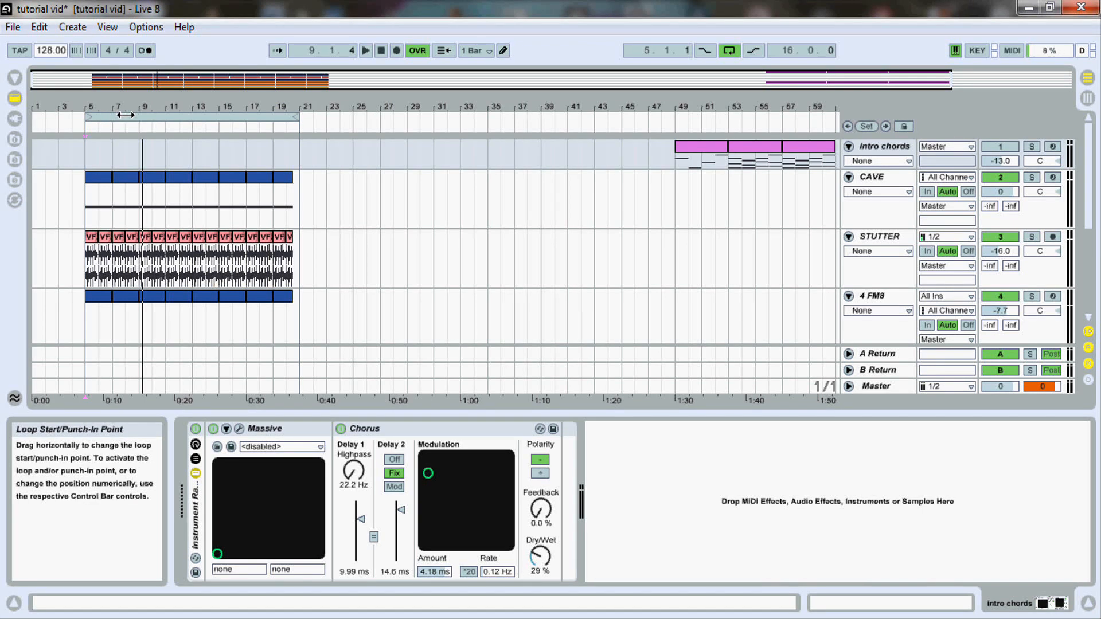
Move the 16-bar loop region to start at bar 21
drag(117, 121, 334, 136)
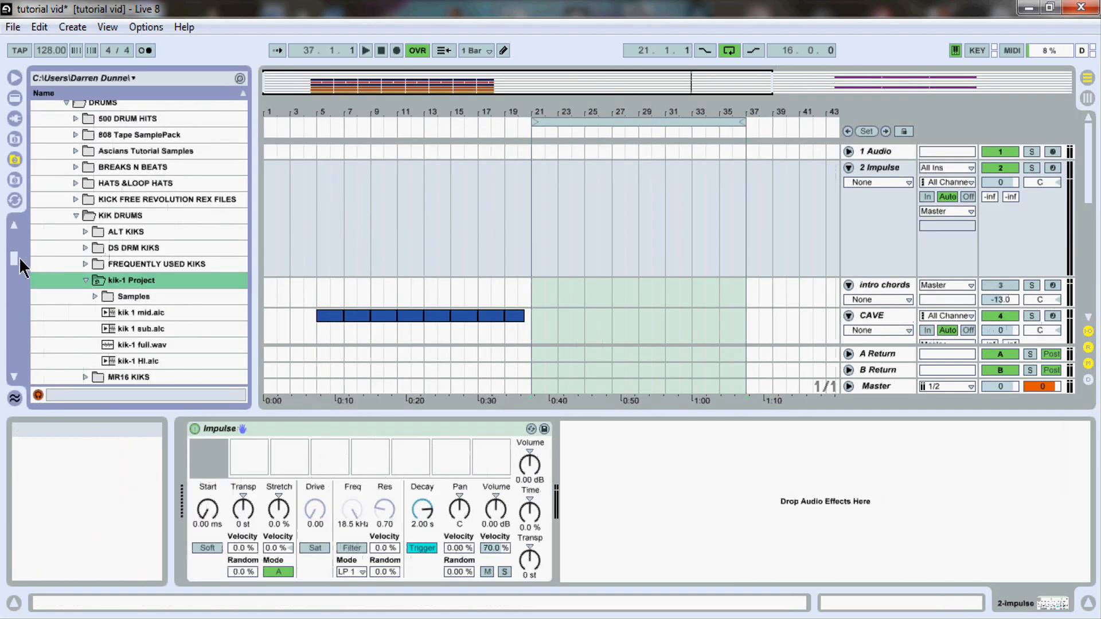
Preview the kick samples in the kik-1 Project folder and load kik-1 Hi.alc into Impulse's first slot
drag(13, 259, 14, 265)
click(111, 287)
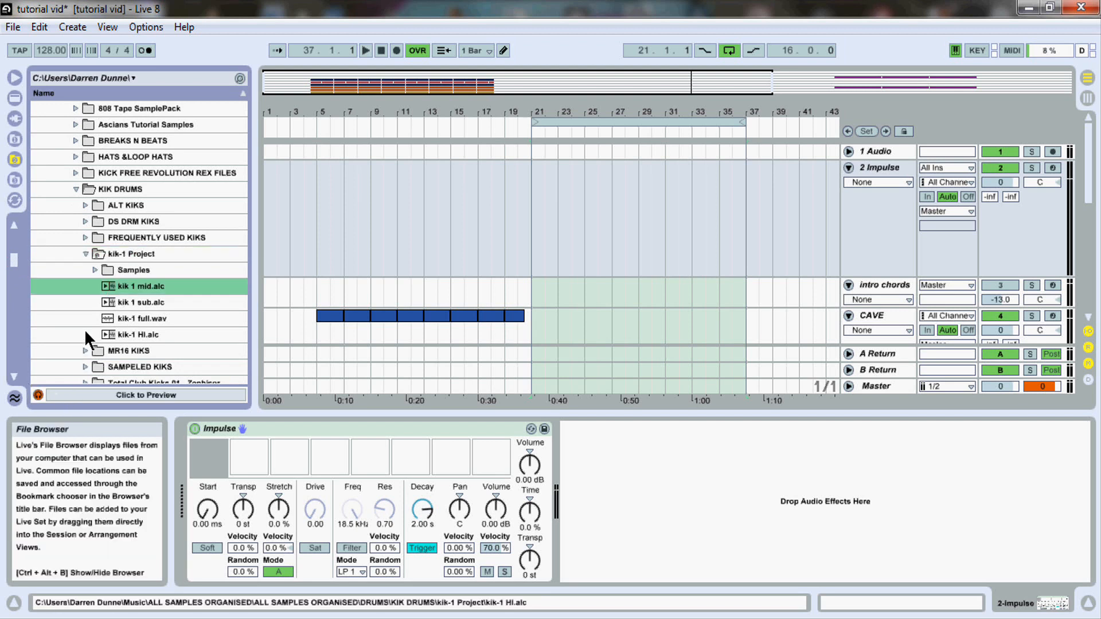
click(119, 302)
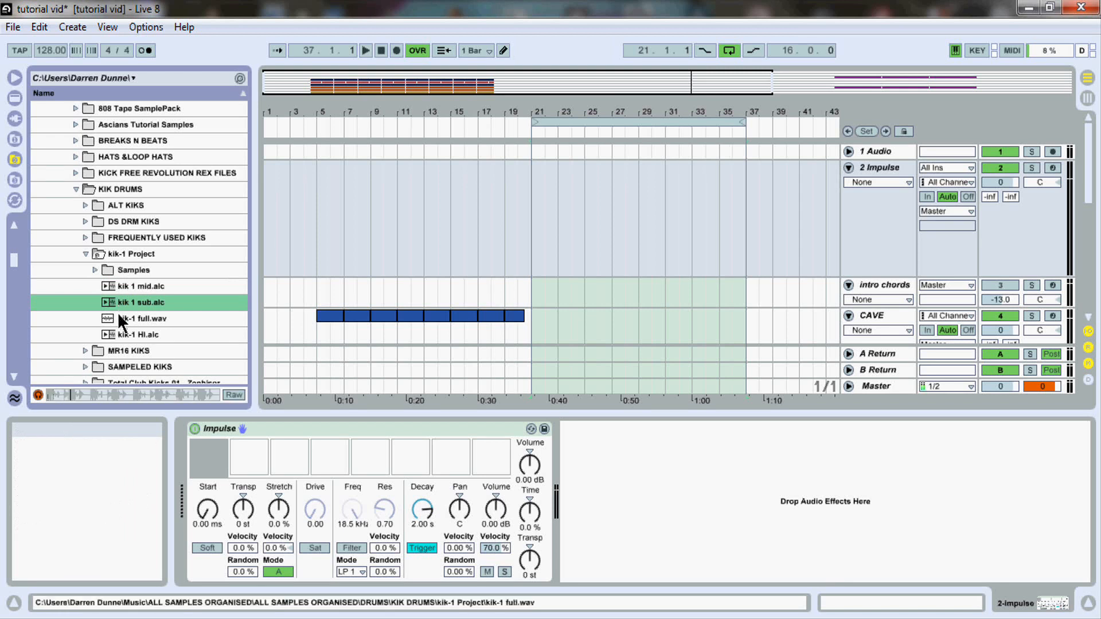
drag(120, 334, 209, 458)
click(208, 444)
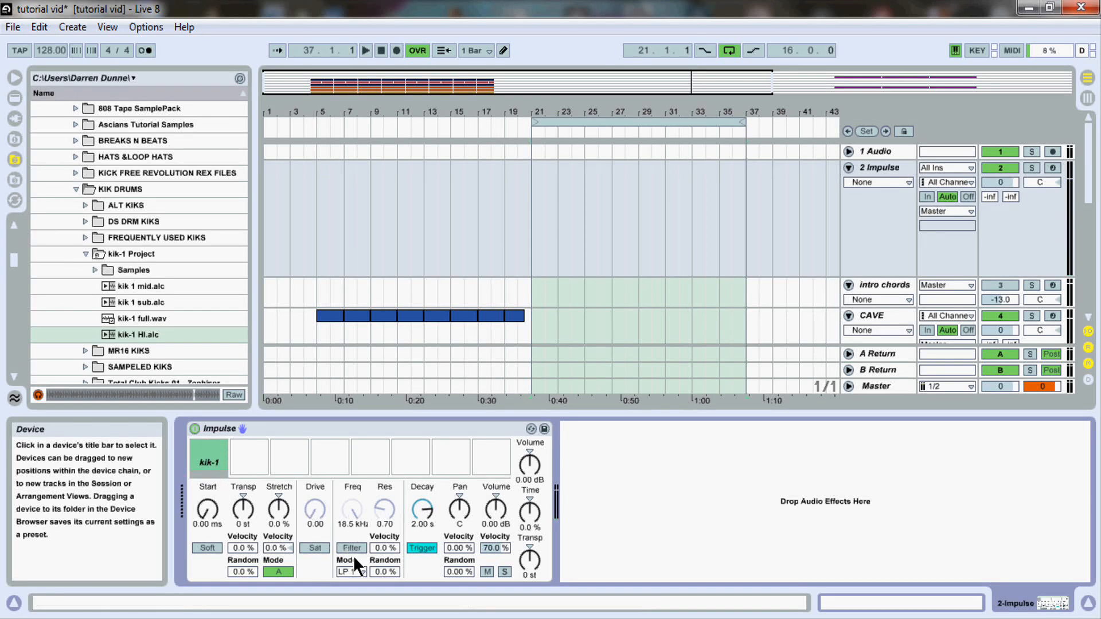
Enable the kik-1 slot's filter, set it to HP 1 mode and its frequency to 447 Hz, auditioning the kick
click(352, 509)
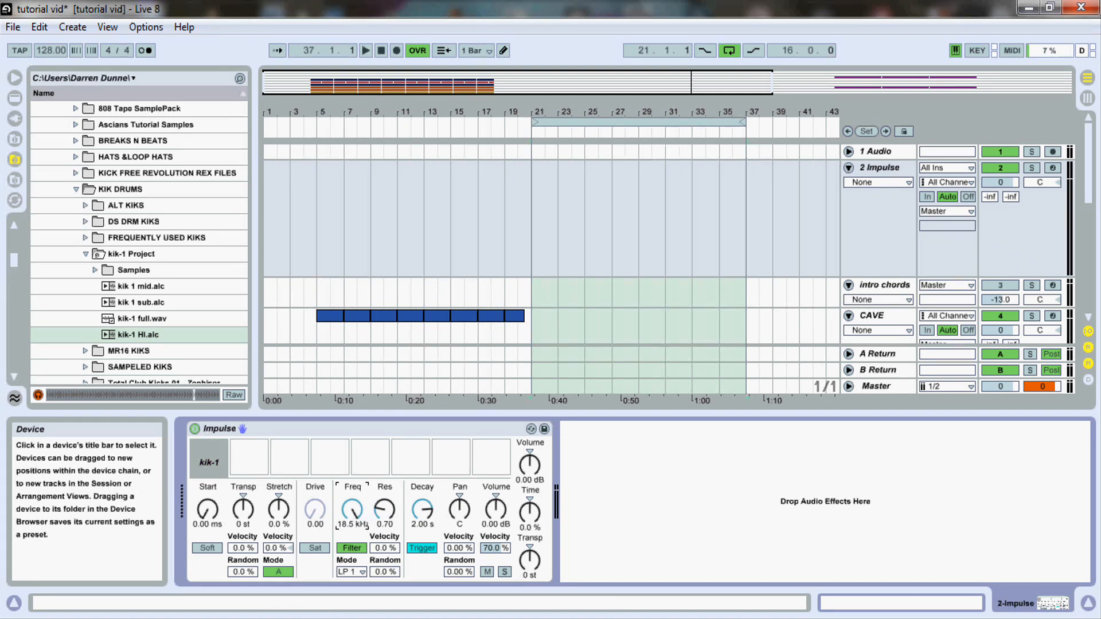
click(349, 571)
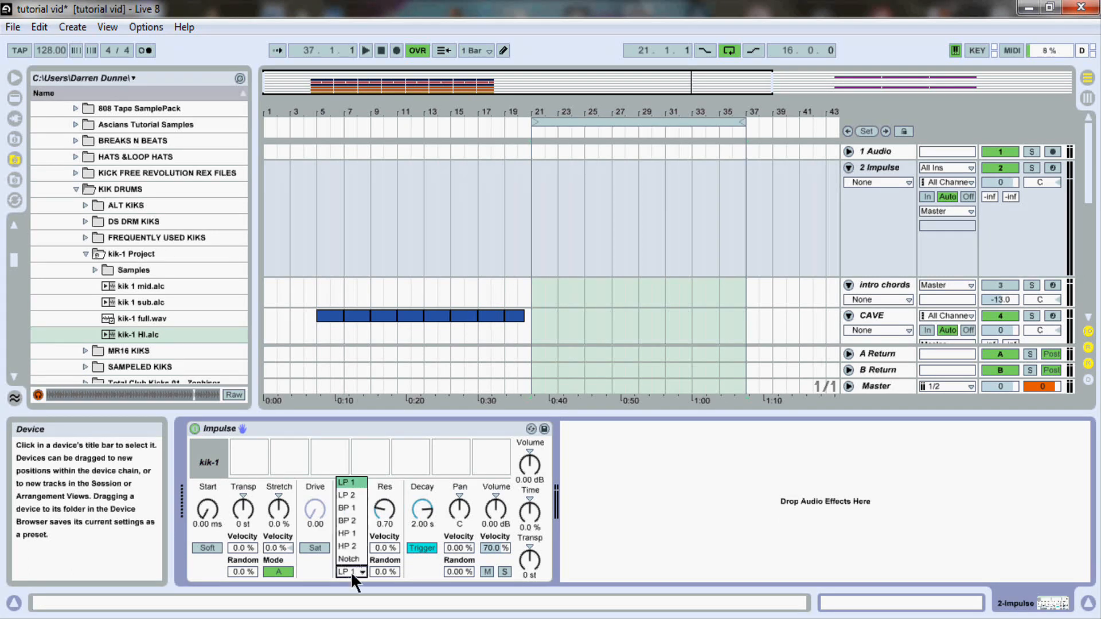
click(346, 539)
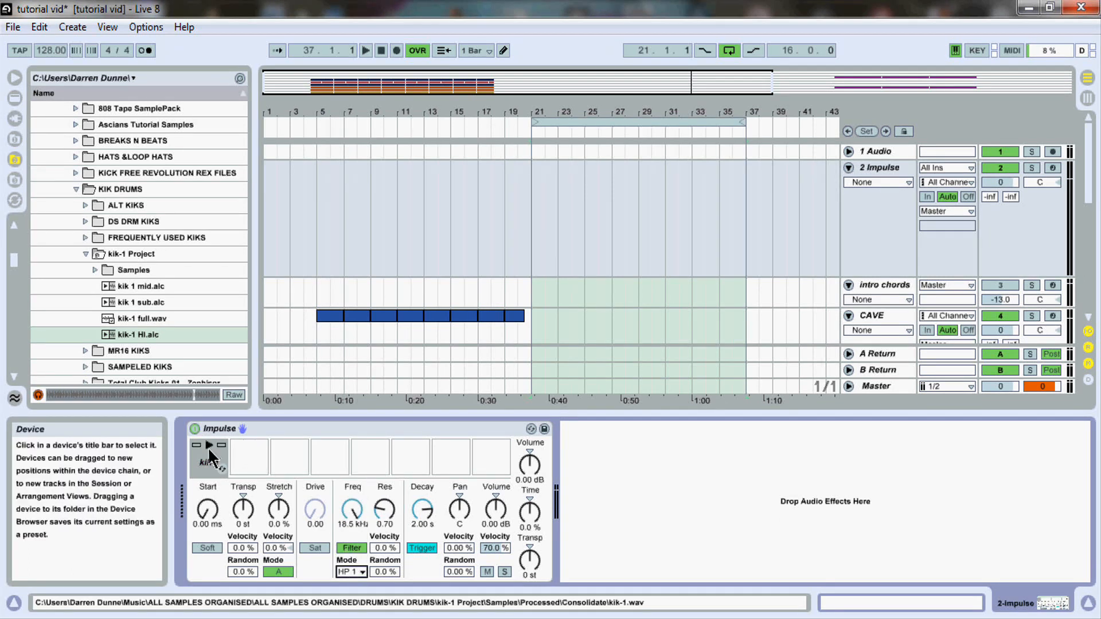
click(209, 452)
click(352, 509)
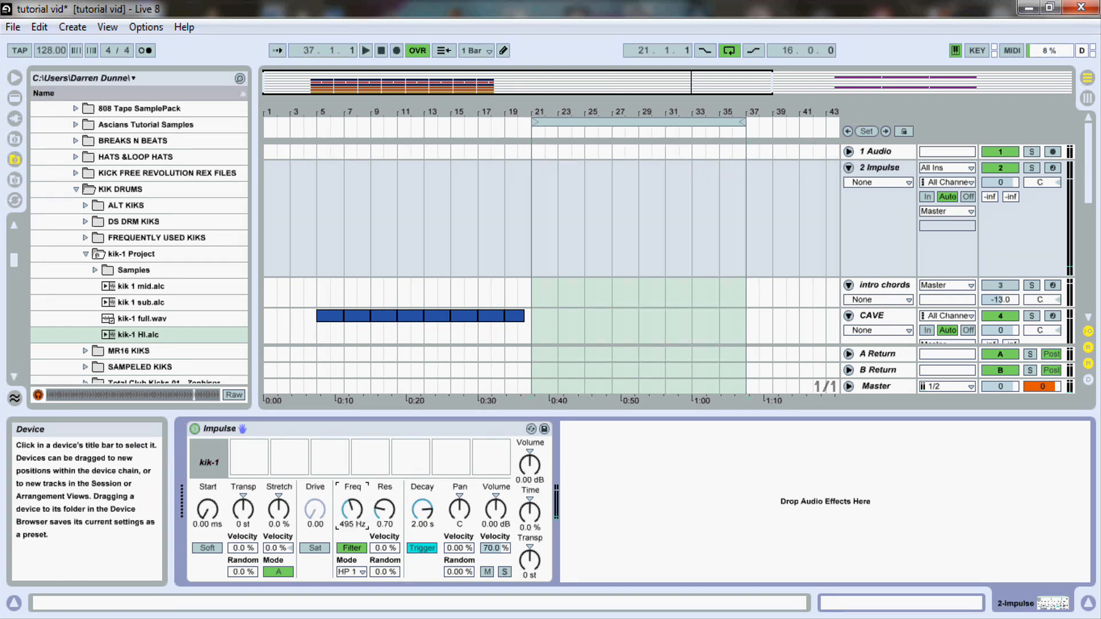
drag(352, 508, 352, 516)
click(210, 453)
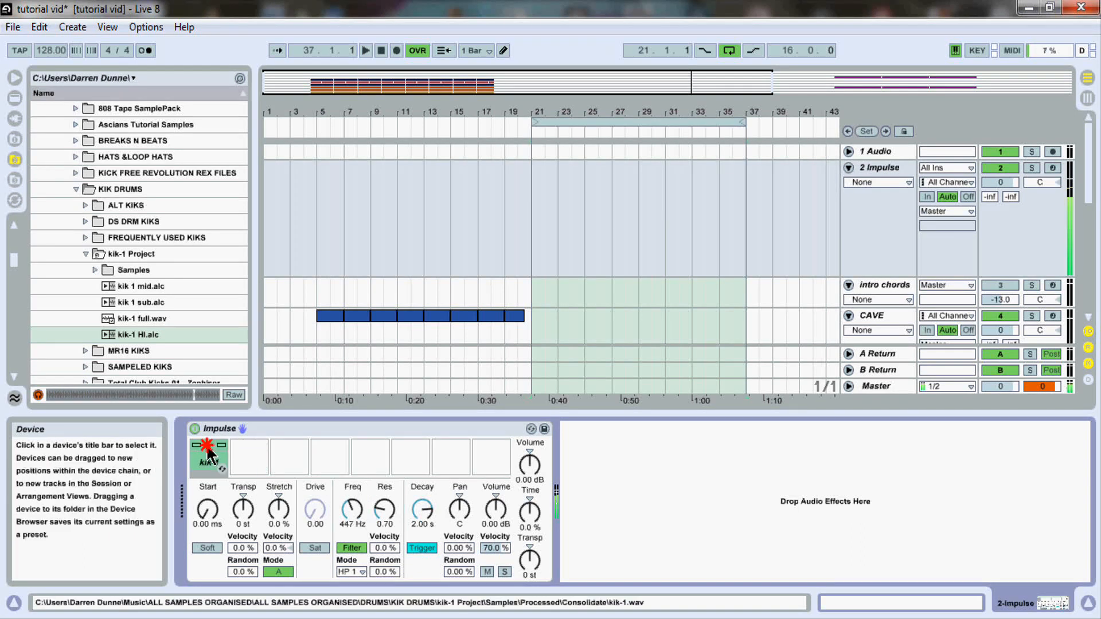
Lower the kik-1 slot's filter resonance to 0.30 and its decay to 1.21 s while auditioning the kick
click(384, 508)
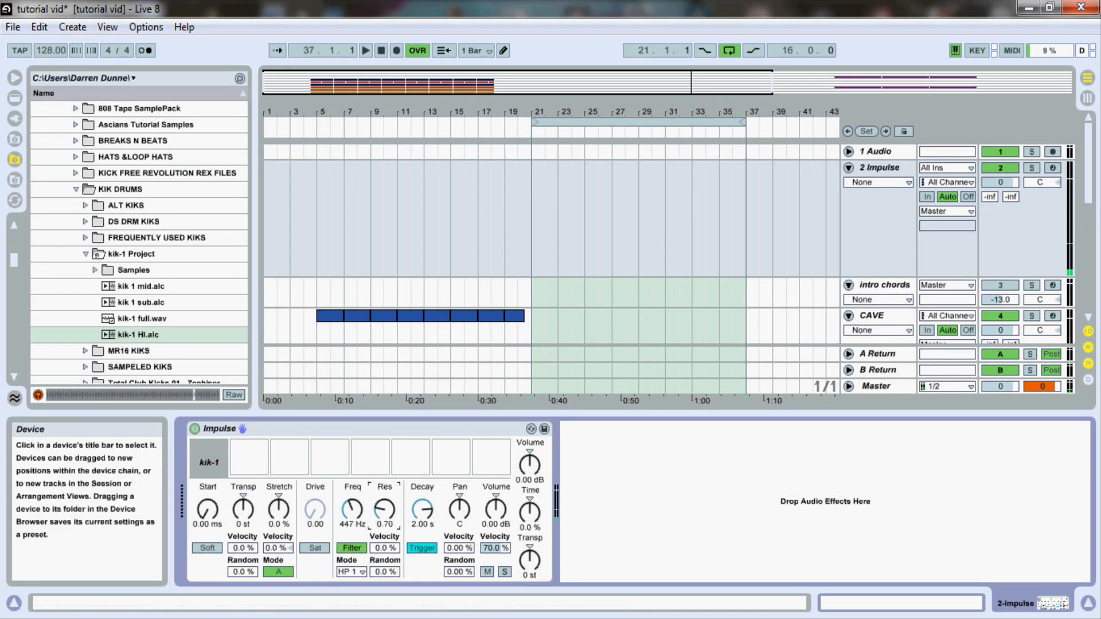
click(210, 453)
click(210, 447)
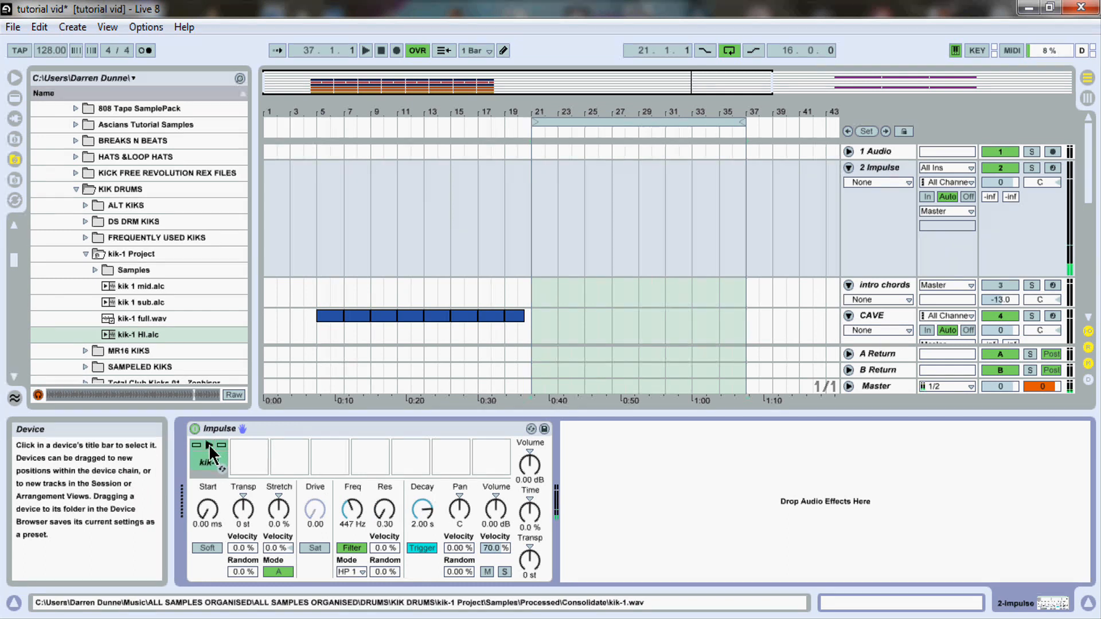
click(422, 509)
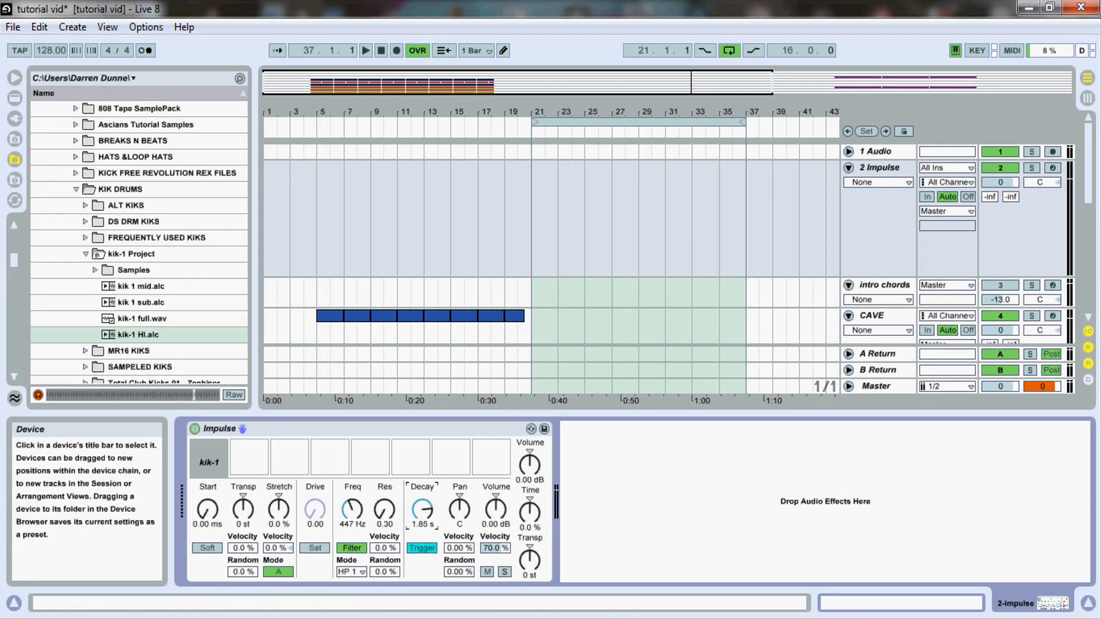
click(211, 444)
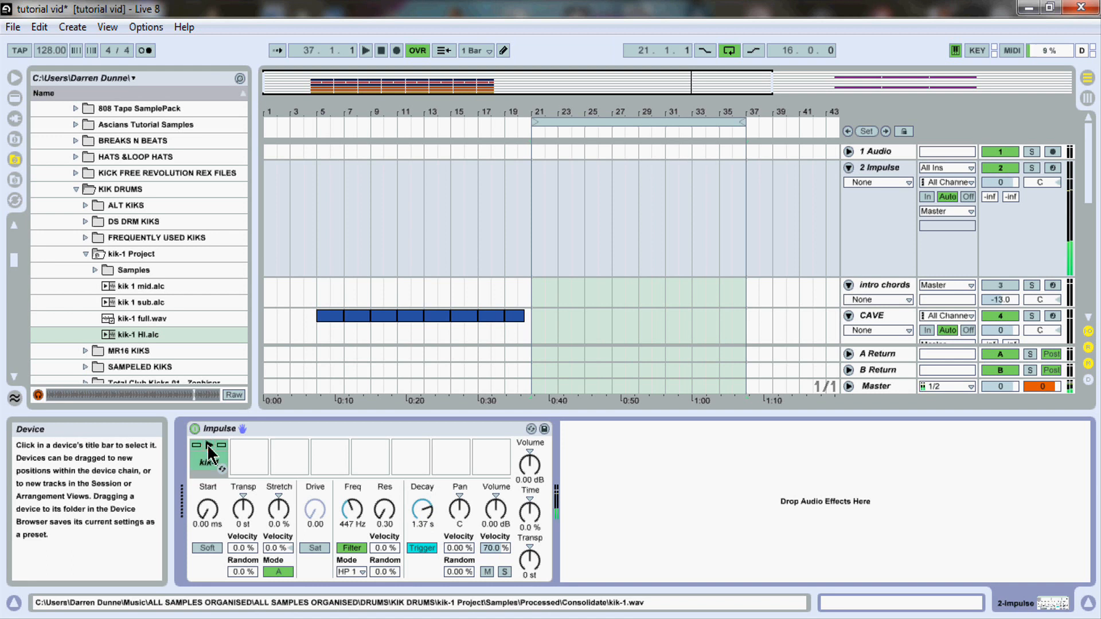
click(422, 509)
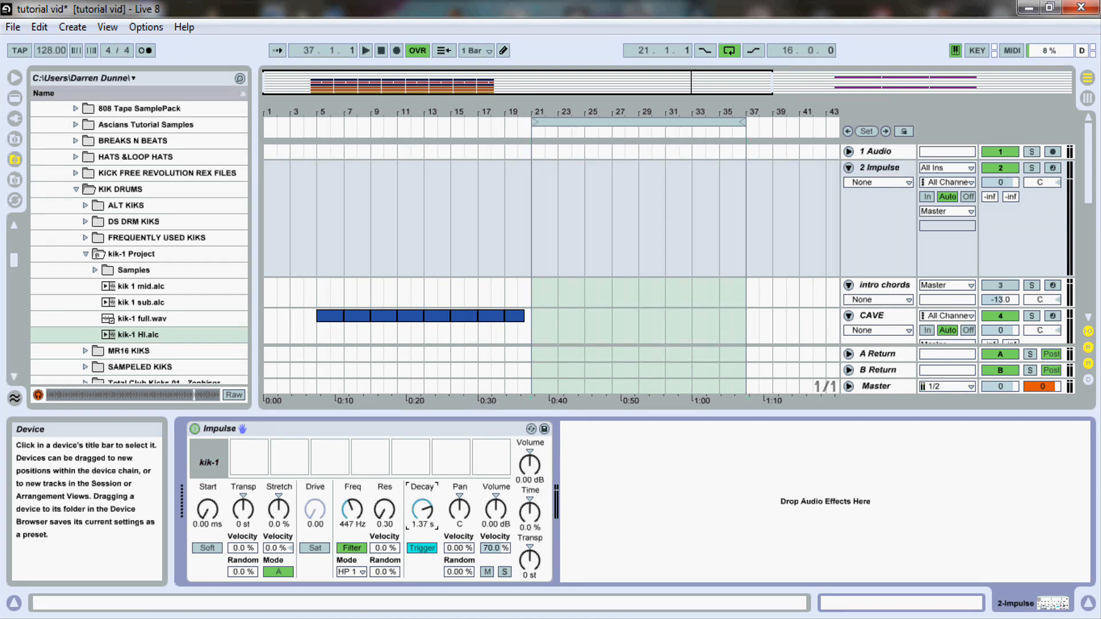
mouse_move(227, 467)
click(206, 446)
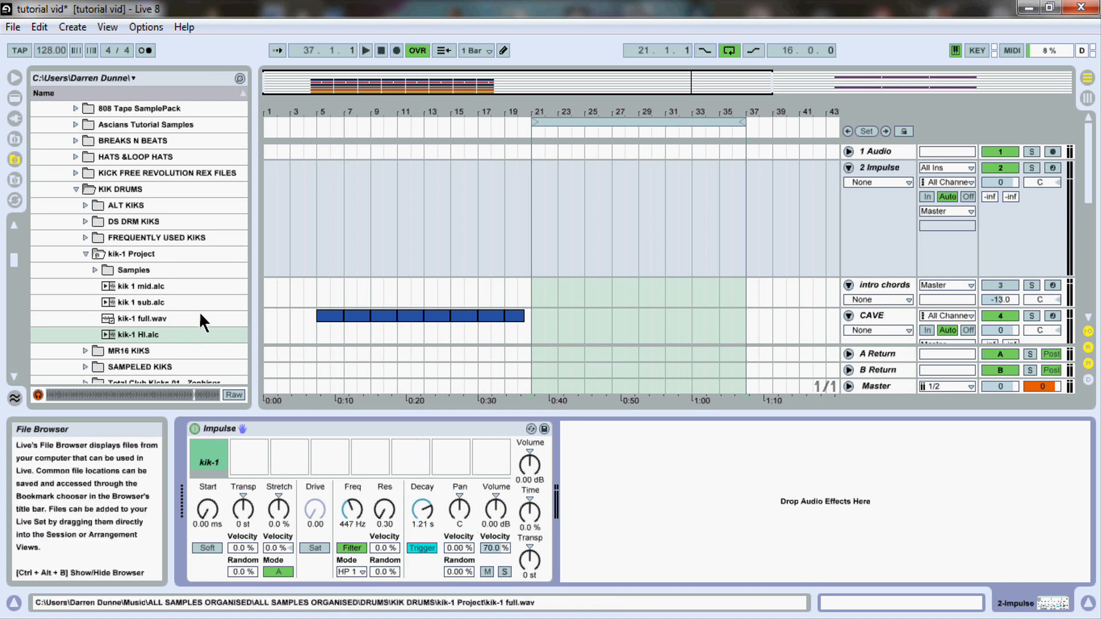
Insert an empty 16-bar MIDI clip on the Impulse track from bar 21 to bar 37
mouse_move(390, 450)
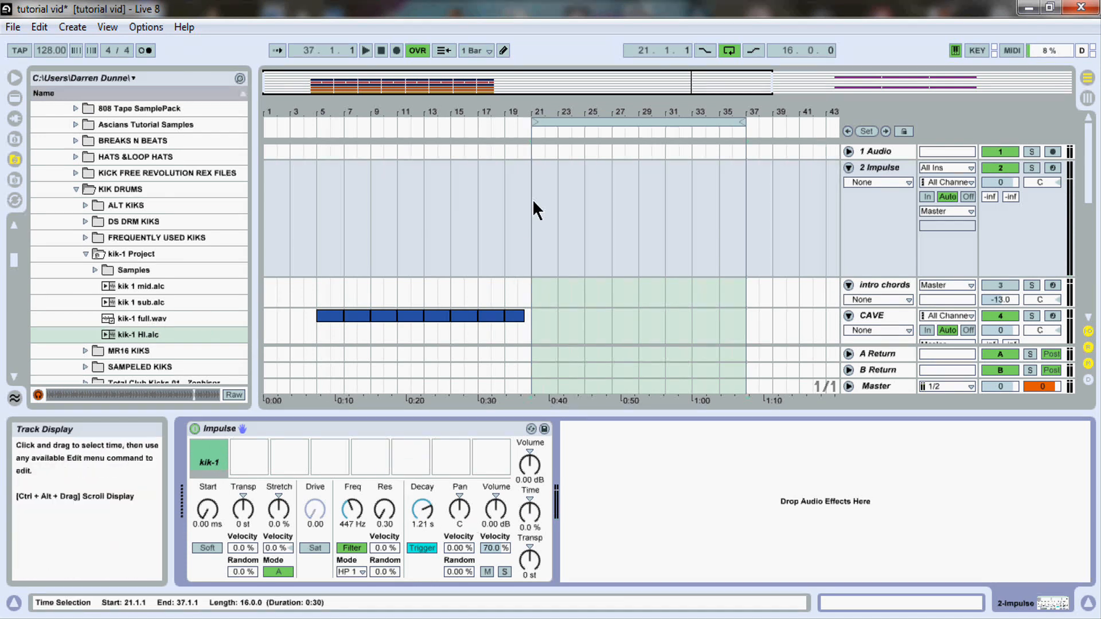
drag(534, 214, 741, 215)
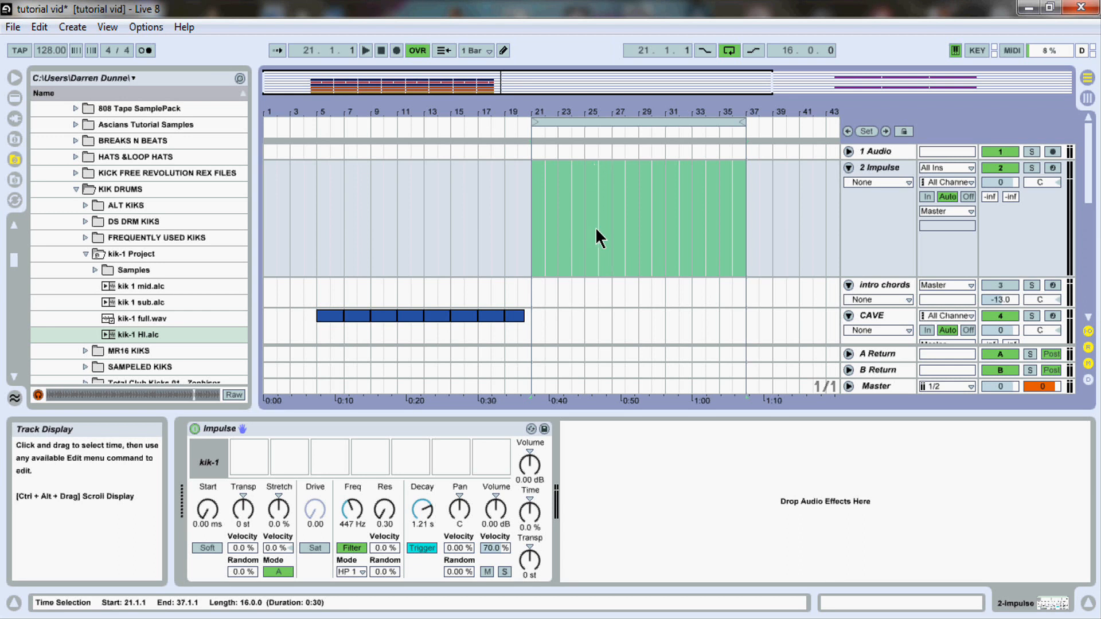
right_click(594, 166)
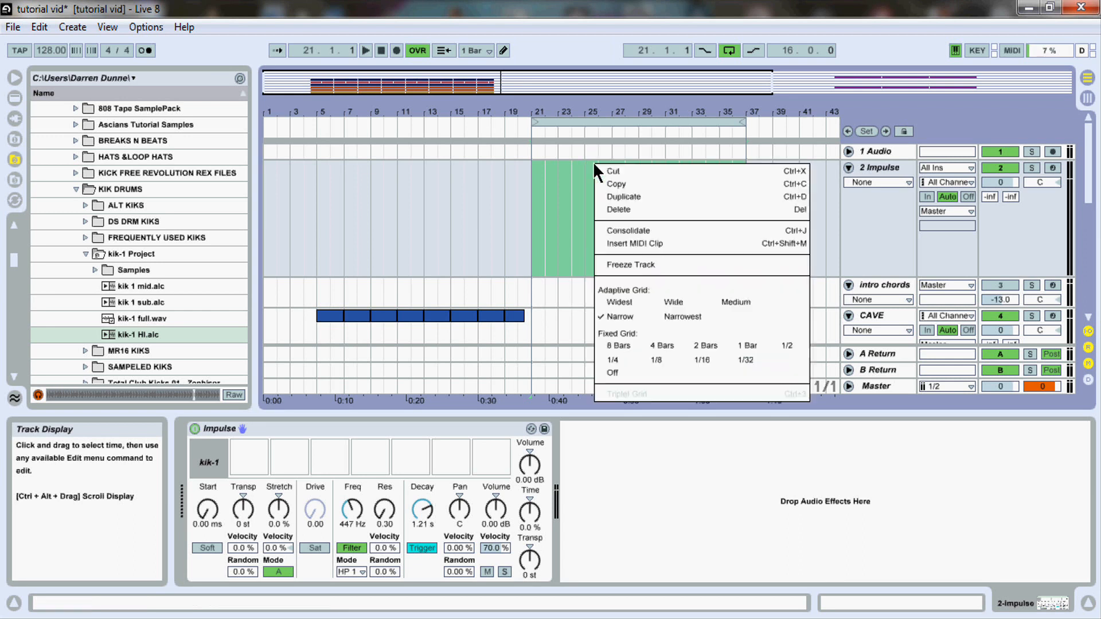
click(639, 244)
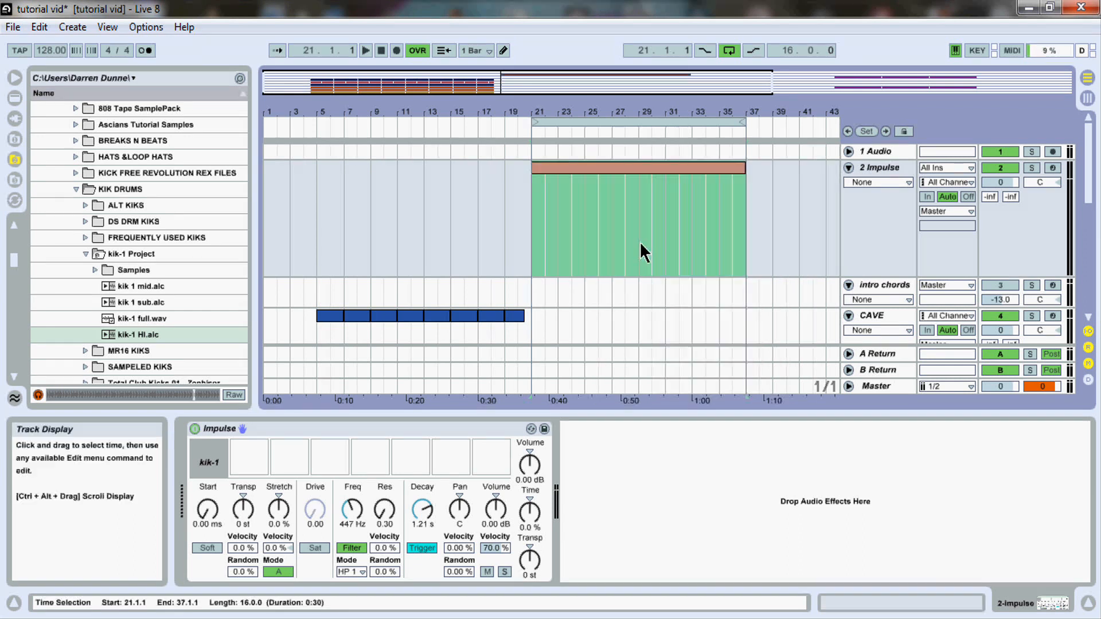
Open the new clip in an enlarged note editor, add a kik-1 note at 1.1.1, and play it back
double_click(561, 167)
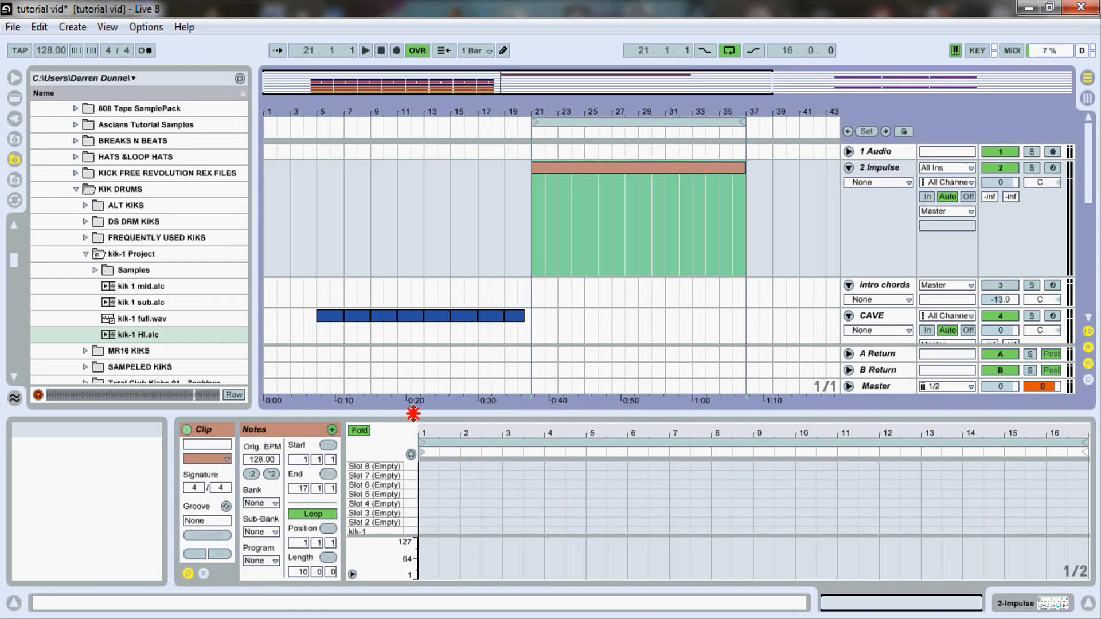
drag(413, 413, 449, 313)
double_click(428, 505)
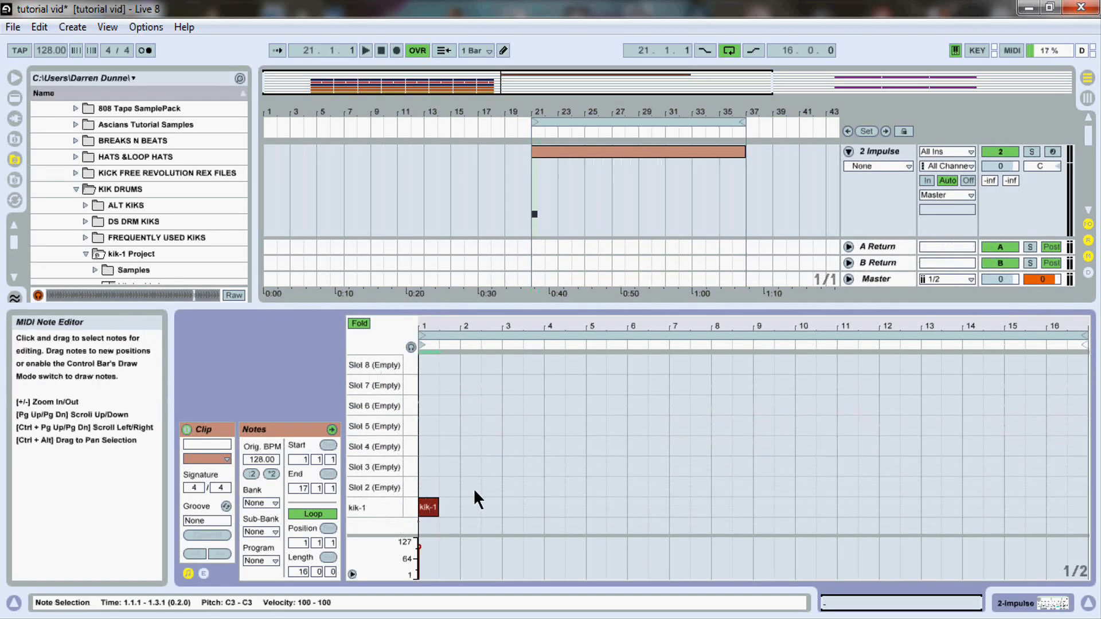
key(space)
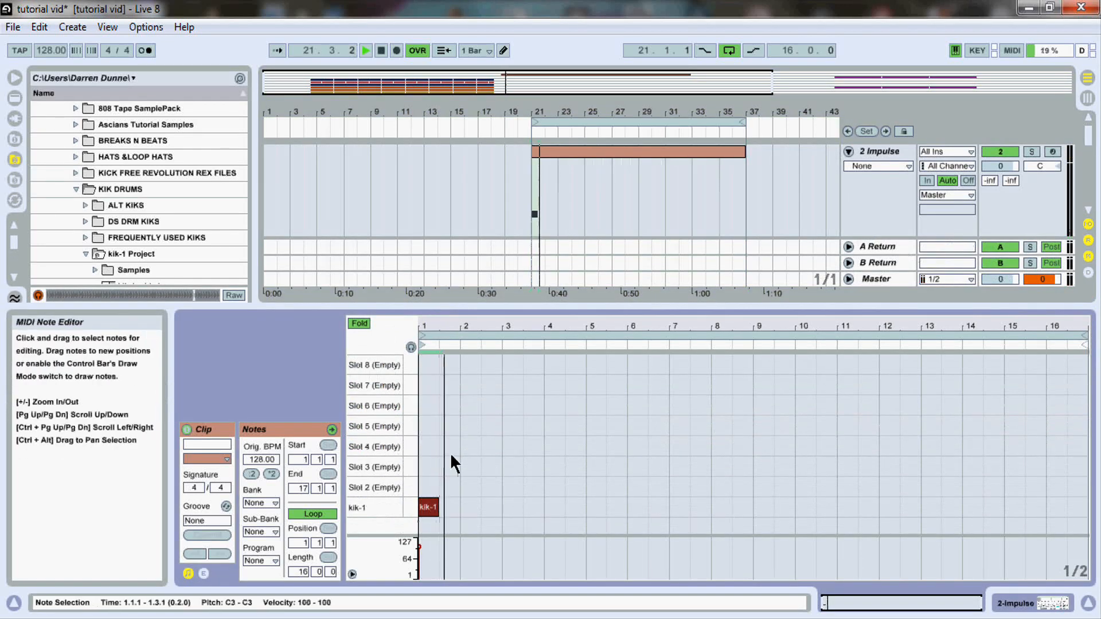
key(space)
Set the note editor's fixed grid to 1/4, shorten the kik-1 note to one beat, and play it back
right_click(511, 497)
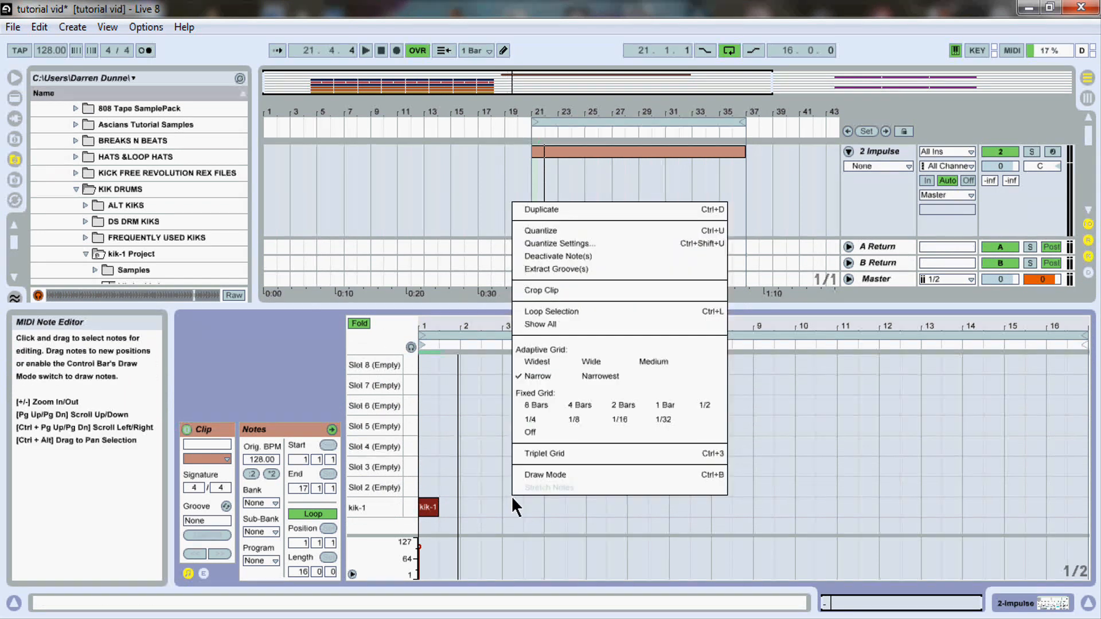
click(531, 420)
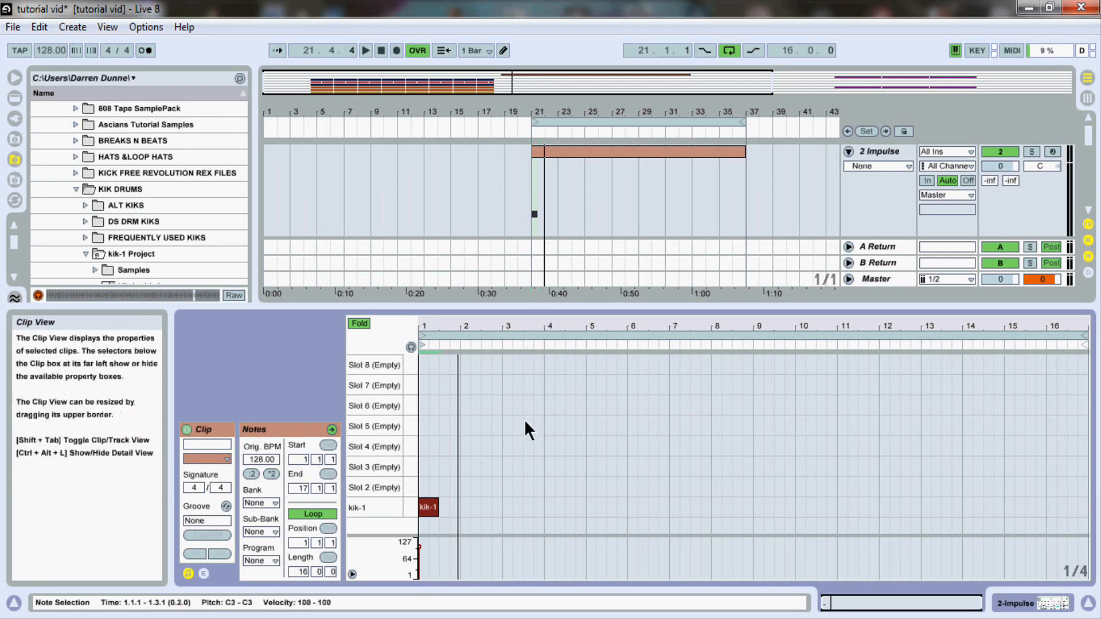
right_click(503, 421)
click(474, 460)
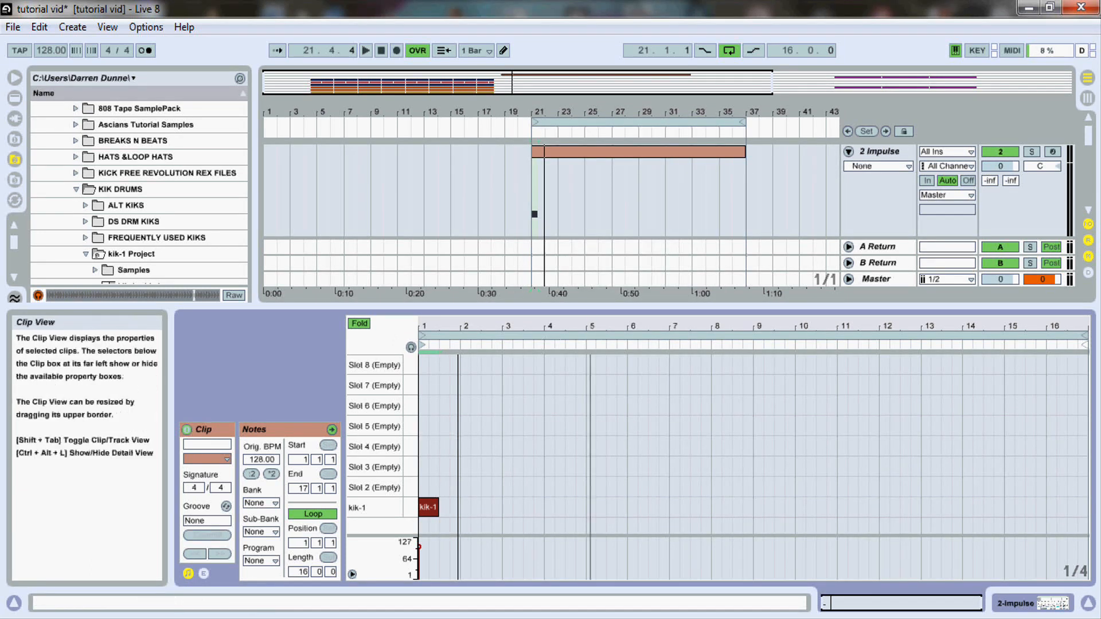
drag(590, 324, 590, 401)
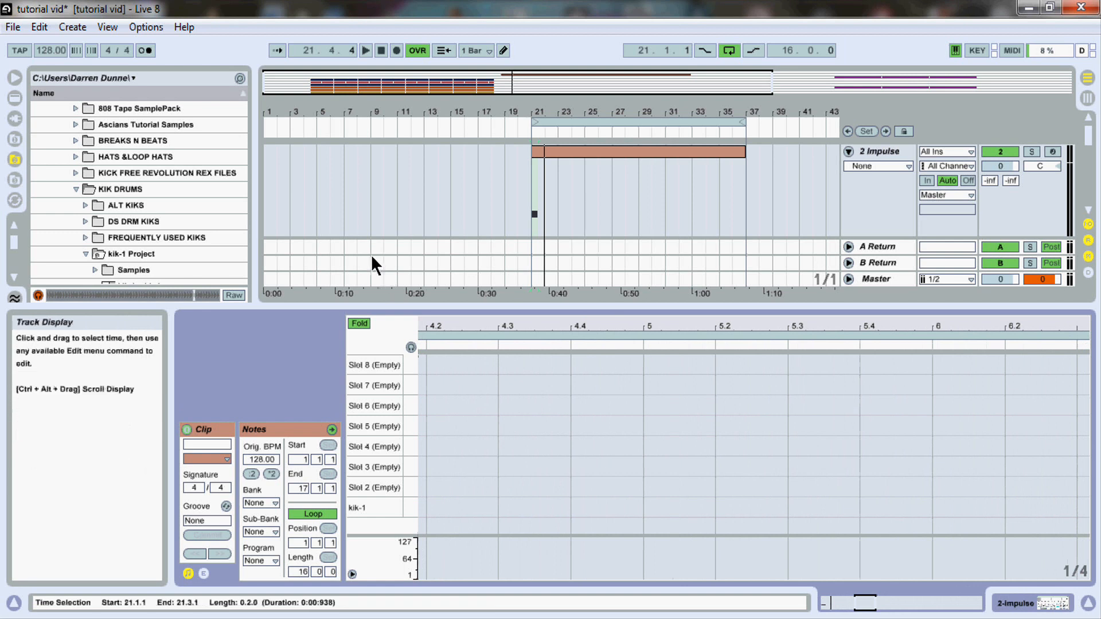
drag(438, 325, 996, 325)
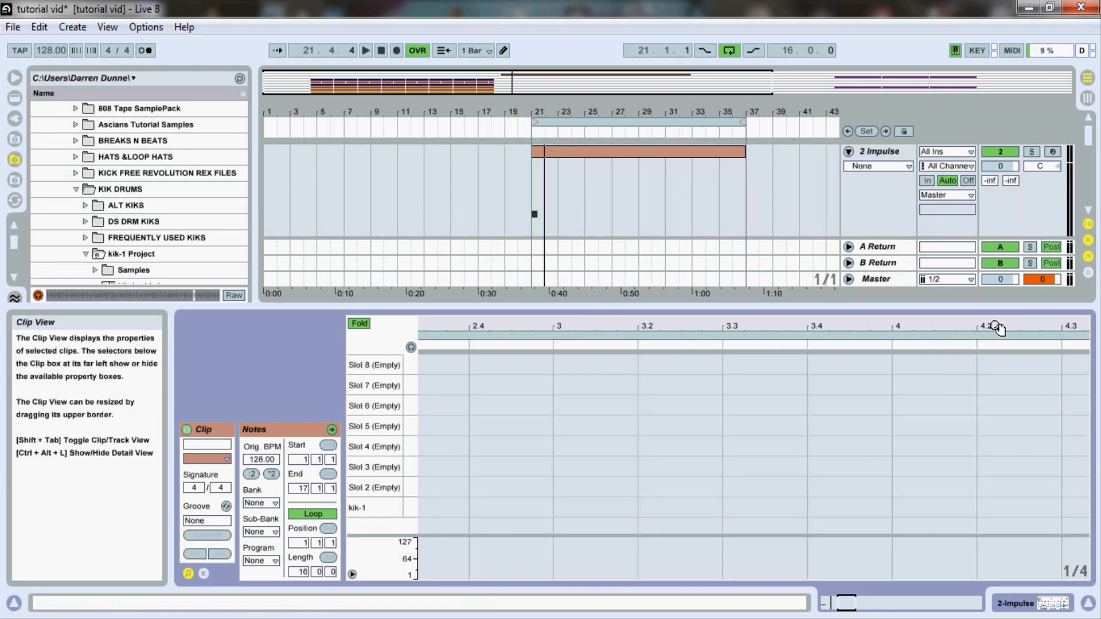
drag(461, 321, 1009, 321)
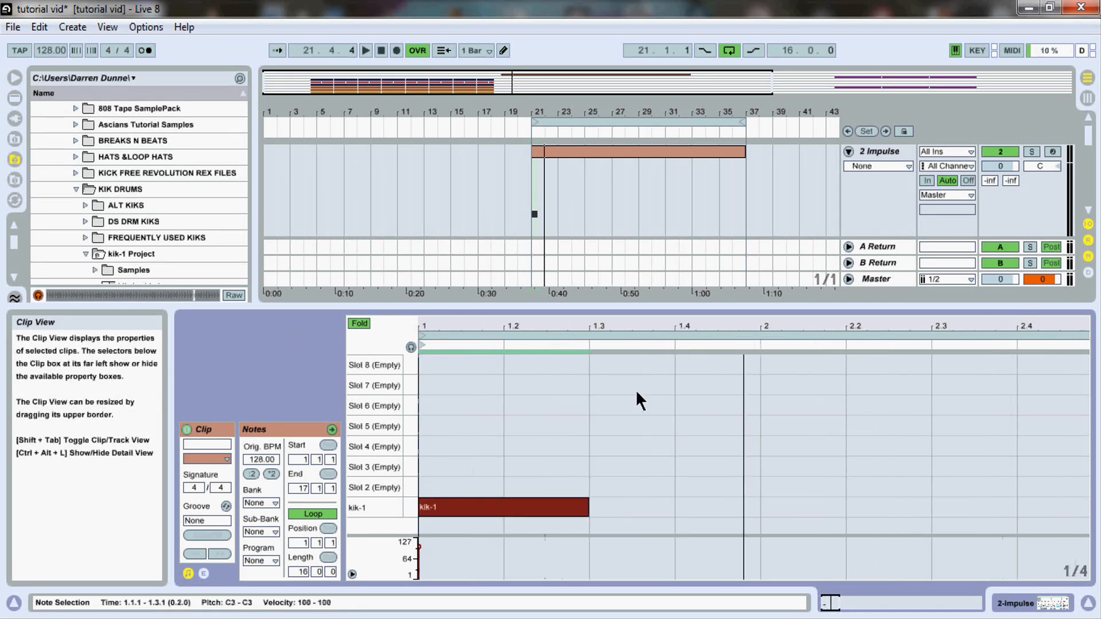
drag(588, 507, 545, 505)
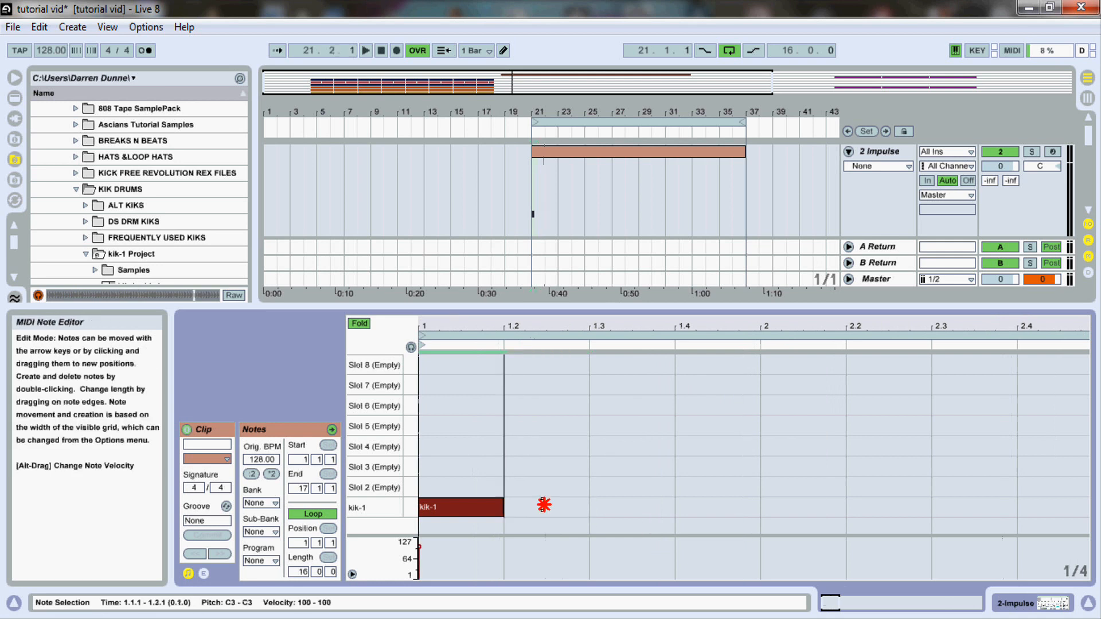
key(space)
key(space)
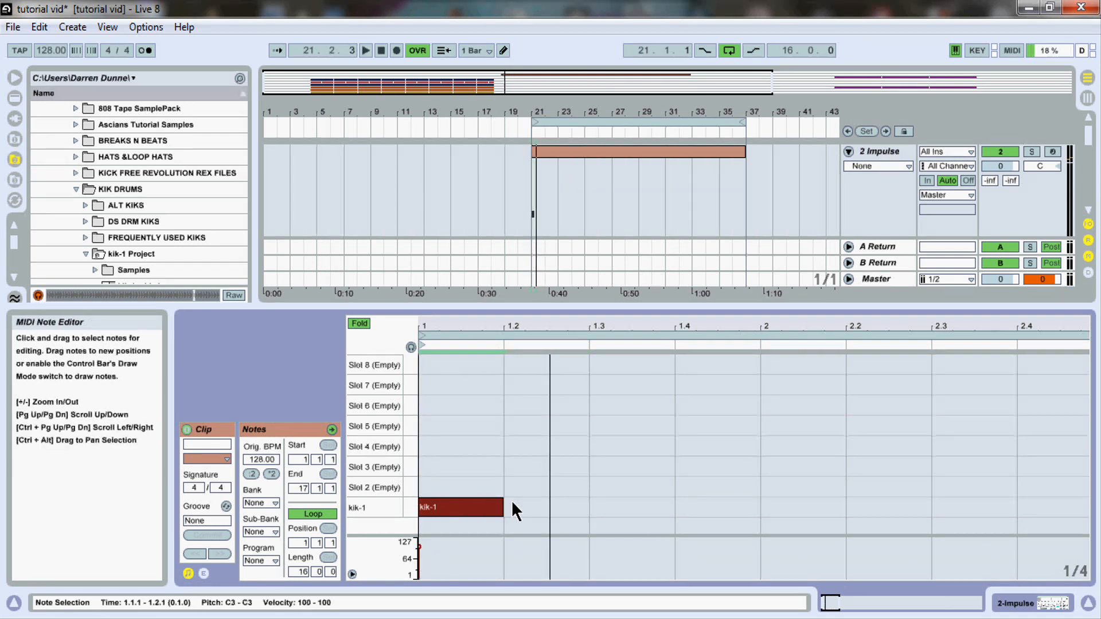
Copy the kik-1 note onto beats 2, 3 and 4 of the first bar and start playback
drag(446, 504, 730, 485)
key(space)
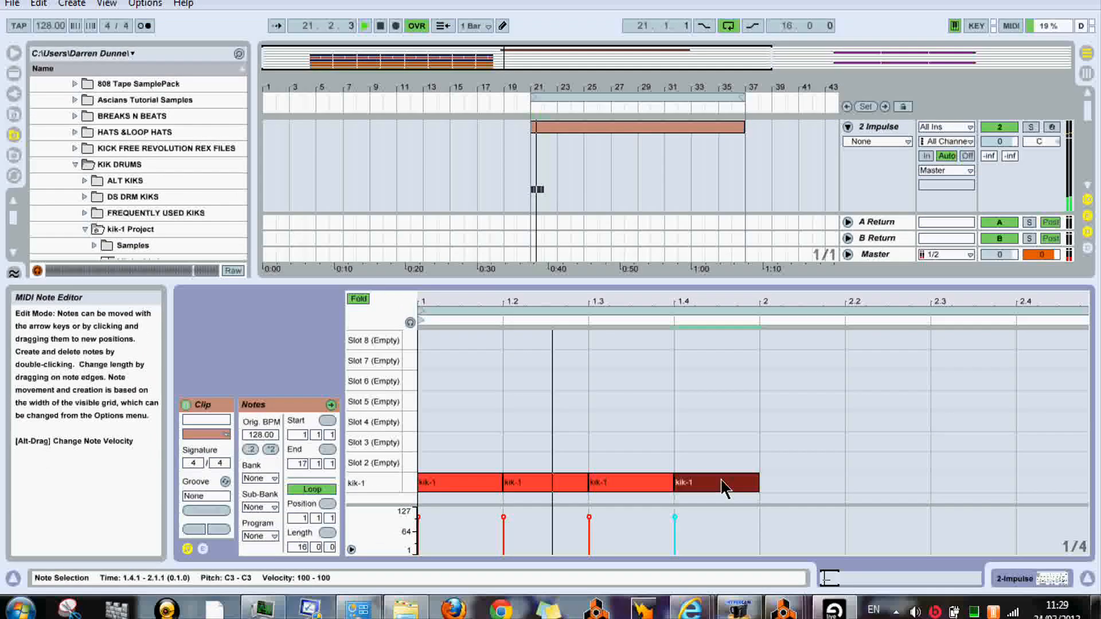
click(802, 479)
Duplicate the first bar's four kick notes to fill bars 1 through 8 of the clip and play the pattern
drag(803, 479, 778, 496)
ctrl+click(435, 496)
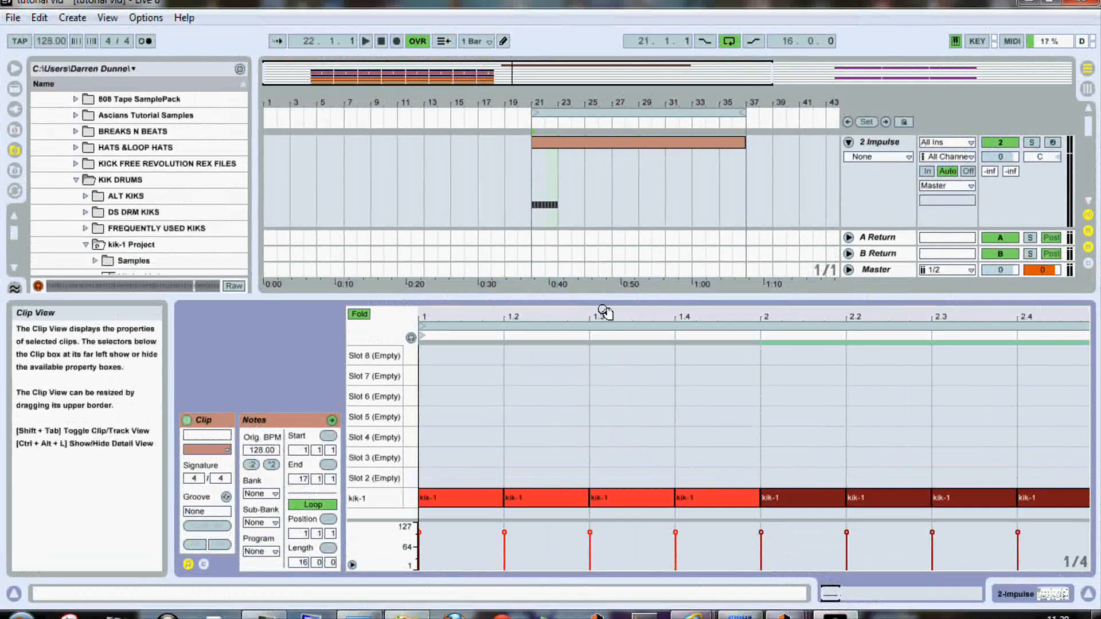
drag(603, 311, 600, 242)
drag(608, 479, 709, 483)
key(space)
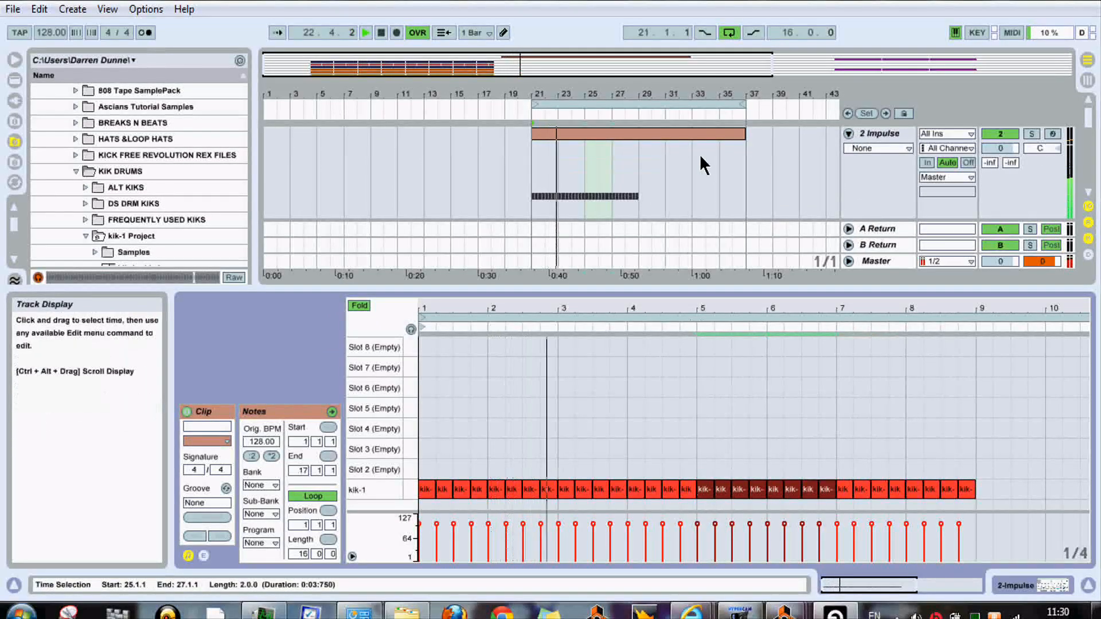
Shorten the Impulse clip to eight bars and duplicate it to fill bars 29 to 37, reducing the note editor's height
drag(746, 151, 653, 150)
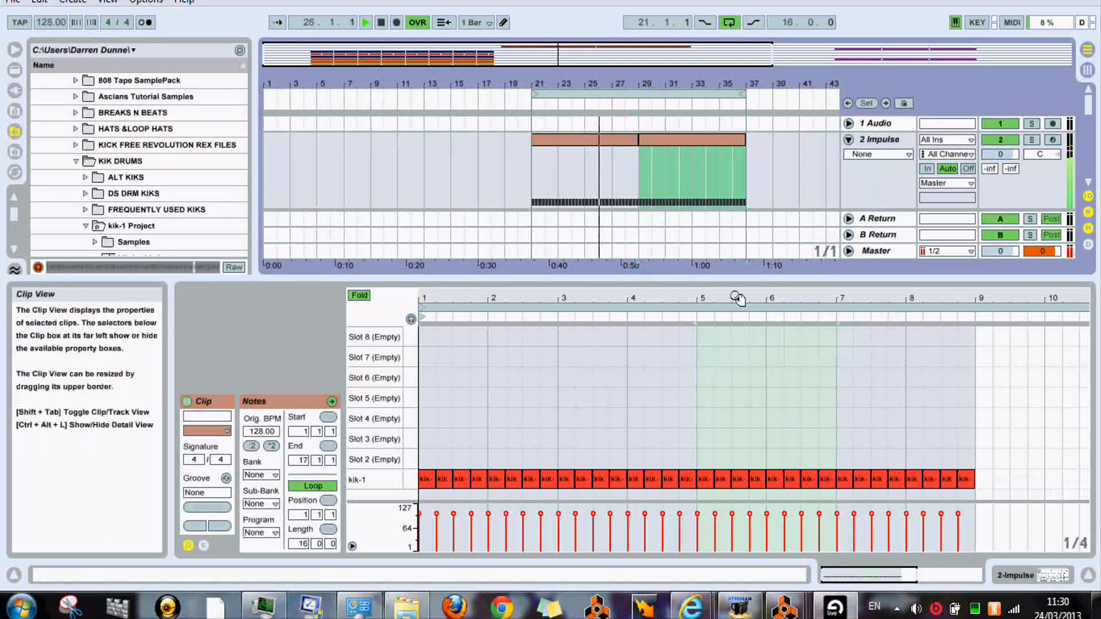
drag(738, 278, 742, 354)
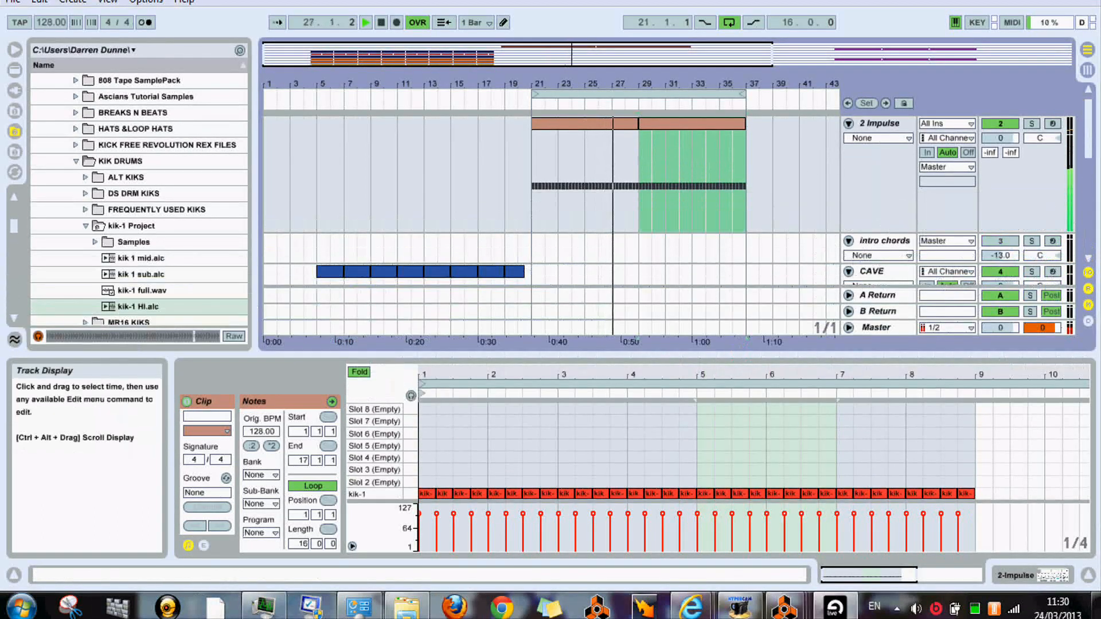
scroll(1091, 129, up, 1)
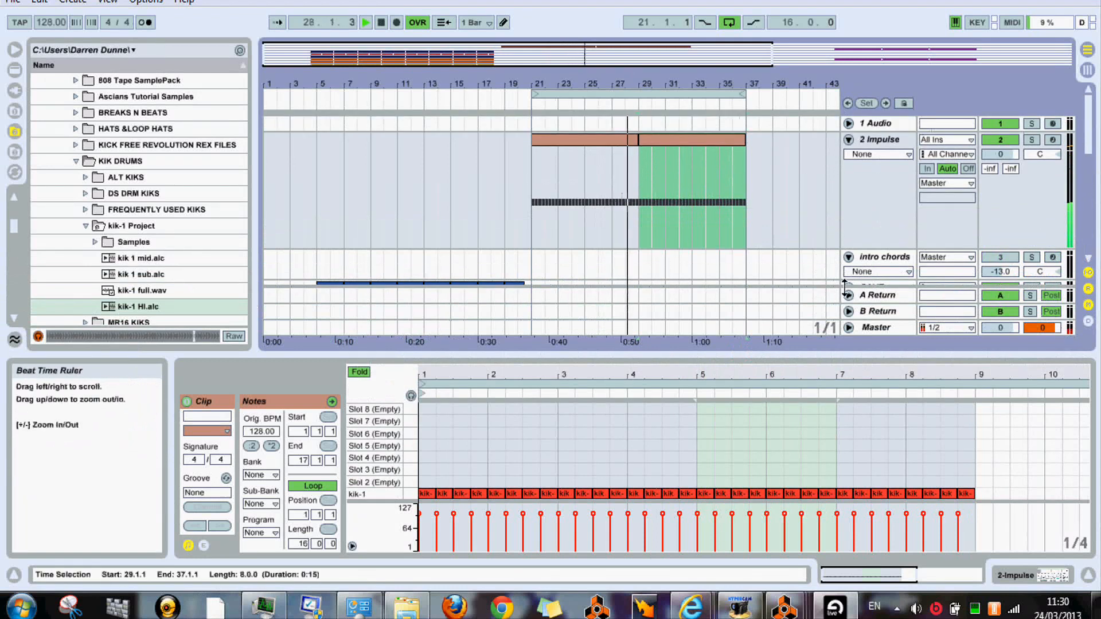
drag(998, 460, 426, 481)
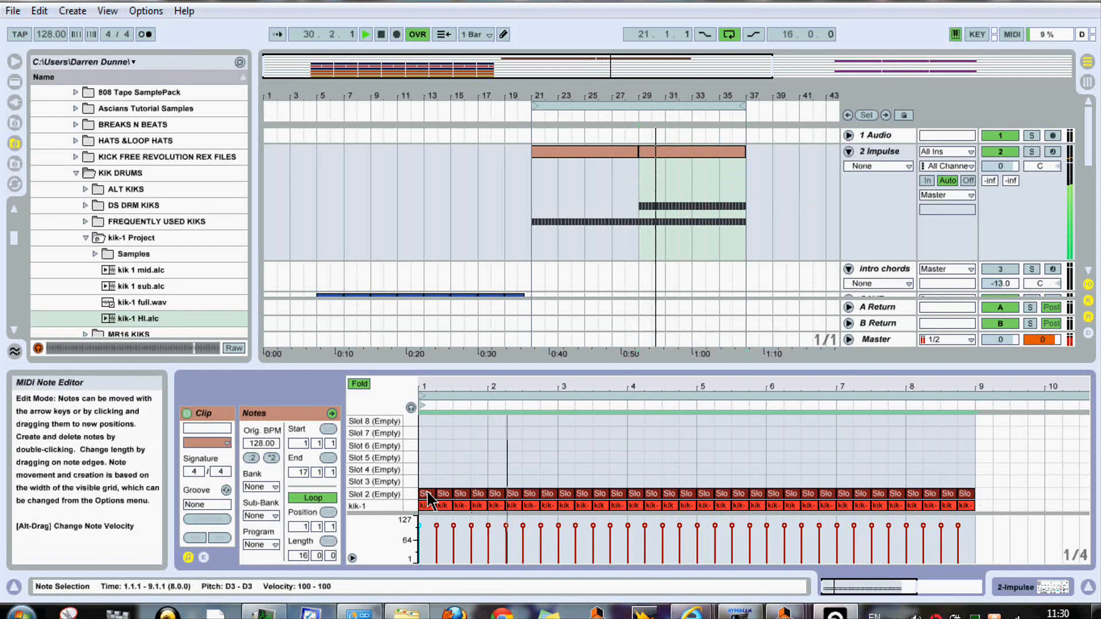
key(ctrl+z)
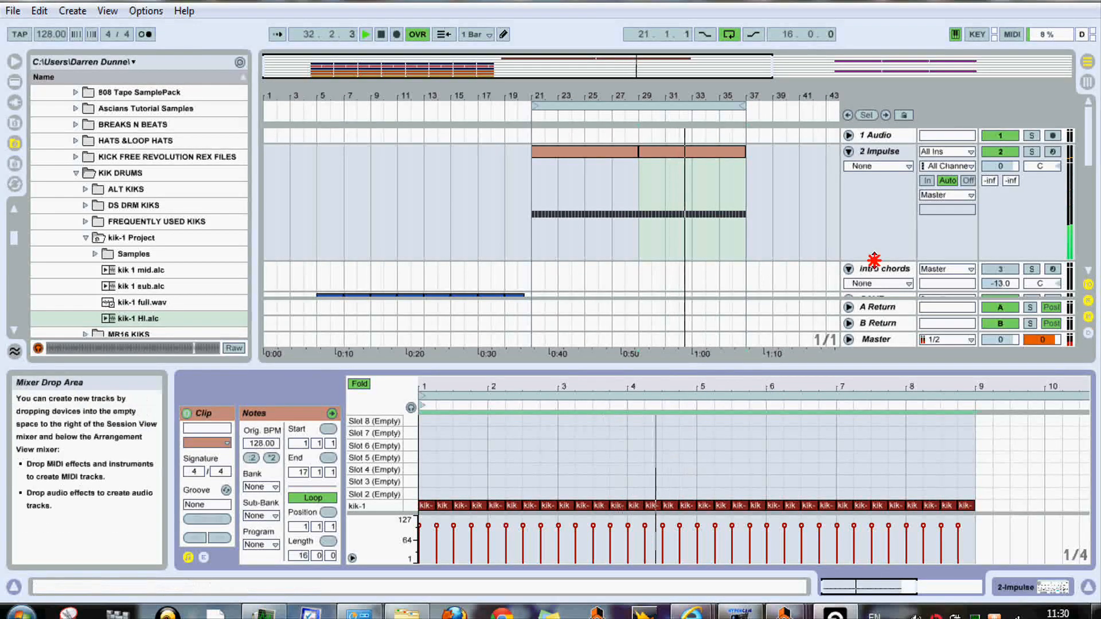
Reduce the Impulse track's height and duplicate the track twice, giving three Impulse tracks with the same kick pattern
drag(873, 261, 875, 188)
right_click(879, 152)
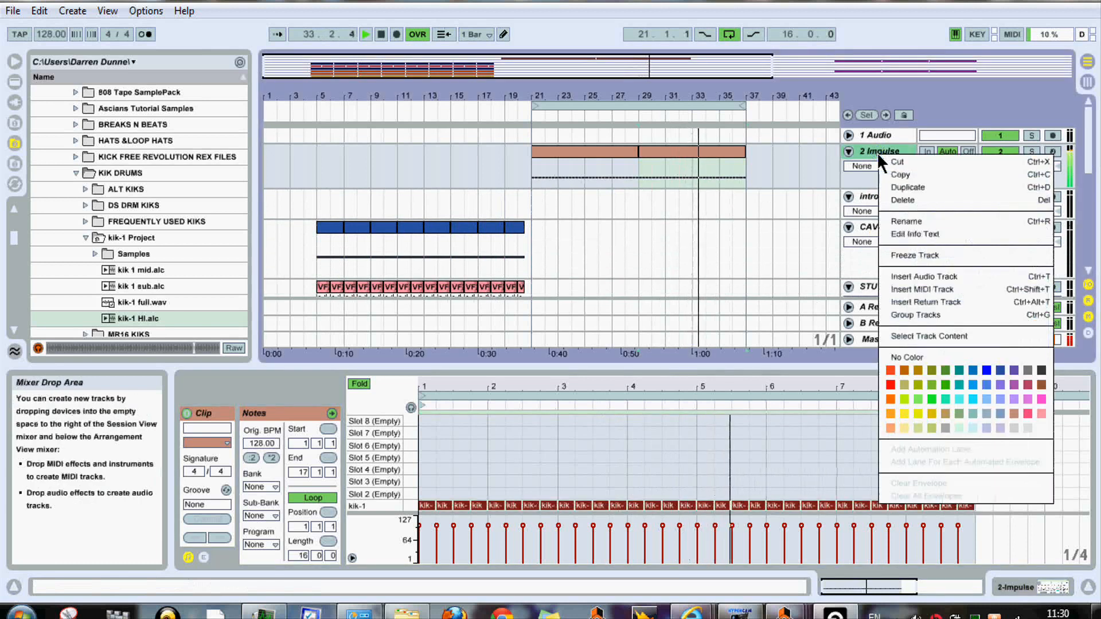
click(920, 190)
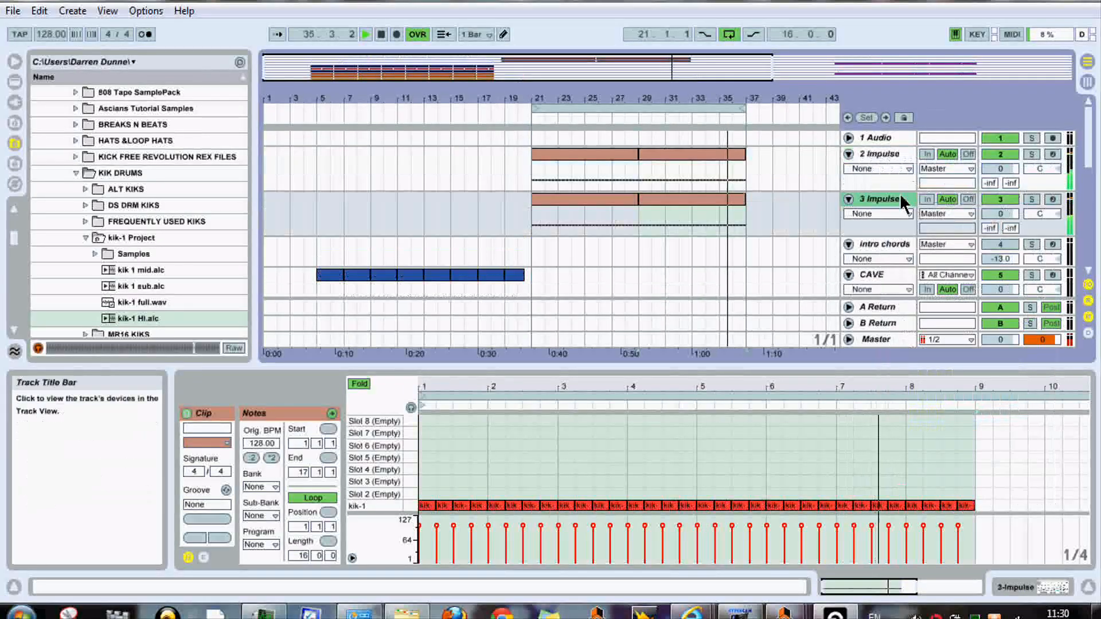
right_click(895, 199)
click(929, 236)
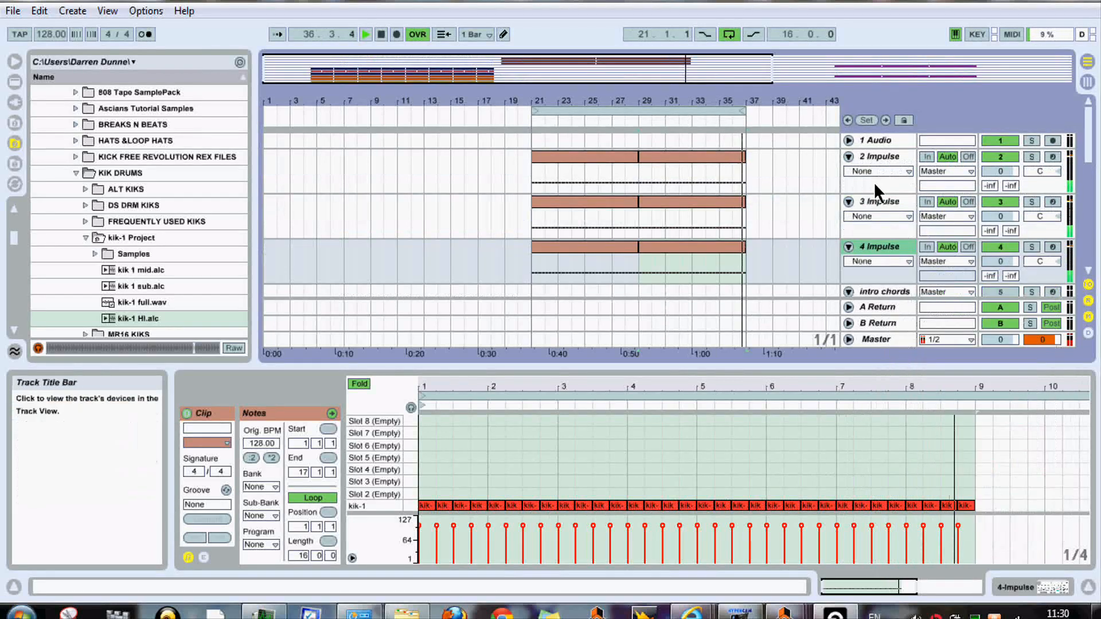
Rename the three Impulse tracks as KIK HI, KIK MID and KIK LO END
click(882, 154)
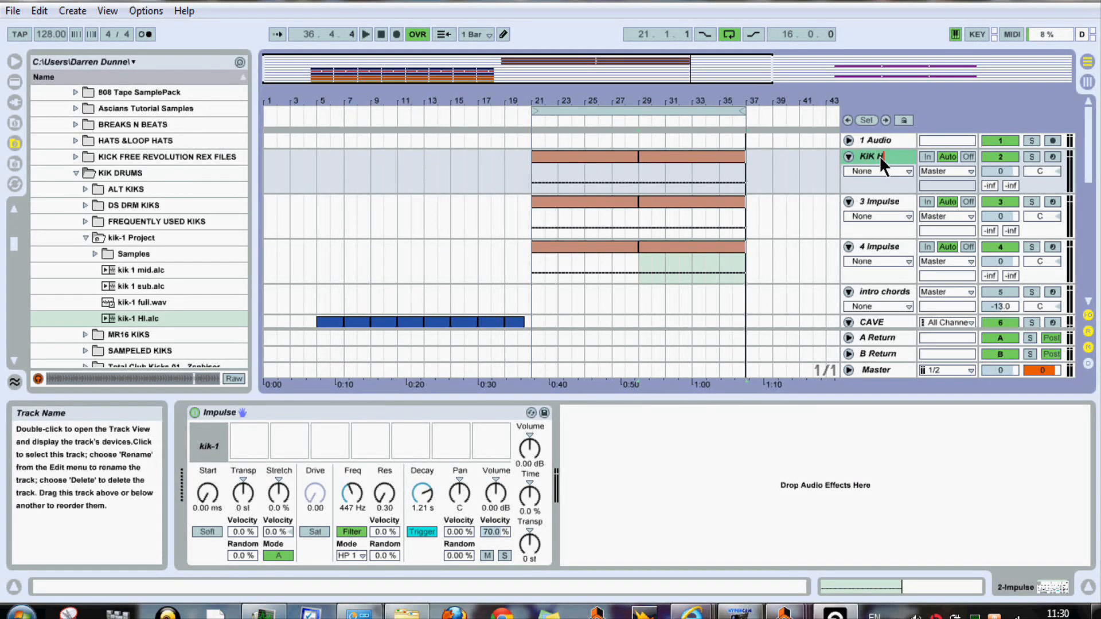
click(885, 202)
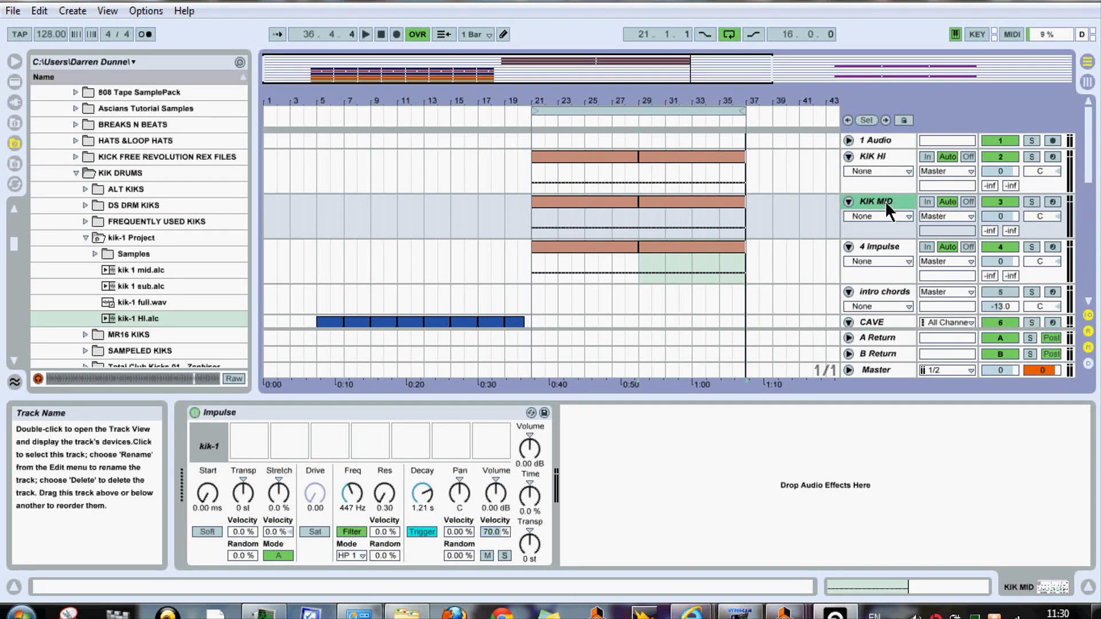
click(886, 252)
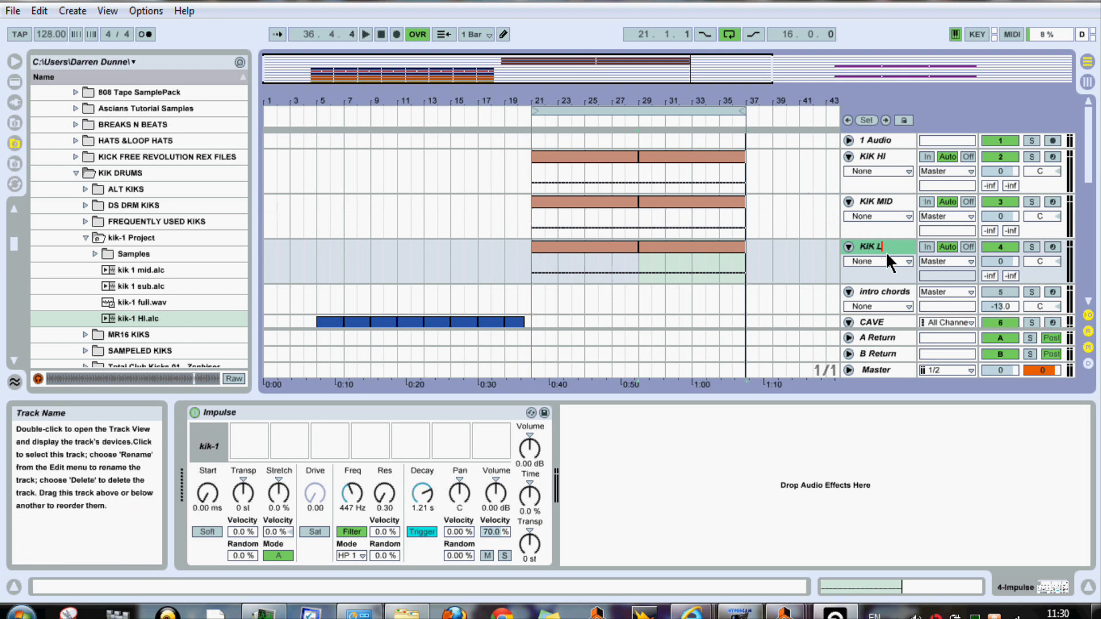
key(Return)
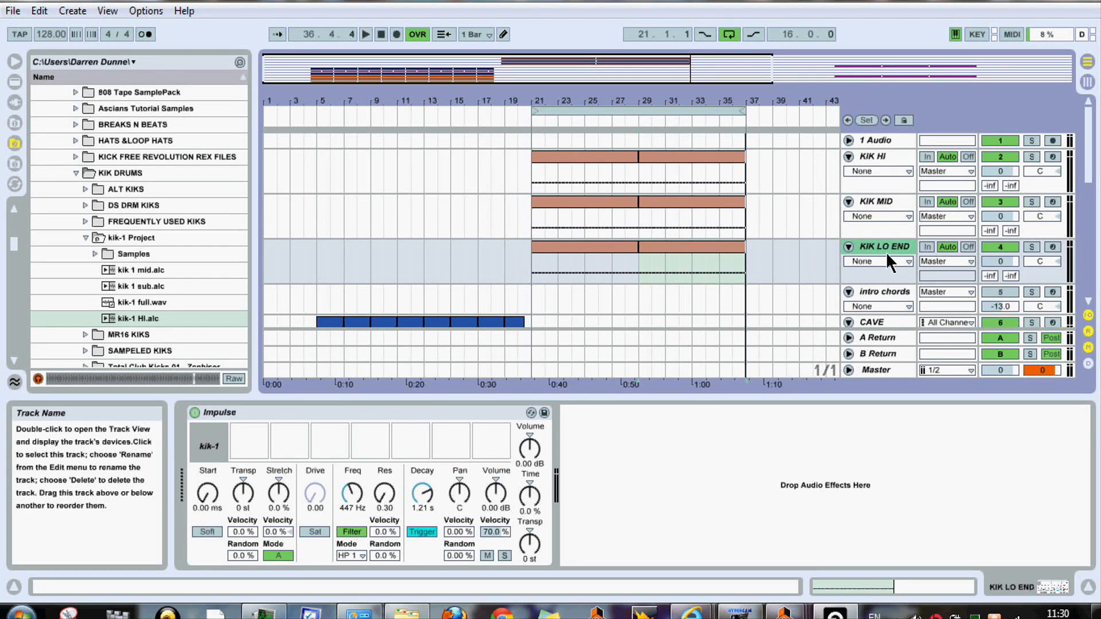
Replace the sample in KIK MID's first Impulse slot with kik 1 mid.alc and turn off the slot's filter
click(875, 202)
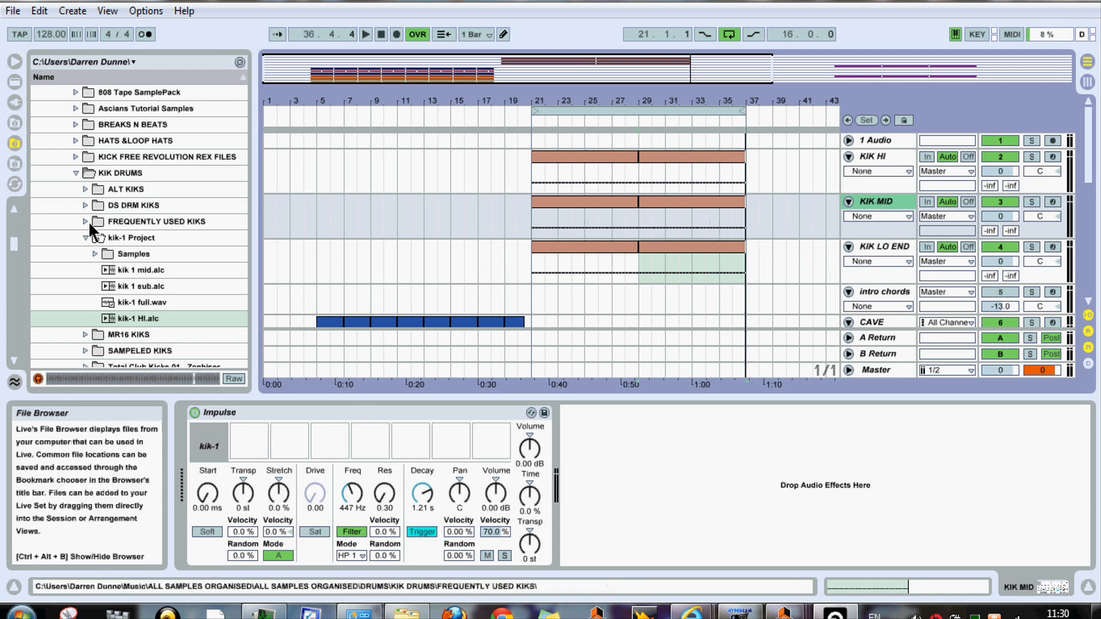
click(122, 271)
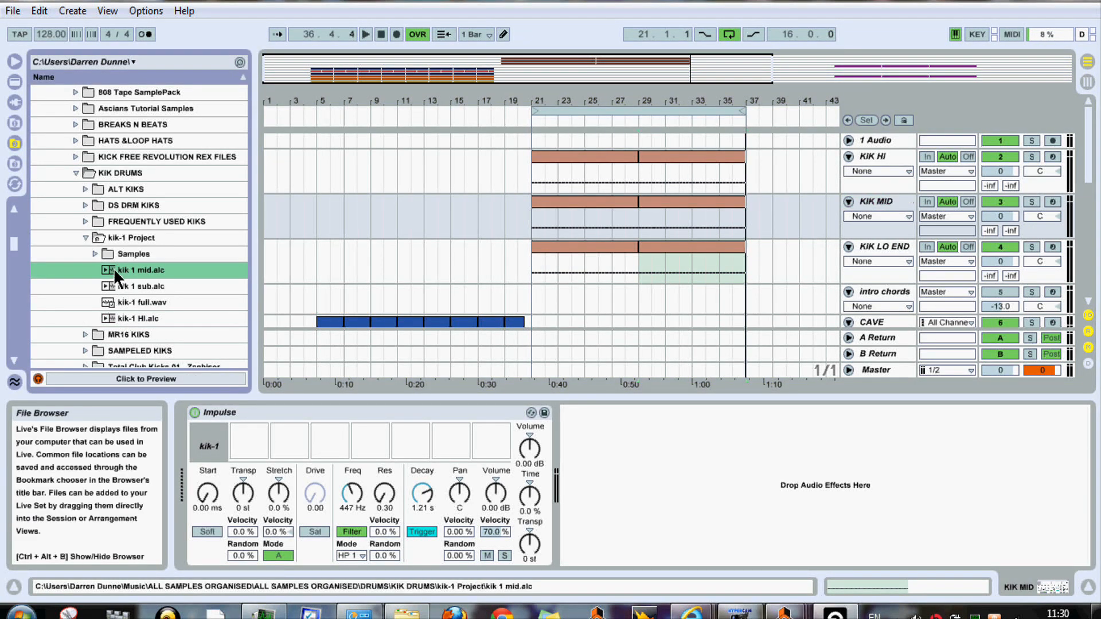
drag(118, 275, 201, 450)
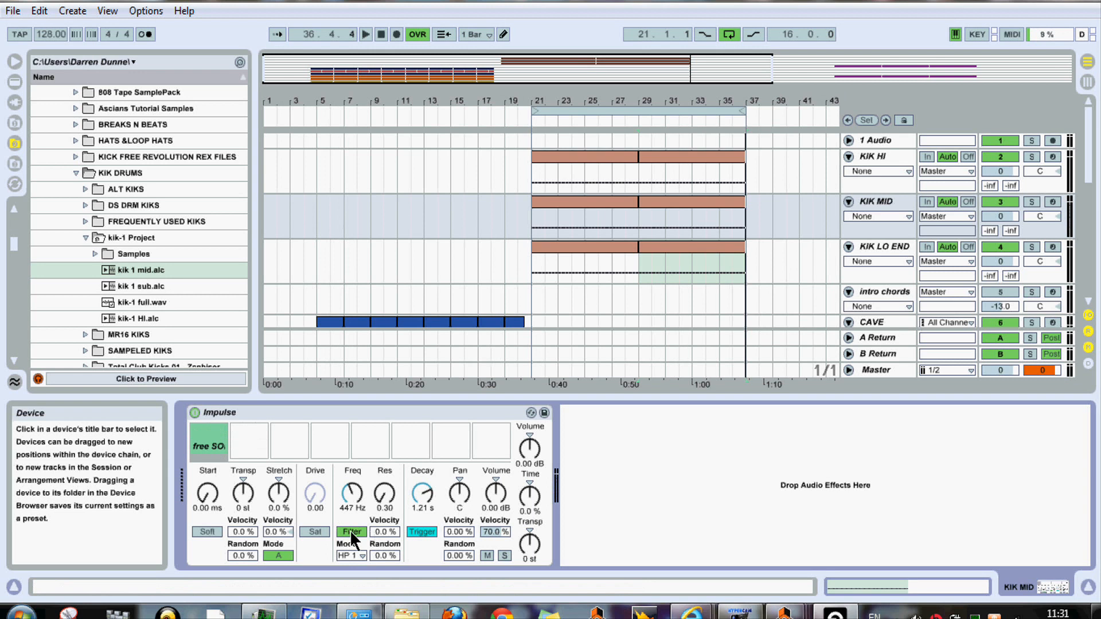
click(350, 498)
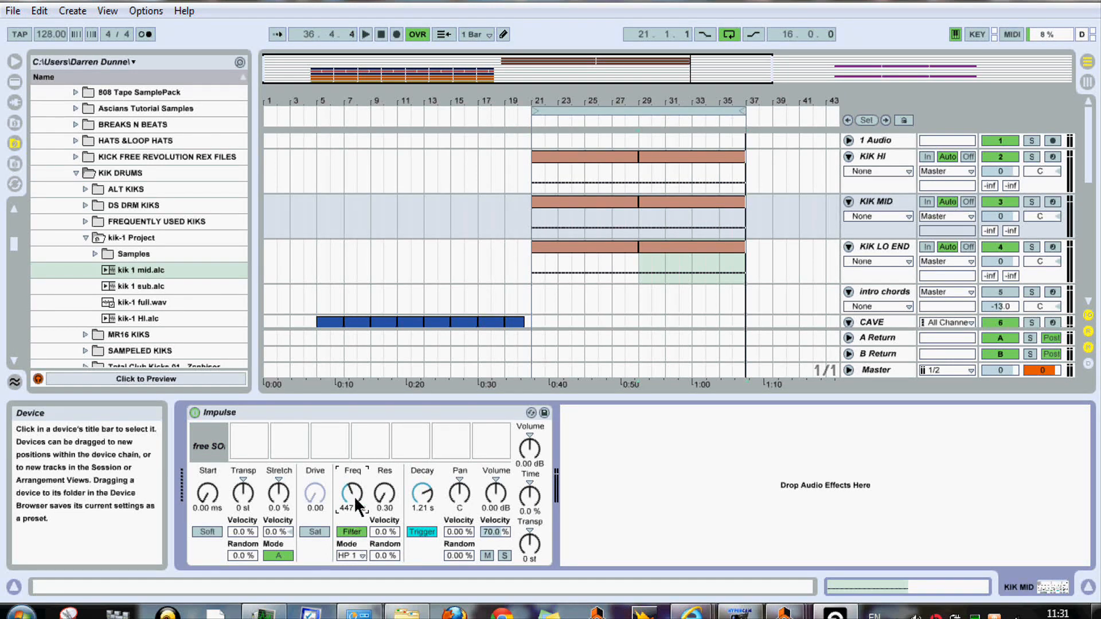
click(352, 531)
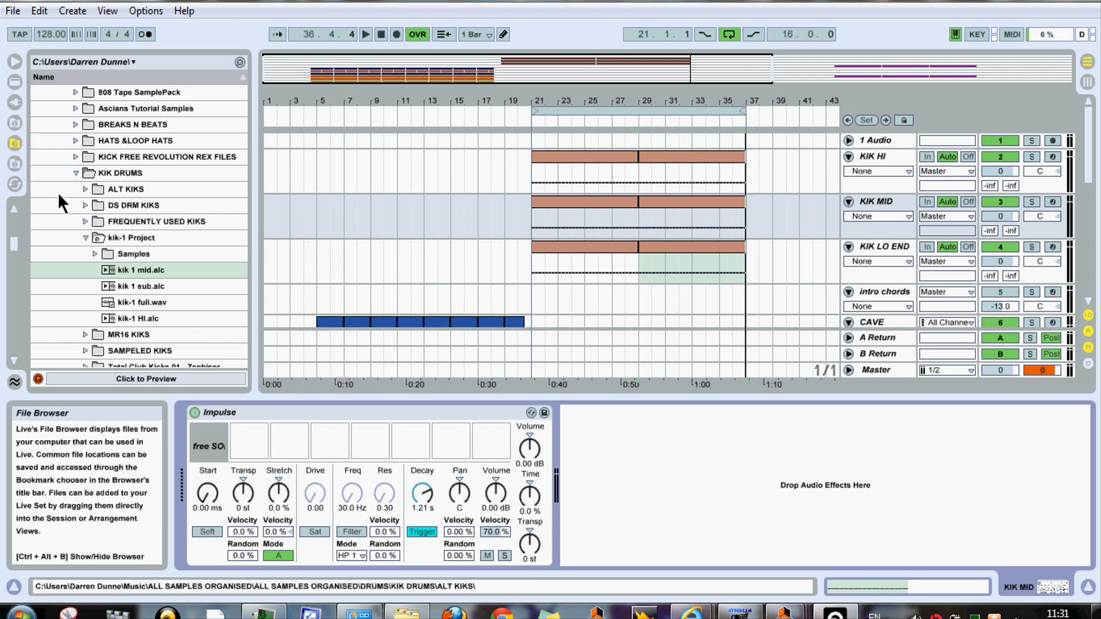
Add EQ Eight after Impulse on KIK MID, making band 1 a low cut and band 4 a high cut
click(15, 82)
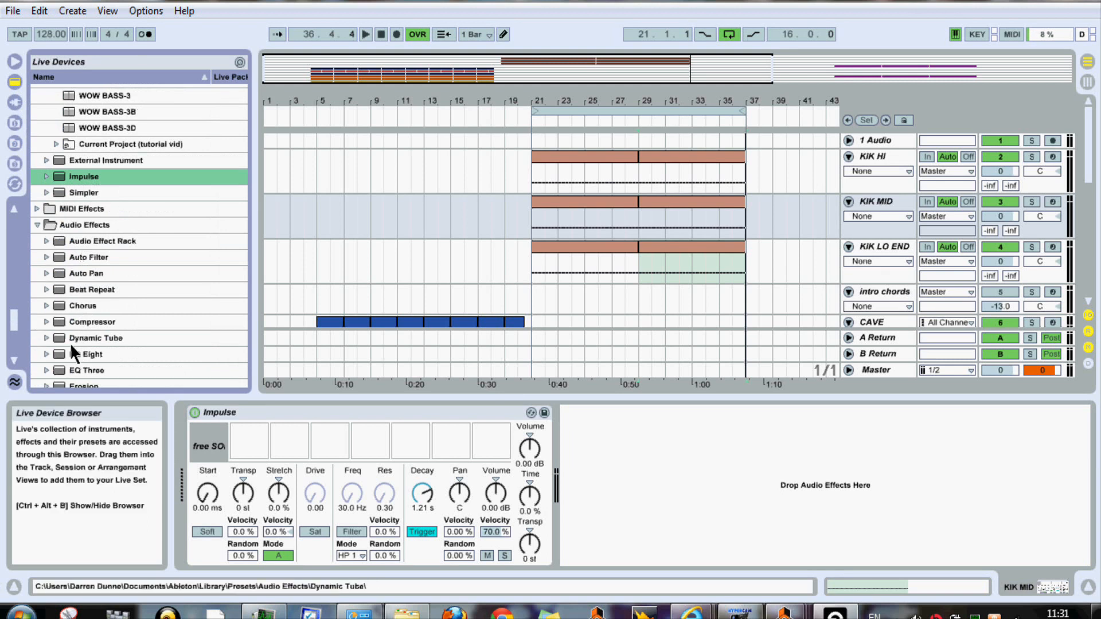
drag(73, 351, 492, 510)
drag(567, 519, 567, 518)
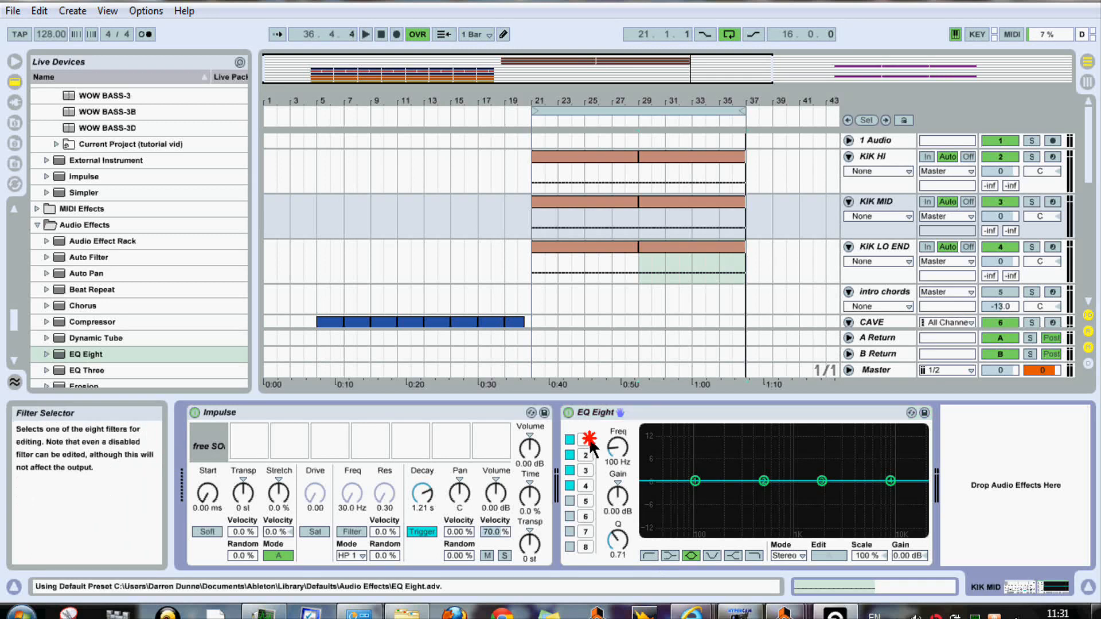
click(648, 556)
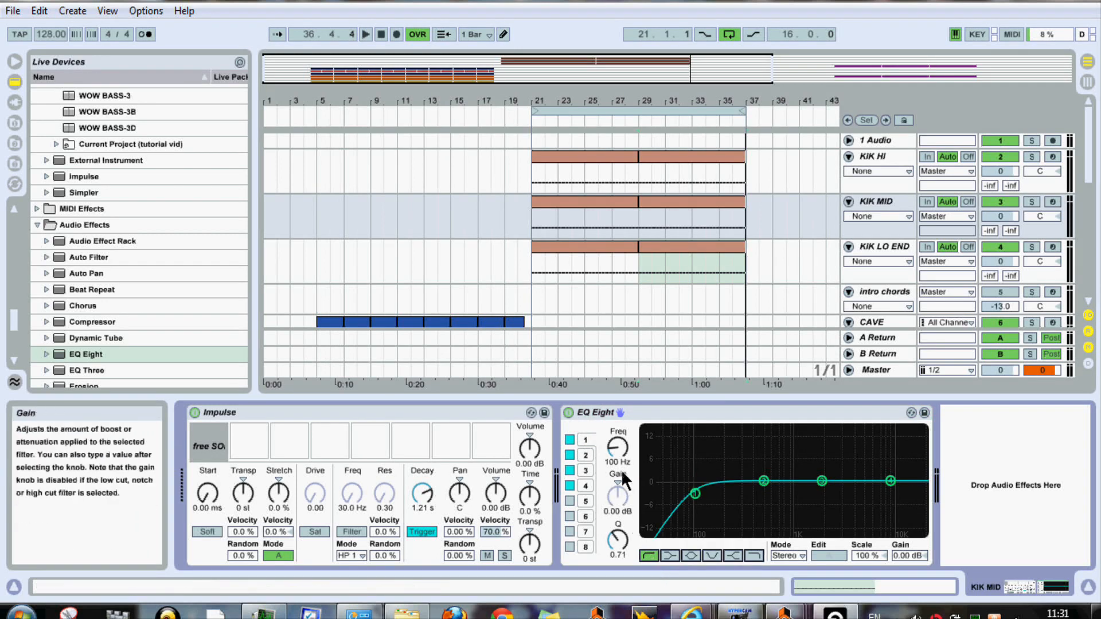
click(586, 486)
click(755, 556)
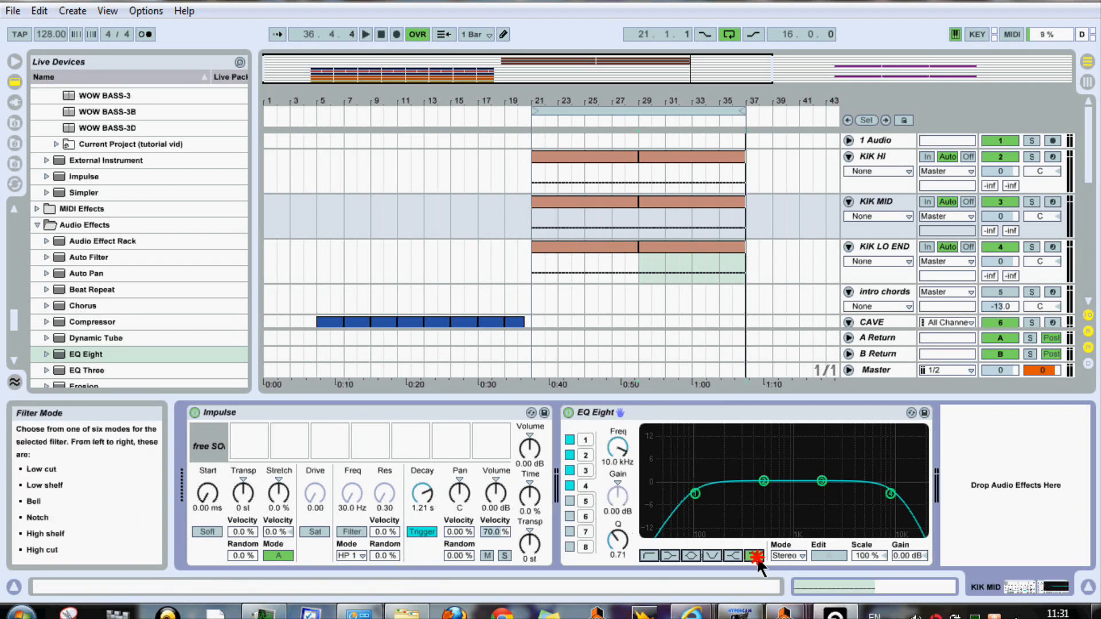
Solo KIK MID and, during playback, set the EQ's high cut to 8.81 kHz and its low cut to 149 Hz
click(1031, 202)
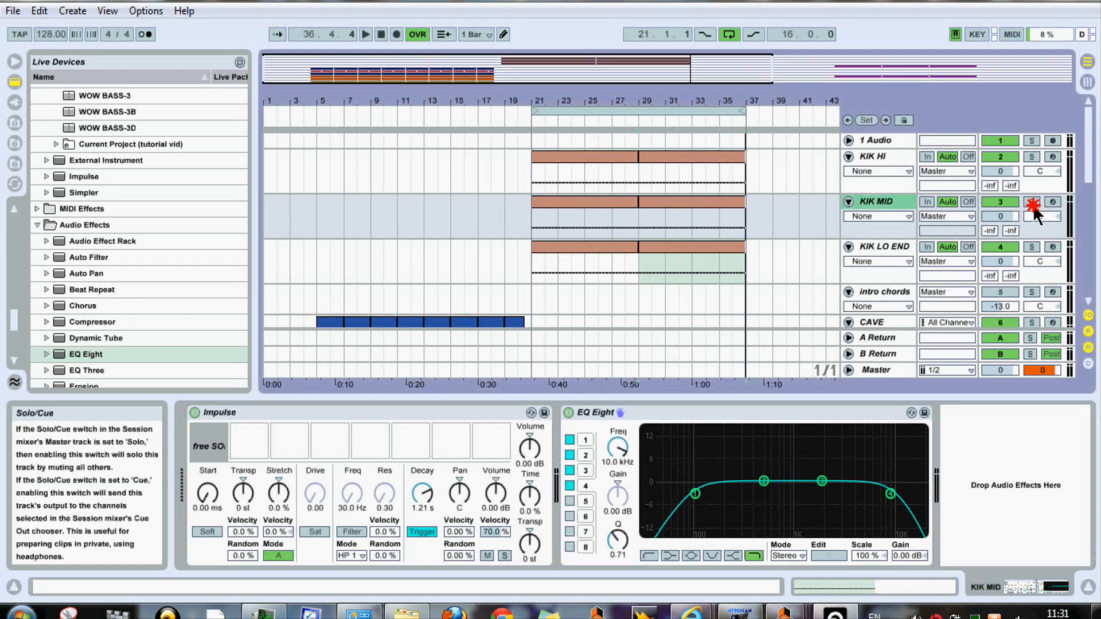
key(space)
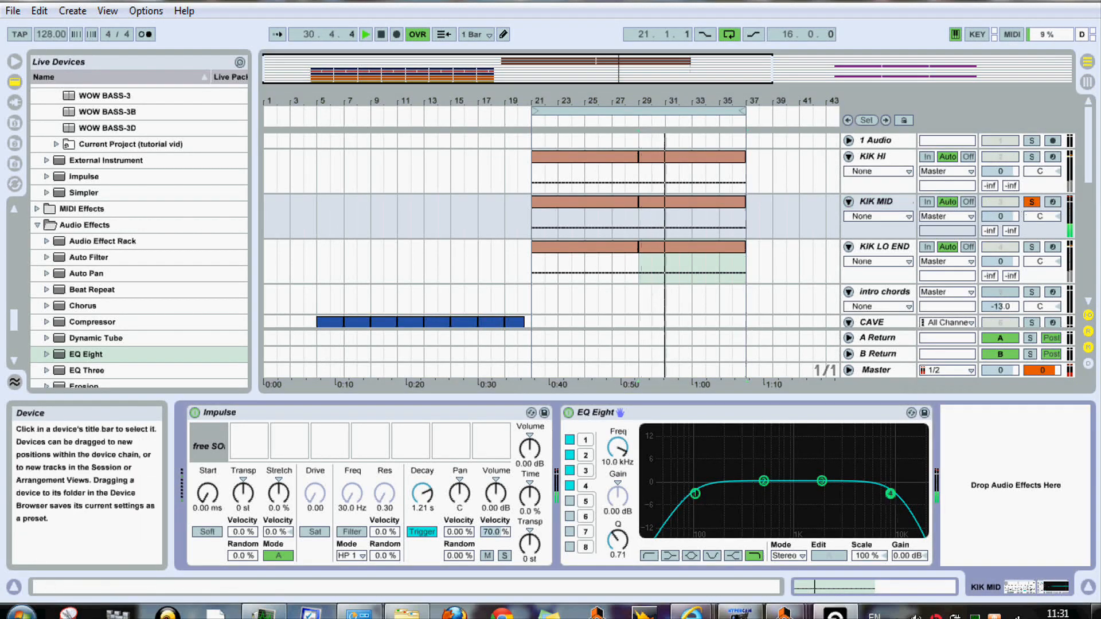
drag(883, 497, 880, 499)
drag(695, 493, 712, 497)
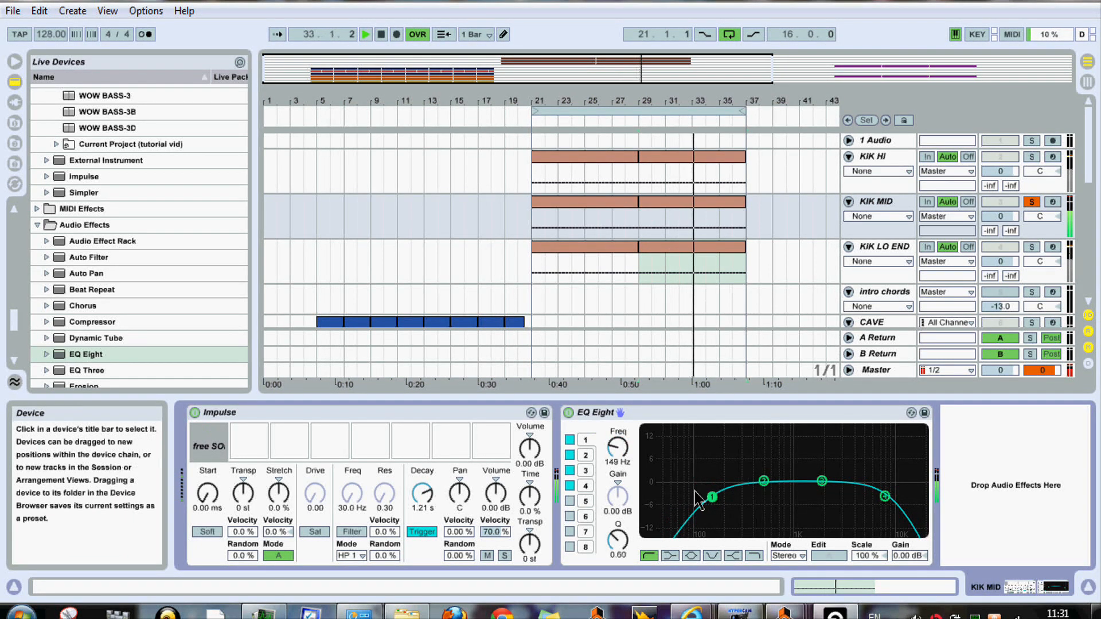
key(space)
Add a Spectrum analyzer after EQ Eight on KIK MID and start playback
drag(14, 322, 13, 353)
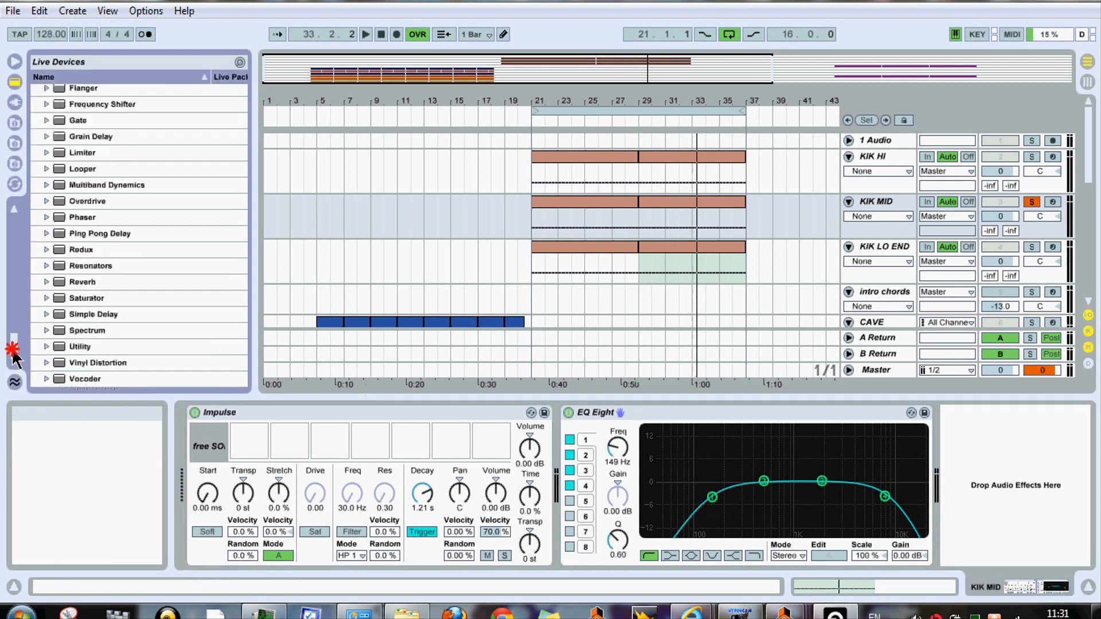
drag(78, 331, 1013, 521)
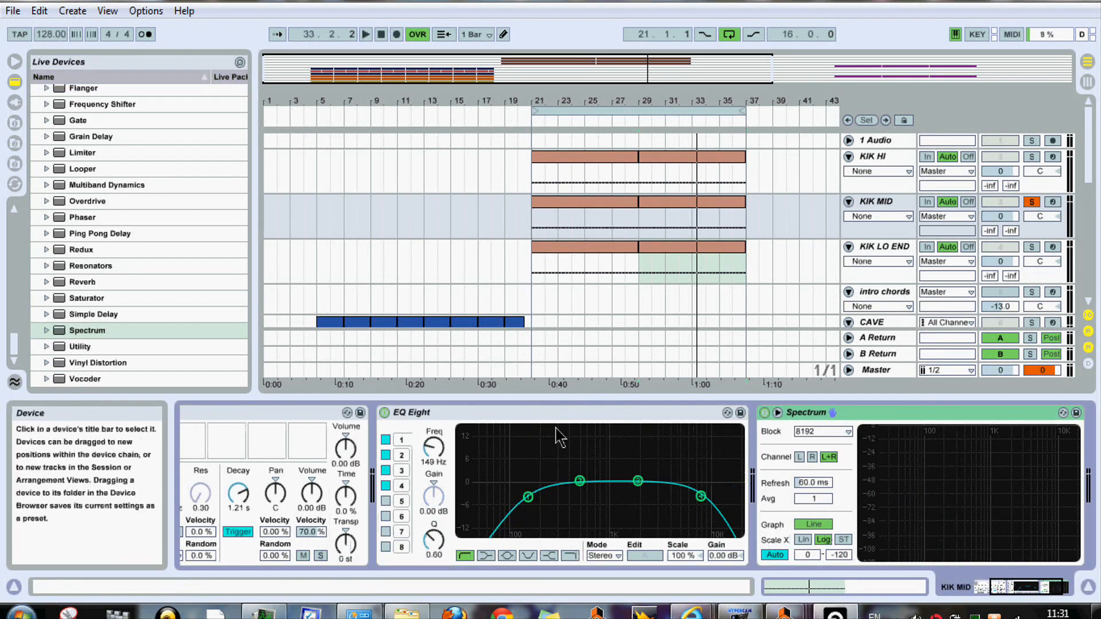
key(space)
mouse_move(953, 549)
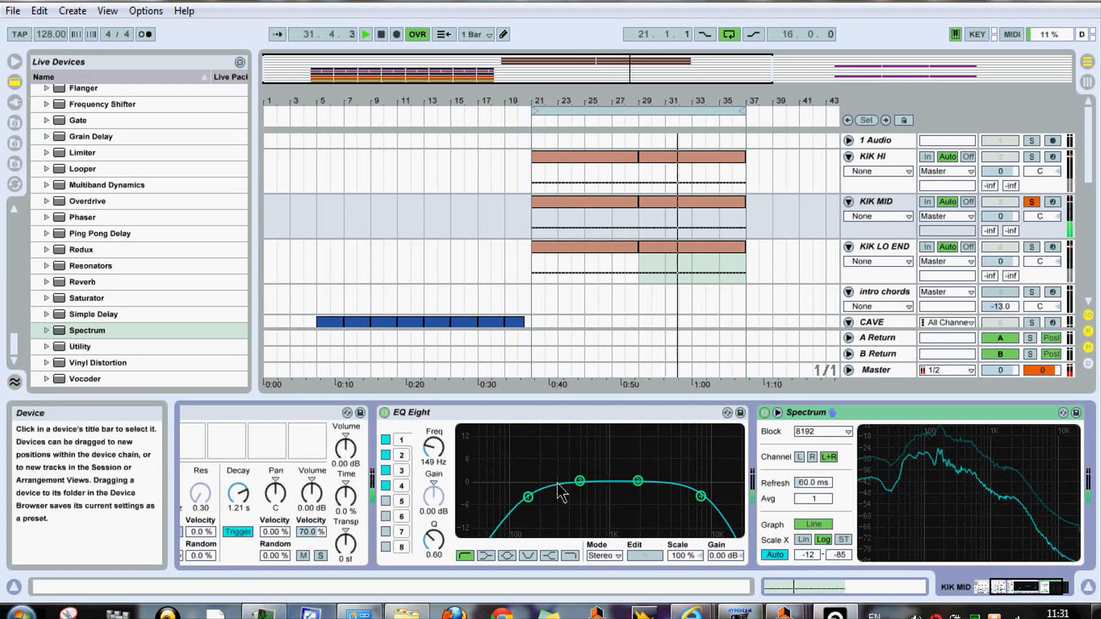
Set EQ Eight's low cut to 114 Hz with a Q of 1.05, and boost band 2 by 2.58 dB at 137 Hz
drag(523, 502, 516, 490)
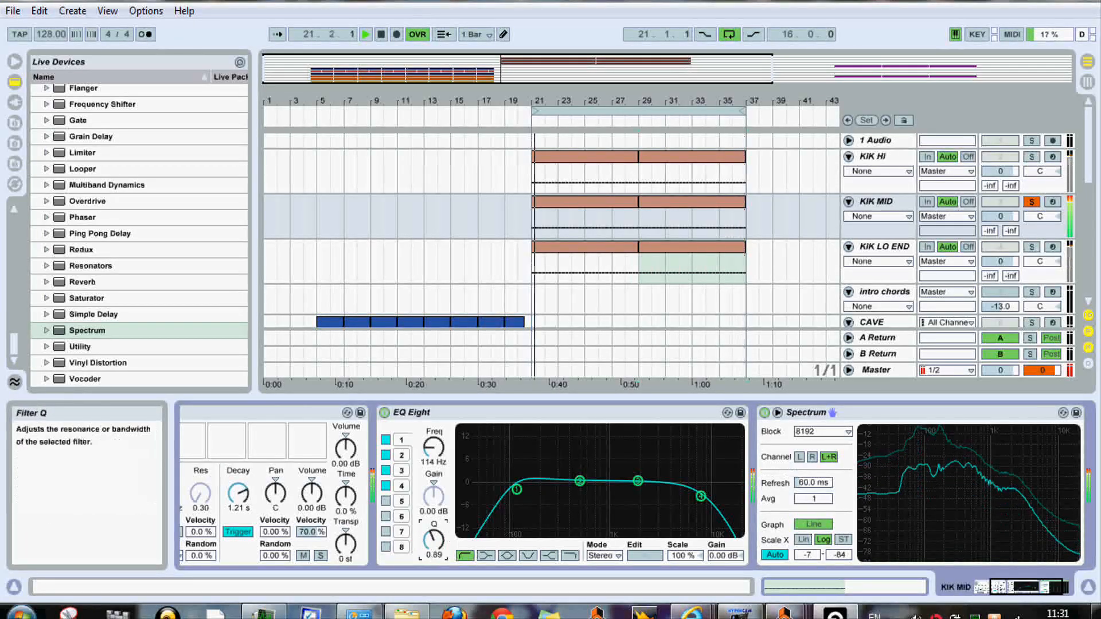
drag(434, 541, 436, 494)
click(402, 456)
drag(434, 448, 434, 501)
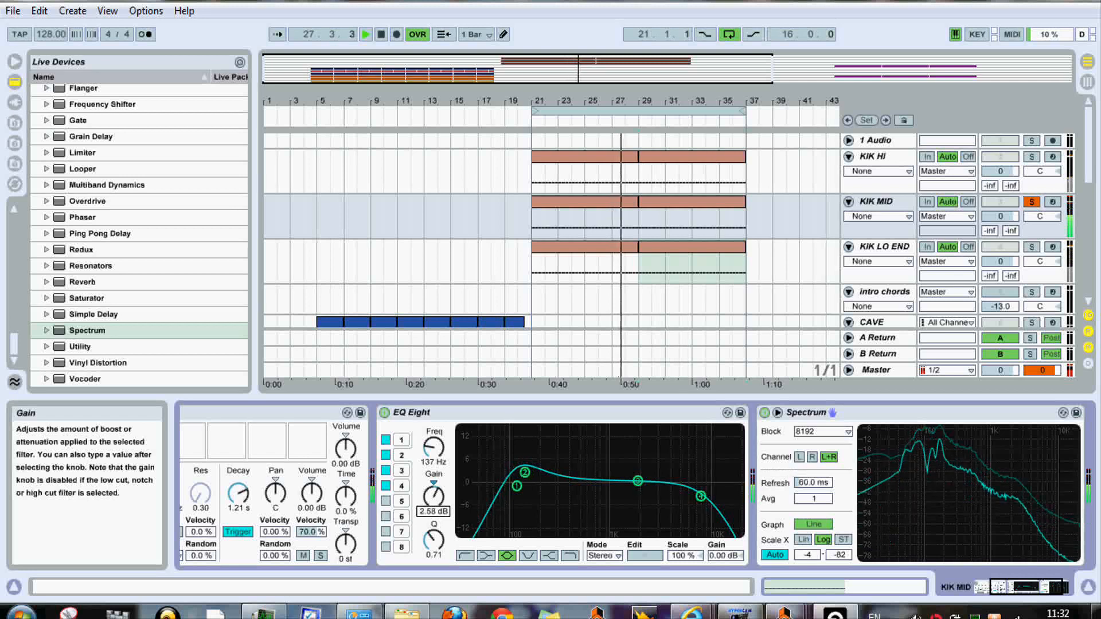
Lower the Q of EQ Eight's low cut and set the band 4 high cut to 2.57 kHz
click(407, 439)
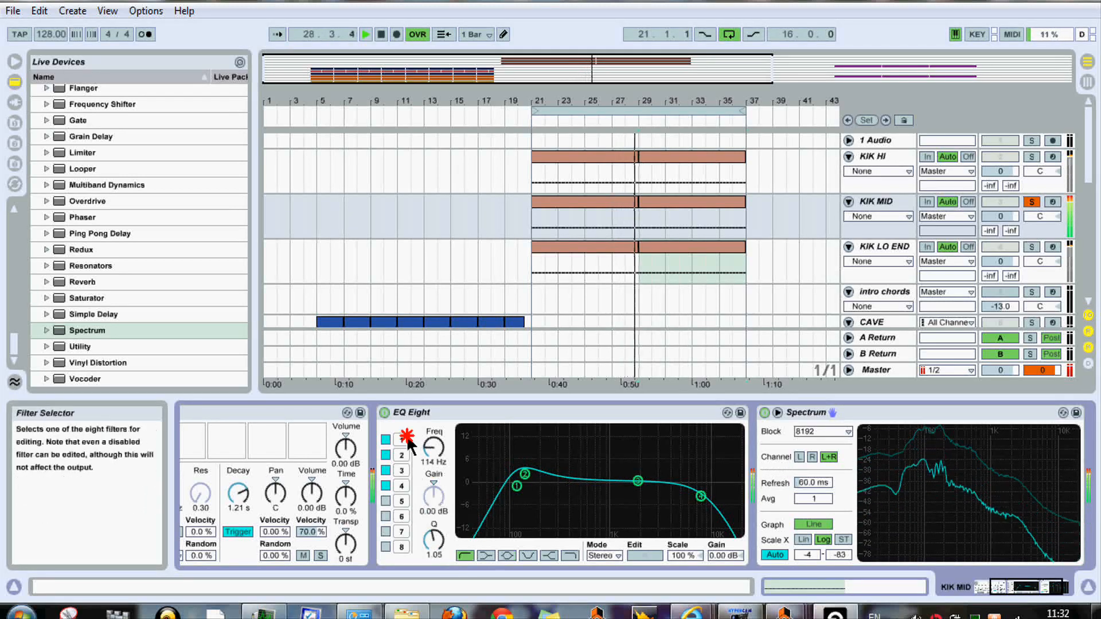
drag(434, 539, 441, 545)
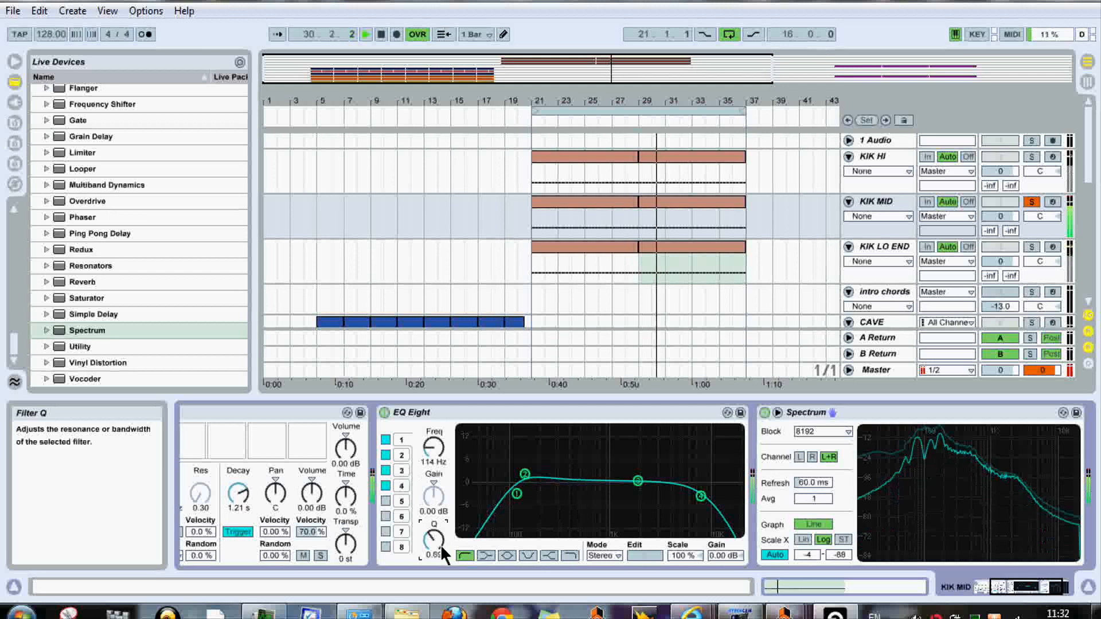
click(404, 487)
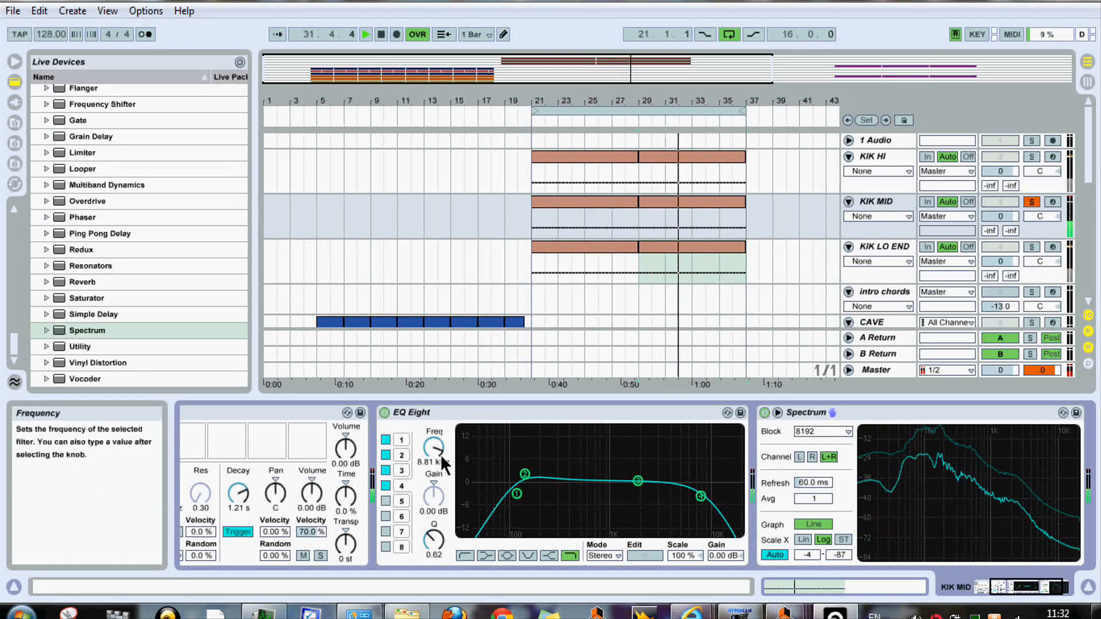
drag(433, 449, 434, 457)
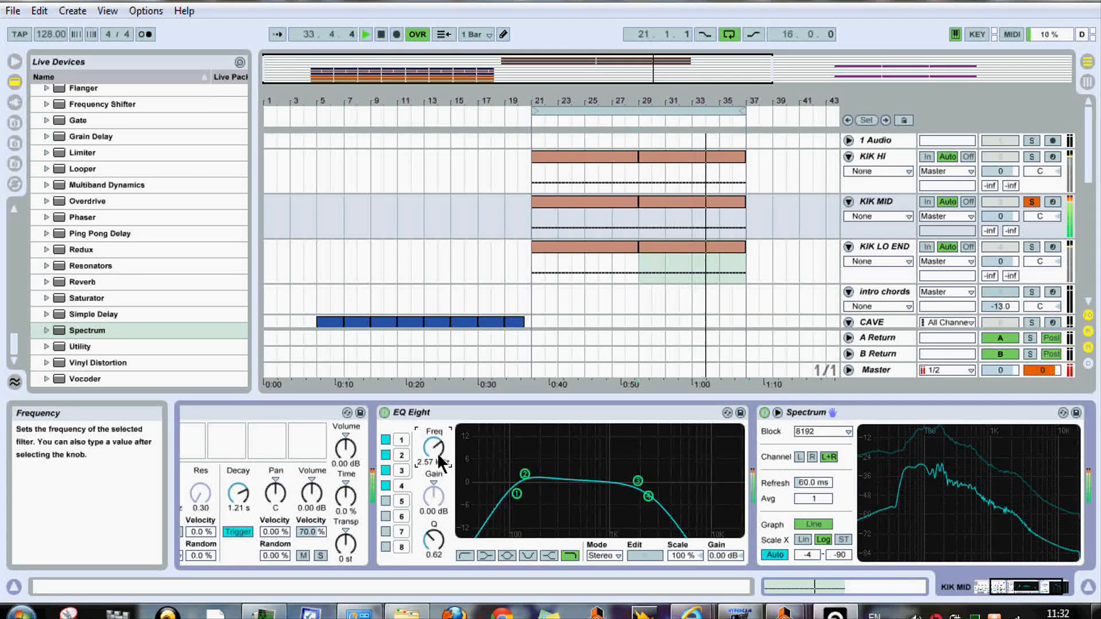
Solo KIK HI alongside KIK MID, and lower the volume of KIK HI, KIK MID and KIK LO END together to -10.7 dB
click(1033, 158)
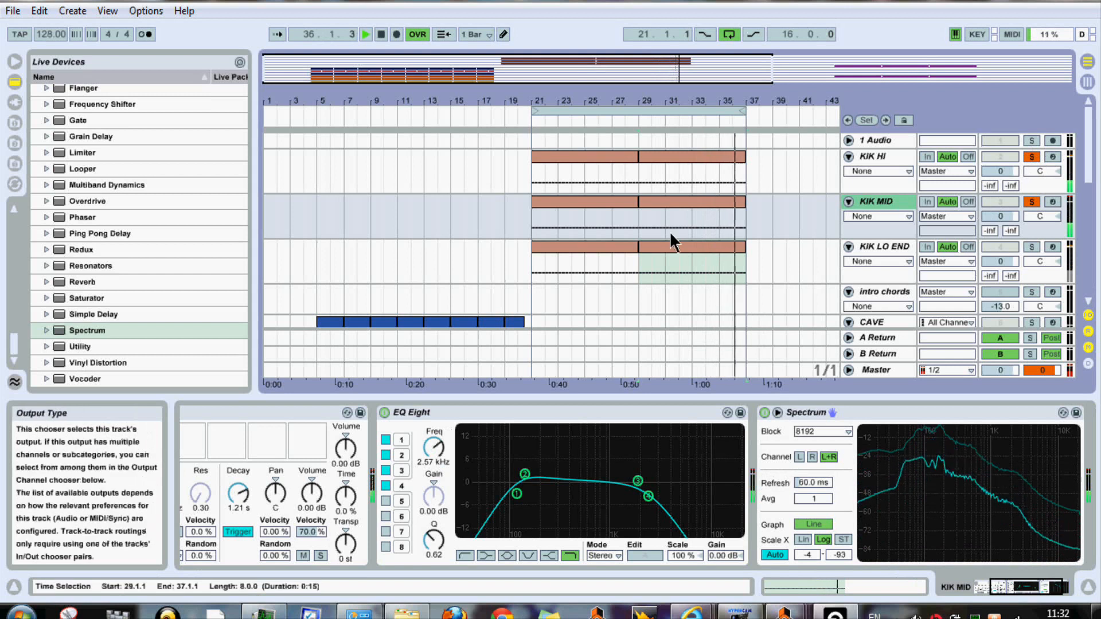
key(Tab)
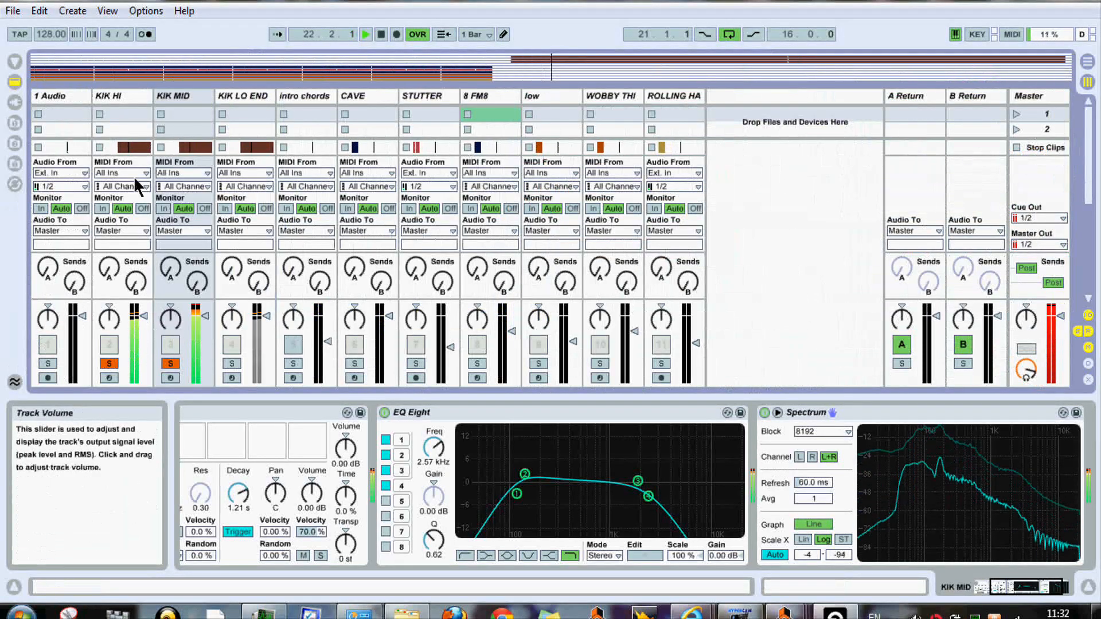
click(114, 96)
shift+click(172, 96)
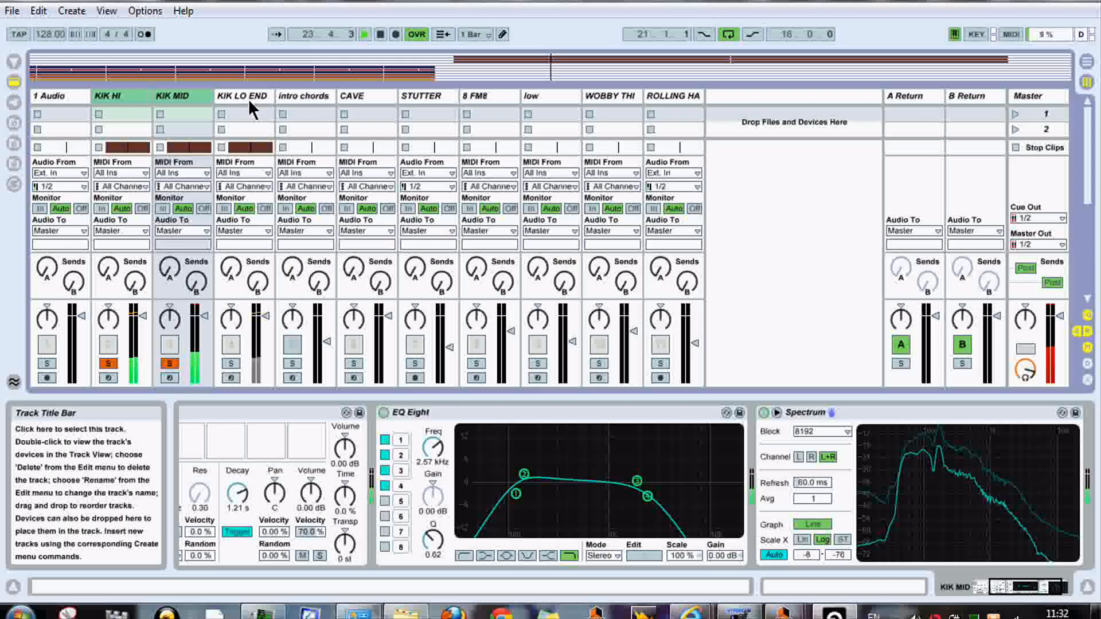
shift+click(249, 97)
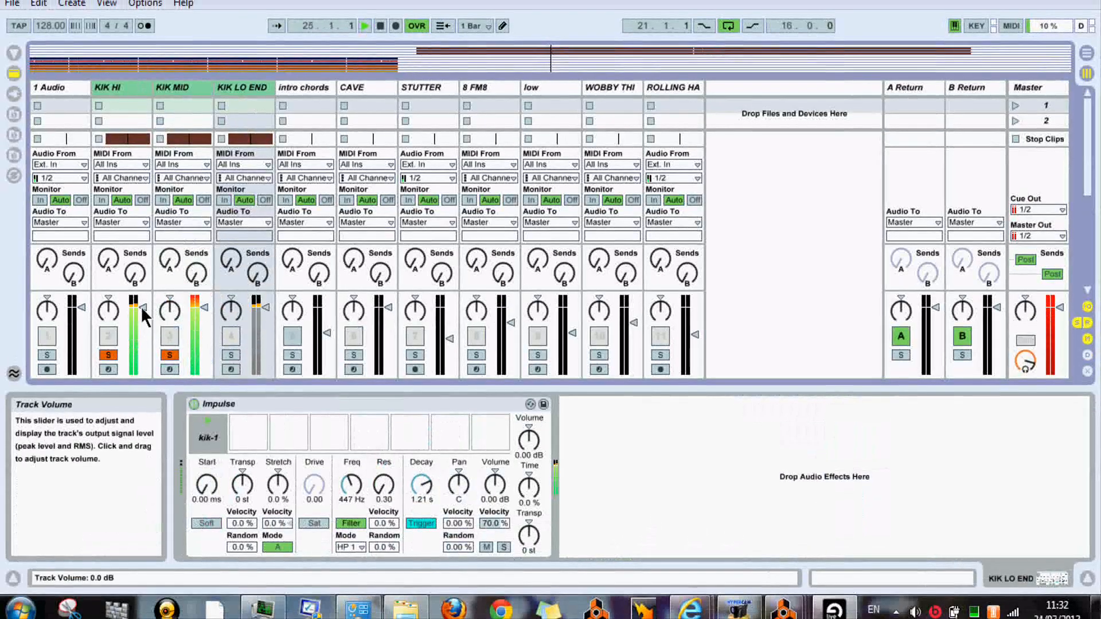
drag(140, 306, 141, 327)
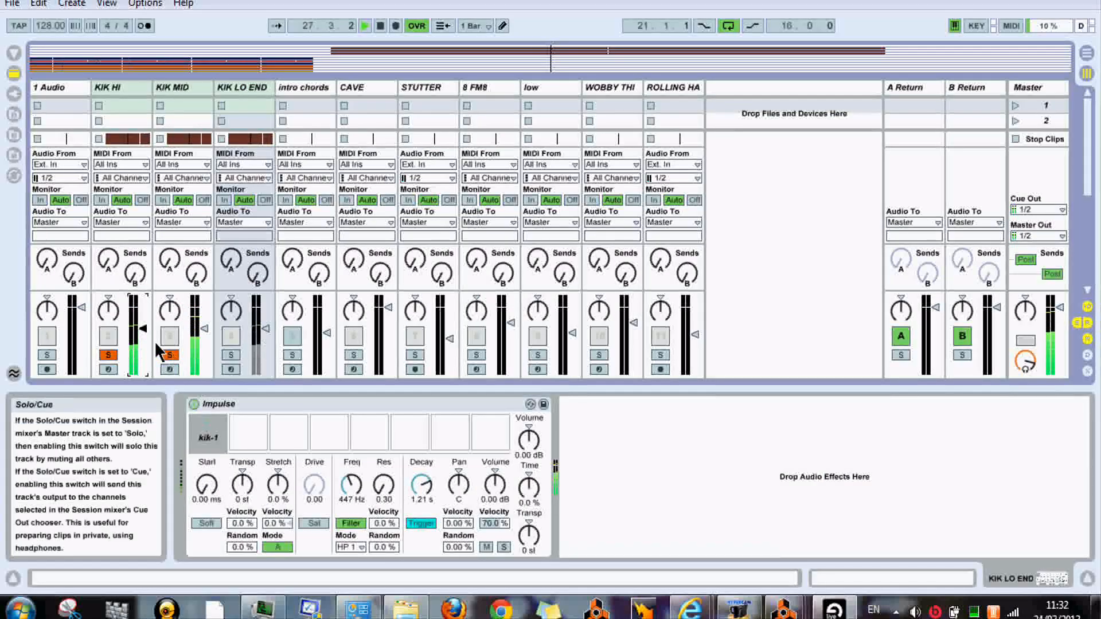
key(Tab)
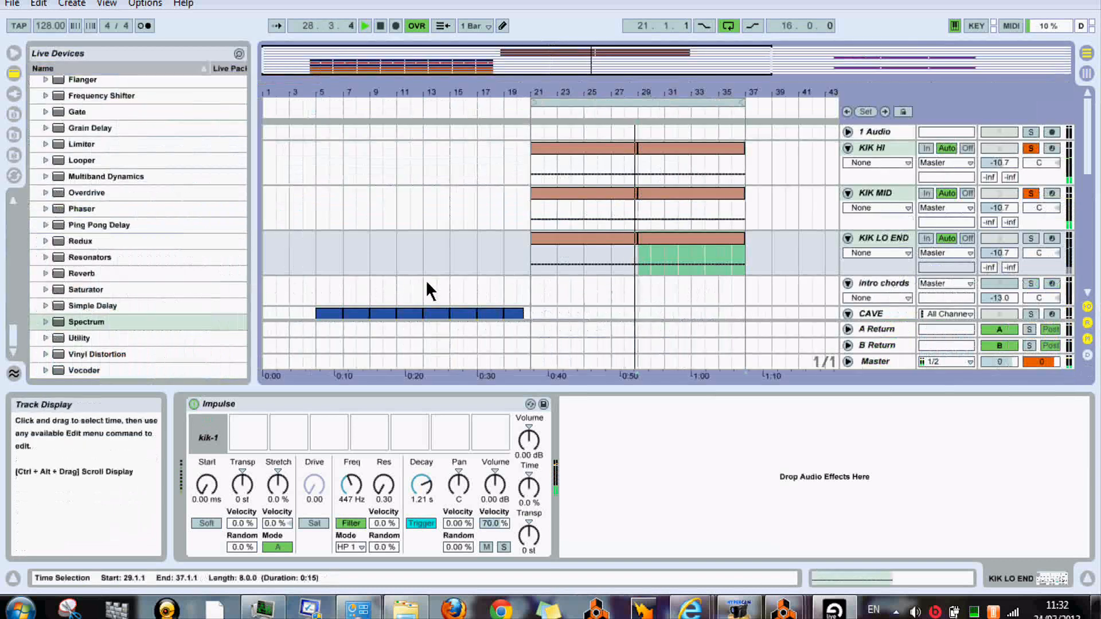
Solo all three kick tracks together and select KIK LO END
click(1029, 194)
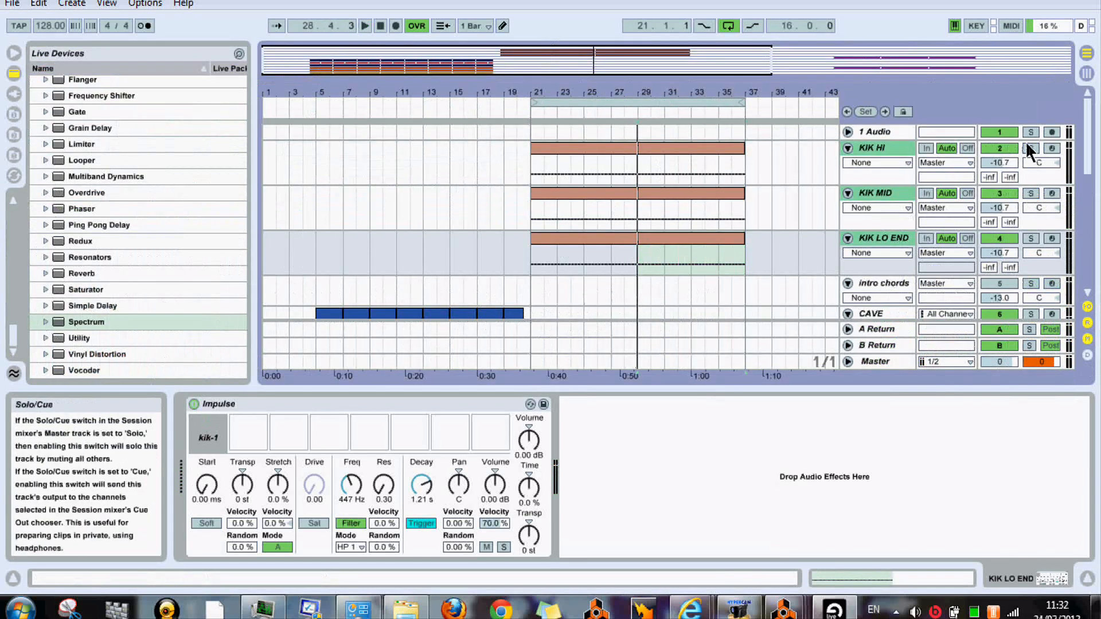
click(1029, 147)
click(873, 235)
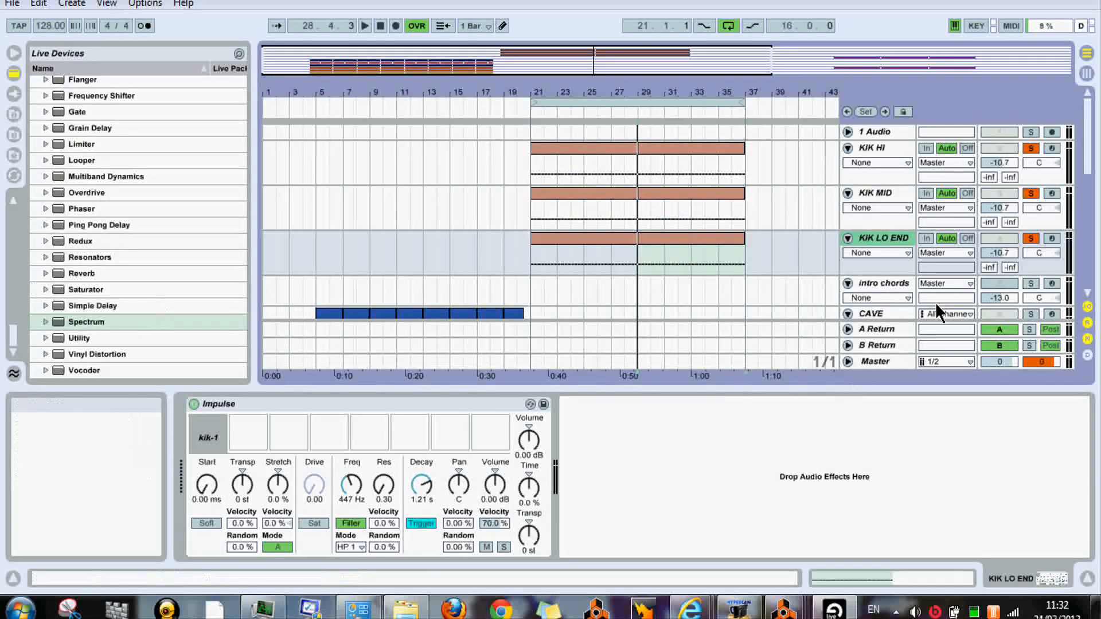
Load kik 1 sub.alc from the kik-1 Project folder into the first sample slot of KIK LO END's Impulse
click(13, 114)
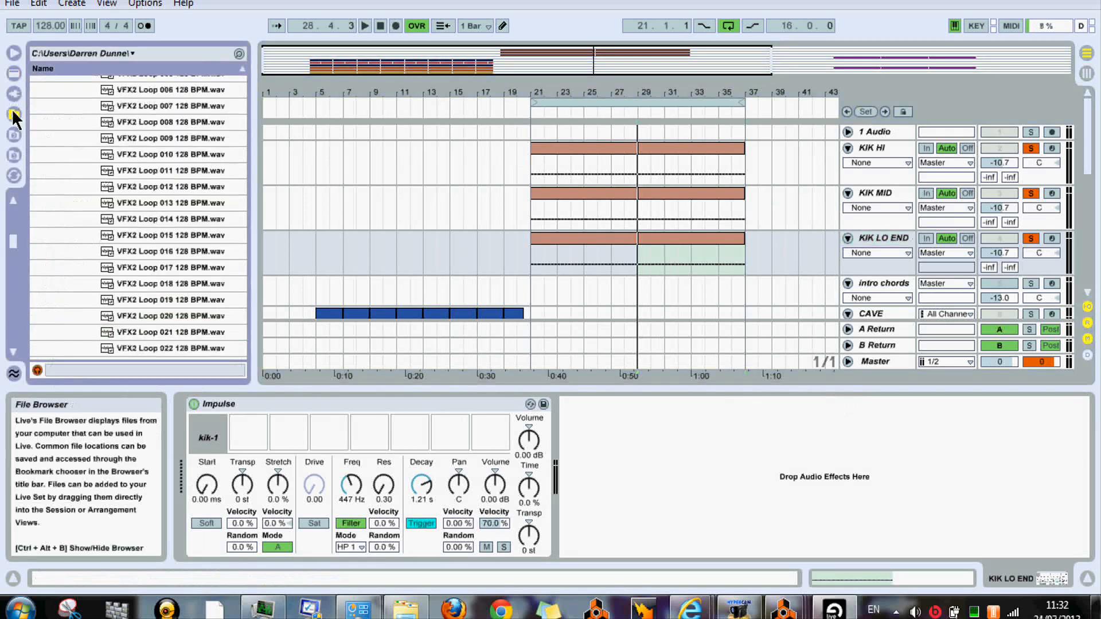
click(14, 133)
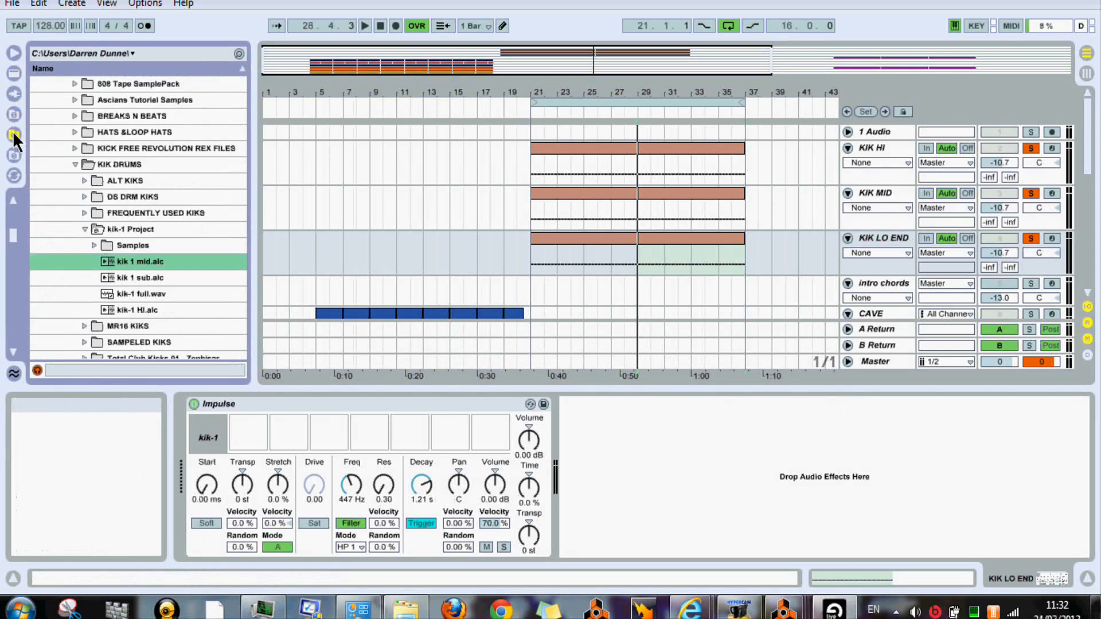
click(128, 279)
drag(129, 280, 208, 439)
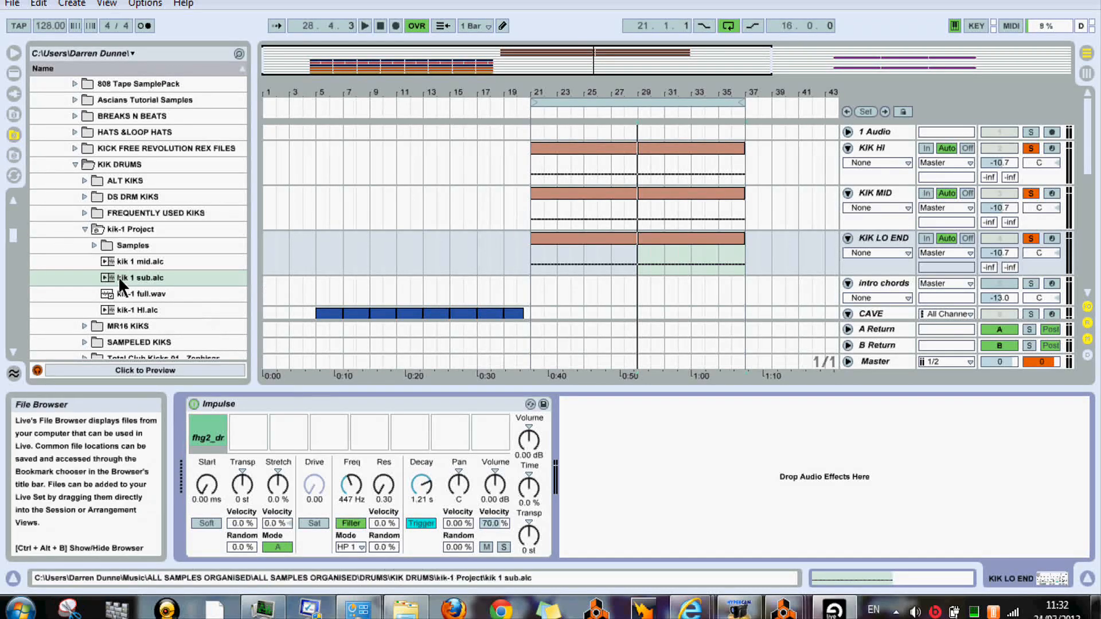
Place kik 1 sub.alc on the 1 Audio track at bar 21 and unfold the track to show its waveform
mouse_move(117, 278)
mouse_down()
mouse_move(428, 249)
mouse_move(532, 138)
mouse_up()
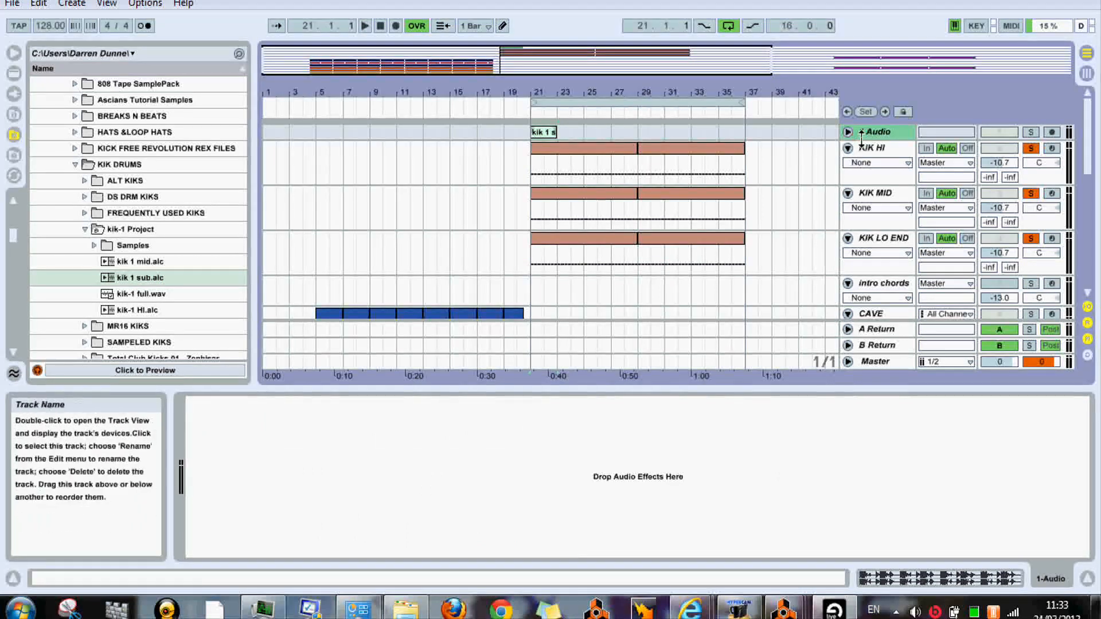
drag(861, 140, 849, 255)
drag(507, 92, 424, 87)
drag(604, 87, 354, 87)
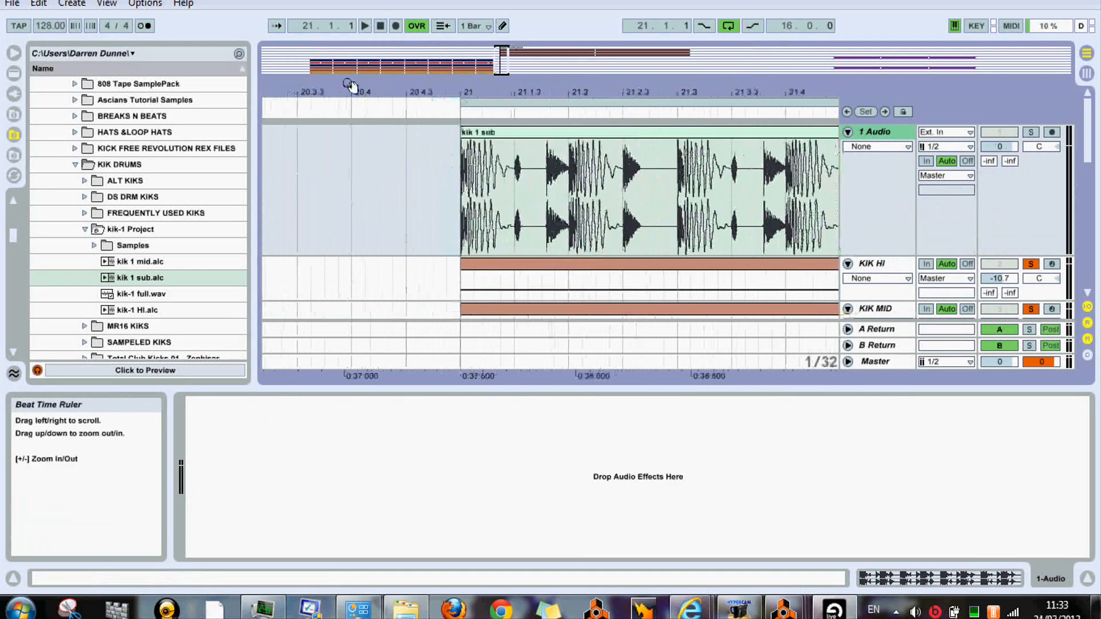
click(392, 63)
drag(544, 92, 415, 34)
drag(642, 88, 757, 172)
Turn off the arrangement grid and split the kik 1 sub clip right after its first kick hit
right_click(516, 164)
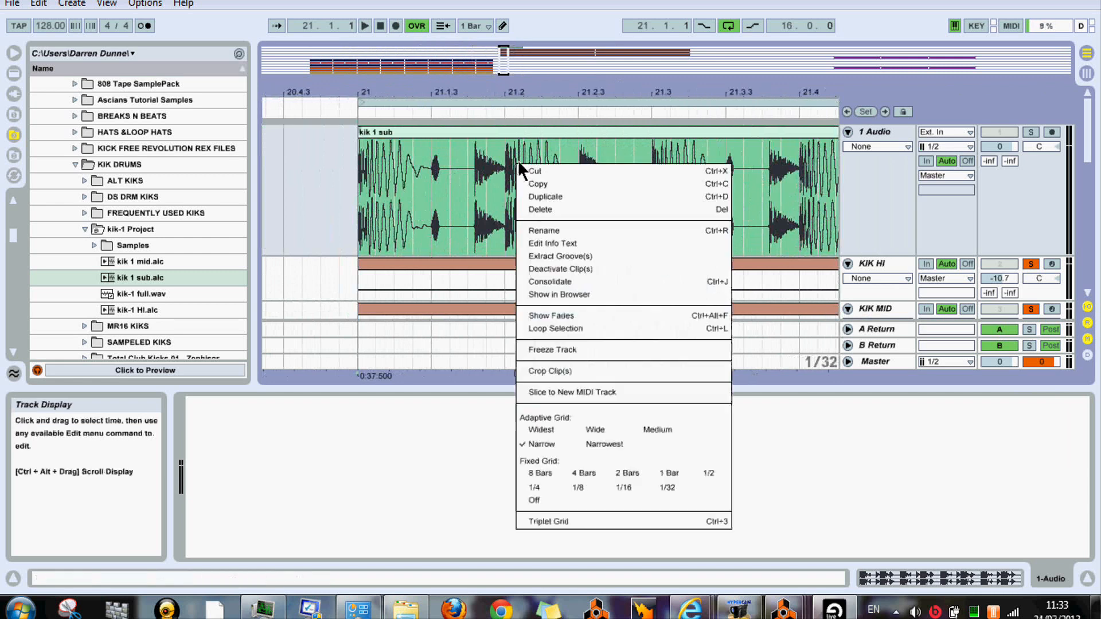
click(536, 500)
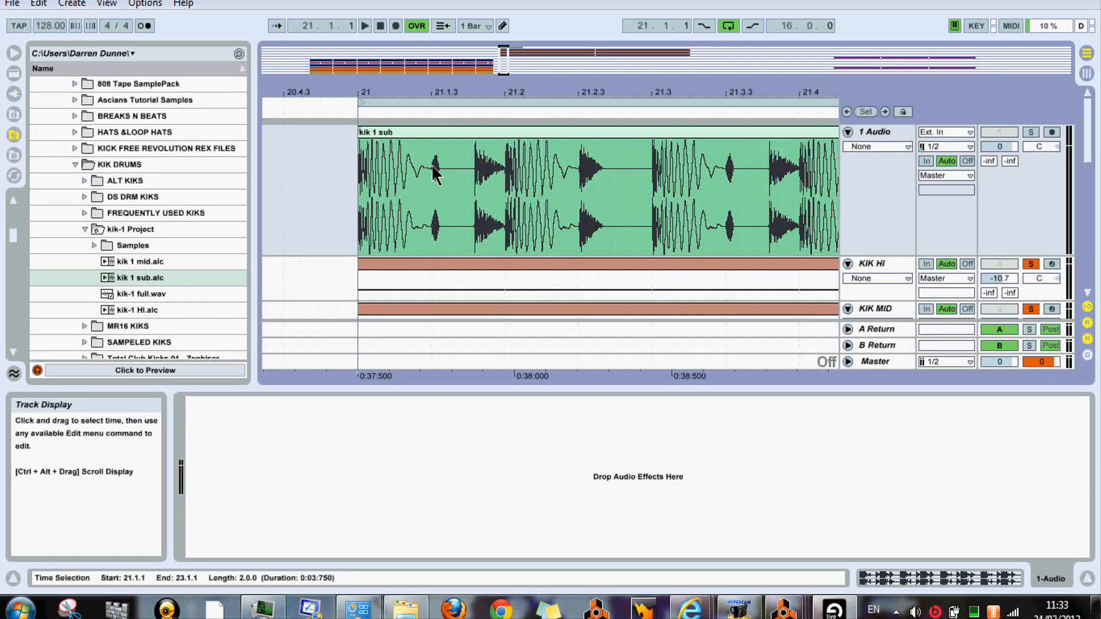
drag(431, 179, 354, 195)
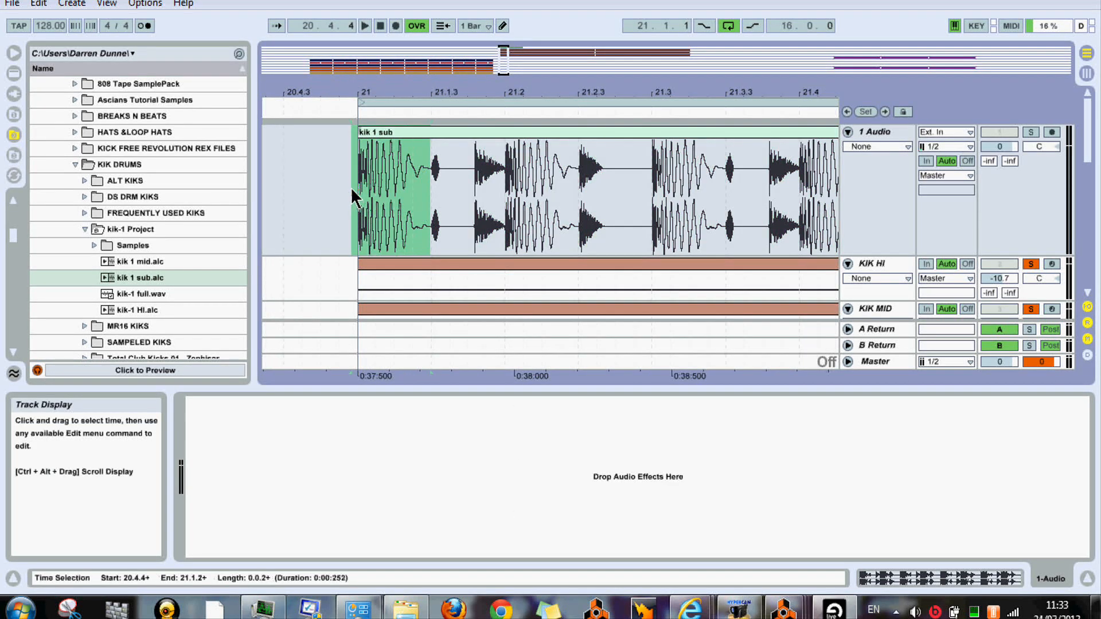
key(ctrl+e)
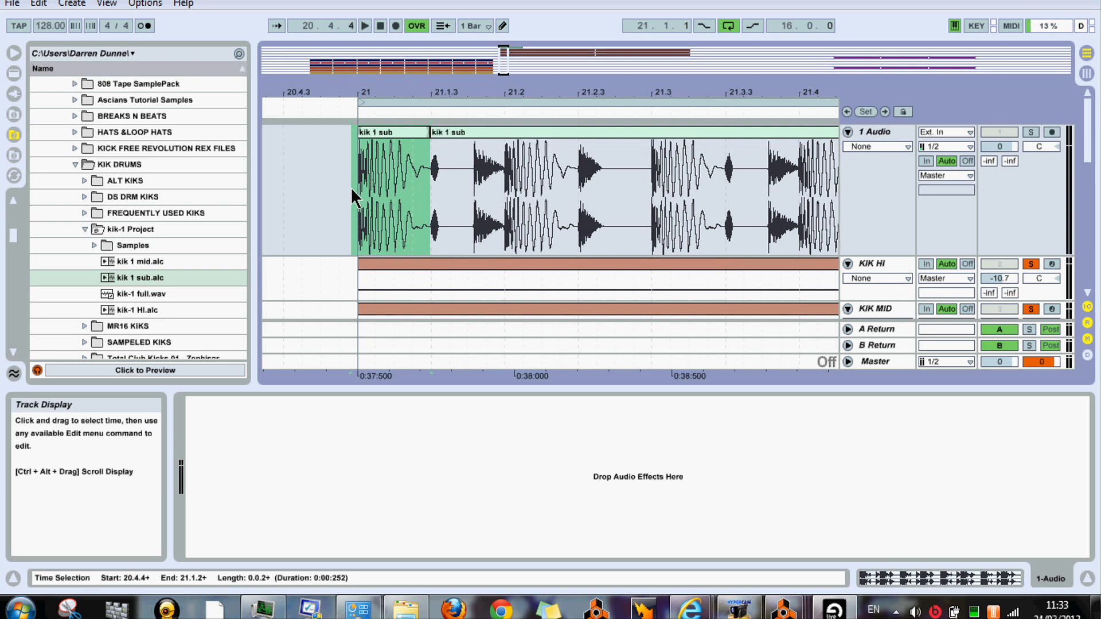
Solo 1 Audio, audition the isolated kick hit, and delete the rest of the kik 1 sub clip after it
drag(361, 87, 412, 131)
click(411, 133)
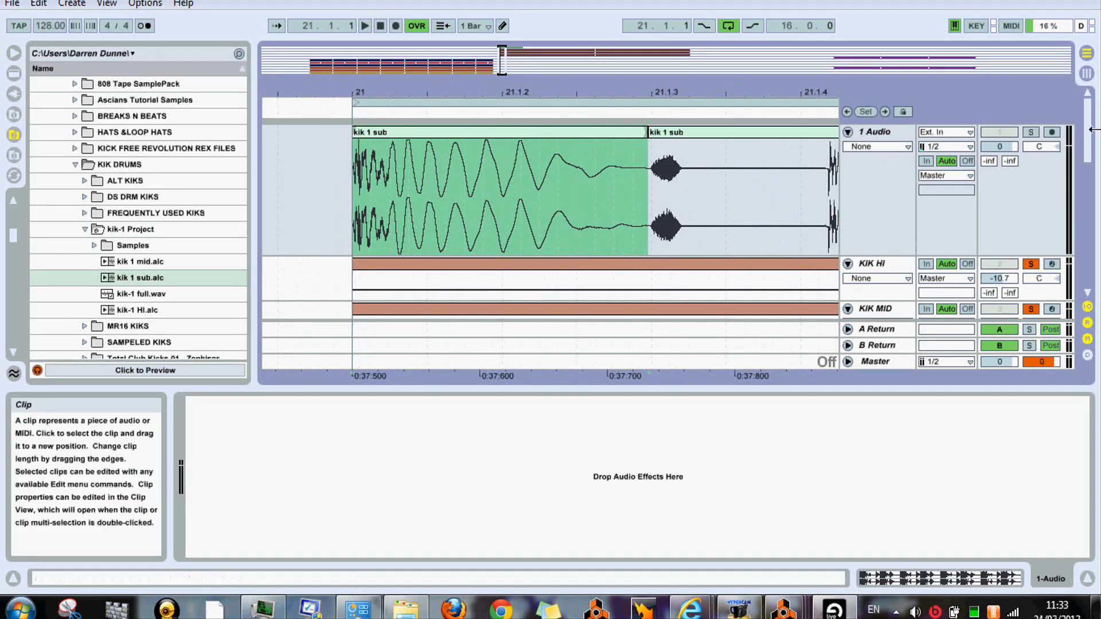
click(1034, 132)
key(space)
key(space)
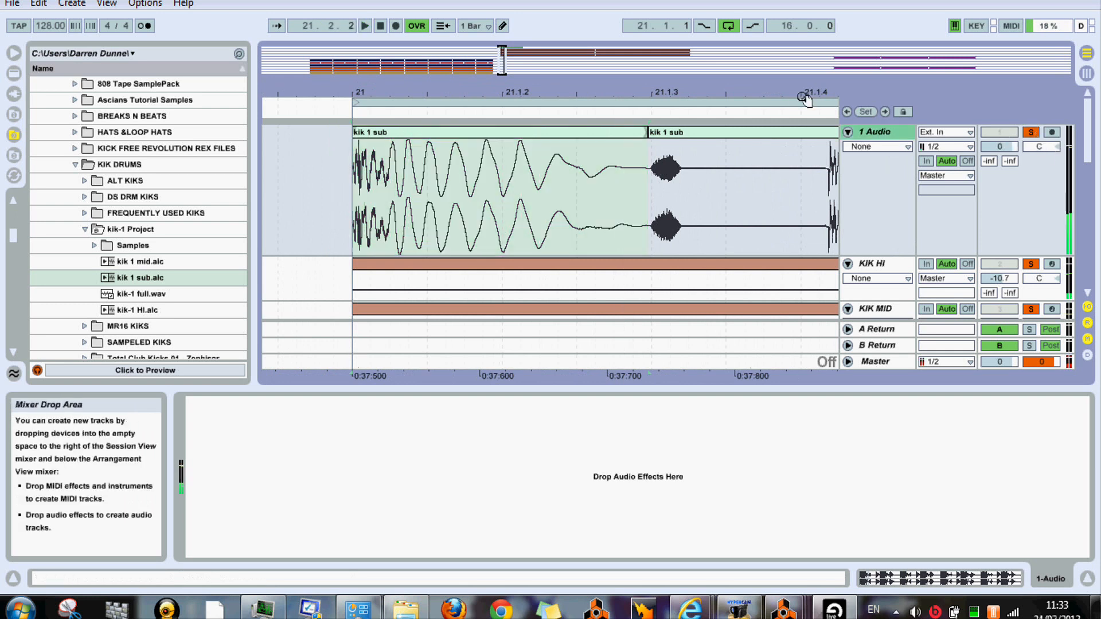
click(772, 132)
key(Delete)
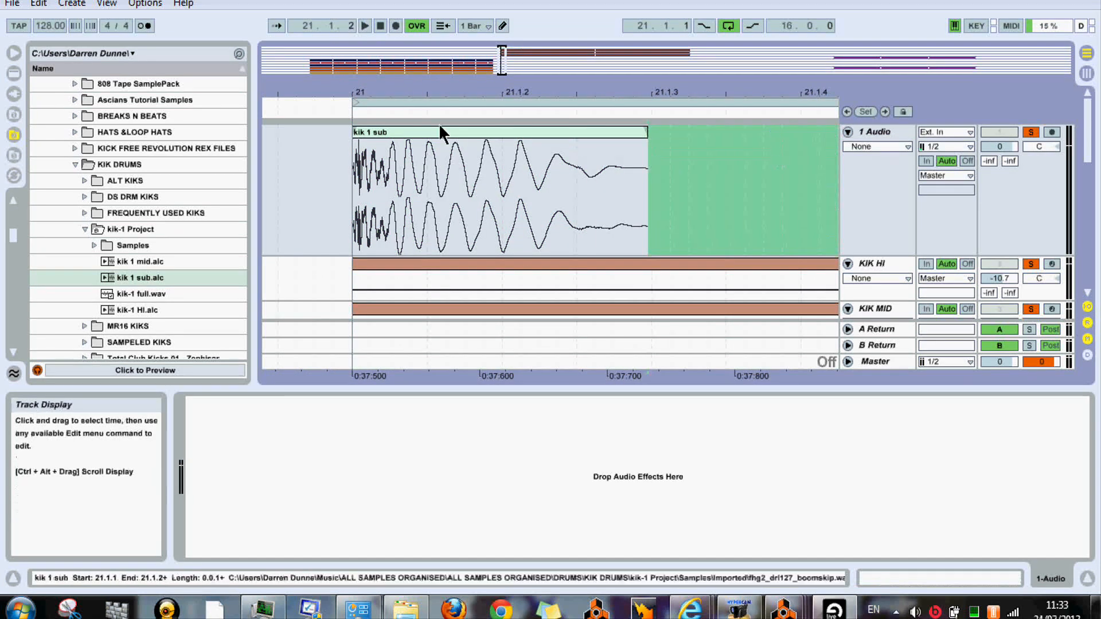
Unsolo the kick tracks and play the trimmed kik 1 sub clip from just before bar 21 on its own
click(322, 163)
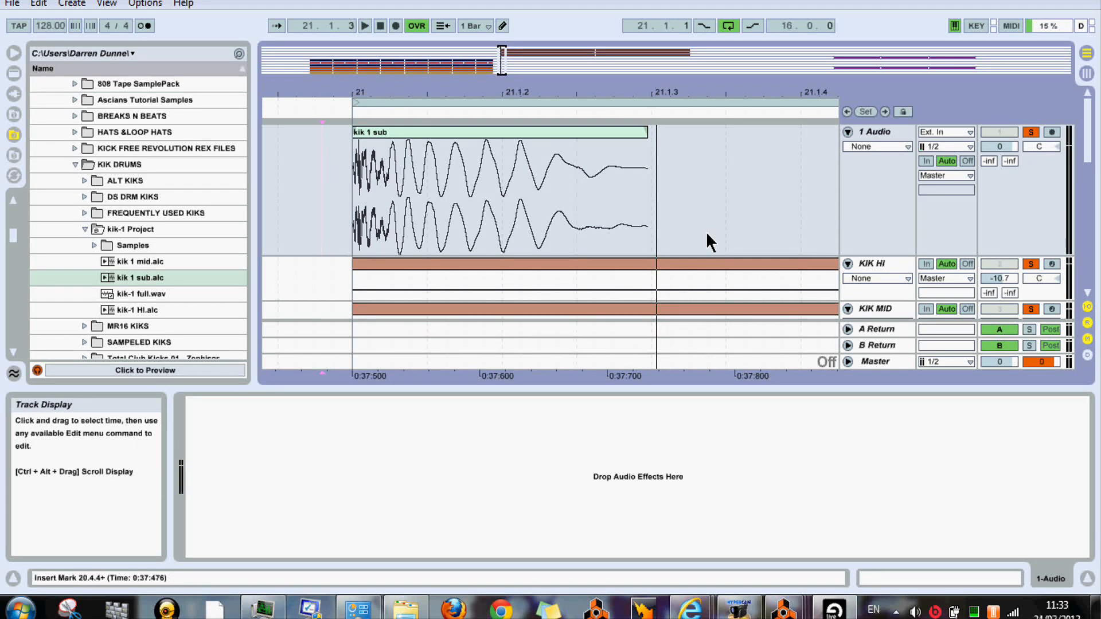
drag(599, 92, 600, 40)
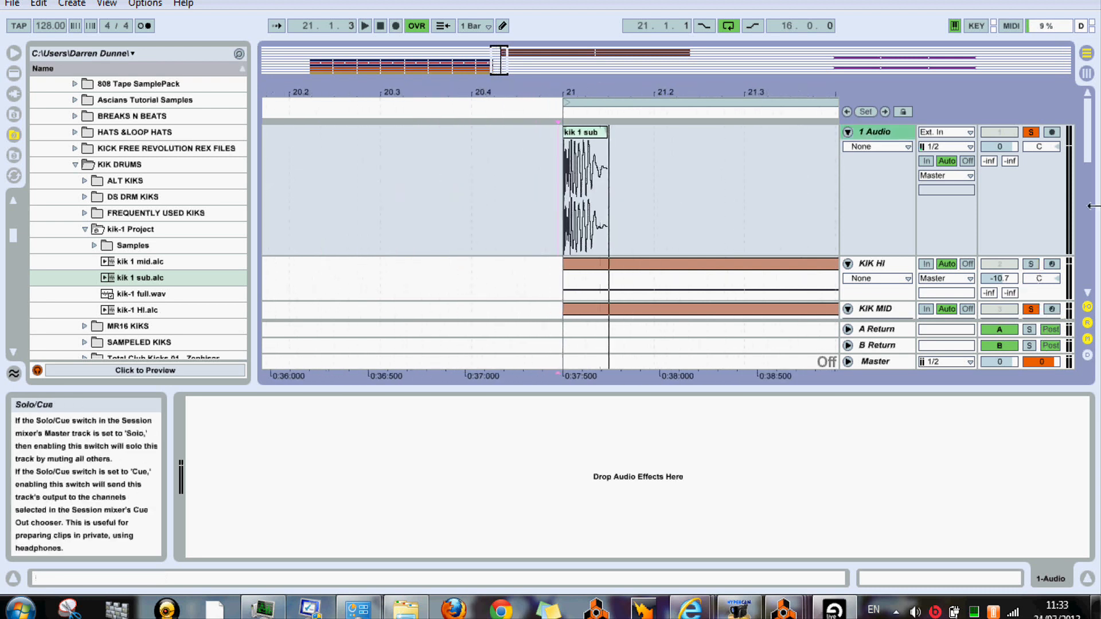
scroll(1038, 264, down, 4)
click(1037, 181)
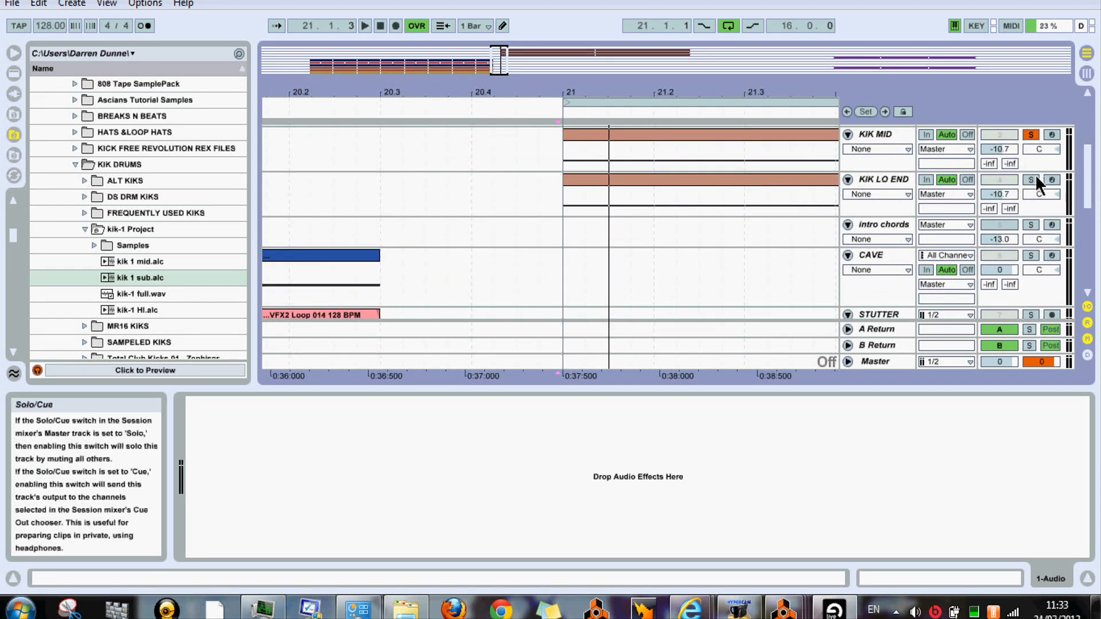
click(1025, 136)
drag(1091, 190, 1086, 127)
key(space)
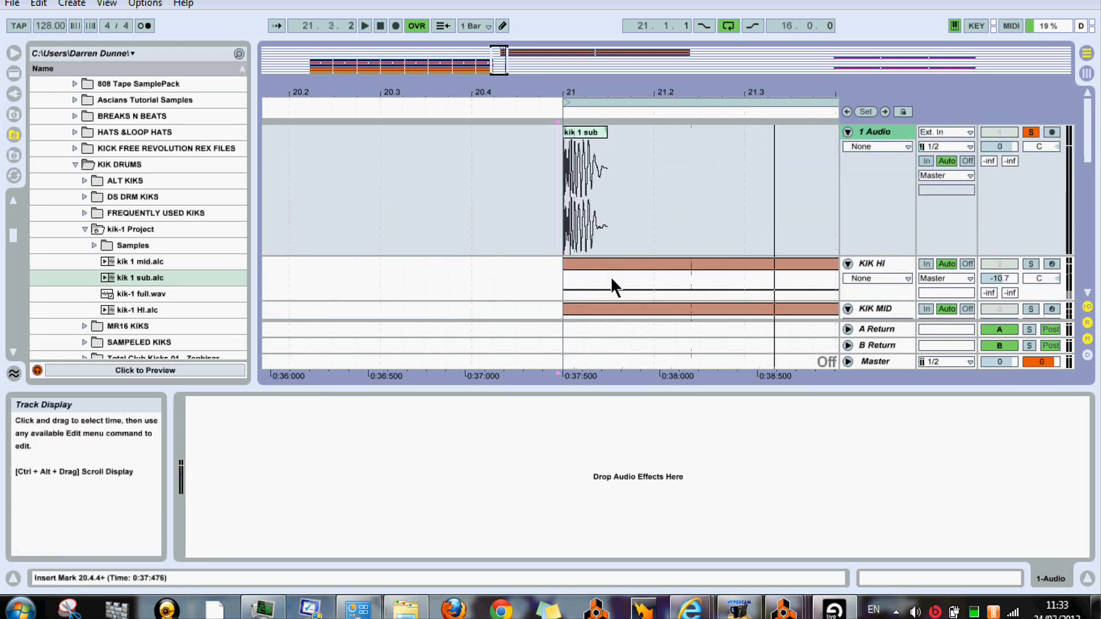
key(space)
Open the trimmed kik 1 sub clip in the sample editor and crop its sample to the single kick hit
click(588, 138)
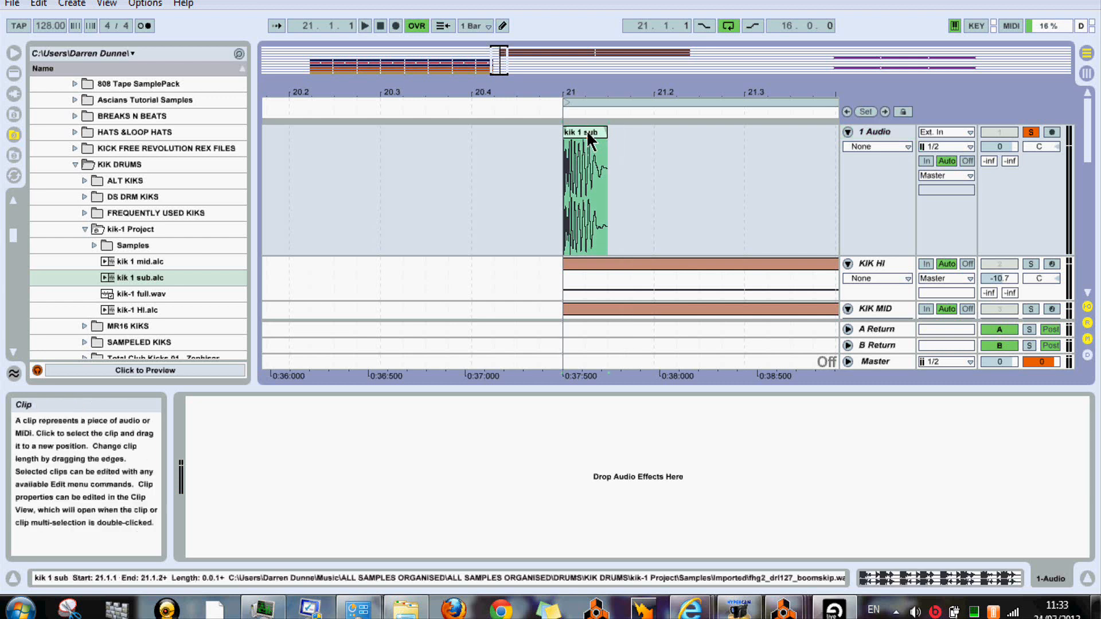
click(936, 578)
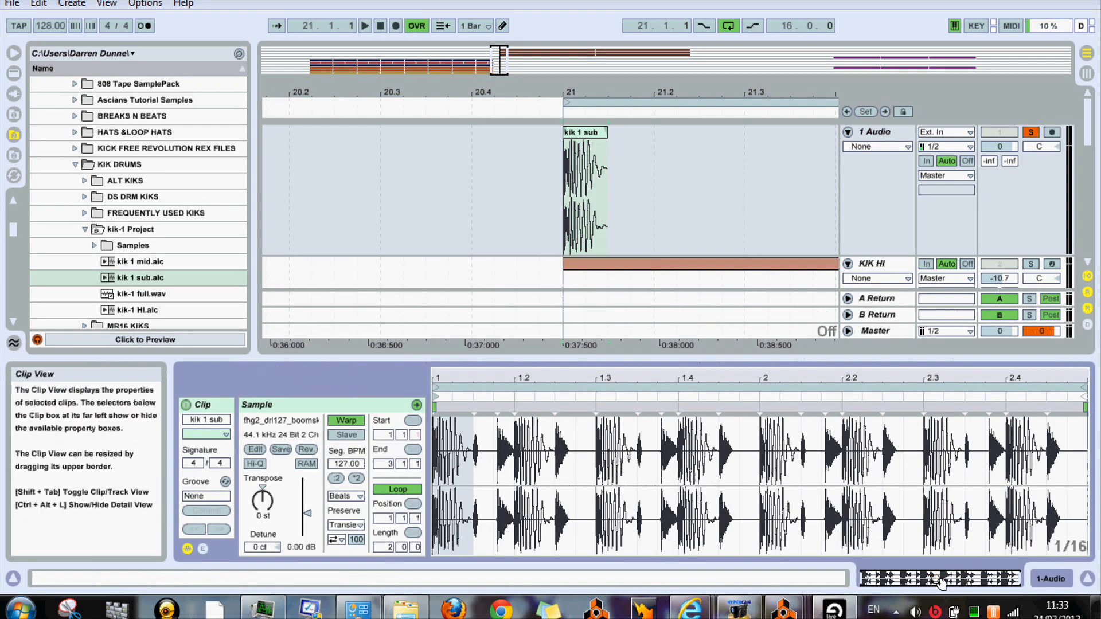
right_click(445, 447)
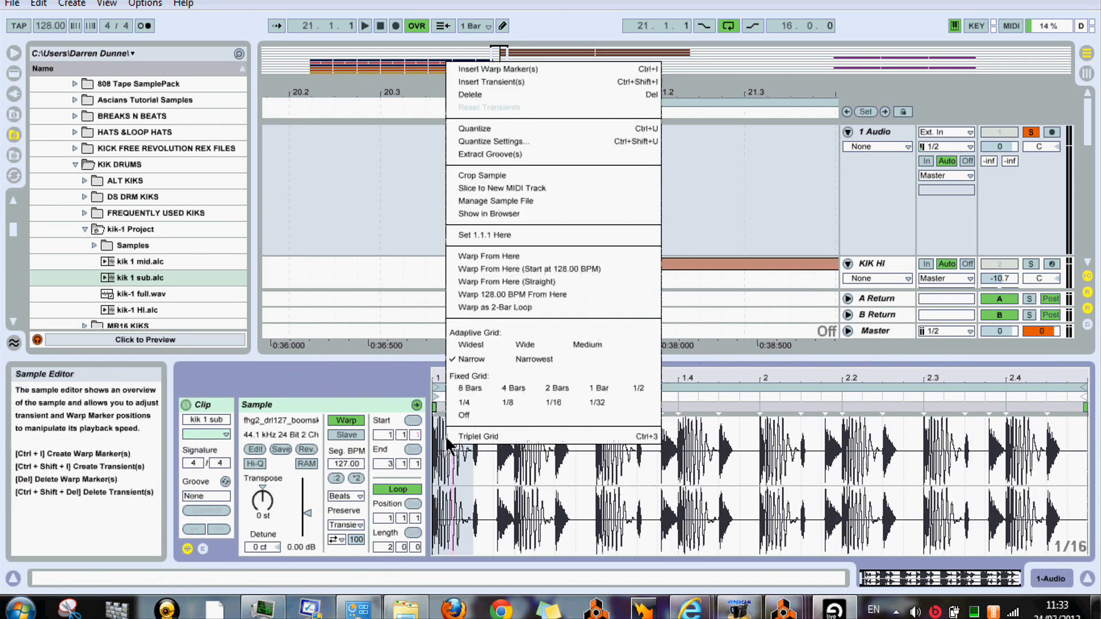
click(485, 178)
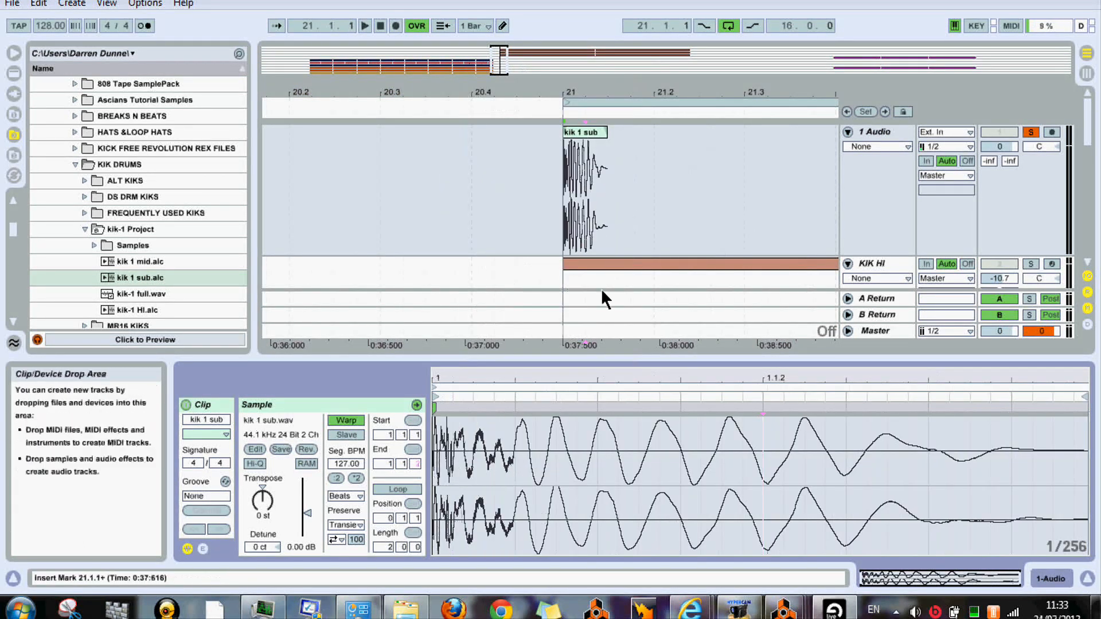
Save the cropped clip into the kik-1 Project folder as "kik 1 sub", replacing the existing file
drag(565, 127, 215, 261)
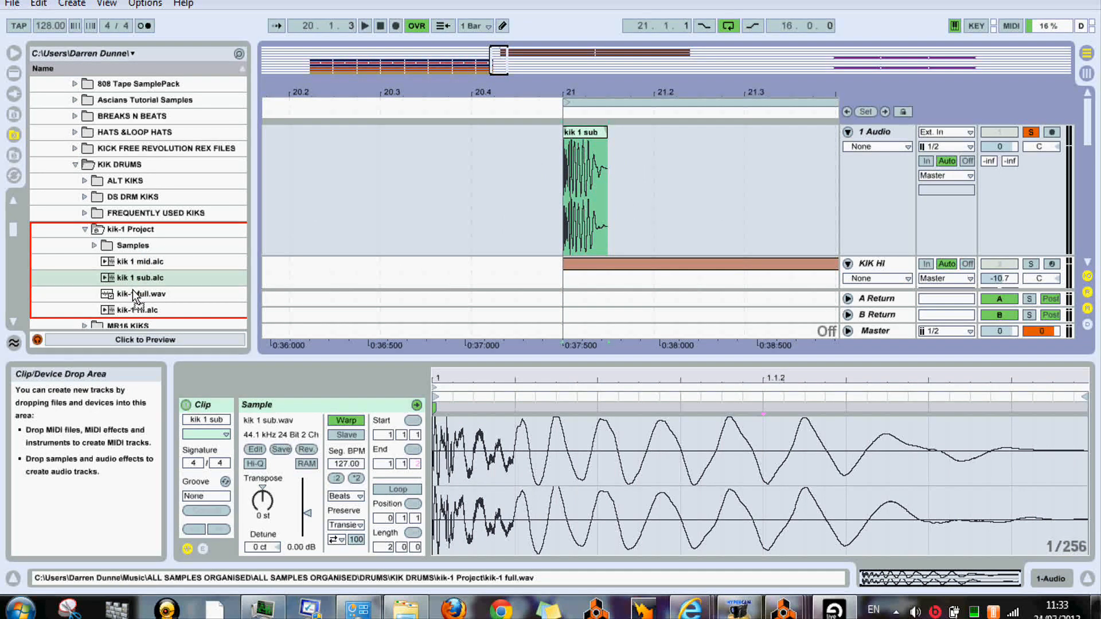
drag(132, 290, 133, 290)
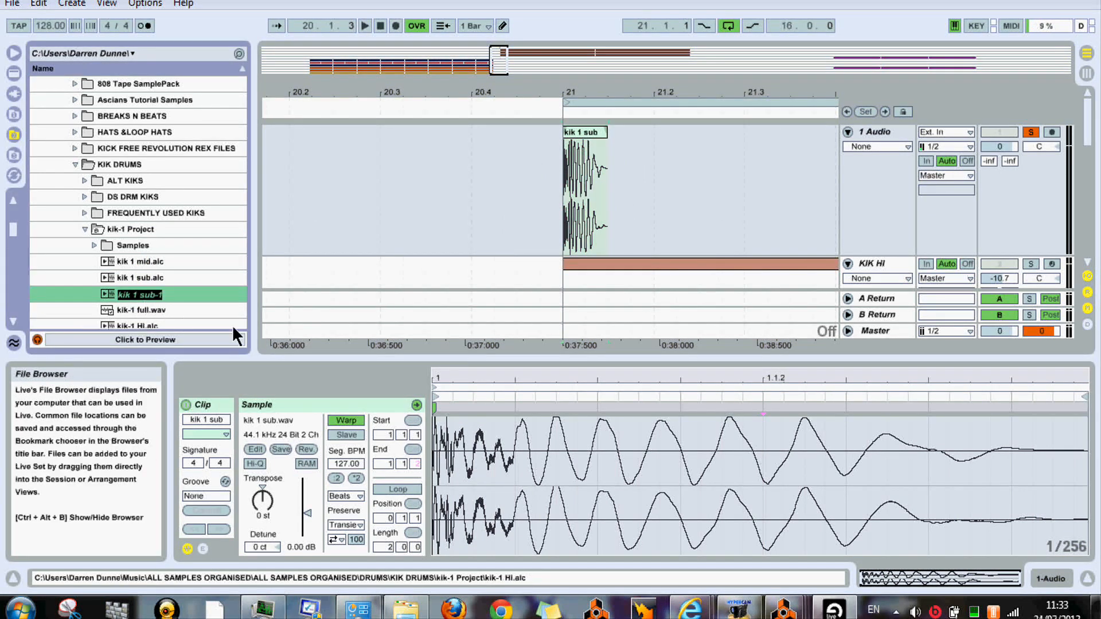
key(Right)
key(BackSpace)
key(BackSpace)
key(Return)
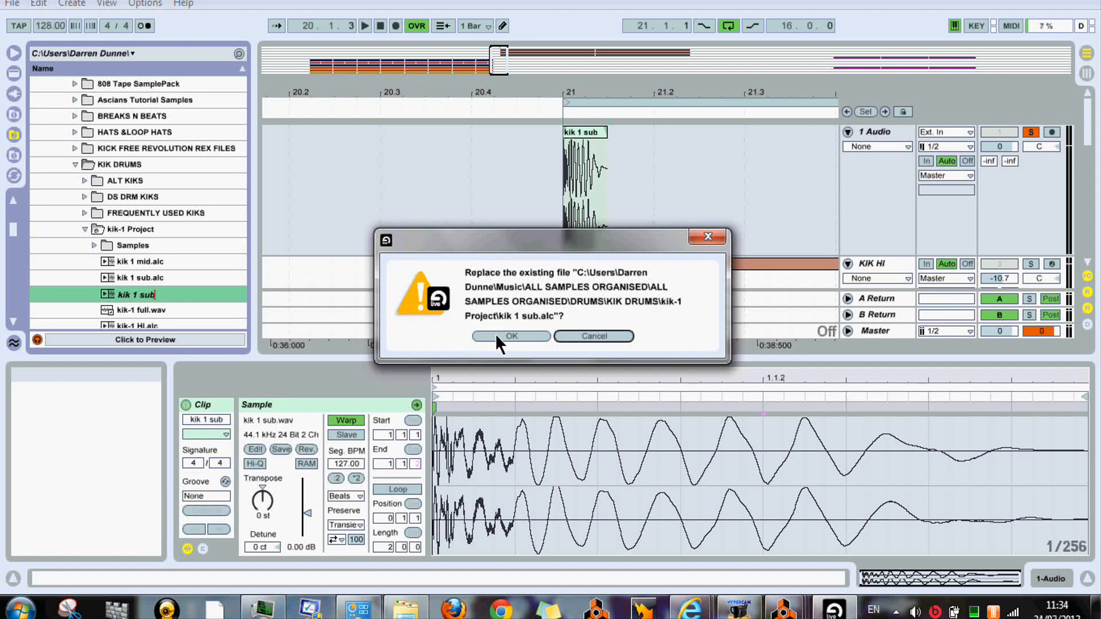
click(497, 337)
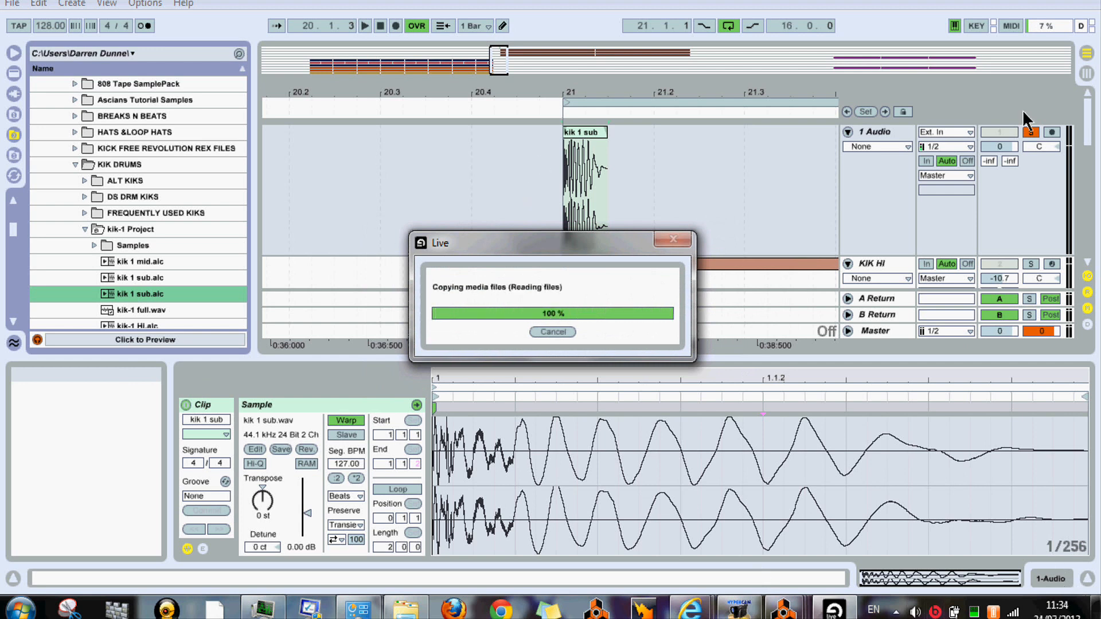
Show KIK LO END's Impulse and preview the replaced kik 1 sub.alc in the file browser
drag(1087, 129, 1090, 156)
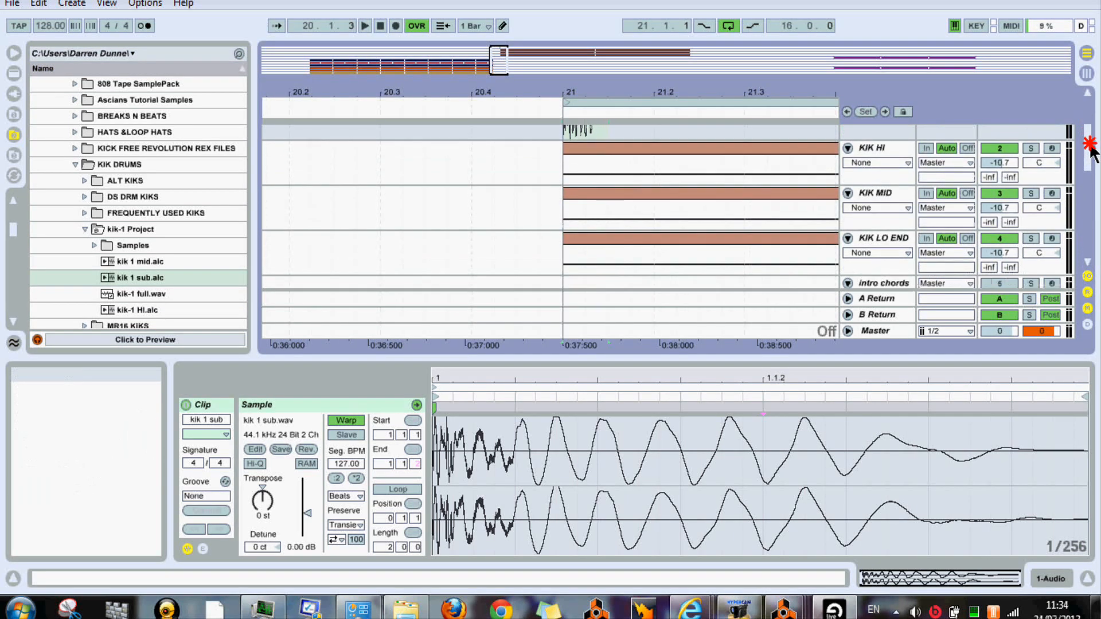
click(877, 238)
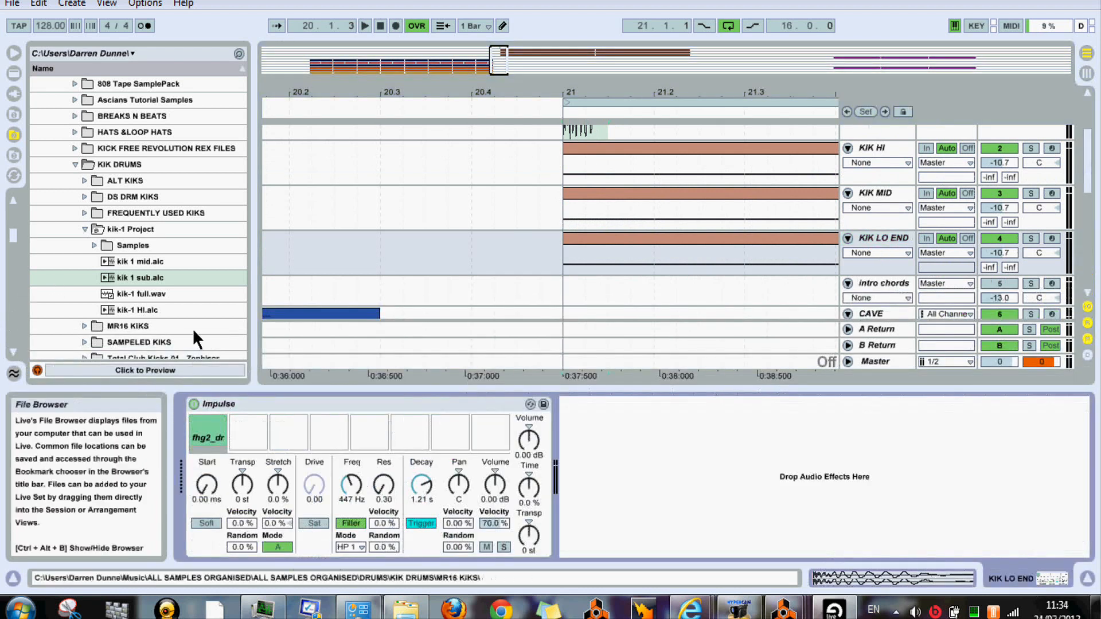
click(122, 277)
click(163, 373)
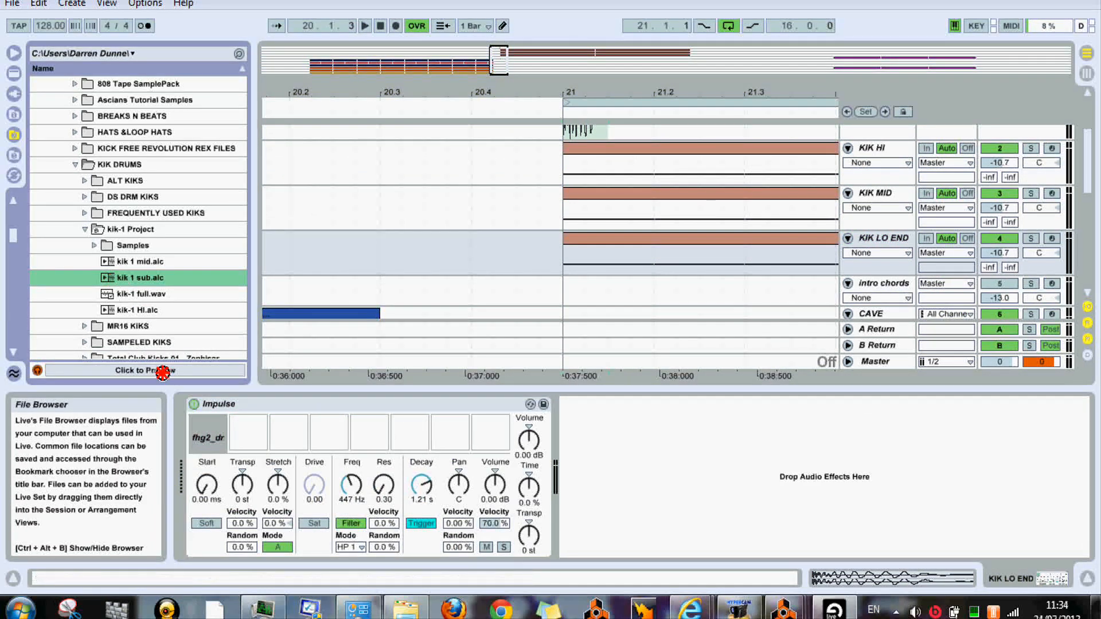
Load kik 1 sub into the first sample slot of KIK LO END's Impulse, switch its filter off and audition it
drag(208, 447, 212, 441)
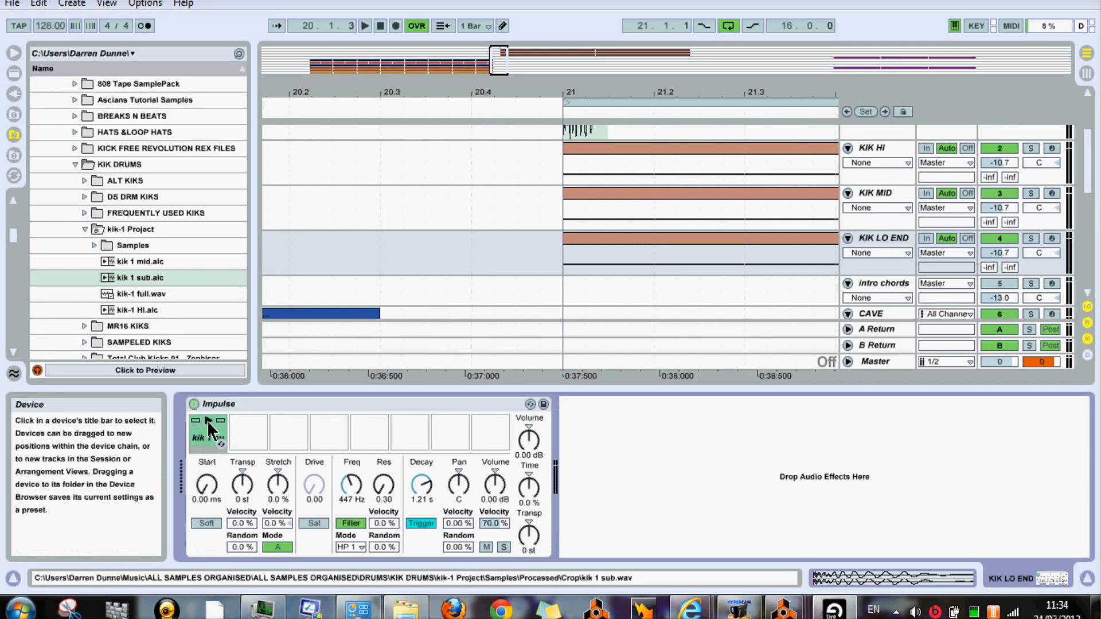
click(207, 422)
click(345, 523)
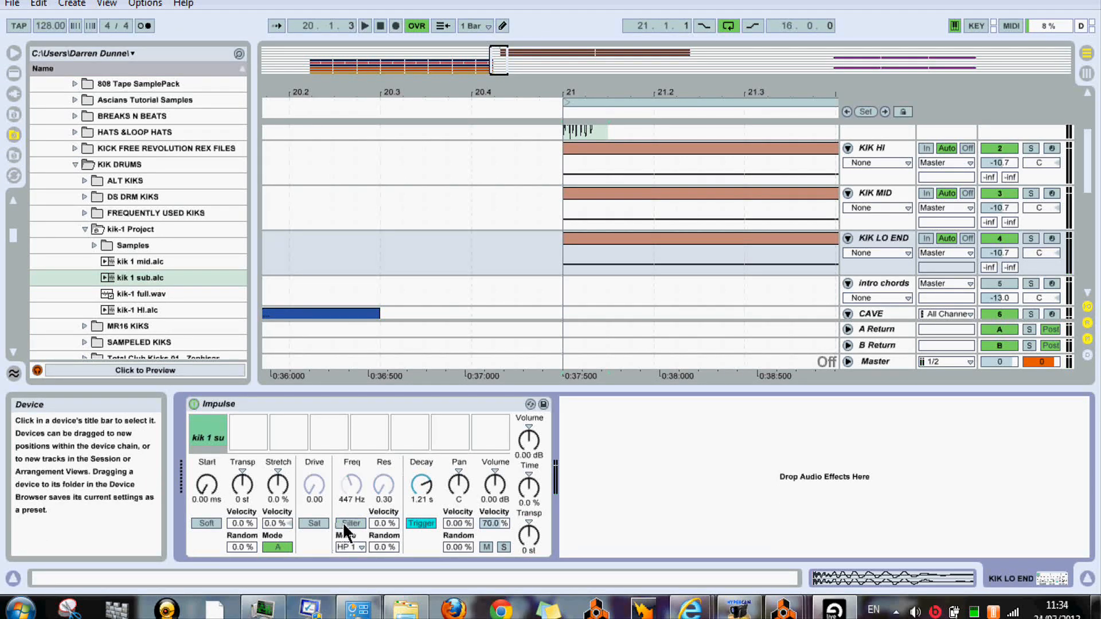
mouse_move(211, 424)
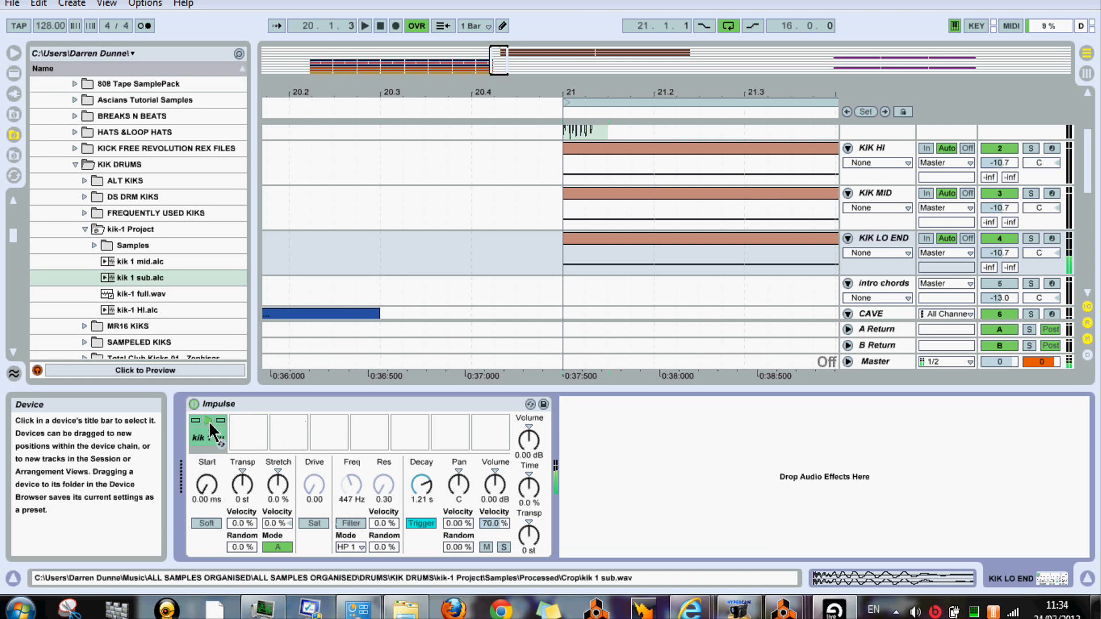
Solo KIK LO END during playback and enable its Impulse filter as LP 1 with the frequency at 161 Hz
click(1030, 238)
key(space)
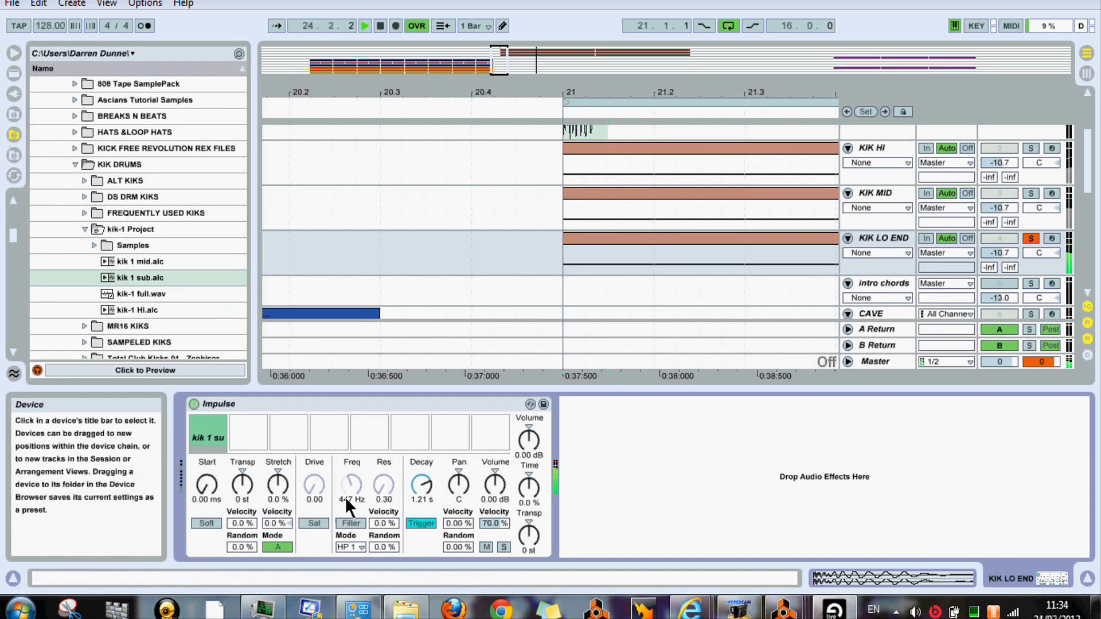
click(358, 547)
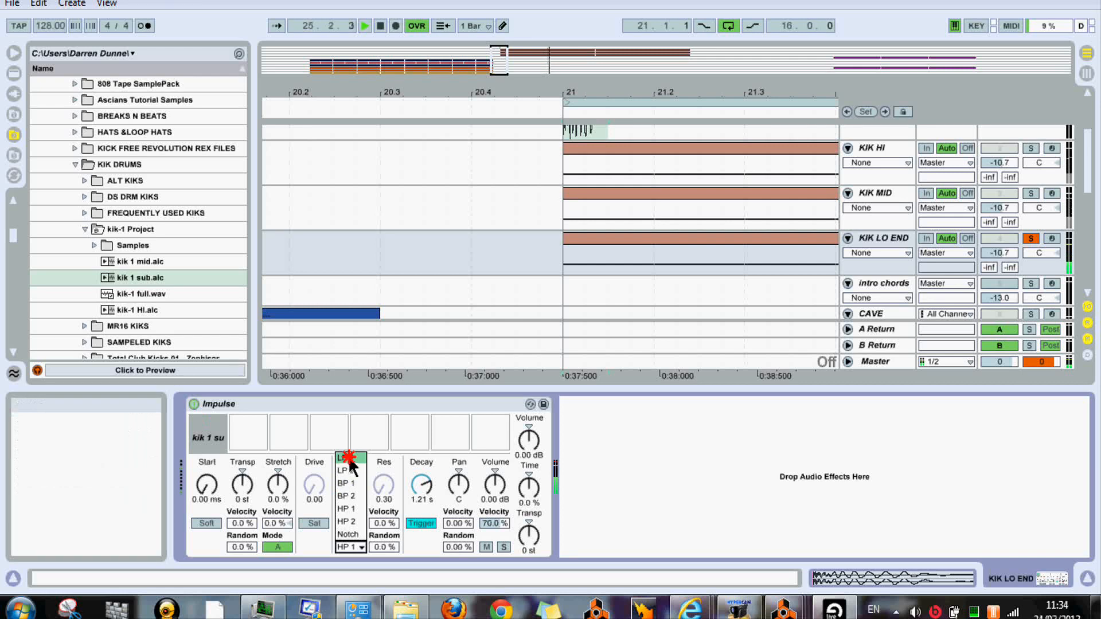
click(347, 458)
click(362, 524)
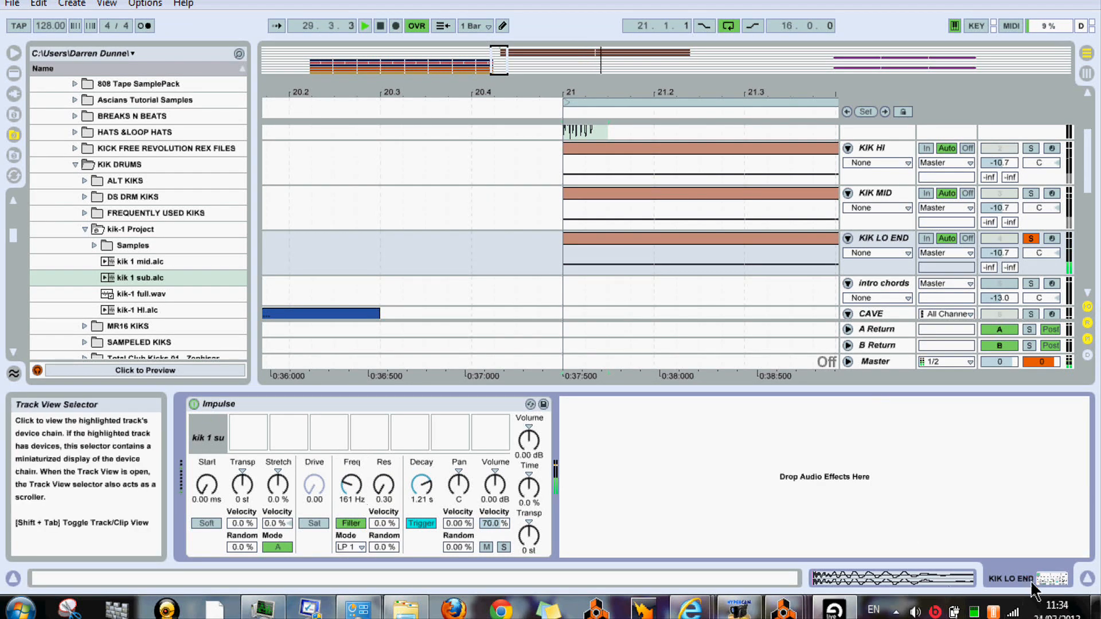
In the Session View mixer, unsolo KIK LO END, pull KIK MID and KIK HI fully down, and rebalance KIK LO END's volume
key(Tab)
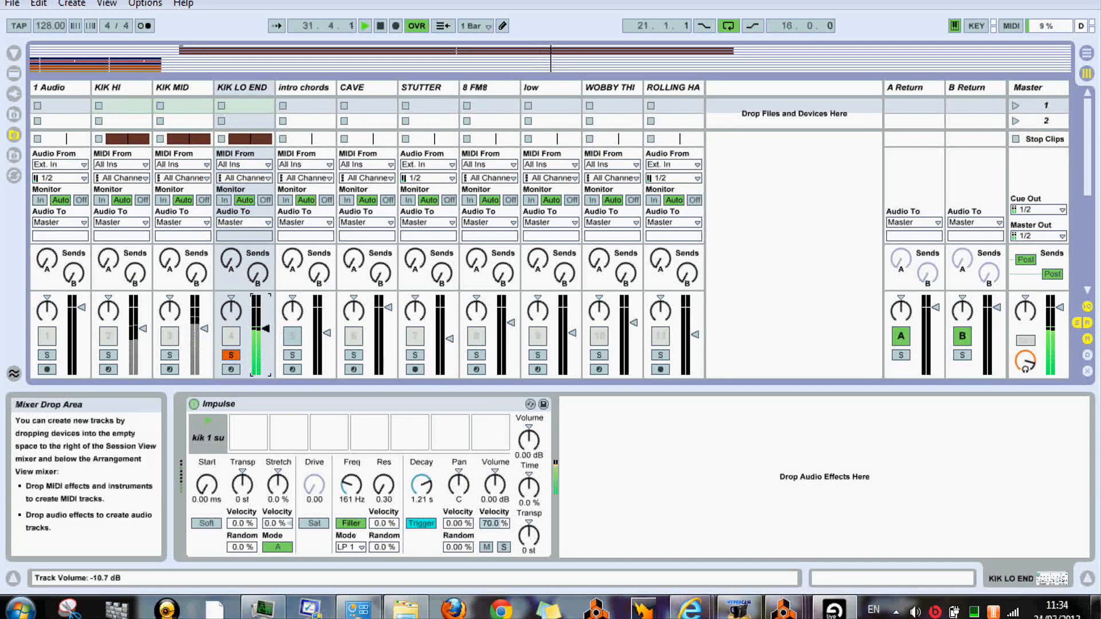
click(231, 355)
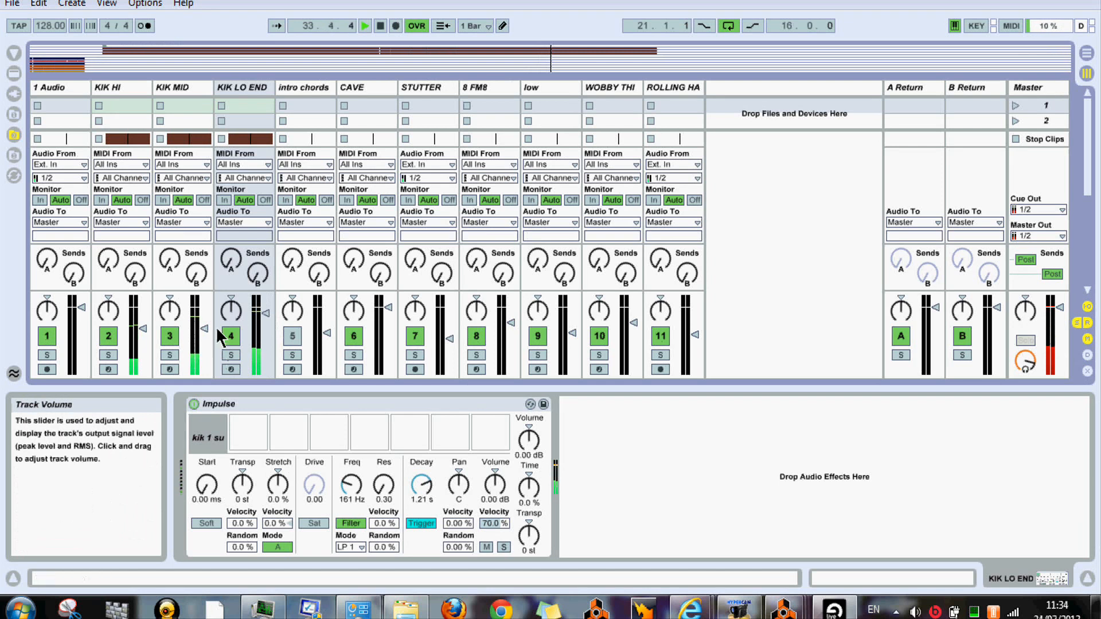
drag(204, 328, 204, 367)
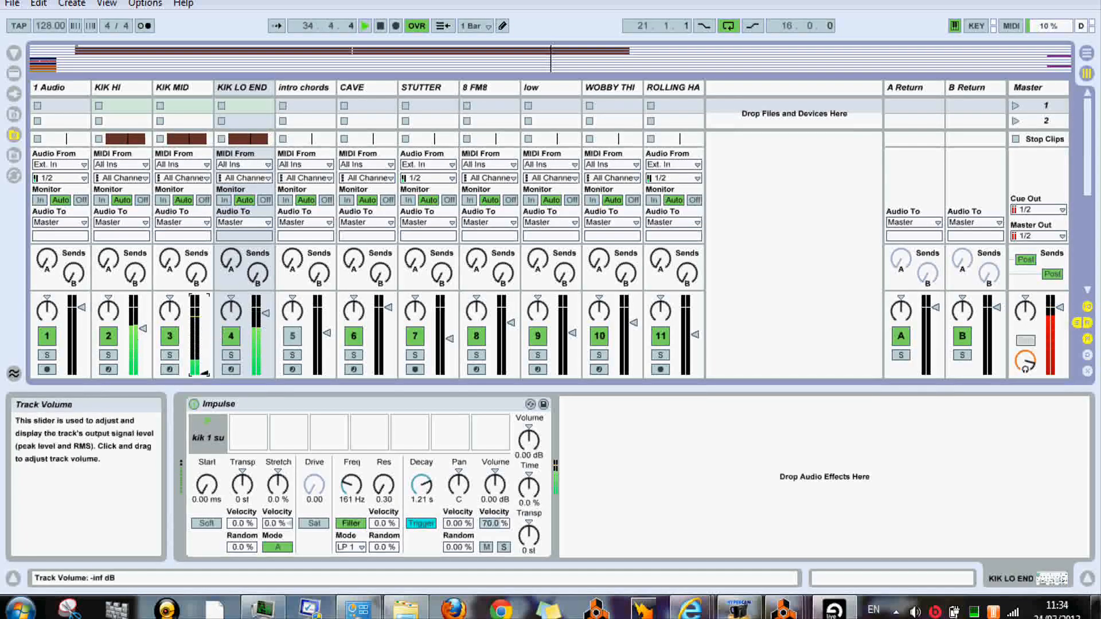
drag(144, 329, 144, 374)
drag(265, 314, 266, 322)
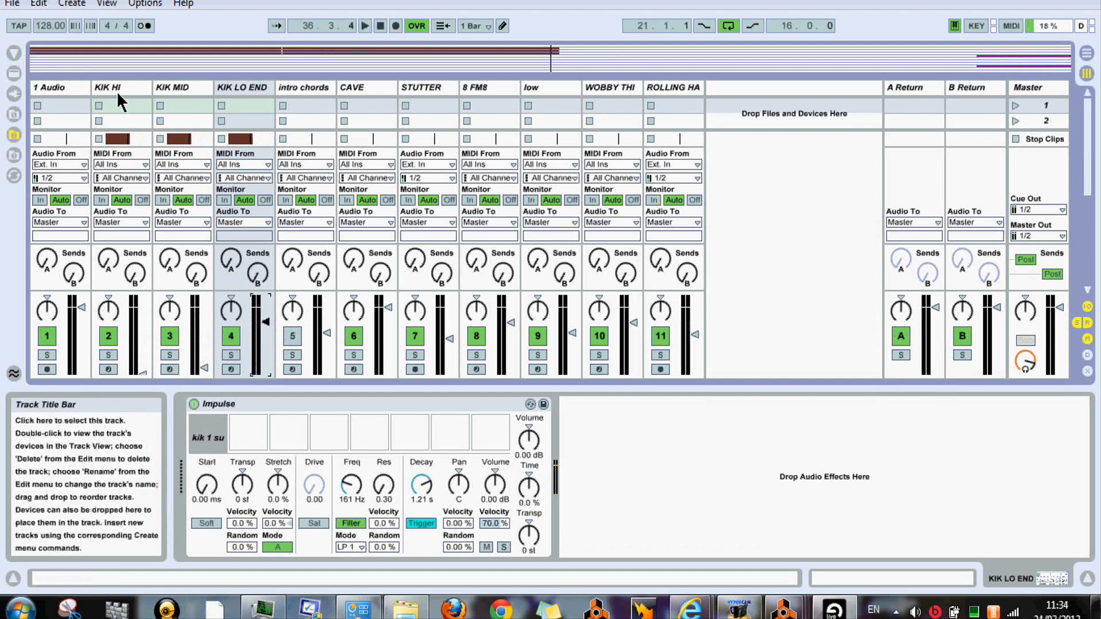
Group the KIK HI, KIK MID and KIK LO END tracks together
click(116, 90)
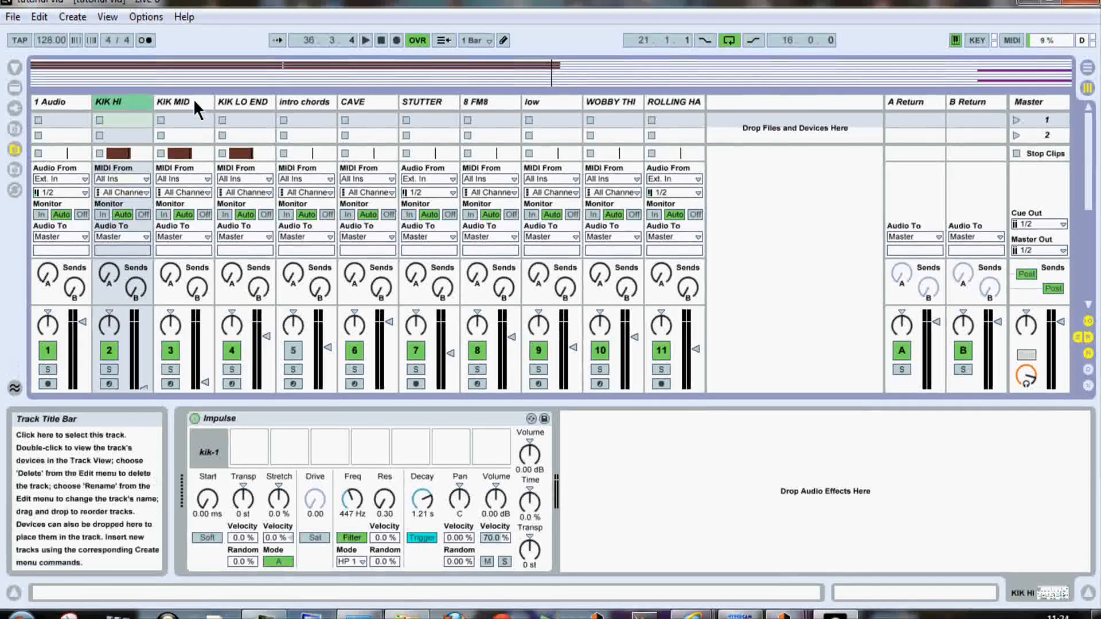
click(198, 86)
click(243, 103)
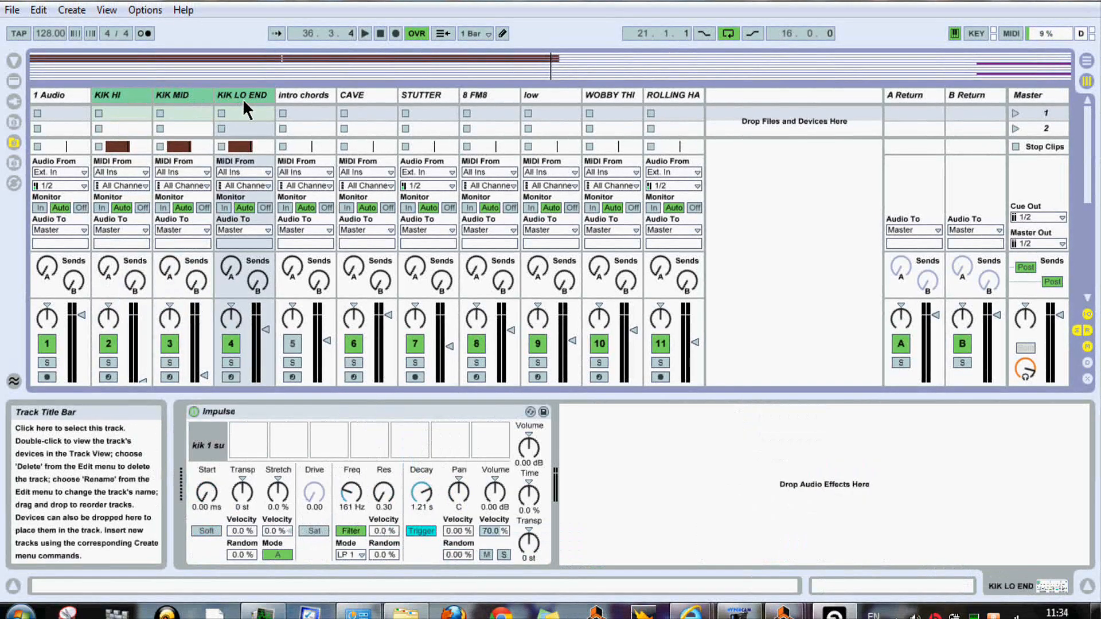
right_click(112, 99)
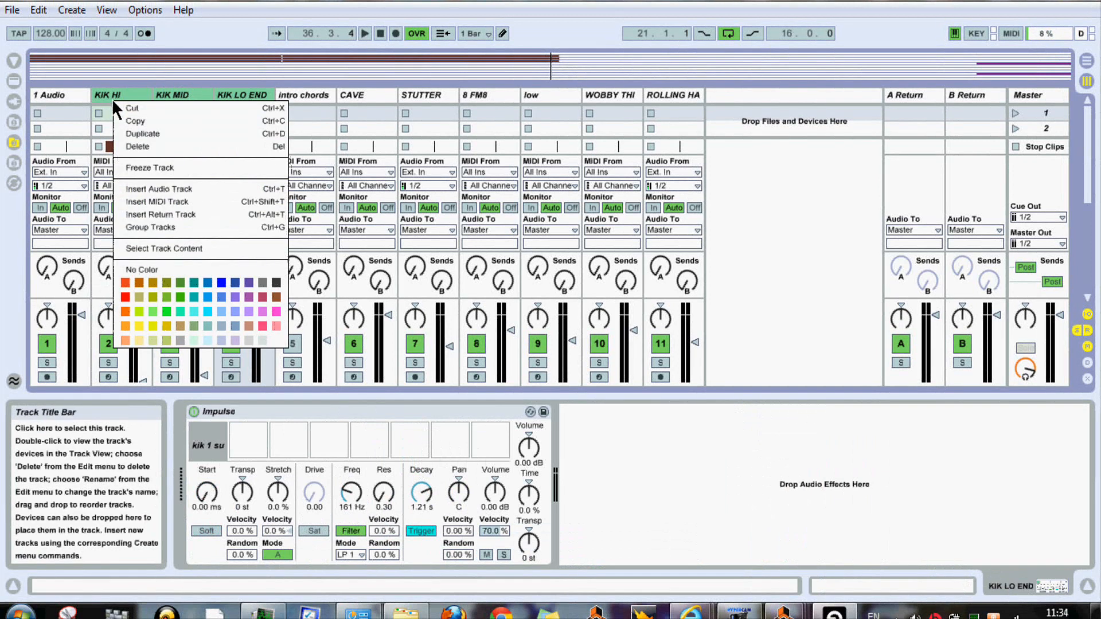
click(175, 231)
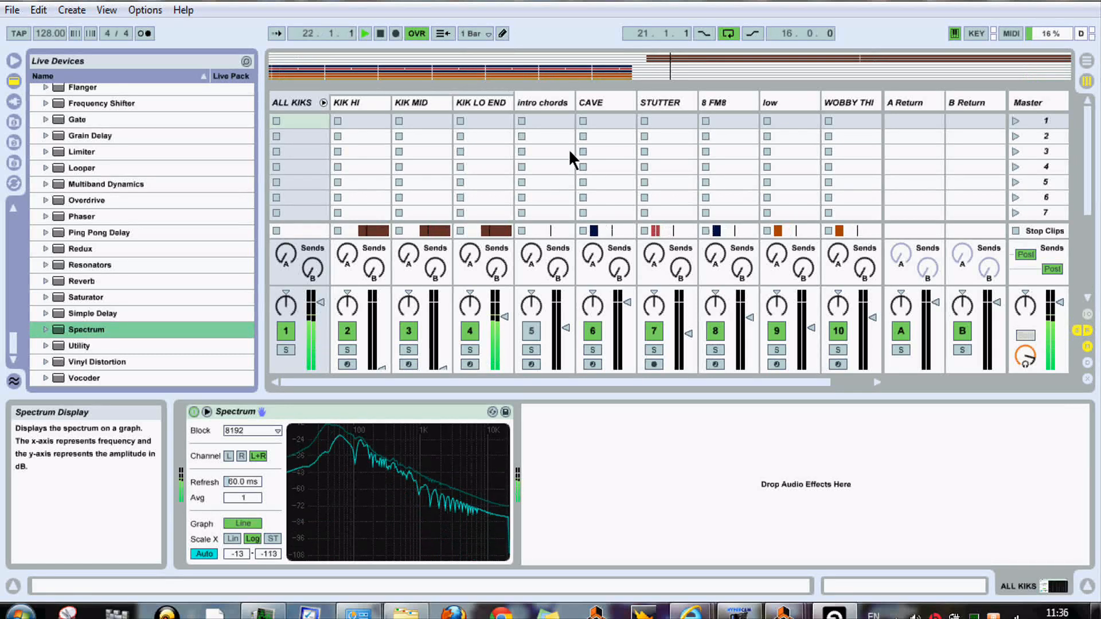
Set KIK LO END's Impulse filter frequency to 219 Hz and bring KIK MID's volume up to about -16.5 dB
click(490, 105)
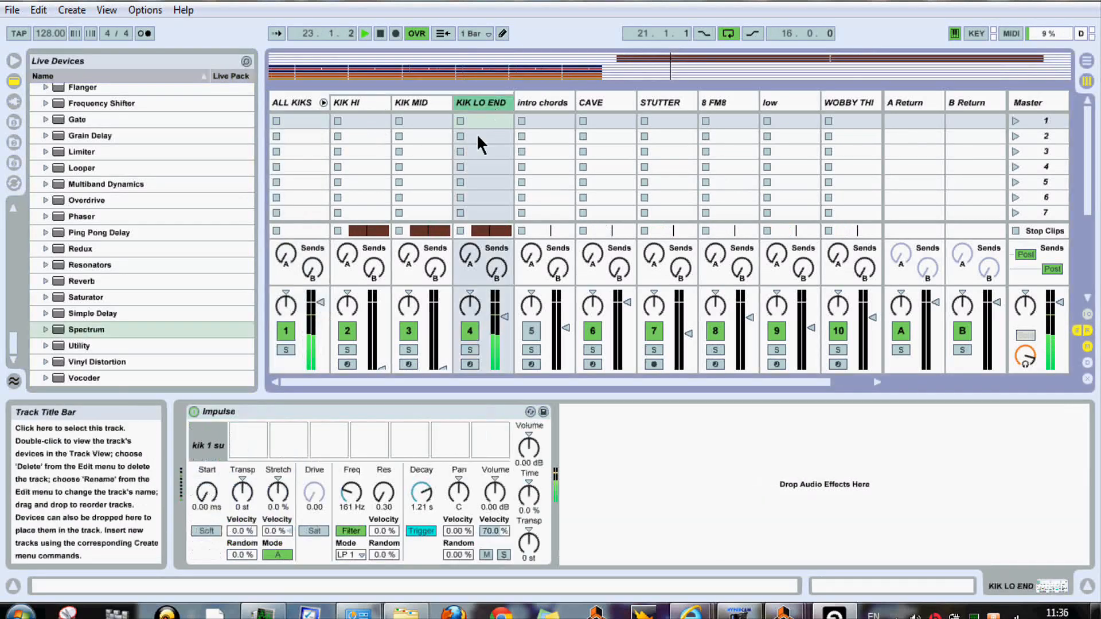
click(354, 496)
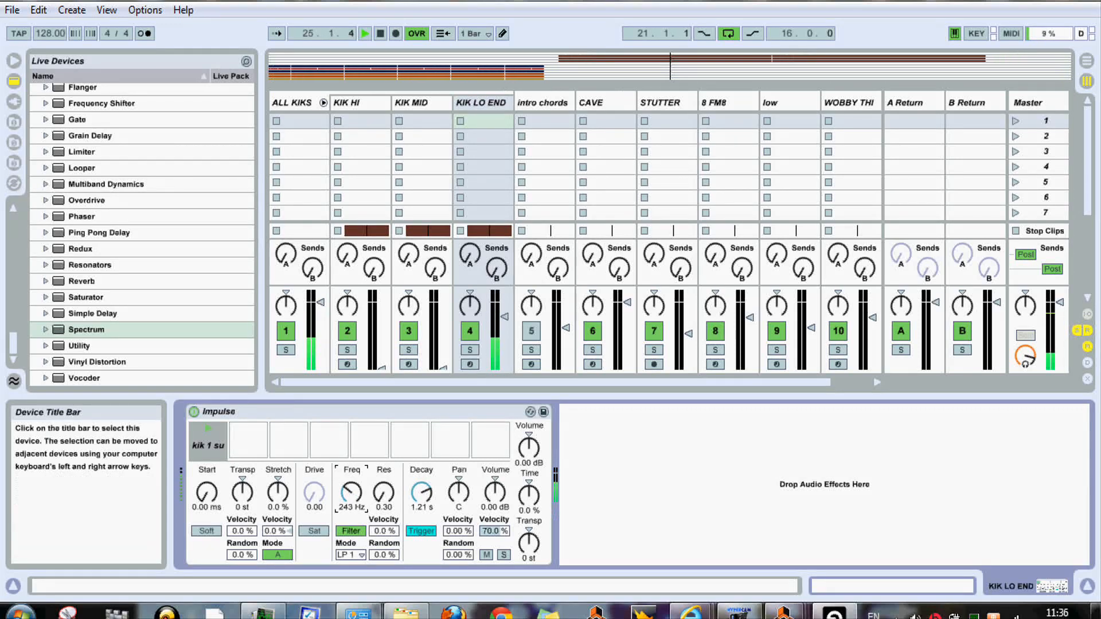
click(444, 369)
drag(444, 369, 443, 346)
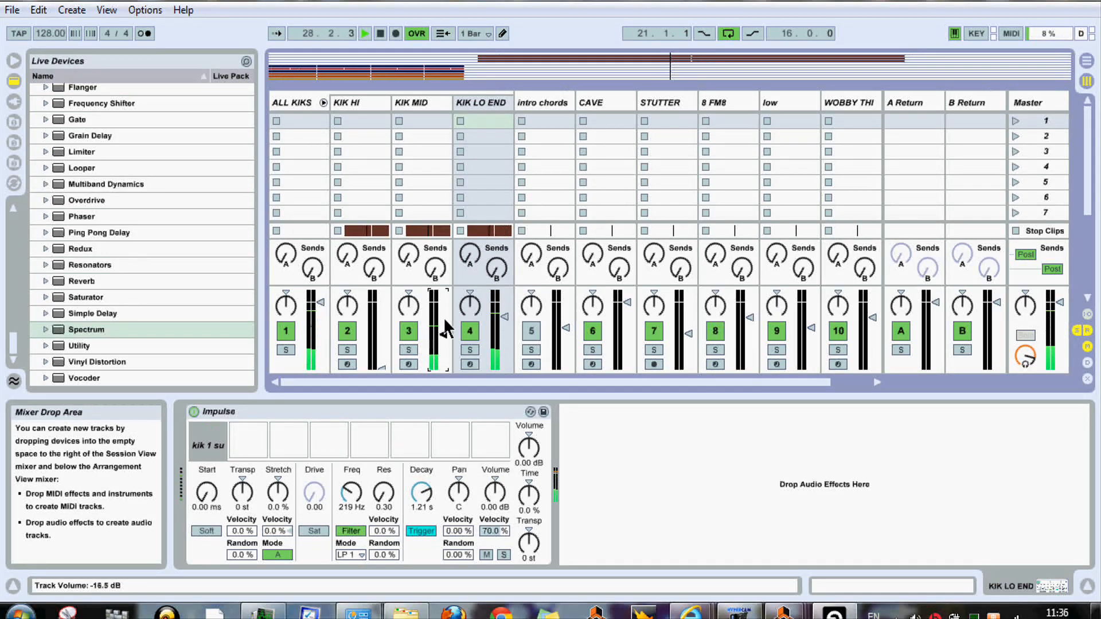
Check KIK MID's Impulse, and set the sample start in KIK LO END's Impulse to 7.94 ms
click(424, 103)
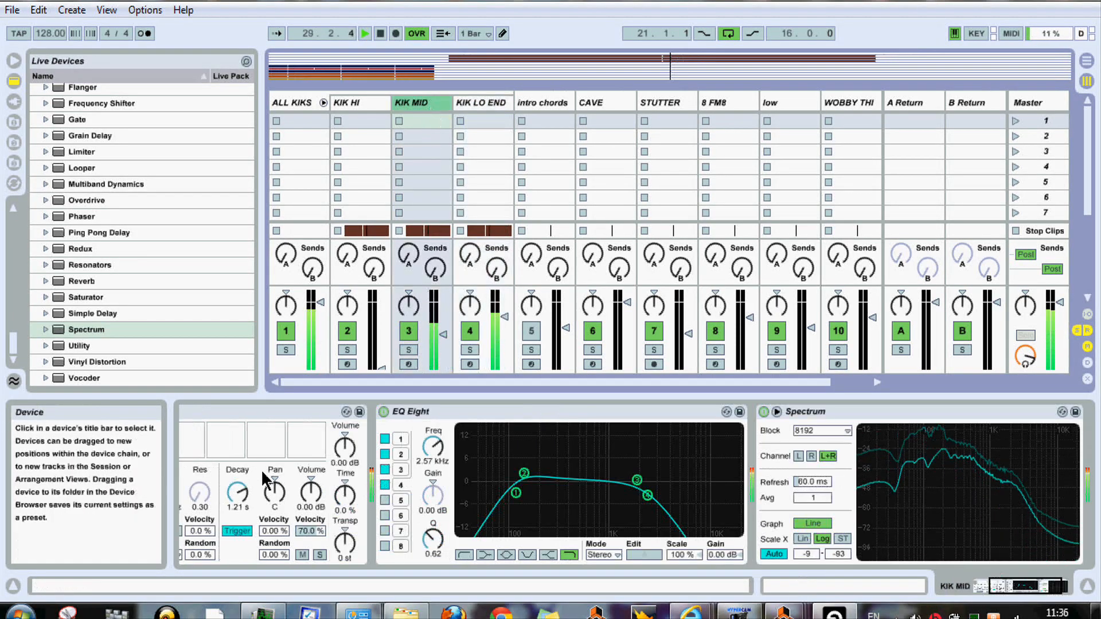
drag(1013, 588, 988, 589)
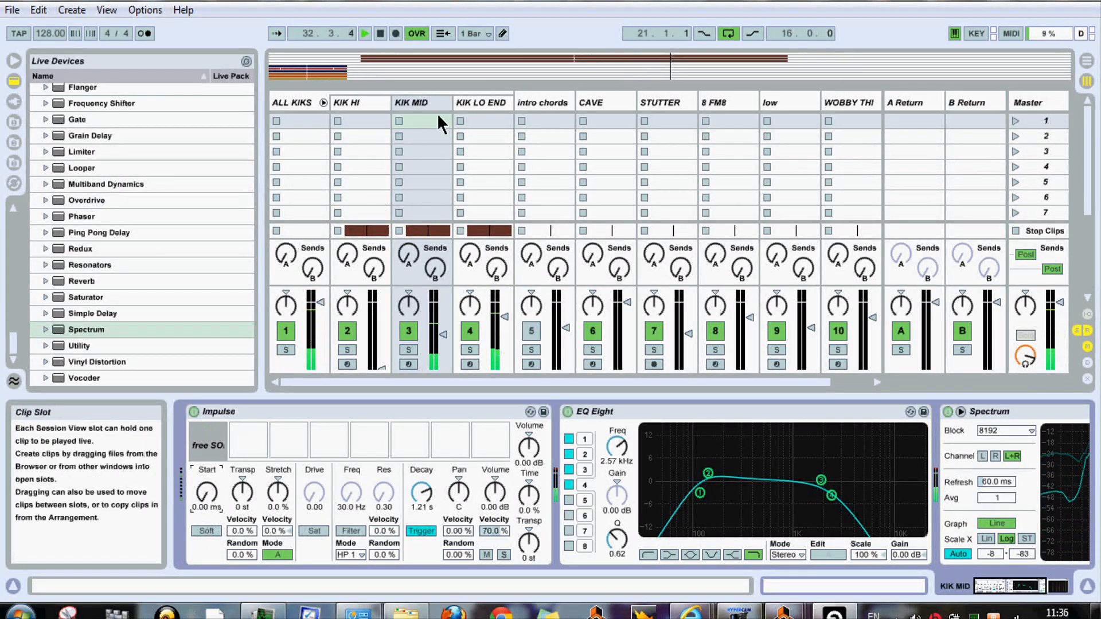
click(476, 105)
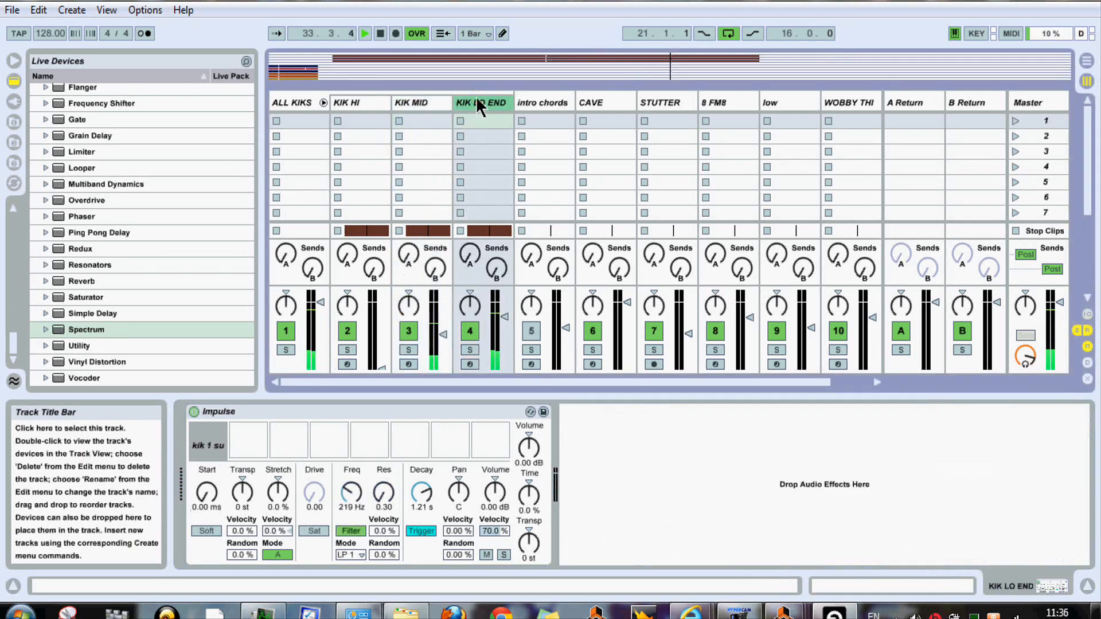
click(211, 498)
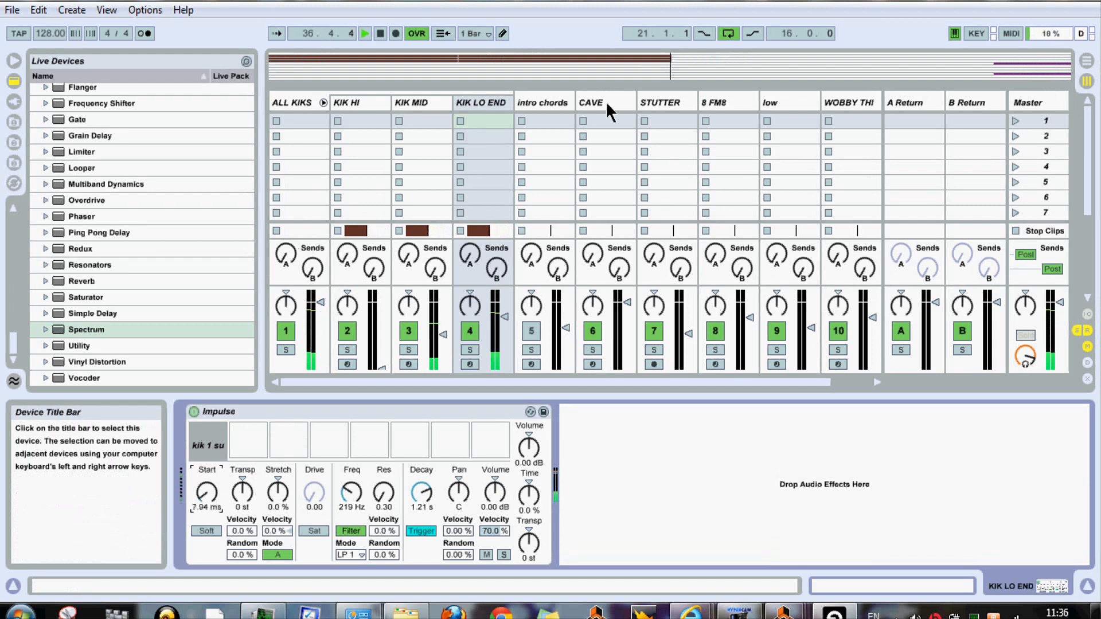
Set the sample start in KIK MID's Impulse to 2.38 ms and raise the track's volume slightly
click(439, 106)
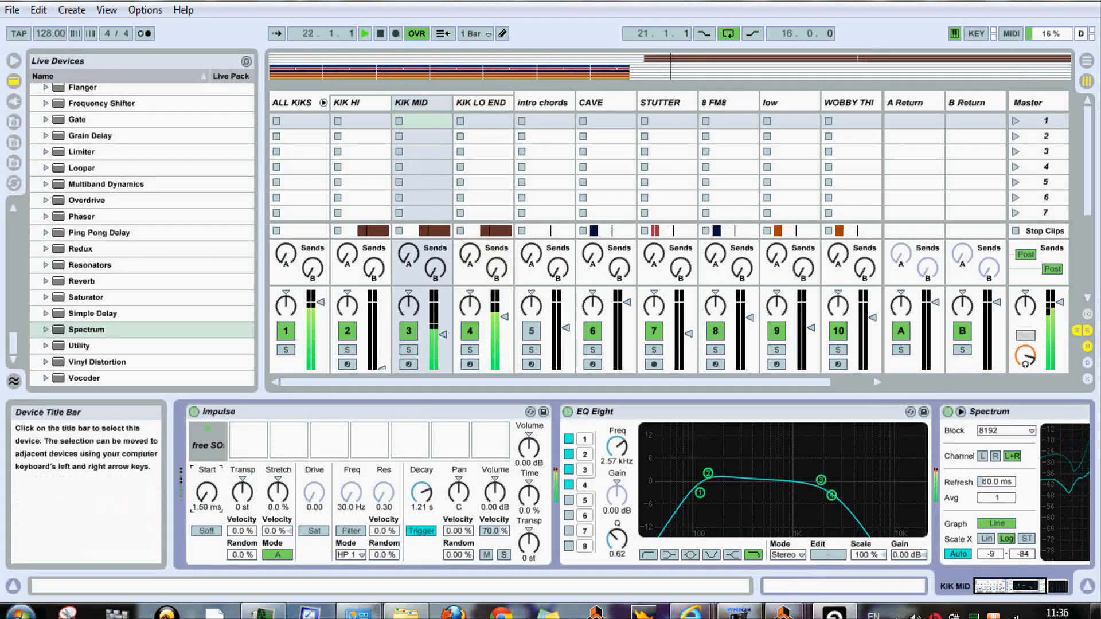
drag(207, 493, 207, 492)
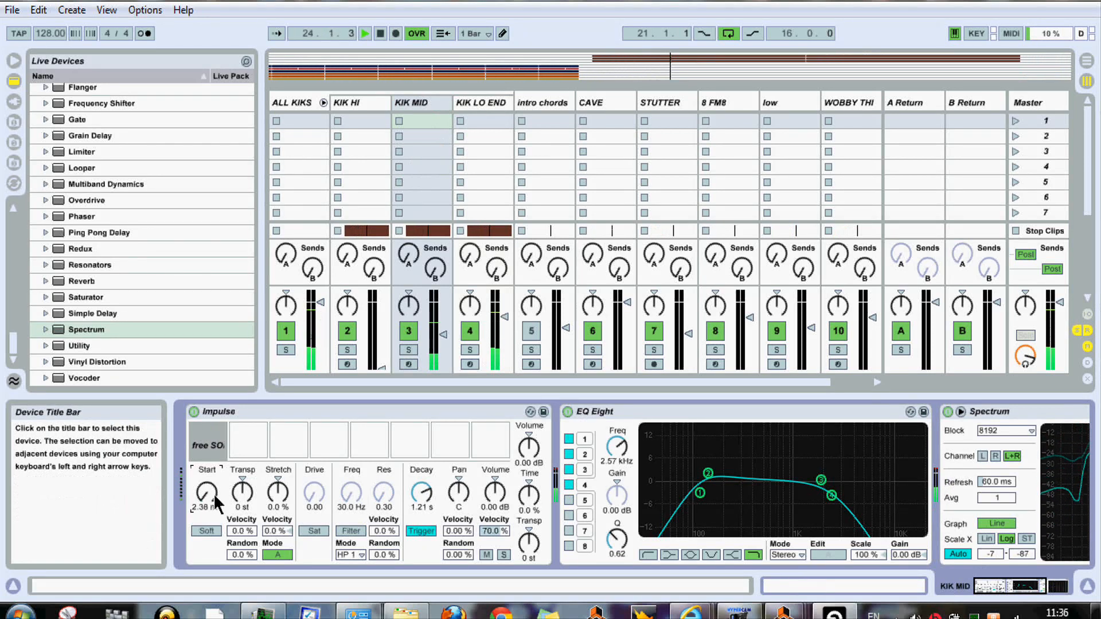
drag(443, 334, 443, 328)
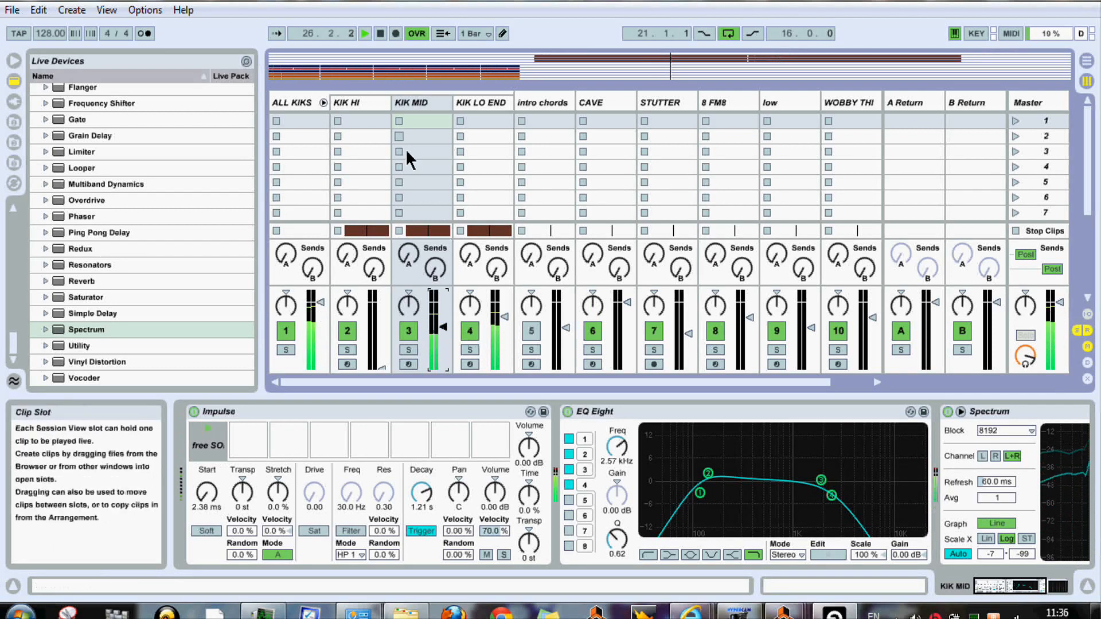
Bring KIK HI's volume up to about -10 dB and lower its Impulse filter frequency to 347 Hz
click(344, 103)
drag(383, 367, 383, 334)
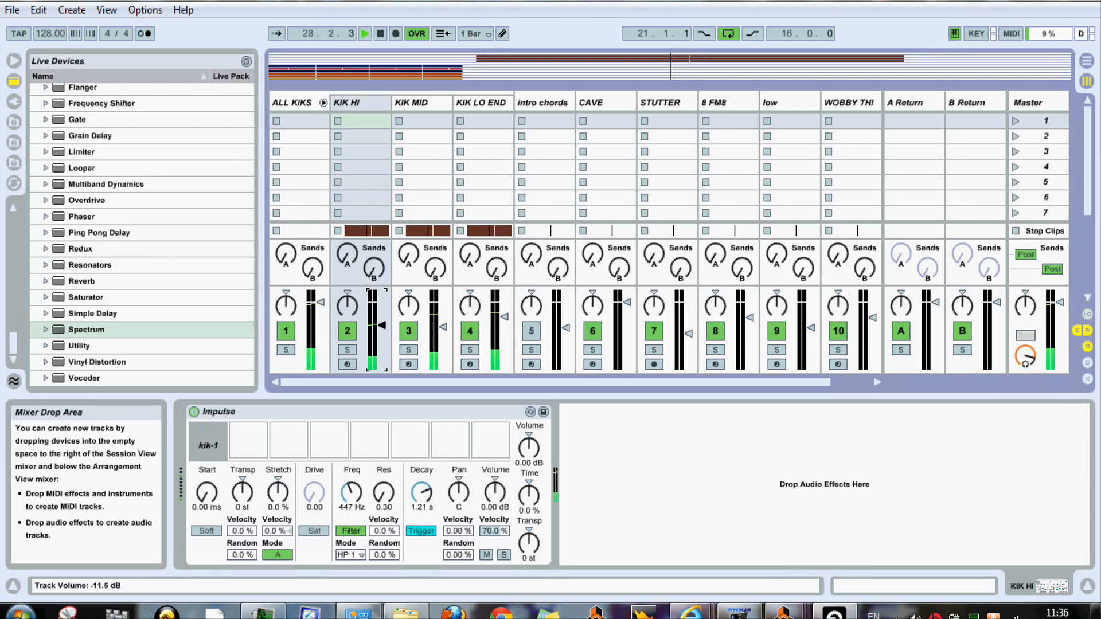
click(350, 103)
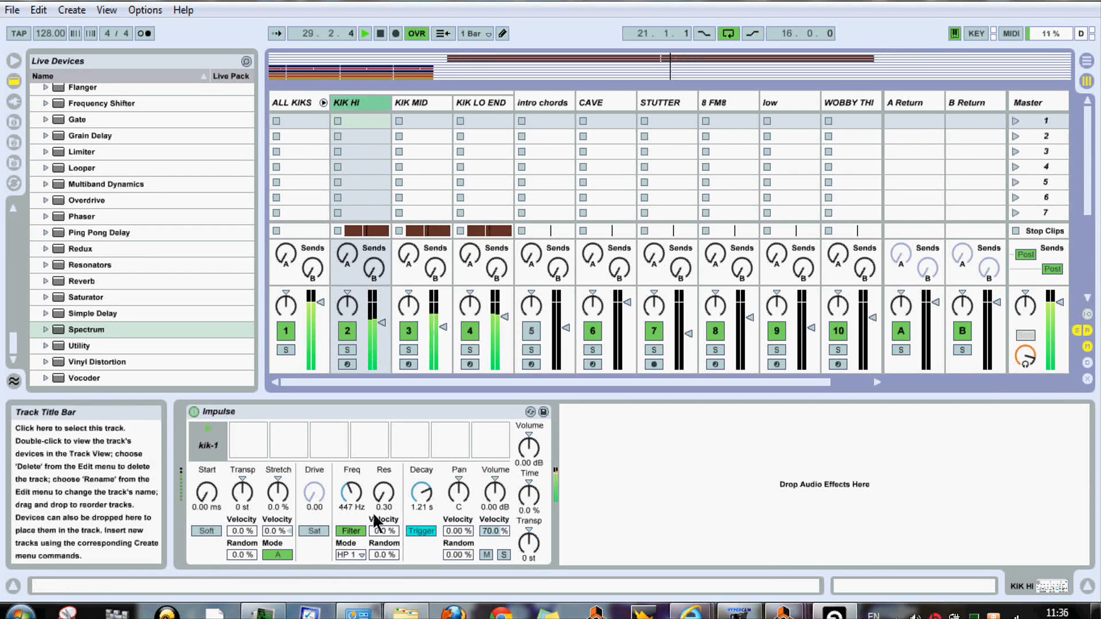
drag(350, 494, 350, 505)
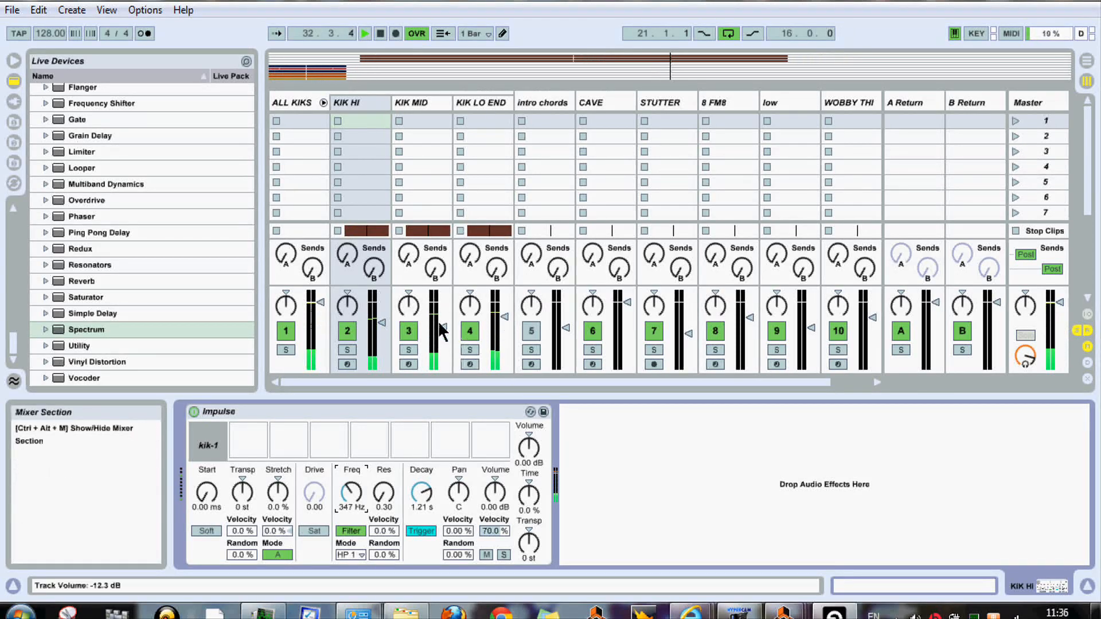
Raise the KIK MID and KIK HI volumes a little more, and stop playback
drag(443, 327, 442, 323)
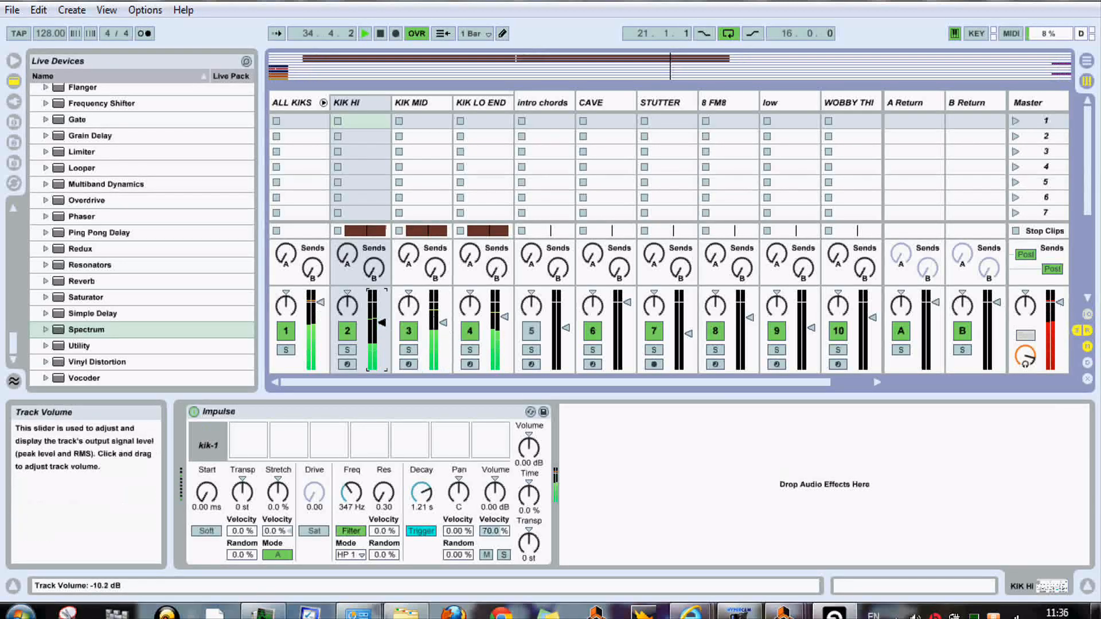
drag(382, 315, 382, 314)
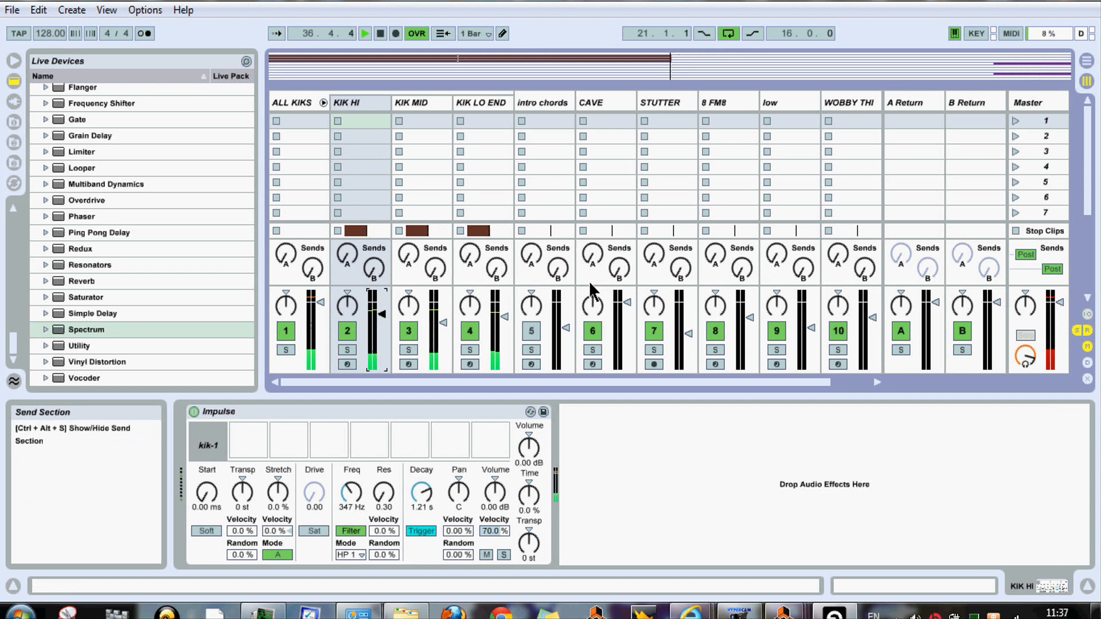
key(space)
Add the Flux BitterSweetII 2Ch plug-in after Spectrum on the ALL KIKS group track
click(294, 102)
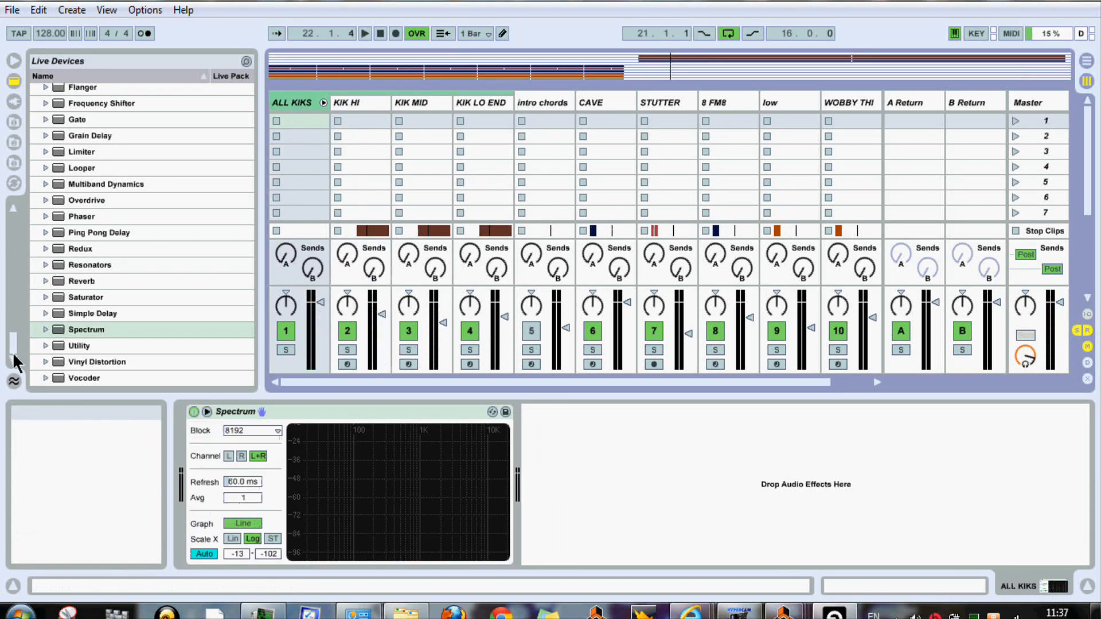
drag(12, 346, 11, 211)
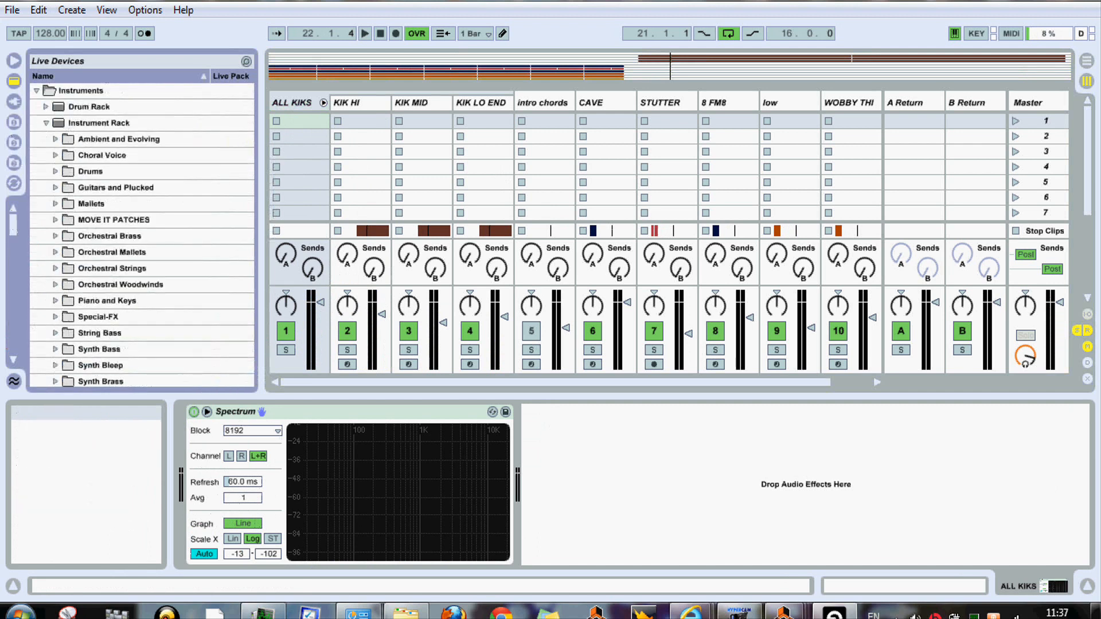
click(11, 102)
drag(10, 278, 12, 246)
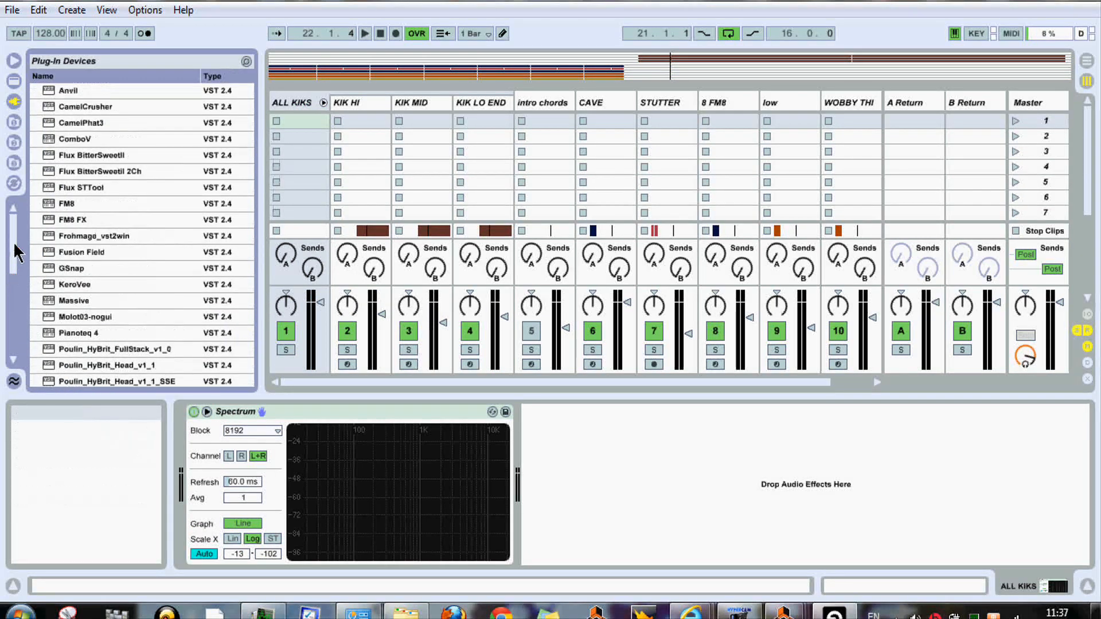
click(60, 173)
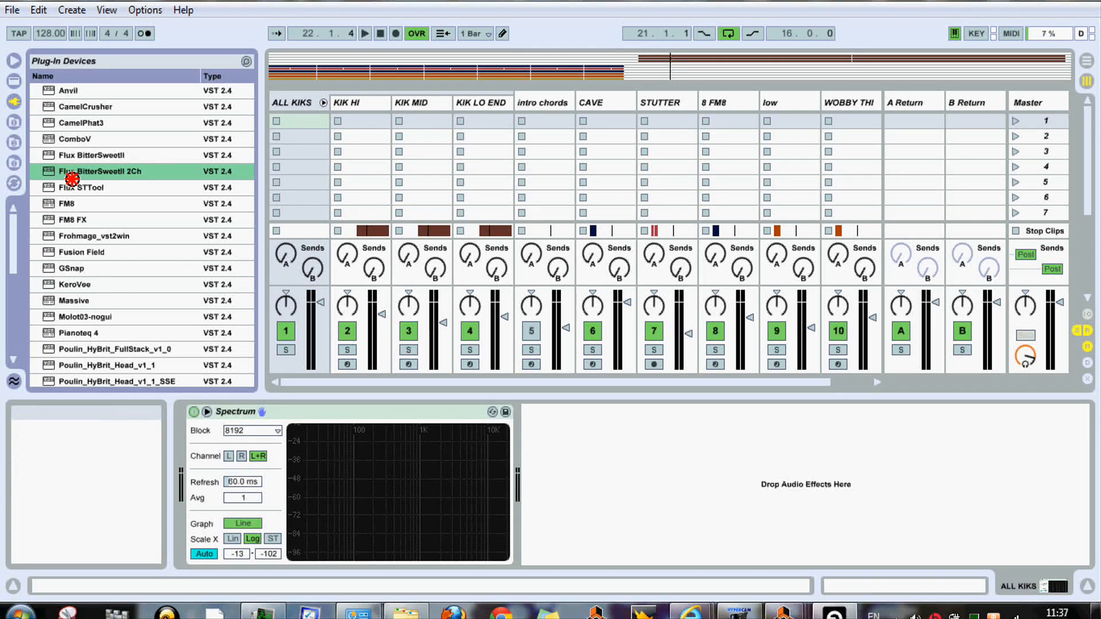
drag(72, 180, 613, 415)
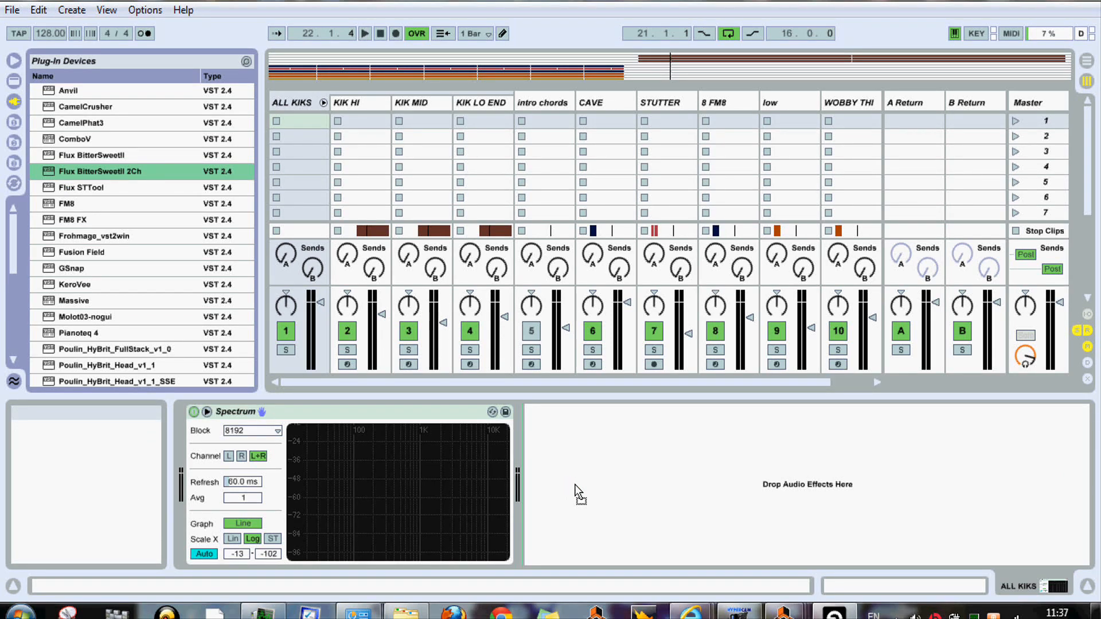
drag(579, 493, 579, 493)
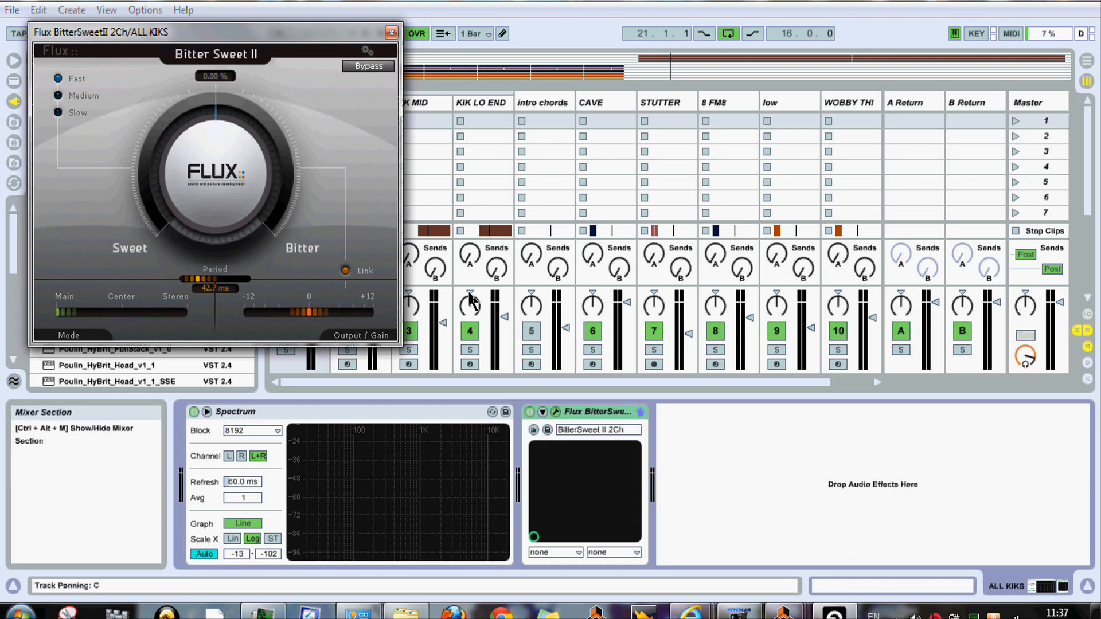
During playback, turn the BitterSweetII amount to about 77% toward Bitter and compare the kick with the plug-in off and on
key(space)
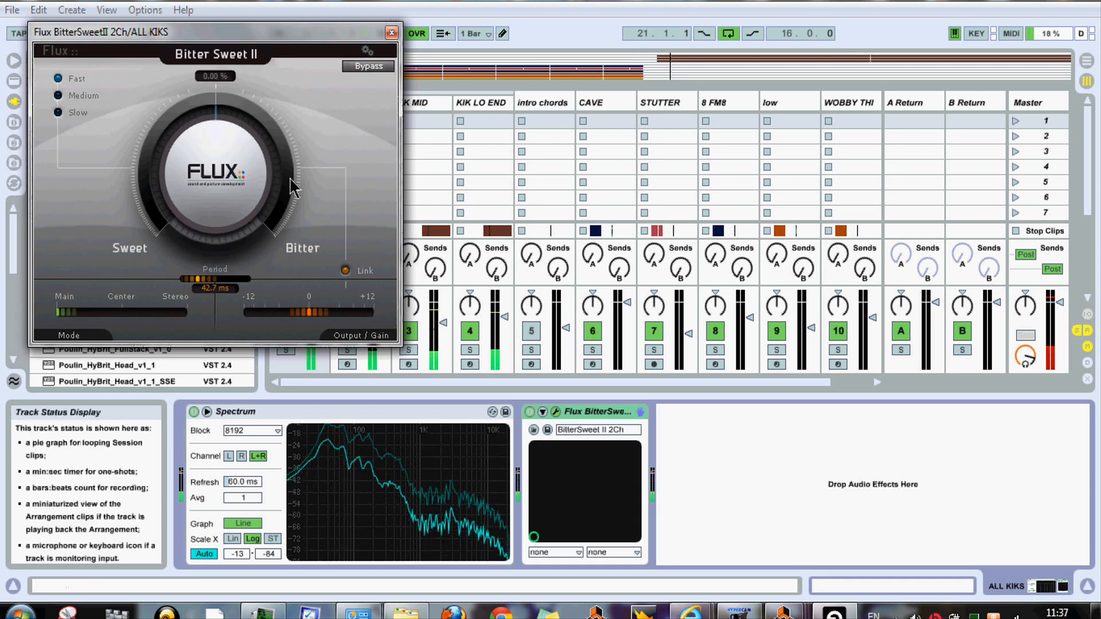
click(212, 204)
drag(212, 204, 268, 0)
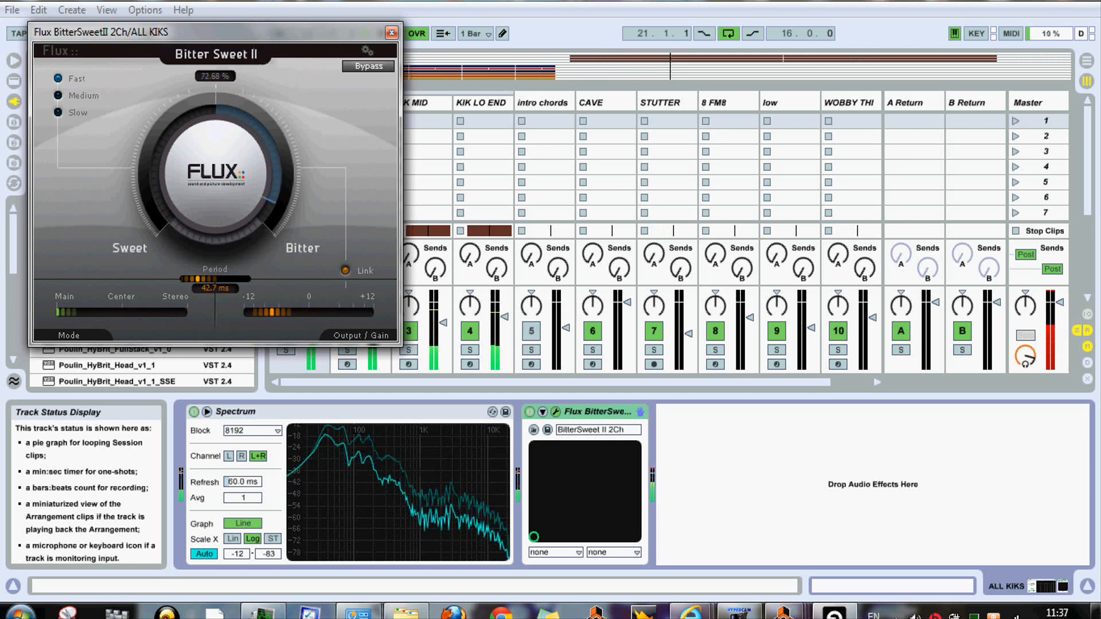
drag(213, 171, 220, 161)
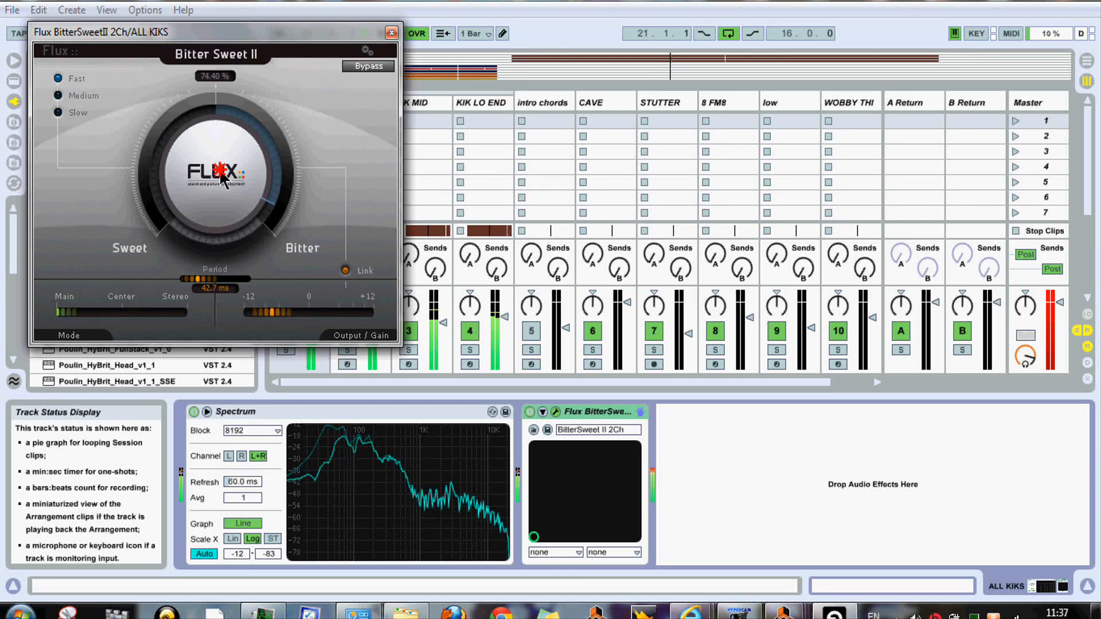
drag(221, 172, 221, 169)
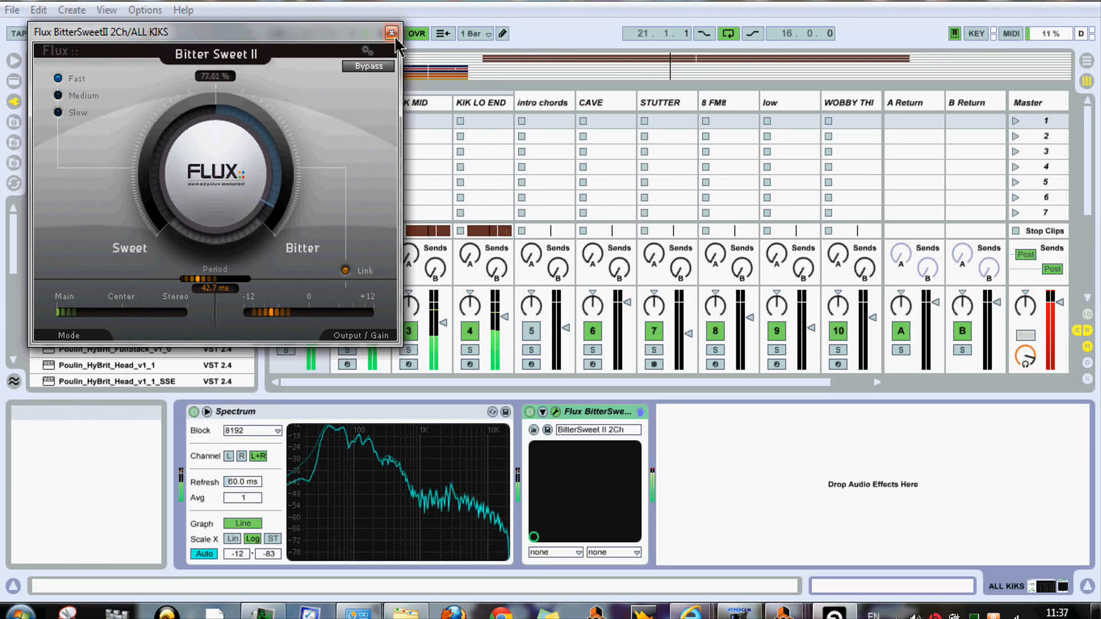
click(392, 32)
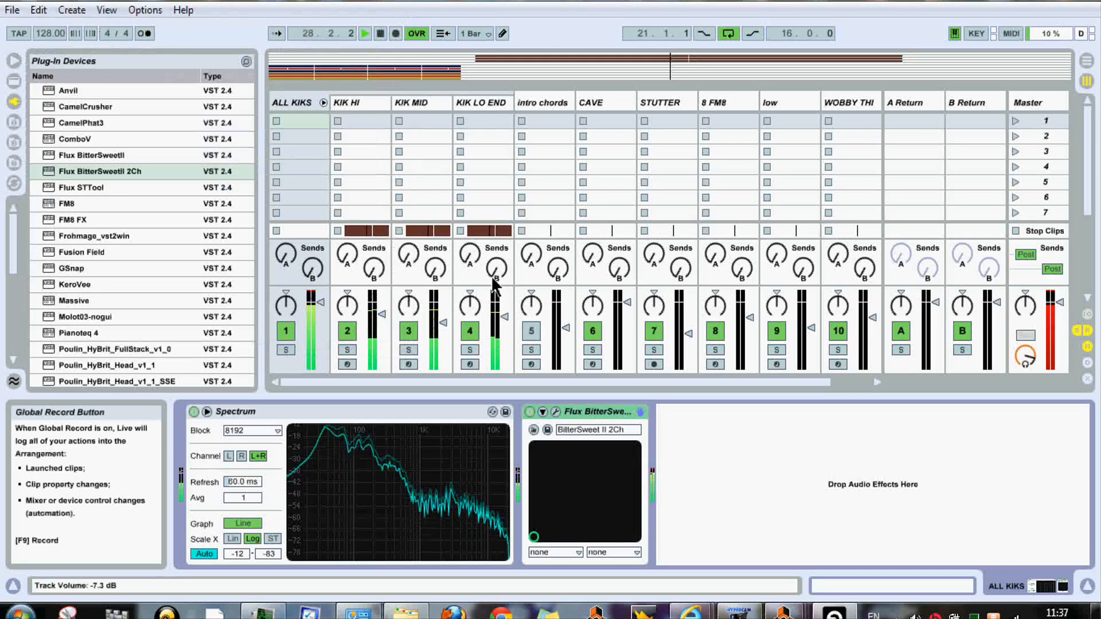
click(533, 412)
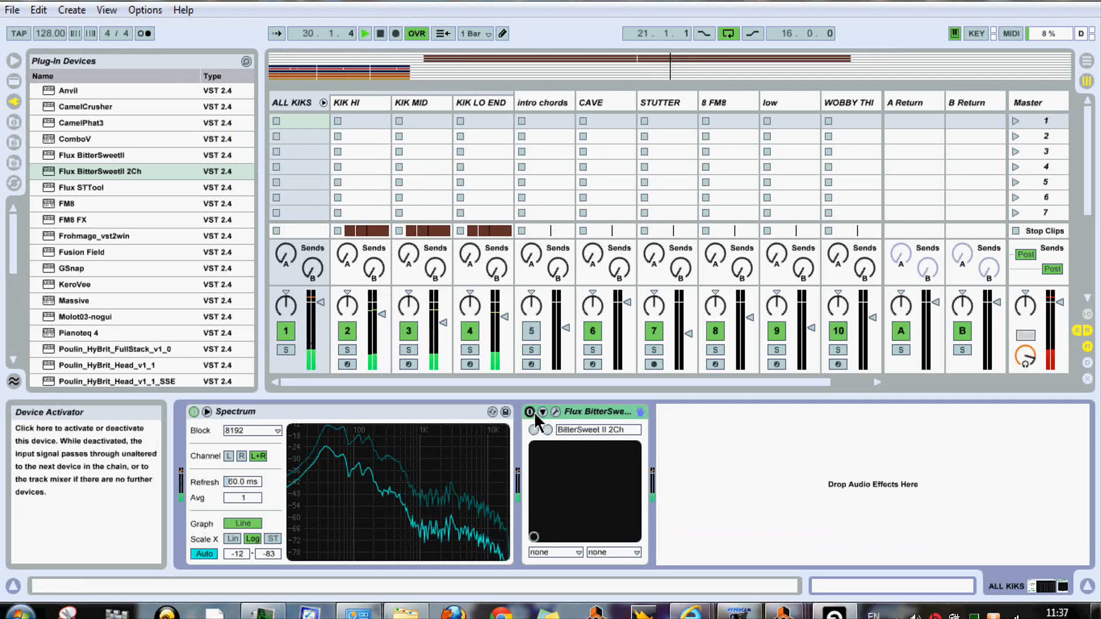
click(534, 412)
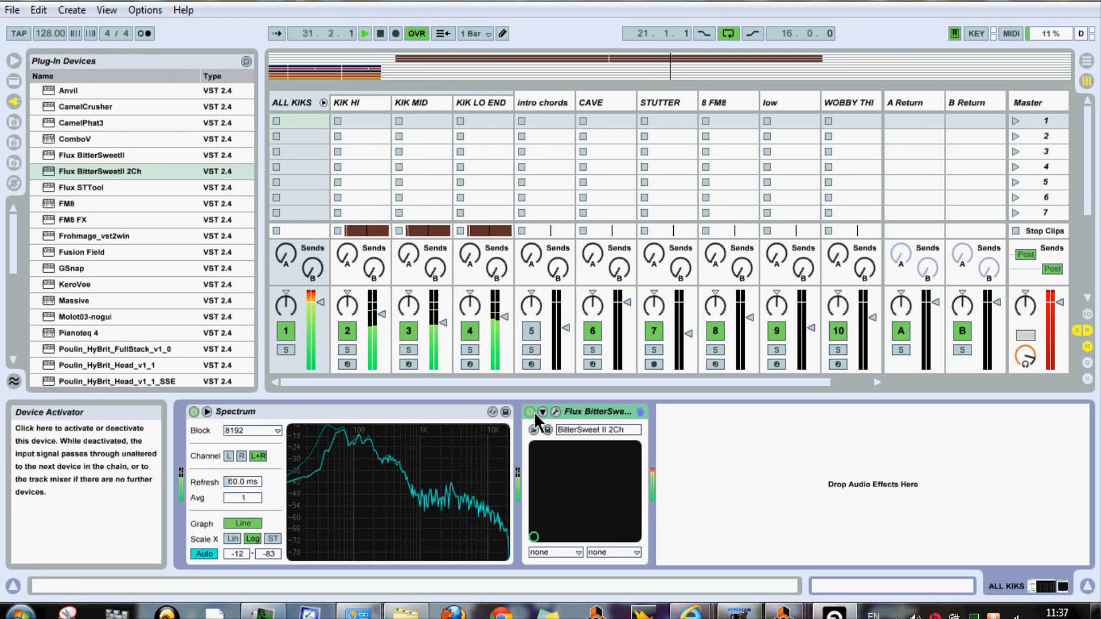
Lower the ALL KIKS group volume to about -13 dB and raise KIK LO END to -0.7 dB during playback
drag(320, 302, 320, 309)
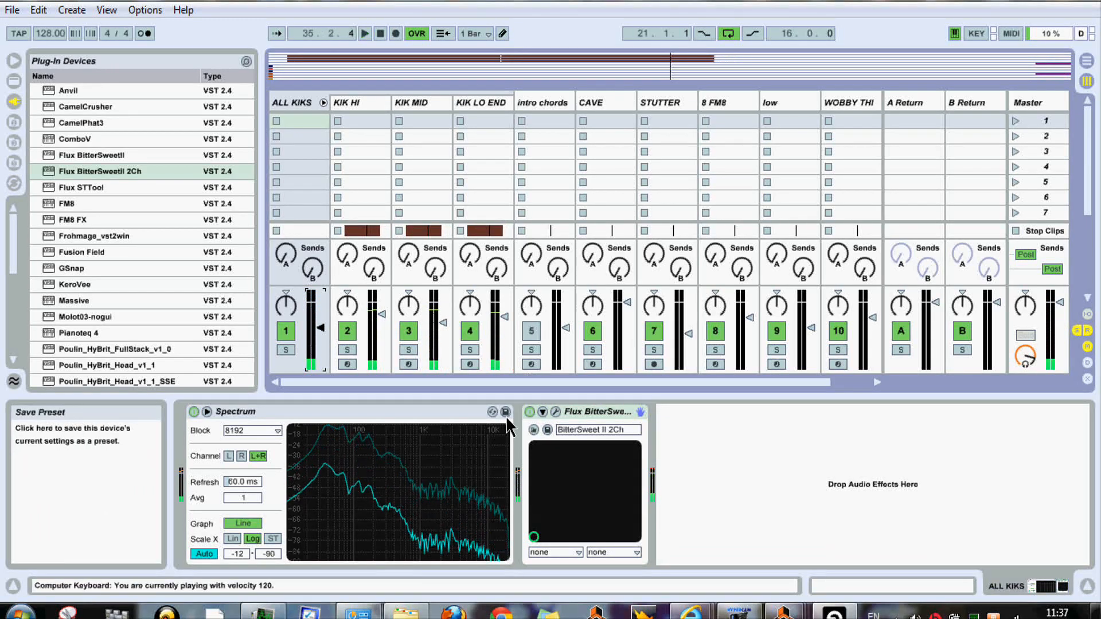
click(505, 317)
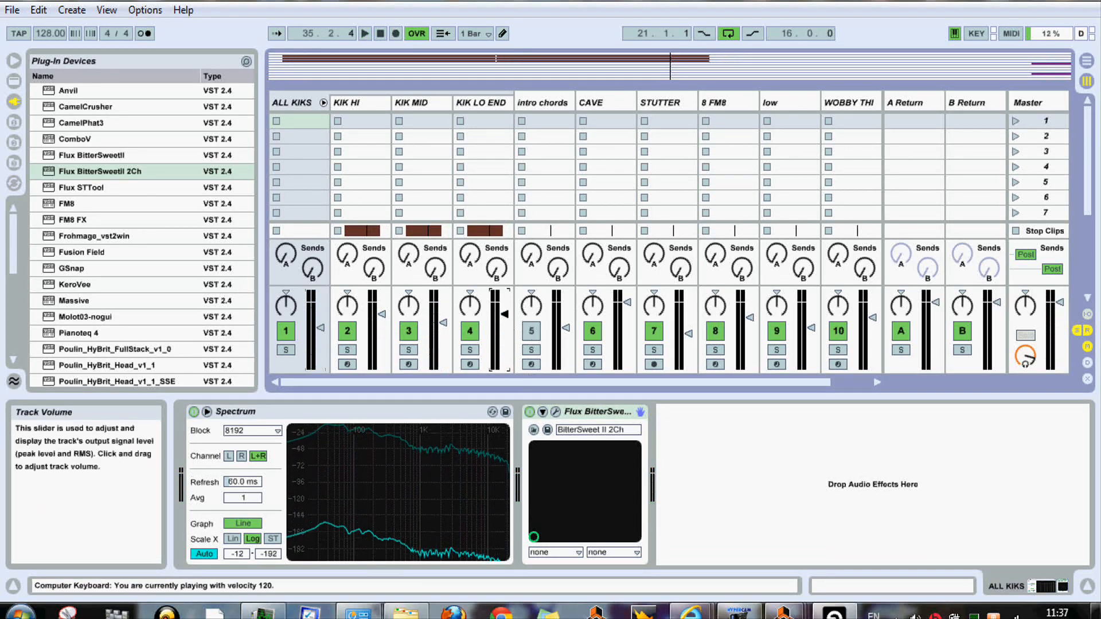
key(space)
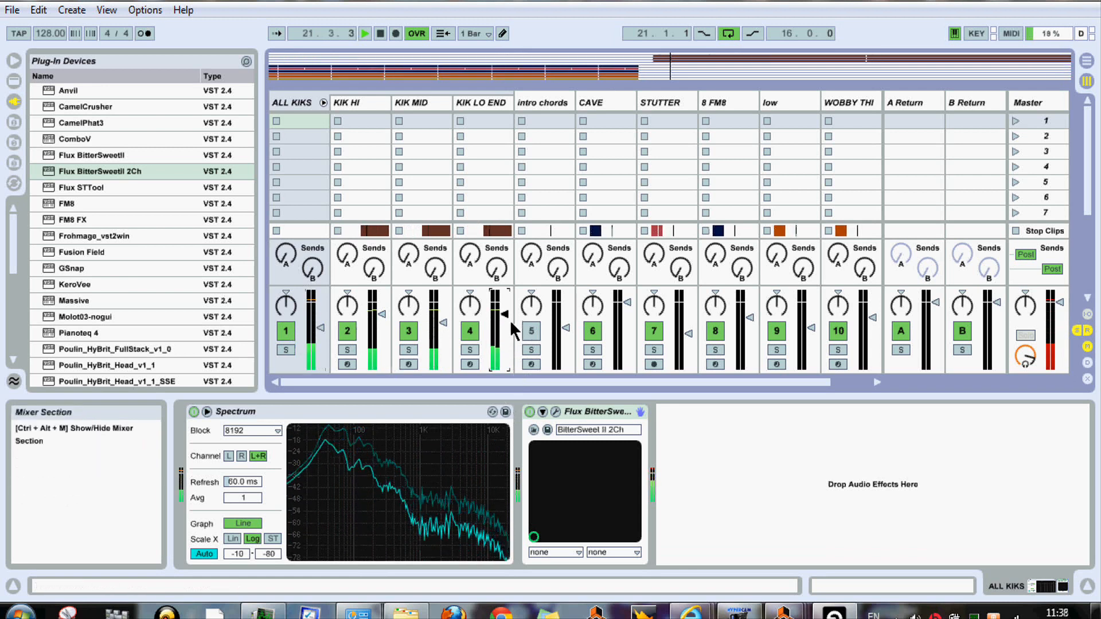
drag(511, 324, 511, 314)
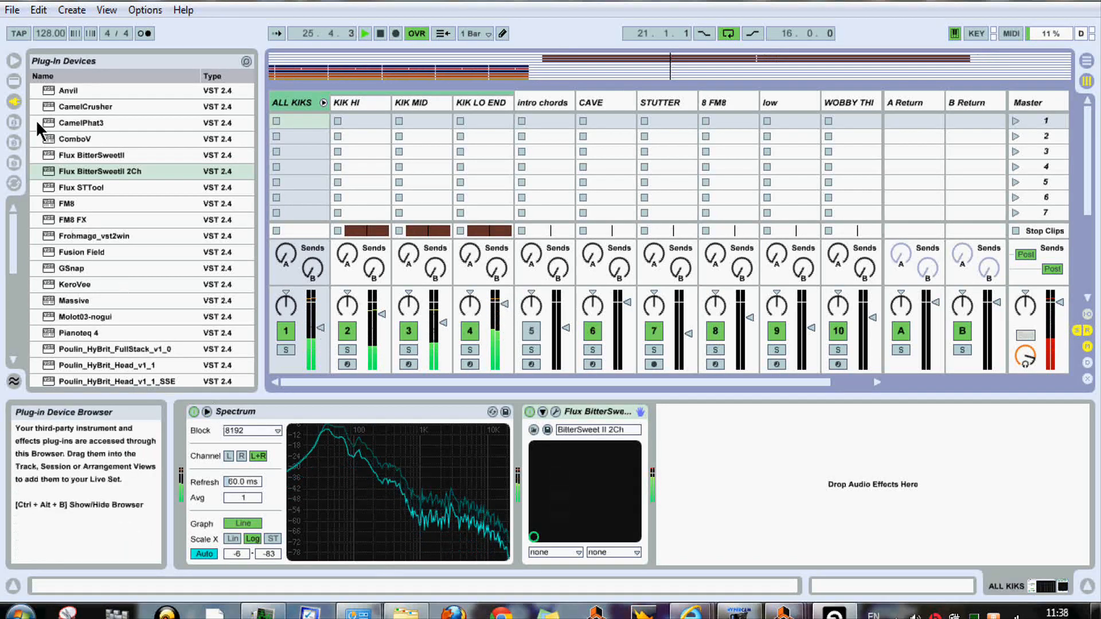
Lower the ALL KIKS volume slightly more and insert the Maverick sub bass Multiband Dynamics preset between Spectrum and BitterSweetII
click(13, 80)
click(14, 241)
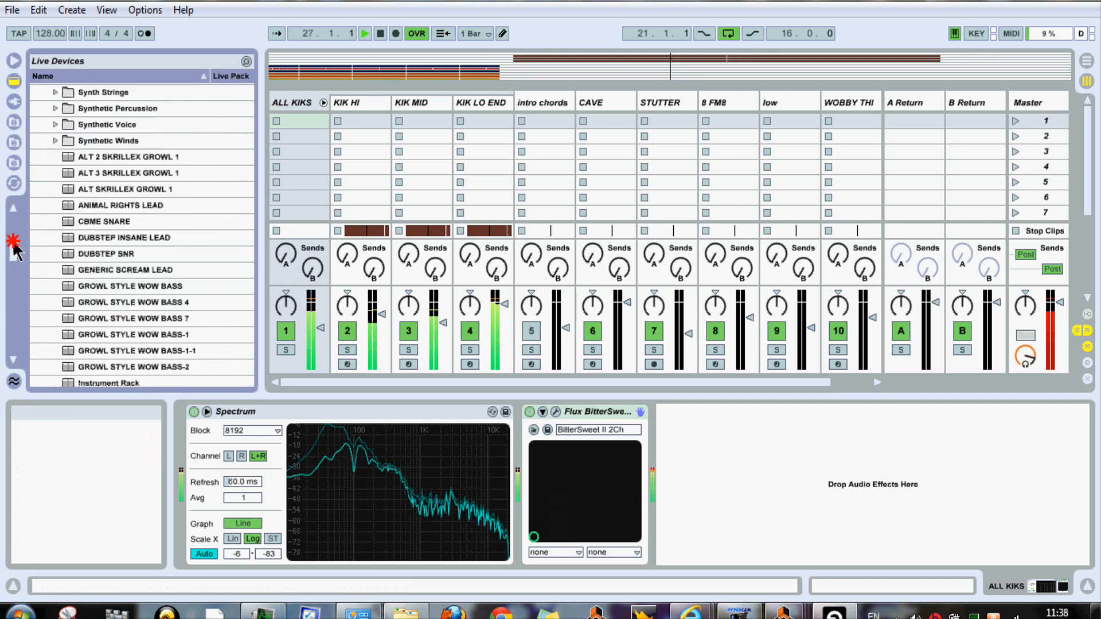
mouse_move(14, 250)
mouse_down()
mouse_move(18, 313)
mouse_move(26, 282)
mouse_move(35, 347)
mouse_up()
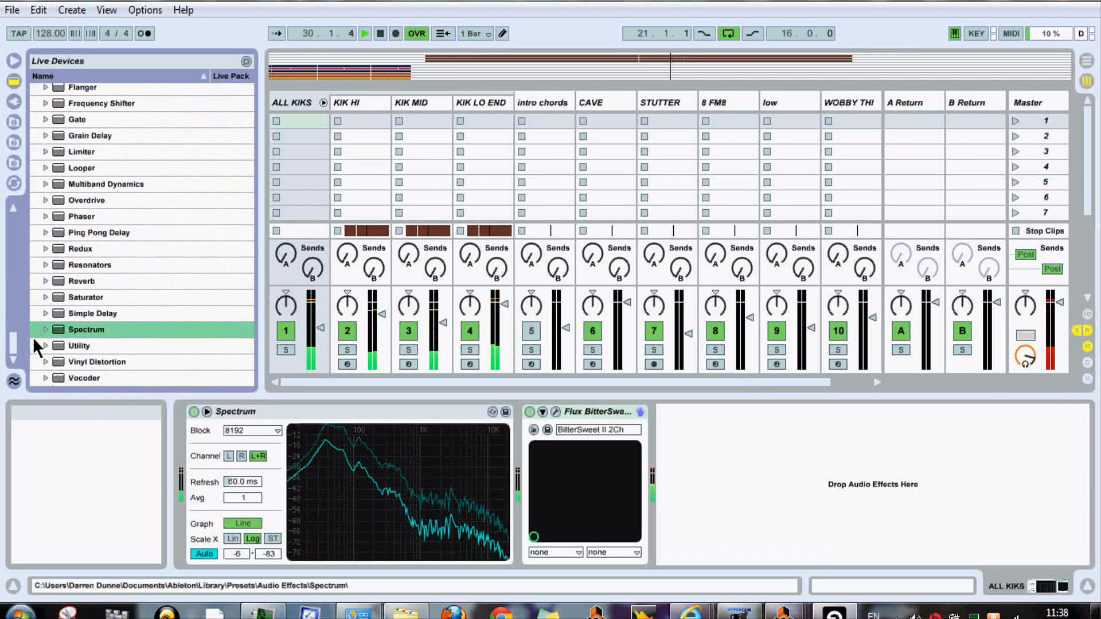
click(46, 184)
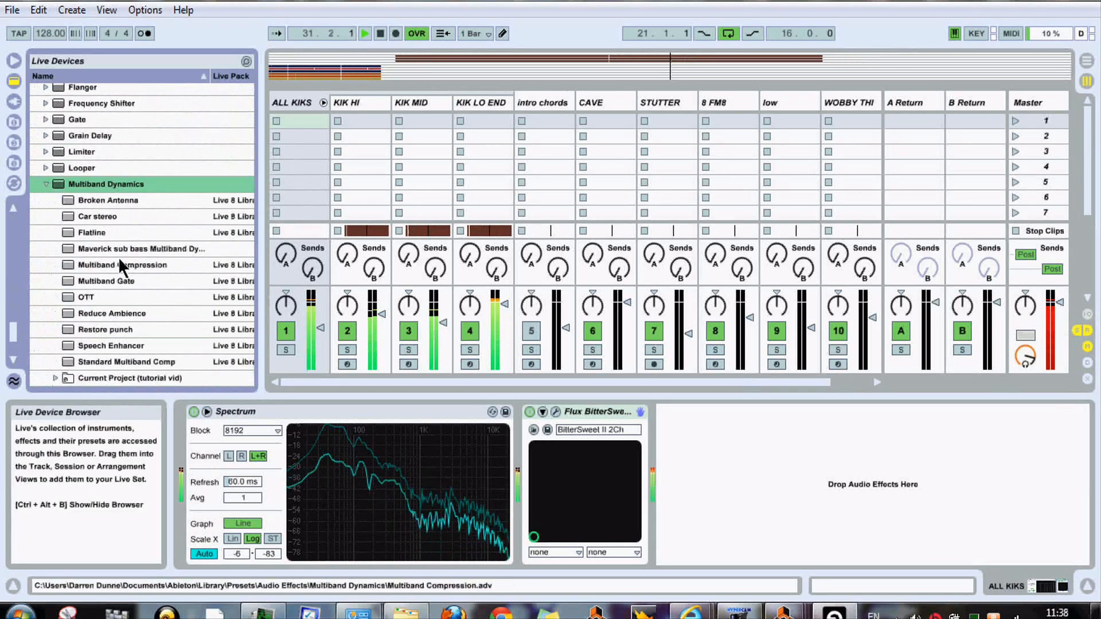
click(86, 251)
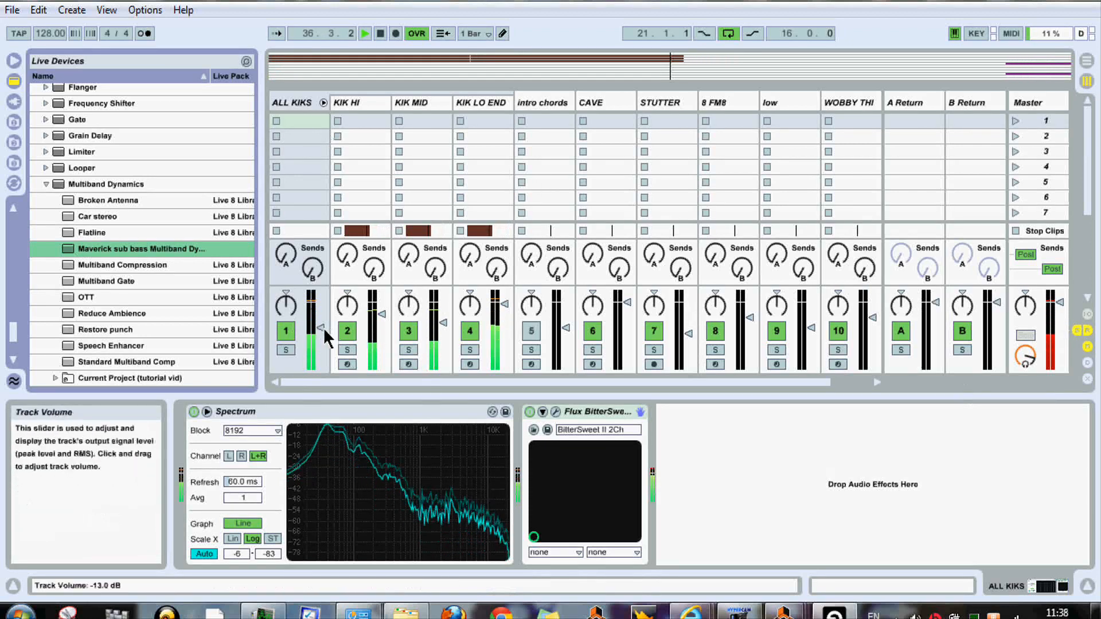
drag(325, 331, 325, 337)
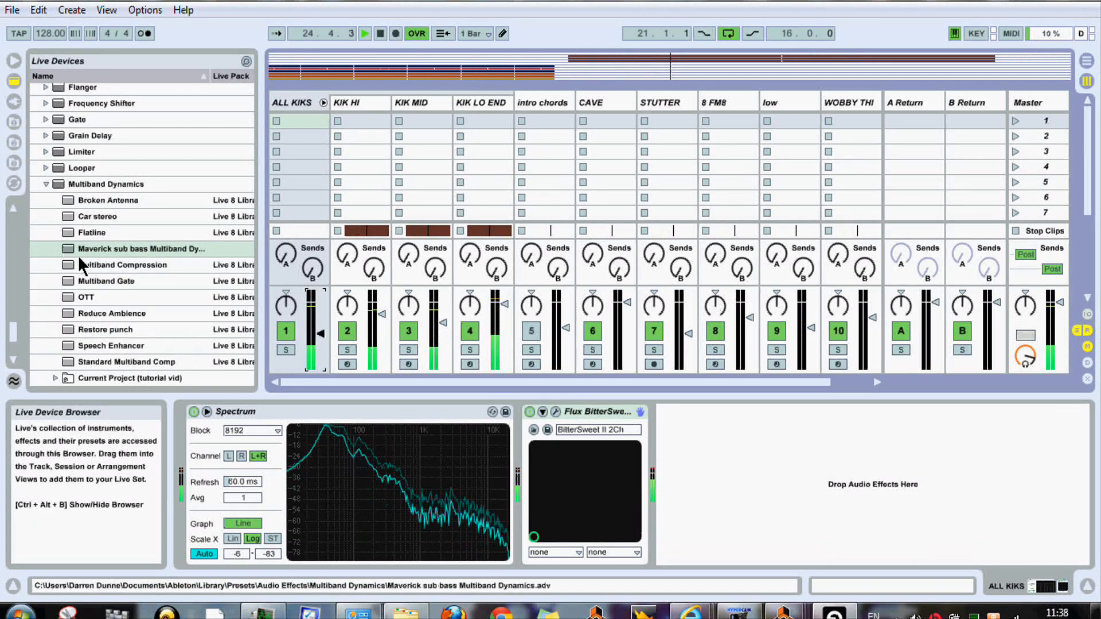
drag(78, 252, 530, 456)
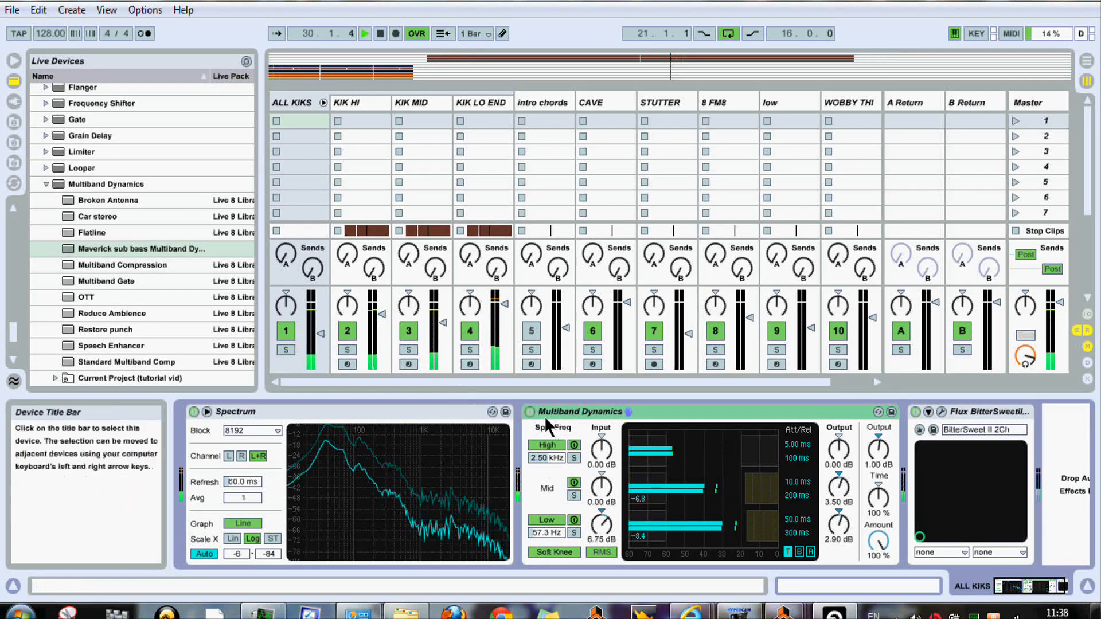
Compare the kick with Multiband Dynamics off and on, and delete Spectrum and Multiband Dynamics from the ALL KIKS group
click(529, 412)
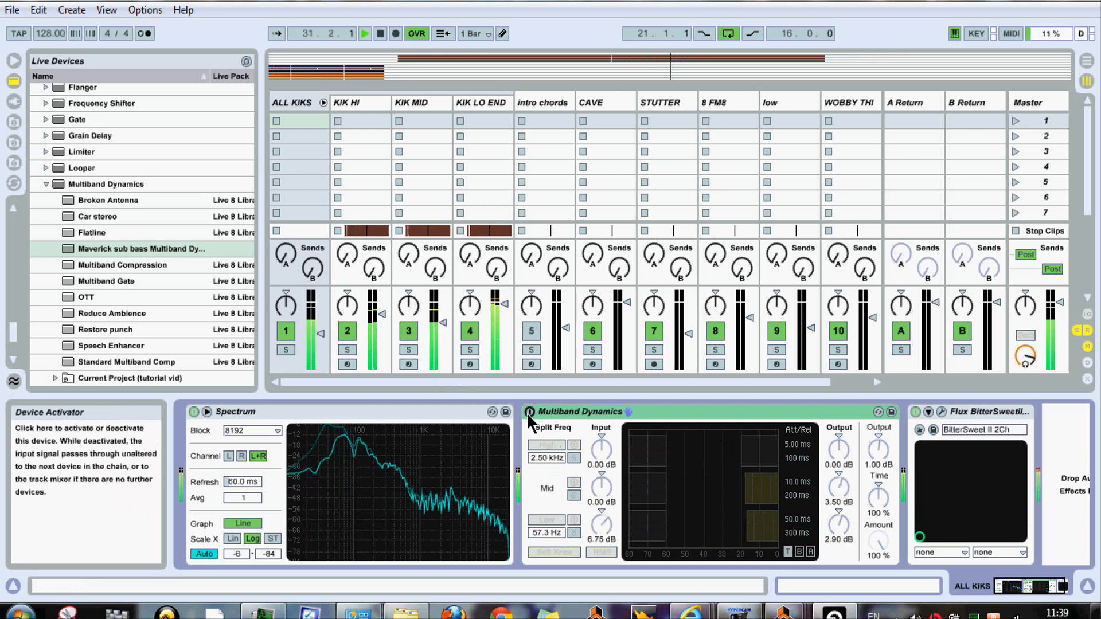
click(527, 412)
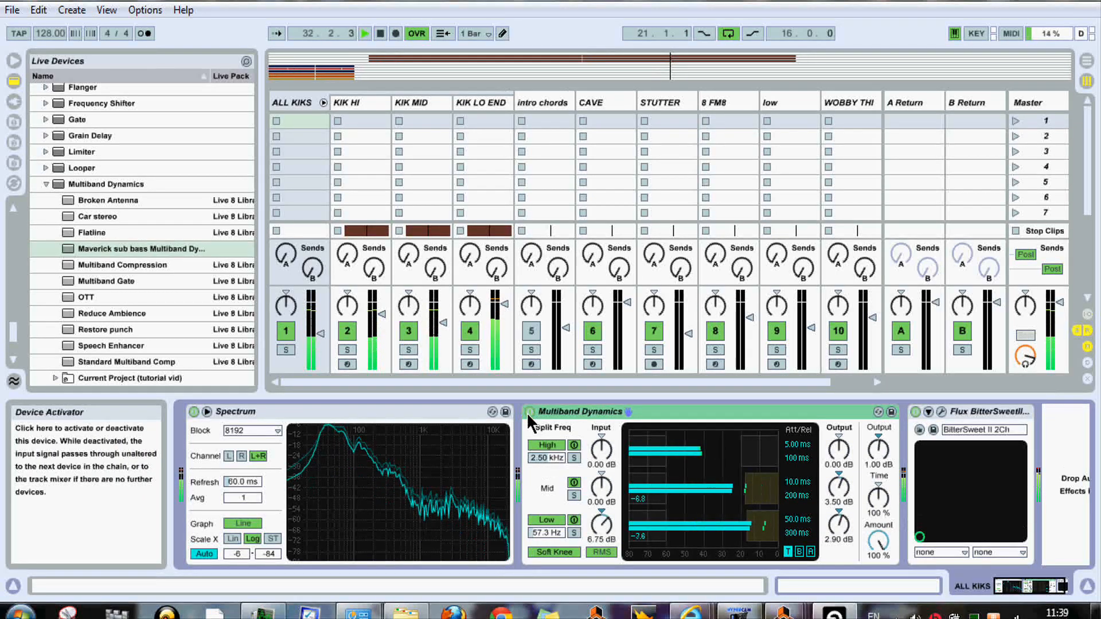
click(429, 414)
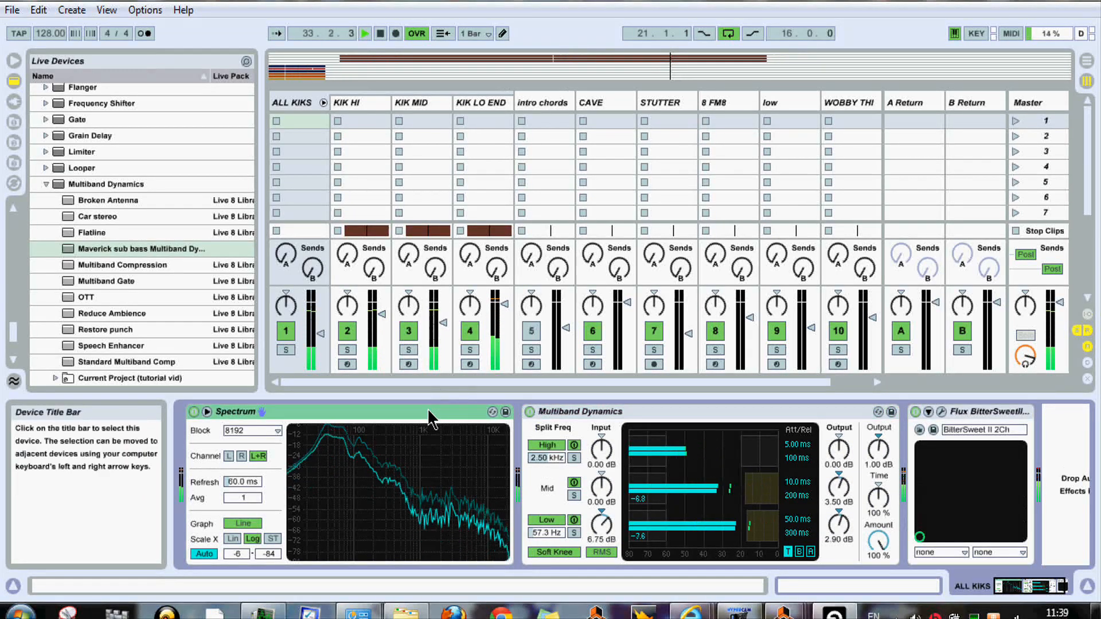
key(Delete)
key(Delete)
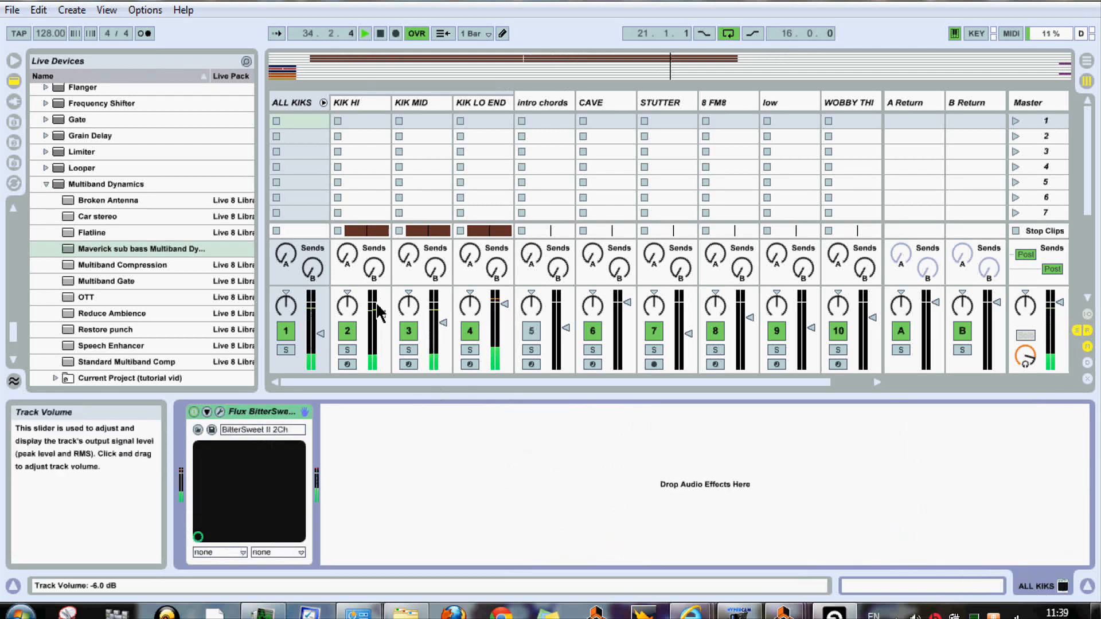
Raise the KIK HI track volume to -3.6 dB
drag(381, 314, 381, 309)
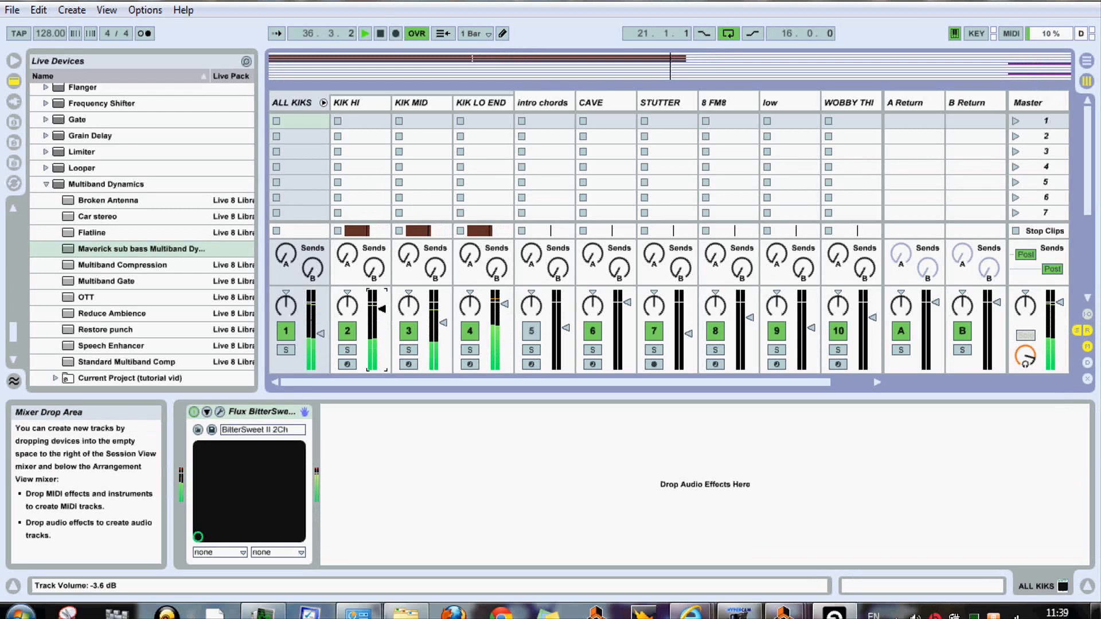
key(Tab)
key(Tab)
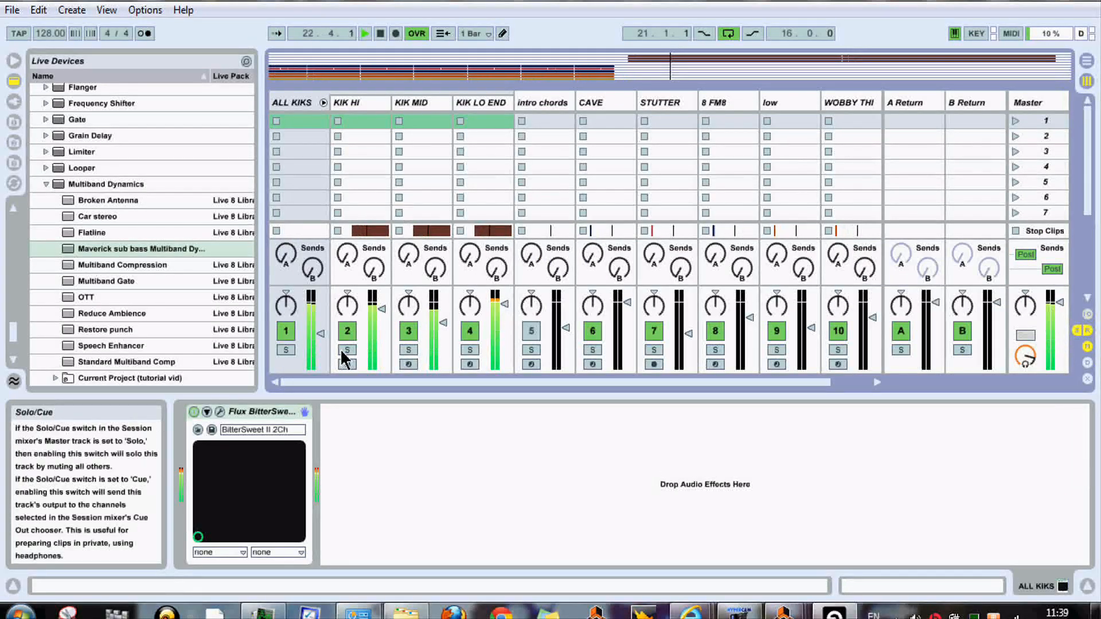
Stop playback and fold the KIK HI, KIK MID and KIK LO END tracks in the Arrangement View
key(Tab)
right_click(412, 96)
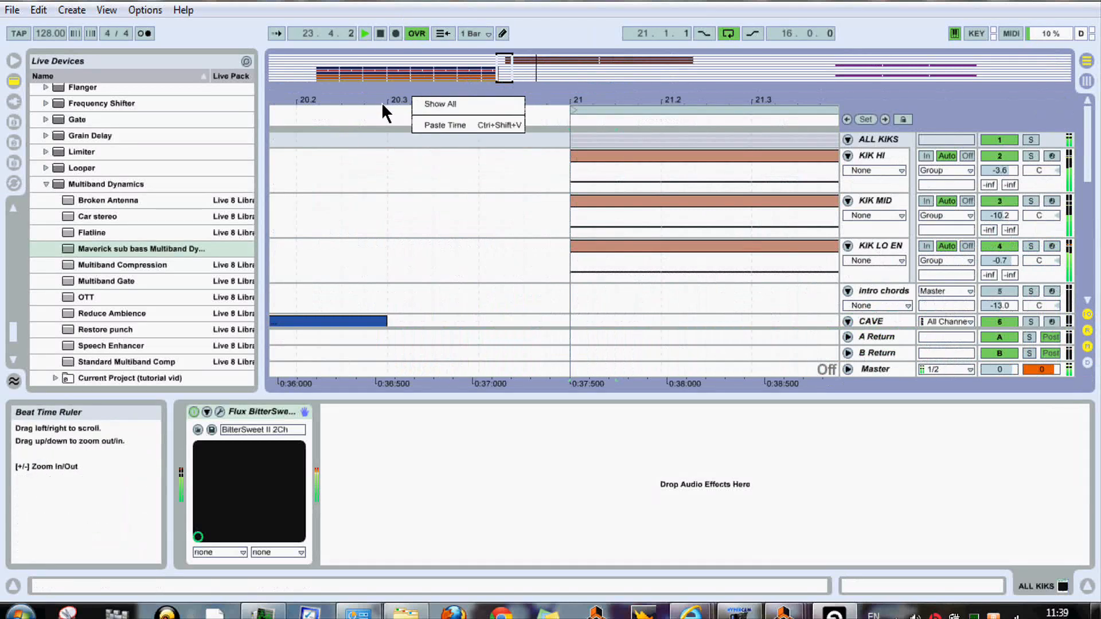
drag(381, 91, 432, 101)
key(space)
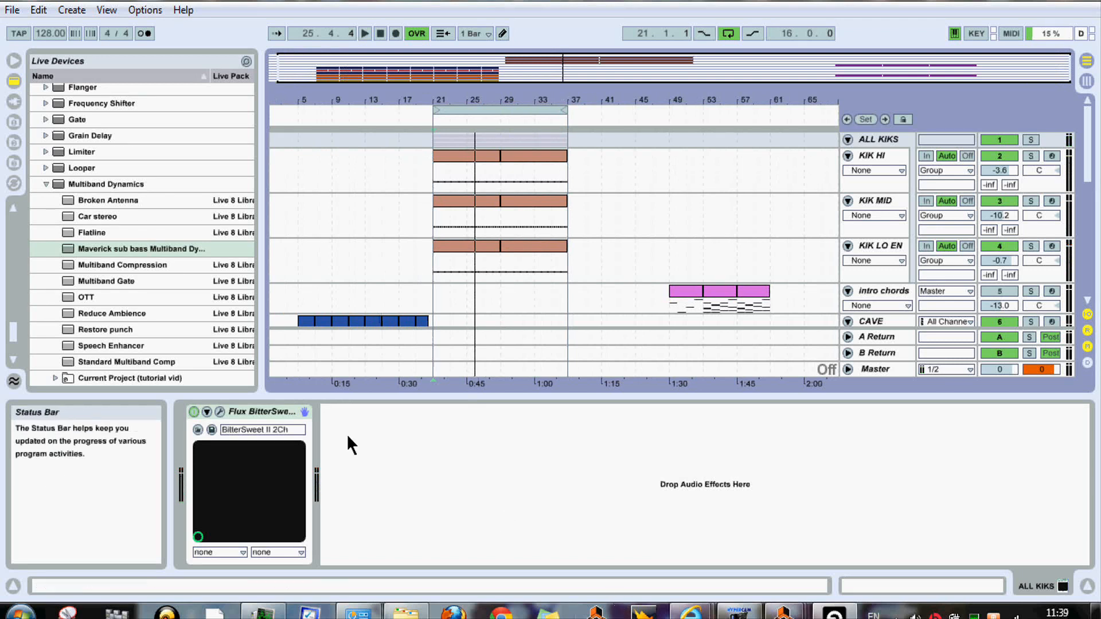
click(847, 156)
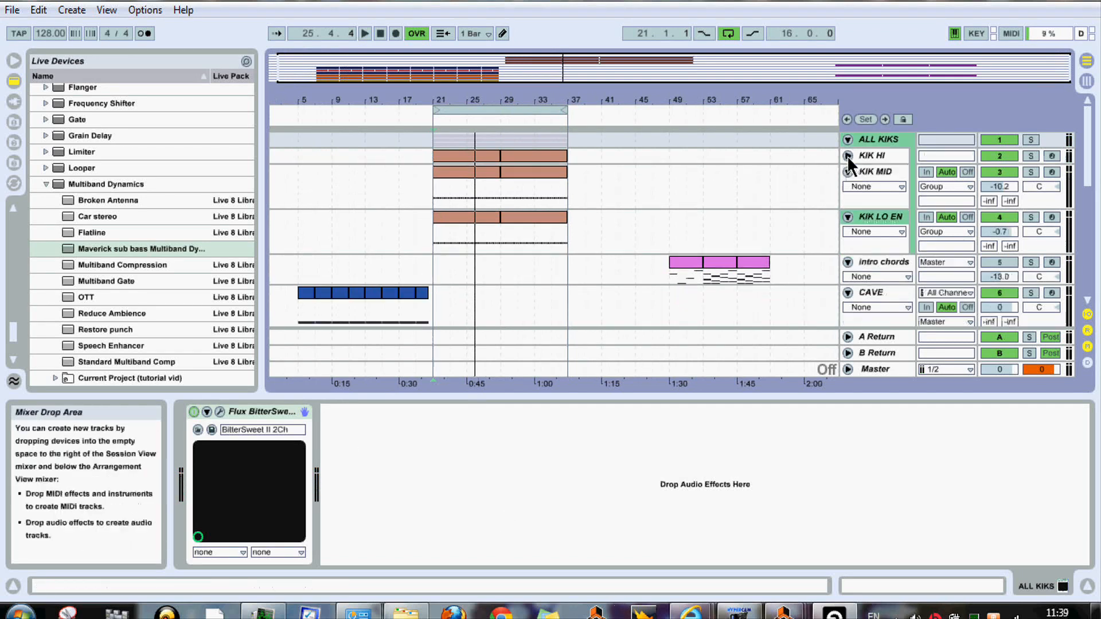
click(848, 172)
click(847, 187)
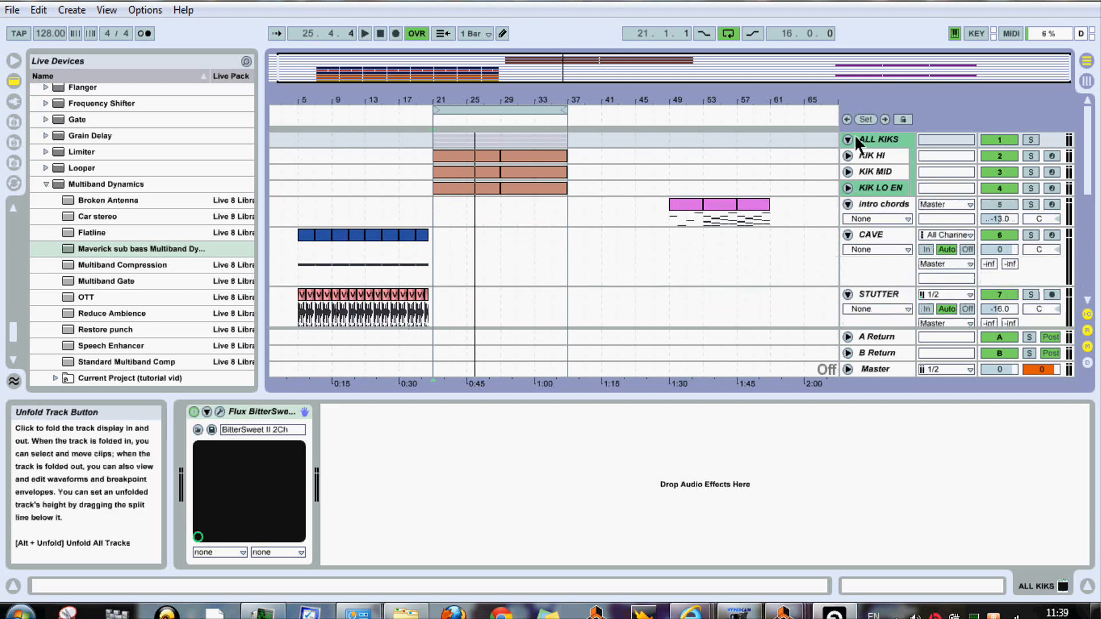
Insert a new MIDI track after KIK LO END and rename it HAT 1
click(881, 190)
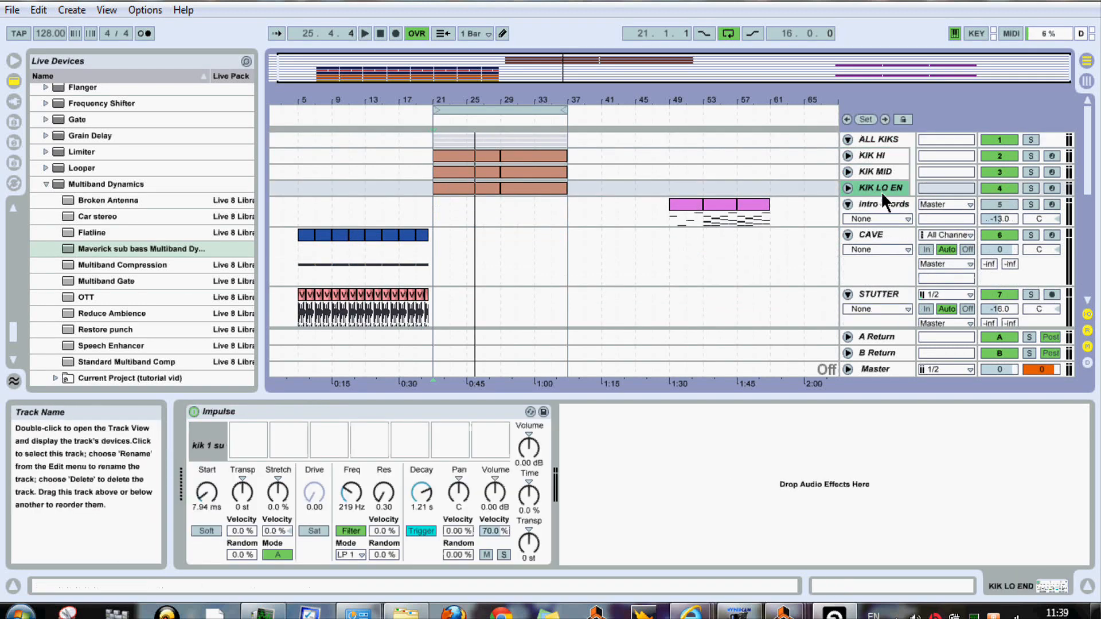
key(ctrl+shift+t)
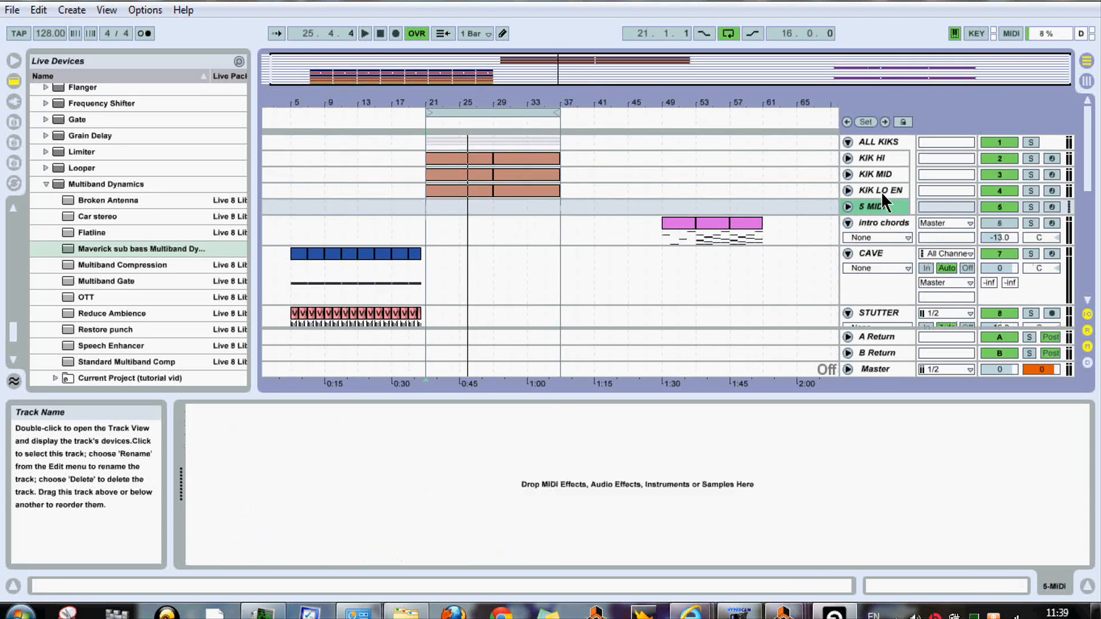
key(Tab)
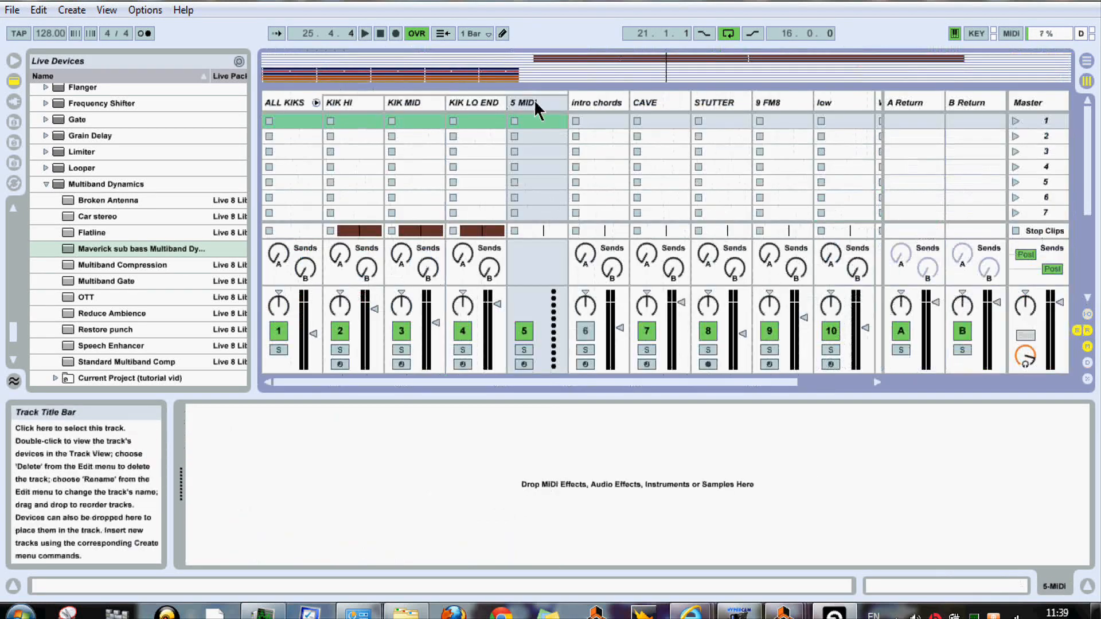
drag(529, 108, 595, 112)
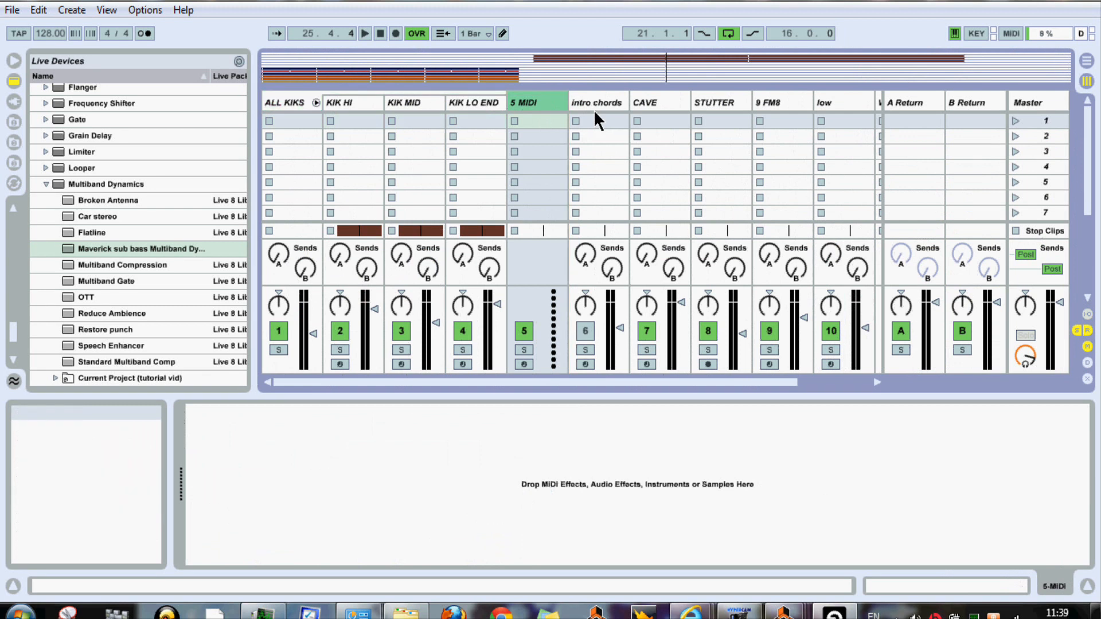
right_click(545, 101)
click(573, 169)
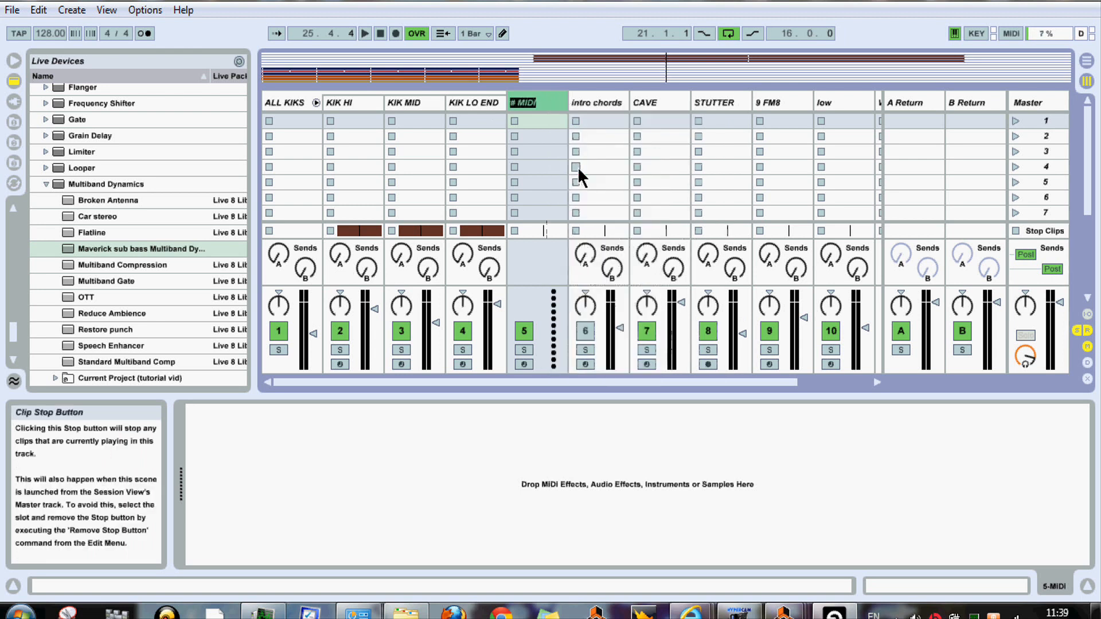
text(HAT 1)
Unfold and enlarge the HAT 1 track in the Arrangement View, and collapse the Multiband Dynamics presets in the browser
key(Tab)
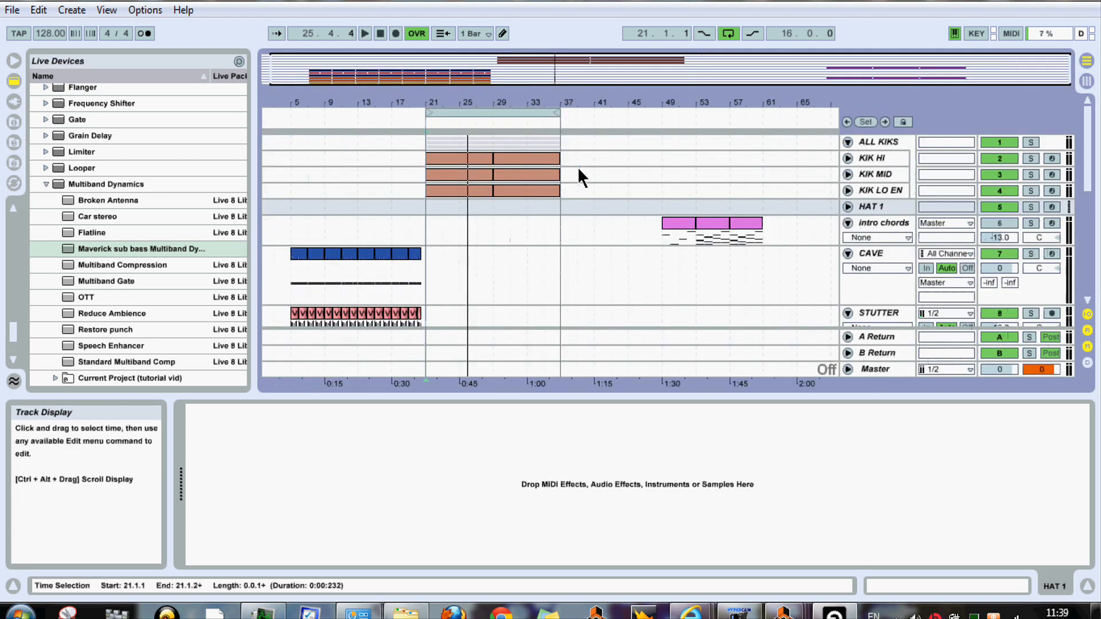
drag(871, 214, 874, 278)
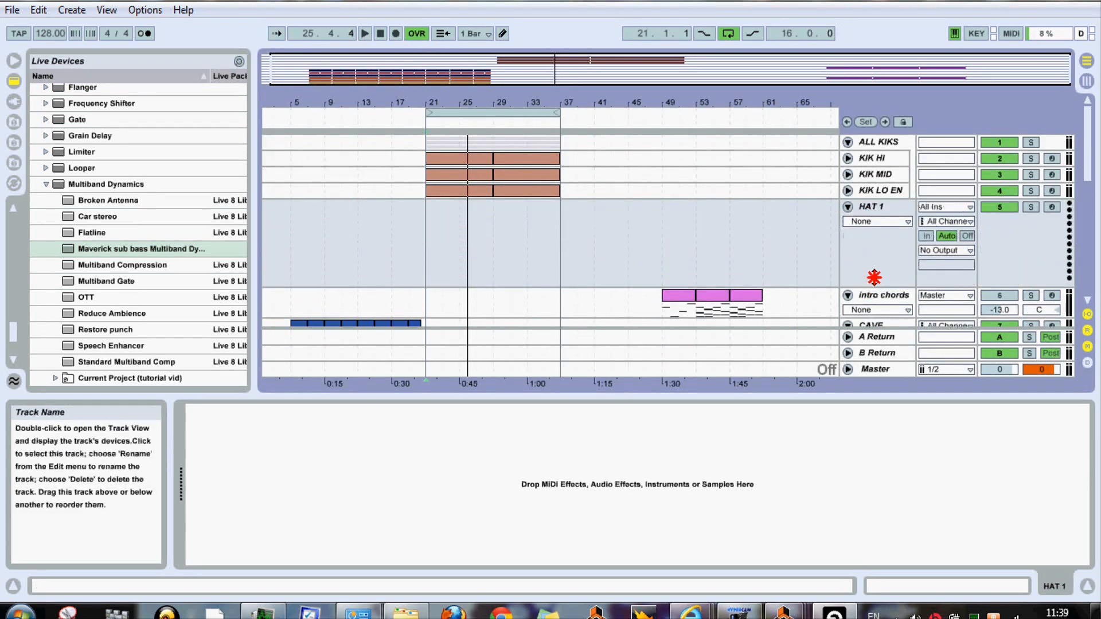
click(45, 184)
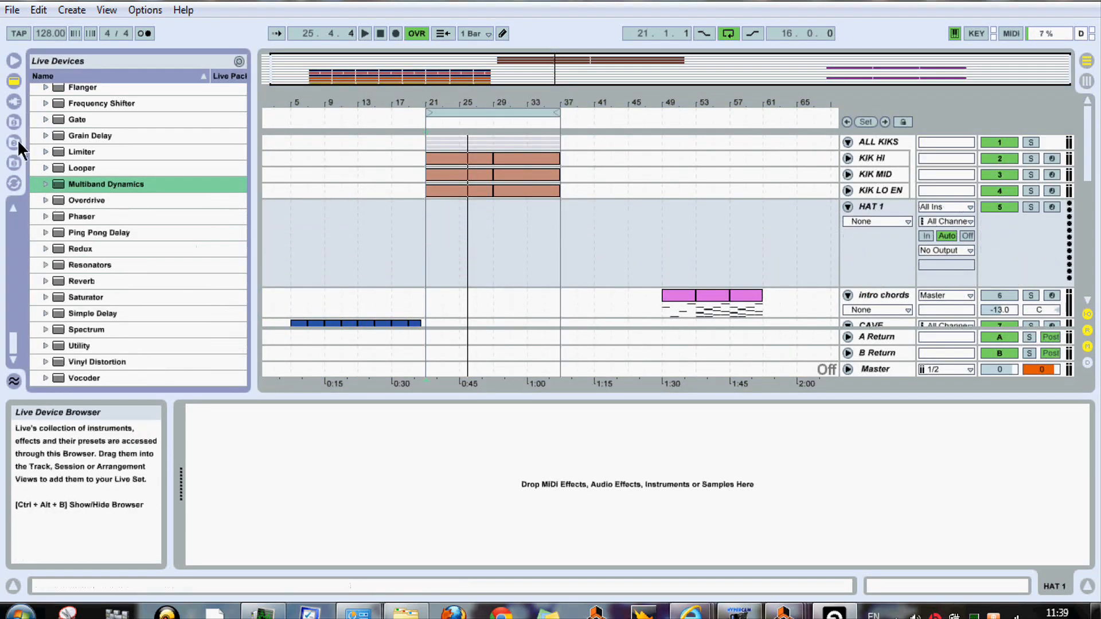
Audition several VFX2 Loop 128 BPM samples in the Vengeance sound effects folder, such as loops 010, 014 and 017
click(14, 121)
click(164, 162)
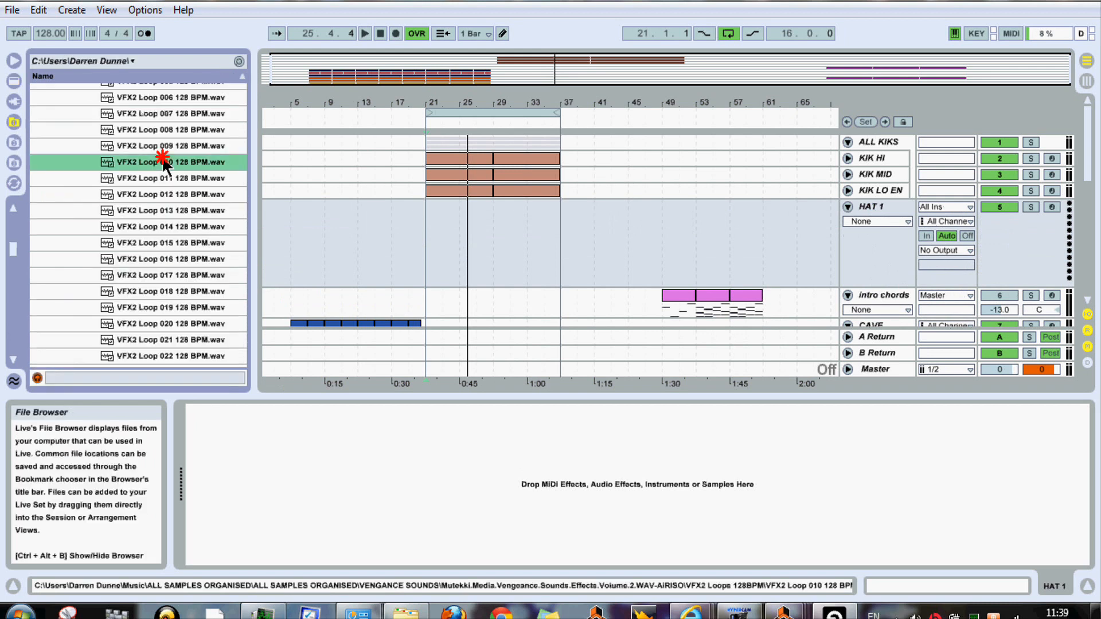
click(159, 196)
click(162, 225)
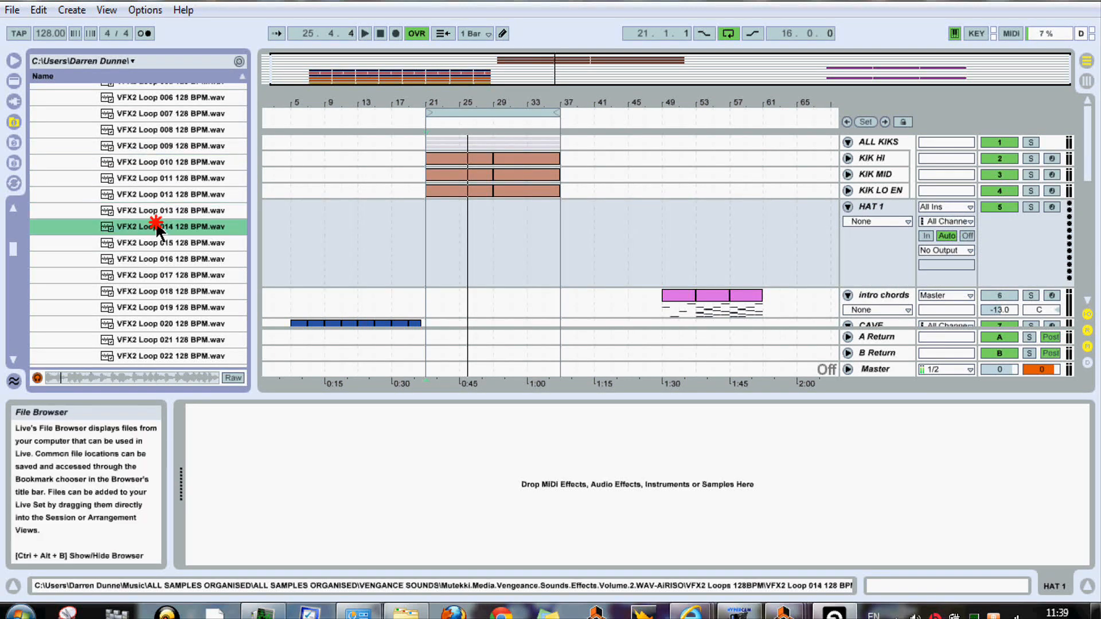
click(144, 275)
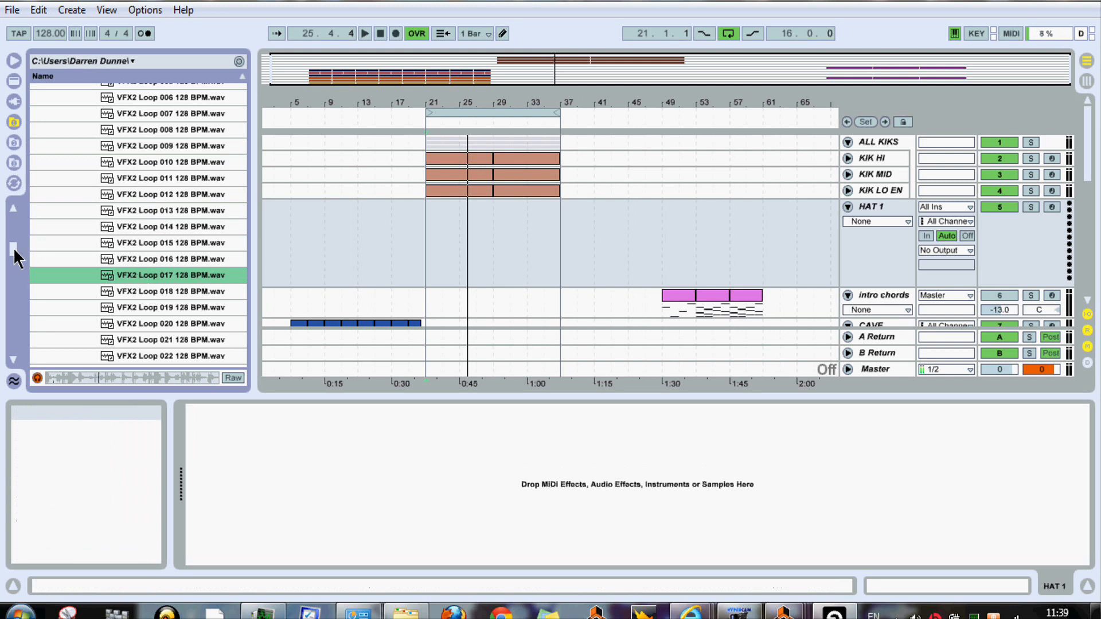
Collapse the kik-1 Project folder and open the SOR KFR2 Club loops inside KICK FREE REVOLUTION REX FILES
click(14, 142)
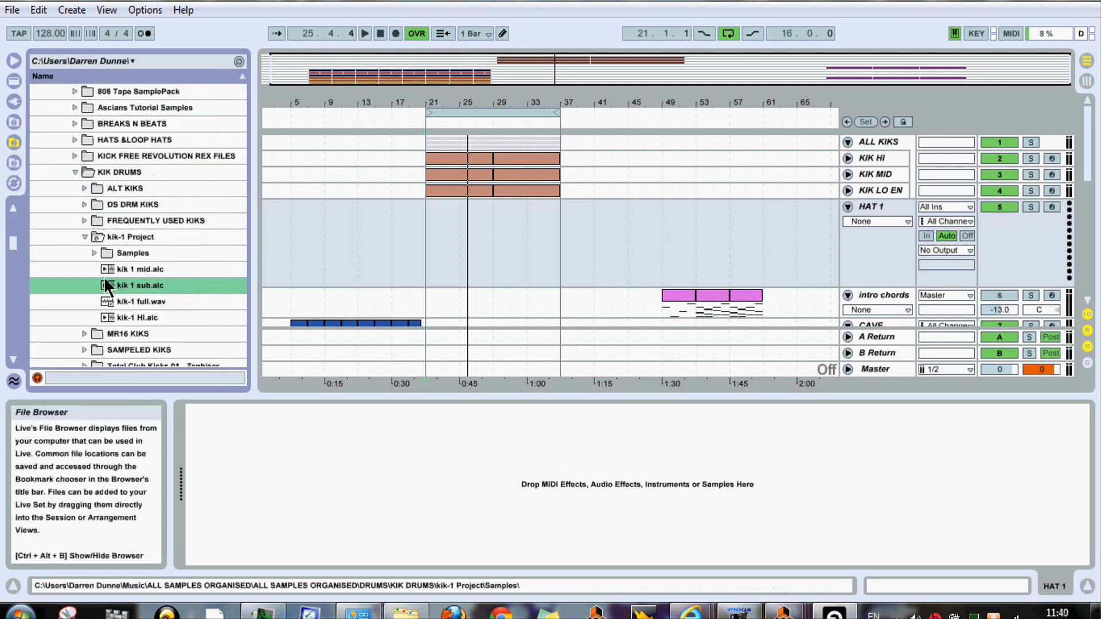
click(85, 237)
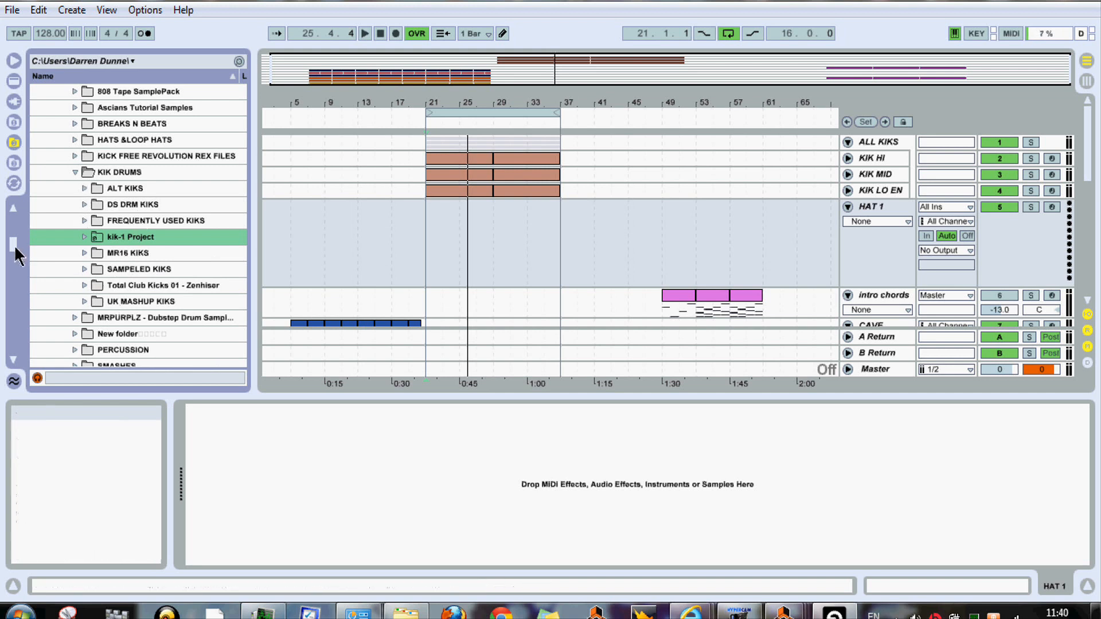
drag(14, 248, 14, 253)
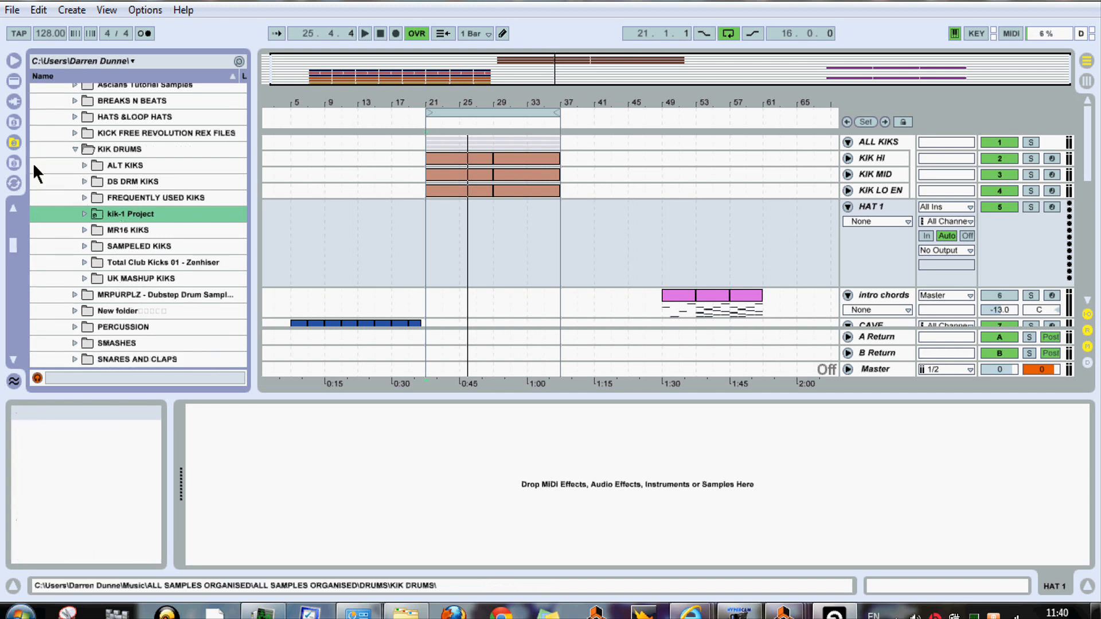
click(76, 133)
click(84, 148)
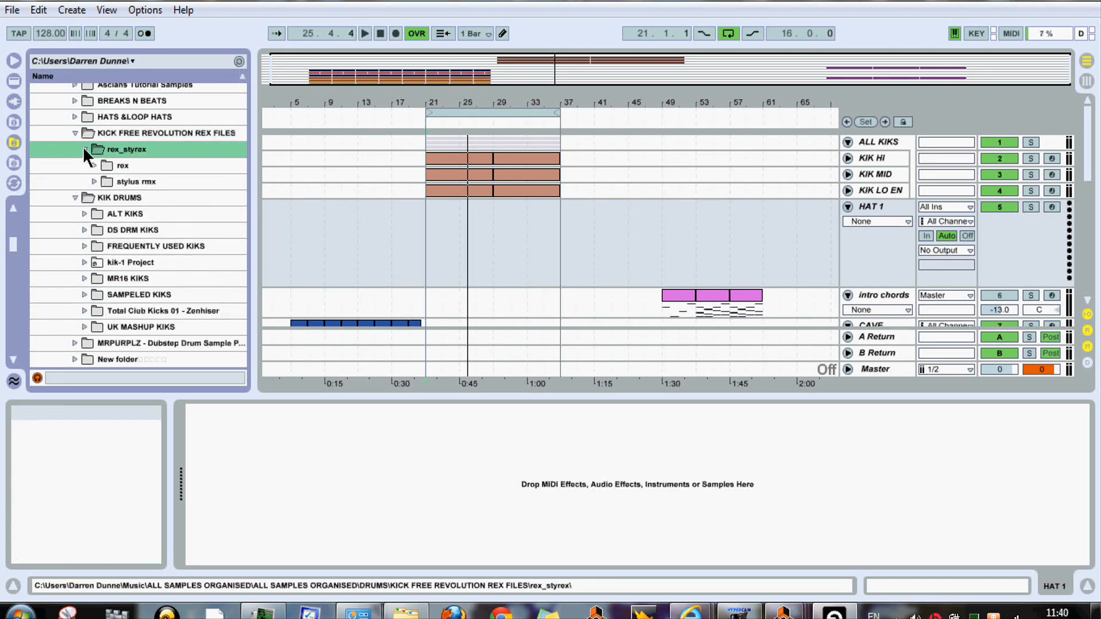
click(96, 166)
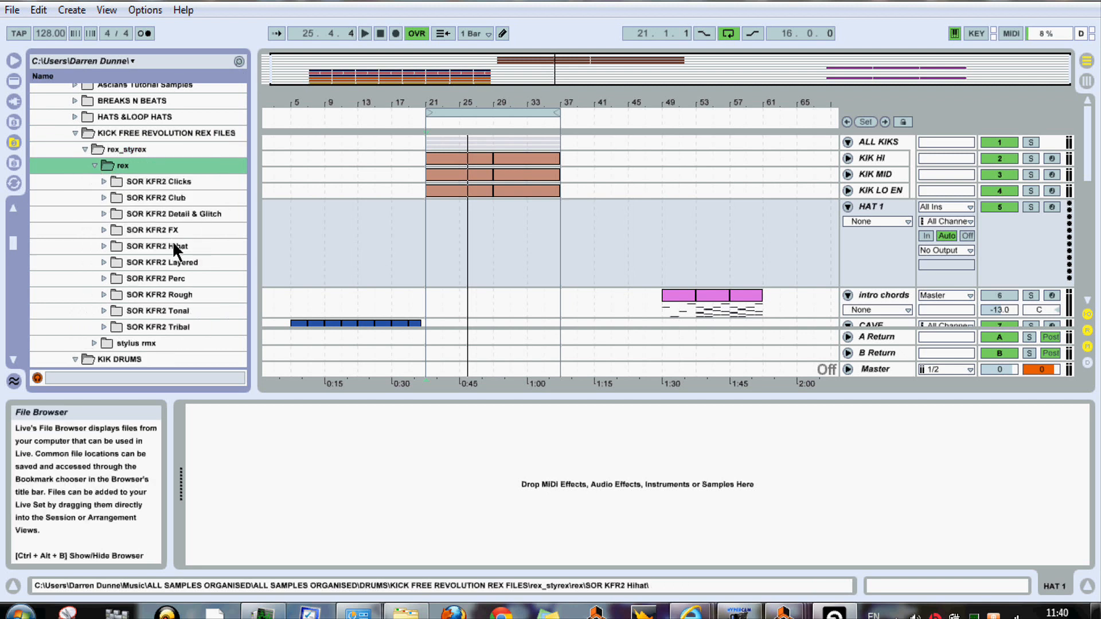
click(153, 196)
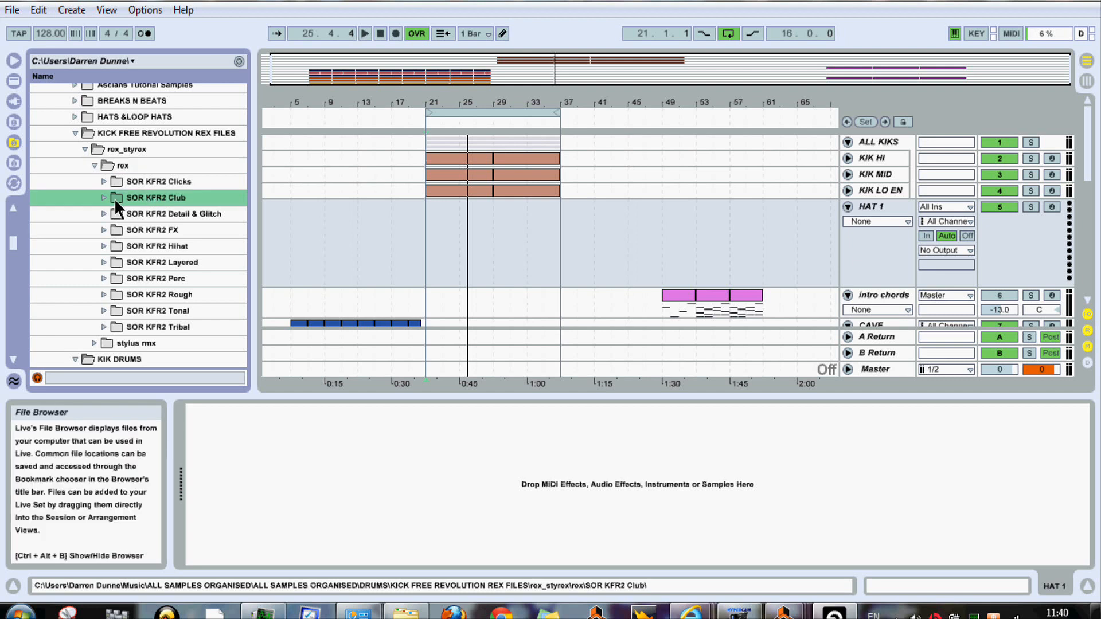
click(103, 199)
Audition the SOR KFR2 Club REX loops from atnight through dirtymotha
click(129, 215)
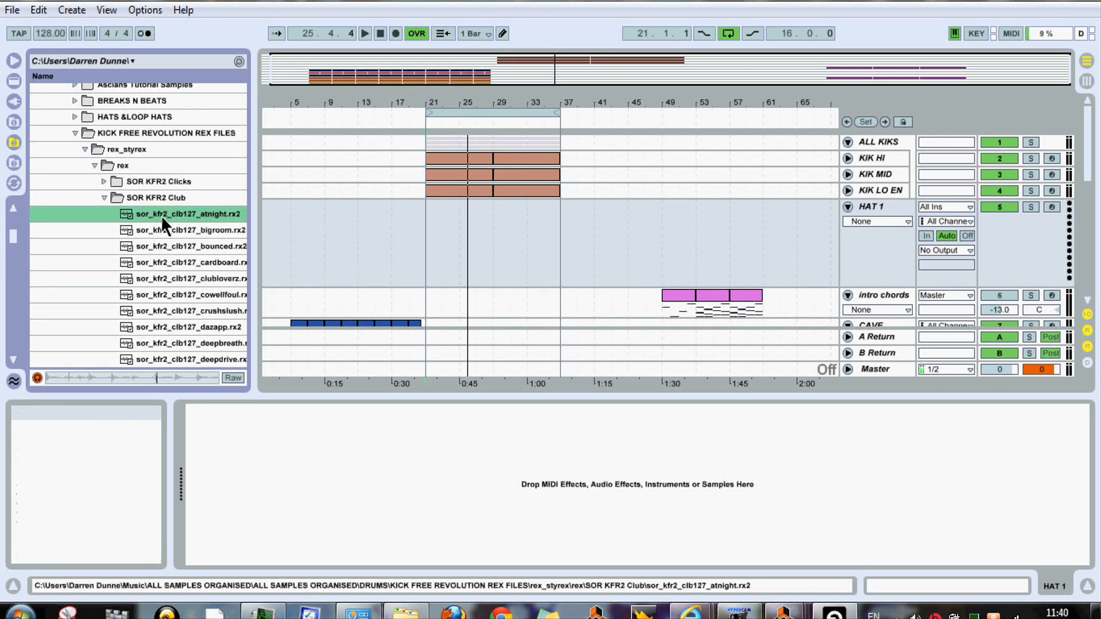
click(162, 259)
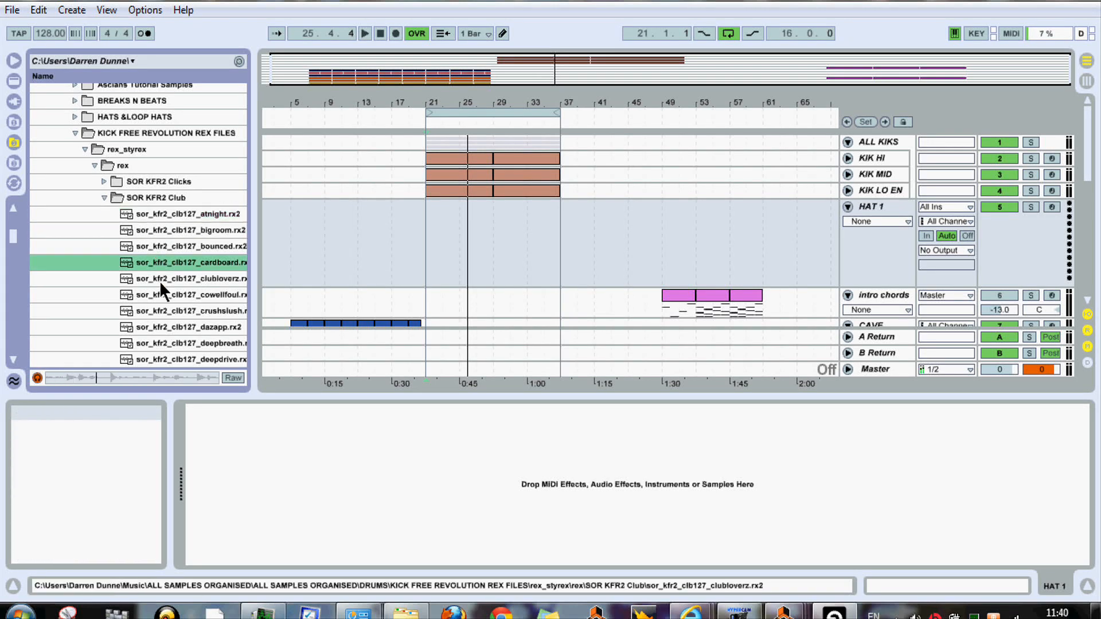
click(159, 281)
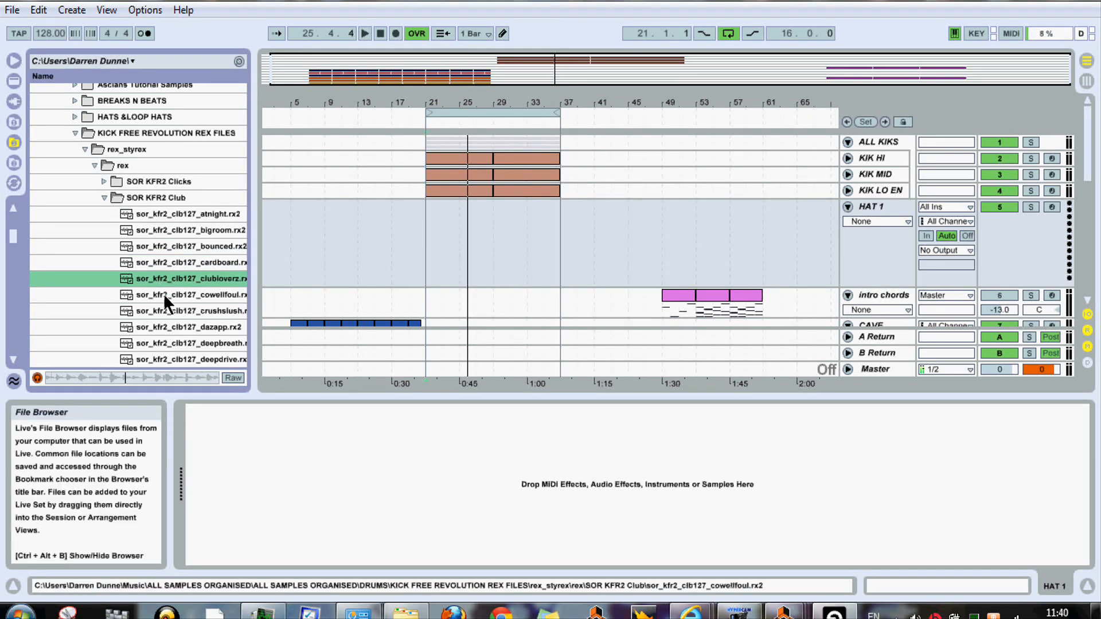
click(163, 298)
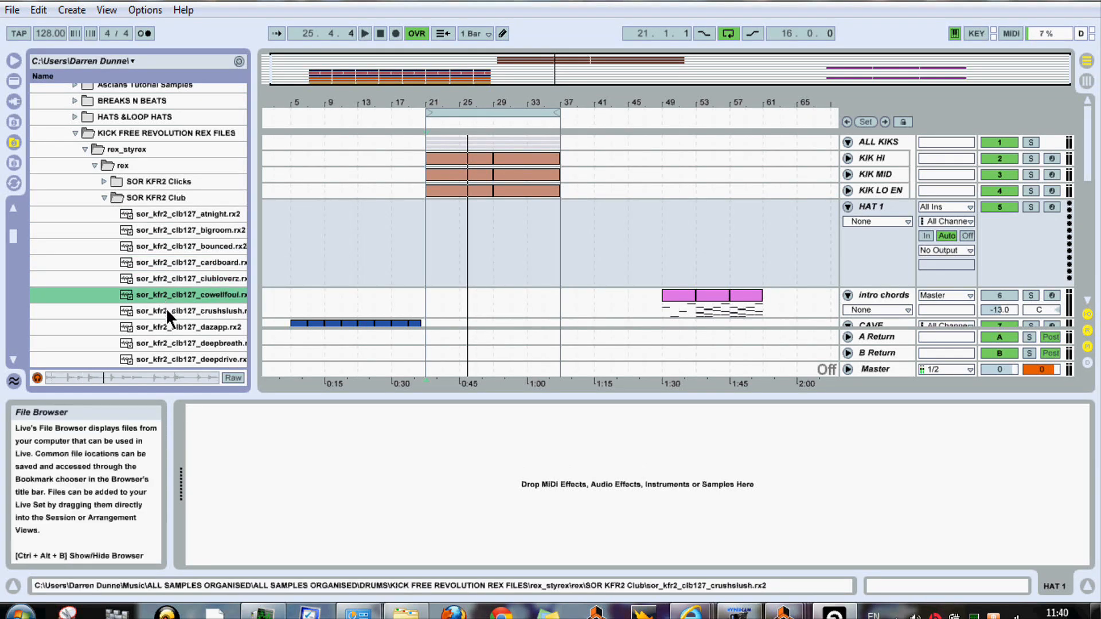
click(167, 312)
scroll(17, 246, down, 3)
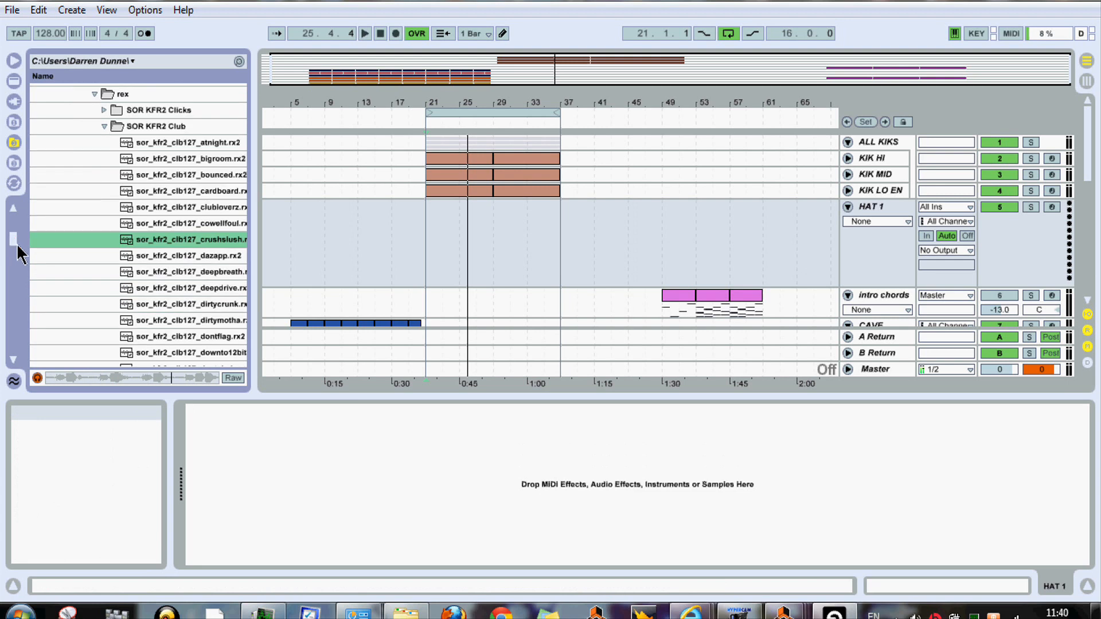
click(175, 258)
click(173, 269)
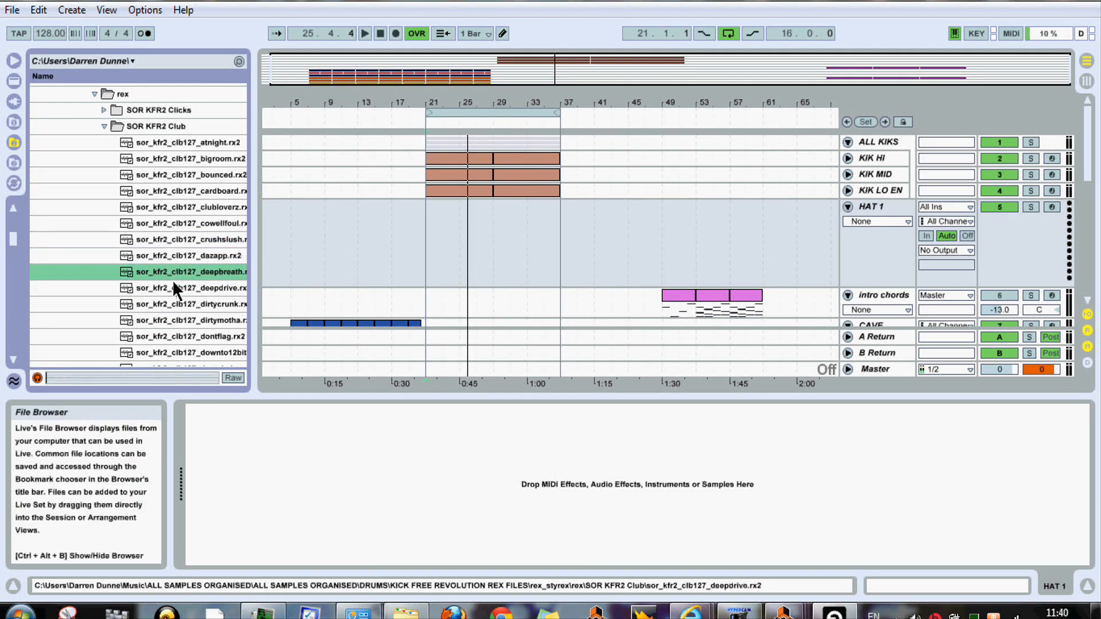
click(172, 286)
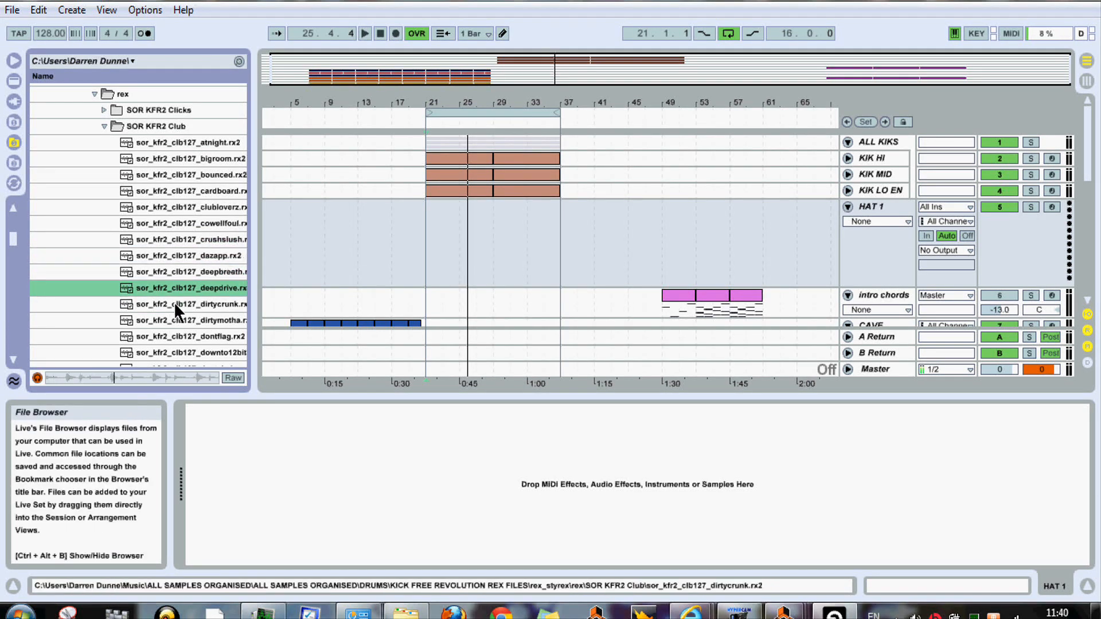
click(173, 301)
click(169, 325)
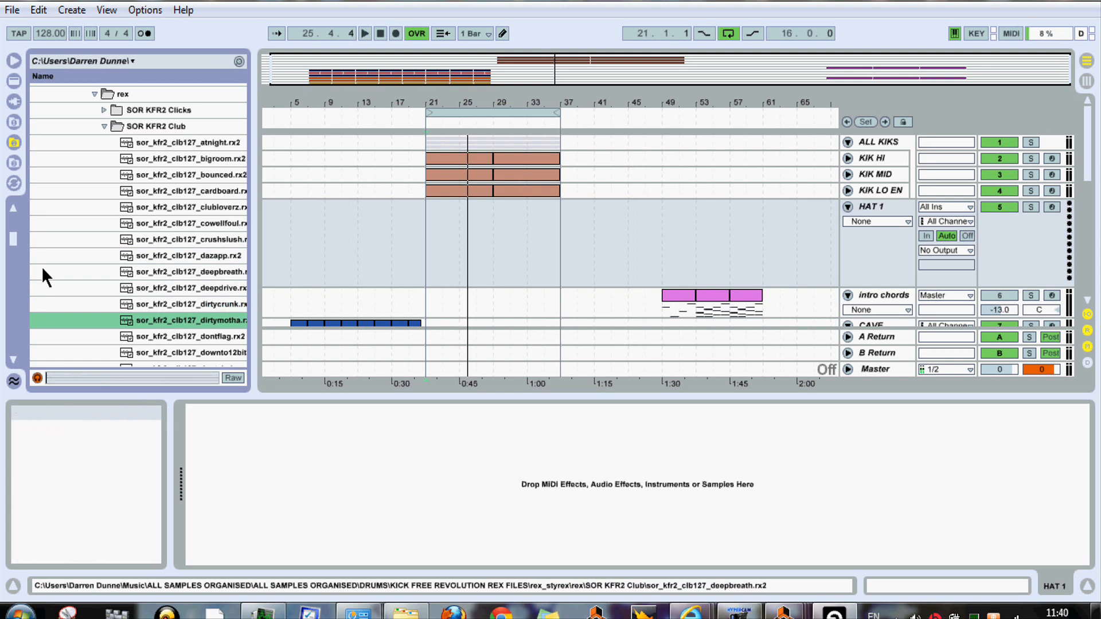
Audition the next Club REX loops, from dontflag through eurozone
scroll(18, 249, down, 5)
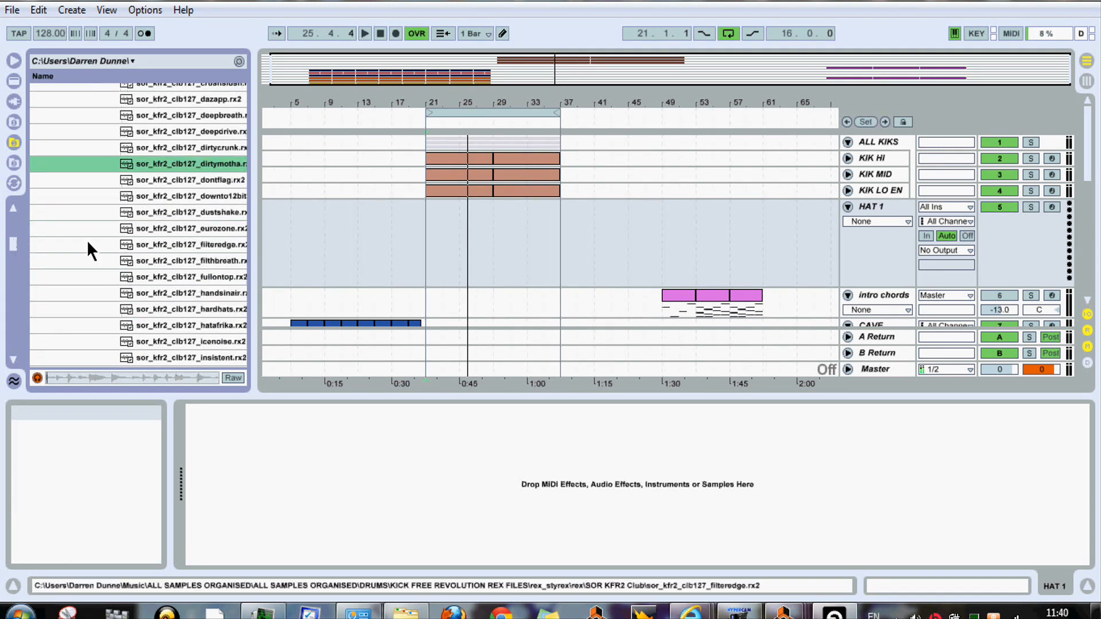
click(138, 183)
click(157, 198)
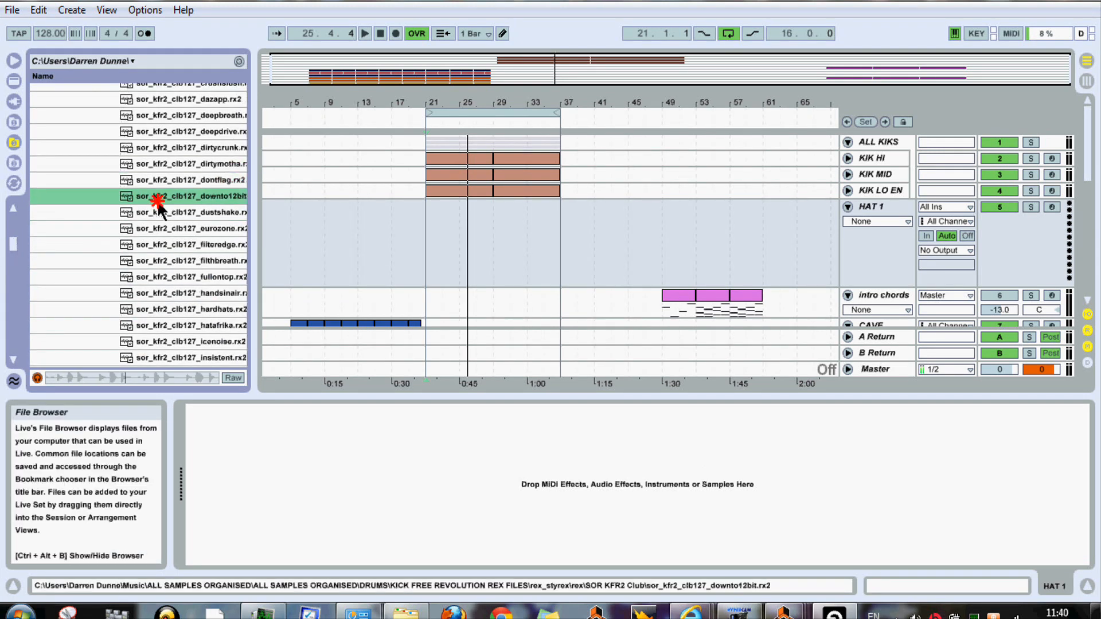
click(156, 212)
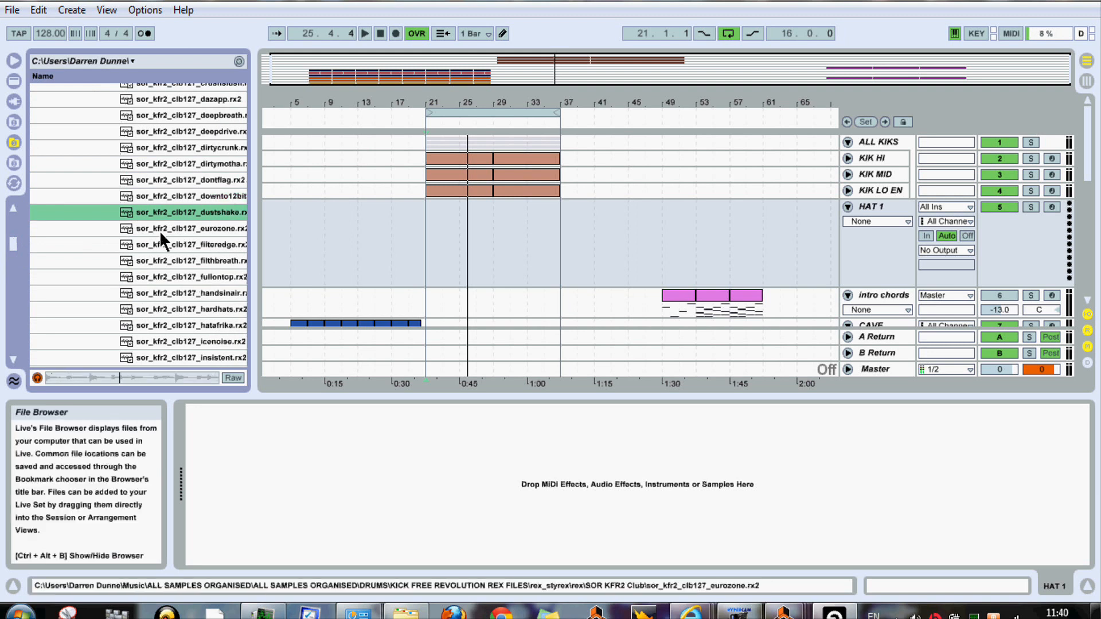
click(160, 230)
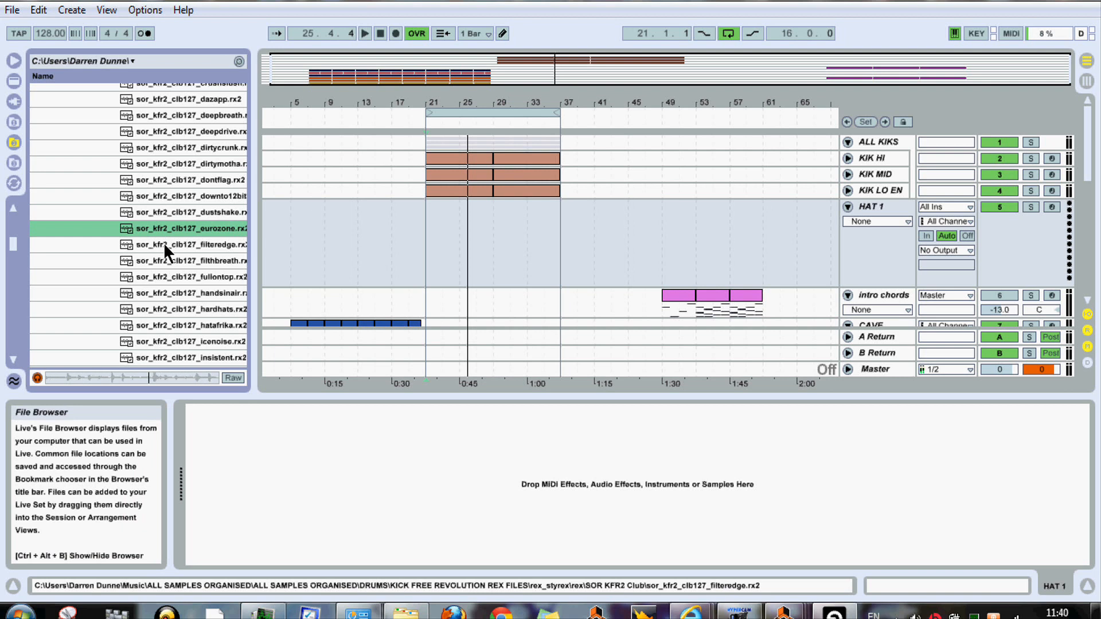
Set the arrangement grid to 2 bars and place the sor_kfr2_clb127_eurozone.rx2 loop on HAT 1 at 21.1.1
drag(153, 235, 433, 259)
key(ctrl+z)
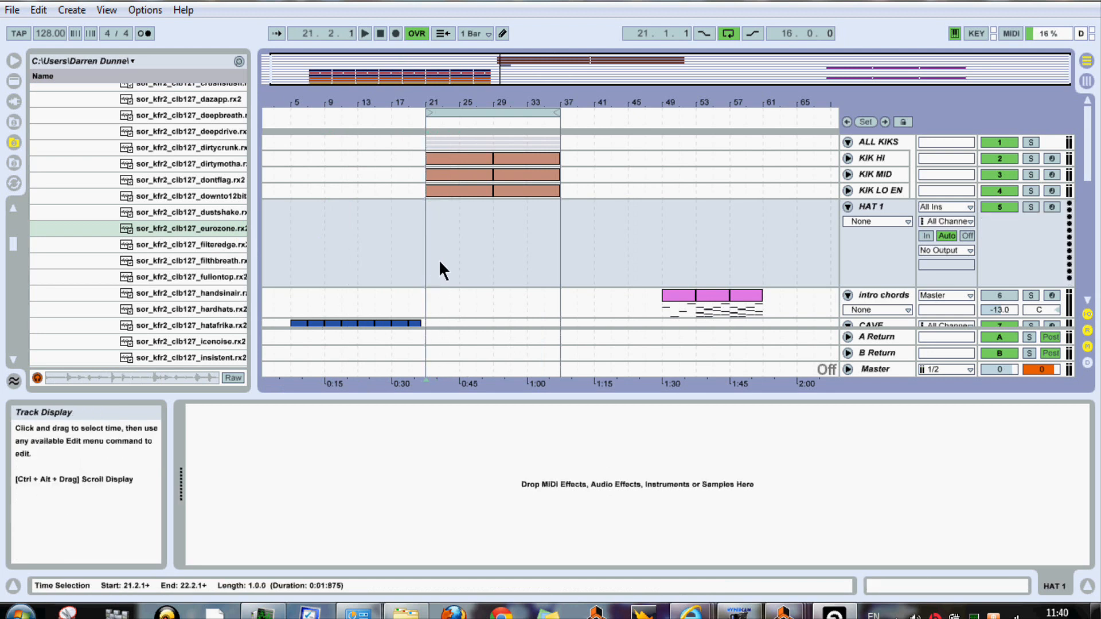
right_click(442, 259)
click(532, 346)
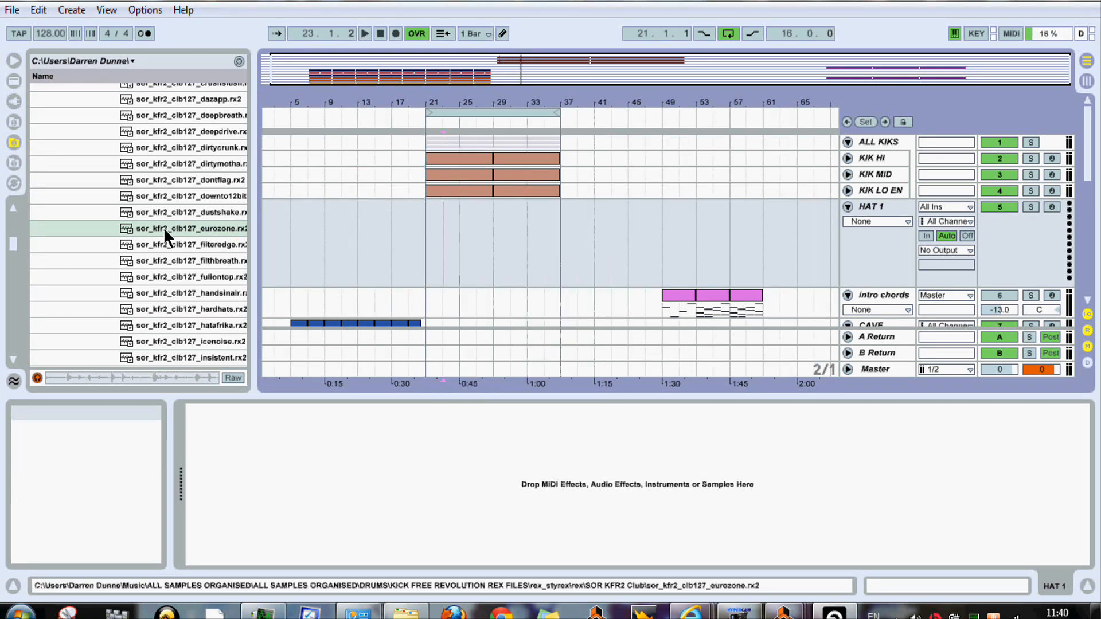
drag(163, 229, 430, 268)
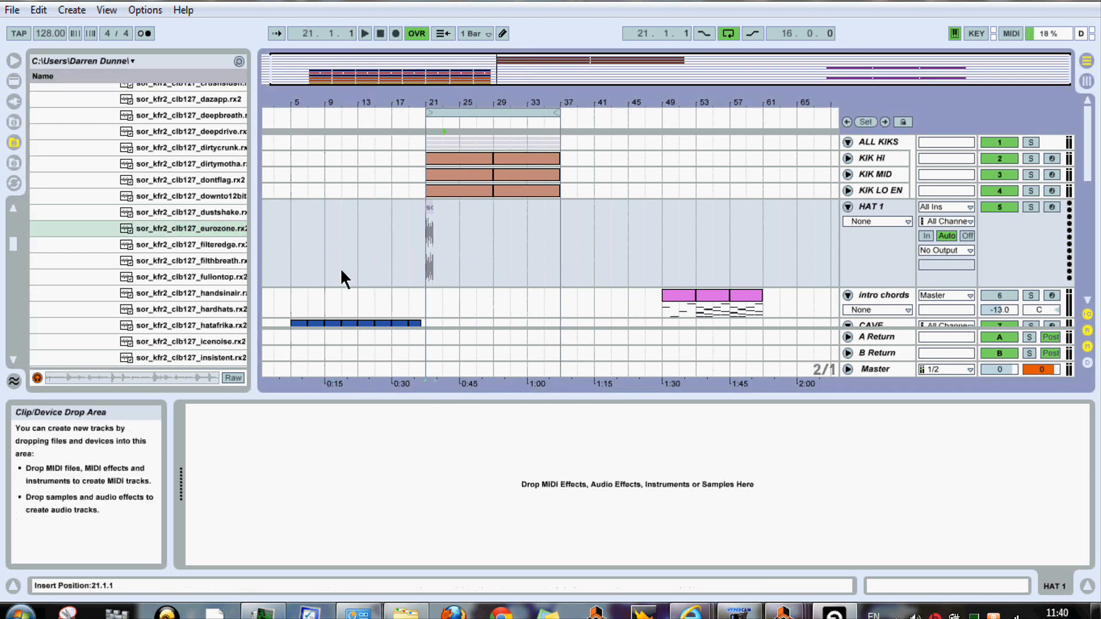
drag(344, 280, 445, 223)
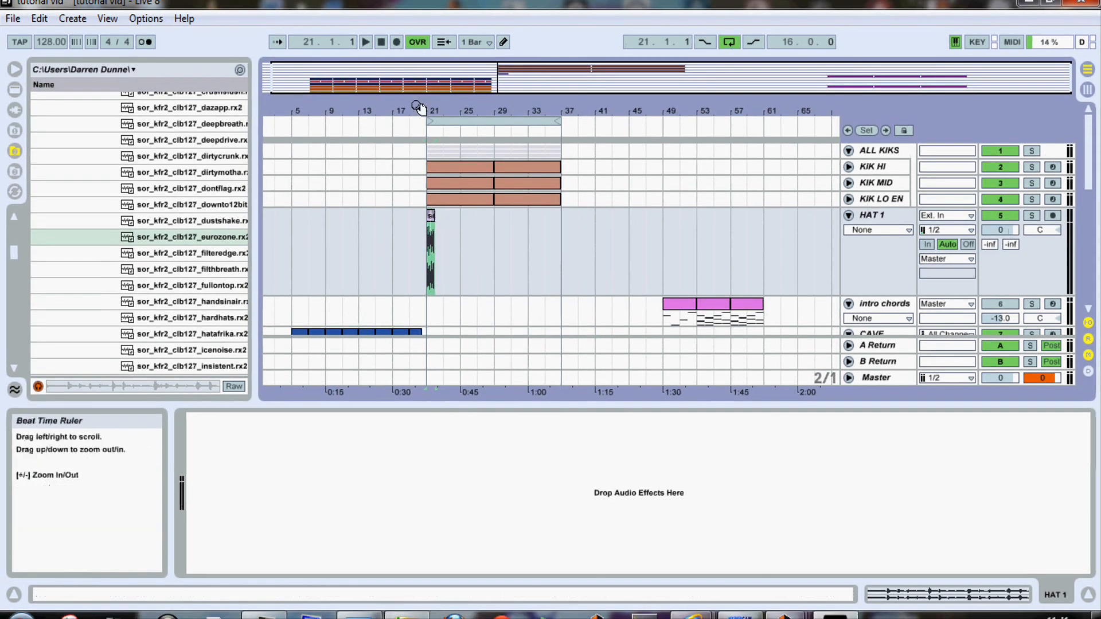
Slice the eurozone clip on HAT 1 to a new MIDI track, one slice per REX slice, using the Built-in preset
drag(420, 109, 496, 215)
double_click(625, 218)
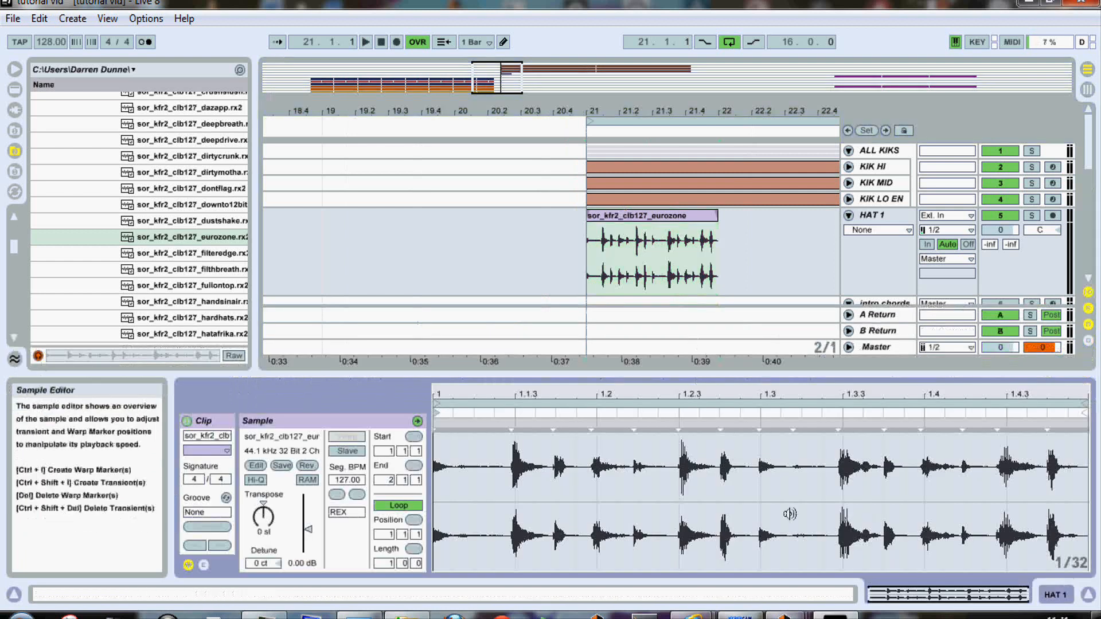
right_click(755, 511)
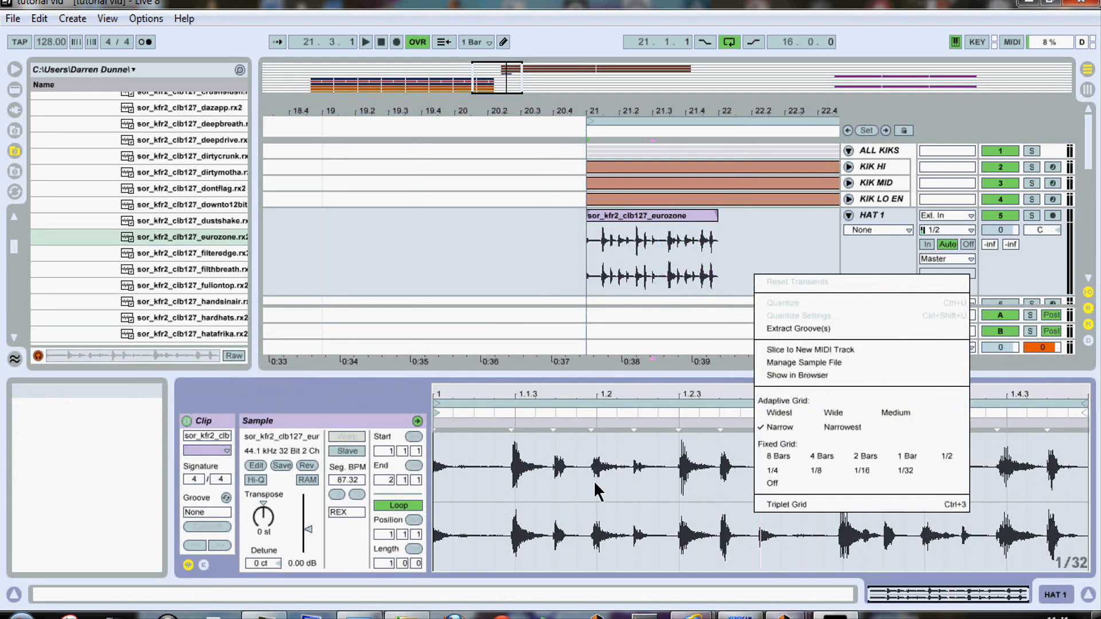
click(810, 350)
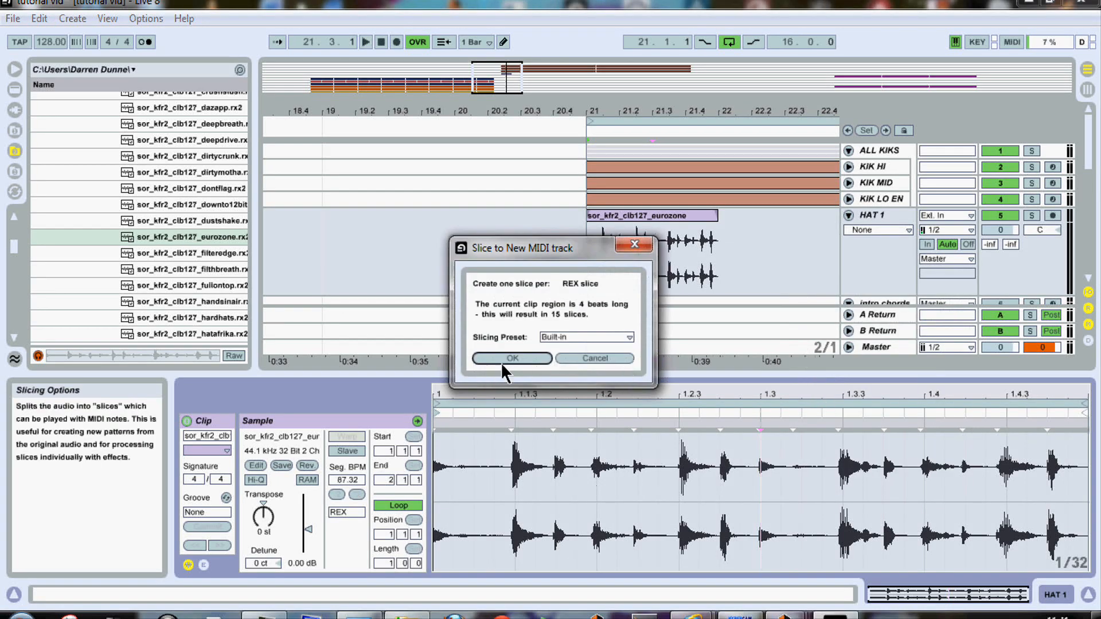
click(504, 358)
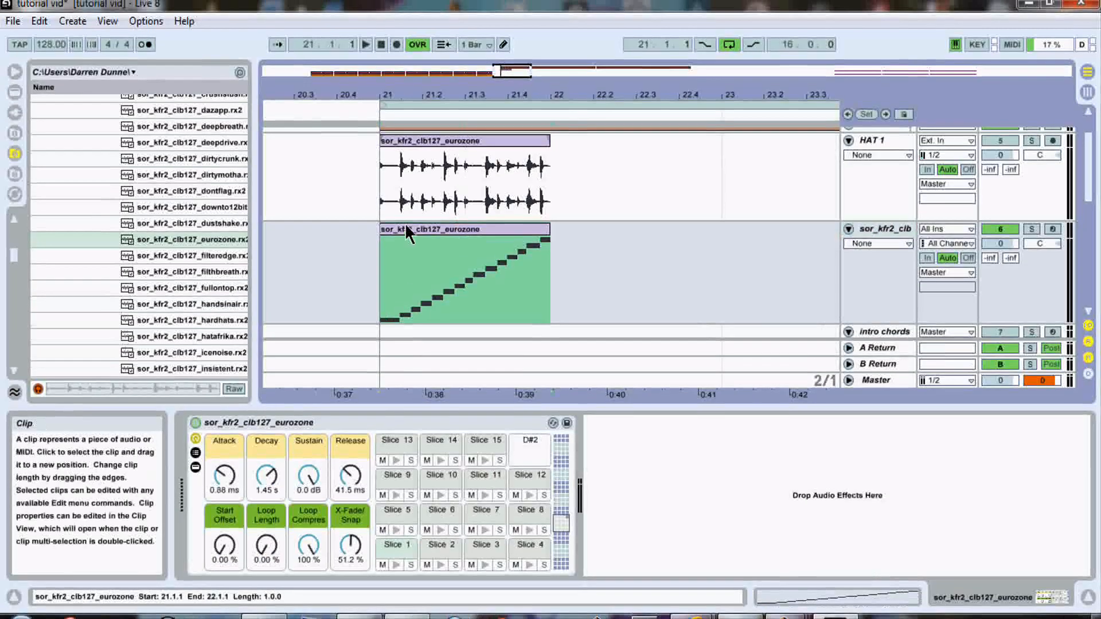
Duplicate the sliced eurozone MIDI clip three times in a row to reach bar 25, and play the result back
drag(405, 226, 573, 231)
key(ctrl+d)
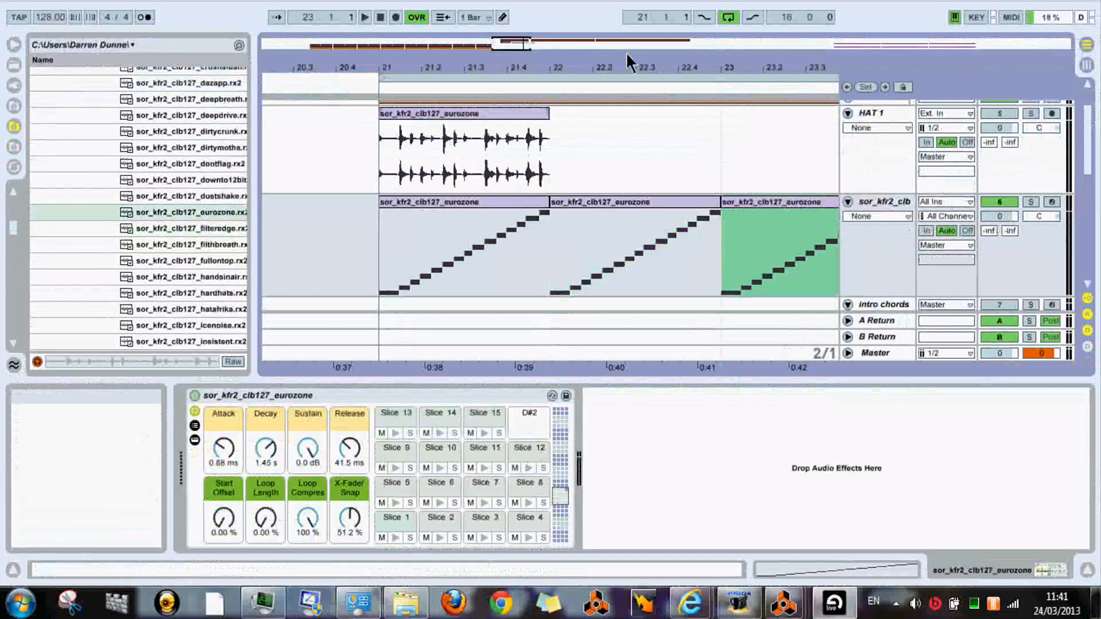
drag(627, 92, 602, 40)
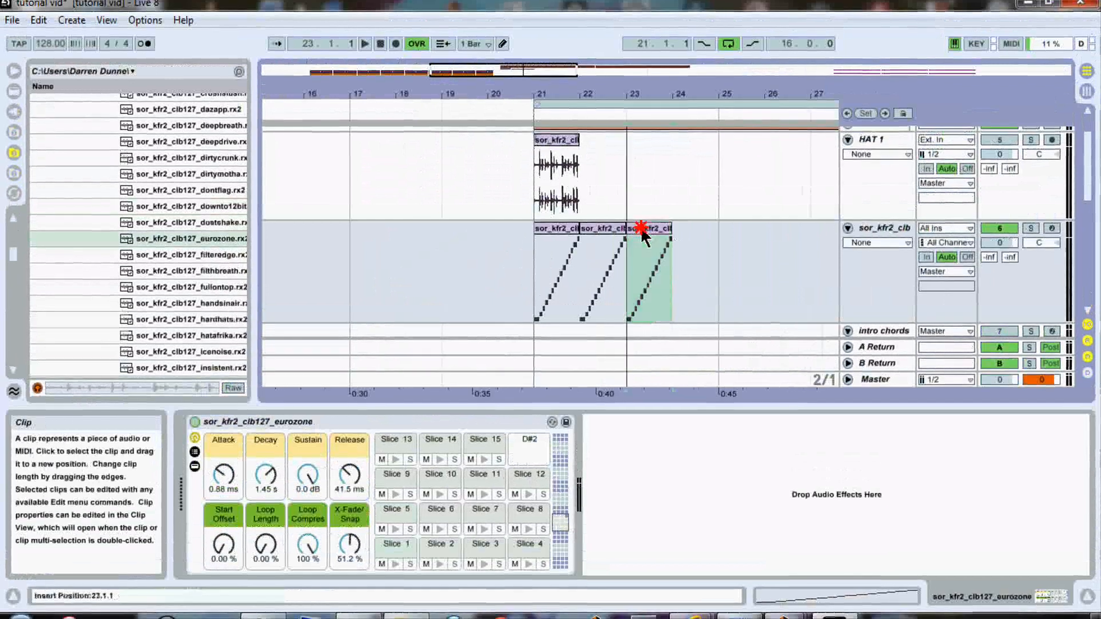
key(ctrl+d)
key(space)
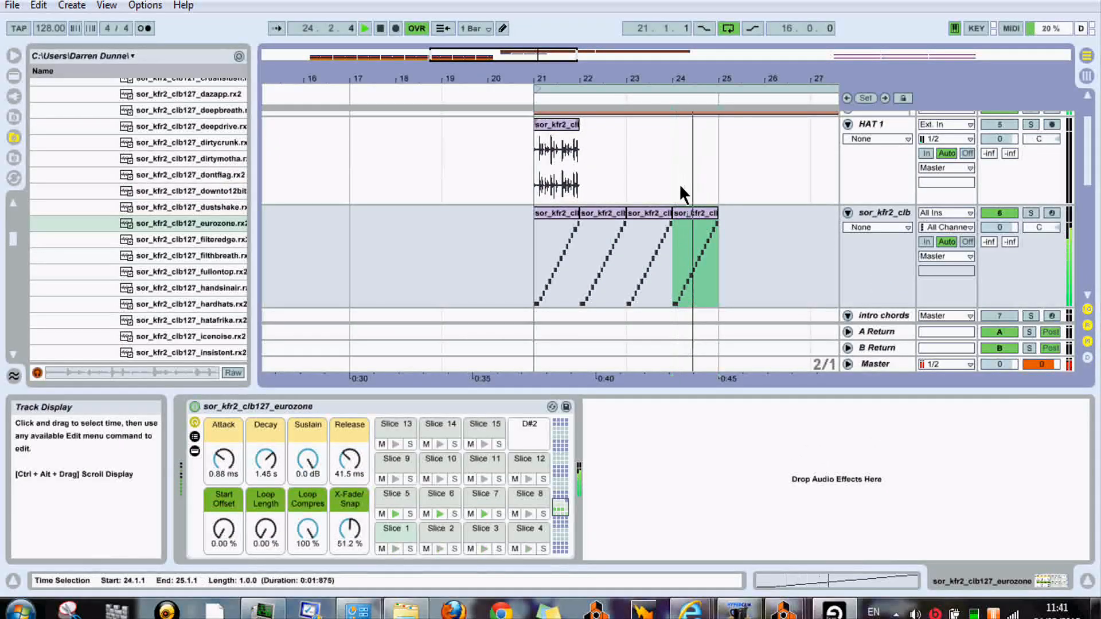
key(space)
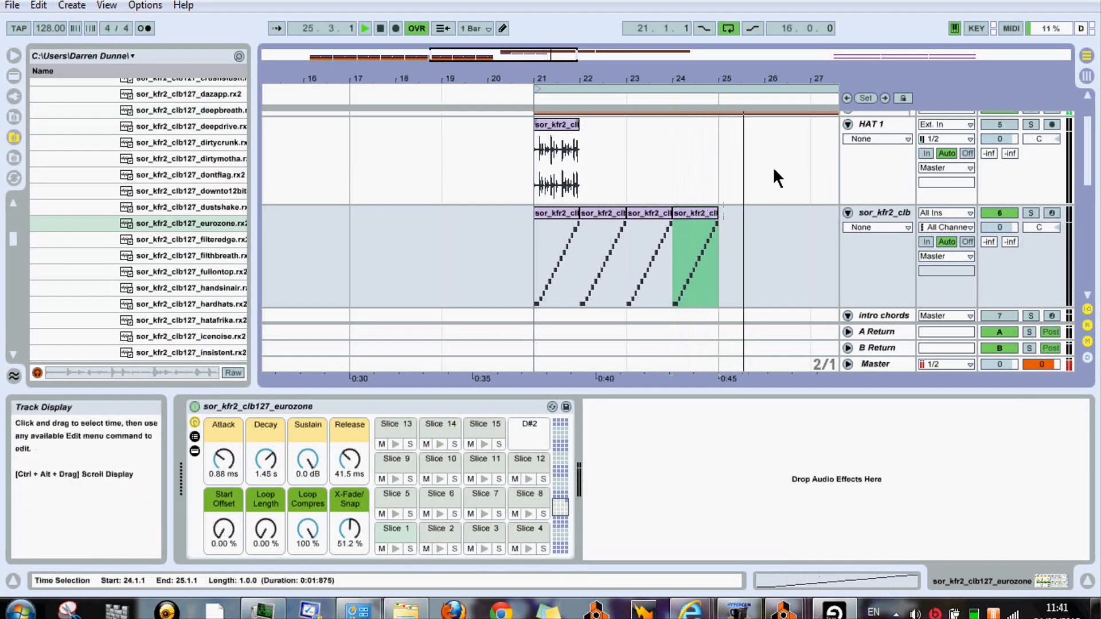
Shorten the arrangement loop to 4 bars, running from bar 21 to bar 25
click(722, 80)
drag(723, 79, 596, 25)
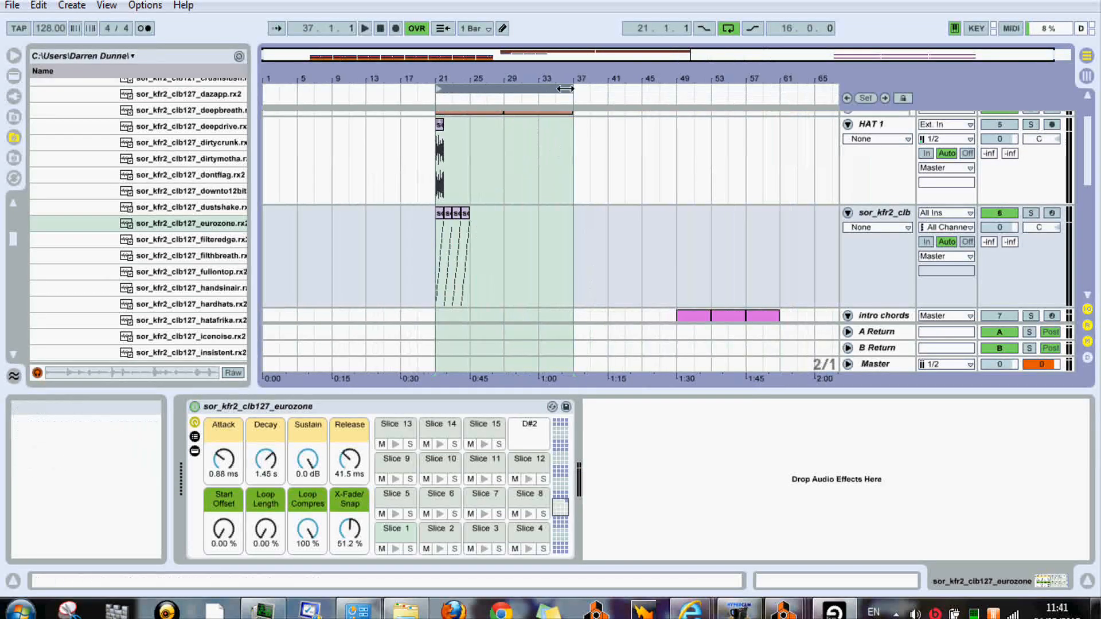
drag(571, 89, 471, 113)
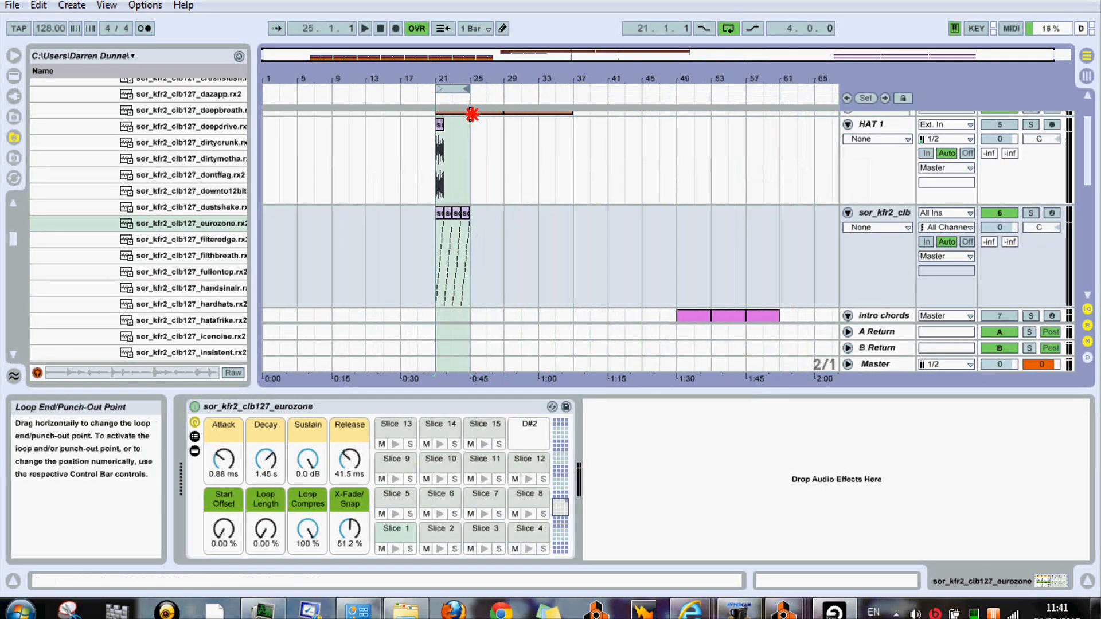
Shorten the arrangement loop to 2 bars, running from bar 21 to bar 23, and play it back
click(436, 243)
key(space)
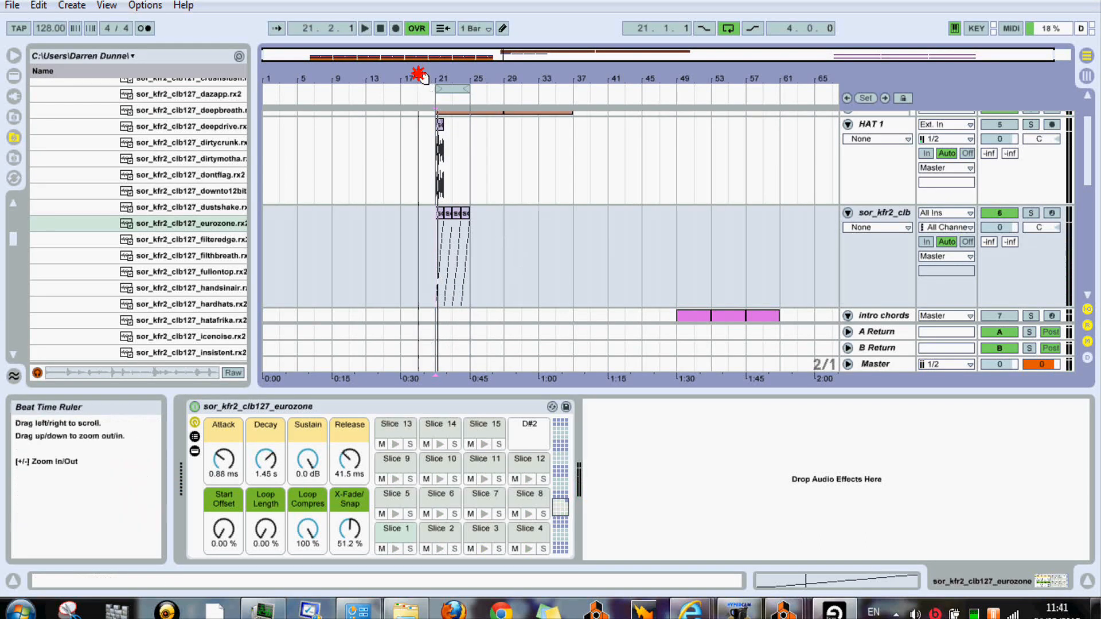
drag(420, 77, 664, 48)
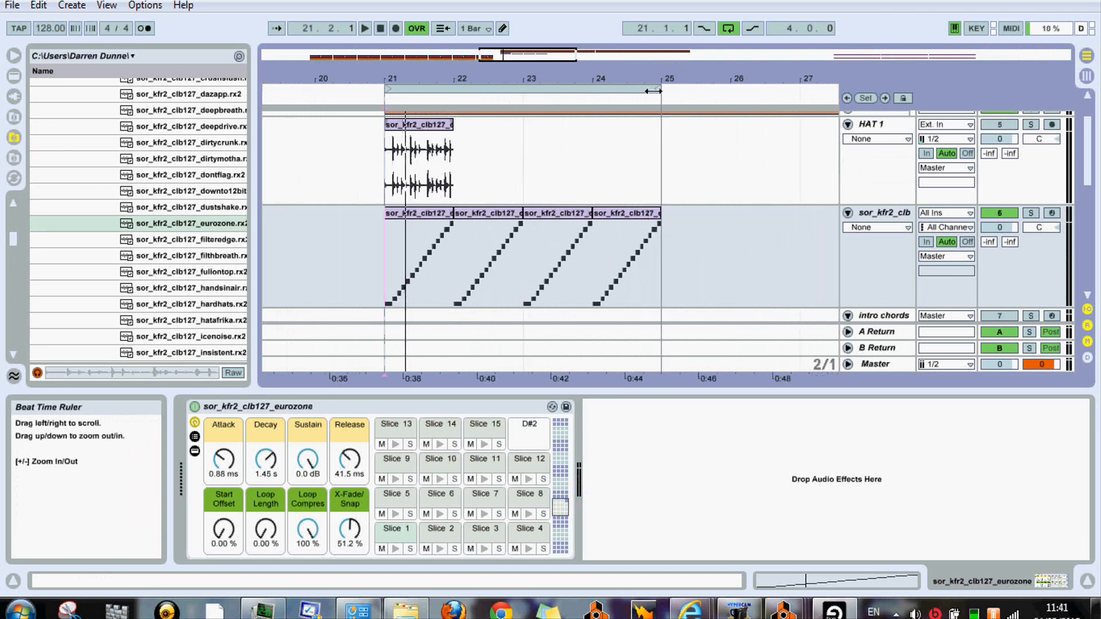
drag(653, 91, 523, 109)
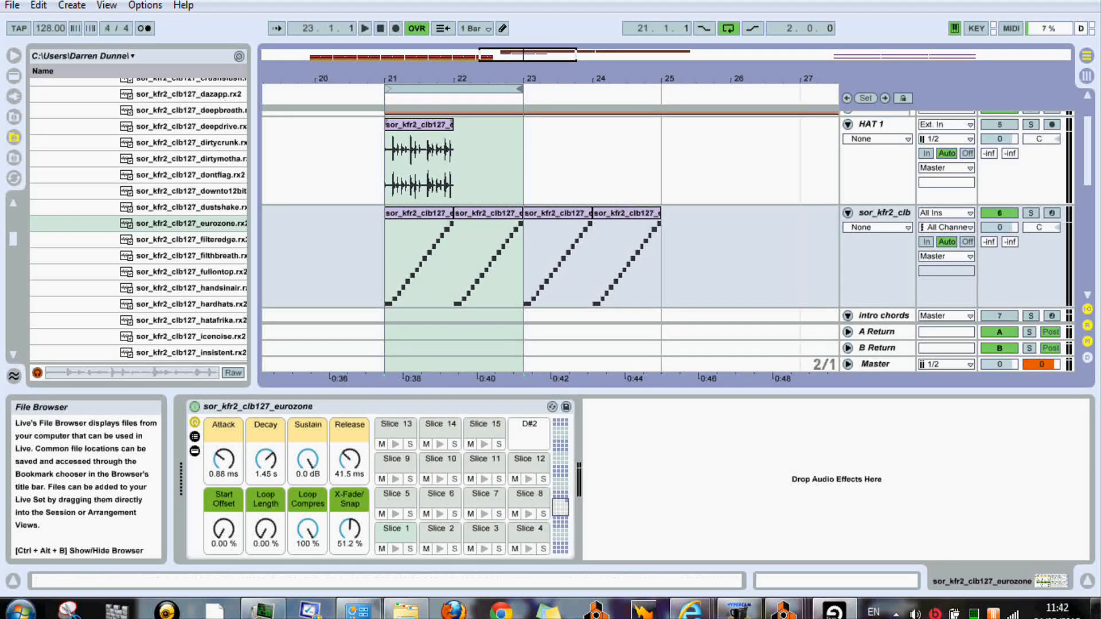
key(space)
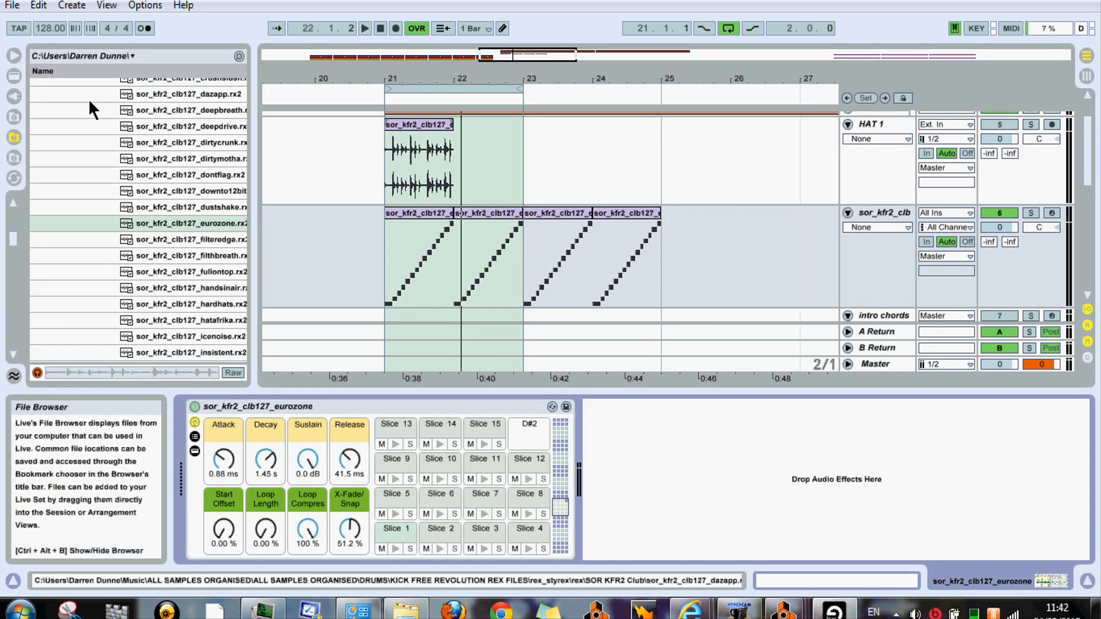
Load EQ Three on the sliced eurozone track, remove it, and load EQ Eight in its place
click(14, 75)
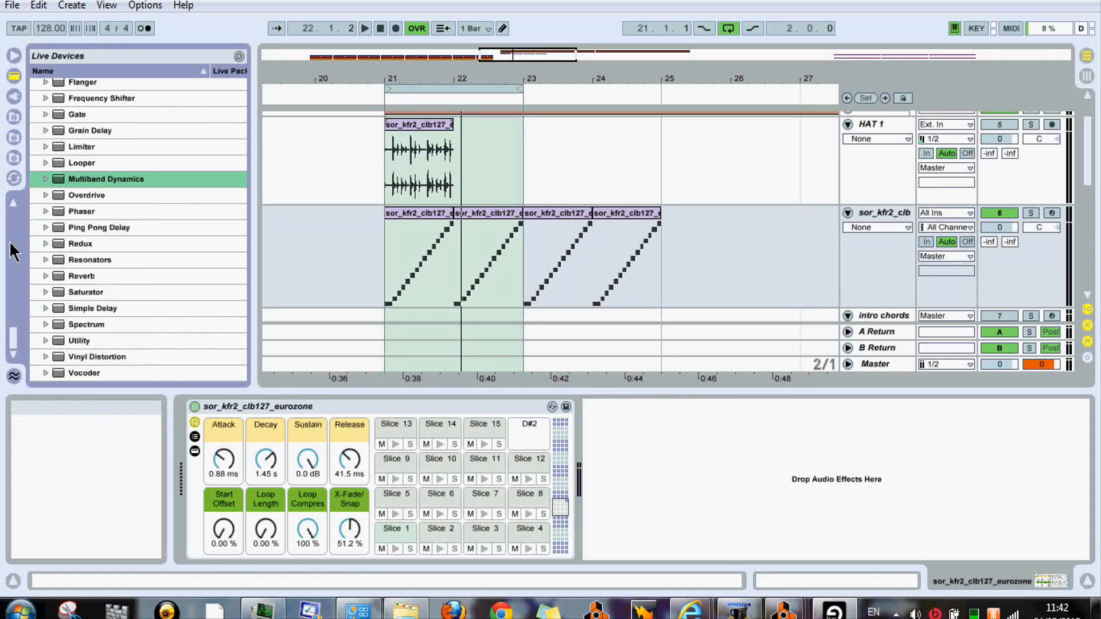
drag(13, 339, 16, 225)
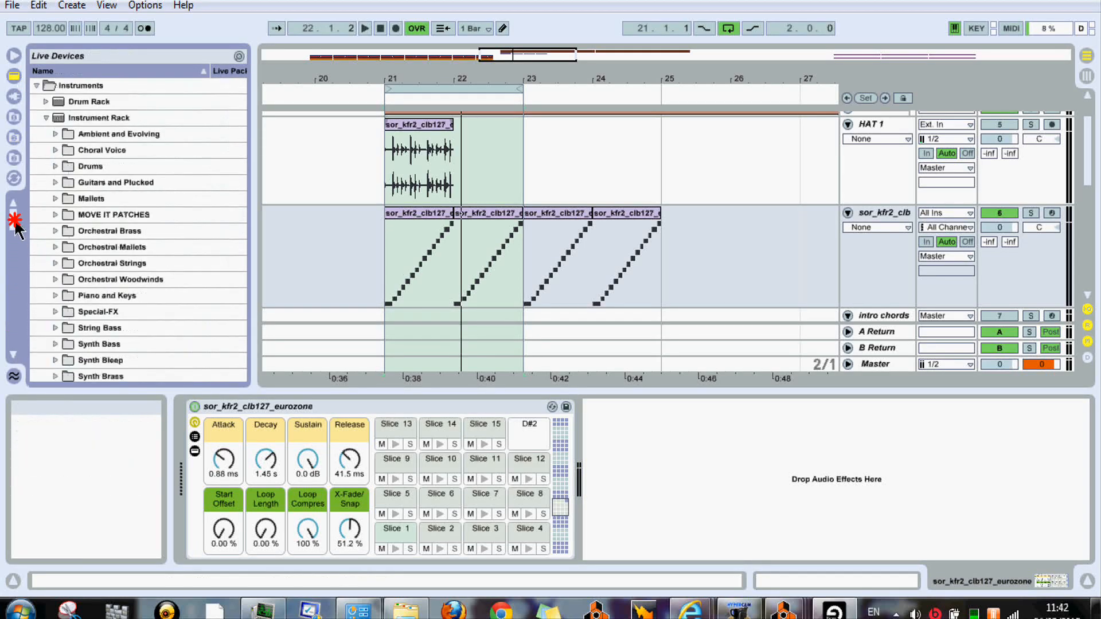
click(47, 118)
drag(18, 261, 17, 284)
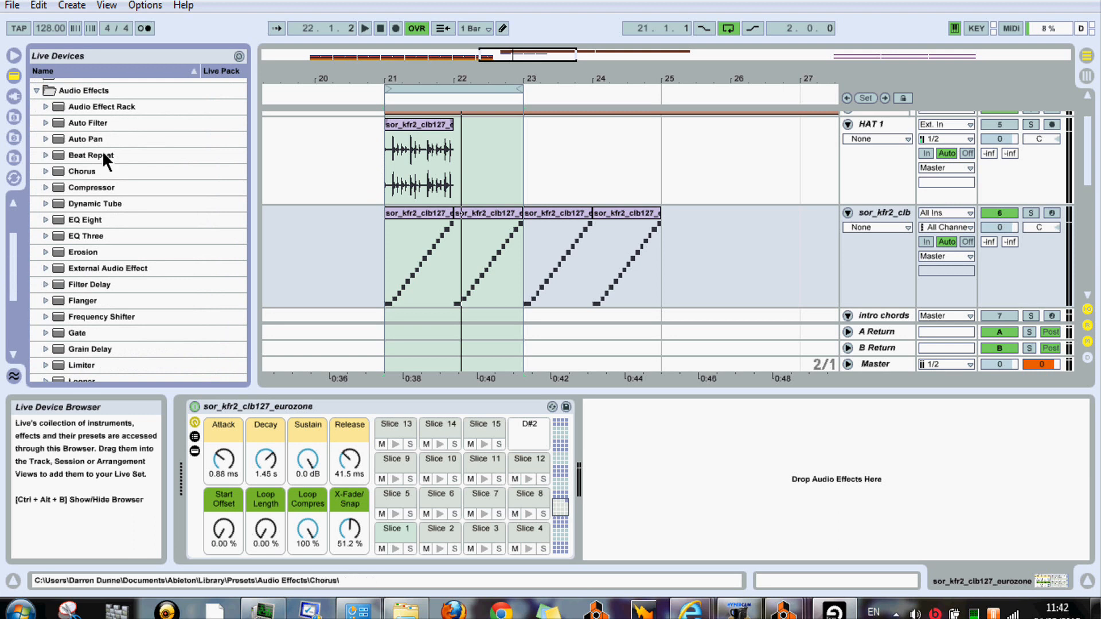
drag(72, 239, 628, 442)
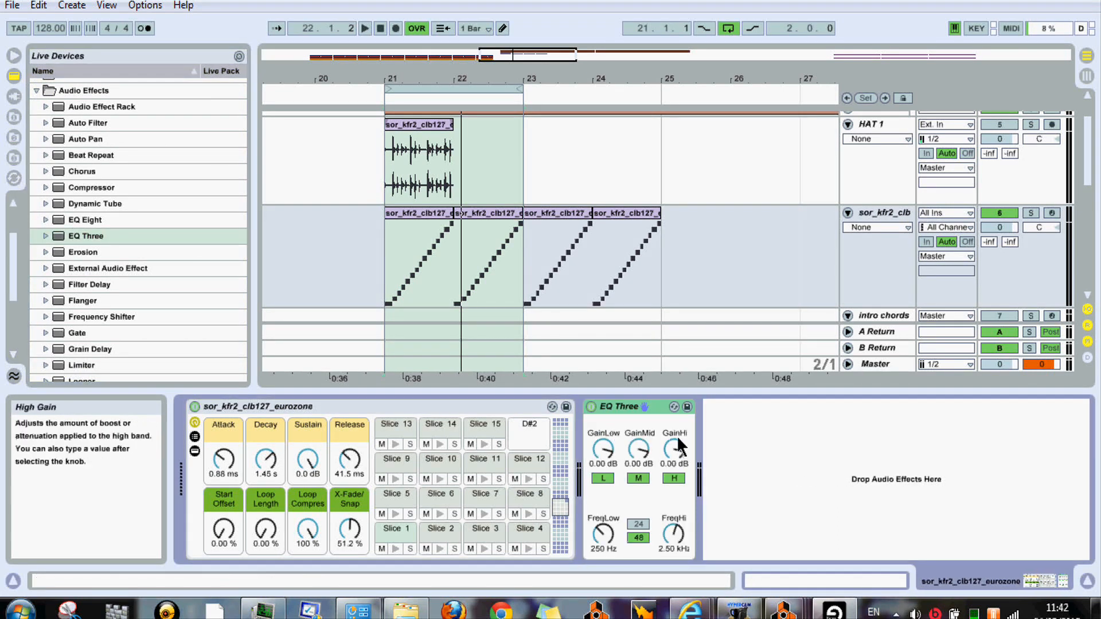
key(Delete)
drag(61, 219, 662, 468)
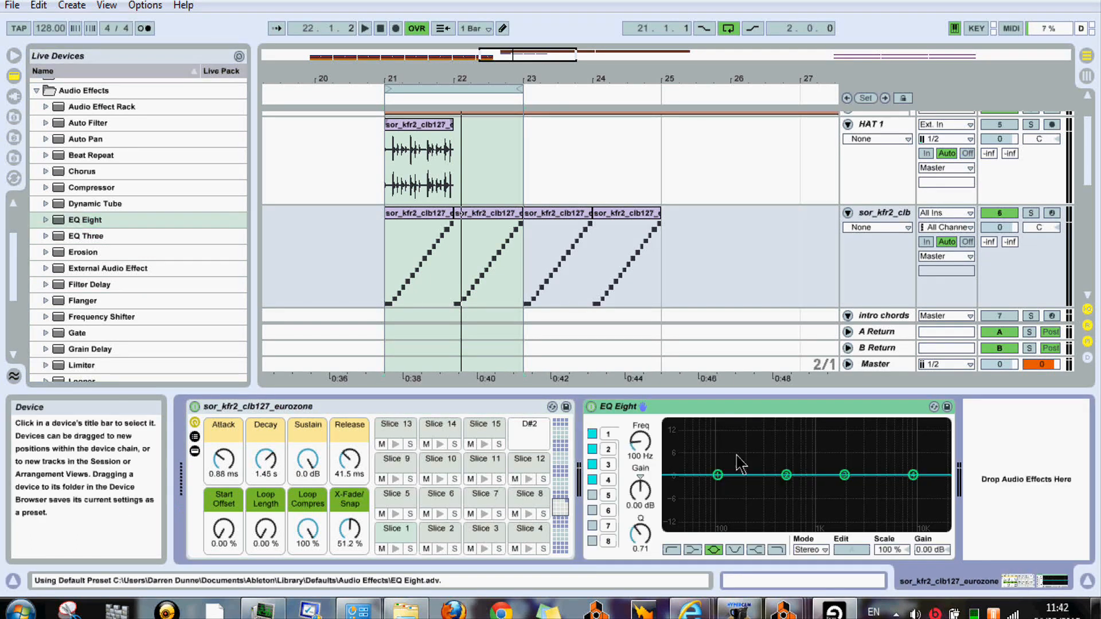
During playback, make EQ Eight's band 1 a low cut at 1.19 kHz with a Q of 0.62
key(space)
click(672, 549)
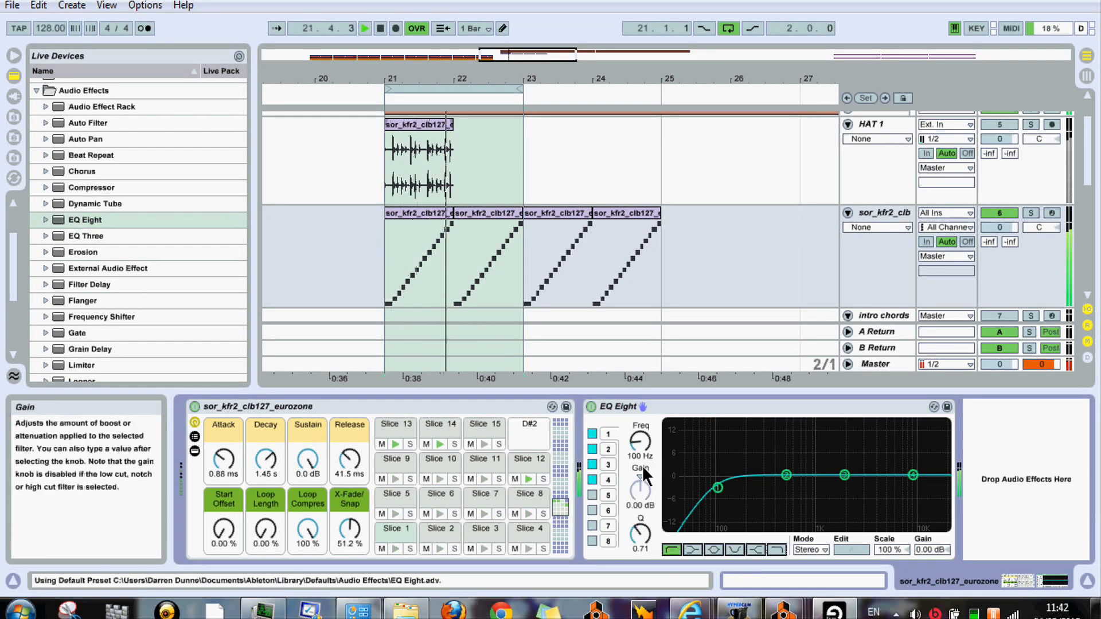
drag(640, 442, 641, 388)
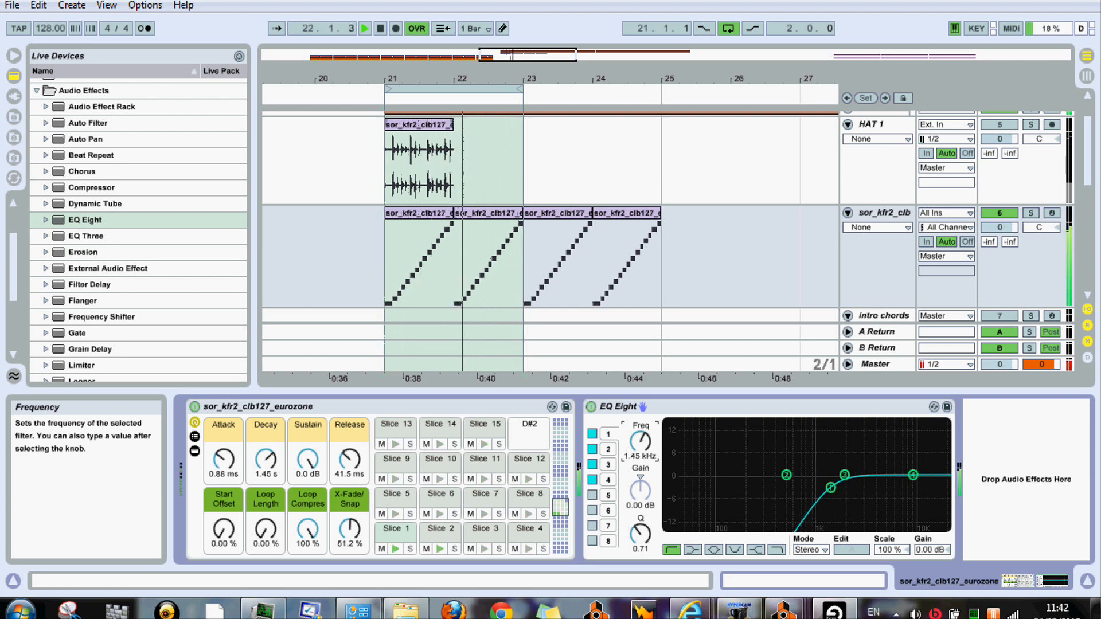
drag(633, 444, 632, 445)
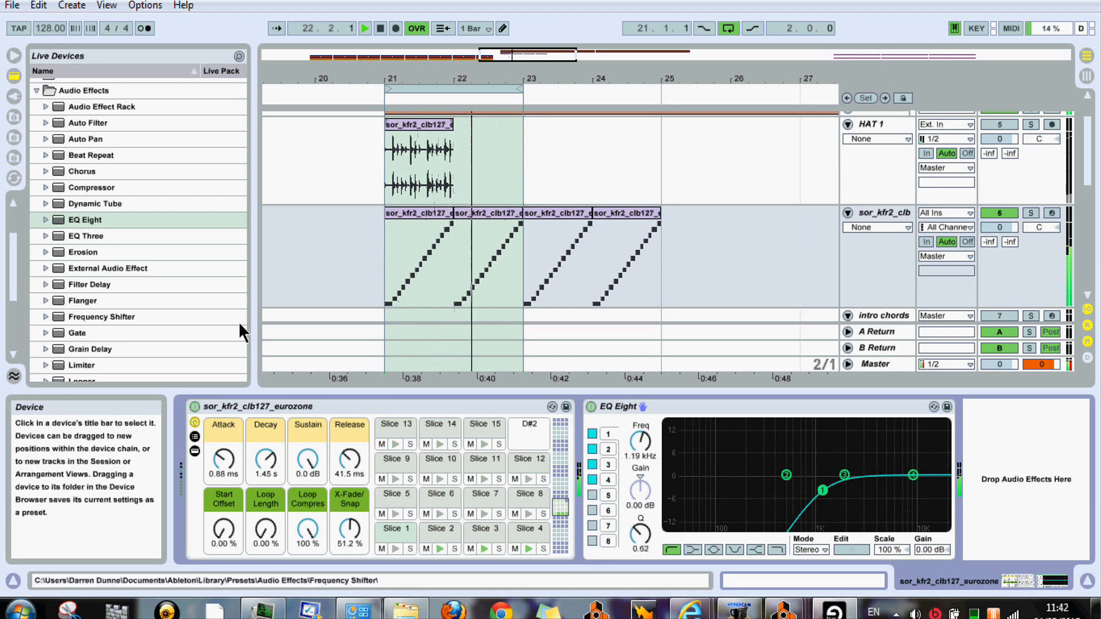
Add a Compressor after EQ Eight and enable its sidechain with ALL KIKS as the audio source
drag(99, 184, 1000, 459)
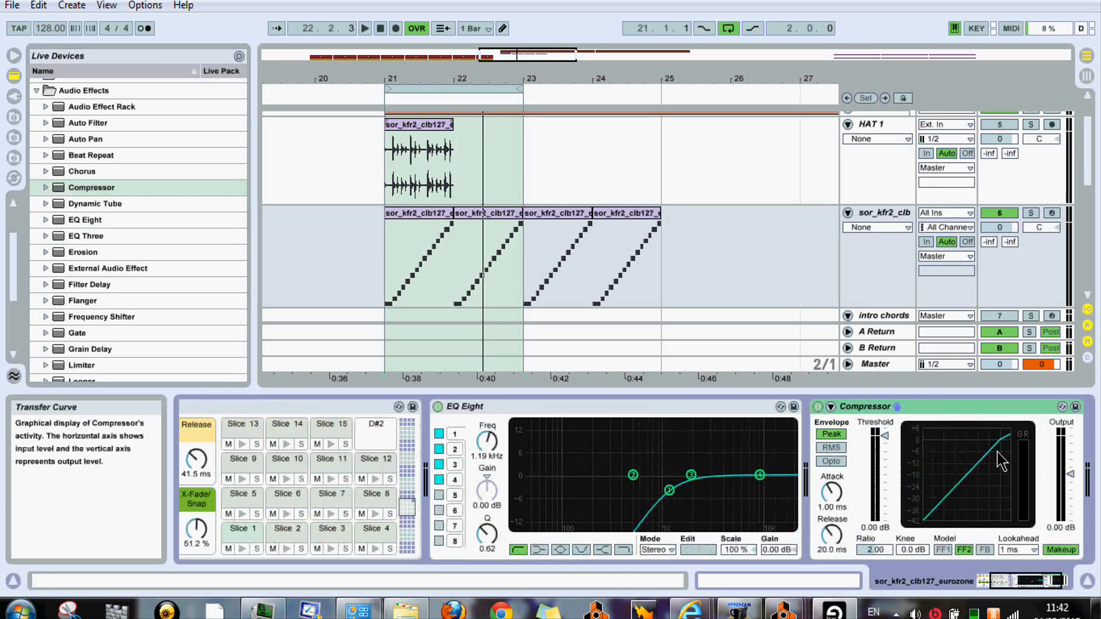
click(830, 406)
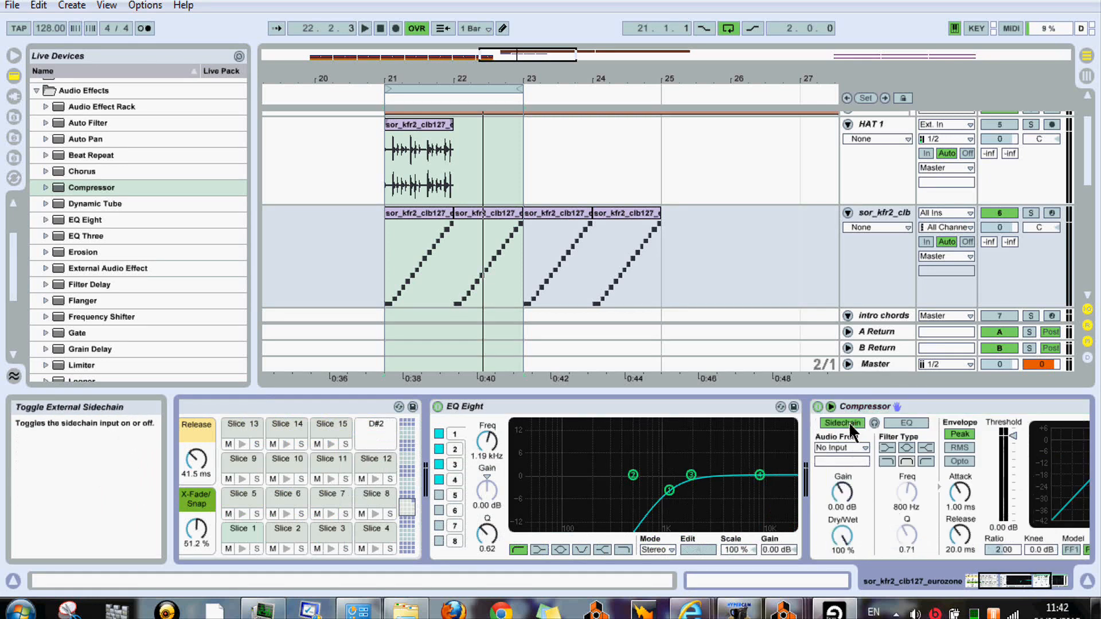
click(854, 447)
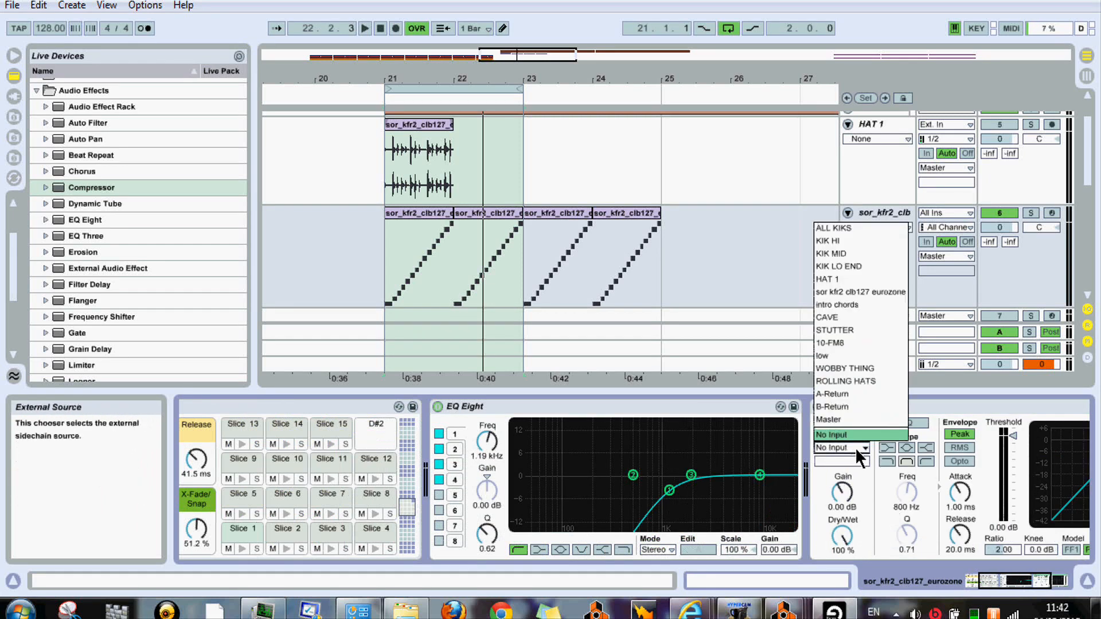
click(835, 228)
drag(1023, 580, 1047, 579)
Set the compressor's attack to 0.01 ms, ratio to 5.33 and threshold to -20.8 dB during playback
click(750, 493)
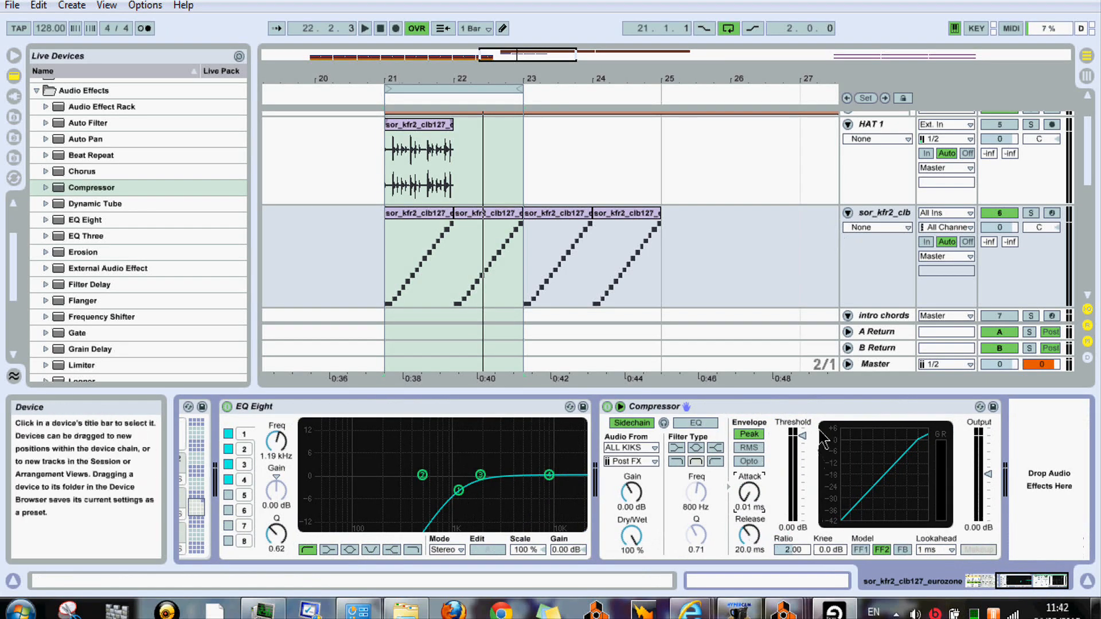
key(space)
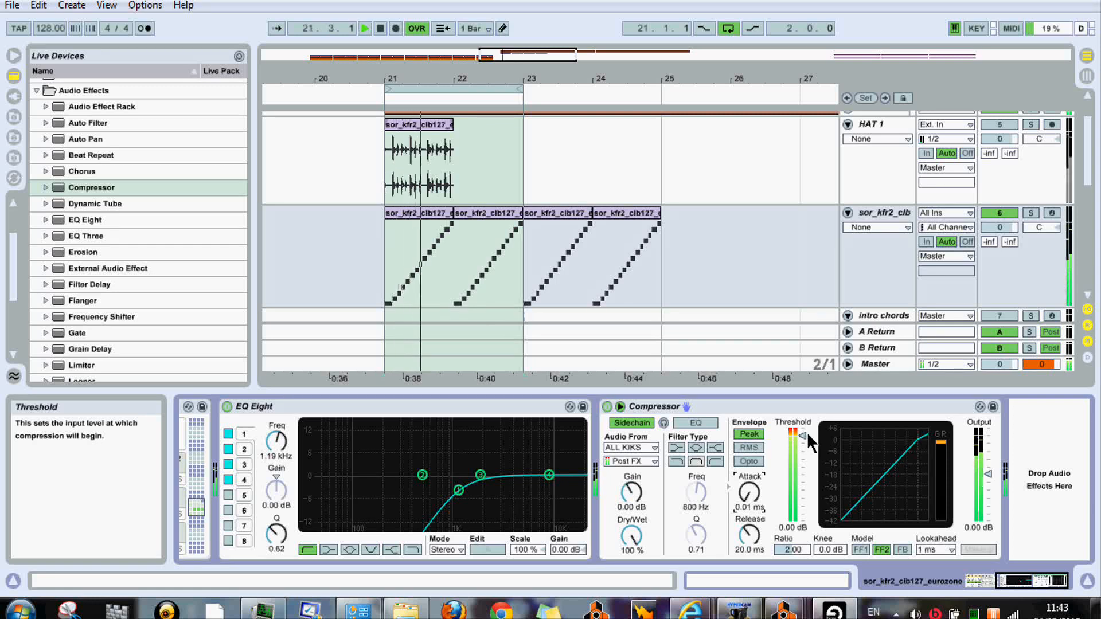
drag(793, 549, 802, 519)
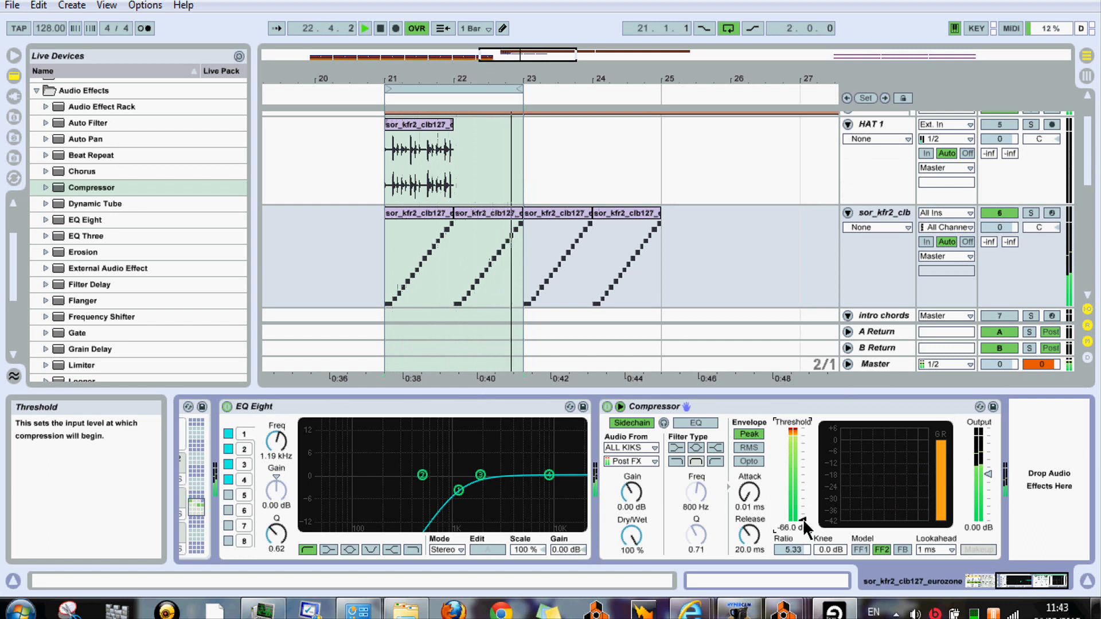
drag(802, 519, 802, 462)
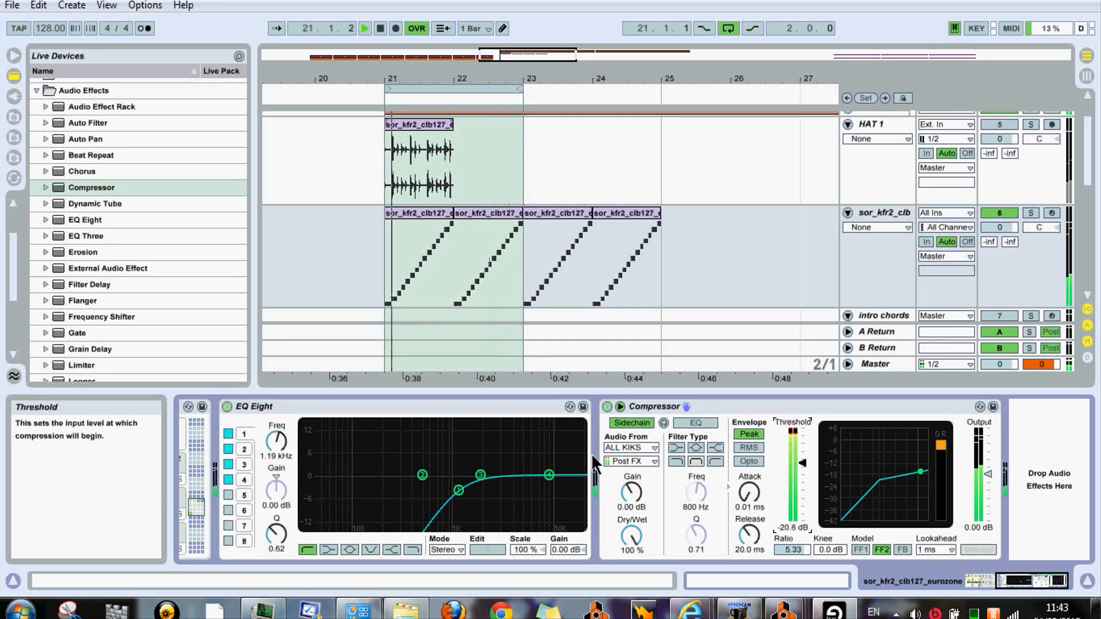
Boost EQ Eight's band 4 by 2.70 dB at 10.5 kHz, set the compressor's sidechain gain to -13.8 dB, and audition the loop
drag(550, 475, 551, 465)
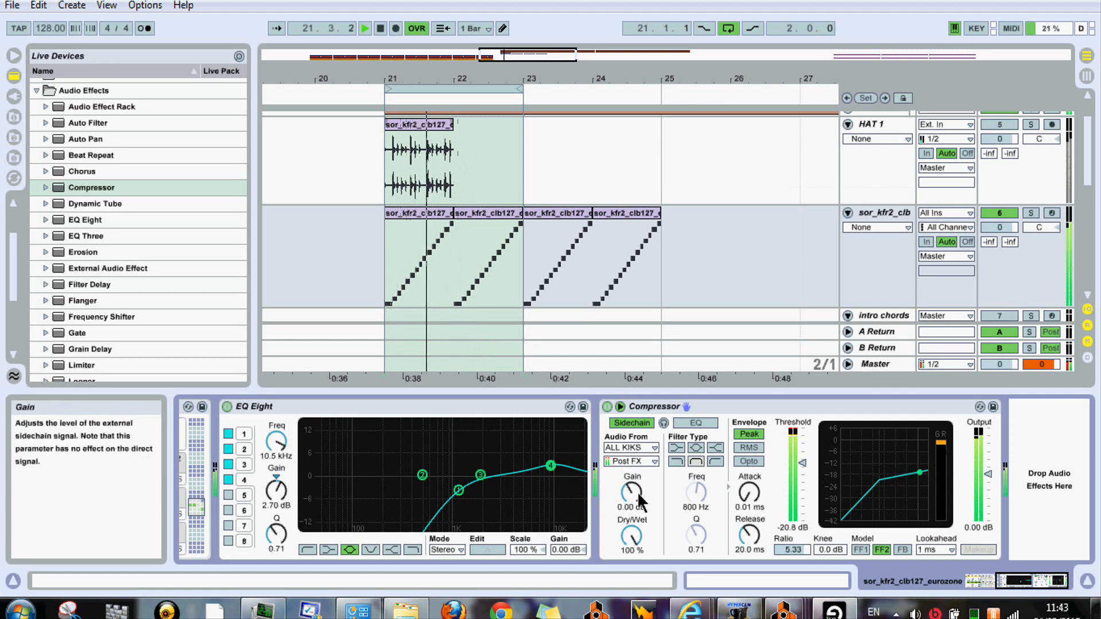
drag(632, 492, 631, 511)
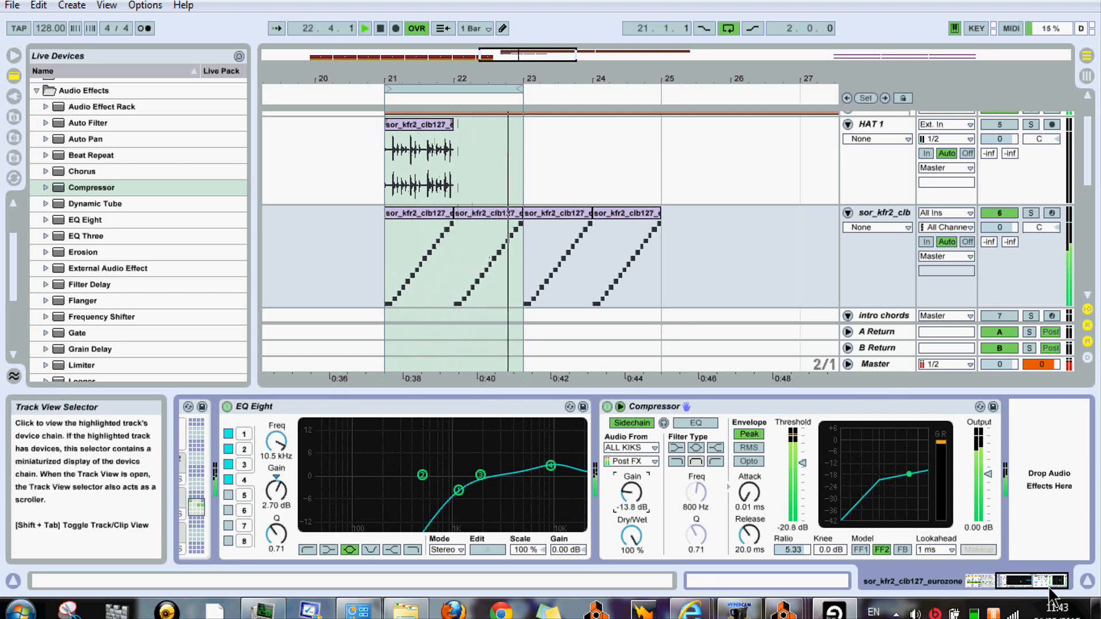
key(space)
drag(1040, 582, 979, 584)
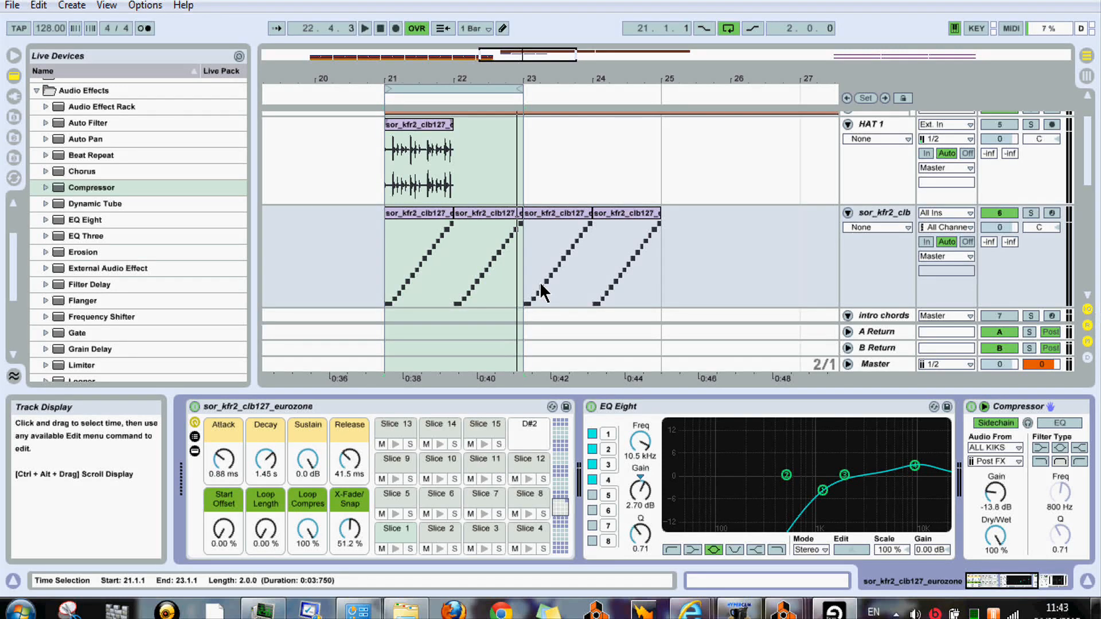
key(space)
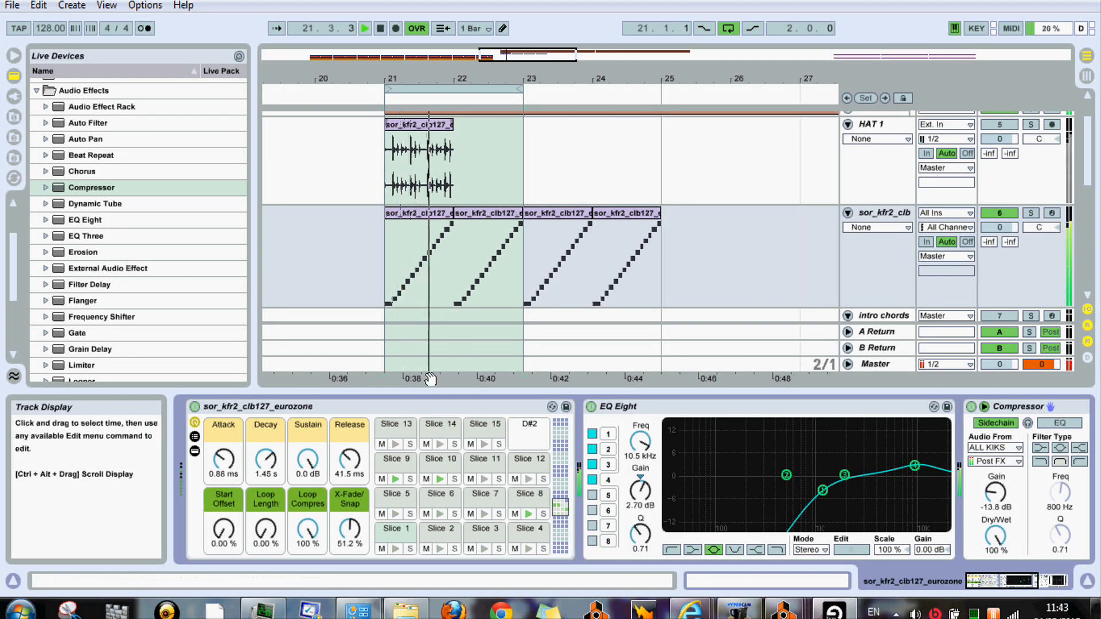
key(space)
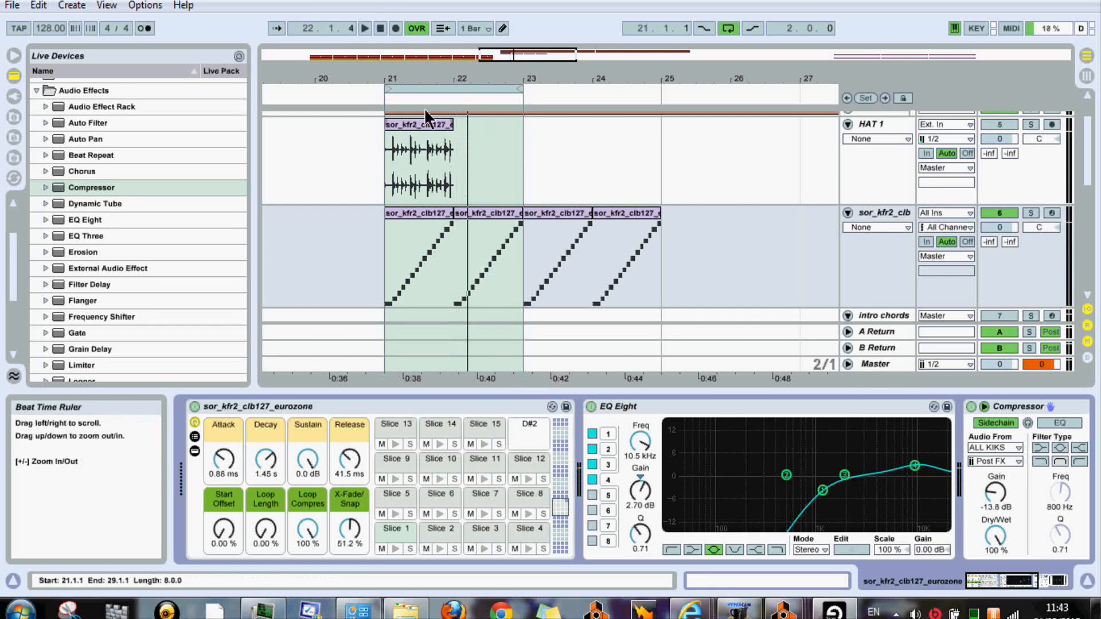
Rename the sliced eurozone MIDI track as HAT and reduce its track height
click(877, 215)
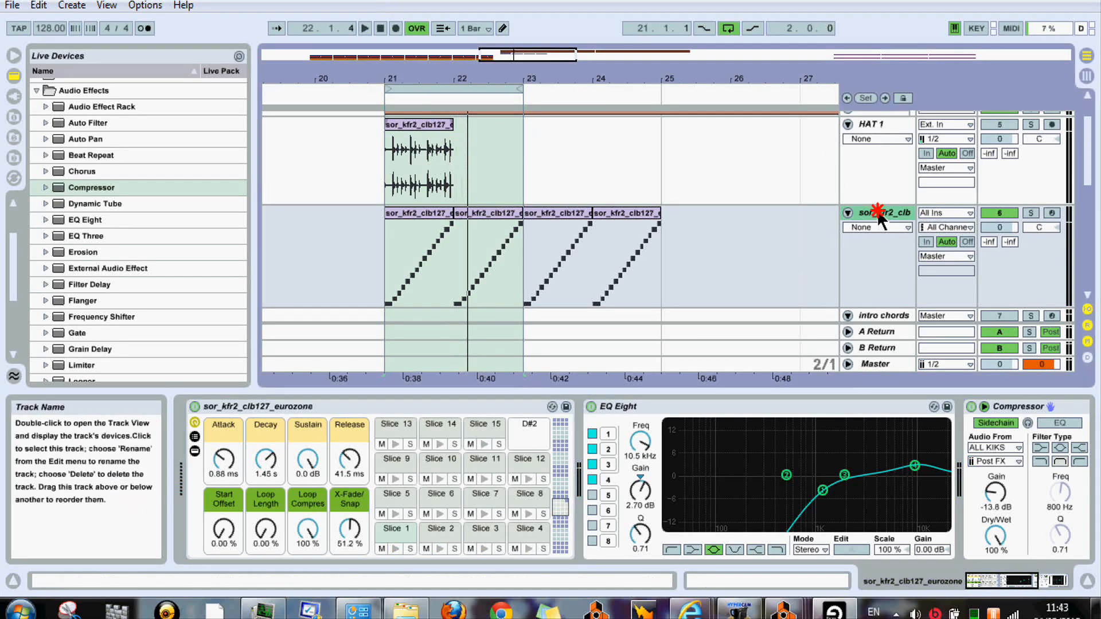
key(ctrl+r)
text(HAT)
key(Return)
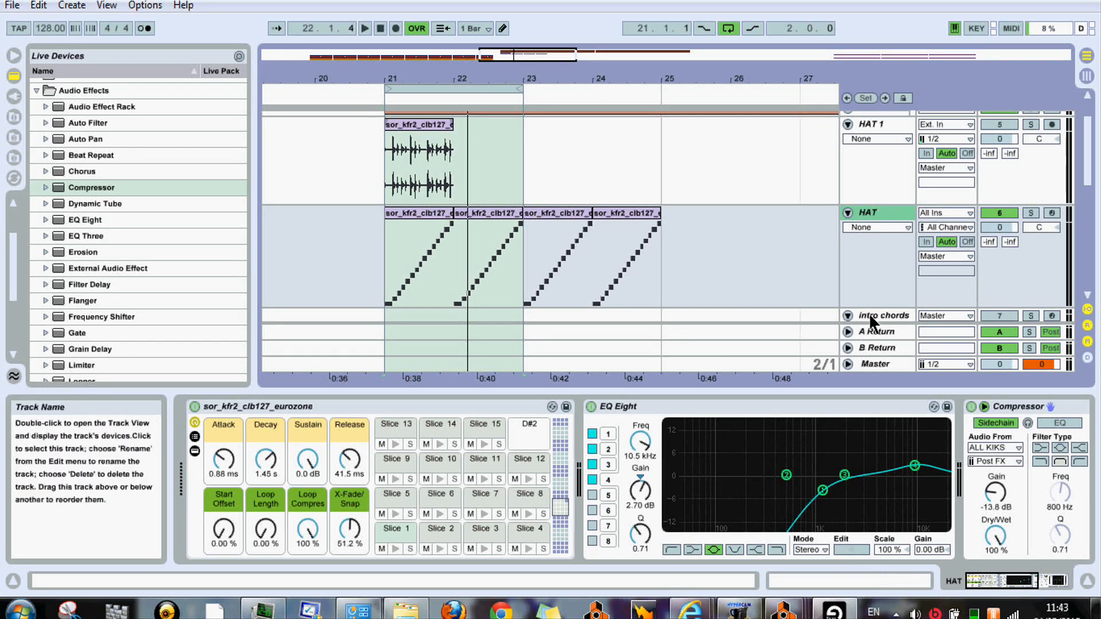
drag(871, 307, 869, 263)
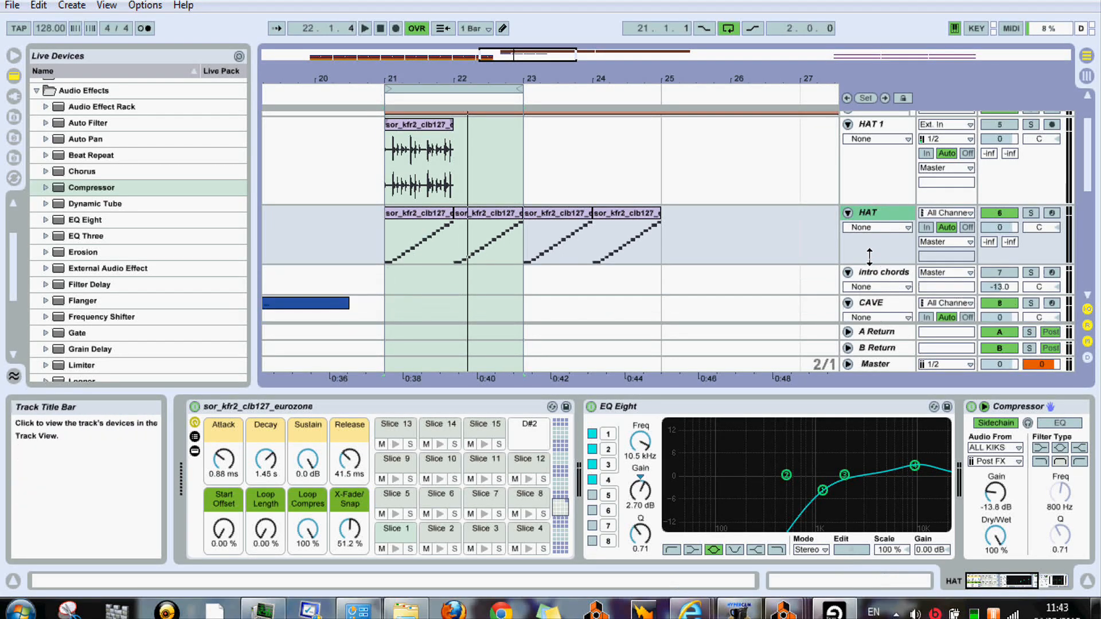
Delete the HAT 1 audio track that holds the original eurozone loop
drag(1092, 154, 1091, 138)
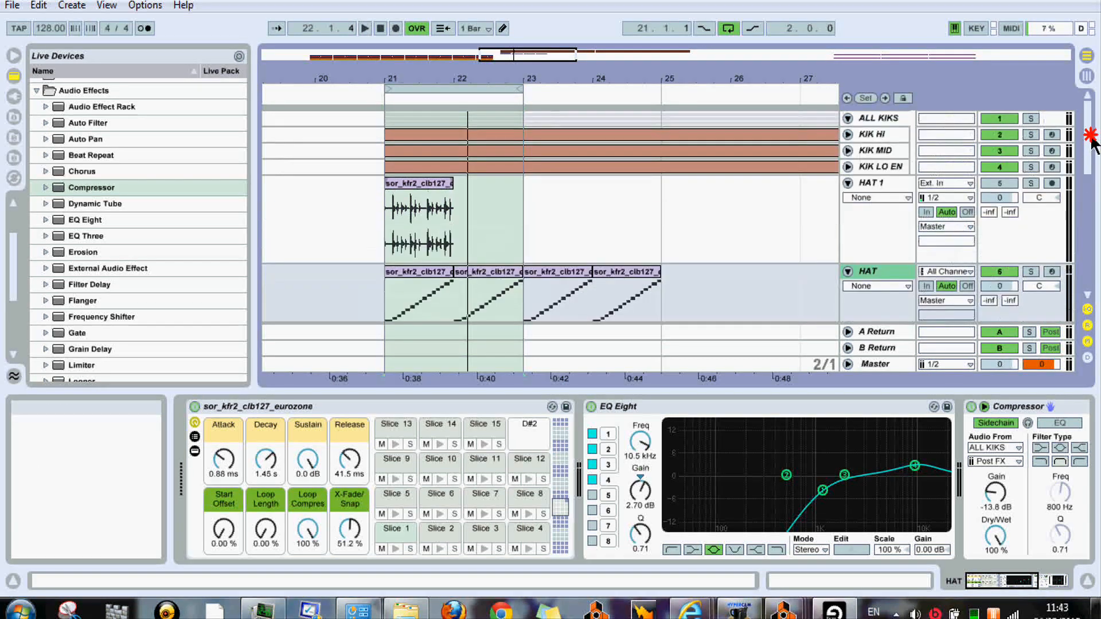
click(889, 181)
key(Delete)
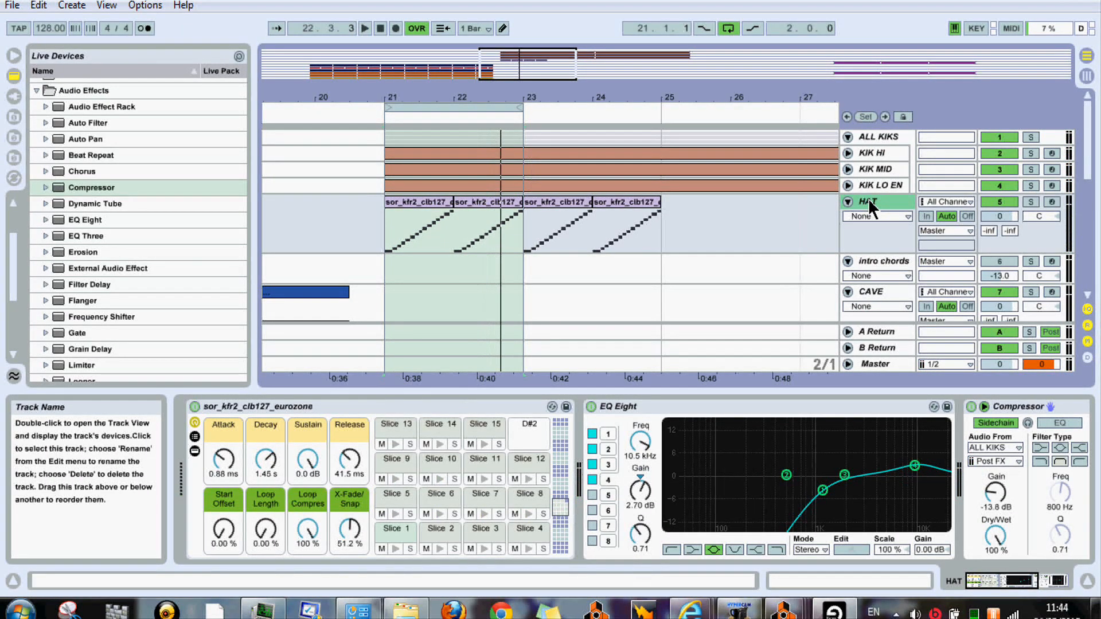
Insert a new MIDI track below HAT, name it SNR and unfold it
key(ctrl+shift+t)
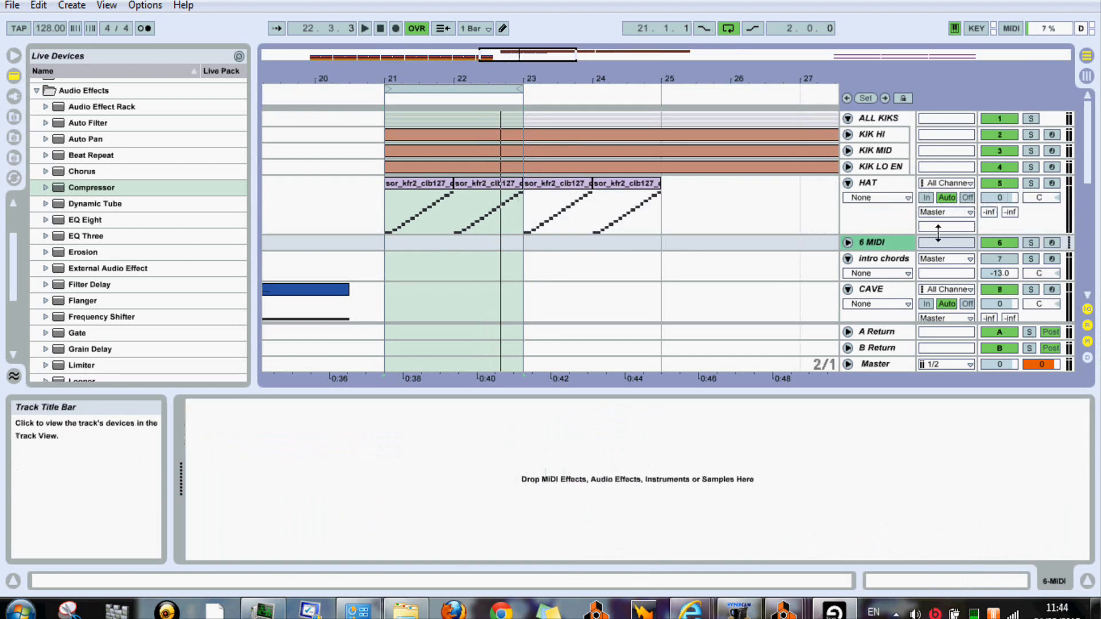
key(ctrl+r)
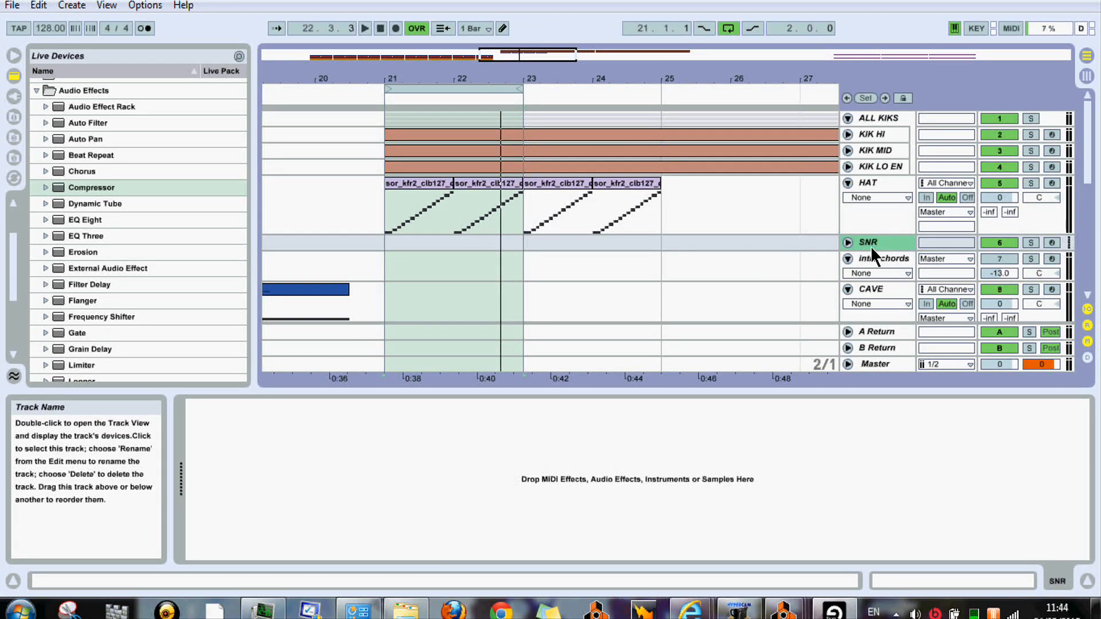
click(848, 242)
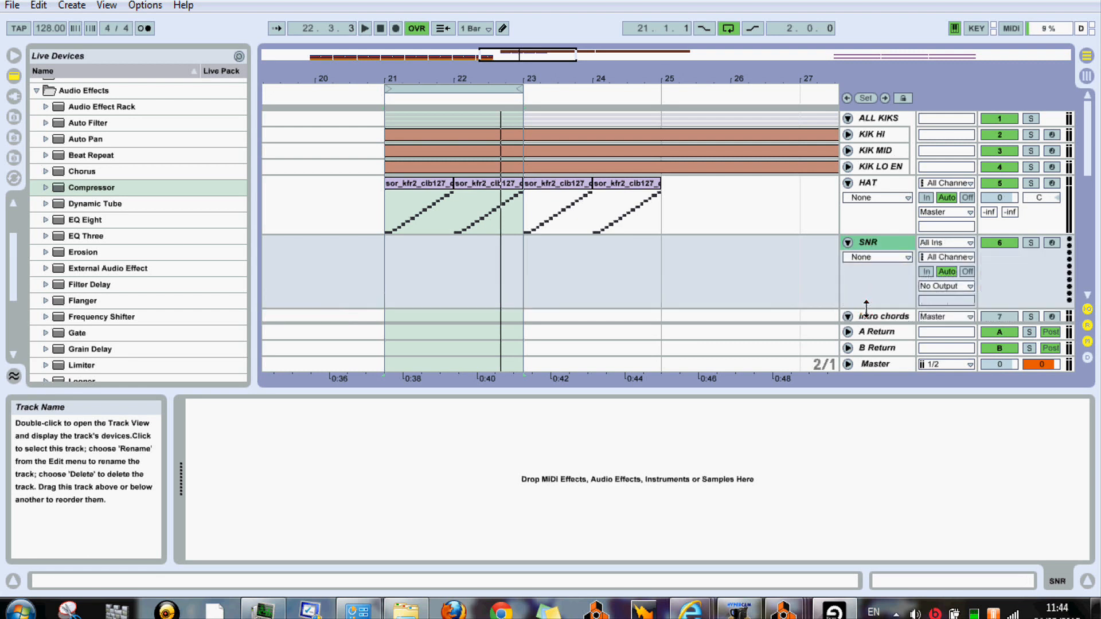
Insert an empty 2-bar MIDI clip on the SNR track from bar 21 to bar 23 and open its note editor
drag(390, 289, 512, 278)
right_click(439, 240)
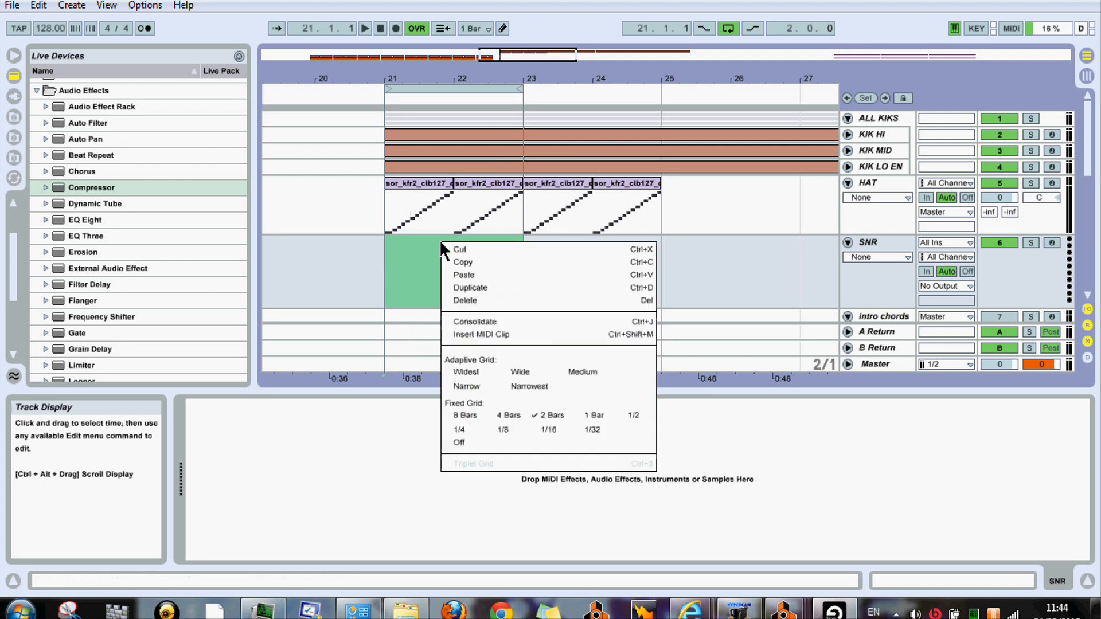
click(474, 332)
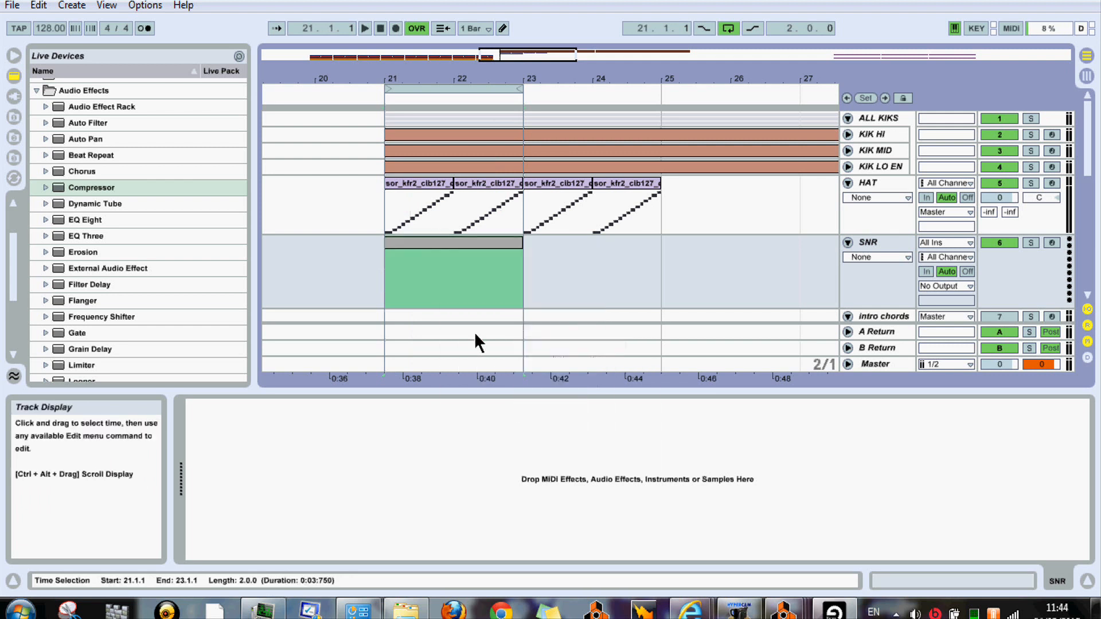
double_click(439, 244)
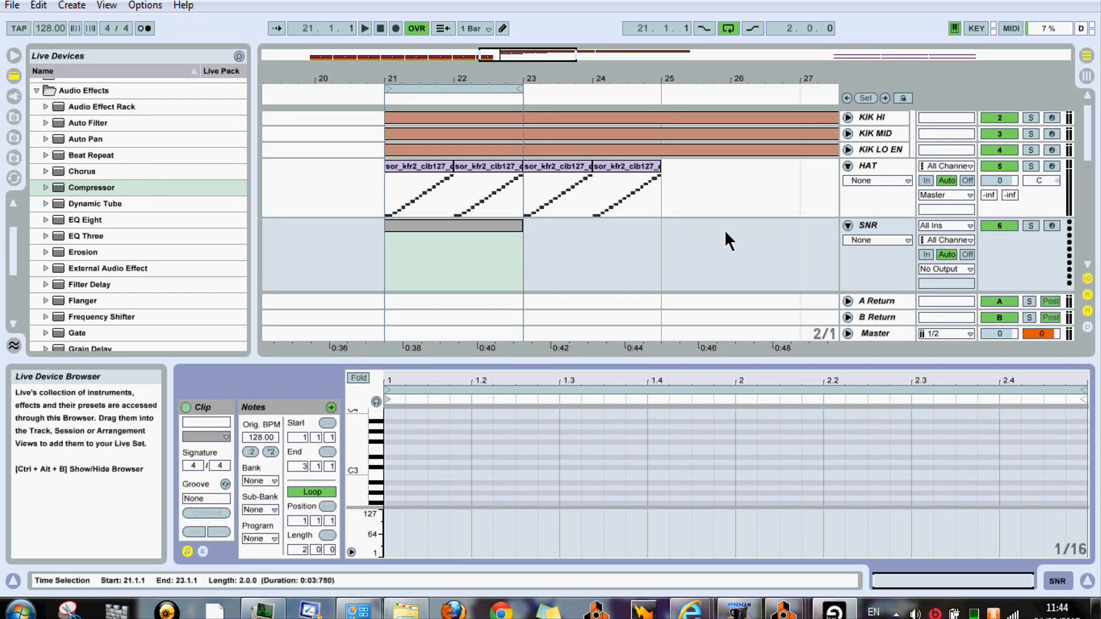
Load the Impulse instrument from the Live Devices onto the SNR track
click(871, 226)
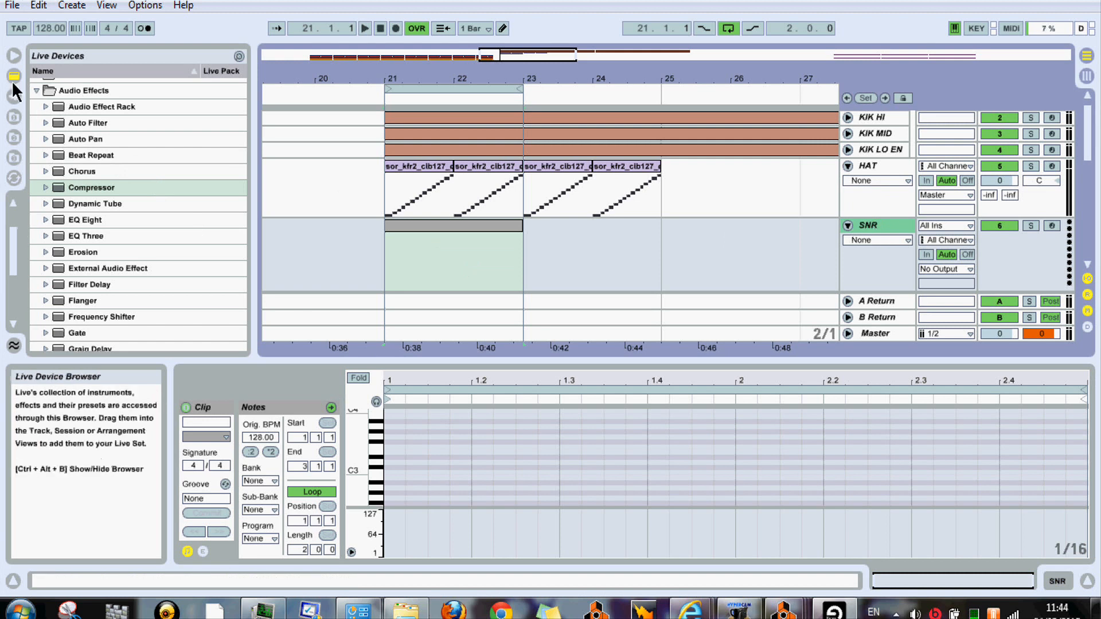
click(14, 247)
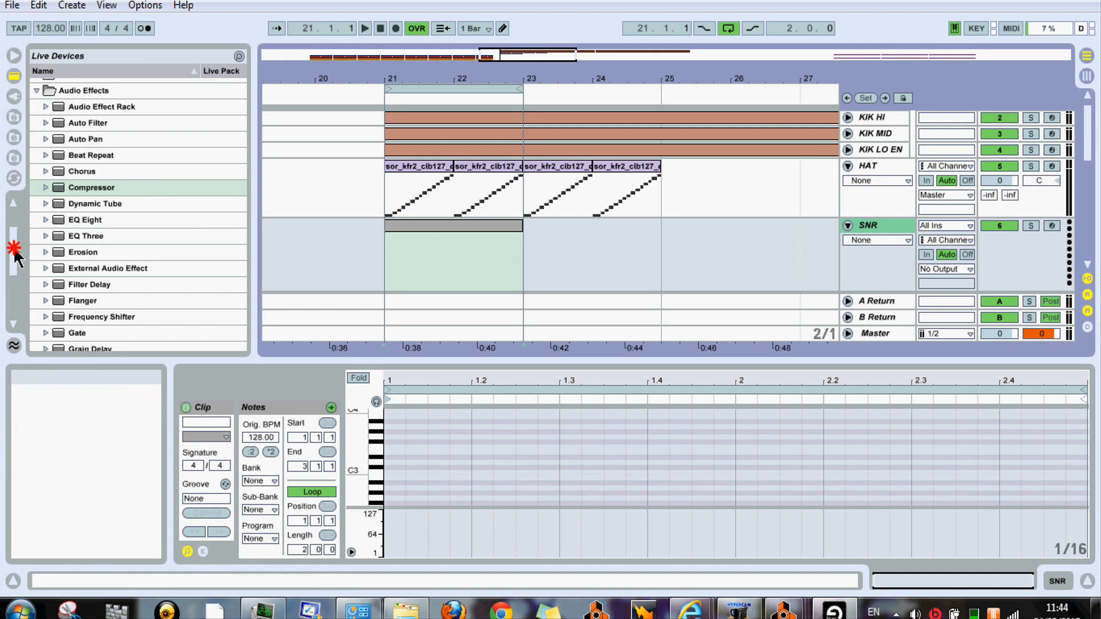
drag(15, 251, 20, 217)
drag(69, 154, 675, 231)
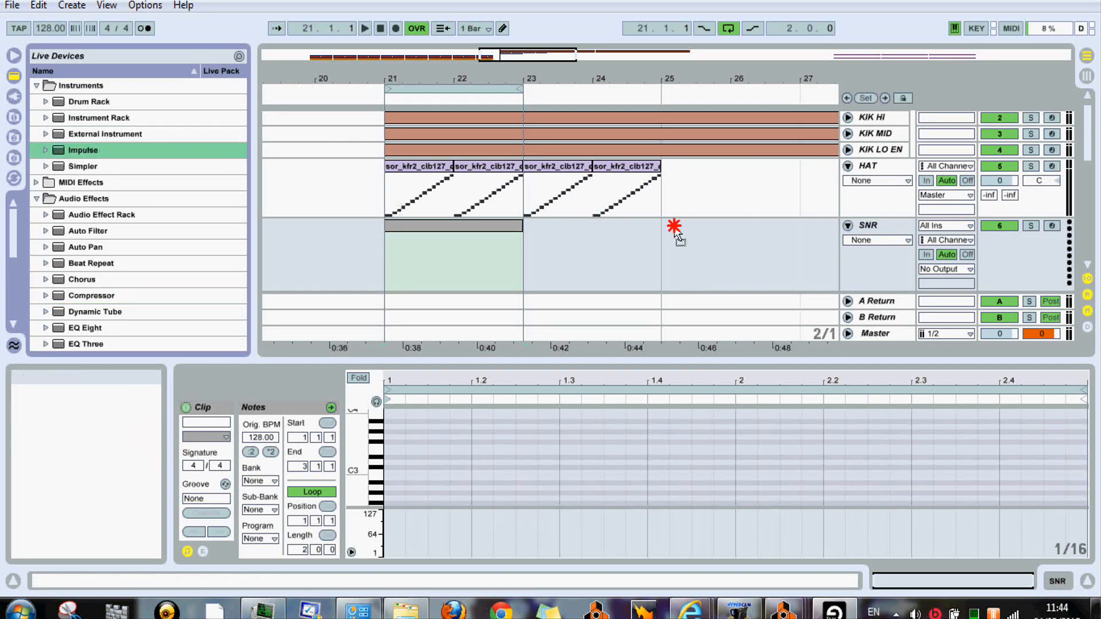
drag(860, 231, 864, 230)
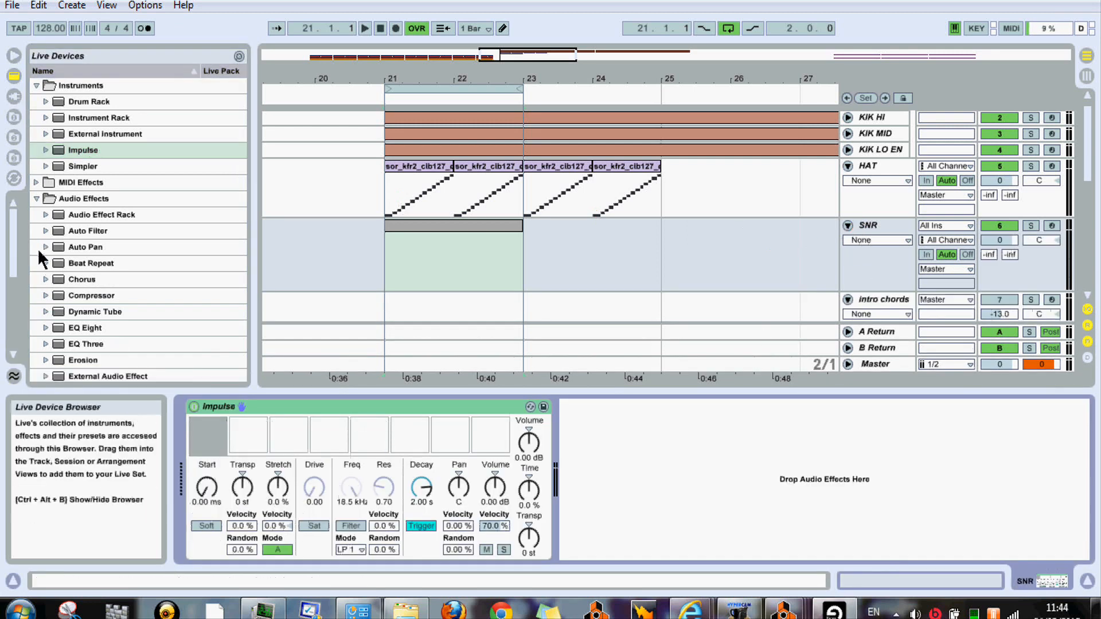
Open the snr 1 crunch Project folder inside DRUMS / SNARES AND CLAPS in the sample library, collapsing the REX and KIK DRUMS folders
click(15, 115)
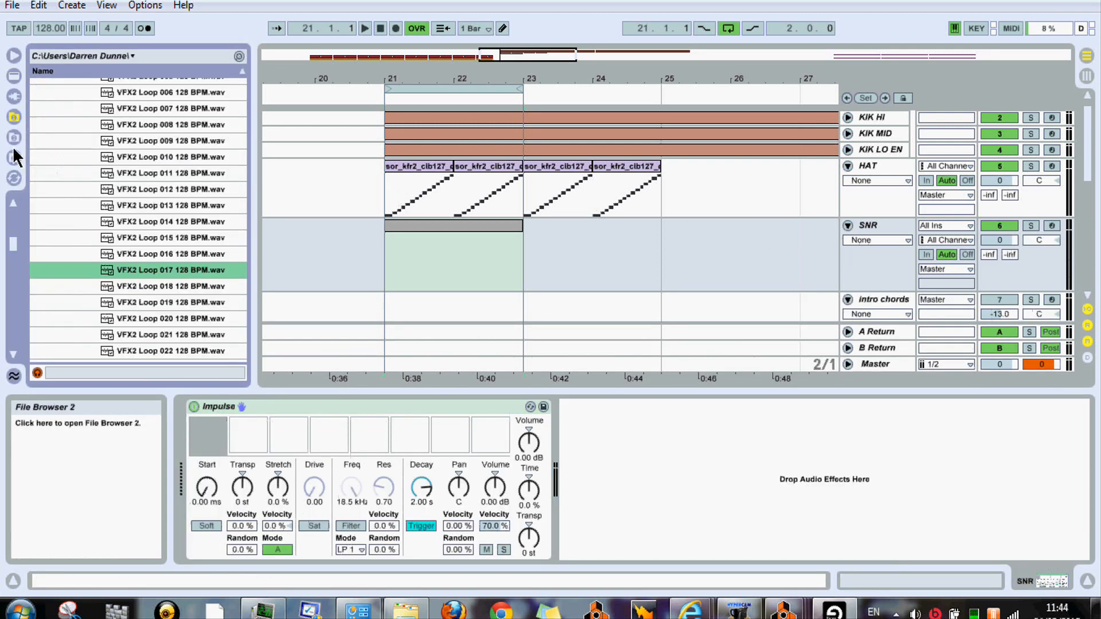
click(15, 138)
click(15, 160)
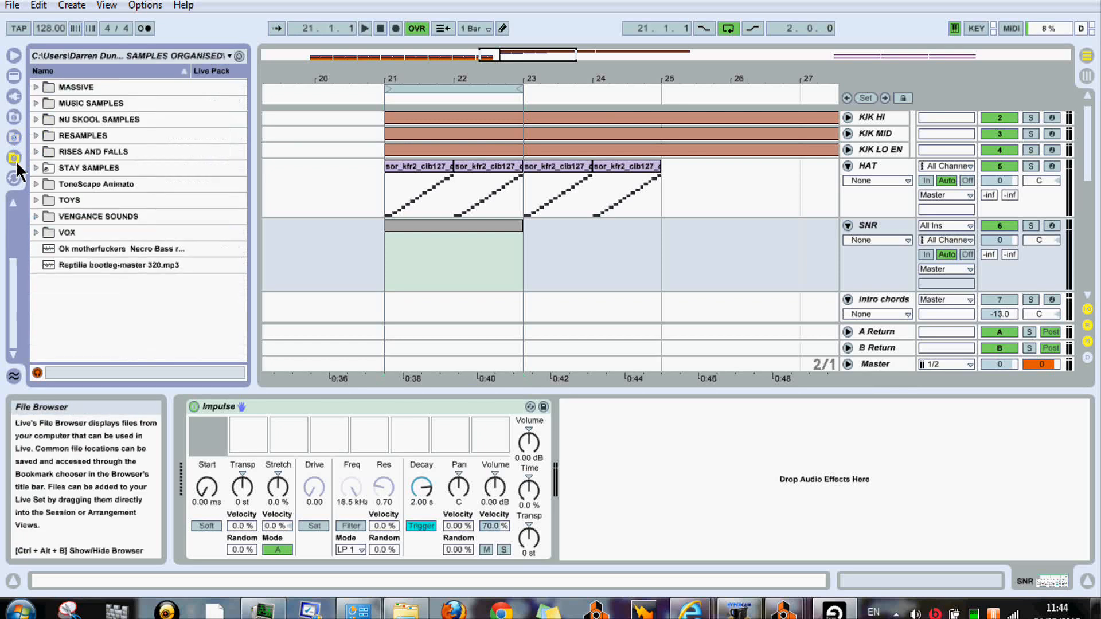
click(12, 139)
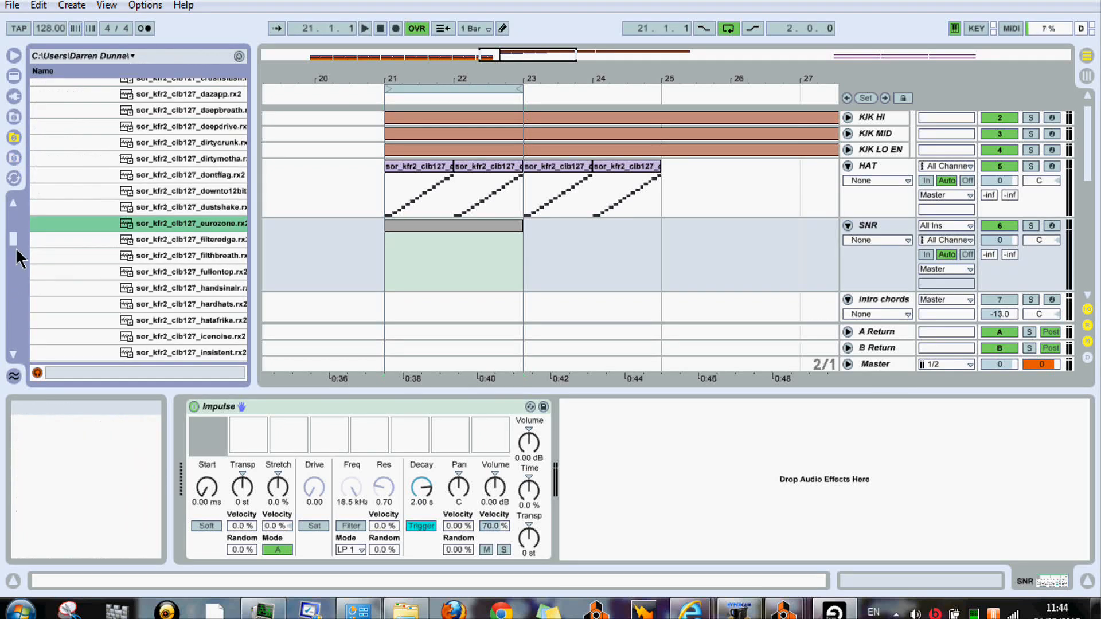
drag(18, 241, 17, 232)
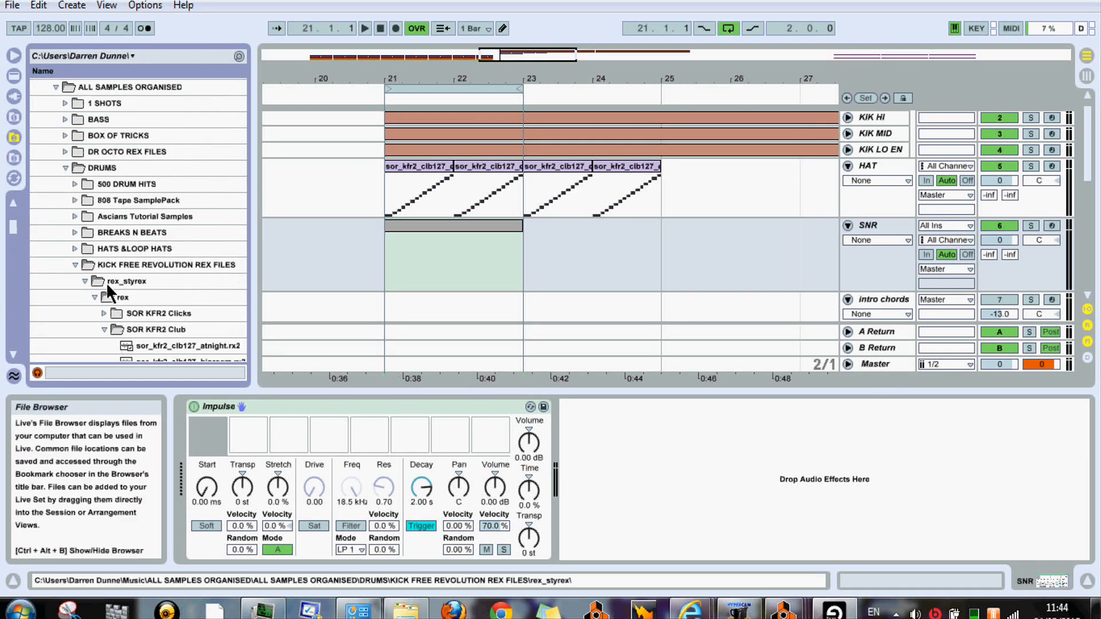
click(74, 265)
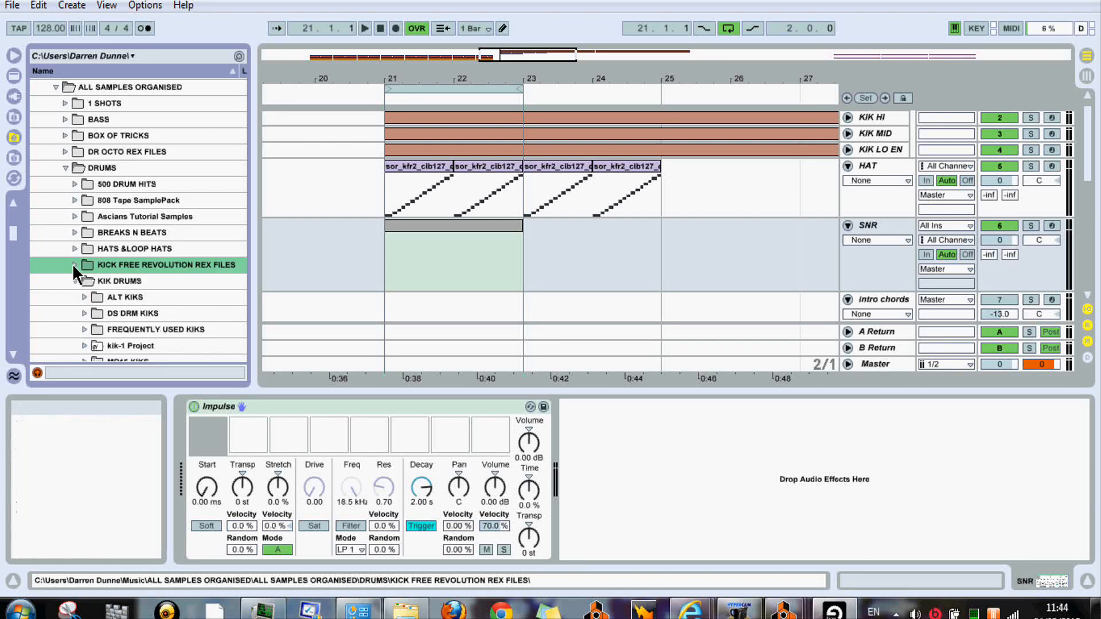
click(98, 345)
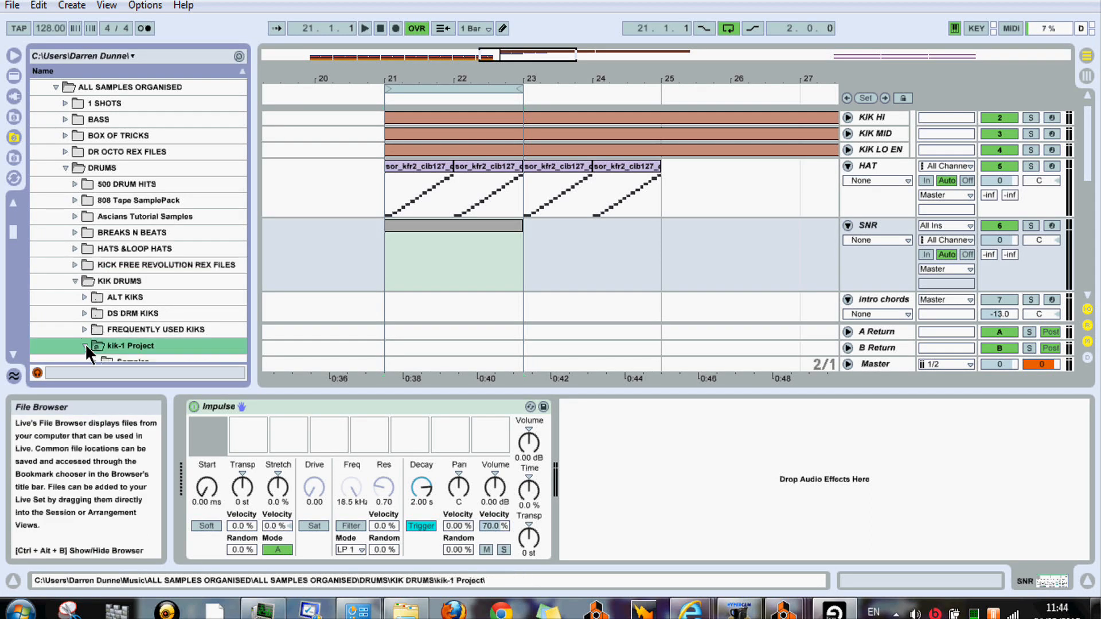
click(75, 281)
drag(16, 237, 12, 238)
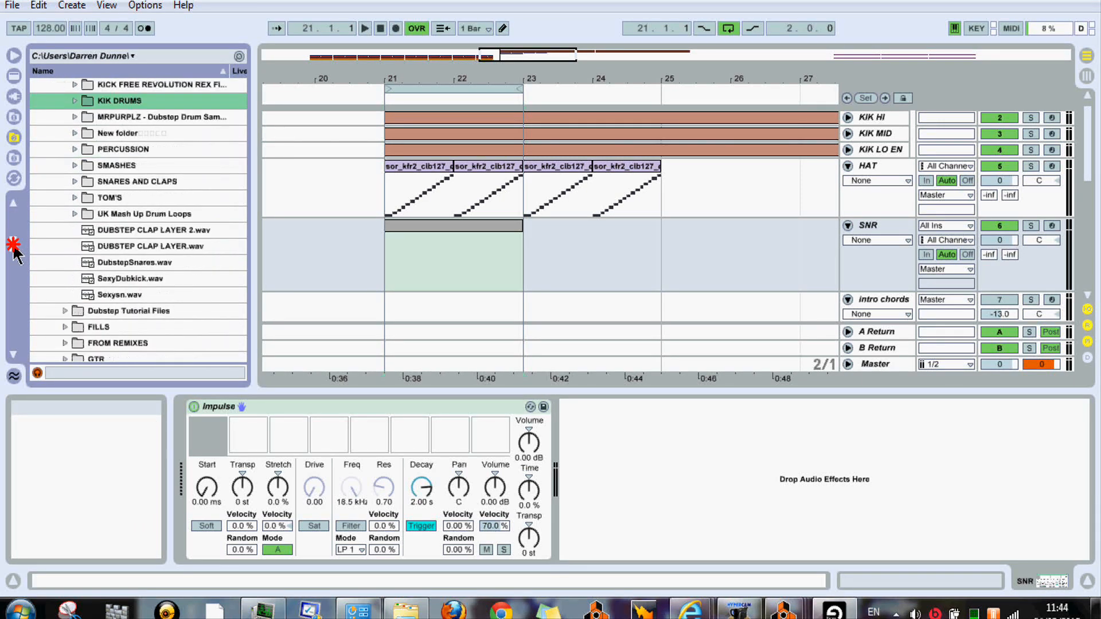
click(75, 181)
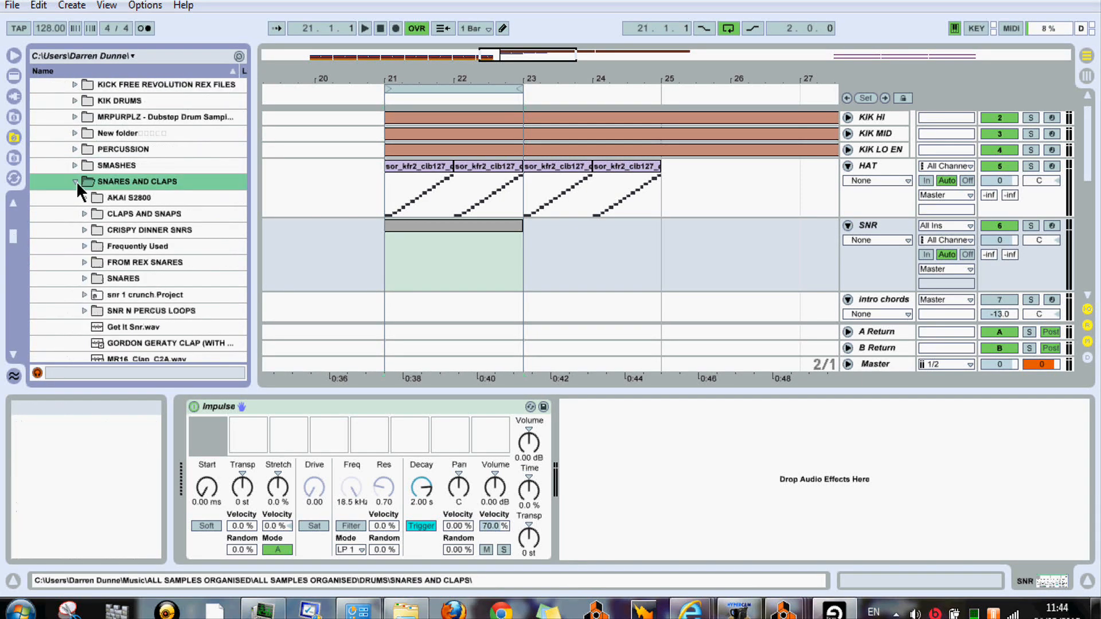
click(85, 295)
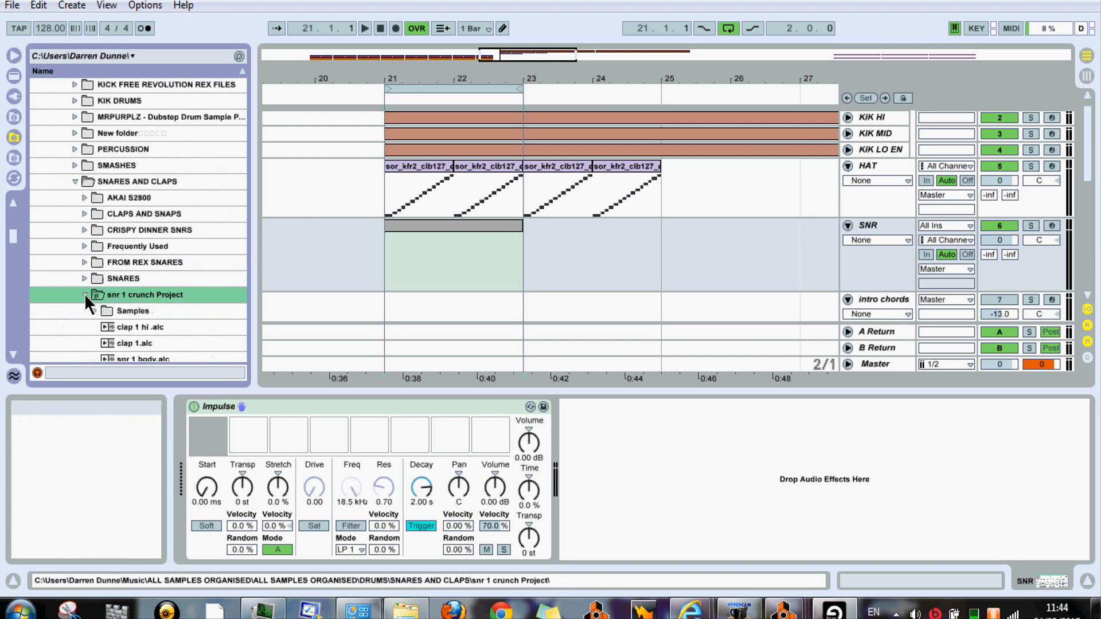
Load clap 1 hi, clap 1, snr 1 body and snr 1 crunch into the first four Impulse slots
drag(14, 235, 14, 240)
click(143, 211)
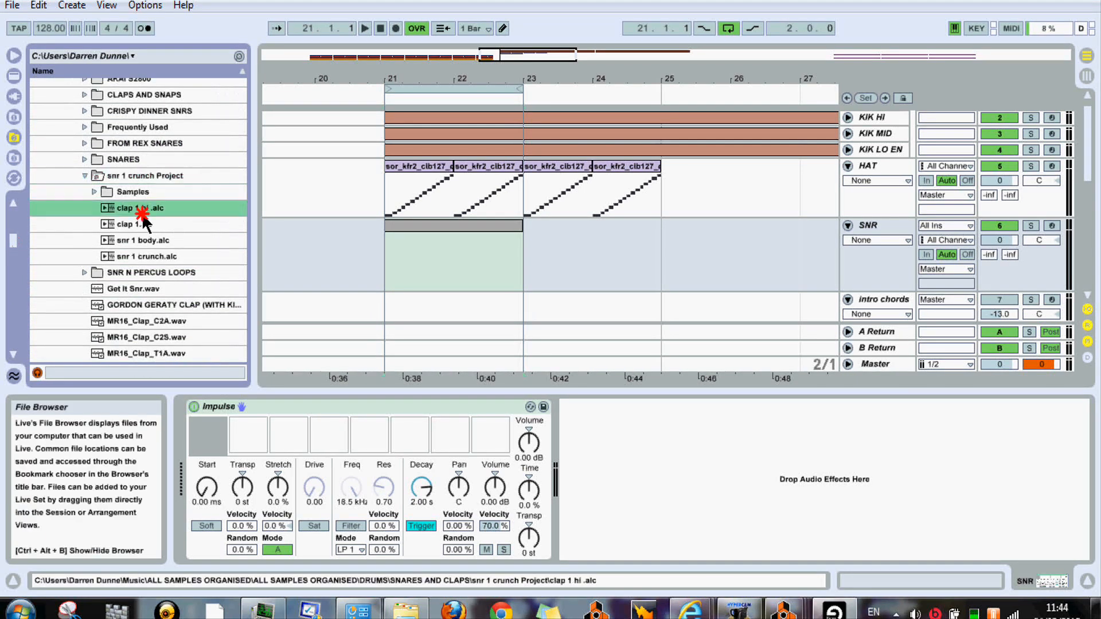
drag(212, 438, 212, 439)
drag(119, 223, 291, 443)
drag(115, 257, 321, 444)
Audition each of the four loaded Impulse samples in turn
click(207, 434)
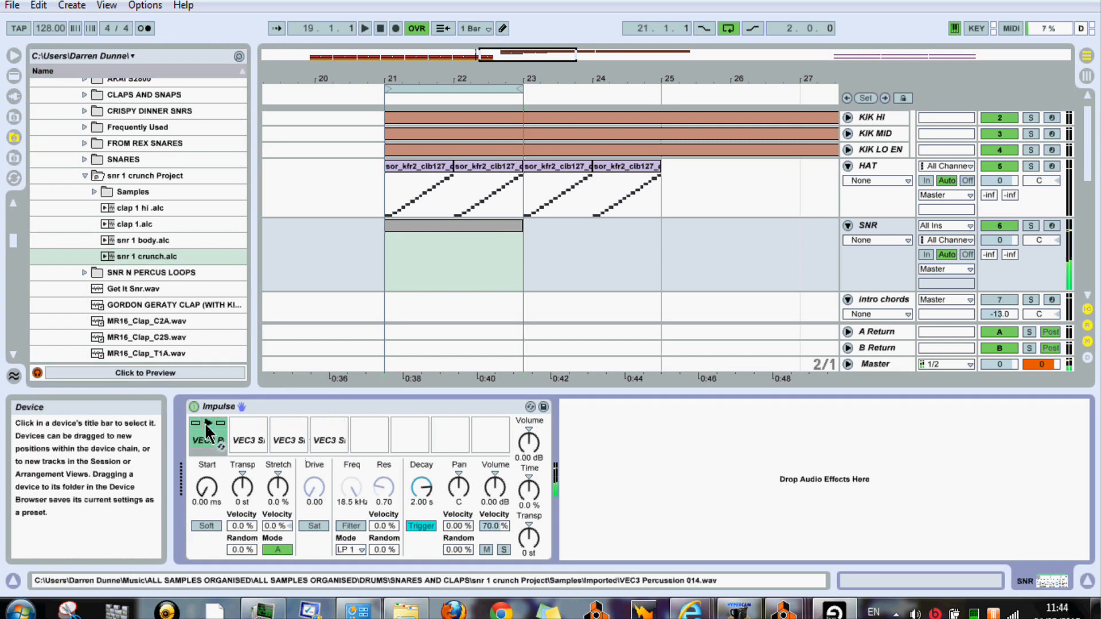
click(207, 424)
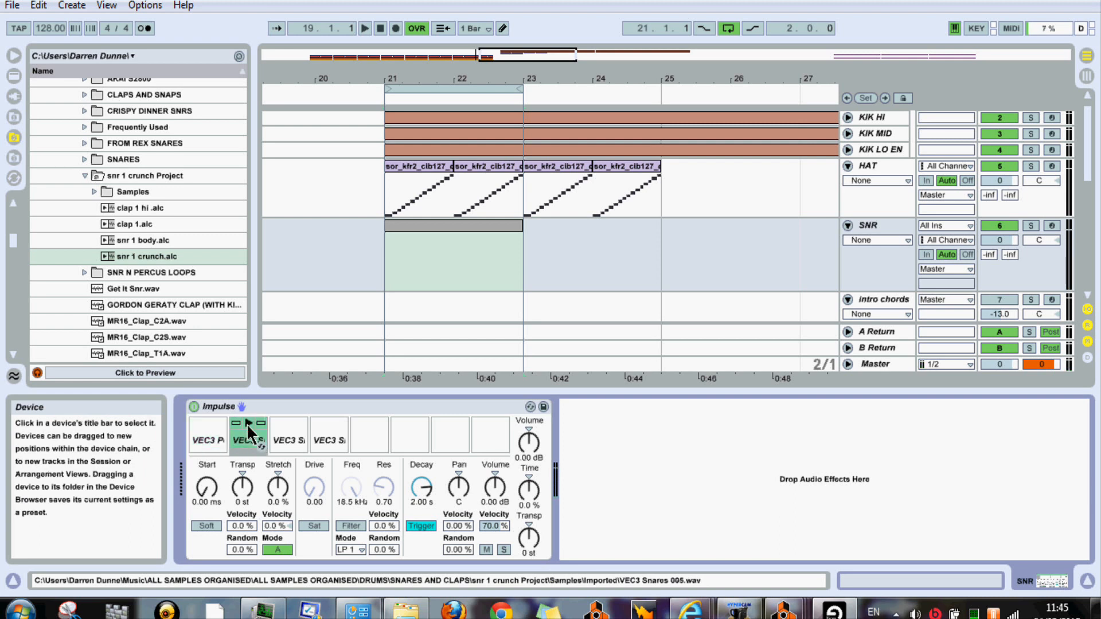
click(287, 425)
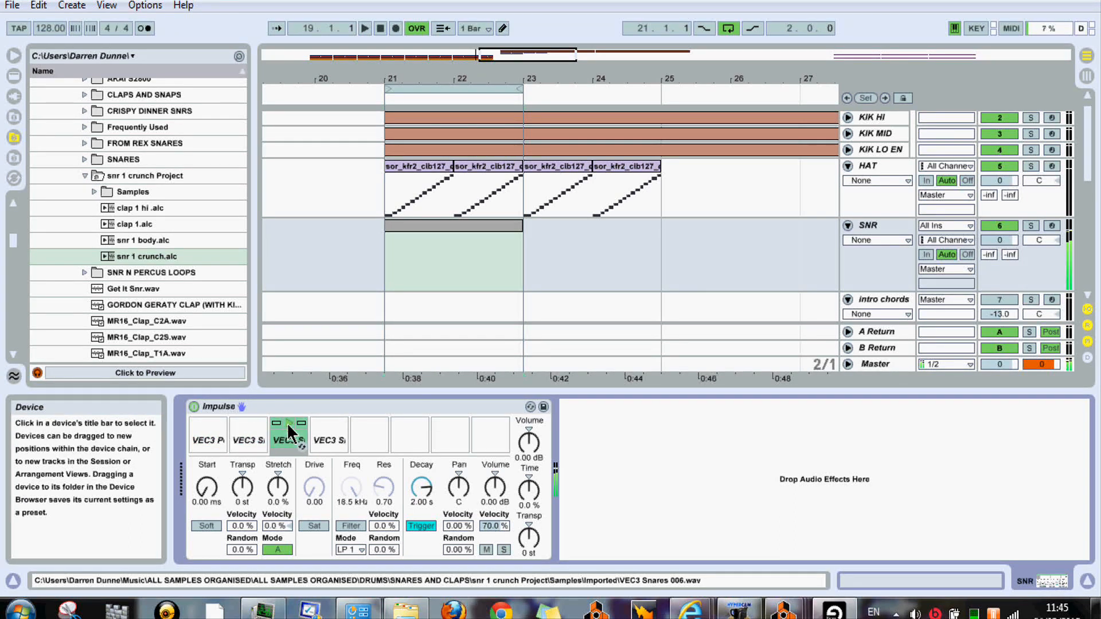
click(329, 424)
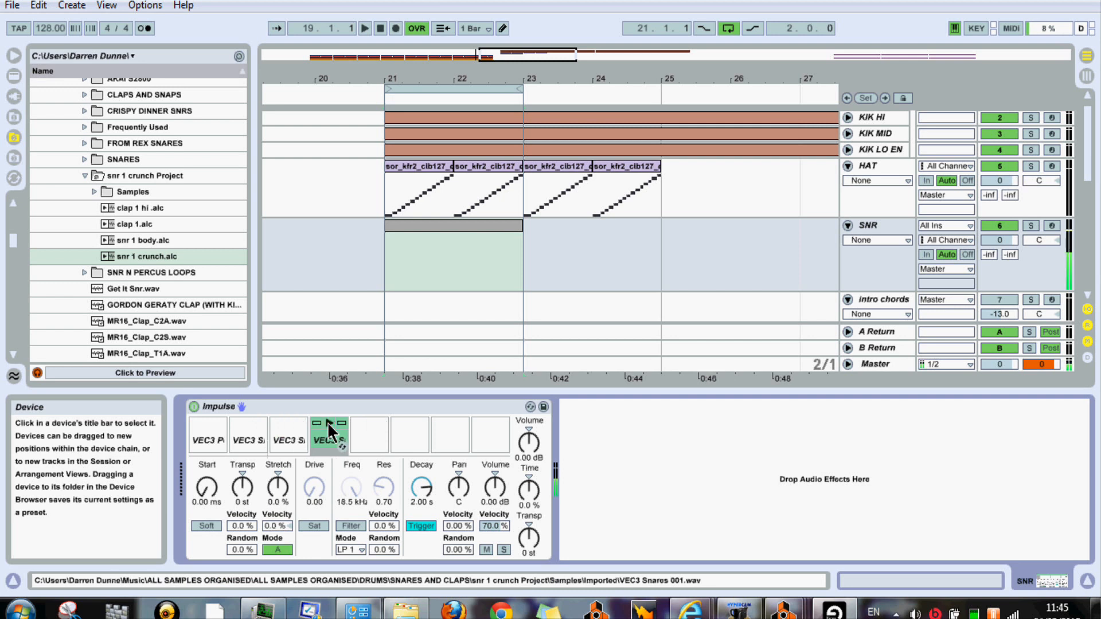
Program VEC3 Percussion 014 hits on 1.2, 1.4, 2.2, 2.4 and 2.4.3, stacking copies of the first four on the three VEC3 Snares rows
click(995, 450)
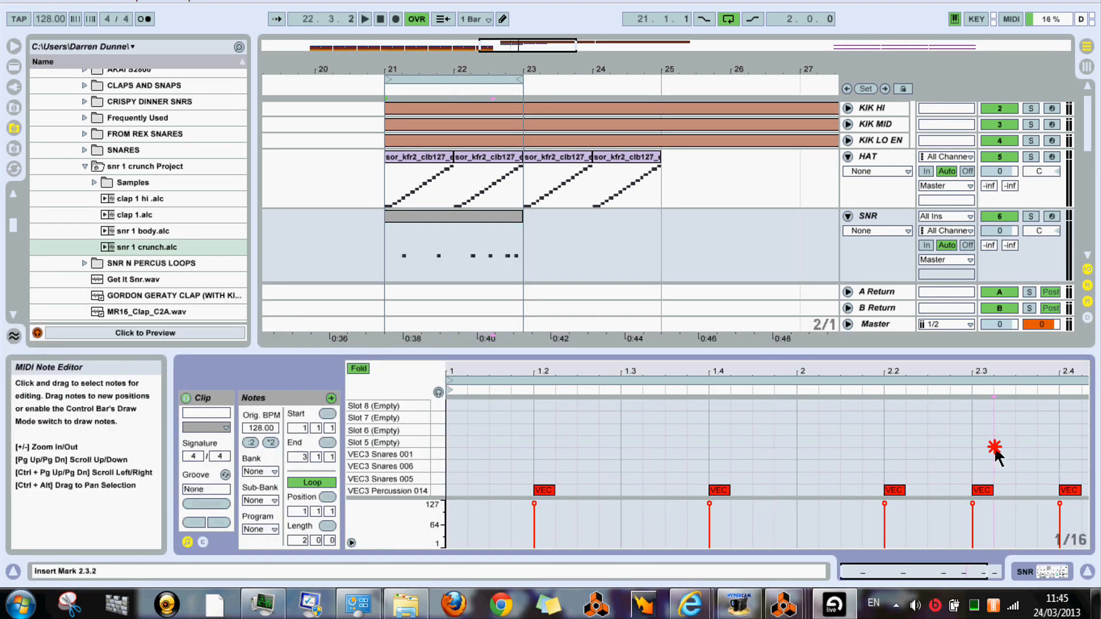
double_click(982, 490)
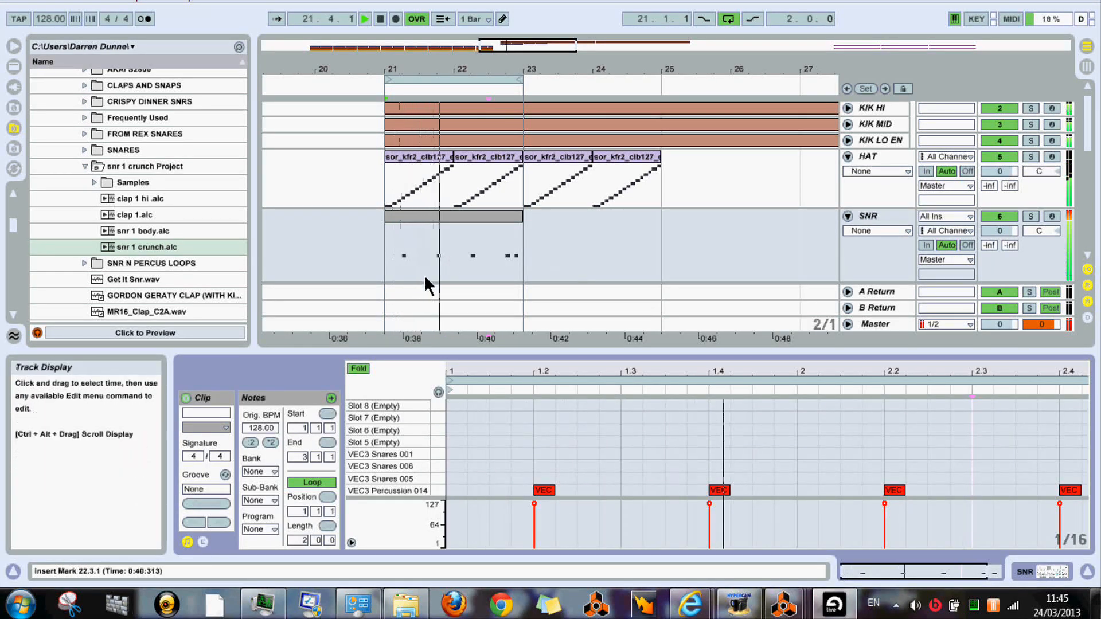
drag(528, 459, 1082, 524)
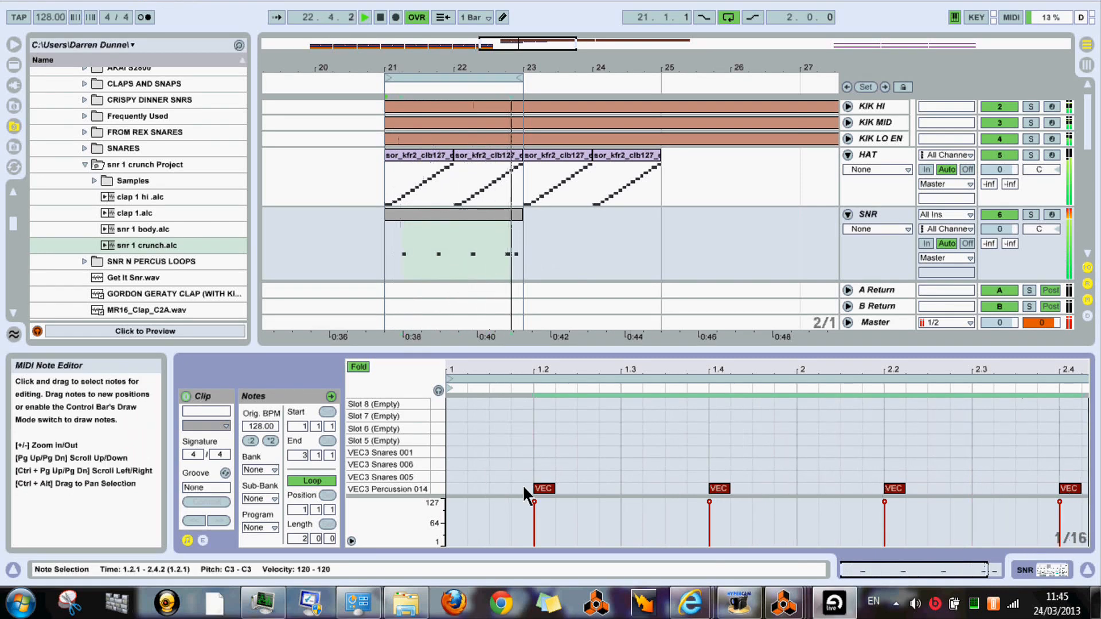
drag(544, 492, 551, 477)
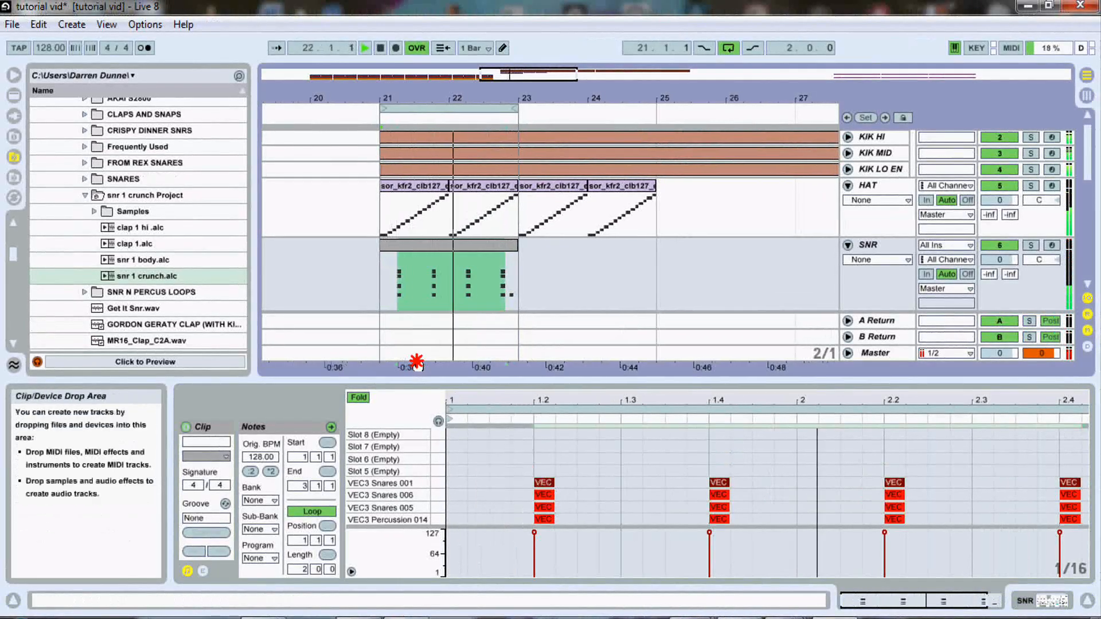
drag(516, 403, 516, 390)
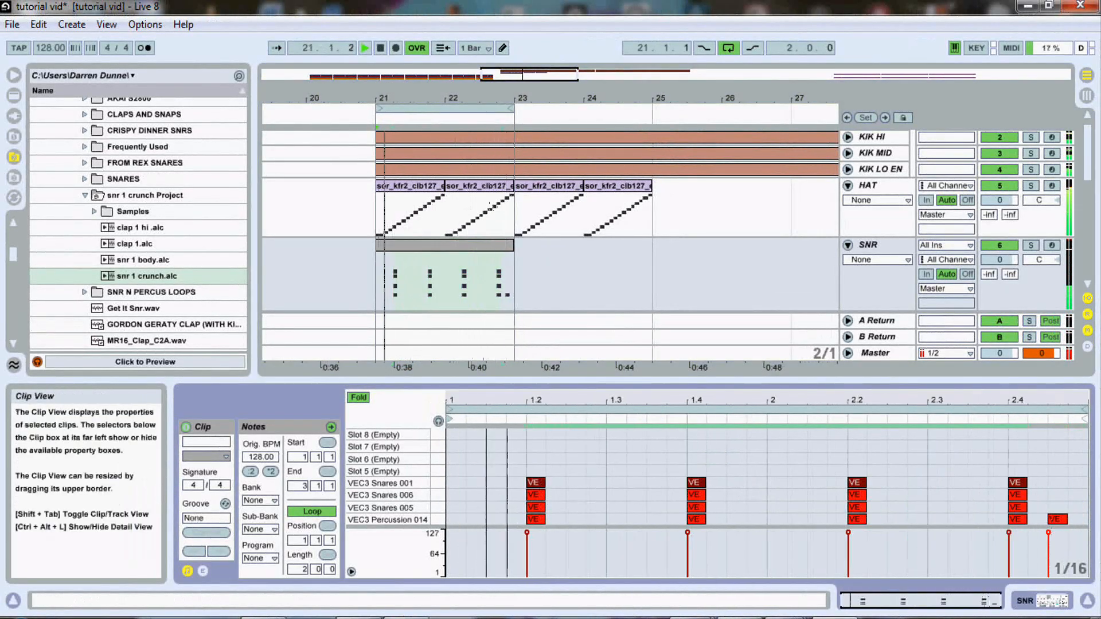
Set the volume of the three VEC3 Snares slots in Impulse to -36.0 dB while checking the loop in playback
click(982, 606)
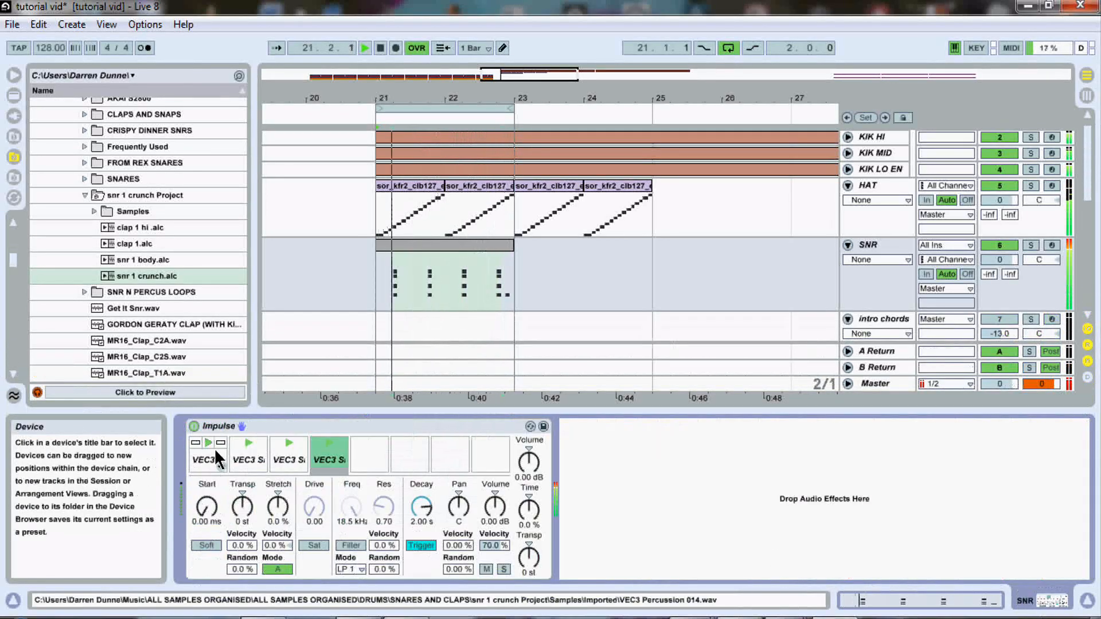
click(243, 459)
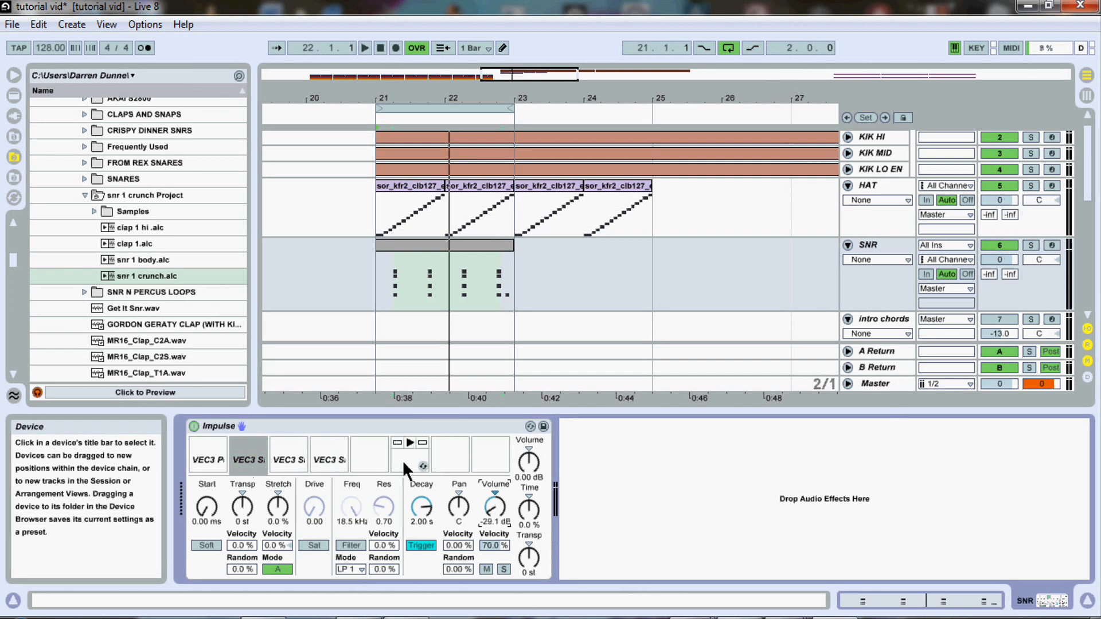
click(289, 457)
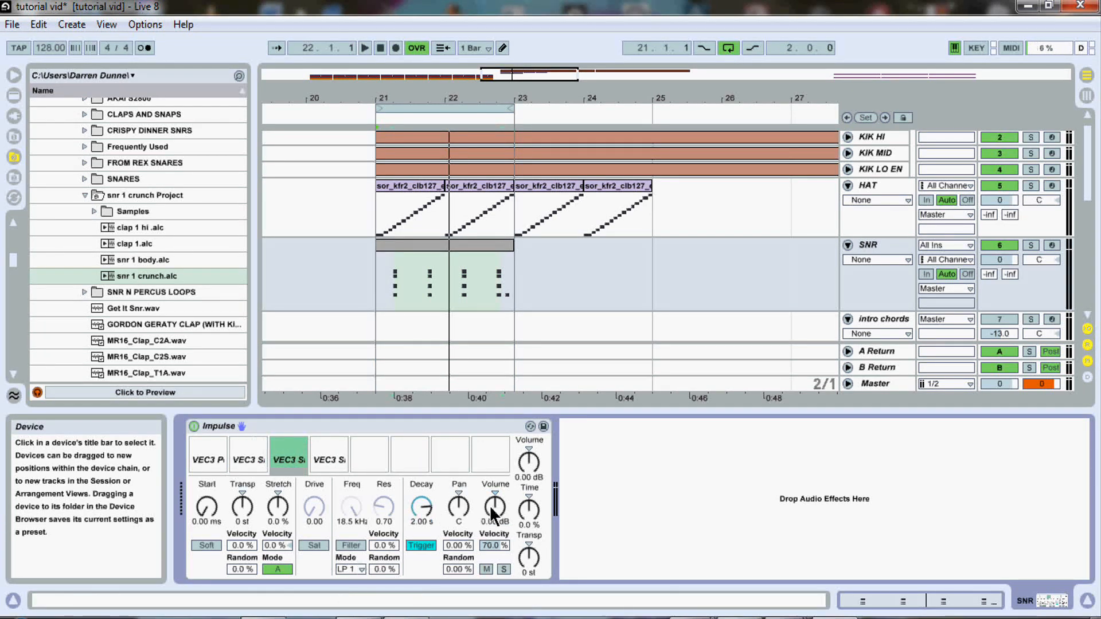
click(329, 458)
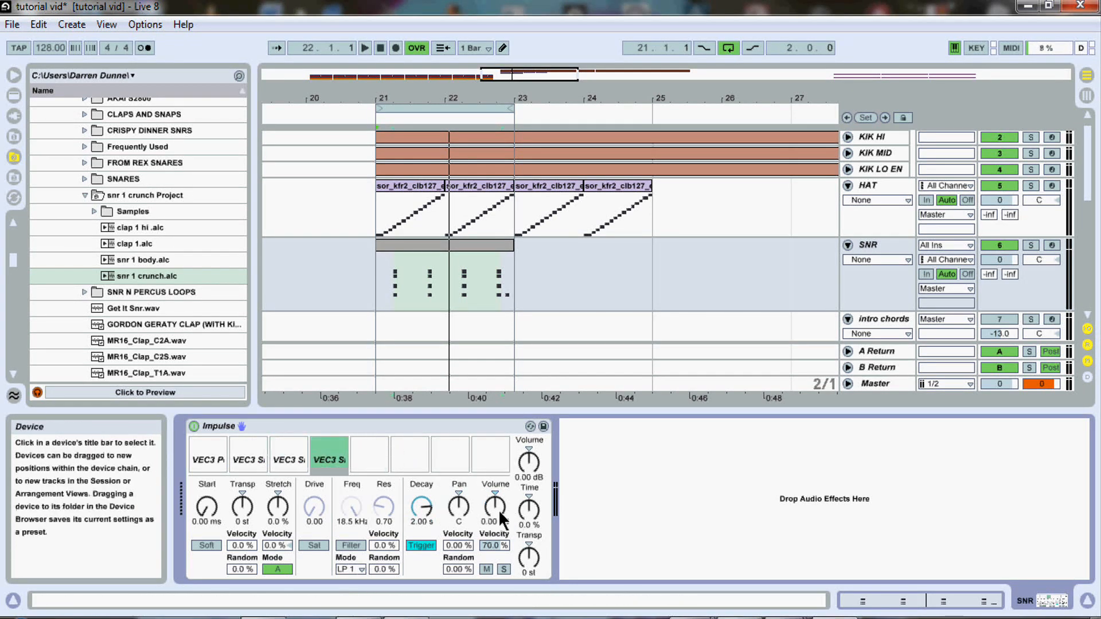
key(space)
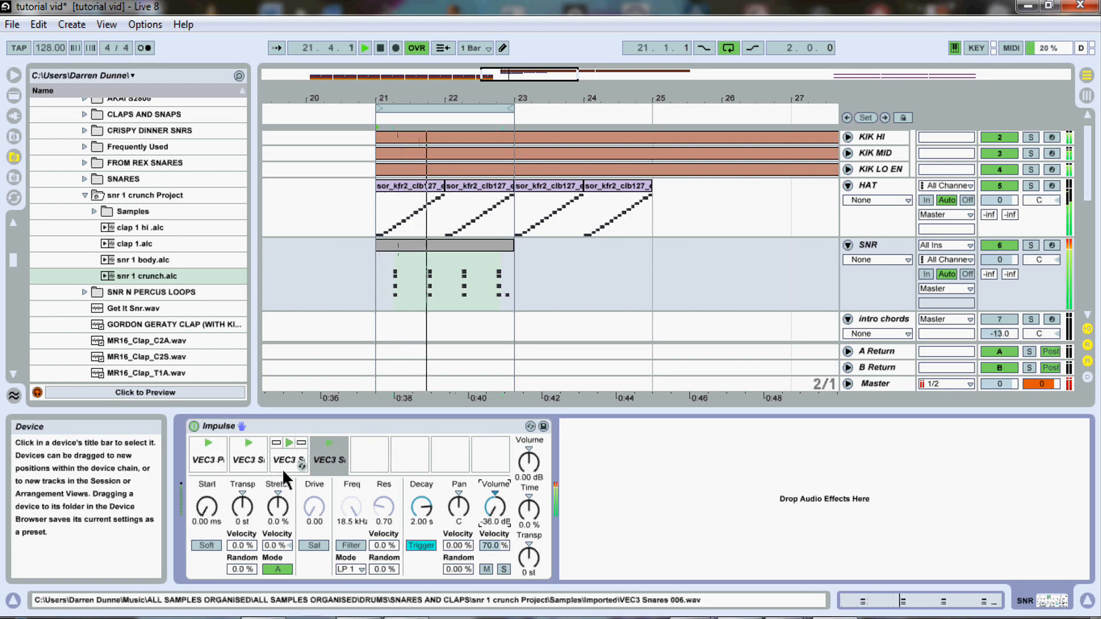
click(247, 469)
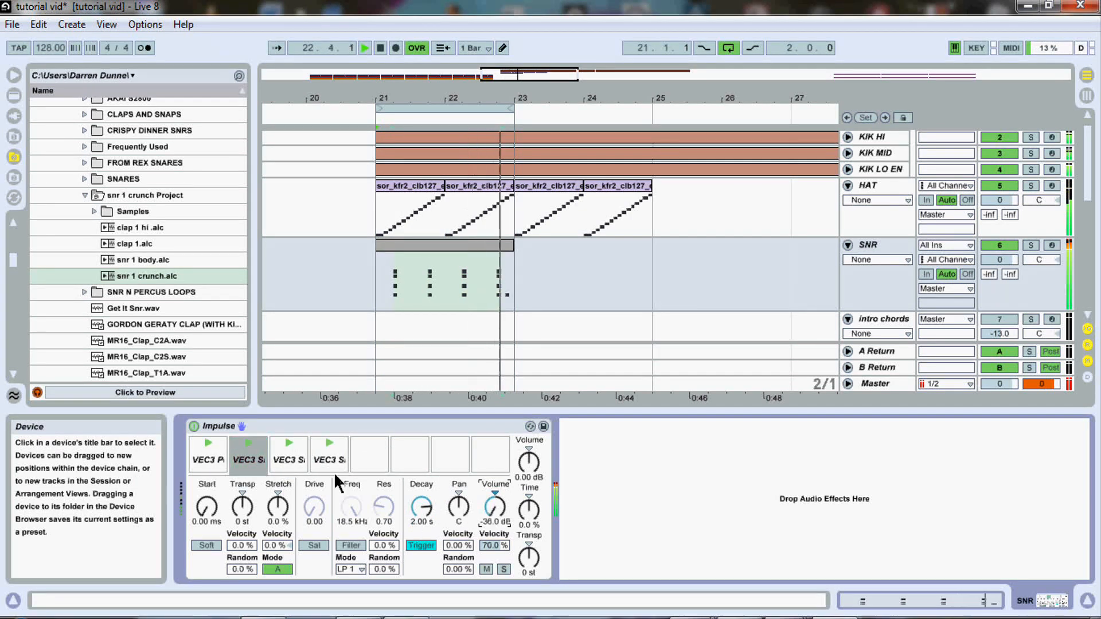
click(294, 458)
drag(488, 506, 488, 523)
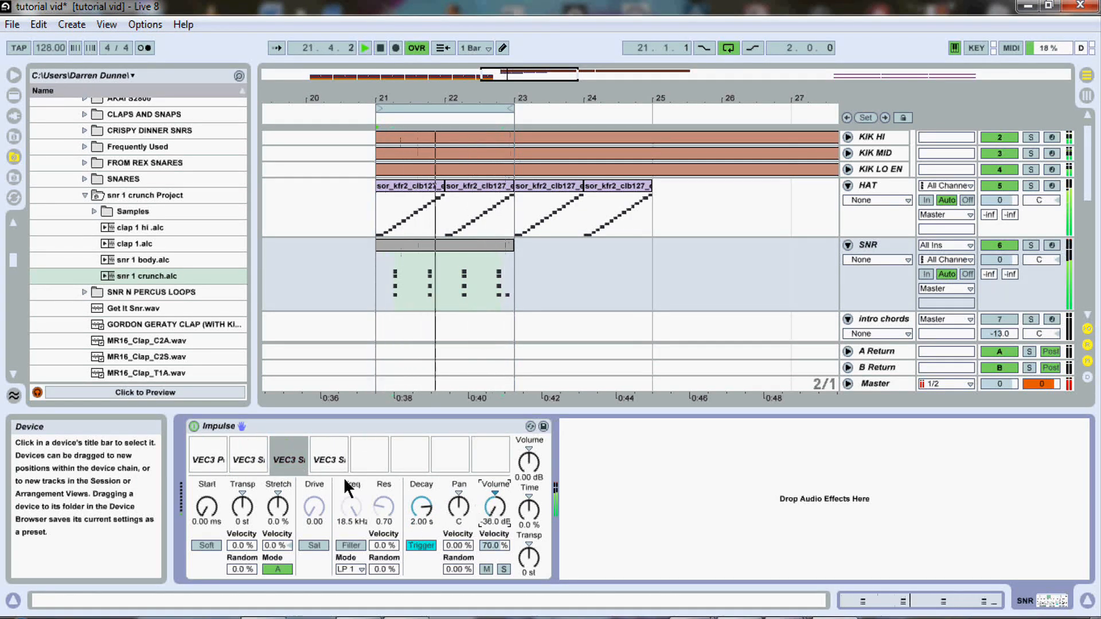
click(330, 458)
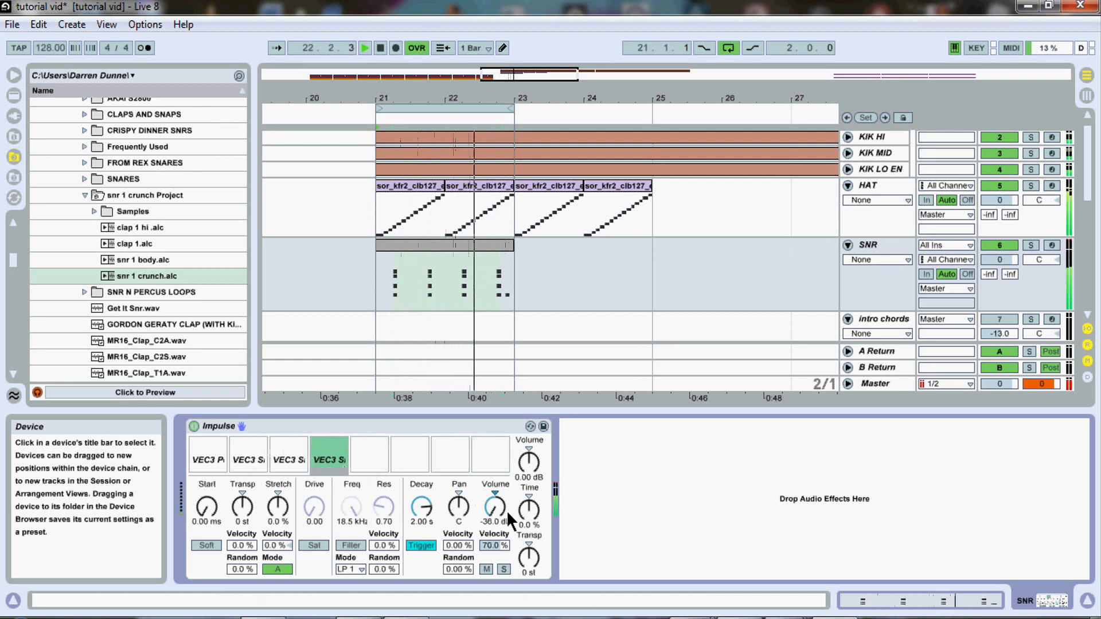
Enable the filter on the VEC3 Percussion 014 slot in HP 1 mode with its frequency at 2.17 kHz
click(205, 461)
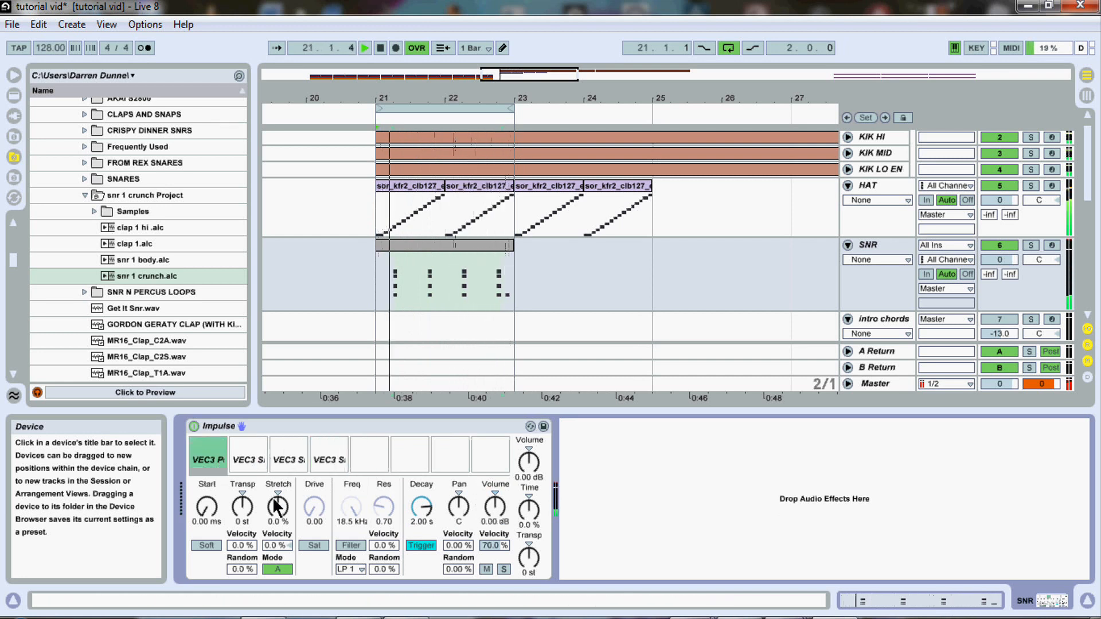
click(351, 544)
click(347, 569)
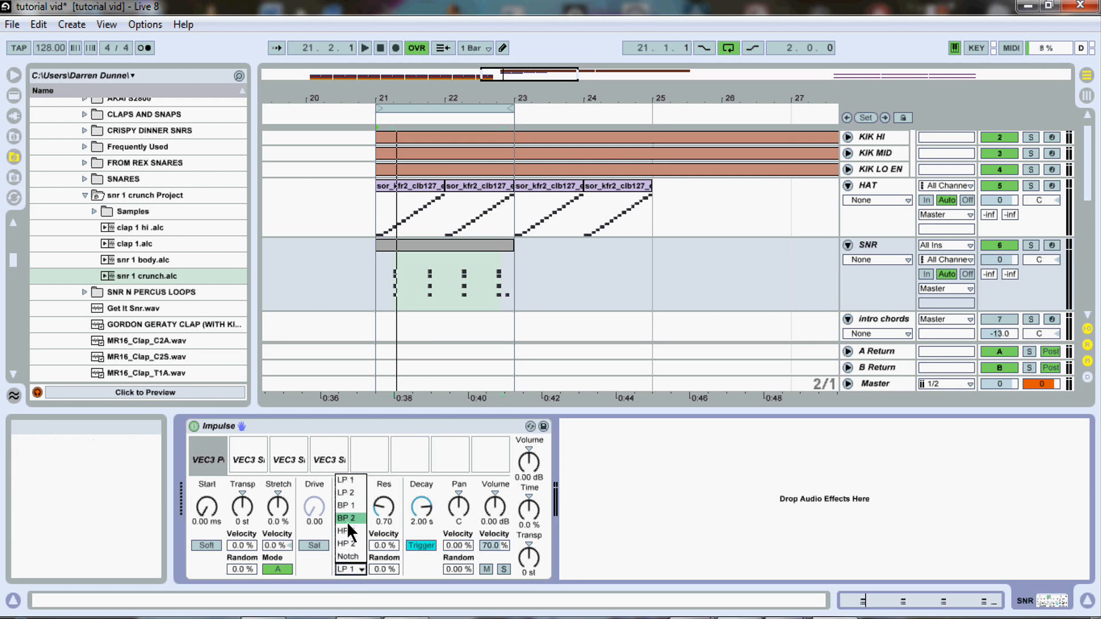
click(349, 531)
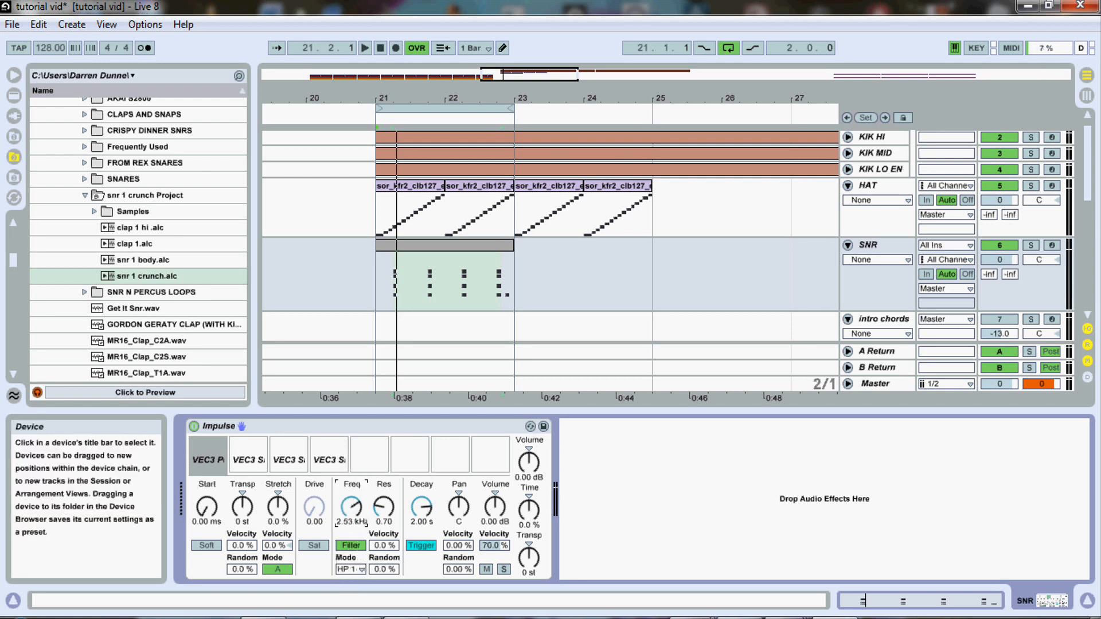
drag(352, 506, 352, 507)
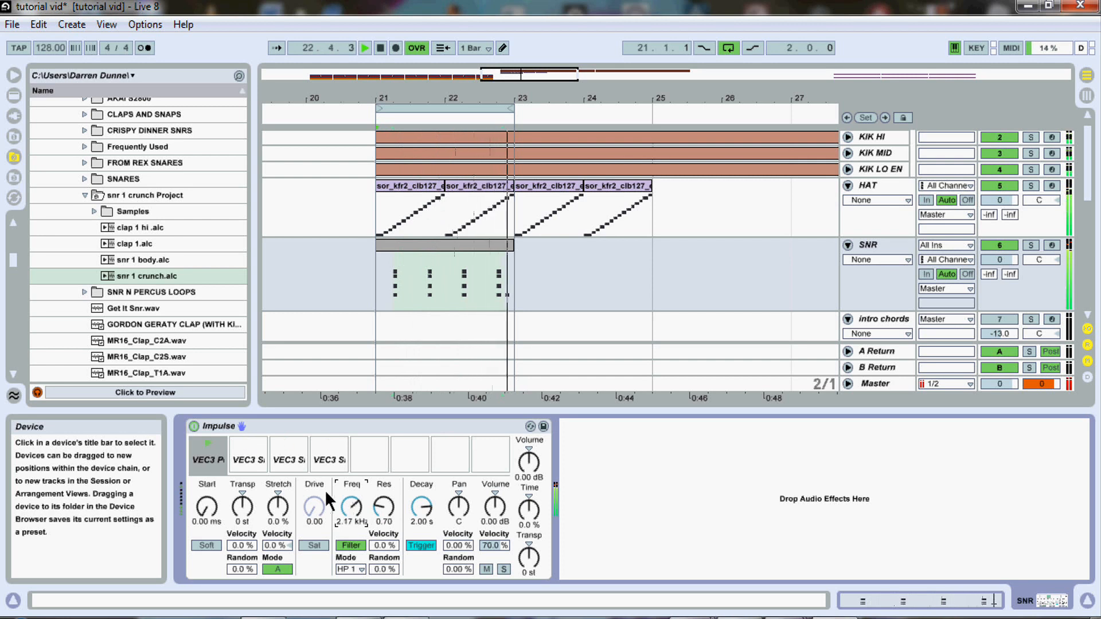
Set the Impulse volume of the first VEC3 Snares slot to about -1.71 dB and the VEC3 Snares 006 slot to -6.29 dB
click(250, 453)
mouse_move(495, 505)
mouse_down()
mouse_move(495, 523)
mouse_move(495, 510)
mouse_up()
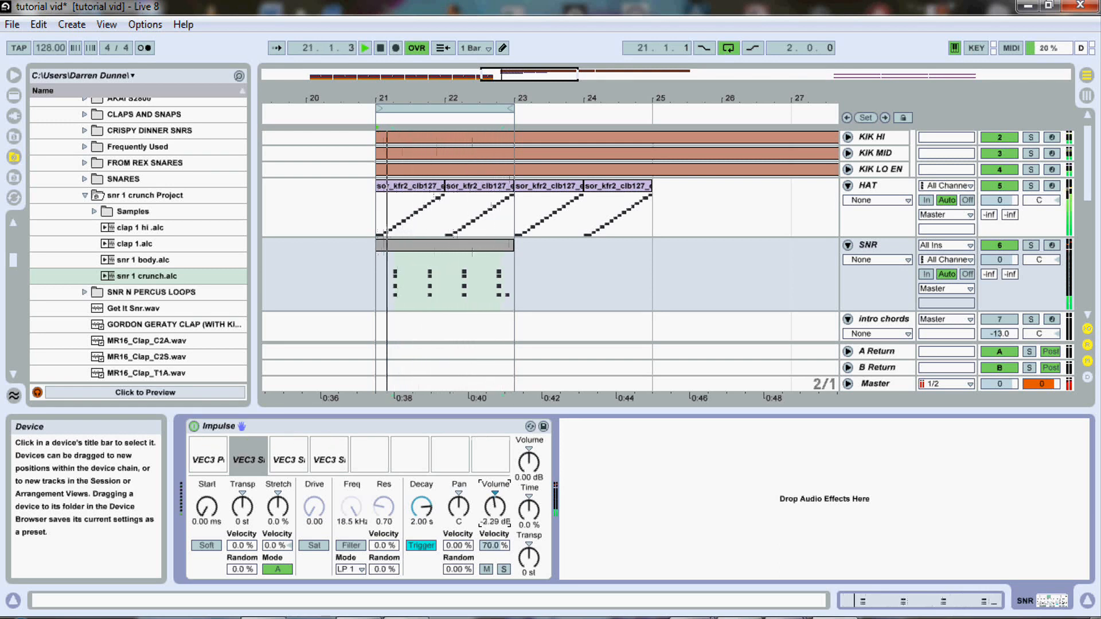
mouse_move(287, 460)
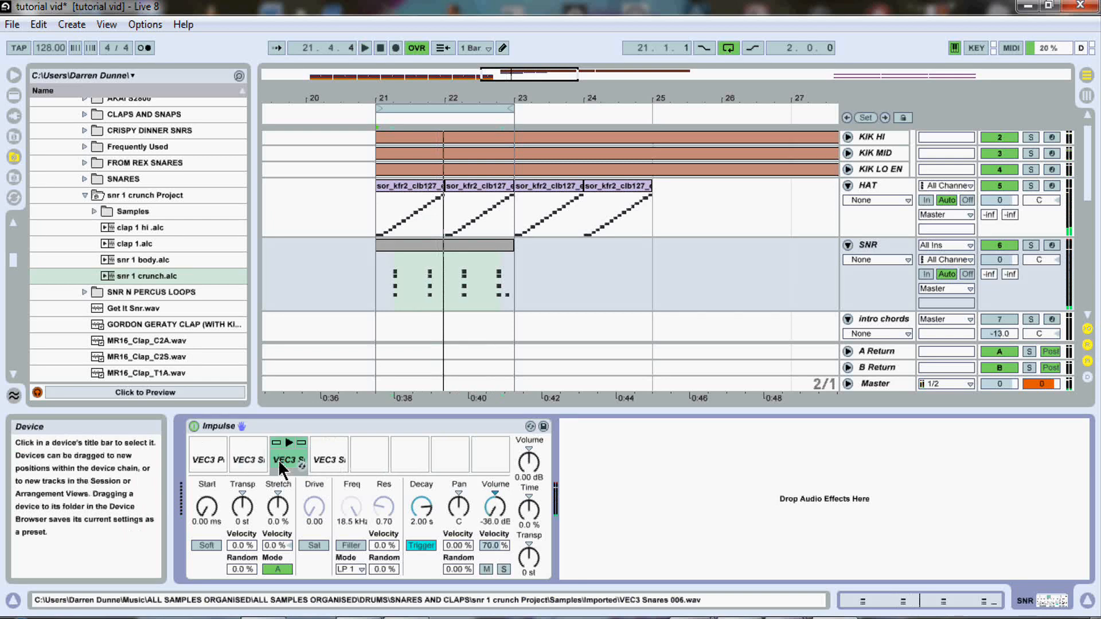
key(space)
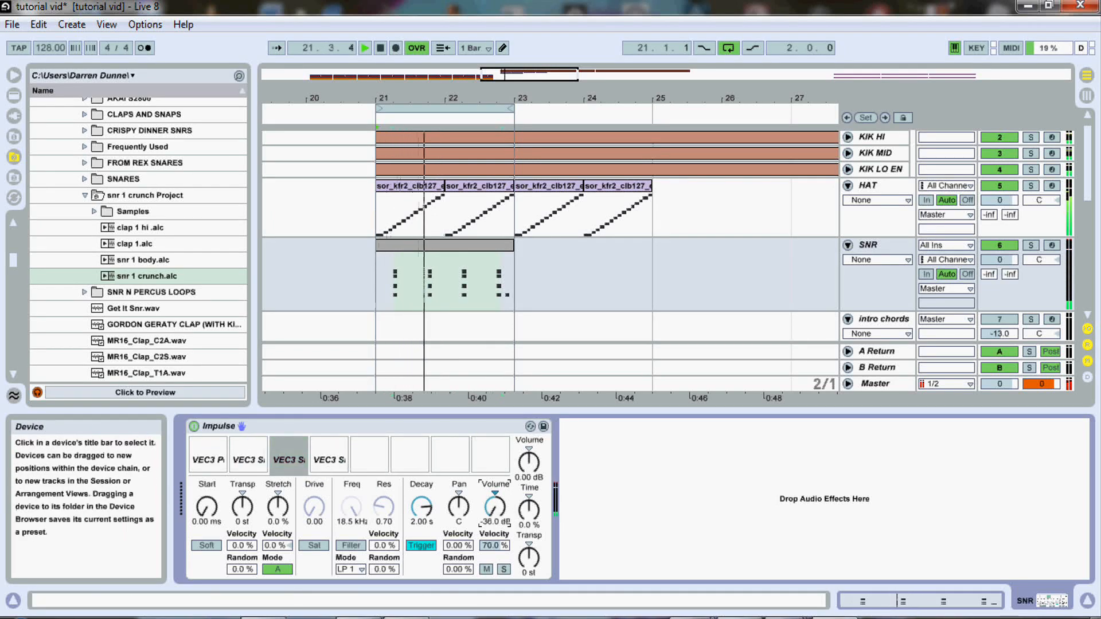
drag(495, 509, 495, 505)
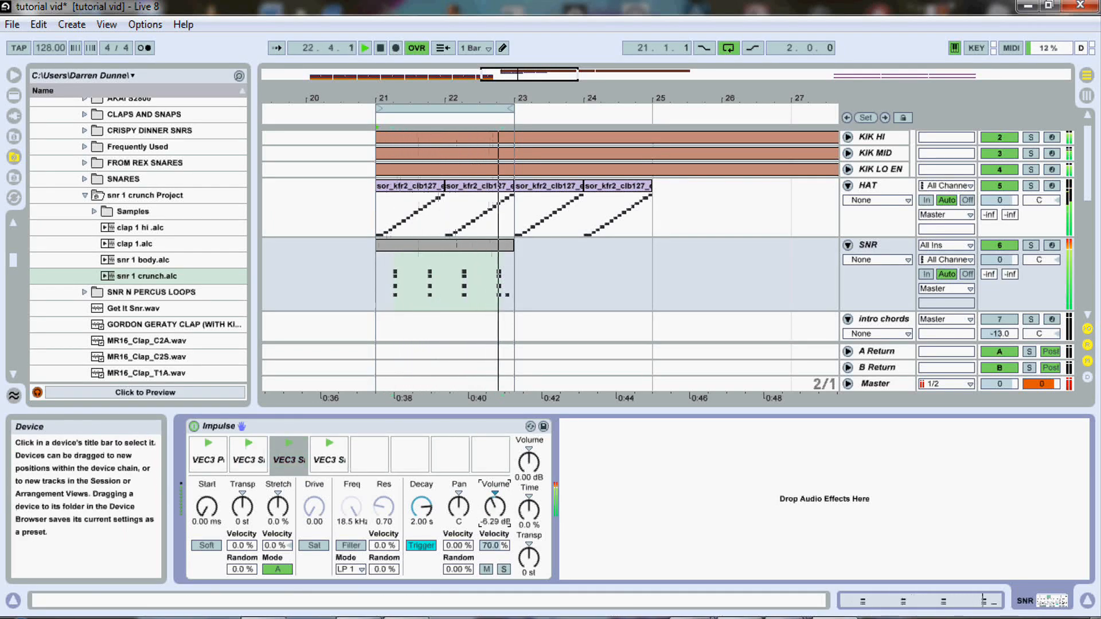
key(space)
Shorten the decay of the VEC3 Snares 006 slot to 895 ms and play the loop
click(287, 459)
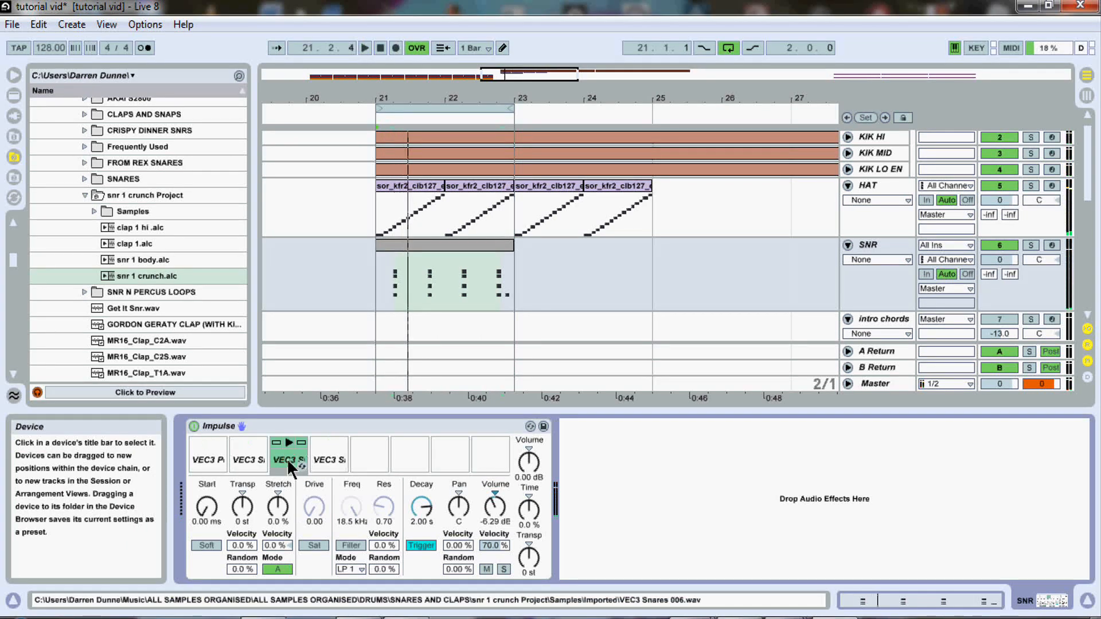
drag(422, 507, 422, 512)
key(space)
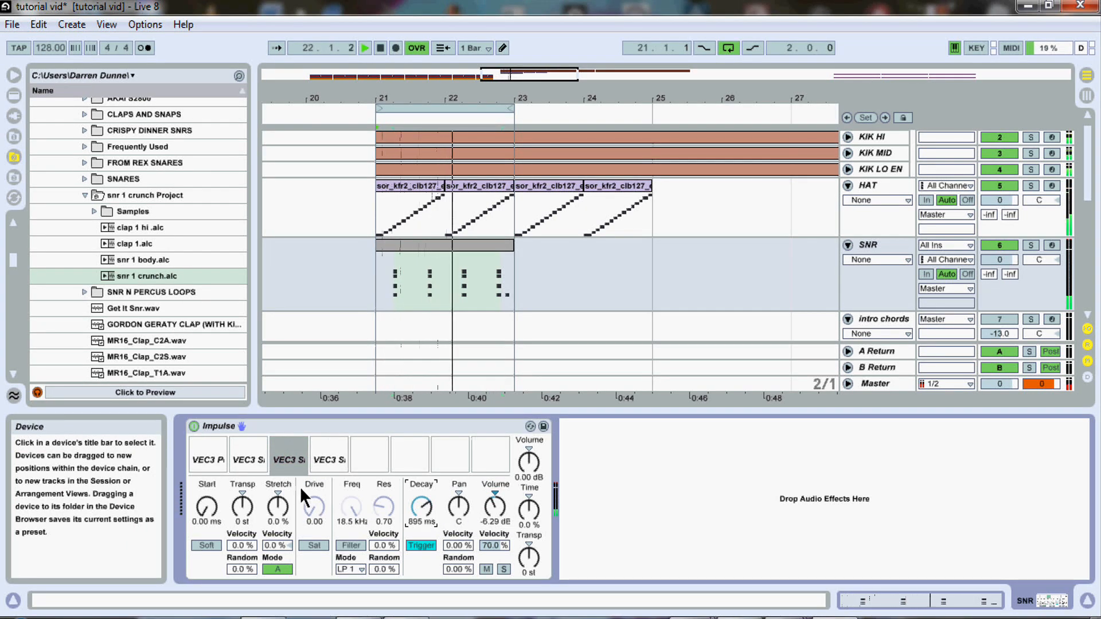
Solo the VEC3 Snares 006 slot, enable its LP 1 filter at 784 Hz with resonance 0.30, and unsolo it
click(302, 443)
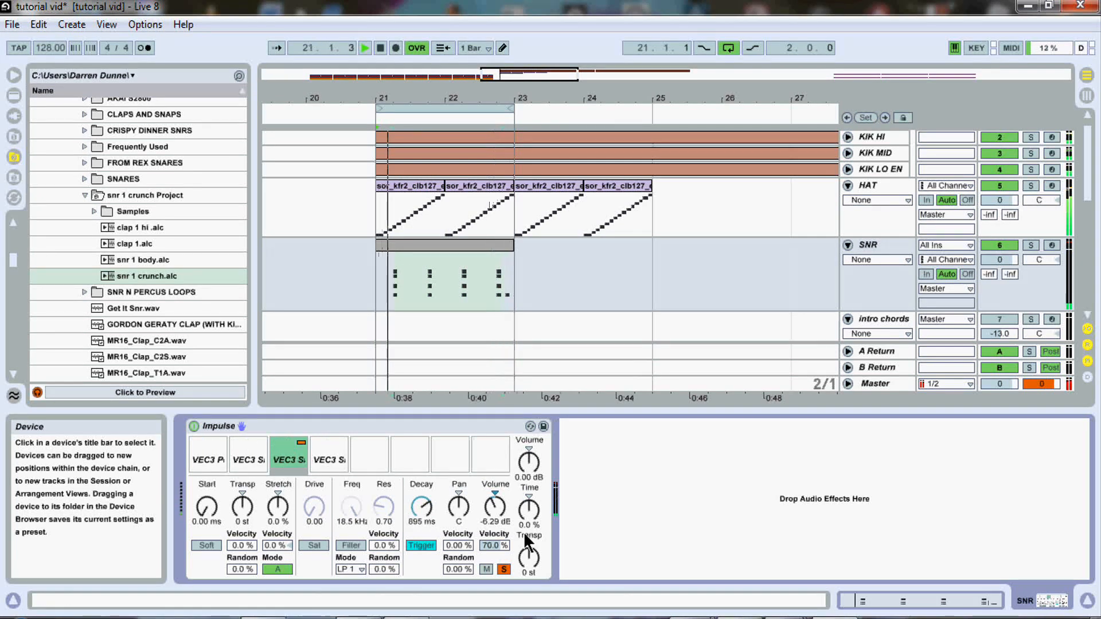
click(352, 545)
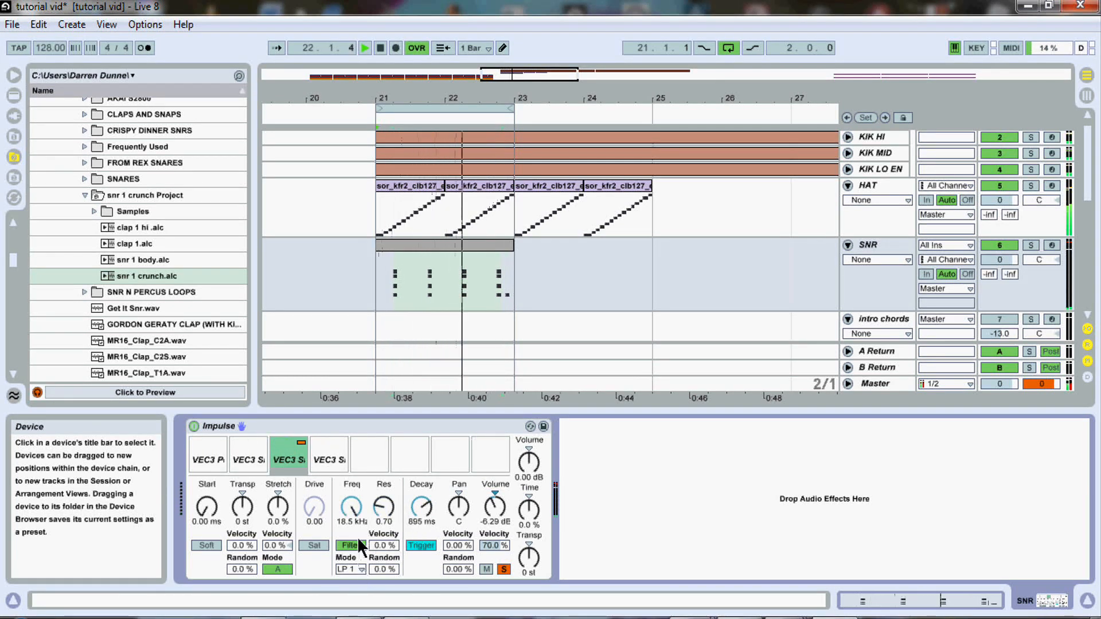
click(261, 469)
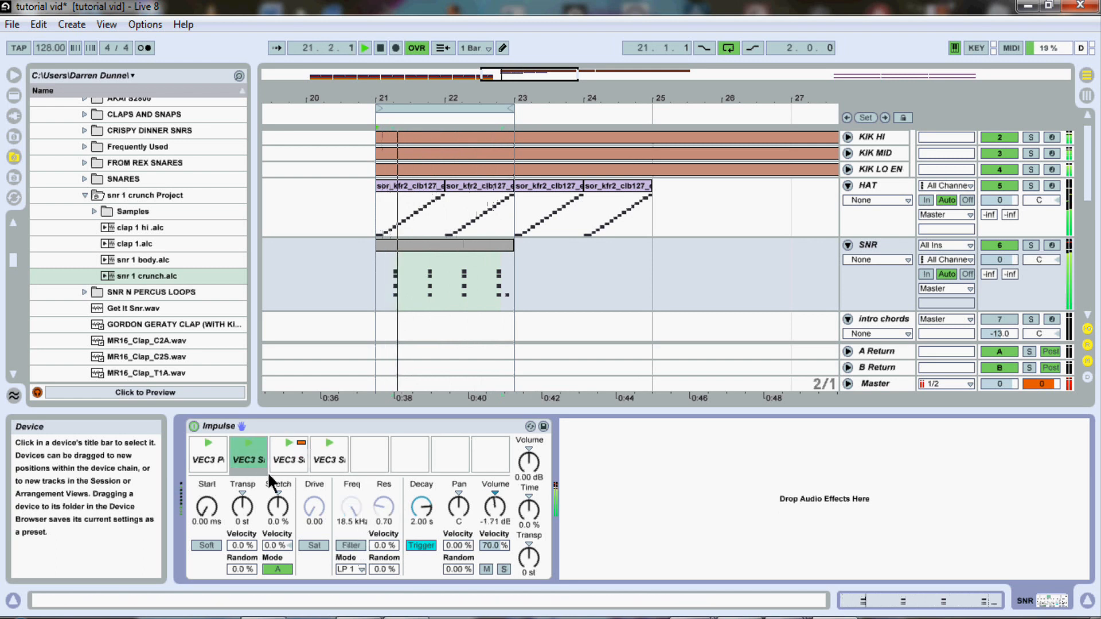
click(208, 461)
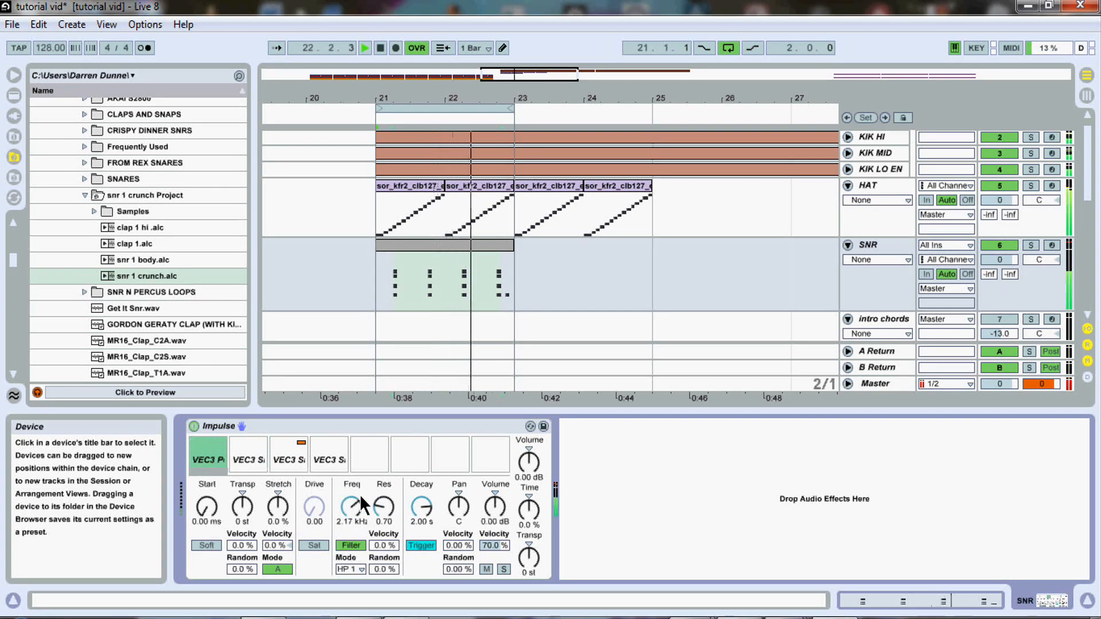
click(289, 462)
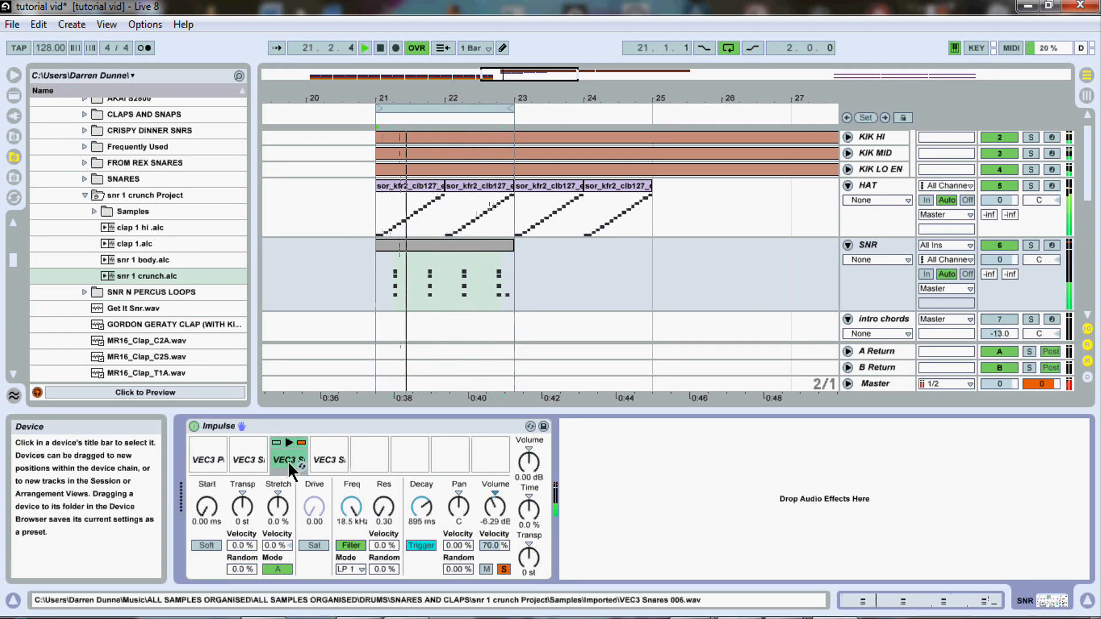
drag(343, 524, 343, 548)
click(304, 456)
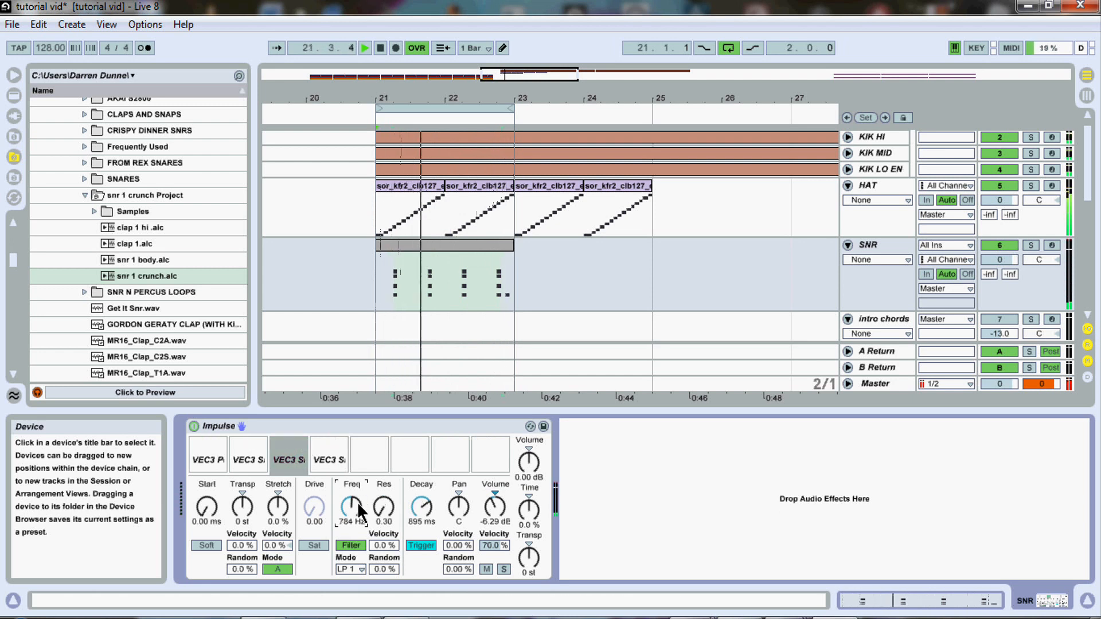
Set the last VEC3 Snares slot's volume to -6.19 dB and the VEC3 Snares 006 slot's volume to -10.9 dB
click(329, 453)
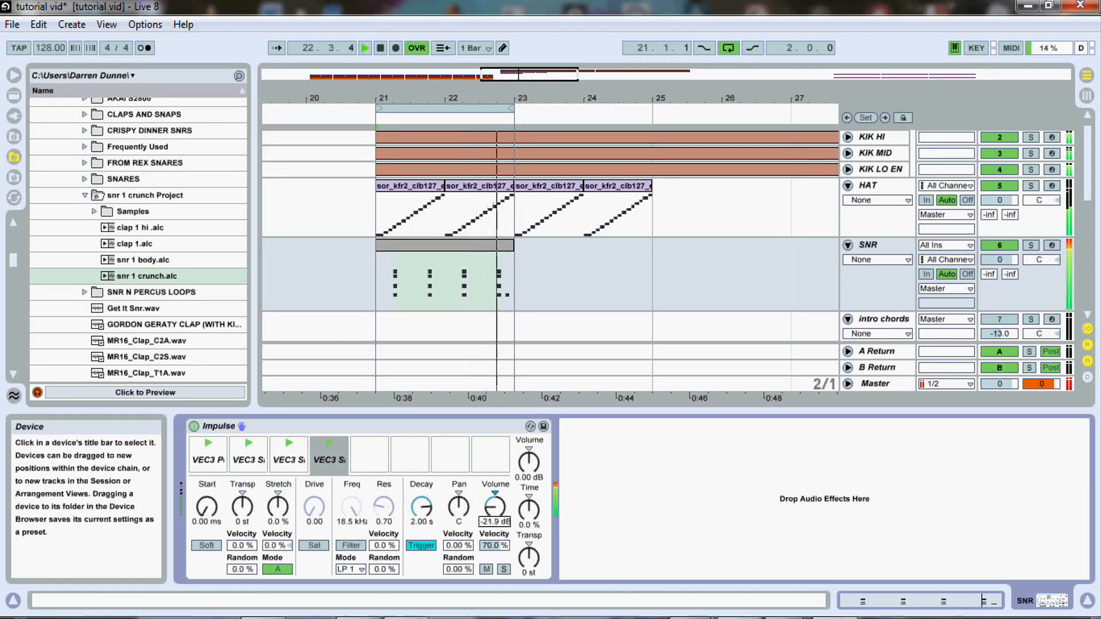
drag(495, 507, 495, 468)
drag(495, 507, 495, 511)
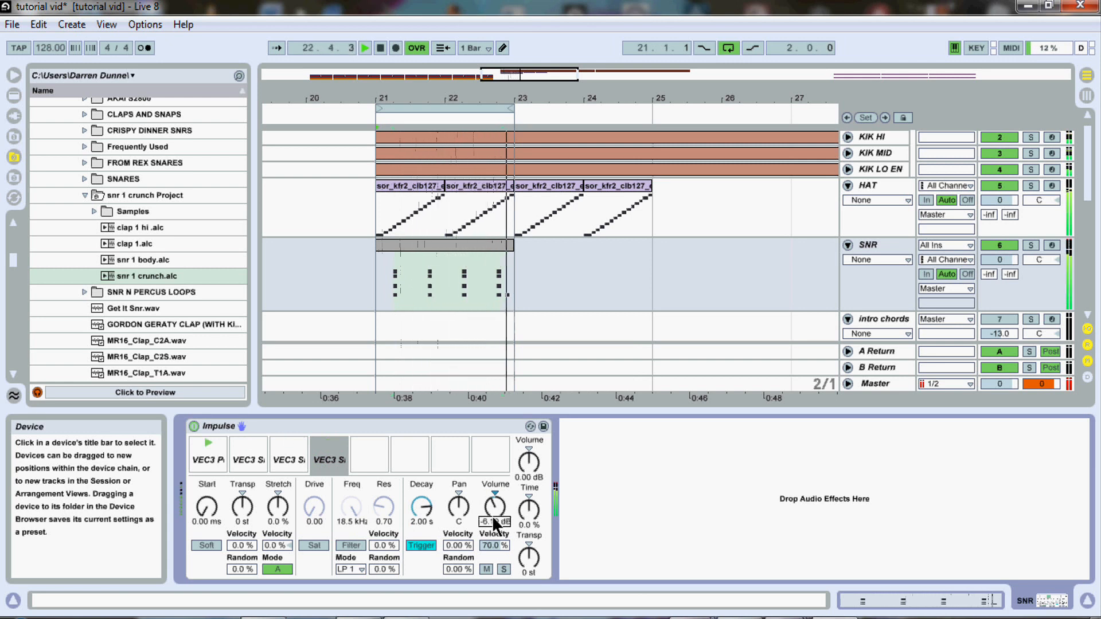
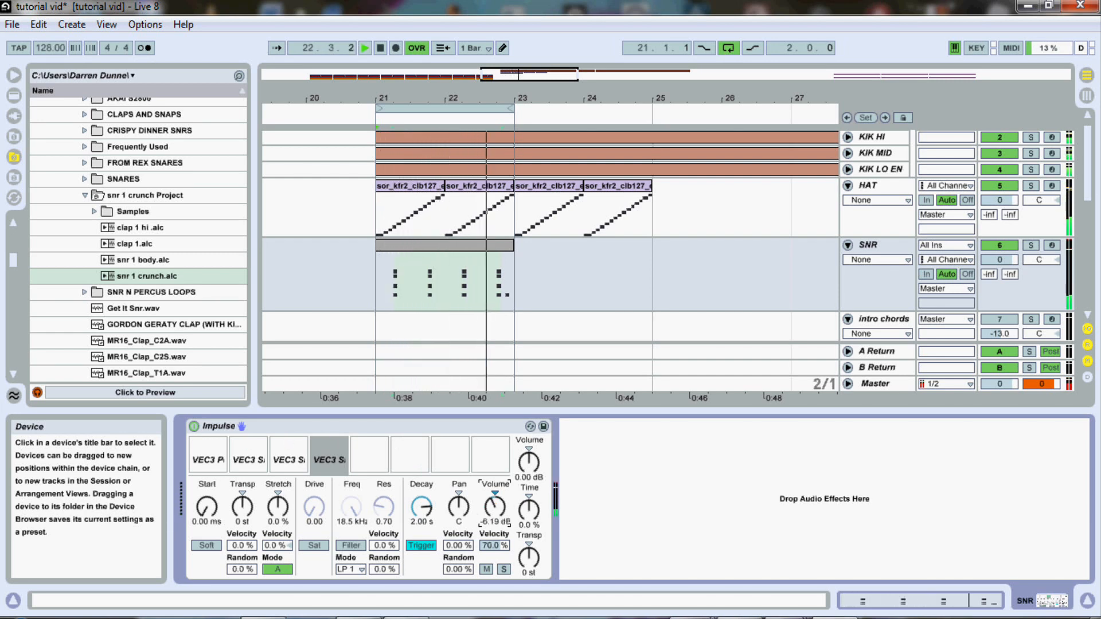
click(286, 468)
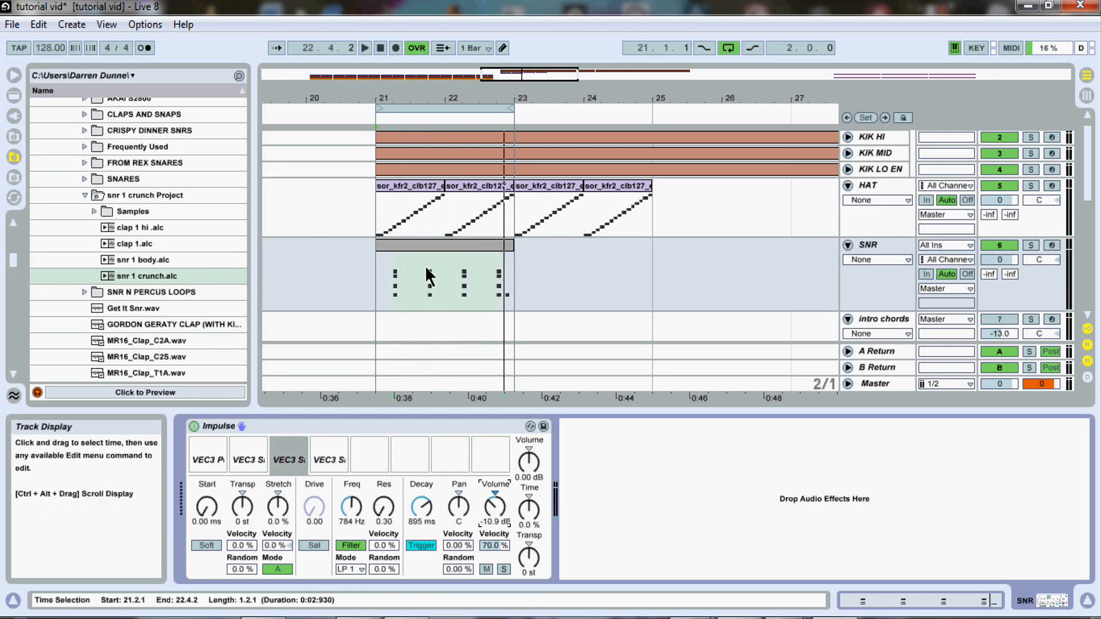
Solo the HAT track, set its sliced rack to decay 608 ms, sustain -21 dB and release 1.00 ms, and unsolo it
click(871, 188)
click(1031, 185)
key(space)
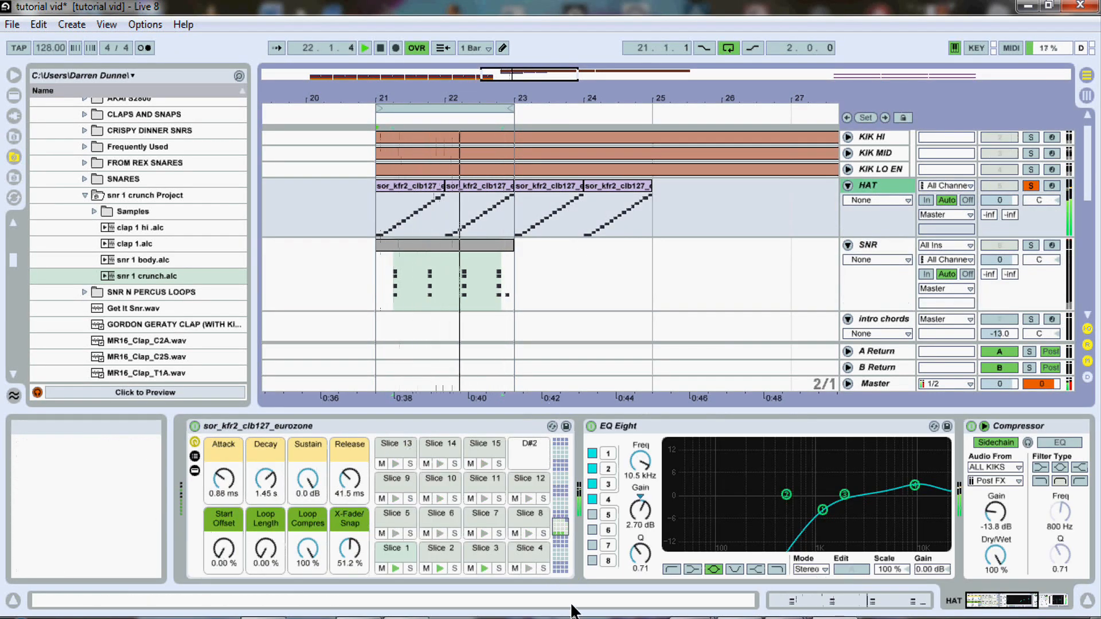
click(194, 457)
click(195, 458)
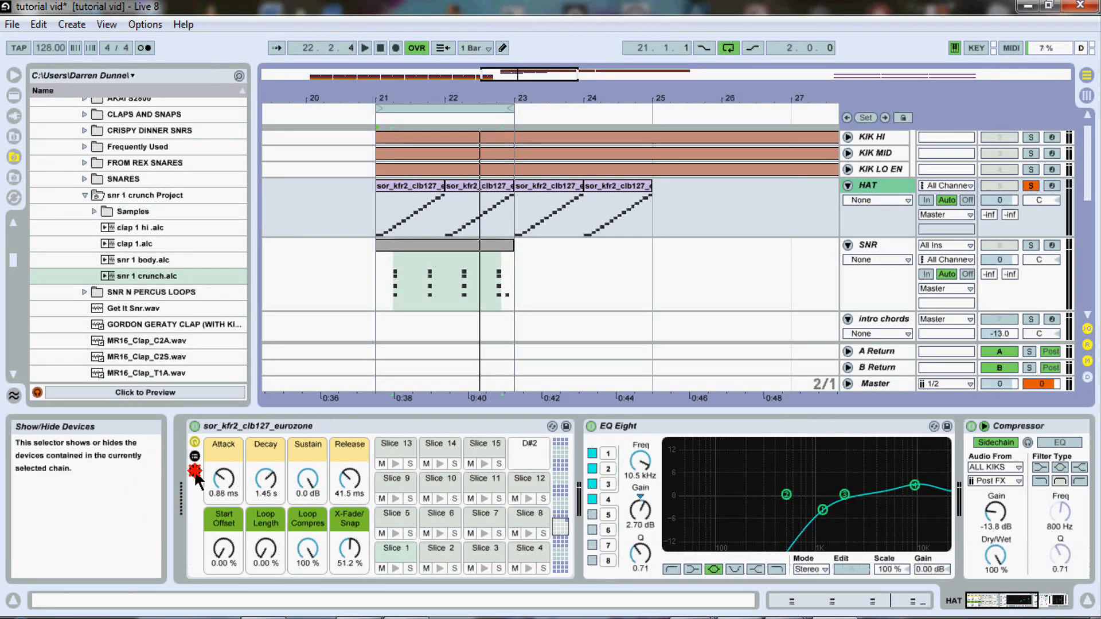
click(195, 472)
click(195, 472)
key(space)
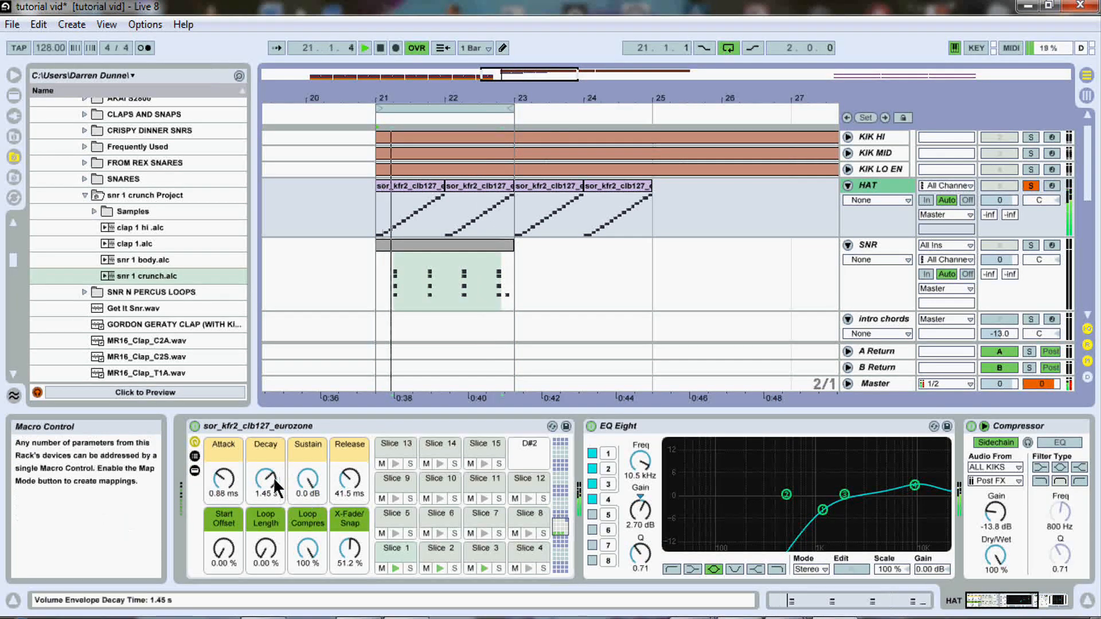
drag(271, 479, 272, 531)
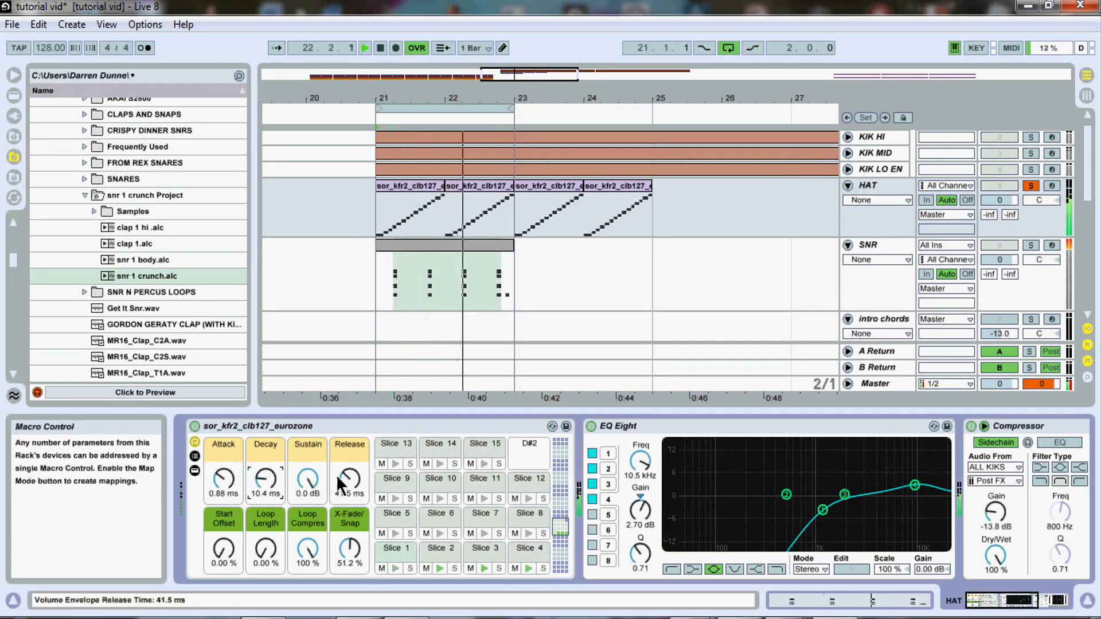
drag(350, 479, 267, 460)
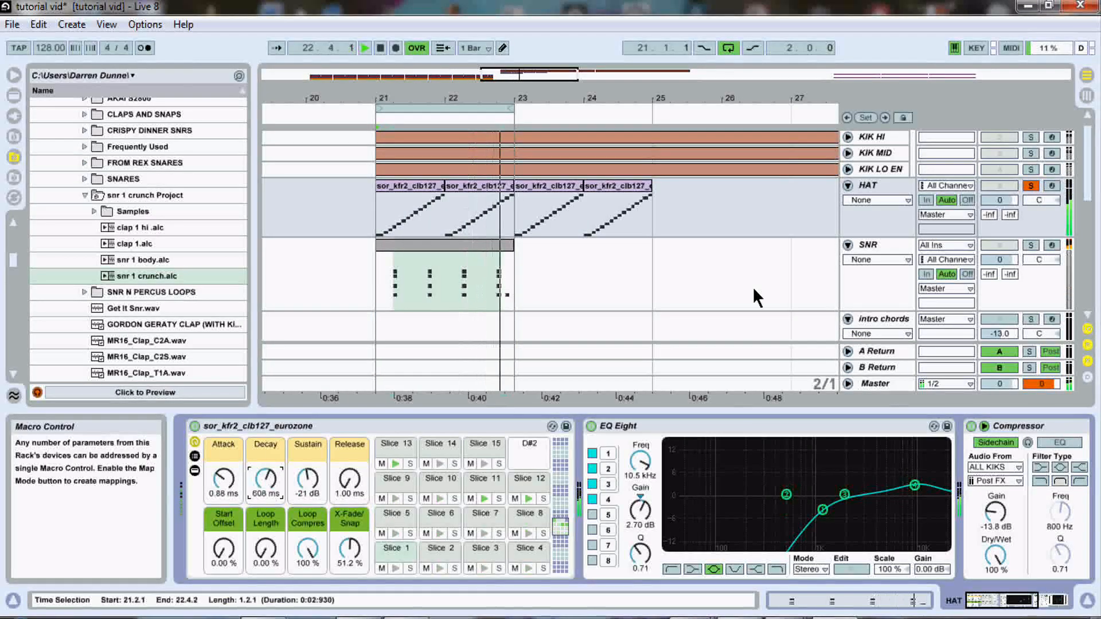
click(1031, 186)
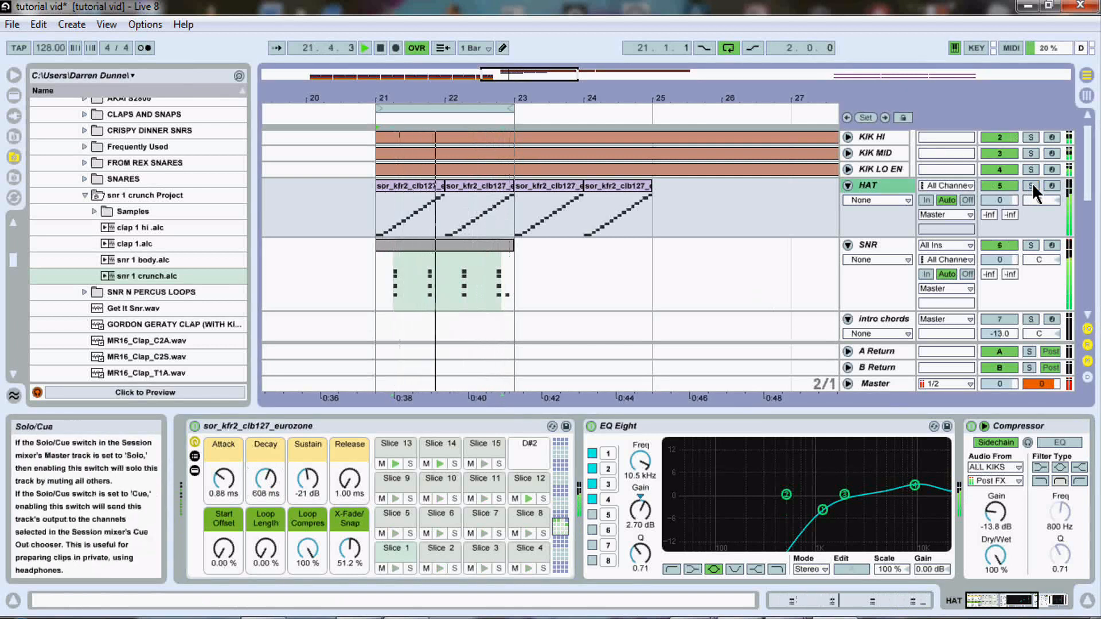
Lower the SNR track's volume in the Session mixer and bring the HAT track's volume down to about -5.0 dB
key(Tab)
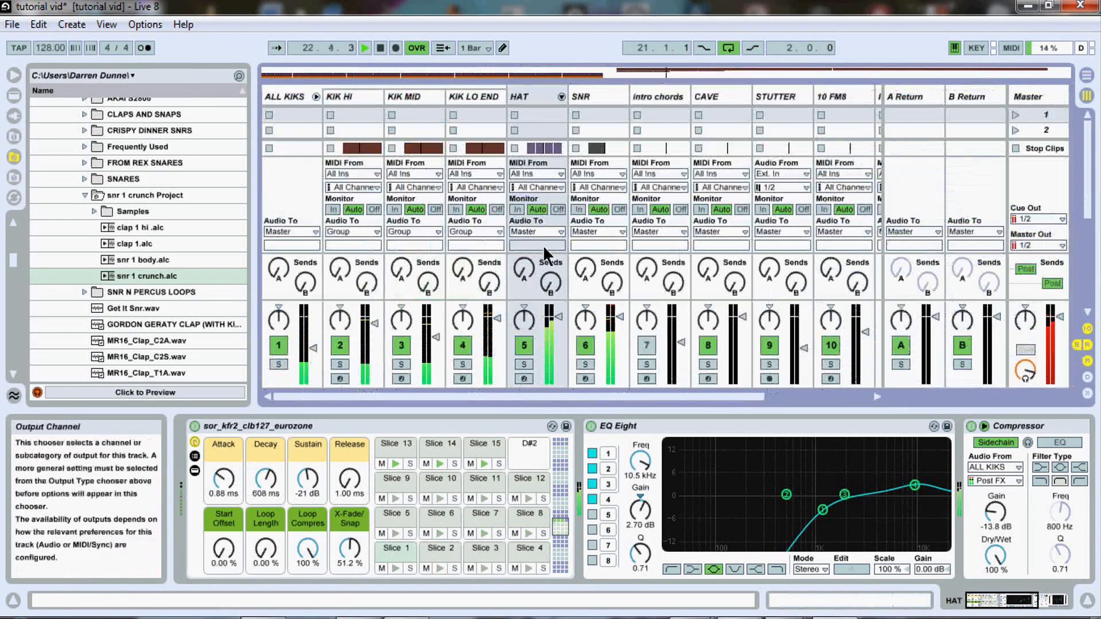
drag(619, 316, 620, 344)
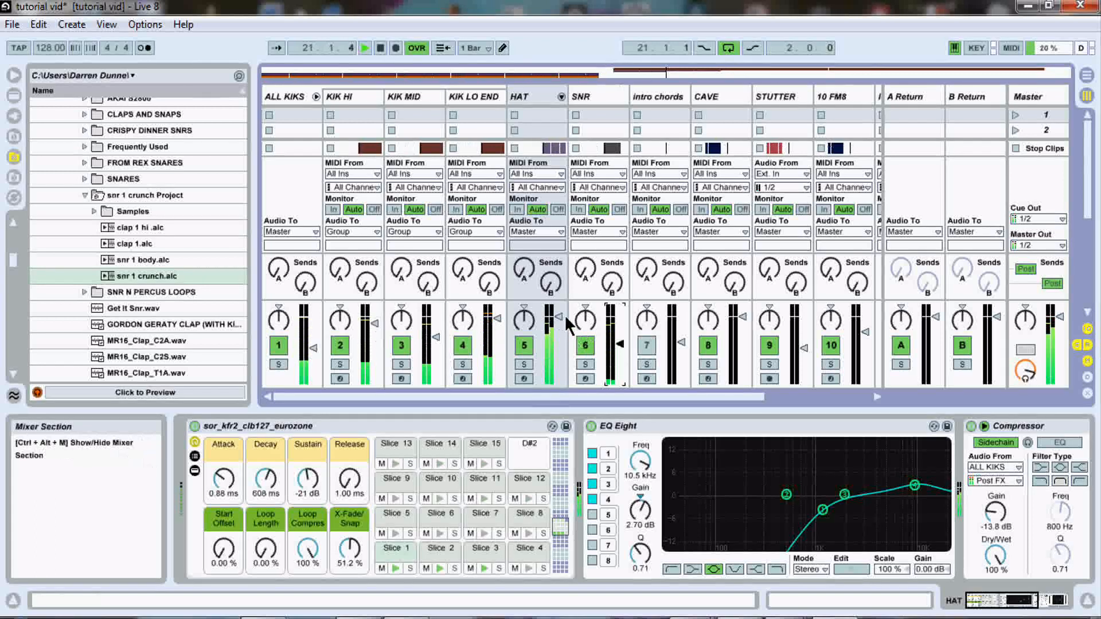
drag(561, 316, 559, 327)
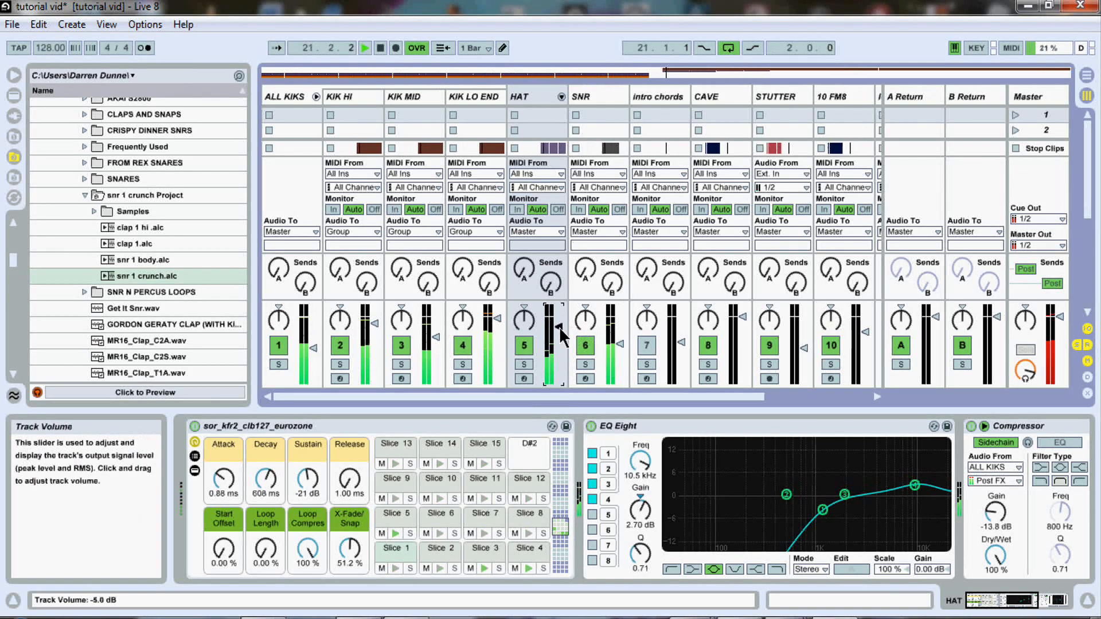
click(531, 97)
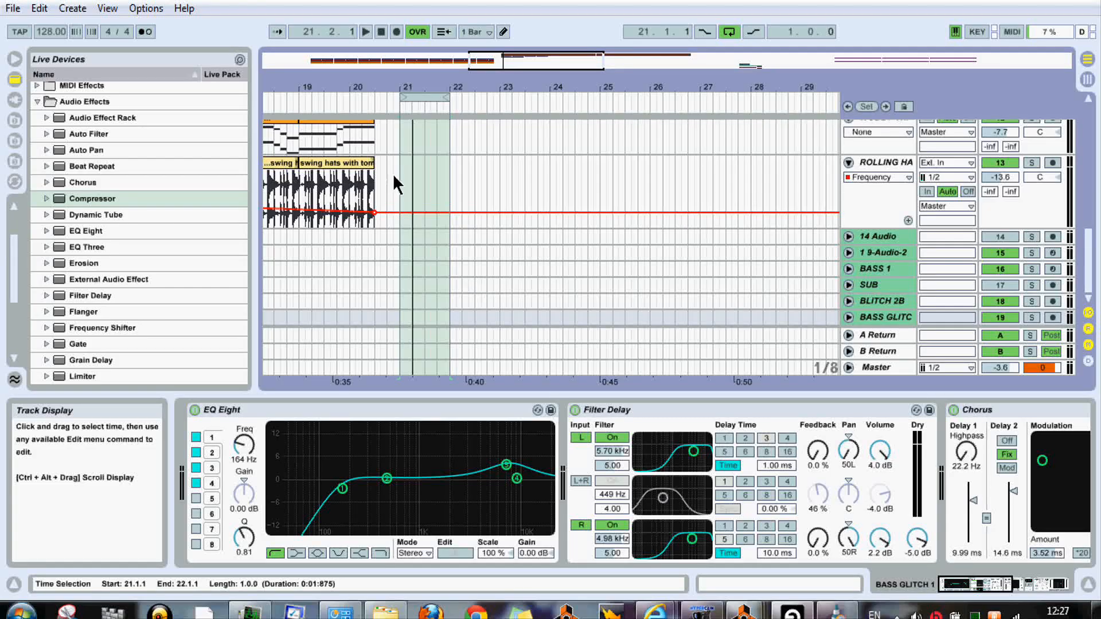
Fold the SNR, HAT and CAVE tracks in the arrangement
click(394, 182)
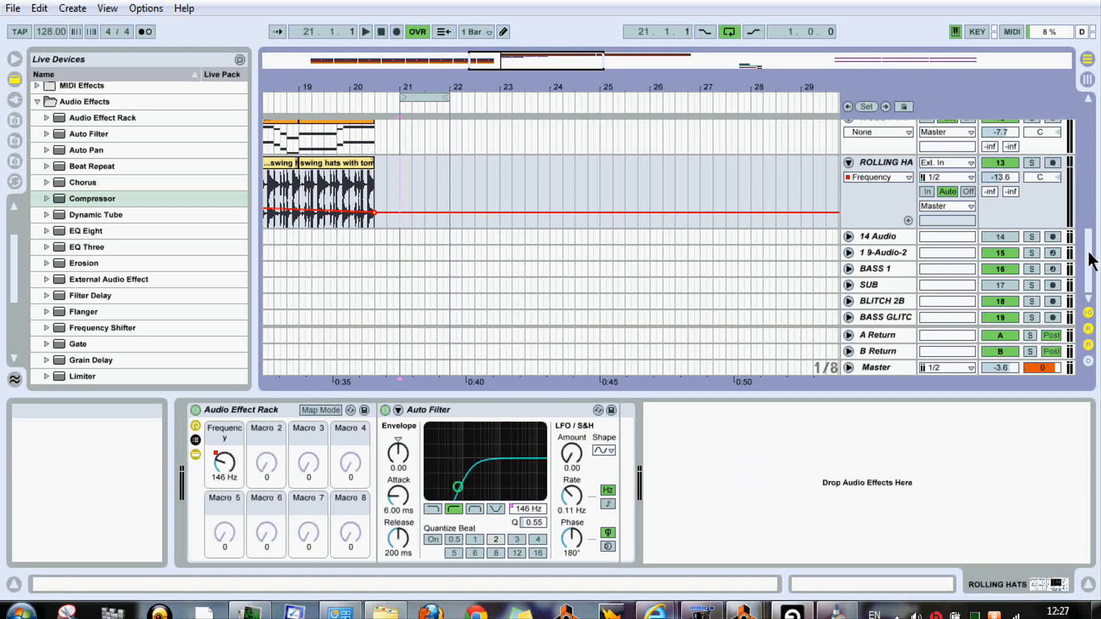
scroll(1092, 261, up, 10)
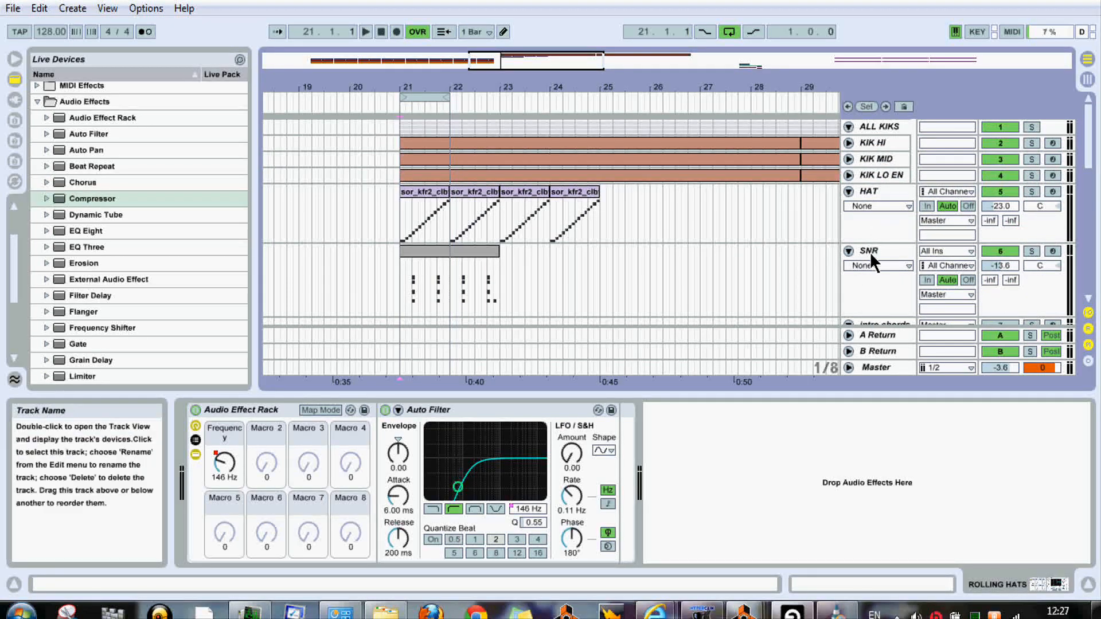
click(848, 250)
click(848, 190)
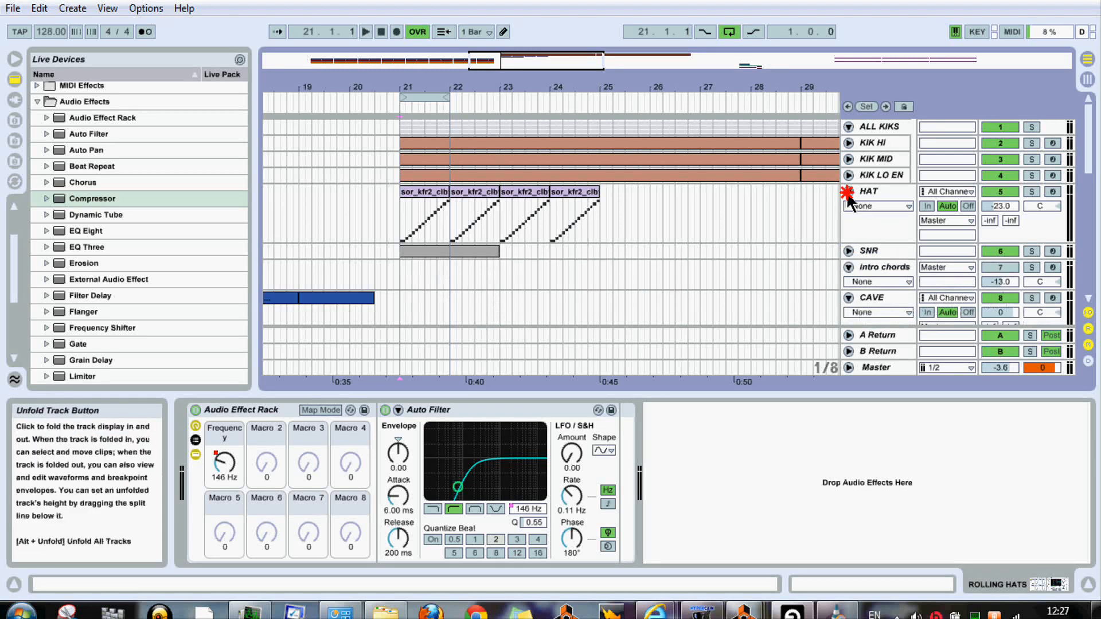
click(849, 254)
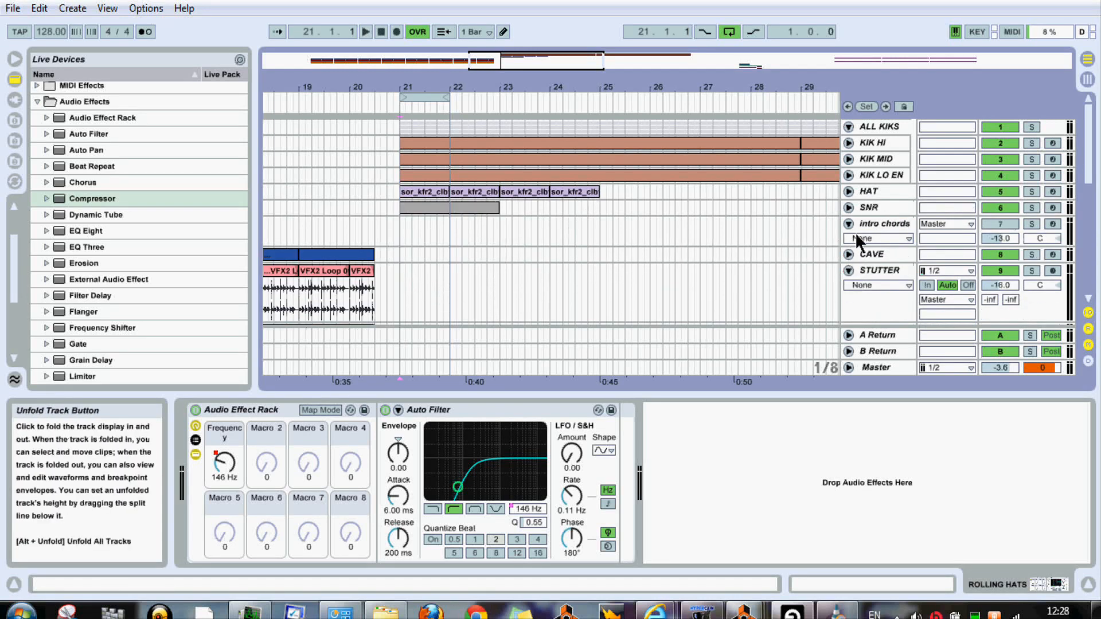
Insert a new MIDI track directly below SNR and enlarge its height in the arrangement
click(876, 211)
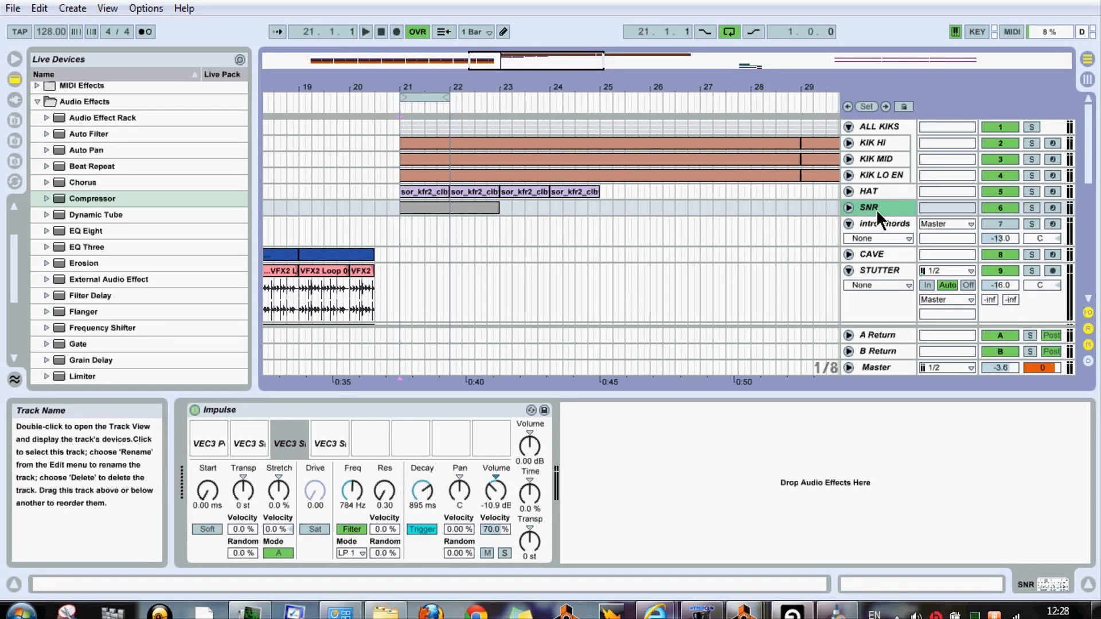
key(ctrl+shift+t)
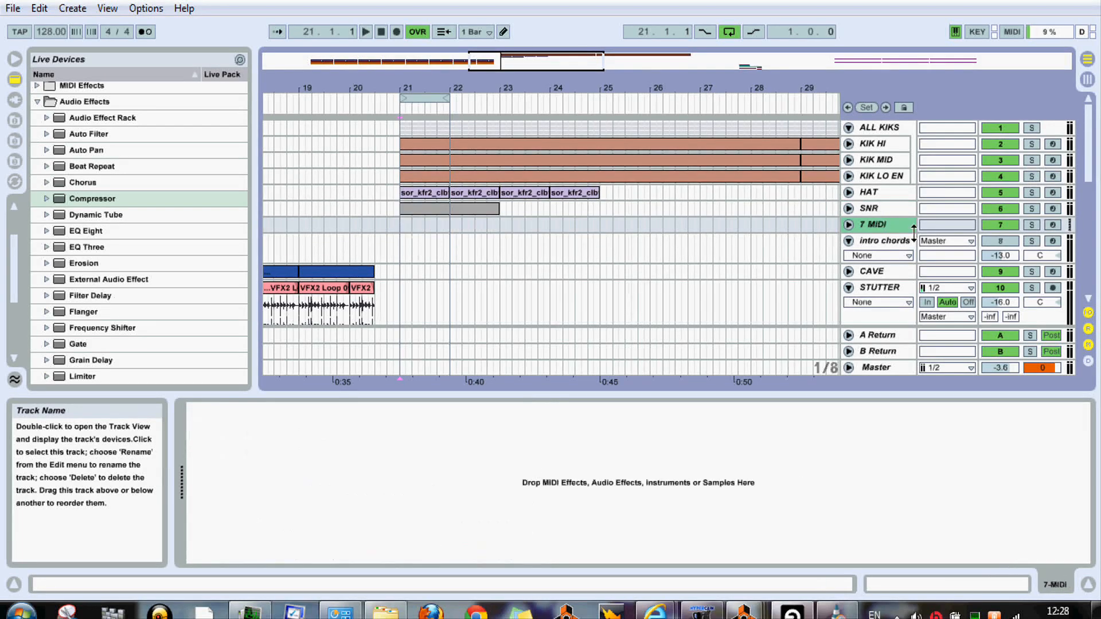
drag(909, 232, 911, 297)
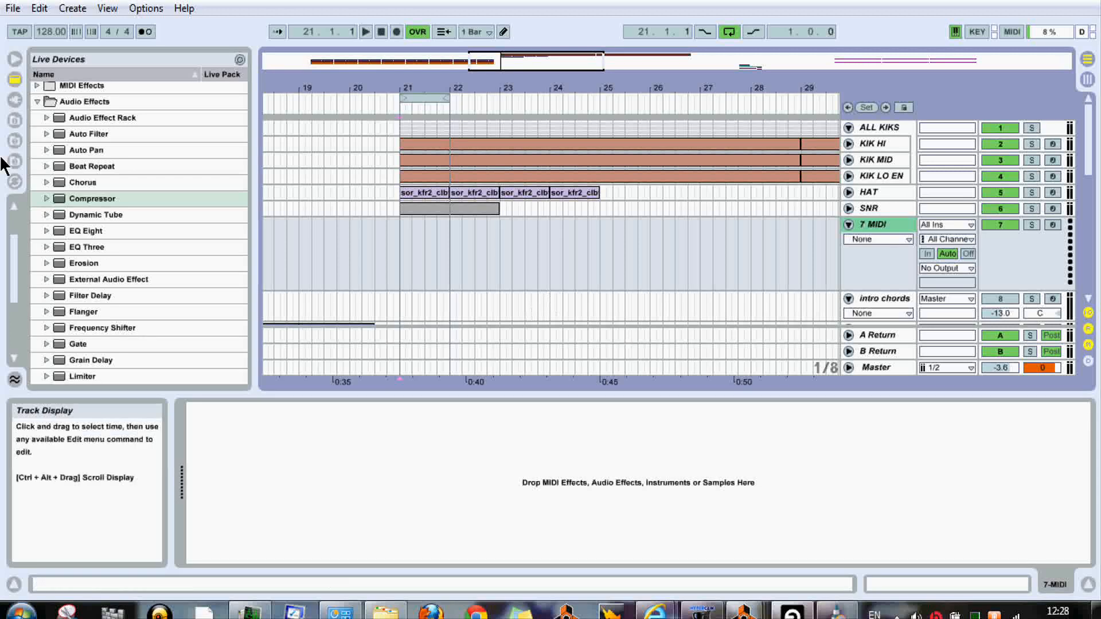
Load the Massive plug-in instrument onto the new MIDI track and close its floating window
click(15, 99)
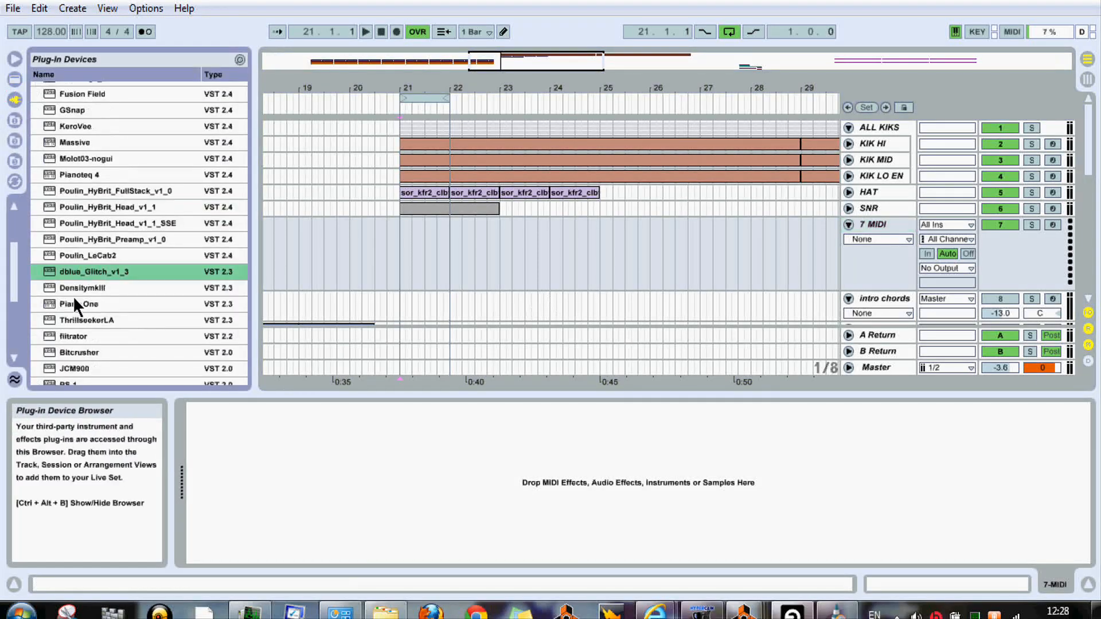
drag(14, 275, 14, 246)
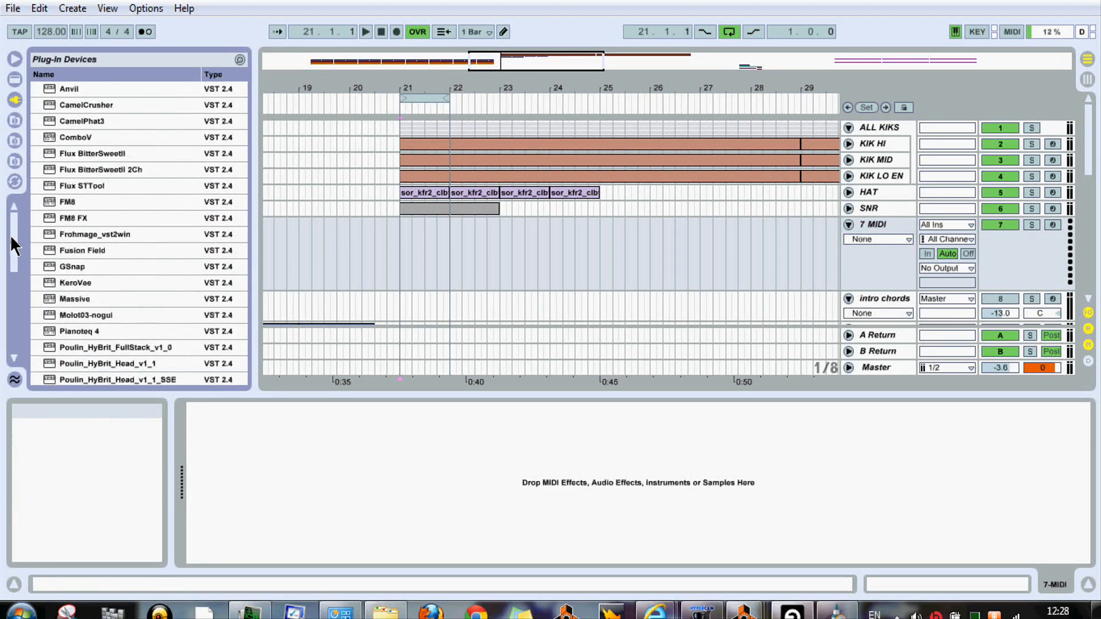
click(65, 299)
drag(834, 244, 871, 233)
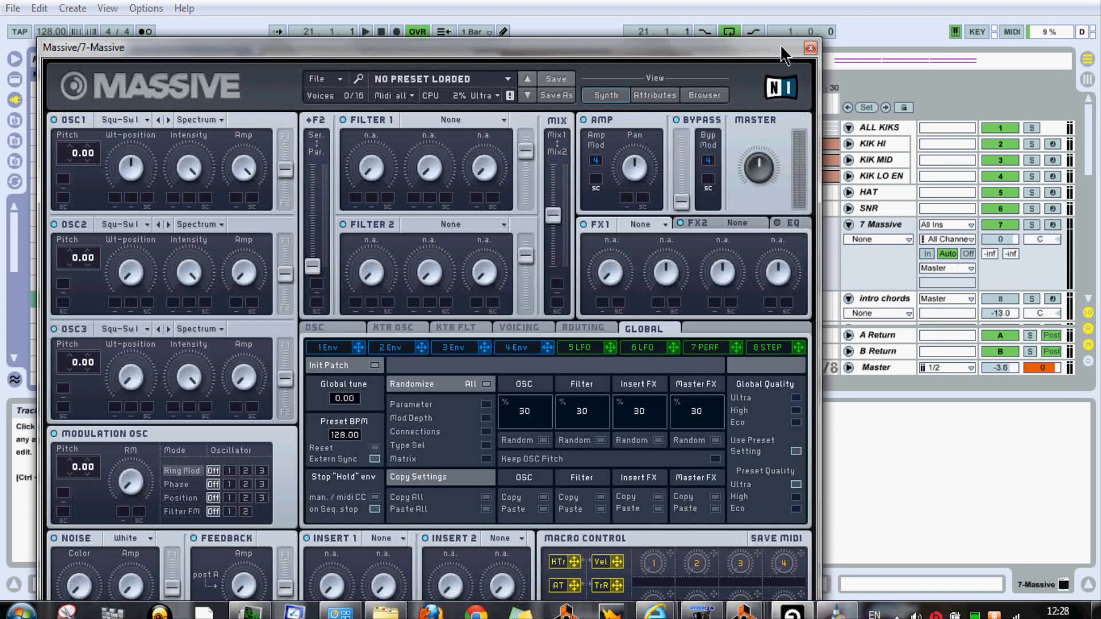
click(811, 47)
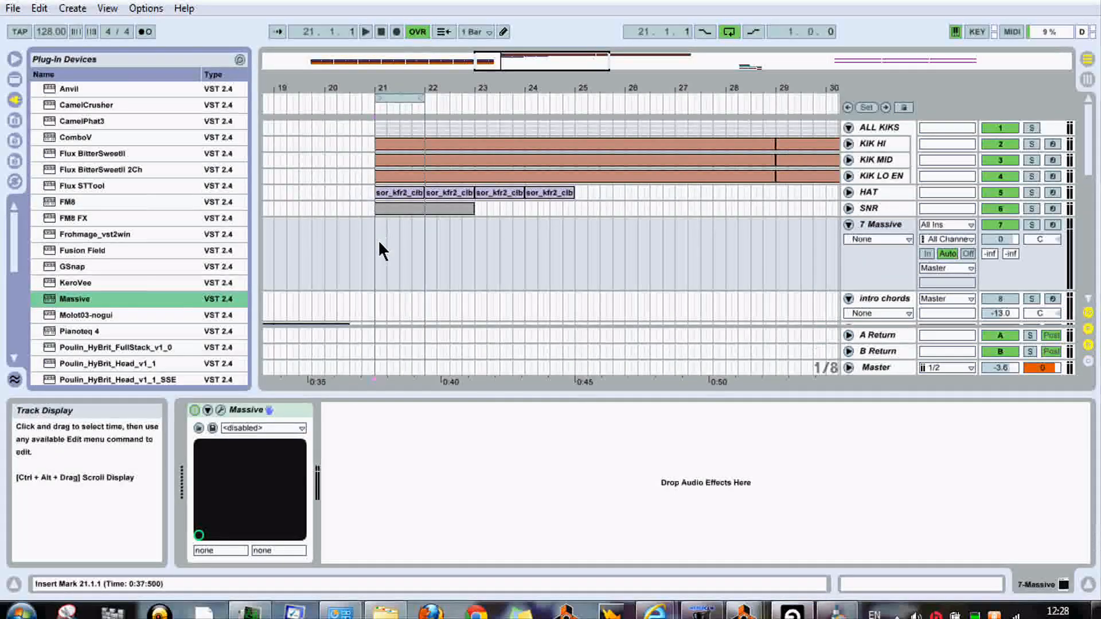
Insert an empty one-bar MIDI clip at bar 21 on the Massive track
drag(381, 245, 424, 244)
right_click(400, 230)
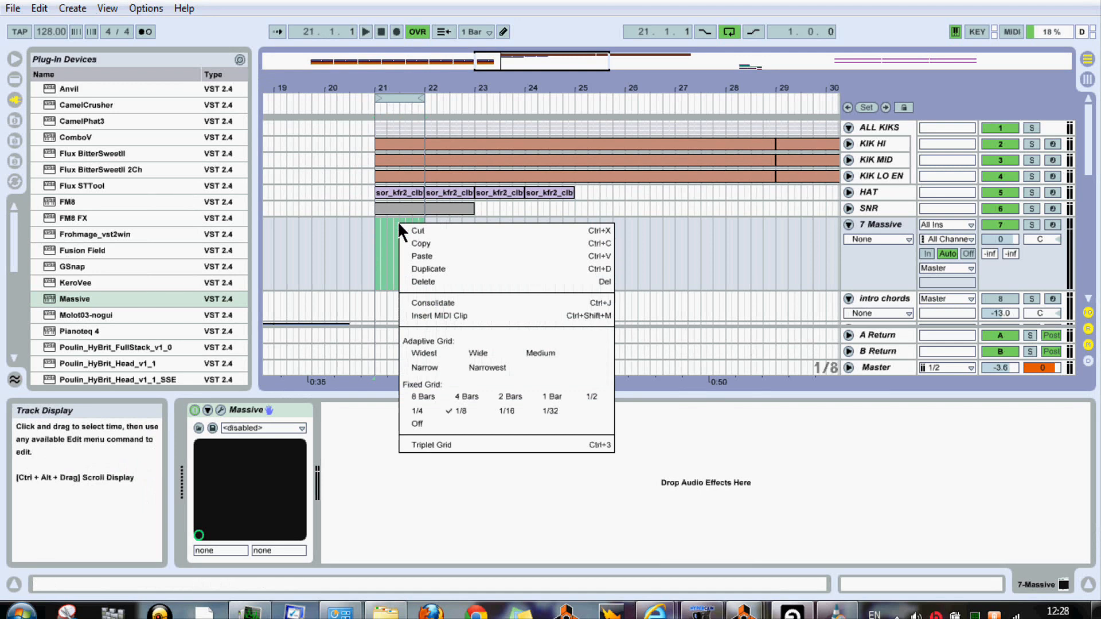
click(435, 315)
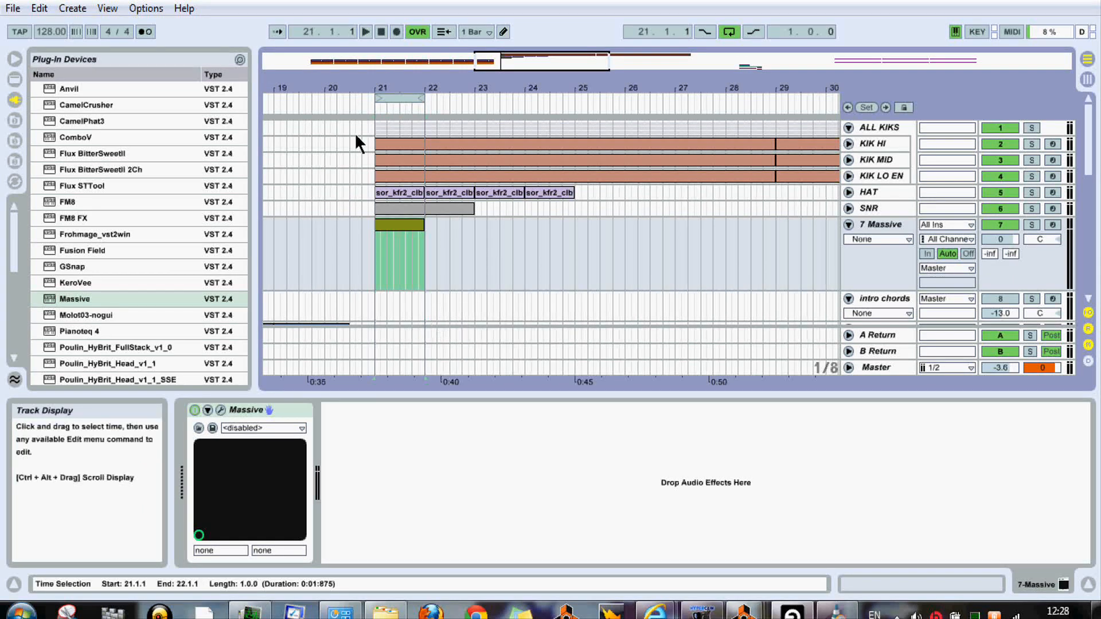
Open the new Massive clip for note editing, enable MIDI note preview and enlarge the note editor
drag(356, 88, 353, 154)
drag(437, 88, 409, 90)
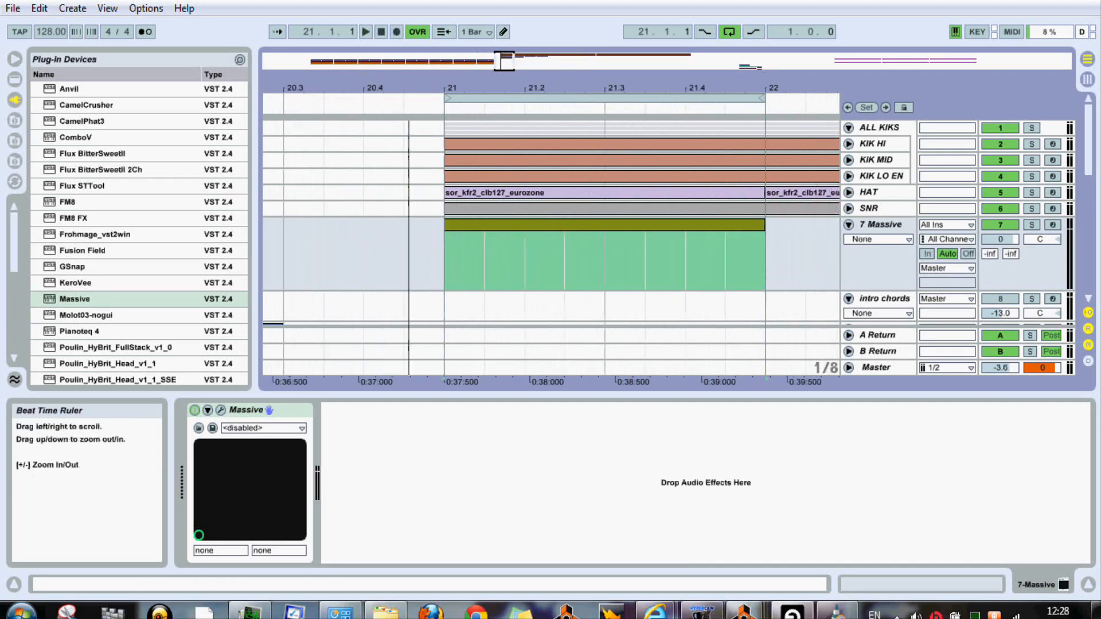
click(406, 243)
double_click(422, 242)
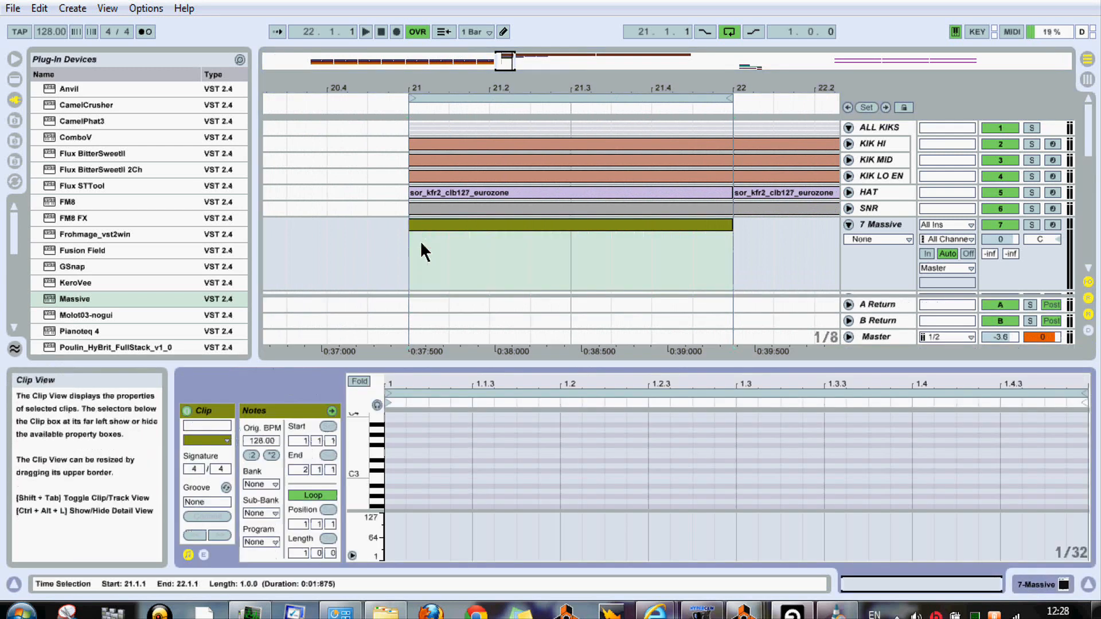
click(376, 405)
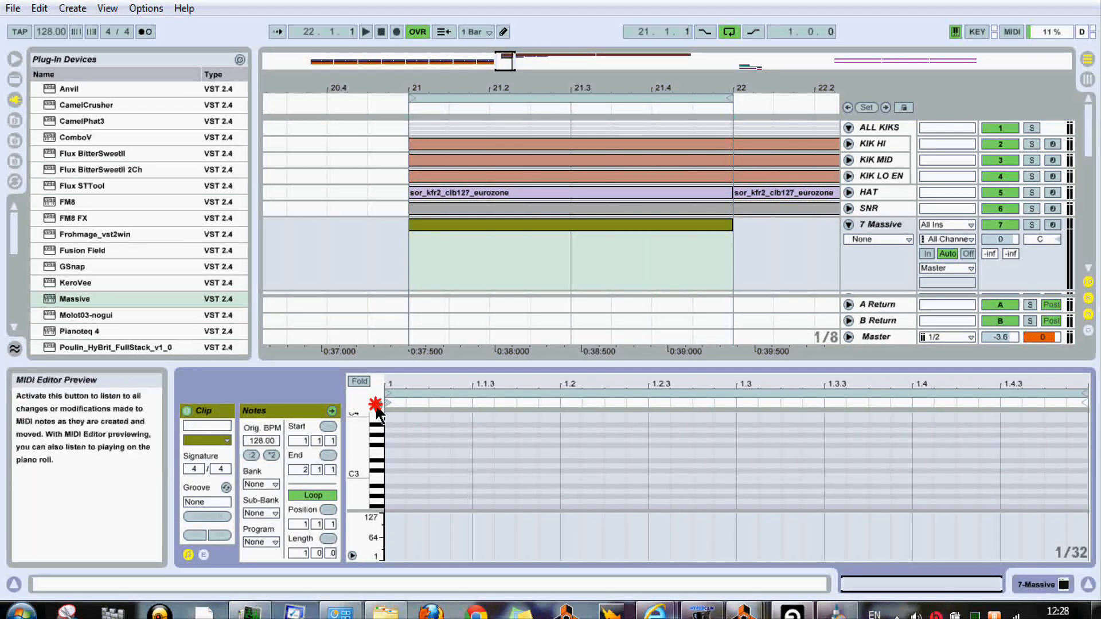
drag(409, 366, 400, 259)
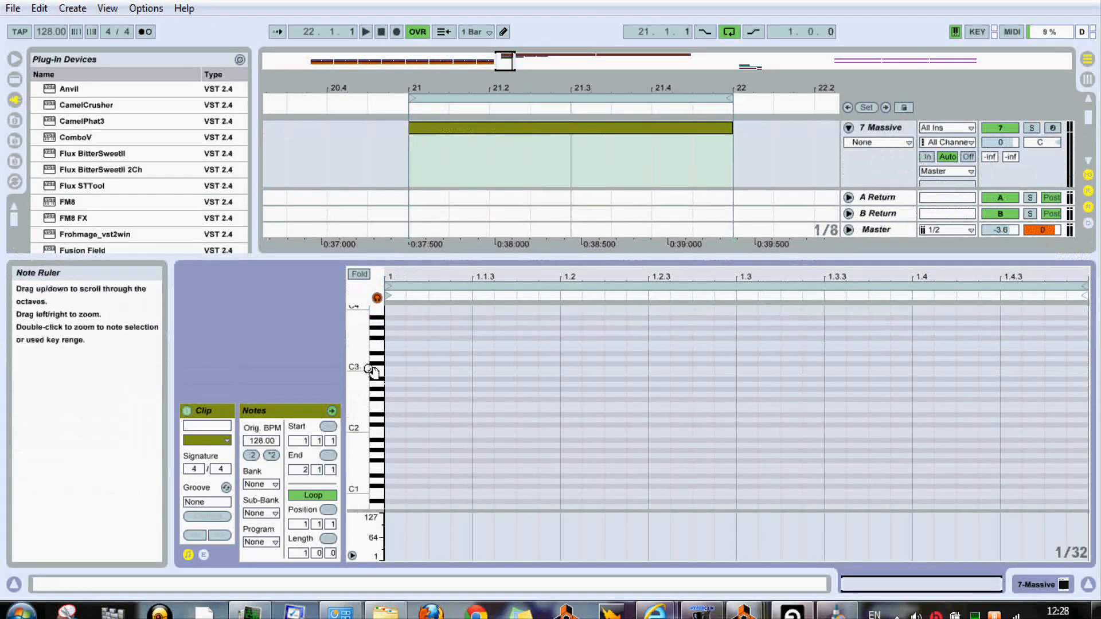
Add an F2 note at the start of the clip and extend it across the full bar
click(381, 404)
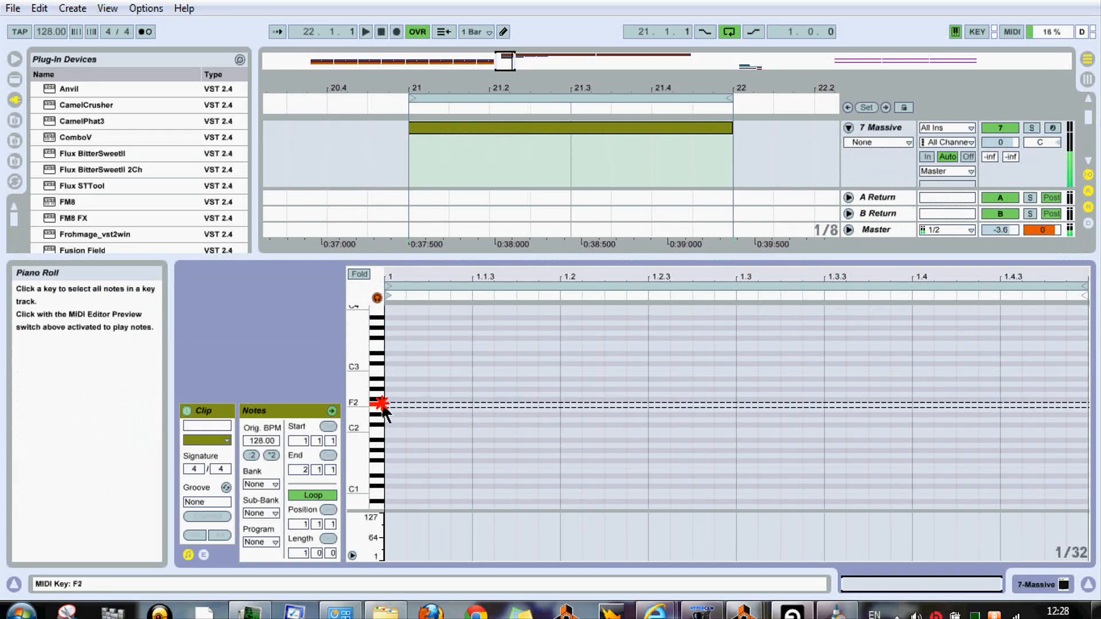
double_click(393, 405)
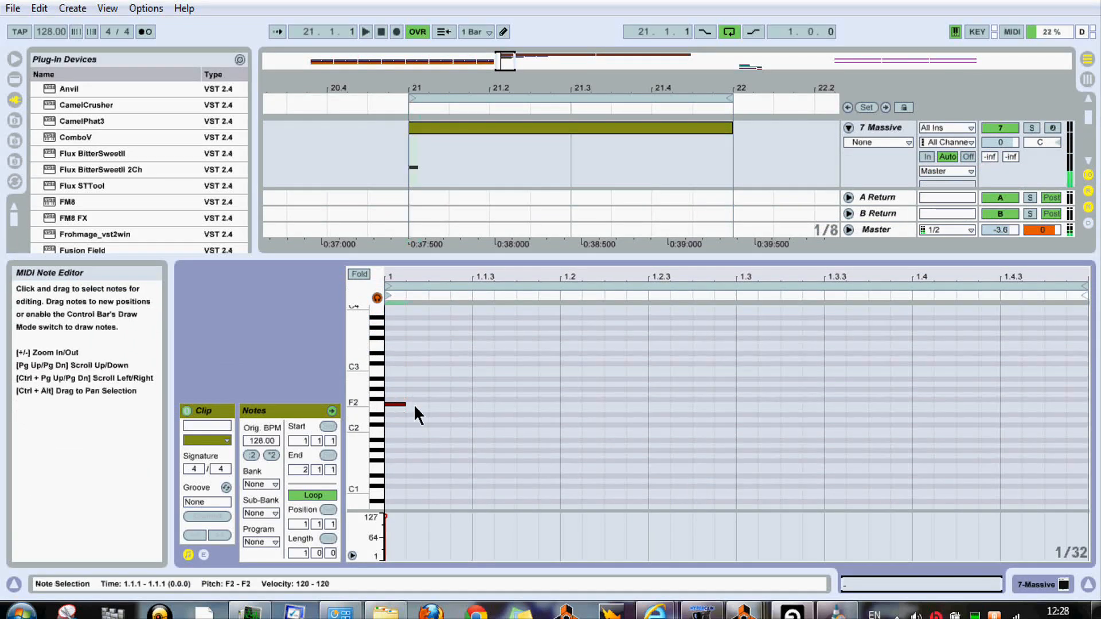
drag(414, 404, 1065, 385)
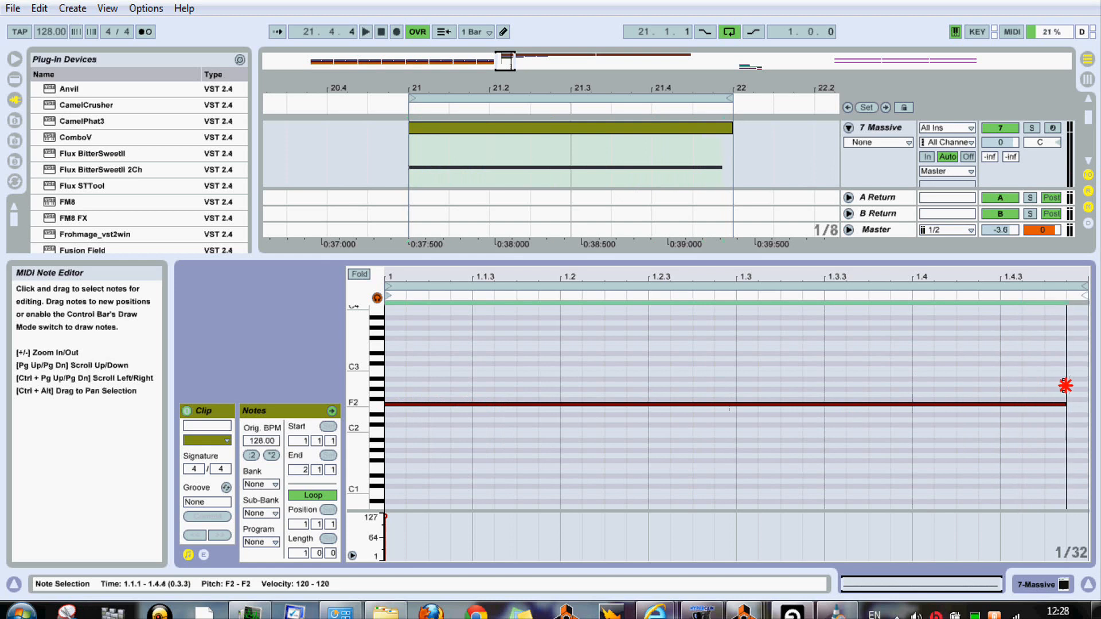
key(space)
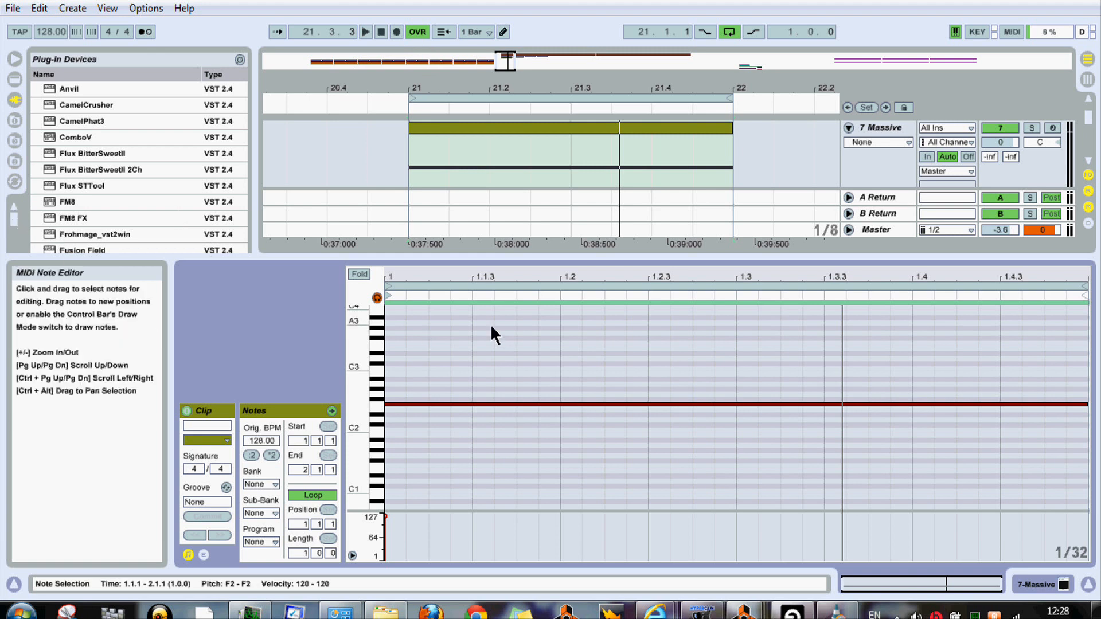
Add the dblue_Glitch_v1_3 effect after Massive, start playback and close the effect's window
drag(473, 262, 473, 396)
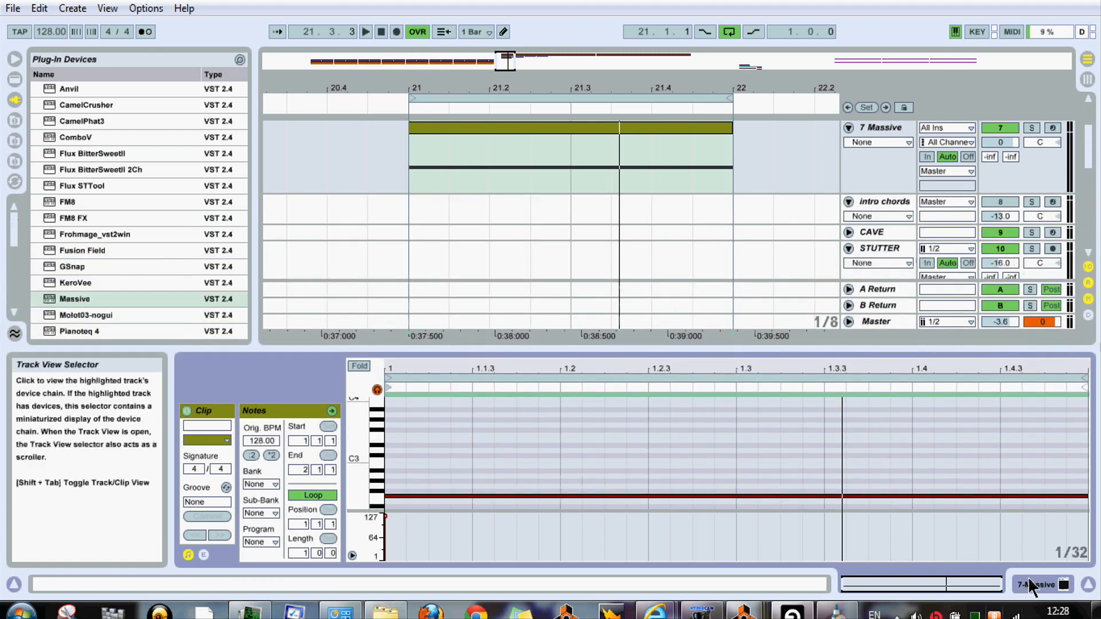
click(1064, 584)
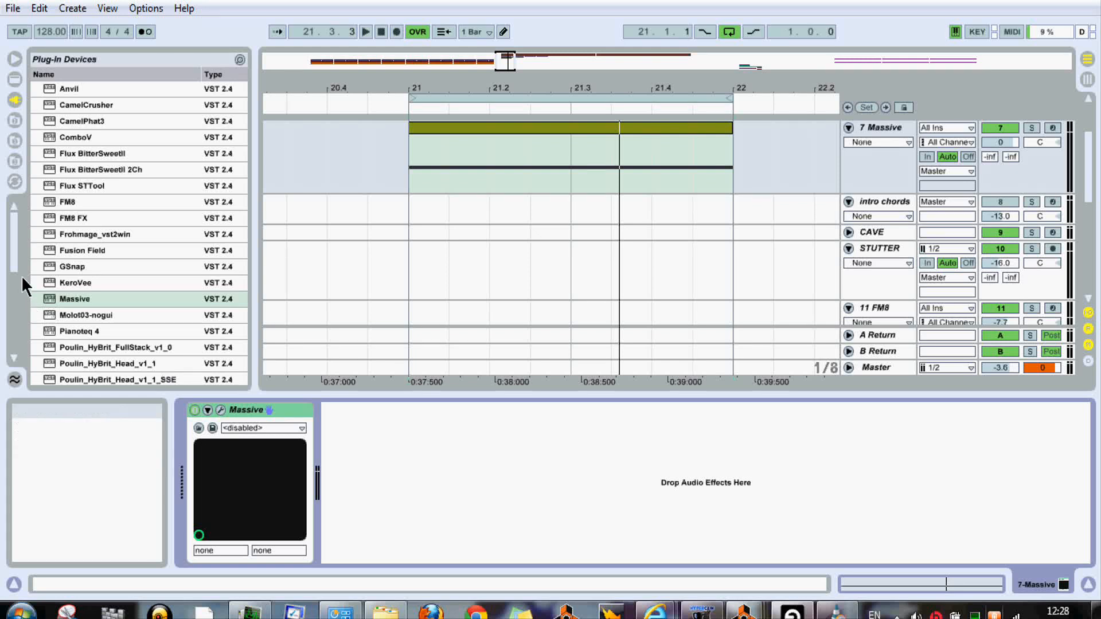
drag(14, 253, 372, 444)
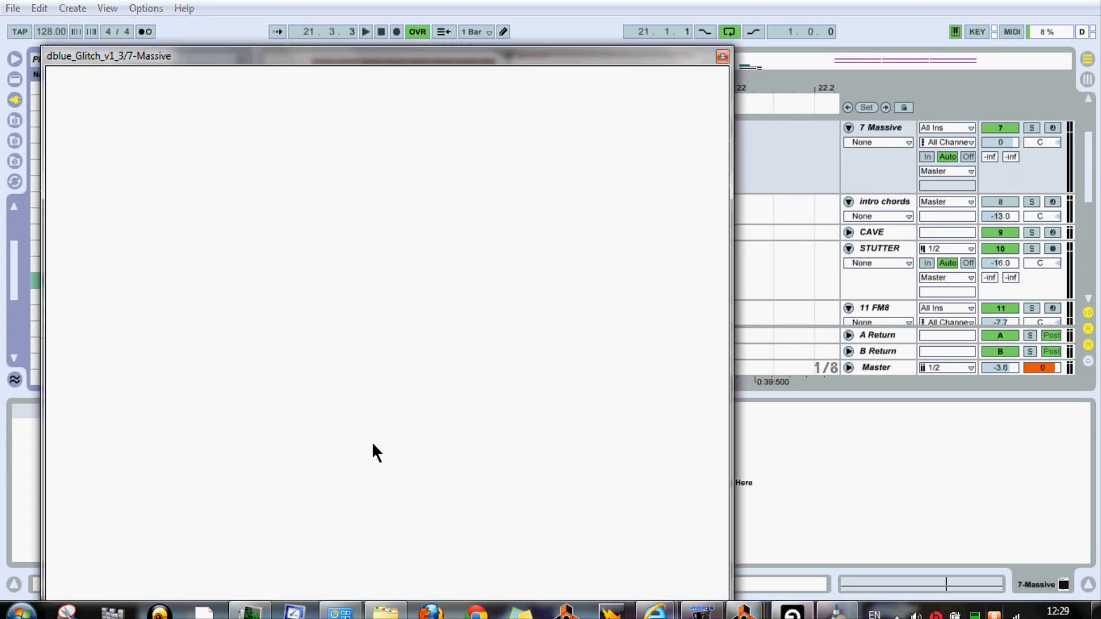
key(space)
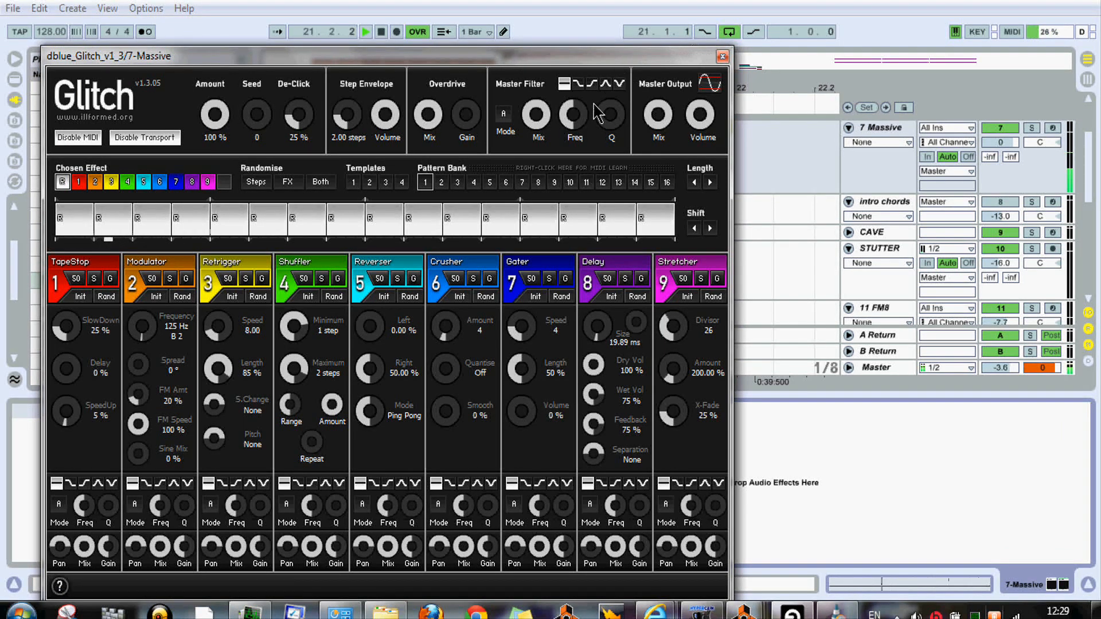
click(722, 56)
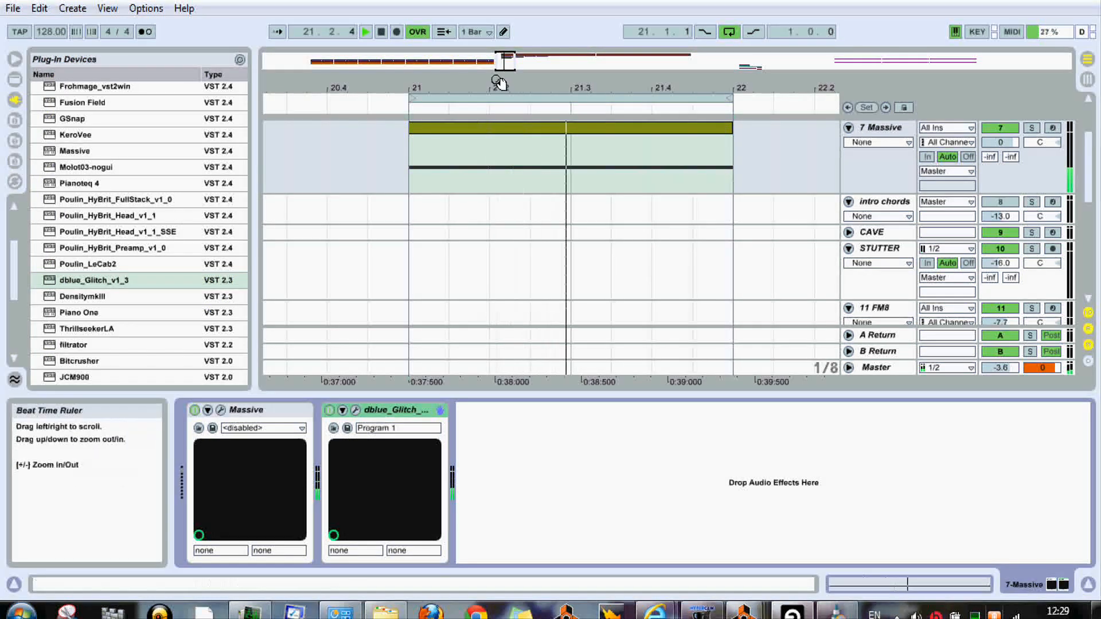
Duplicate the Massive clip up to bar 25 and extend the arrangement loop to cover bars 21 to 25
drag(499, 82, 499, 52)
drag(489, 128, 572, 137)
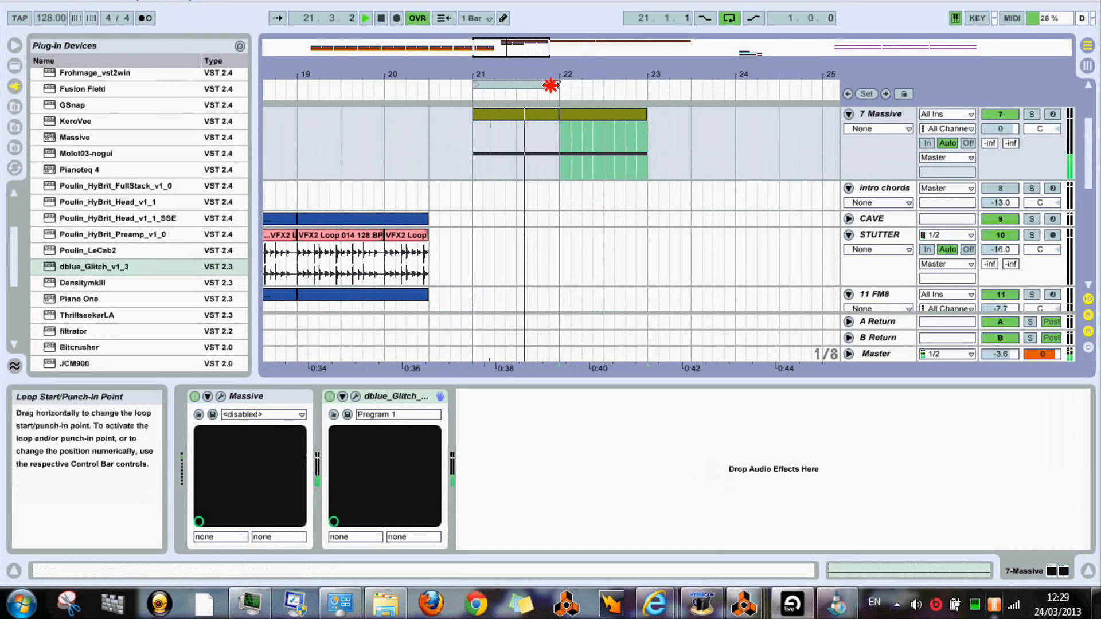
drag(550, 86, 646, 86)
mouse_move(648, 136)
mouse_down()
mouse_move(475, 147)
mouse_move(676, 127)
mouse_move(651, 132)
mouse_move(657, 143)
mouse_up()
click(644, 102)
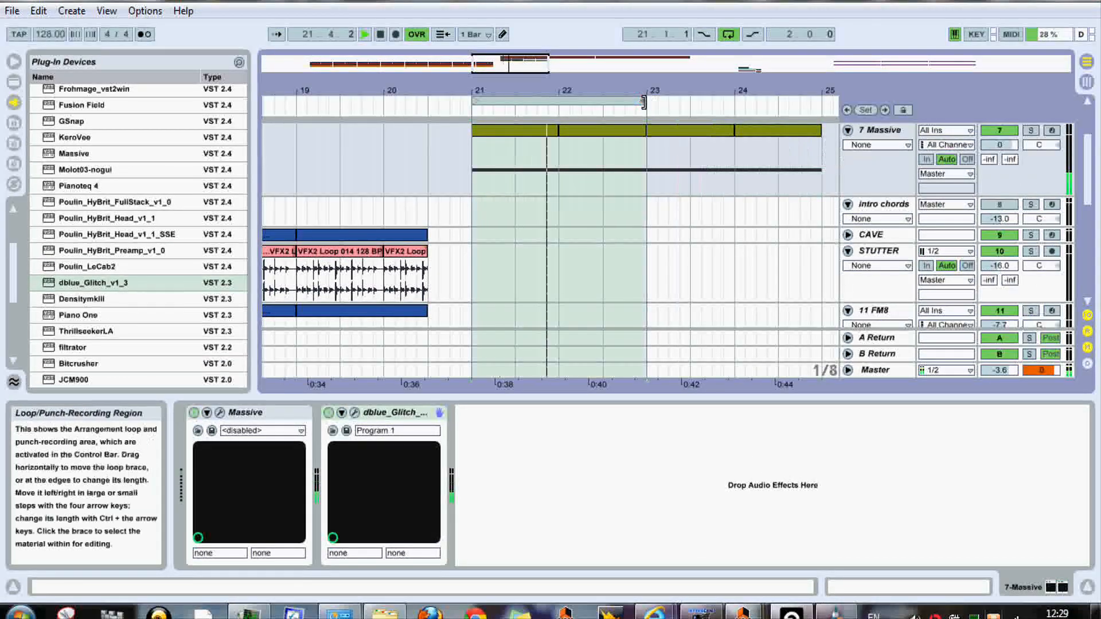
drag(643, 102, 821, 112)
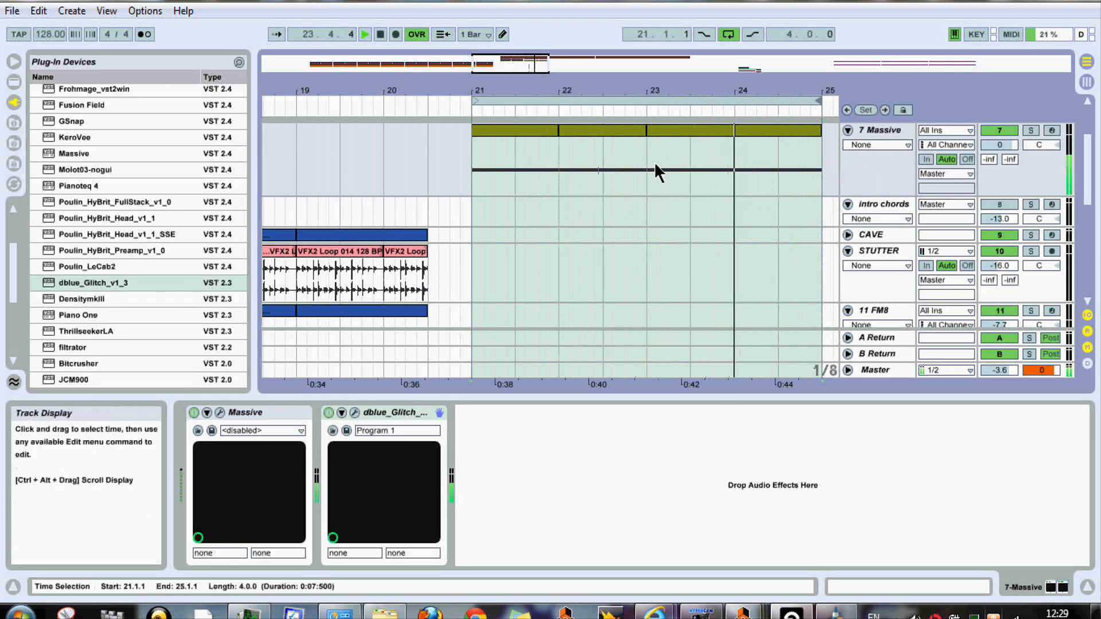
scroll(660, 169, up, 3)
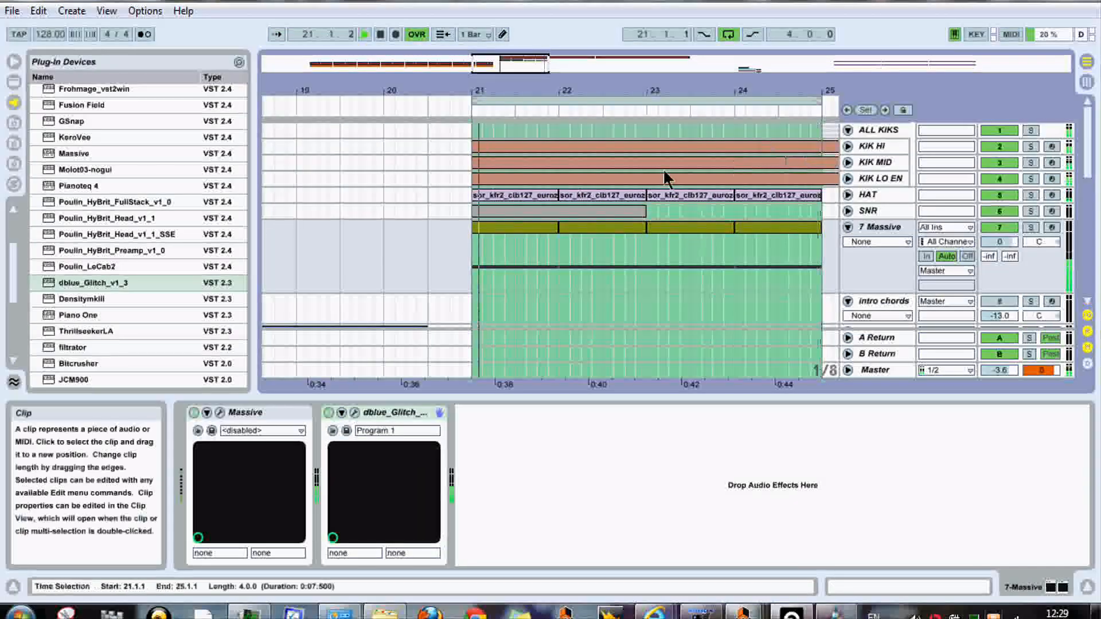
drag(529, 211, 697, 203)
click(616, 200)
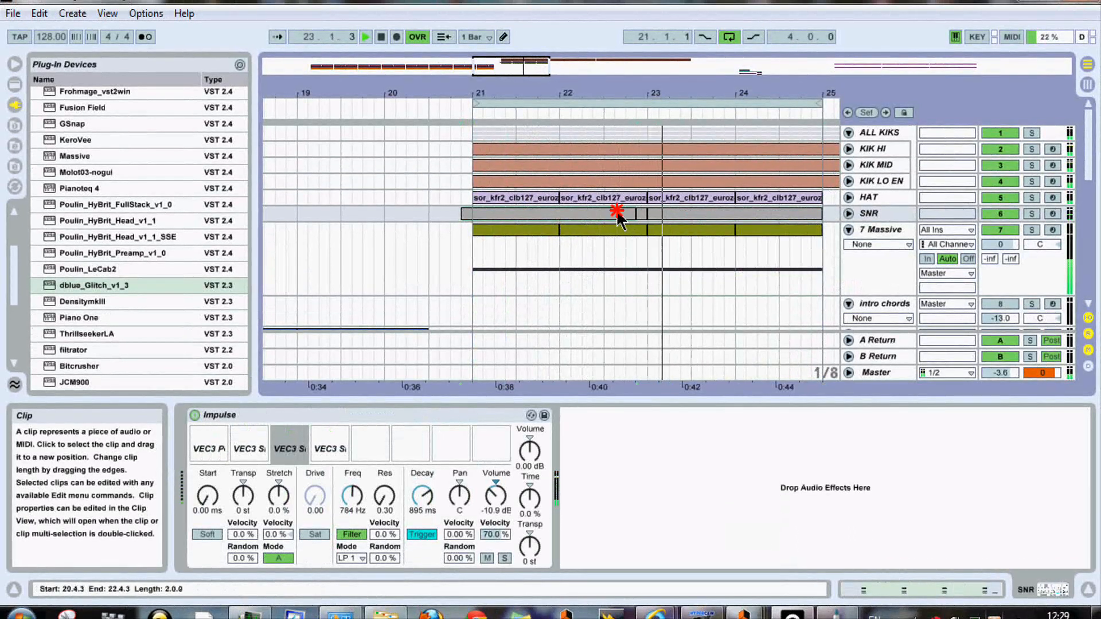
key(ctrl+z)
key(ctrl+z)
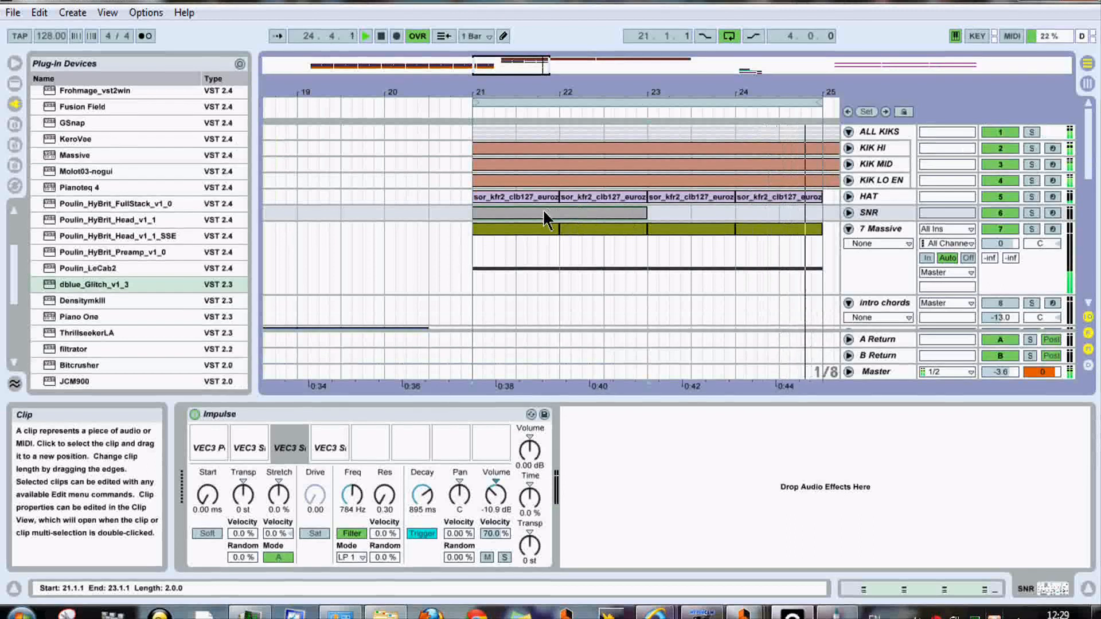
Copy the two-bar SNR clip to bar 23 so snares run up to bar 25, and stop playback
drag(543, 209, 711, 225)
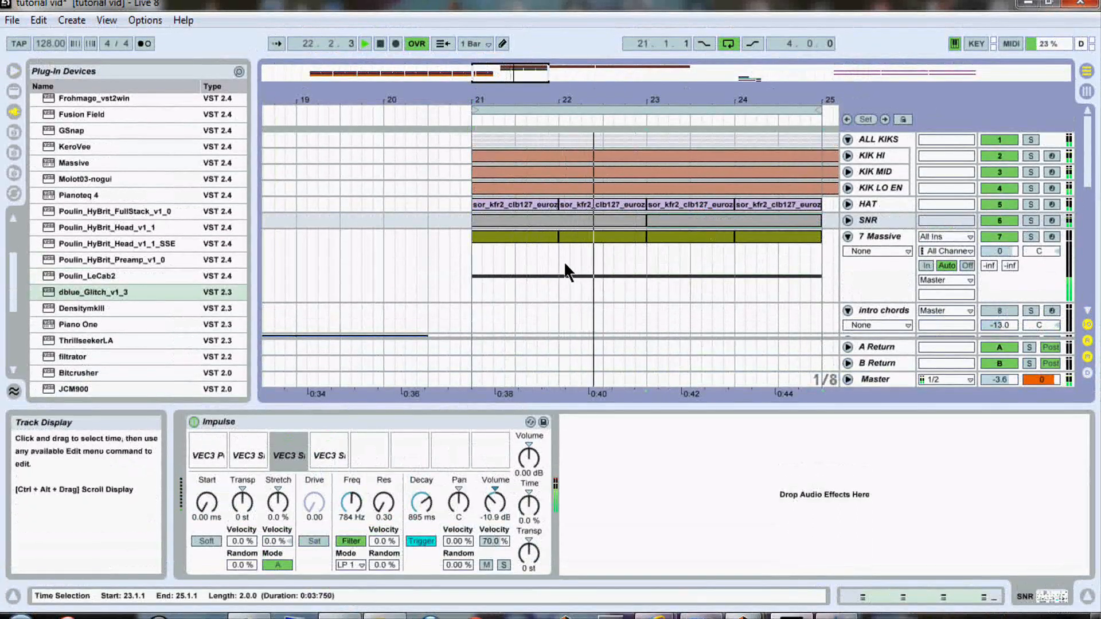
key(space)
Open Massive's preset browser from the Massive track, filter the sounds by the Bass type and load the 1991 preset
click(879, 237)
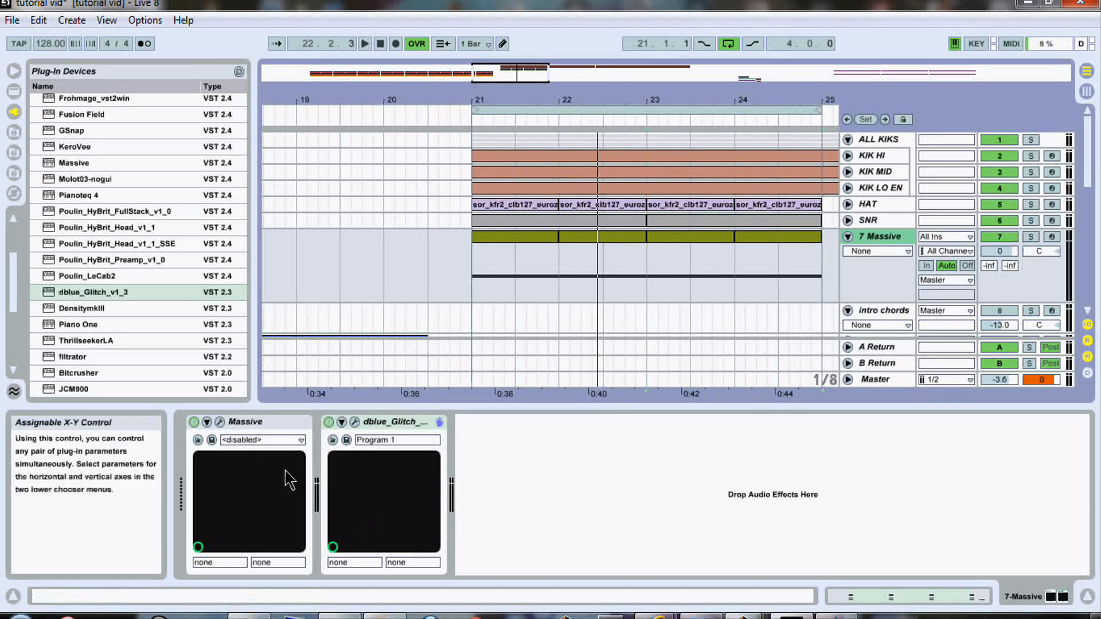
key(space)
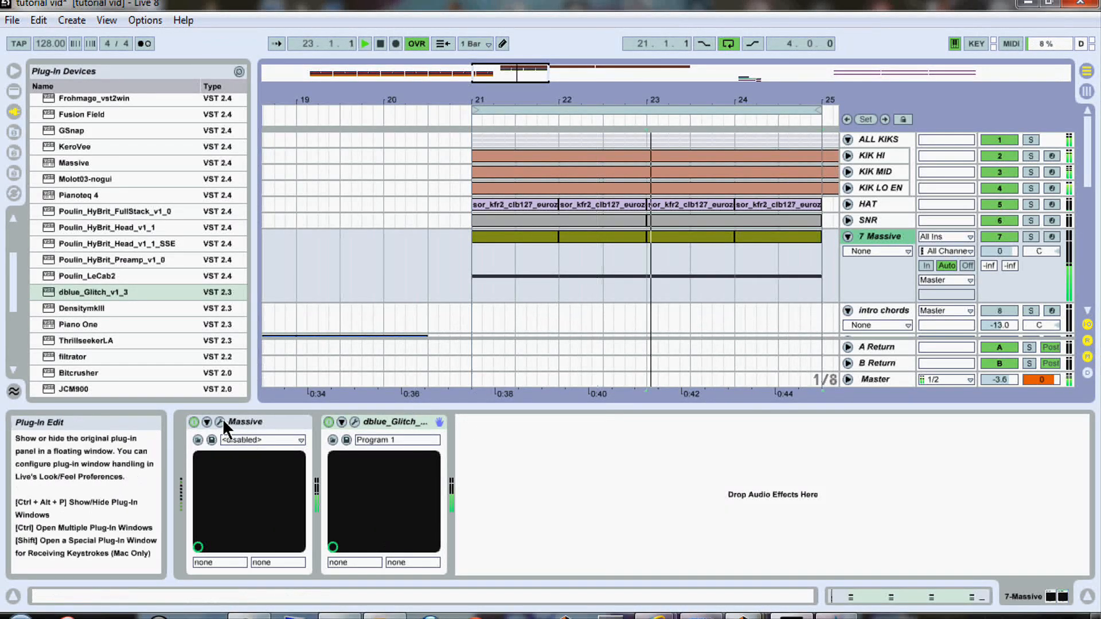
key(space)
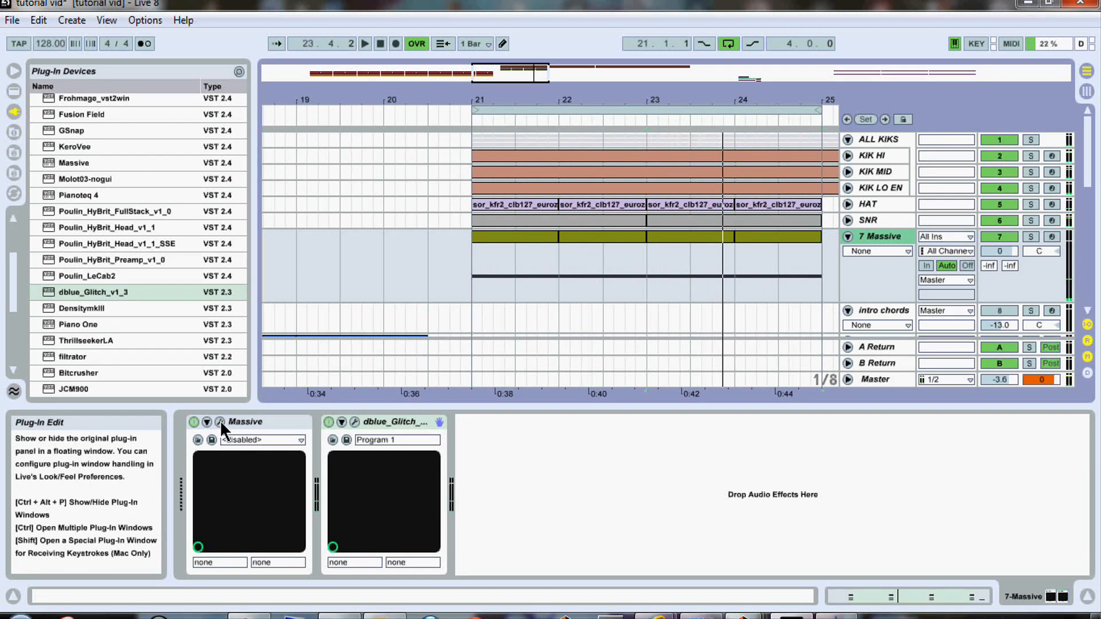
click(220, 423)
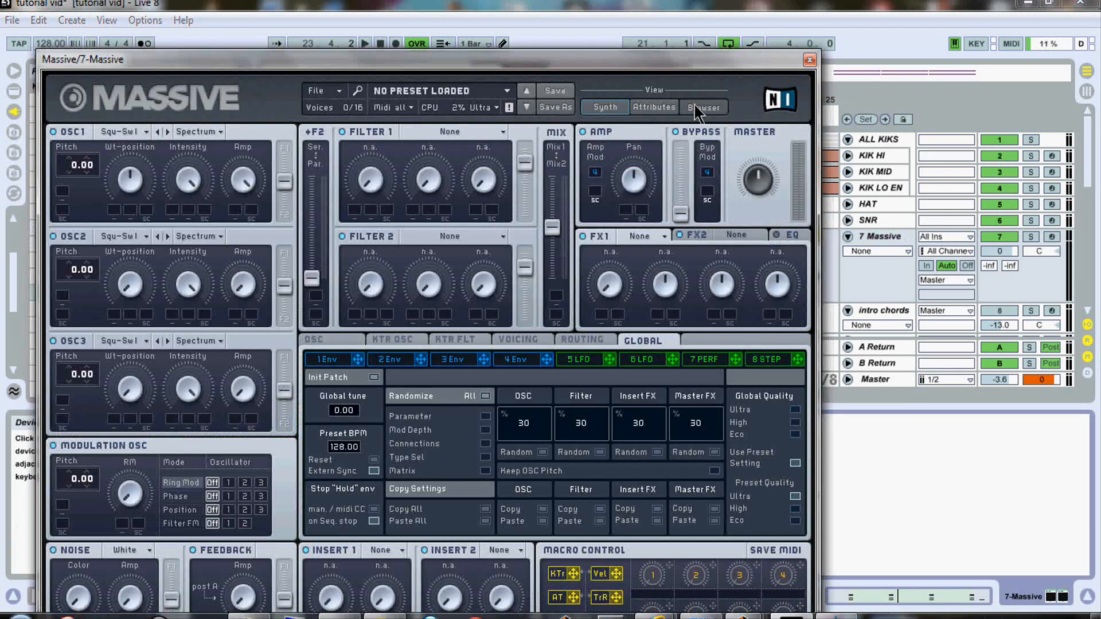
click(696, 108)
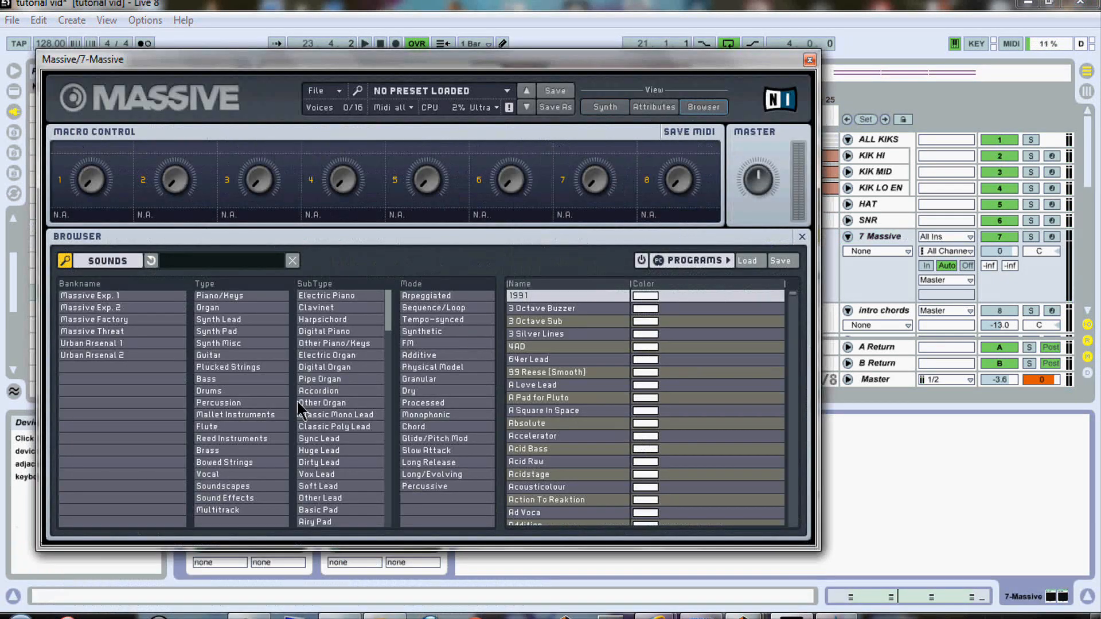
click(230, 380)
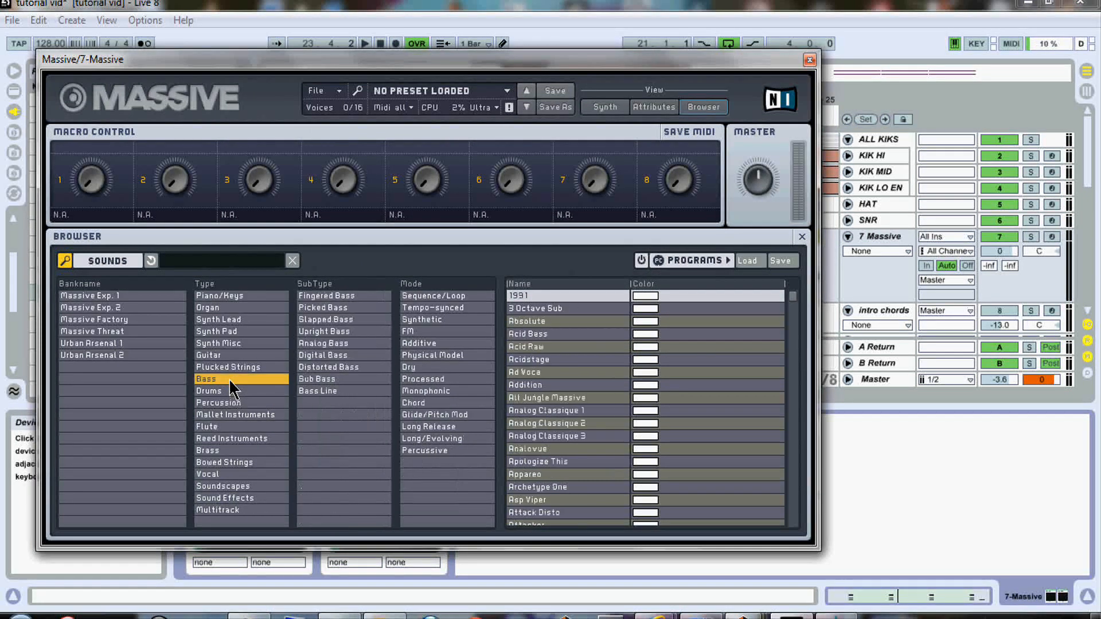
click(530, 296)
Play the loop and audition the following bass presets in Massive, 3 Octave Sub and Absolute
key(space)
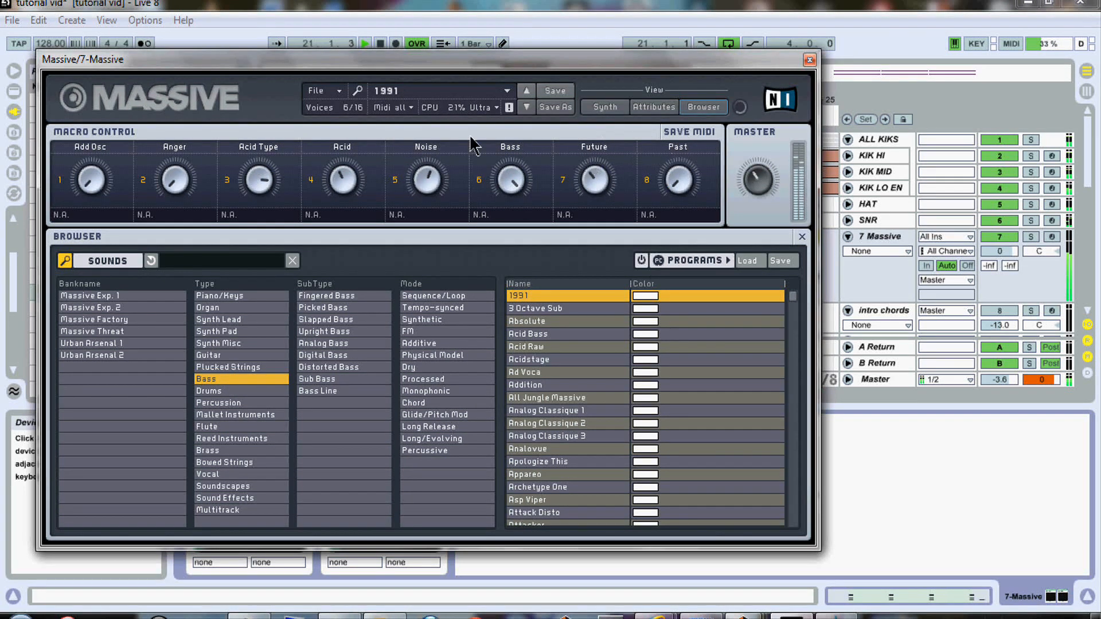
click(527, 110)
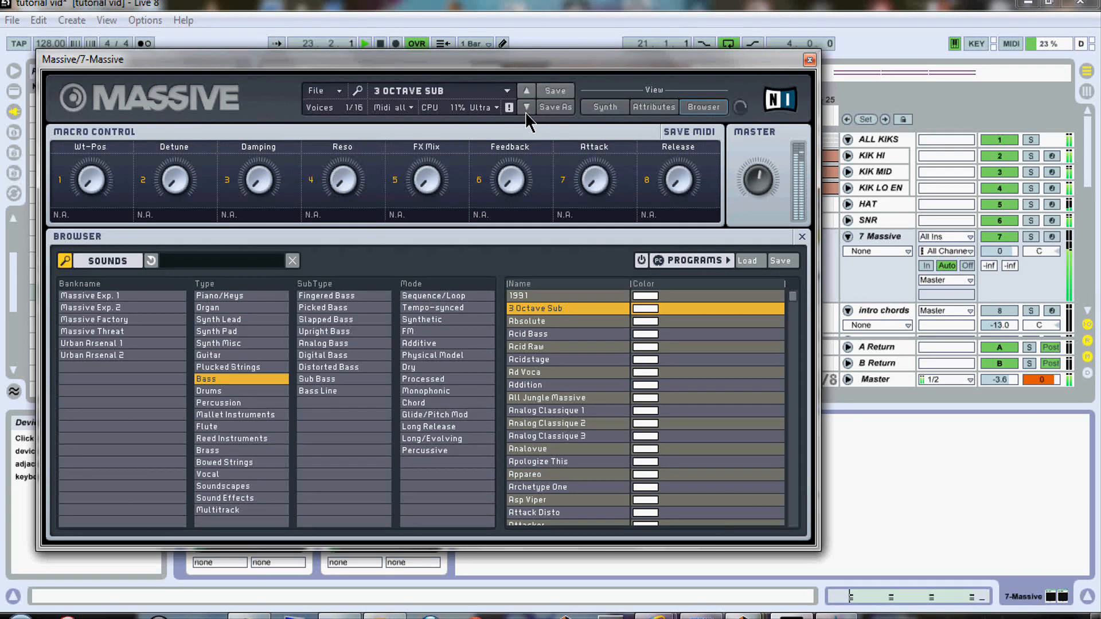
click(527, 110)
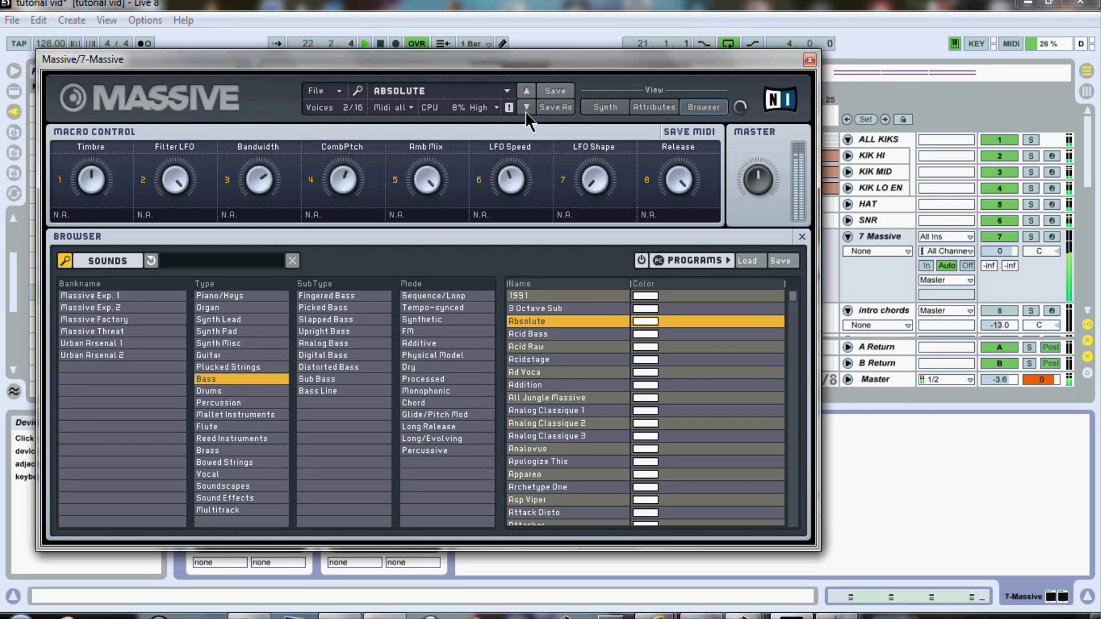
Audition Massive's bass presets in sequence during playback, settle on Basserwisser, and close the plug-in window
click(527, 109)
click(527, 109)
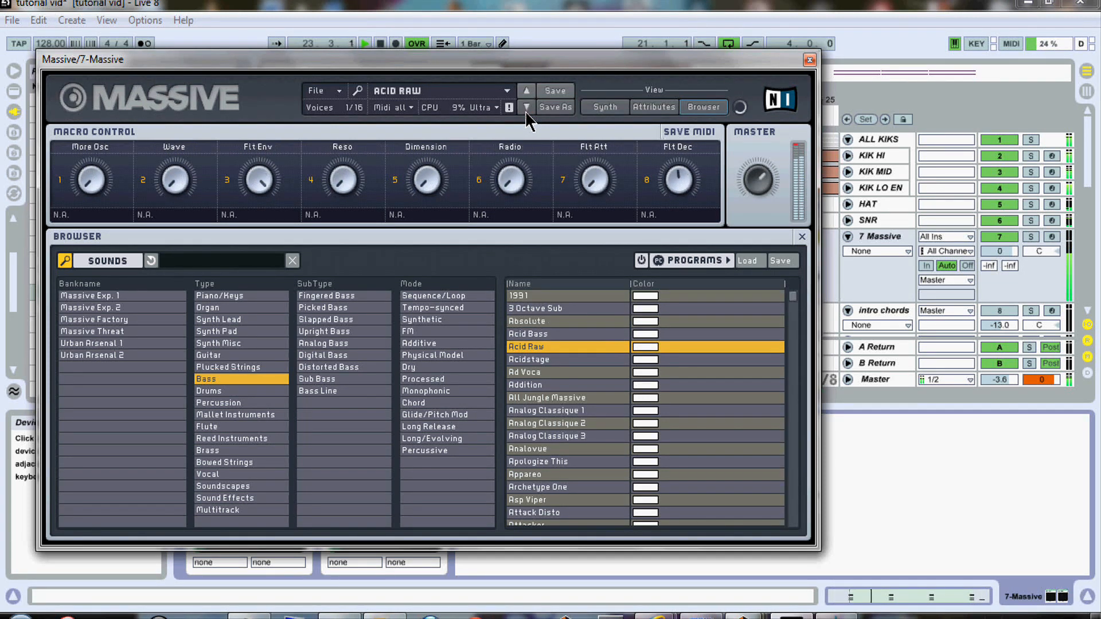
click(527, 109)
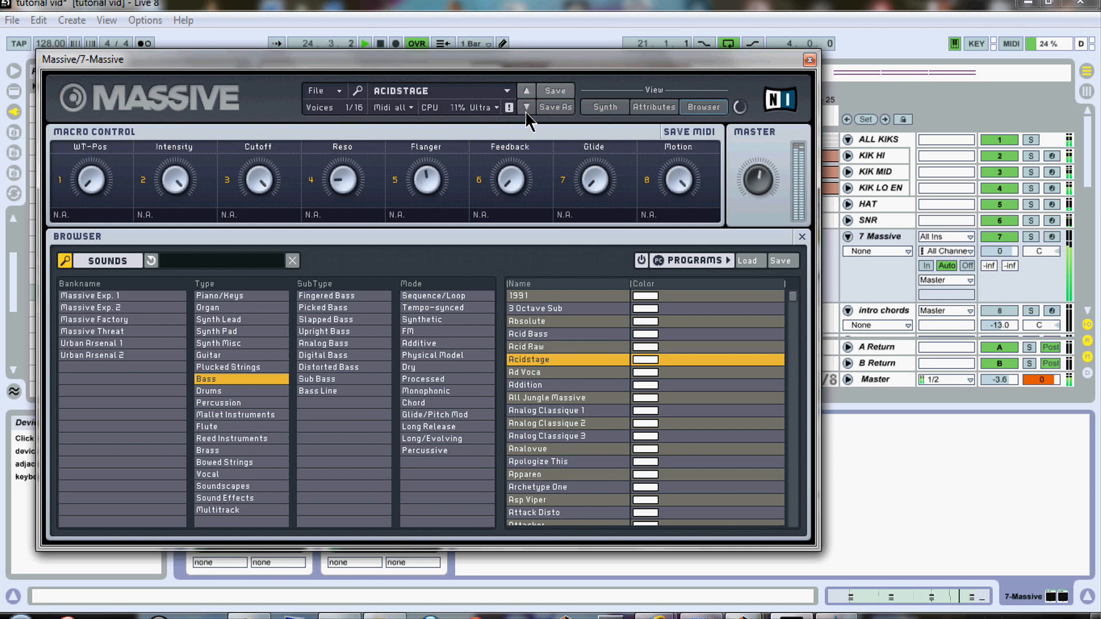
click(526, 109)
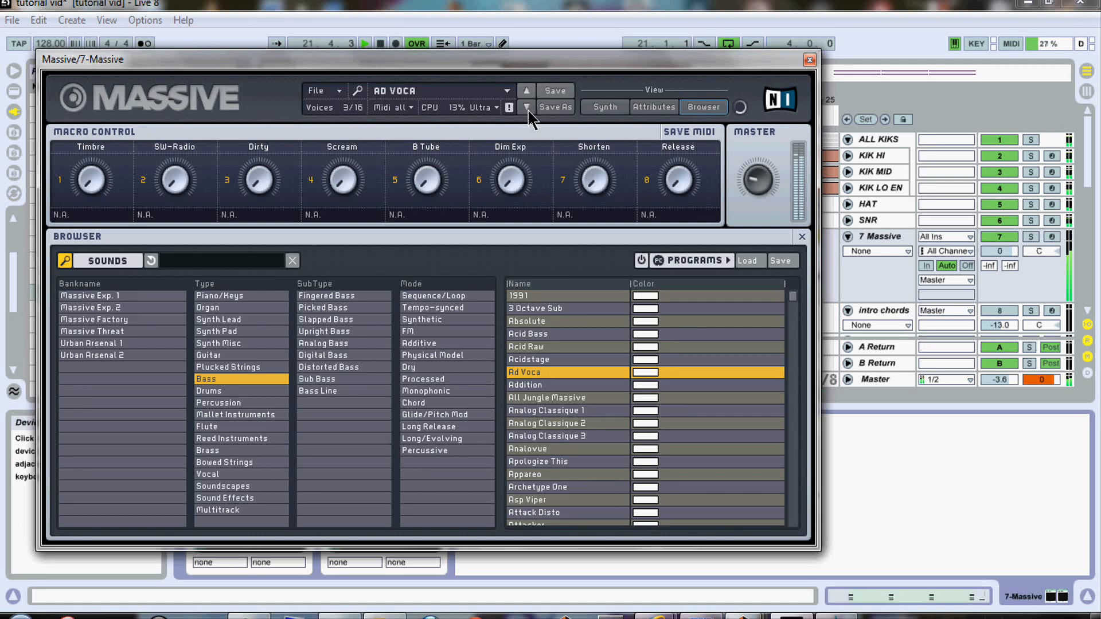
click(527, 108)
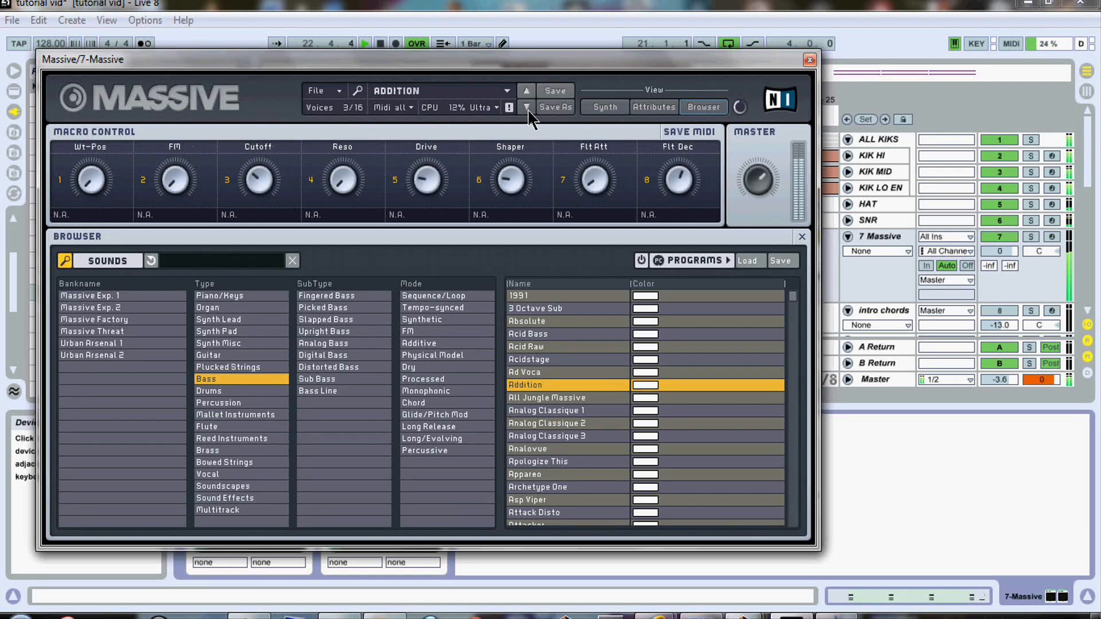
click(526, 107)
click(527, 92)
click(527, 108)
click(527, 107)
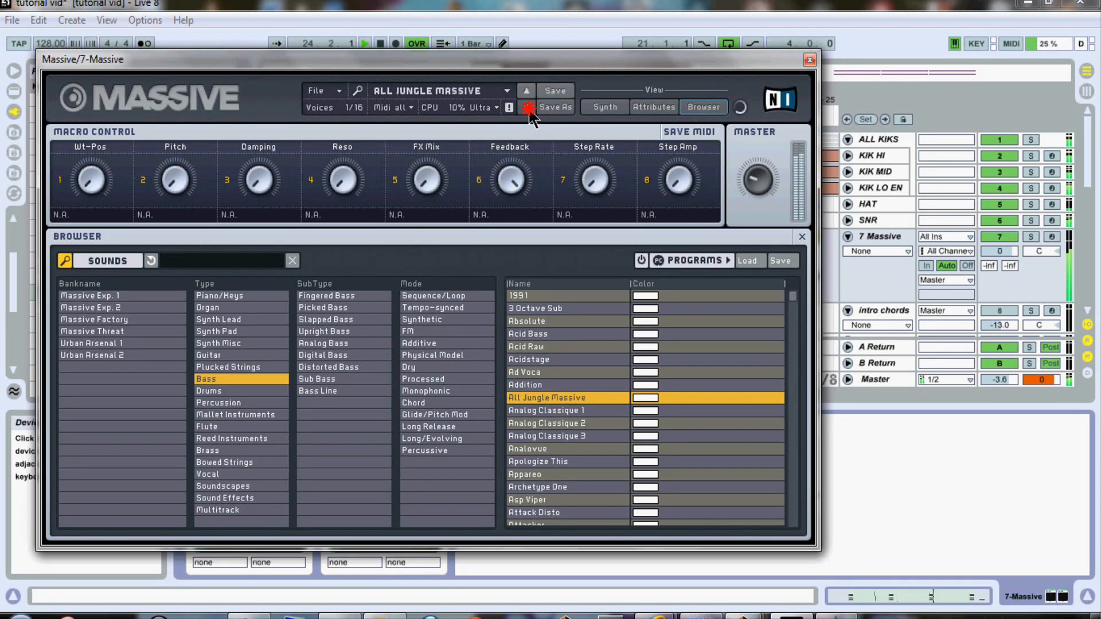
click(527, 108)
click(527, 107)
click(527, 108)
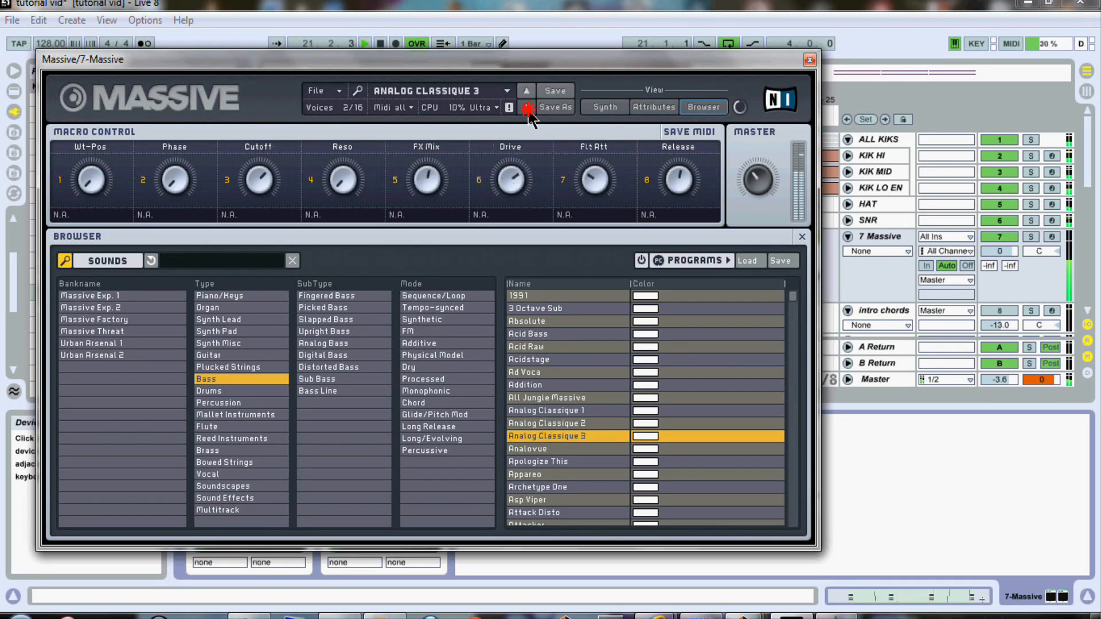
click(527, 107)
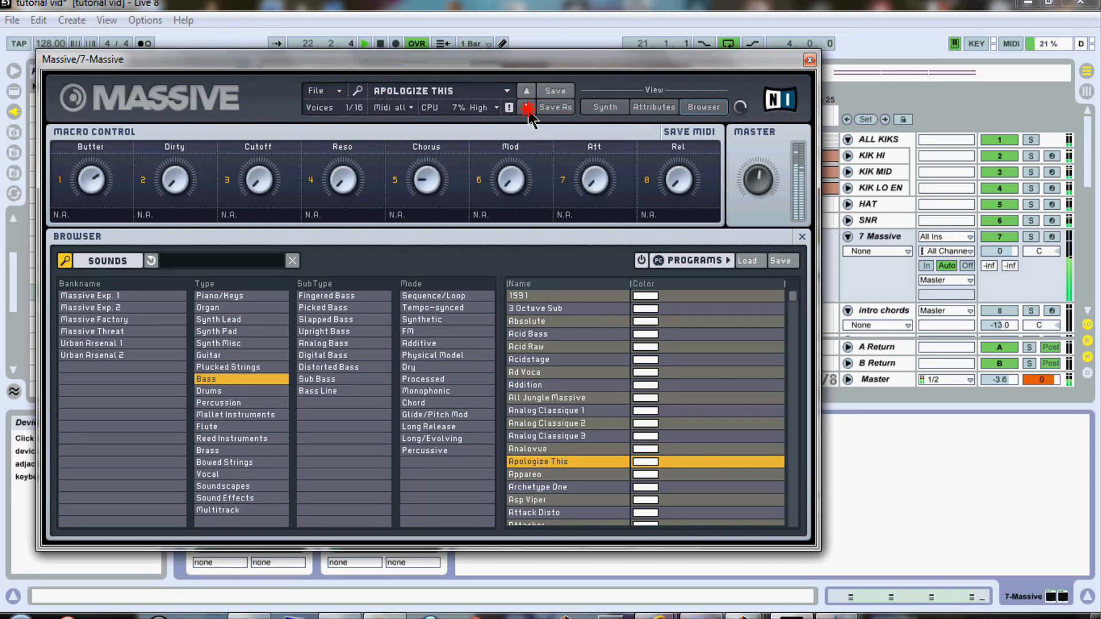
click(527, 108)
click(527, 108)
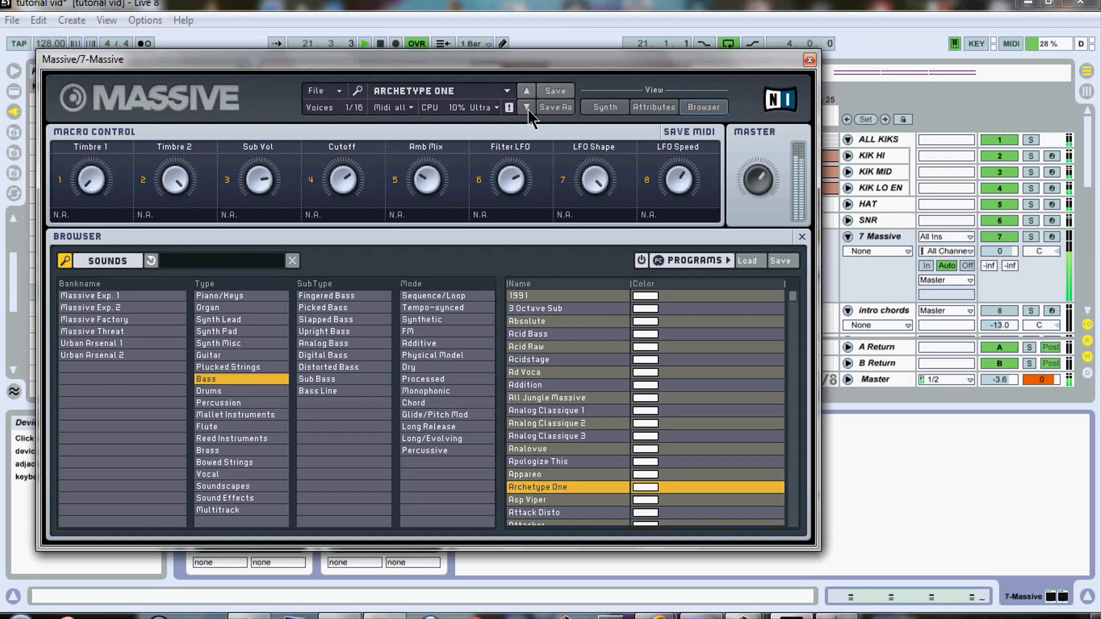
click(527, 108)
click(527, 108)
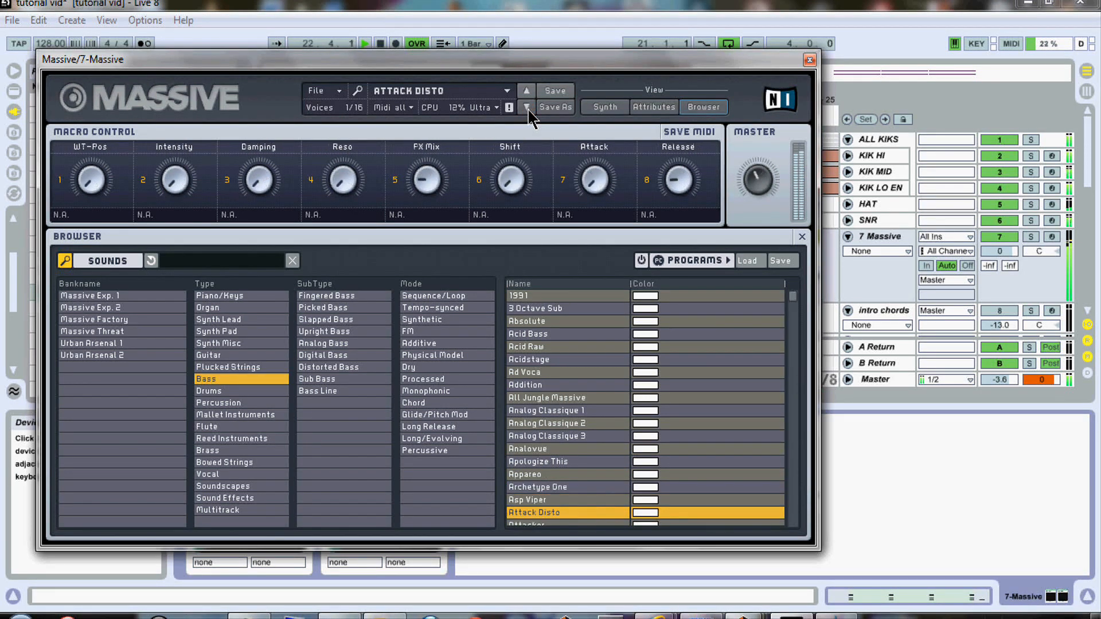
click(527, 108)
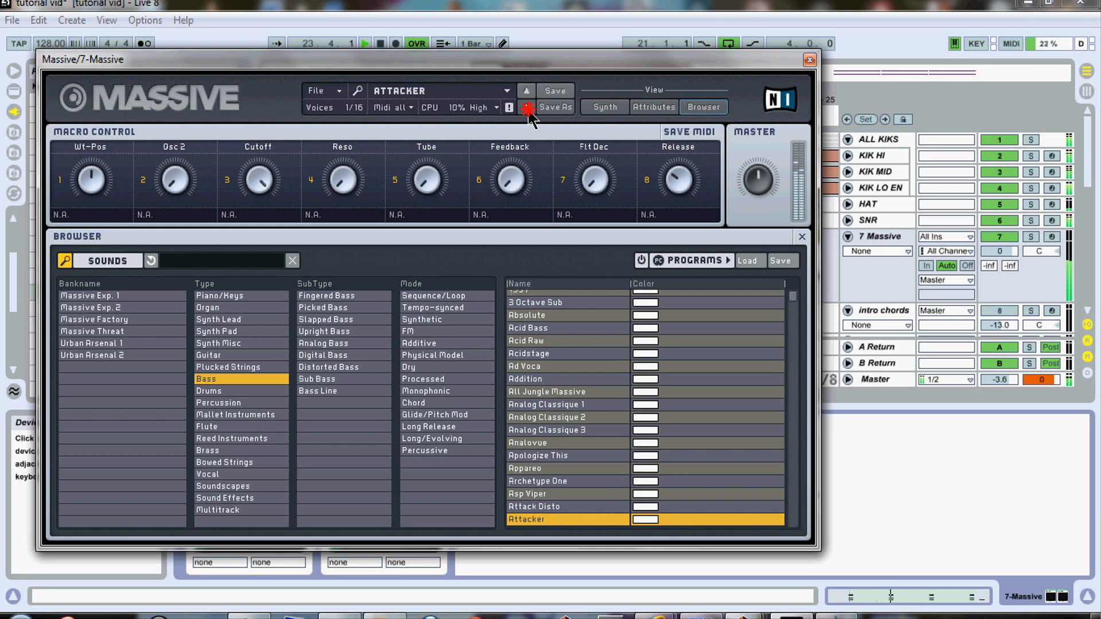
click(527, 108)
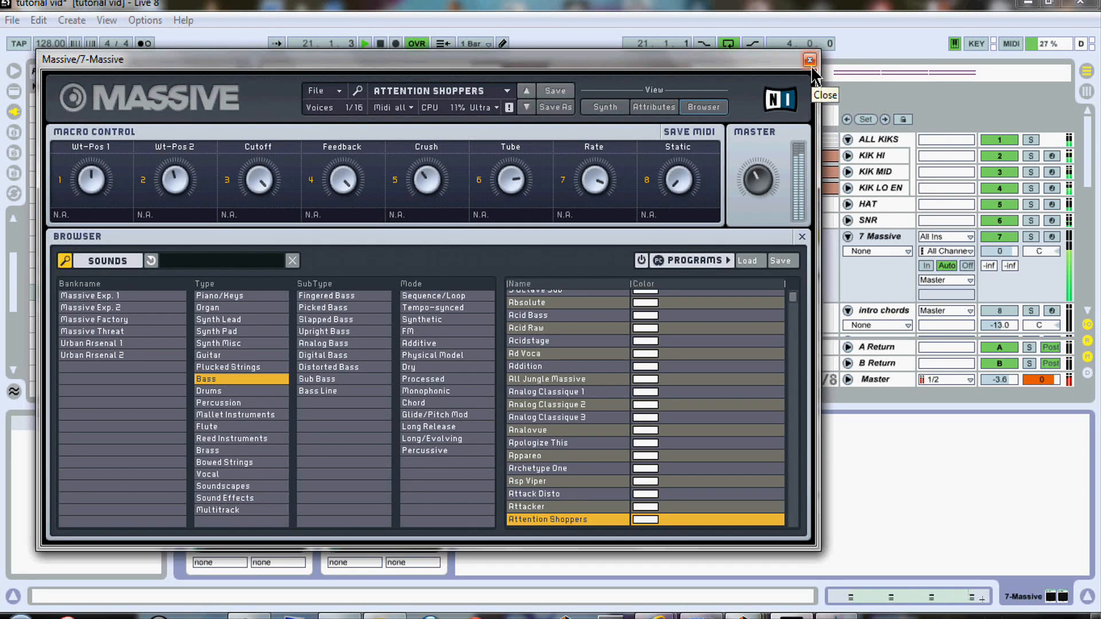
click(526, 108)
click(526, 107)
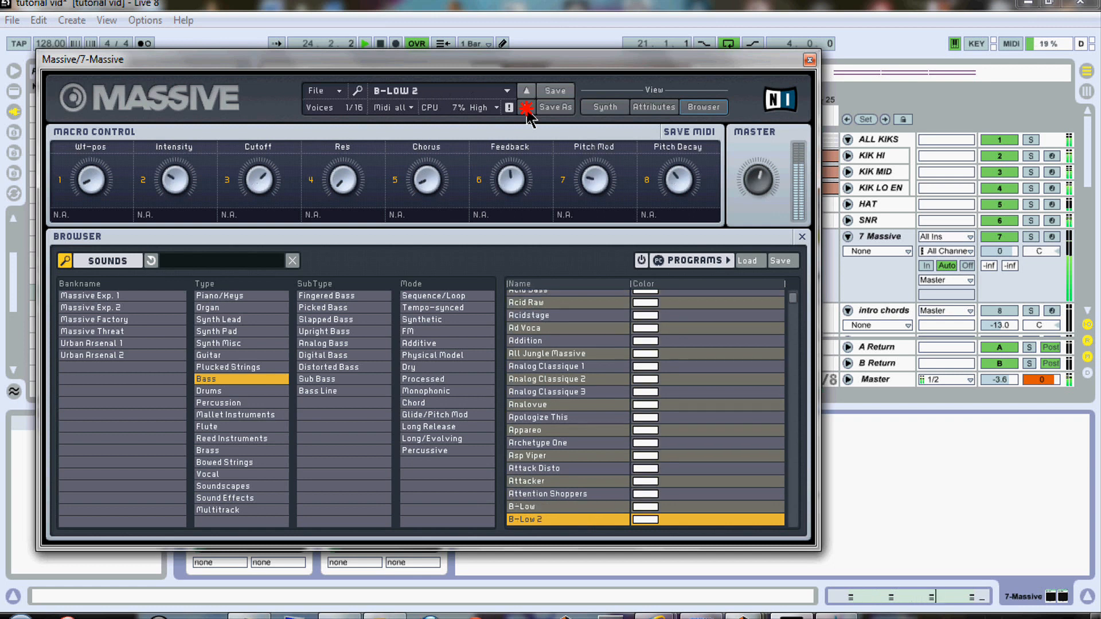
click(525, 107)
click(526, 108)
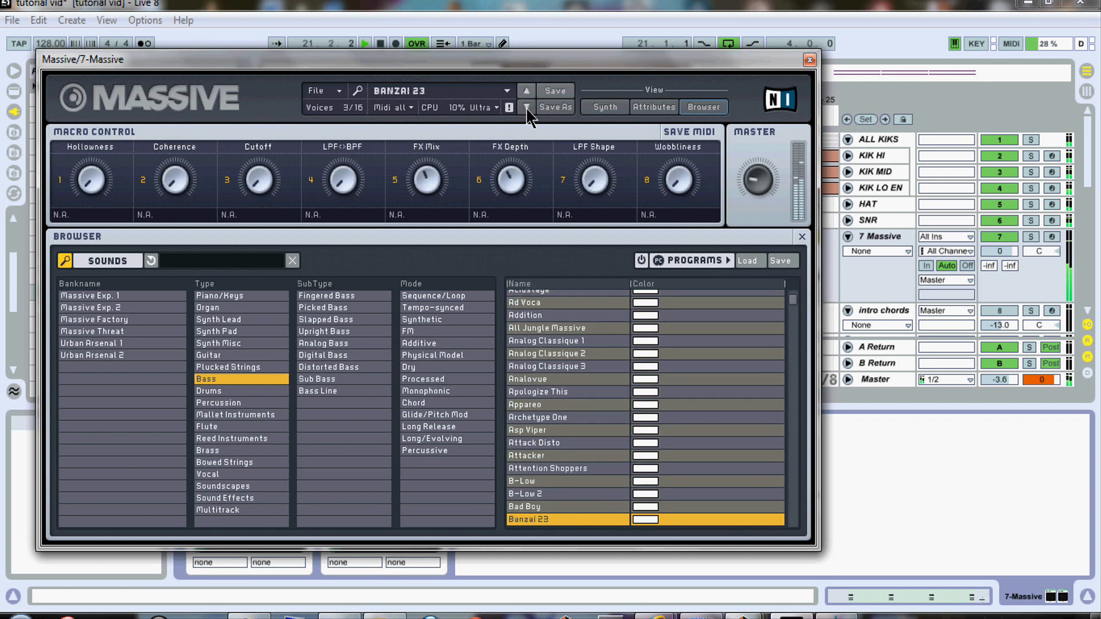
click(526, 108)
click(526, 107)
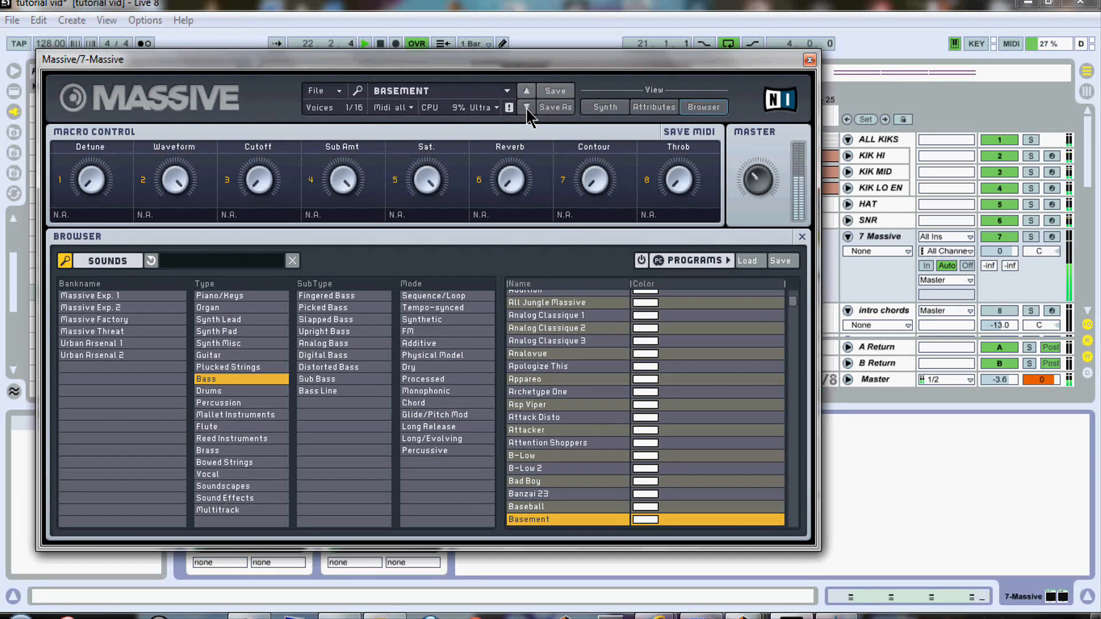
click(526, 107)
click(525, 107)
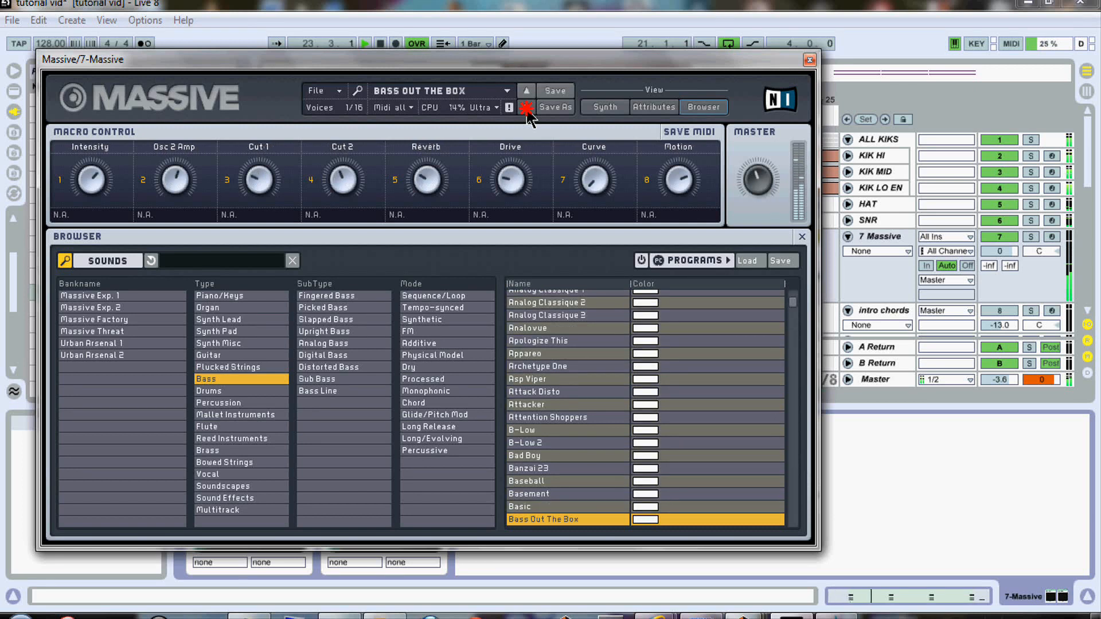
click(526, 107)
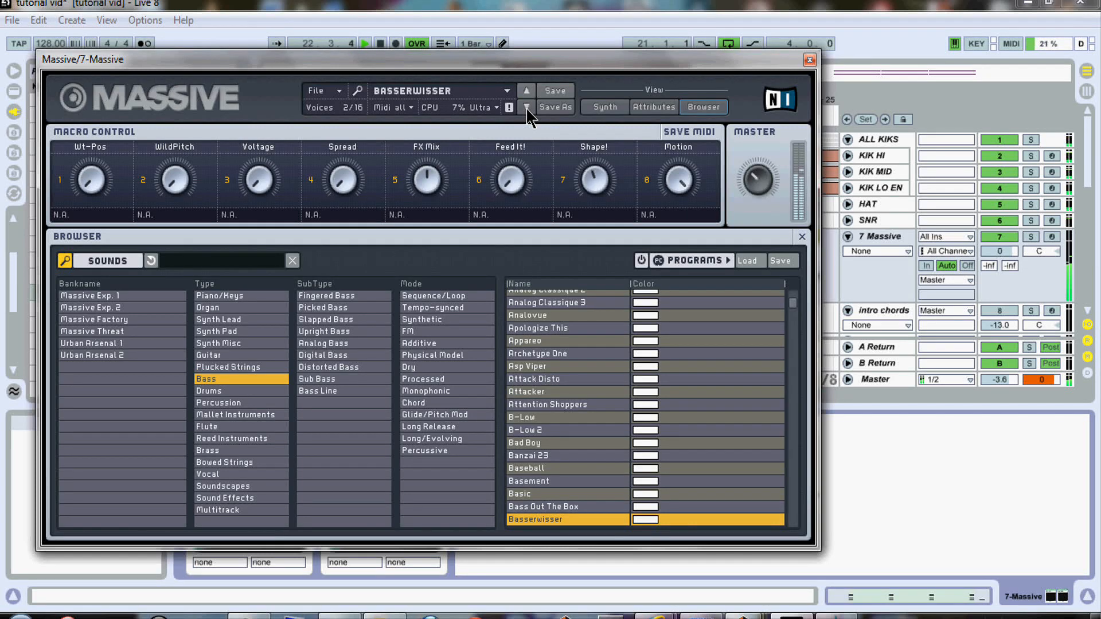
click(809, 60)
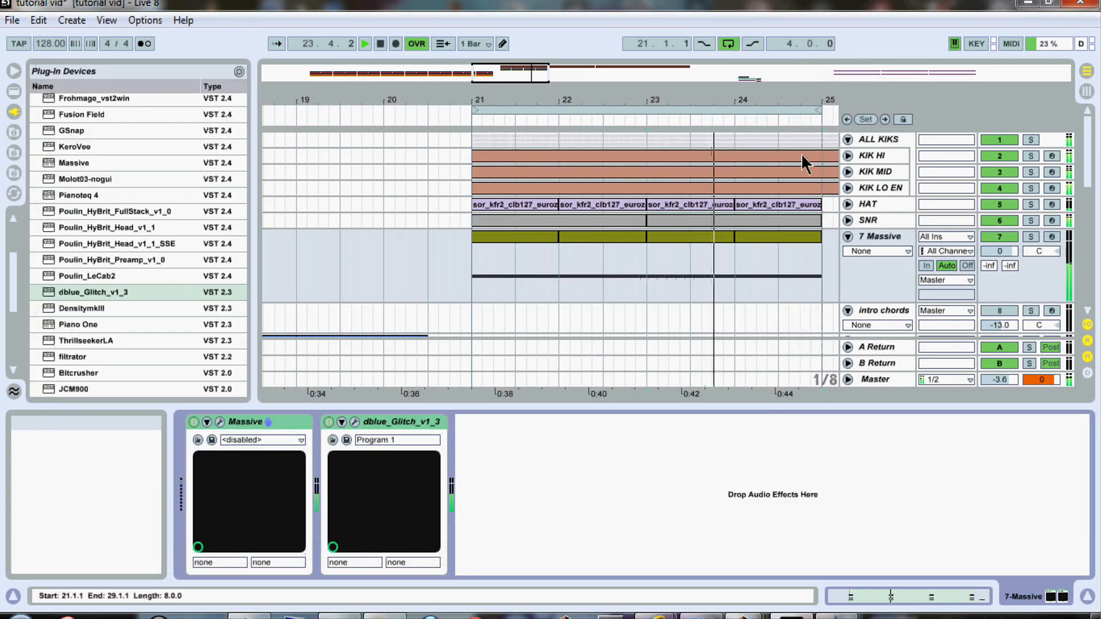
Insert a new audio track below the 7 Massive track and set its audio input to Resampling
click(878, 237)
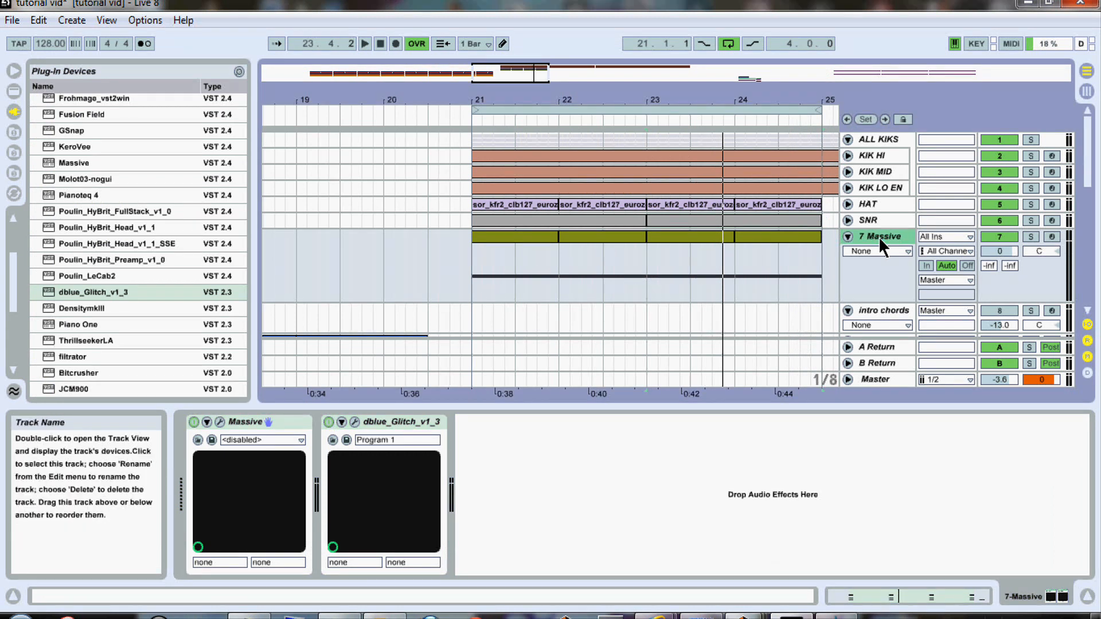
key(ctrl+t)
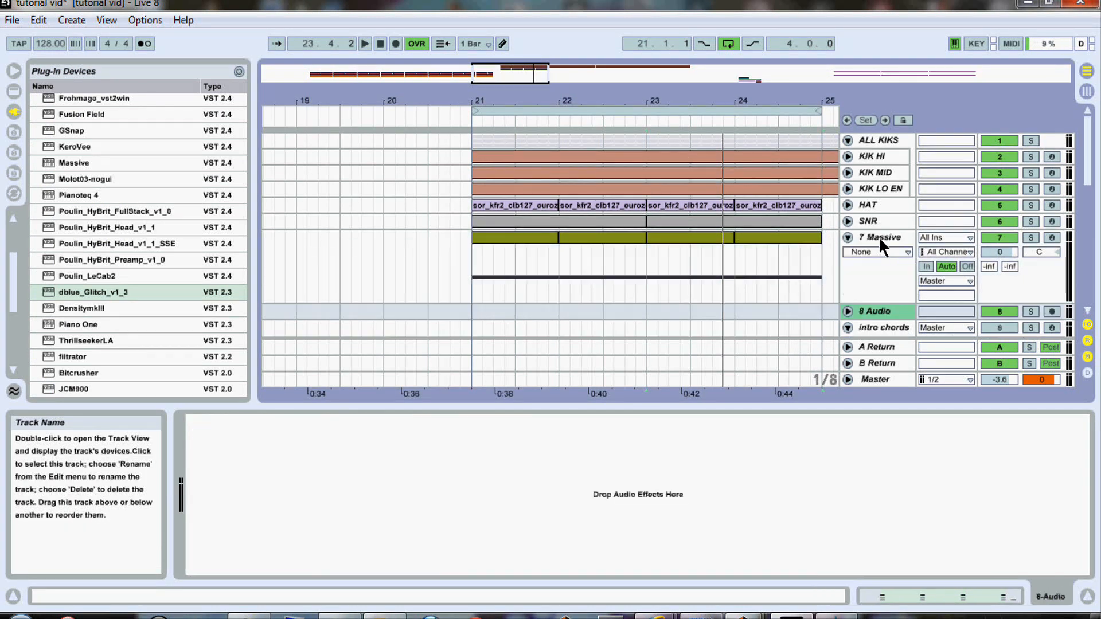
key(Tab)
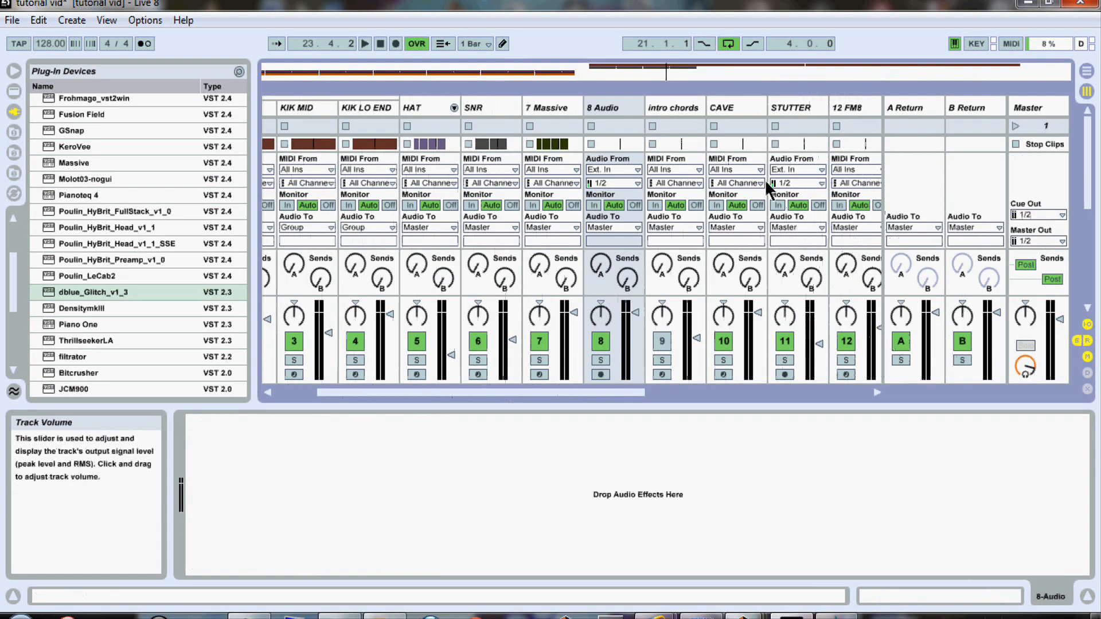
click(625, 169)
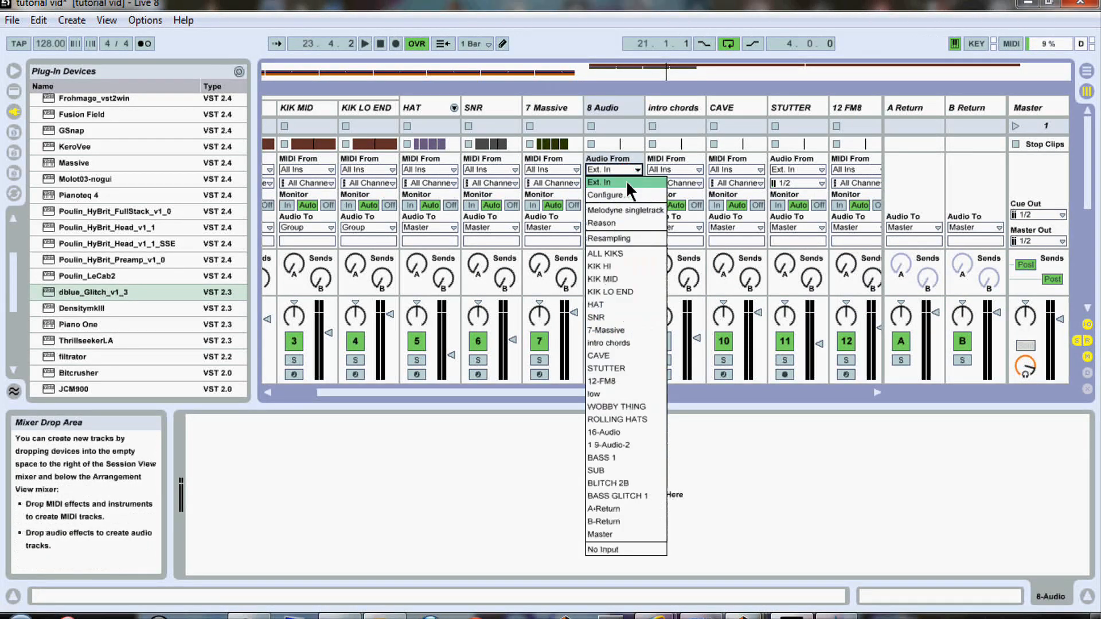
click(622, 237)
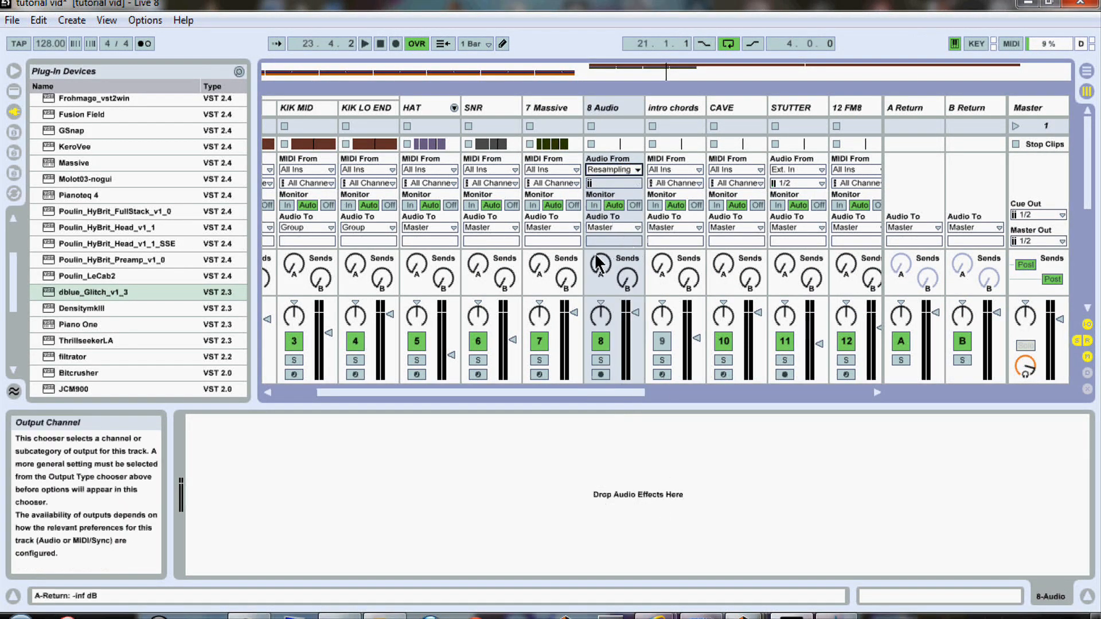
Solo the 7 Massive track and set the new audio track's monitoring to In
click(539, 360)
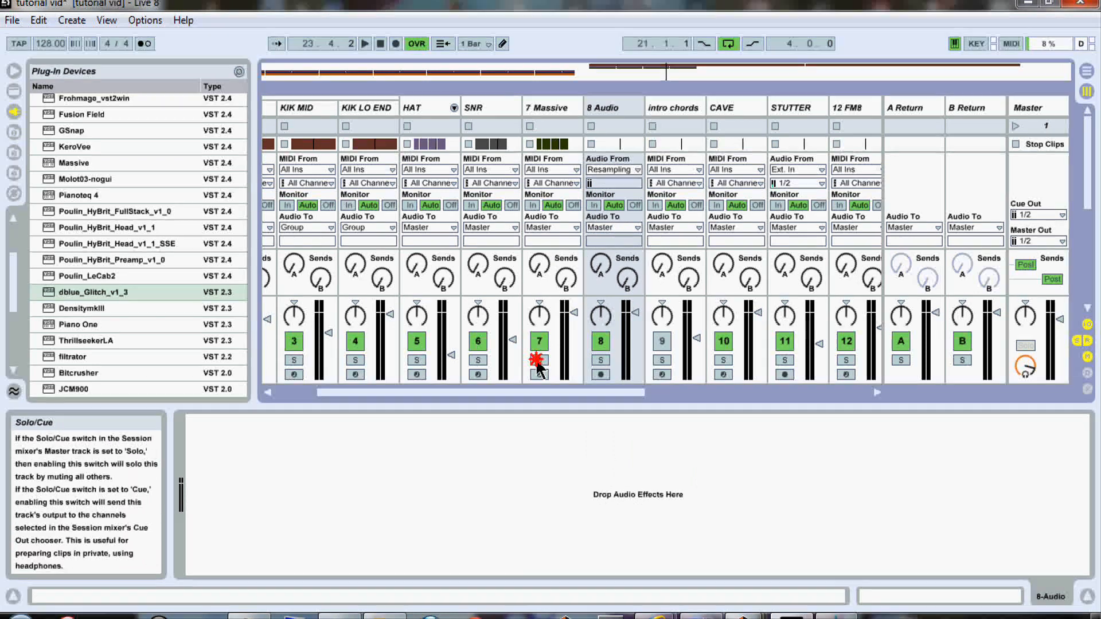
key(space)
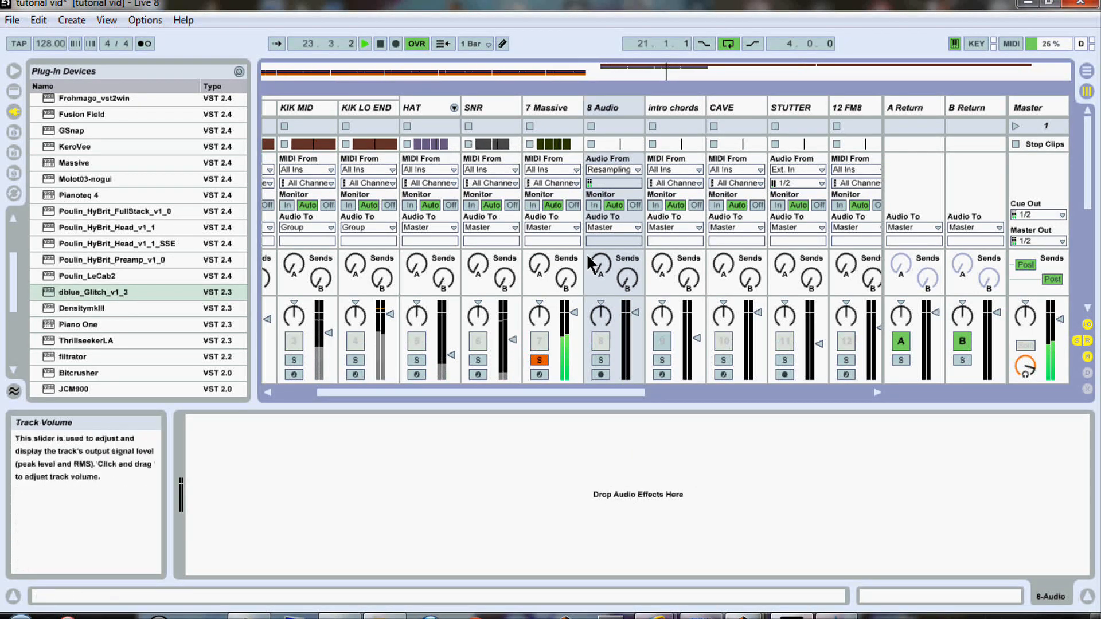
click(595, 205)
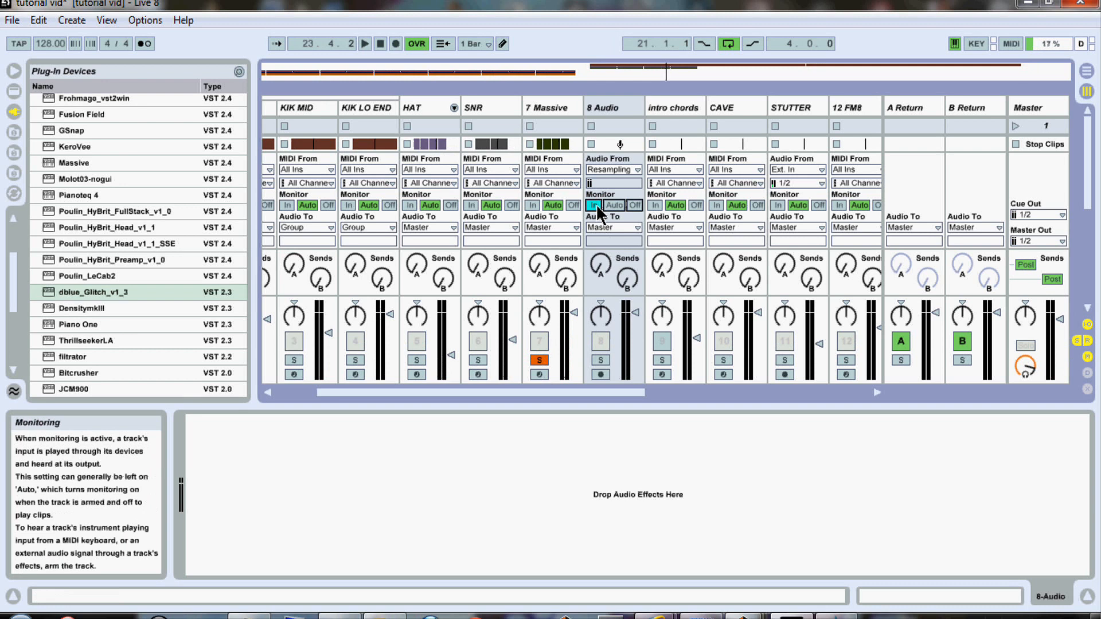
Arm the 8 Audio track for recording in the Arrangement View
key(Tab)
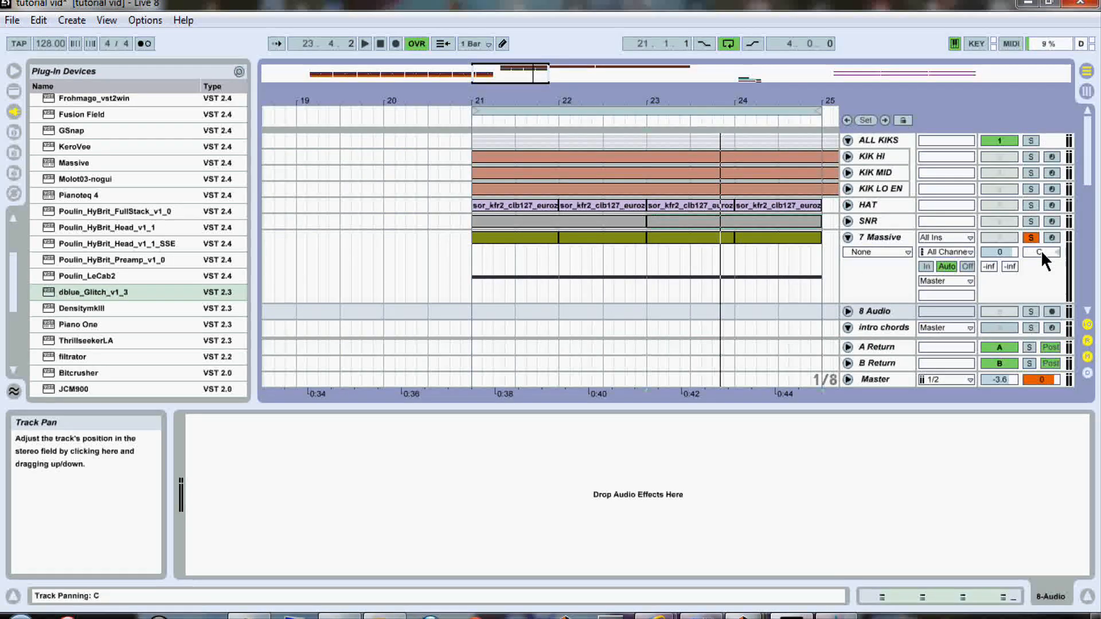
click(895, 311)
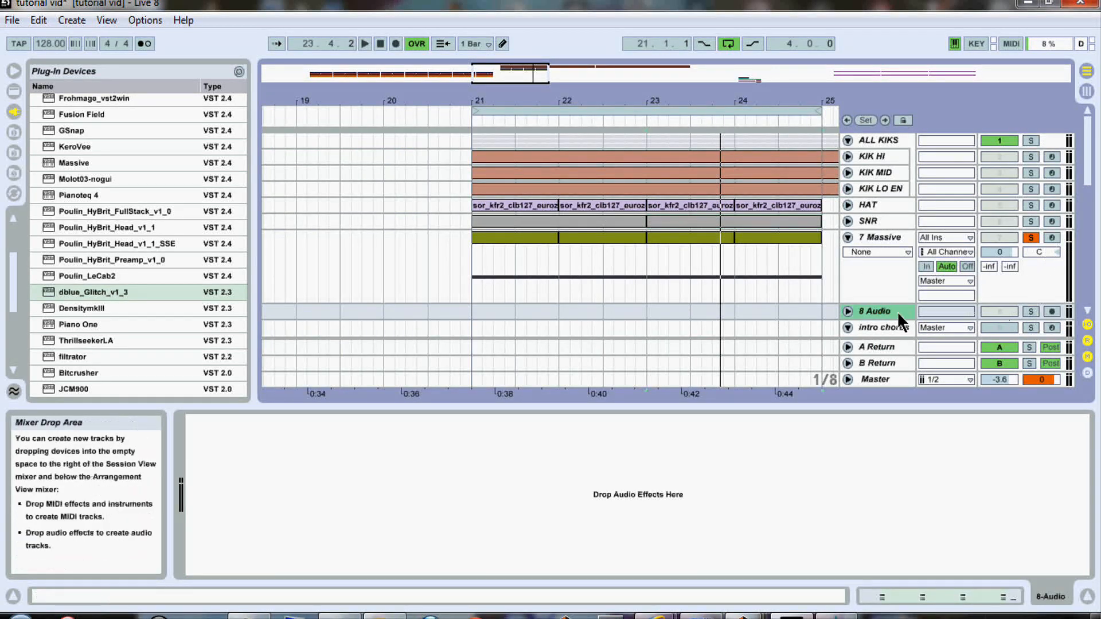
click(1049, 312)
click(1051, 312)
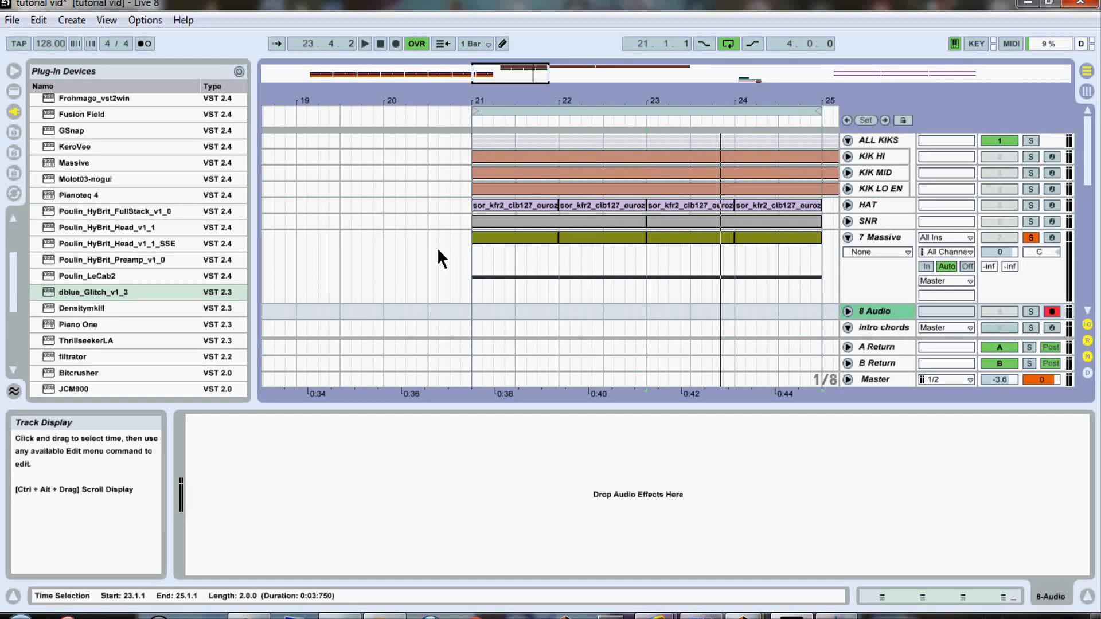
Record the soloed Massive part onto the armed audio track from bar 21 to bar 25
click(471, 253)
click(397, 43)
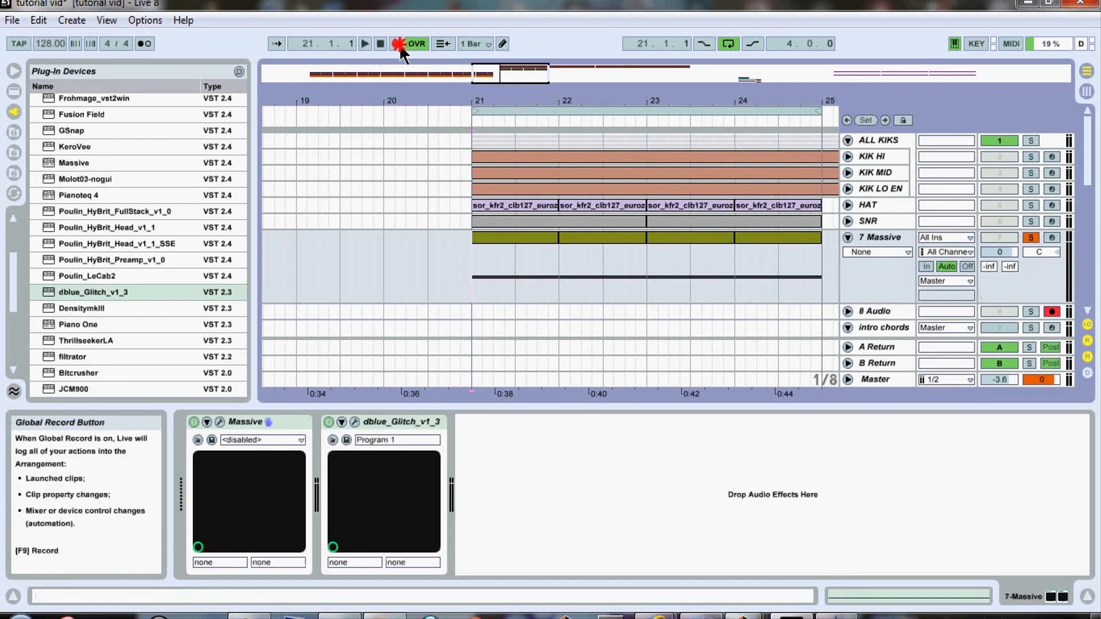
click(365, 44)
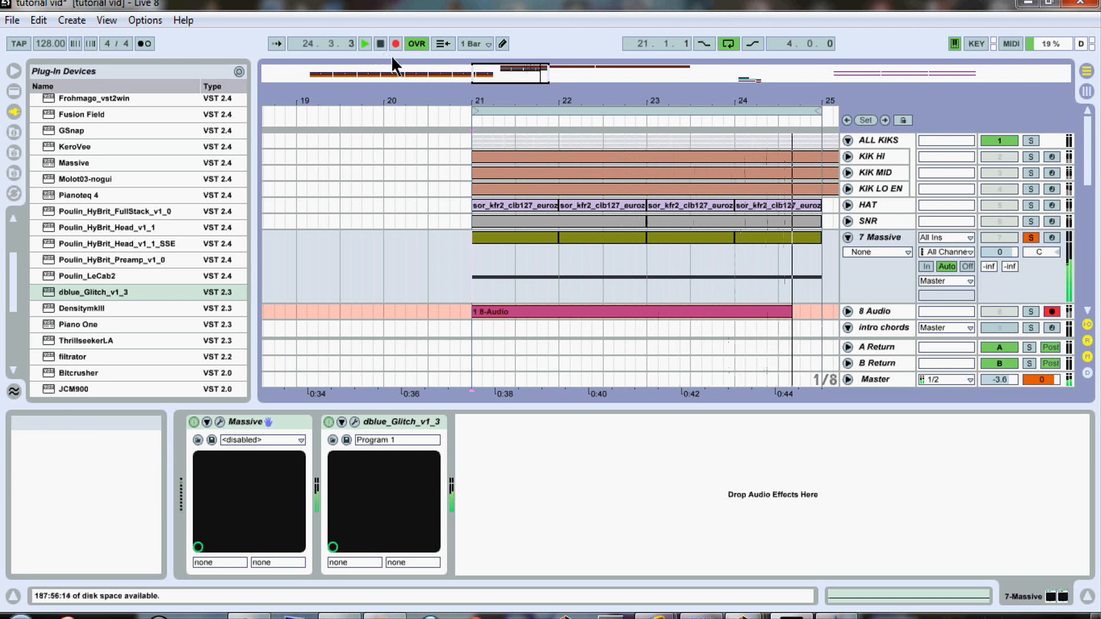
key(space)
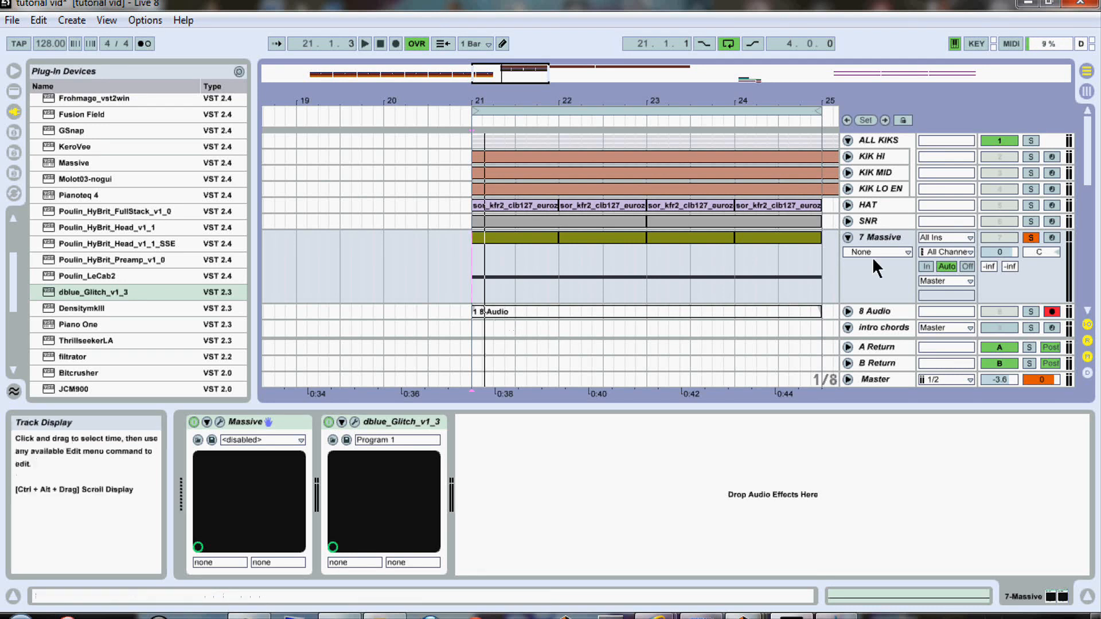
Unsolo the 7 Massive track and expand the 8 Audio track to show the recorded waveform
click(1030, 238)
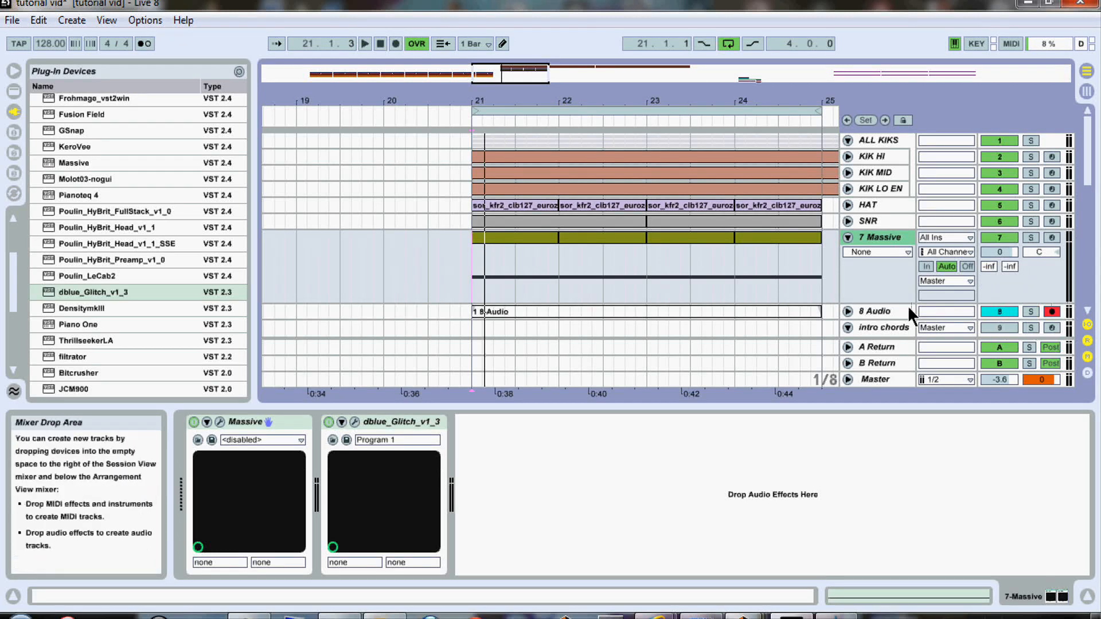
drag(888, 320, 889, 345)
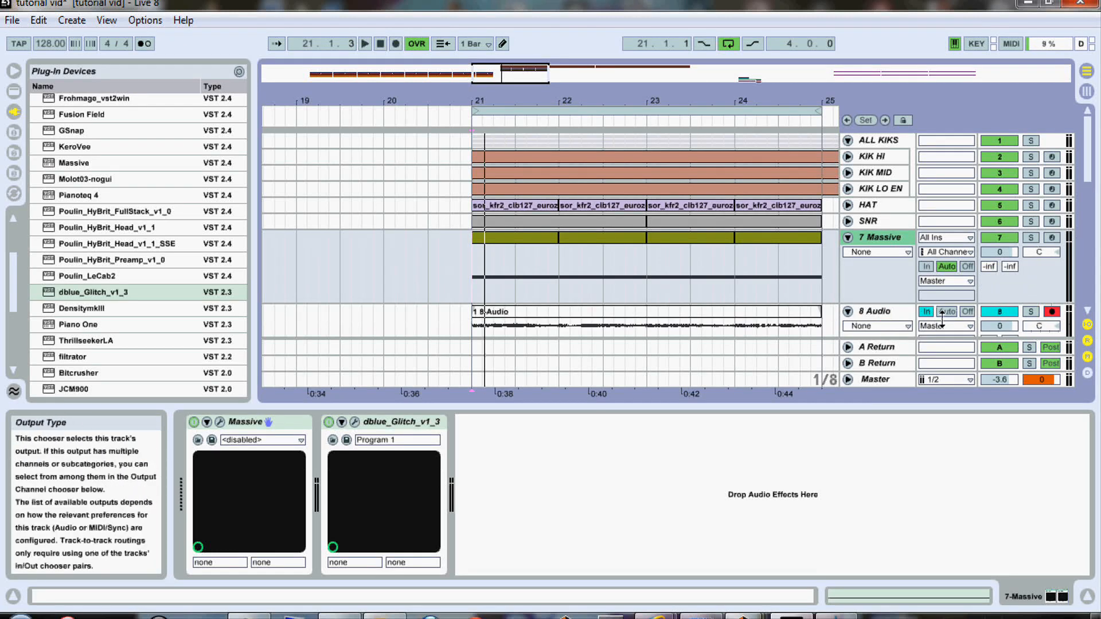
Play the loop with the 8 Audio track disarmed and on Auto monitoring, and the 7 Massive track muted
click(947, 312)
click(1051, 312)
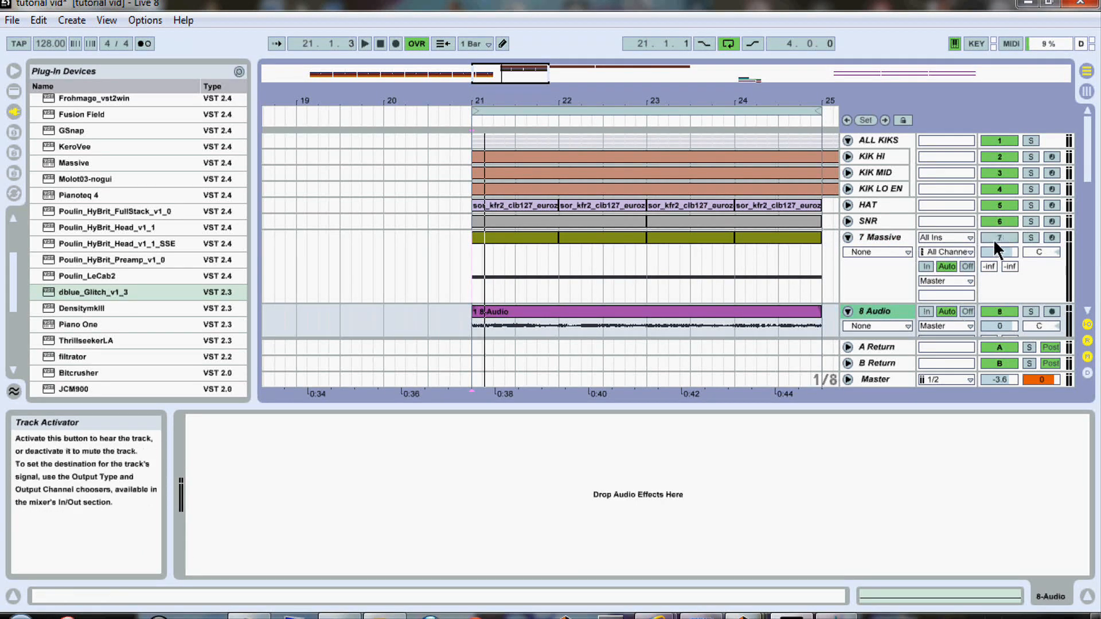
key(space)
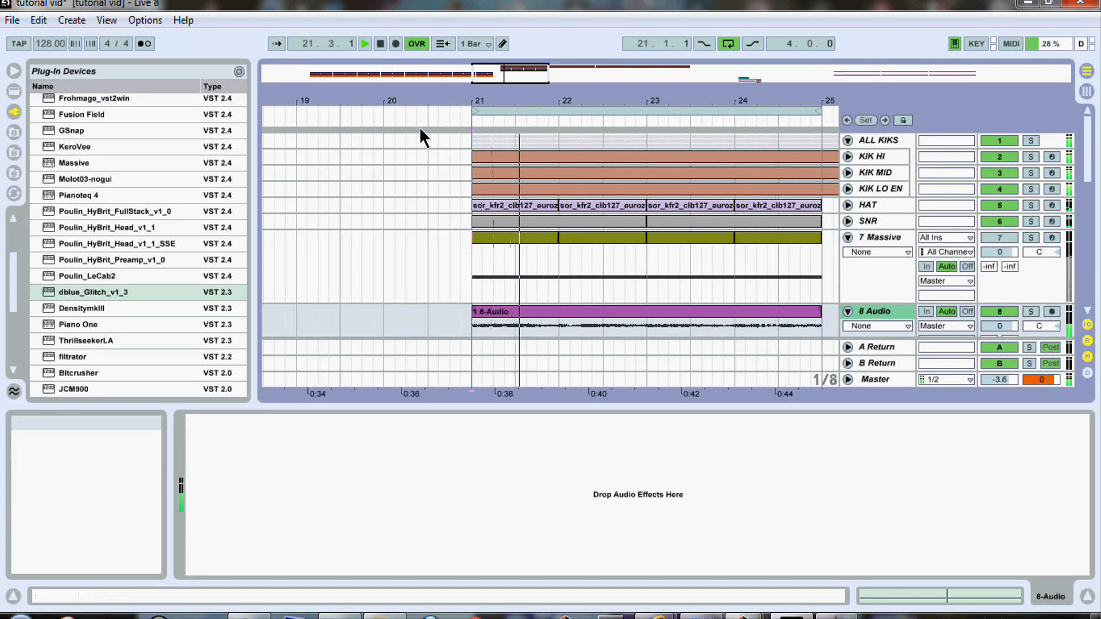
Stop playback at the resampled bass part and save the Live set
drag(458, 99, 390, 82)
key(space)
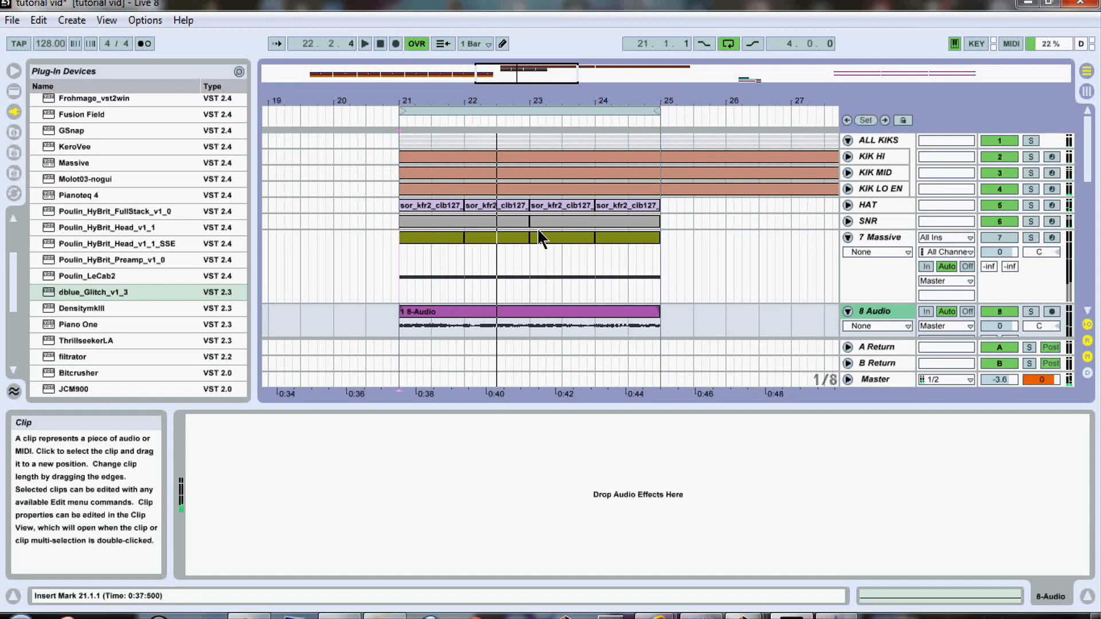
key(ctrl+s)
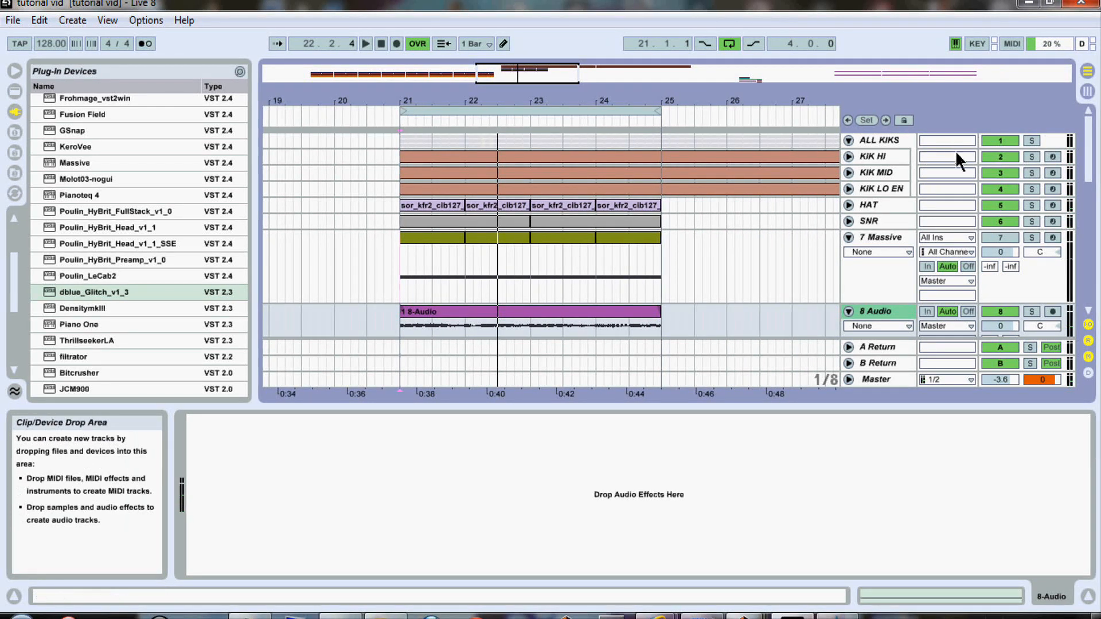
Enlarge the height of the 8 Audio track and play the recorded bass
drag(1088, 135, 1089, 172)
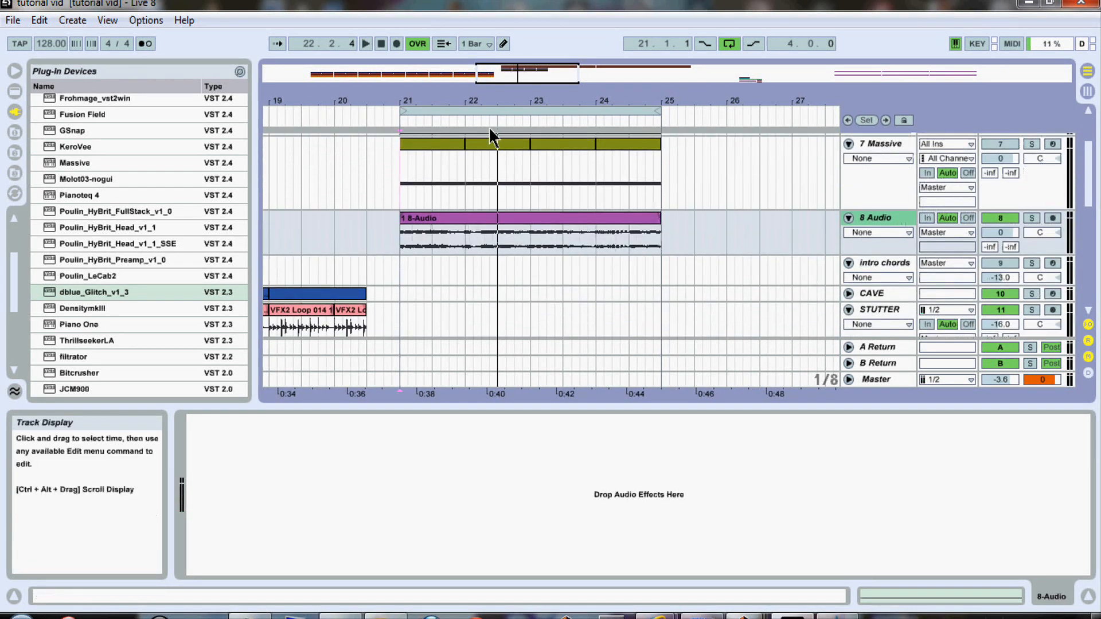
drag(527, 98, 606, 102)
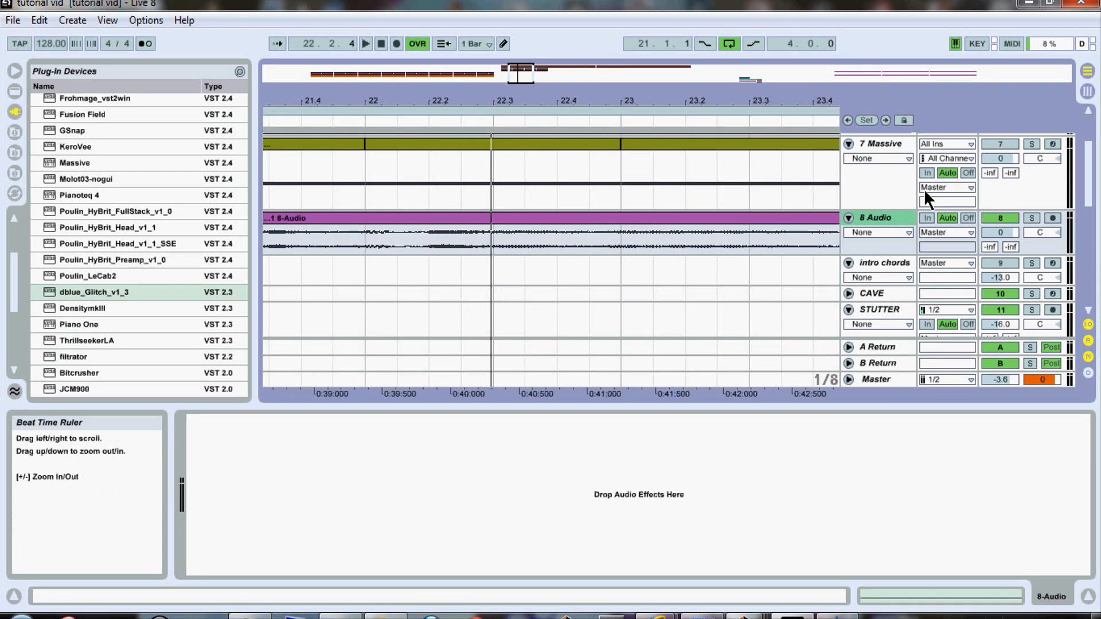
drag(872, 256, 872, 338)
key(space)
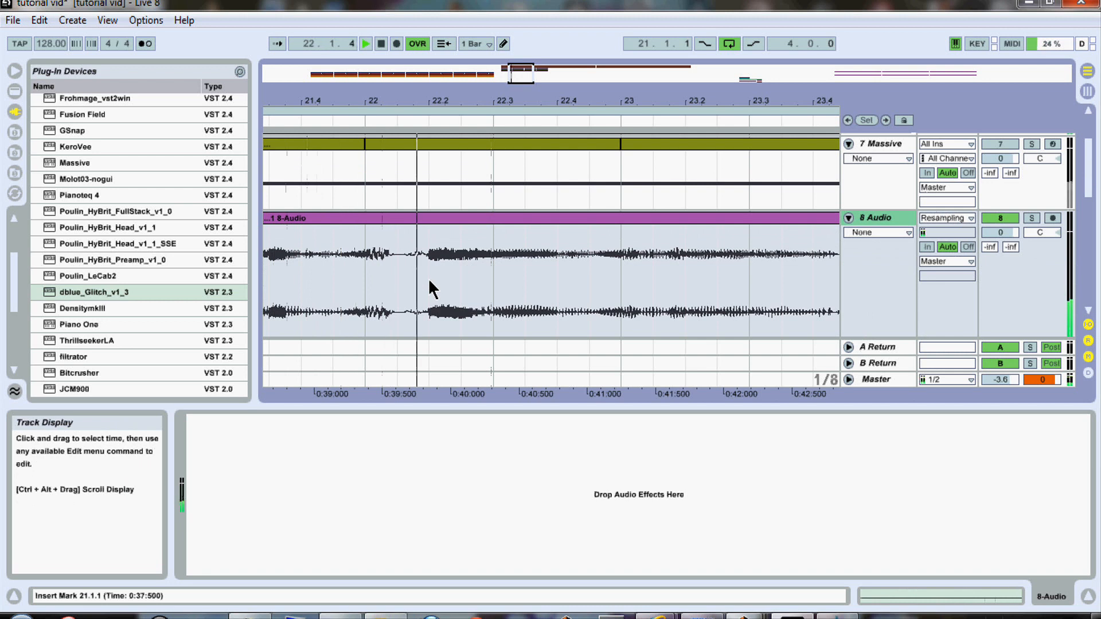
Cut the section from 21.2.1 to 21.3.1 out of the 8 Audio clip and play the result from bar 21
drag(369, 98, 473, 80)
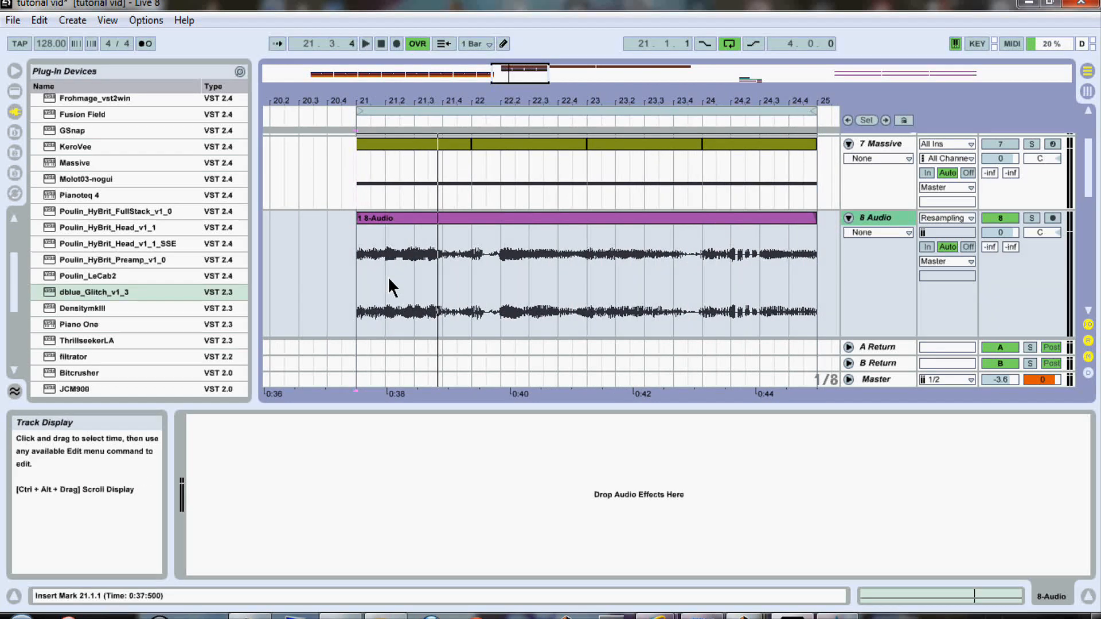
drag(390, 286, 408, 278)
key(ctrl+e)
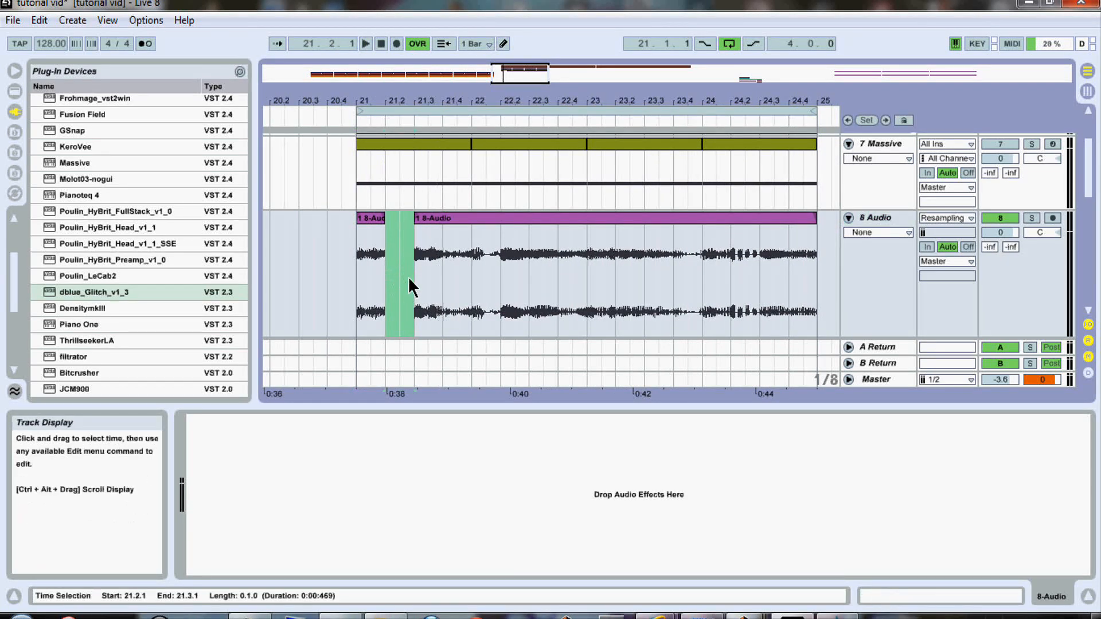
key(Delete)
click(370, 293)
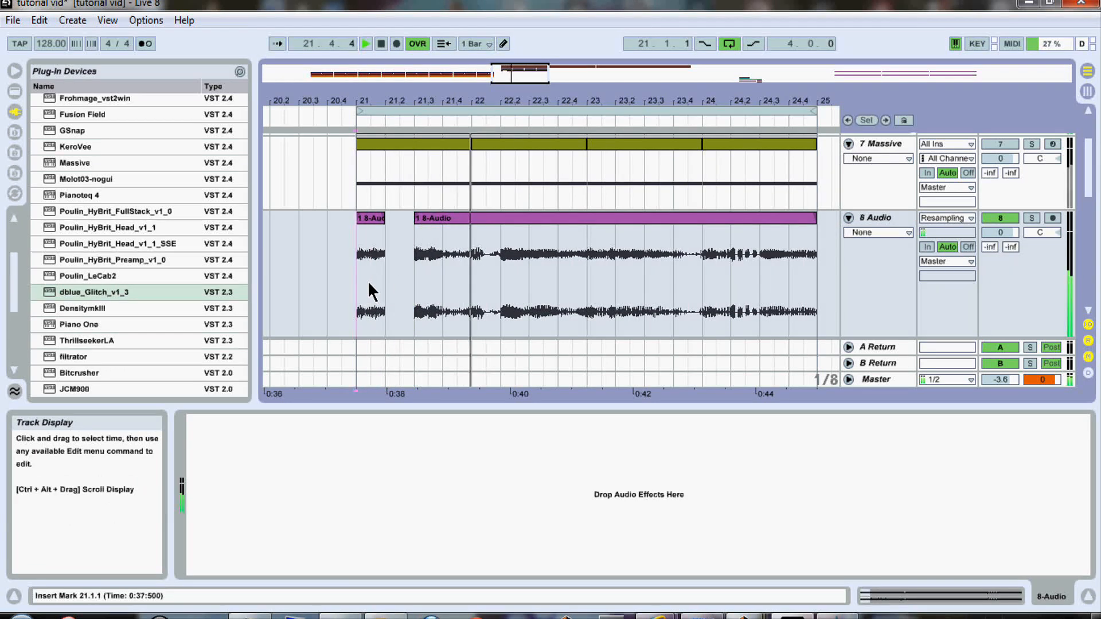
key(space)
Delete the section from 21.3.1 to 21.4.1 of the 8 Audio clip and return to bar 21
drag(413, 280, 449, 287)
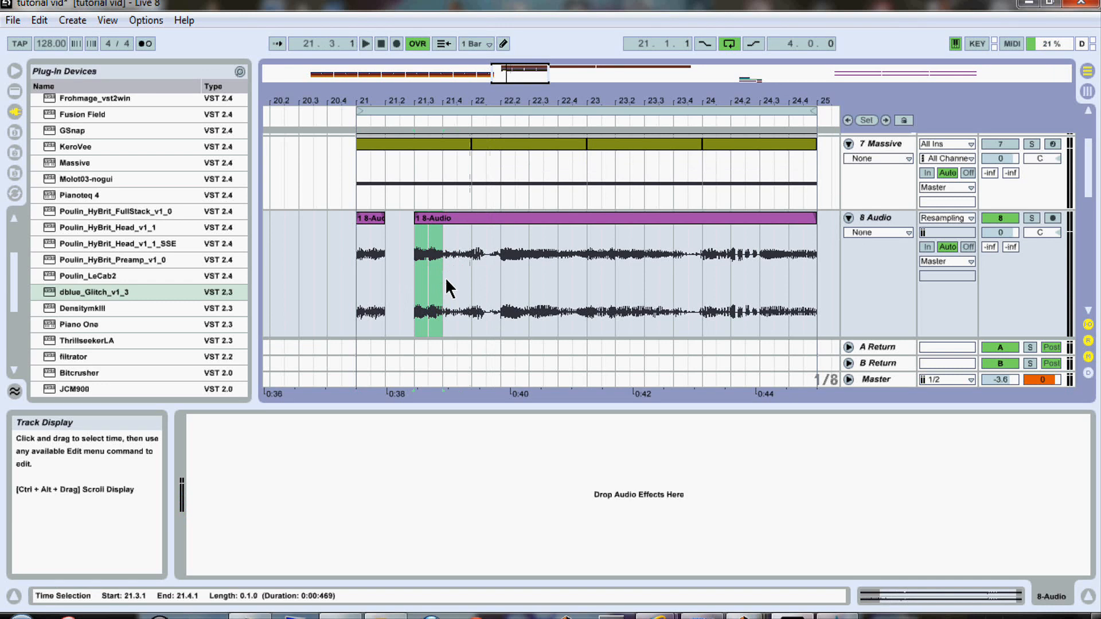
key(Delete)
click(358, 296)
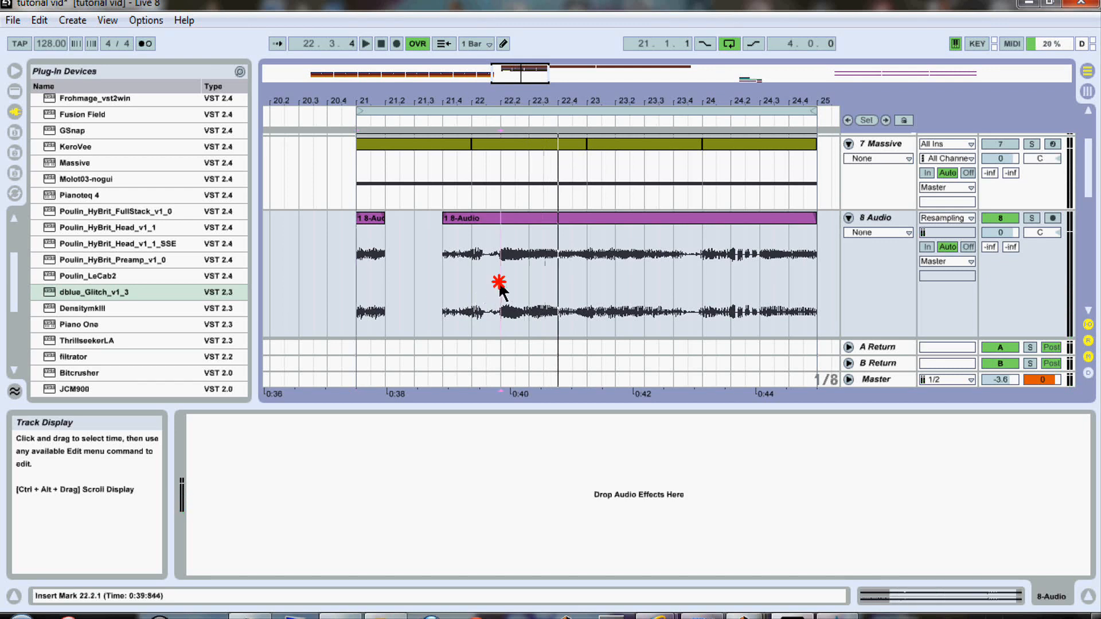
Delete the section from 22.2.1 to 22.3.1 of the 8 Audio clip and play from 22.1.1
drag(500, 287, 529, 292)
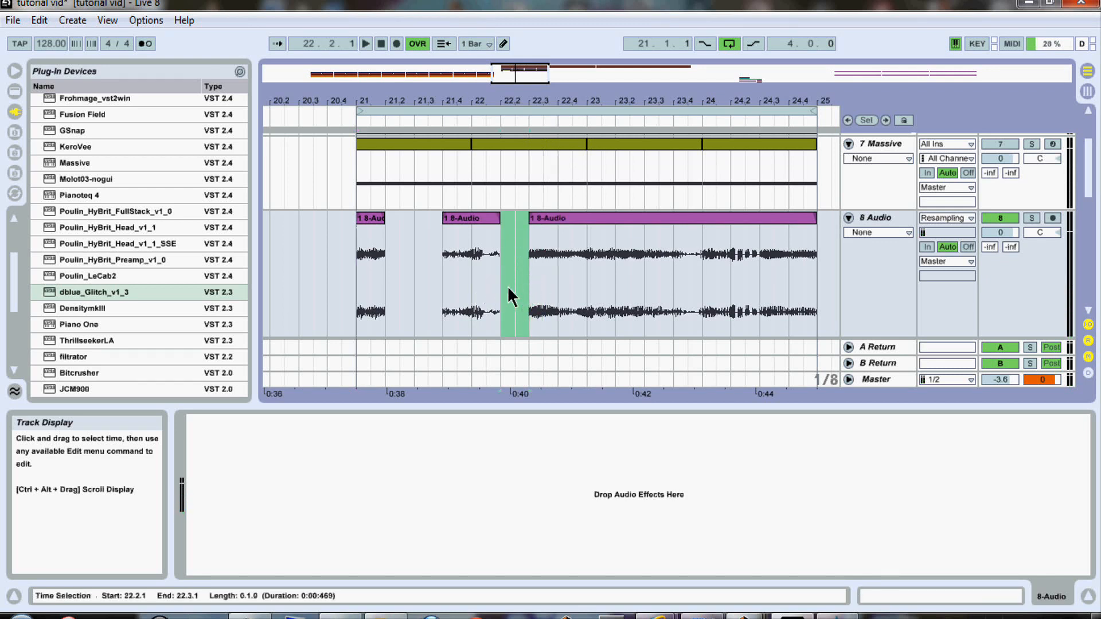
key(Delete)
click(475, 300)
key(space)
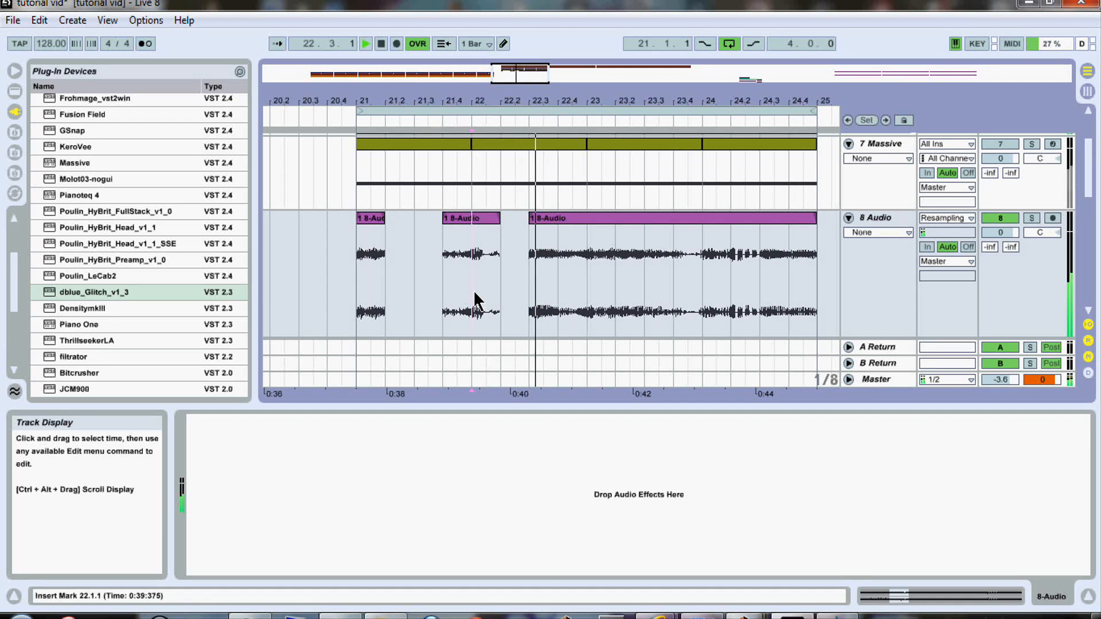
key(space)
Split the short clip between 21.4.1 and 22.2.1 into one-beat pieces, move them to 21.3.1 and 21.4.1, and play from bar 21
drag(500, 279, 475, 290)
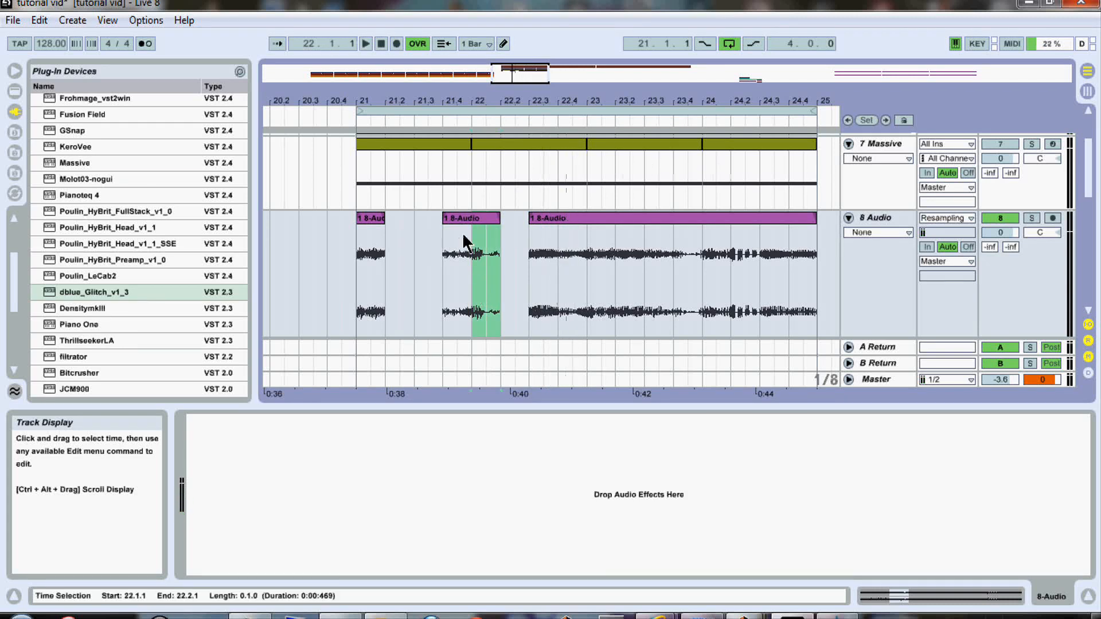
click(482, 220)
click(439, 247)
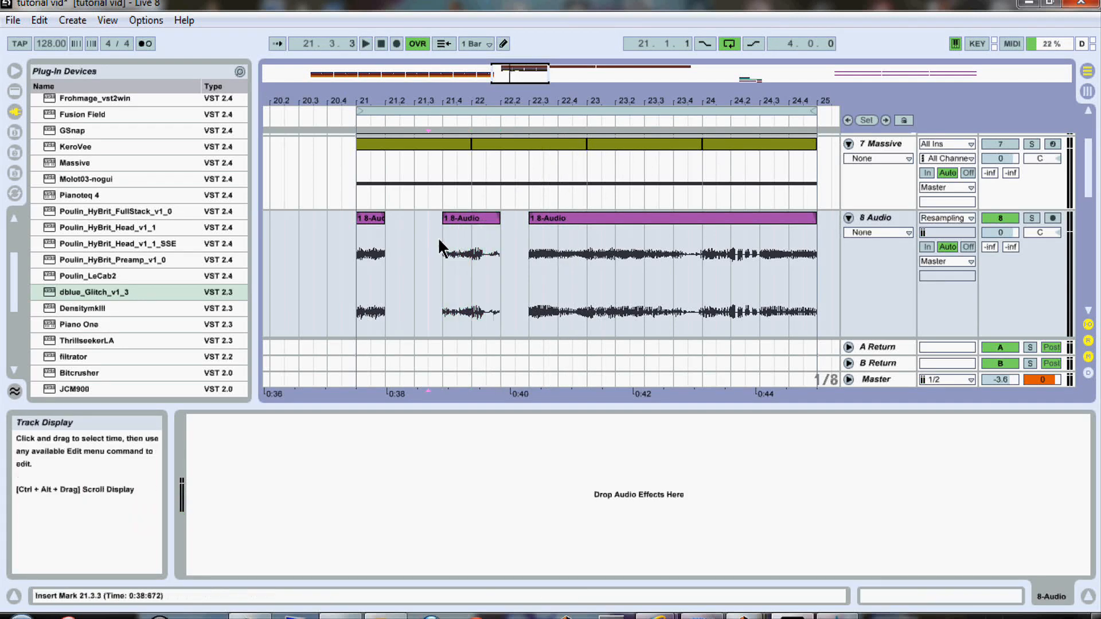
drag(440, 248, 463, 224)
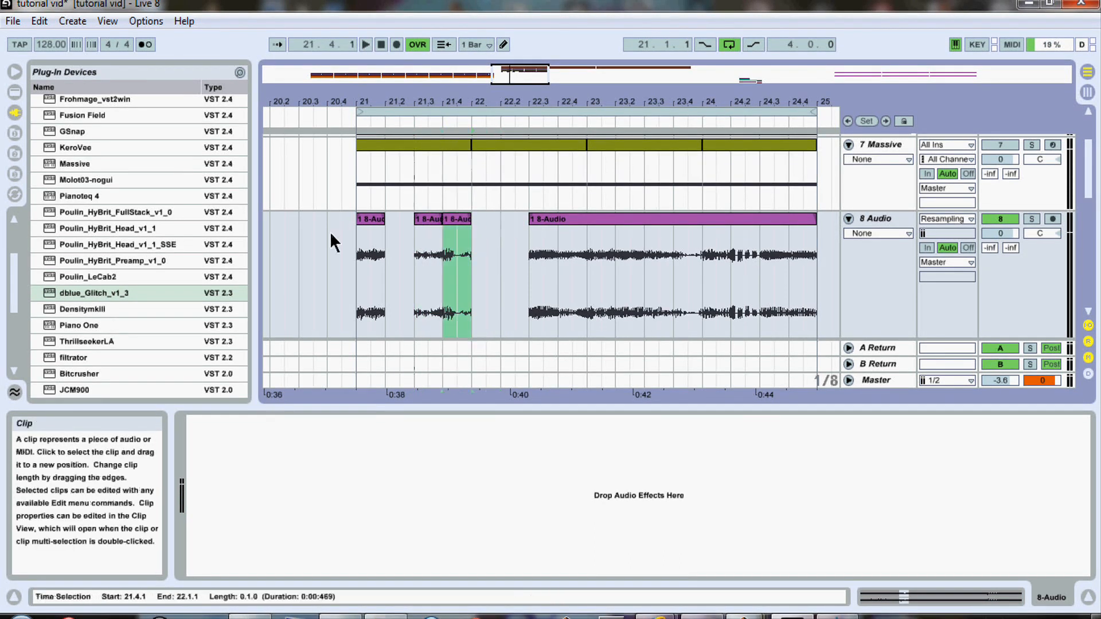
click(356, 250)
key(space)
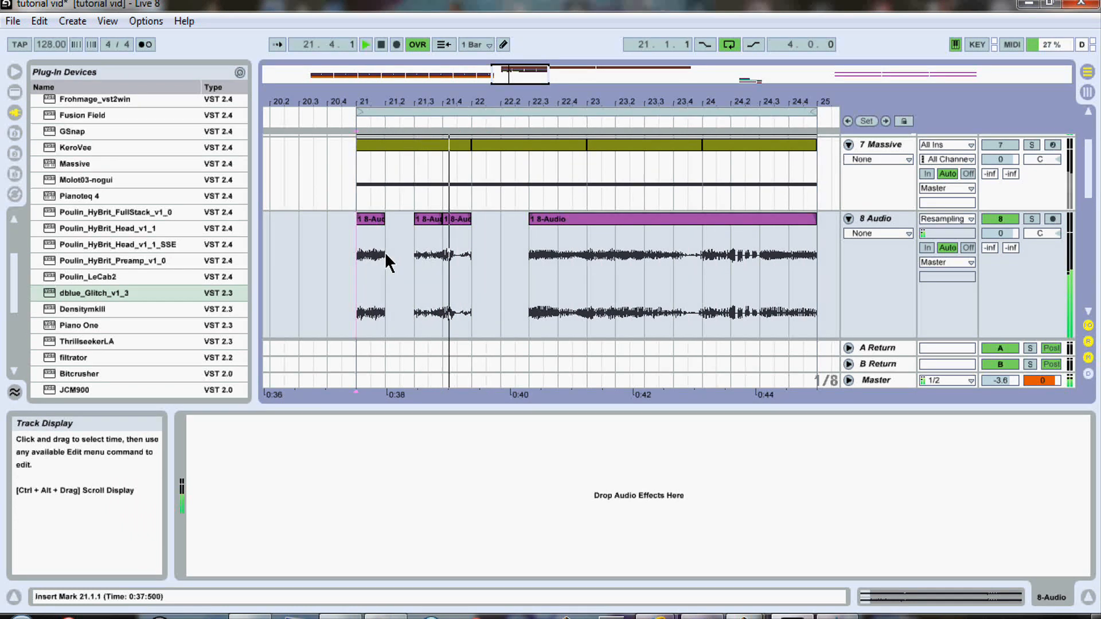
key(space)
Move the one-beat clip at 21.3.1 to 21.2.1 and play the edit from bar 21
drag(434, 224, 402, 233)
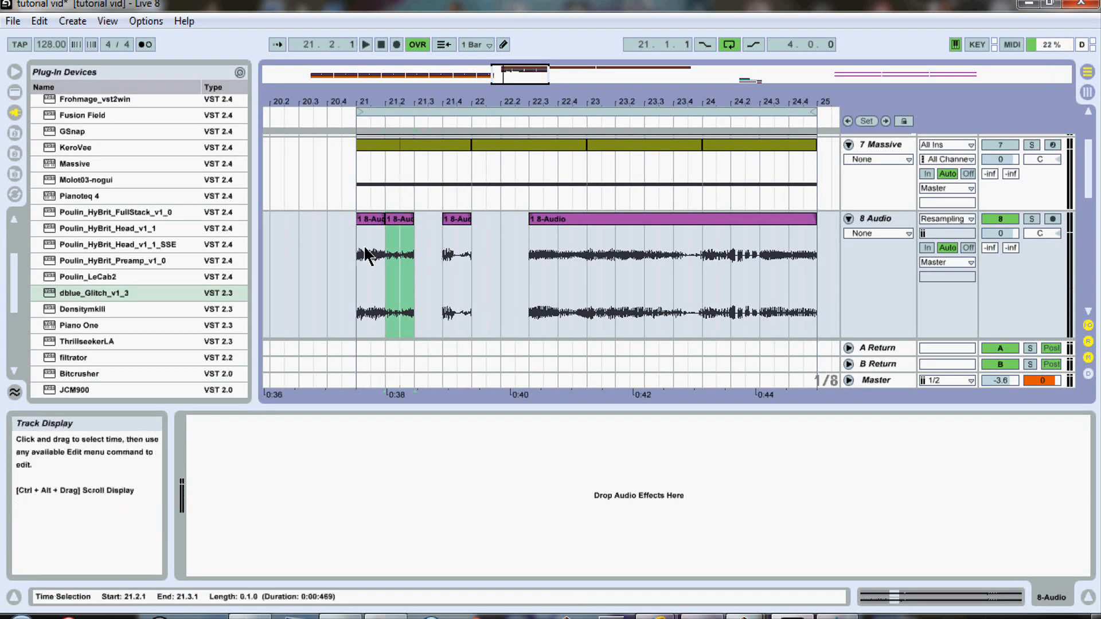
click(357, 254)
key(space)
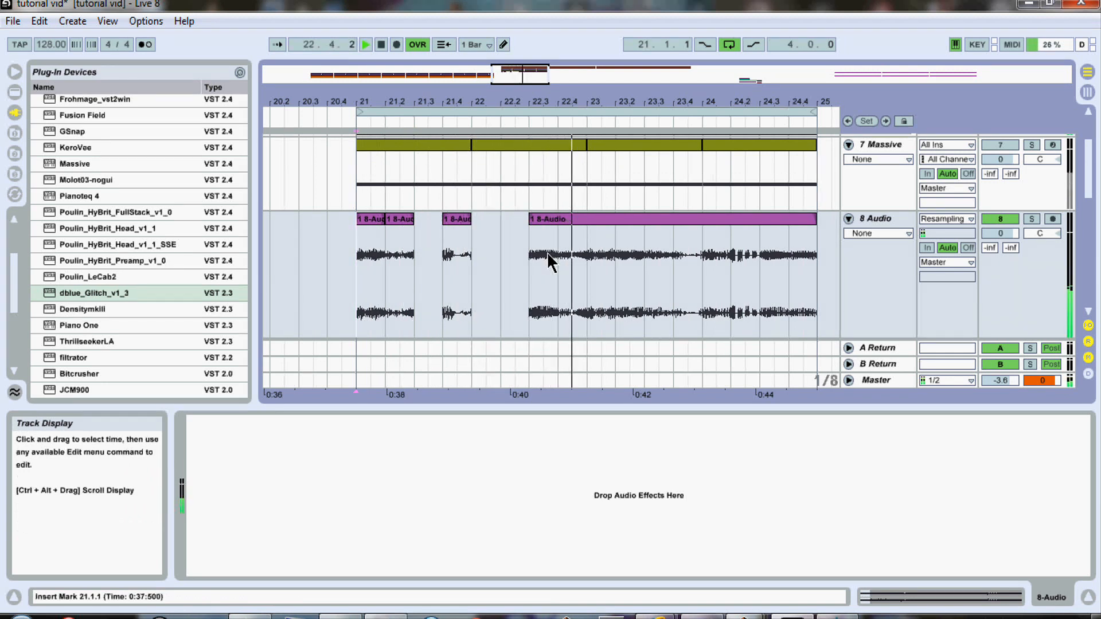
key(space)
Move the beat from 22.3.1 to 22.4.1 into the gap at 21.3.1 and play from bar 21
drag(528, 256, 430, 231)
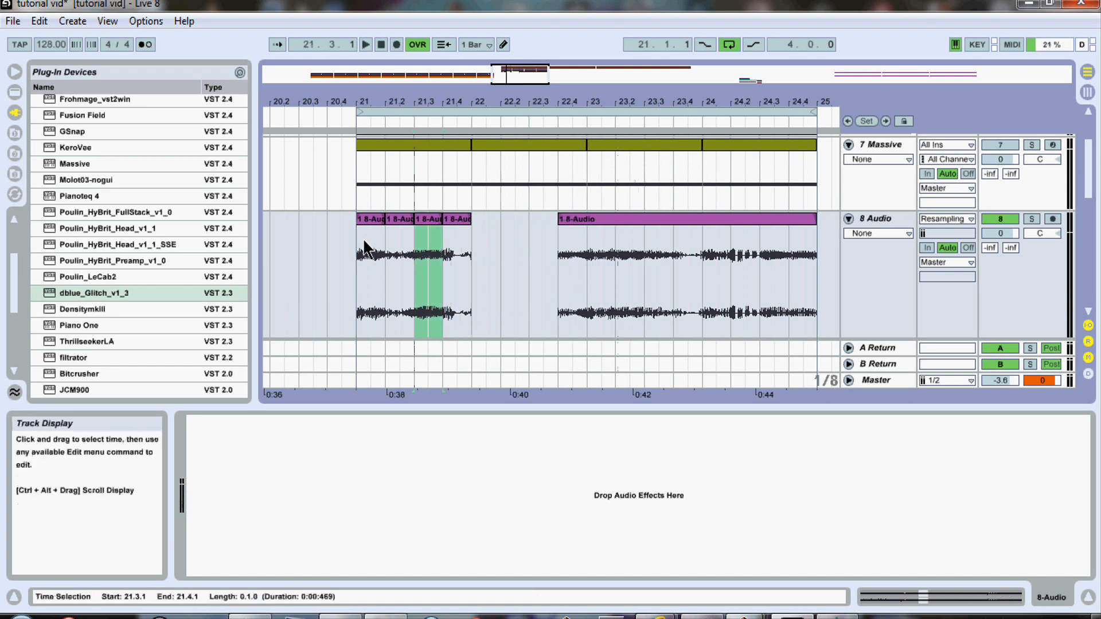
click(356, 252)
key(space)
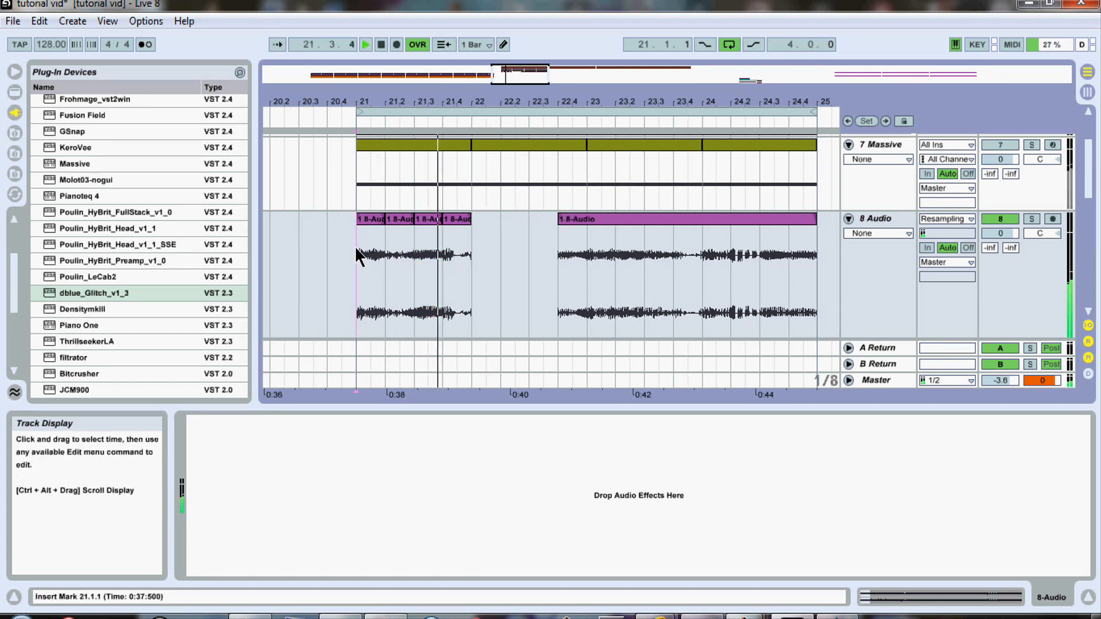
key(space)
Move the remaining long 8 Audio clip to start at 22.1.1 and play from bar 21
drag(583, 222, 494, 238)
click(342, 254)
click(359, 255)
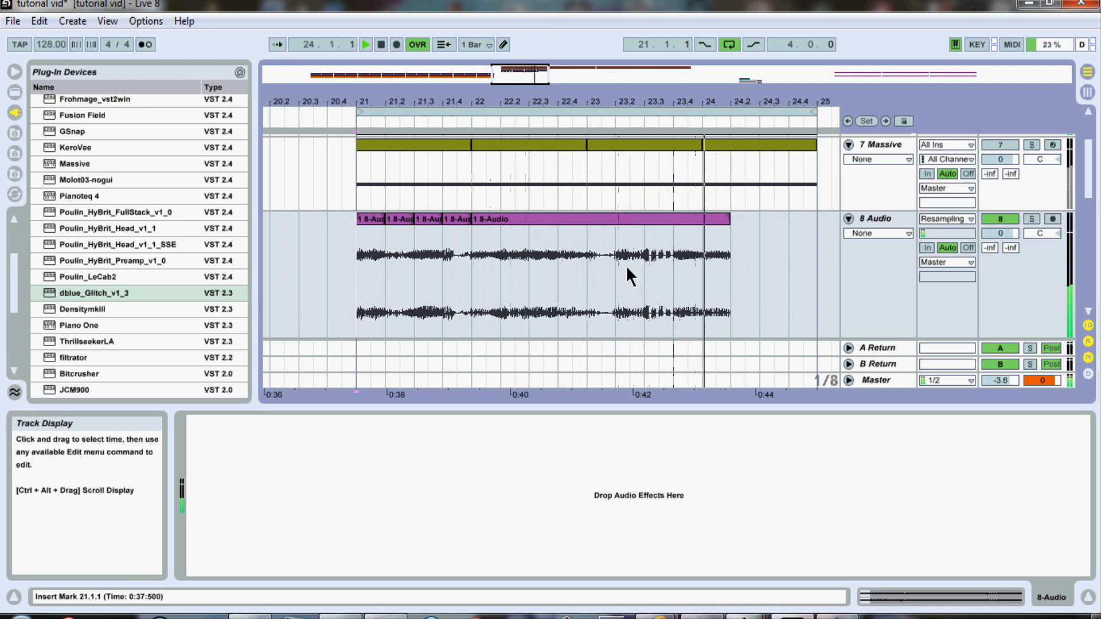
key(space)
Move the section from 23.2.1 to 24.2.1 to start at 22.4.1 and play from bar 21
drag(615, 269, 709, 271)
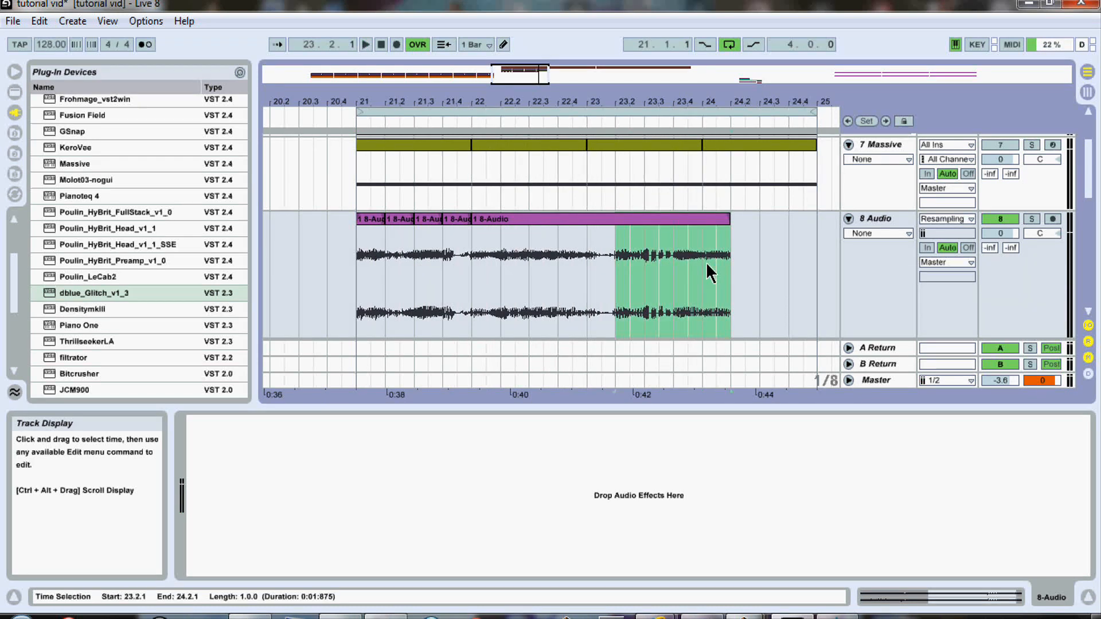
drag(649, 222, 591, 224)
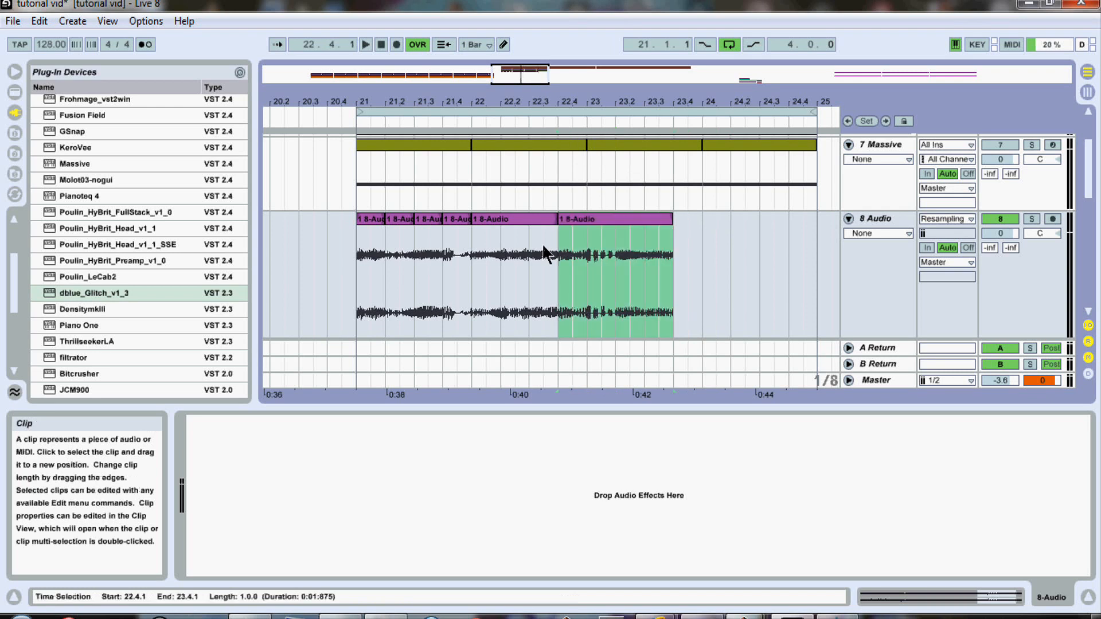
click(356, 270)
key(space)
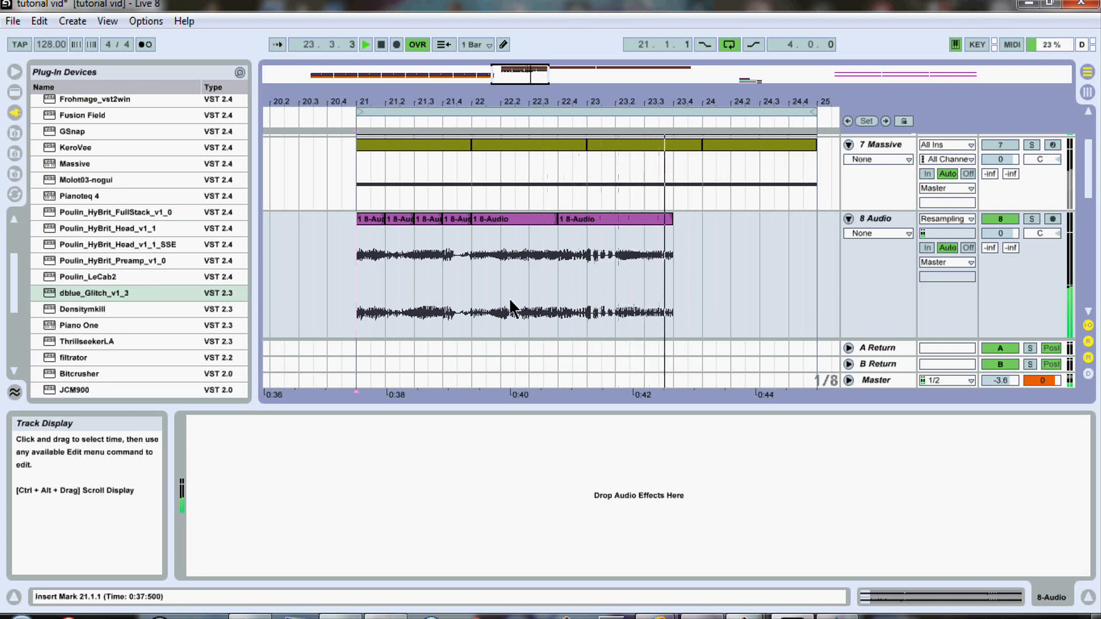
key(space)
Move the last beat of the part, starting at 23.3.1, to 23.4.1 and play from bar 21
click(645, 267)
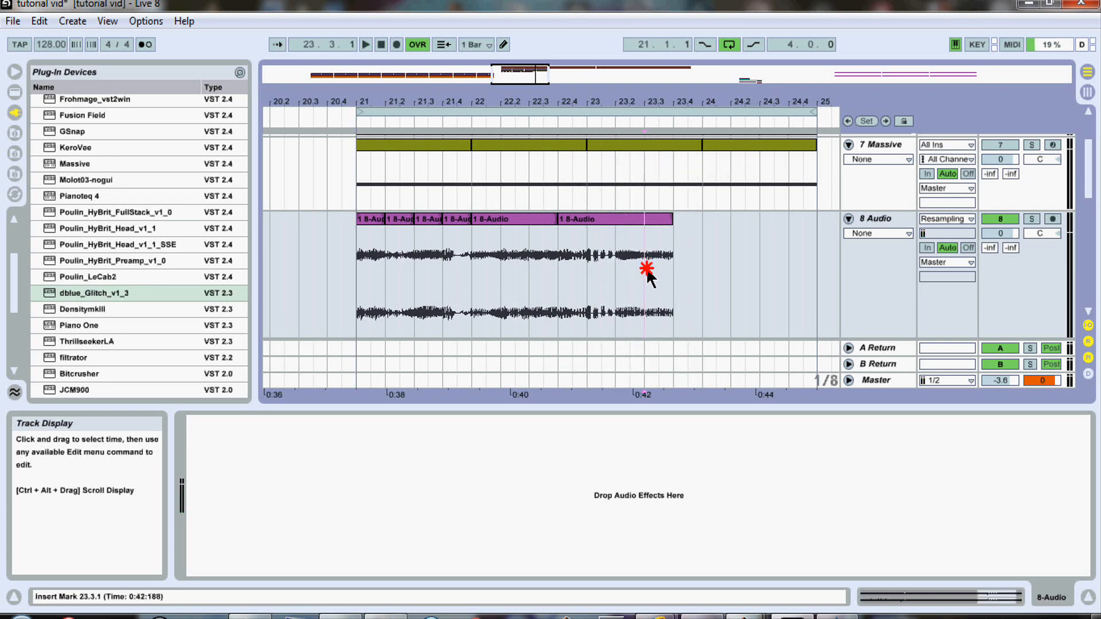
drag(647, 271, 683, 218)
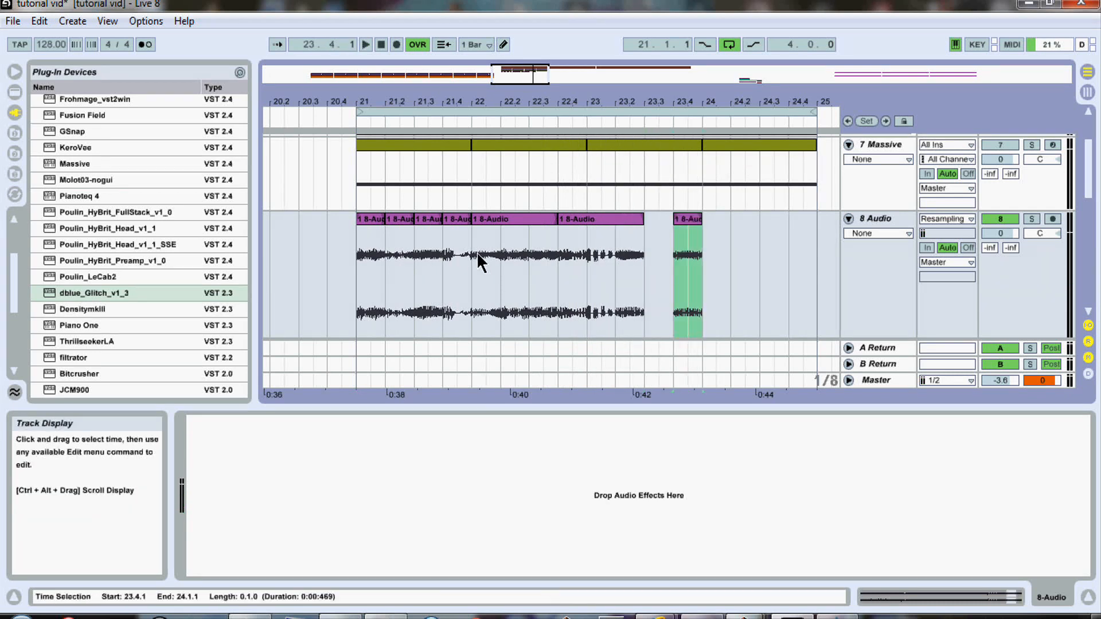
click(357, 252)
key(space)
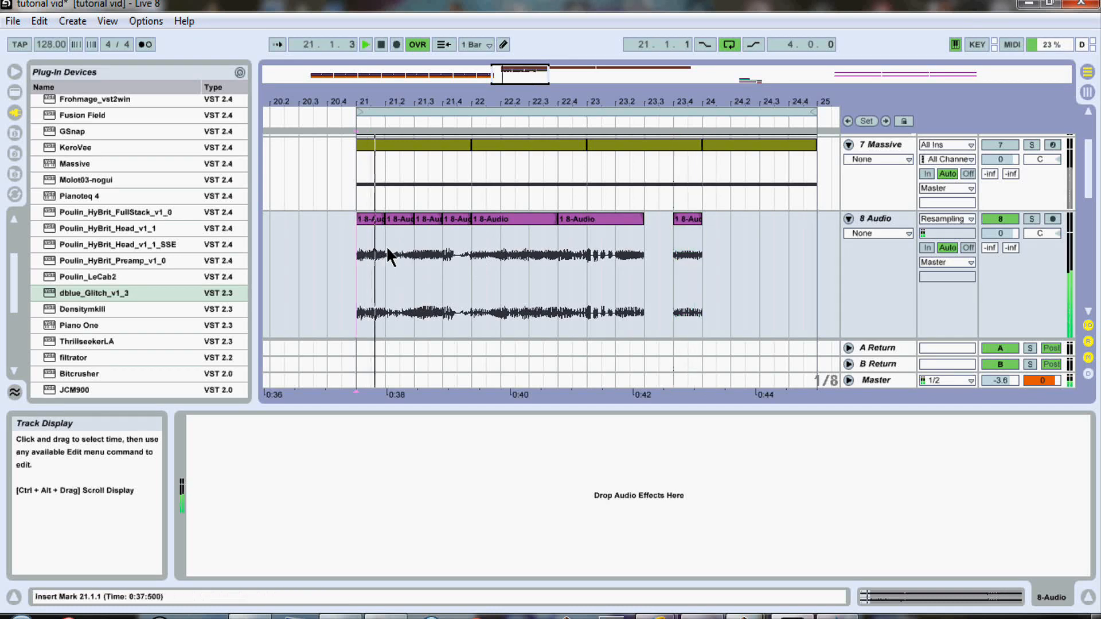
Copy the one-beat clip at 21.3.1 into the gap at 23.3.1 and play from bar 21
click(428, 221)
key(space)
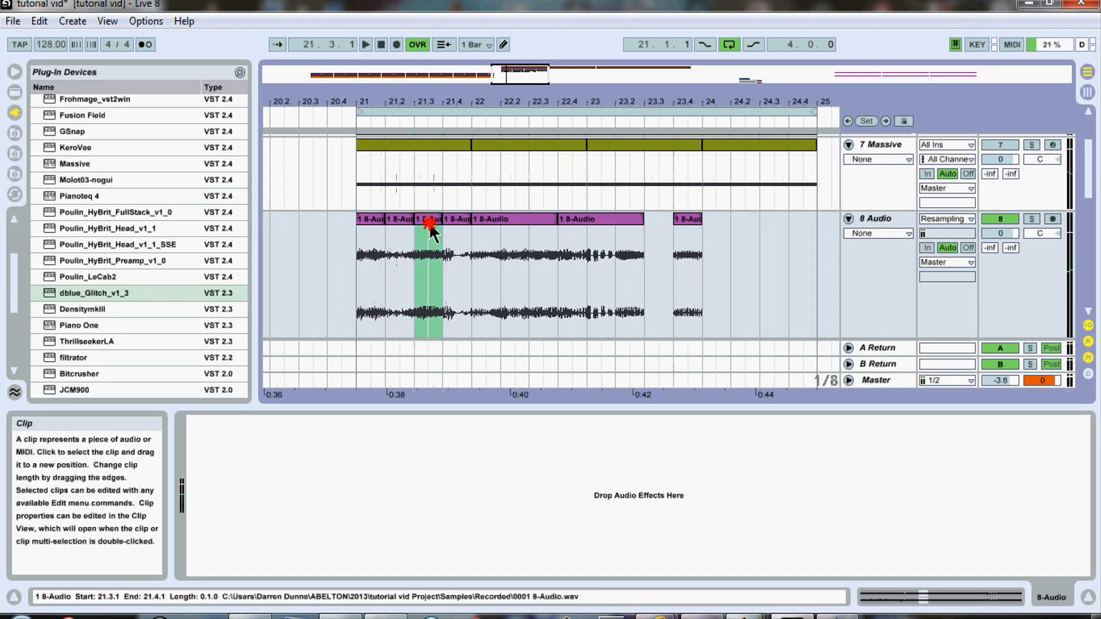
drag(427, 221, 656, 241)
click(361, 276)
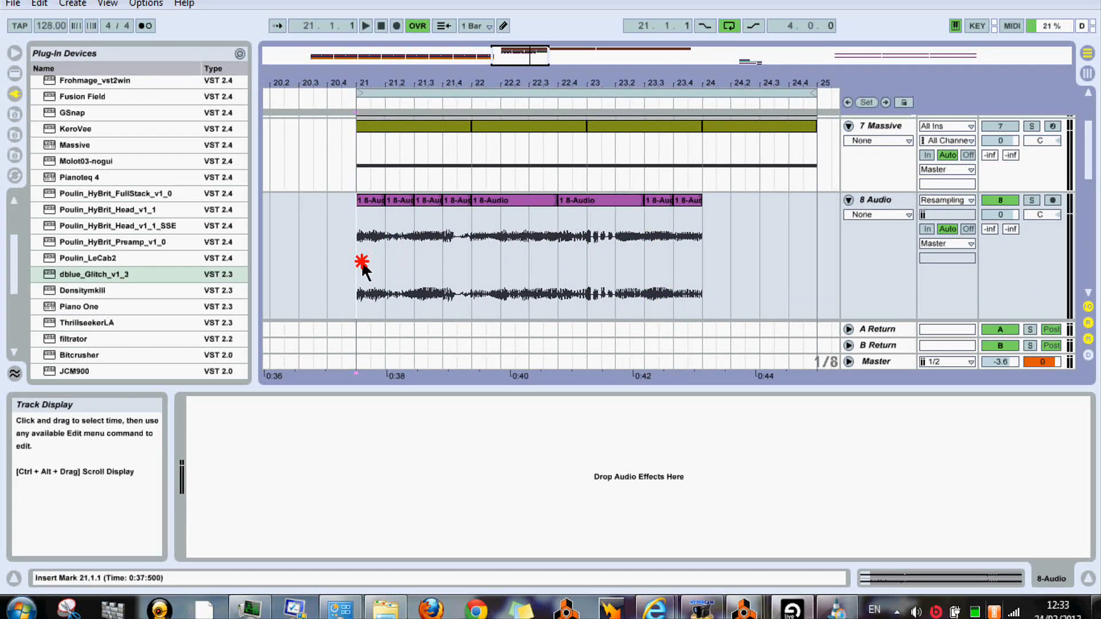
key(space)
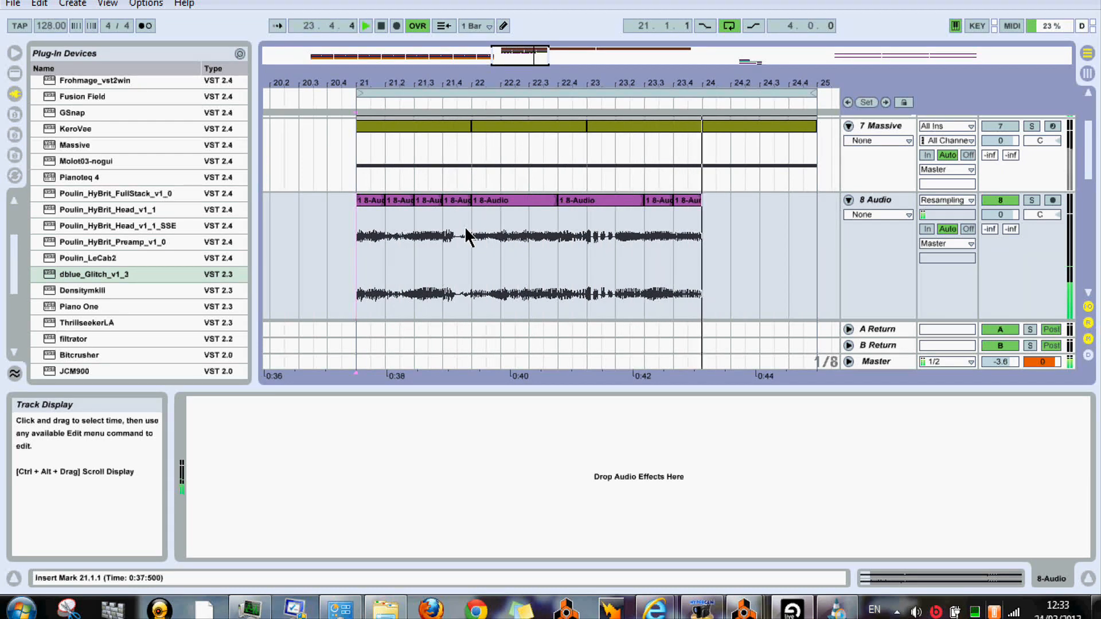
Copy the two-beat section from 22.2.1 to 22.4.1 to the end of the part at 24.1.1
drag(485, 271, 700, 246)
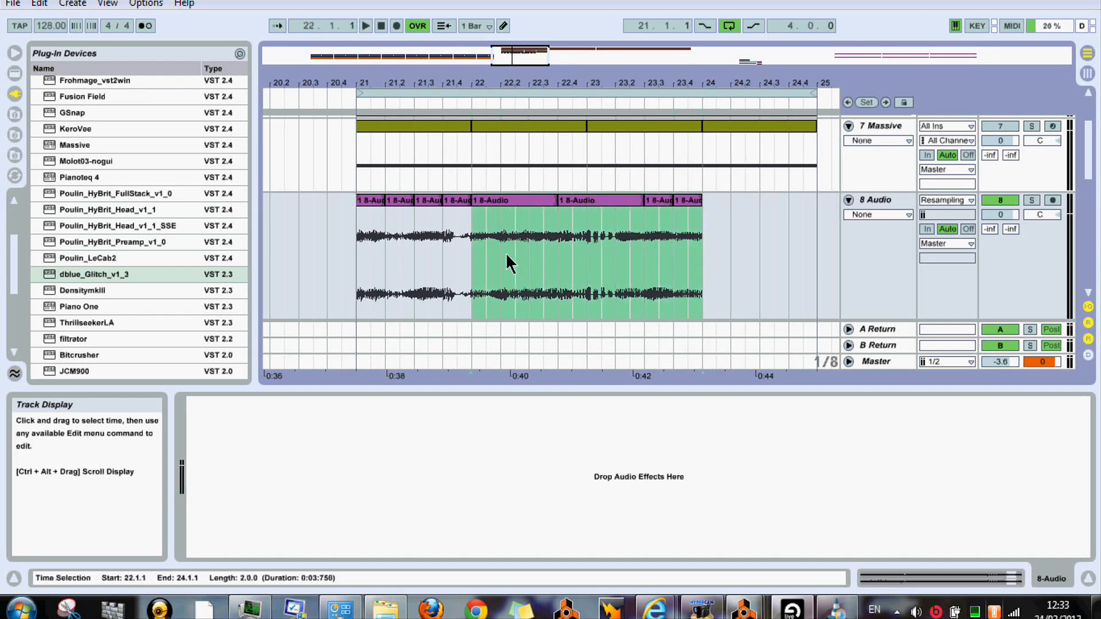
drag(509, 263, 553, 253)
click(510, 201)
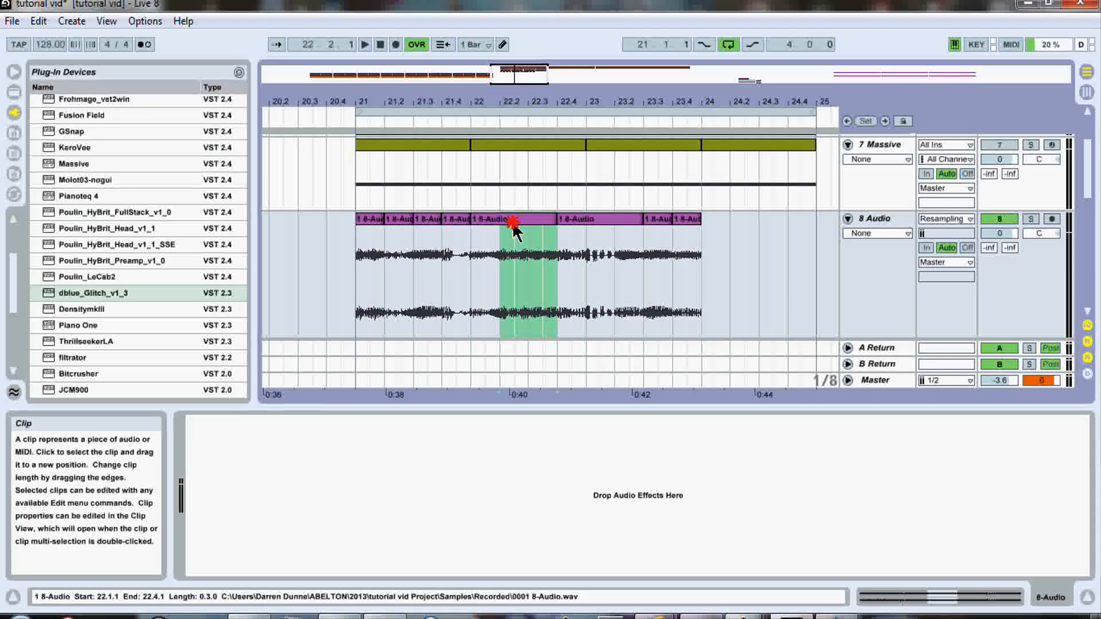
drag(512, 222, 715, 255)
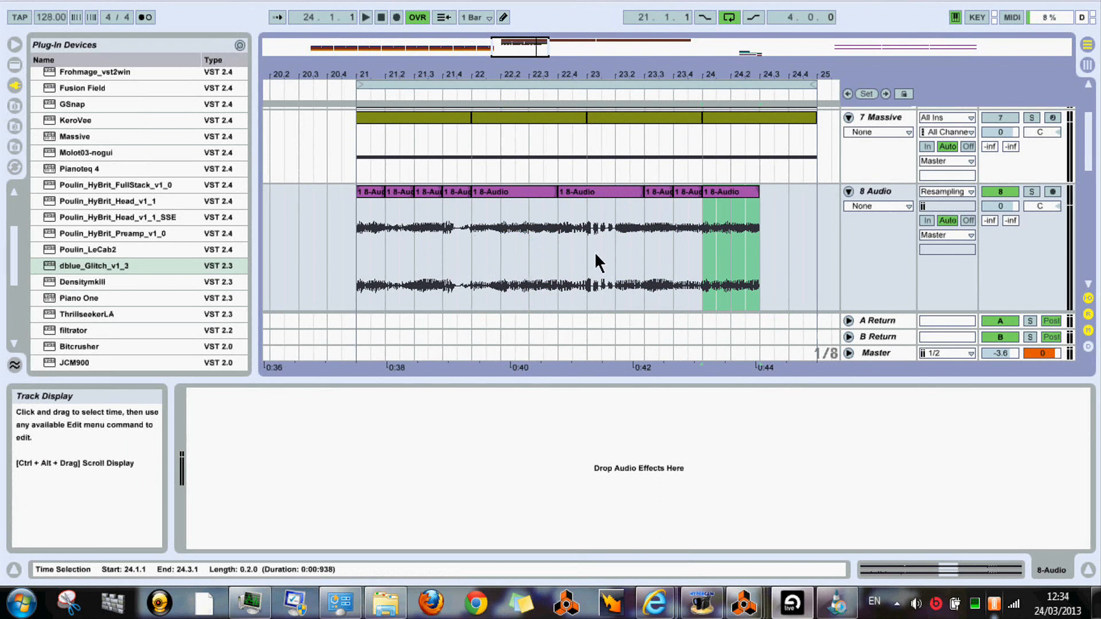
Copy the one-beat clip at 21.2.1 to 24.3.1 on the 8 Audio track
drag(388, 246, 775, 236)
click(402, 194)
Open the last clip at 24.3.1 on the 8 Audio track and add warp markers at beats 1.4 and 2 of its sample
double_click(774, 205)
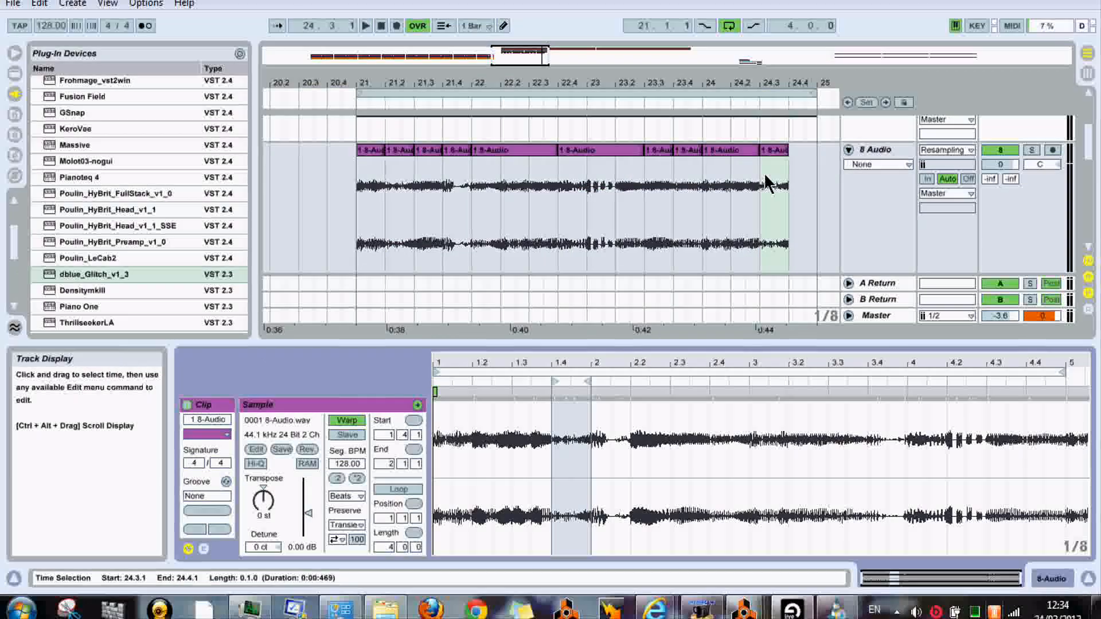
right_click(563, 388)
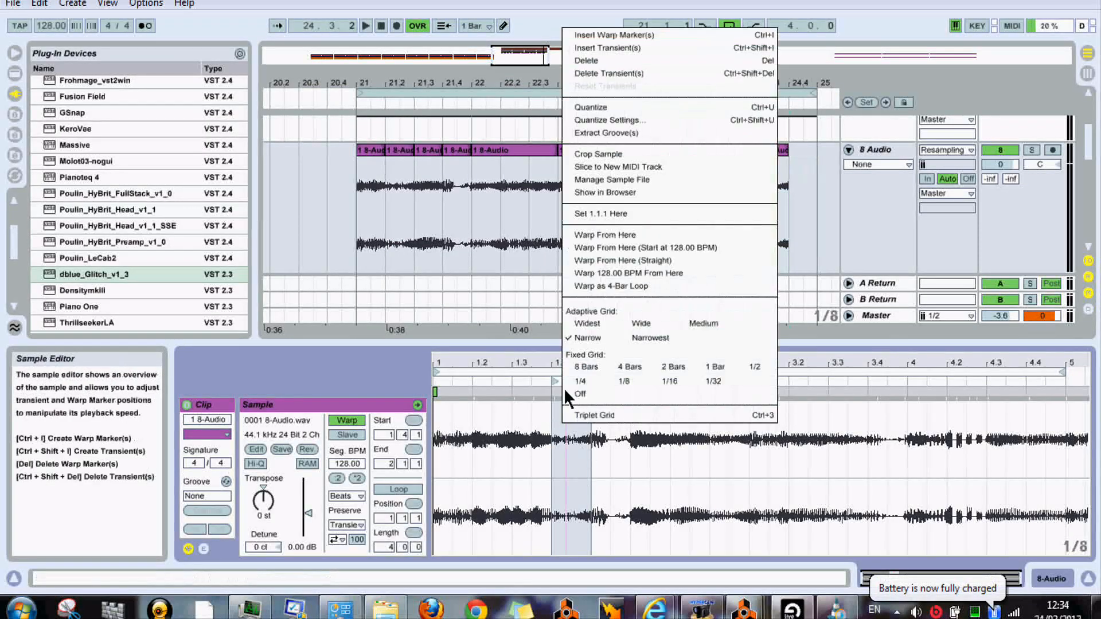
click(815, 206)
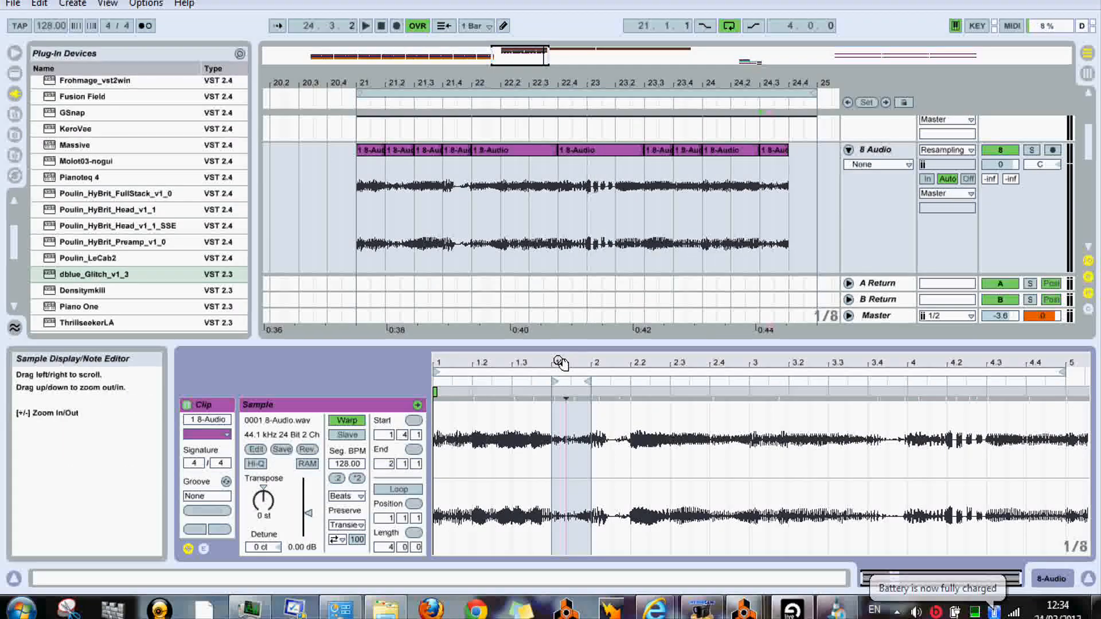
drag(560, 361, 575, 393)
double_click(516, 394)
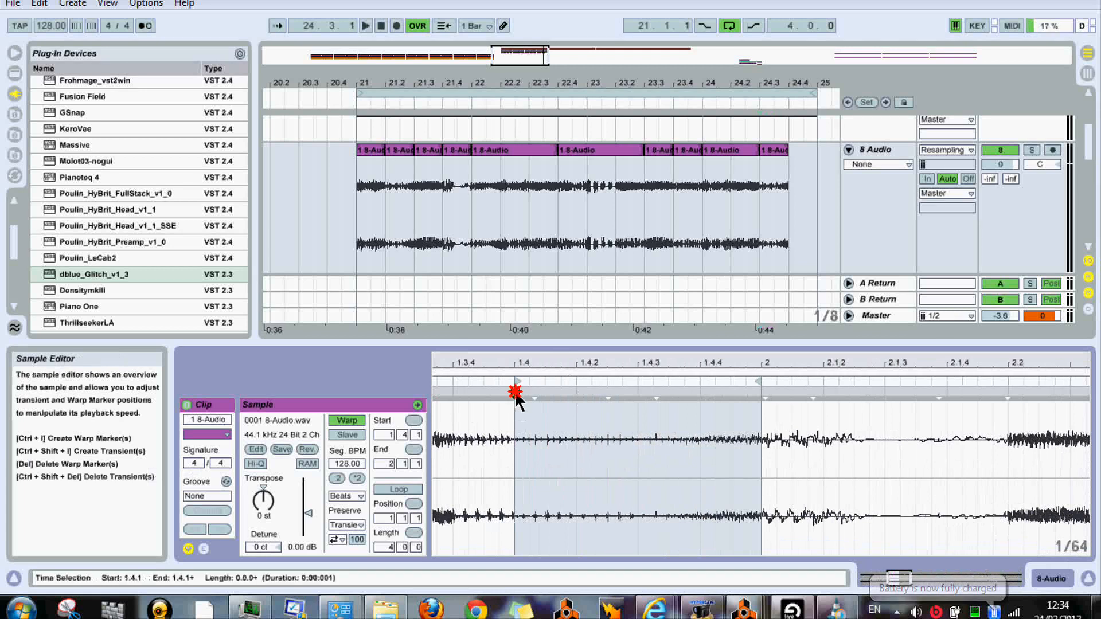
double_click(762, 392)
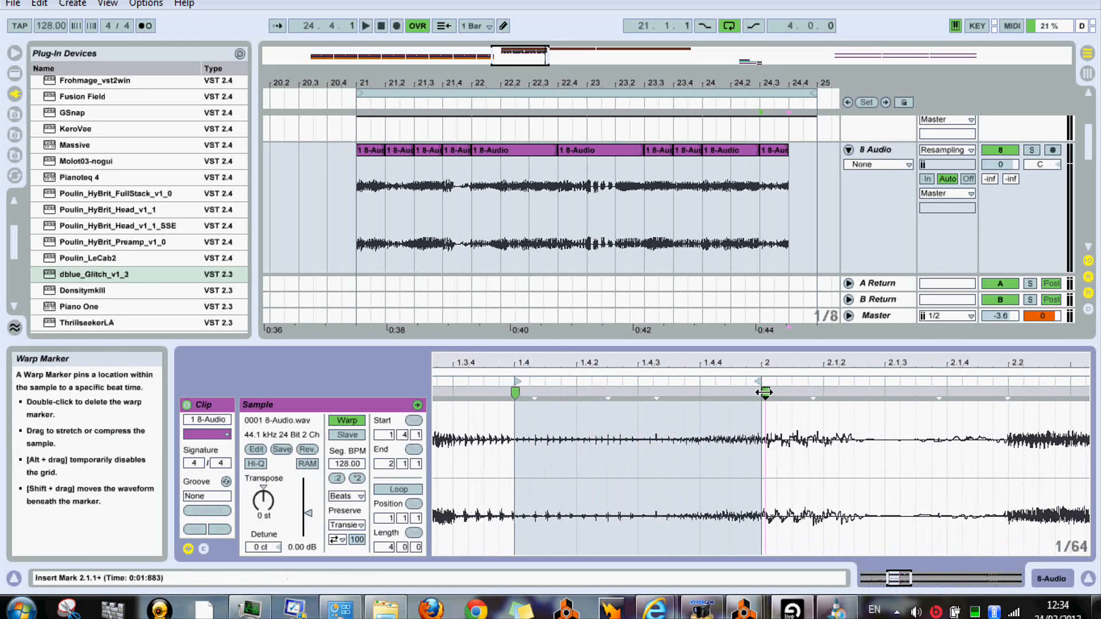
Extend the last clip to 25.1.1, stretch its warp marker from beat 2 to 2.2, and play the pattern
drag(790, 150, 817, 150)
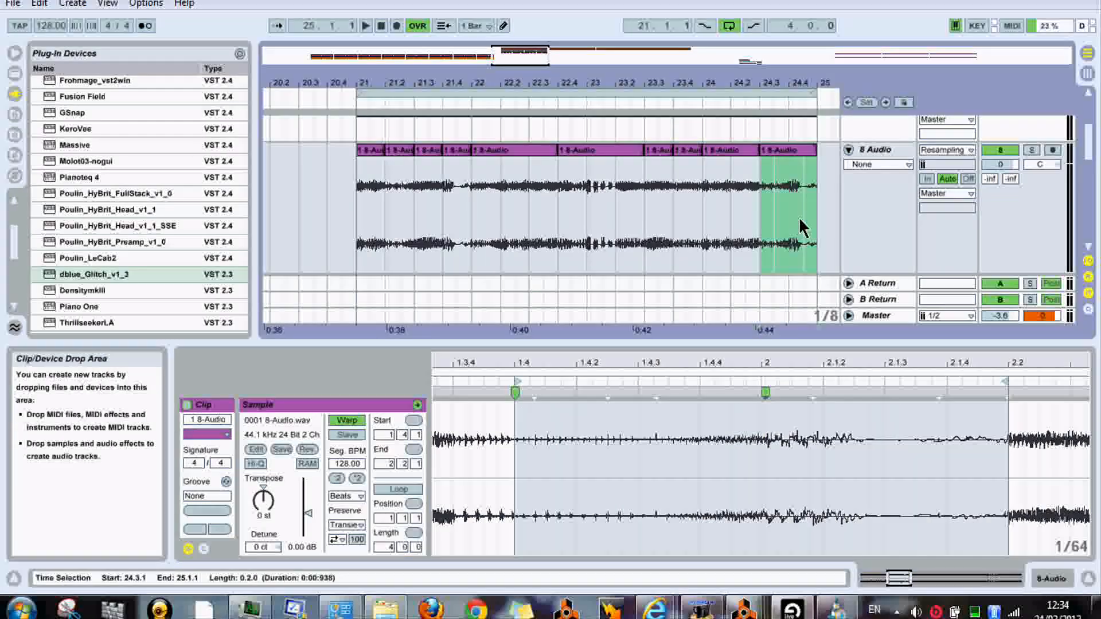
drag(765, 392, 1004, 391)
key(space)
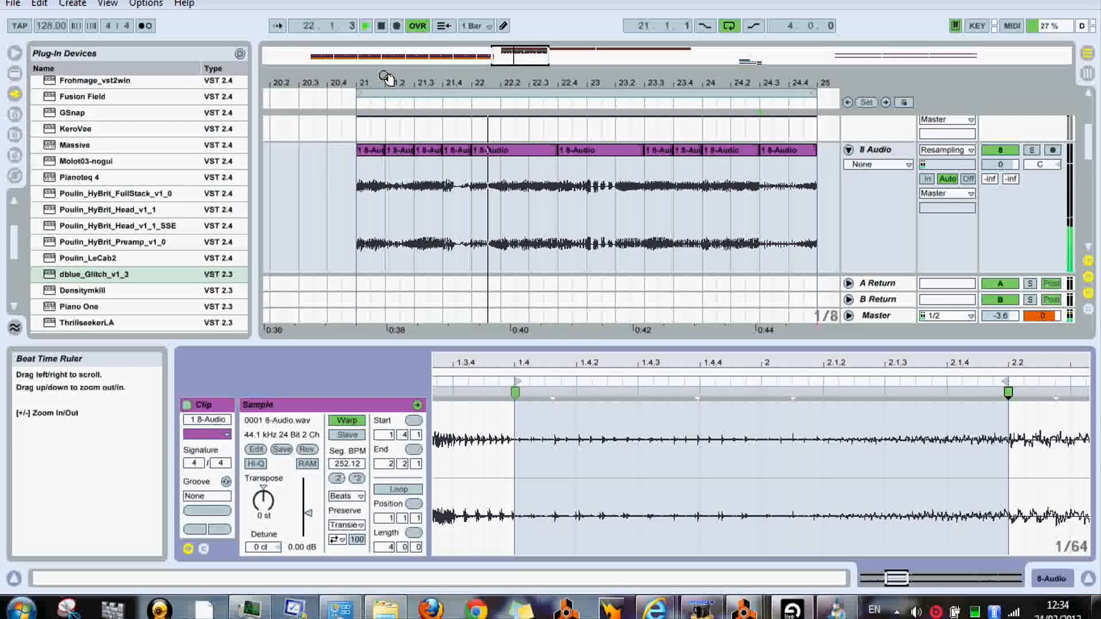
drag(386, 77, 404, 36)
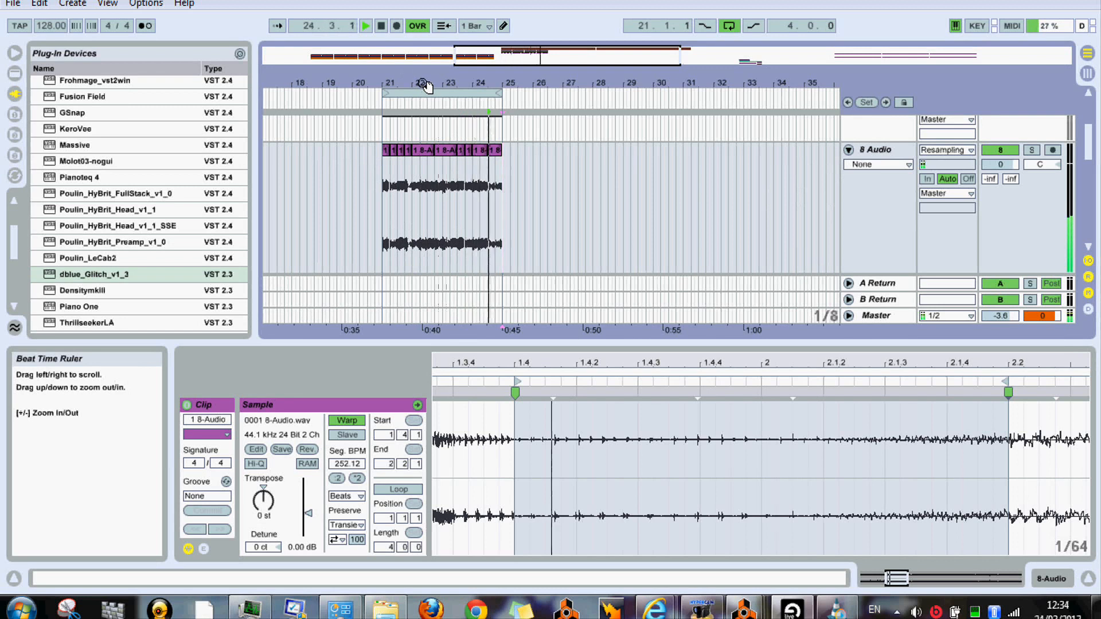
key(space)
Play the arrangement from a few bars before the glitched pattern and save the Live set
drag(307, 86, 474, 89)
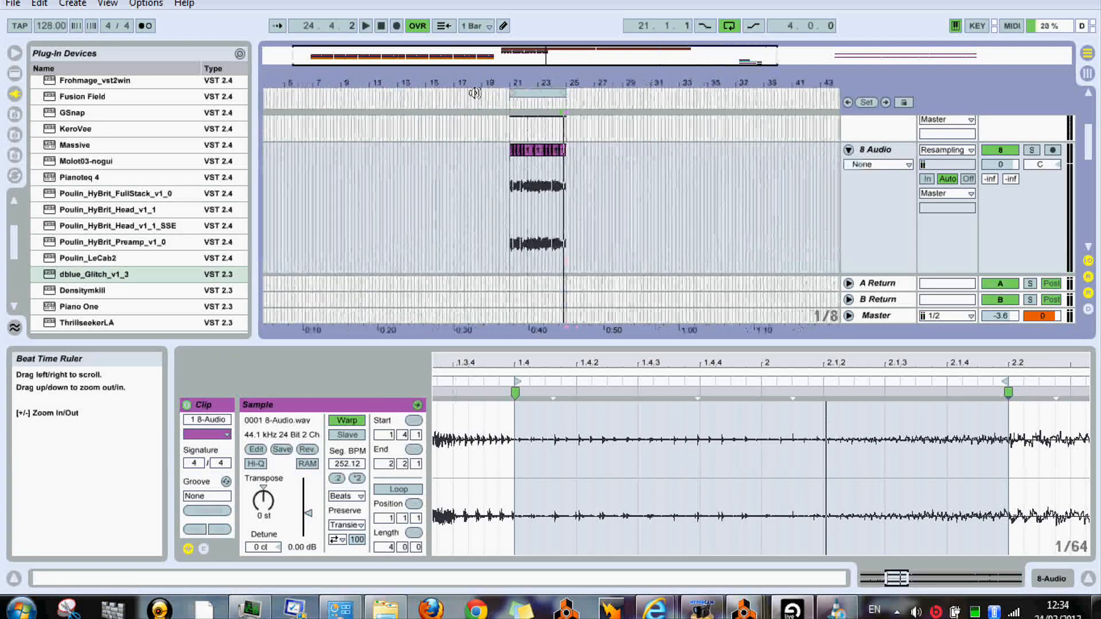
click(455, 96)
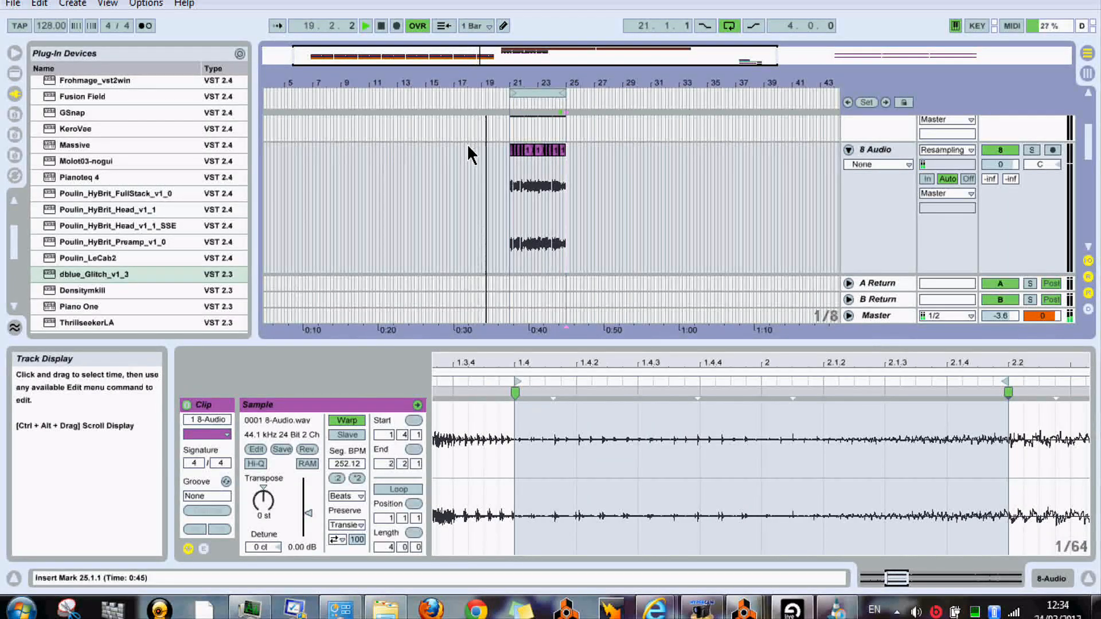
key(ctrl+s)
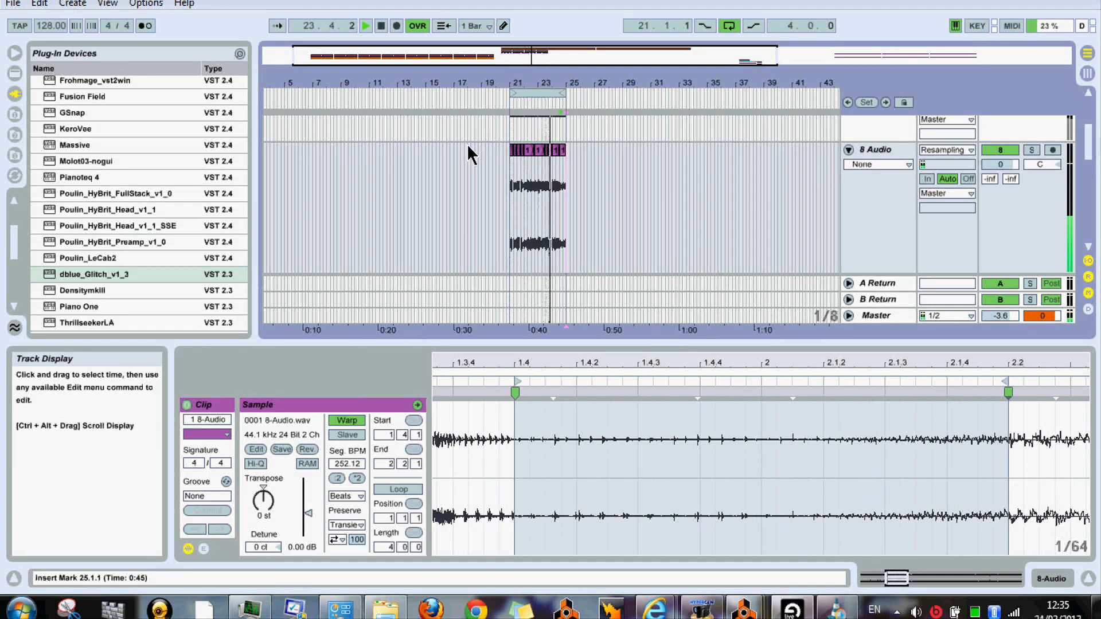
Stop playback and rename the 8 Audio track as GLITCH BASS A
key(space)
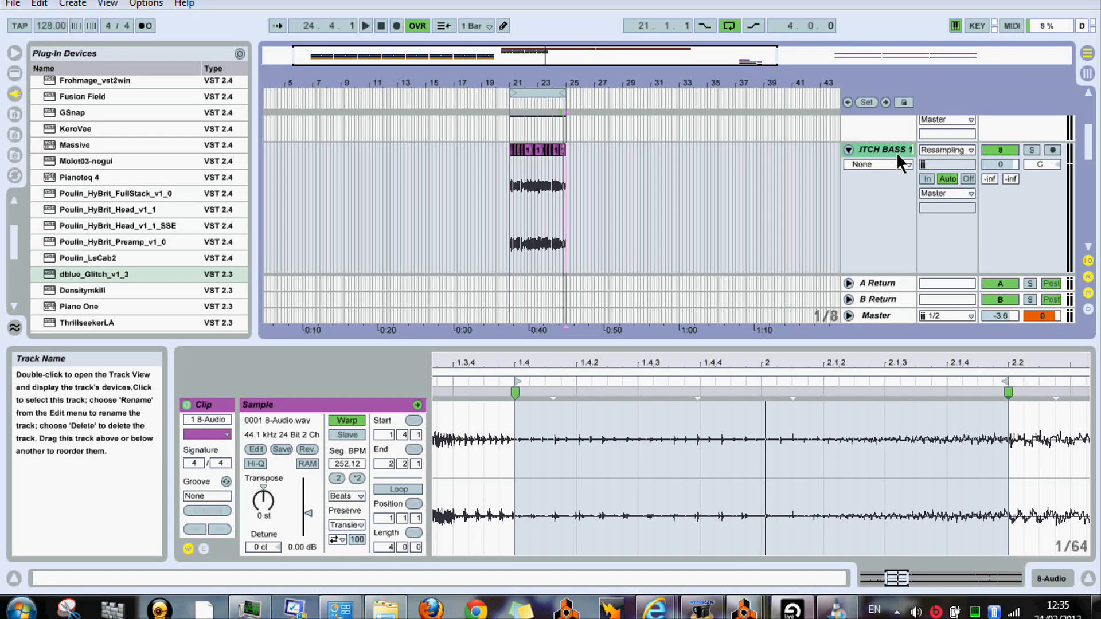
key(Return)
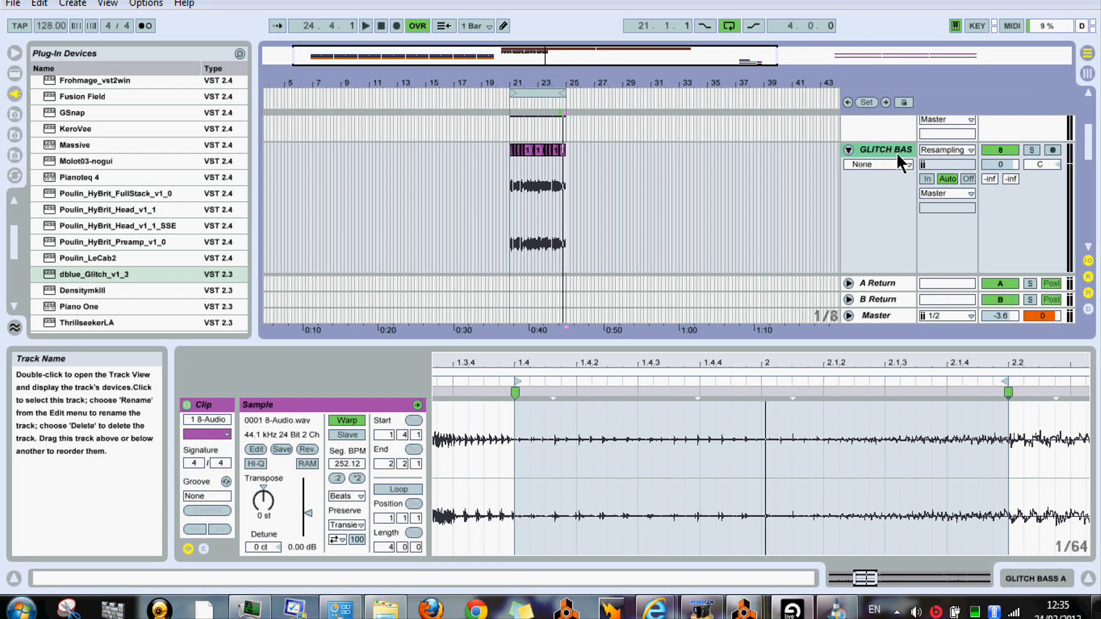
Adjust the track lane heights, making the 7 Massive lane taller, and select its first clip at bar 21
drag(872, 274, 869, 184)
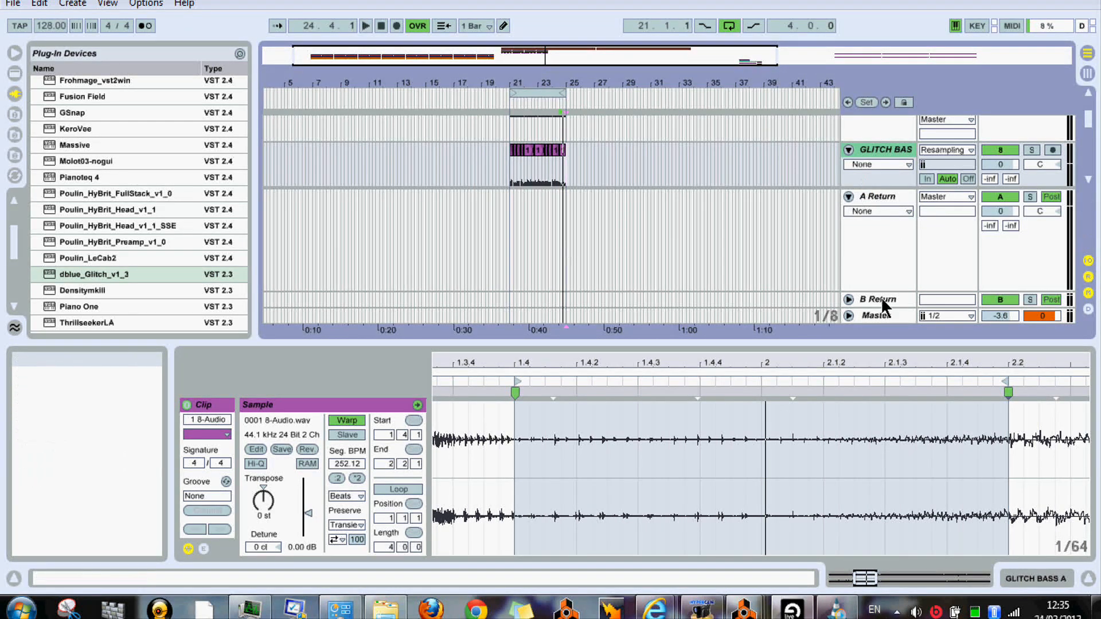
drag(889, 342, 890, 388)
drag(1091, 163, 1091, 148)
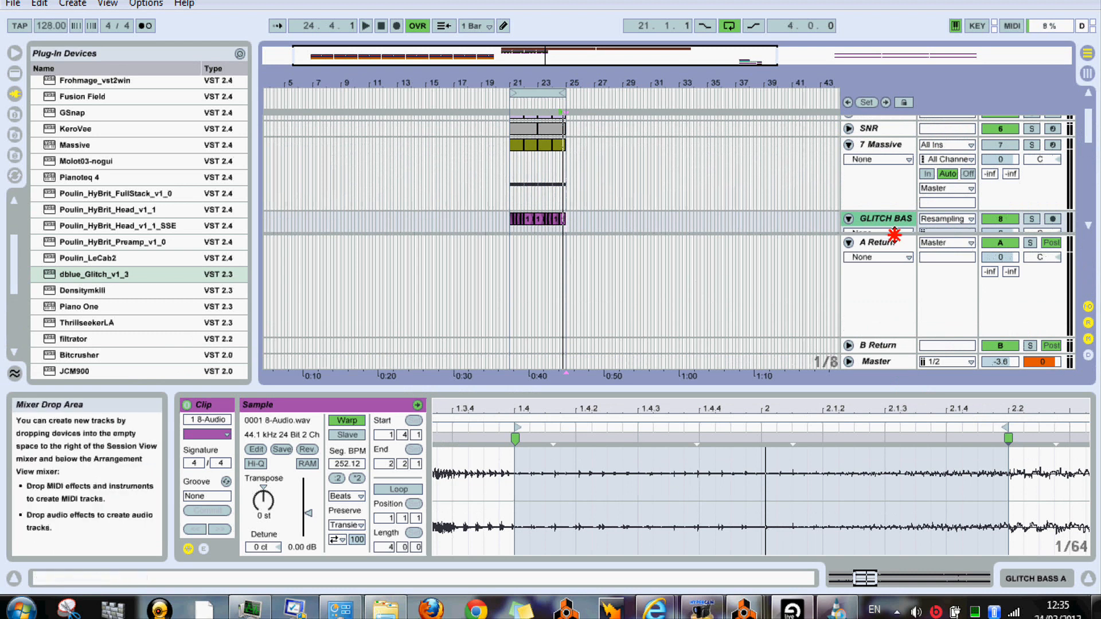
drag(894, 234, 902, 333)
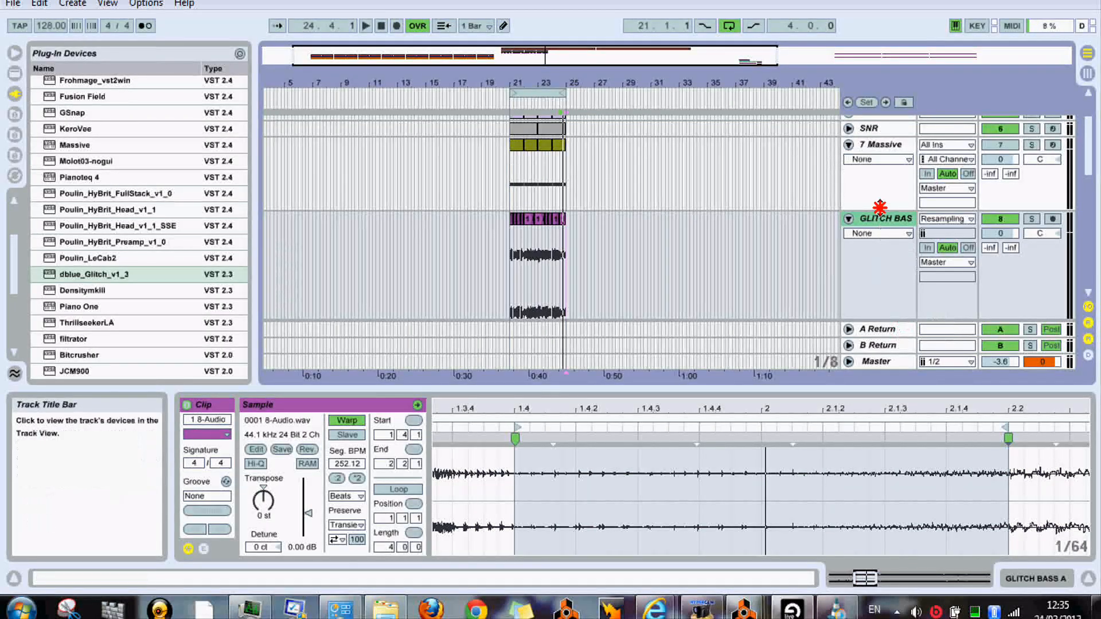
drag(879, 209, 884, 279)
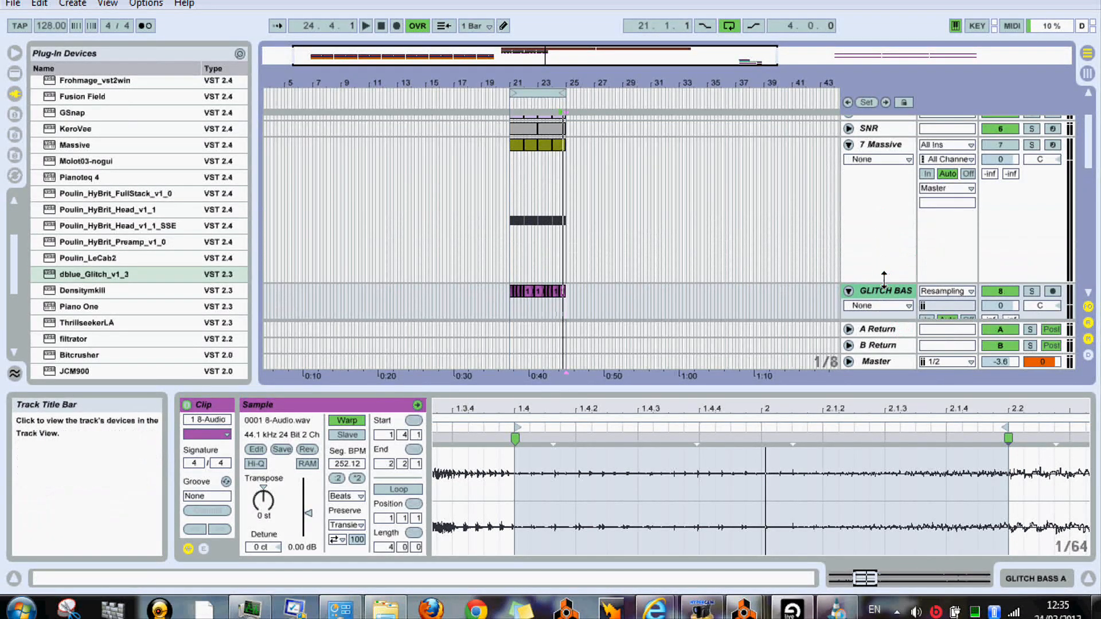
click(510, 183)
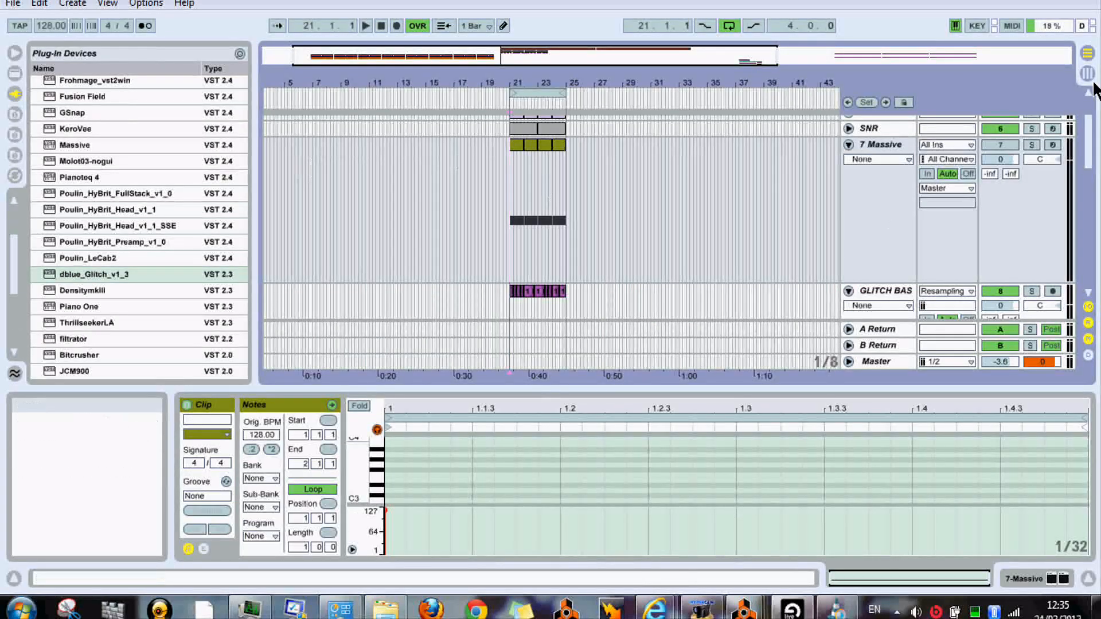
Insert an audio track with a taller lane below the SNR track and set the arrangement grid to 1 Bar
drag(1085, 131, 1086, 123)
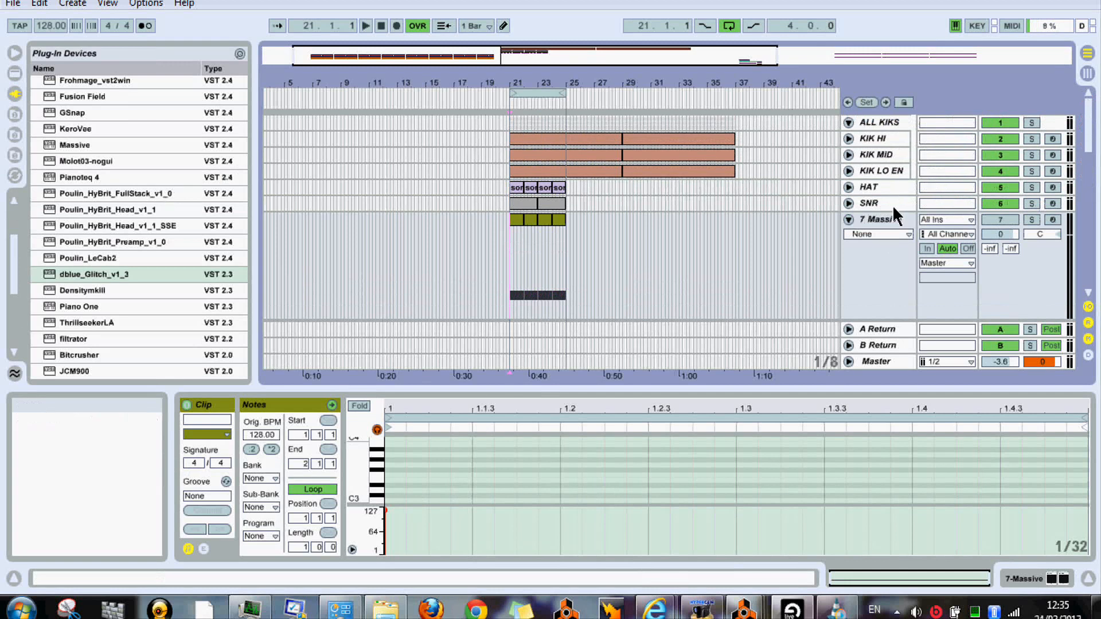
click(891, 207)
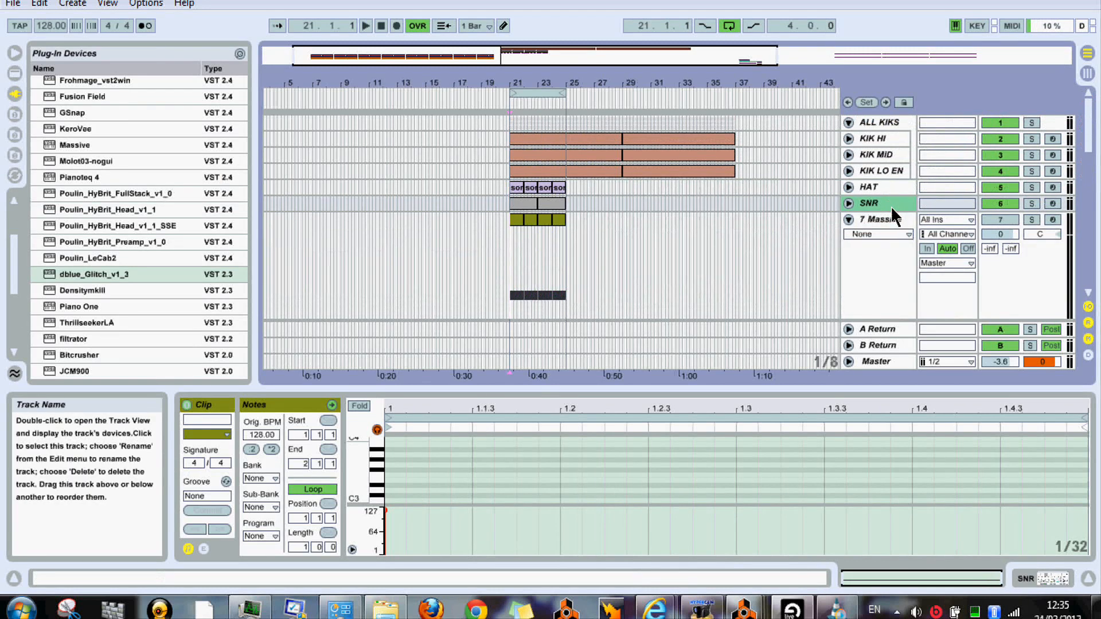
key(ctrl+t)
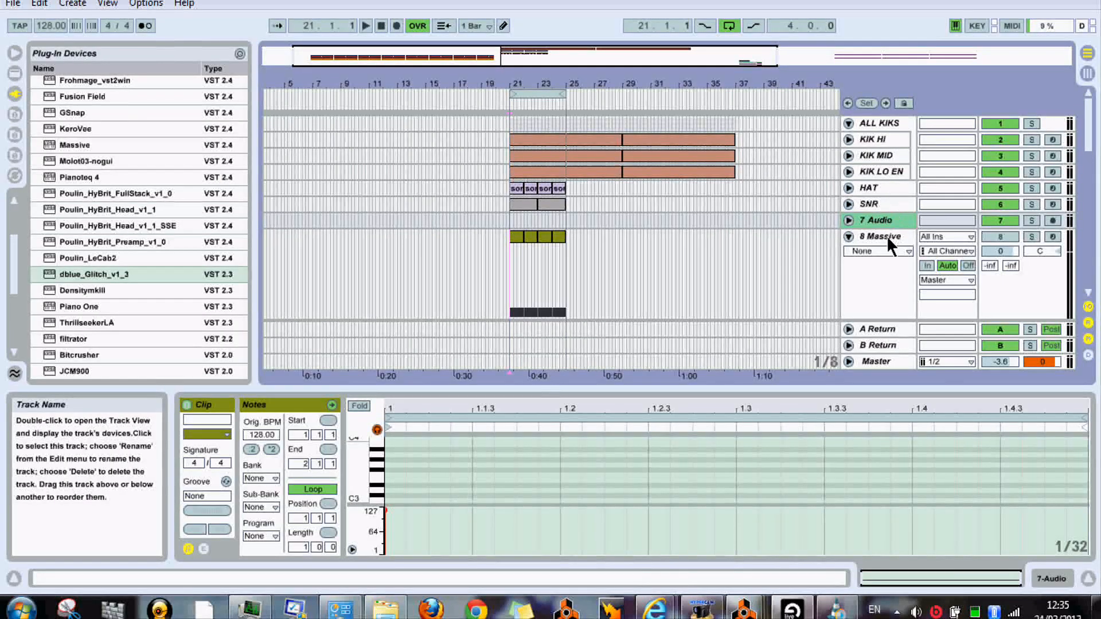
drag(887, 228, 882, 290)
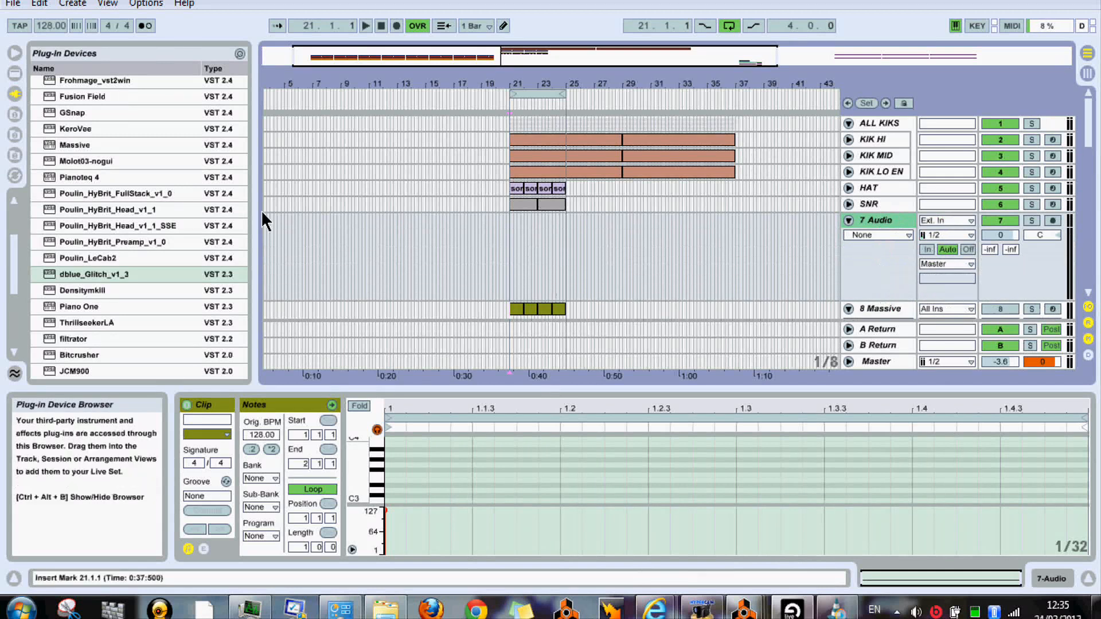
right_click(560, 233)
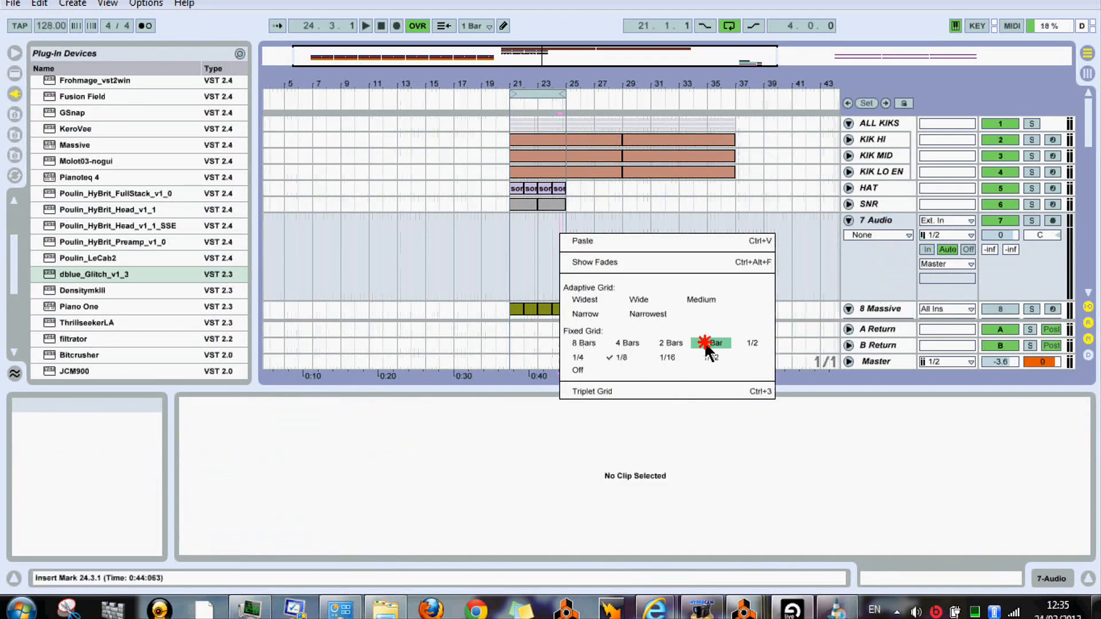
click(671, 343)
Browse to the BREAKS folder under DRUMS, BREAKS N BEATS and audition loops from 120_008.wav through the Bpm127 House Toploop
click(17, 114)
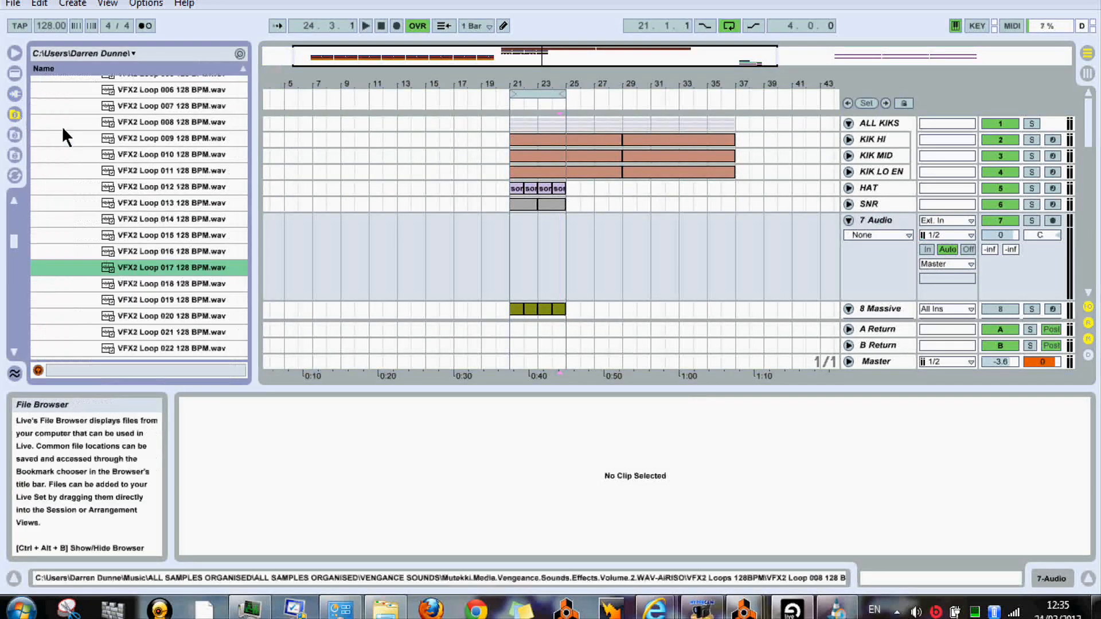
click(13, 134)
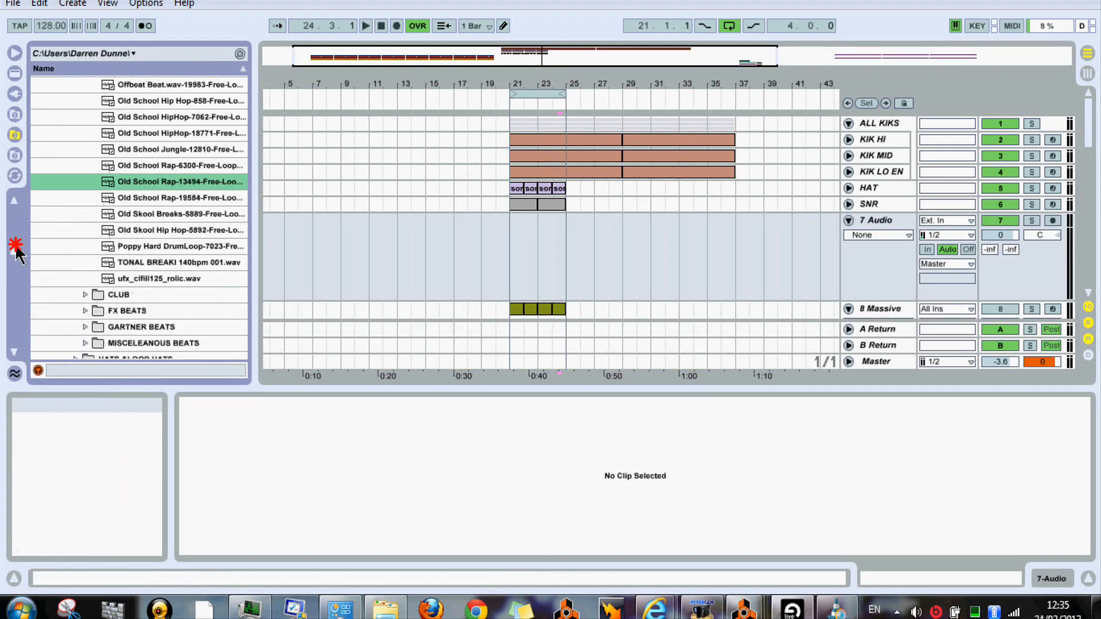
drag(16, 247, 12, 228)
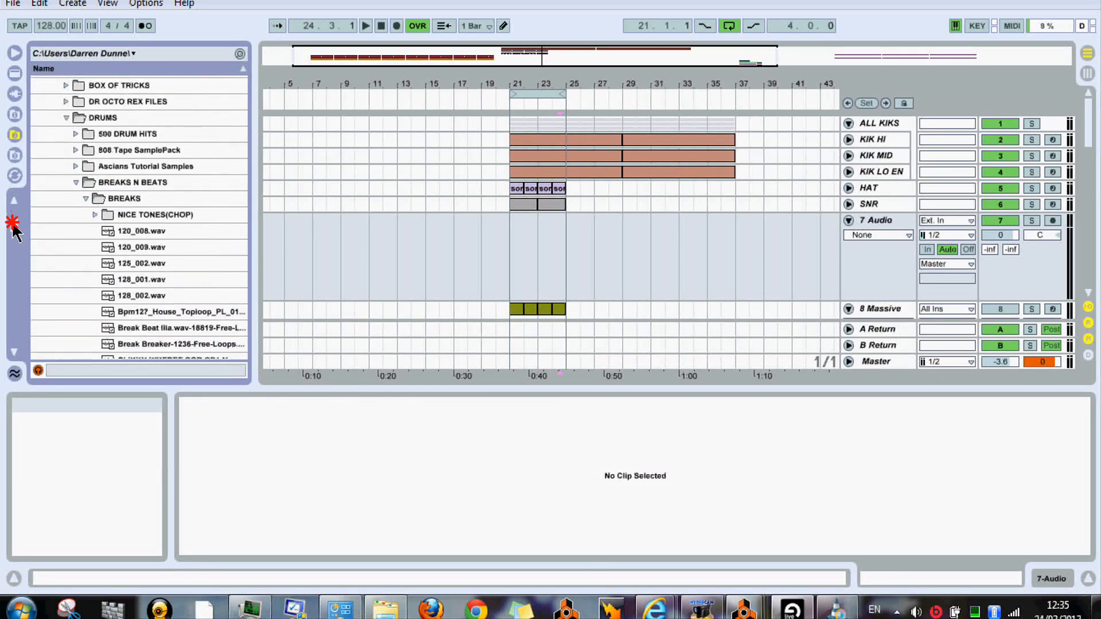
click(150, 235)
click(146, 247)
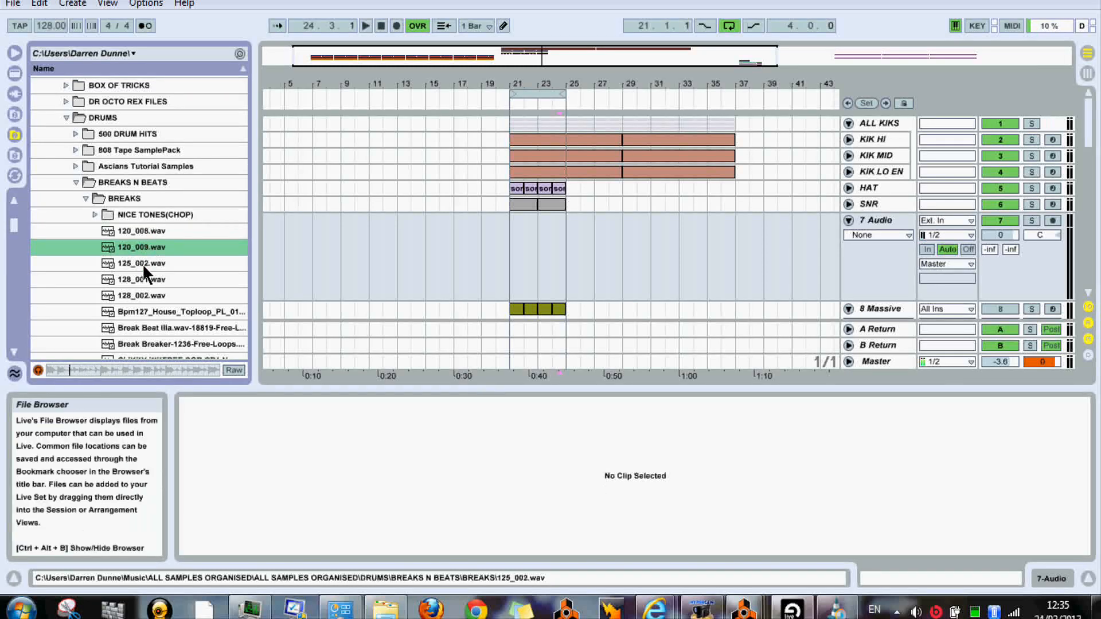
click(143, 263)
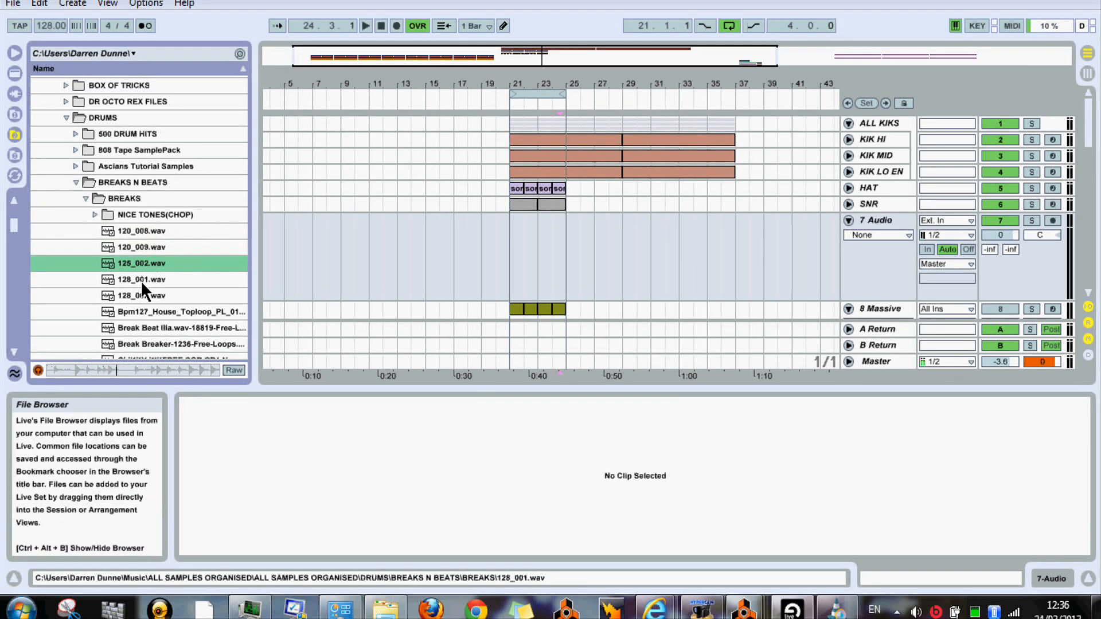
click(140, 280)
click(138, 296)
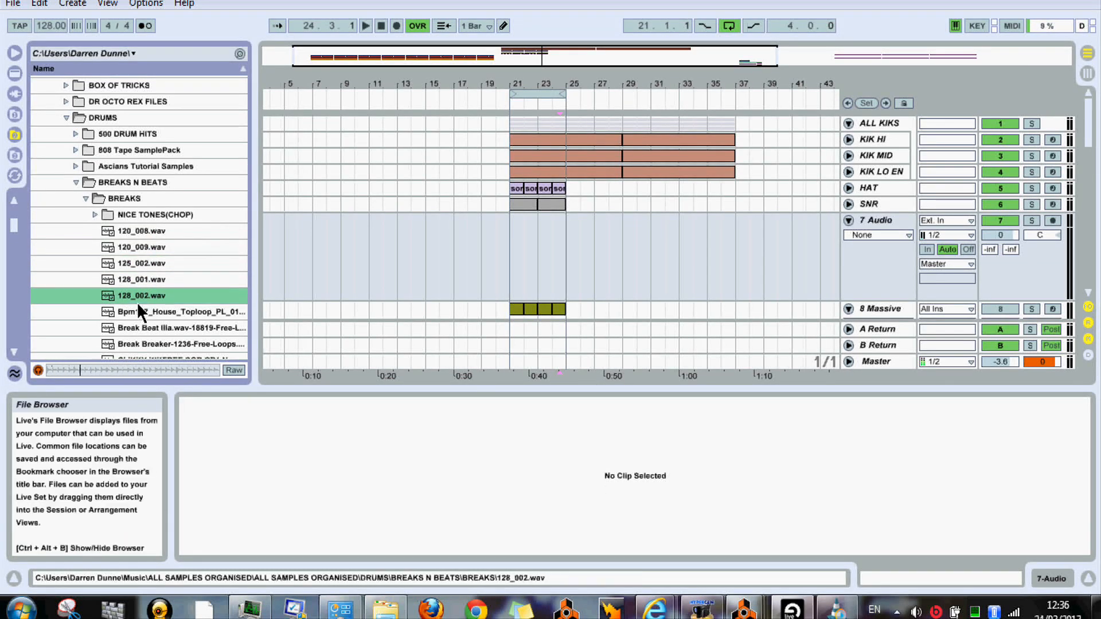
click(139, 311)
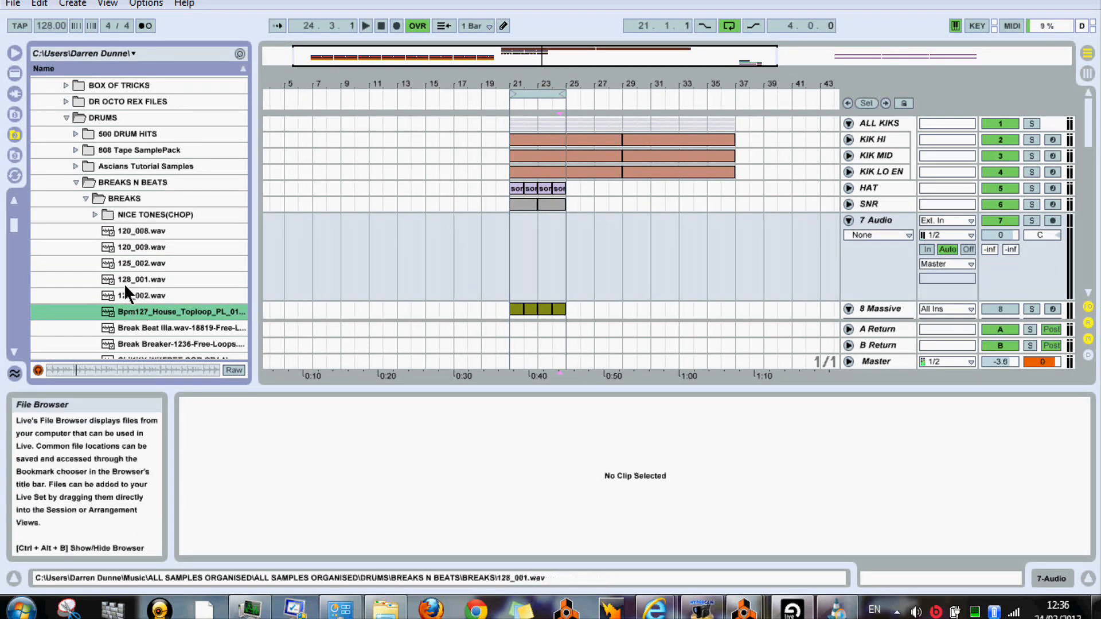
Place 128_001.wav on the 7 Audio track at 21.1.1, play it, and copy the clip to 23.1.1
drag(124, 282, 509, 265)
key(space)
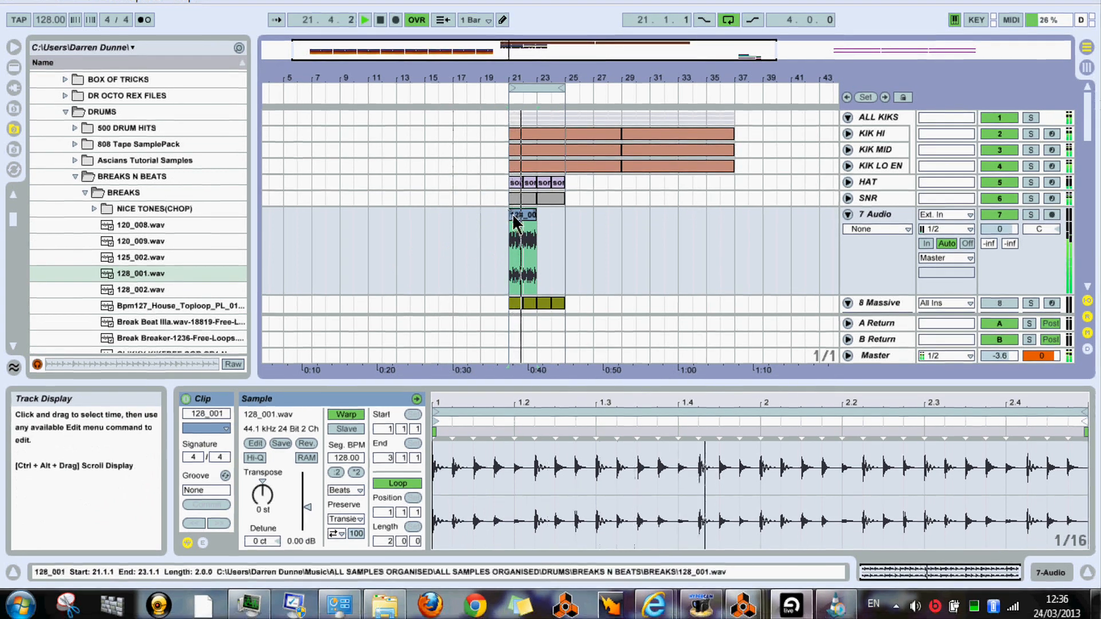
drag(515, 221, 550, 224)
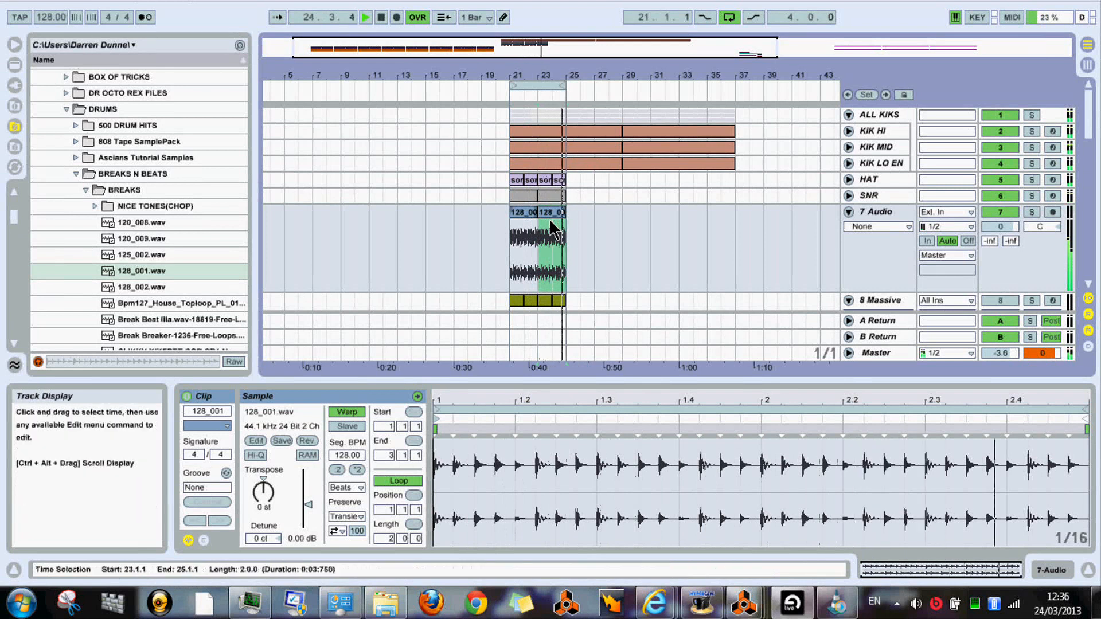
Lower the 7 Audio track's volume to -6.5 dB in the mixer and rename the track 80'S GROOVE
key(Tab)
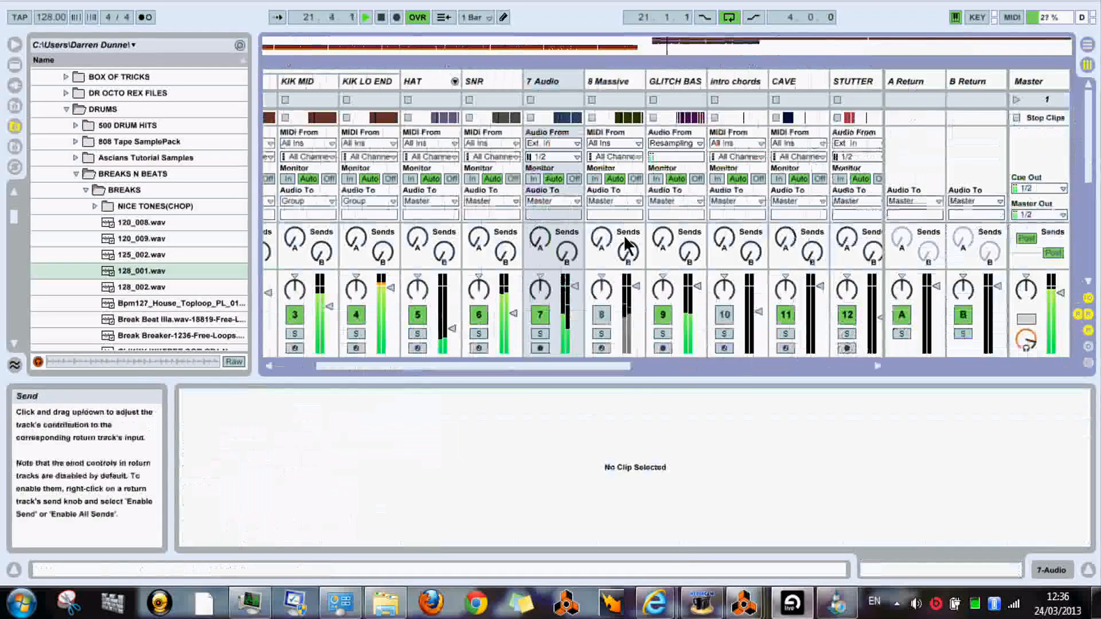
drag(574, 287, 577, 297)
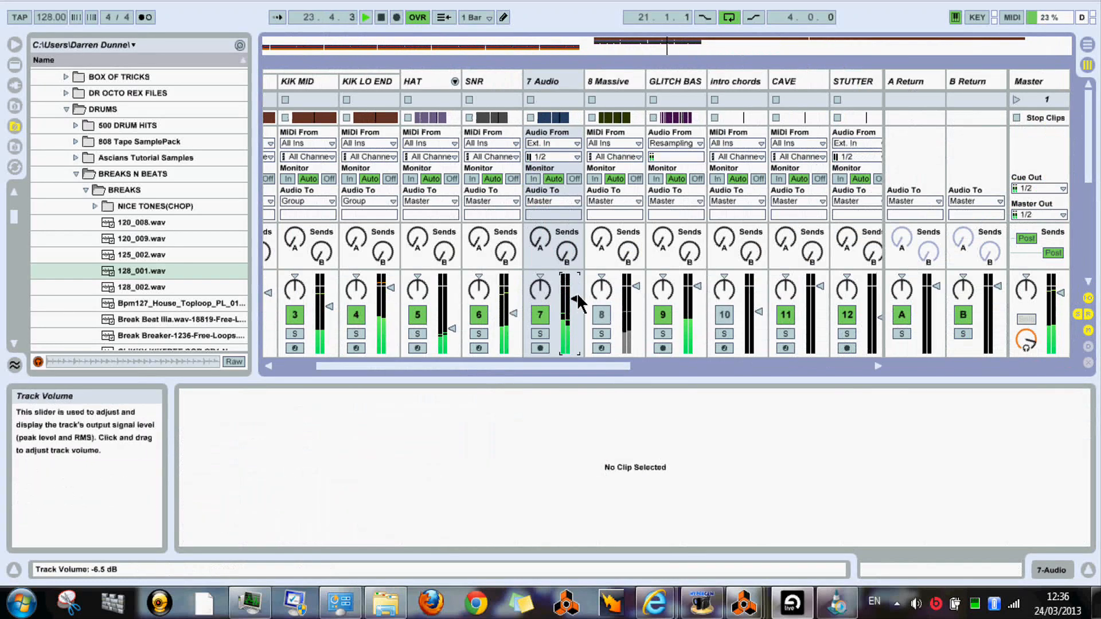
click(555, 83)
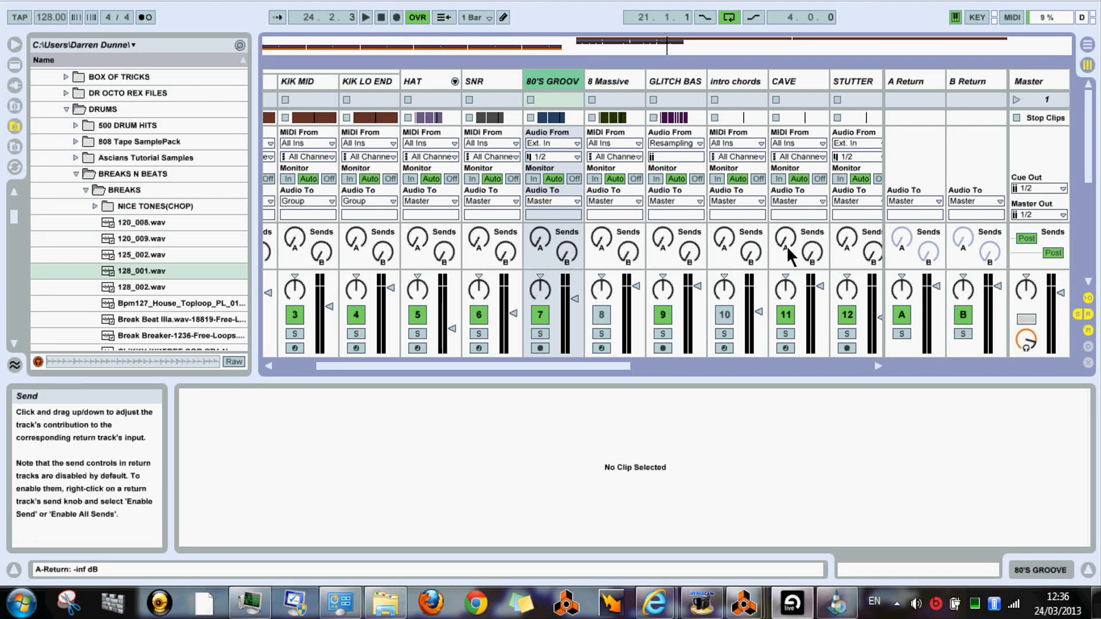
Shorten the 80'S GROOVE lane in the arrangement, insert an audio track directly below it, and enlarge the new track's lane
key(Tab)
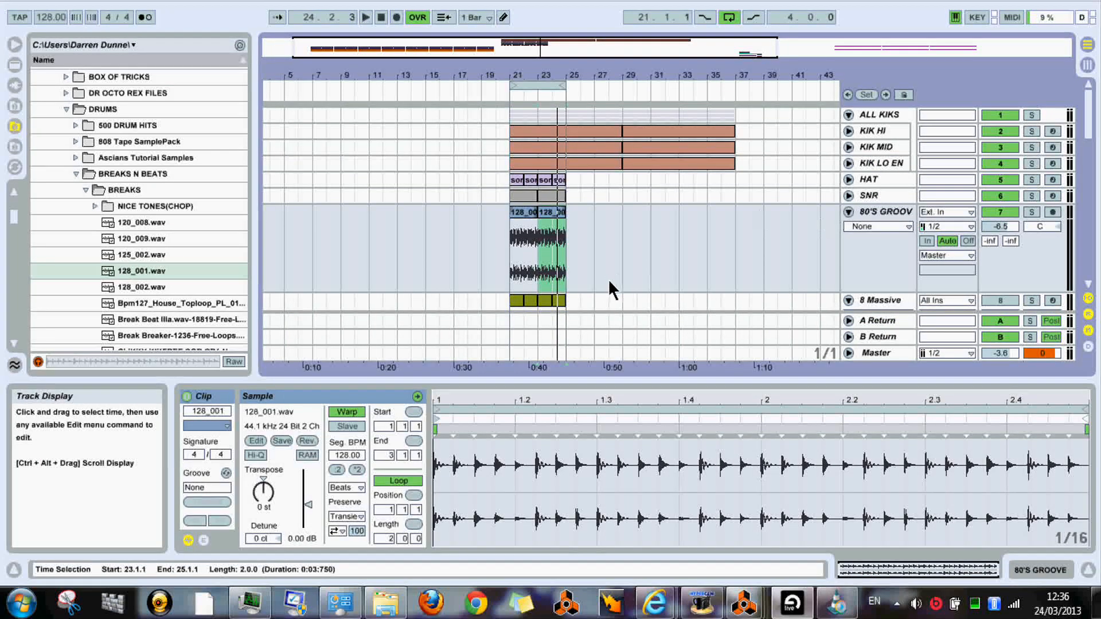
drag(879, 292, 875, 264)
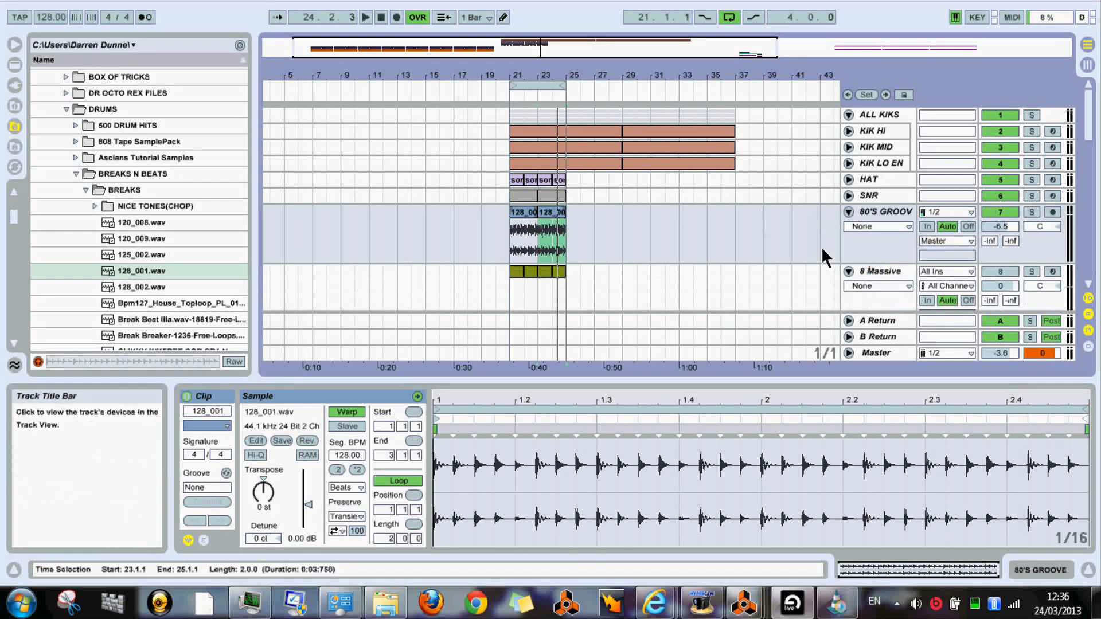
click(871, 208)
key(ctrl+t)
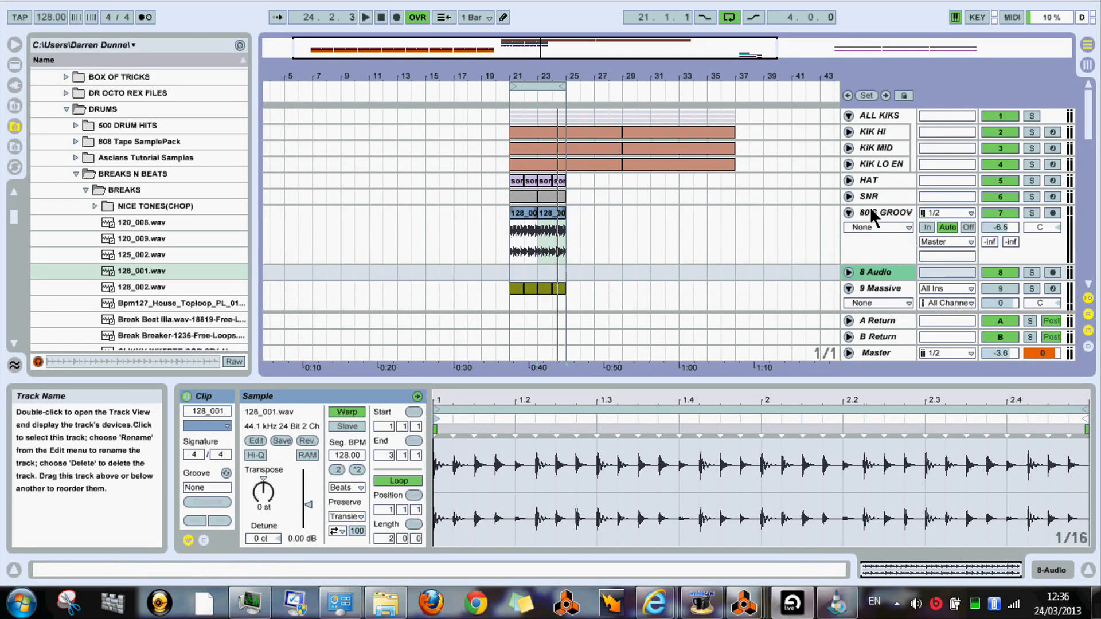
drag(881, 280, 888, 307)
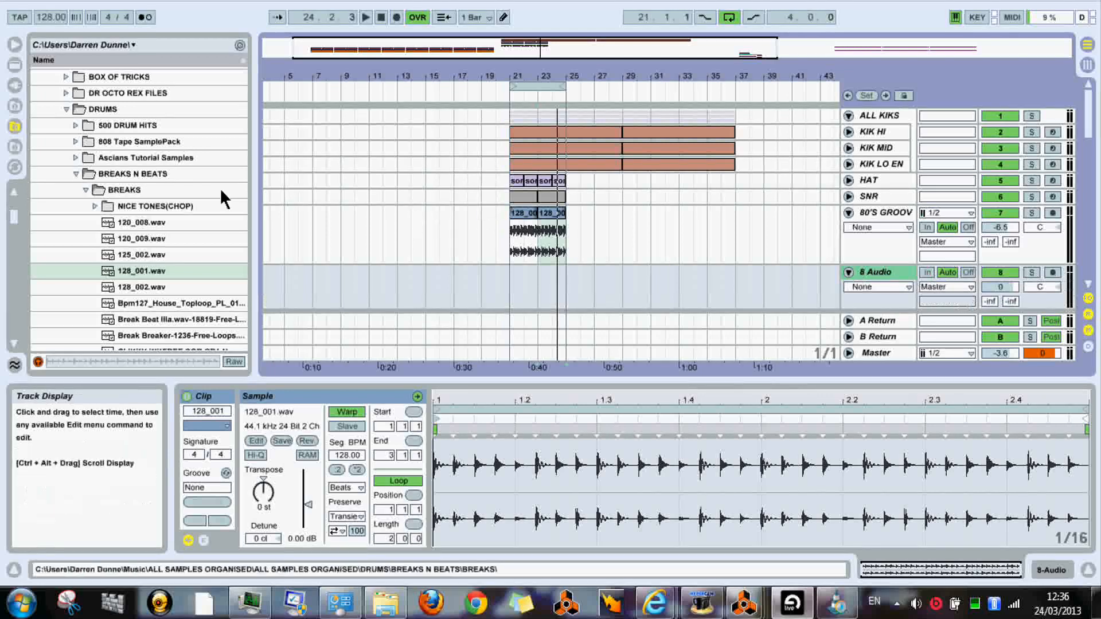
Audition more loops in the BREAKS folder and place Break Beat Illa.wav-18819-Free-Loops.com.wav on the 8 Audio track at 21.1.1
click(153, 289)
click(152, 301)
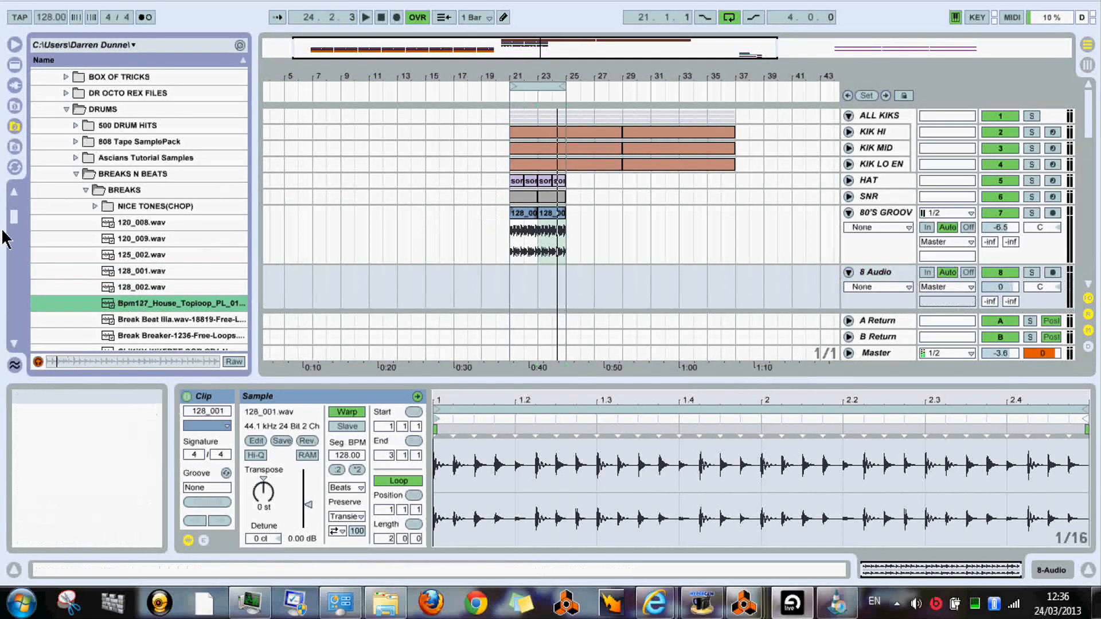
drag(15, 216, 18, 232)
click(113, 186)
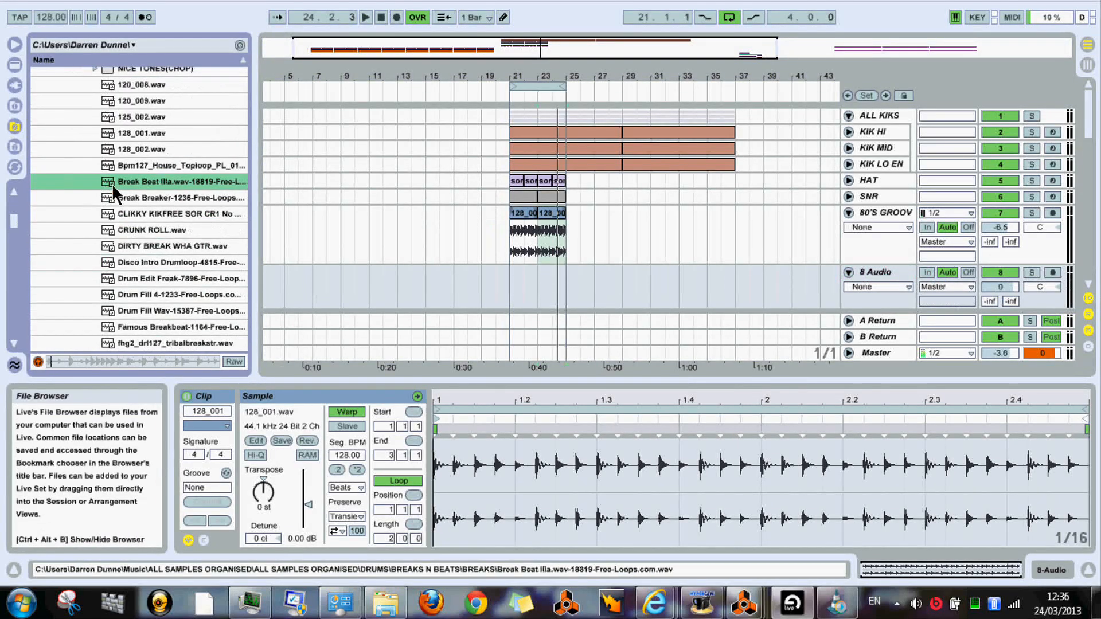
drag(115, 184, 517, 290)
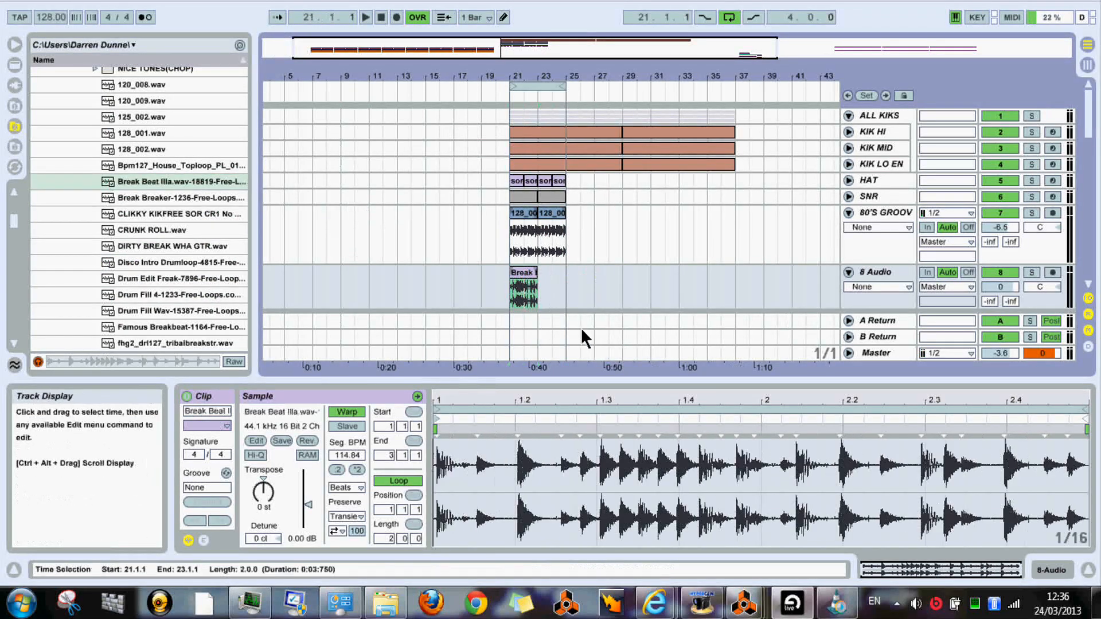
Slice the Break Beat Illa clip to a new MIDI track with one slice per Transient and the Built-in slicing preset
drag(555, 77, 617, 107)
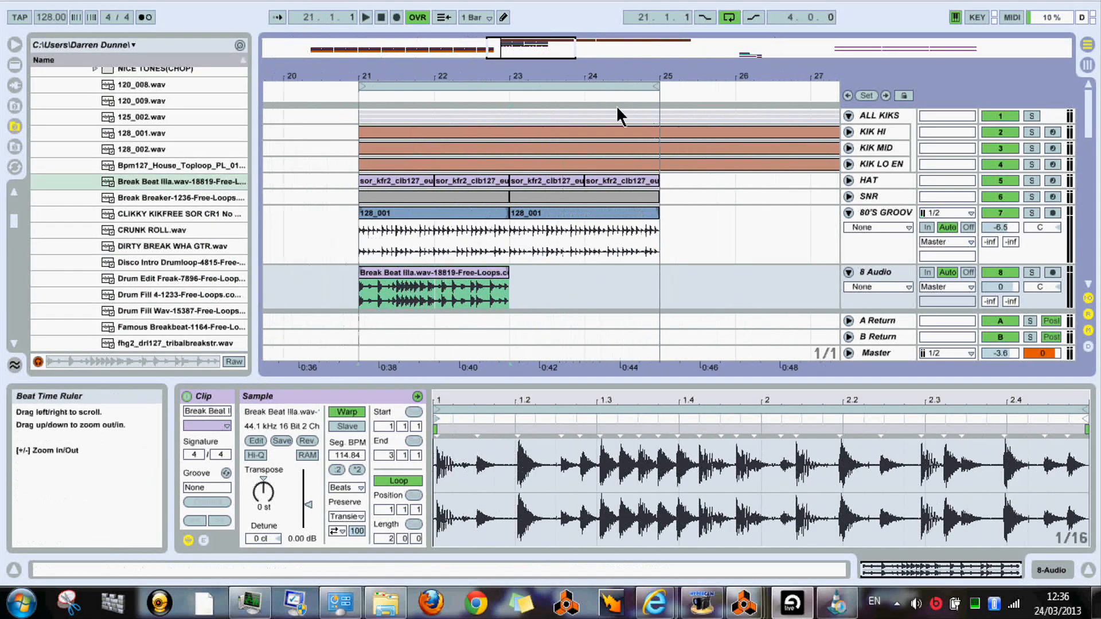
scroll(1093, 137, down, 4)
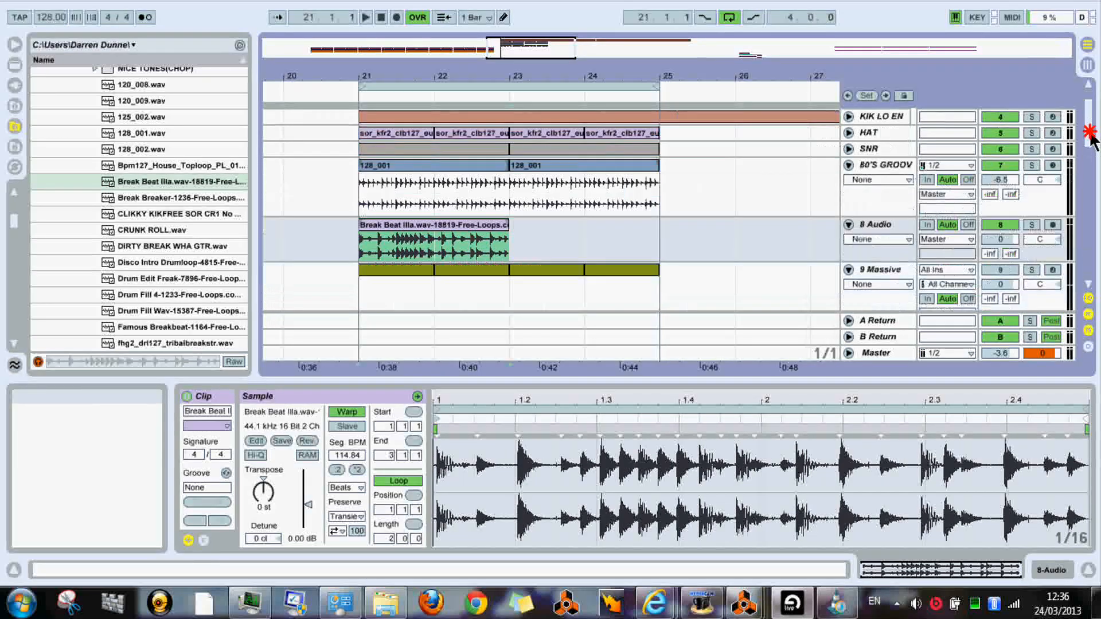
right_click(411, 215)
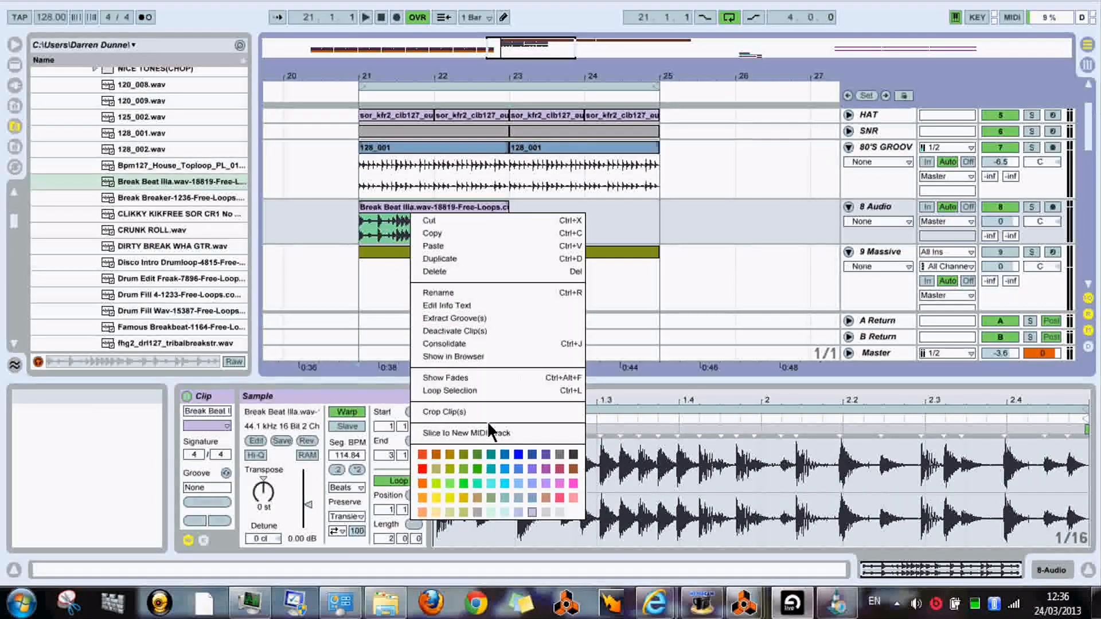
click(475, 433)
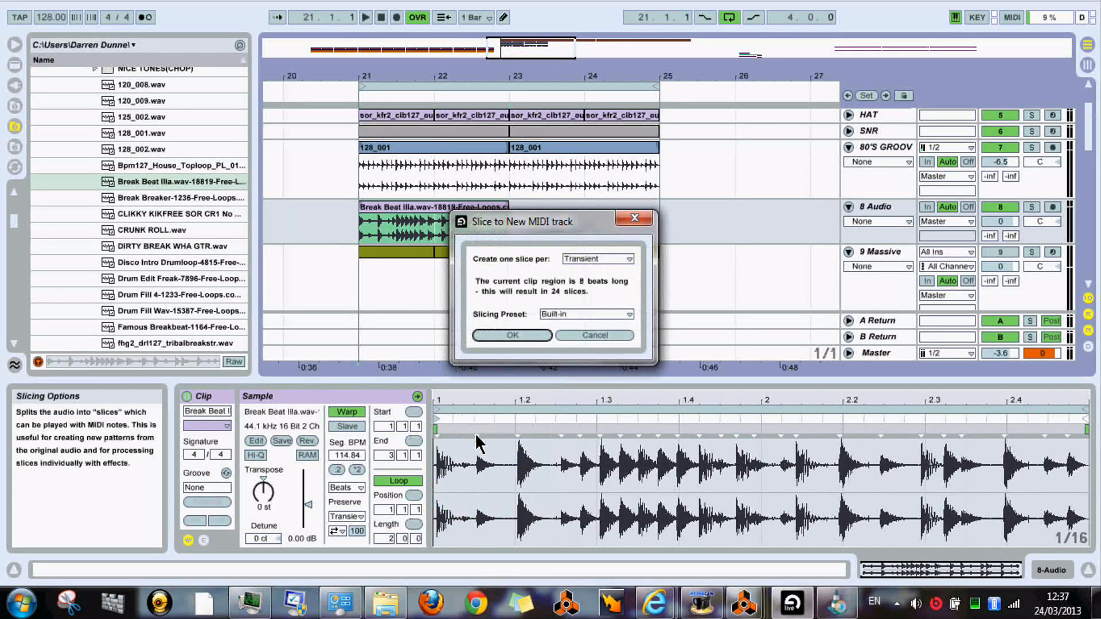
click(499, 338)
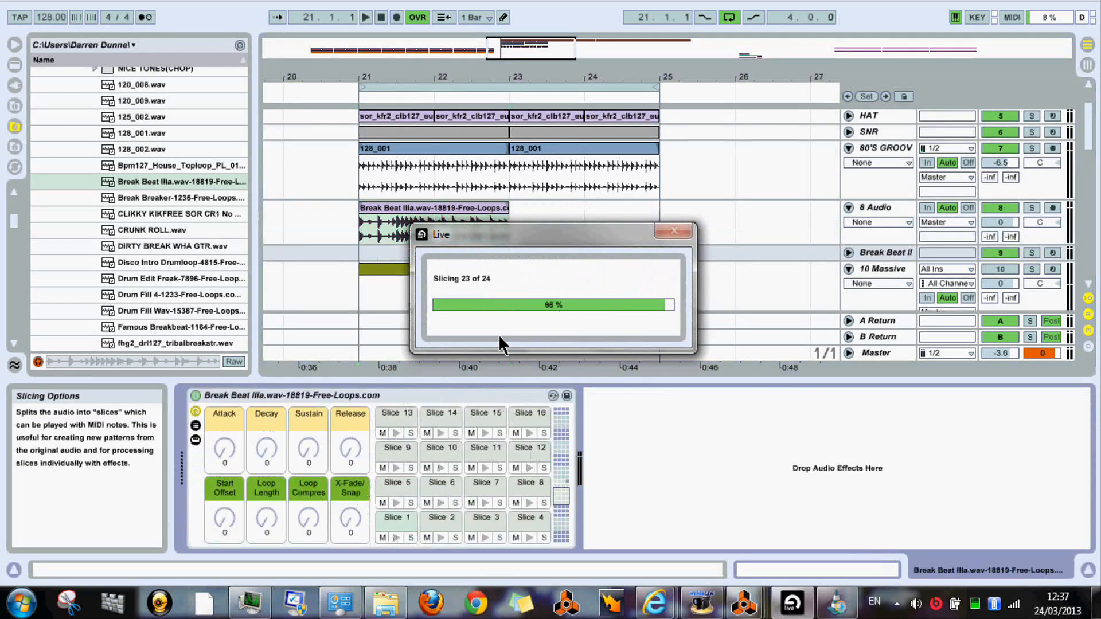
Delete the original 8 Audio track and play the sliced break with the drums
click(881, 208)
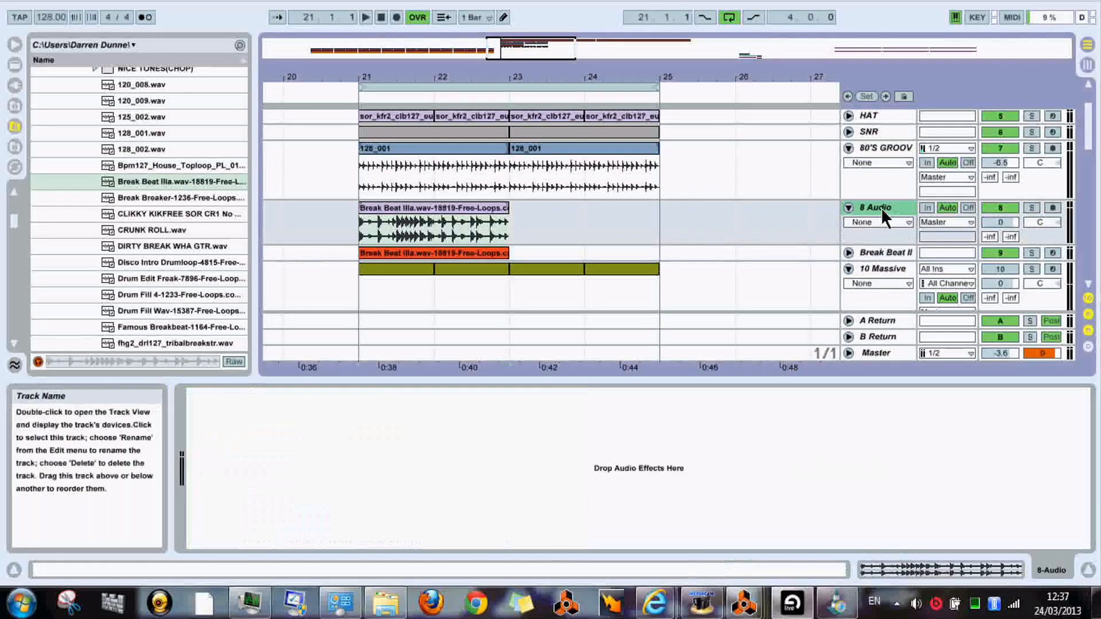
key(Delete)
key(space)
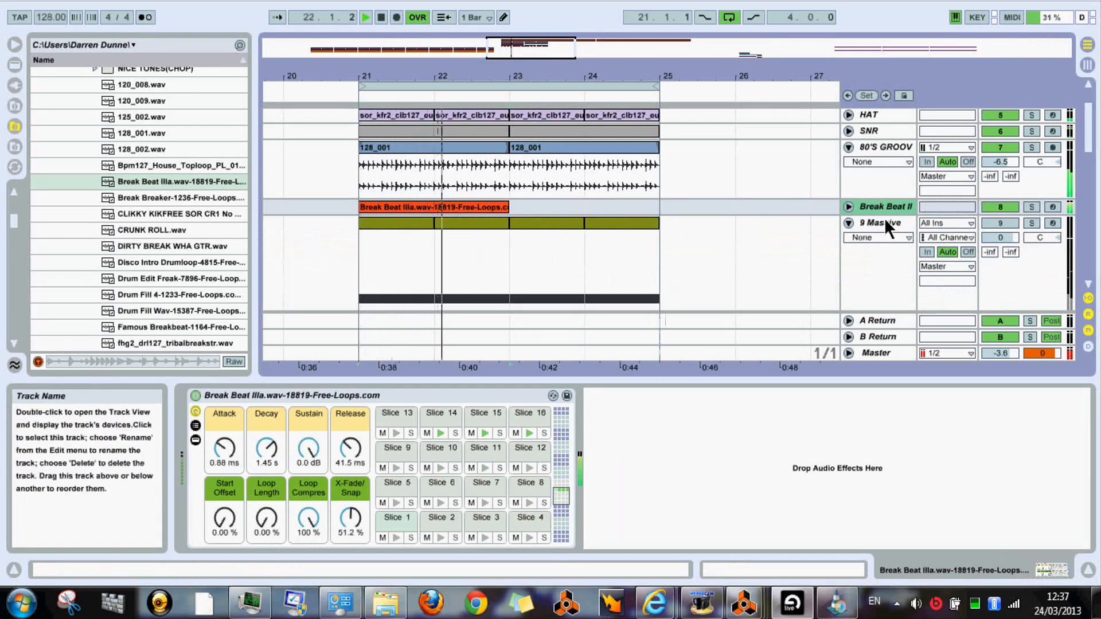
Enlarge the Break Beat track's lane, shorten the arrangement loop to bars 21 to 23, and play it
drag(884, 215, 883, 271)
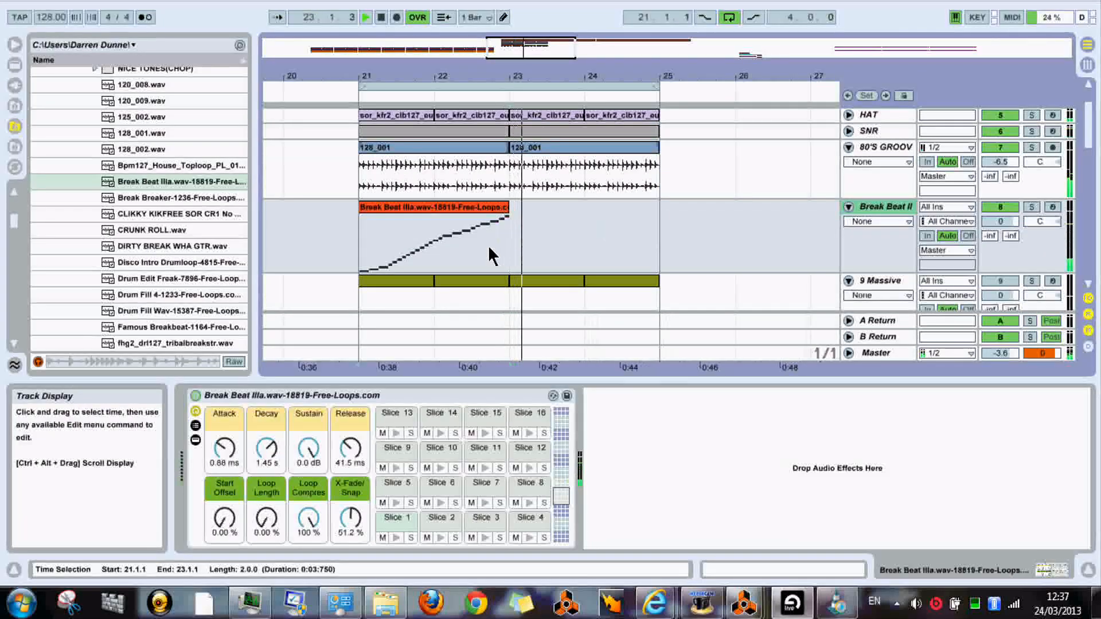
click(442, 208)
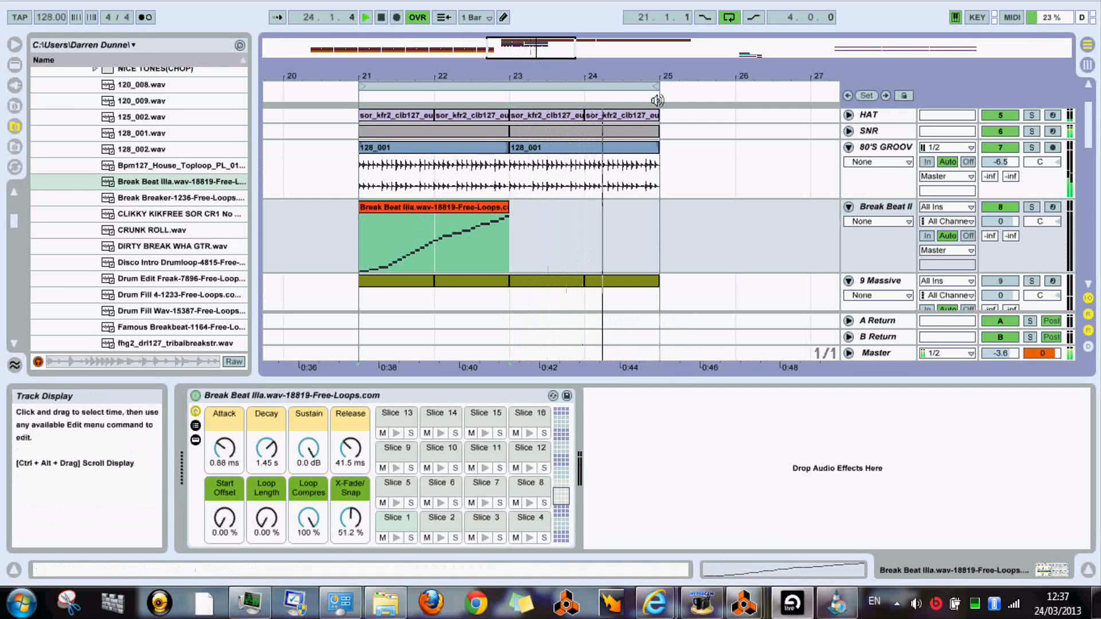
drag(659, 86, 509, 86)
key(space)
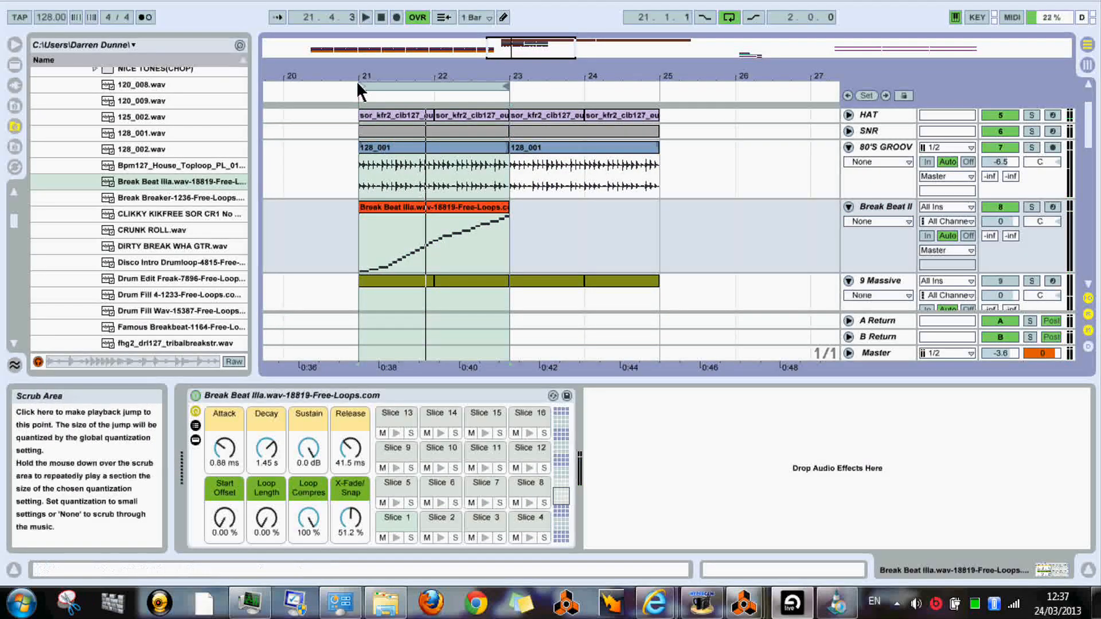
drag(342, 69, 344, 91)
key(space)
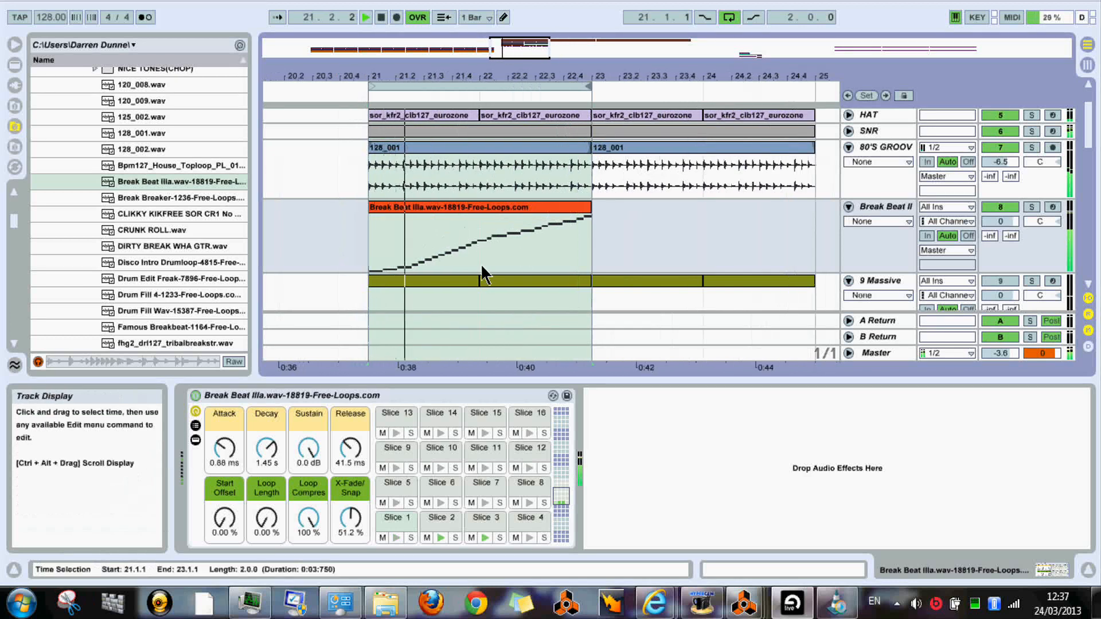
Set the grid to 1/2 and swap the Break Beat clip's two one-bar halves, so its second half starts at 21.1.1, then play
right_click(578, 247)
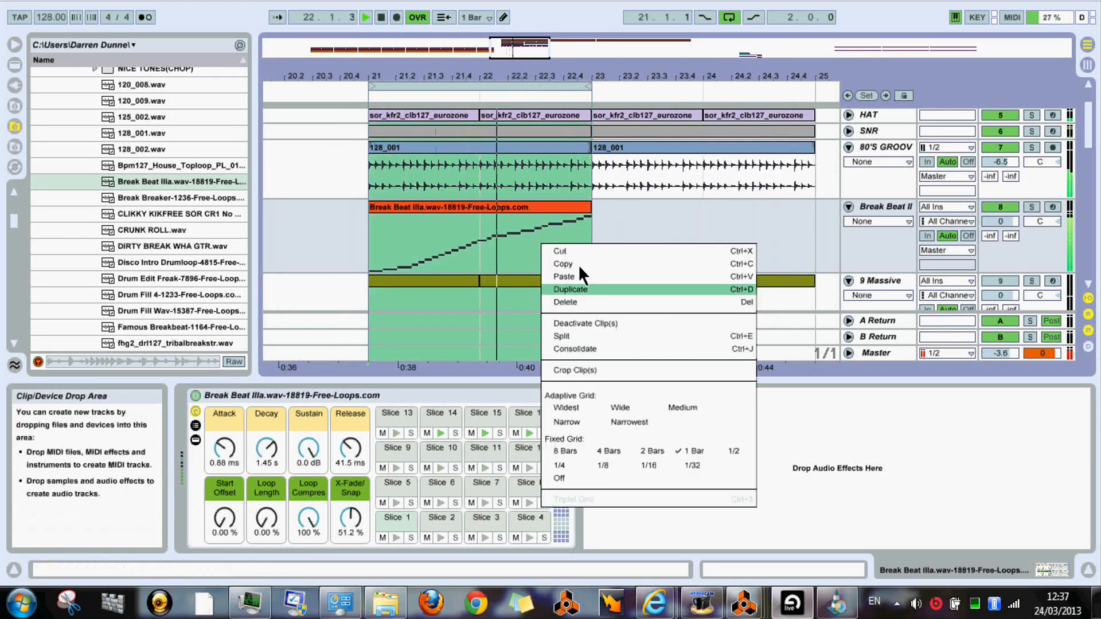
click(738, 452)
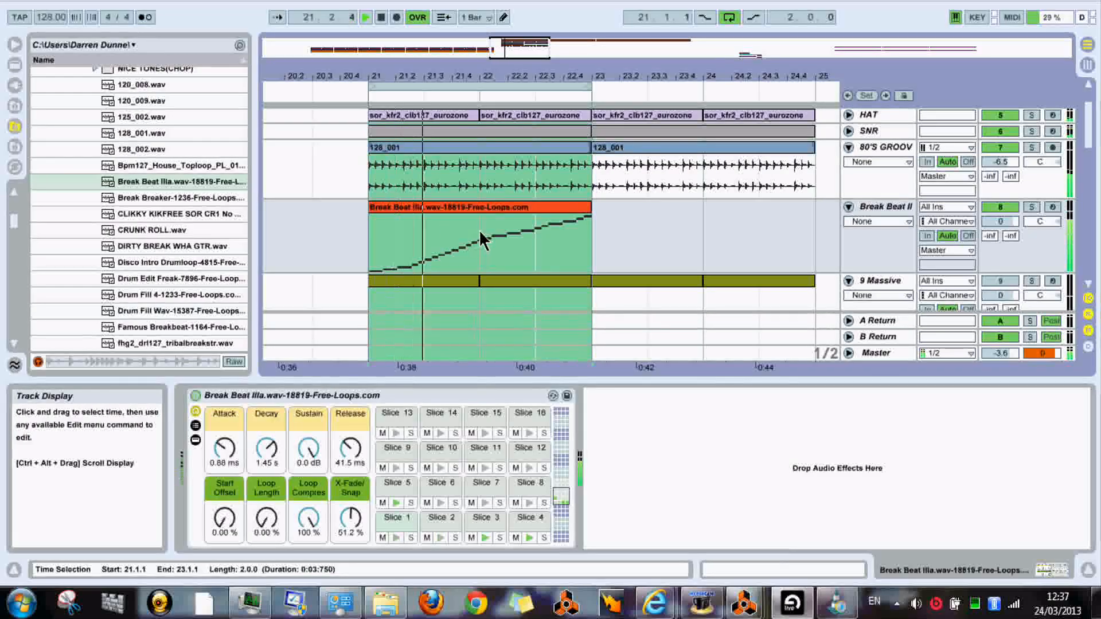
drag(482, 240, 619, 244)
drag(510, 220, 399, 222)
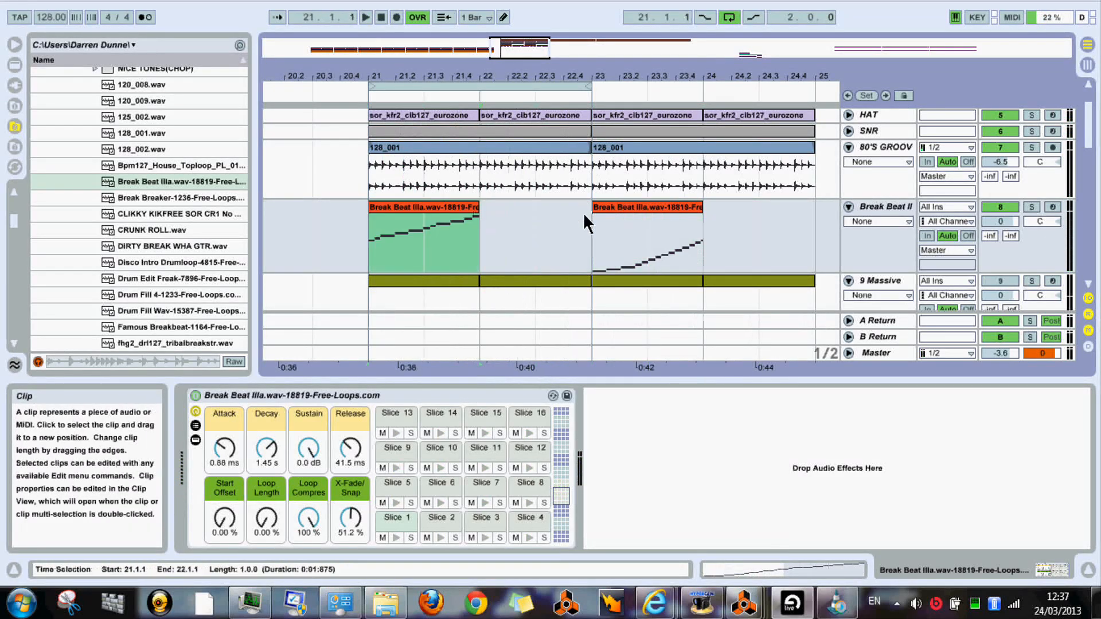
click(625, 224)
drag(626, 229, 548, 229)
key(space)
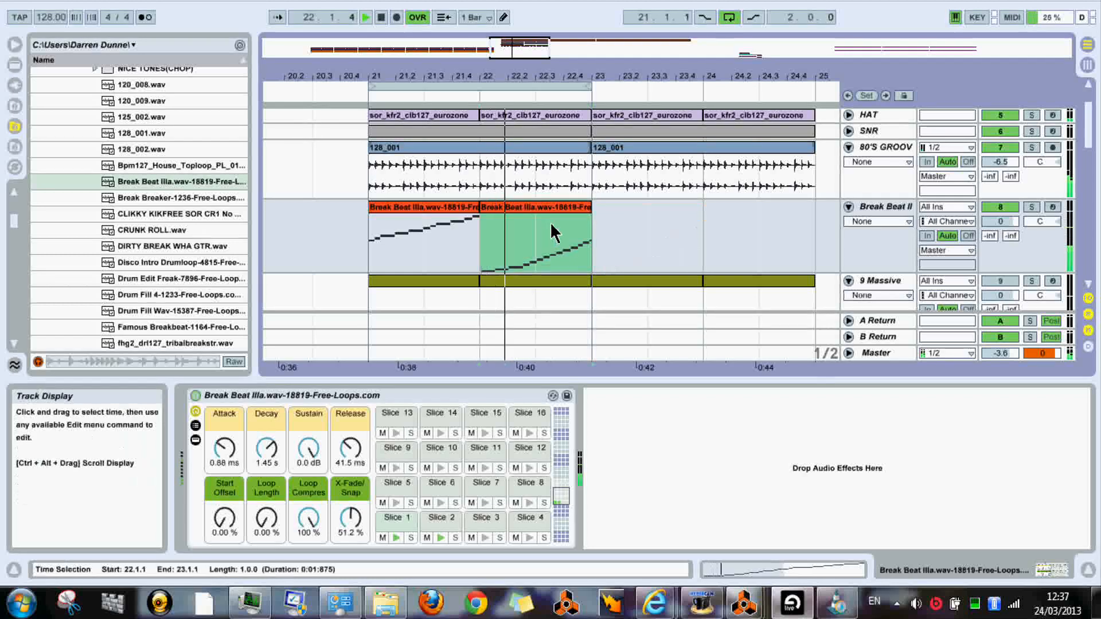
Lower the Break Beat track's volume to -8.6 dB in the mixer during playback
key(Tab)
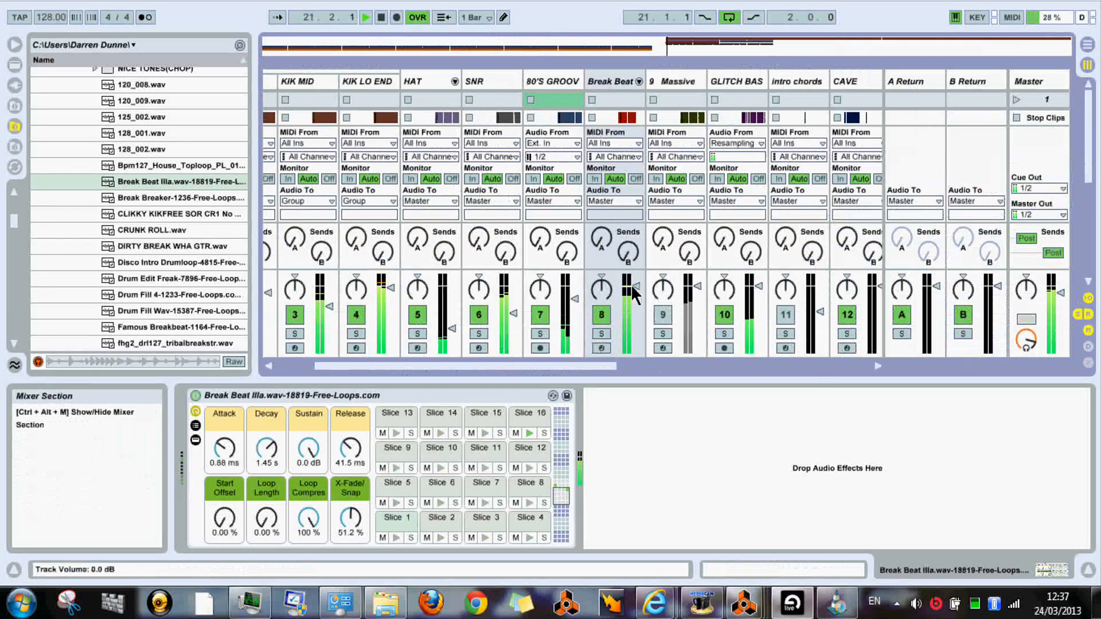
drag(635, 291, 635, 303)
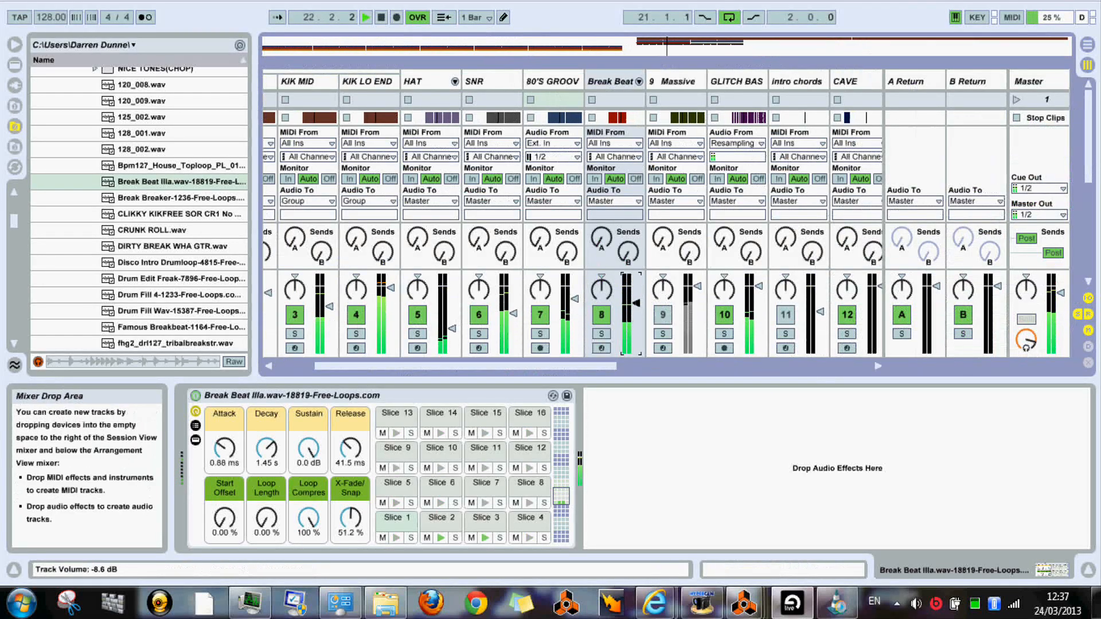
key(space)
Add an Auto Filter to the Break Beat track and set it to high-pass with an 81.1 Hz cutoff while playing
click(615, 80)
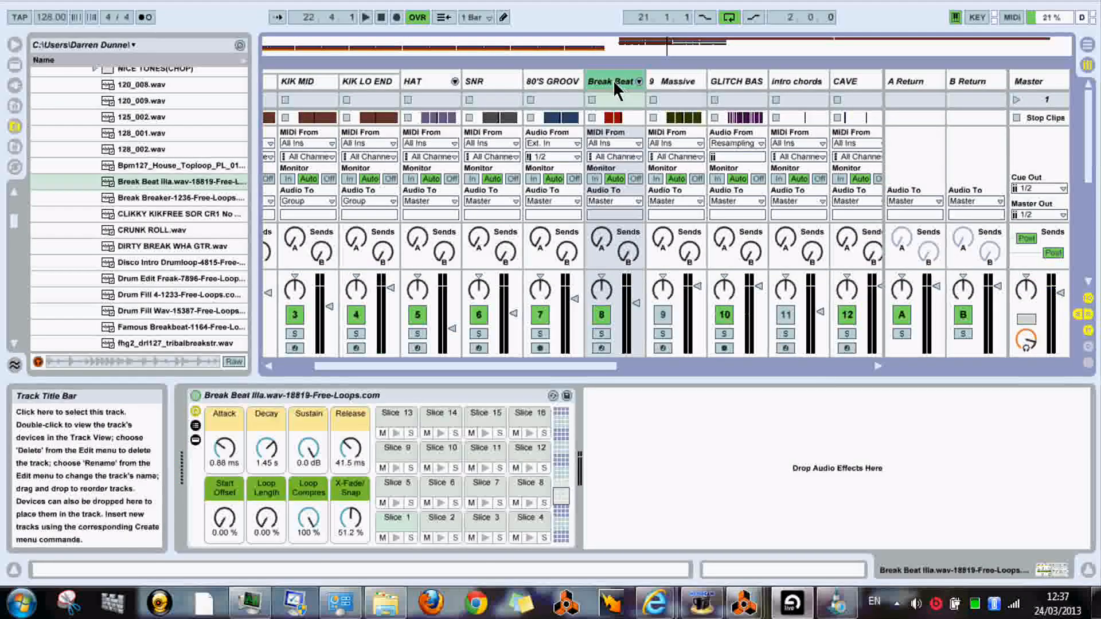
click(15, 65)
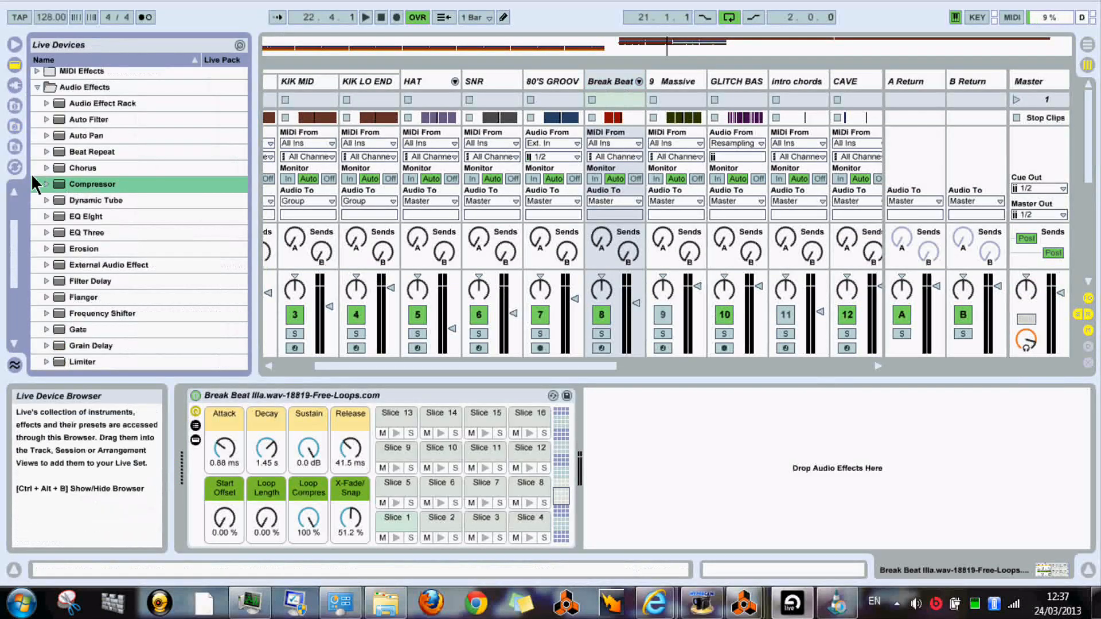
drag(74, 119, 476, 314)
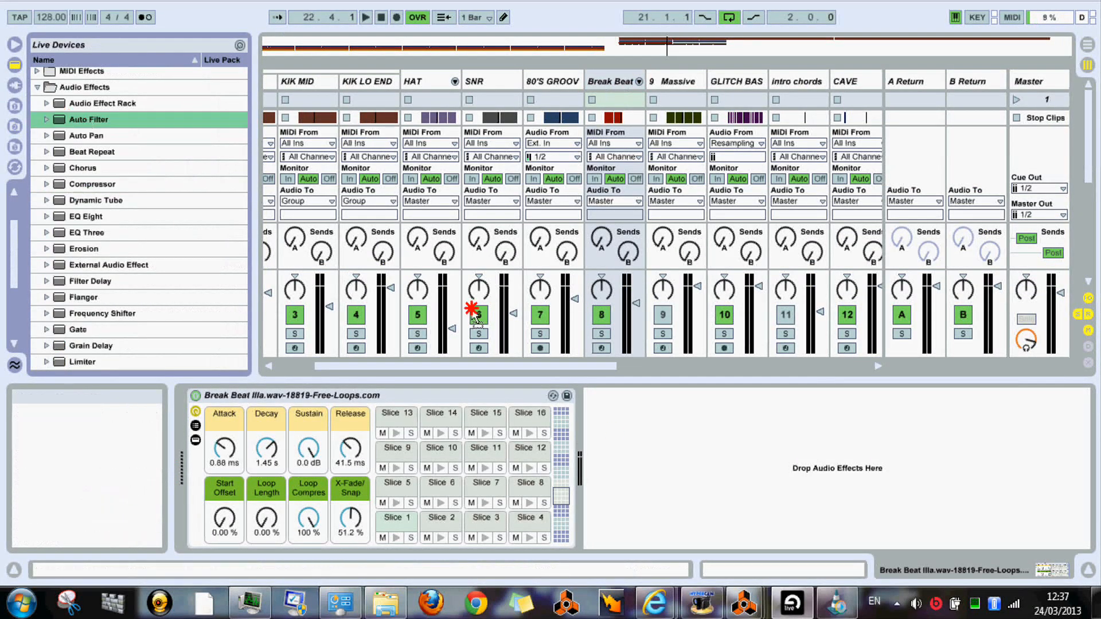
drag(631, 462, 631, 461)
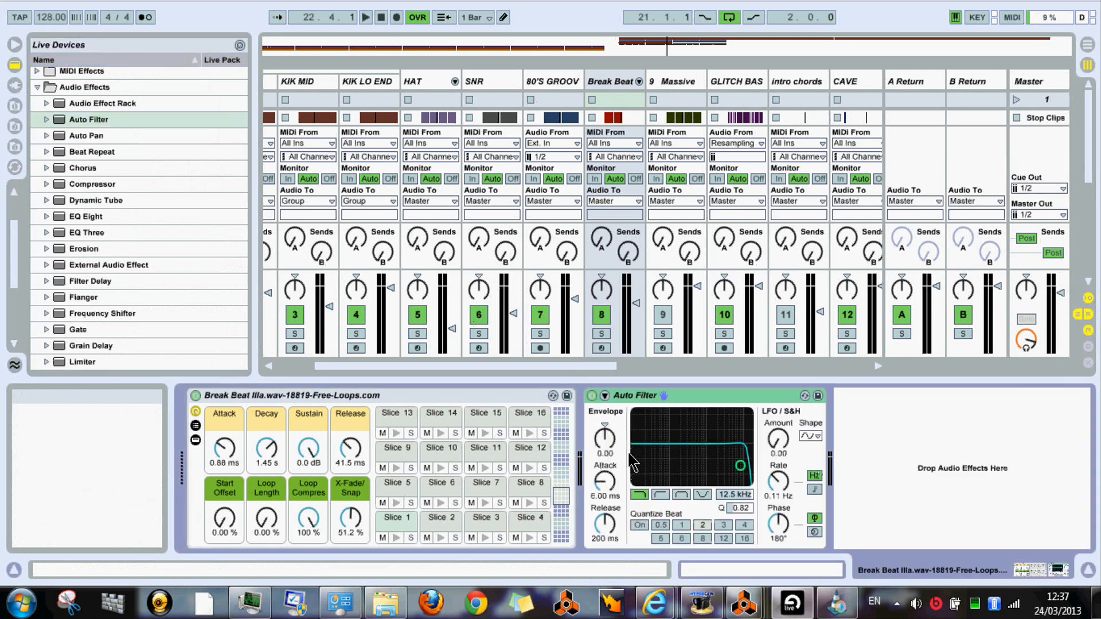
click(659, 495)
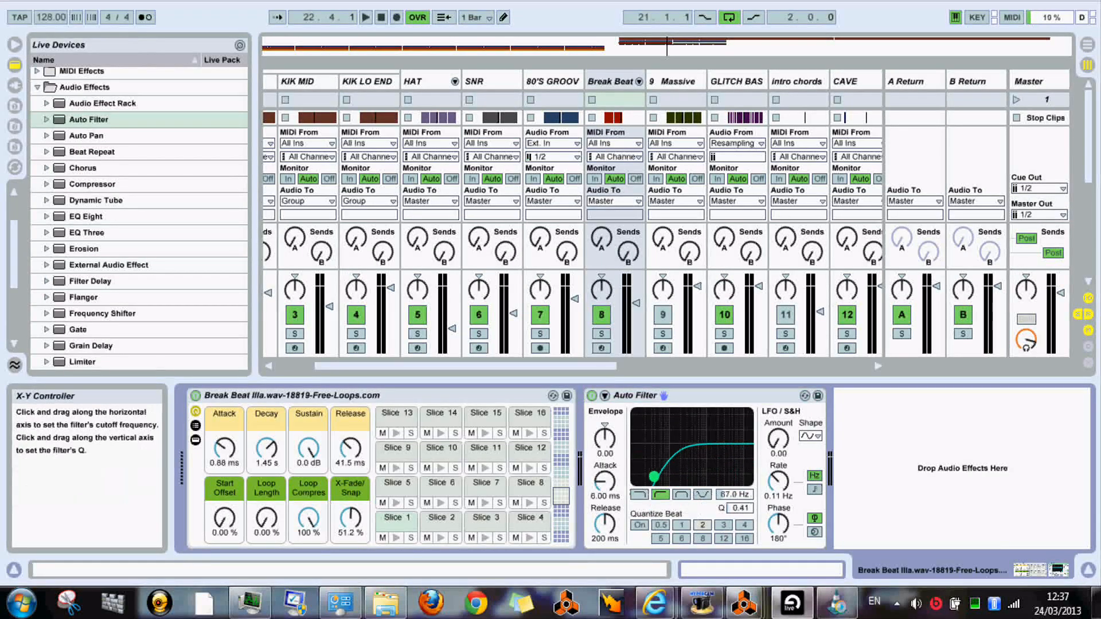
key(space)
mouse_move(654, 477)
mouse_down()
mouse_move(641, 476)
mouse_move(653, 476)
mouse_up()
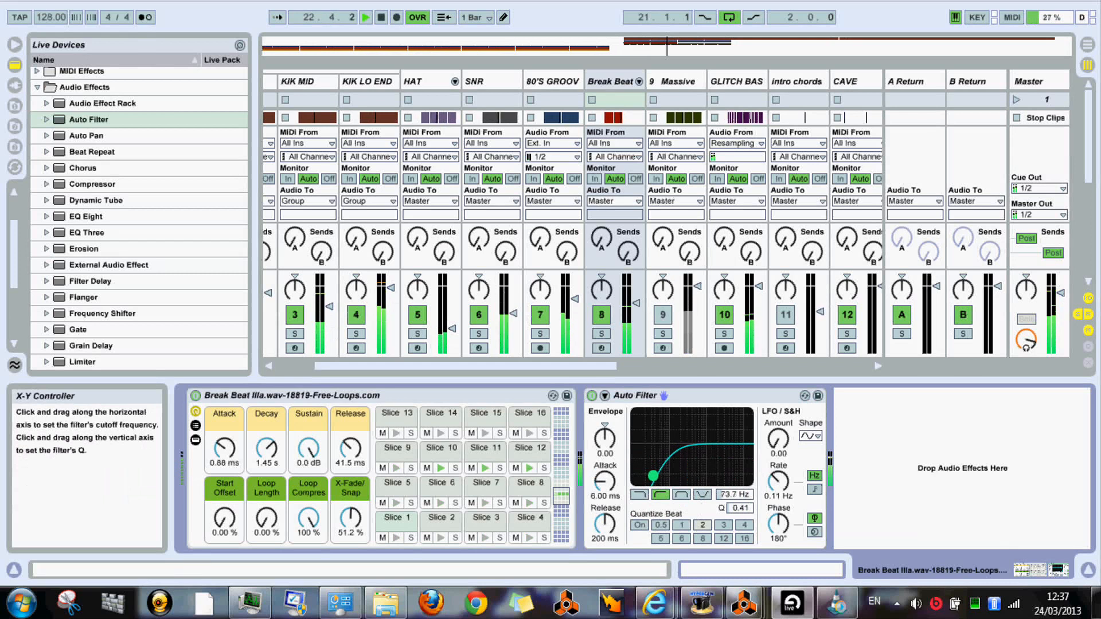
Move the second Break Beat clip to 24.1.1 in the arrangement and copy the first clip to bars 22 and 23
key(Tab)
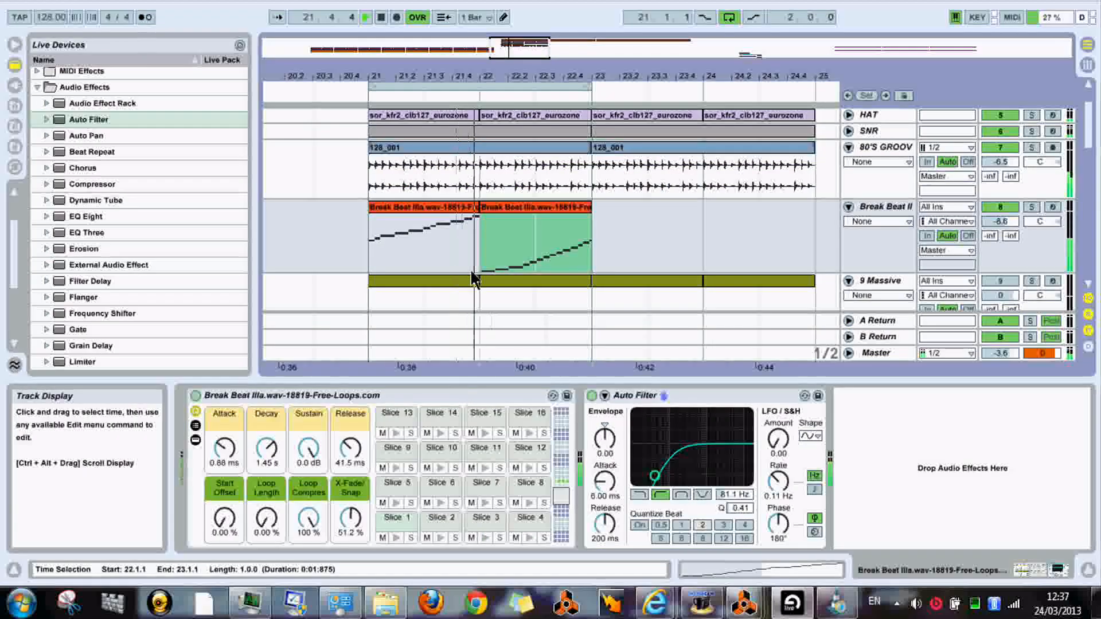
click(367, 255)
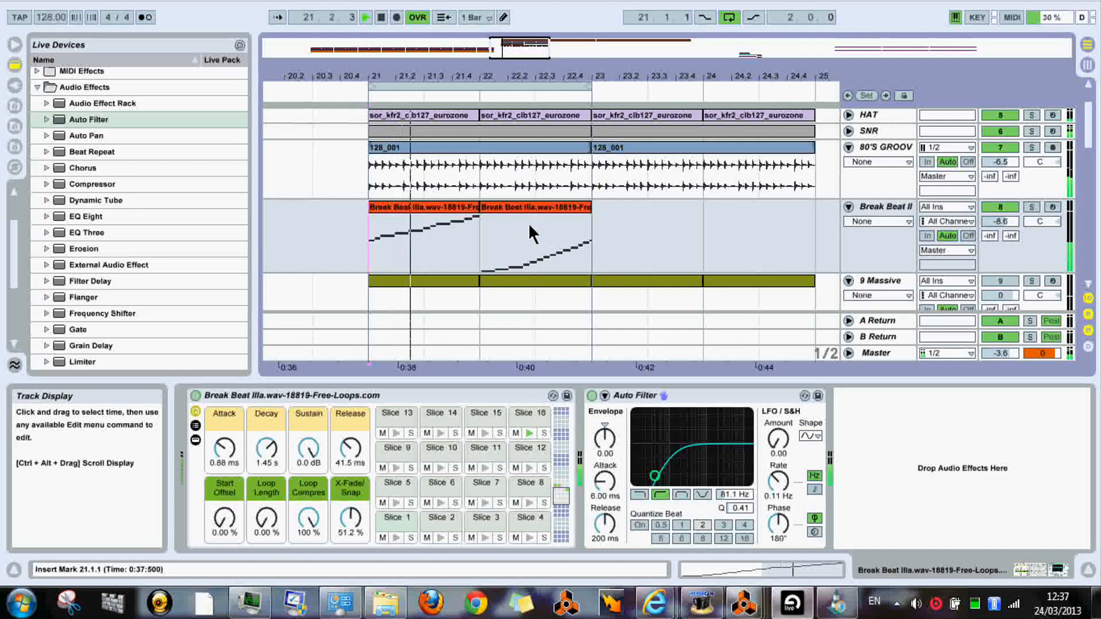
drag(528, 223, 768, 222)
click(468, 218)
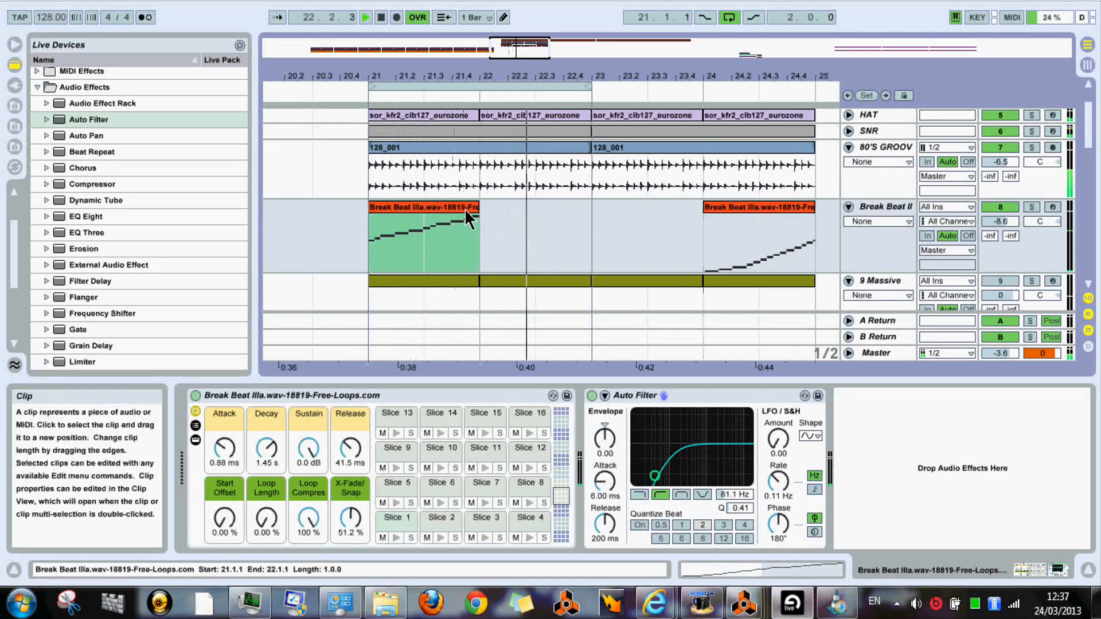
drag(407, 207, 627, 227)
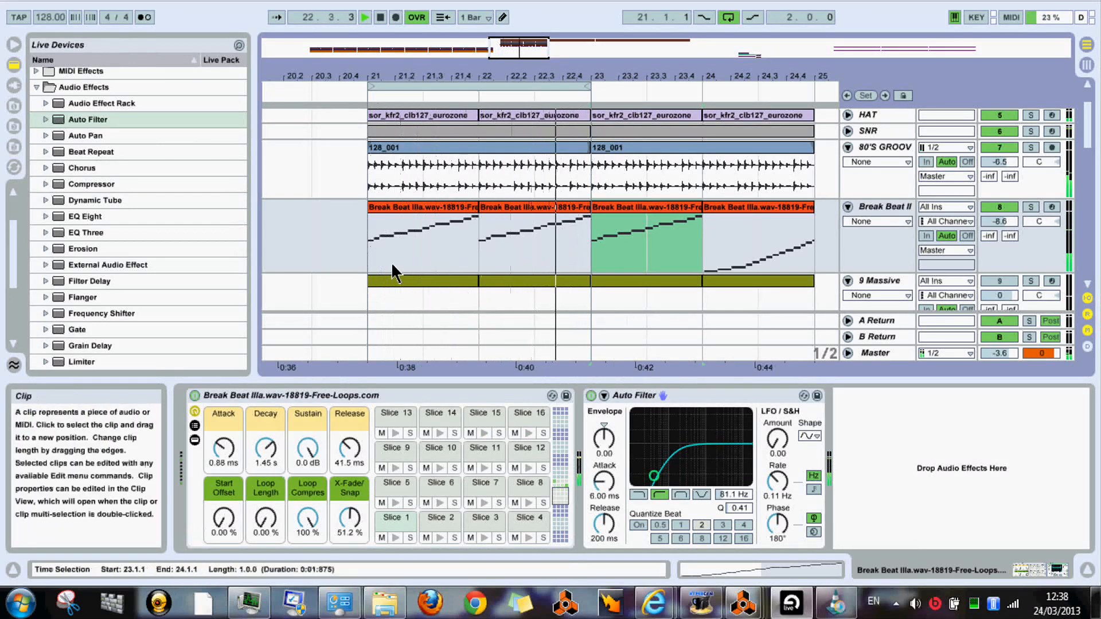
Open the first Break Beat clip in an enlarged note editor, delete its Slice 15 note and extend the Slice 14 note to 2.1.3
click(403, 208)
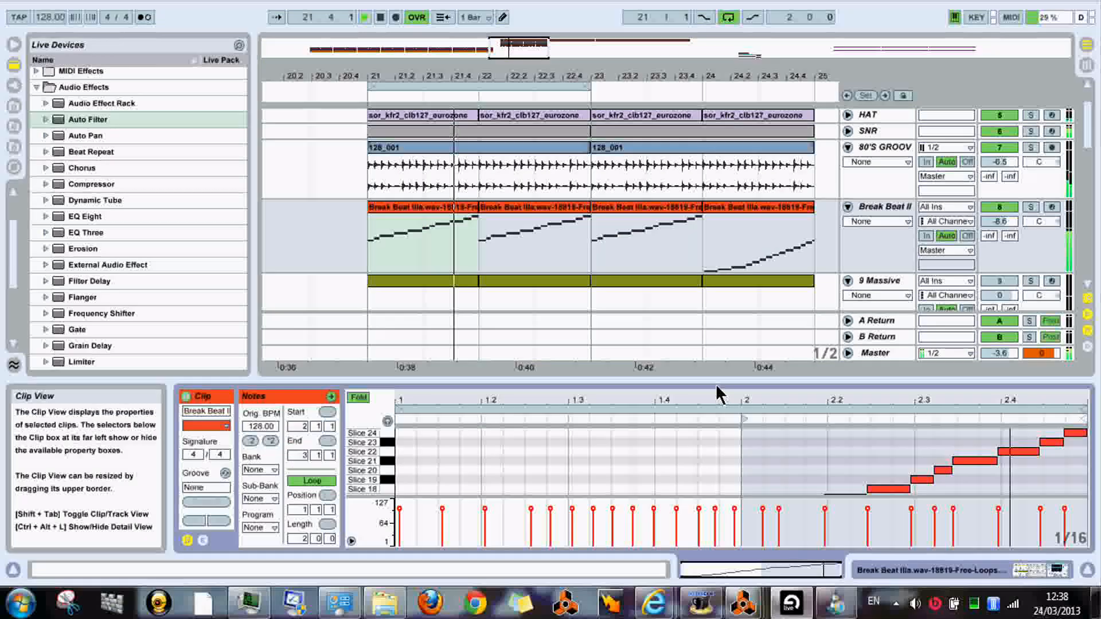
drag(720, 386, 722, 264)
double_click(767, 379)
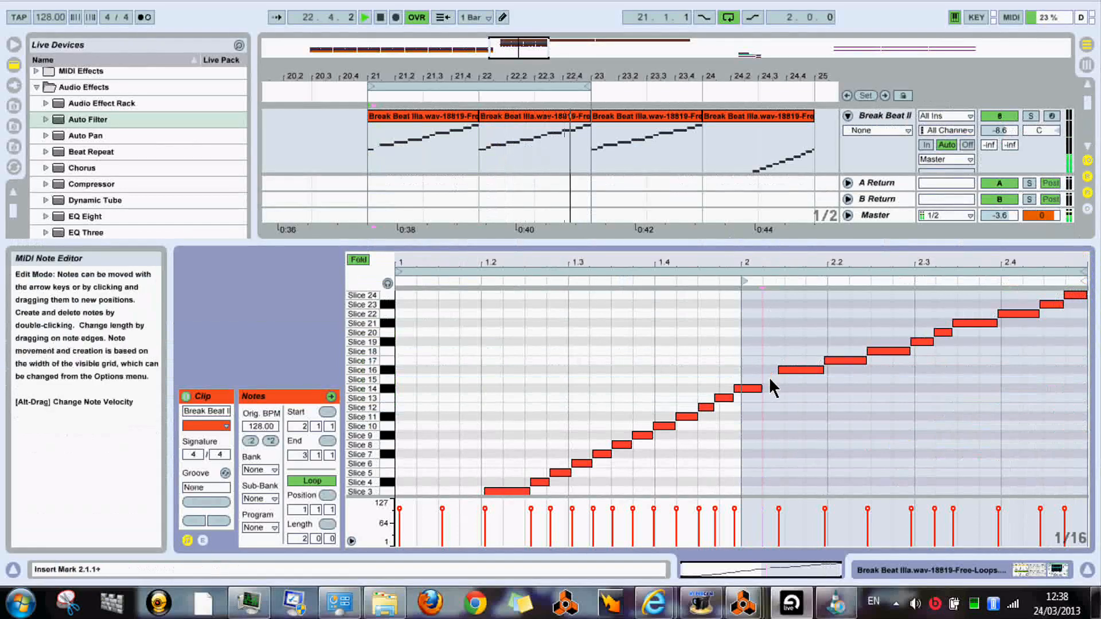
drag(761, 389, 783, 391)
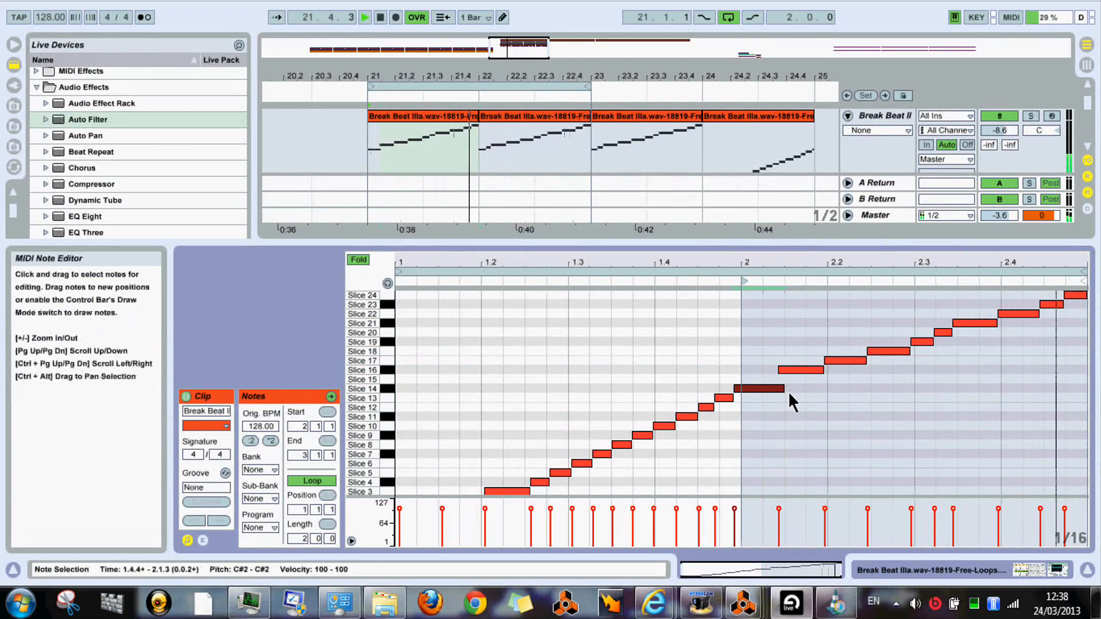
Solo the Break Beat track and remove the Slice 14 note from the first clip after trying it at 2.1.1
click(1031, 116)
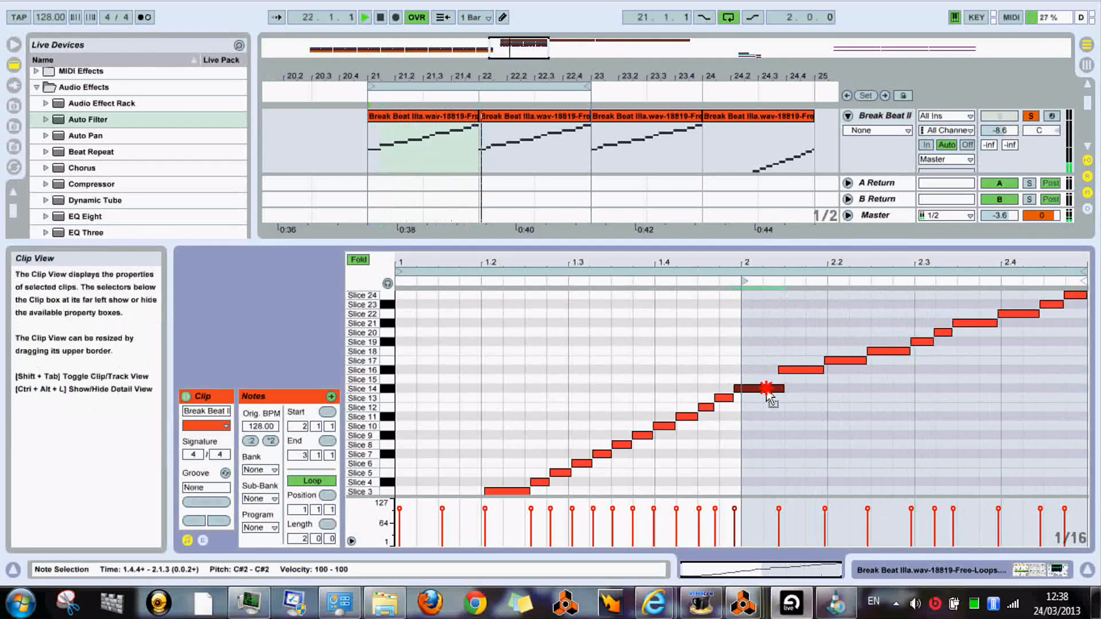
drag(769, 389, 785, 390)
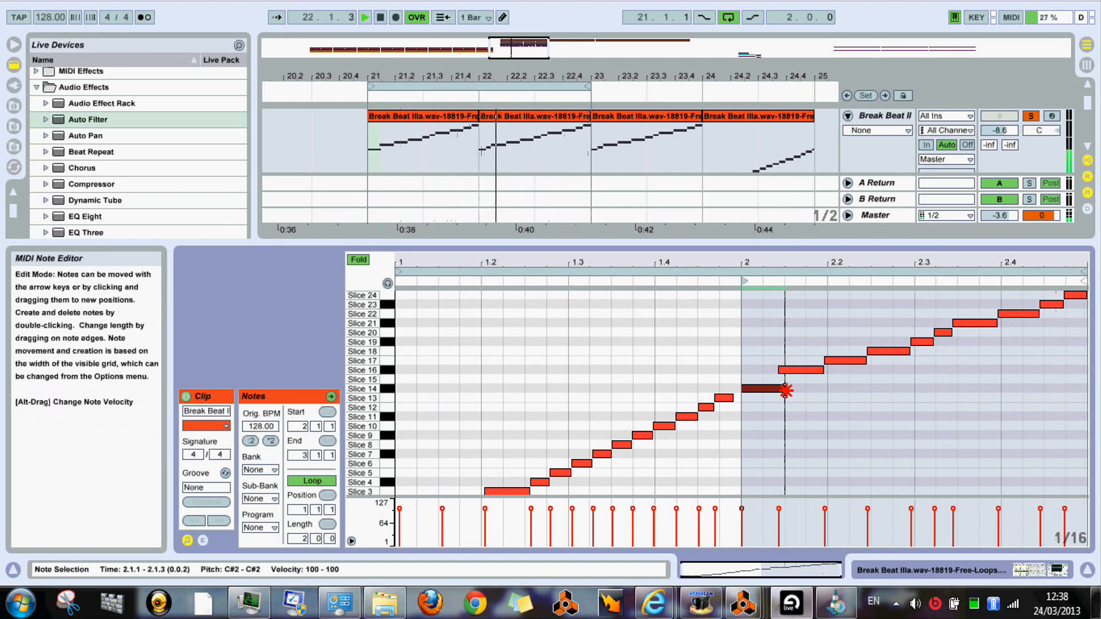
key(space)
double_click(762, 390)
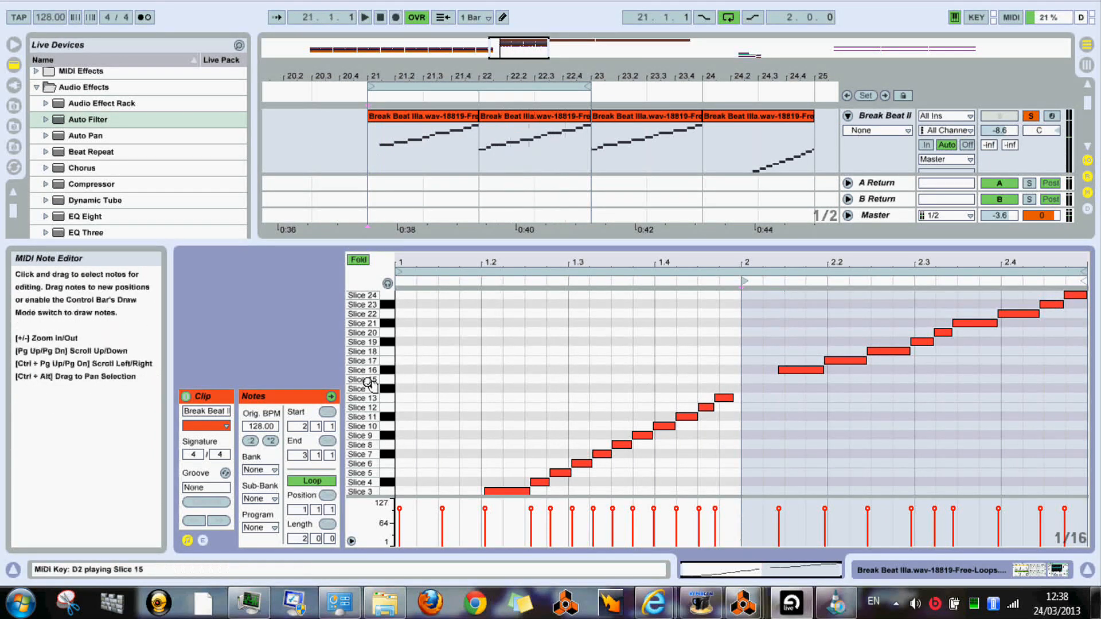
Audition Slice 16, move its note to 2.1.1 and try shifting the Slice 17 note earlier
click(389, 371)
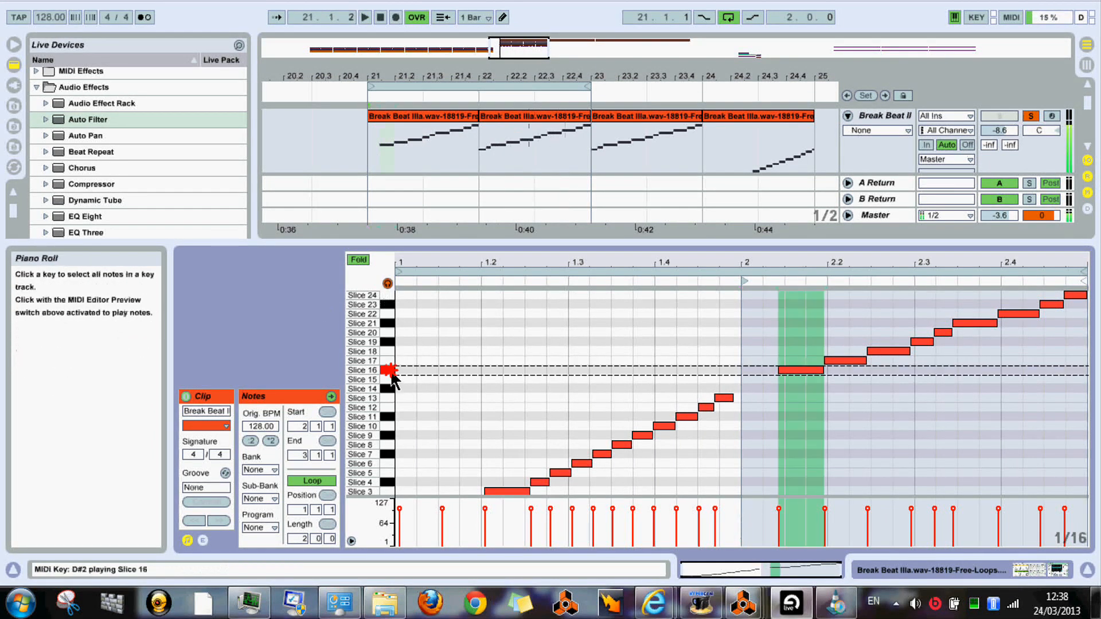
drag(813, 372, 780, 375)
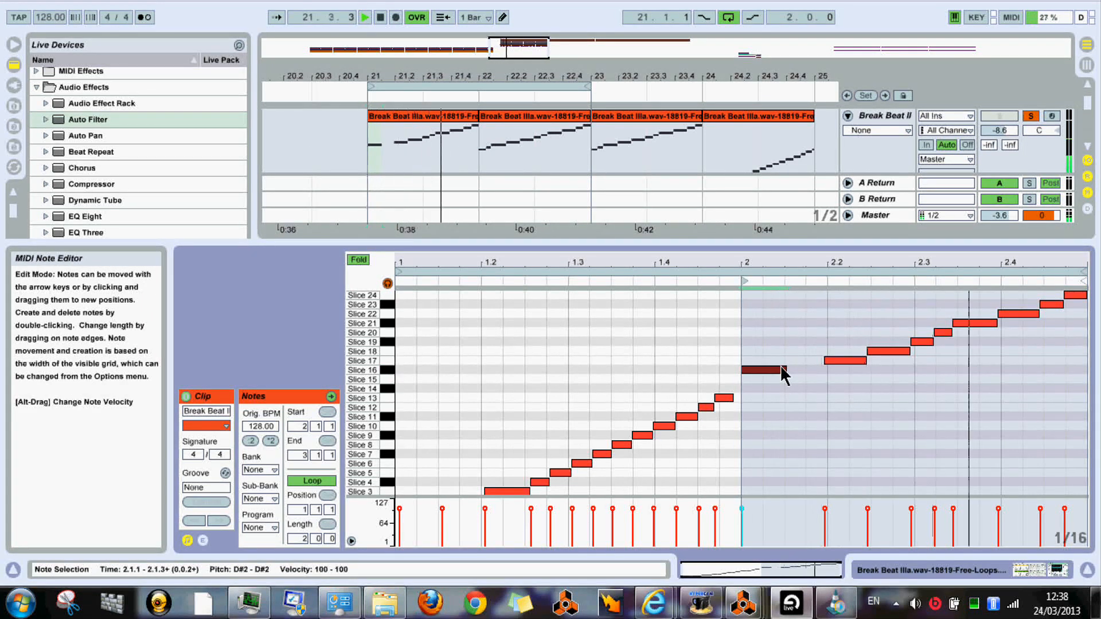
drag(835, 363, 793, 362)
key(ctrl+z)
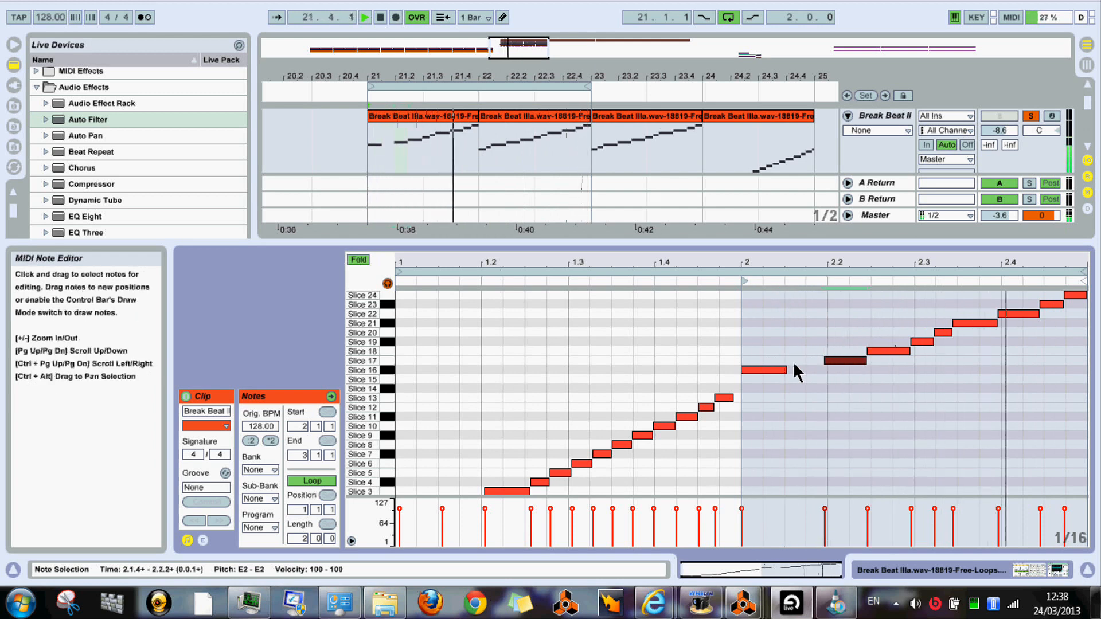
Copy the Slice 18 note to 2.1.3, filling the gap between the Slice 16 and Slice 17 notes
click(927, 339)
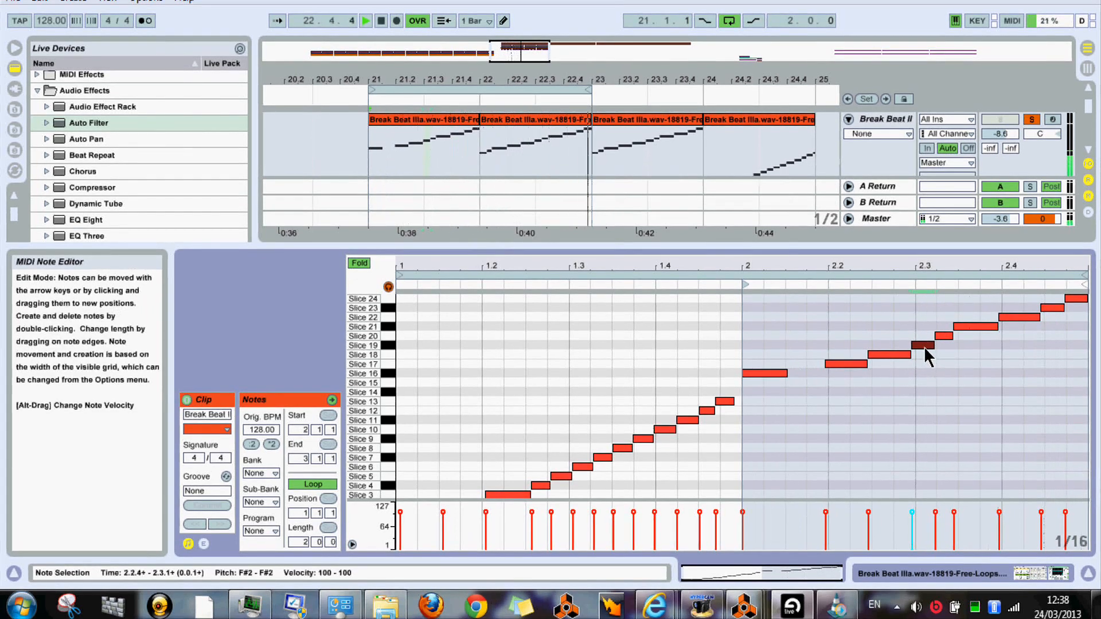
click(903, 356)
drag(904, 357, 808, 359)
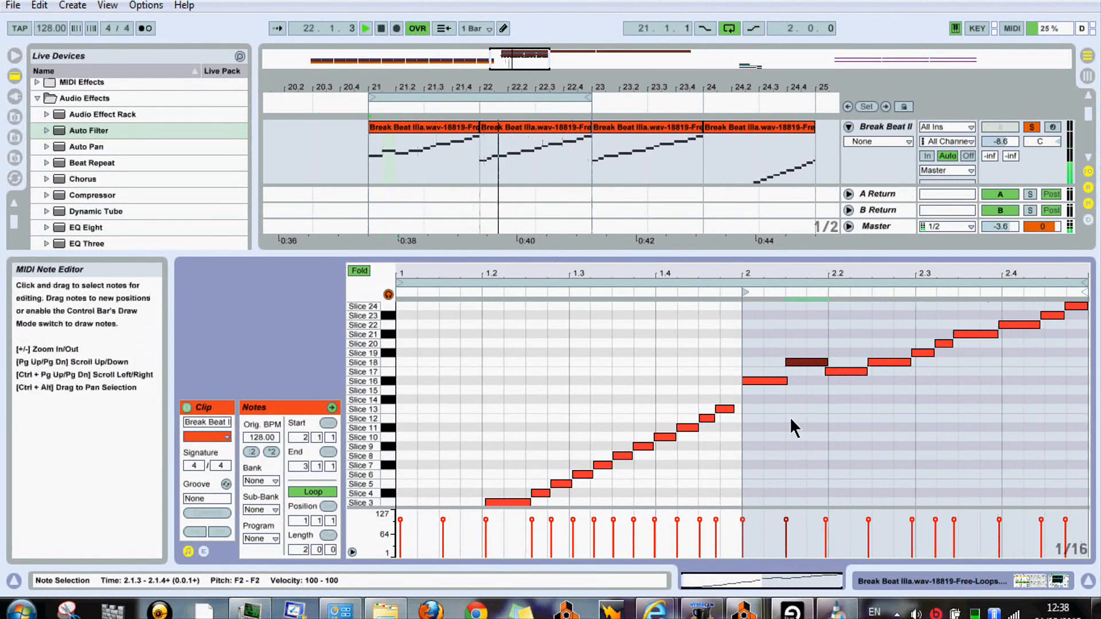
Quantize all the notes in the clip's second bar and play the result
drag(770, 406, 1075, 297)
right_click(850, 383)
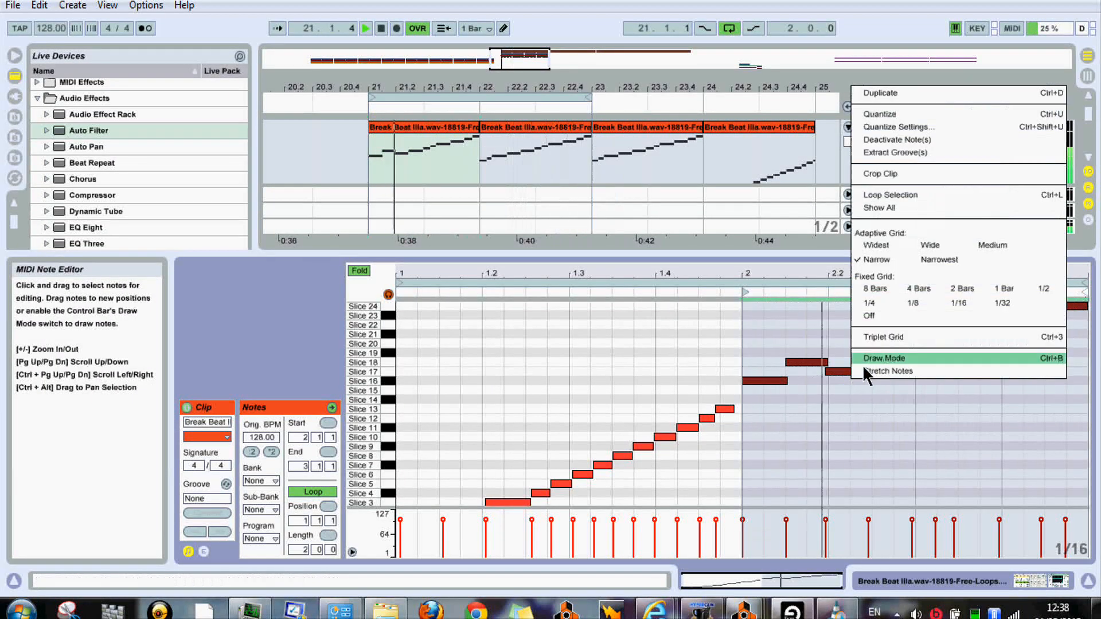
click(918, 114)
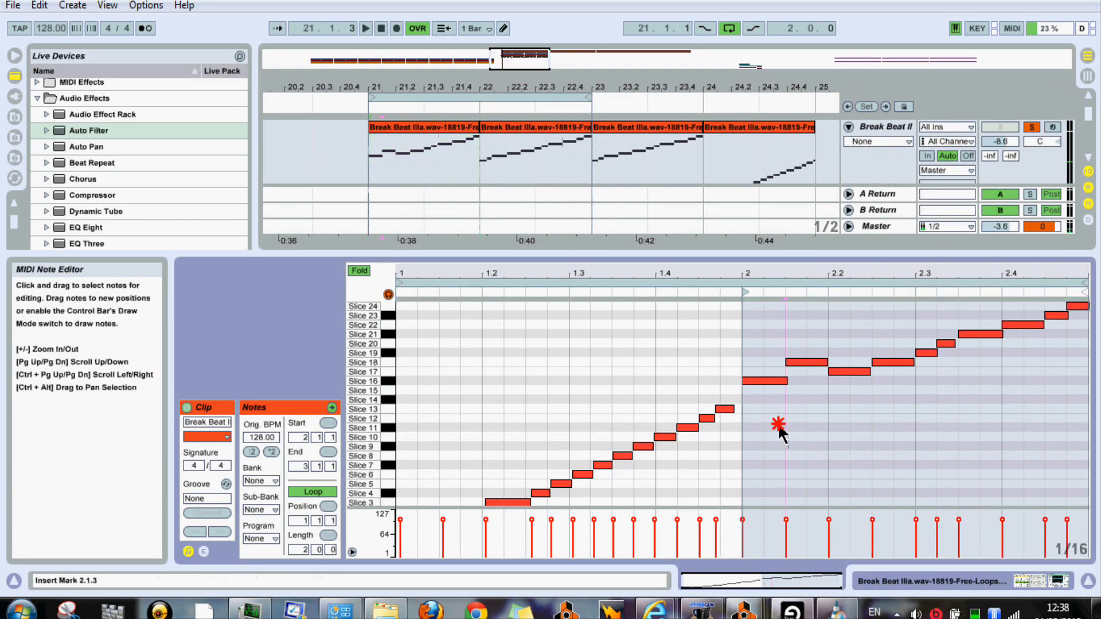
drag(777, 422, 1071, 306)
right_click(939, 358)
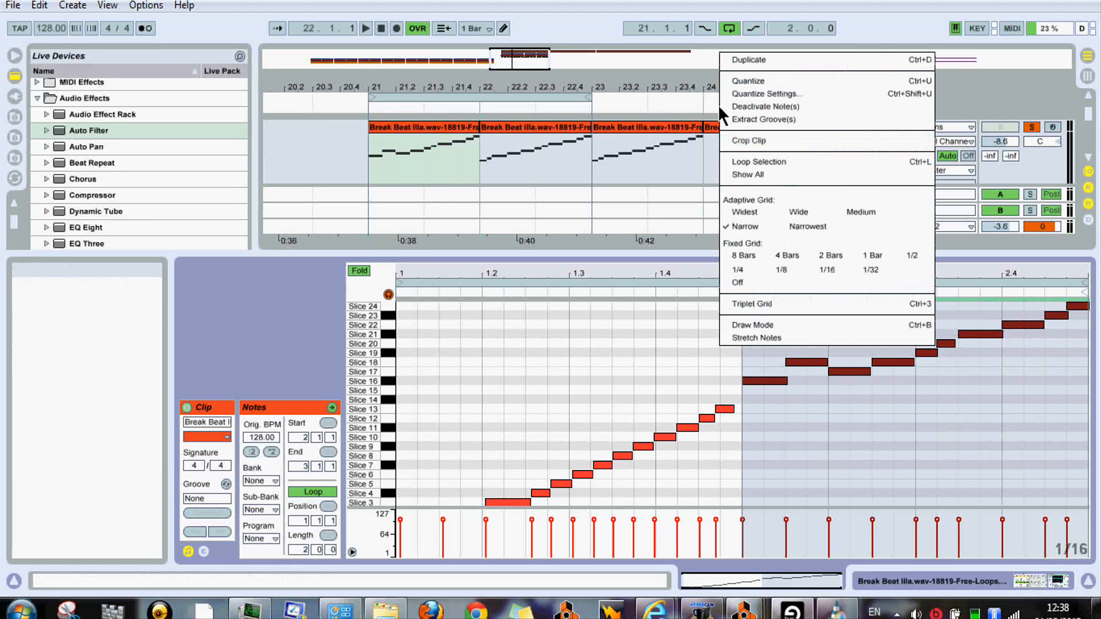
click(750, 86)
key(space)
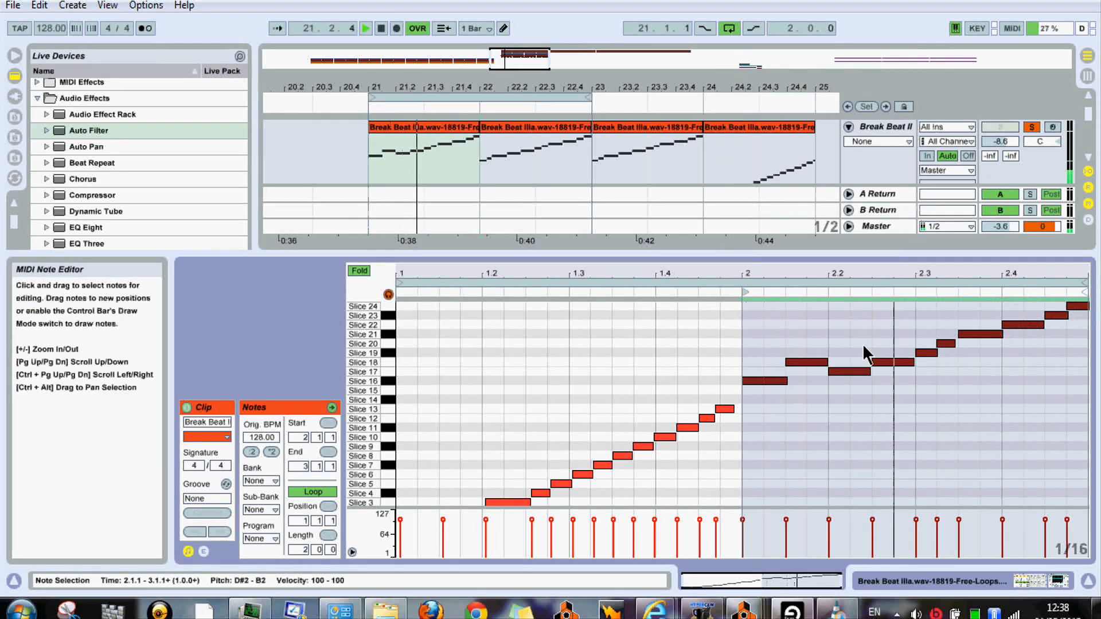
Unsolo the Break Beat track and replace its bar 22 clip with a duplicate of the edited bar 21 clip
click(1031, 127)
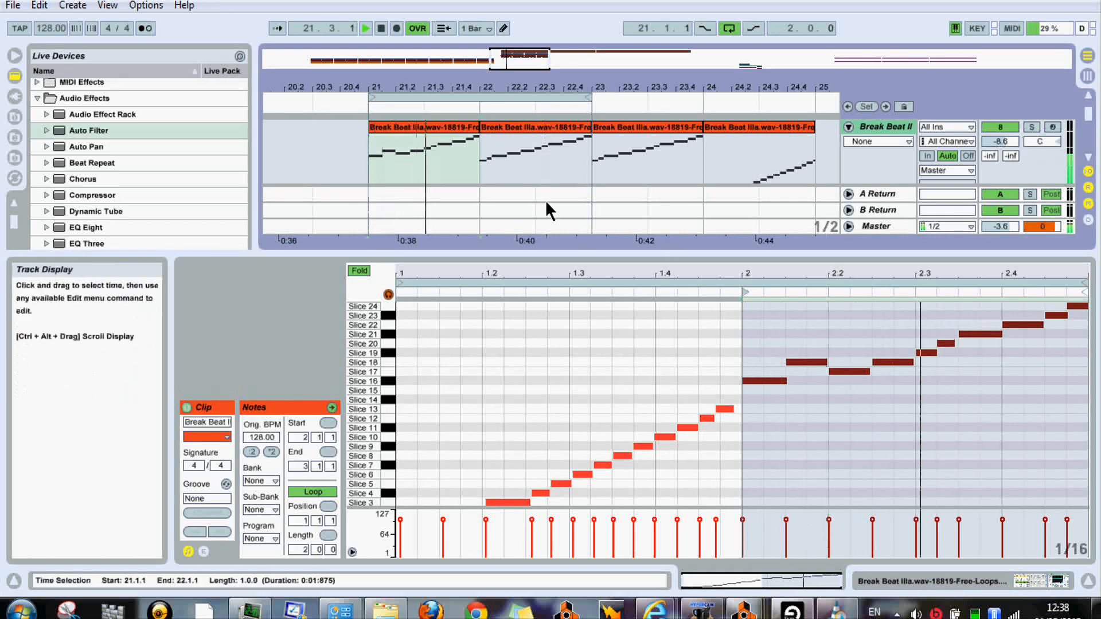
drag(541, 282, 541, 328)
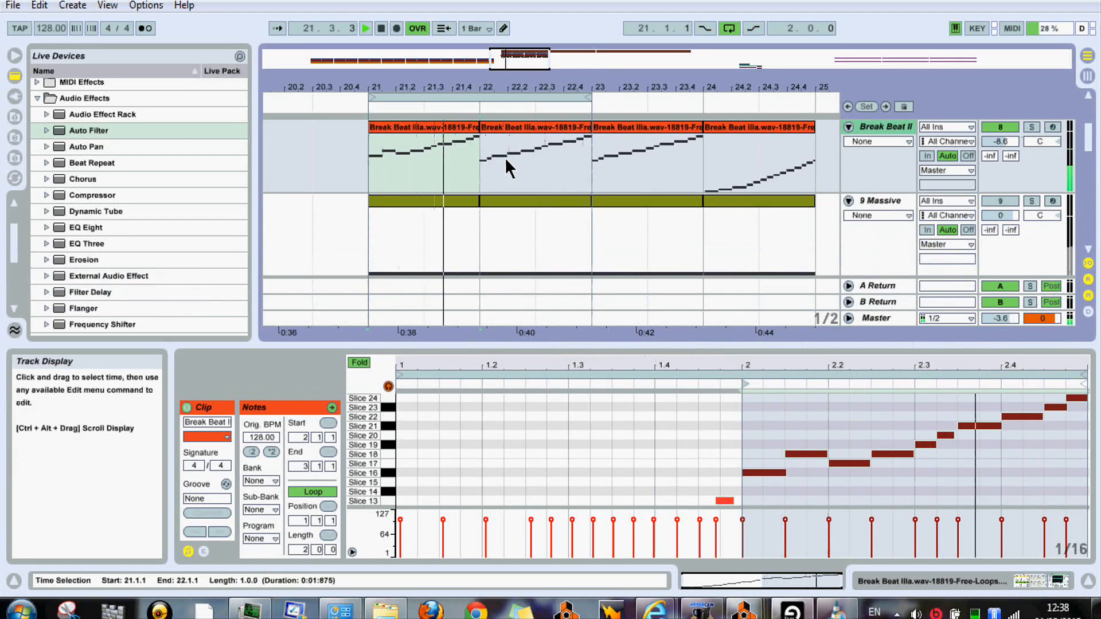
click(554, 136)
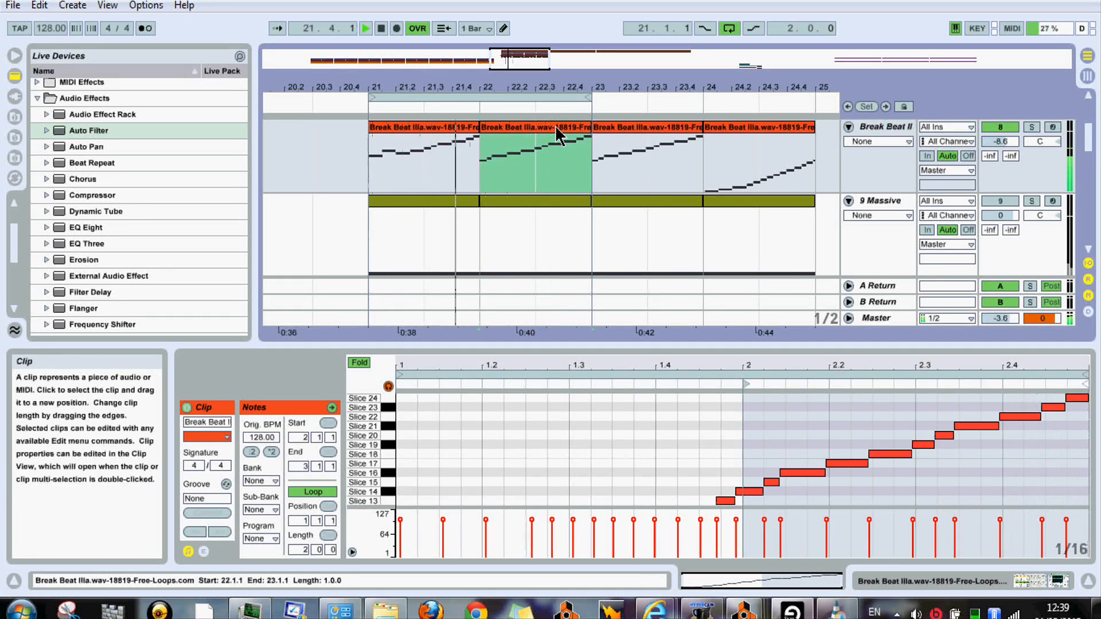
key(Delete)
click(394, 128)
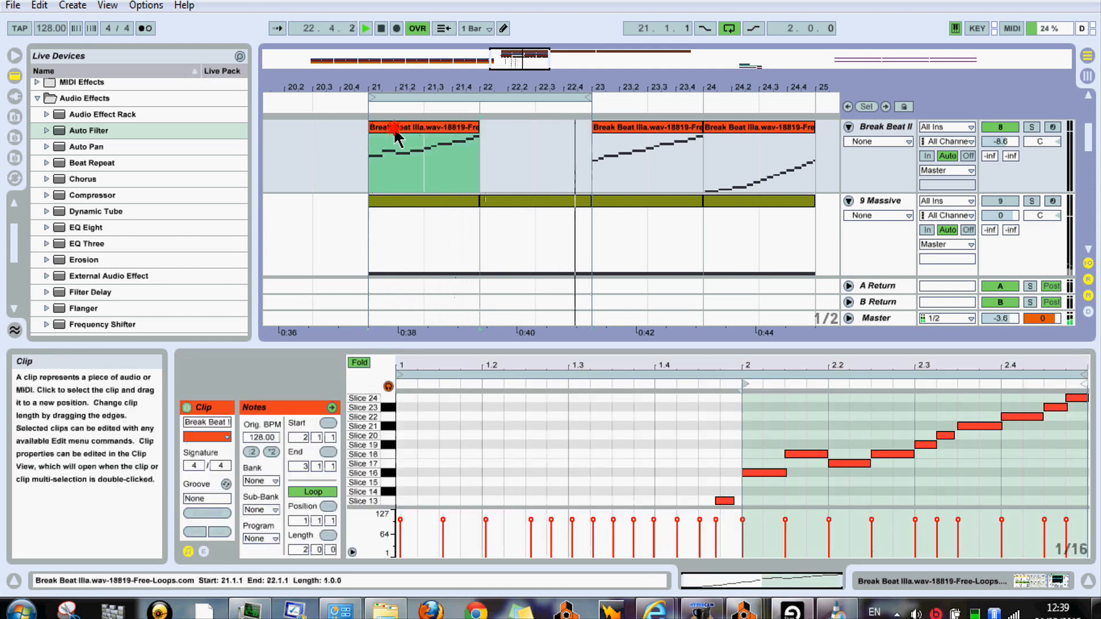
key(ctrl+d)
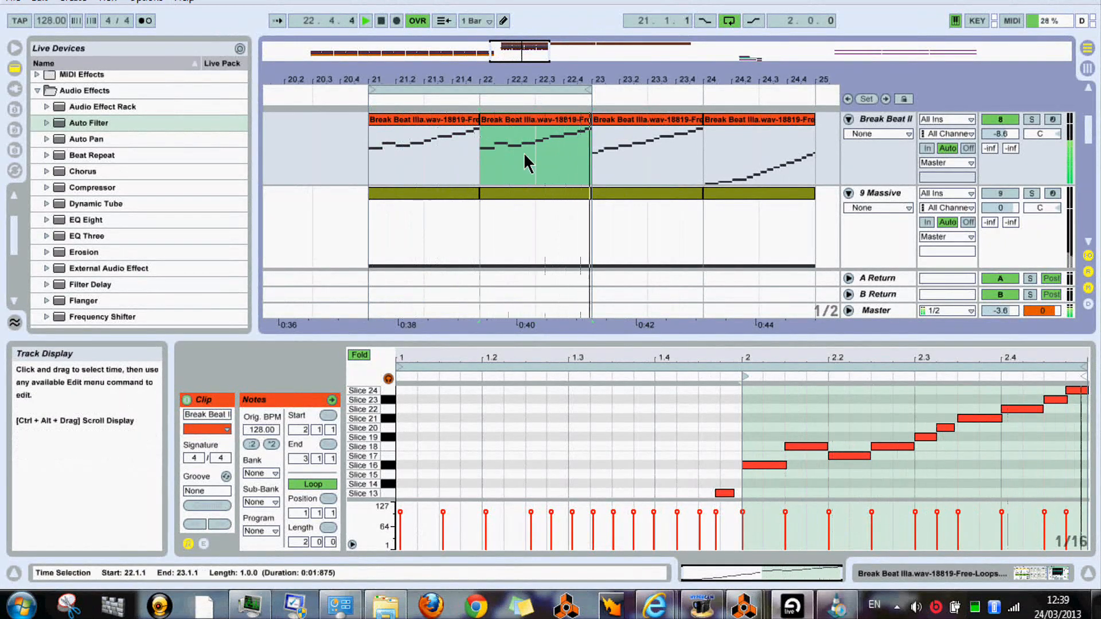
Lower the Break Beat track's volume to -17.7 dB in the mixer during playback
key(Tab)
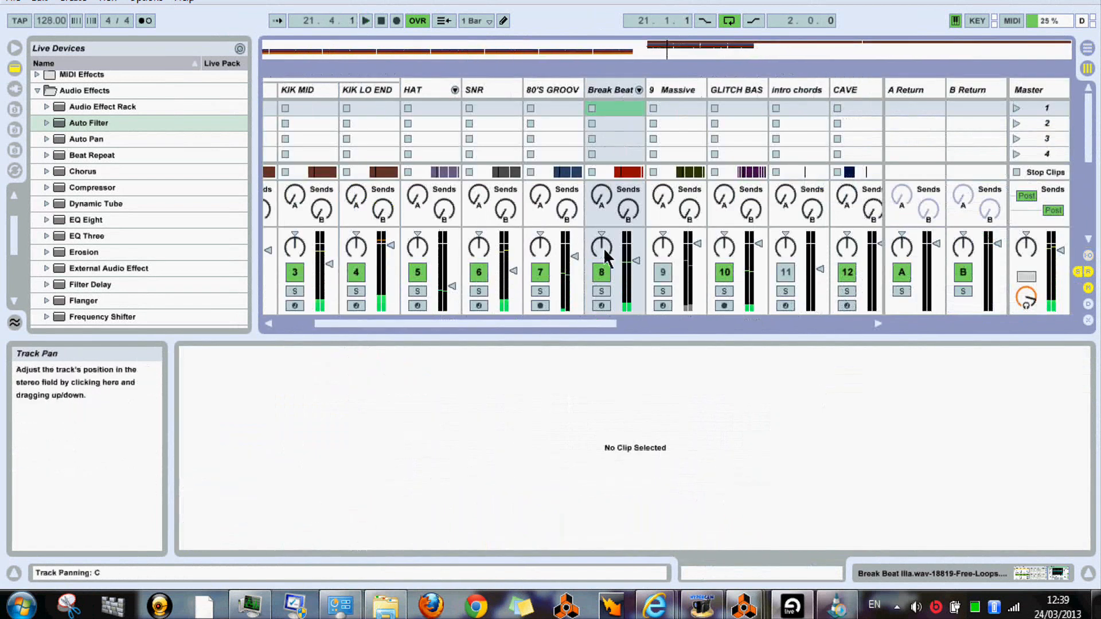
drag(641, 272, 641, 281)
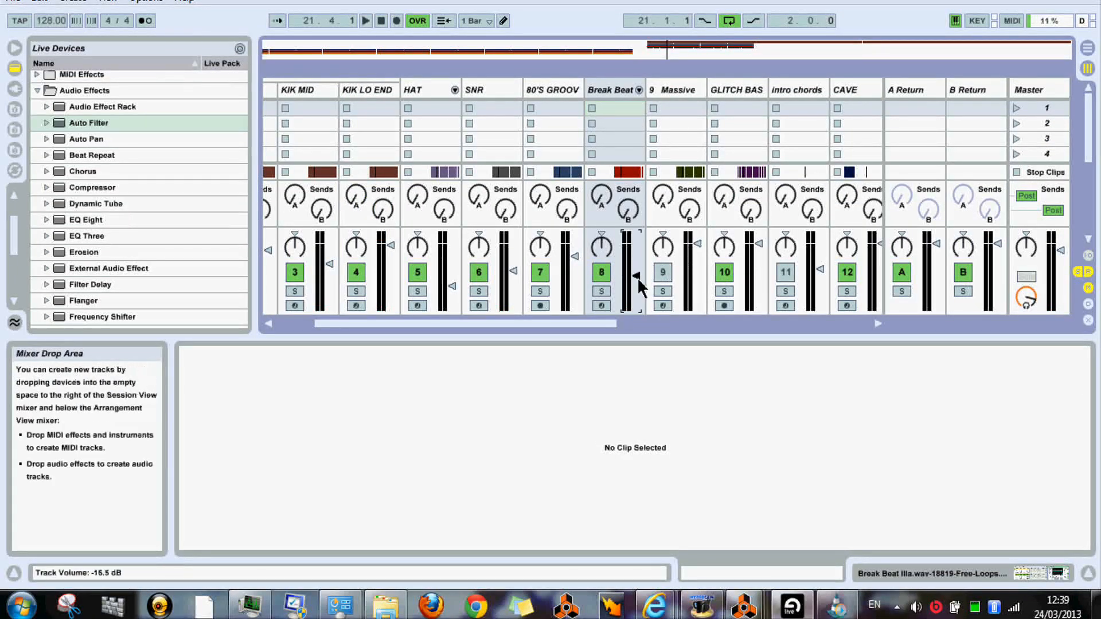
key(space)
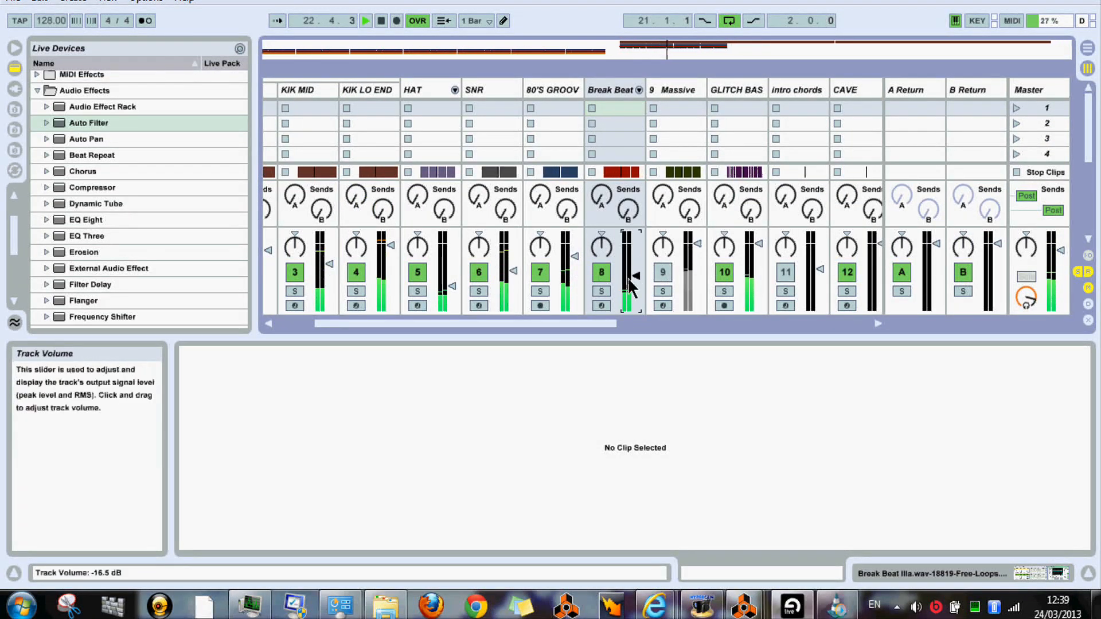
drag(636, 275, 635, 276)
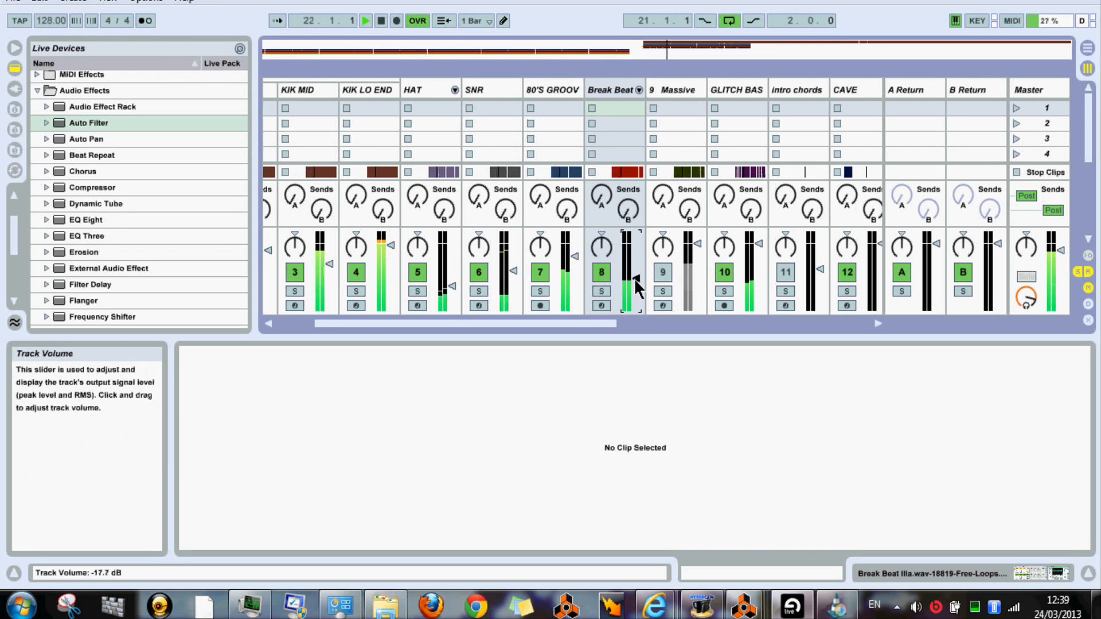
Compare the mix with Break Beat muted and unmuted, mute the 80's groove track and raise Break Beat to -12.3 dB
click(600, 274)
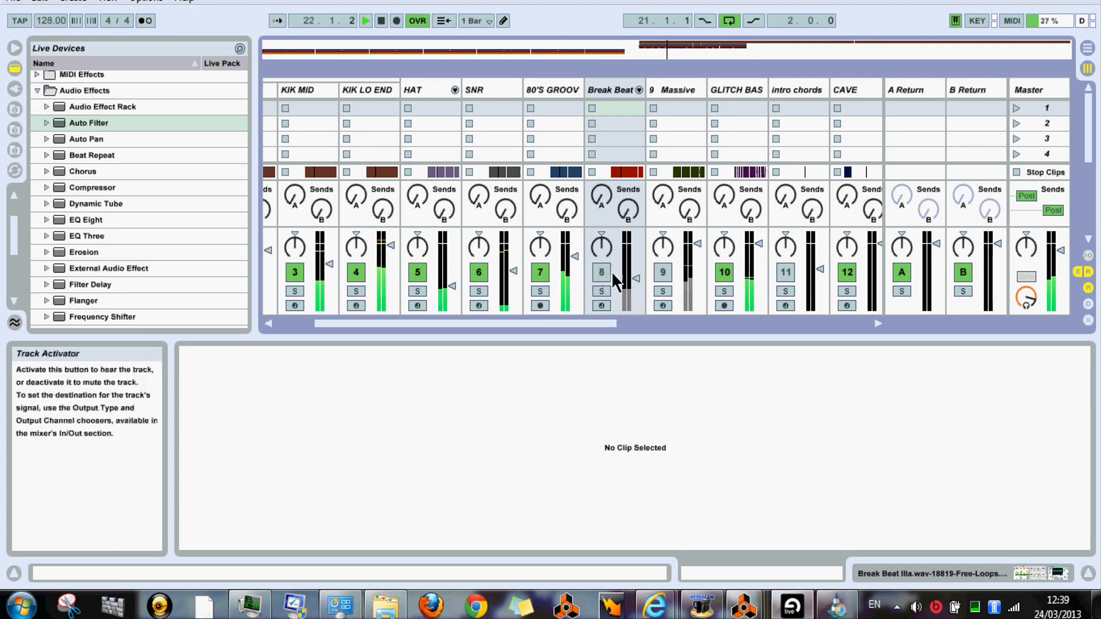
click(607, 272)
click(544, 272)
drag(633, 277, 633, 267)
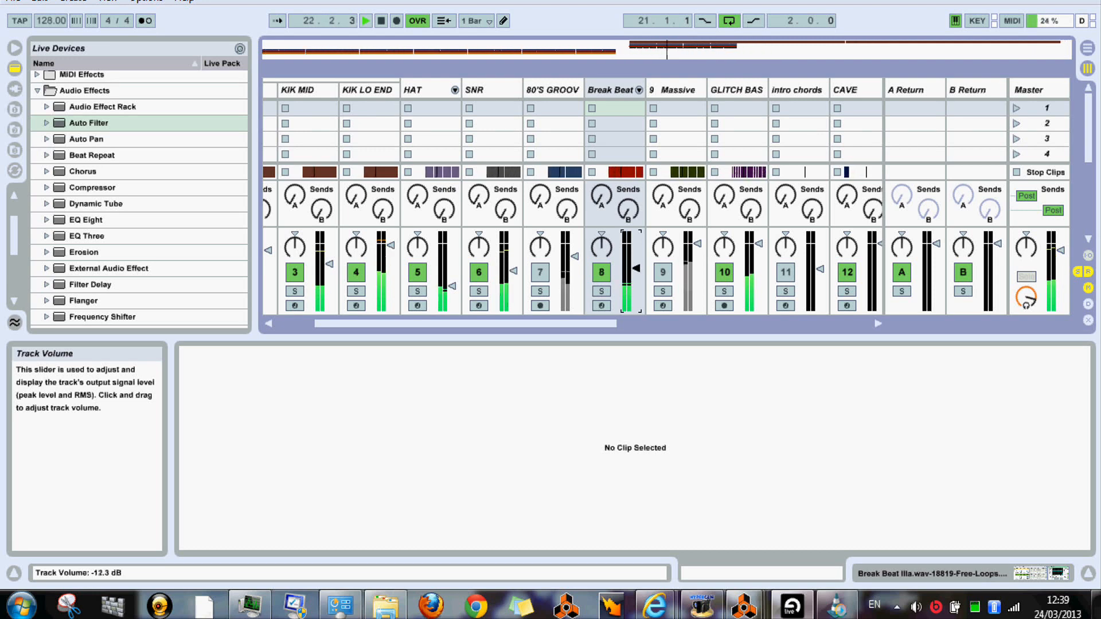
scroll(499, 322, left, 2)
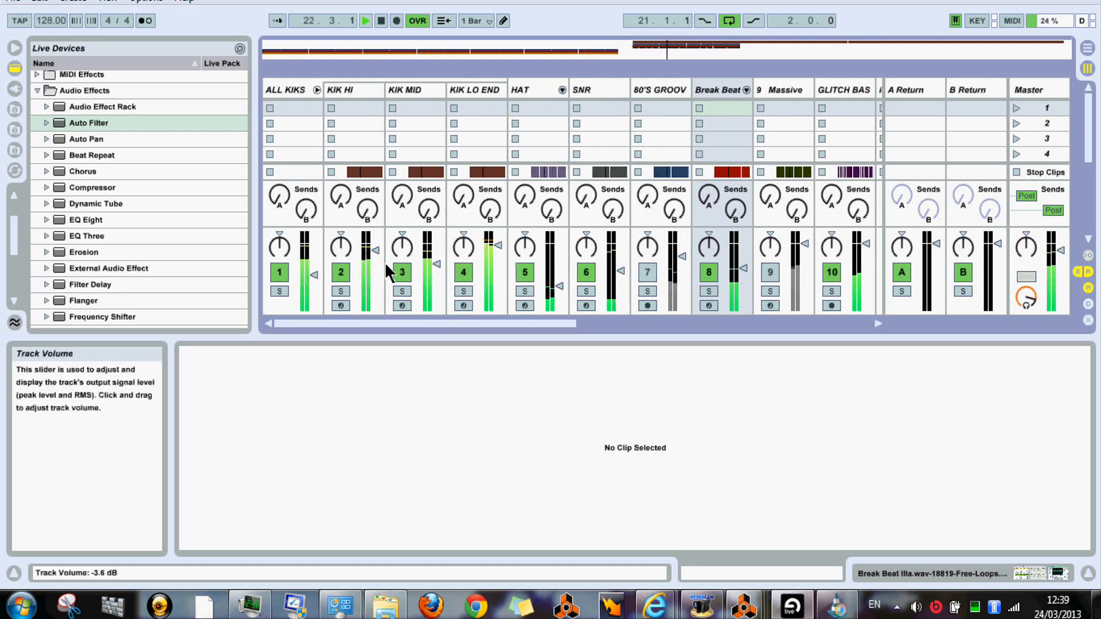
drag(313, 267, 313, 286)
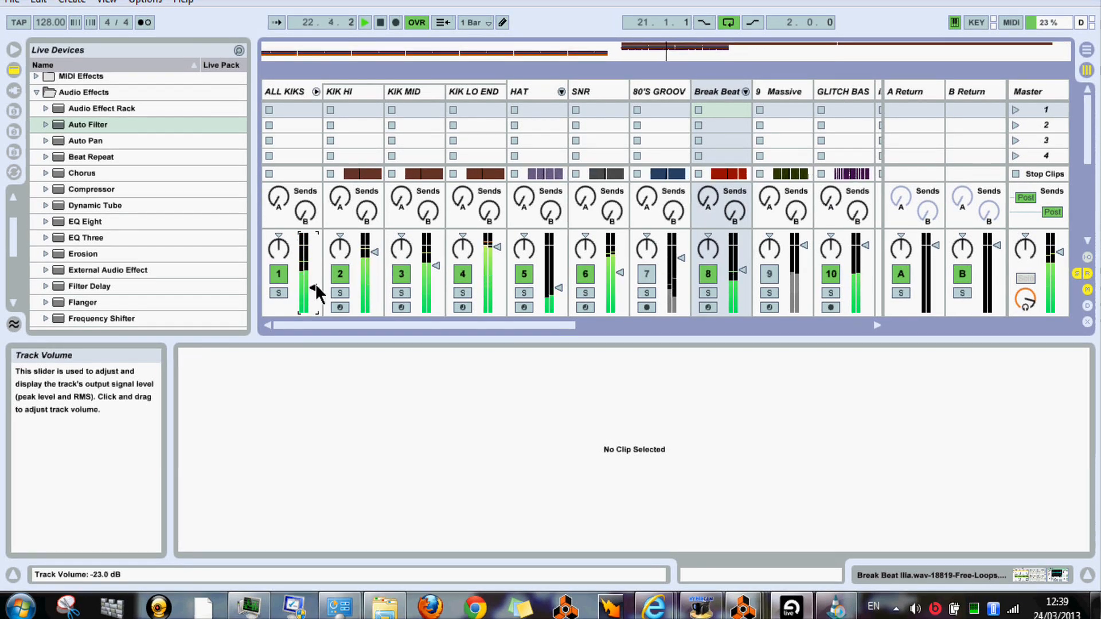
key(ctrl+z)
Select all tracks and lower their volumes together, bringing ALL KIKS to -16.0 dB
click(291, 92)
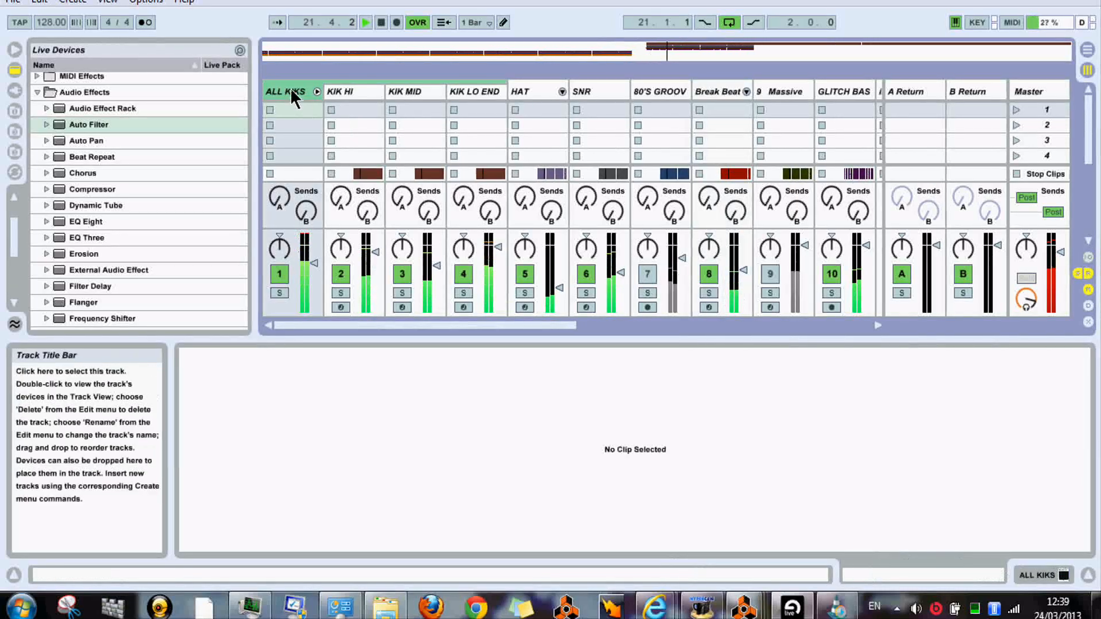
key(ctrl+a)
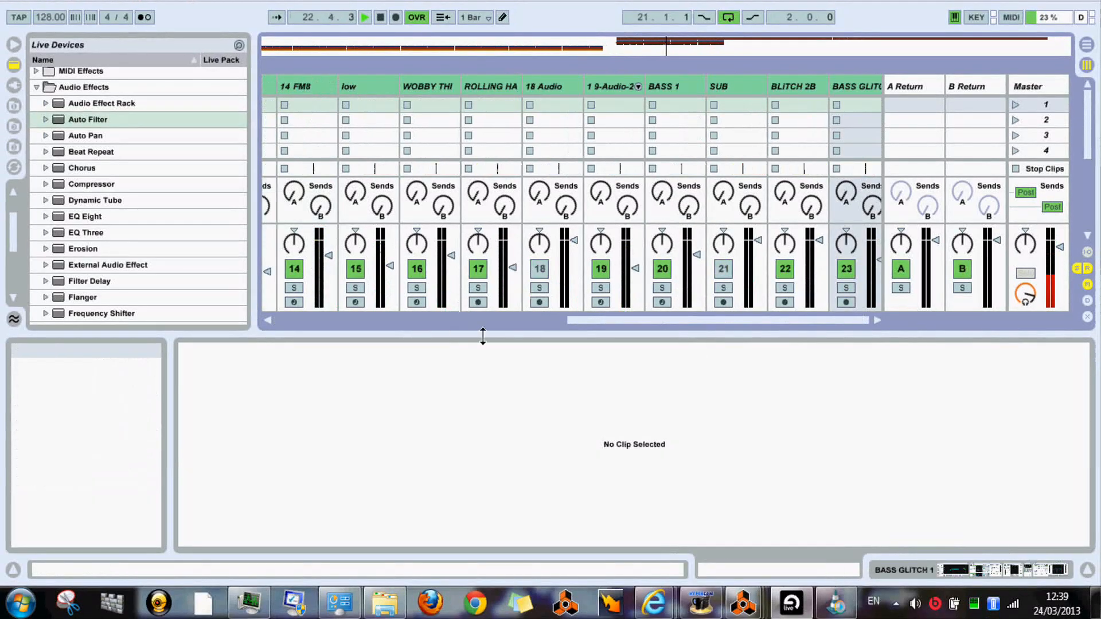
drag(663, 315, 352, 305)
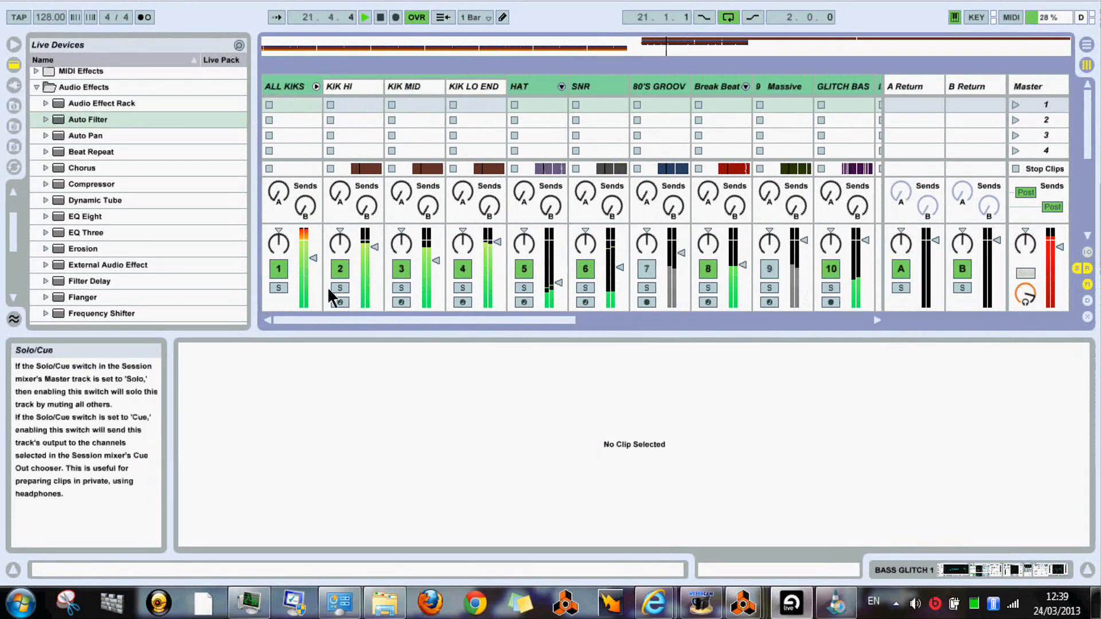
drag(315, 258, 314, 272)
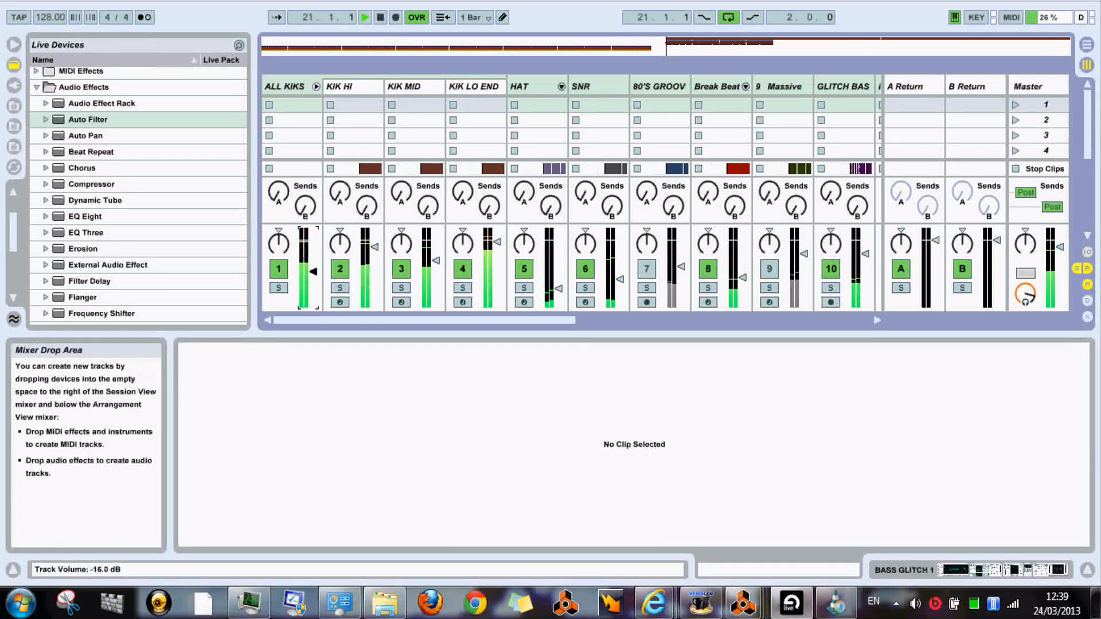
Rebalance the kicks by lowering KIK MID, setting ALL KIKS to -12.3 dB and bringing KIK HI back up after a brief cut
click(285, 87)
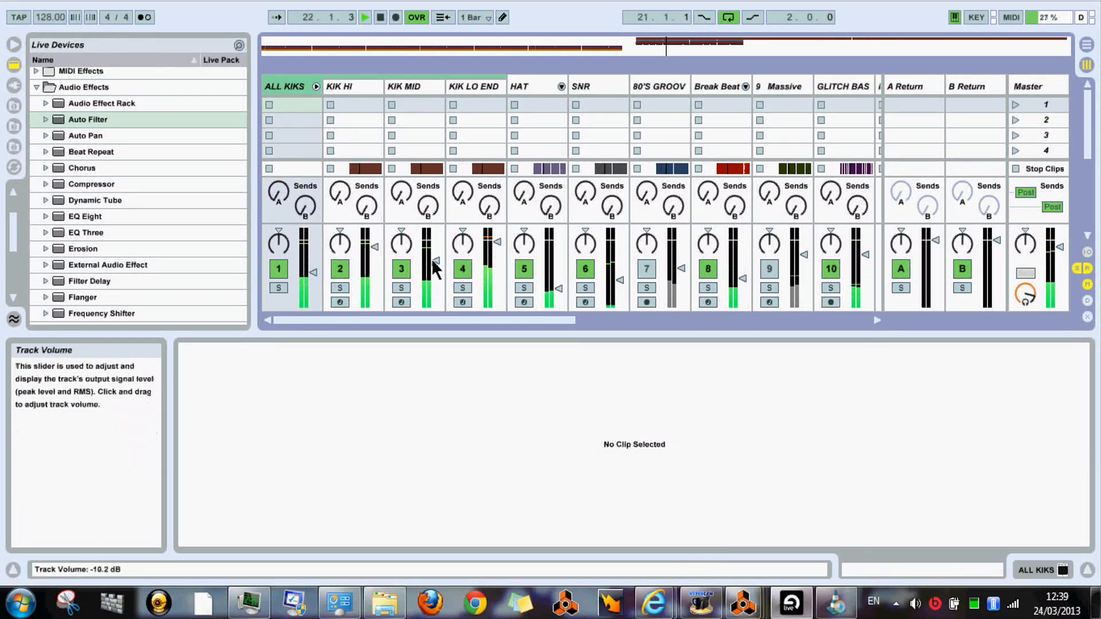
drag(435, 261, 435, 271)
drag(376, 249, 376, 257)
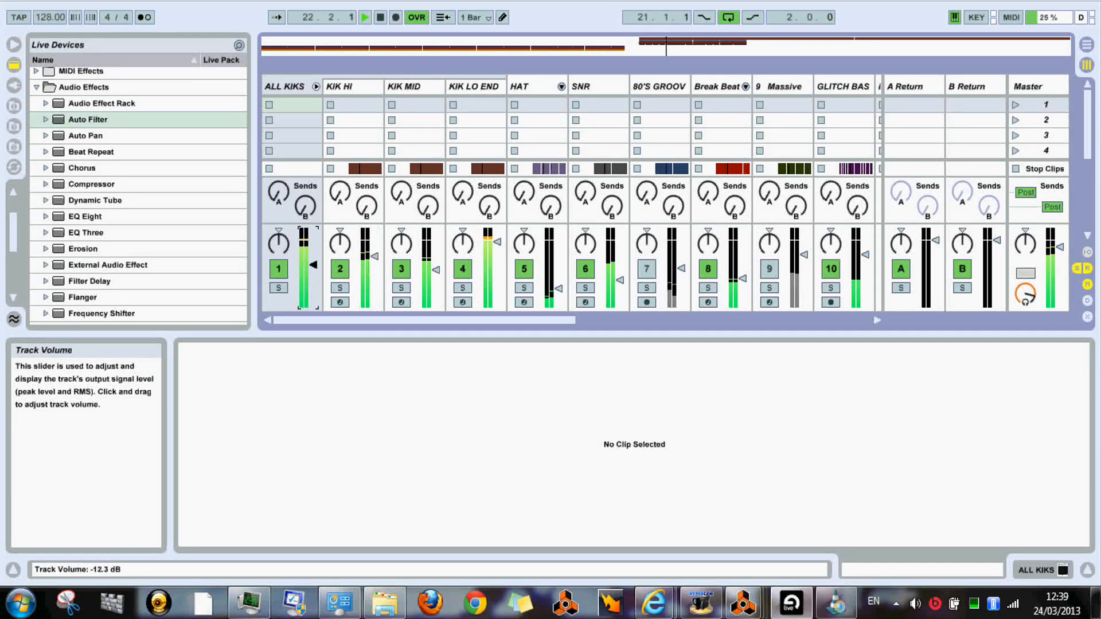
click(312, 266)
click(374, 257)
drag(374, 256, 374, 247)
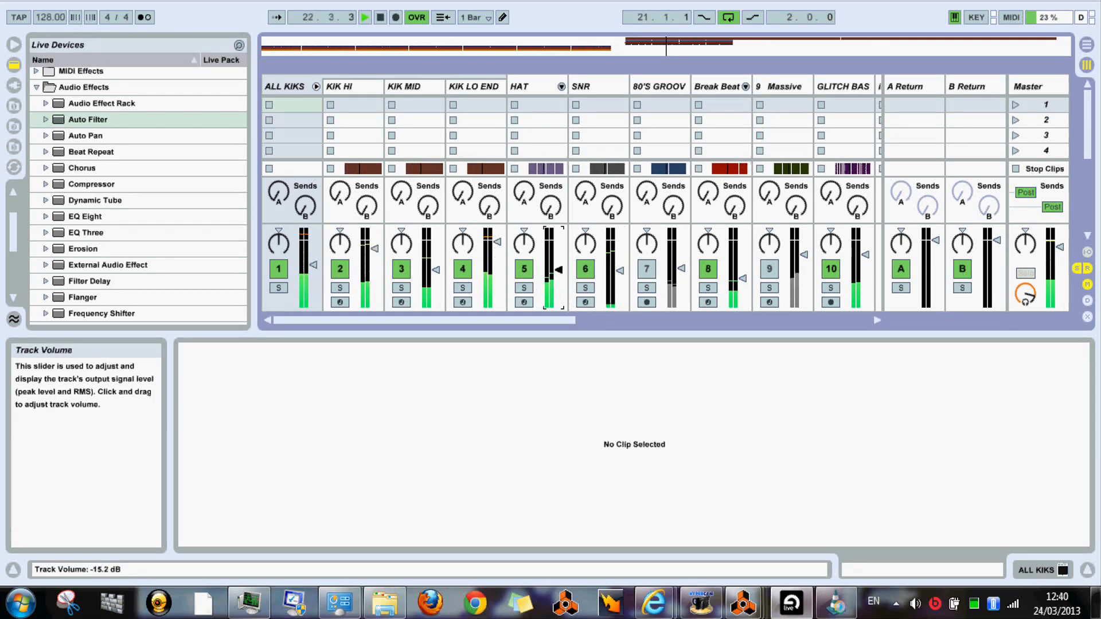
Raise the Break Beat track's volume to -10.7 dB during playback and pull it back slightly
drag(555, 320, 585, 317)
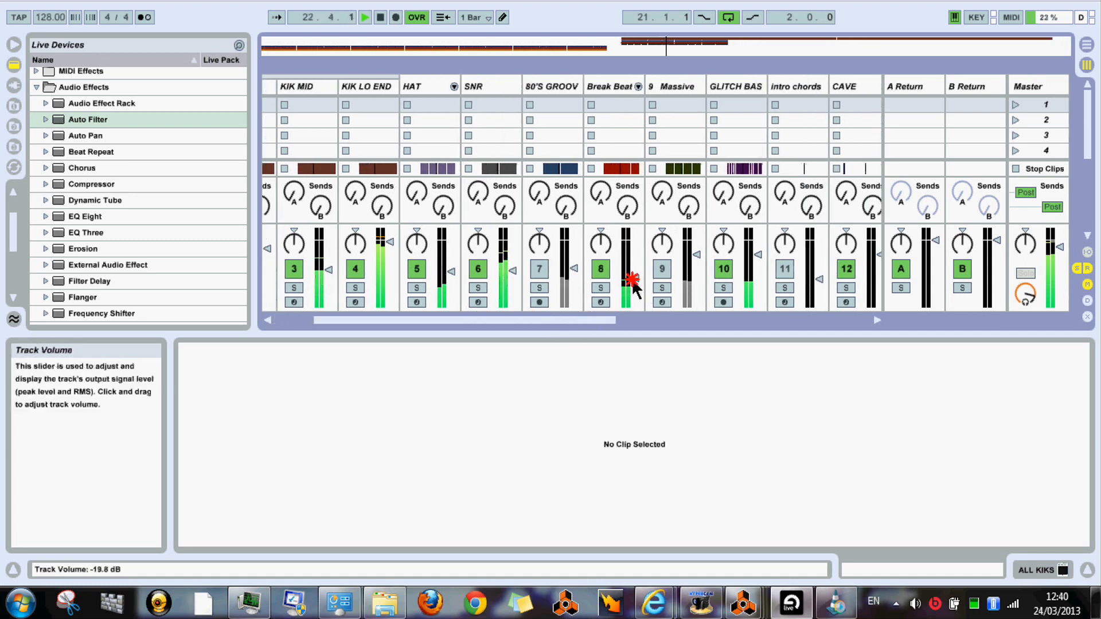
drag(635, 278, 635, 265)
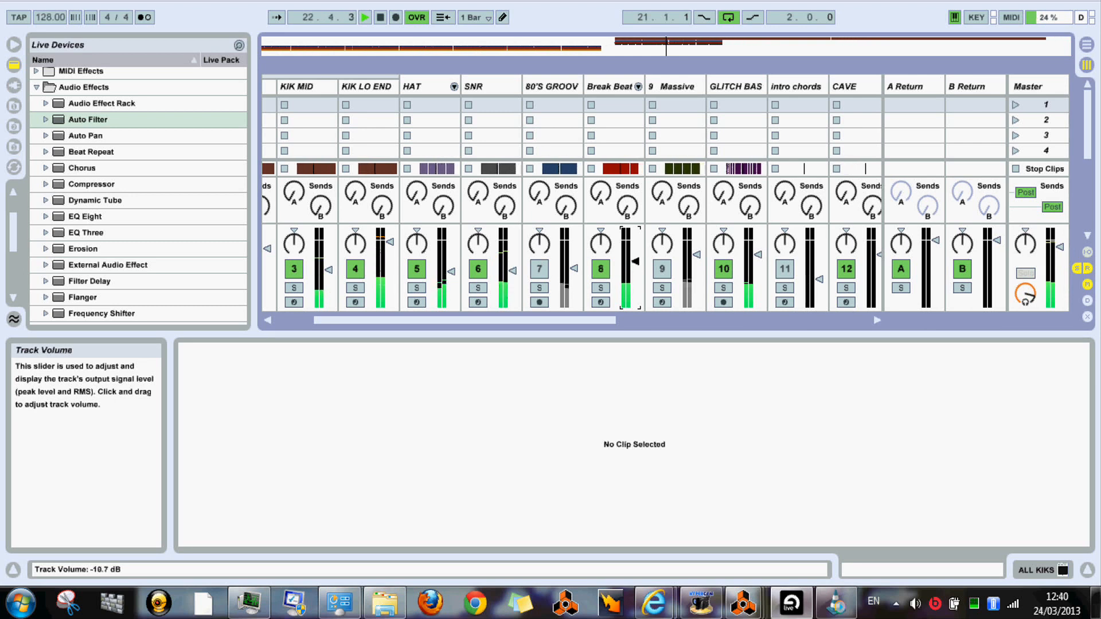
drag(635, 261, 635, 265)
Shorten the Break Beat slices by setting the rack's Sustain to -20 dB and Decay to 469 ms
click(604, 88)
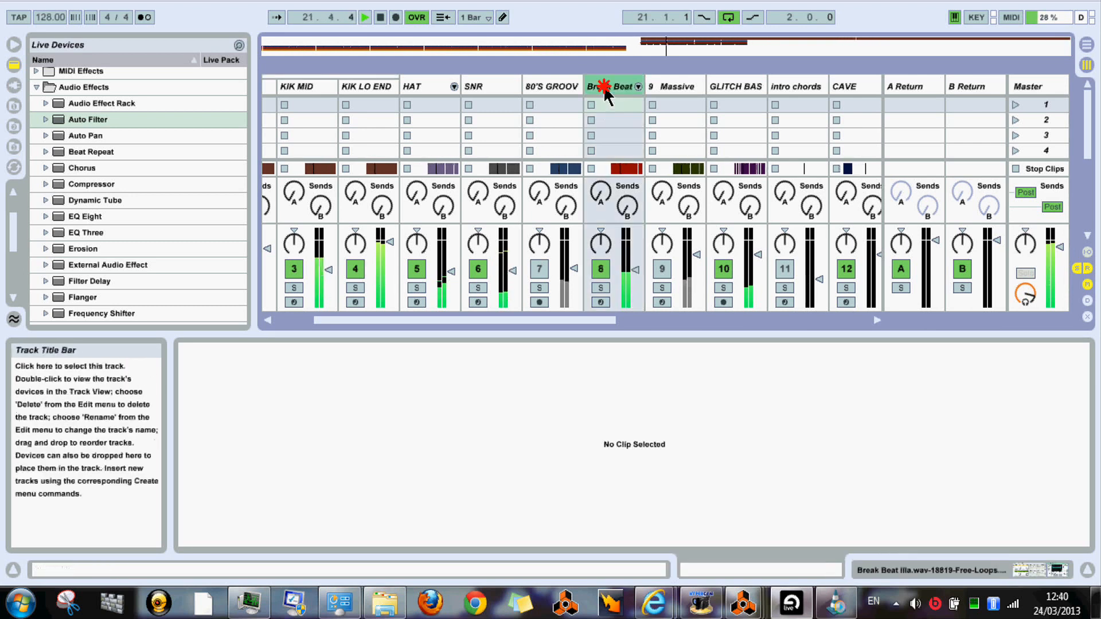
click(928, 565)
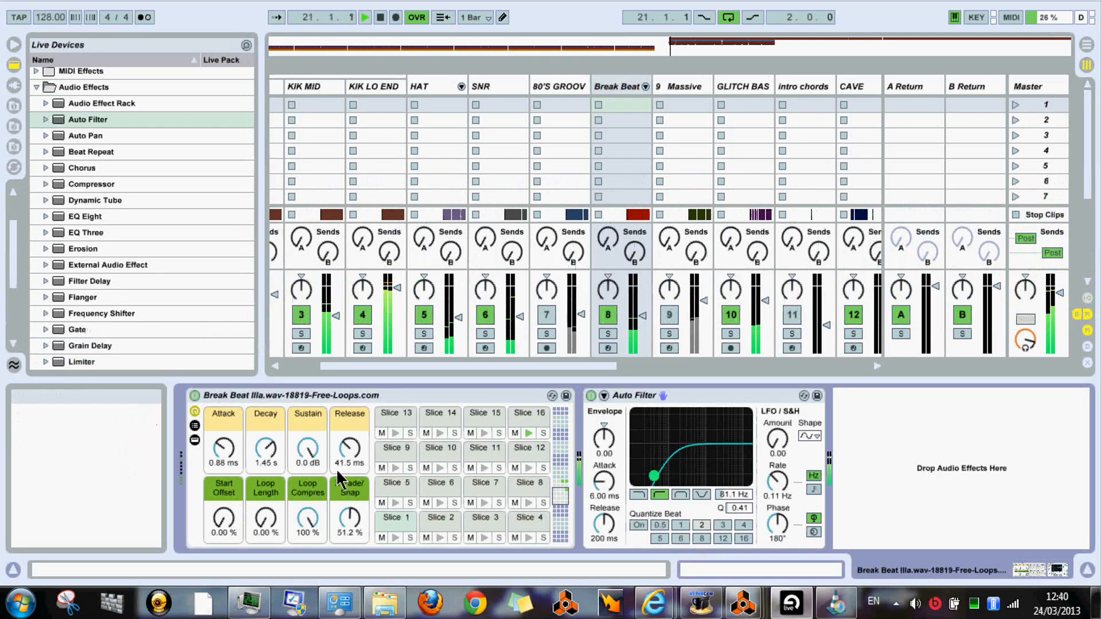
drag(307, 448, 280, 469)
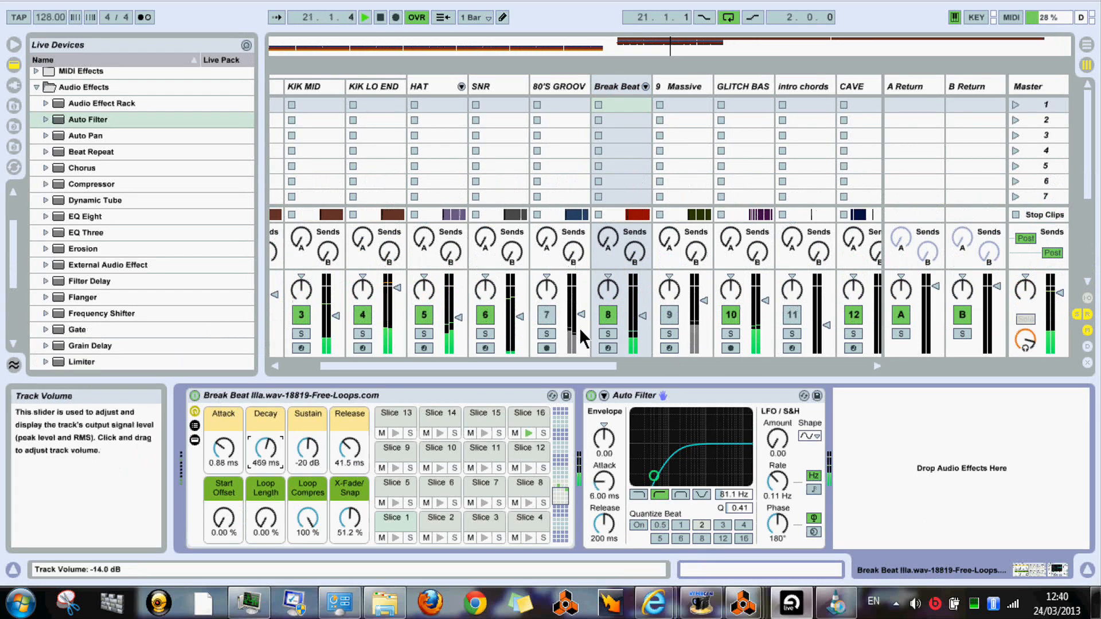
Unmute the 80's groove track with a slightly higher volume and raise GLITCH BAS to -4.4 dB
drag(572, 315, 573, 302)
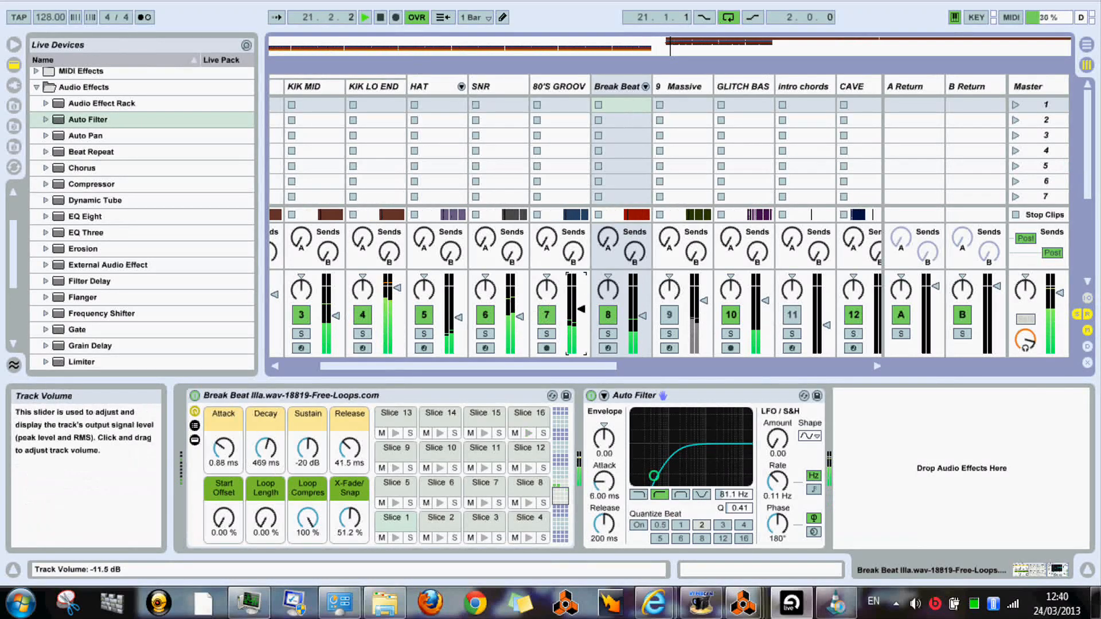
drag(573, 366, 642, 370)
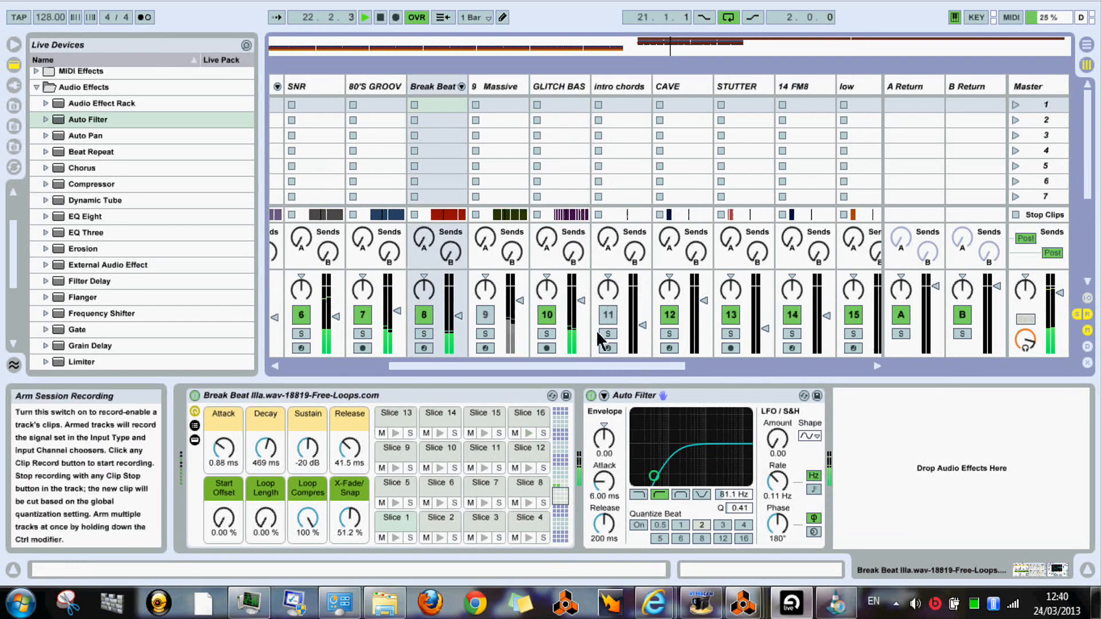
drag(578, 299, 578, 283)
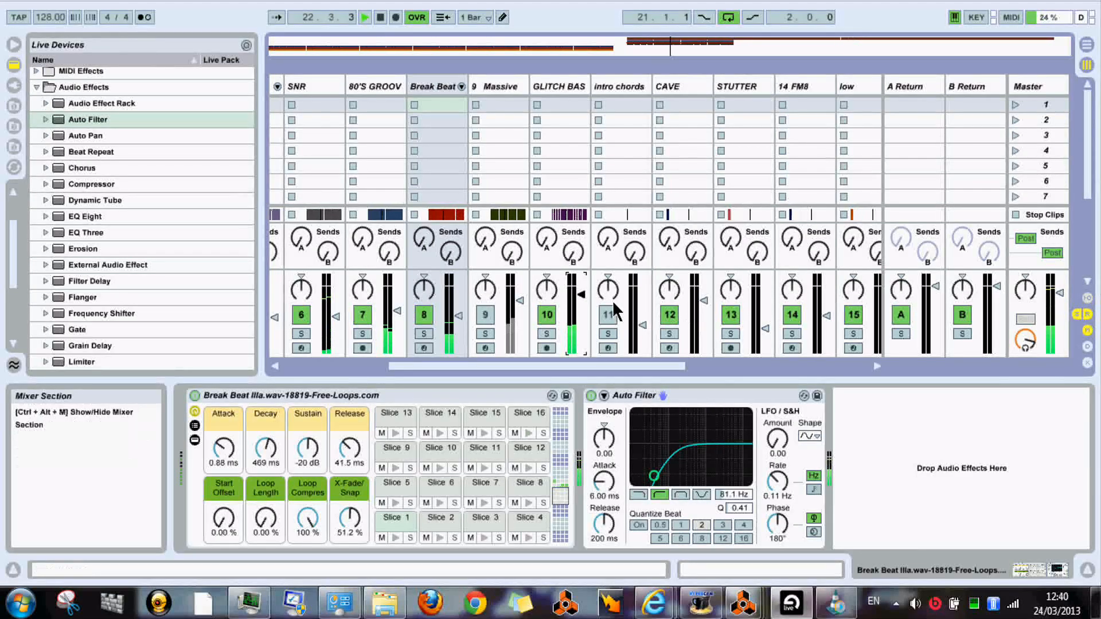
In the KIK LO END track's Impulse, set Decay to 1.74 s and filter Freq to 298 Hz
drag(560, 367, 452, 368)
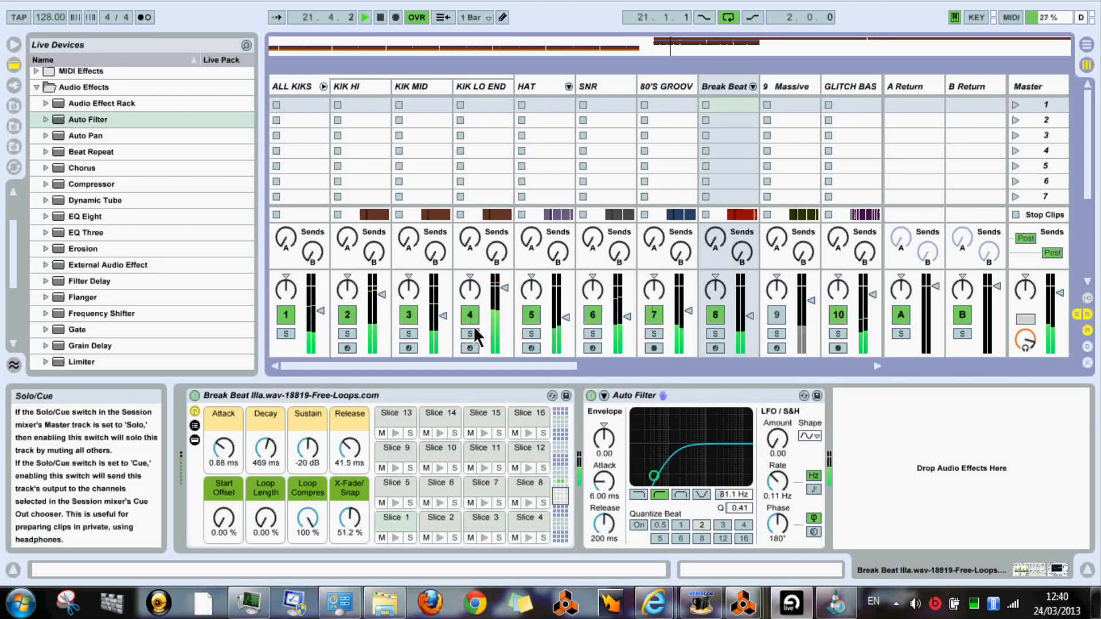
click(496, 91)
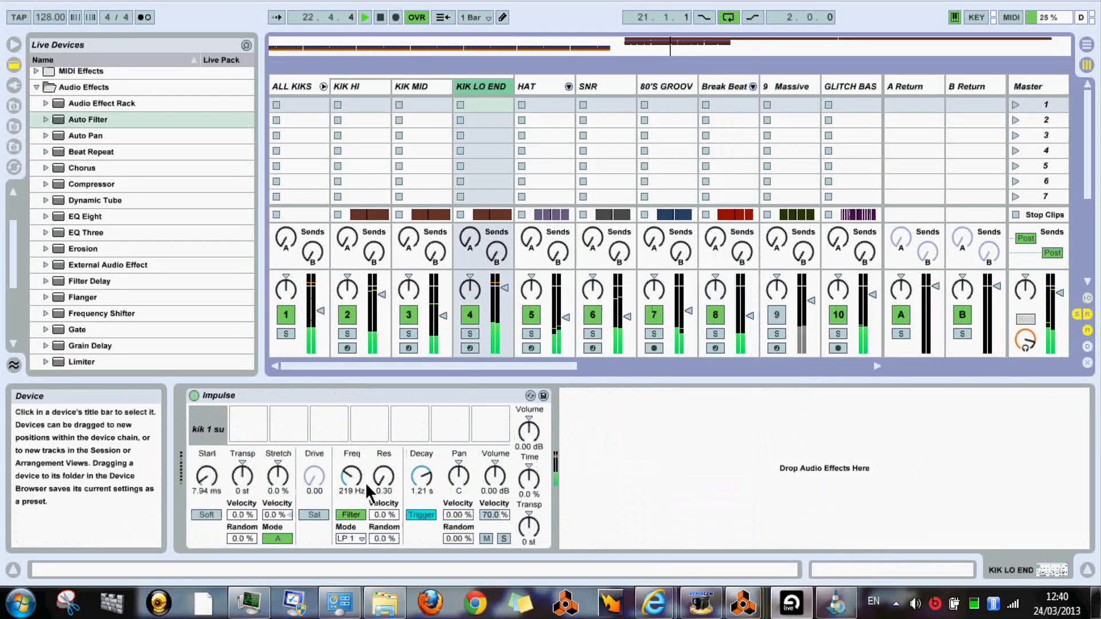
drag(424, 476, 425, 469)
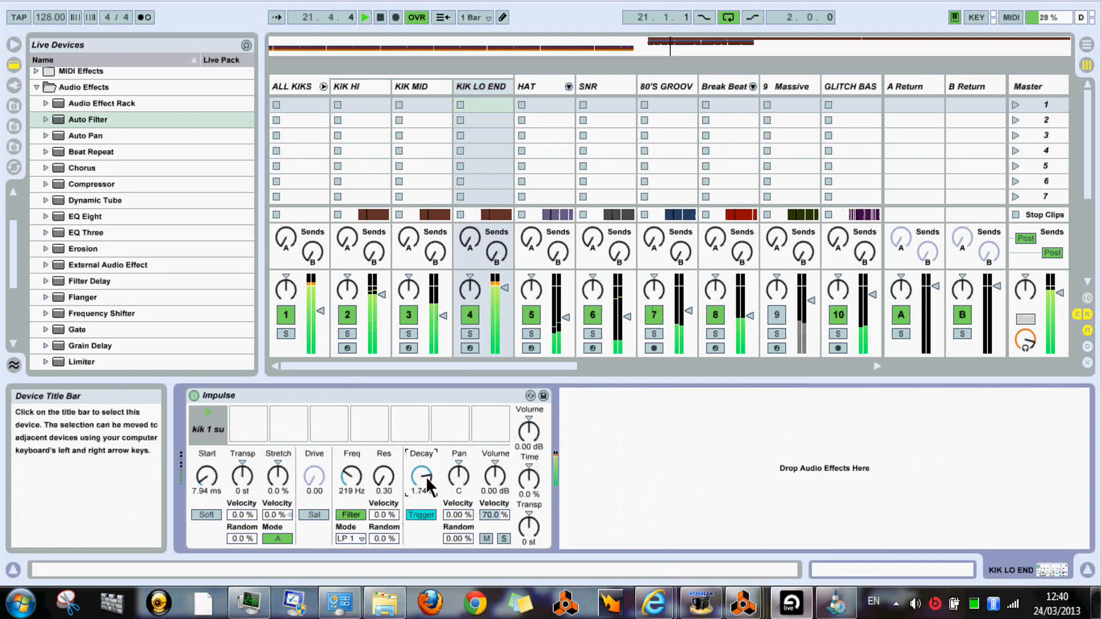
click(346, 482)
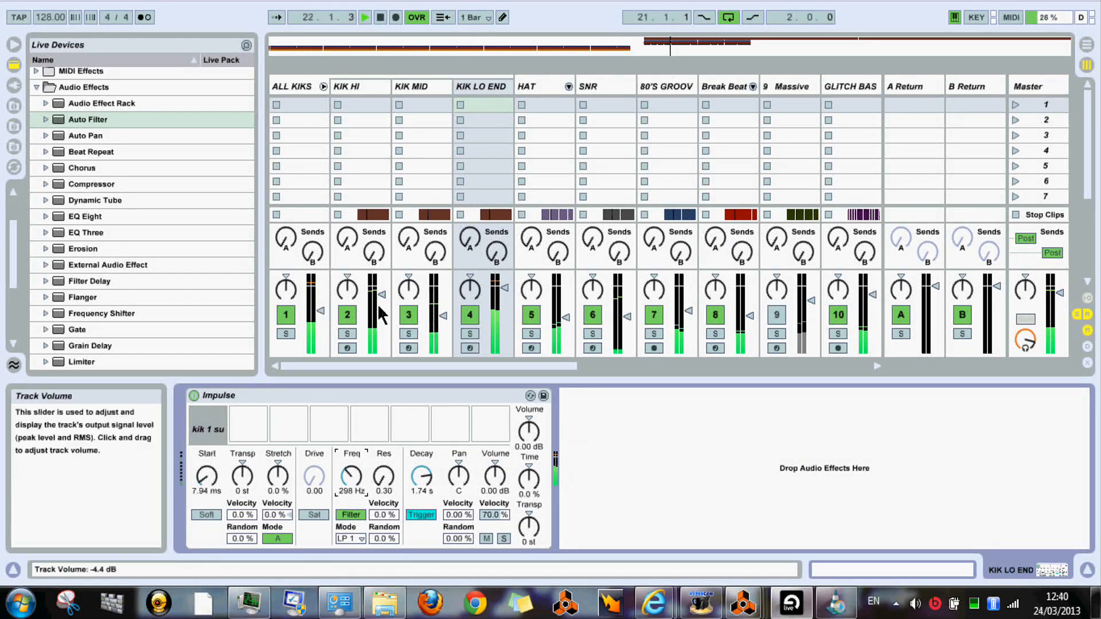
Boost the kicks by raising ALL KIKS slightly, setting KIK HI to -1.0 dB and raising KIK MID
click(292, 91)
click(324, 305)
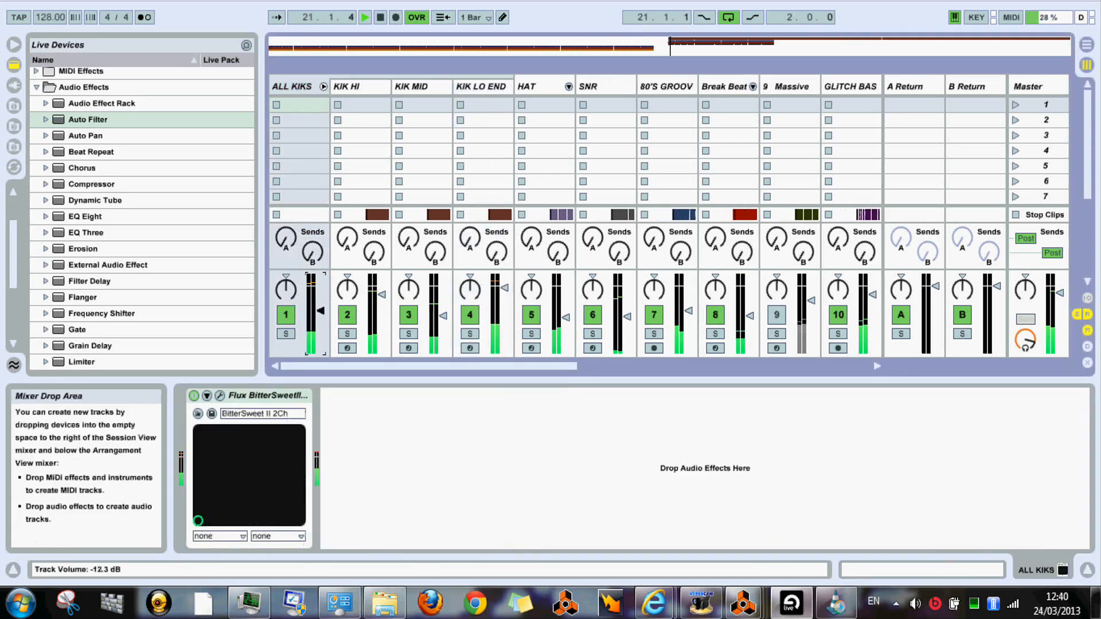
click(376, 295)
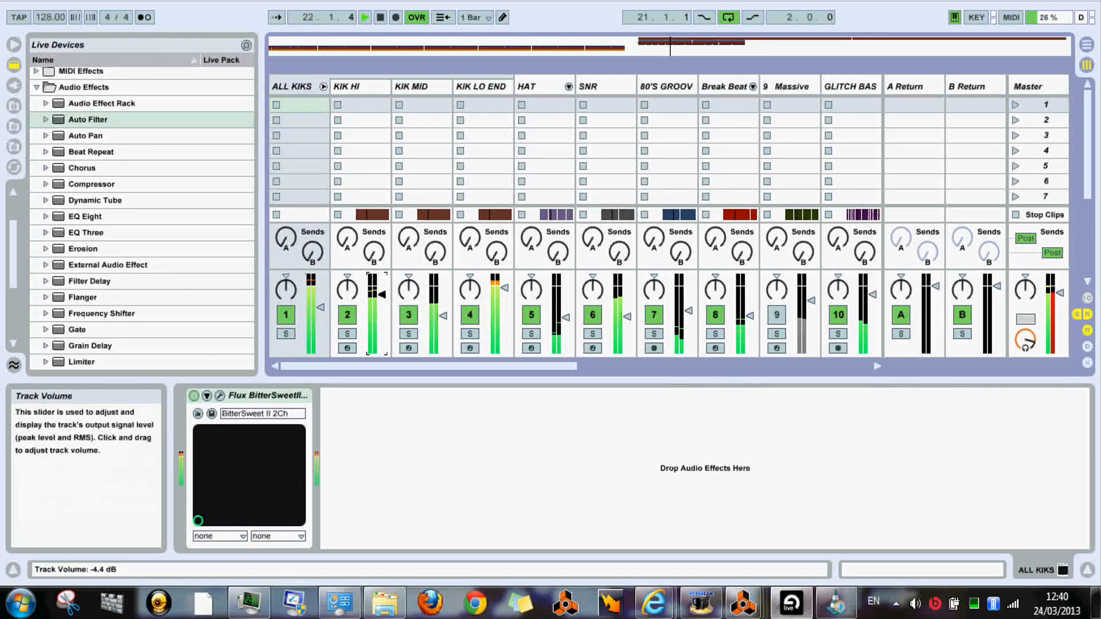
drag(382, 291, 382, 287)
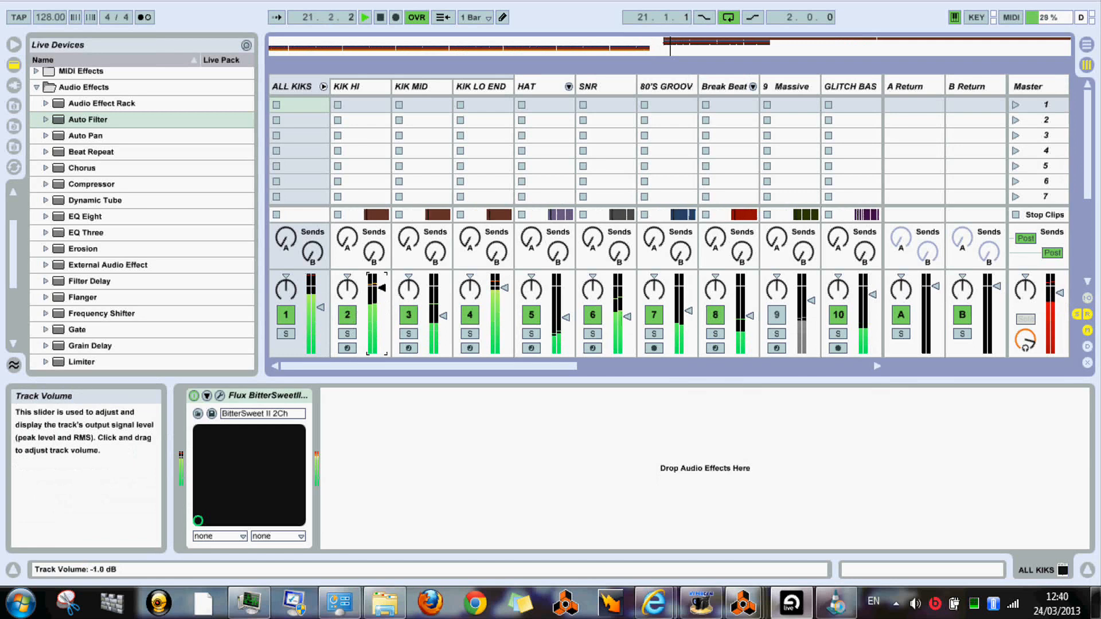
drag(443, 316, 444, 306)
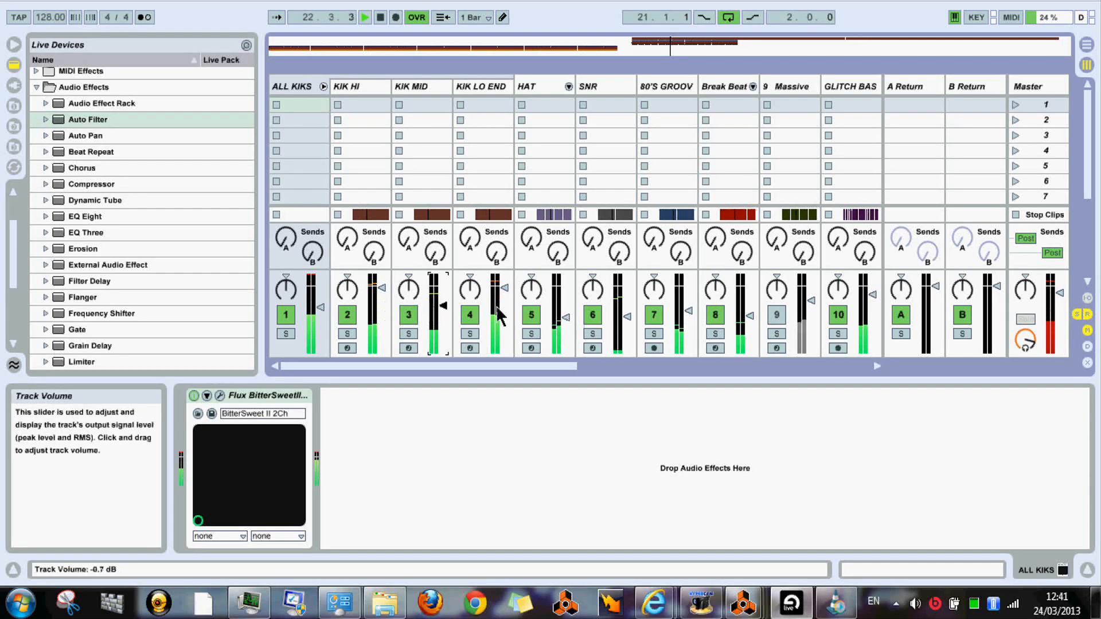
Compare the mix with HAT muted and unmuted, lower Break Beat to -17.0 dB and stop playback
click(527, 315)
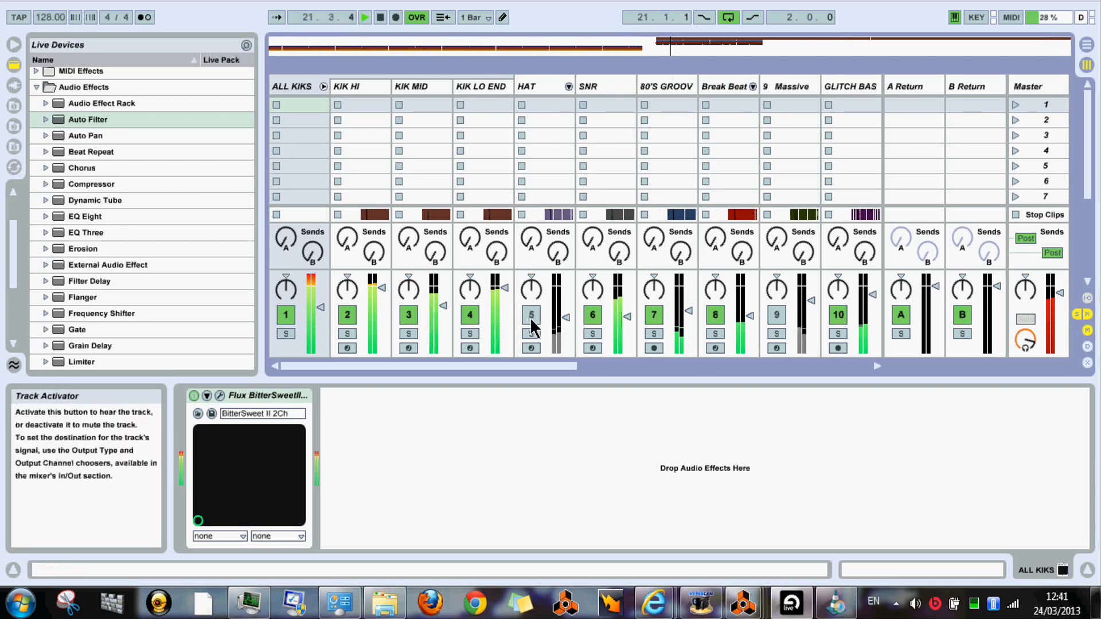
click(532, 315)
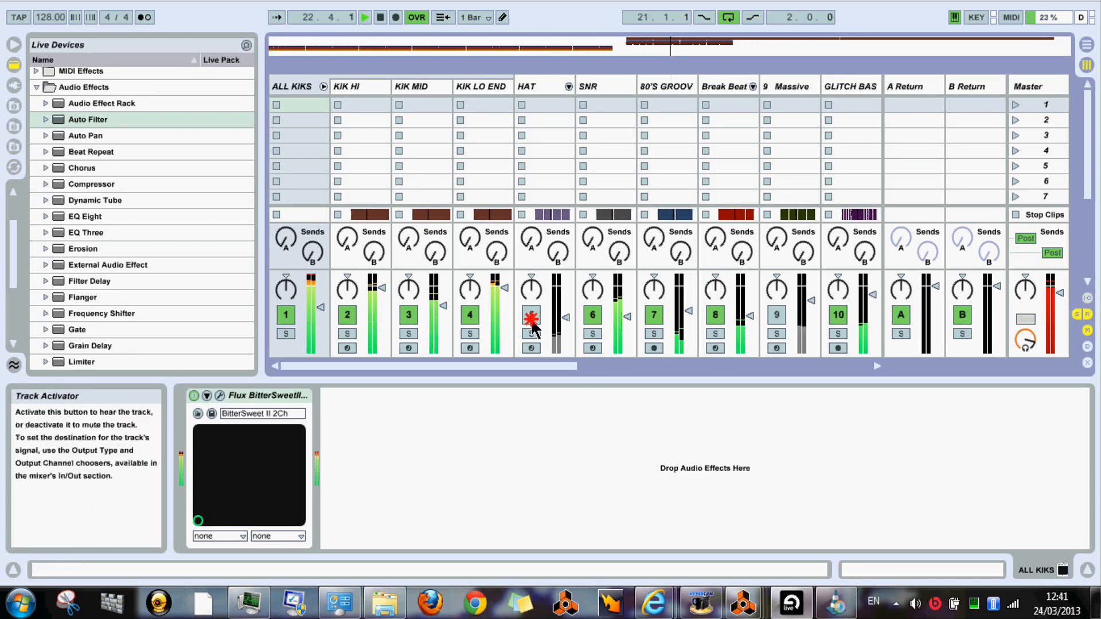
drag(538, 367, 593, 369)
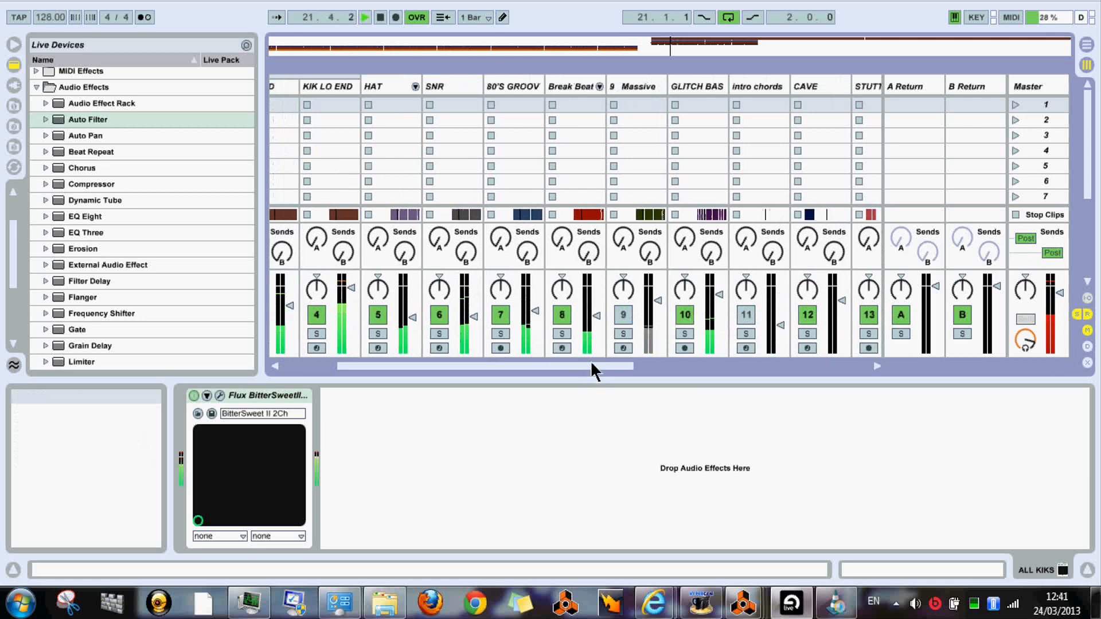
drag(596, 316, 595, 322)
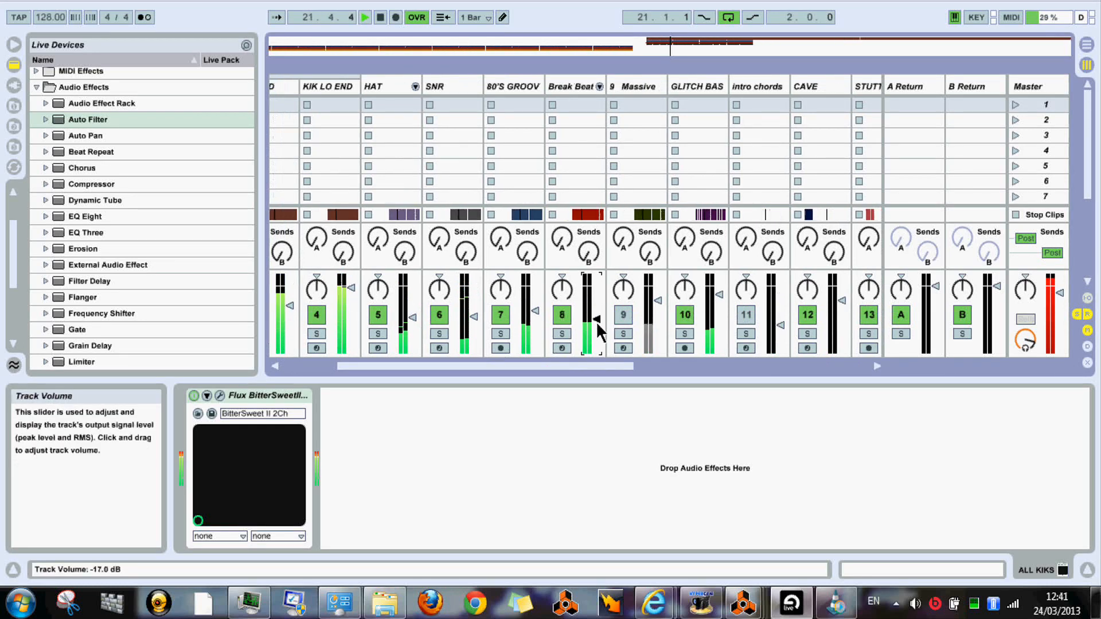
key(space)
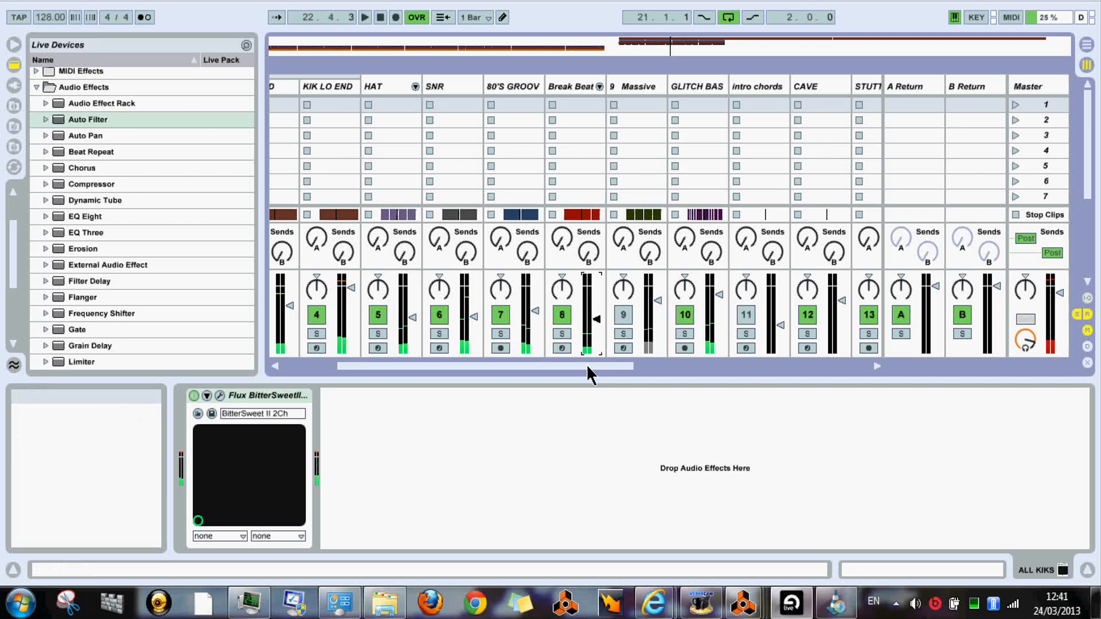
Play the two-bar loop from bar 21 in the Arrangement View to check the balance, and save the Set
key(Tab)
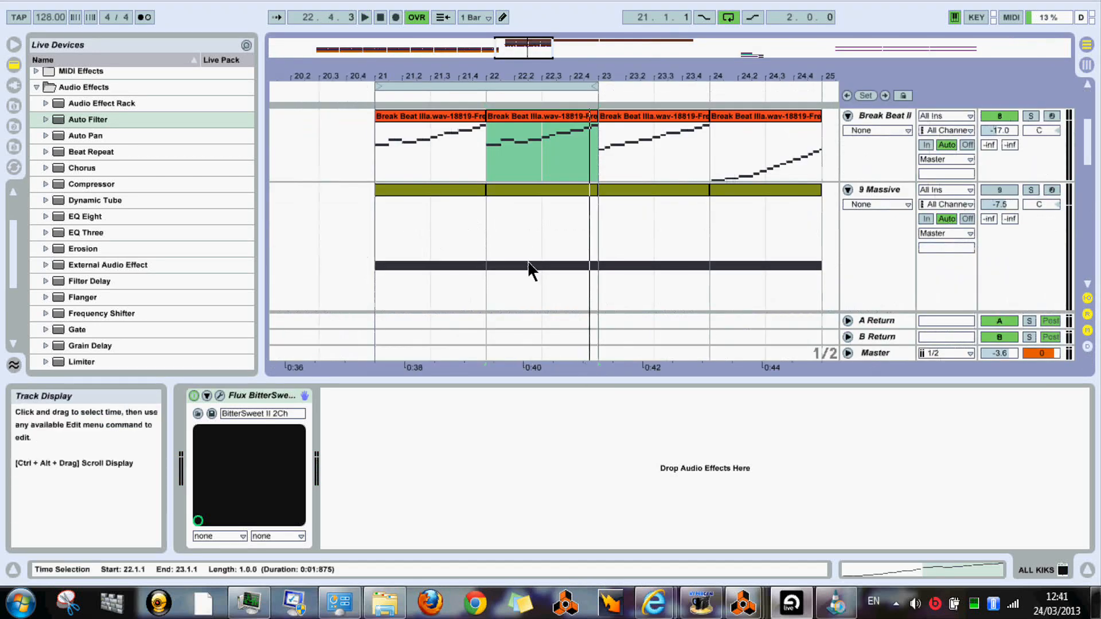
key(space)
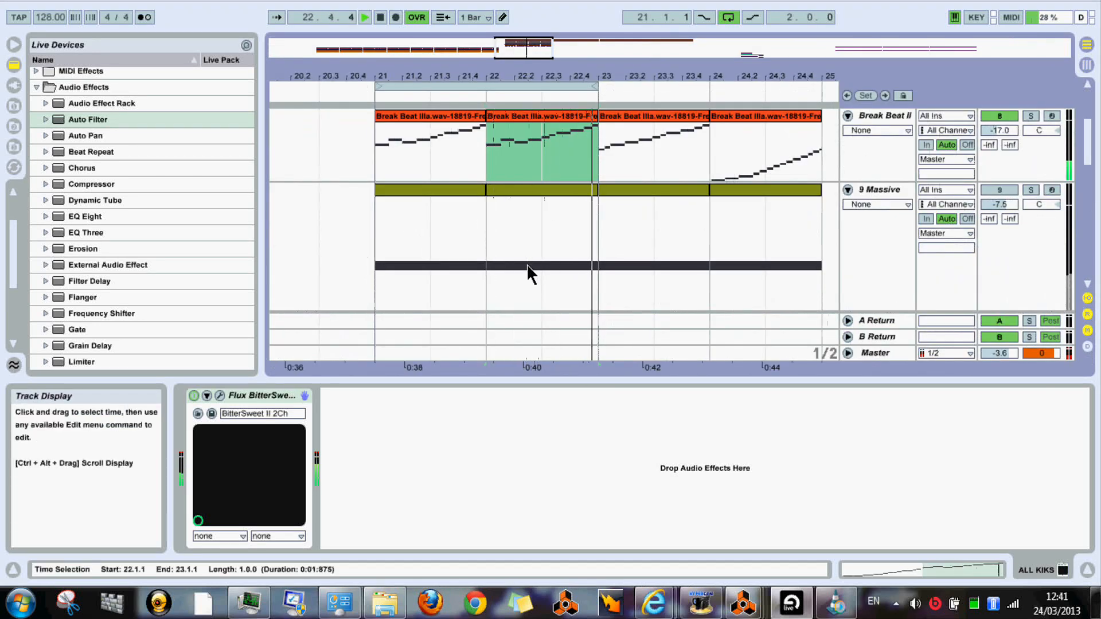
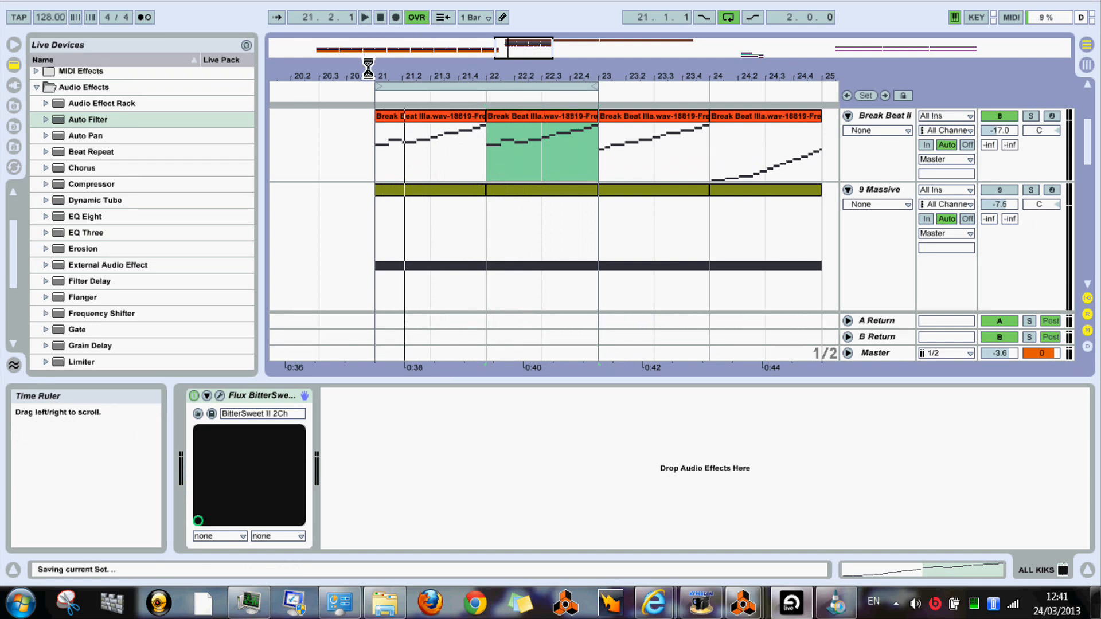
drag(368, 76, 368, 30)
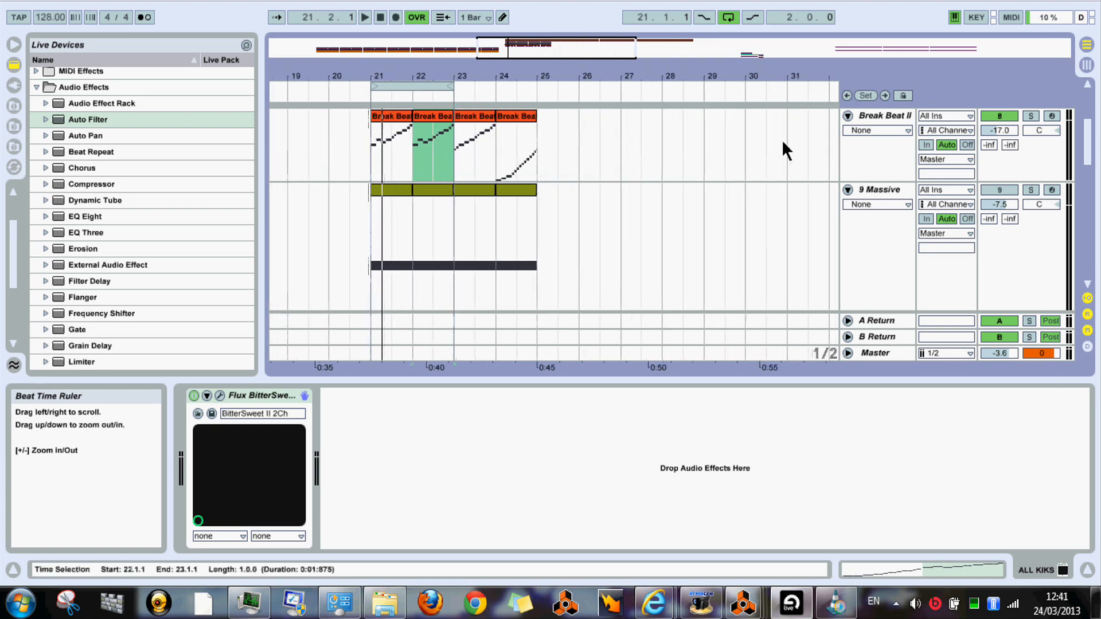
key(space)
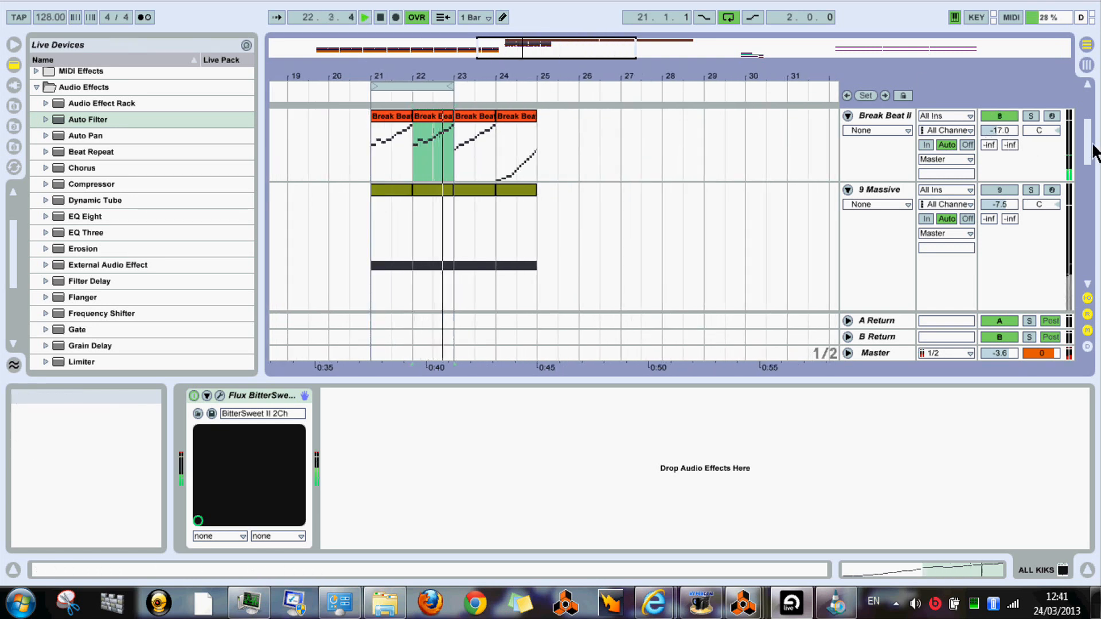
key(space)
Reduce the GLITCH BAS track's height, insert a MIDI track below it and show the new track's devices
drag(1093, 151, 1086, 179)
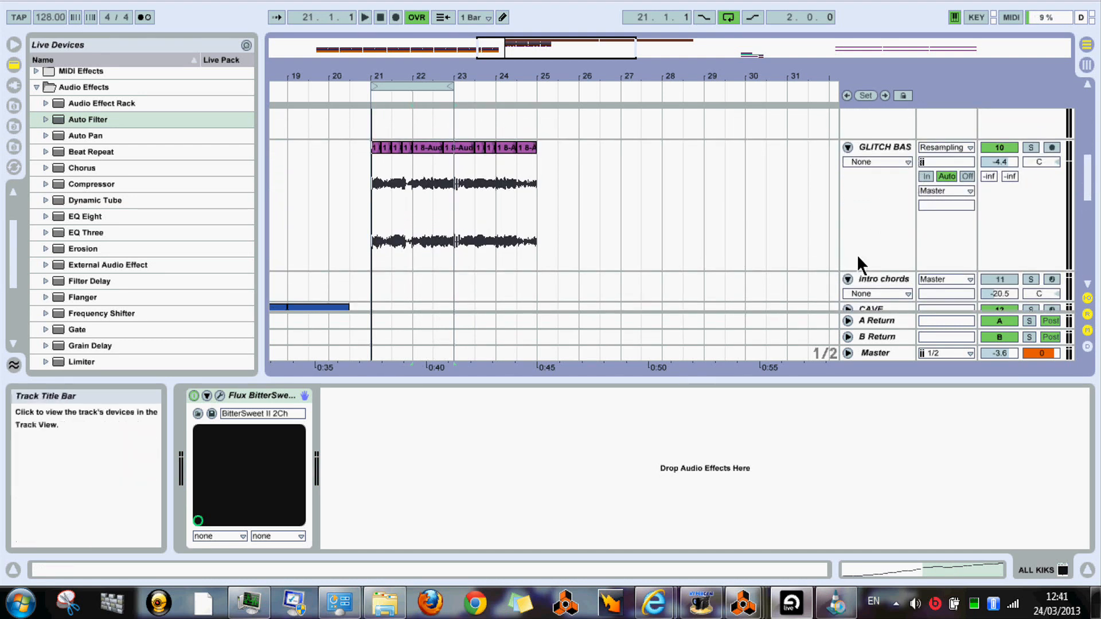
drag(883, 270, 891, 187)
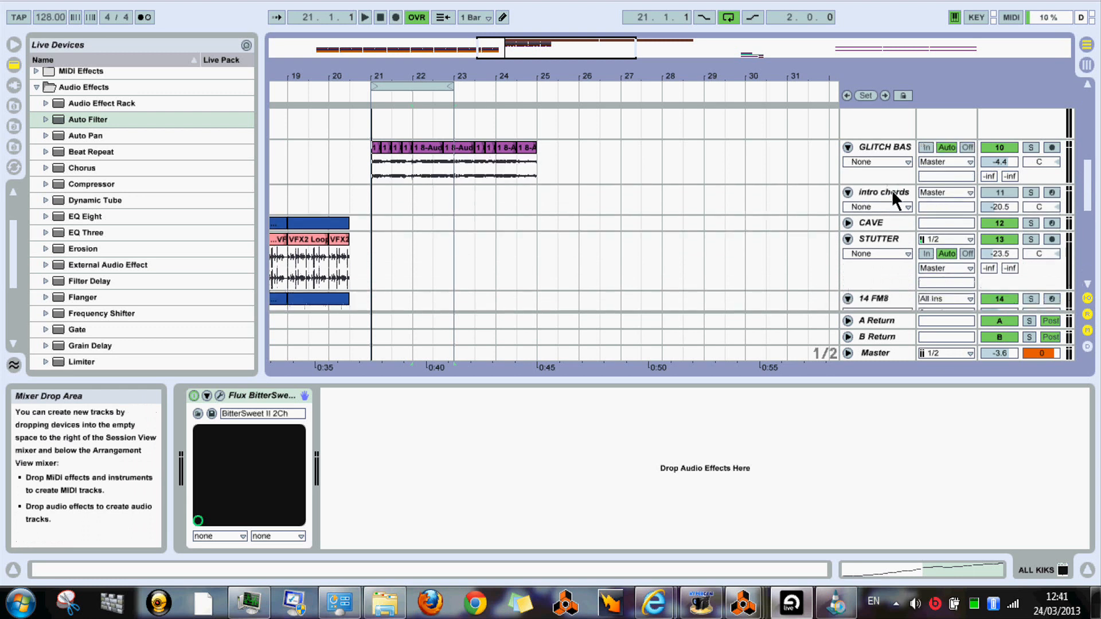
click(886, 146)
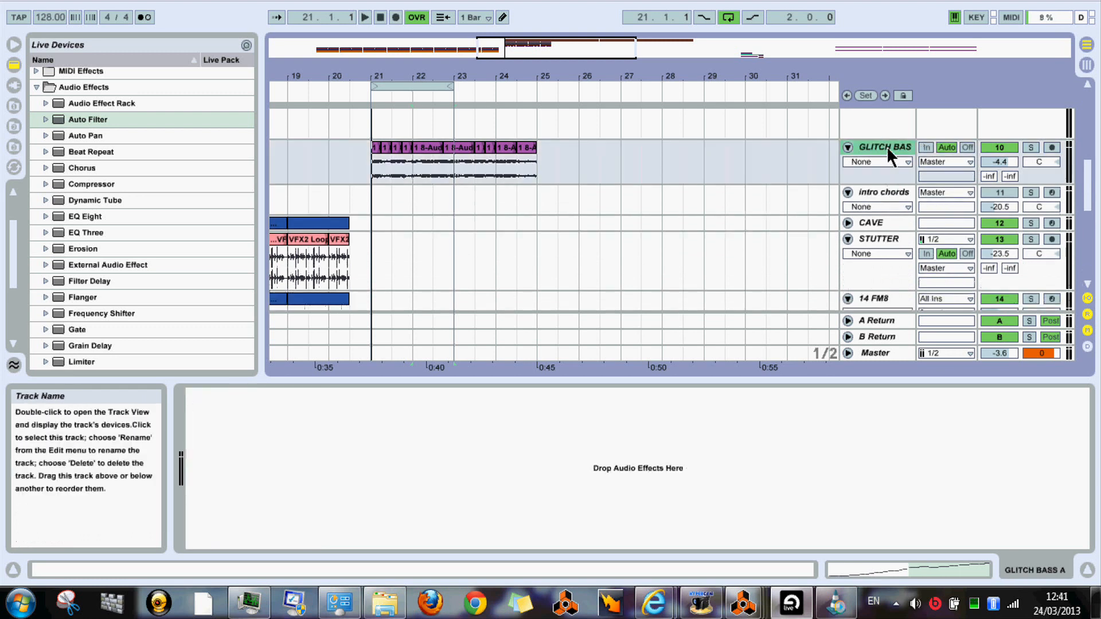
right_click(886, 147)
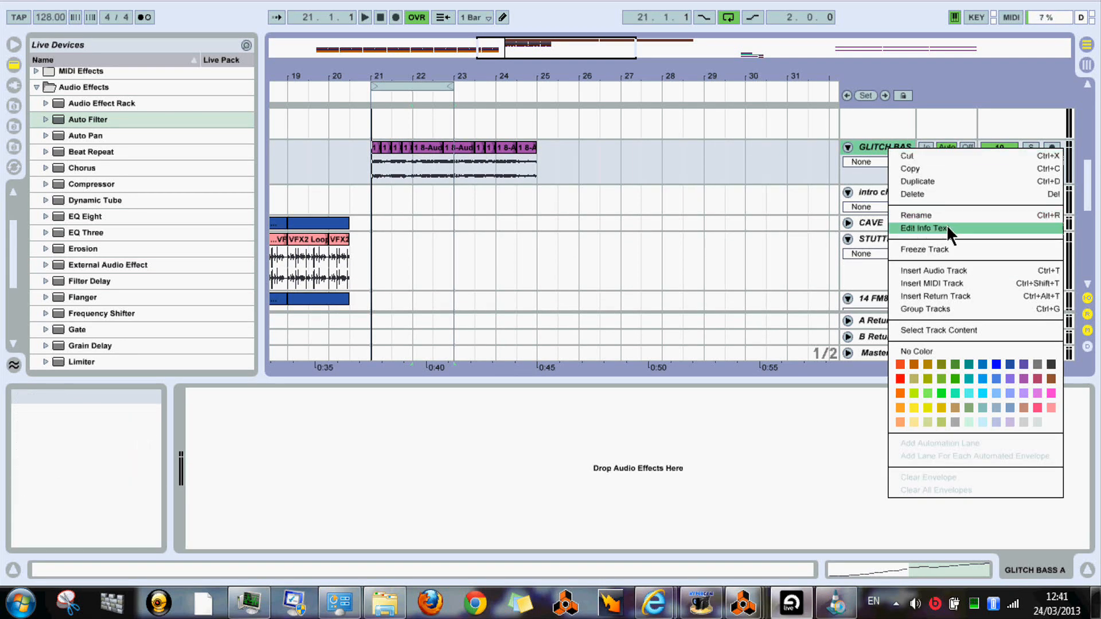
click(947, 283)
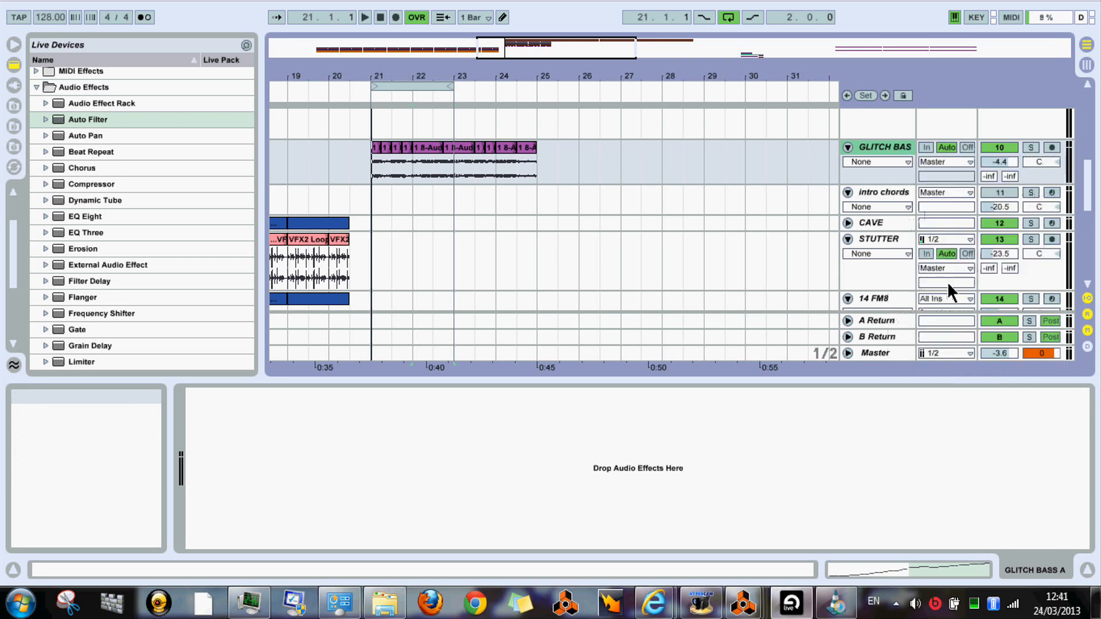
double_click(872, 193)
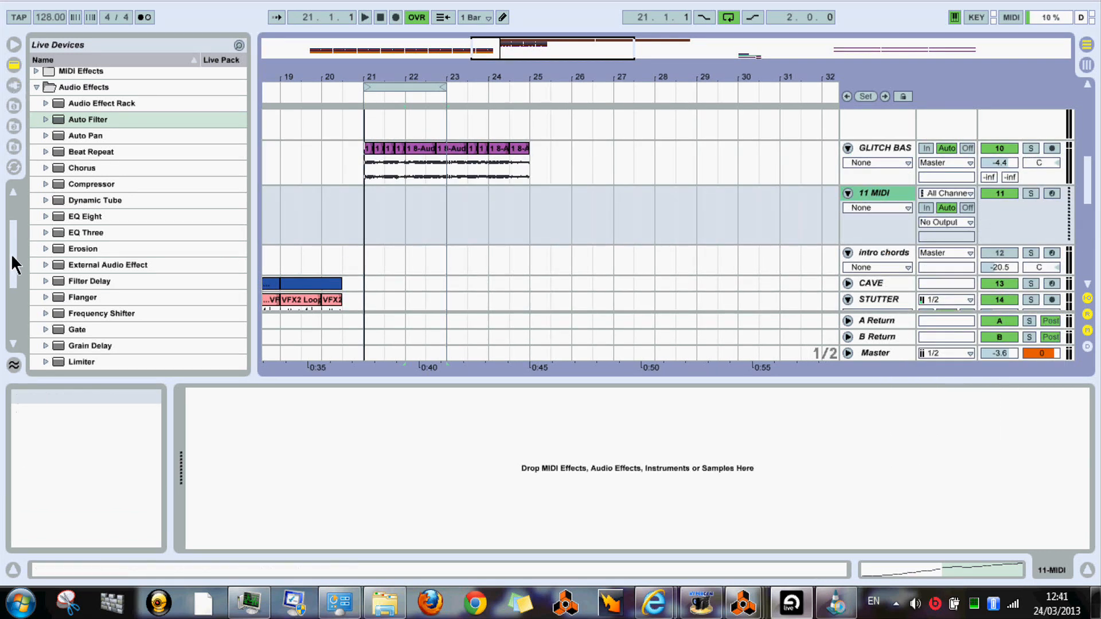
Load the ALT 2 SKRILLEX GROWL 1 Instrument Rack preset onto the new MIDI track and close its WOW plug-in window
drag(16, 265, 17, 216)
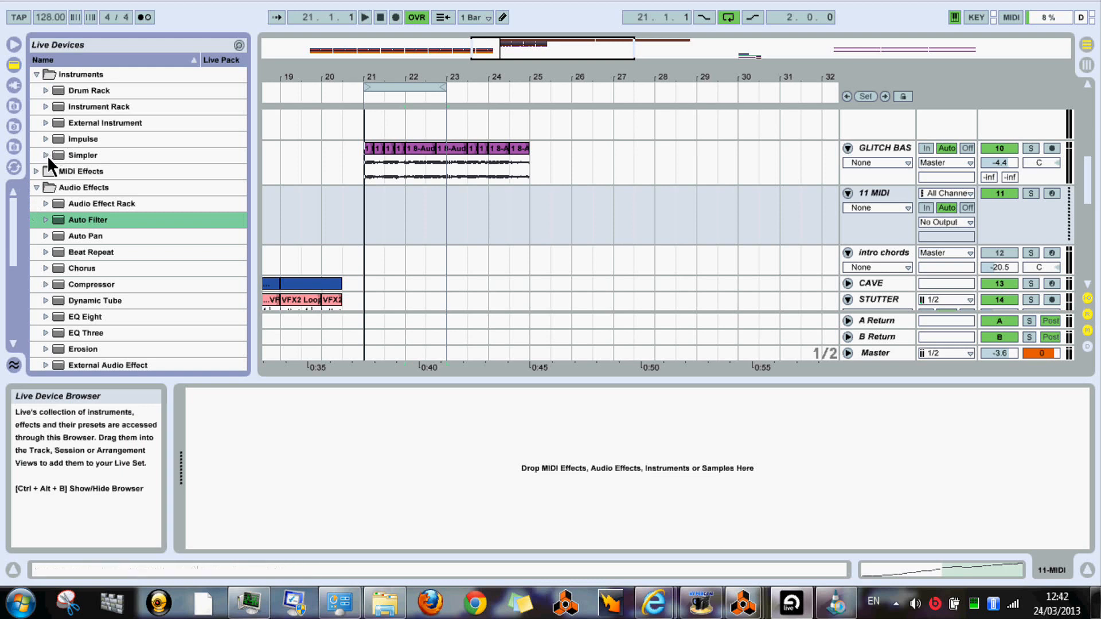
click(45, 107)
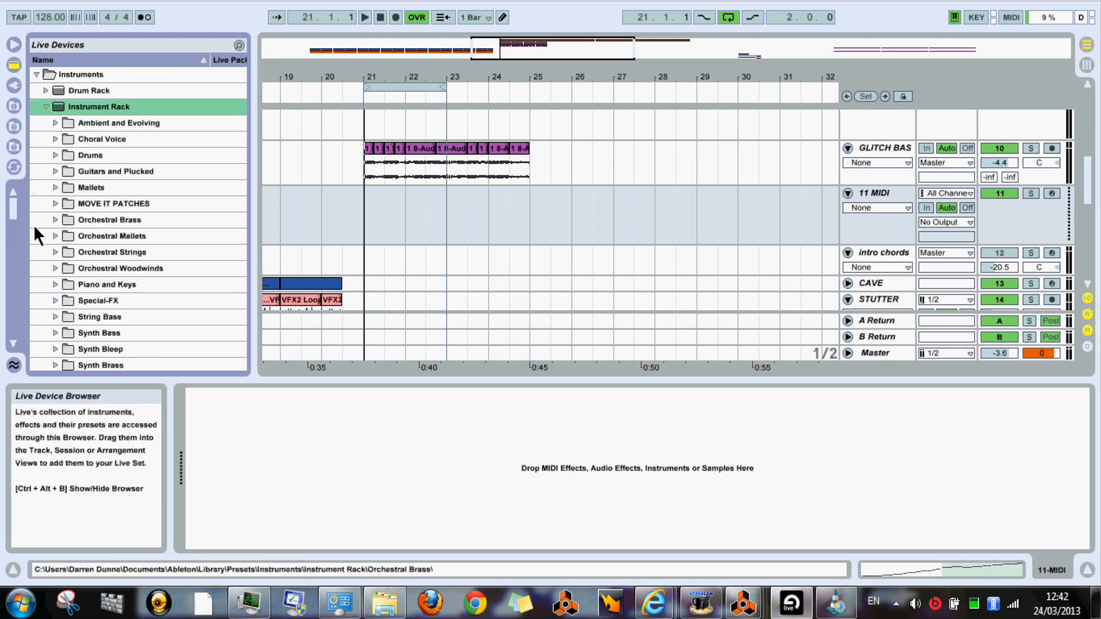
drag(17, 212, 19, 236)
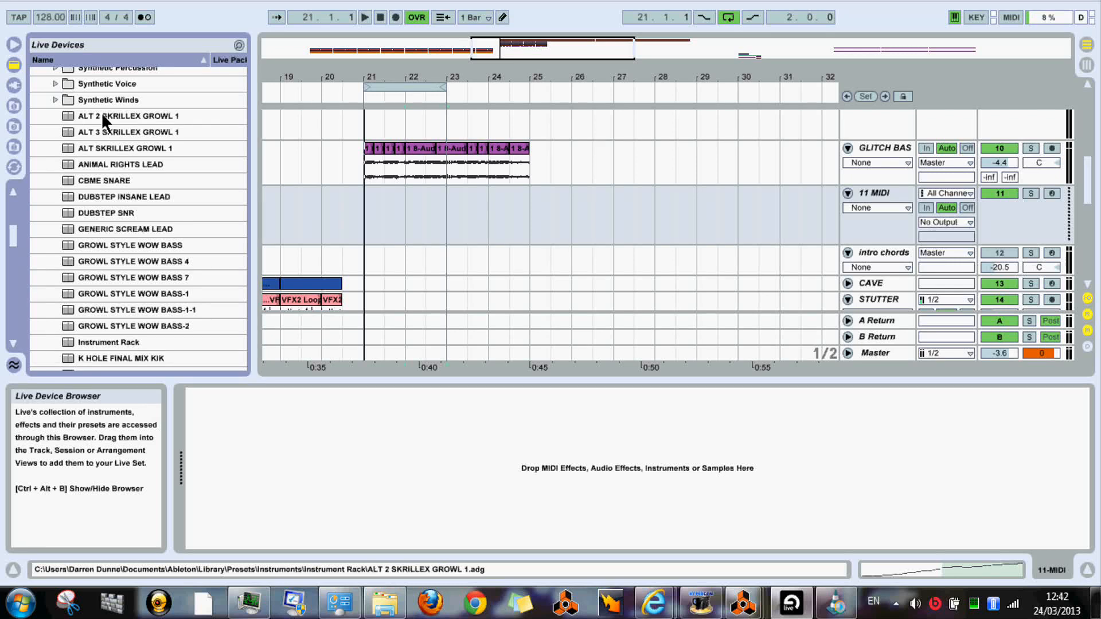
drag(104, 120, 400, 232)
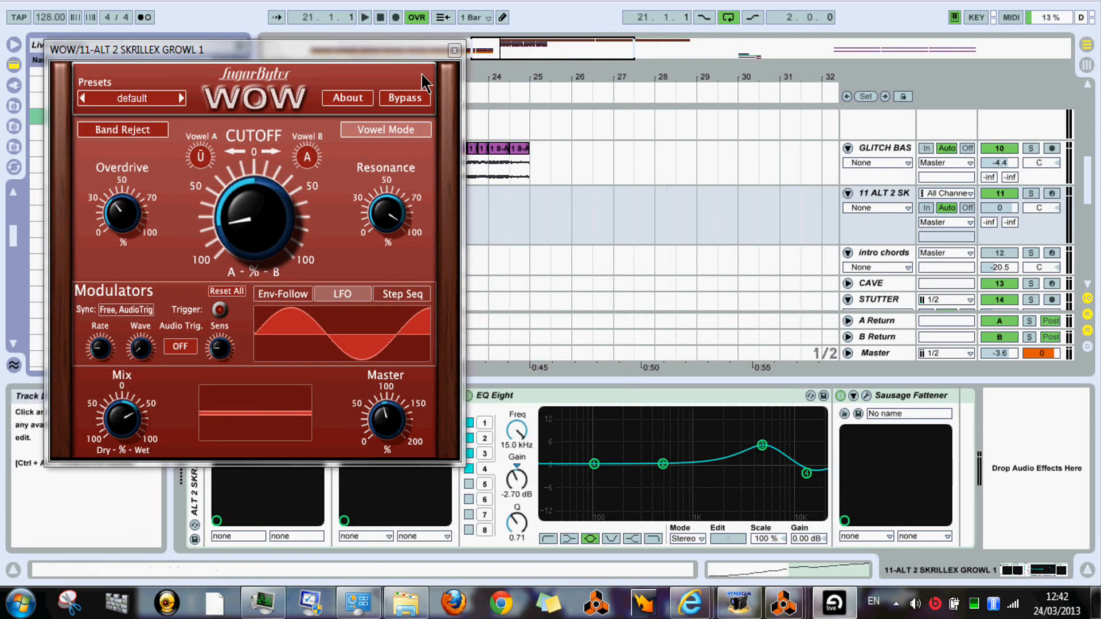
click(454, 51)
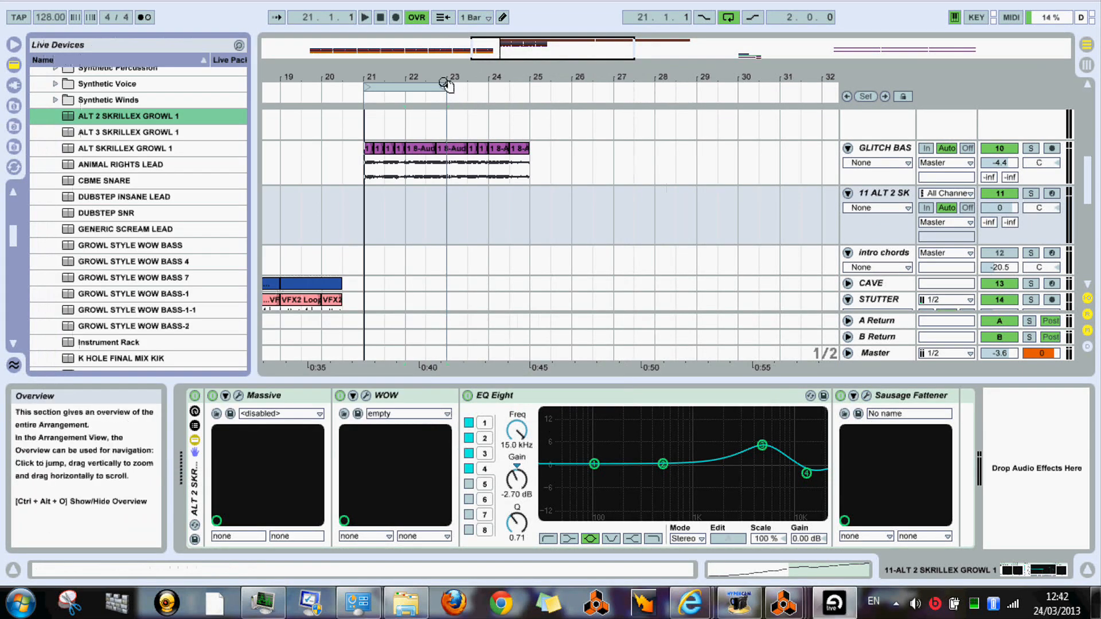
Show the macro controls of the ALT 2 SKRILLEX GROWL 1 rack
click(198, 427)
click(198, 427)
click(195, 411)
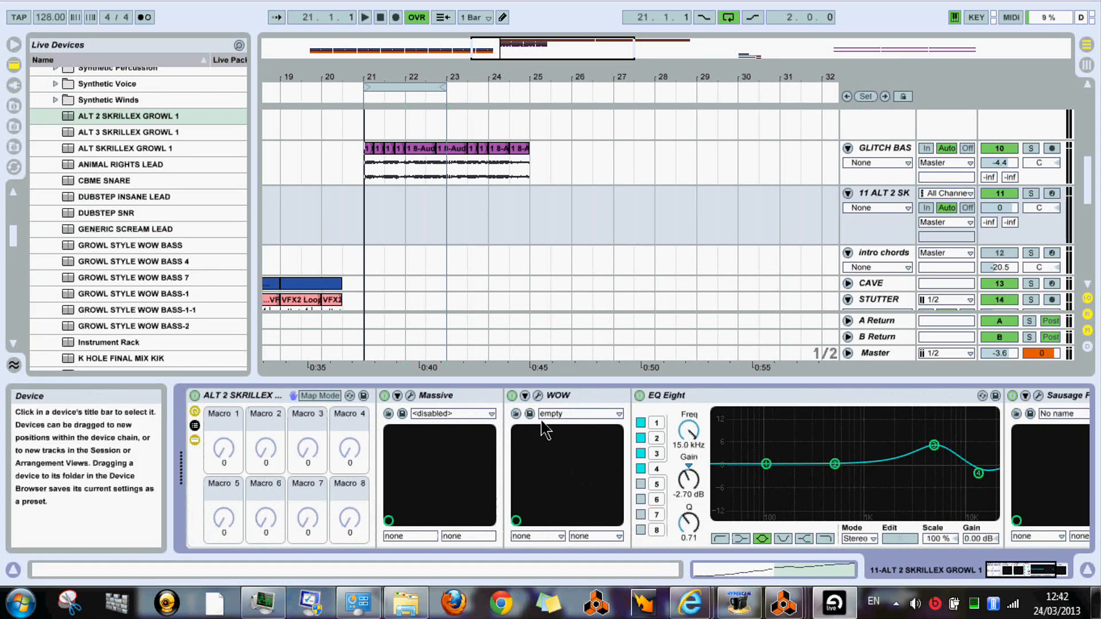
click(539, 395)
right_click(250, 195)
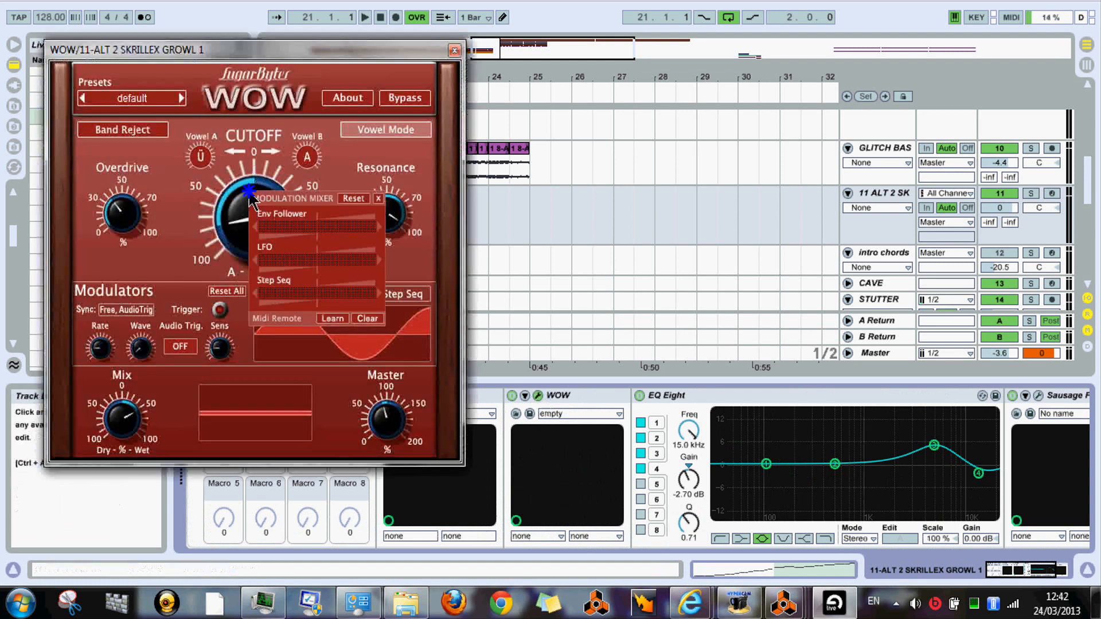
click(550, 236)
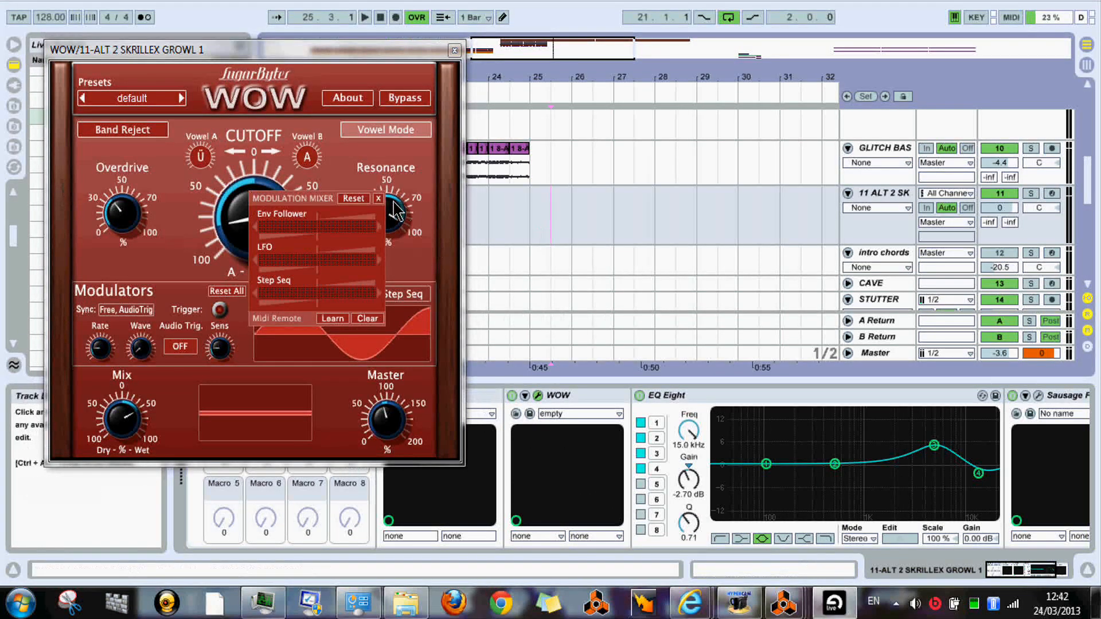
click(381, 203)
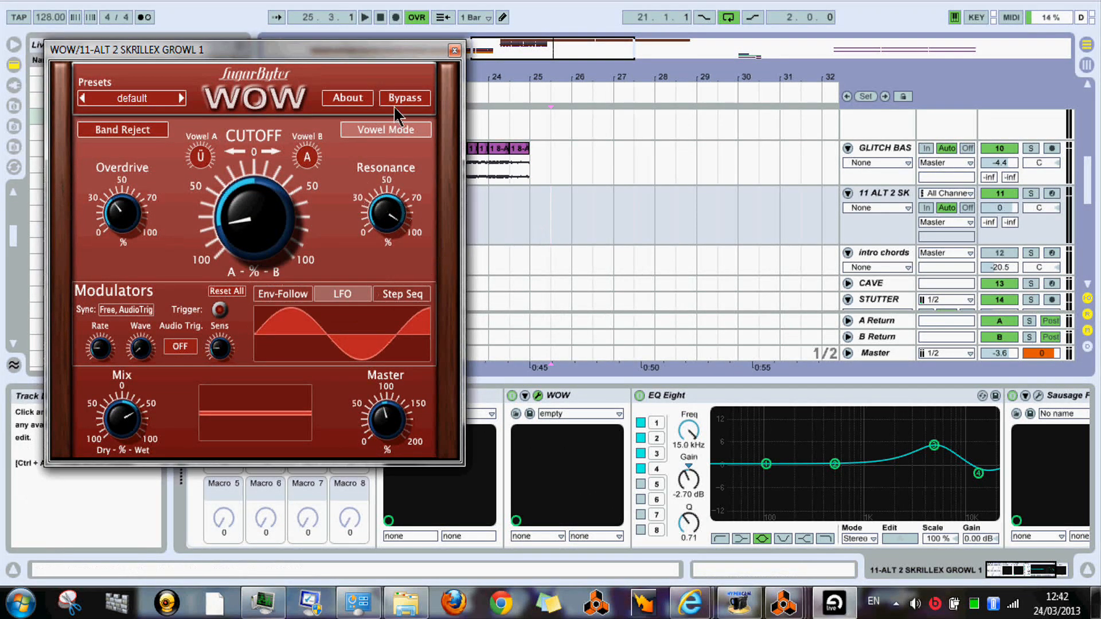
right_click(276, 213)
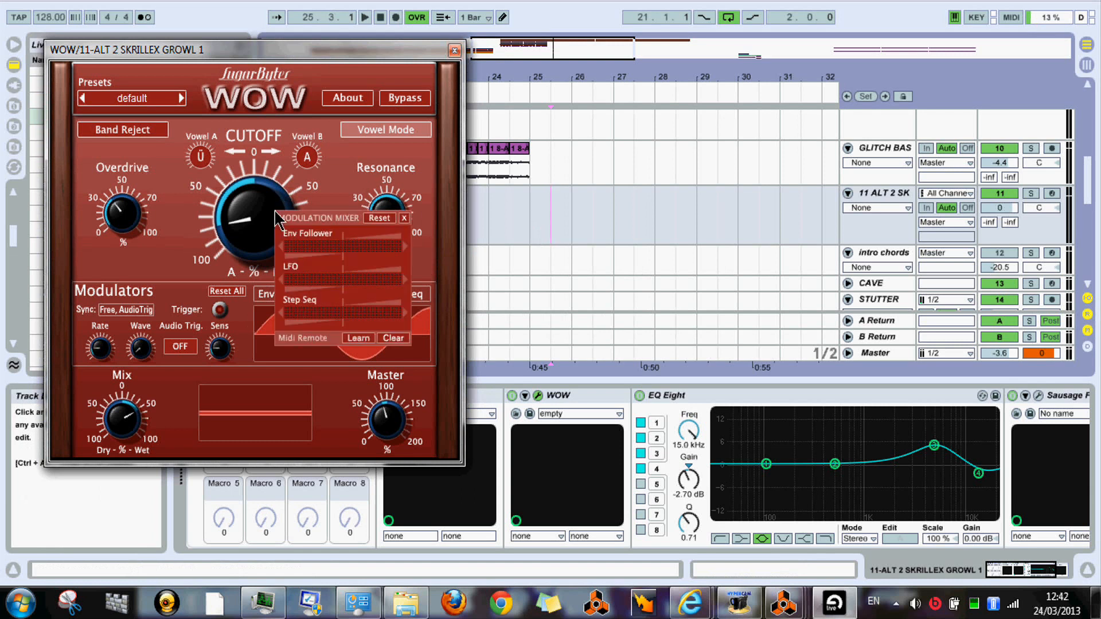
click(403, 217)
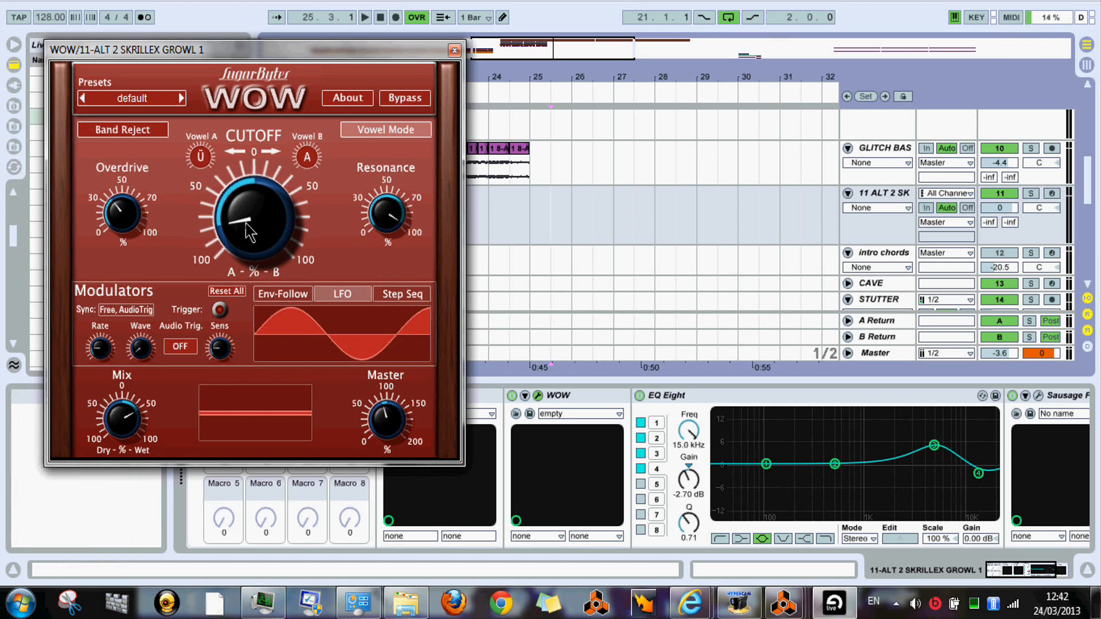
click(455, 49)
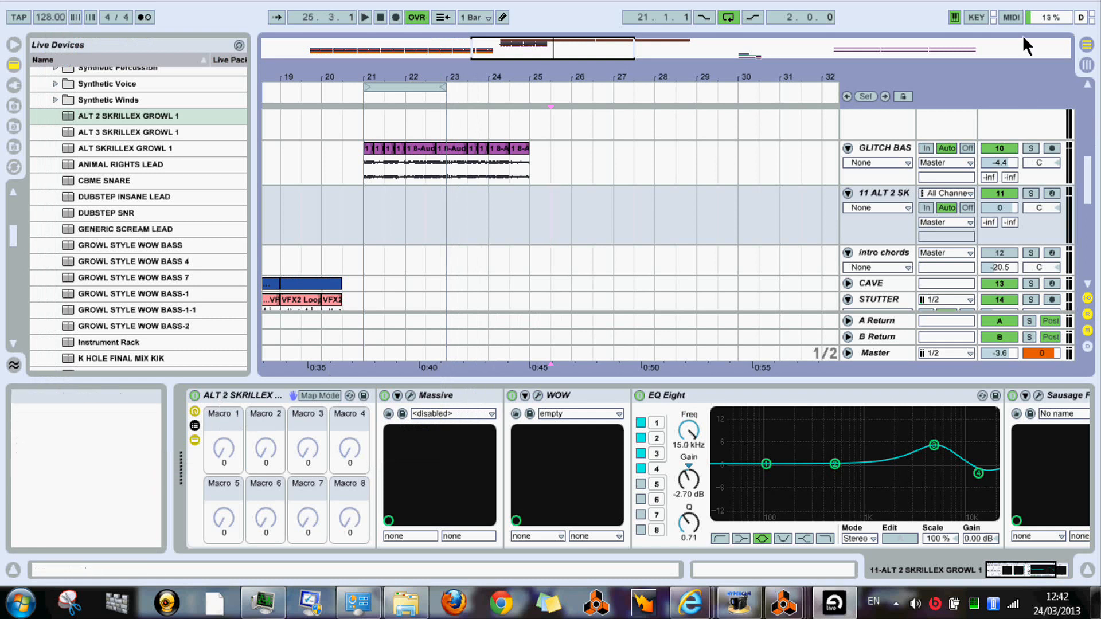
Expose the WOW plug-in's Vowelcutoff parameter in its device and map it to Macro 1 of the growl rack
click(537, 395)
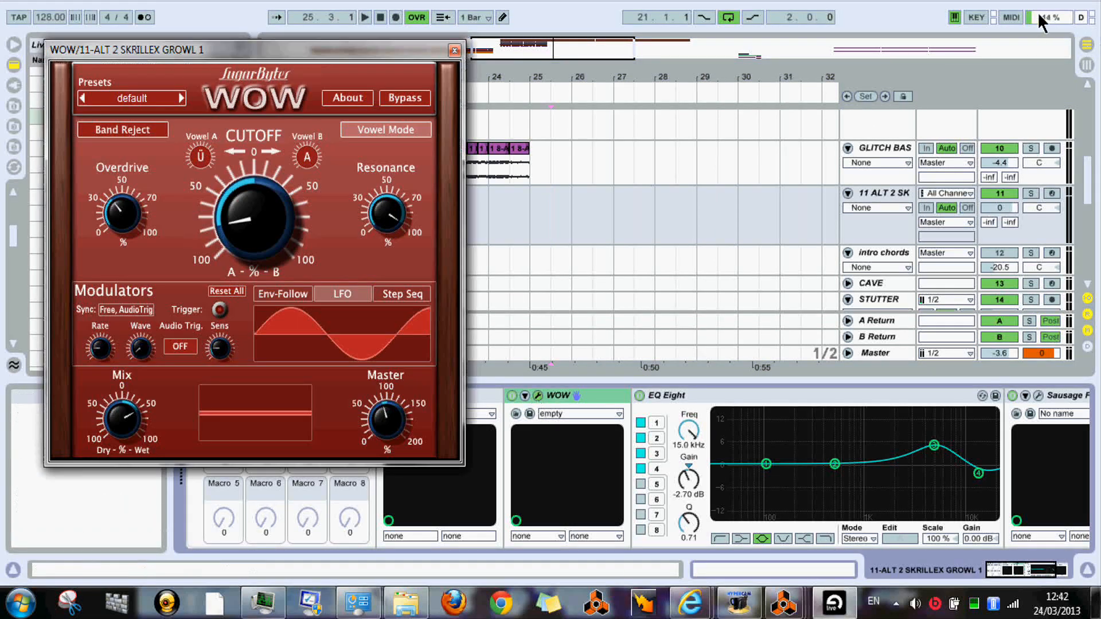
click(1011, 17)
click(259, 230)
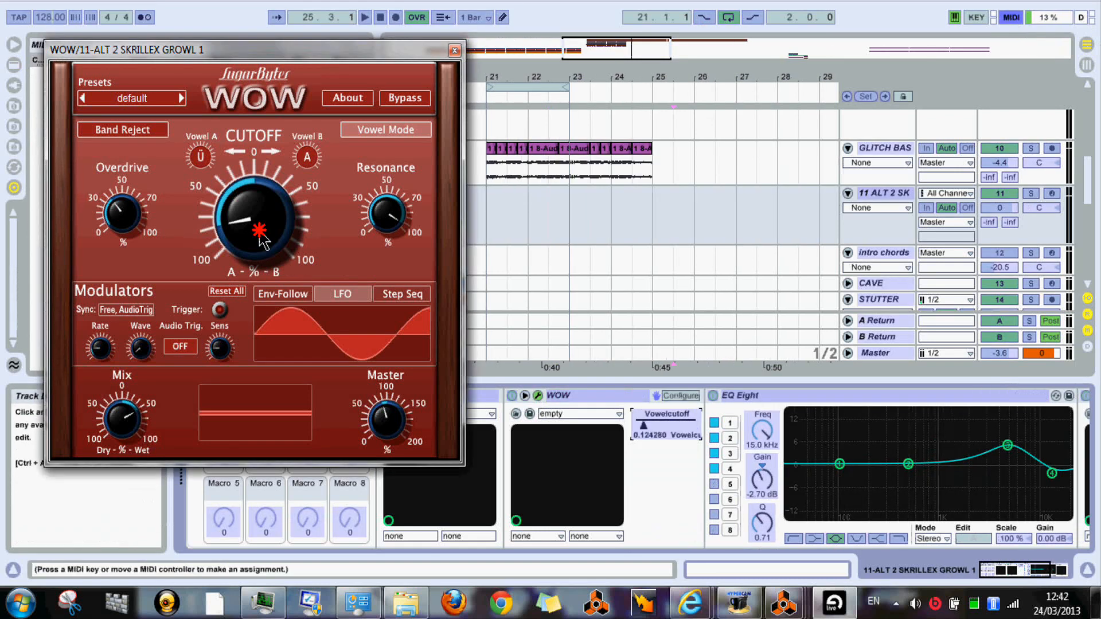
click(454, 51)
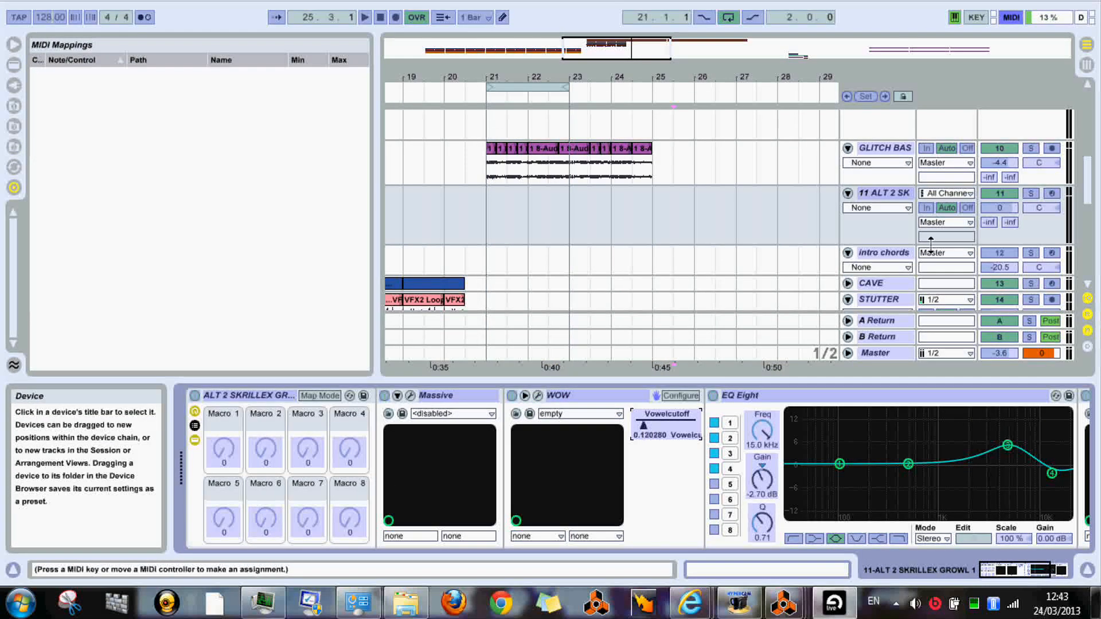
click(1015, 17)
right_click(659, 423)
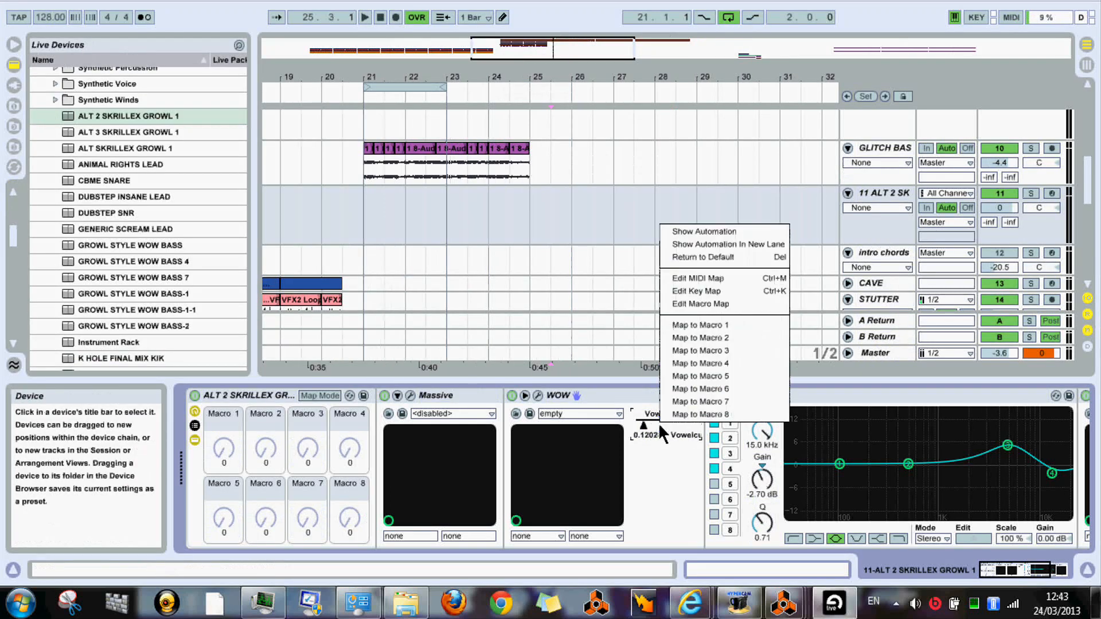
click(708, 329)
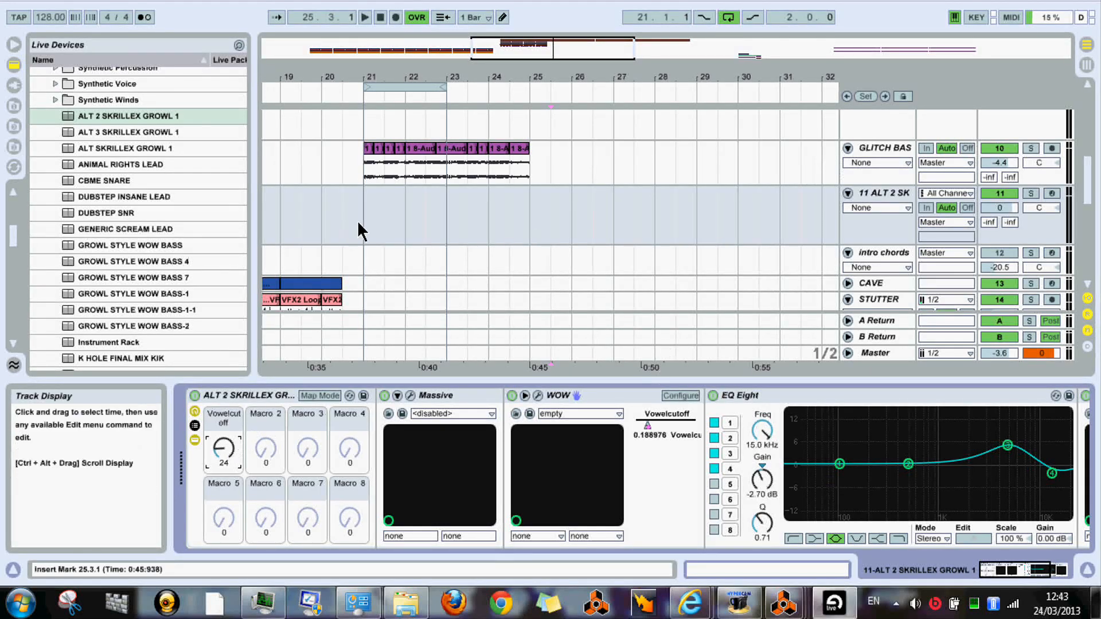
Insert a one-bar MIDI clip at bar 21 on the growl track and open it in the note editor
drag(364, 224, 404, 223)
right_click(376, 195)
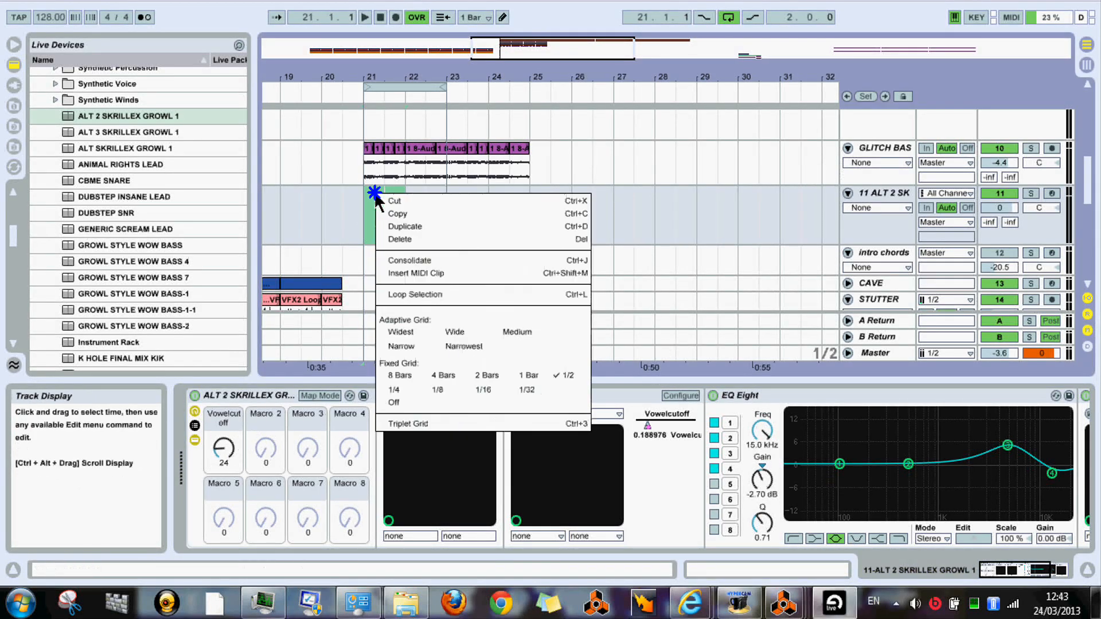
click(412, 273)
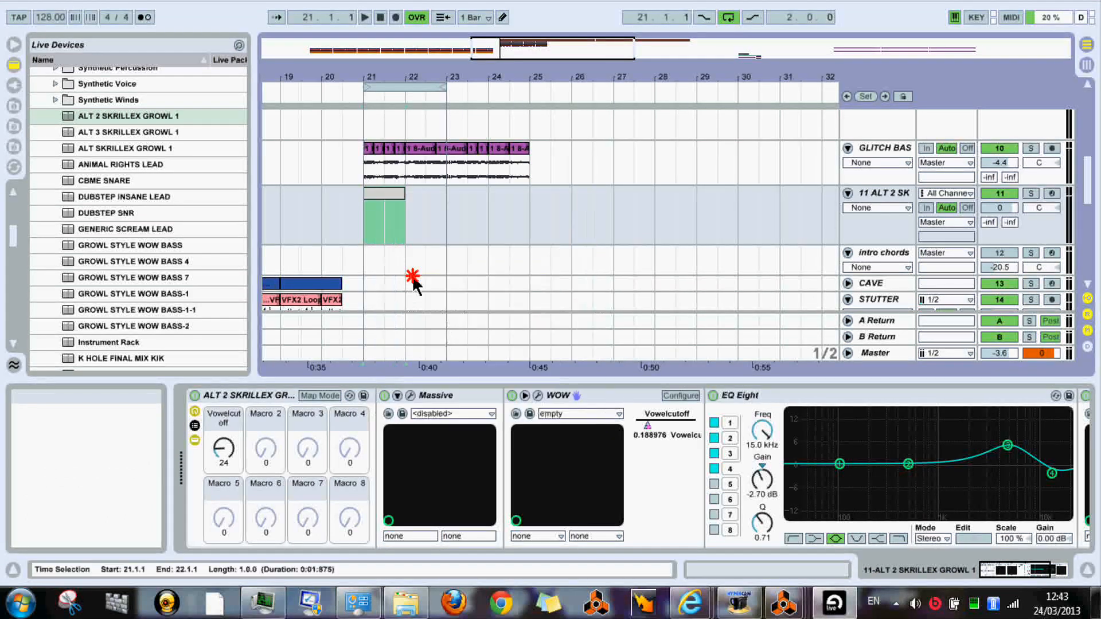
click(383, 198)
double_click(382, 201)
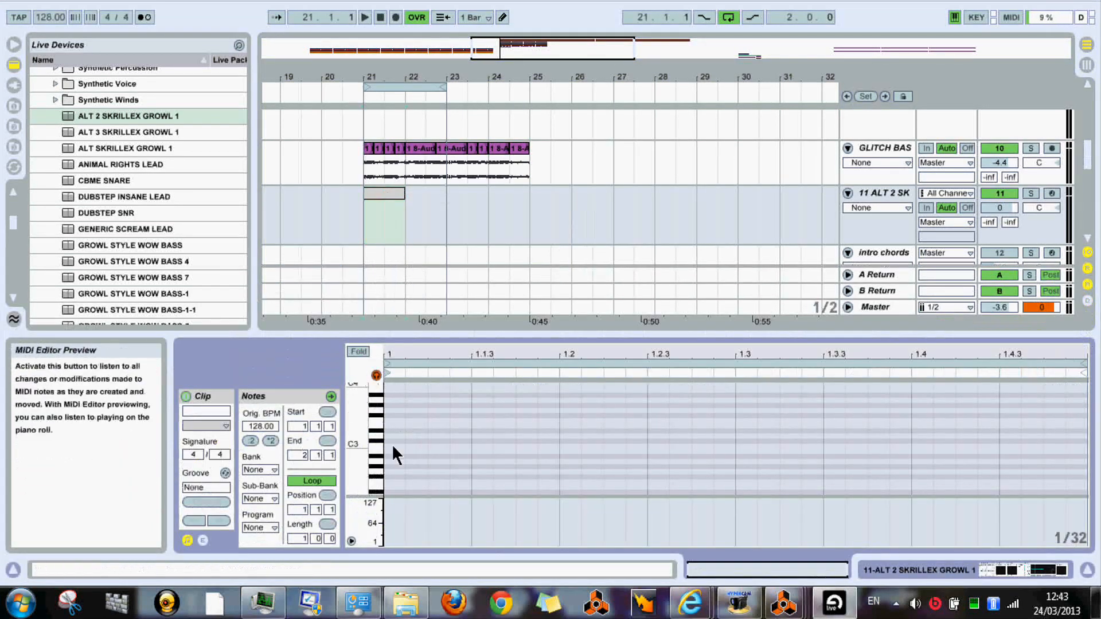
Audition piano-roll keys down to F2, and draw an F2 note from 1.1.1 to 1.1.3 in the clip
click(371, 446)
click(375, 467)
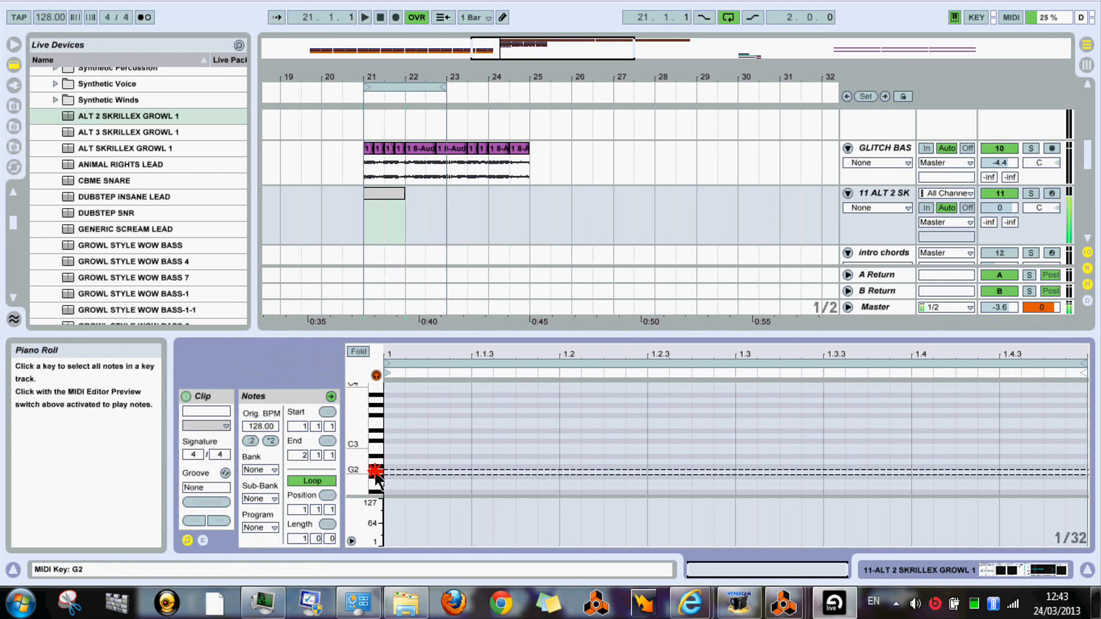
click(374, 480)
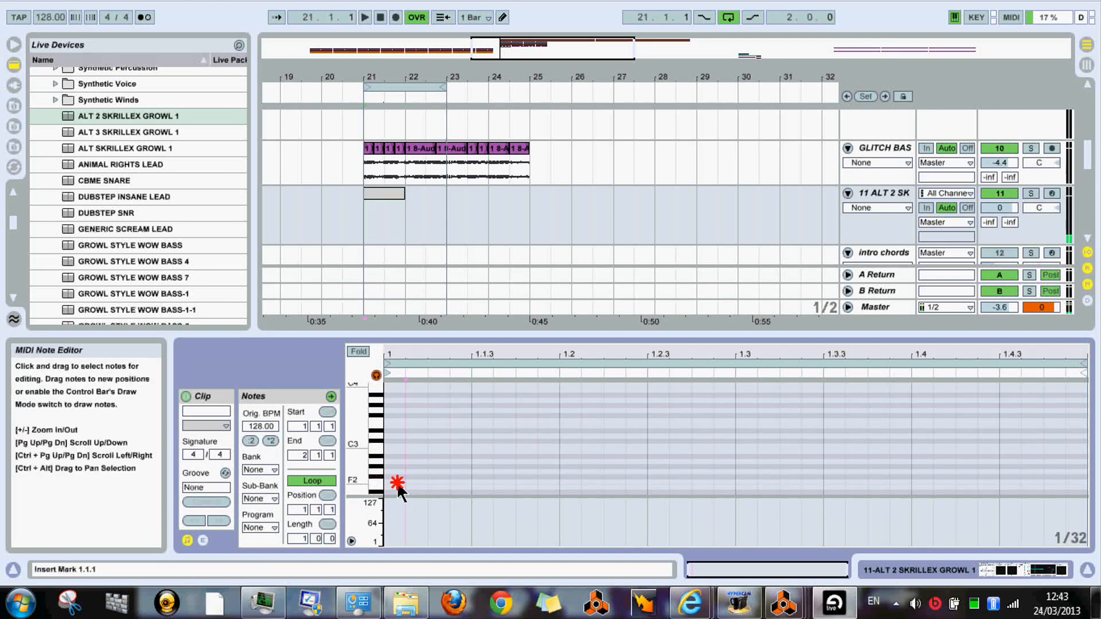
double_click(398, 483)
drag(403, 481, 463, 481)
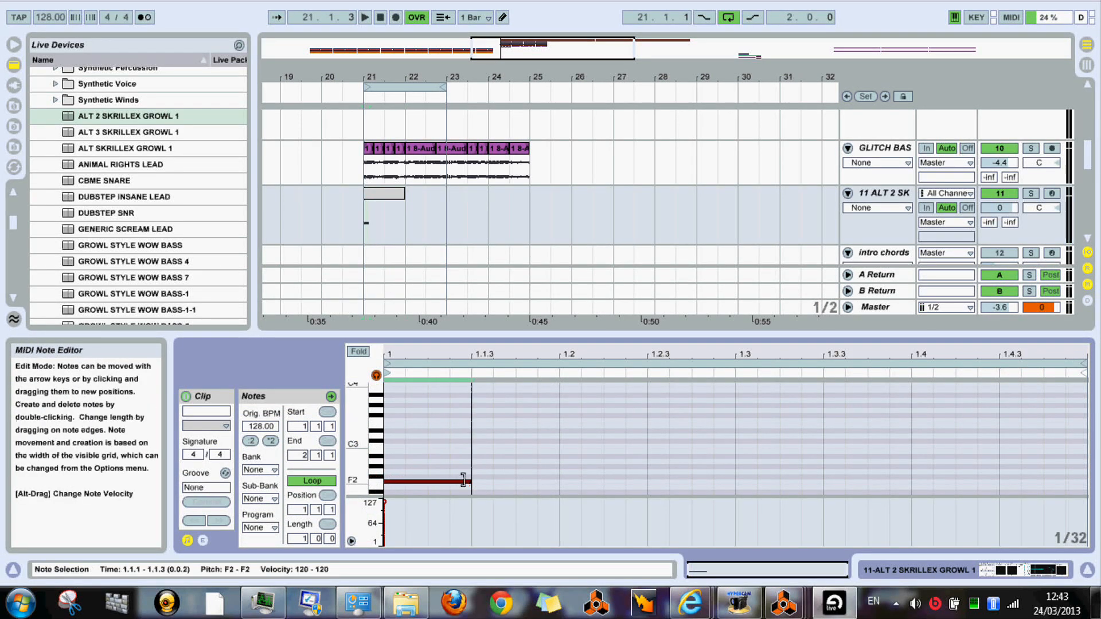
Start playback in the Session View and lower the growl track's volume to -14.0 dB
key(Tab)
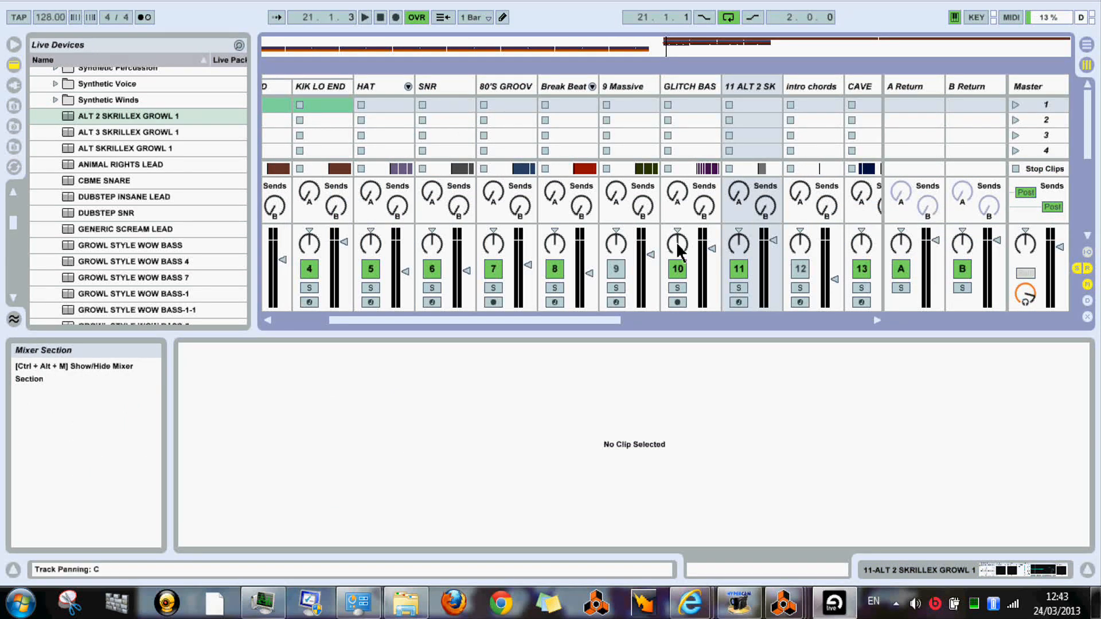
key(Tab)
key(Tab)
key(space)
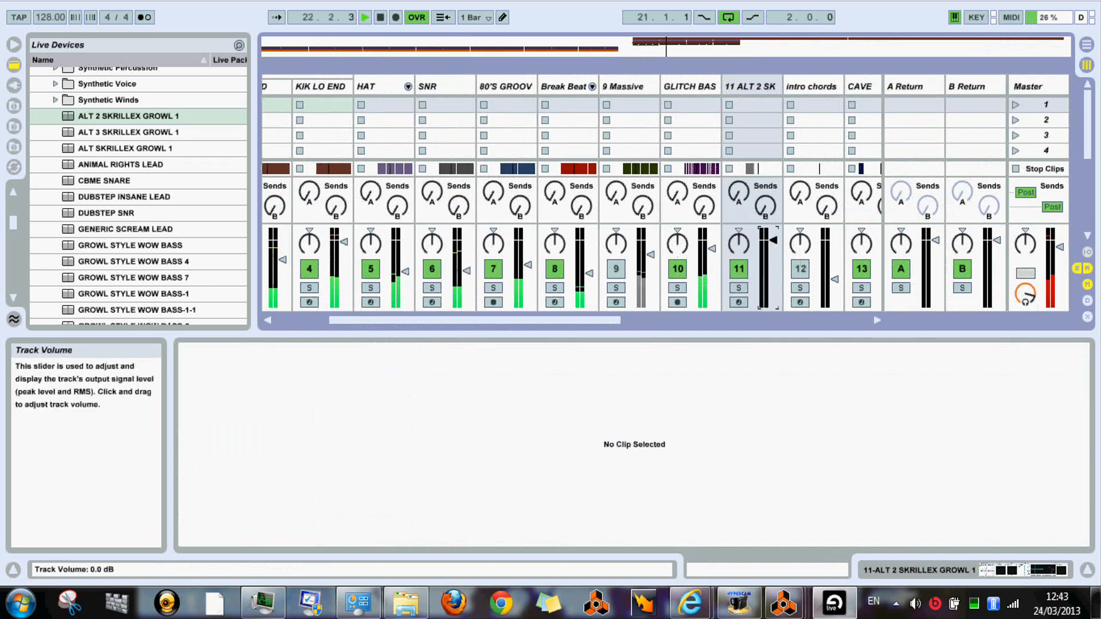
drag(772, 250, 770, 270)
Back in the Arrangement View, extend the growl note to 1.2.1, transpose it down an octave to F1 and shrink the note editor
key(Tab)
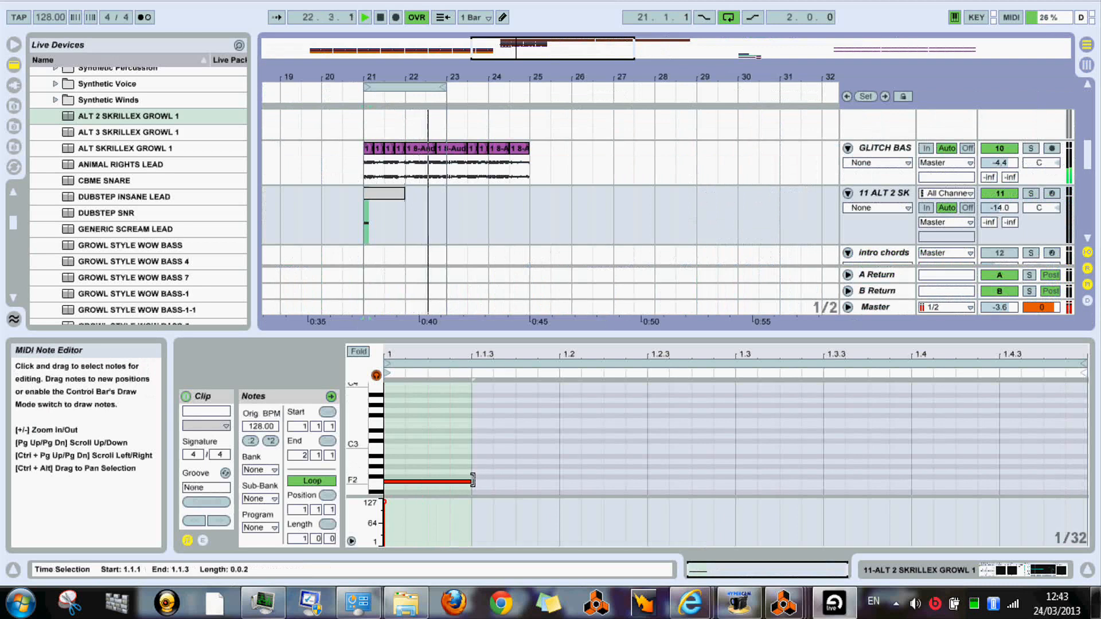
drag(474, 481, 556, 480)
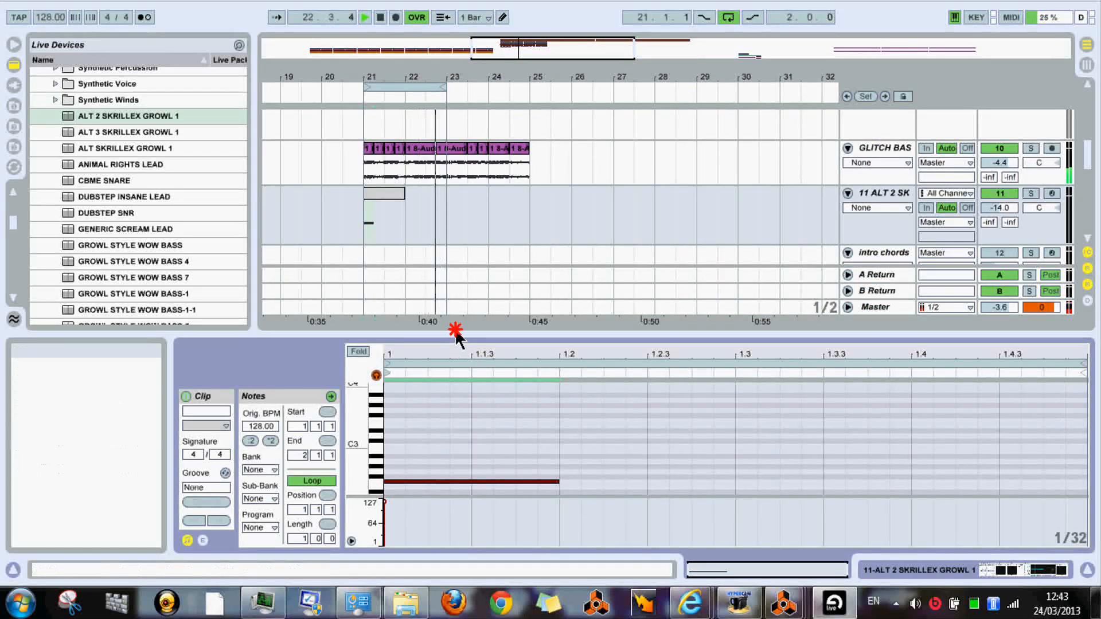
drag(453, 329, 487, 374)
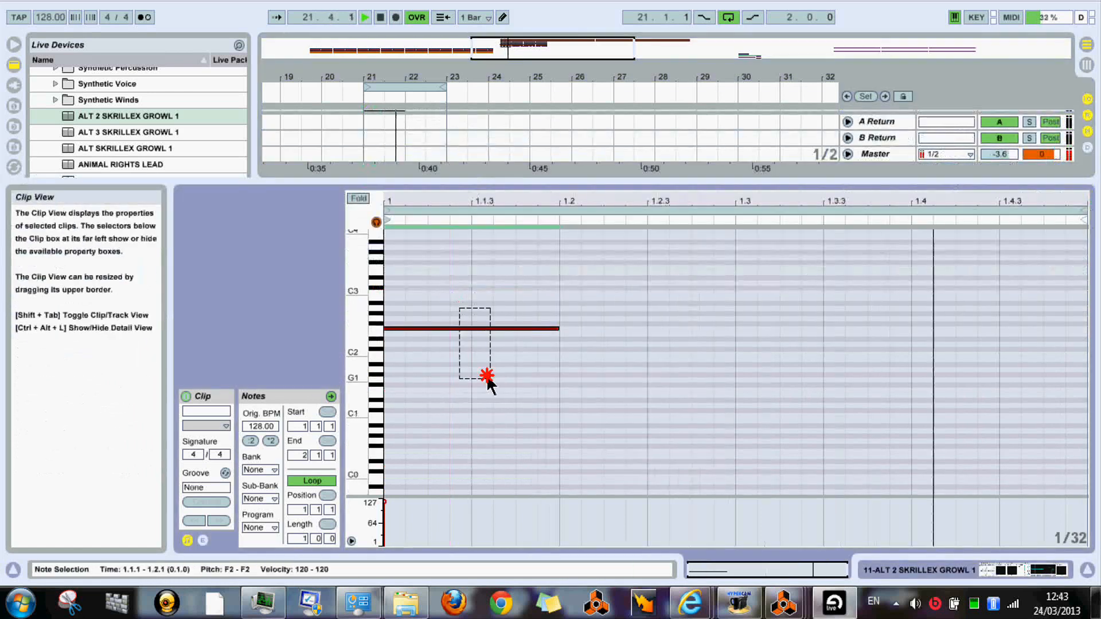
key(shift+Down)
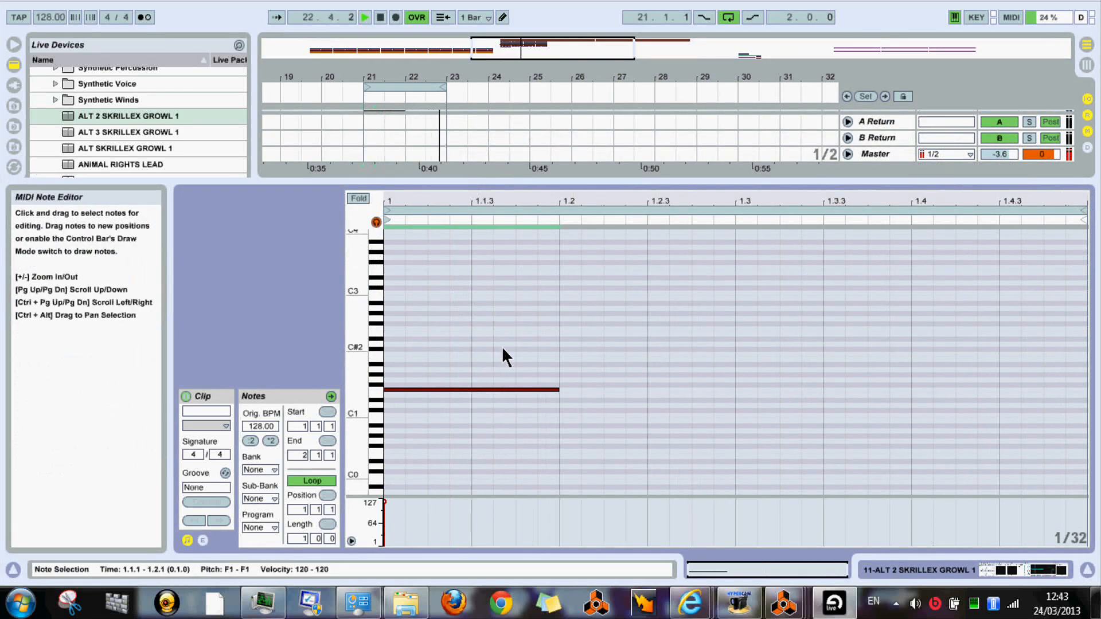
drag(592, 182, 578, 304)
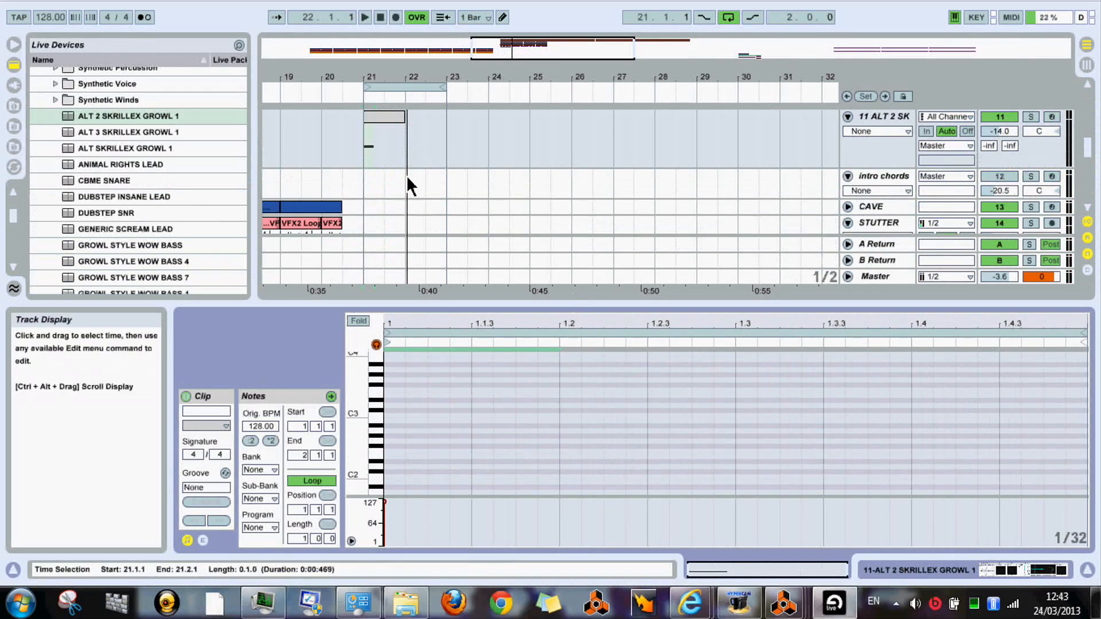
Show the automation of the rack's Vowelcutoff macro on the growl track
drag(333, 77, 338, 143)
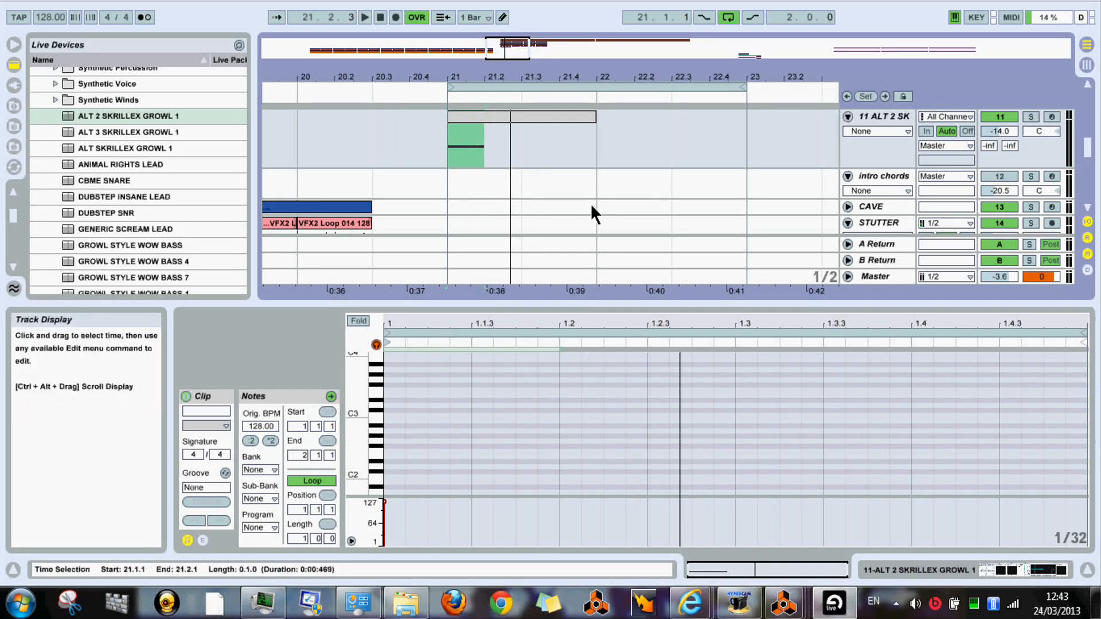
click(886, 130)
click(886, 128)
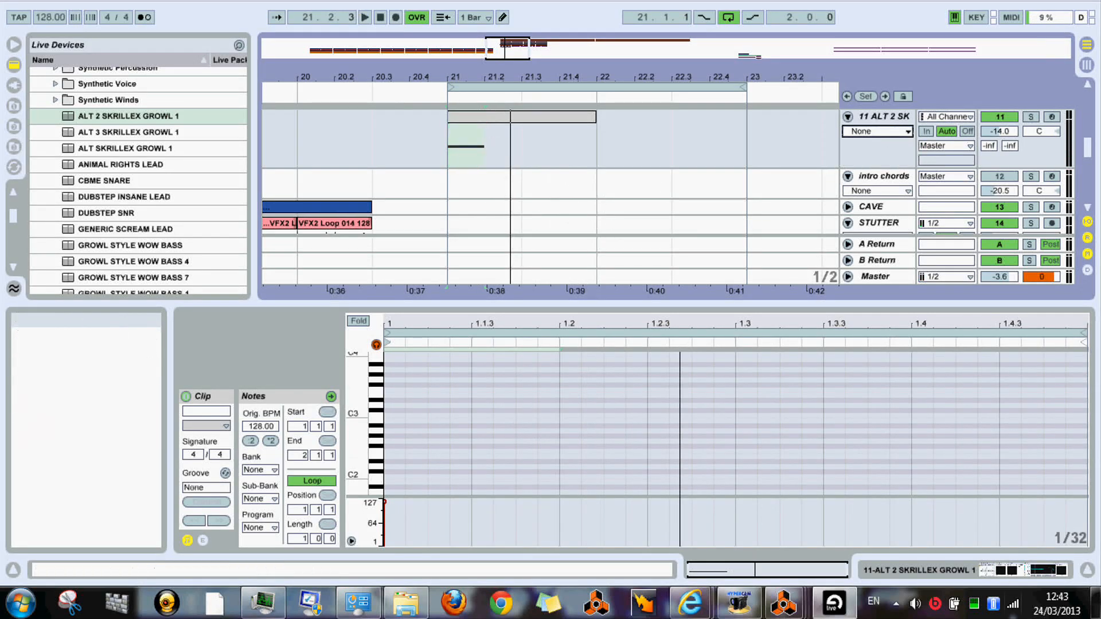
click(1011, 570)
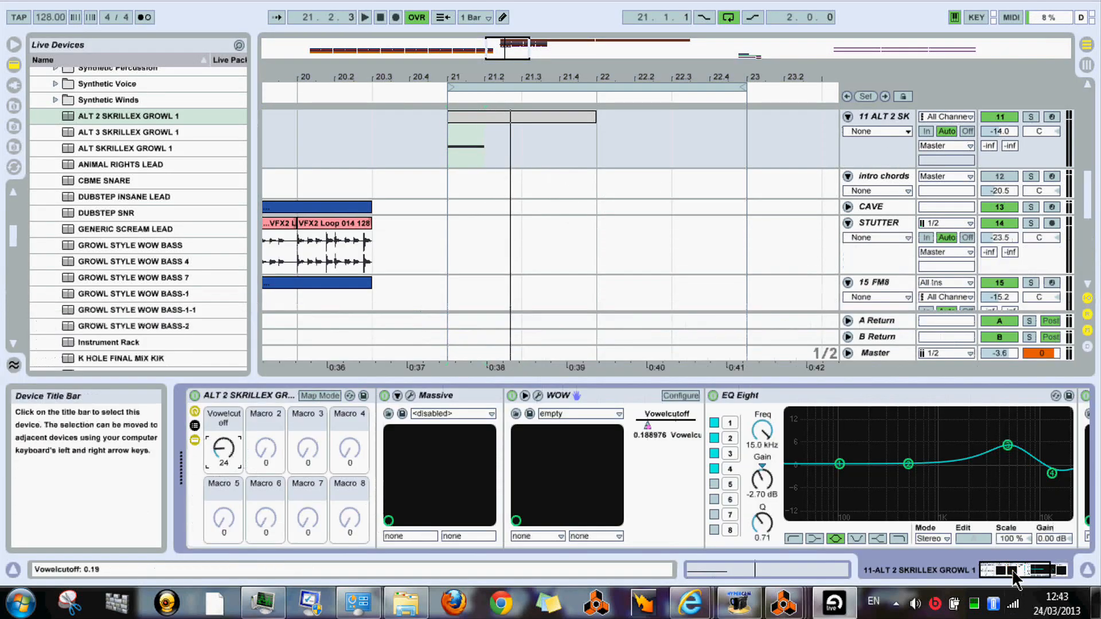
right_click(228, 450)
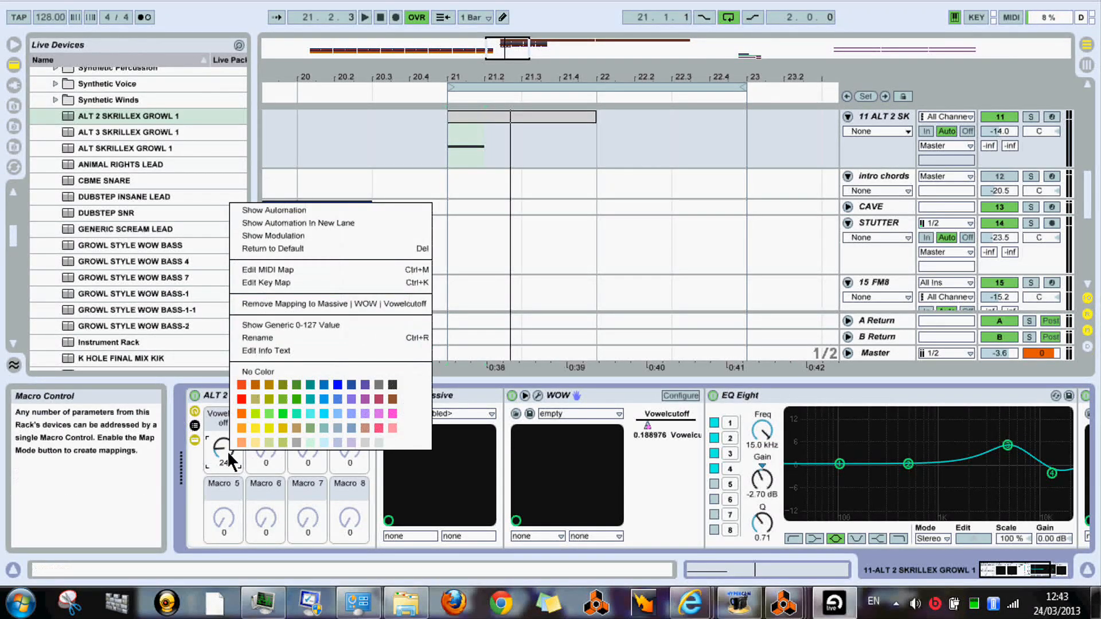
click(273, 210)
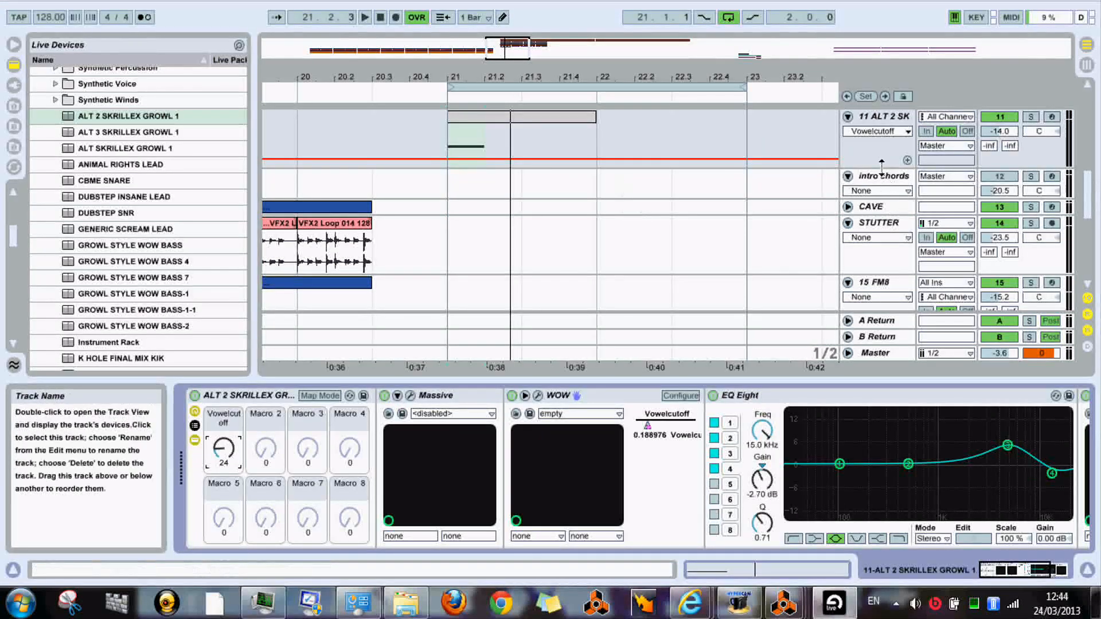
Enlarge the growl track and draw its Vowelcutoff automation rising from 27 at 21.1.1 to 51 at about 21.2.1, auditioning the sweep
drag(883, 169, 881, 249)
double_click(447, 227)
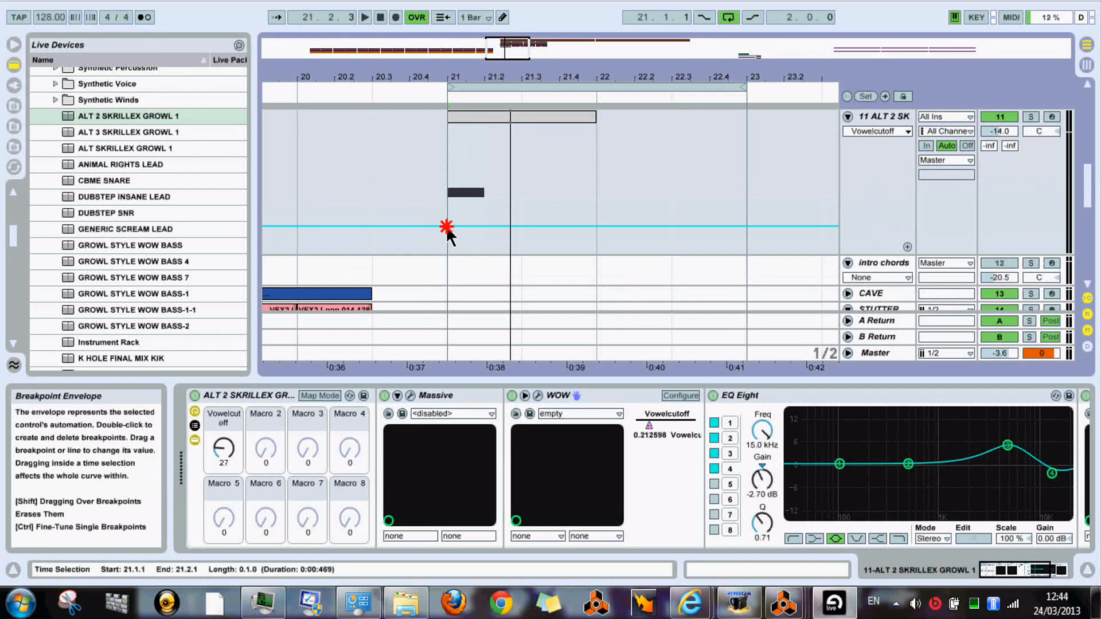
click(485, 225)
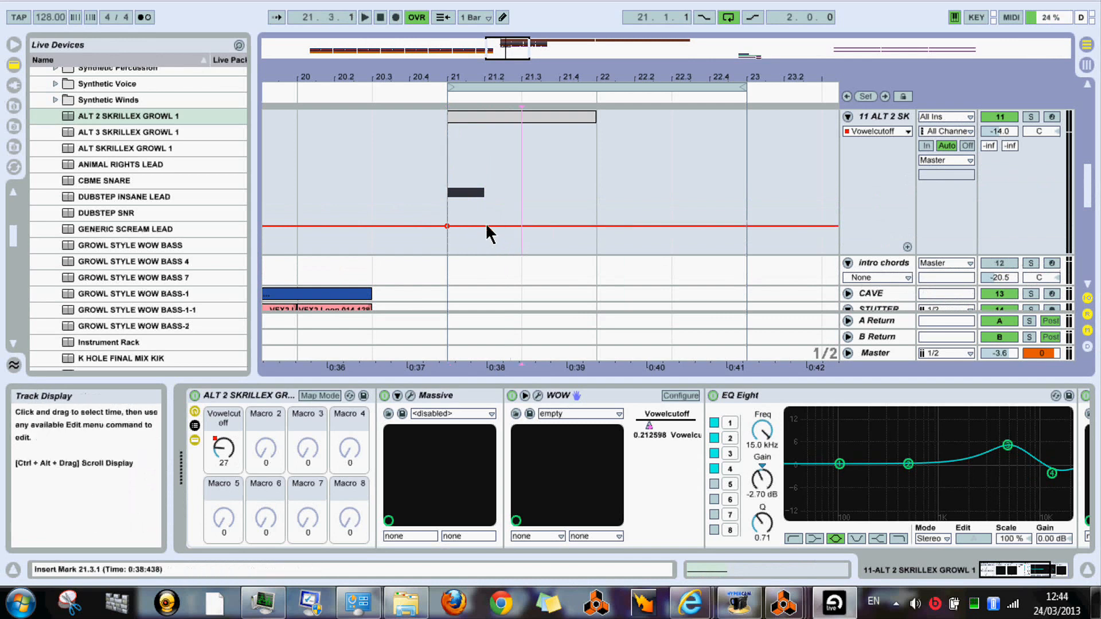
drag(487, 225, 488, 203)
key(space)
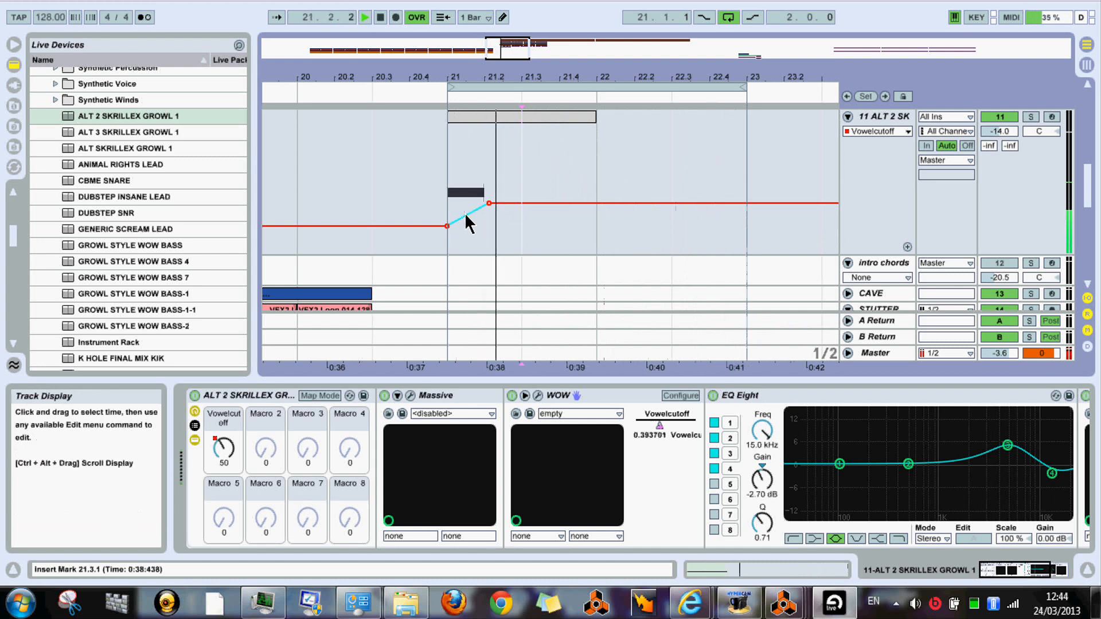
drag(486, 204, 486, 201)
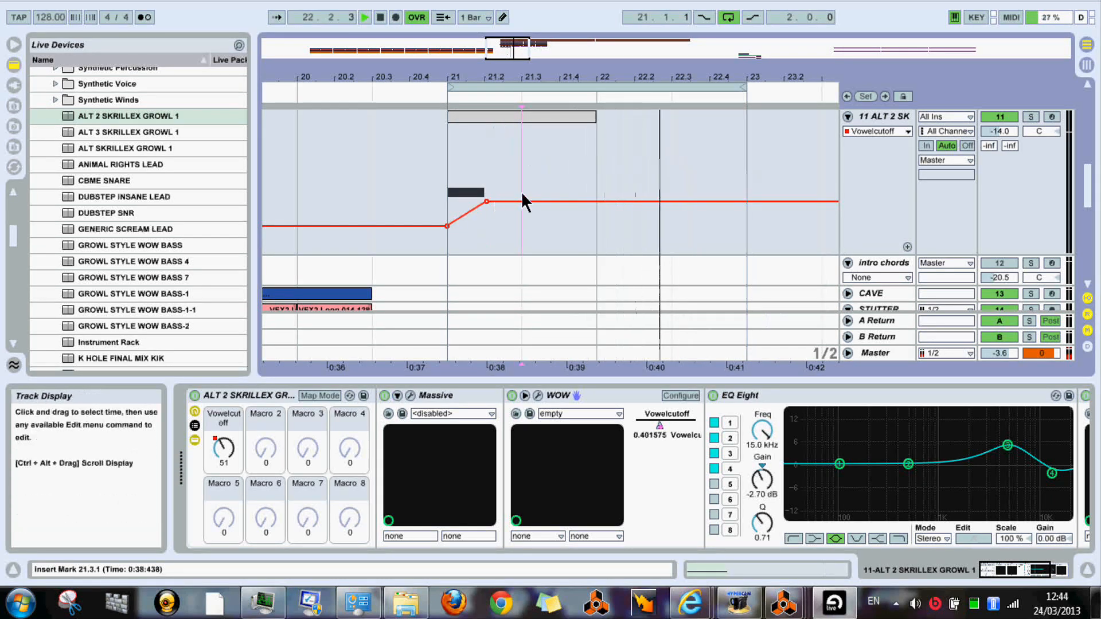
drag(482, 77, 512, 115)
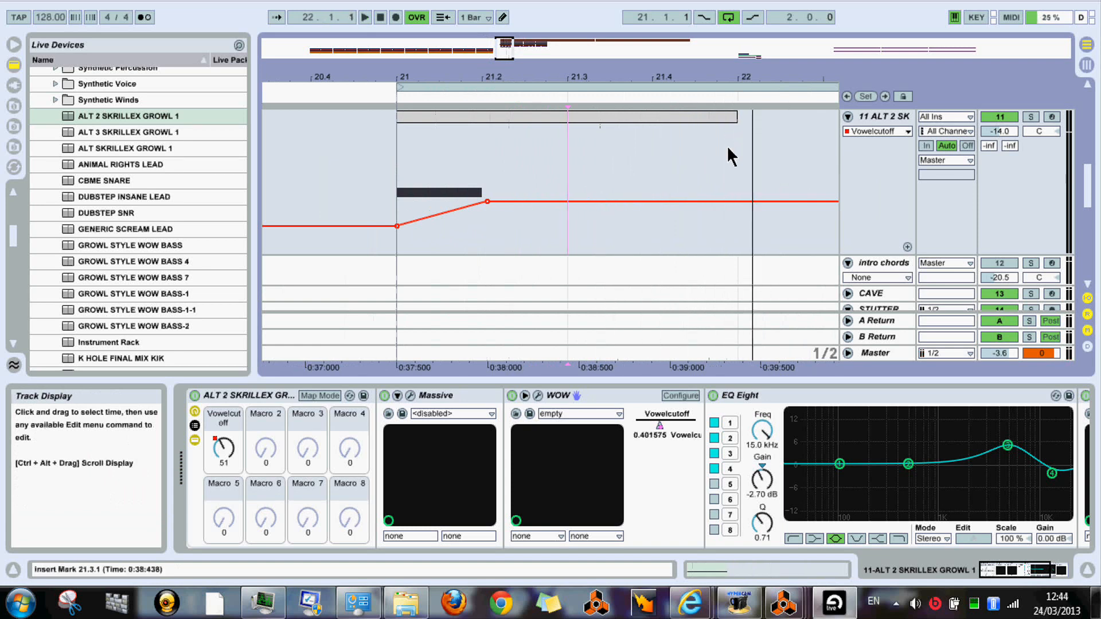
drag(660, 77, 659, 34)
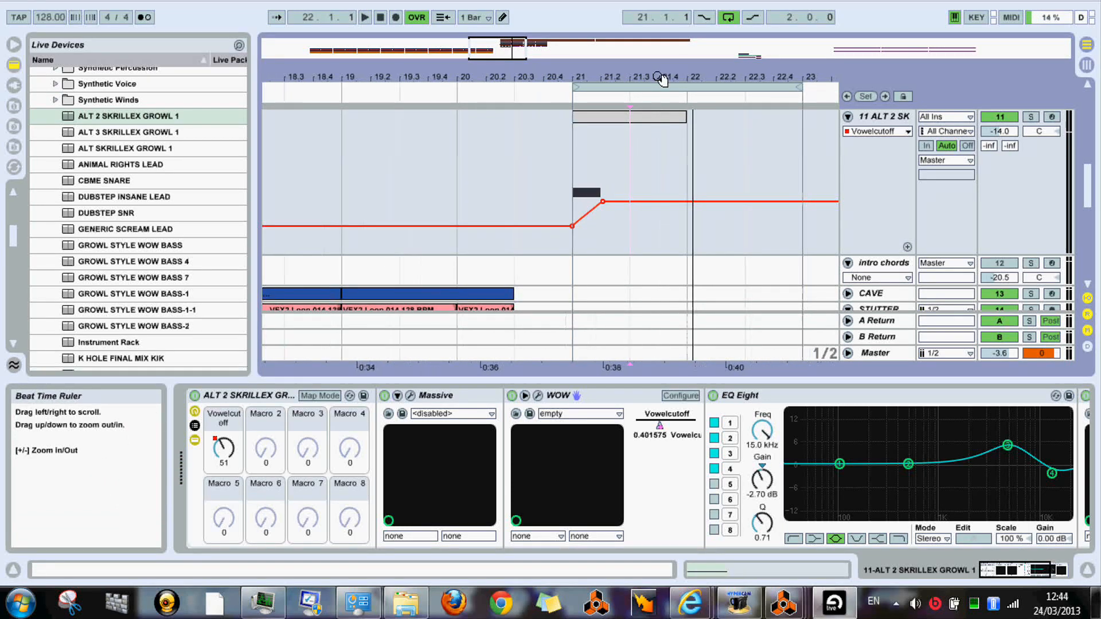
Rename the growl track as GROWL 1 and play it back from 21.1.1
key(ctrl+s)
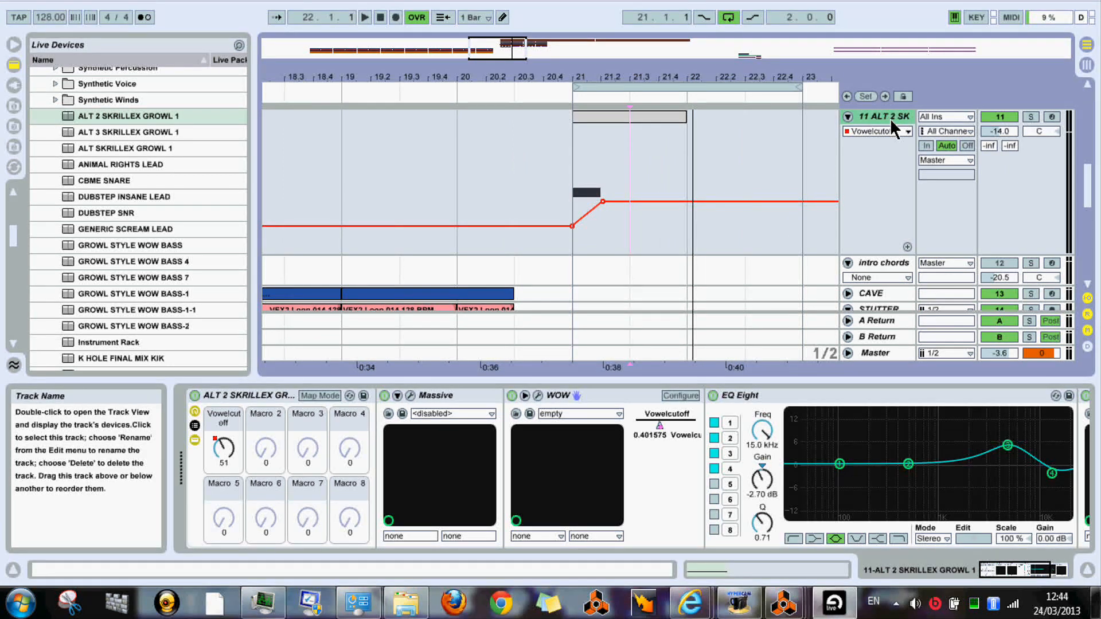
text(GROWL 1)
click(678, 307)
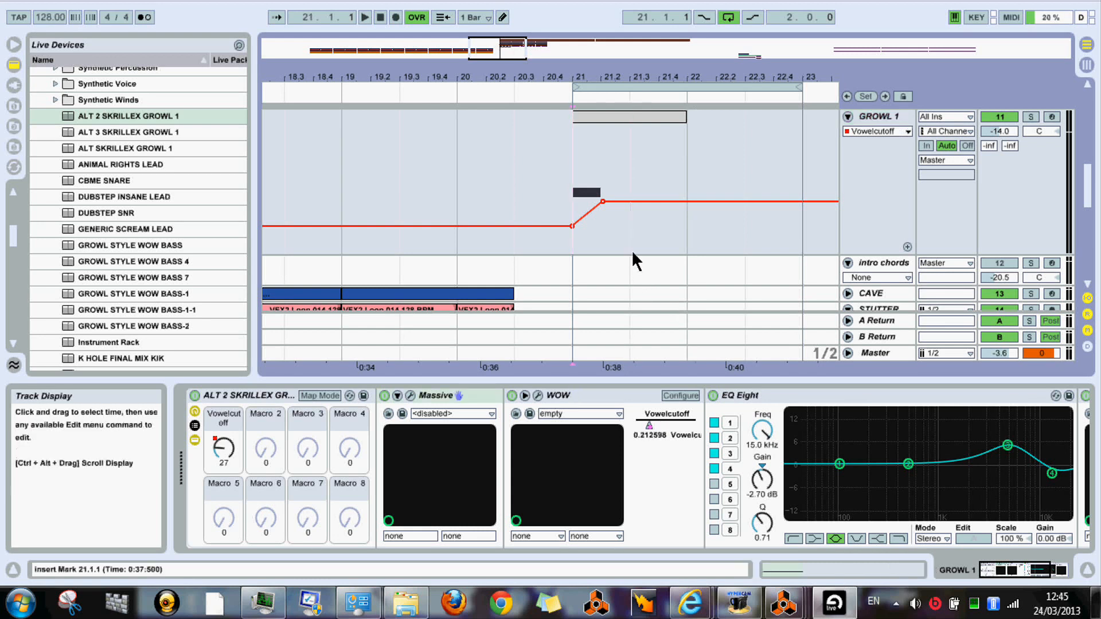
key(space)
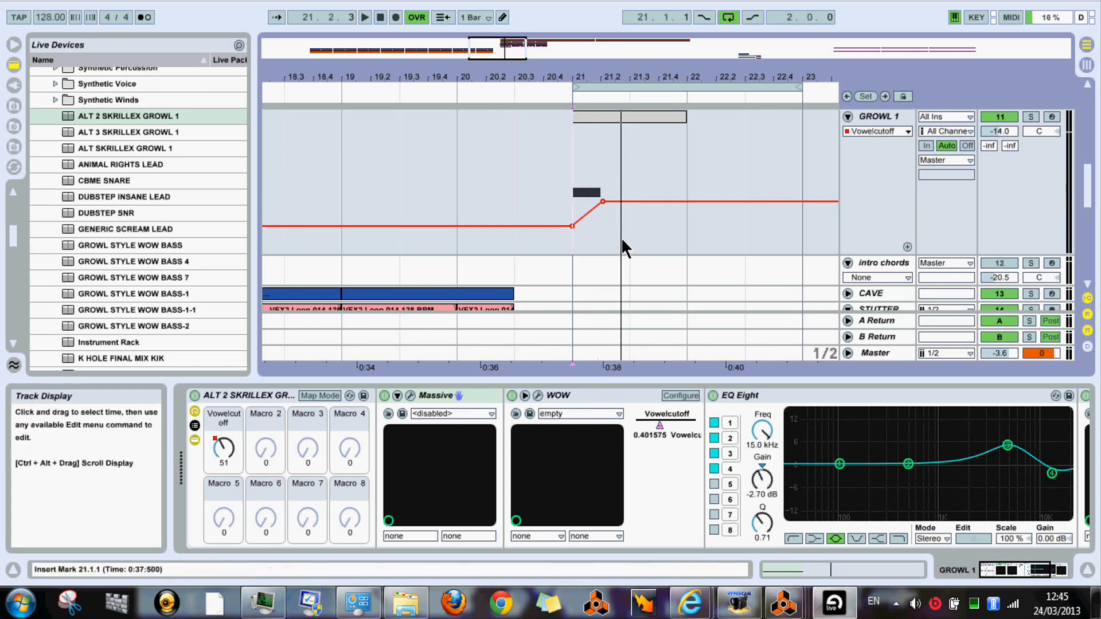
Insert a new MIDI track directly below GROWL 1
right_click(866, 112)
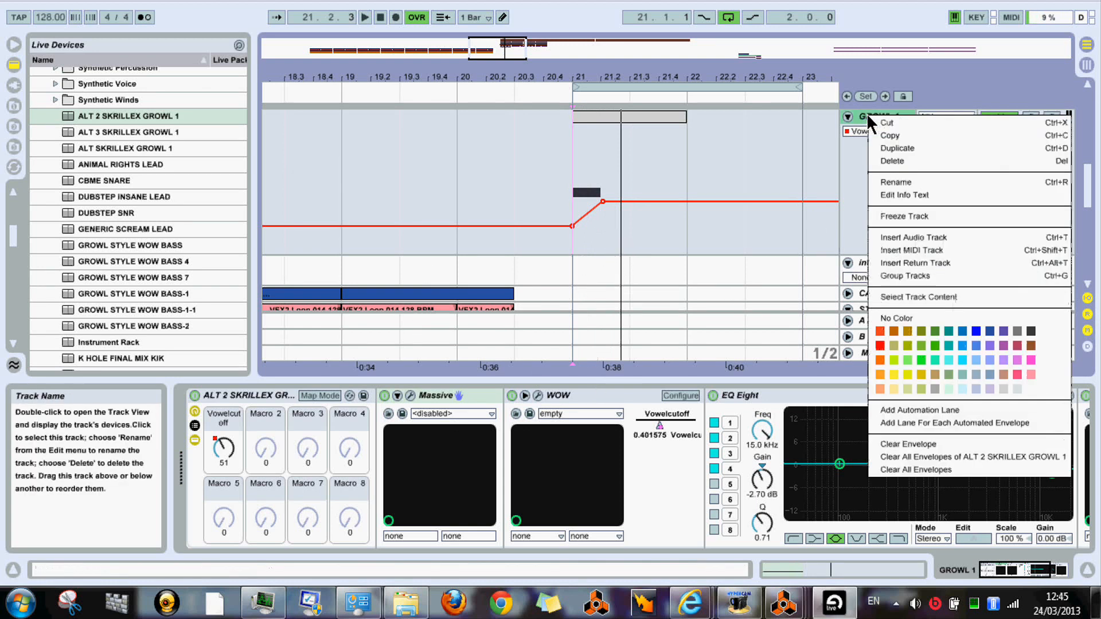
click(938, 251)
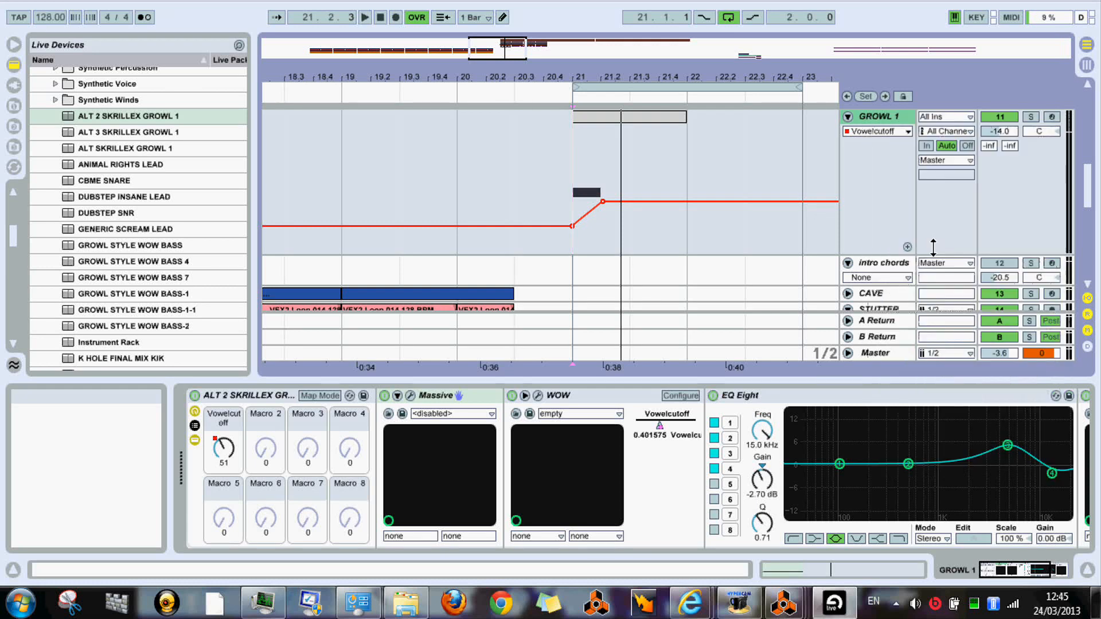
drag(880, 271, 872, 308)
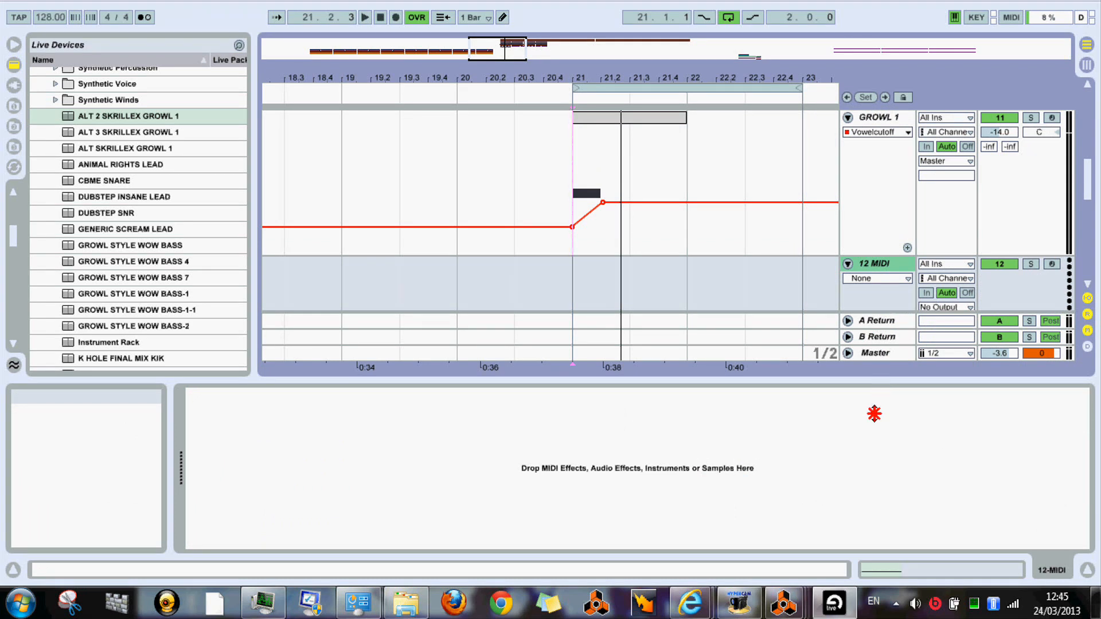
scroll(1093, 189, down, 2)
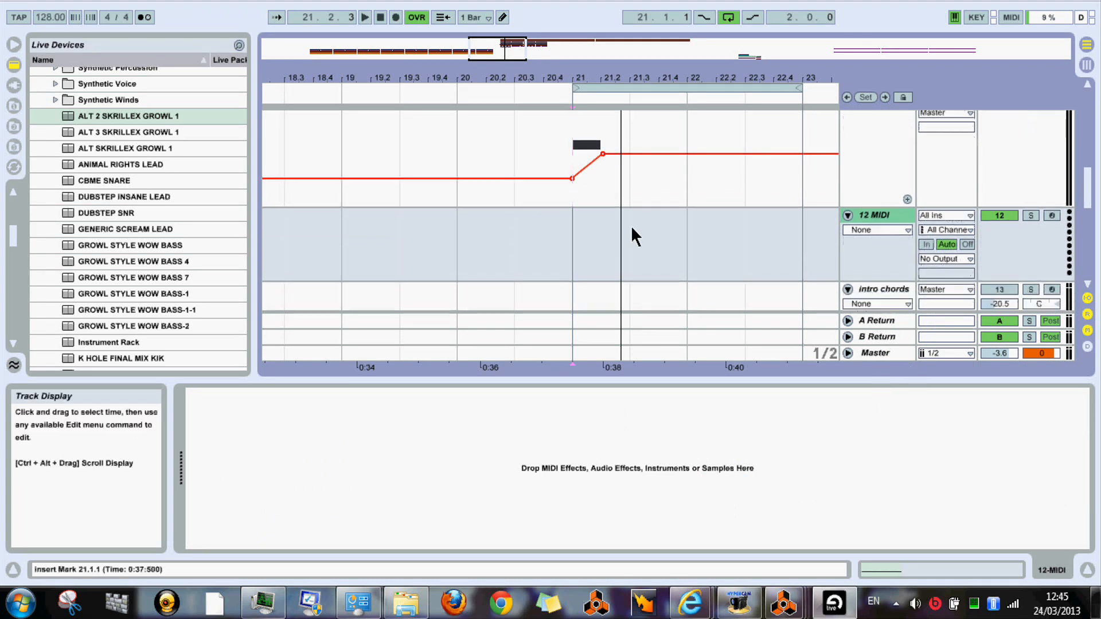
Insert a MIDI clip from 21.3.1 to 22.1.1 on the new track and open it with note preview enabled
drag(656, 231, 668, 229)
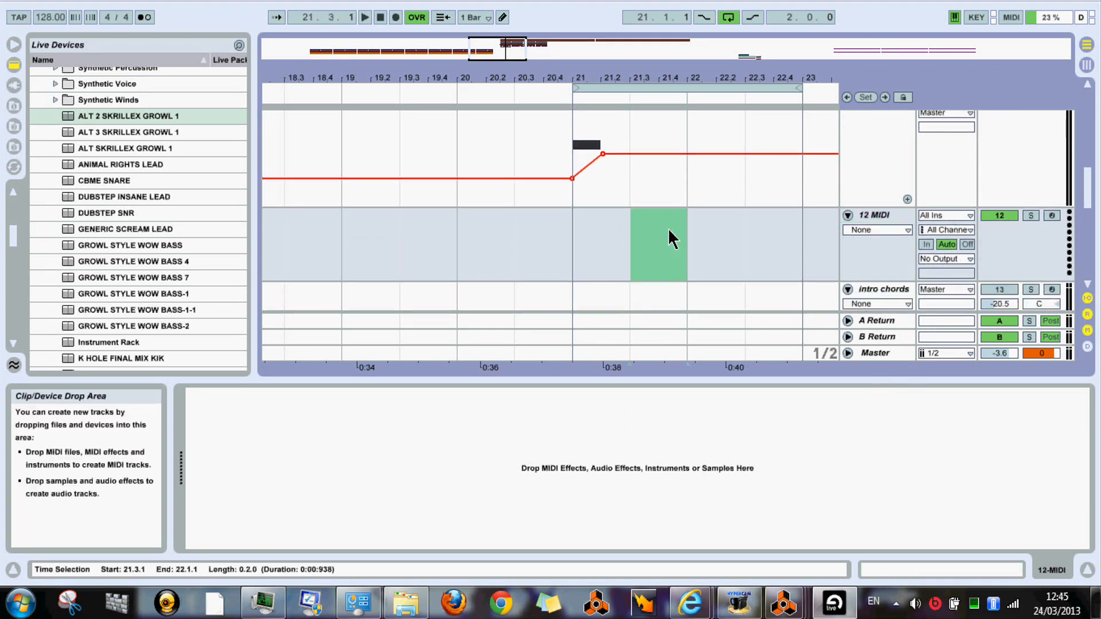
right_click(648, 212)
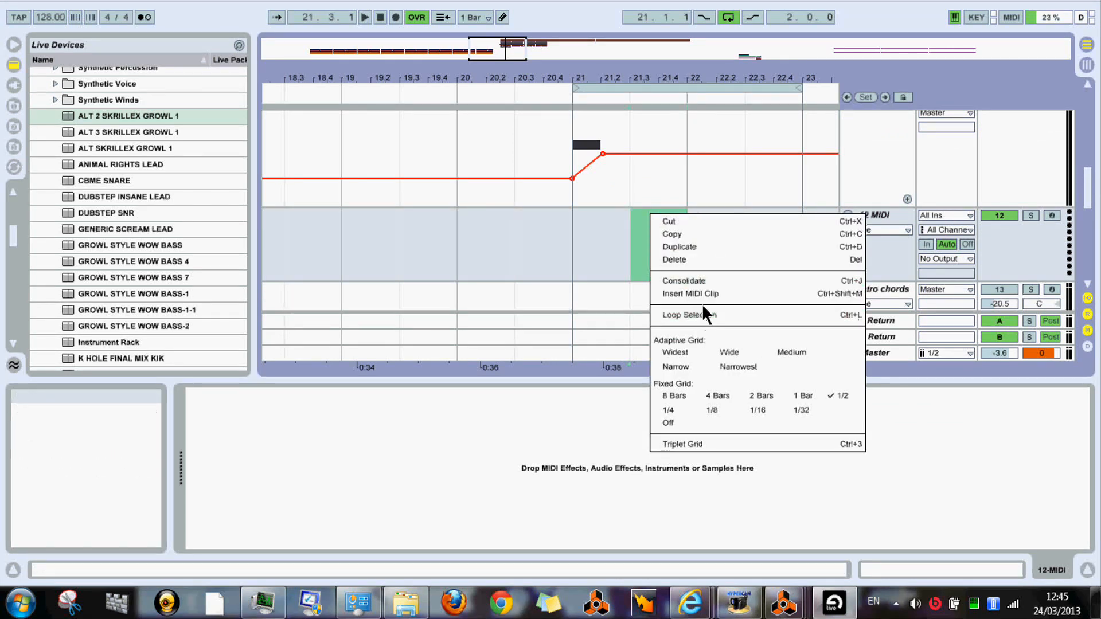
click(700, 295)
double_click(645, 219)
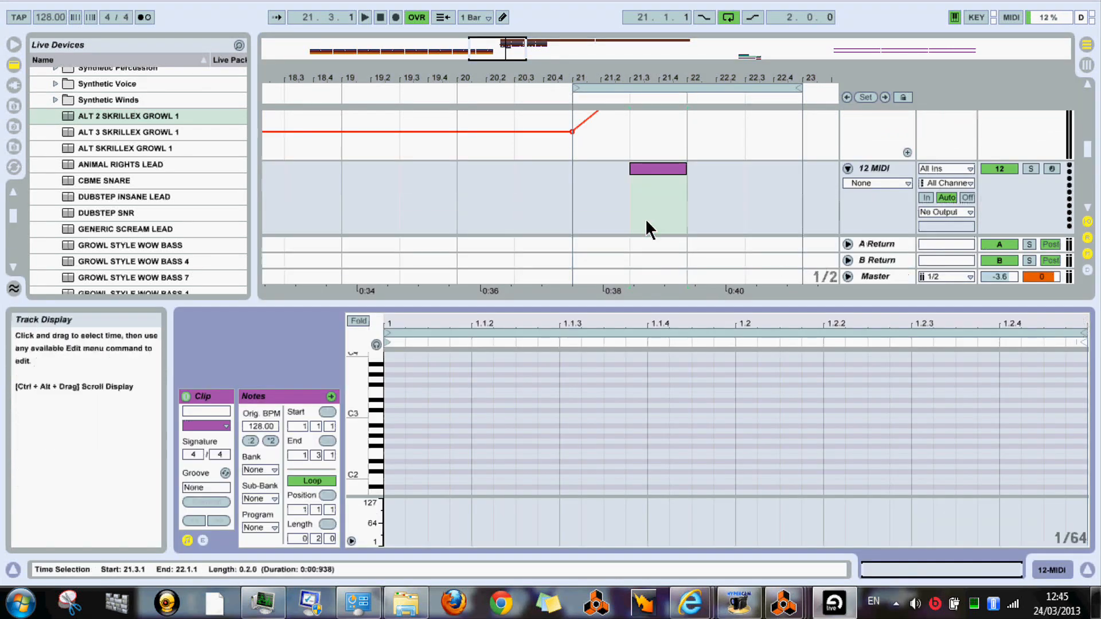
click(377, 345)
Find the MOVE IT RUNNING BASS preset among the Live Devices and load it onto the new MIDI track
click(883, 168)
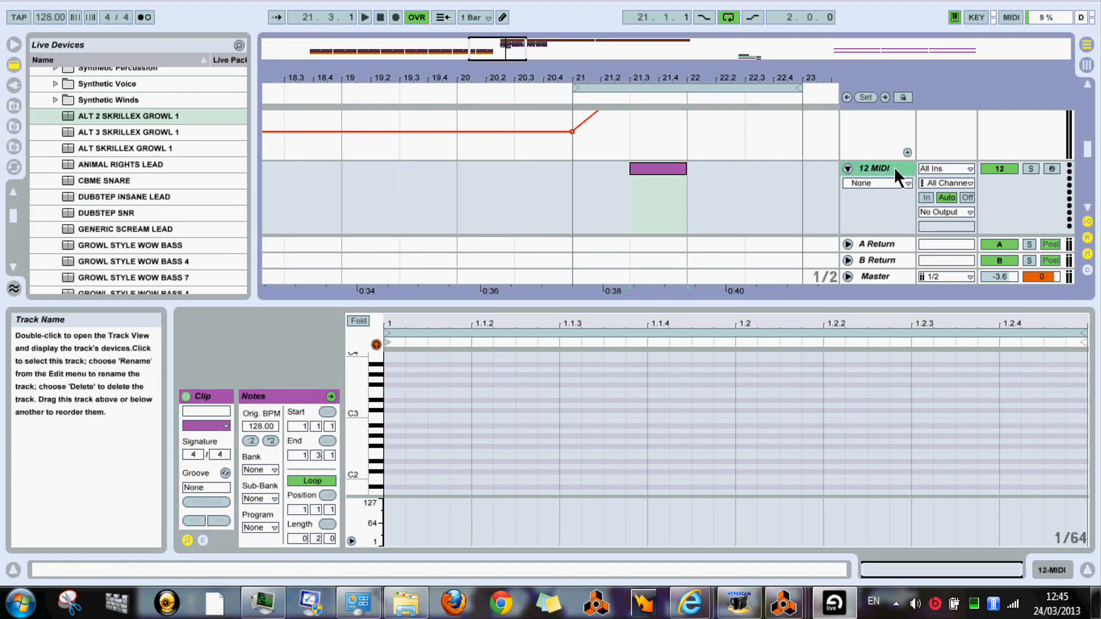
click(14, 86)
click(14, 106)
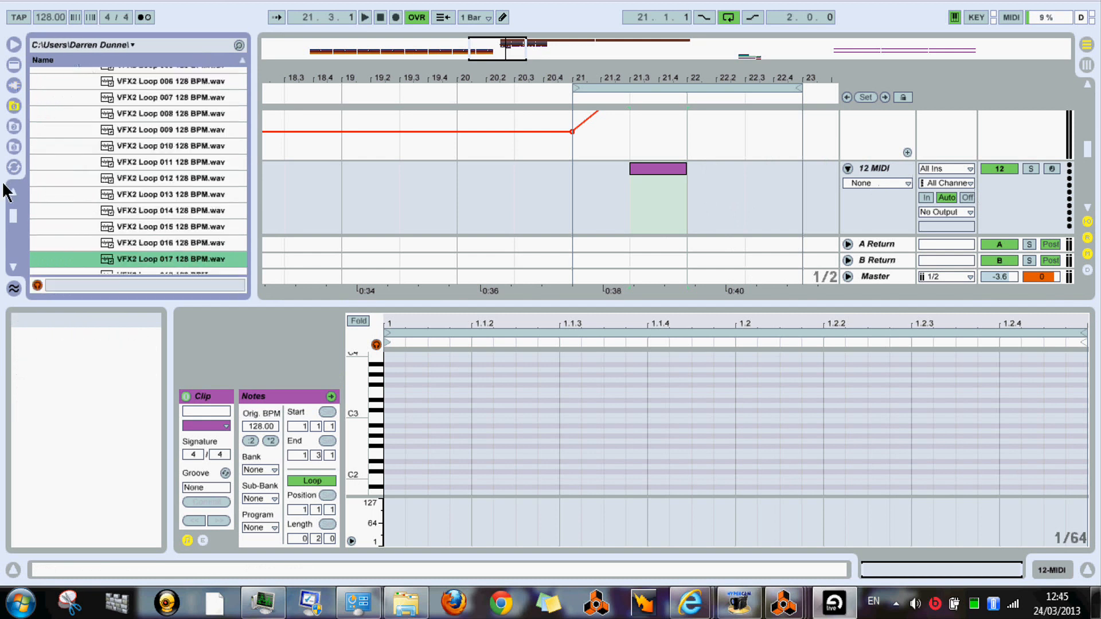
click(14, 66)
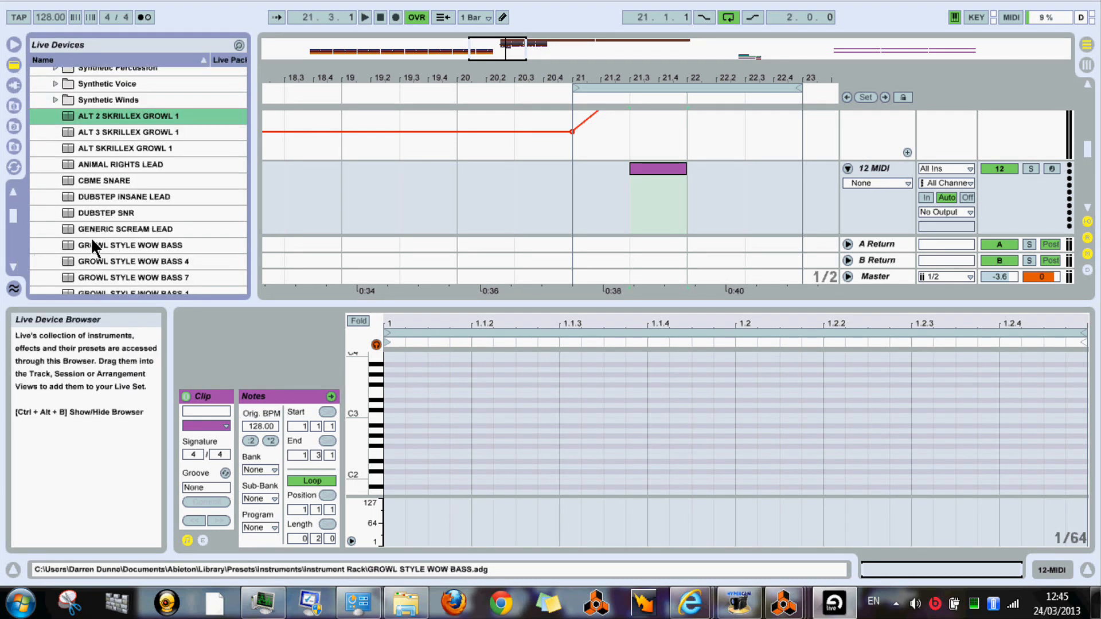
drag(13, 217, 18, 229)
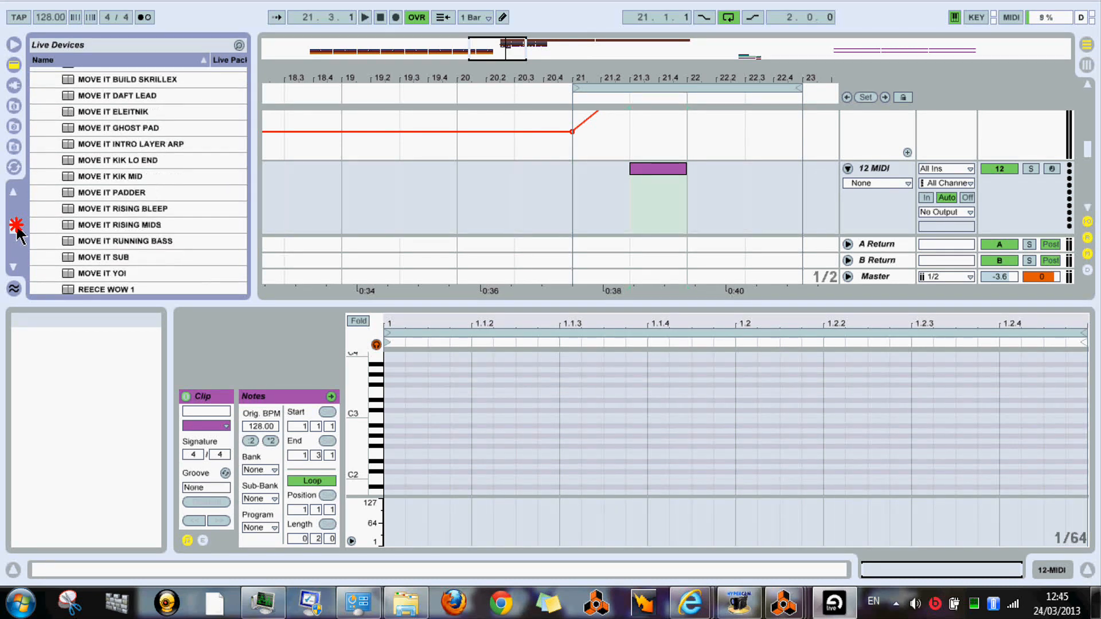
drag(17, 228, 17, 229)
drag(77, 181, 623, 168)
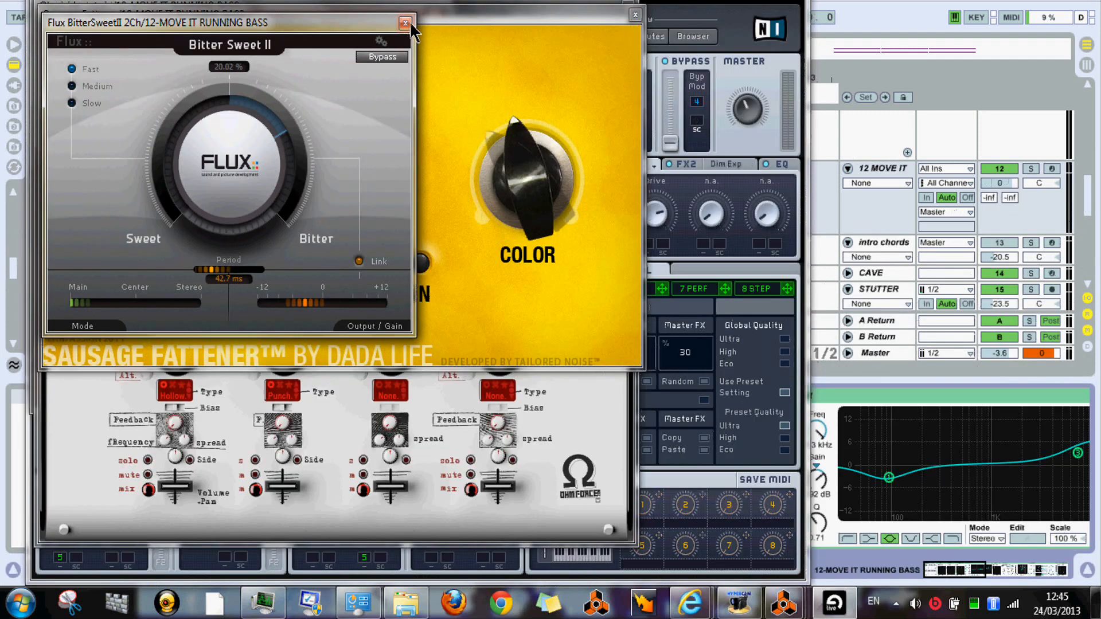
Close all the plug-in windows opened by the MOVE IT RUNNING BASS rack
click(408, 23)
click(633, 14)
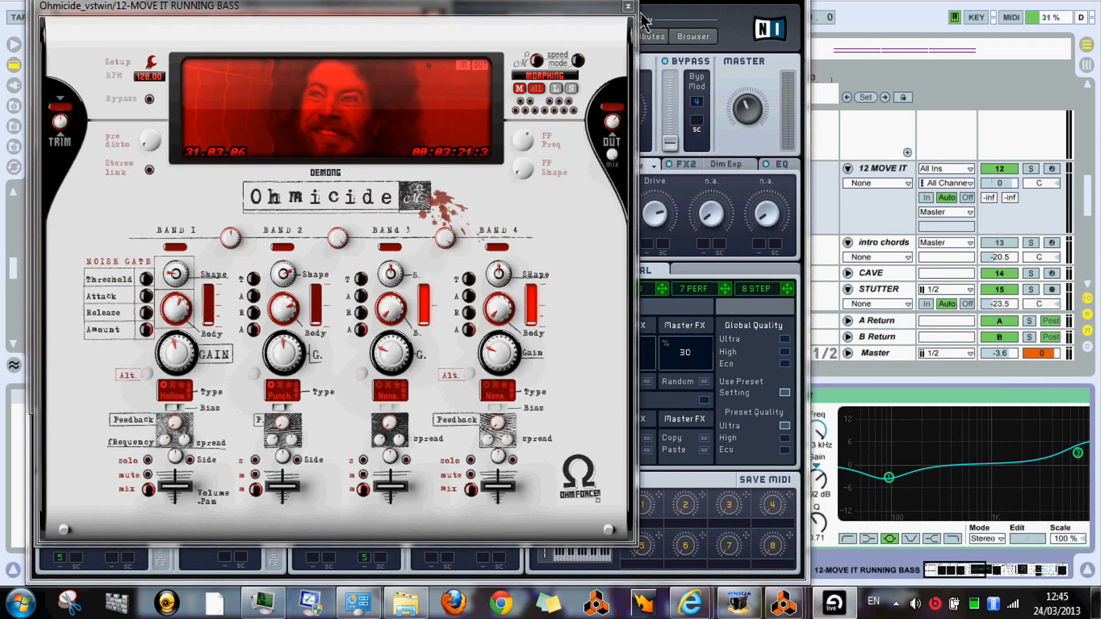
click(628, 5)
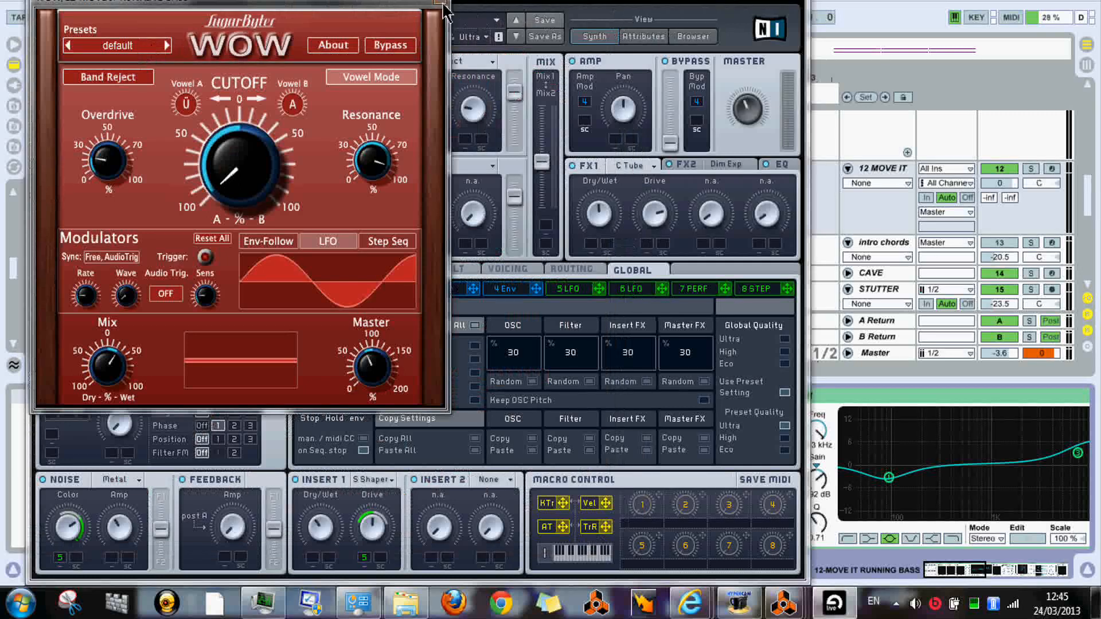
click(449, 4)
click(794, 1)
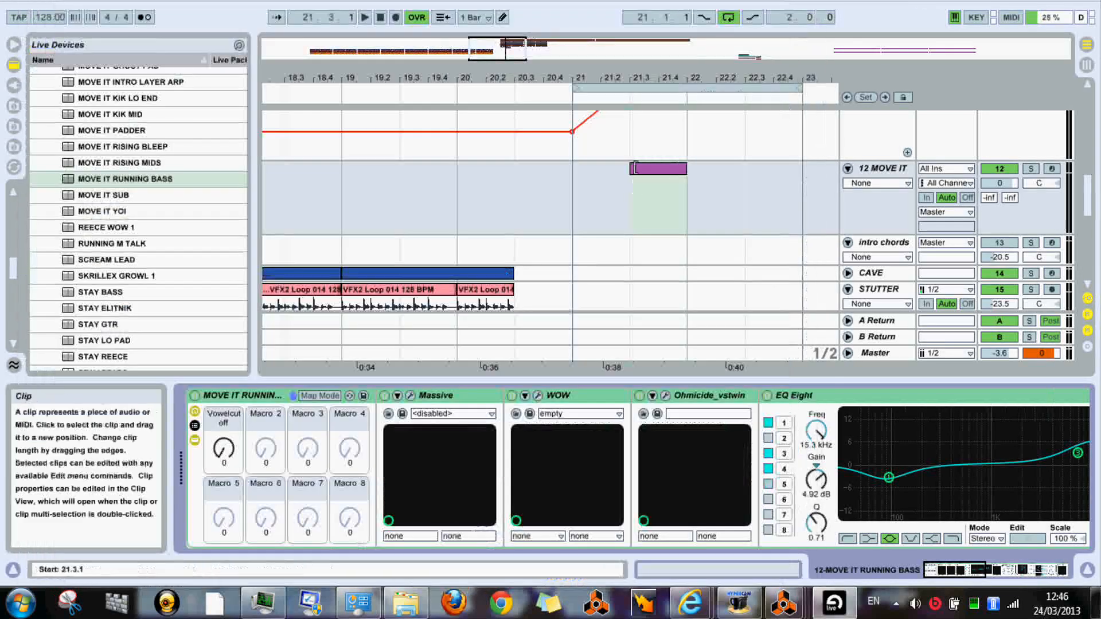
Open the new clip, audition piano-roll keys around F2, and draw an F2 note from 1.1.1 to 1.1.3
click(642, 166)
double_click(642, 166)
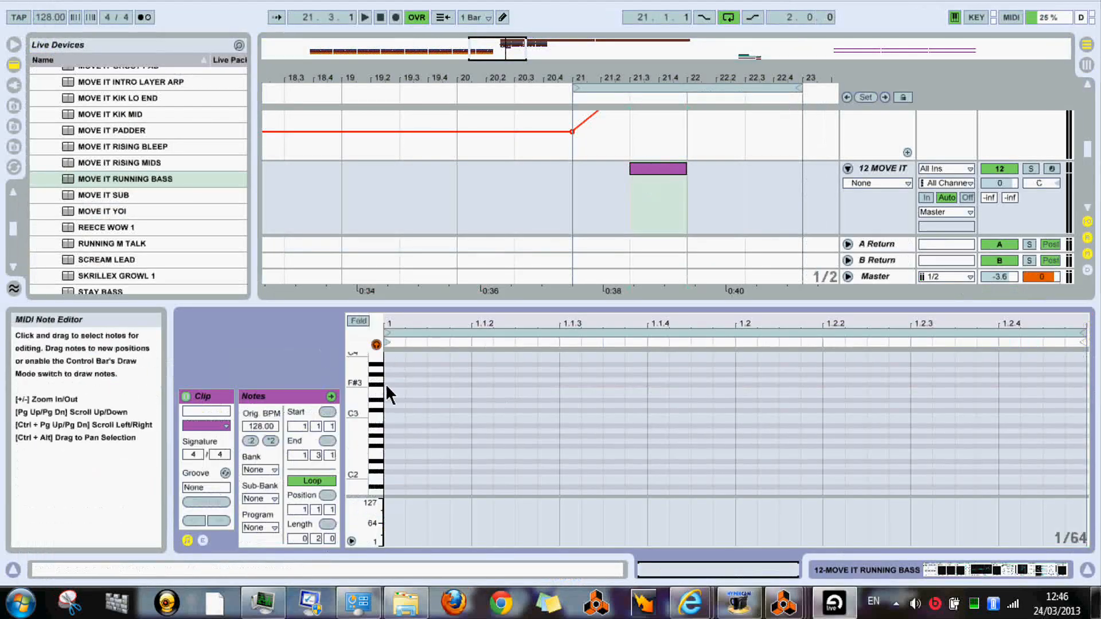
click(375, 453)
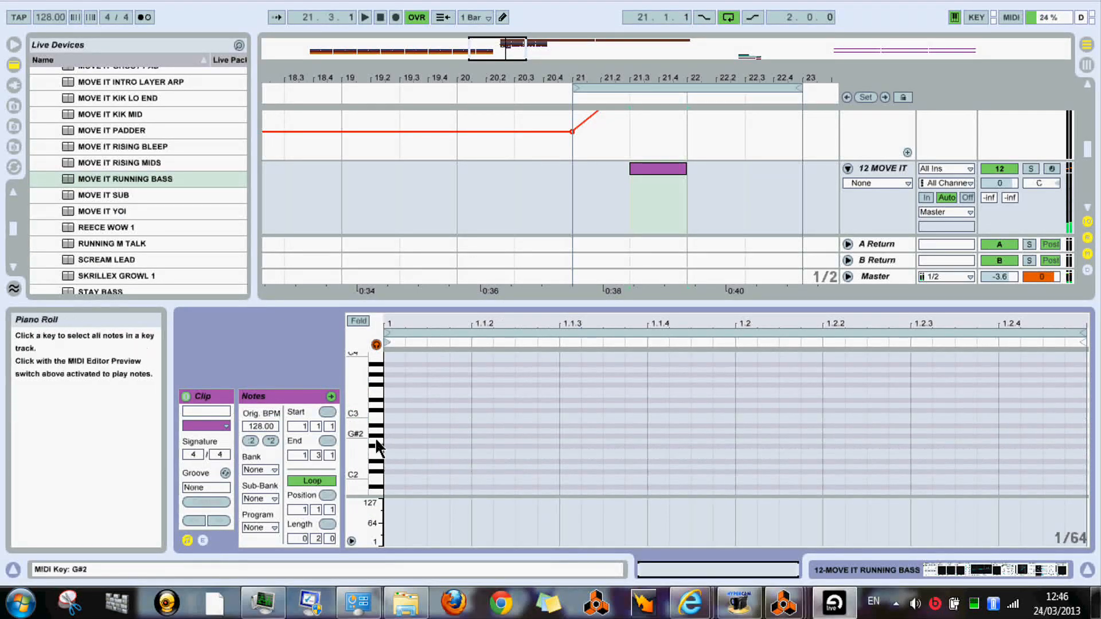
double_click(396, 452)
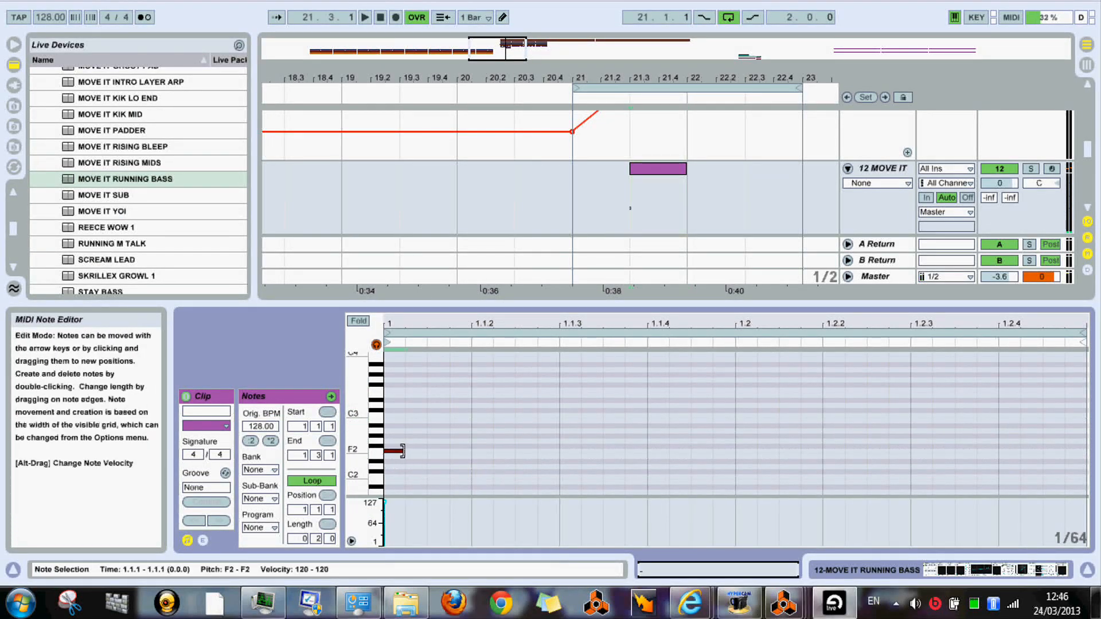
drag(404, 452, 552, 451)
Play the section and lower the running bass track's volume to -13.0 dB in the Session View, returning to the Arrangement View
key(space)
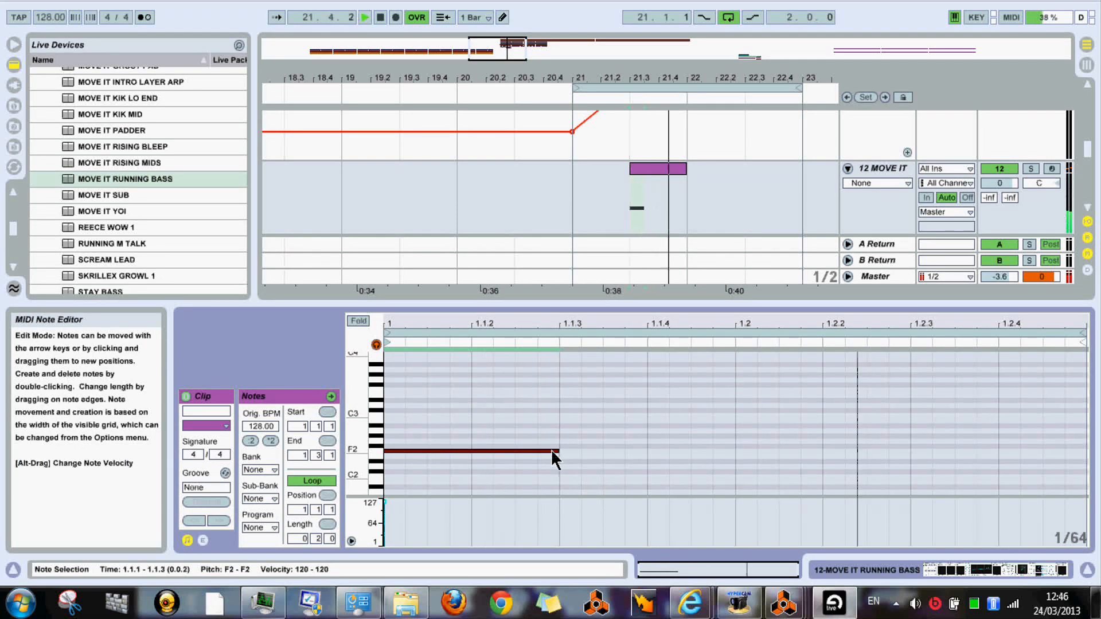
key(Tab)
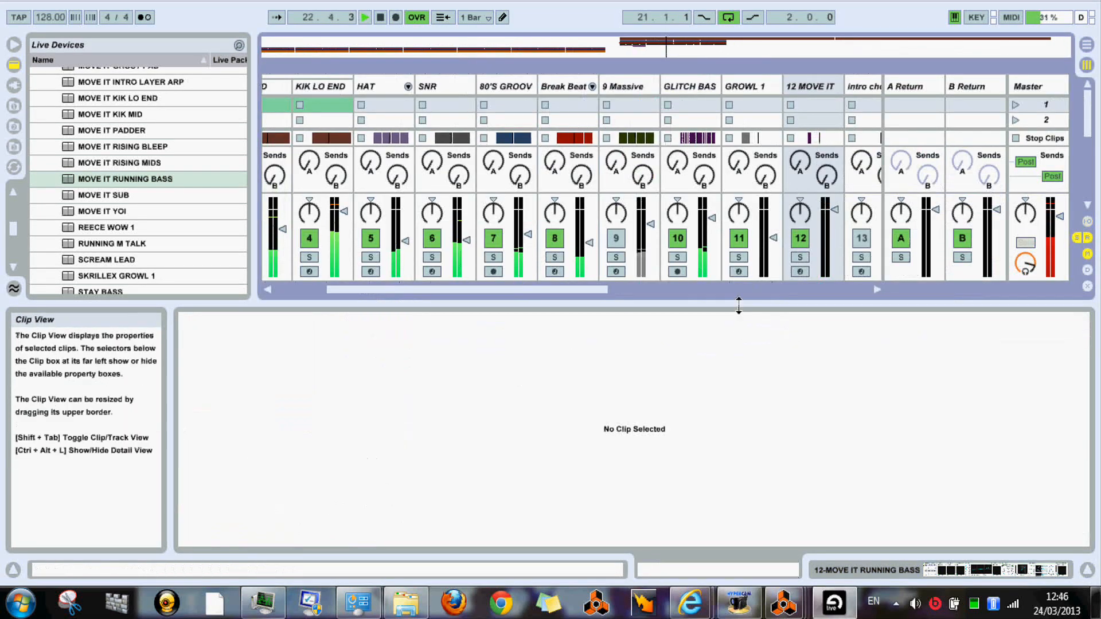
drag(739, 308, 740, 381)
drag(831, 287, 840, 312)
key(space)
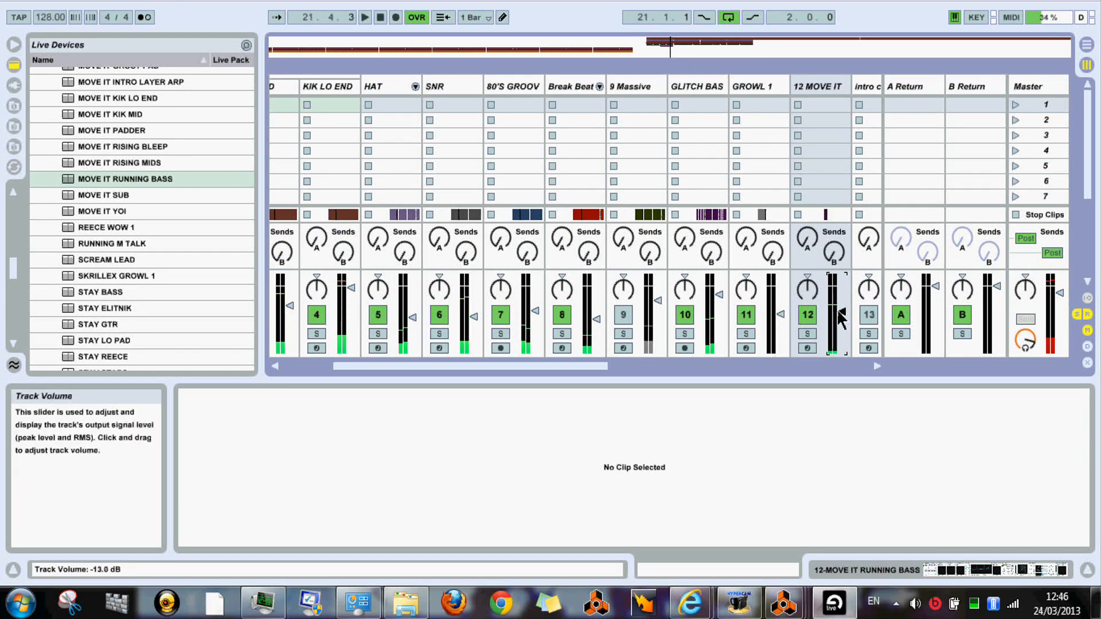
key(Tab)
Play from bar 21 and shorten the arrangement loop to one bar, ending at bar 22
click(584, 205)
key(space)
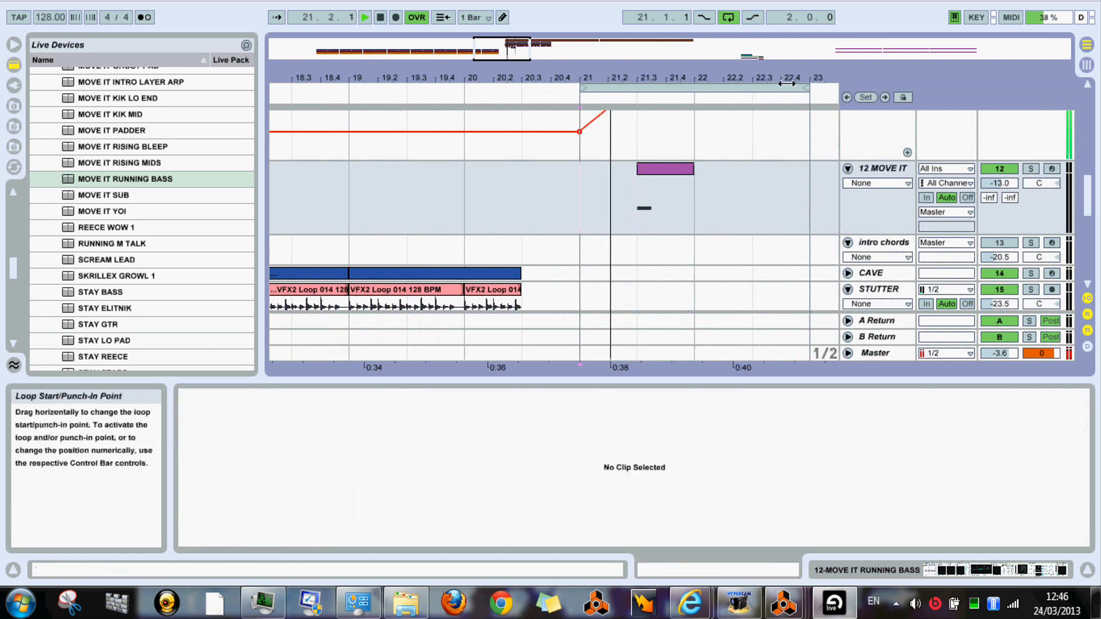
drag(807, 89, 688, 129)
Set the arrangement grid to 1/4 and move the running bass clip to start at 21.2.1
right_click(585, 186)
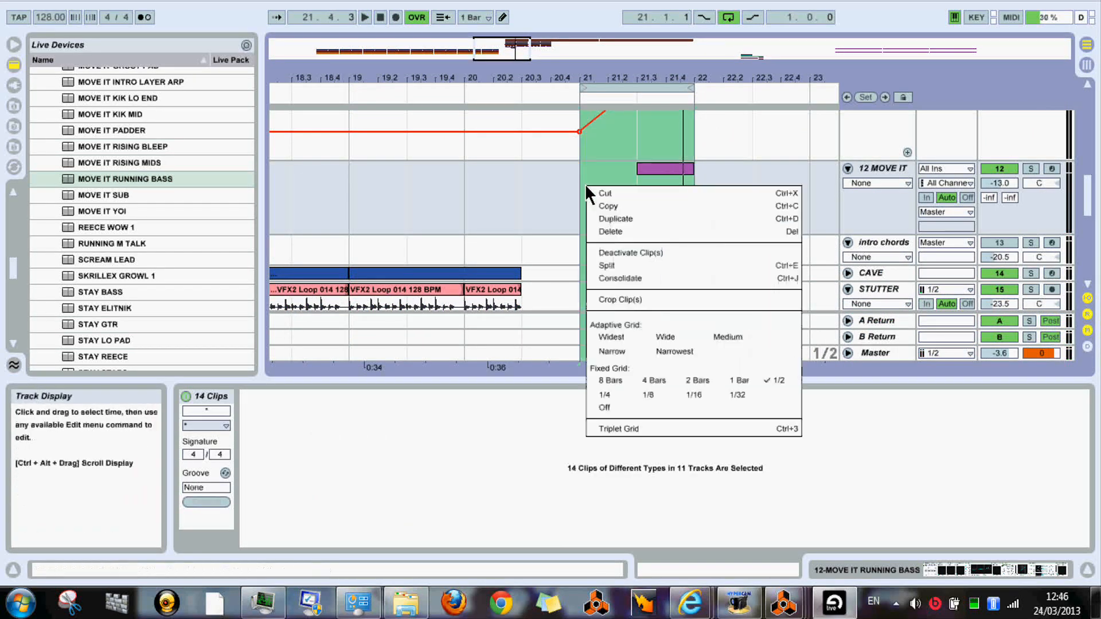
click(604, 395)
drag(653, 170, 623, 173)
click(642, 171)
Open the moved running bass clip, enlarge its note editor and audition the loop
double_click(623, 174)
key(space)
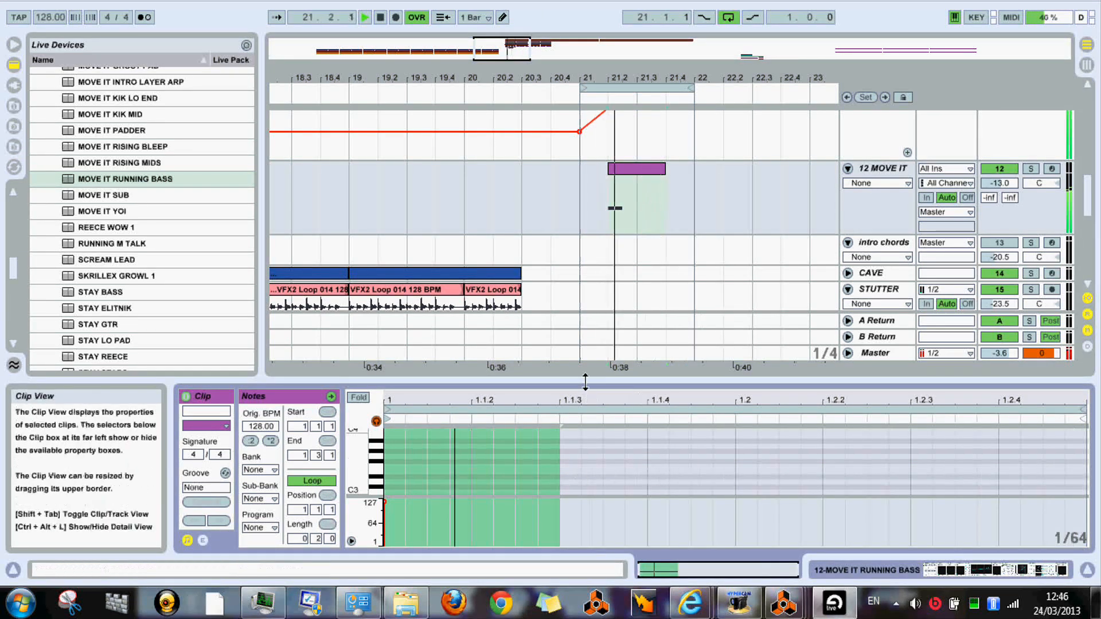
drag(585, 381, 576, 298)
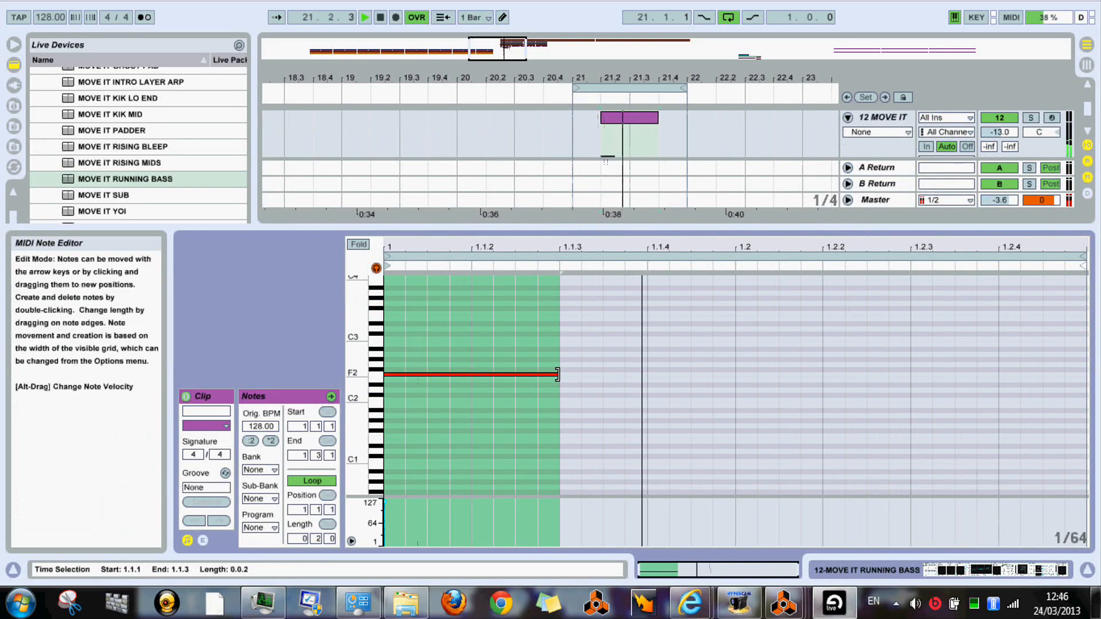
key(space)
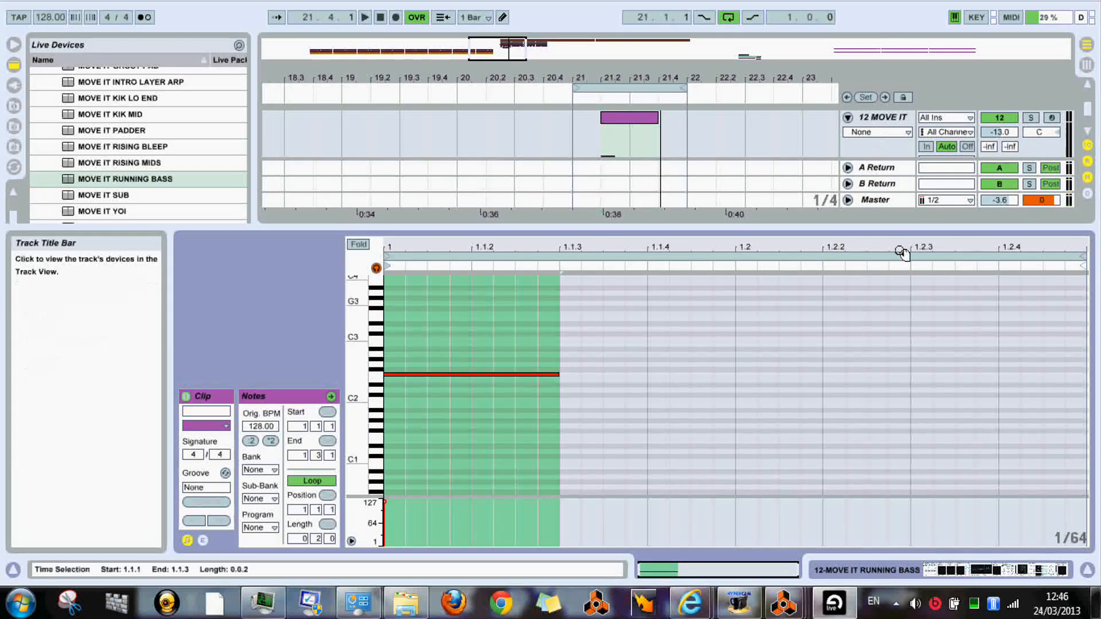
Show the running bass track's Vowelcutoff automation and draw a short peak over the start of the clip at 21.2.1 while playing the loop
click(987, 571)
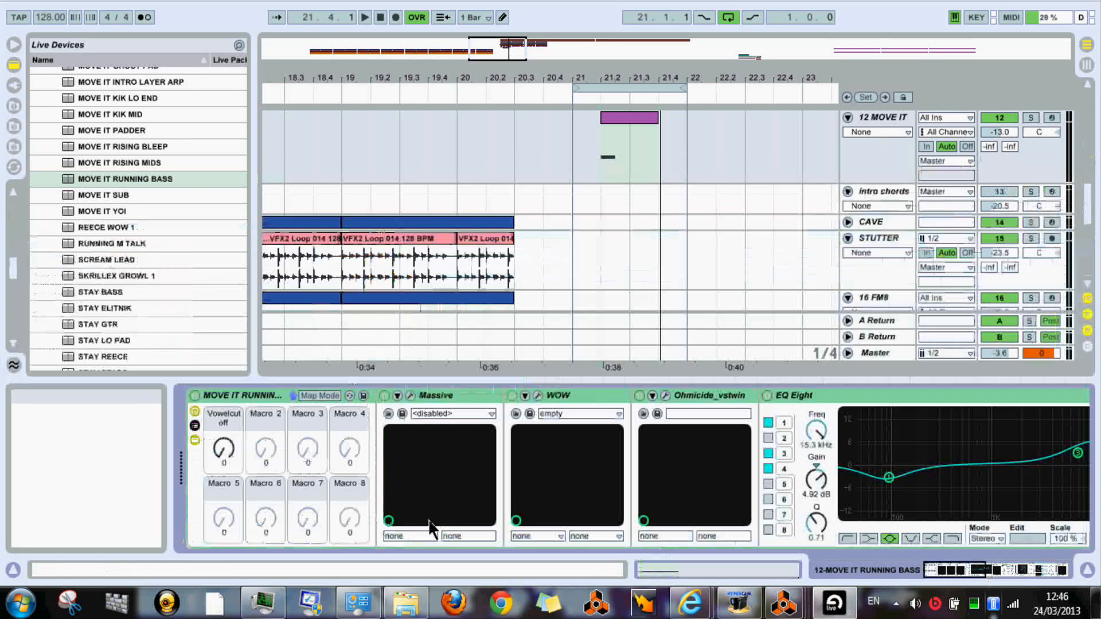
right_click(222, 449)
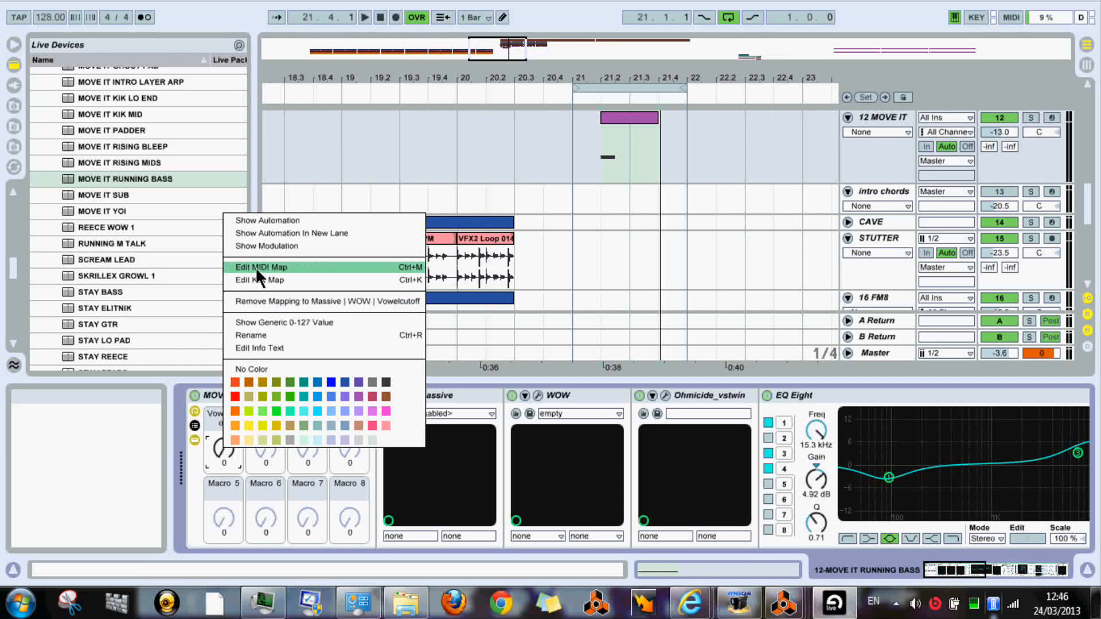
click(264, 221)
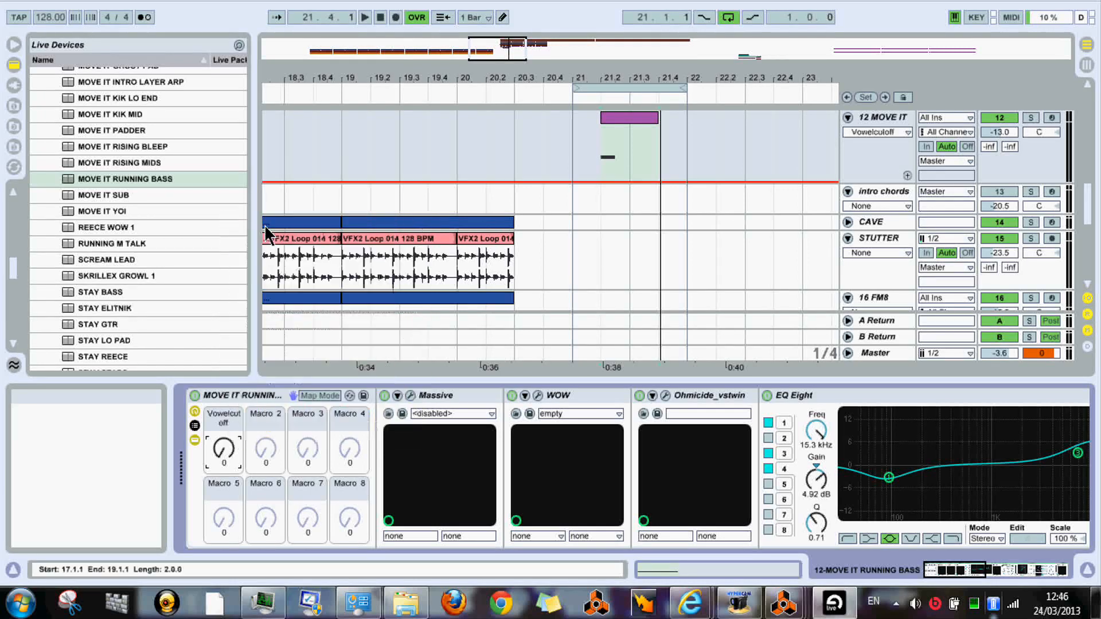
click(598, 181)
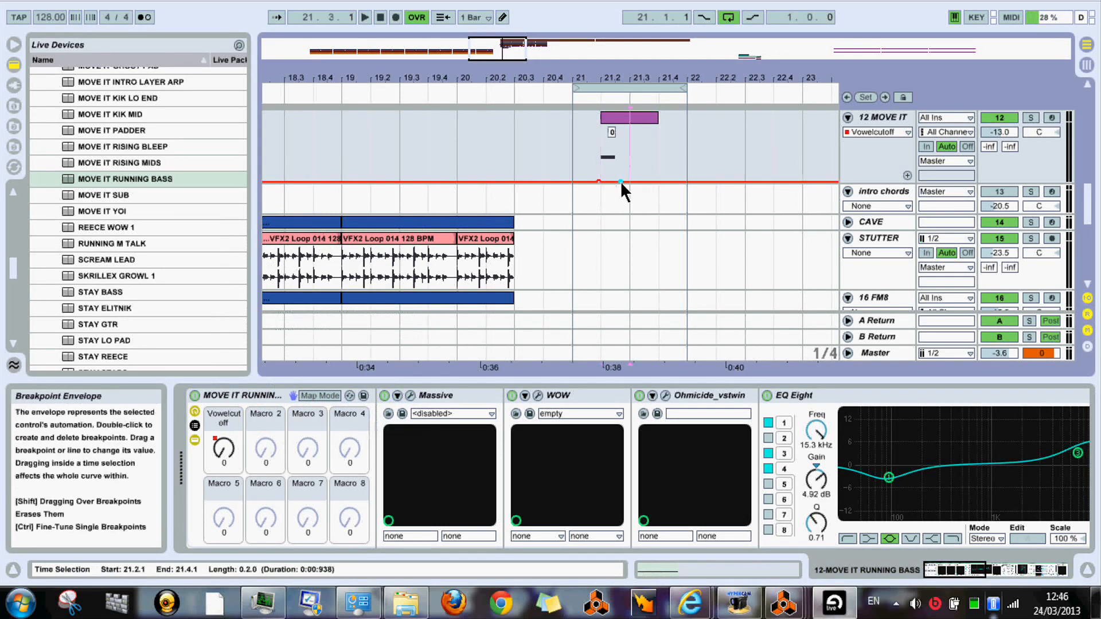
mouse_move(620, 182)
mouse_down()
mouse_move(621, 156)
mouse_move(608, 157)
mouse_move(615, 174)
mouse_up()
key(space)
double_click(614, 157)
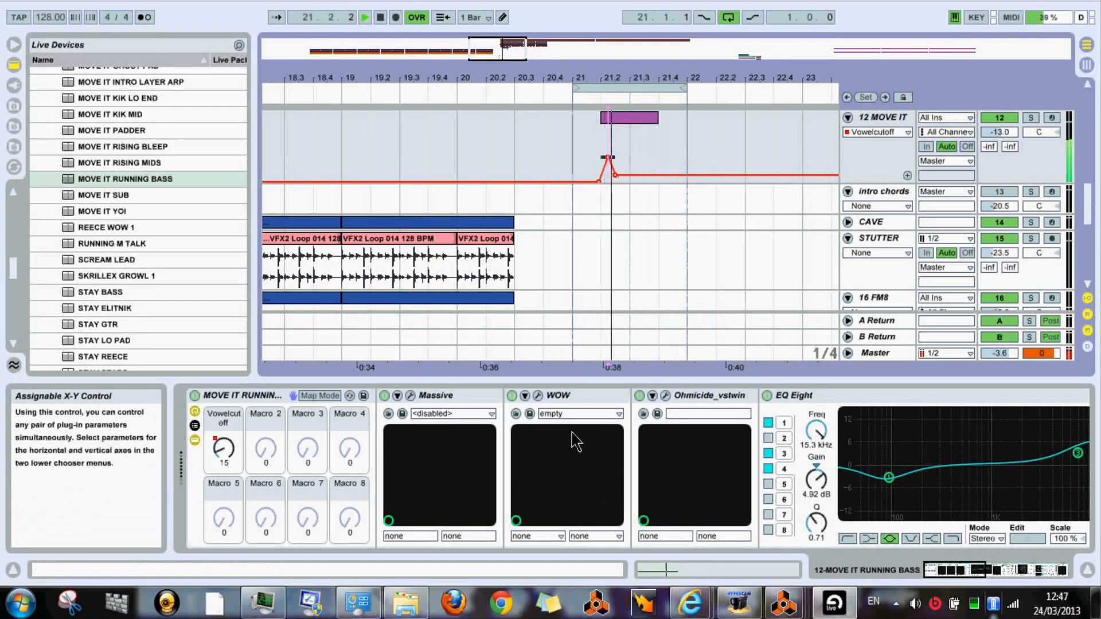
Inspect the WOW plug-in's window and lower the Vowelcutoff breakpoint after the peak to 4
click(539, 395)
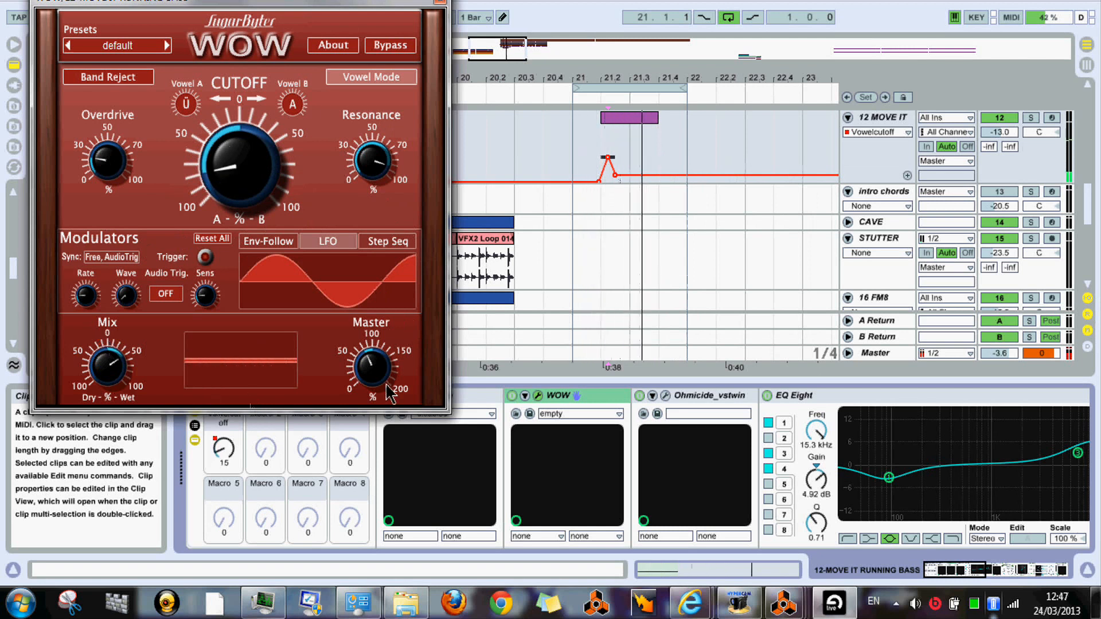
click(440, 3)
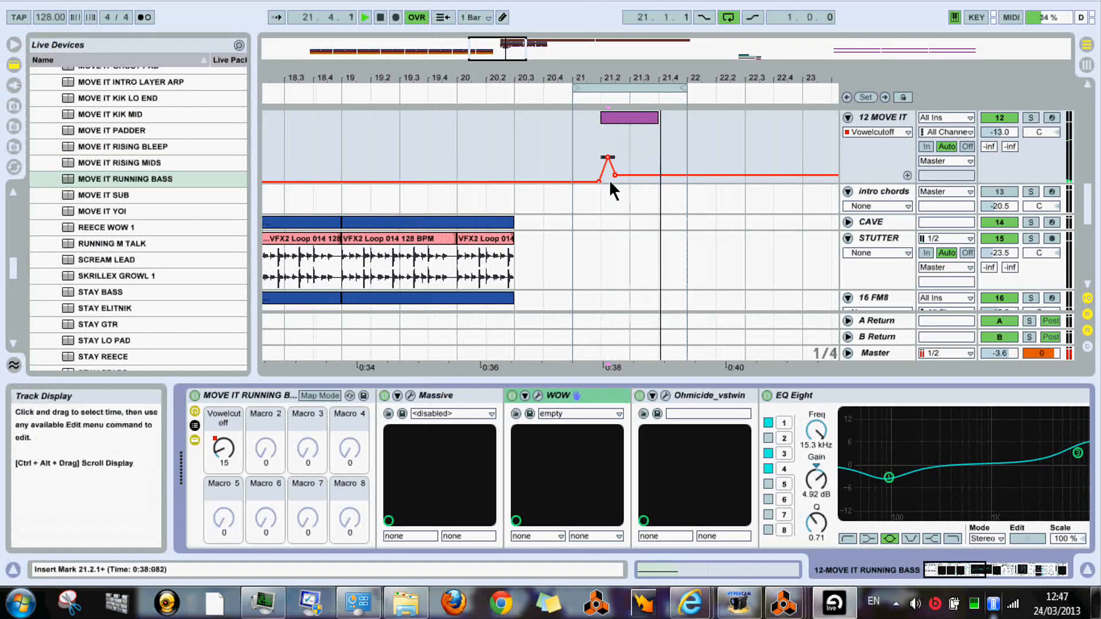
drag(614, 174, 618, 180)
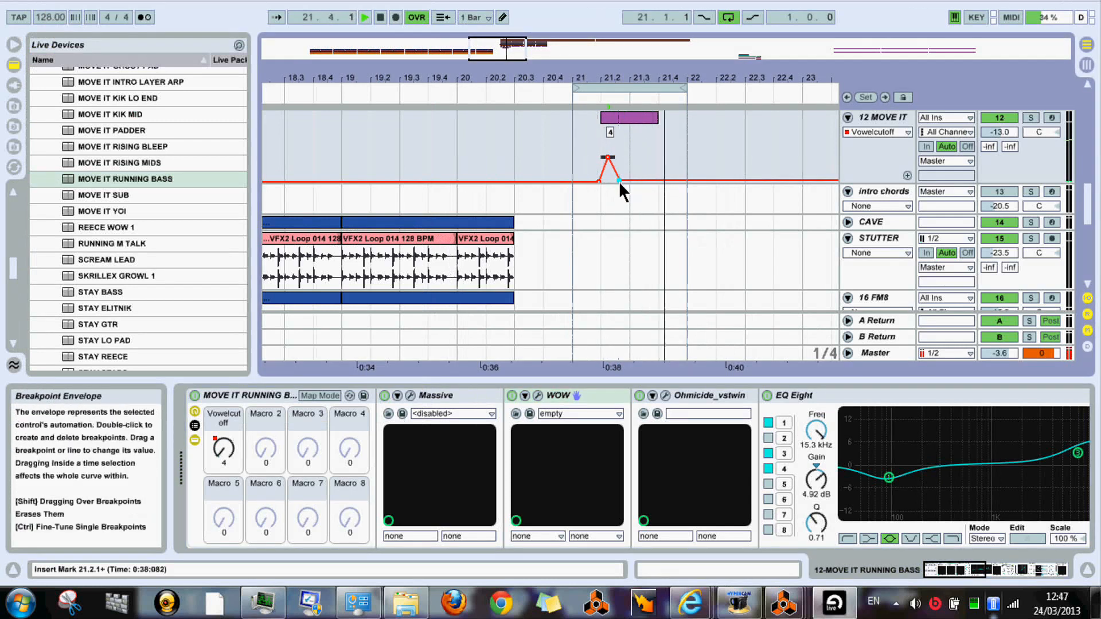
In the Session View, raise the GLITCH BASS A track's volume to -0.2 dB and show its device chain
key(Tab)
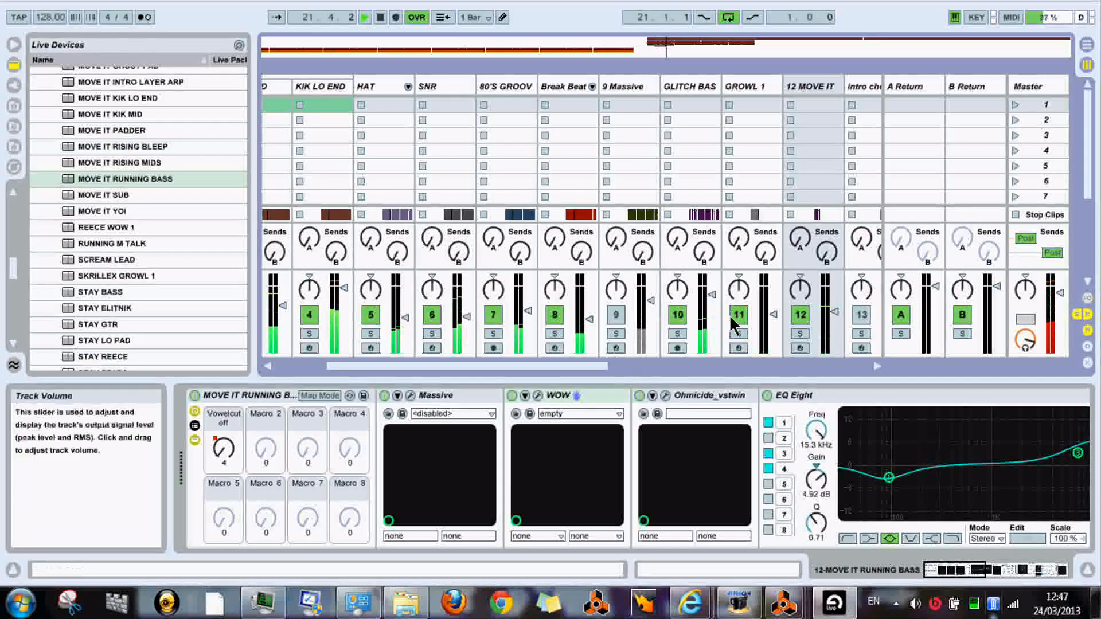
drag(711, 294, 711, 286)
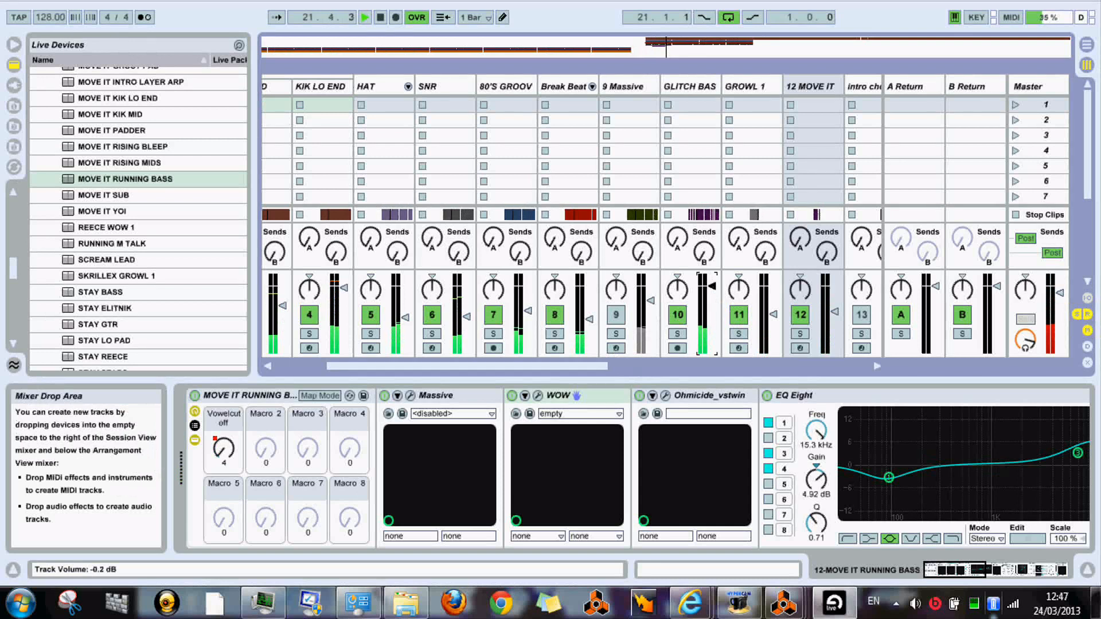
click(697, 87)
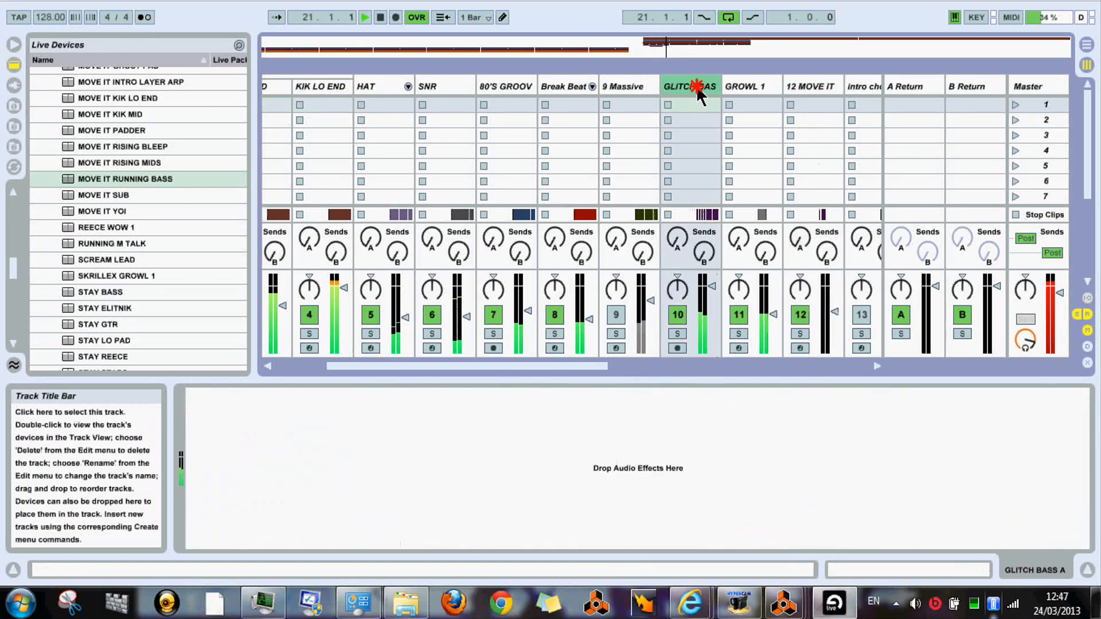
Find the Compressor among the Live audio effects and add it to the GLITCH BASS A track
click(14, 85)
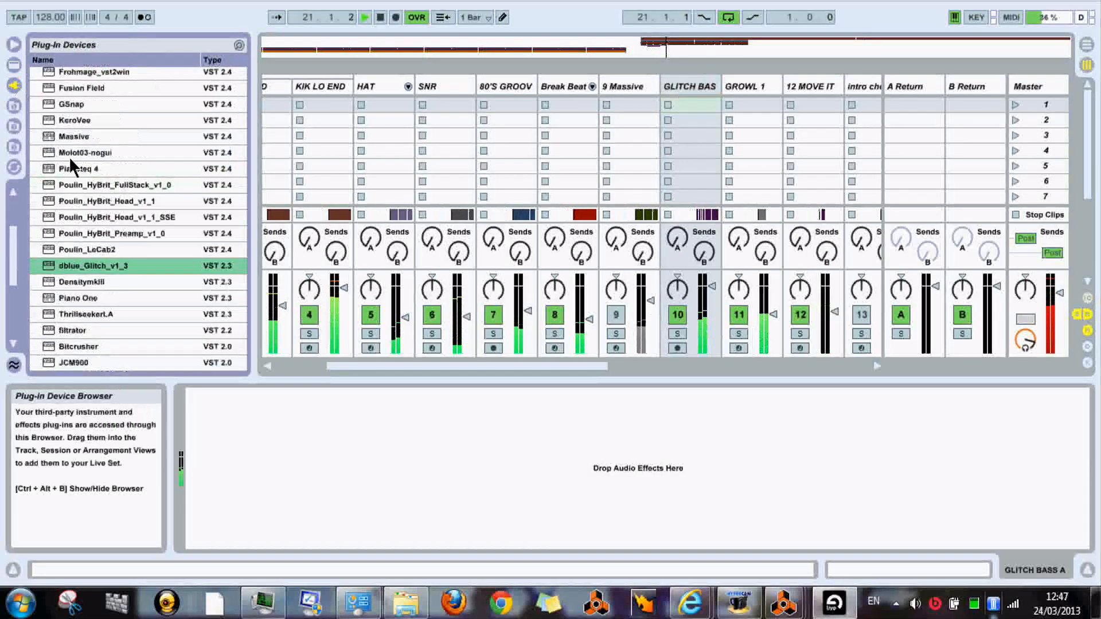
drag(17, 269, 25, 239)
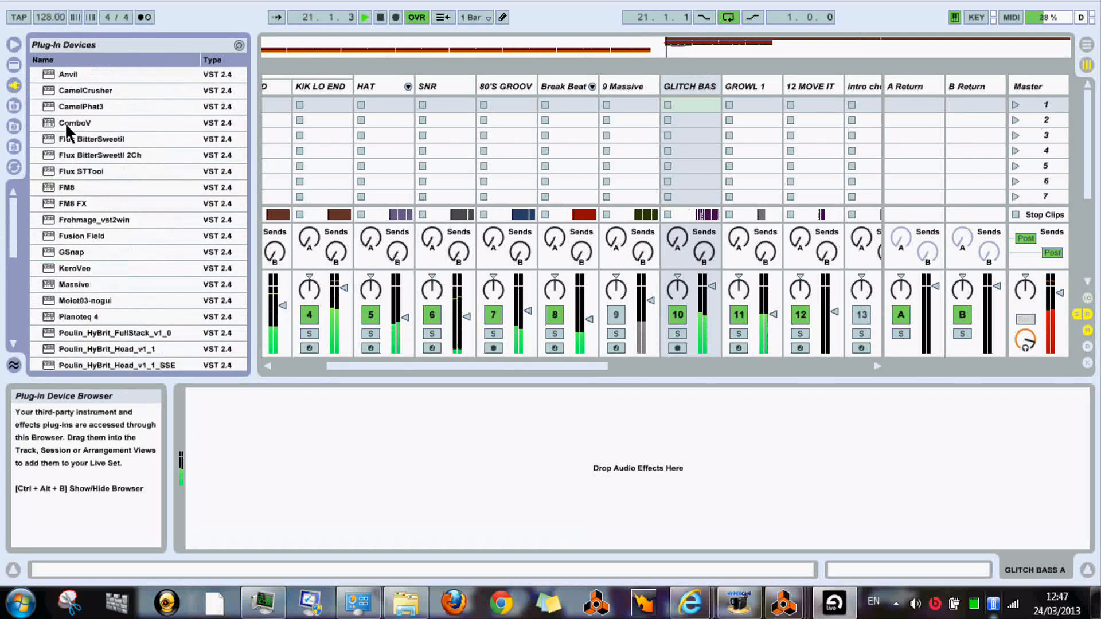
drag(13, 201, 17, 229)
click(14, 65)
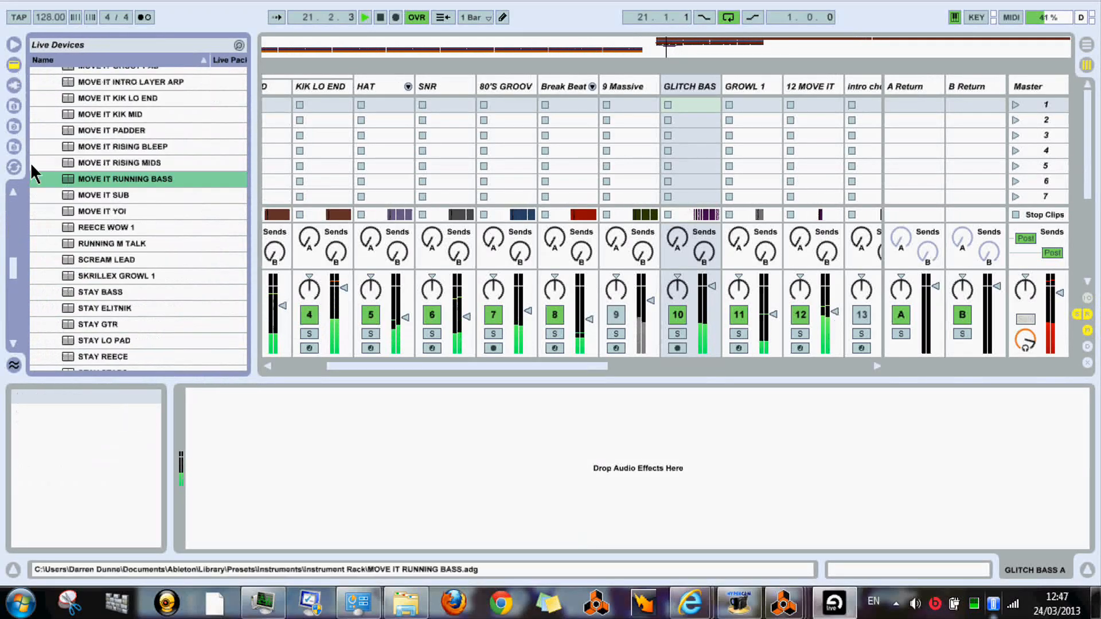
drag(13, 269, 256, 421)
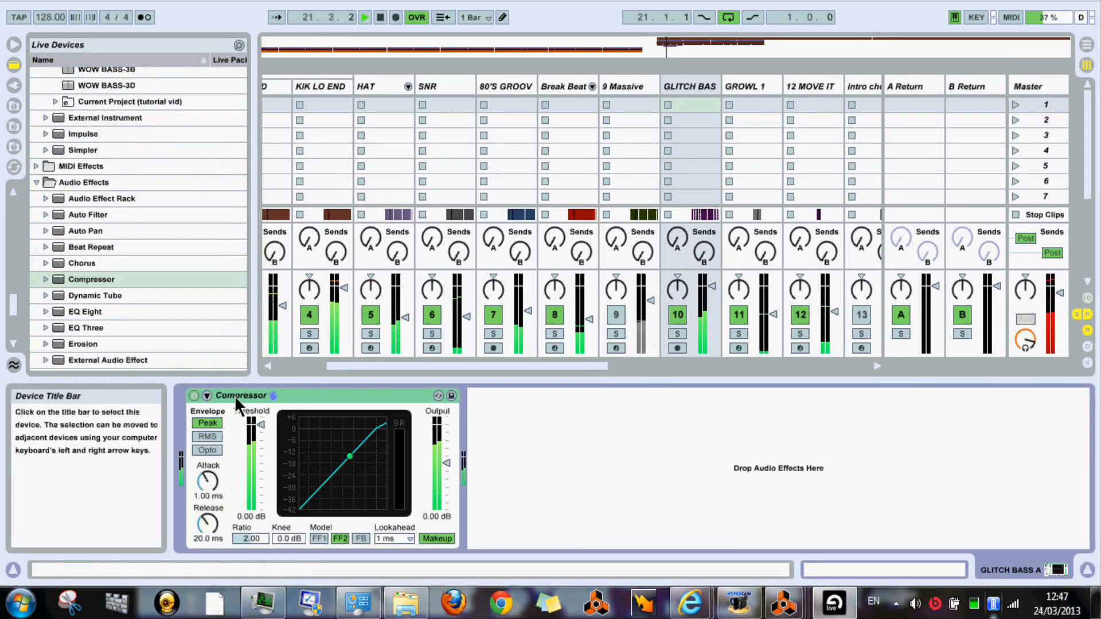
Enable the Compressor's external sidechain with ALL KIKS as the audio source
click(205, 397)
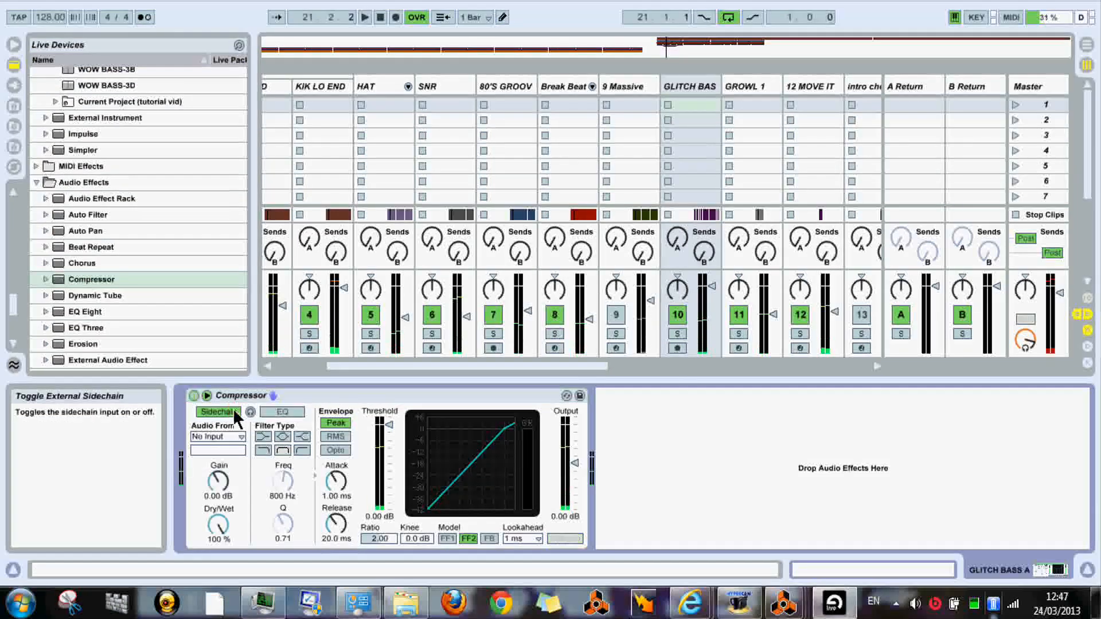
click(233, 435)
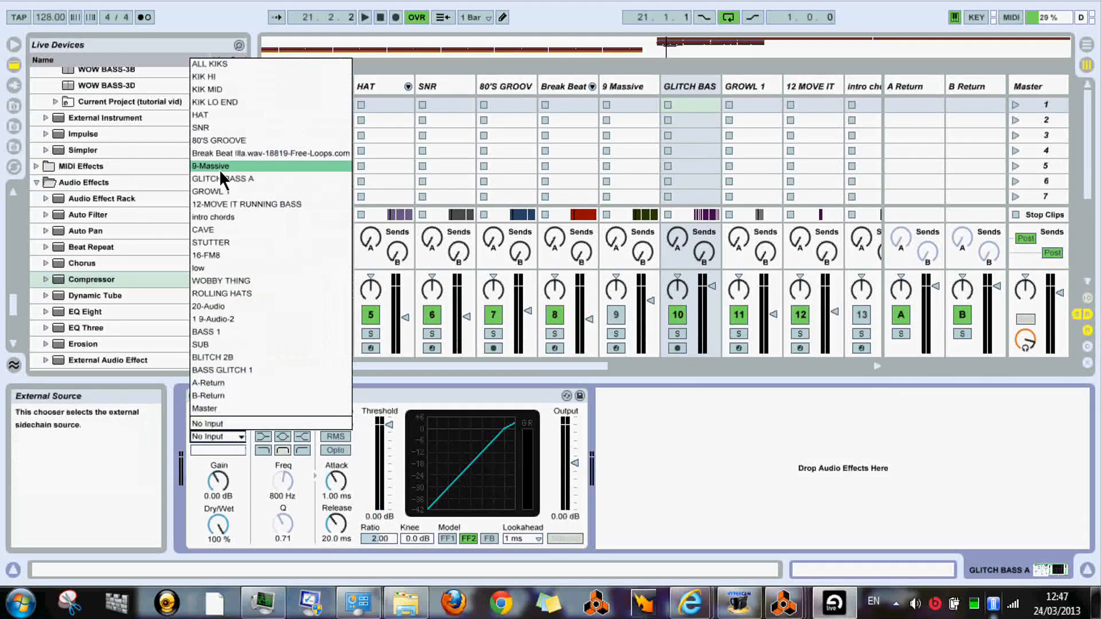
click(204, 60)
Set the Compressor's attack to 0.01 ms, ratio to 2.25, threshold to -22.8 dB and output to 4.95 dB
drag(342, 485, 379, 534)
key(space)
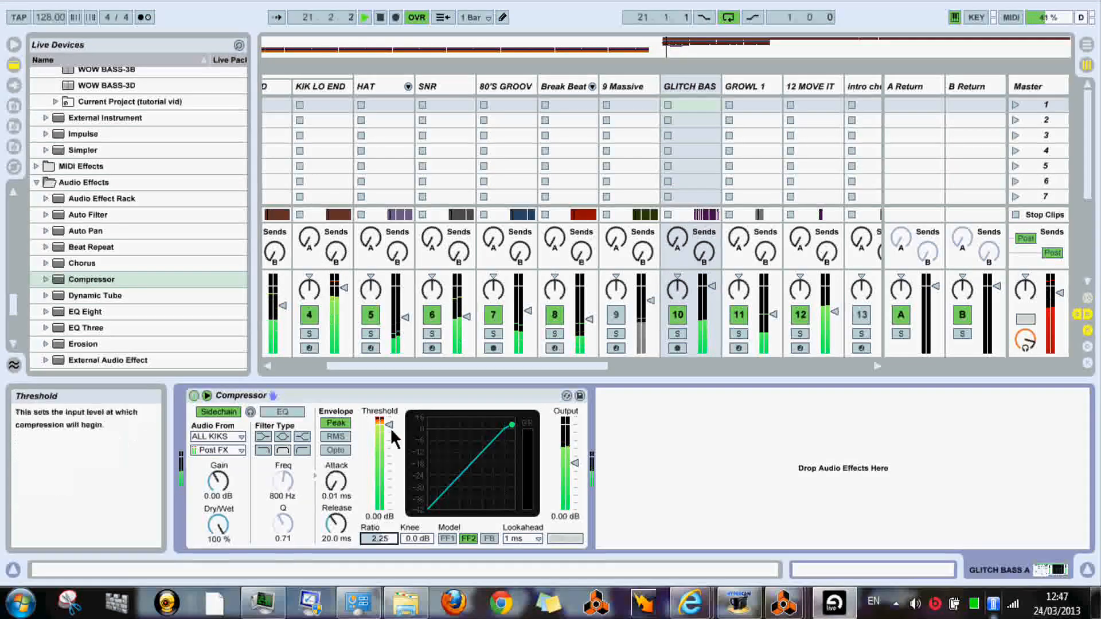
drag(389, 426, 392, 462)
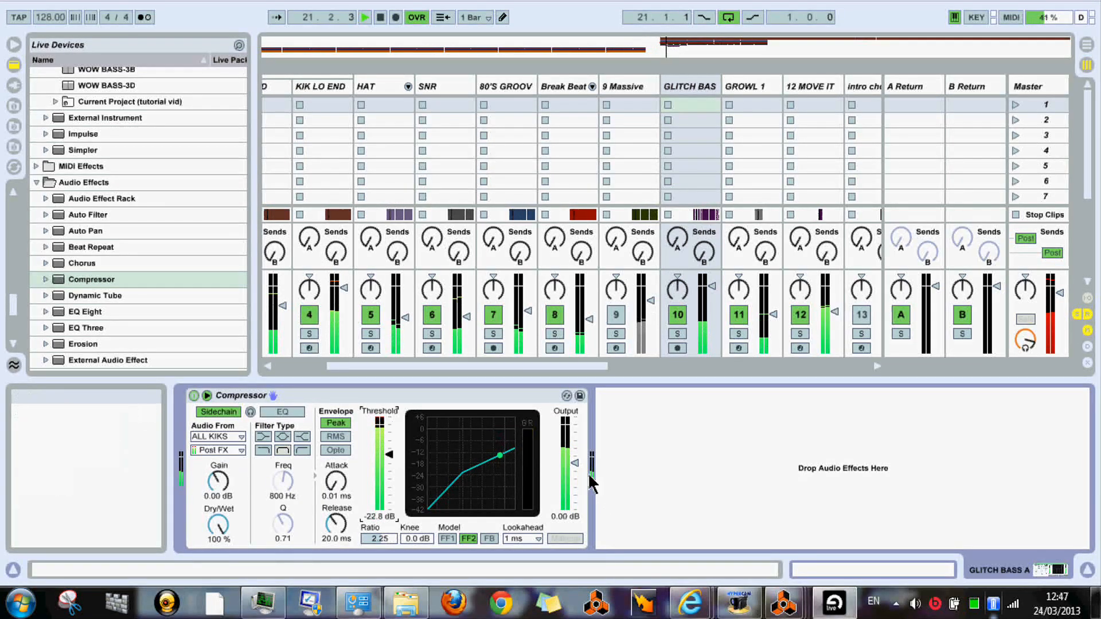
mouse_move(575, 463)
mouse_down()
mouse_move(575, 448)
mouse_move(575, 458)
mouse_up()
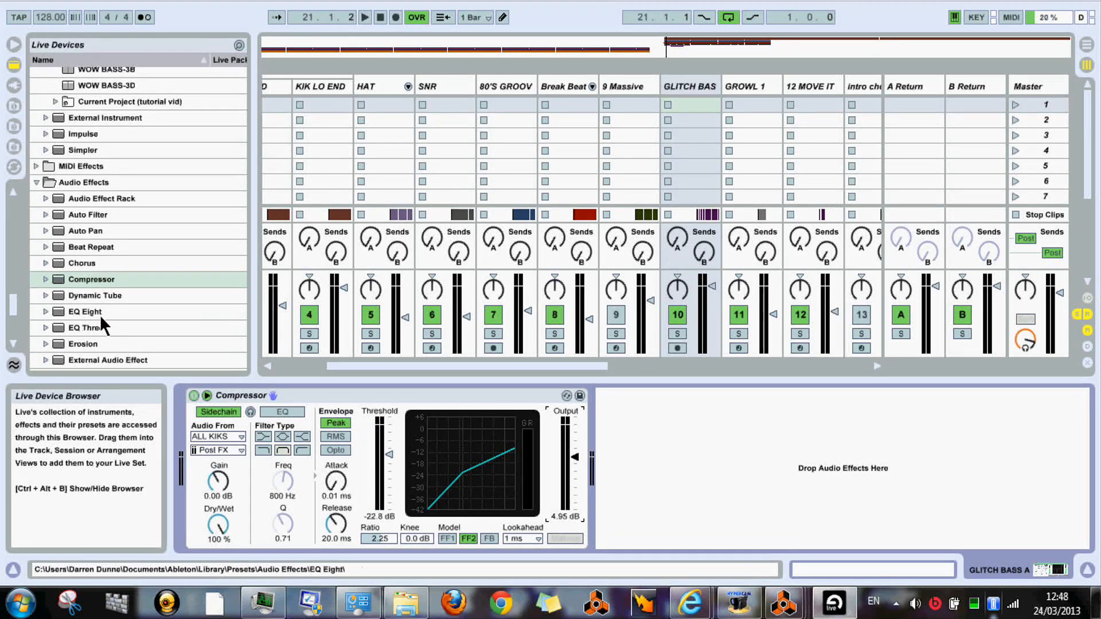
Insert an EQ Eight before the Compressor with band 1 as a low cut, band 2 dipped and band 4 boosted 3.69 dB at 11.1 kHz
drag(101, 319, 294, 424)
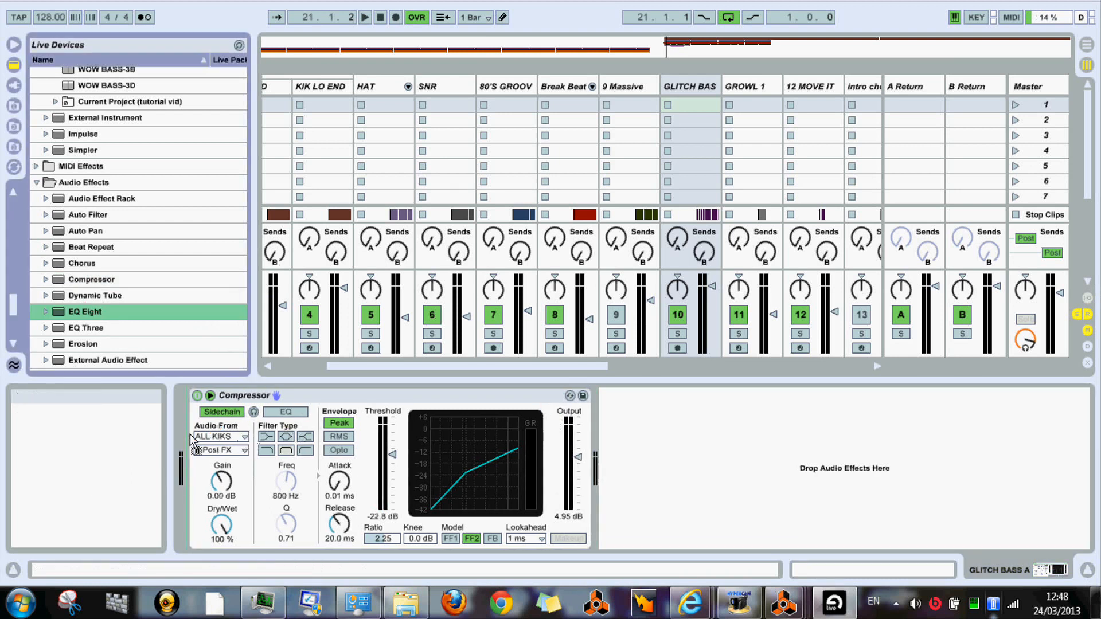
drag(193, 442, 195, 442)
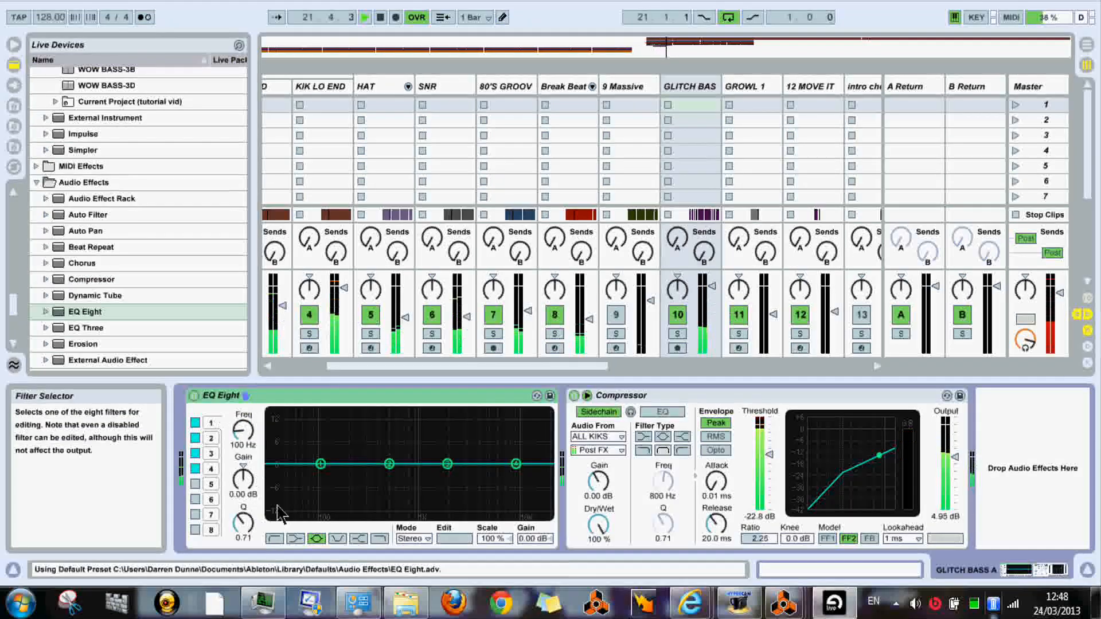
click(276, 539)
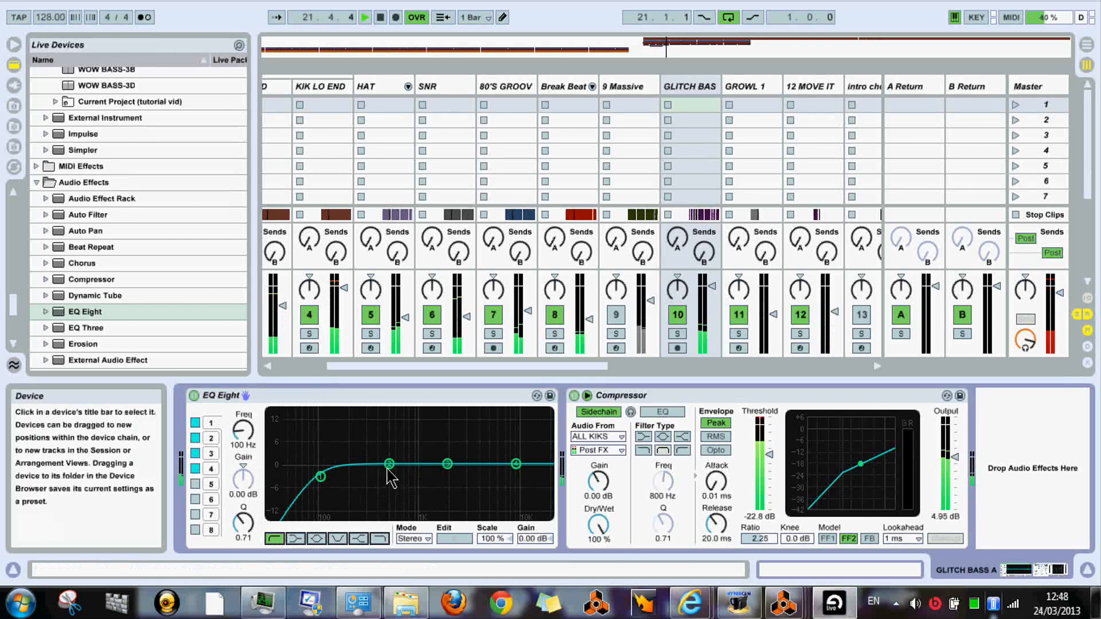
drag(389, 469, 347, 476)
mouse_move(515, 467)
mouse_down()
mouse_move(514, 447)
mouse_move(520, 454)
mouse_up()
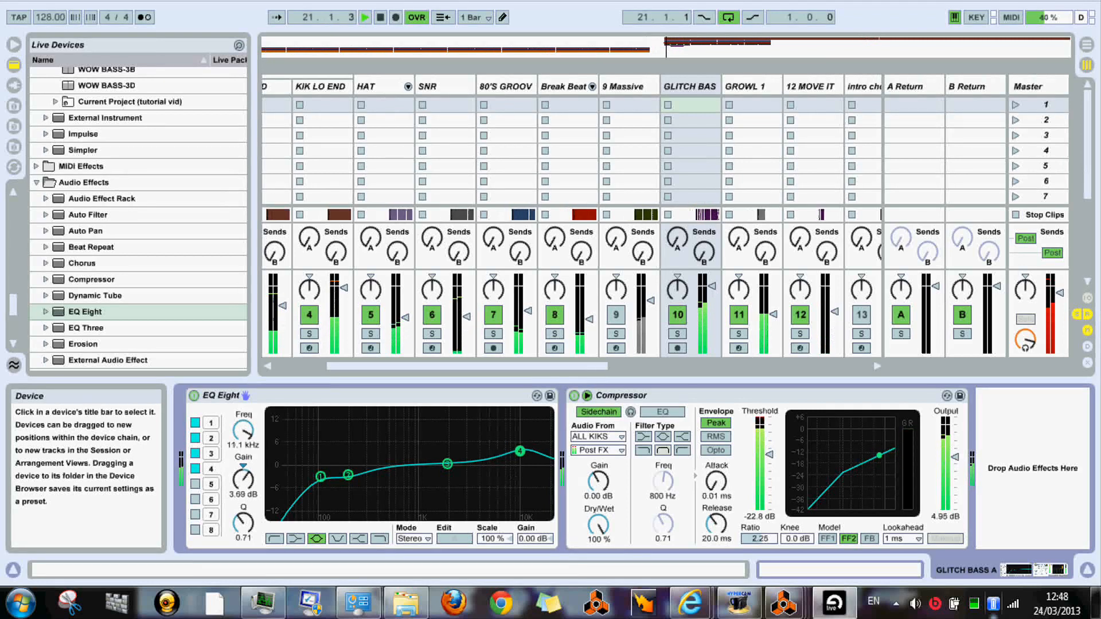
key(space)
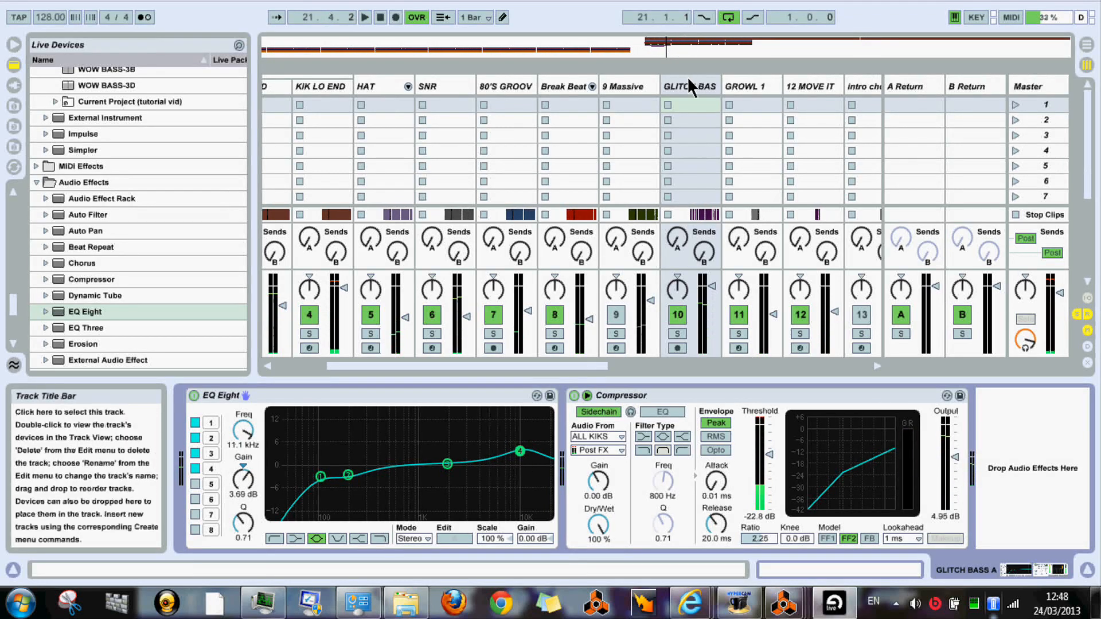
Insert a Reverb with Dry/Wet at 22 % between the EQ Eight and Compressor, and save the set from the Arrangement View
click(691, 87)
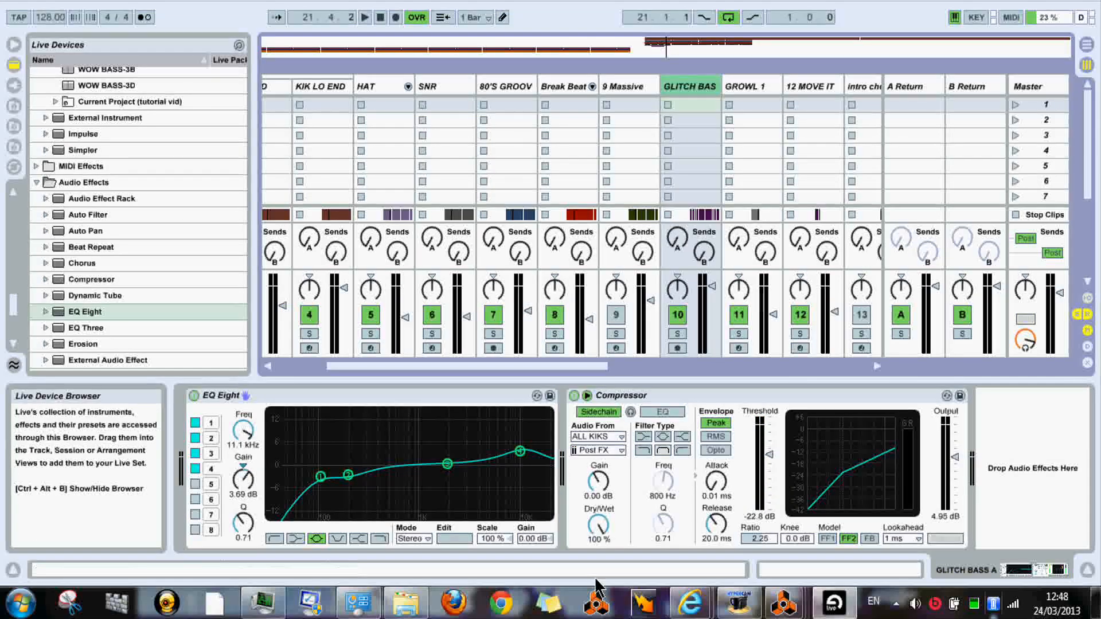
scroll(10, 317, down, 5)
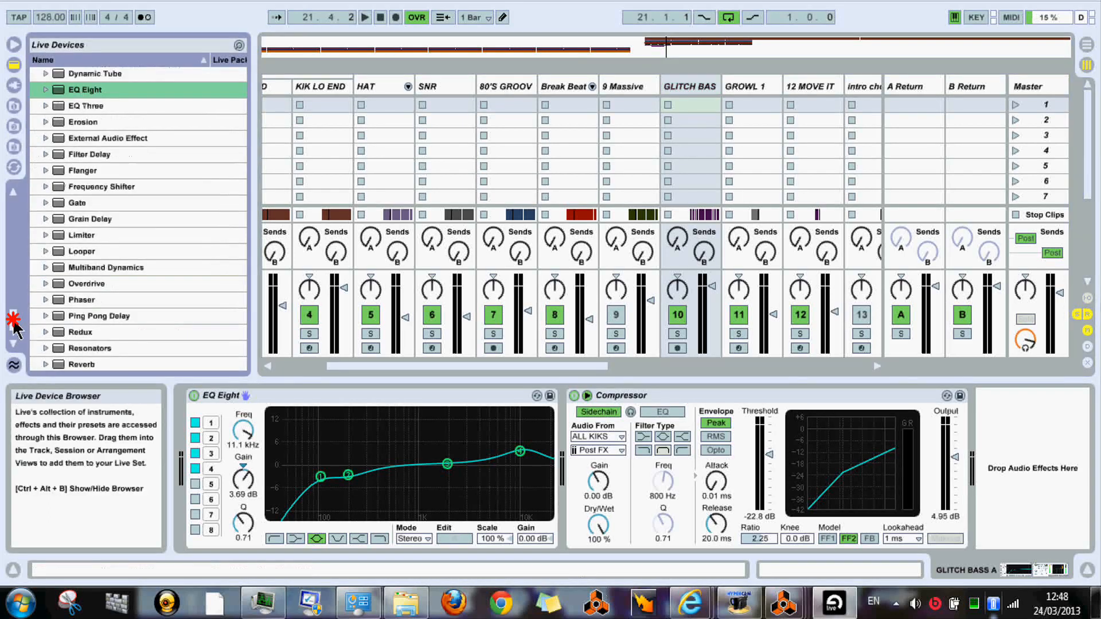
click(82, 340)
drag(82, 343, 517, 431)
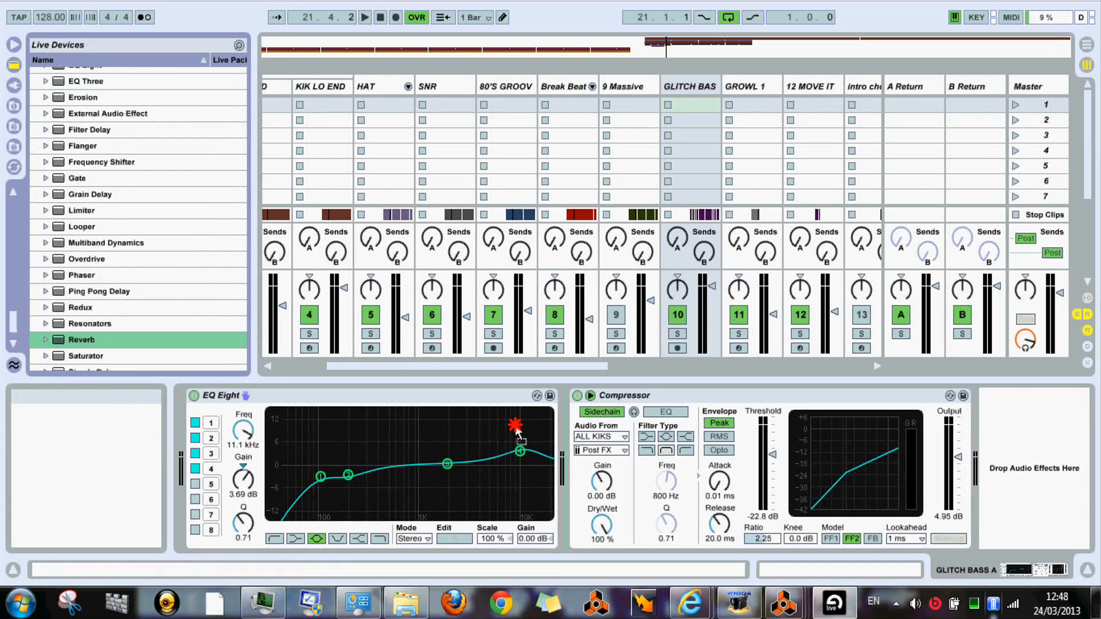
drag(600, 466, 602, 468)
key(space)
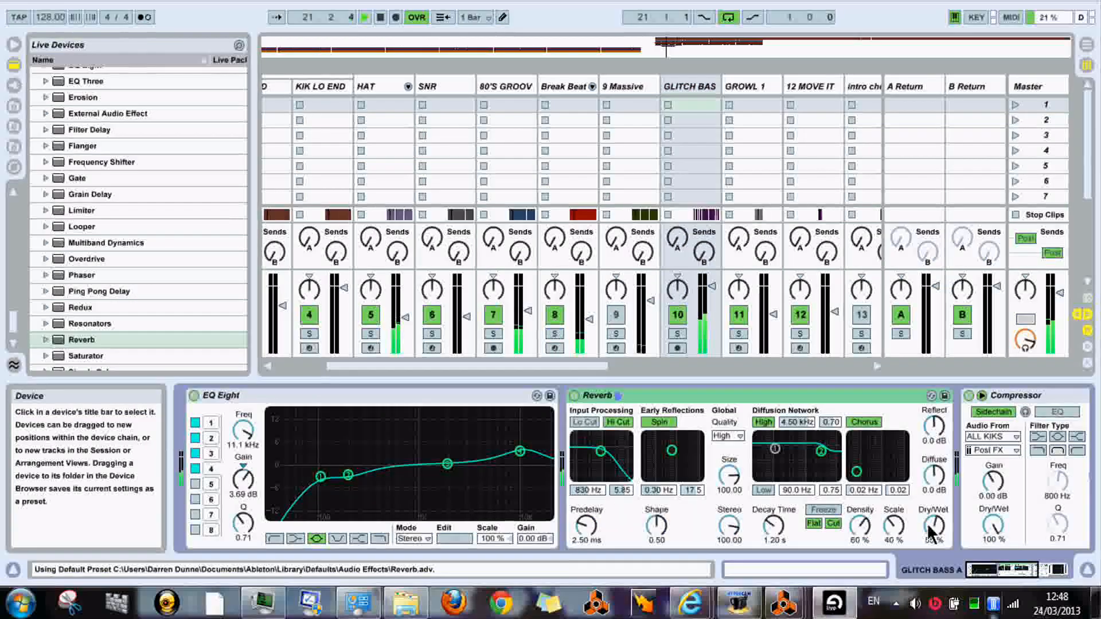
drag(934, 525, 934, 538)
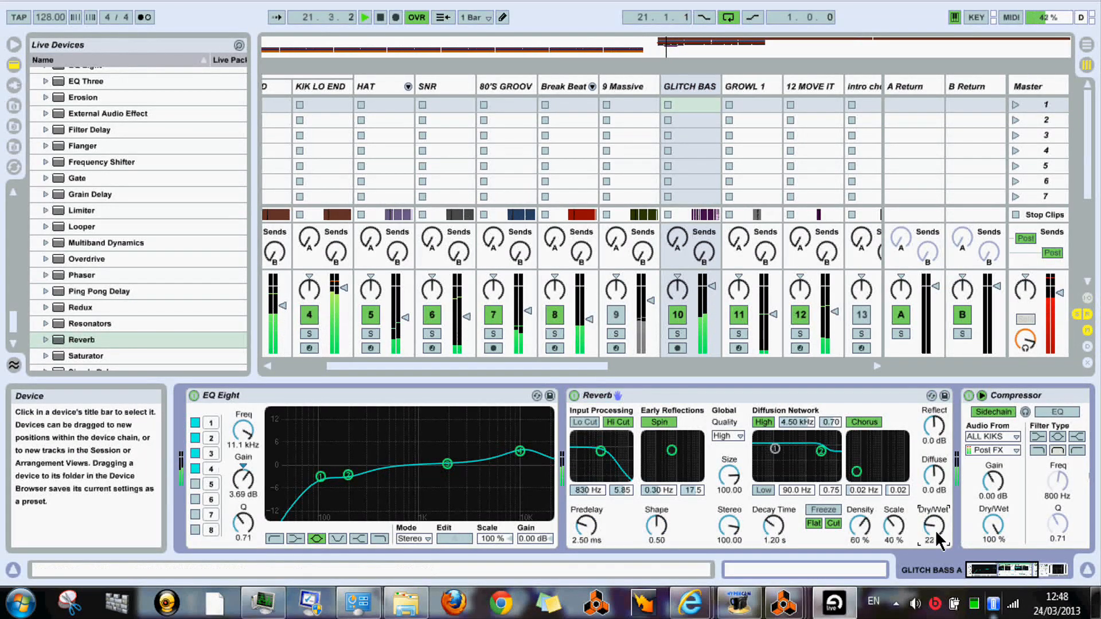
key(space)
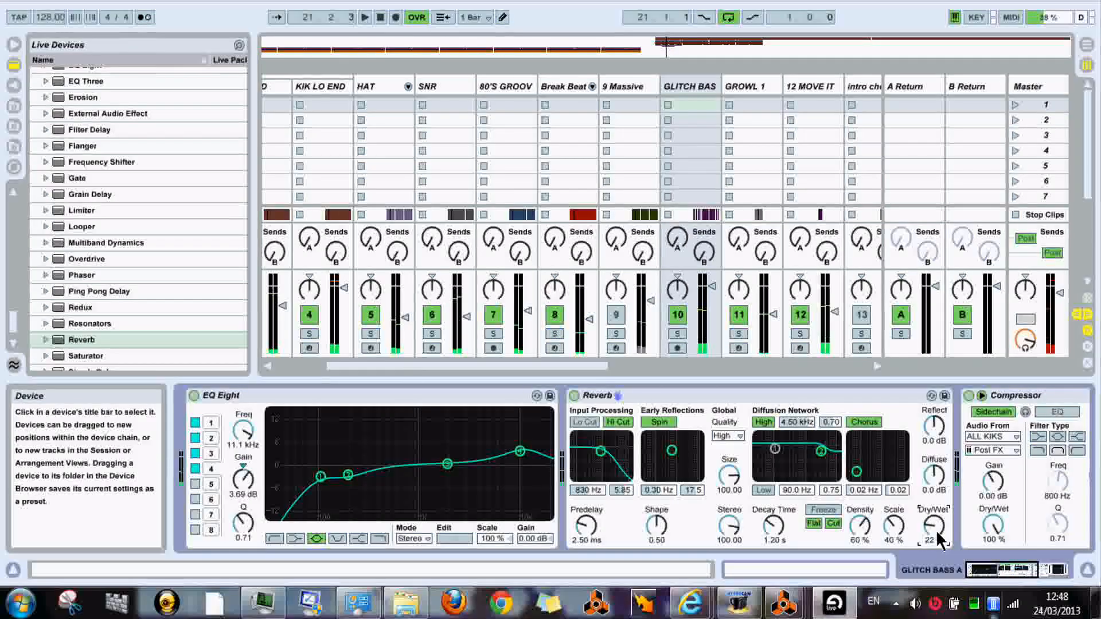
key(Tab)
key(ctrl+s)
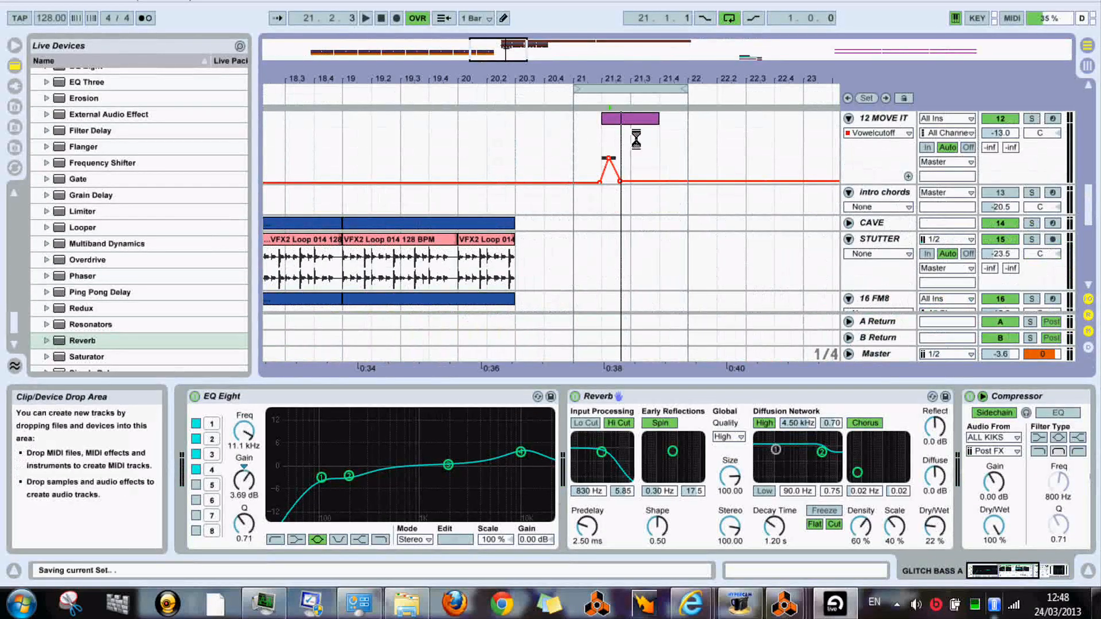
Select the running bass clip, solo its track and play the loop
click(635, 123)
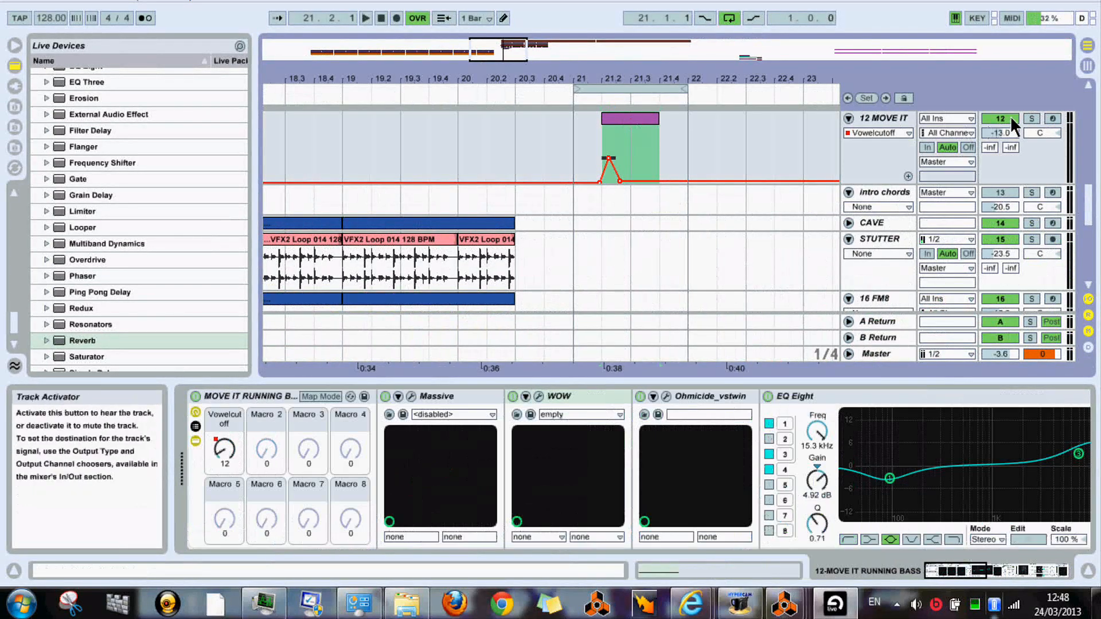
click(1027, 121)
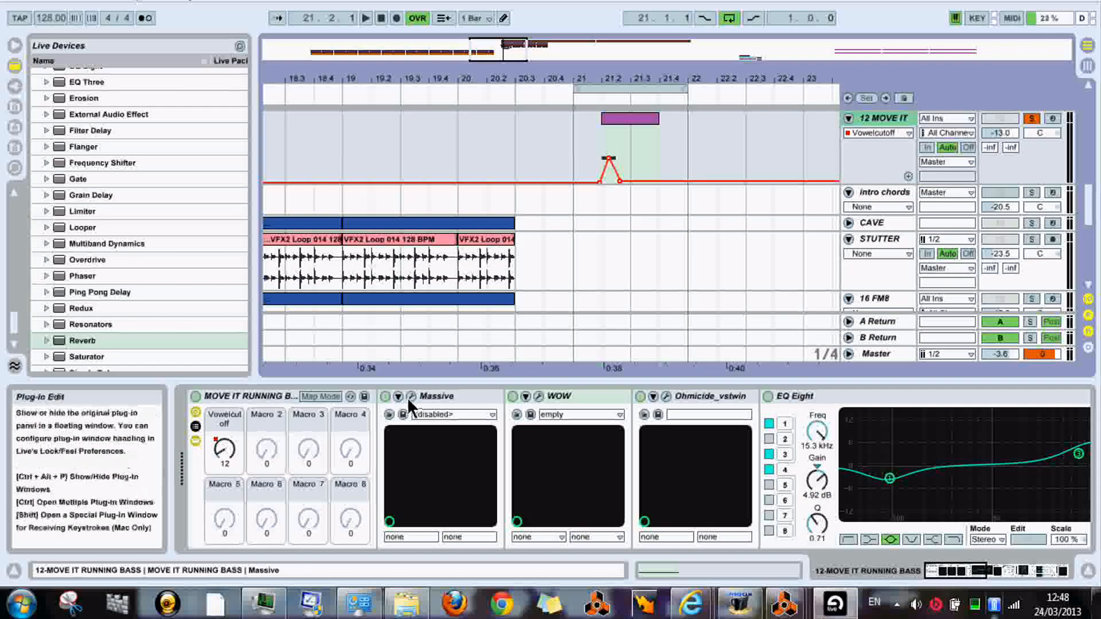
key(space)
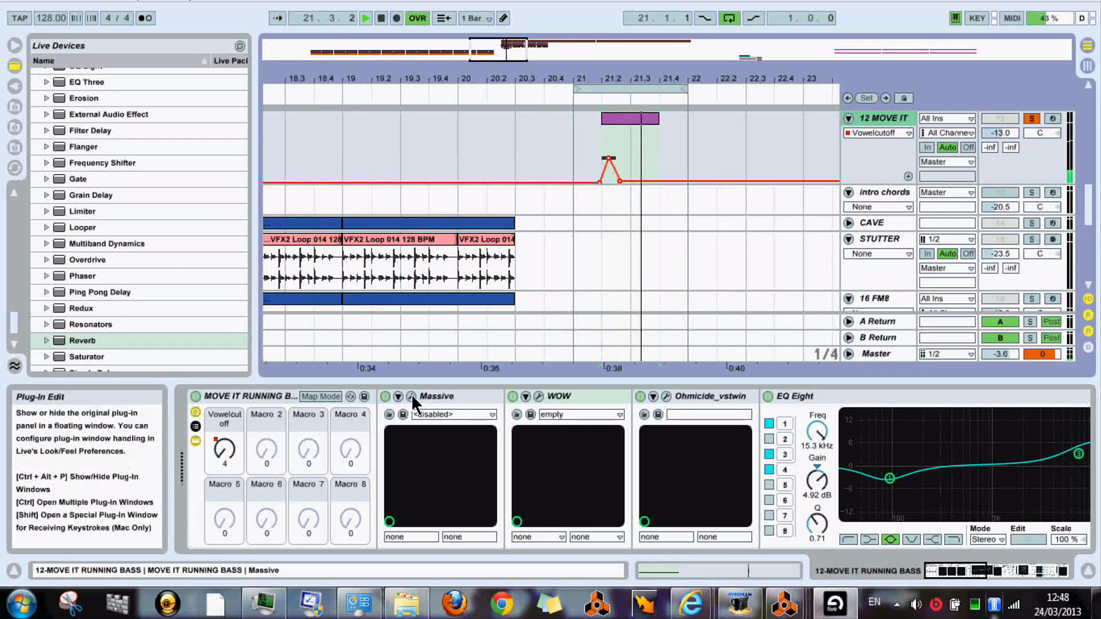
Shorten the loop to two beats from 21.1.1 and set Massive's Filter 2 to Lowpass 4, with LFO 6 modulating its cutoff
drag(687, 89, 631, 89)
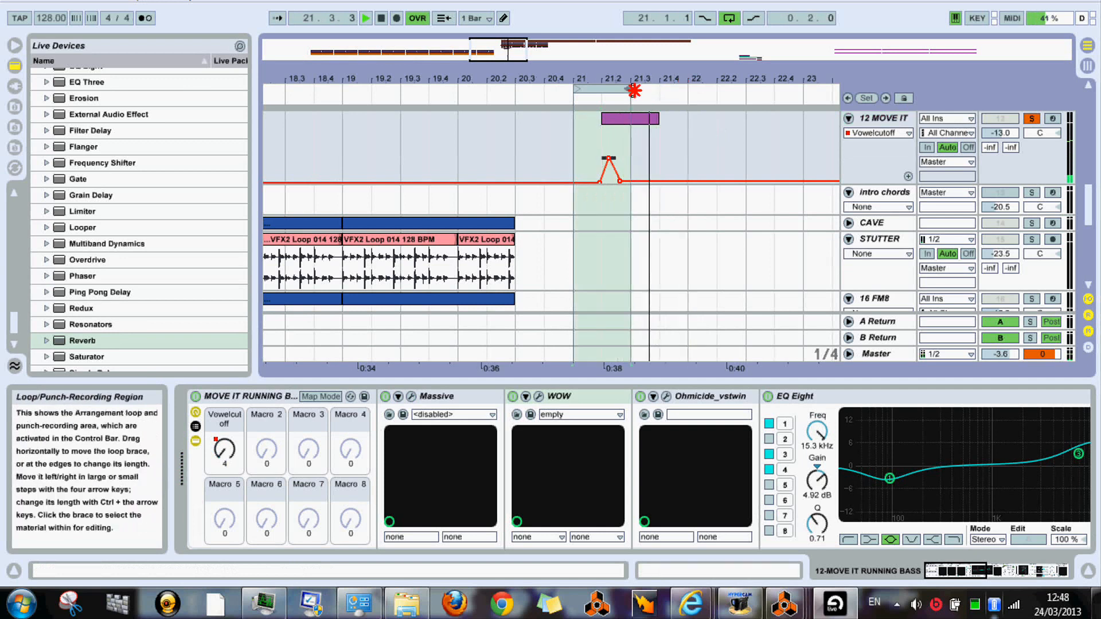
click(410, 396)
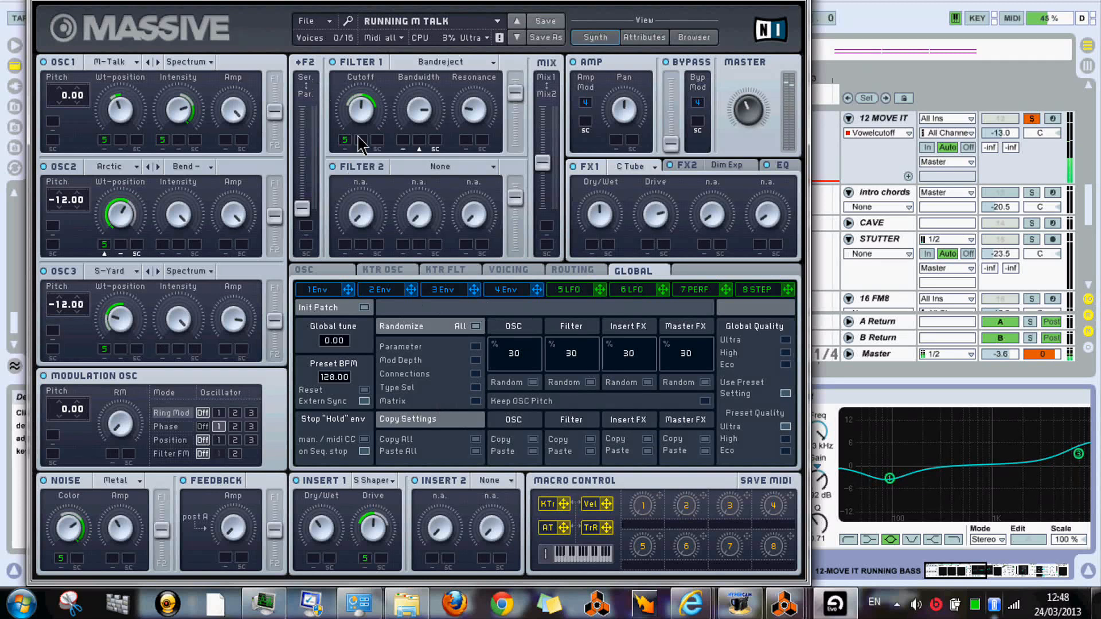
mouse_move(364, 108)
mouse_down()
mouse_move(365, 150)
mouse_move(371, 135)
mouse_up()
drag(549, 269, 410, 217)
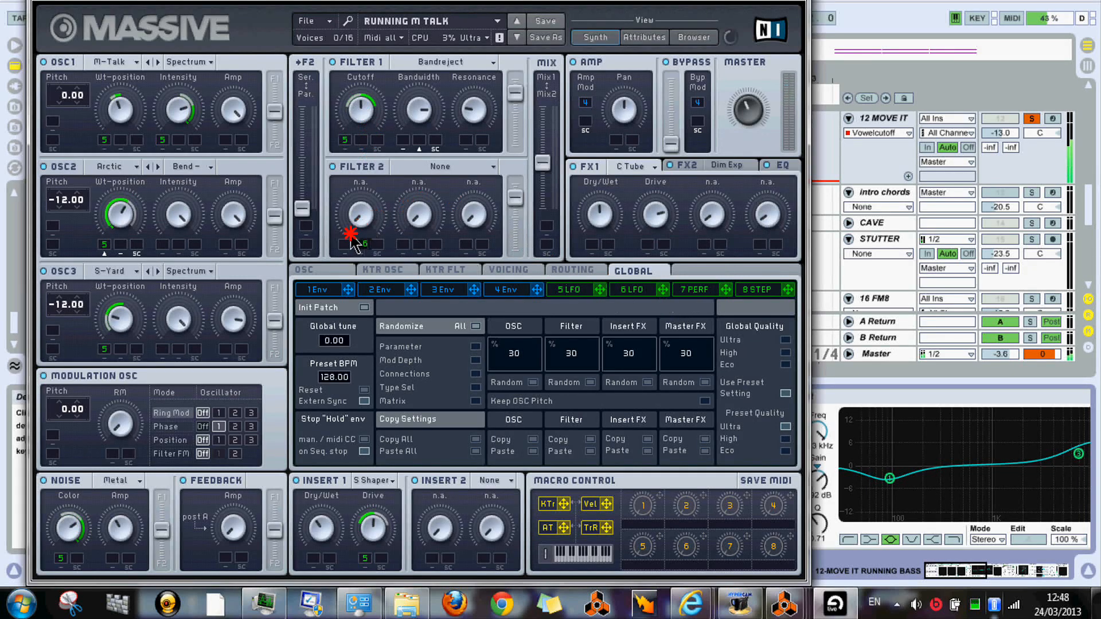
drag(351, 238, 348, 246)
click(487, 171)
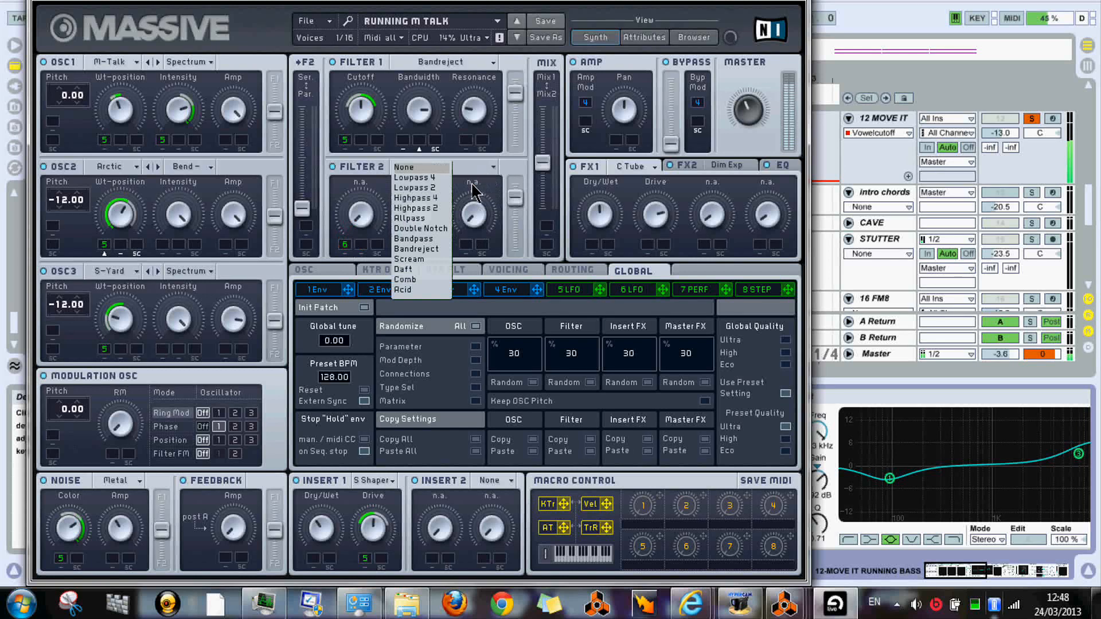
click(427, 179)
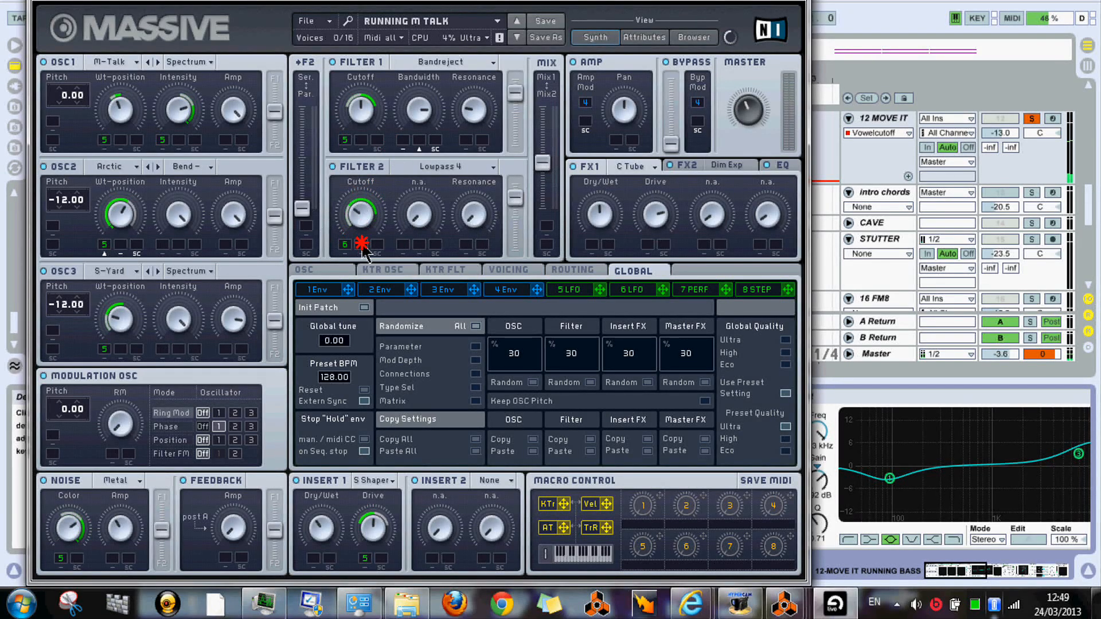
drag(362, 244, 368, 272)
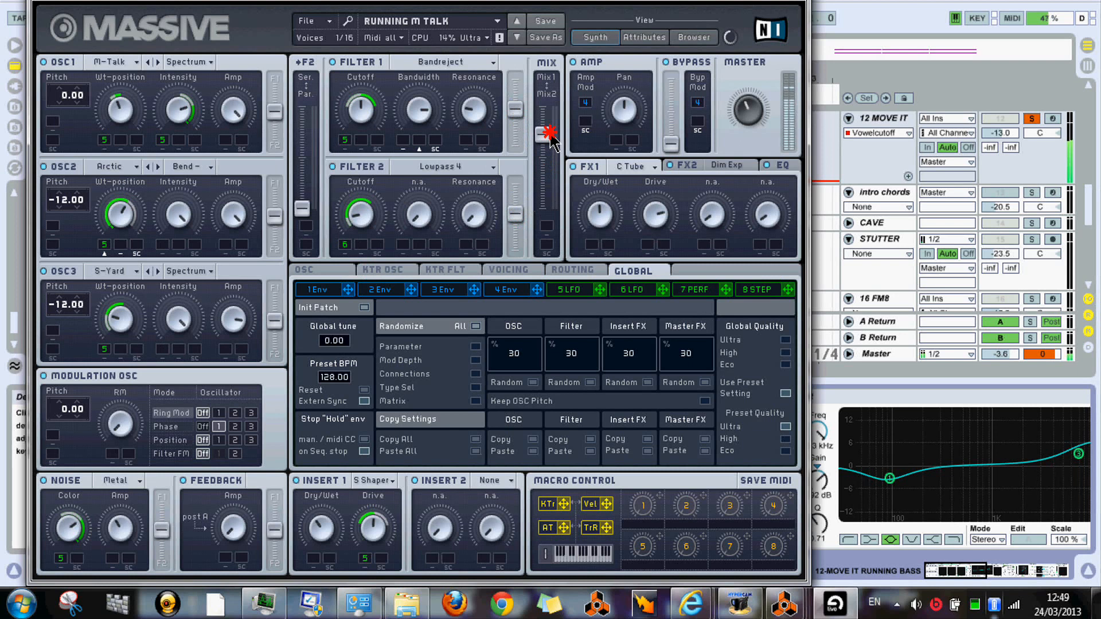
Shift Massive's filter mix strongly toward Mix2, show the EQ controls and close the synth window
drag(547, 162, 549, 224)
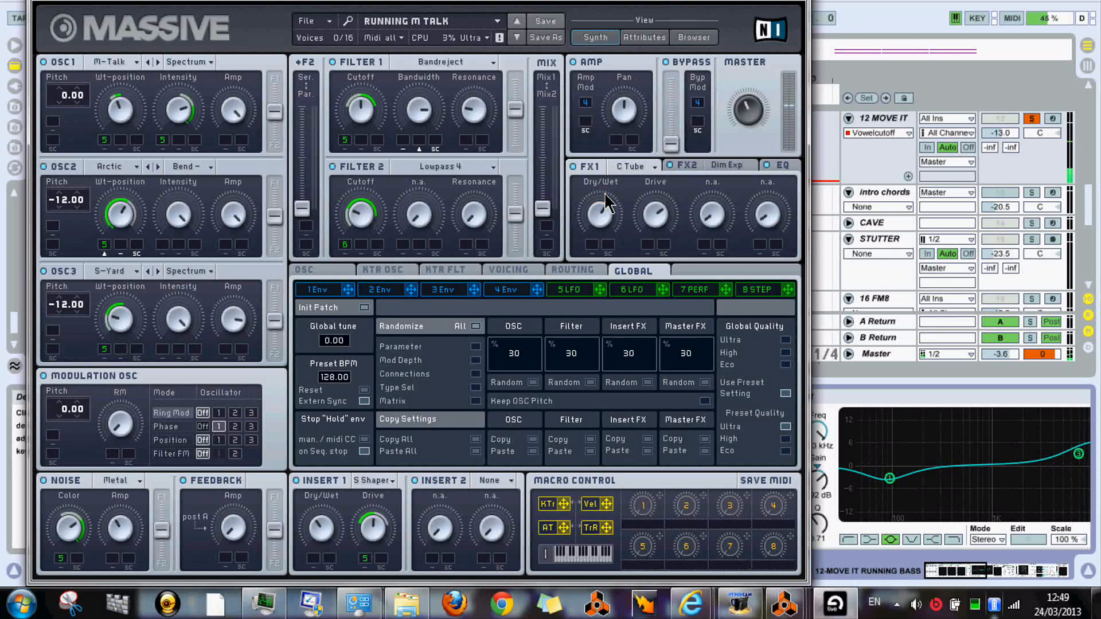
click(771, 166)
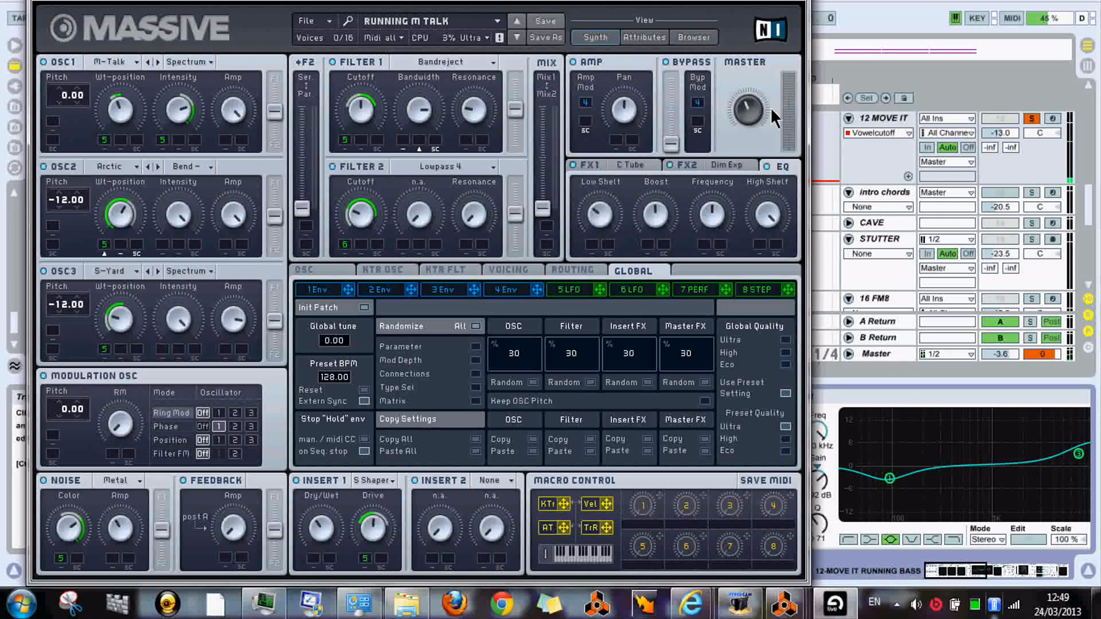
click(1075, 113)
key(ctrl+alt+p)
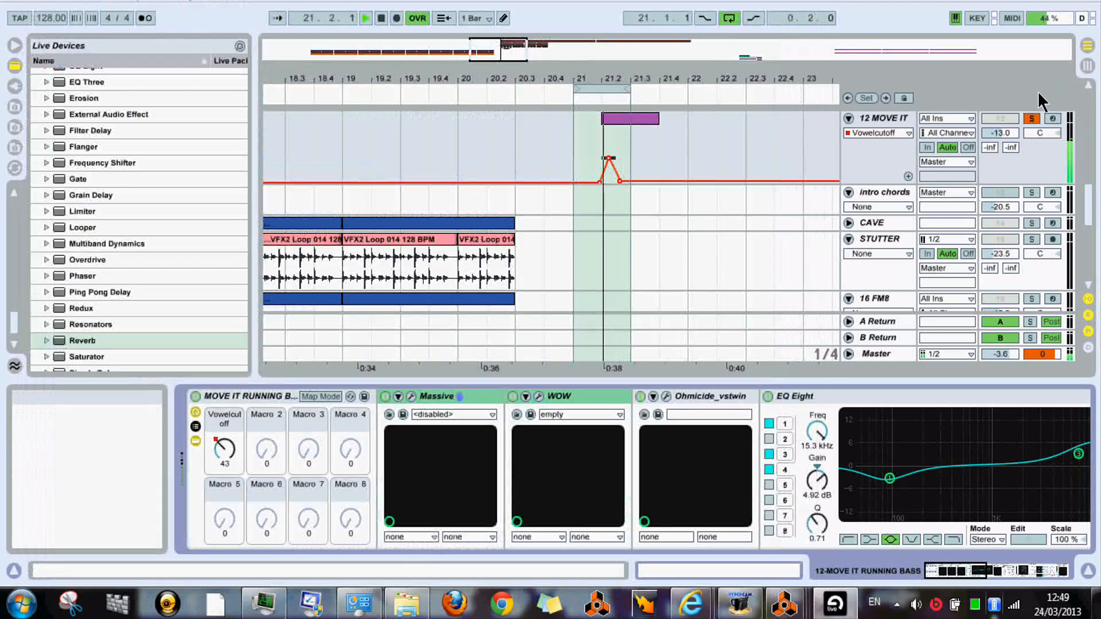
Unsolo the running bass track and extend the loop end to bar 22
click(1033, 119)
click(1033, 118)
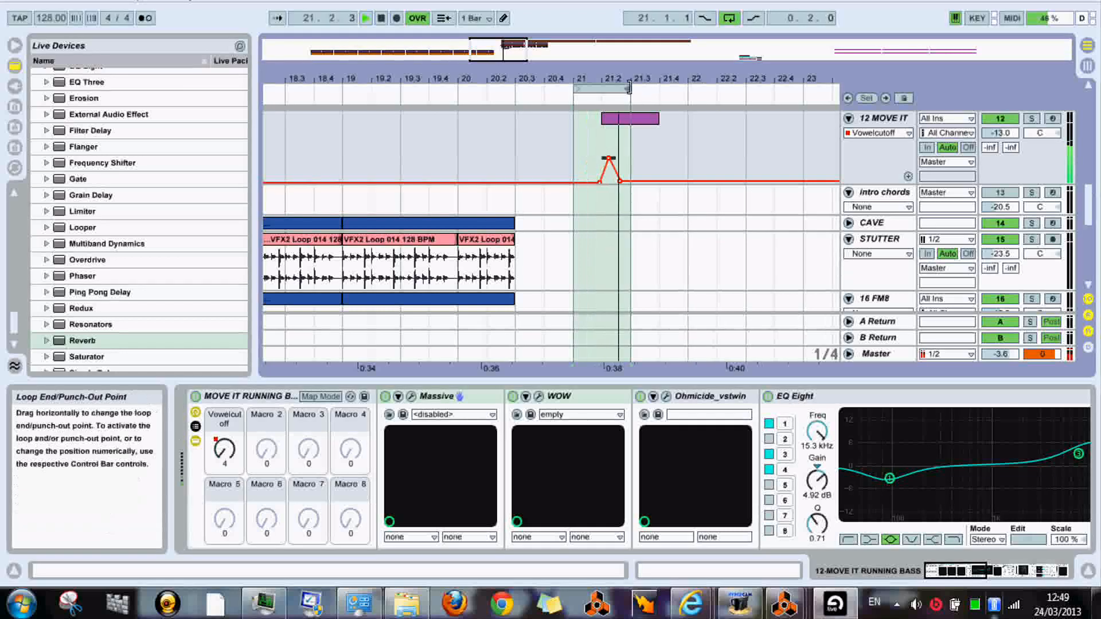
drag(631, 88, 687, 88)
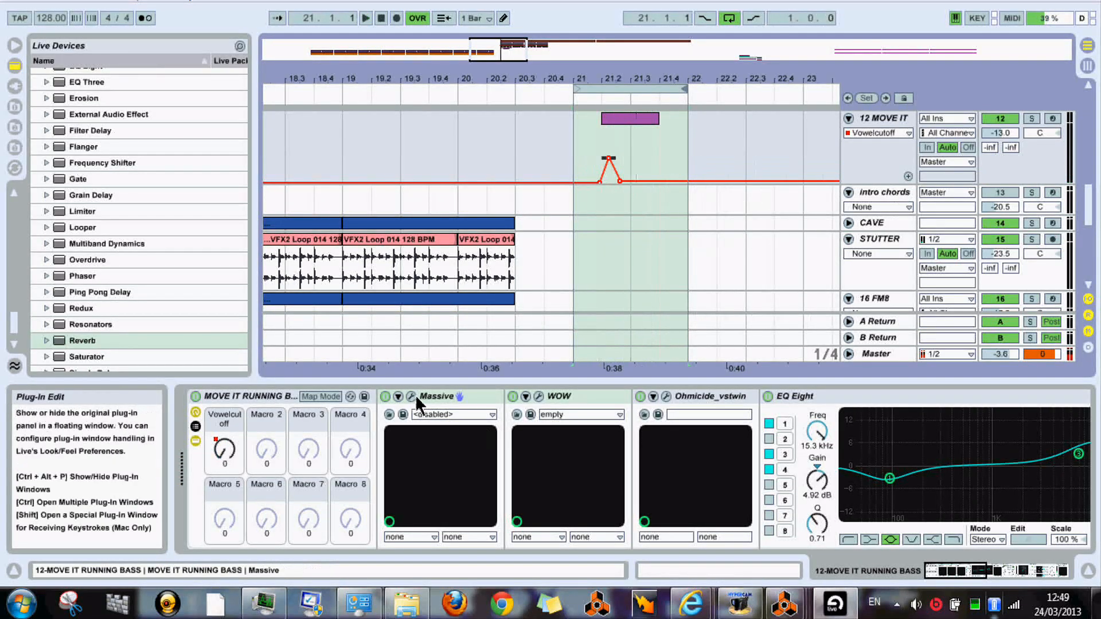
Reopen Massive from the running bass clip's track and shift the phase of LFO 6's upper sine curve
right_click(575, 337)
click(576, 450)
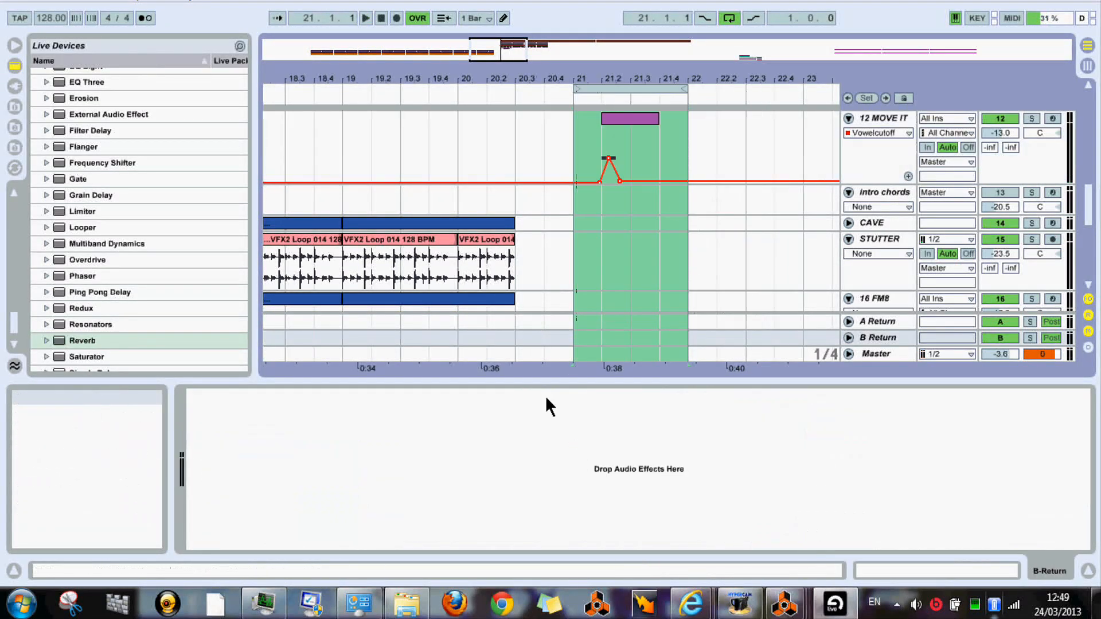
click(622, 152)
click(411, 395)
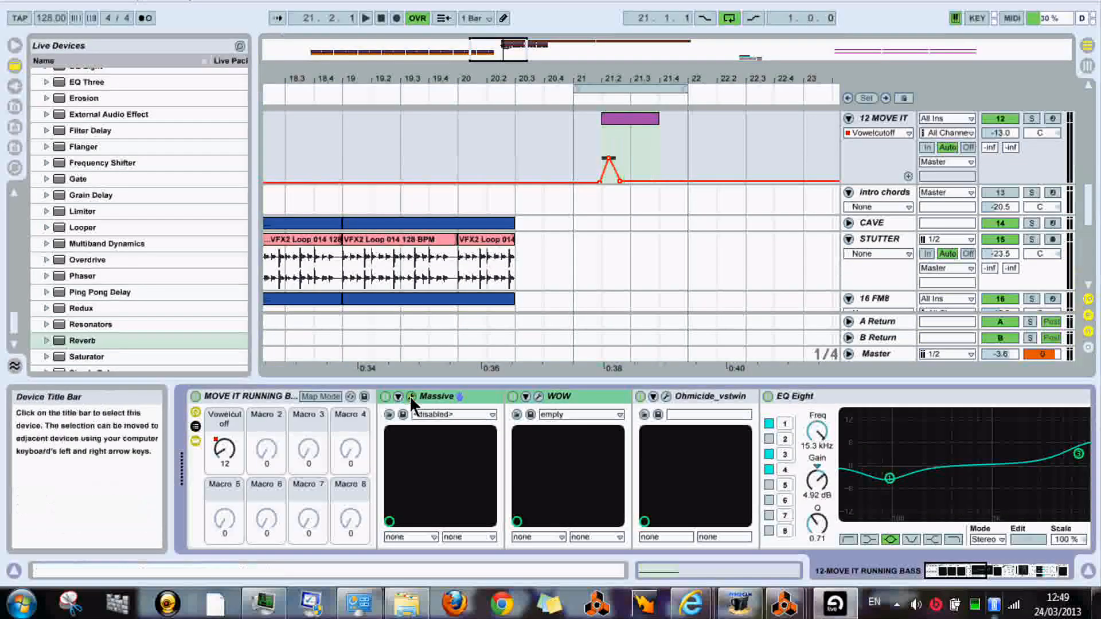
click(411, 396)
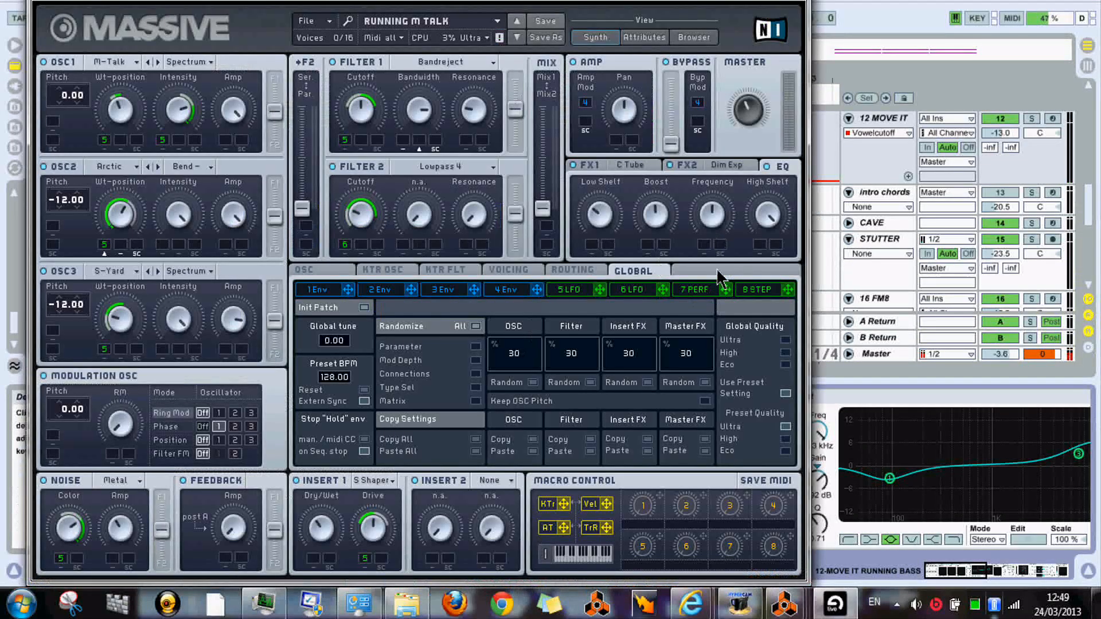
click(637, 291)
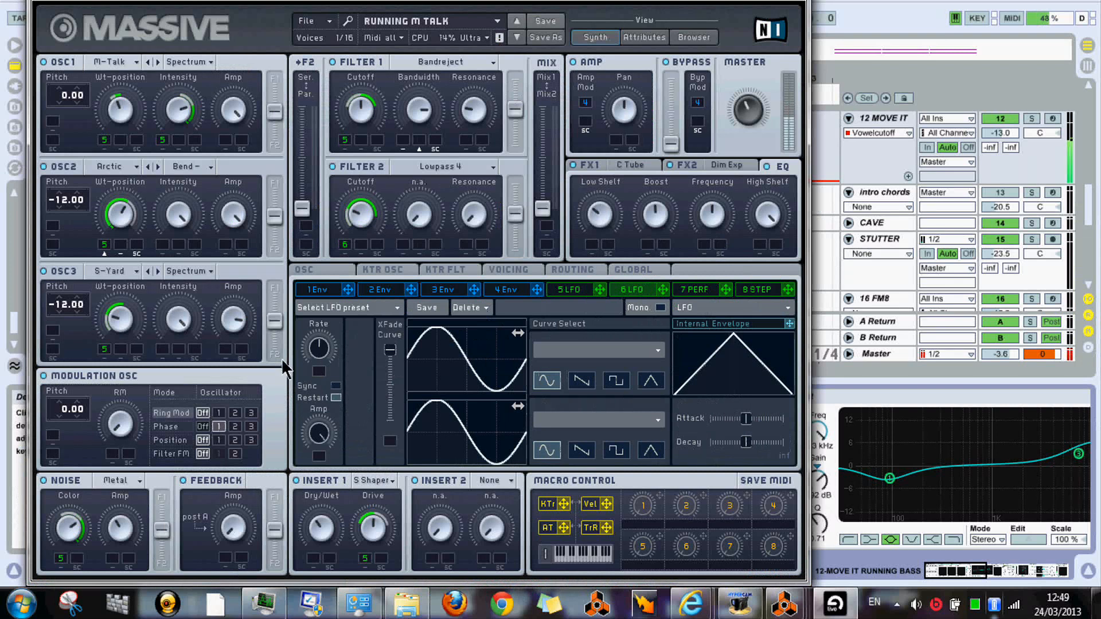
drag(471, 367, 496, 372)
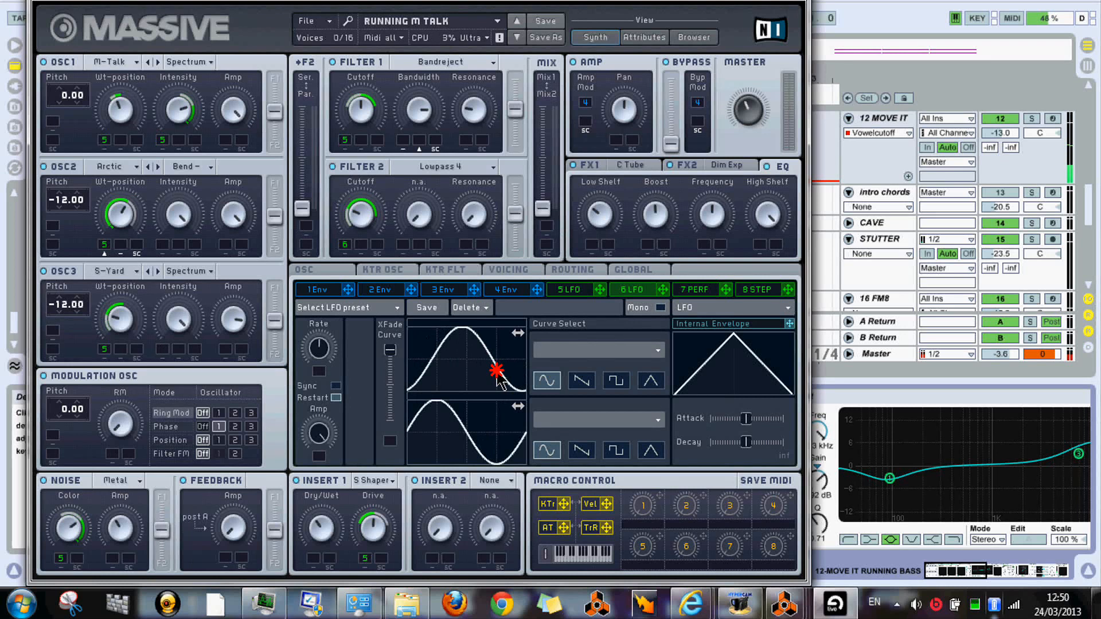
drag(498, 378, 500, 379)
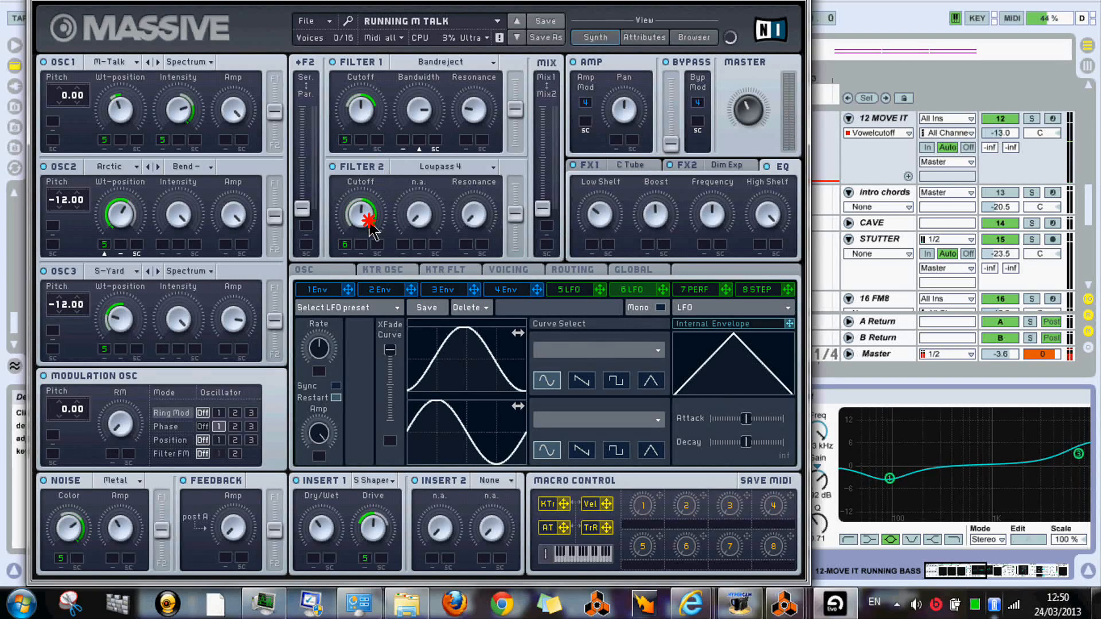
Raise Massive's Filter 2 cutoff and master volume, and close the synth window
drag(370, 230, 370, 236)
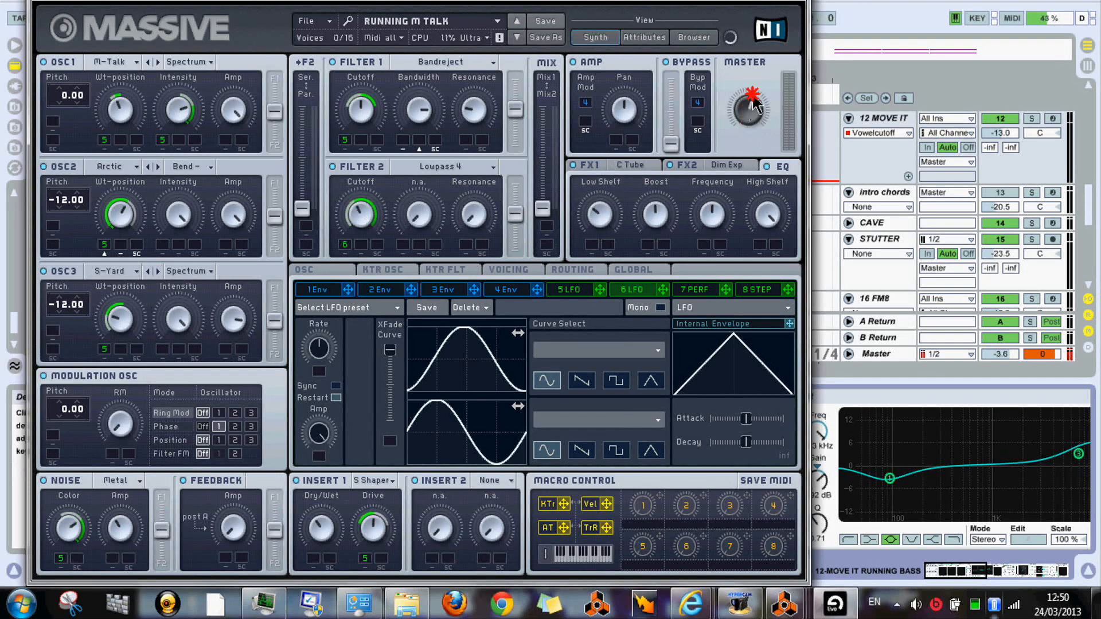
drag(771, 71, 776, 65)
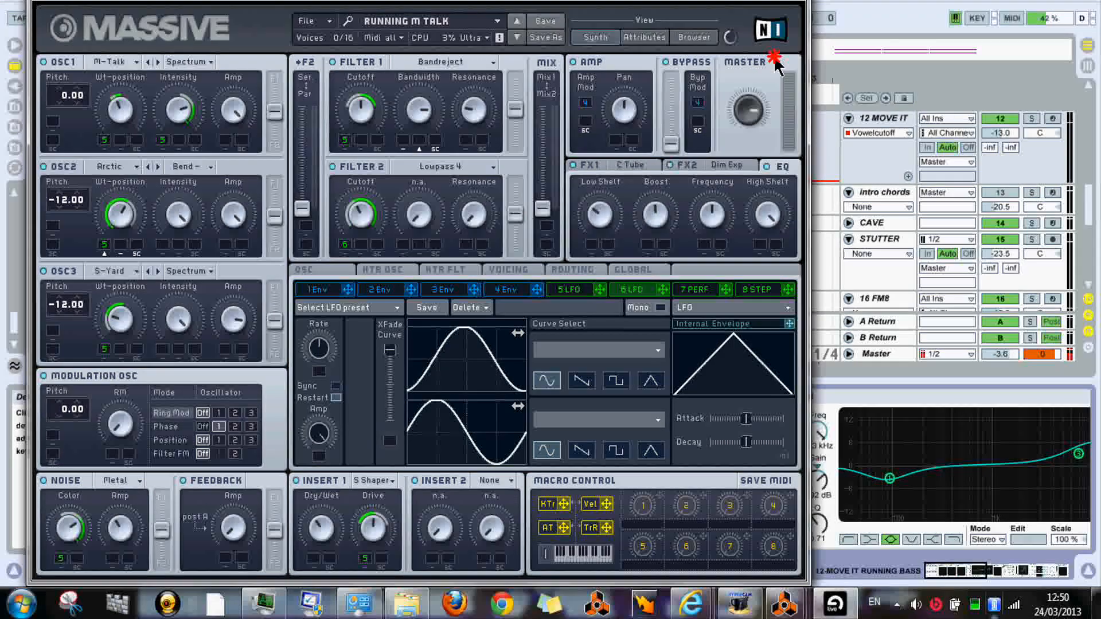
click(798, 1)
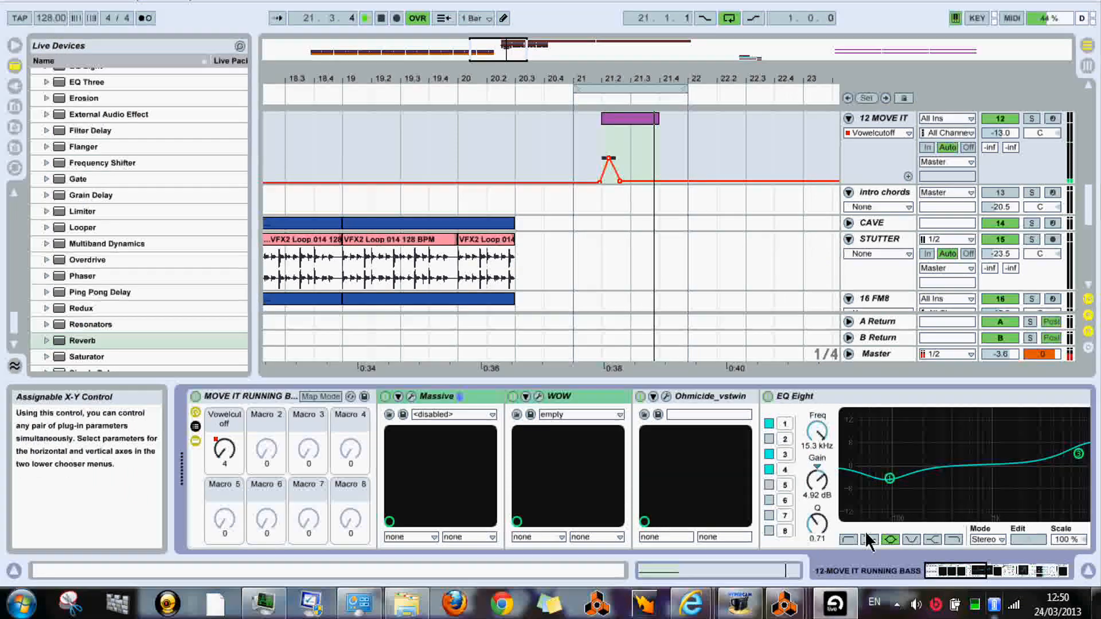
Set the running bass track's Sausage Fattener to 75 % Fatness and 71 % Color
click(995, 572)
drag(993, 572, 1007, 572)
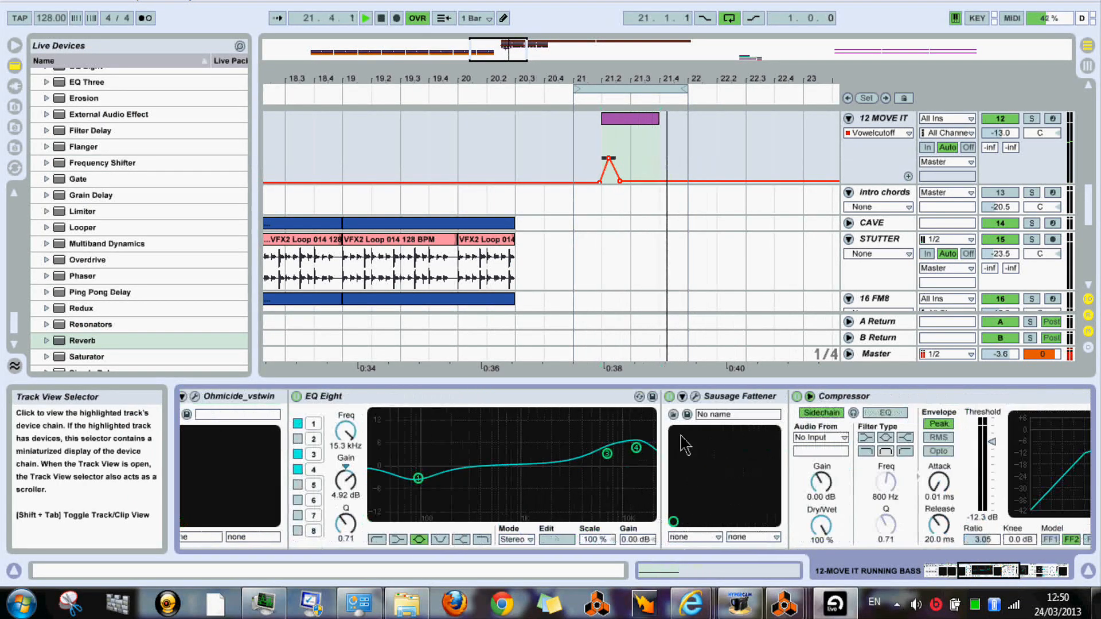
key(space)
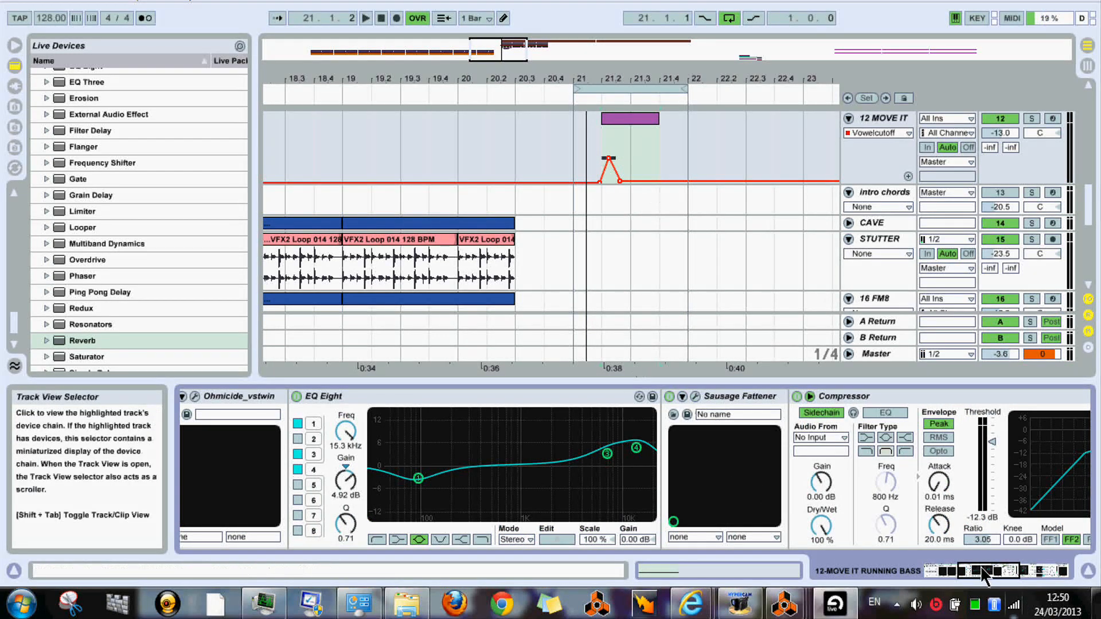
click(696, 396)
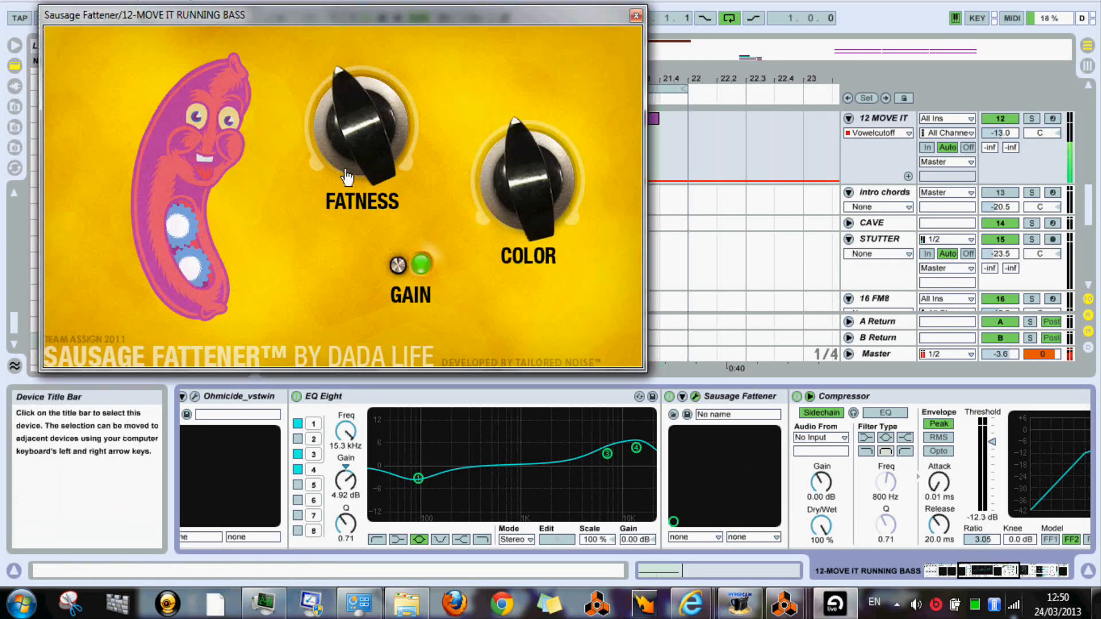
drag(347, 178, 422, 64)
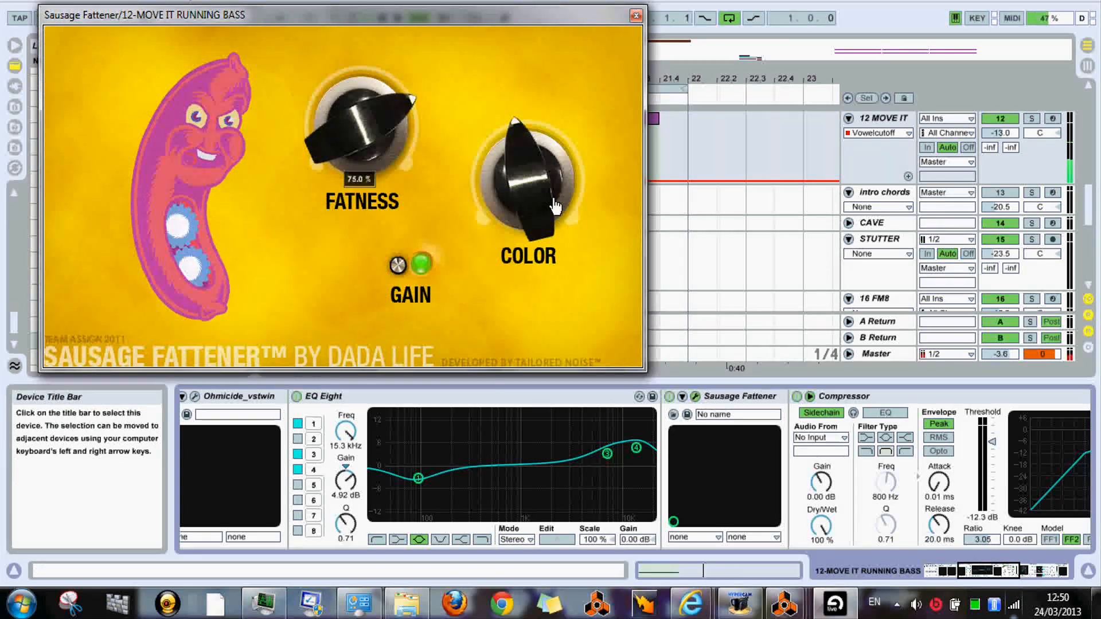
drag(555, 206, 533, 183)
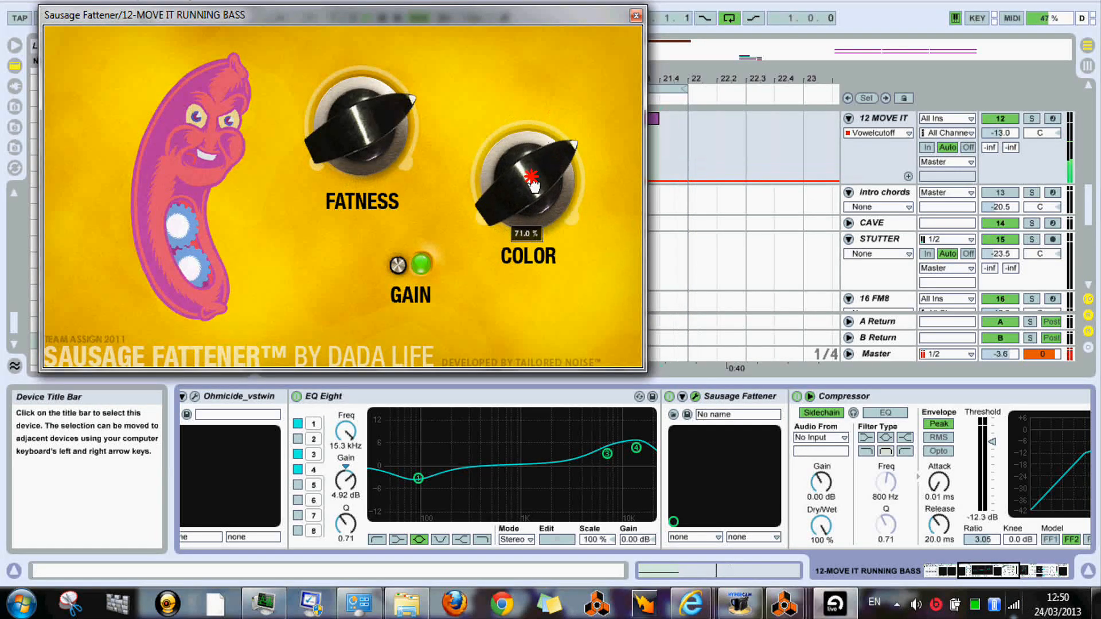
click(635, 15)
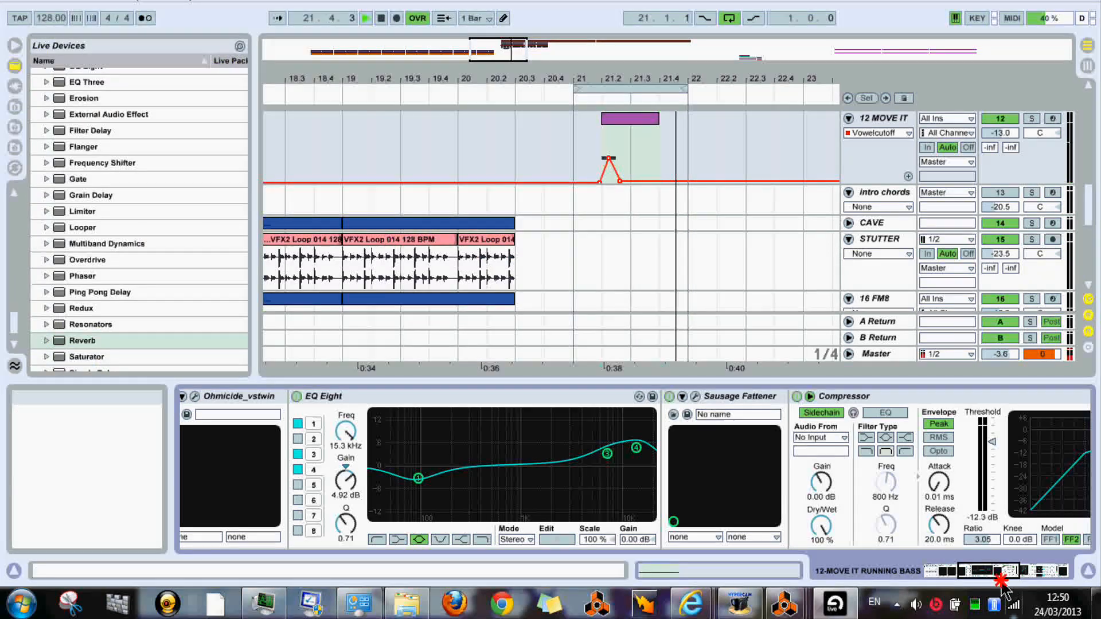
Insert an Overdrive between WOW and Ohmicide with Dynamics and Dry/Wet at 100 %, bandpass frequency 1.92 kHz and bandwidth 8.11
drag(1001, 574, 966, 572)
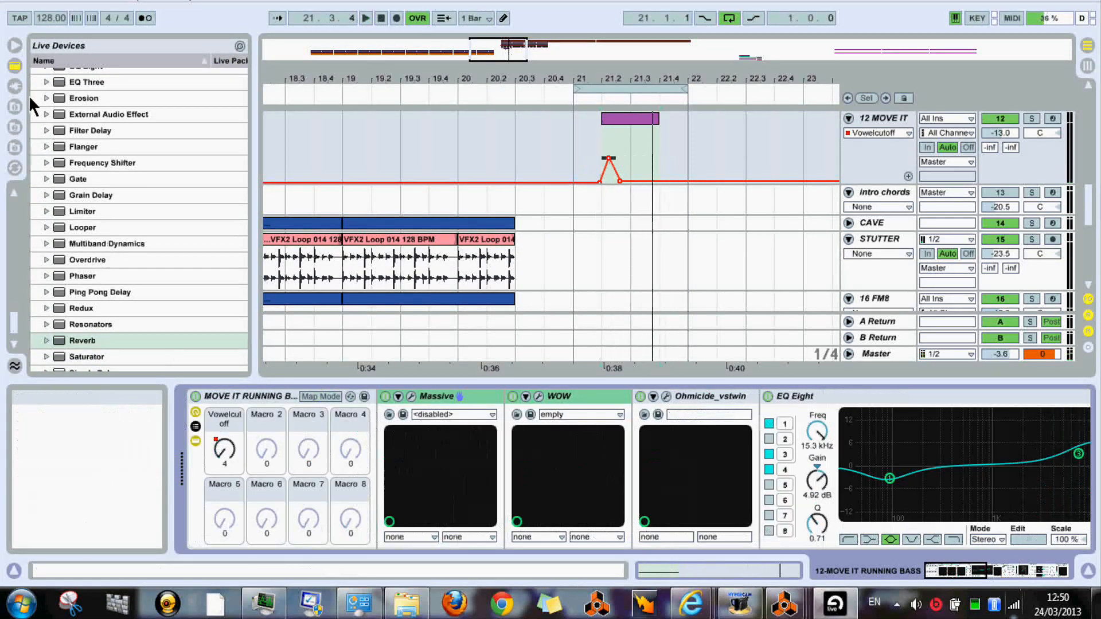
drag(69, 260, 554, 401)
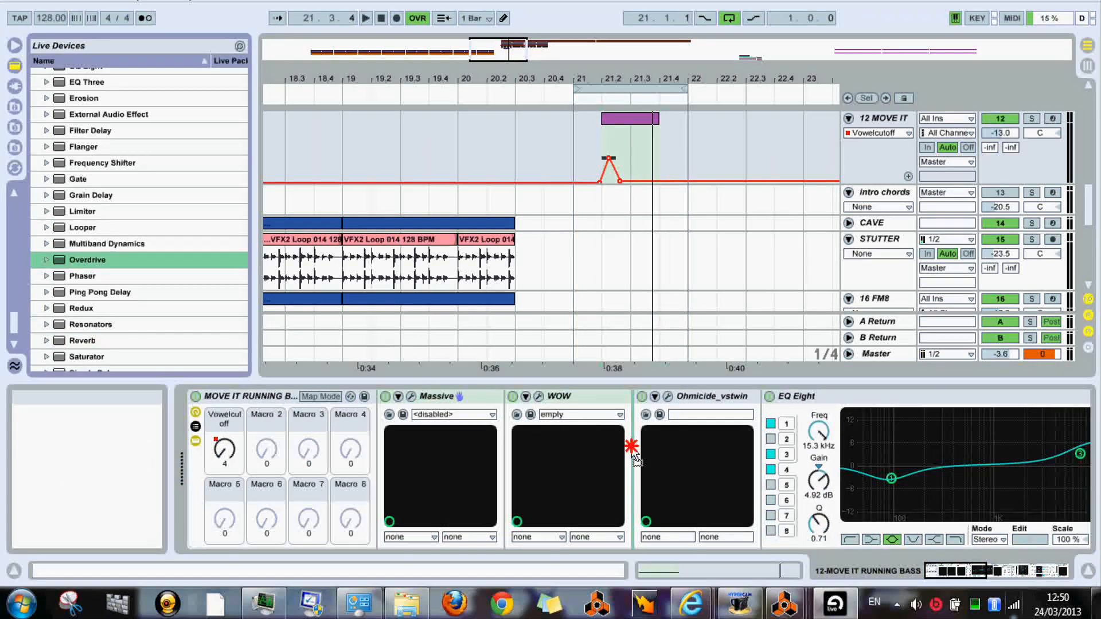
drag(636, 456, 638, 457)
key(space)
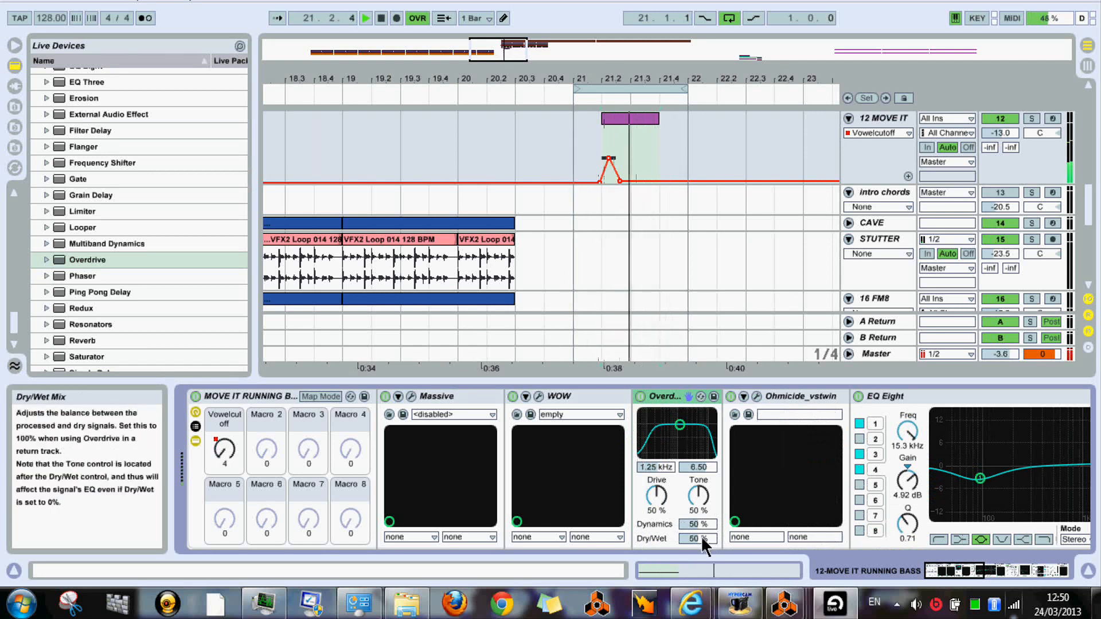
drag(702, 537, 698, 499)
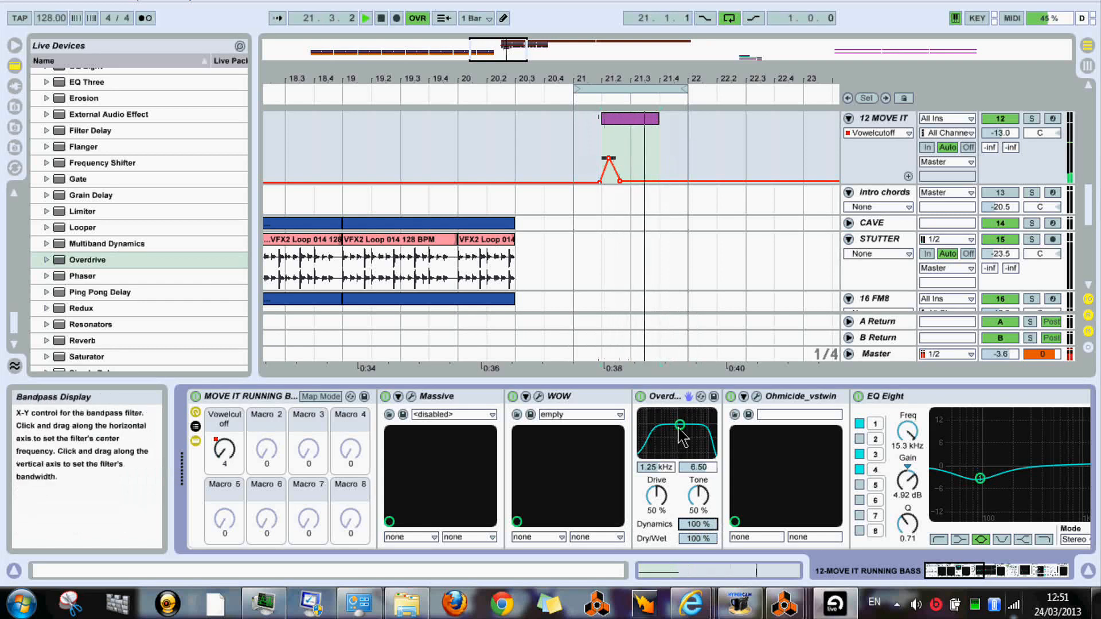
drag(679, 424, 685, 417)
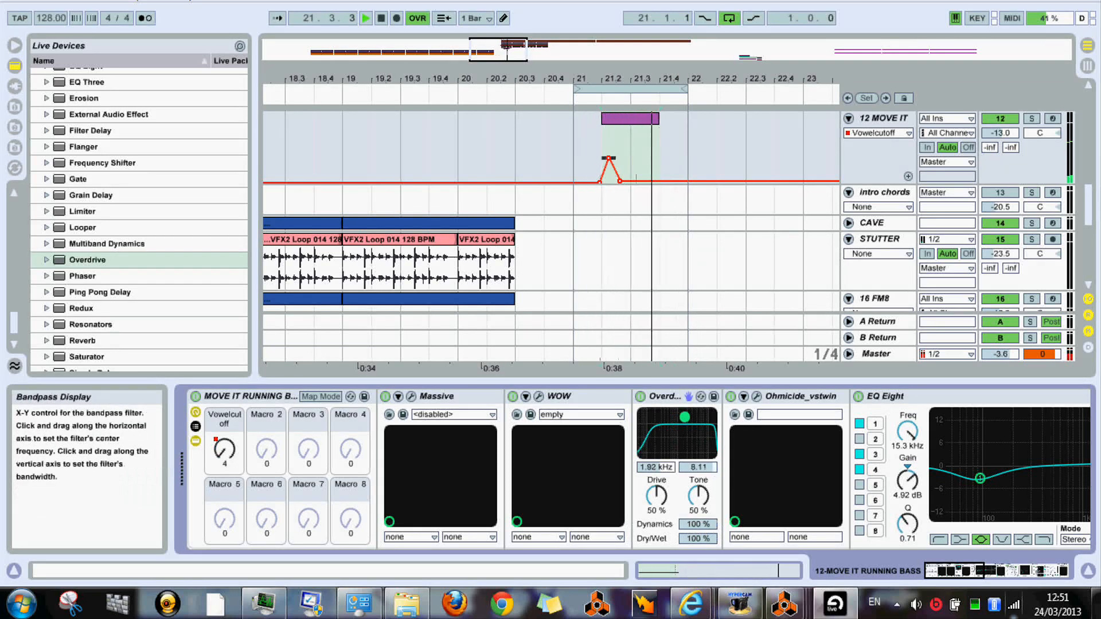
Raise the Vowelcutoff automation curve around beat 21.2, lifting its base level to 33 and its peak higher
click(538, 397)
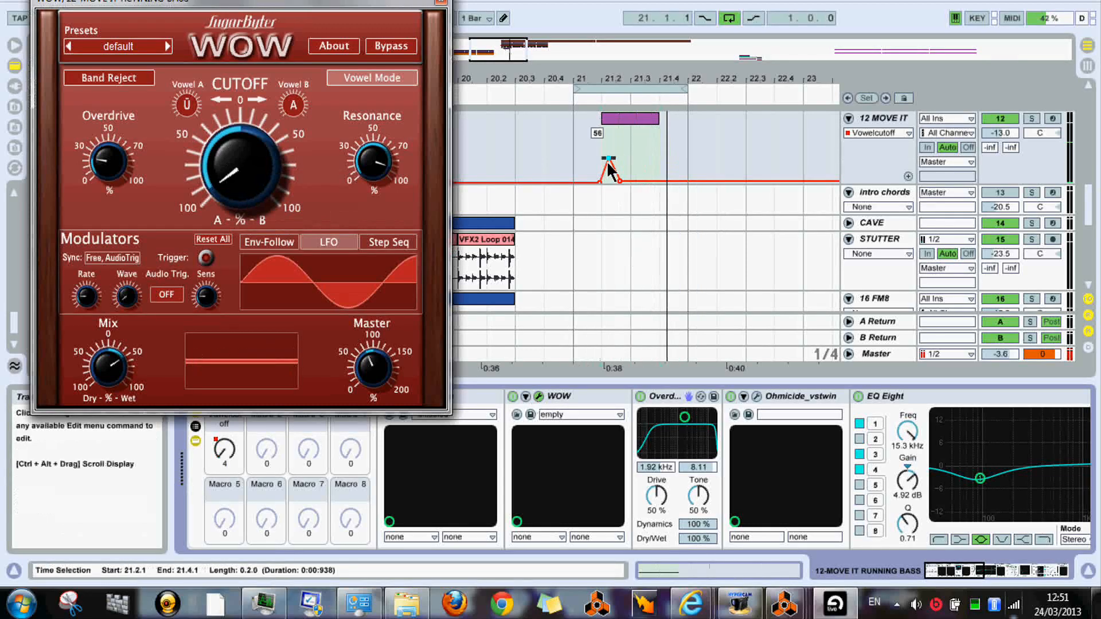
drag(600, 181, 609, 146)
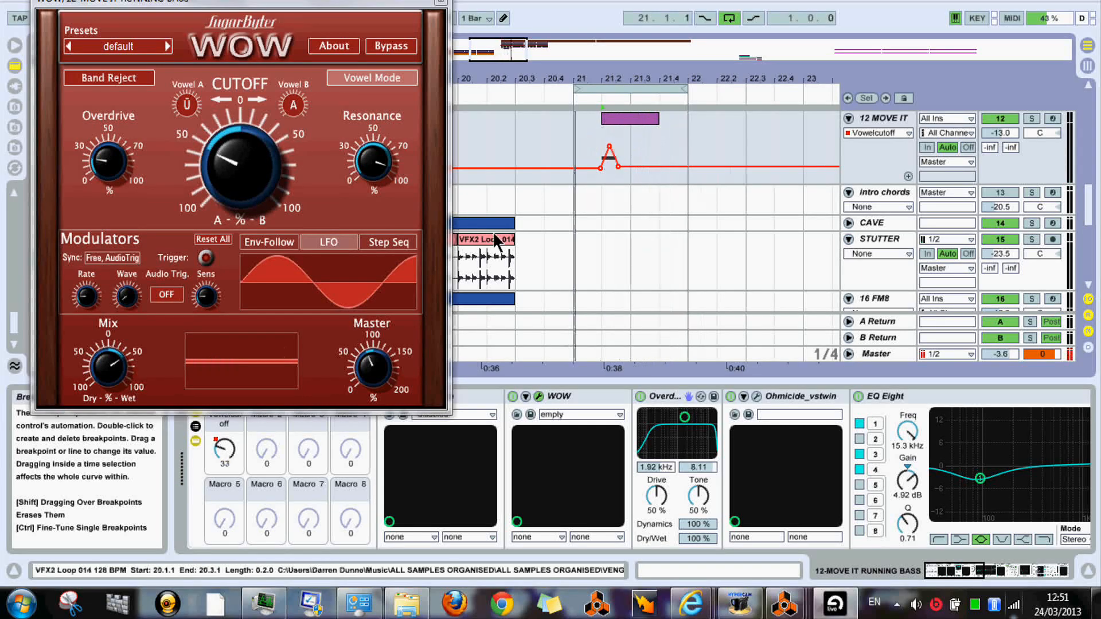
click(440, 7)
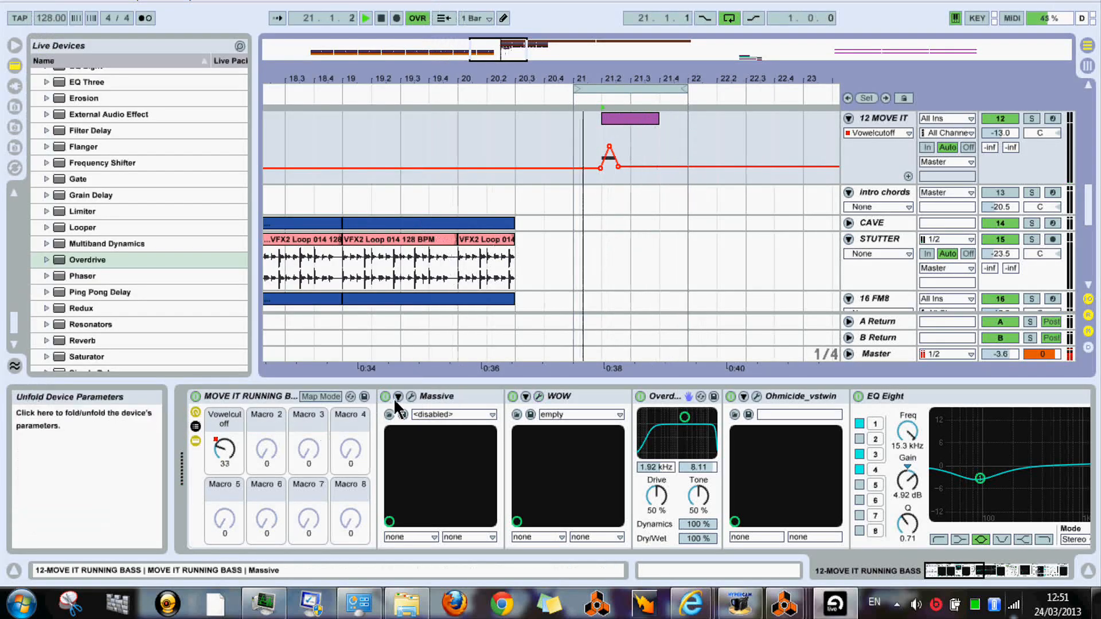
Fine-tune the phase of LFO 6's upper curve in Massive and slightly lower the LFO's rate
click(410, 394)
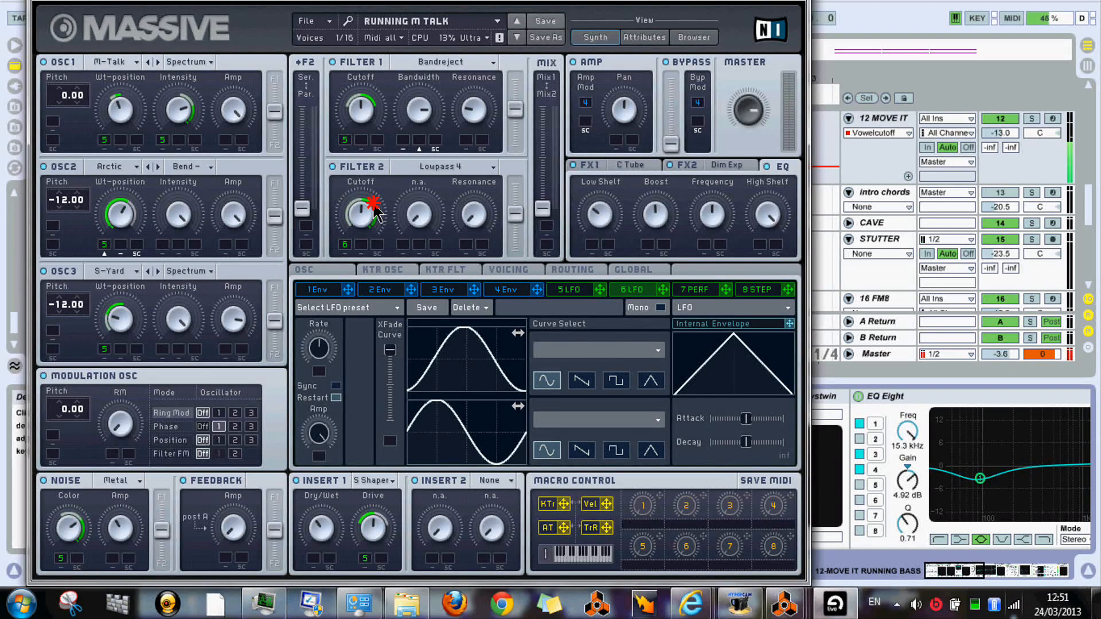
drag(457, 354, 461, 358)
click(319, 345)
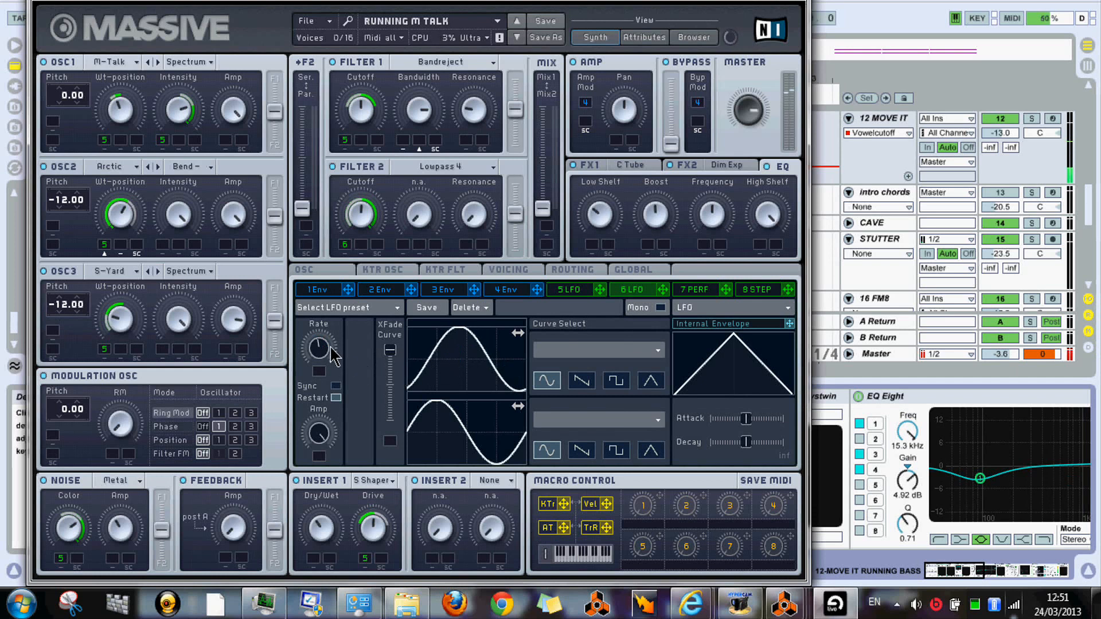
Turn on tempo sync for LFO 6 in Massive
drag(323, 348, 325, 354)
click(336, 386)
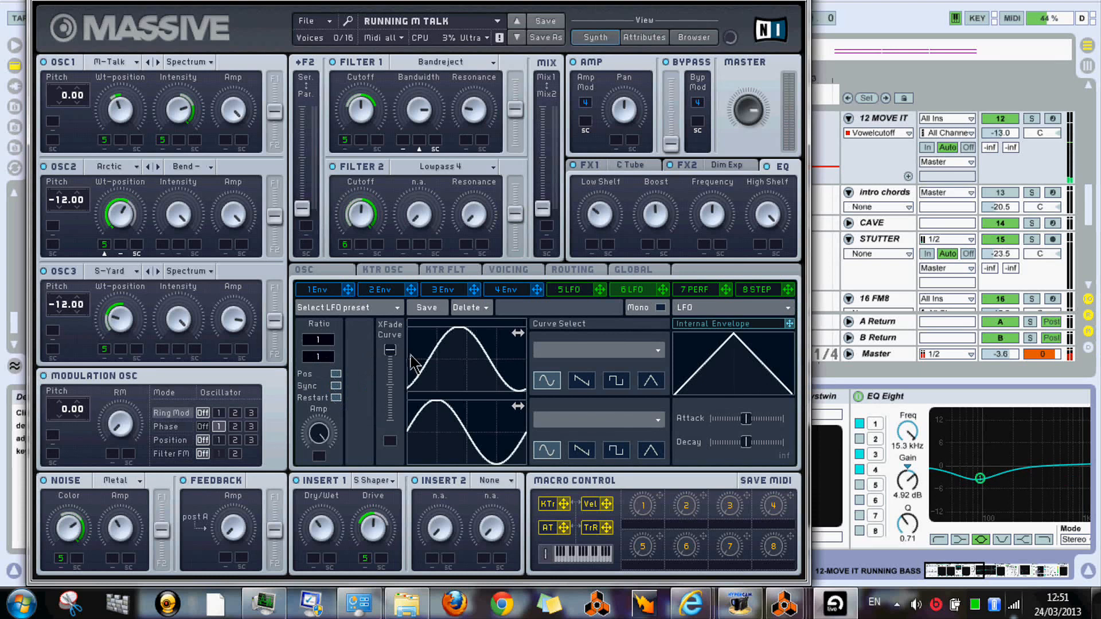
mouse_move(441, 358)
mouse_down()
mouse_move(450, 361)
mouse_move(432, 382)
mouse_up()
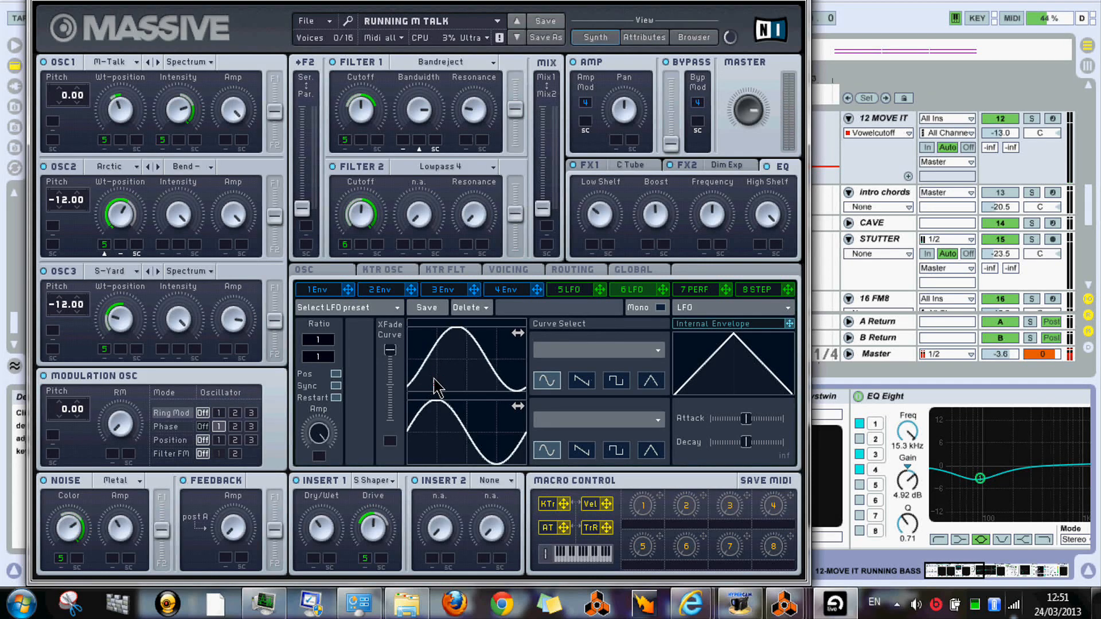
drag(449, 347, 439, 346)
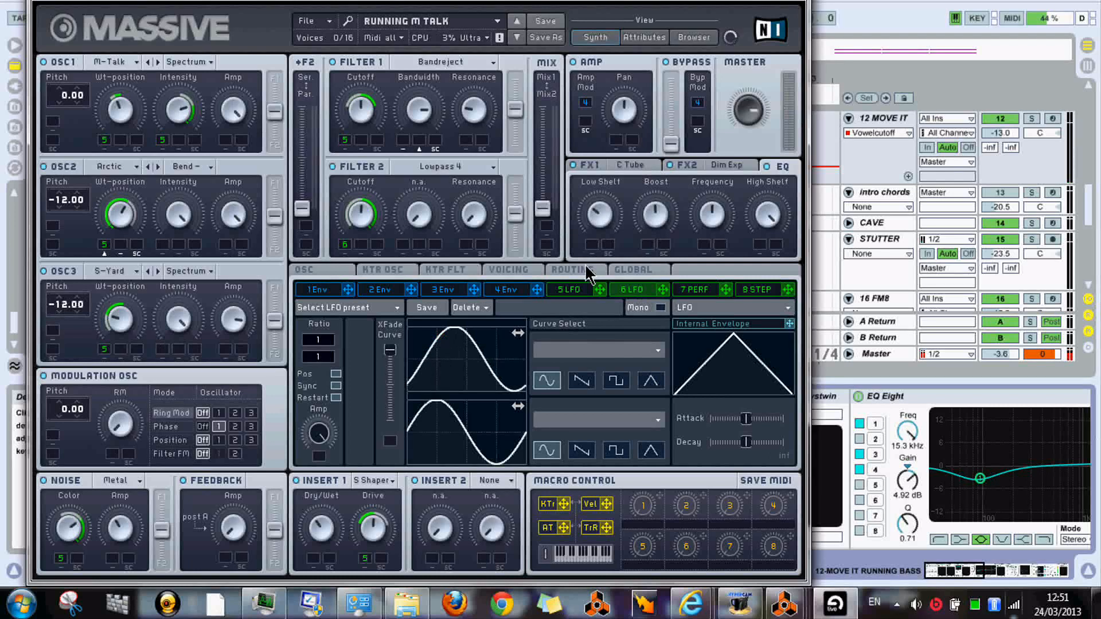
View the FX2 Dim Exp settings and close the Massive window
click(708, 165)
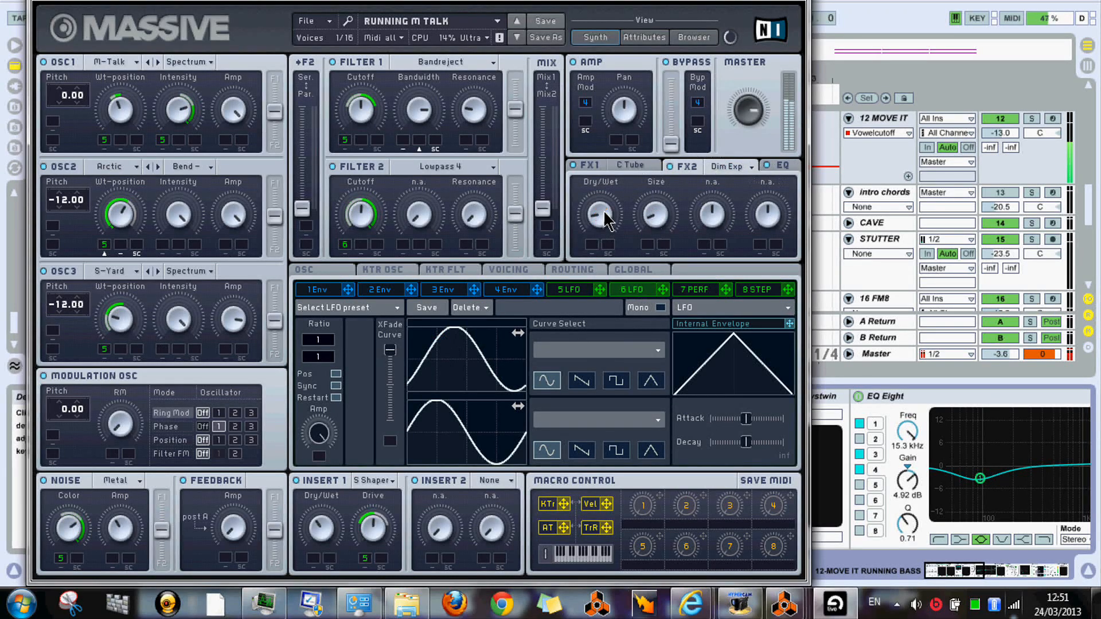
click(797, 1)
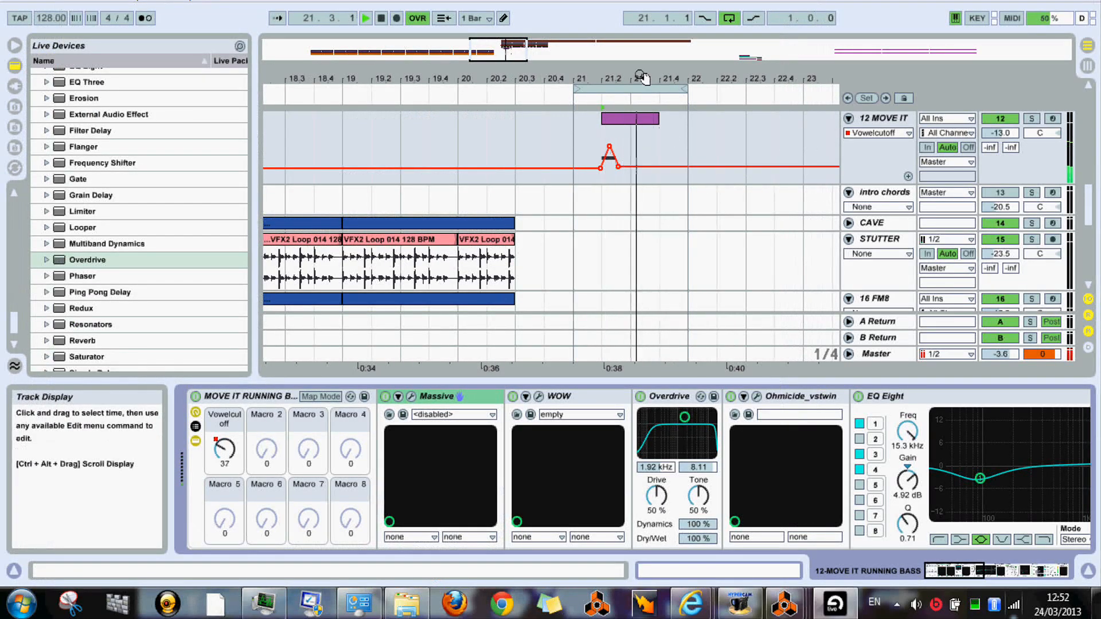
Open the purple MIDI clip on track 12 MOVE IT and switch the note editor's grid off
drag(643, 77, 651, 151)
click(554, 130)
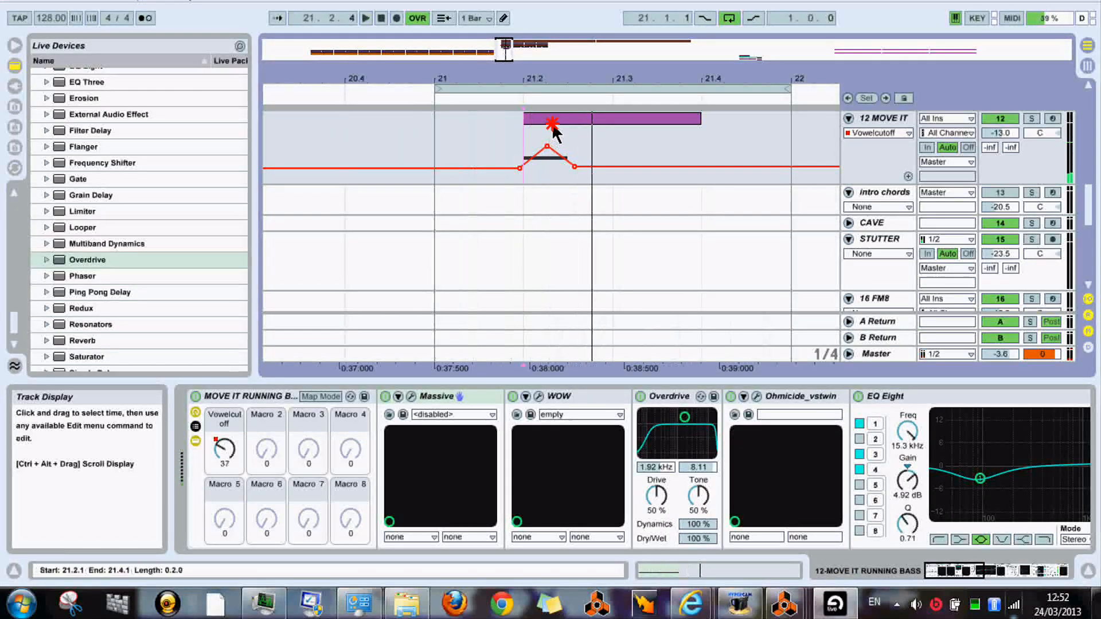
double_click(553, 131)
drag(466, 241, 467, 275)
right_click(449, 347)
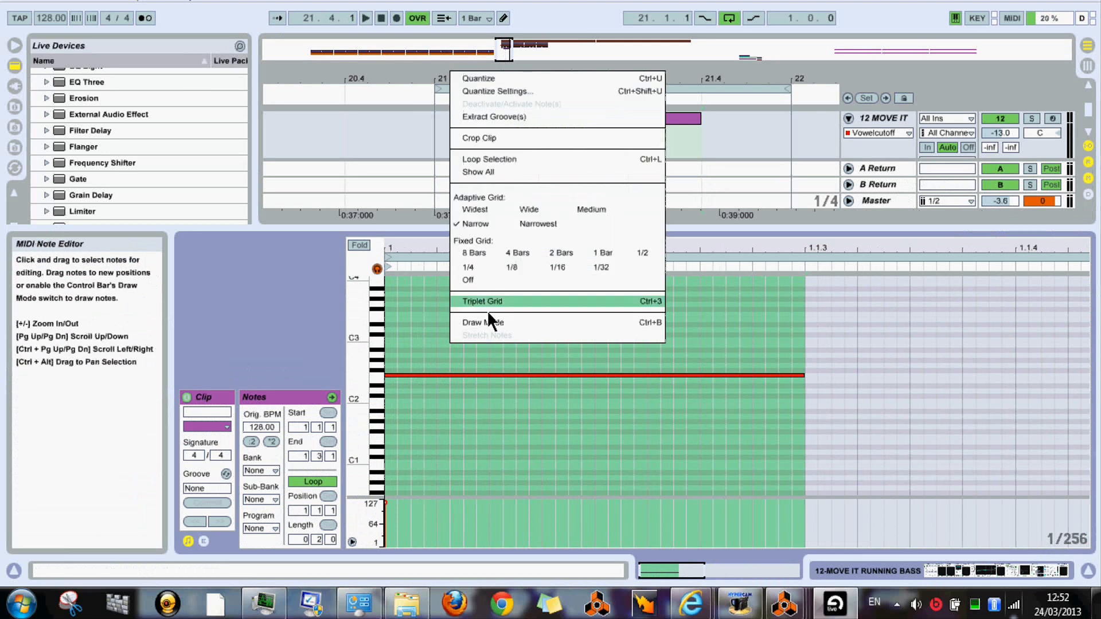
click(476, 288)
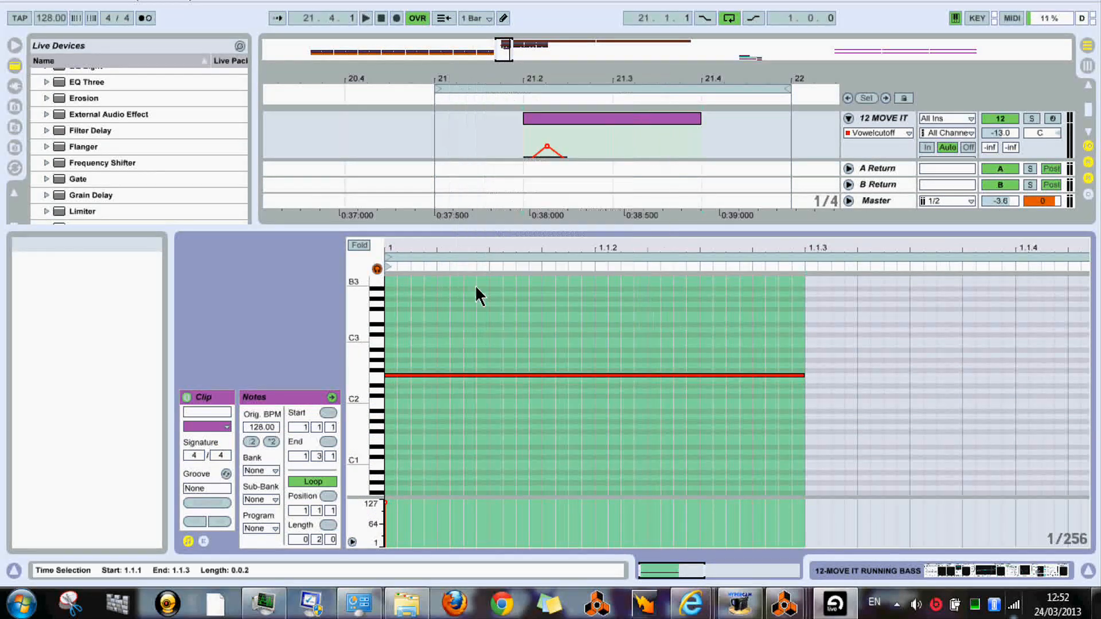
right_click(475, 292)
right_click(442, 305)
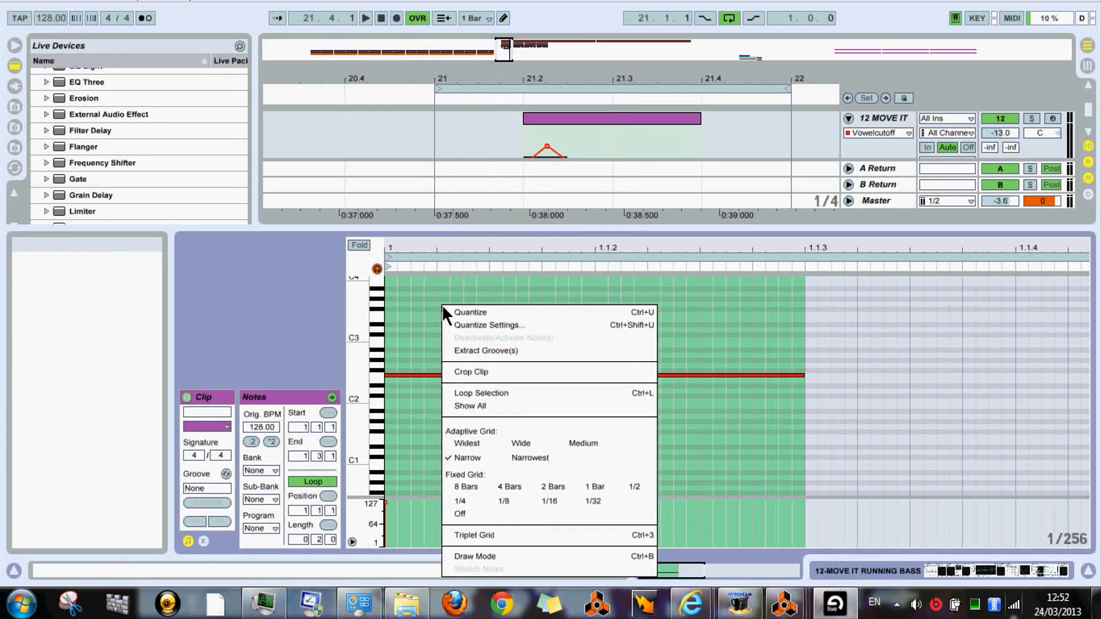
click(460, 513)
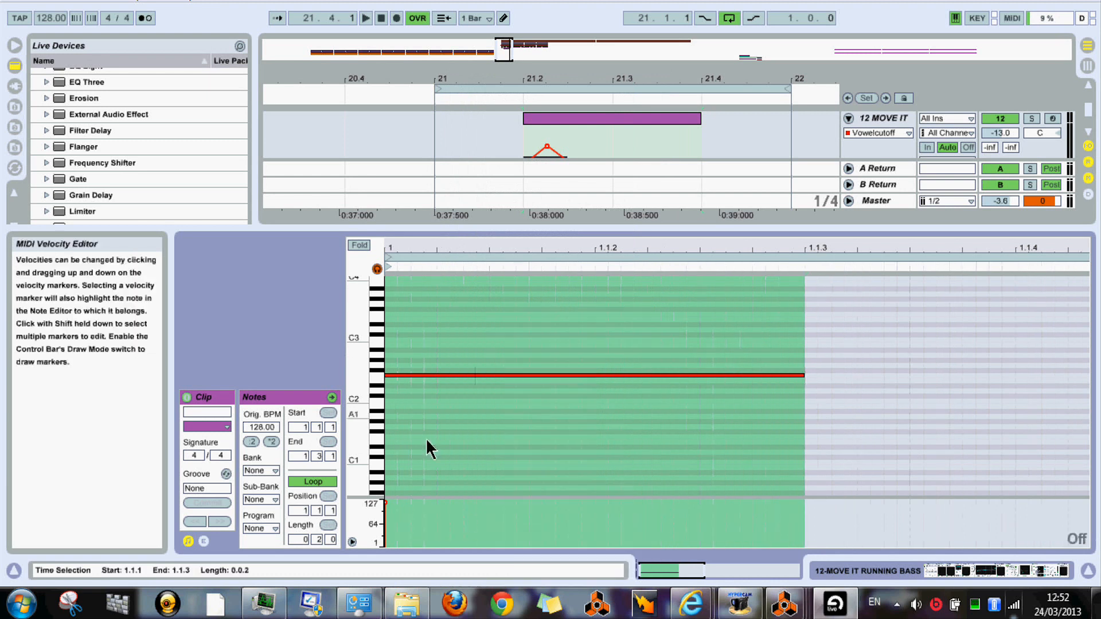
Shift the clip's long note slightly later than the clip start and play the loop
click(407, 377)
drag(407, 376, 427, 377)
key(space)
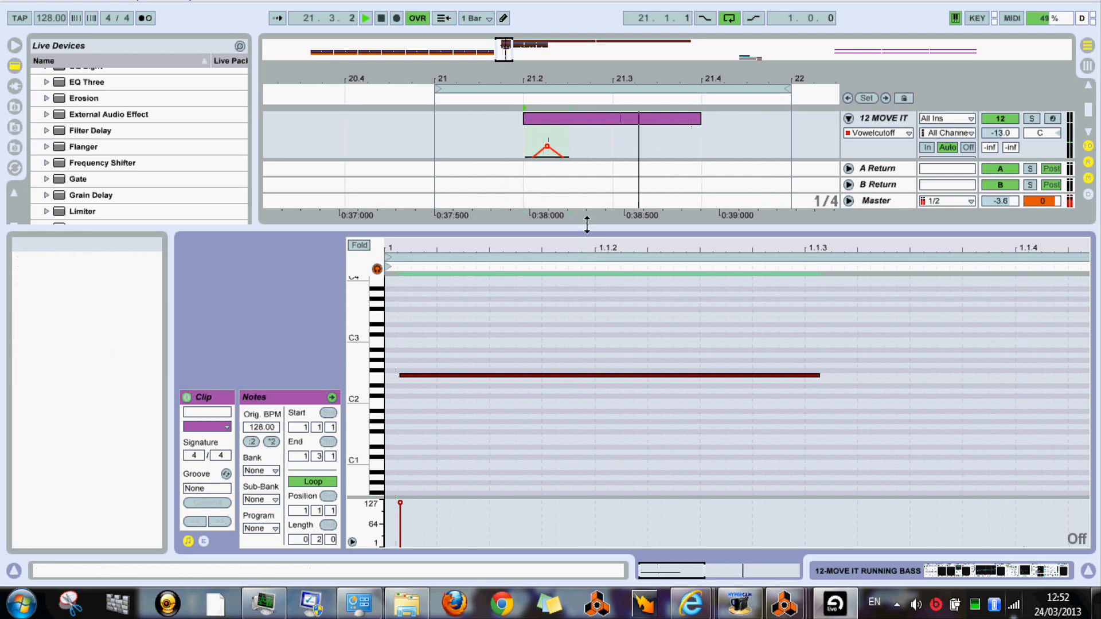
Shrink the clip editor to give the arrangement more room and save the current set
drag(587, 226, 591, 365)
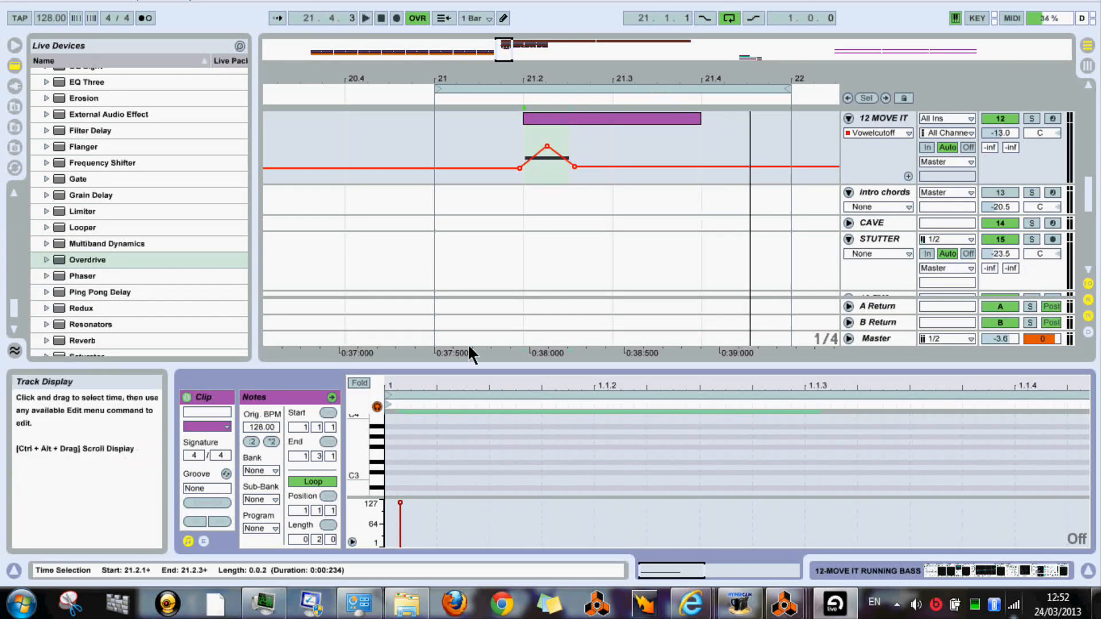
scroll(1092, 189, up, 3)
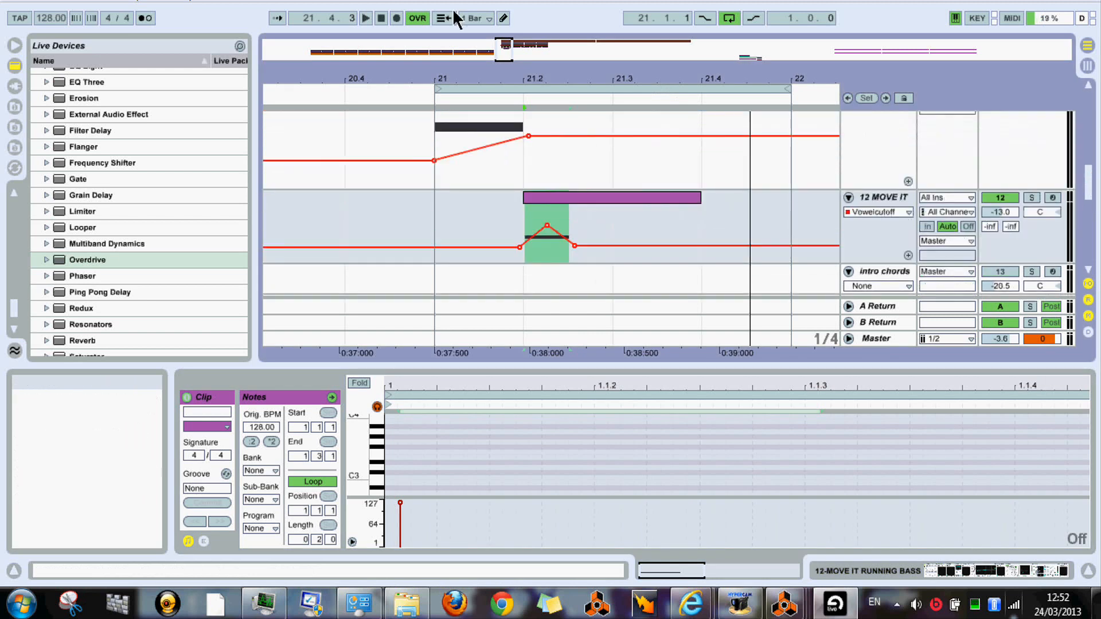
drag(499, 79, 499, 63)
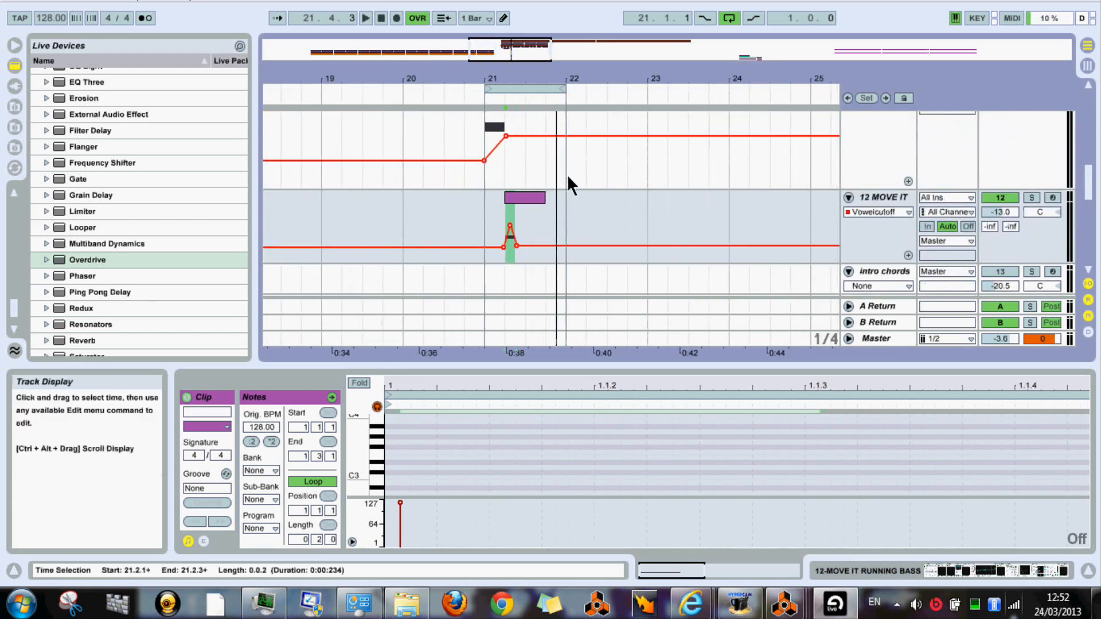
key(ctrl+s)
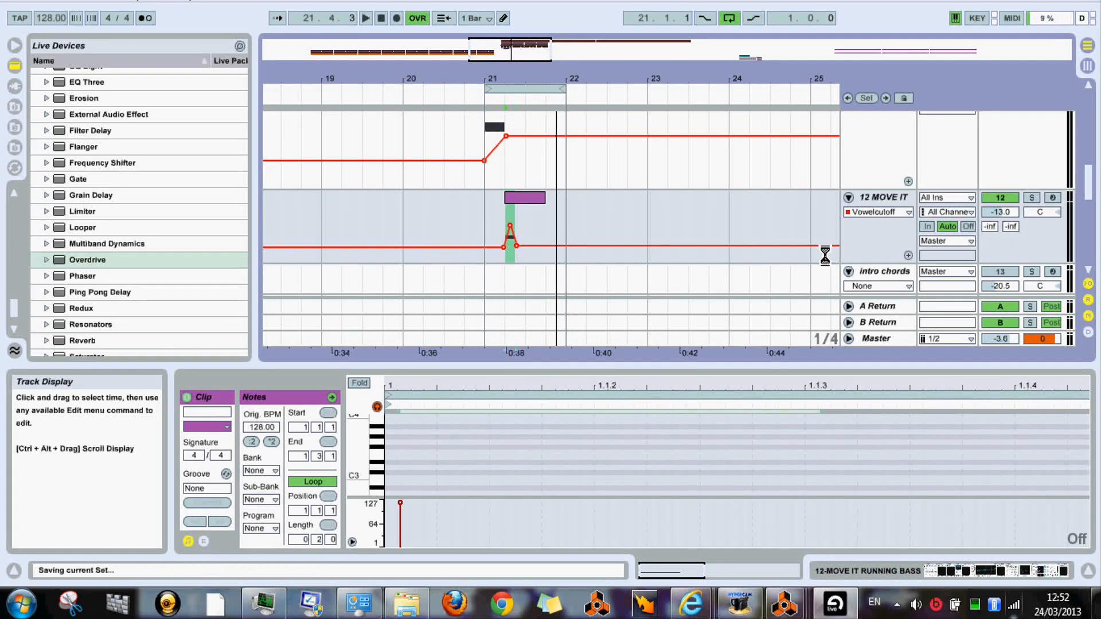
Insert a new MIDI track below 12 MOVE IT and expand its height
right_click(875, 198)
click(865, 199)
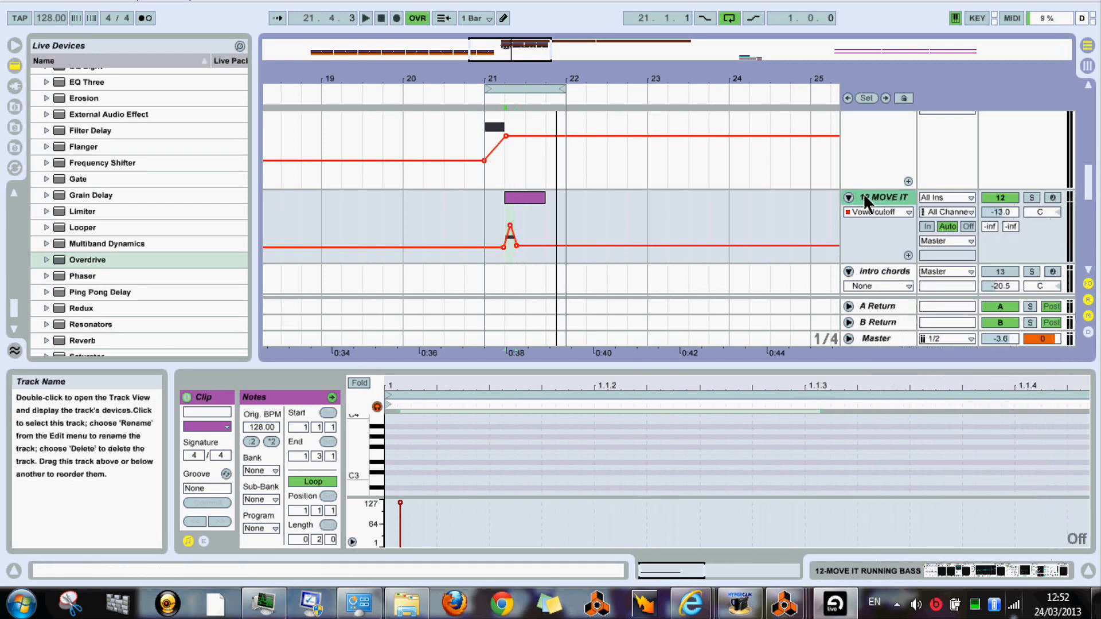
key(ctrl+shift+t)
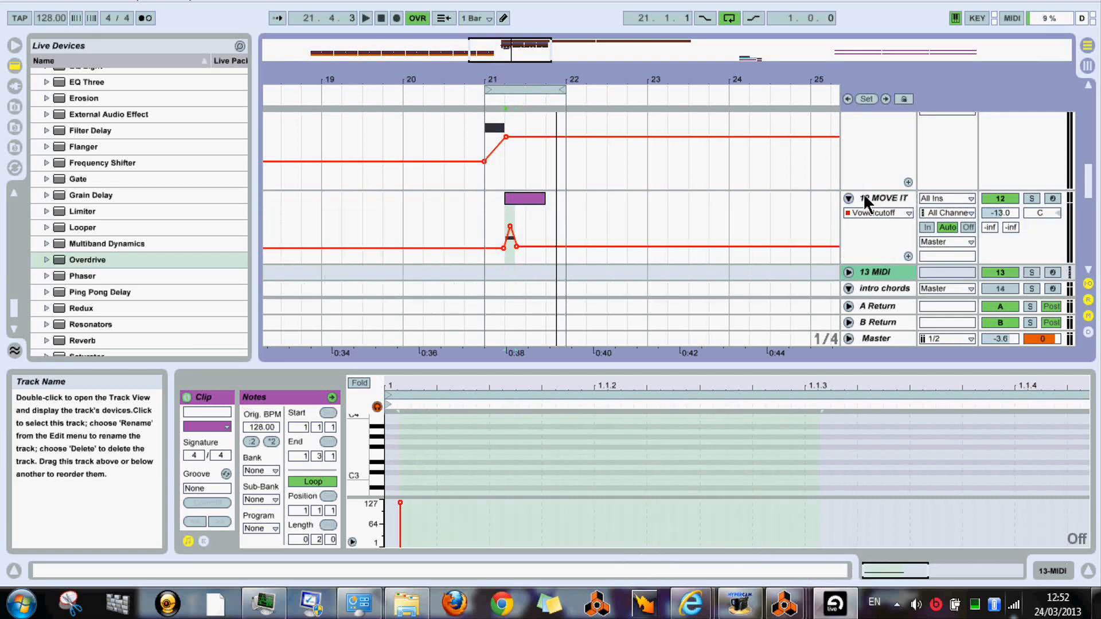
drag(1089, 182, 1089, 199)
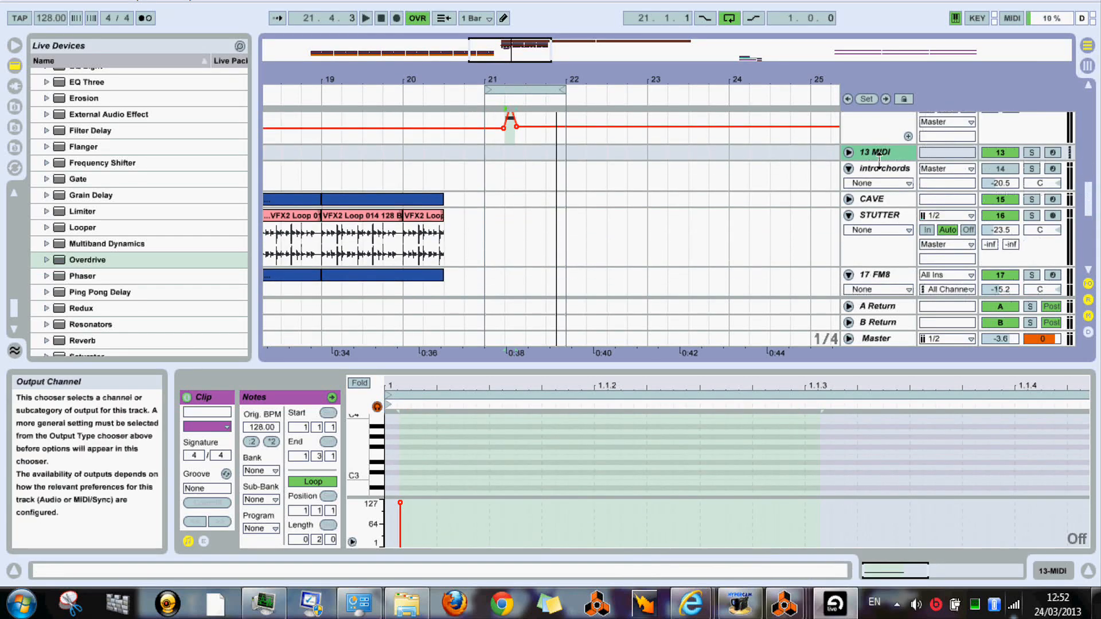
drag(875, 160, 870, 234)
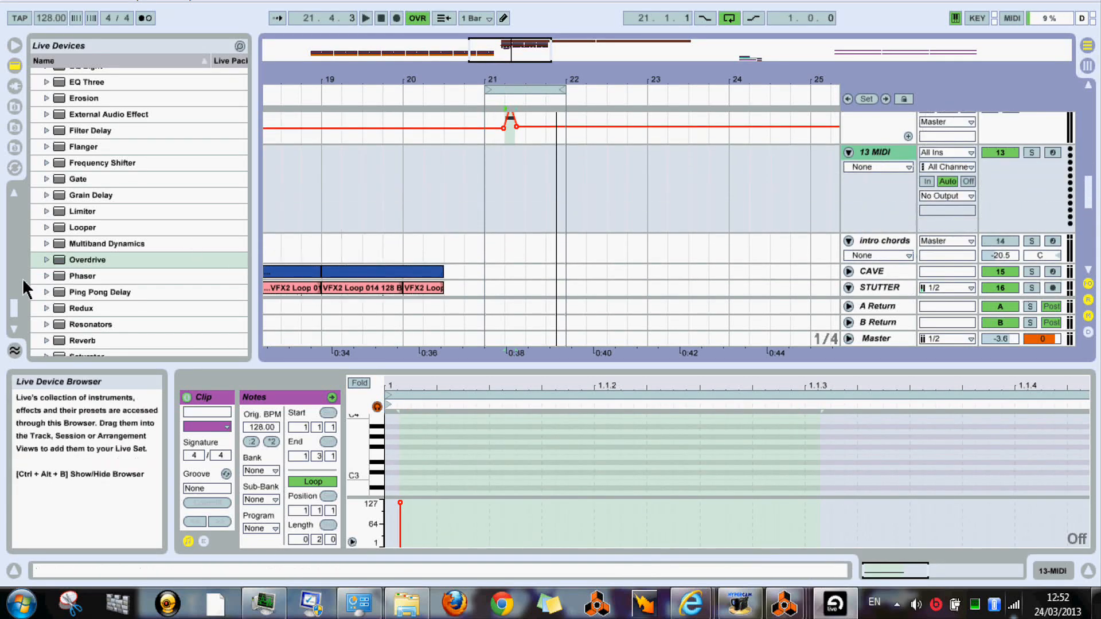
Load the Massive plug-in onto the new MIDI track and close its window
click(15, 86)
click(15, 106)
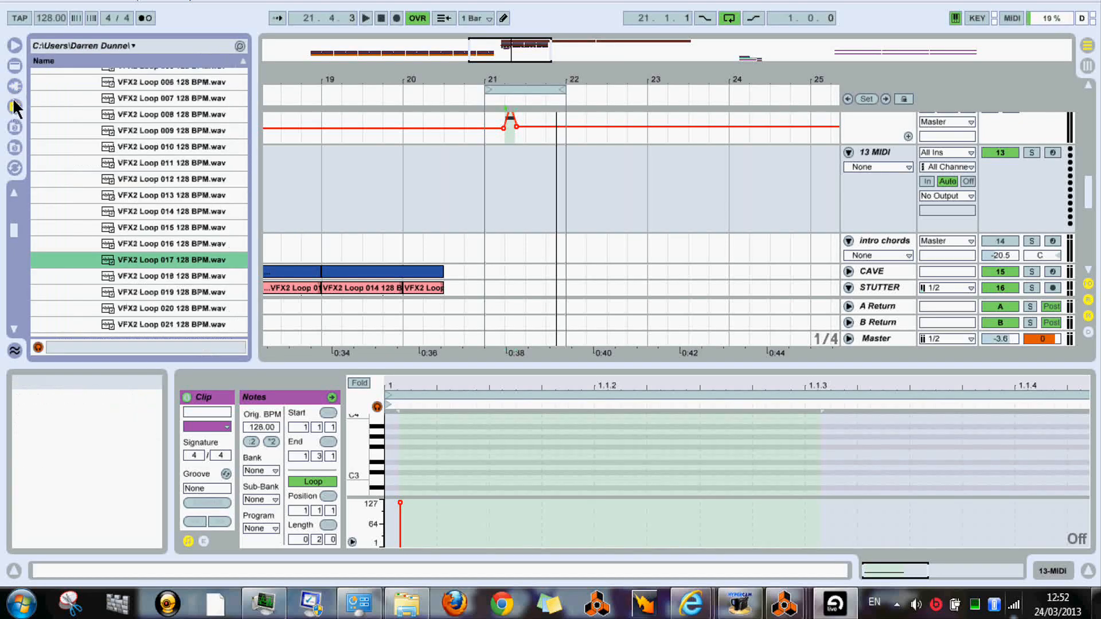
click(16, 86)
drag(63, 282, 335, 263)
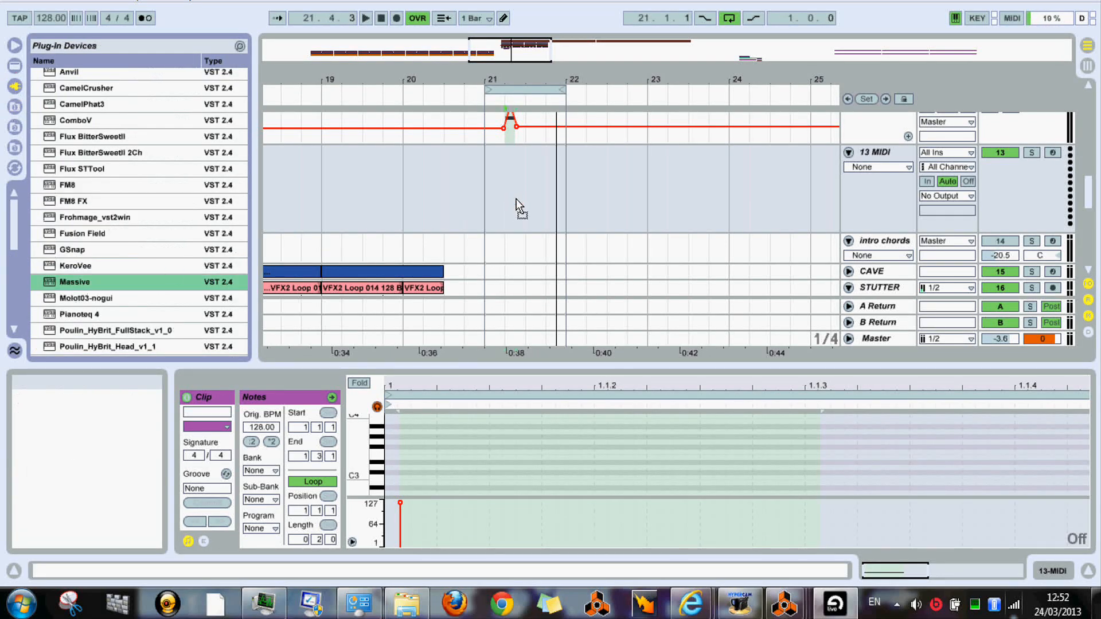
drag(516, 198, 516, 198)
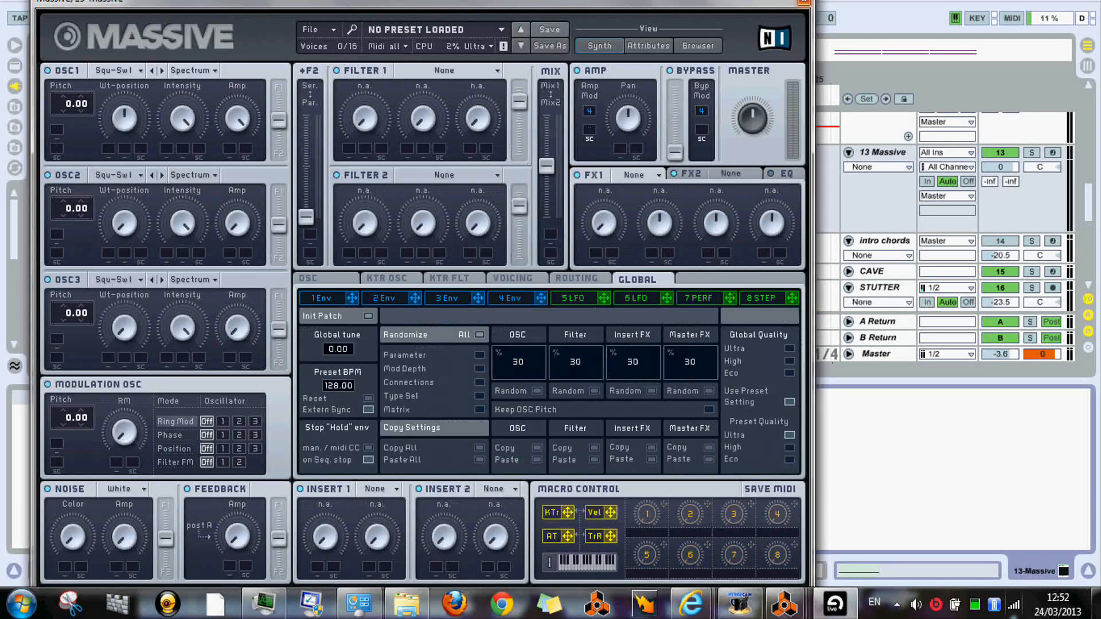
click(804, 2)
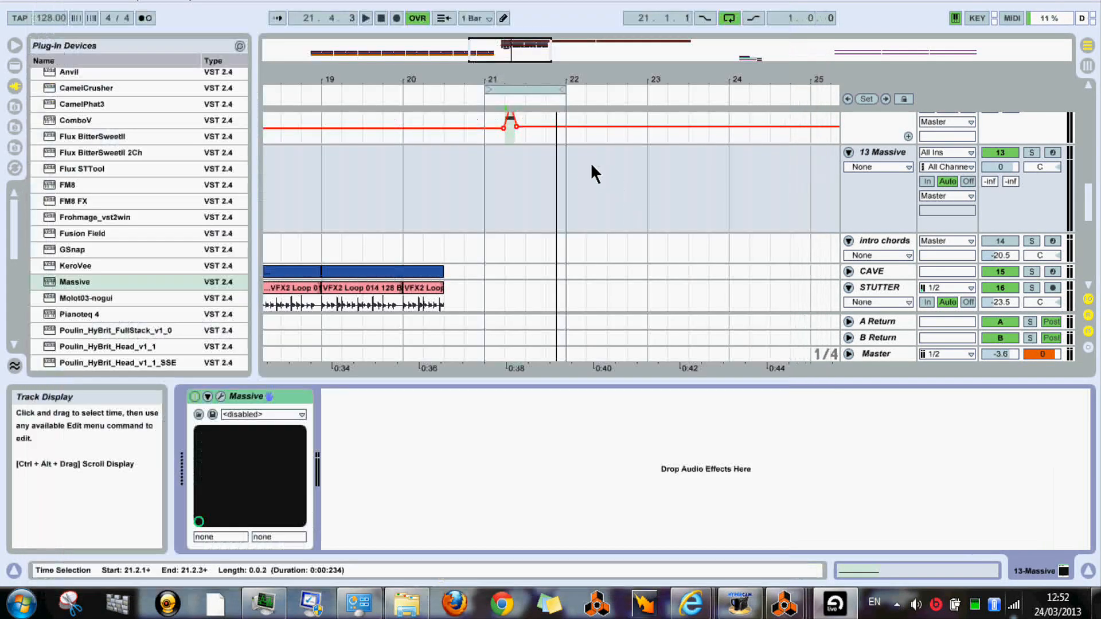
Insert a one-beat MIDI clip on the new Massive track from 21.4 to 22
click(550, 184)
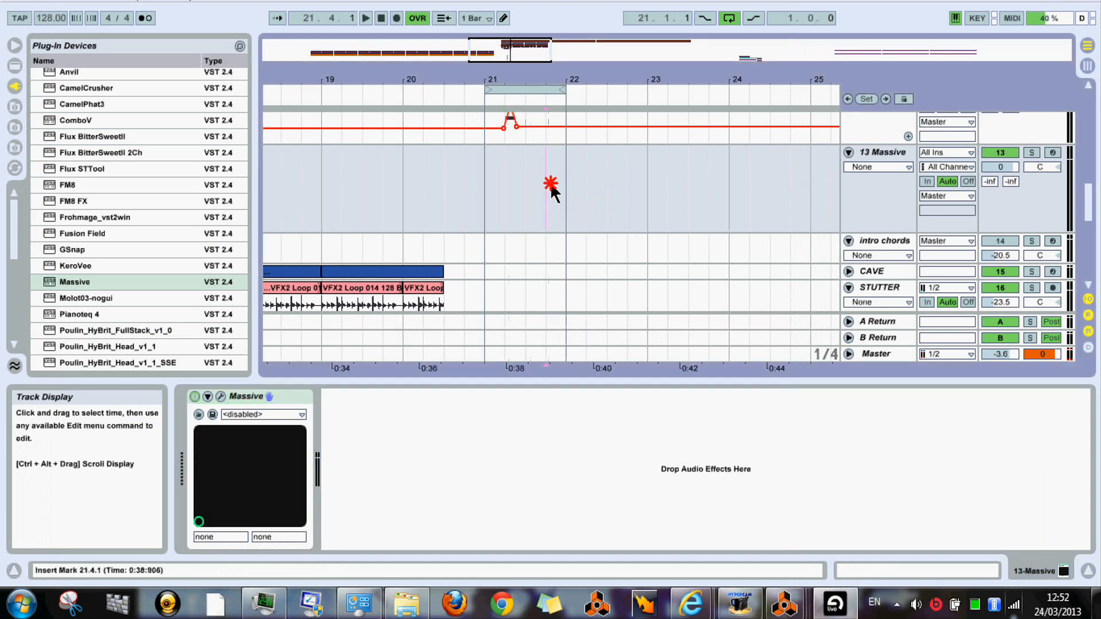
drag(551, 185, 562, 170)
right_click(560, 159)
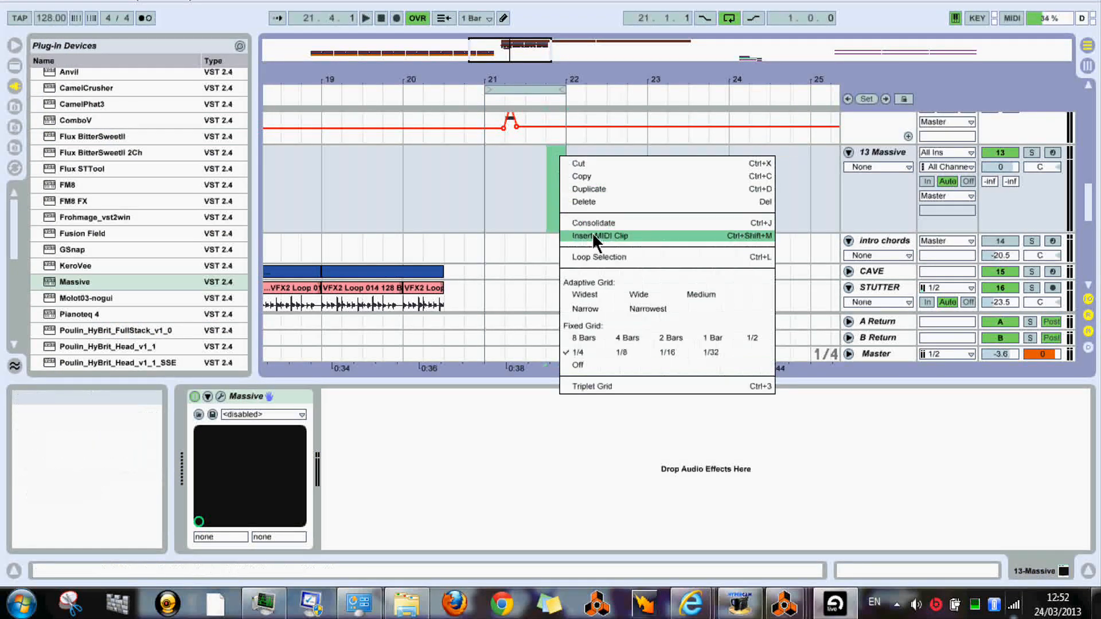
click(597, 236)
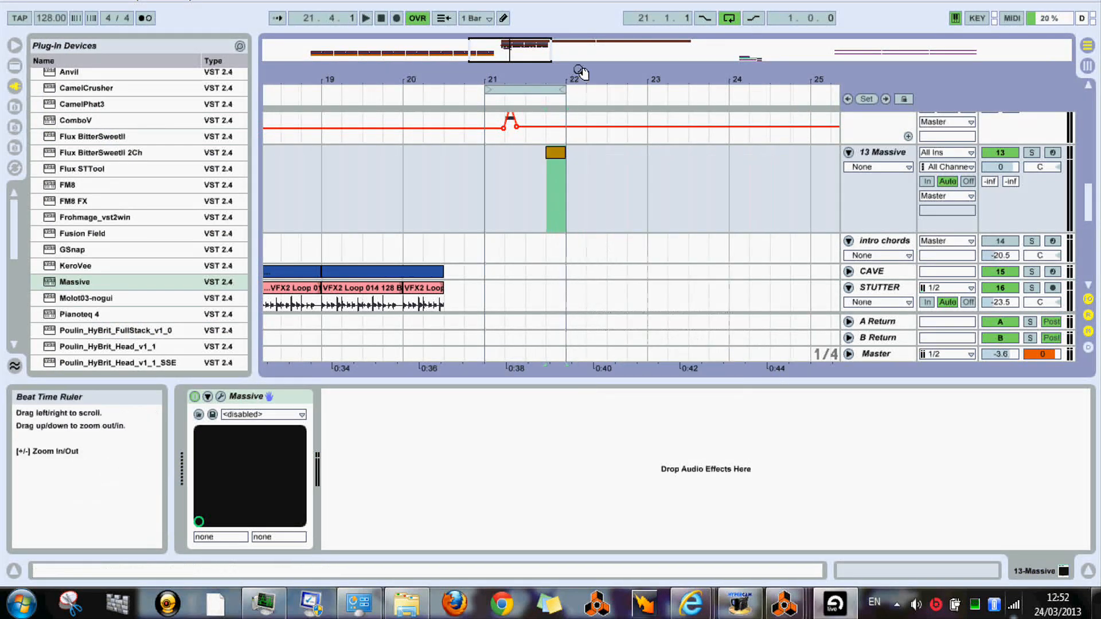
Open the new clip, enable note preview in the MIDI editor and audition low keys down to F1
drag(580, 71, 579, 109)
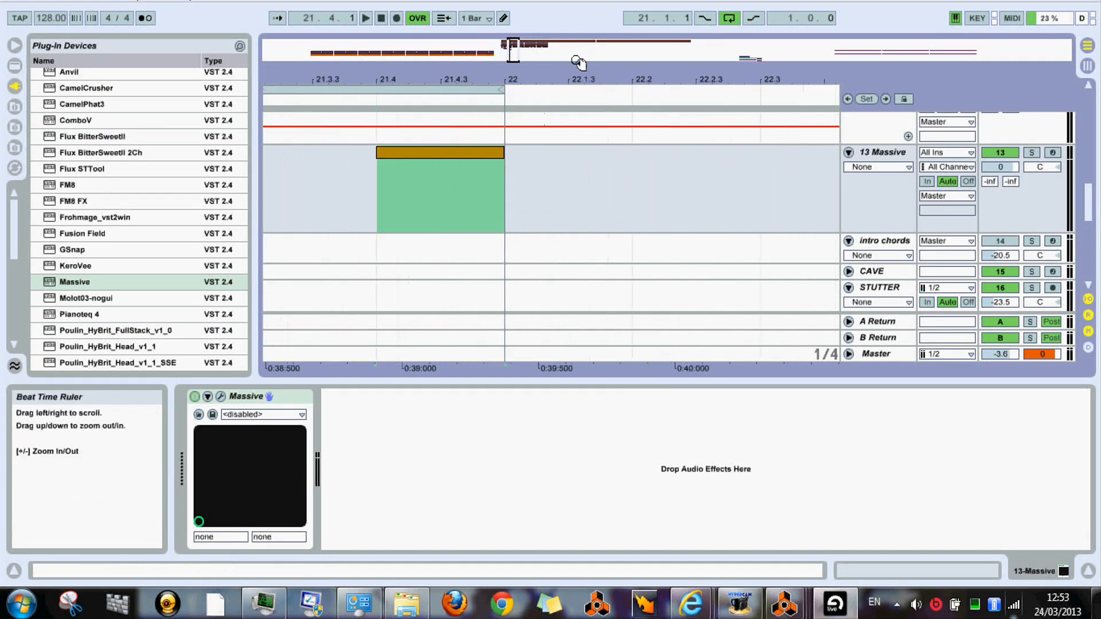
double_click(417, 154)
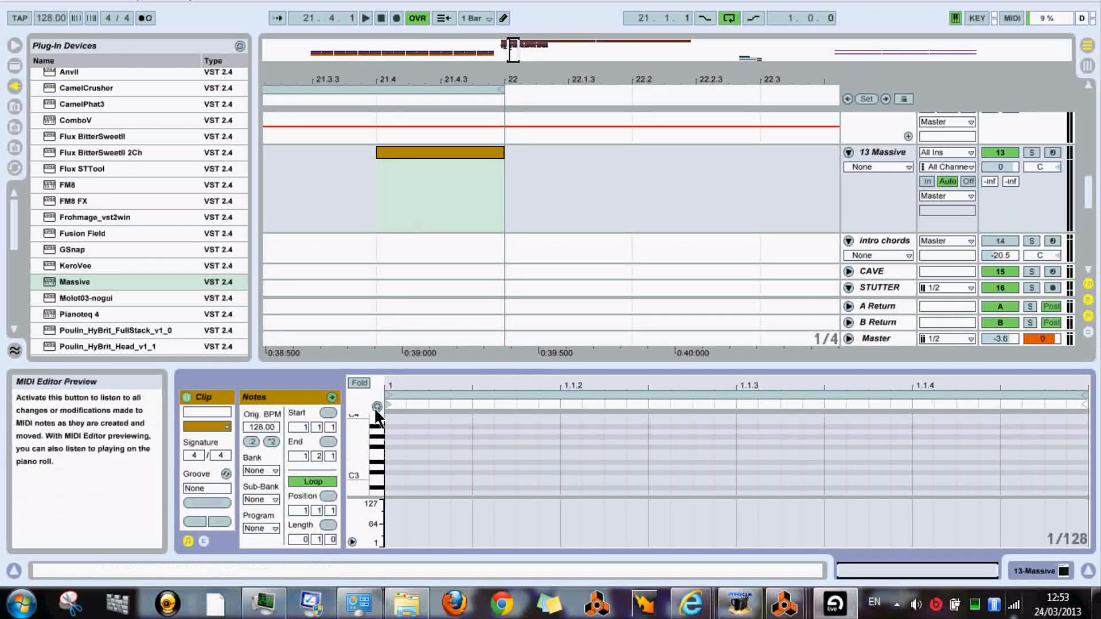
click(377, 406)
click(377, 469)
scroll(379, 476, down, 3)
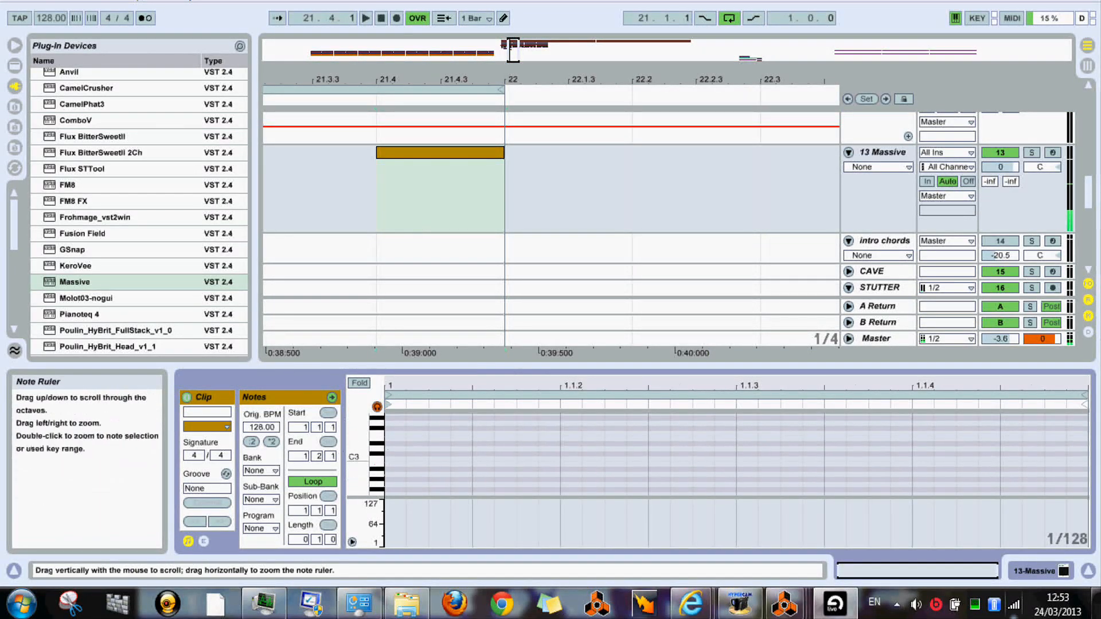
click(382, 472)
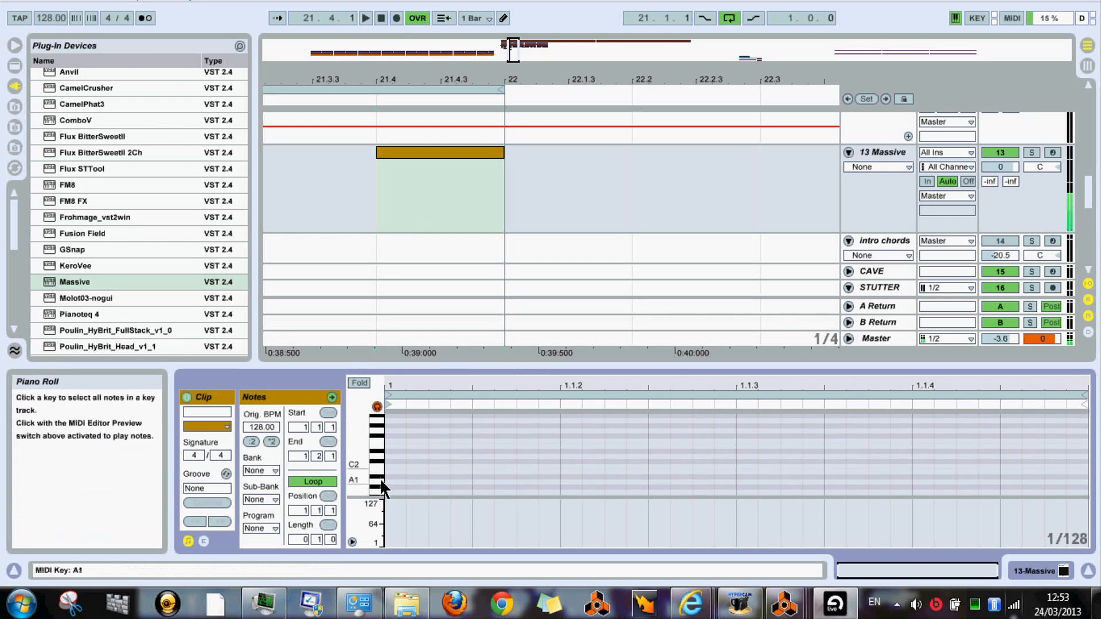
scroll(373, 465, down, 2)
click(376, 452)
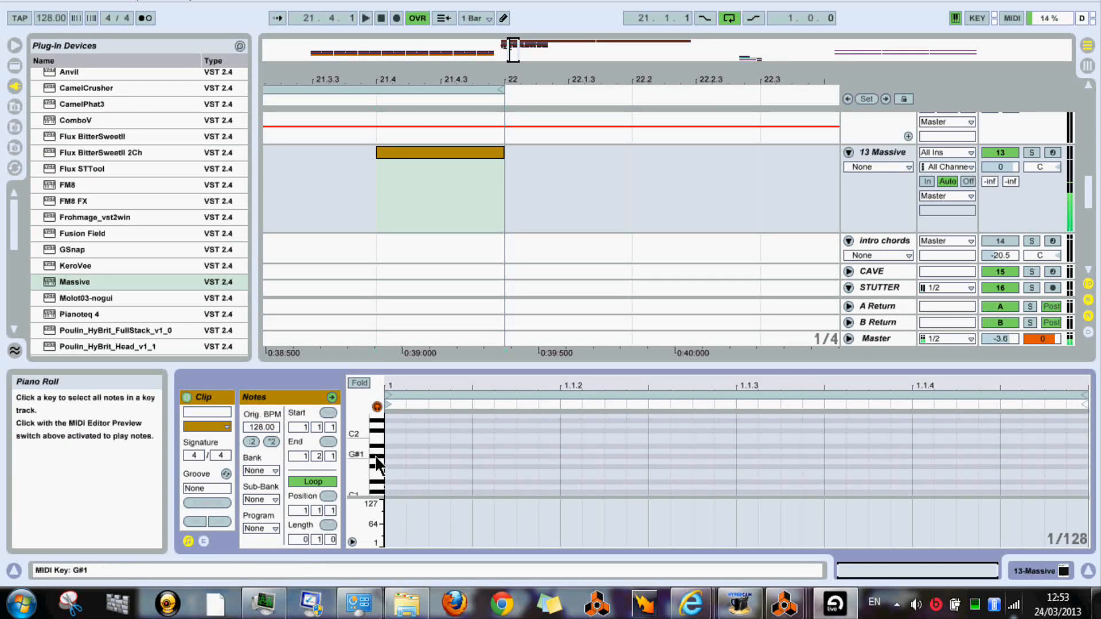
click(376, 466)
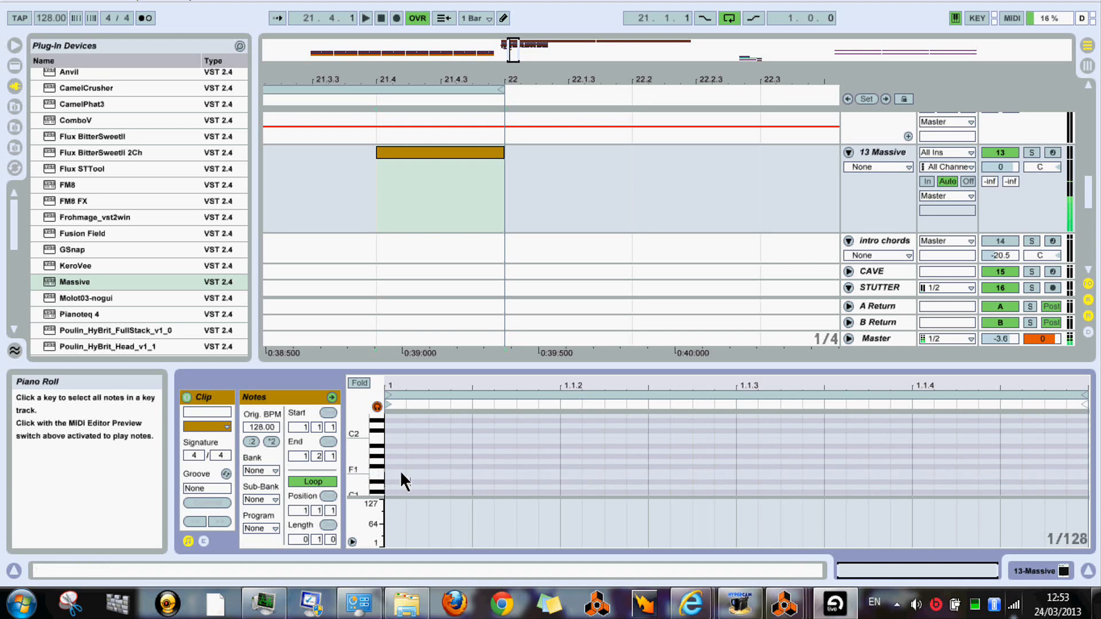
Add an F1 note at the start of the clip and lengthen it slightly with the loop playing
double_click(400, 471)
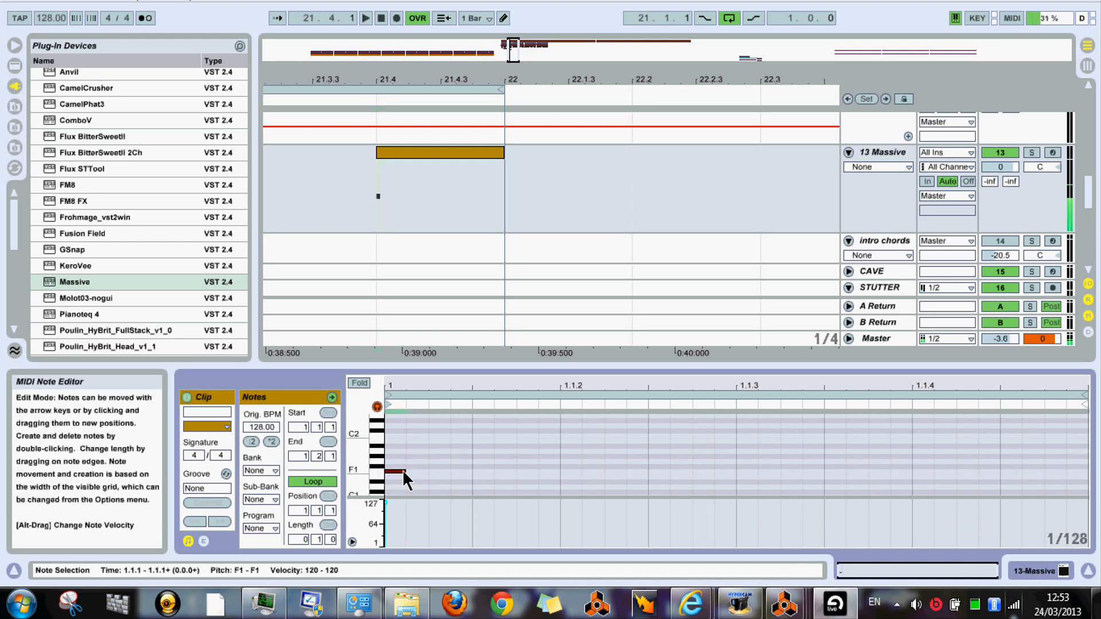
key(space)
drag(403, 471, 427, 471)
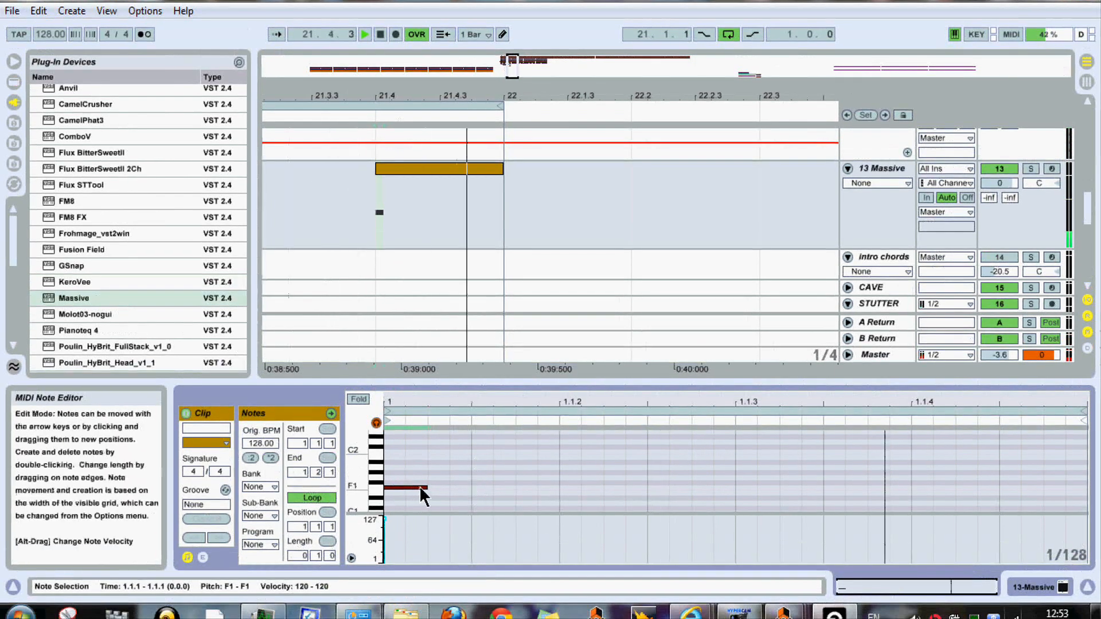
Copy the F1 note to halfway between 1.1.2 and 1.1.3 and delete the extra note directly after the first one
mouse_move(424, 487)
mouse_down()
mouse_move(675, 512)
mouse_move(477, 487)
mouse_move(700, 500)
mouse_up()
click(440, 490)
click(440, 488)
click(533, 489)
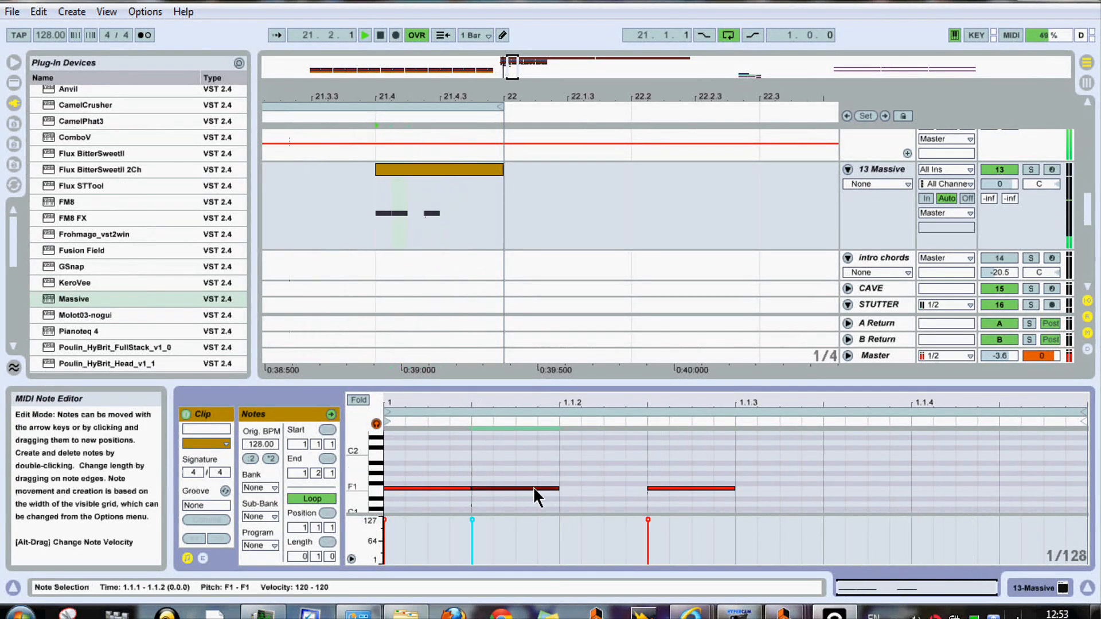
double_click(534, 488)
drag(695, 458, 742, 509)
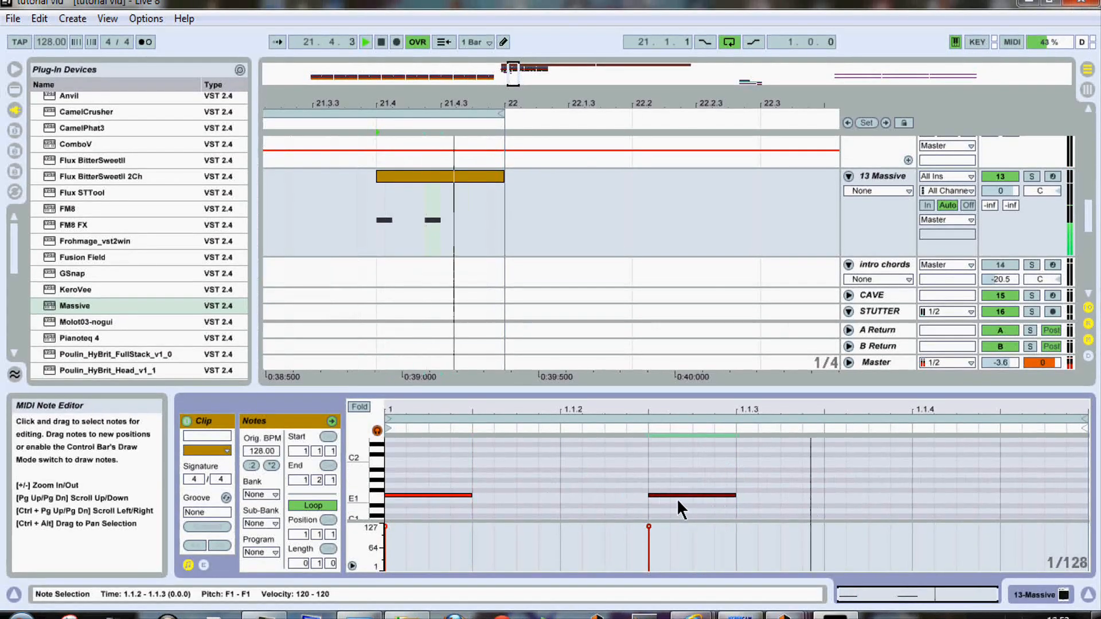
Copy the second F1 note to 1.1.4, deleting the stray F#1 note above it
double_click(655, 488)
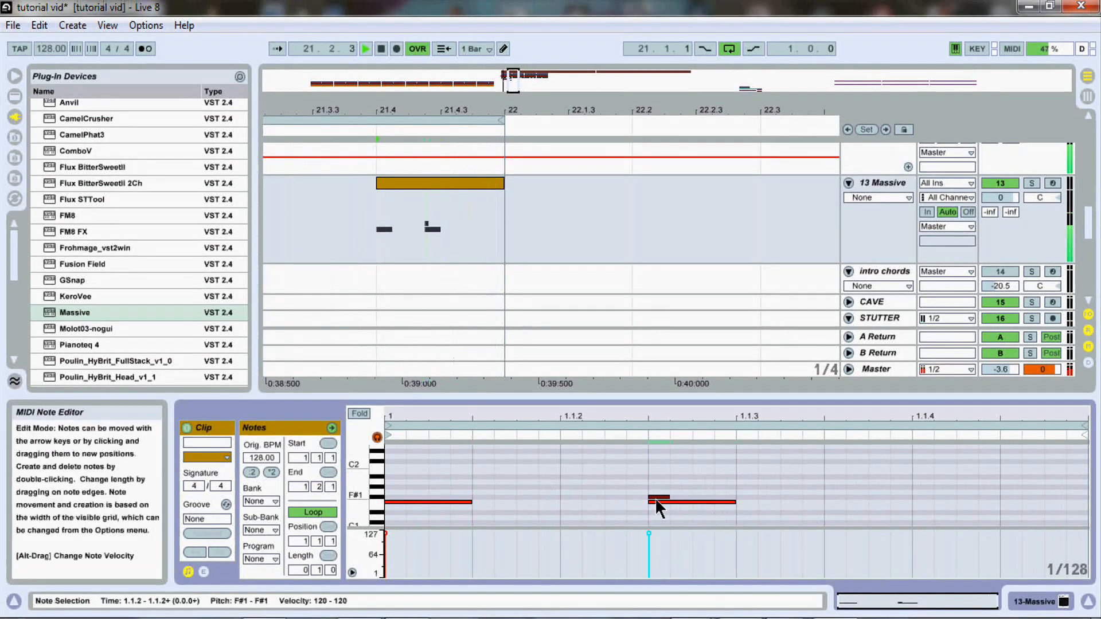
double_click(656, 498)
click(658, 503)
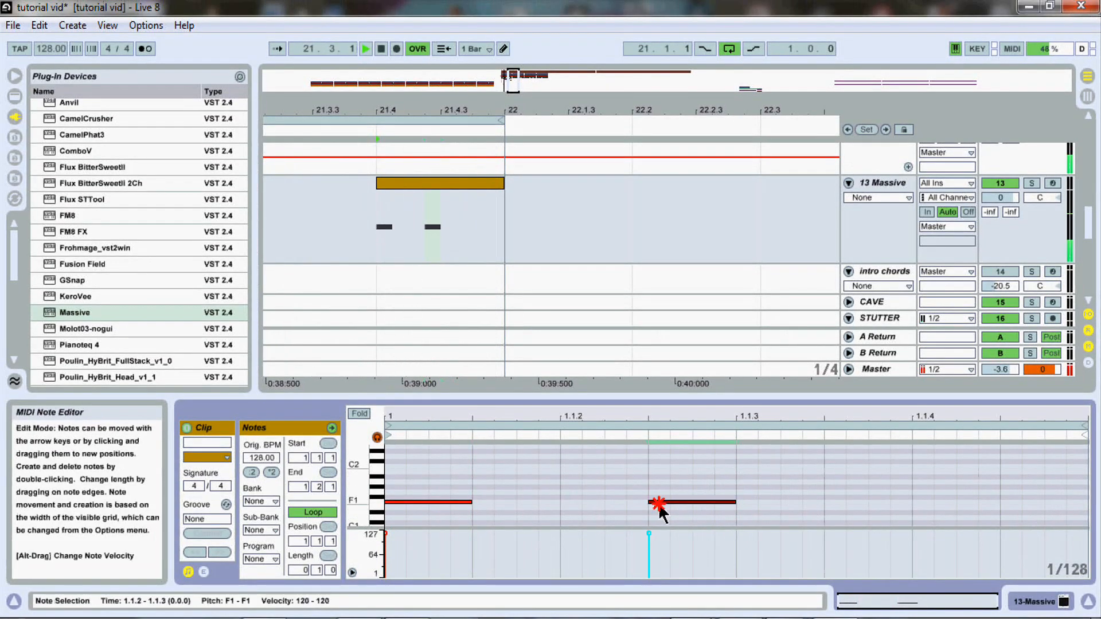
drag(659, 507, 932, 505)
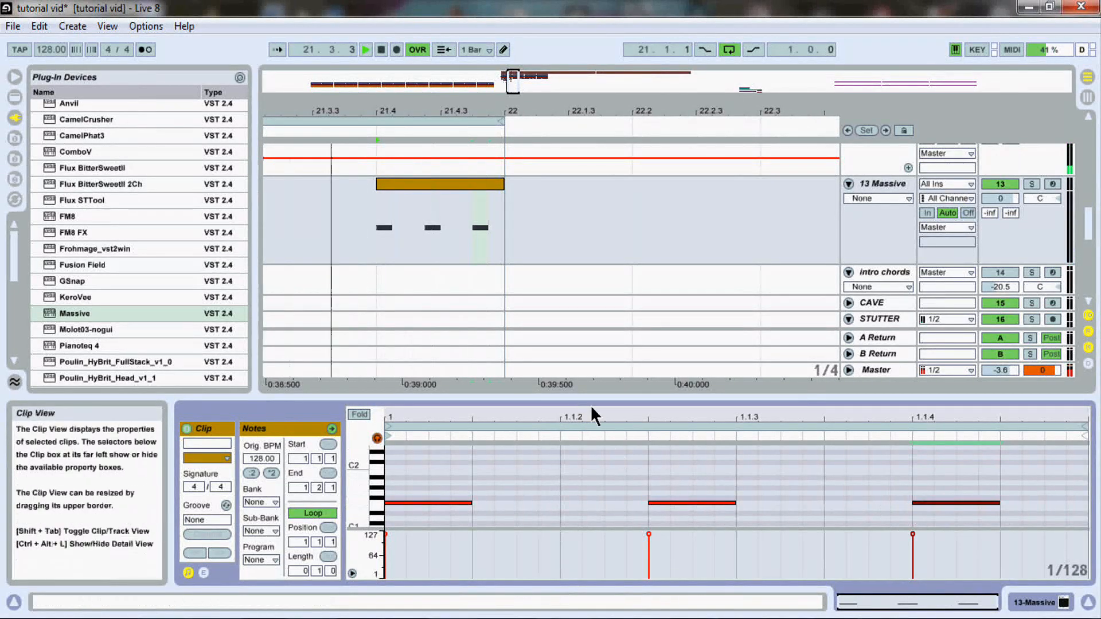
Enlarge the clip view and lengthen all three F1 notes together by about a 1/64 note
drag(590, 405, 592, 343)
drag(449, 401, 969, 504)
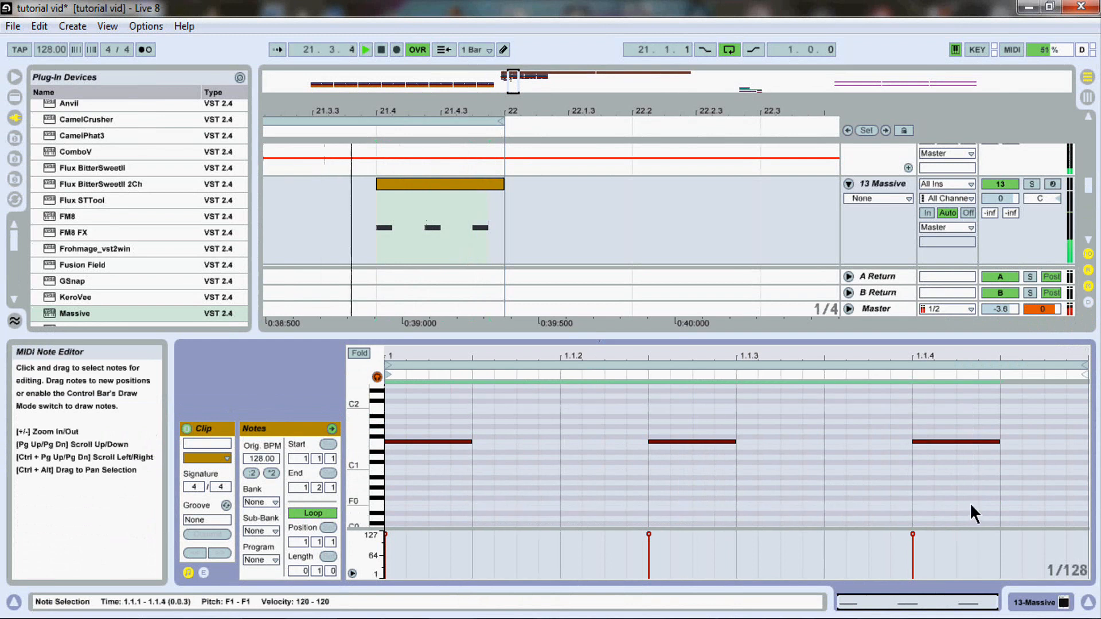
drag(997, 439, 1046, 440)
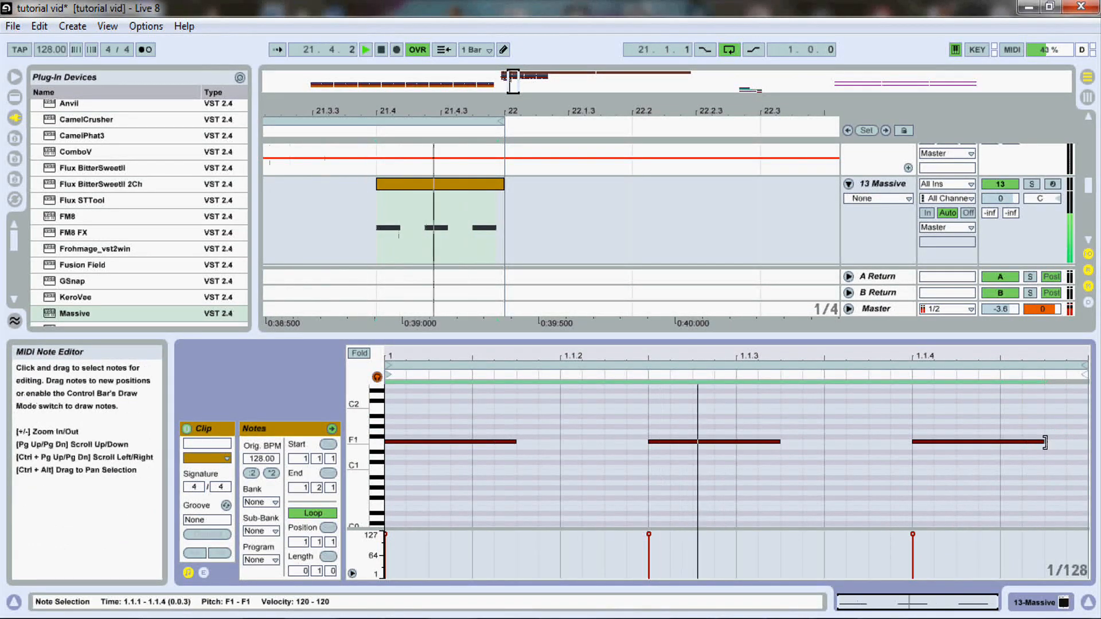
Open the Massive editor, set Filter 1 to Bandreject, and raise its Resonance and Cutoff partway
click(1032, 602)
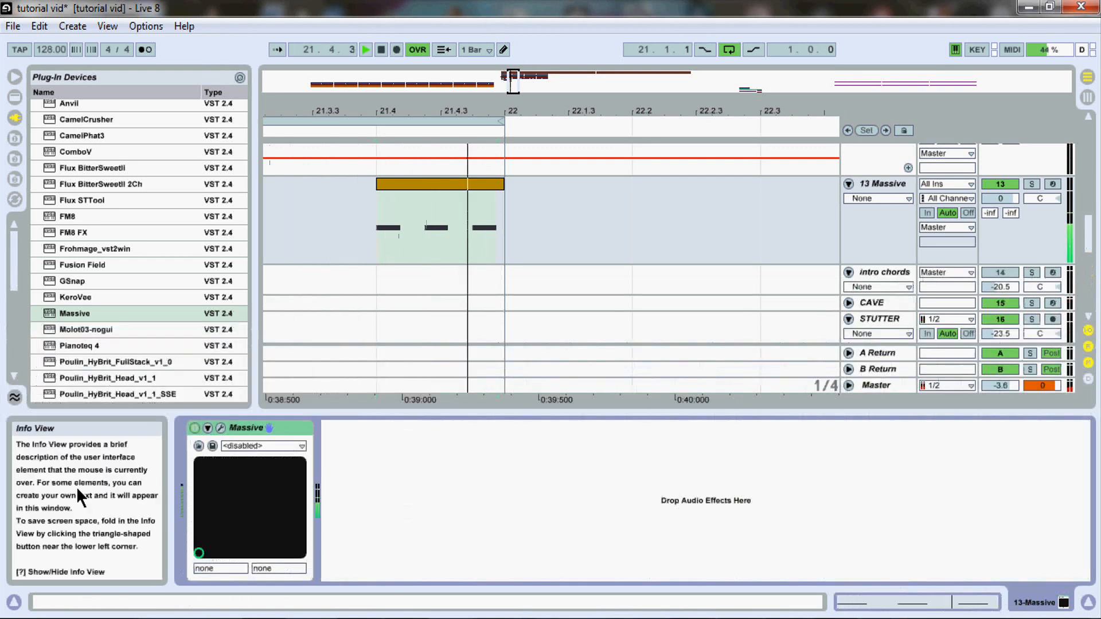
click(222, 428)
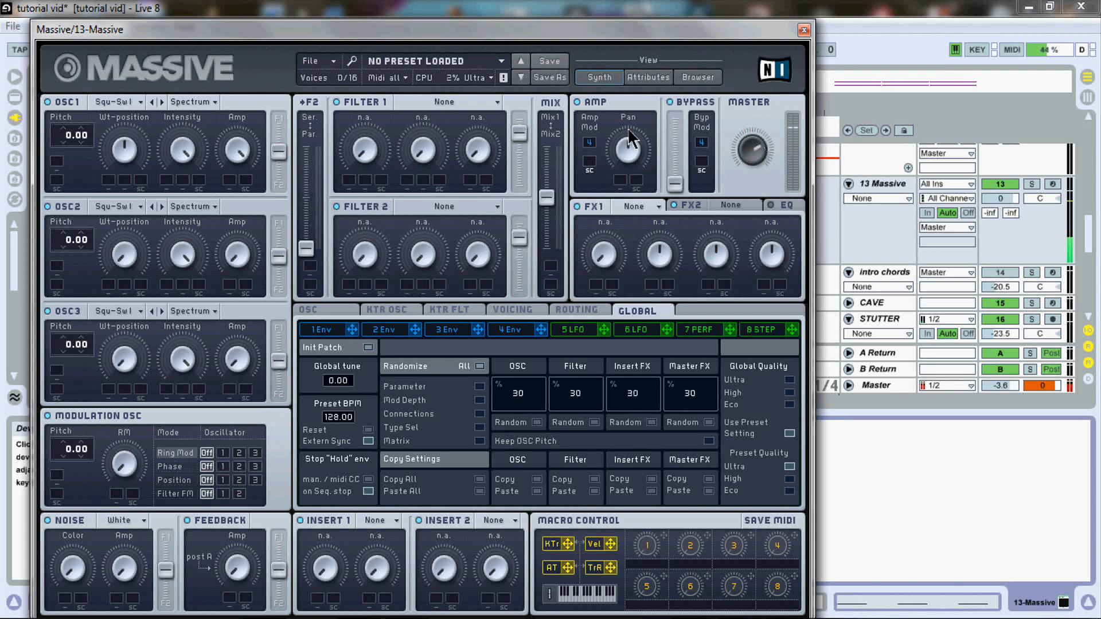
click(496, 103)
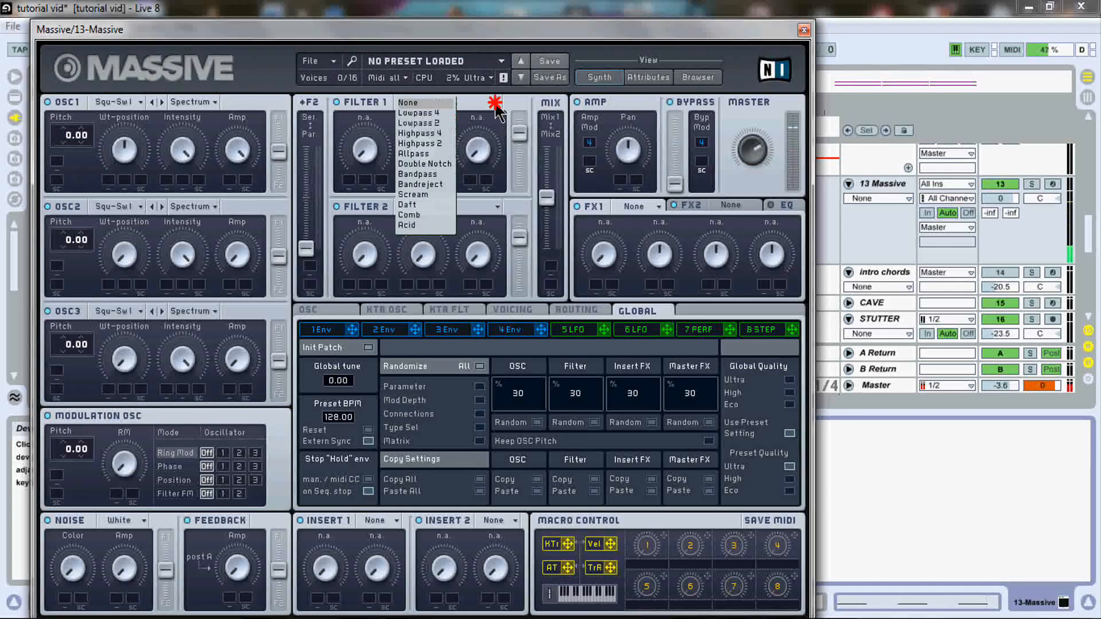
click(420, 184)
drag(478, 152, 486, 115)
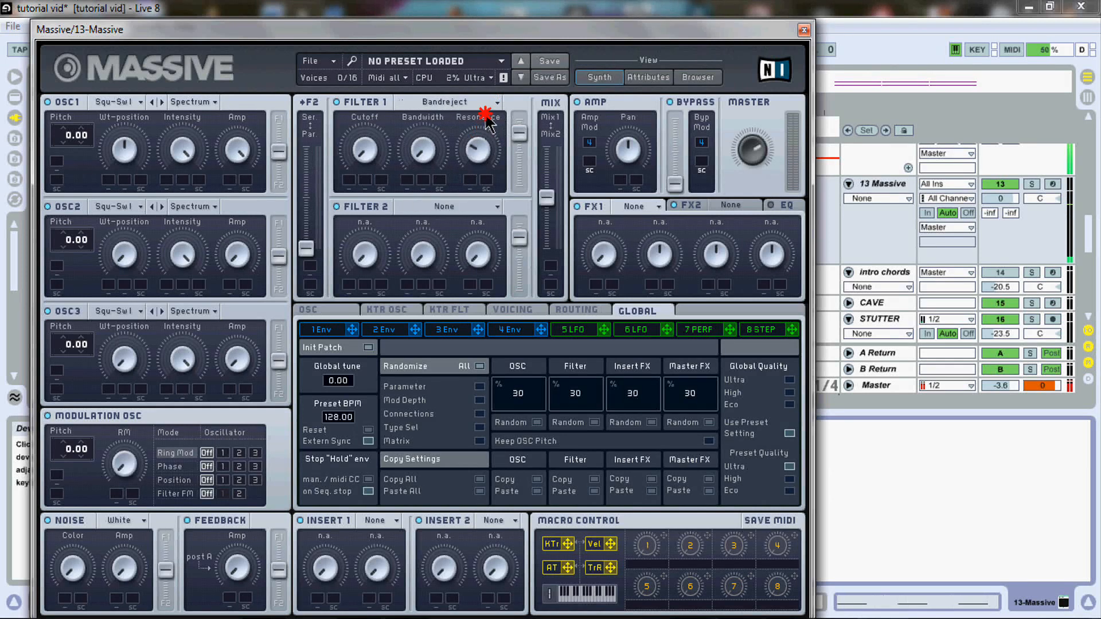
drag(365, 167, 376, 105)
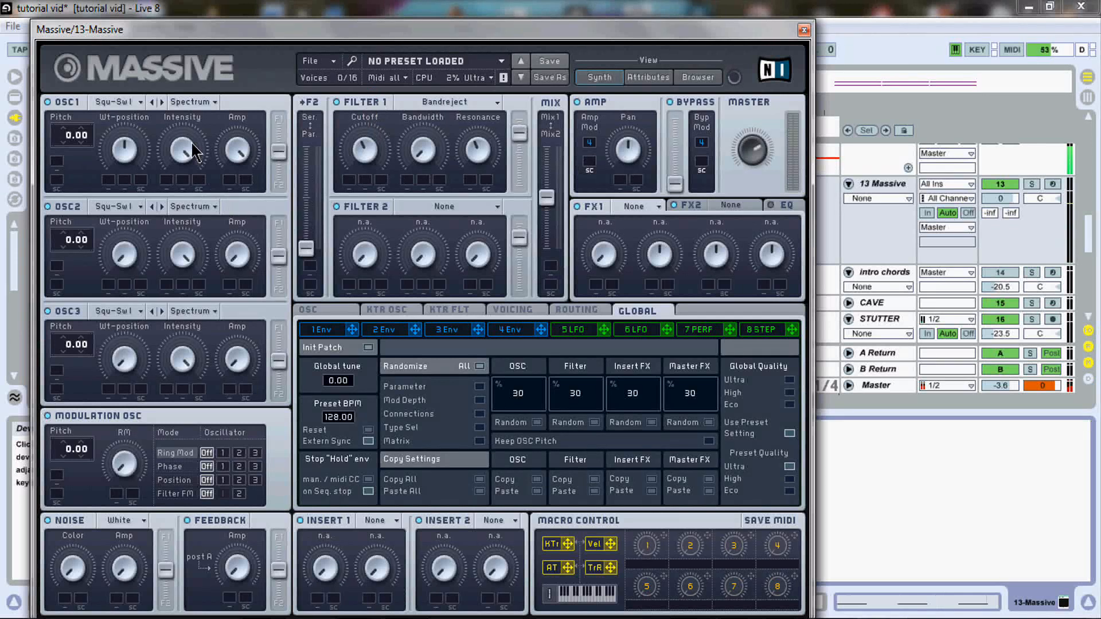
Raise the OSC2 Amp and set its wavetable to M-Talk
drag(244, 252, 299, 141)
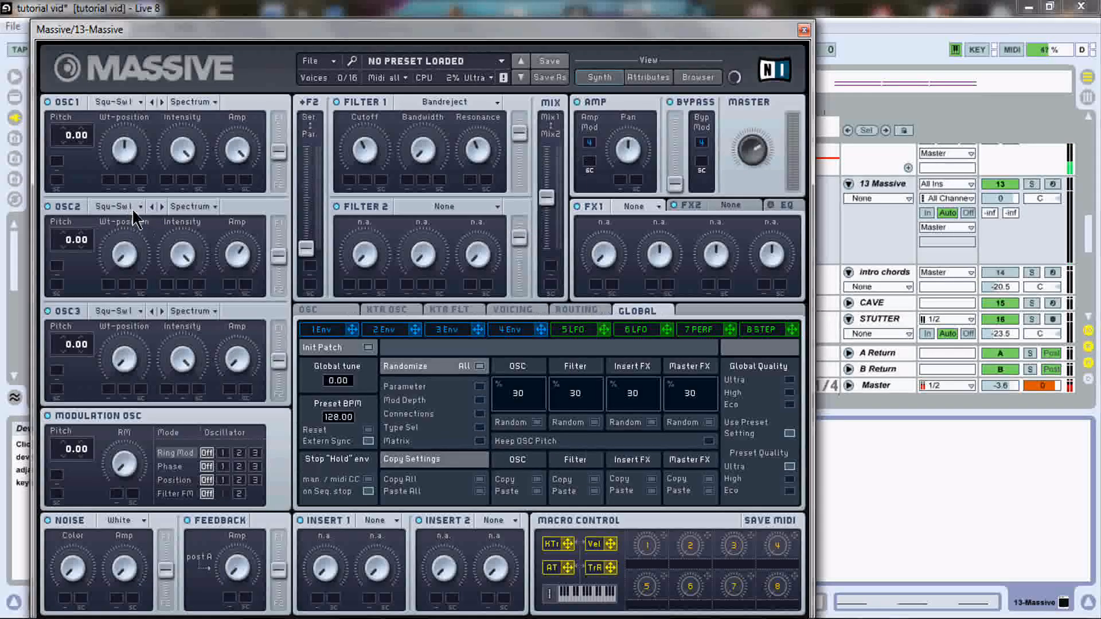
click(130, 207)
click(328, 235)
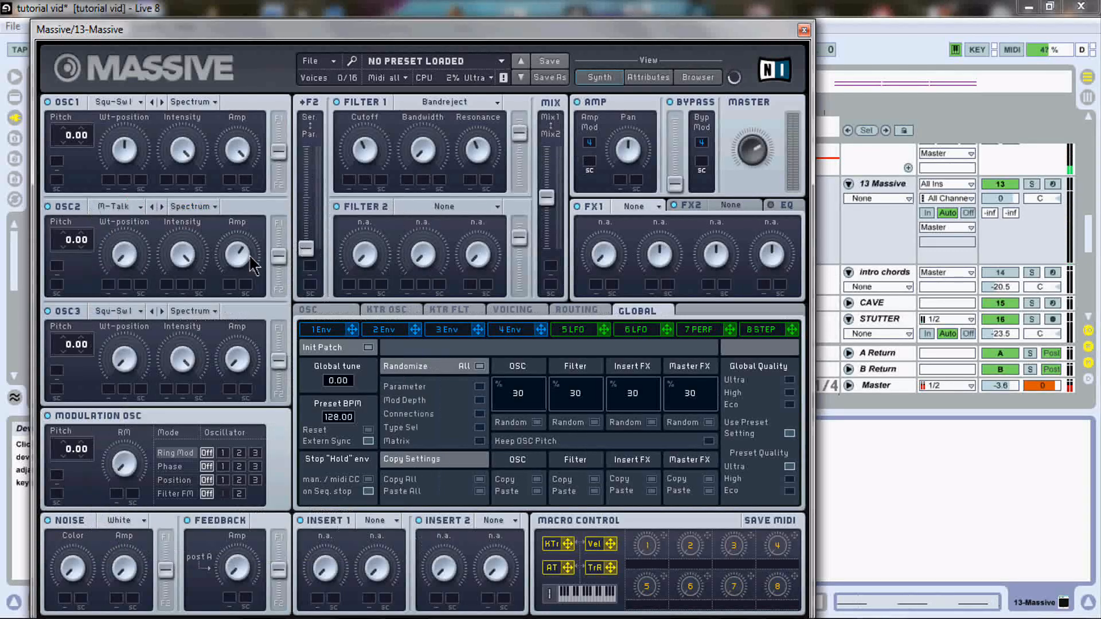
Turn up the OSC2 Wt-position to about three quarters while auditioning, and raise the OSC2 Amp further
drag(136, 258, 187, 174)
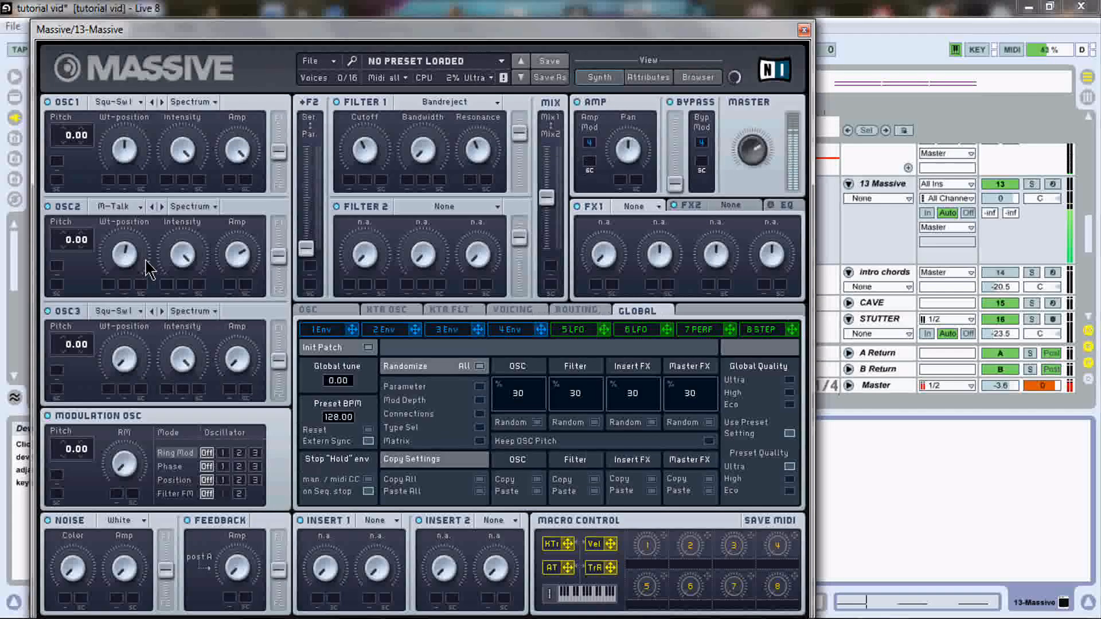
click(130, 258)
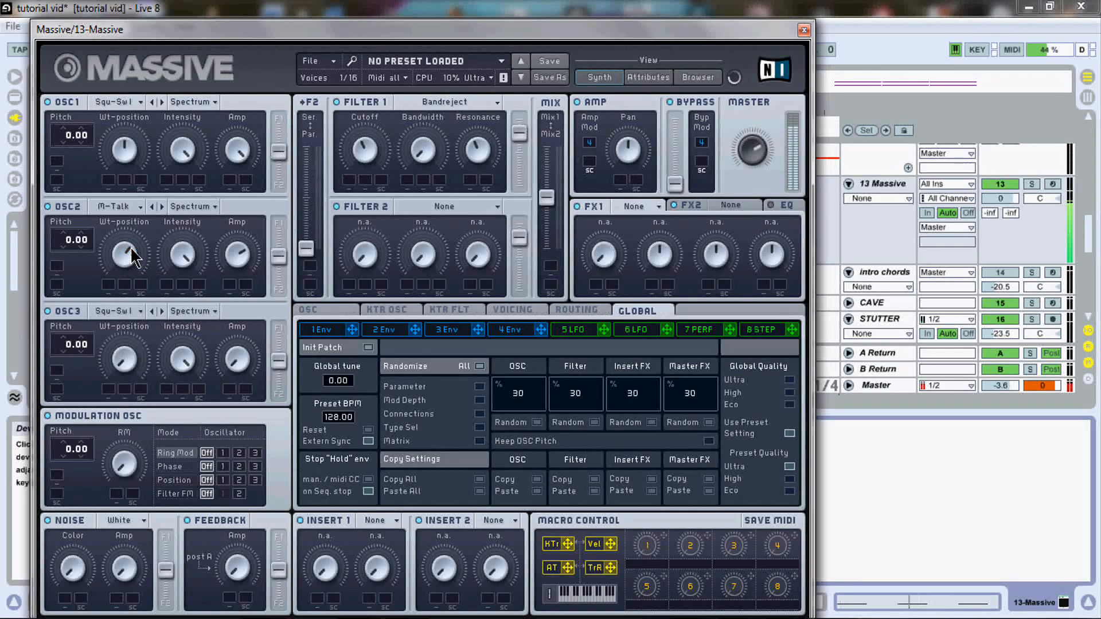
click(132, 257)
drag(134, 252, 141, 236)
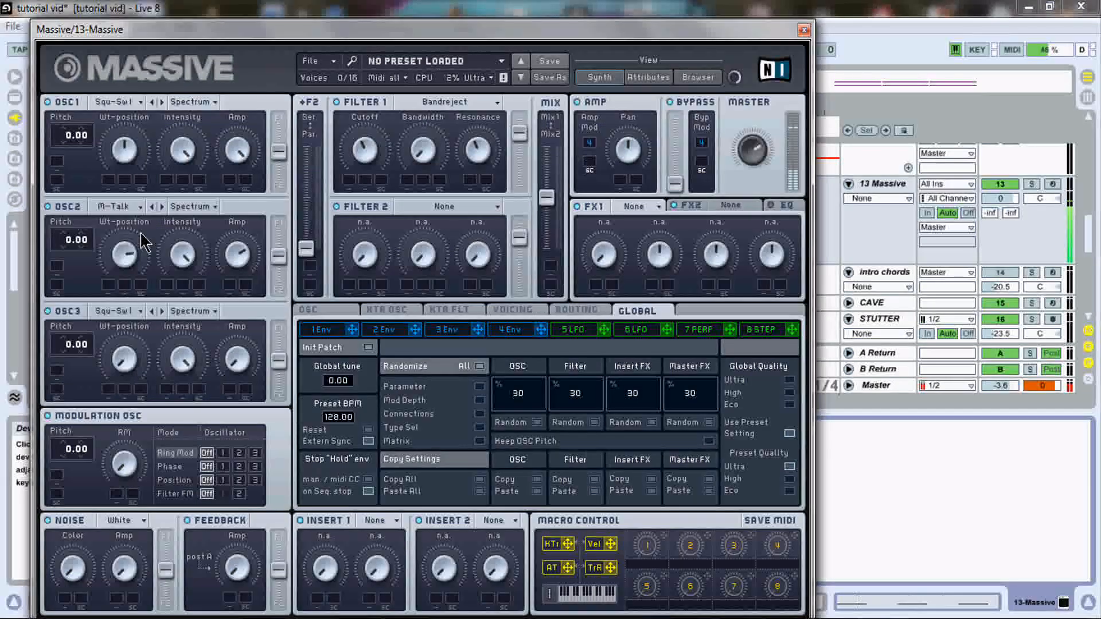
click(134, 252)
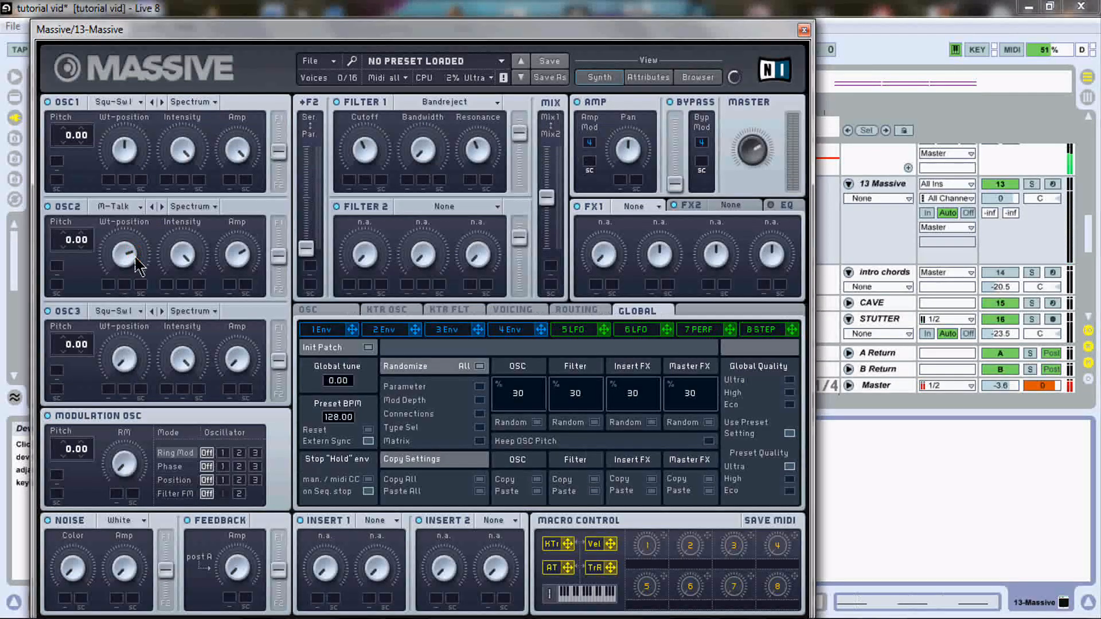
click(258, 239)
click(238, 254)
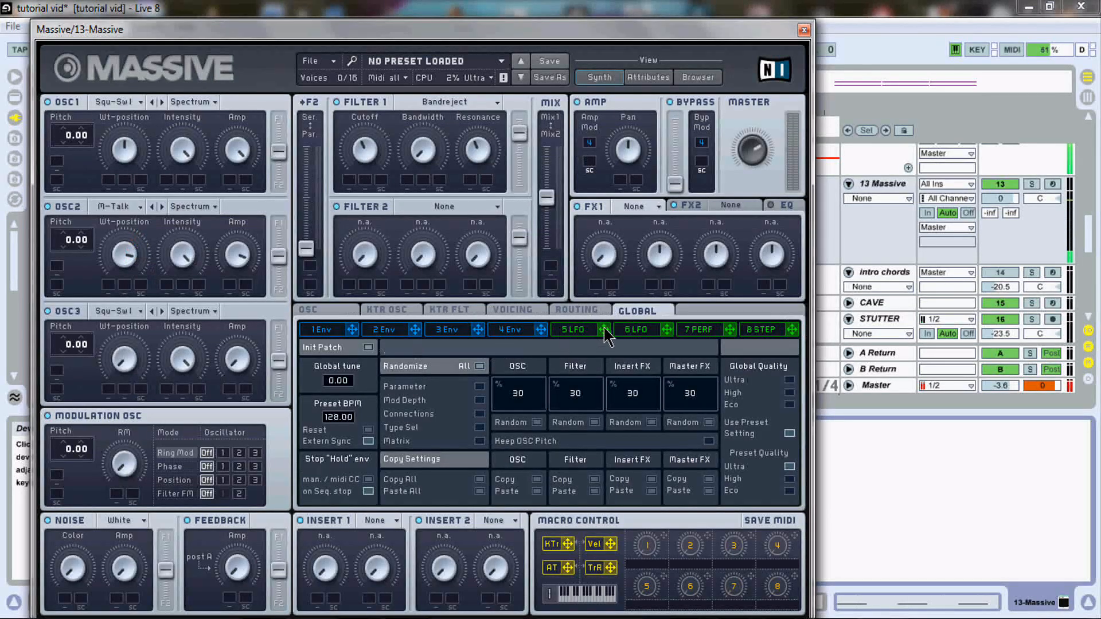
Modulate the OSC2 Wt-position with LFO 5, adjust its range, and switch the oscillator mode to Bend +
drag(603, 330, 132, 284)
drag(122, 250, 124, 269)
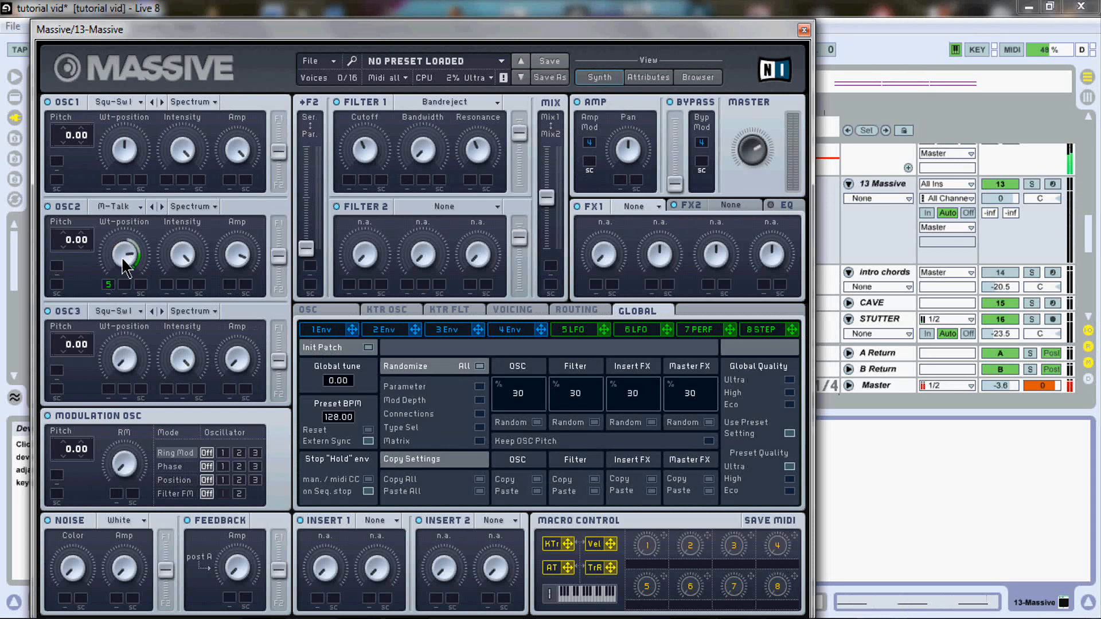
click(121, 254)
click(192, 207)
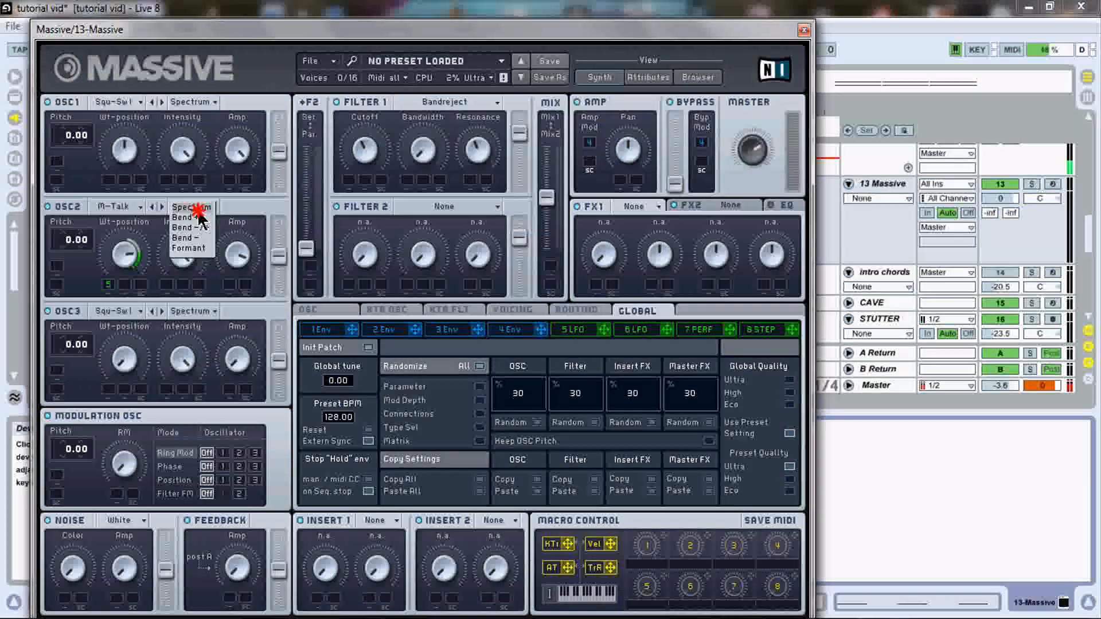
click(194, 218)
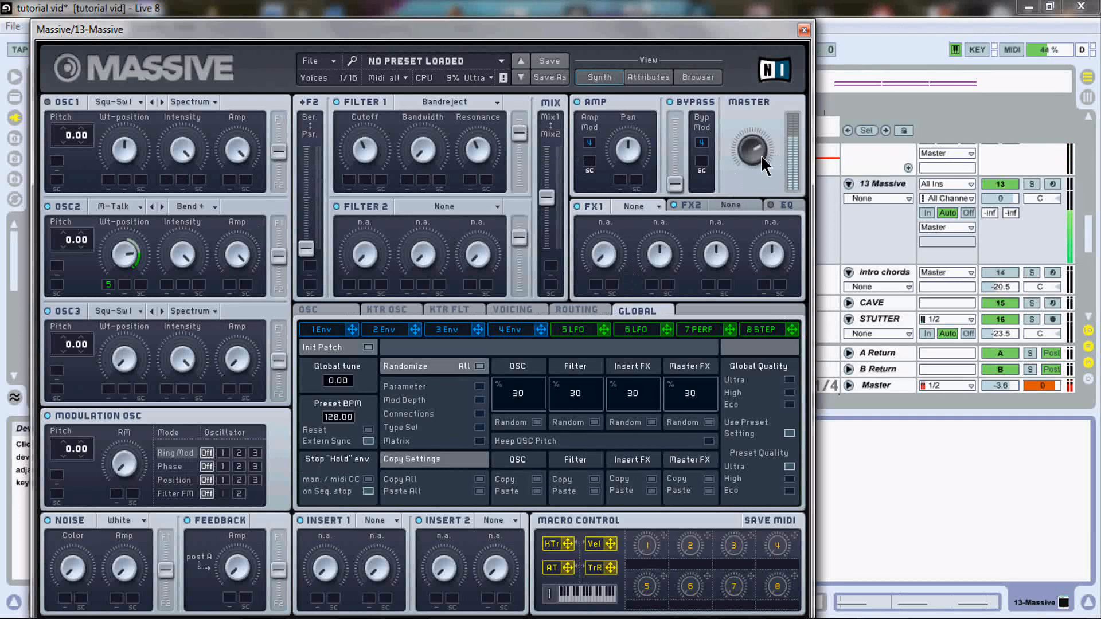
Raise Massive's Master volume and lower the OSC1 Amp slightly
click(760, 124)
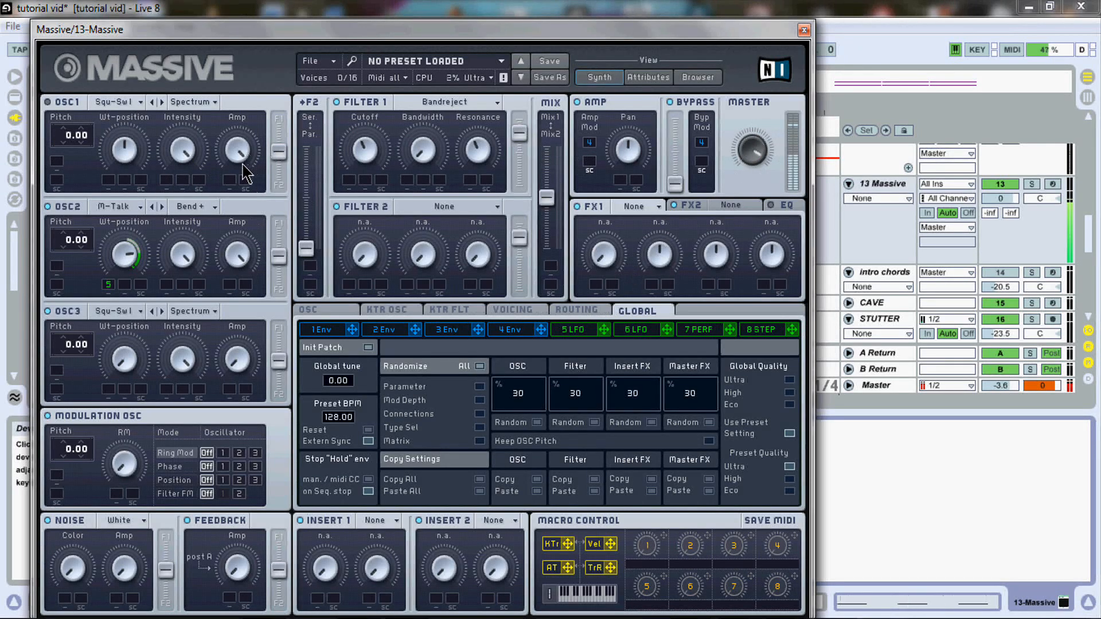
drag(241, 160, 240, 179)
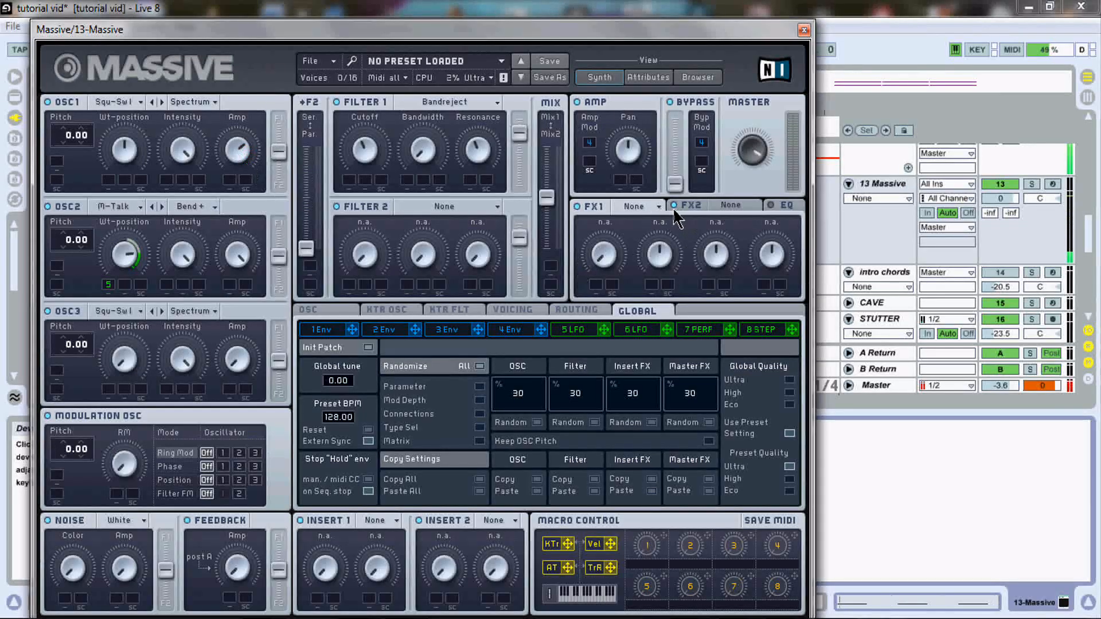
Load the Dimension Expander into FX2 and adjust its Dry/Wet and Size
click(754, 205)
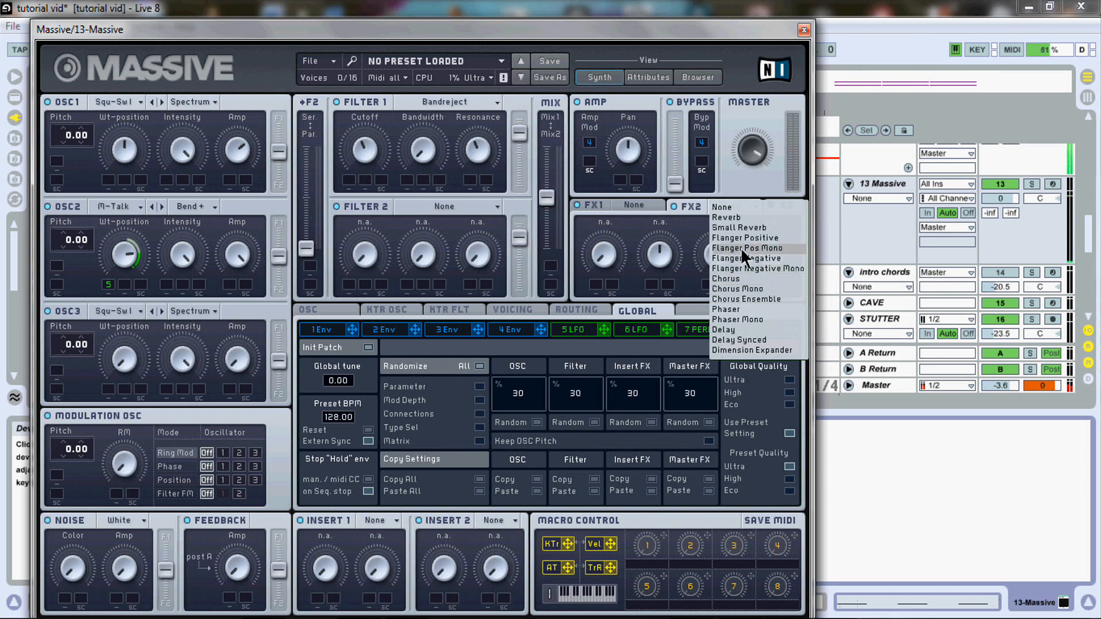
click(751, 350)
mouse_move(644, 253)
mouse_down()
mouse_move(653, 294)
mouse_move(601, 259)
mouse_up()
click(649, 260)
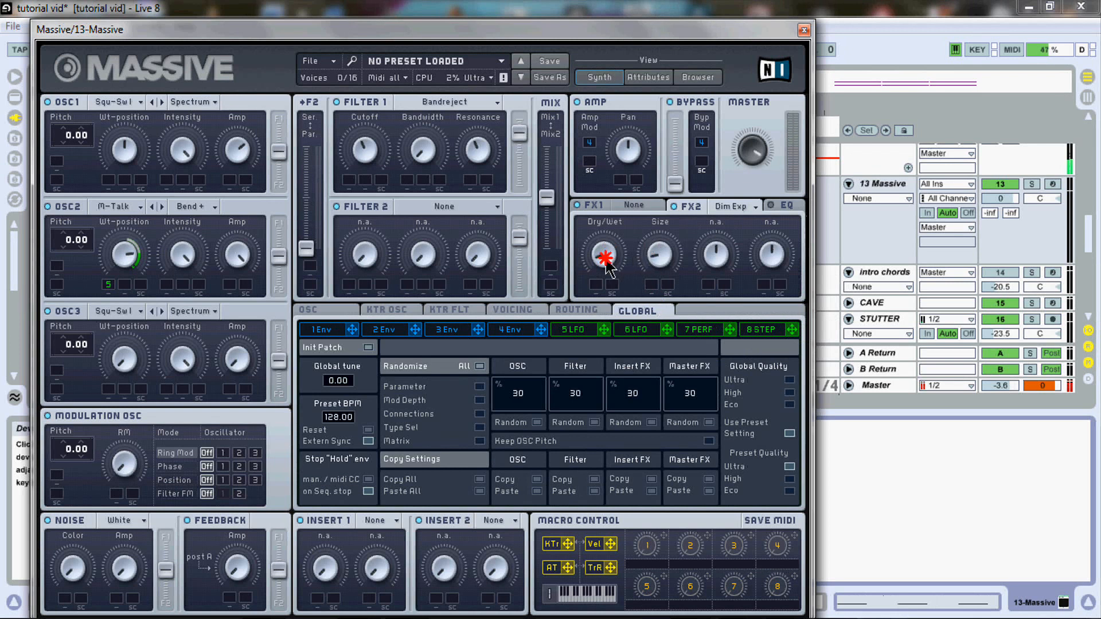
Load Tele Tube into FX1 with a low Dry/Wet mix and turn down Massive's Master volume
click(631, 207)
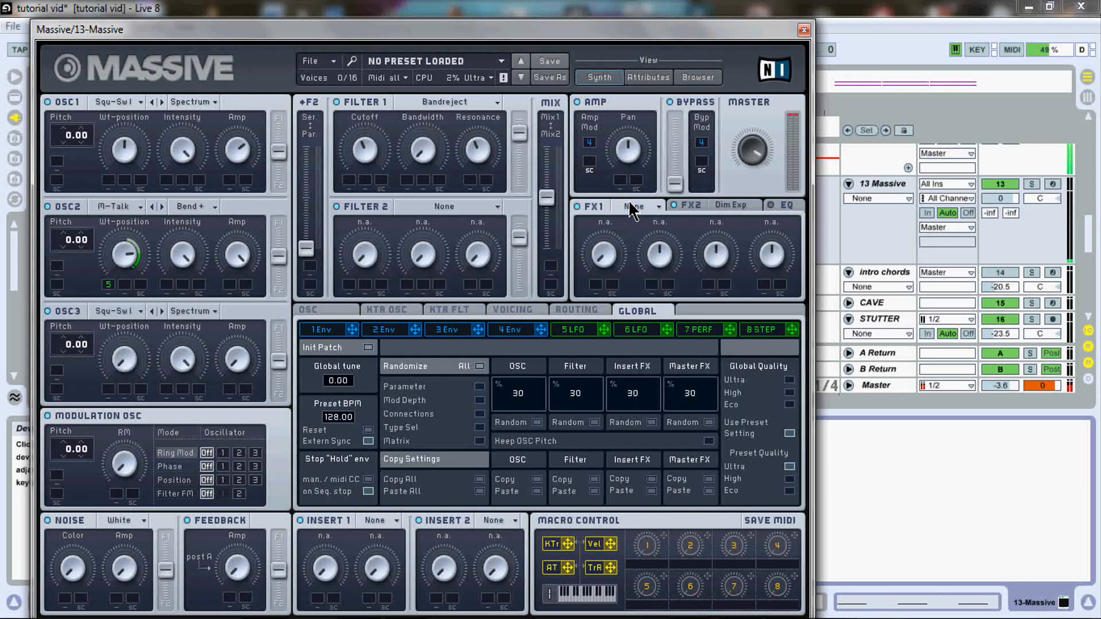
click(660, 207)
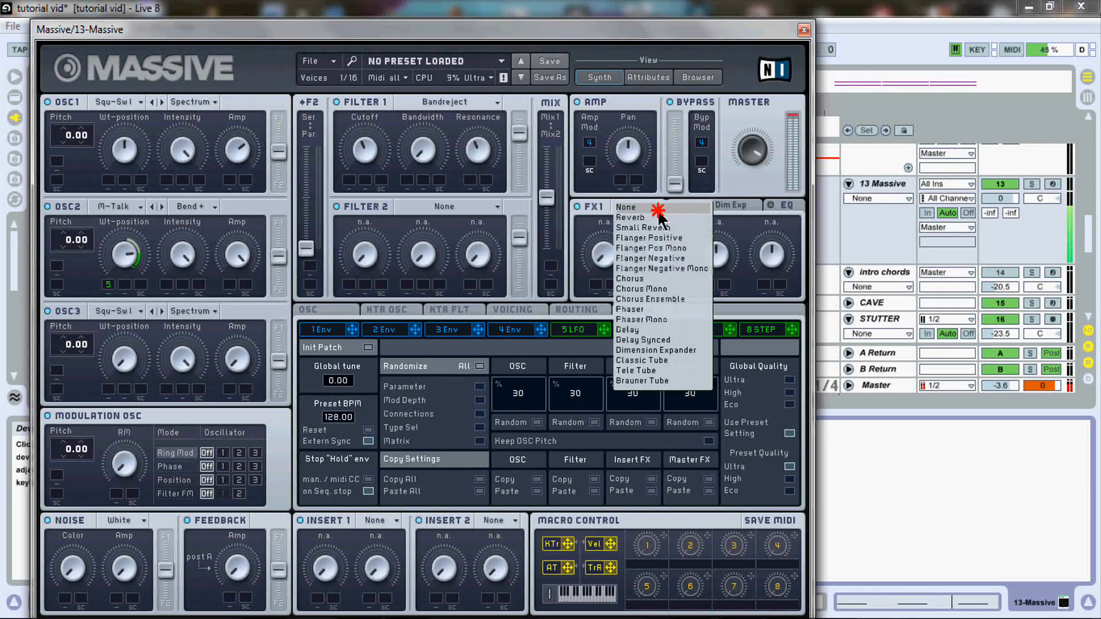
click(669, 373)
drag(606, 238, 606, 231)
drag(745, 146, 742, 192)
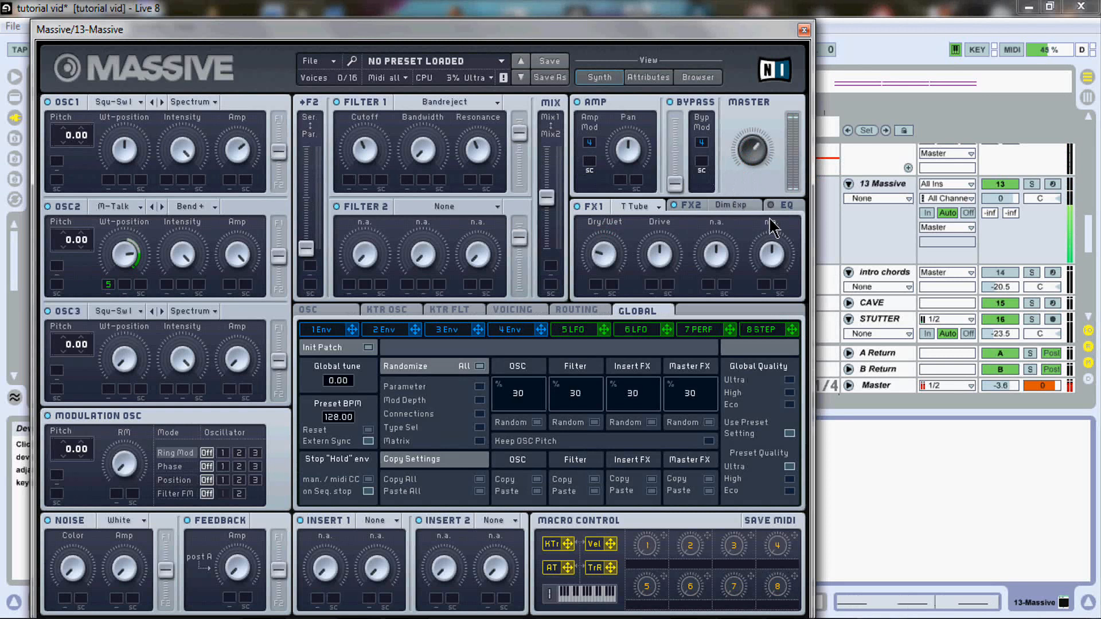
Enable Massive's EQ, boost the High Shelf slightly, and lower the Master volume a little
click(784, 206)
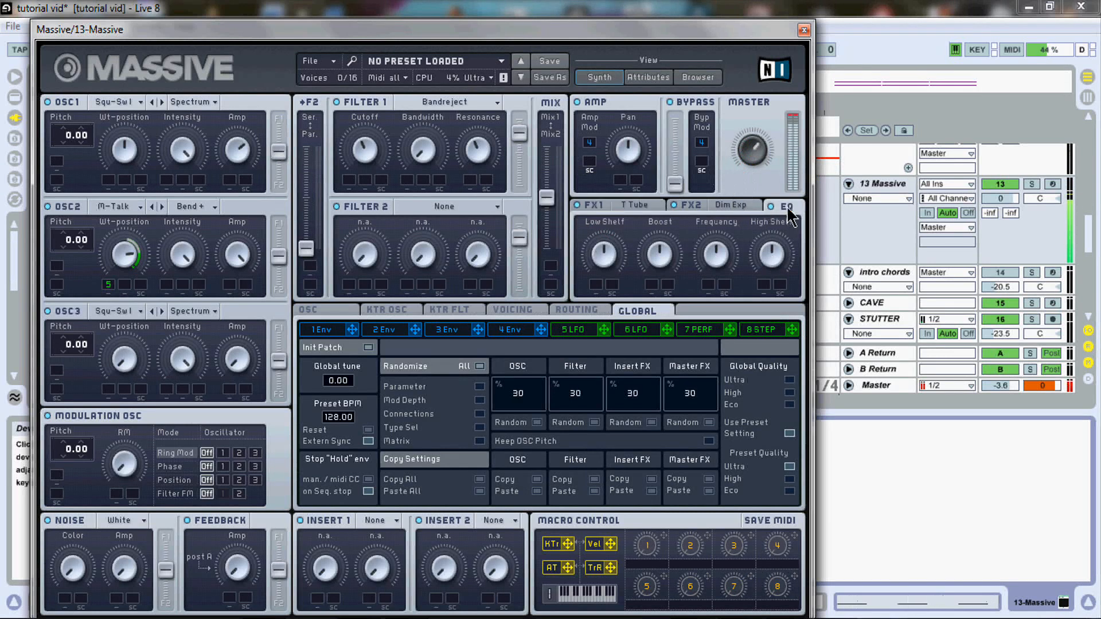
drag(773, 245, 781, 227)
drag(750, 156, 749, 161)
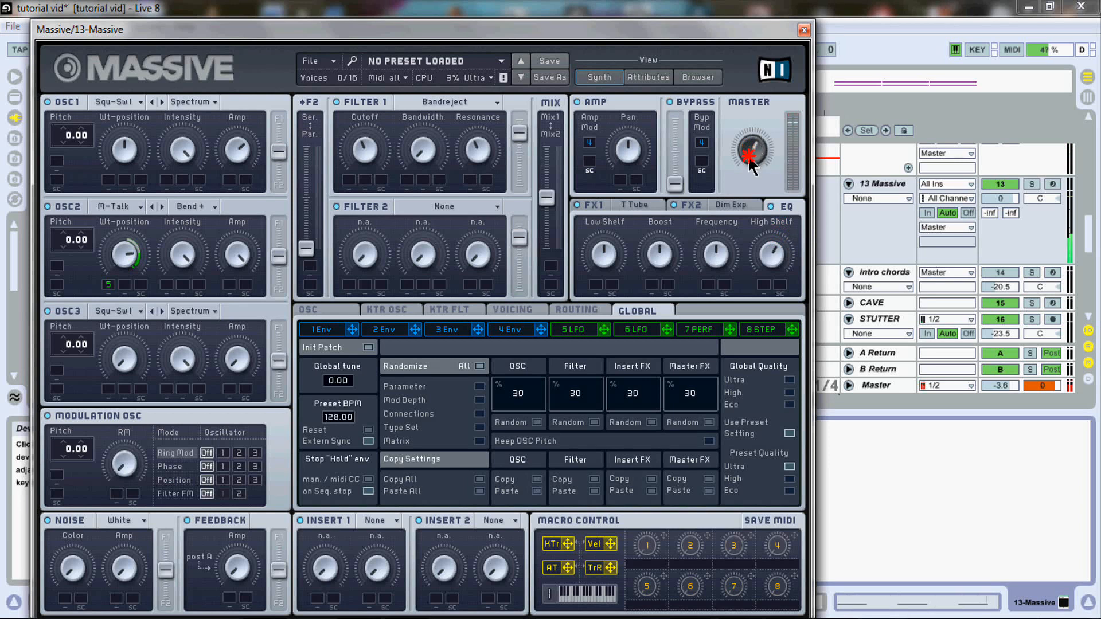
click(749, 160)
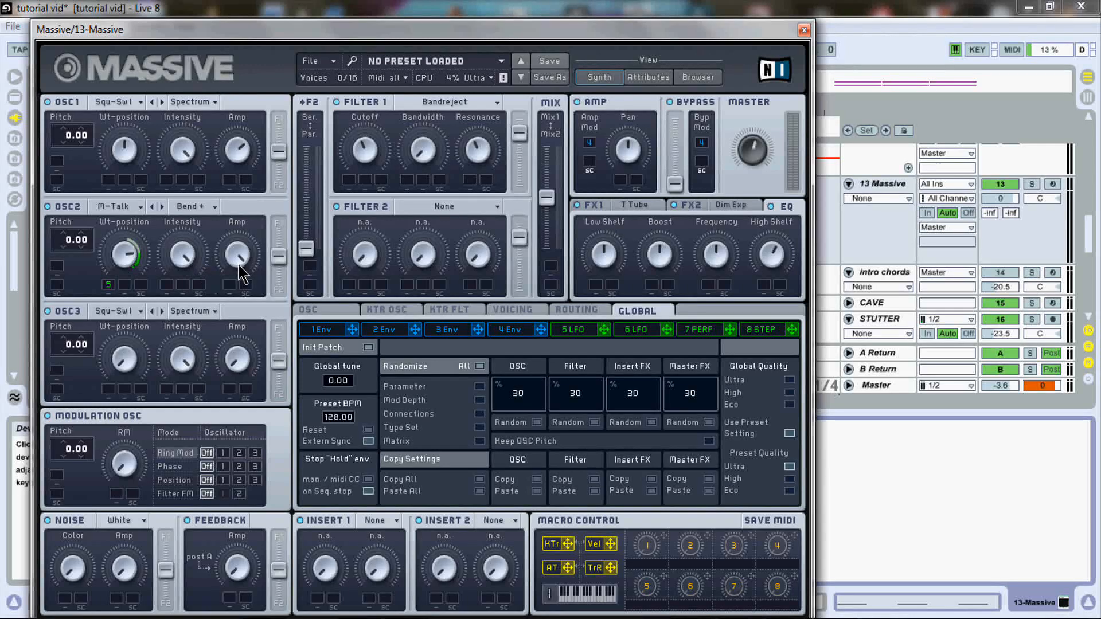
Solo the Massive track and assign LFO 6 to the Filter 1 Cutoff in the reopened Massive editor
click(1031, 184)
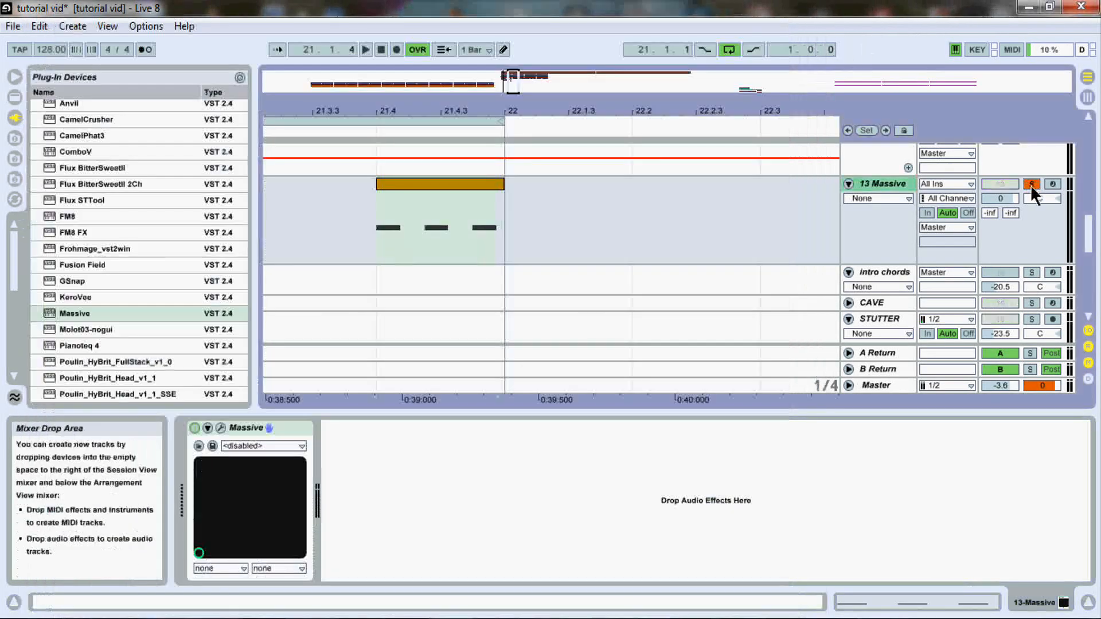
click(220, 428)
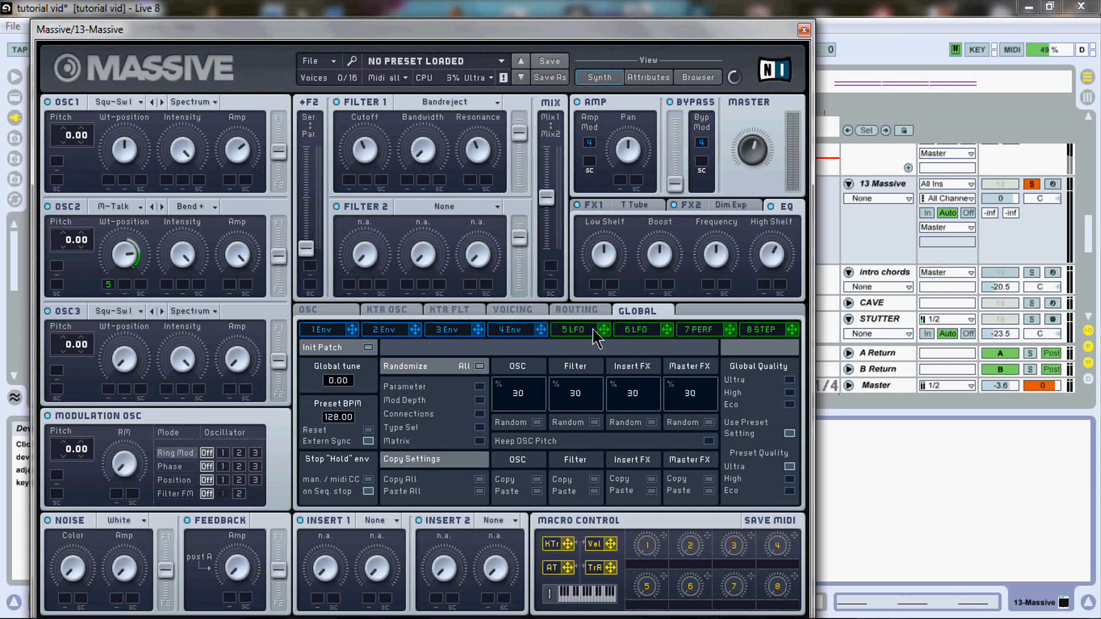
drag(667, 329, 351, 179)
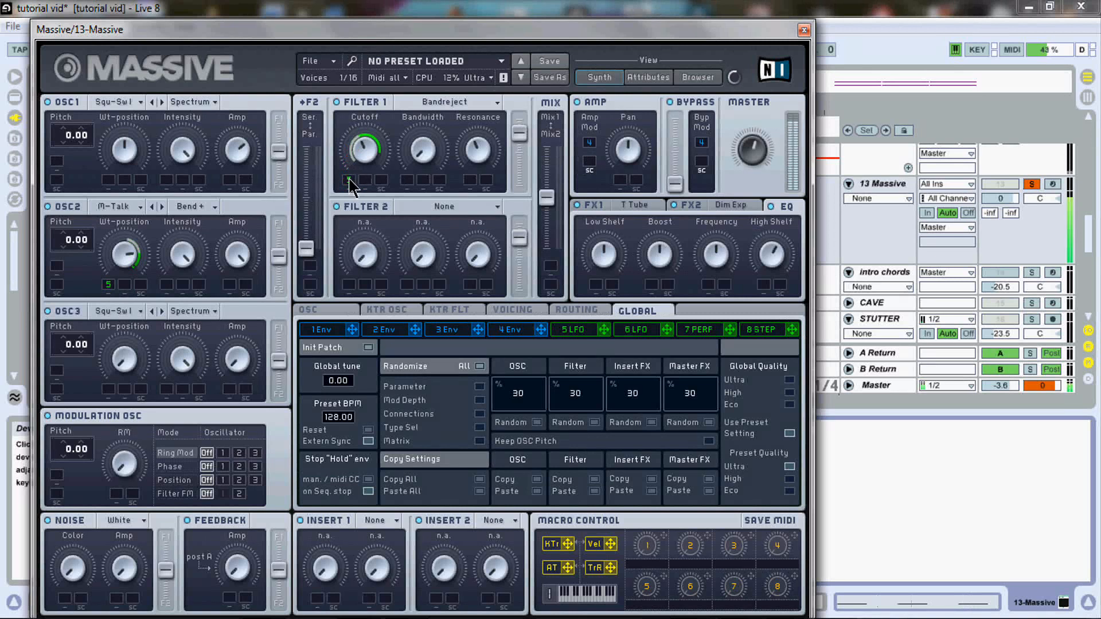
Reduce the LFO 5 modulation range on Massive's Filter 1 Cutoff
drag(349, 180, 345, 206)
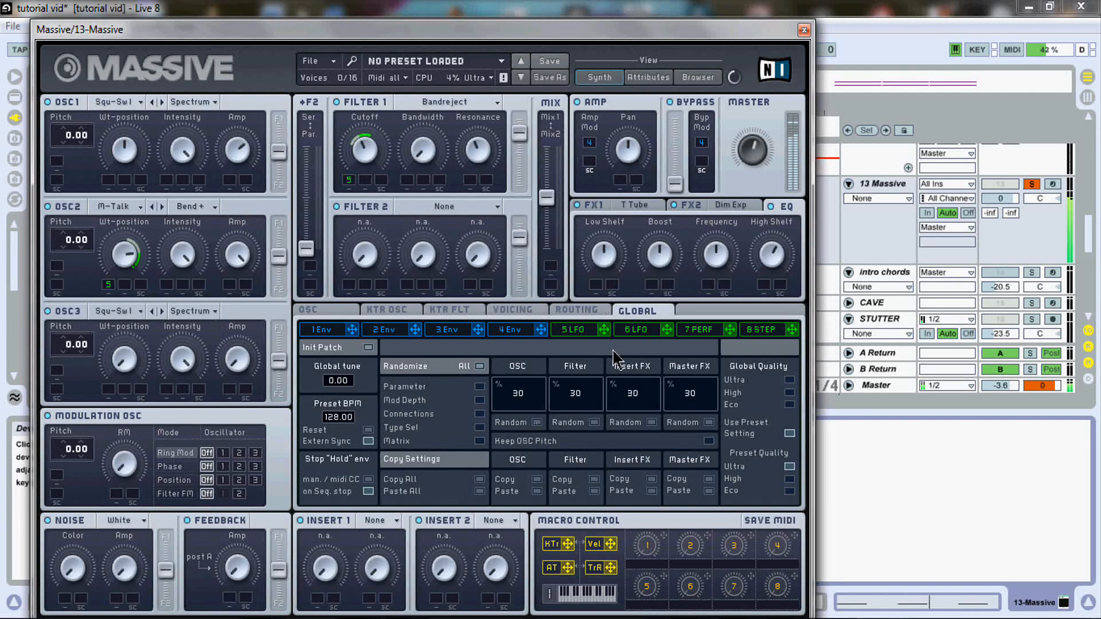
Set the noise type to White Noise and raise the Amp of both the Noise and Feedback sections
click(136, 521)
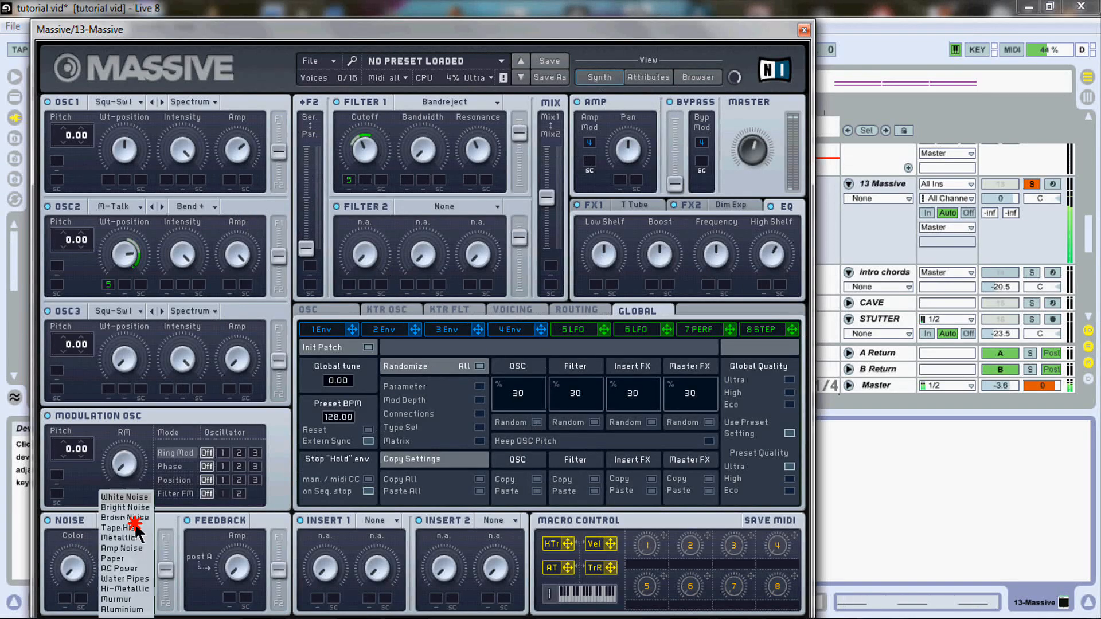
click(137, 497)
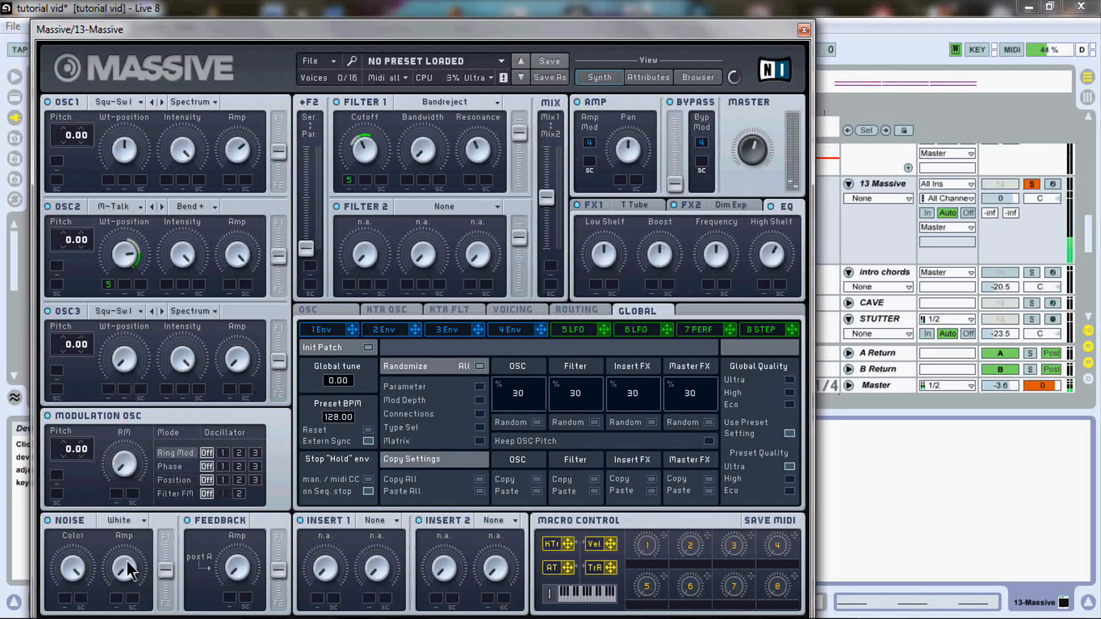
drag(133, 544, 138, 525)
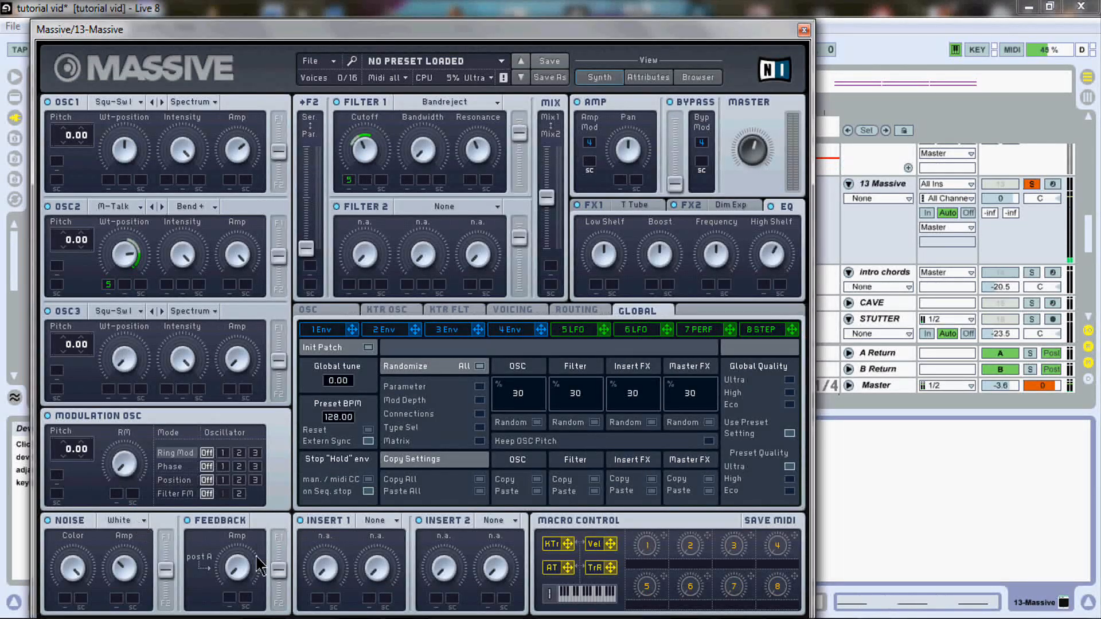
drag(231, 585, 258, 519)
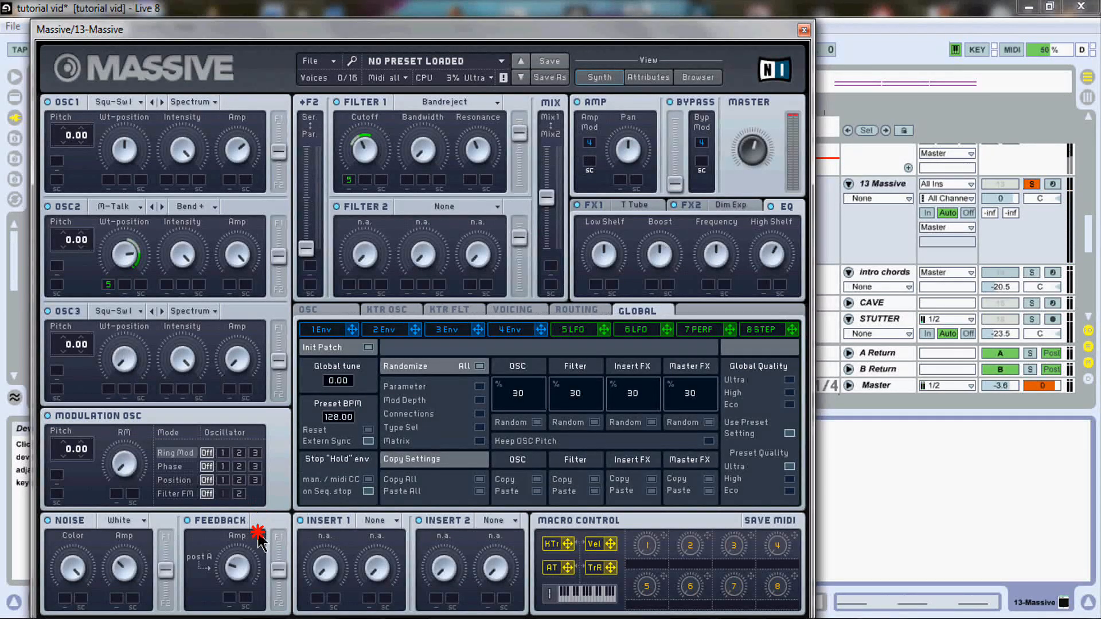
Try Sample & Hold in Insert 1 with its Pitch and Dry/Wet raised
click(384, 520)
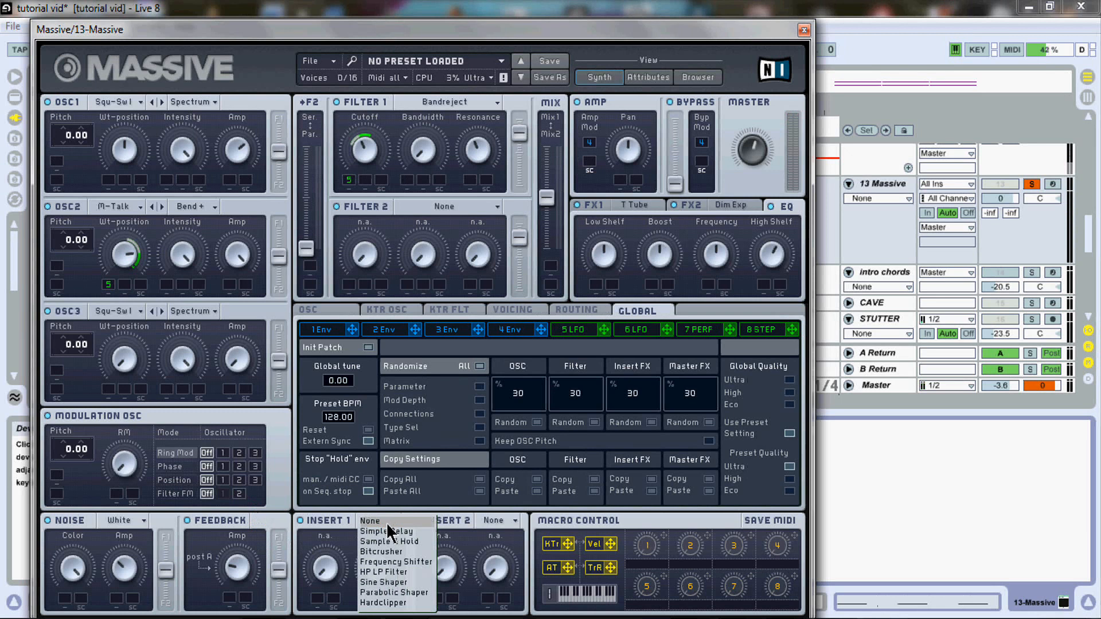
click(398, 542)
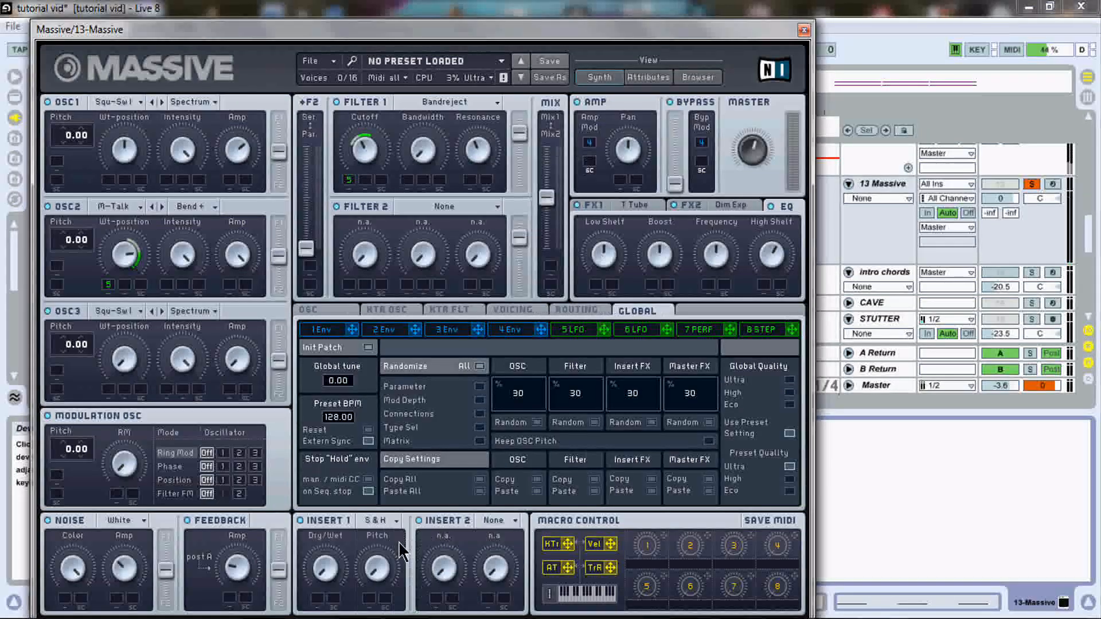
click(386, 492)
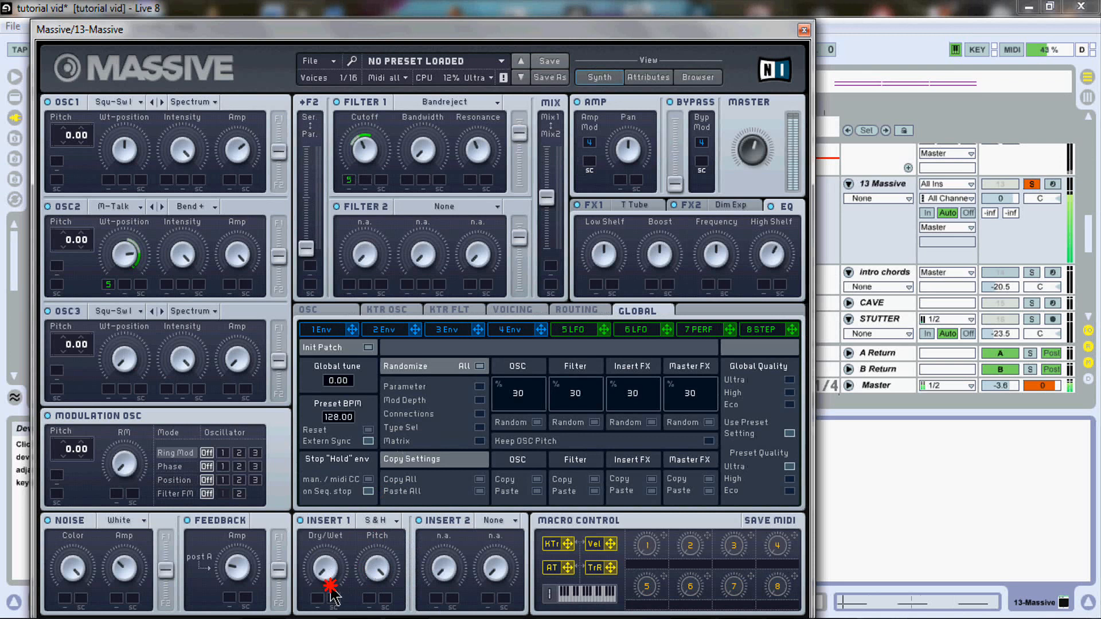
drag(331, 589, 336, 580)
drag(343, 532, 364, 464)
Load the Sine Shaper into Insert 1 and lower its Dry/Wet to just below halfway, leaving Insert 2 empty
click(381, 520)
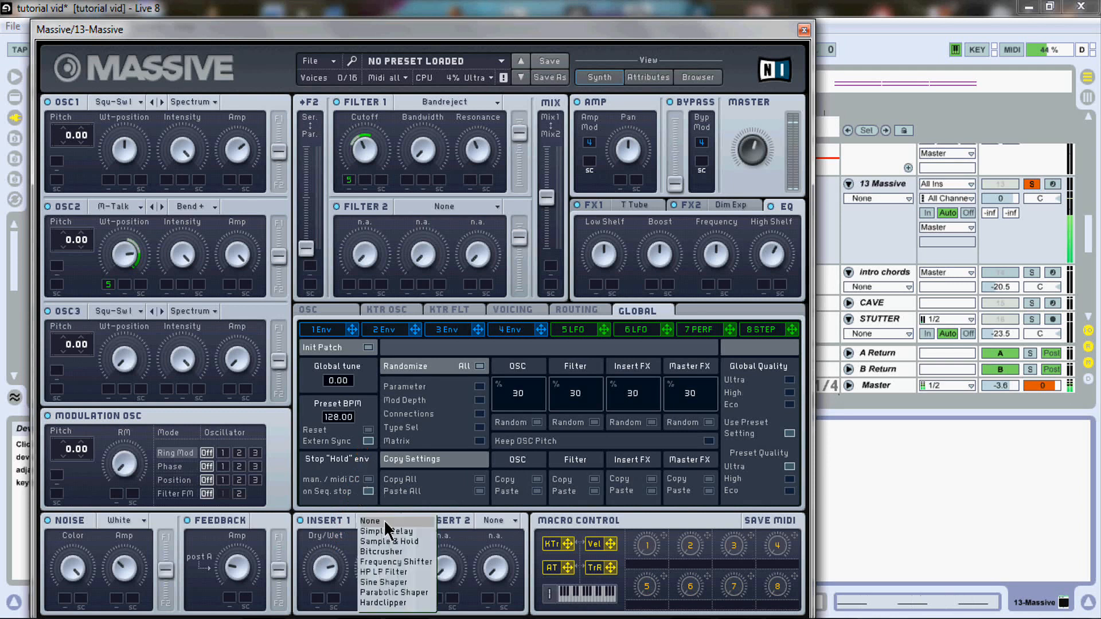
click(418, 586)
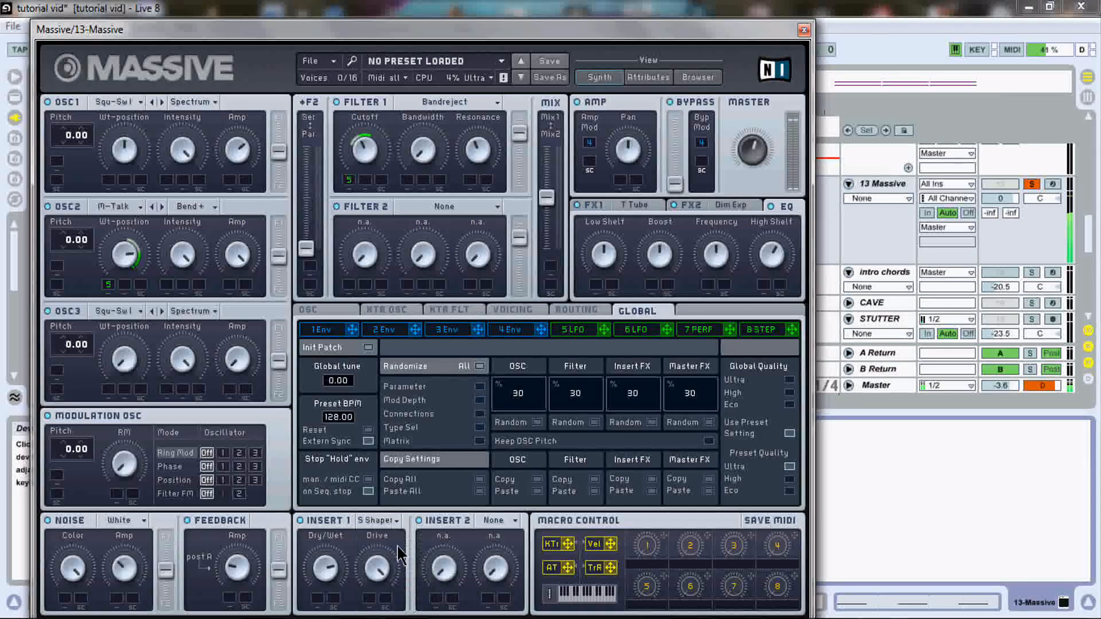
drag(332, 585, 330, 597)
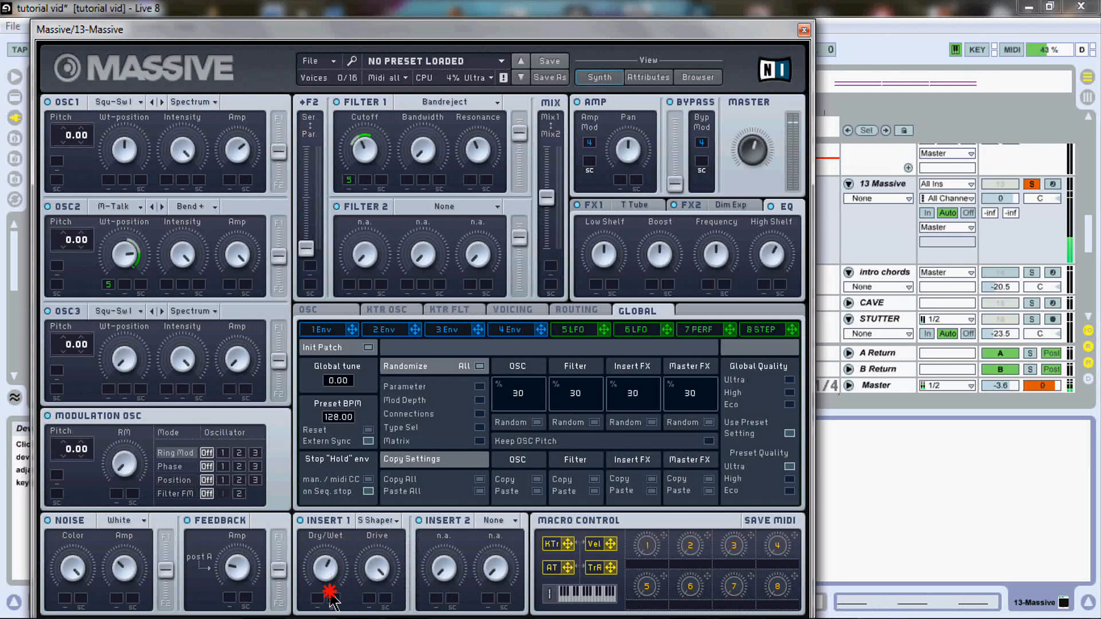
click(327, 569)
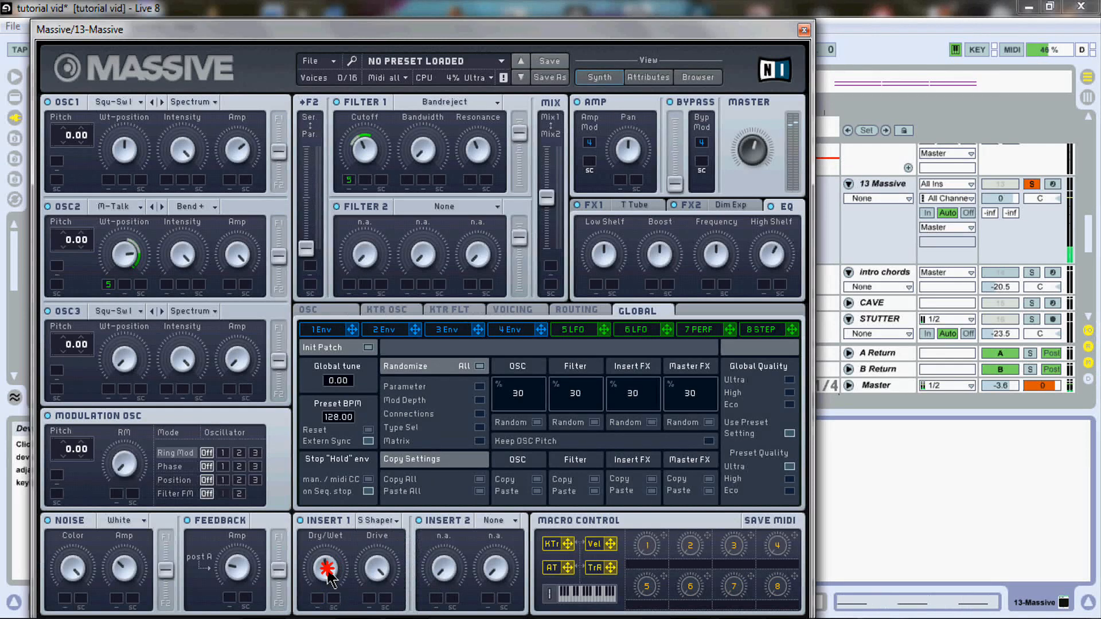
click(500, 522)
click(504, 522)
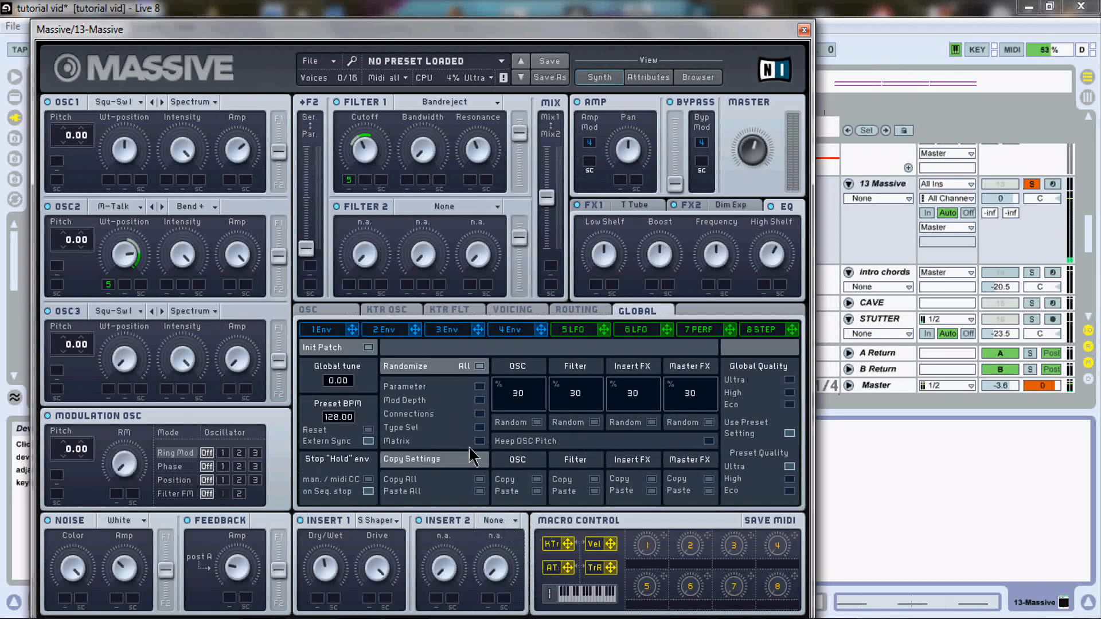
Close the Massive editor and unsolo the 13 Massive track
click(804, 30)
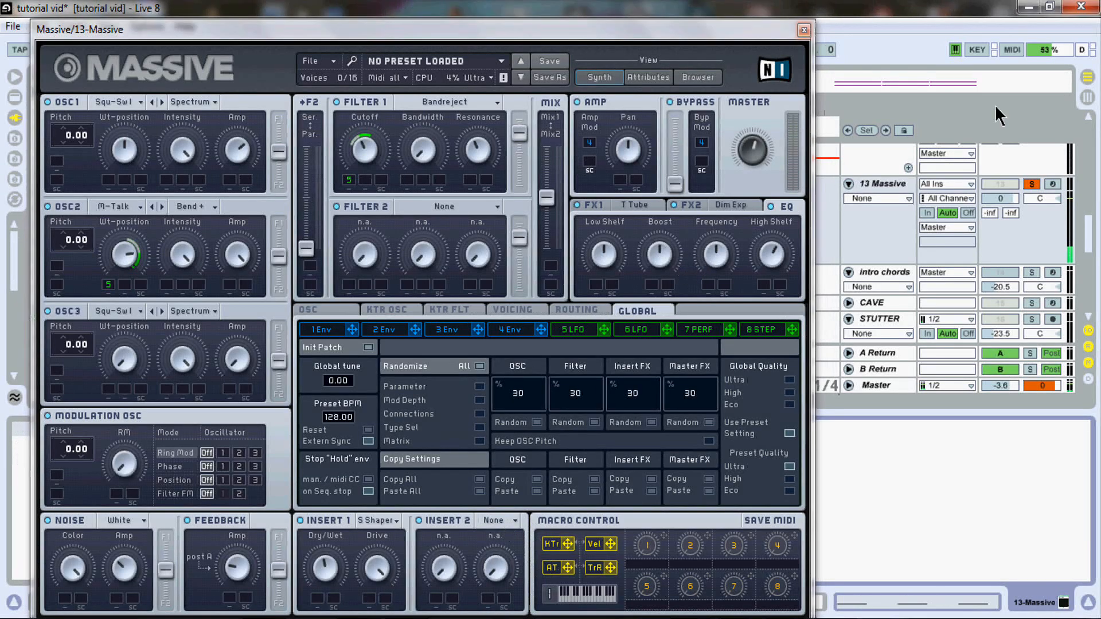
click(1025, 184)
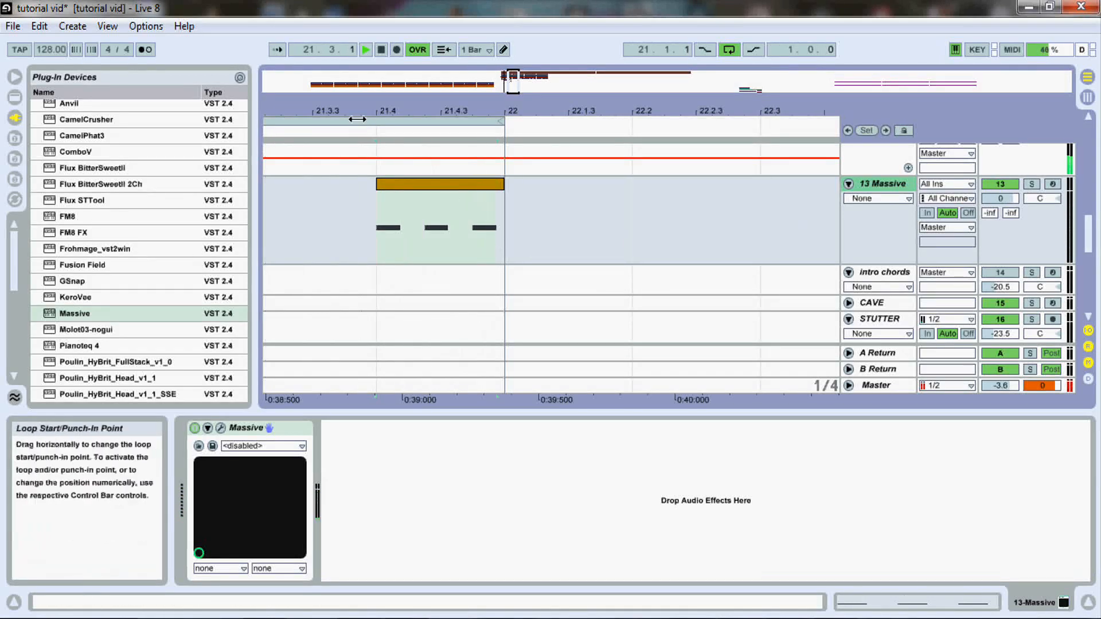
drag(381, 106, 664, 92)
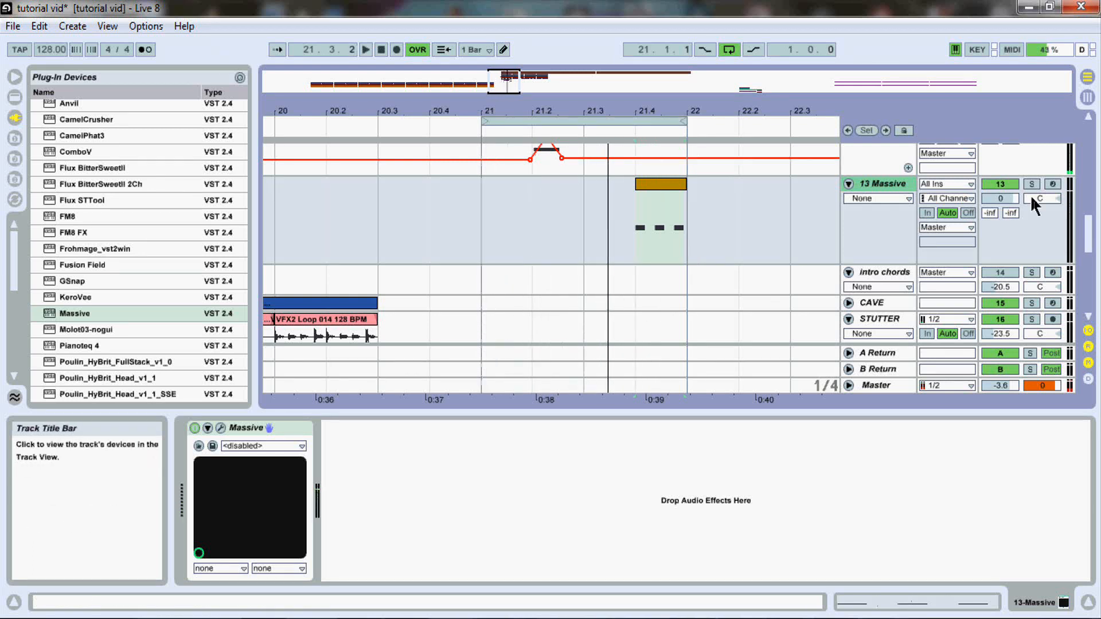
Select the GROWL 1 track and solo it during playback
drag(1092, 233, 1088, 193)
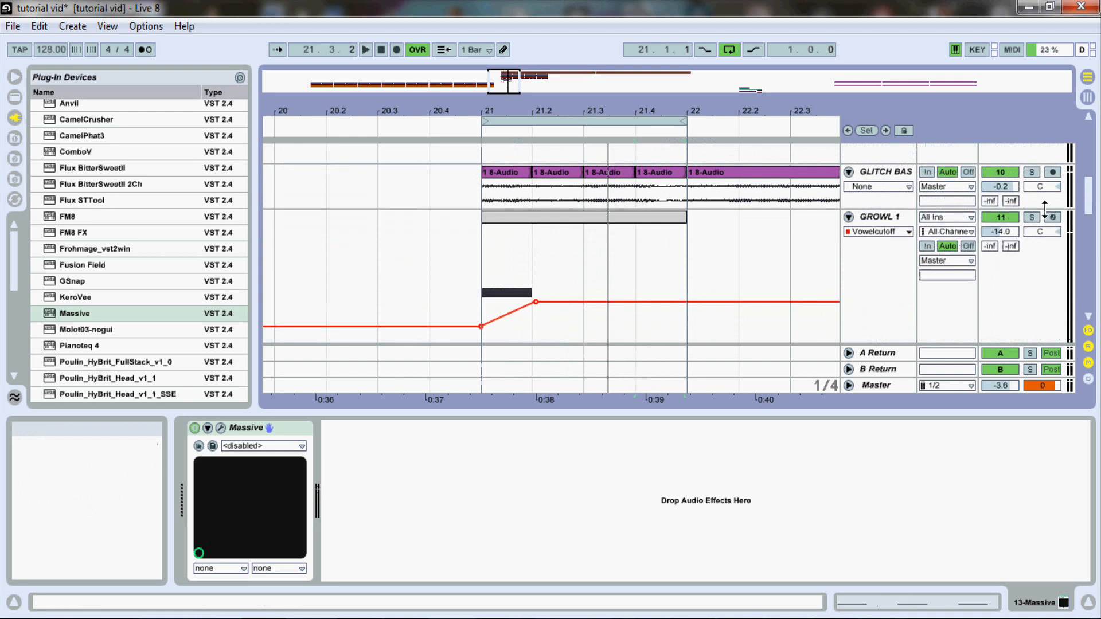
click(884, 218)
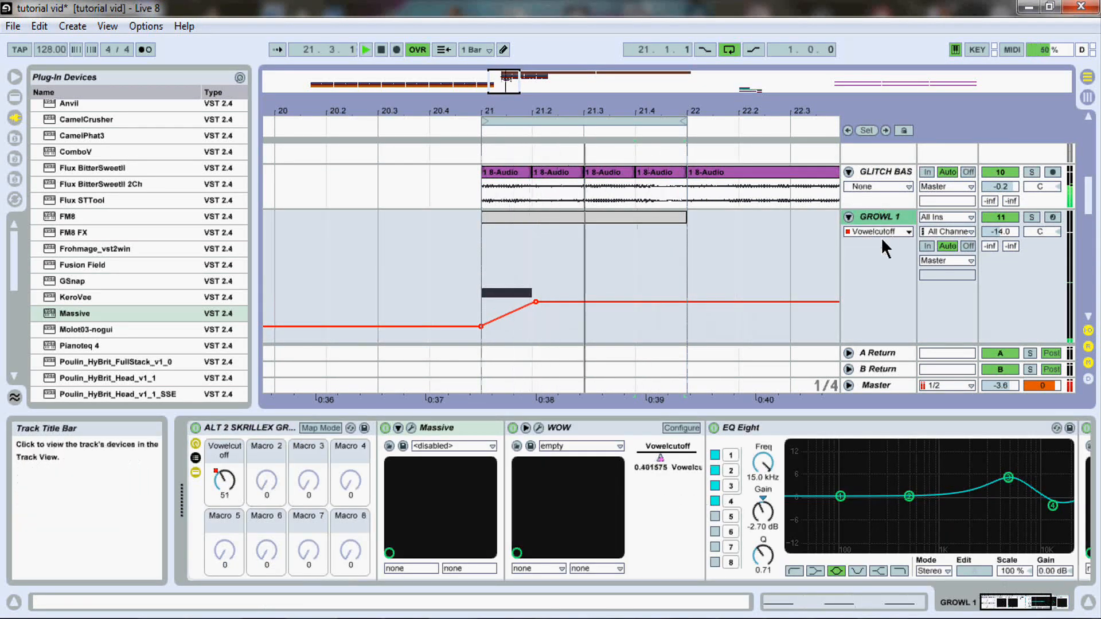
click(1032, 218)
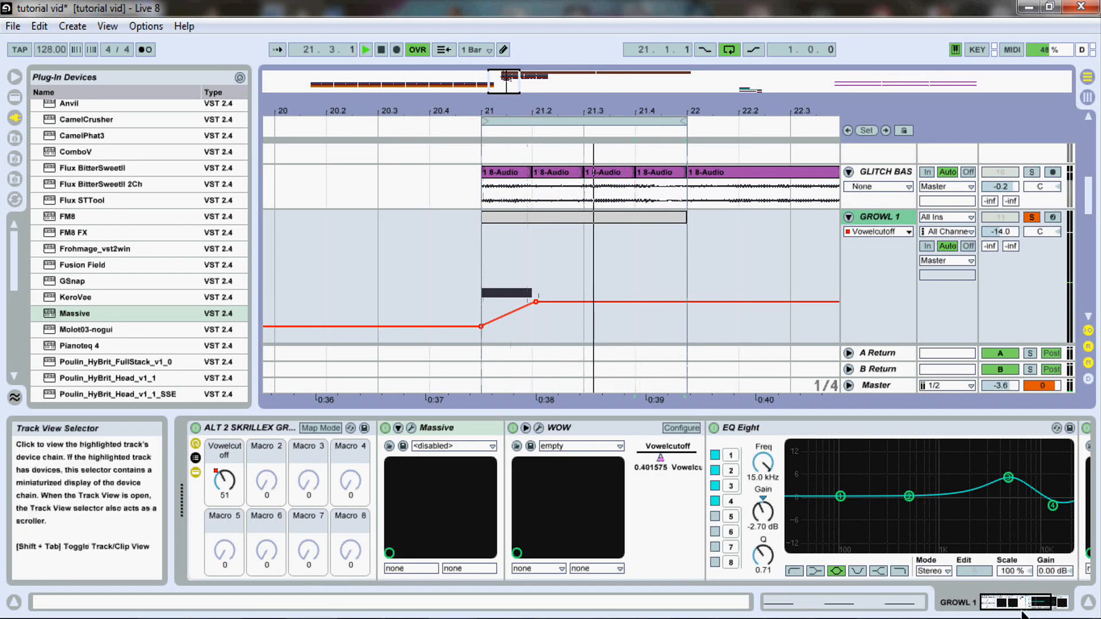
Insert Live's Overdrive effect between WOW and EQ Eight in the GROWL 1 device chain
click(1003, 605)
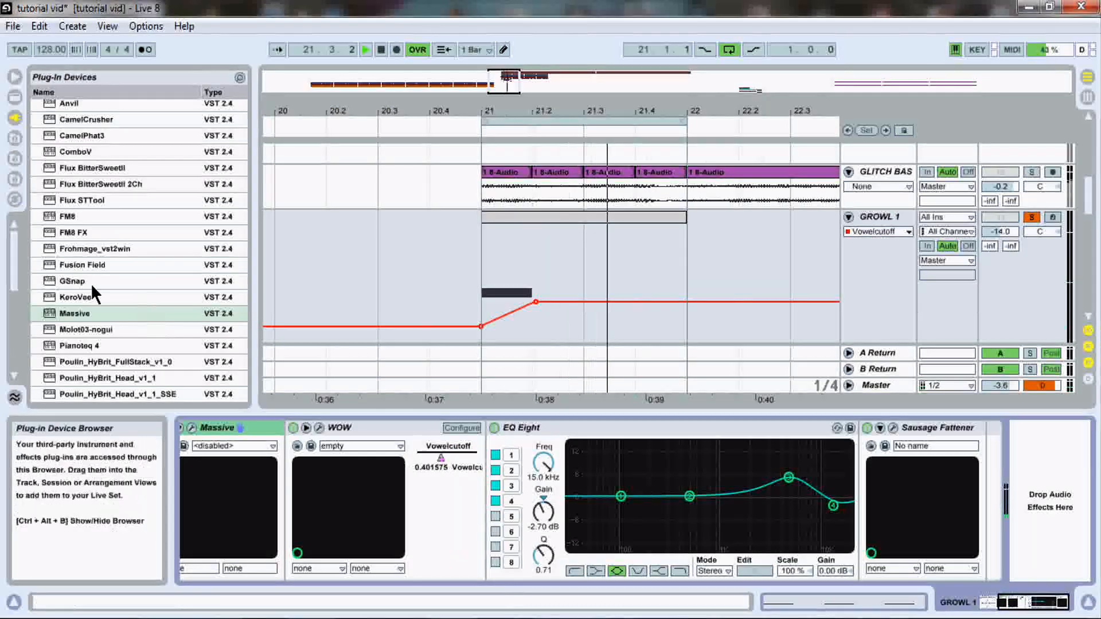
click(14, 97)
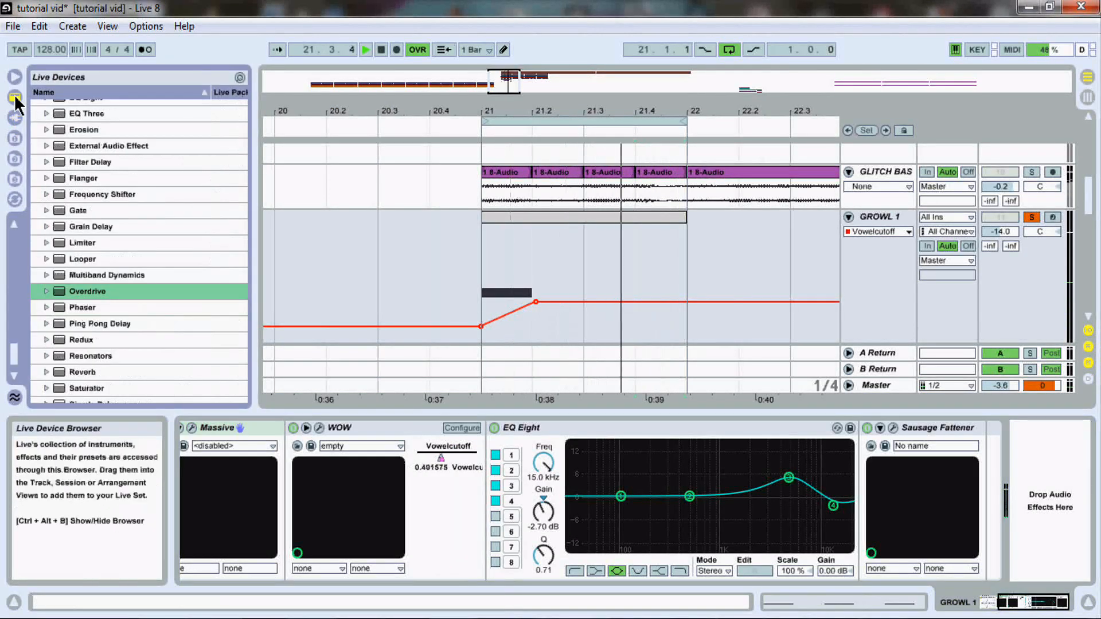
drag(77, 288, 483, 515)
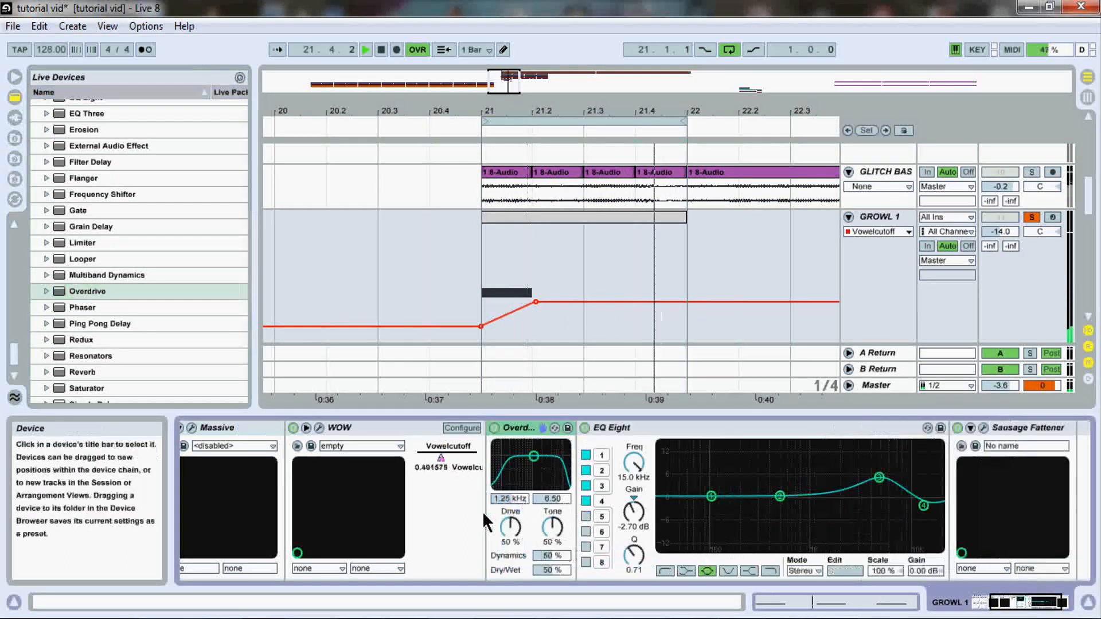
Set Overdrive's bandpass filter to about 1.68 kHz with a bandwidth of 9.00, and its Dry/Wet to 98%
drag(535, 457, 548, 464)
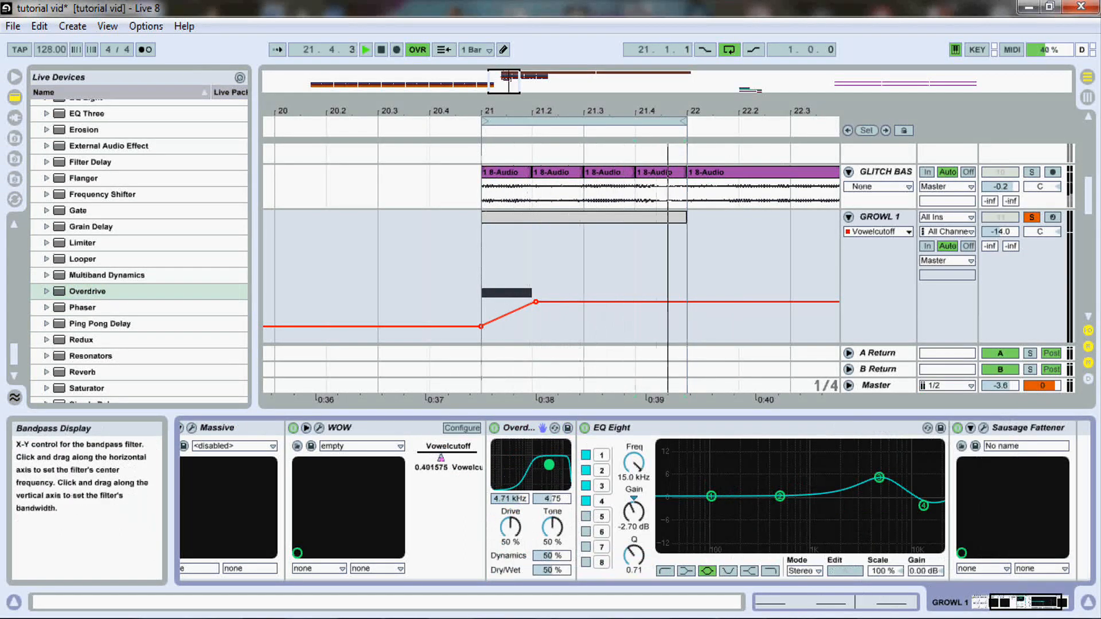
click(521, 431)
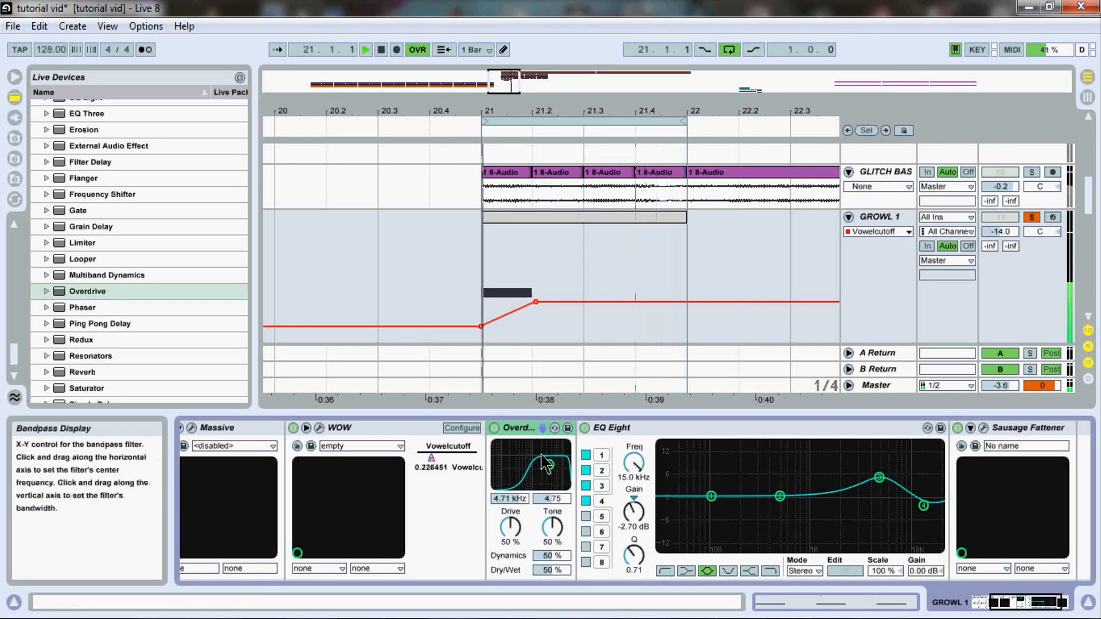
drag(549, 464, 537, 444)
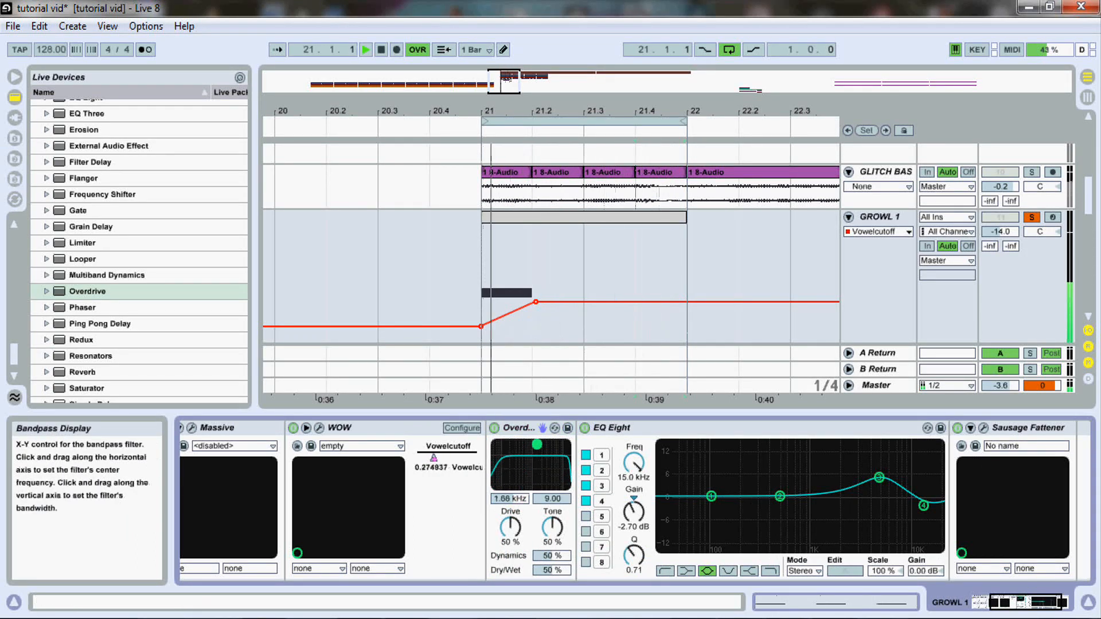
drag(549, 570, 549, 542)
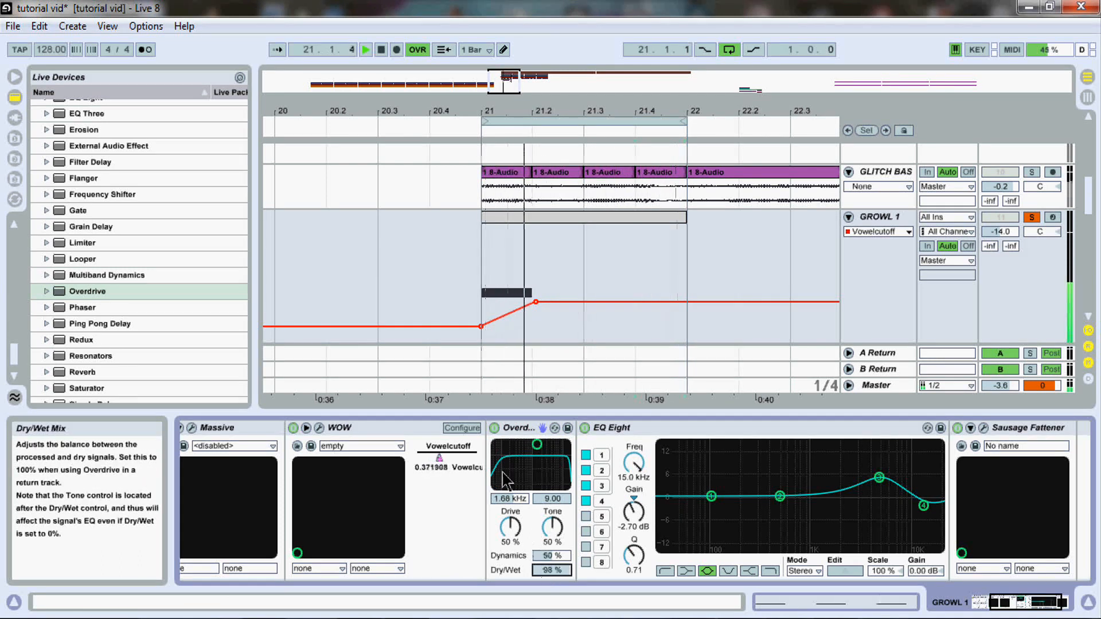
Compare the growl with Overdrive bypassed and re-enabled, and stop playback
click(494, 428)
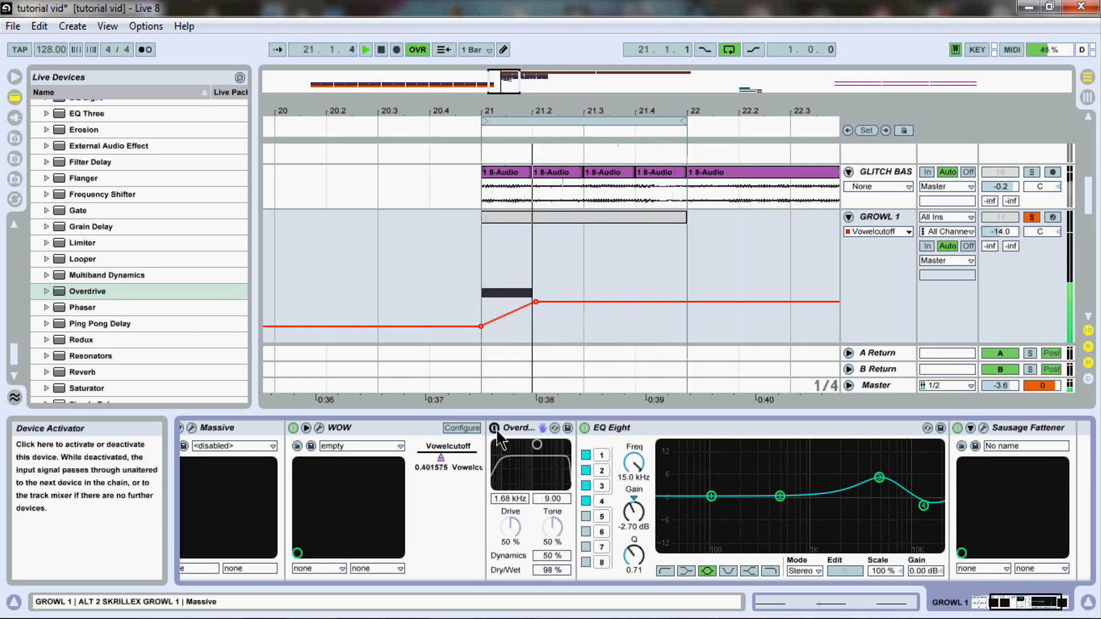
click(495, 428)
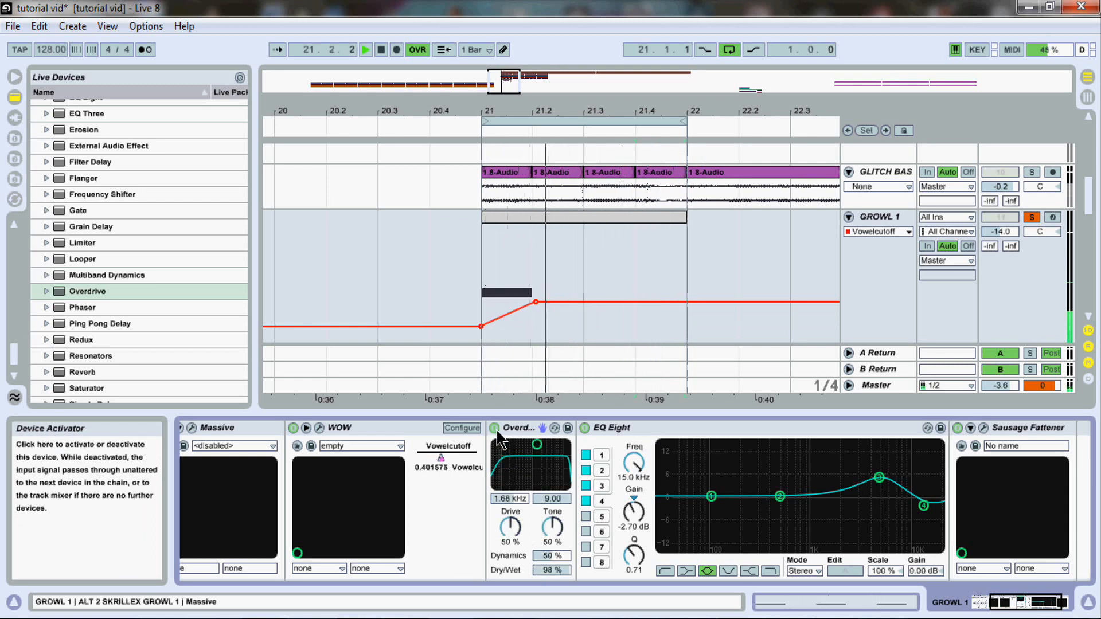
key(space)
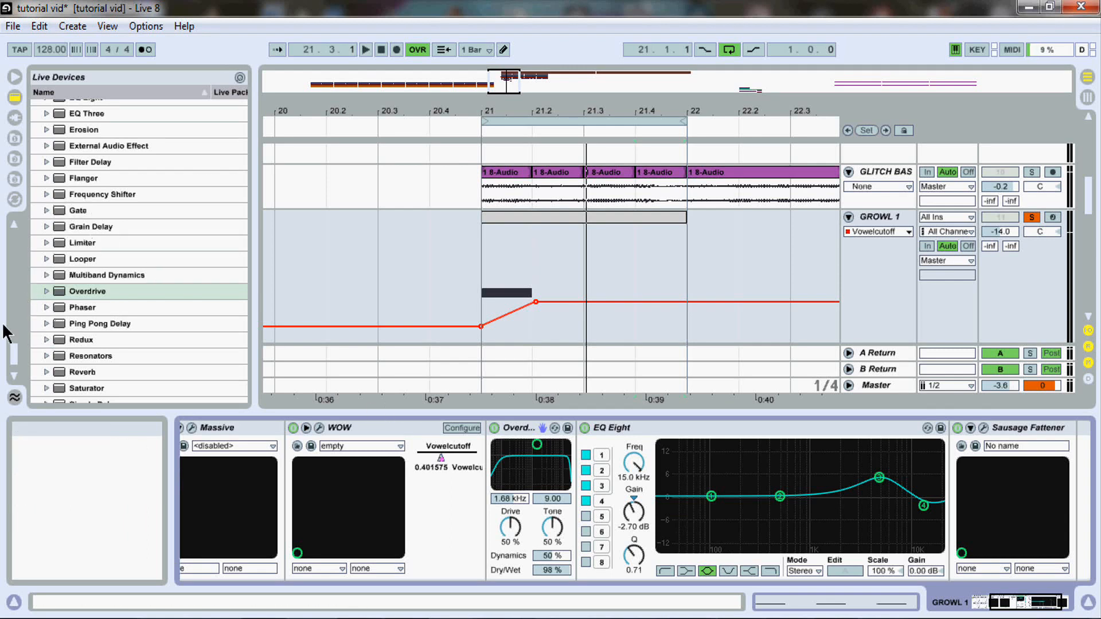
Insert Filter Delay between Overdrive and EQ Eight on GROWL 1 and disable its L+R channel
drag(11, 360, 22, 343)
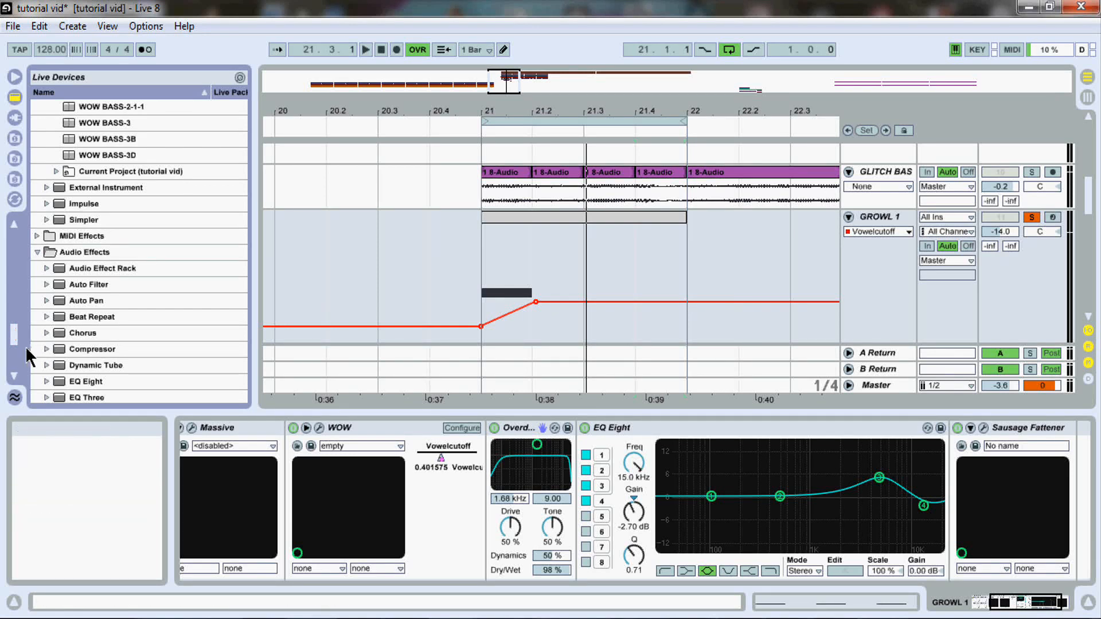
drag(7, 336, 15, 346)
drag(70, 378, 576, 472)
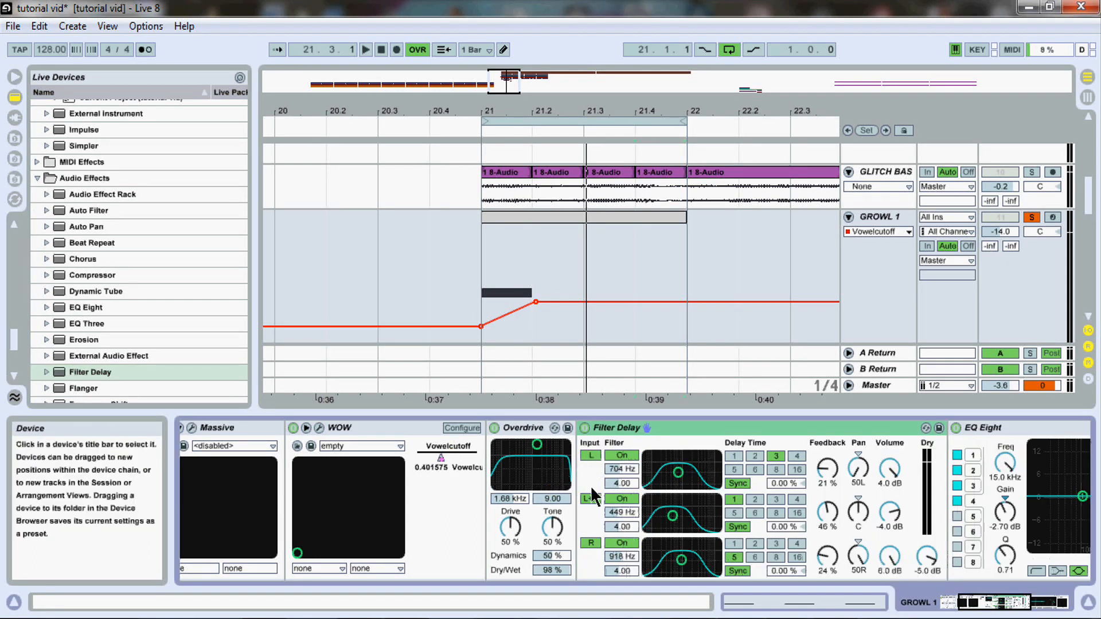
click(592, 498)
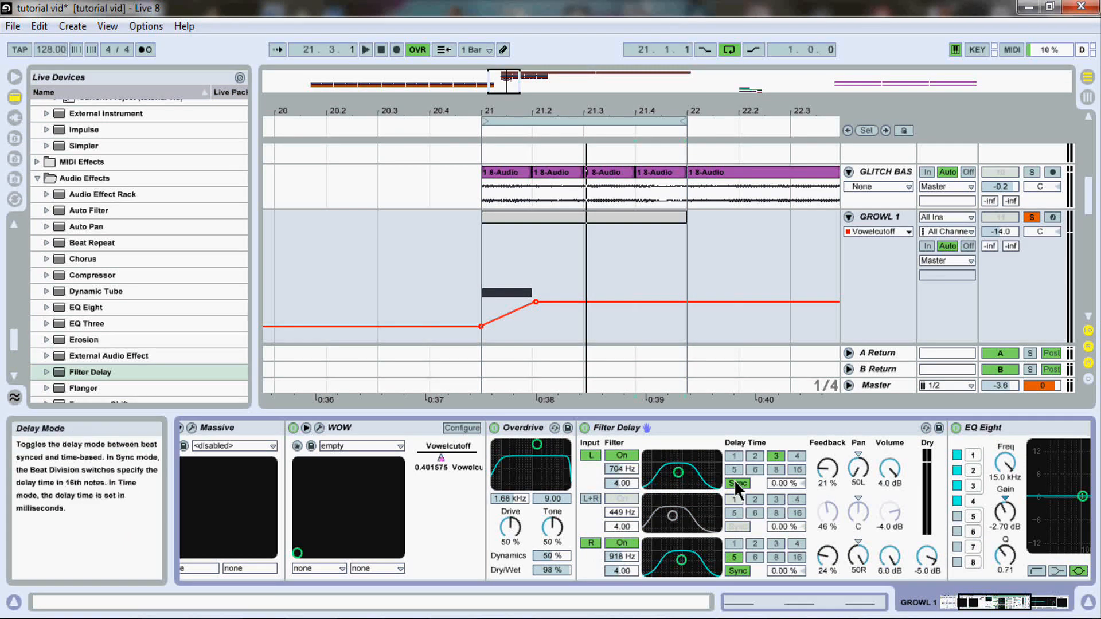
Switch Filter Delay's L and R channels to Time mode and set their filters to 12.0 kHz and 7.99 kHz, both with bandwidth 2.75
click(736, 571)
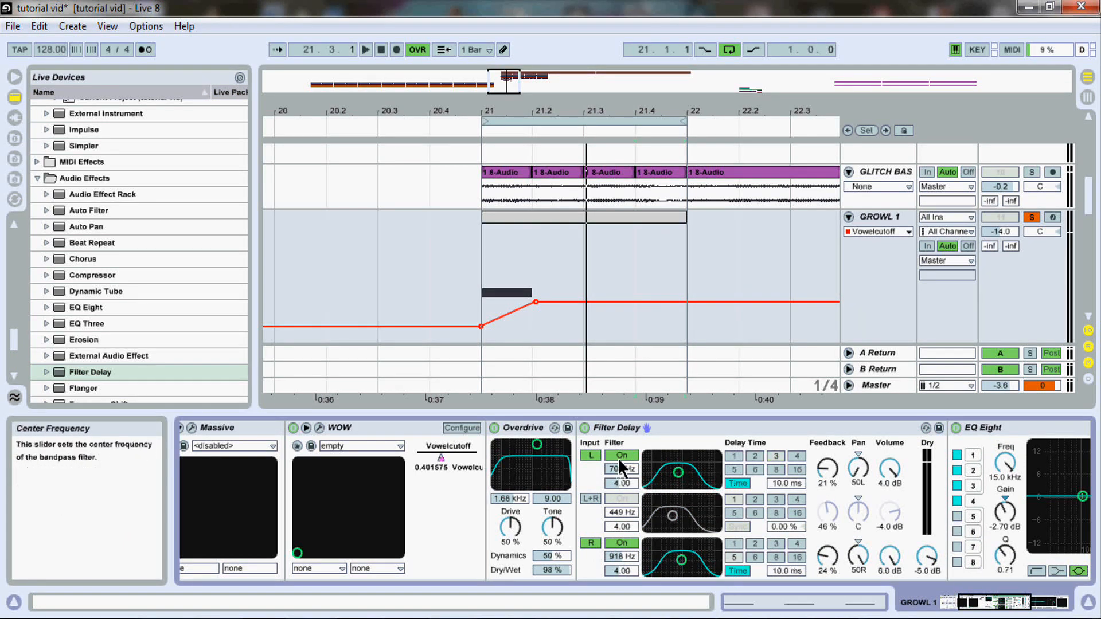
drag(680, 474, 692, 472)
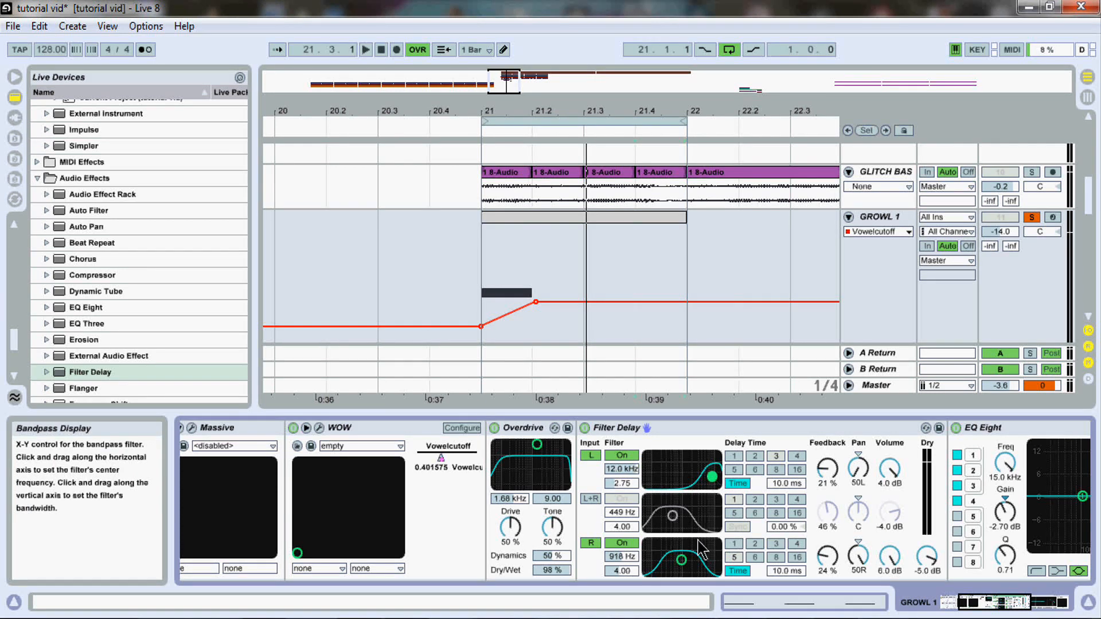
drag(683, 559, 701, 569)
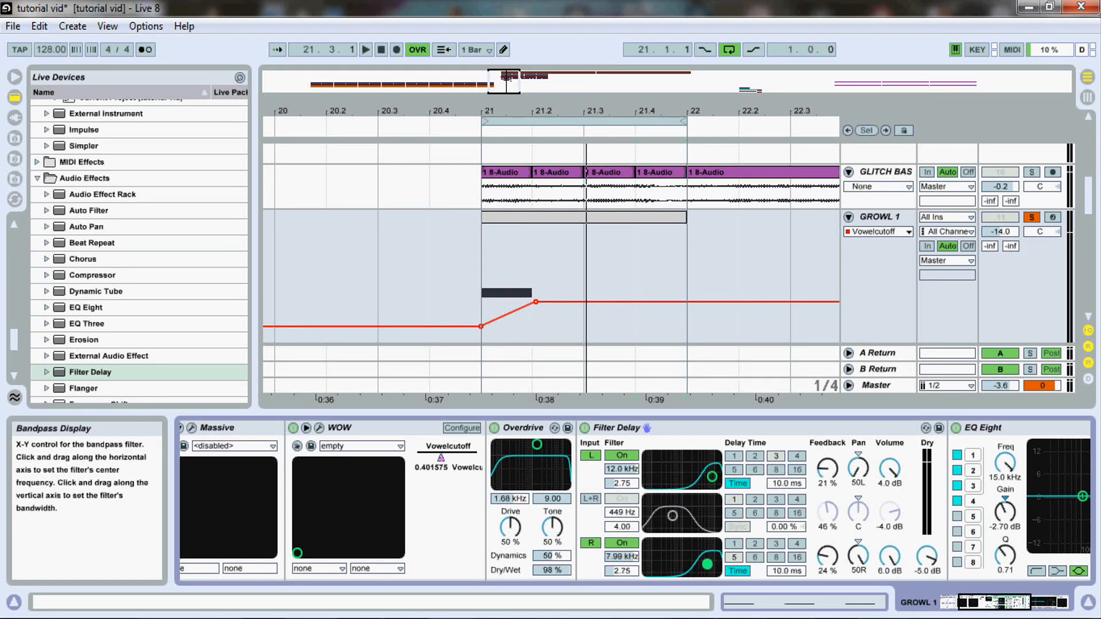
Set the feedback of Filter Delay's L and R channels to 0.0% and the R channel's delay time to 1.00 ms
drag(844, 474, 844, 505)
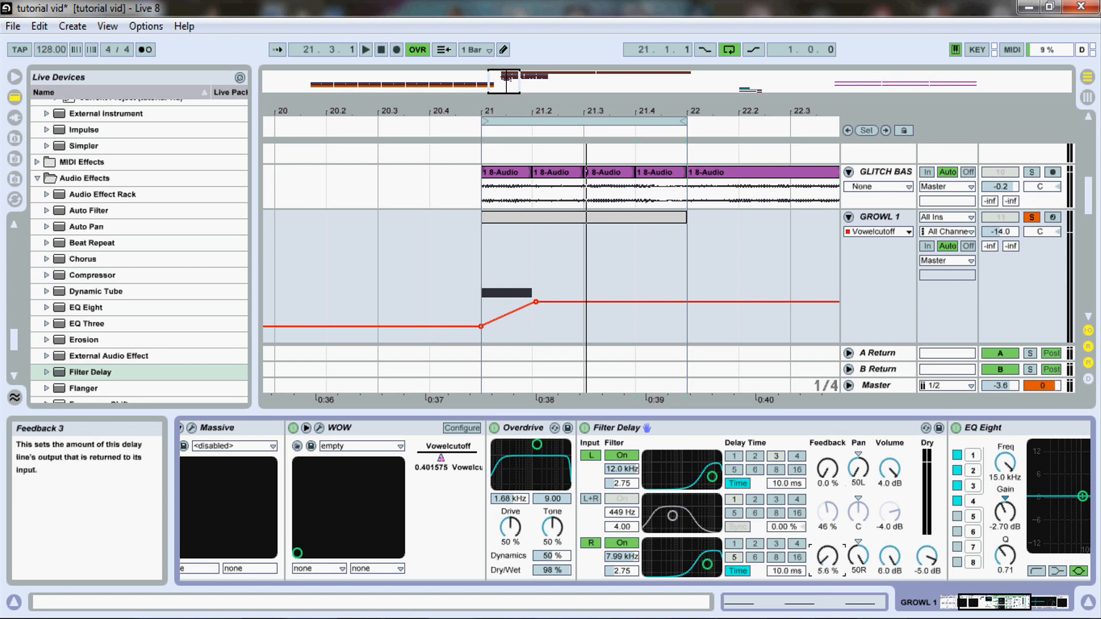
drag(827, 555, 801, 547)
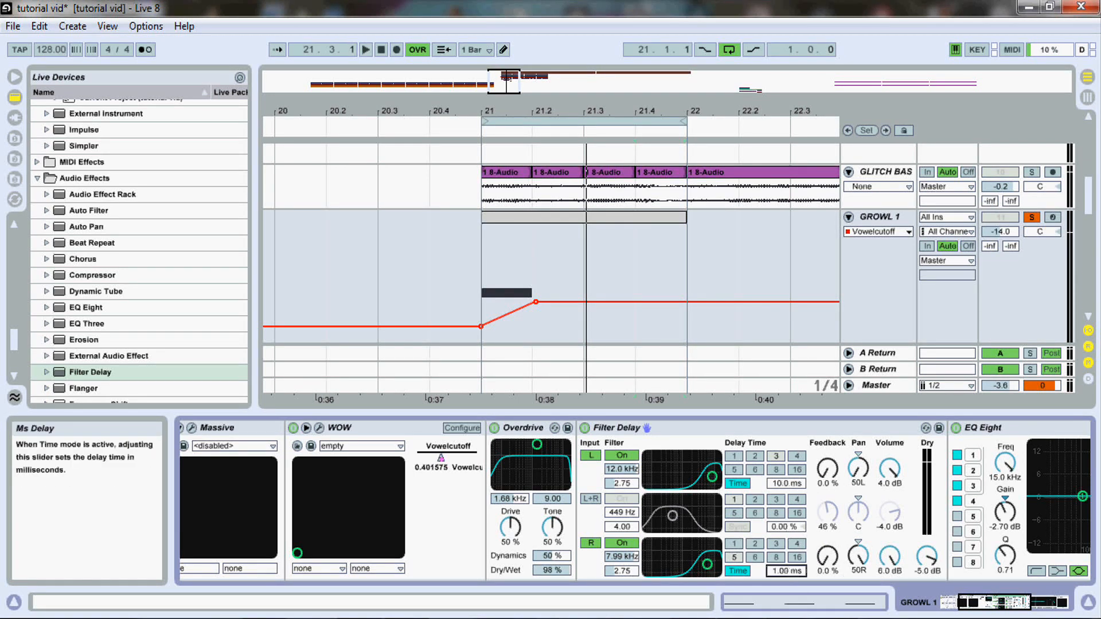
click(858, 473)
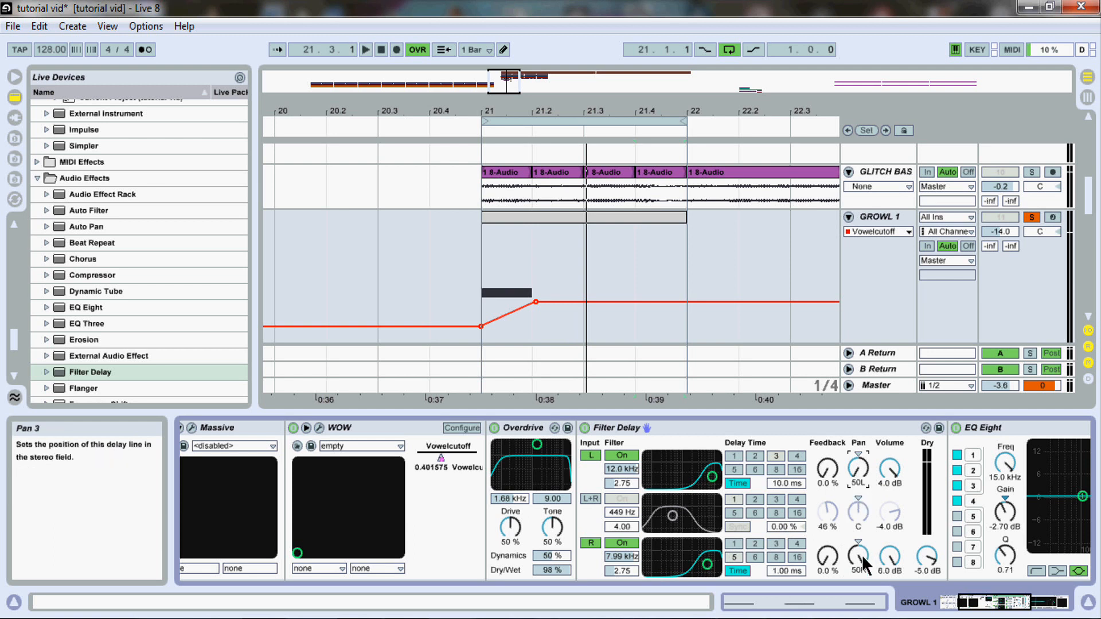
Play the growl and compare it with Filter Delay bypassed and re-enabled
key(space)
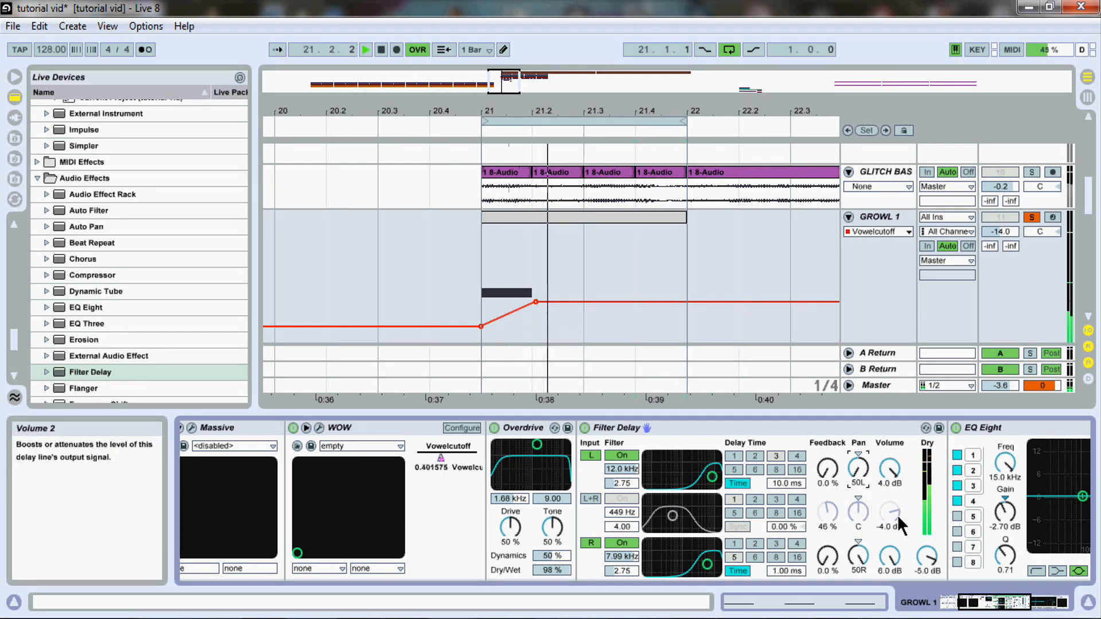
click(584, 429)
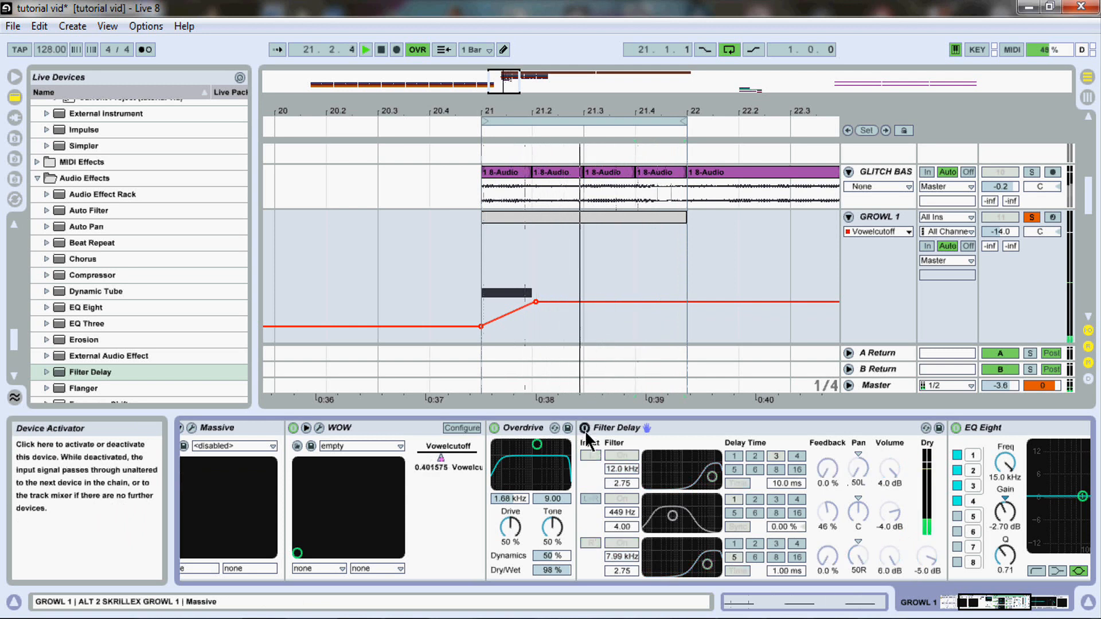
click(585, 429)
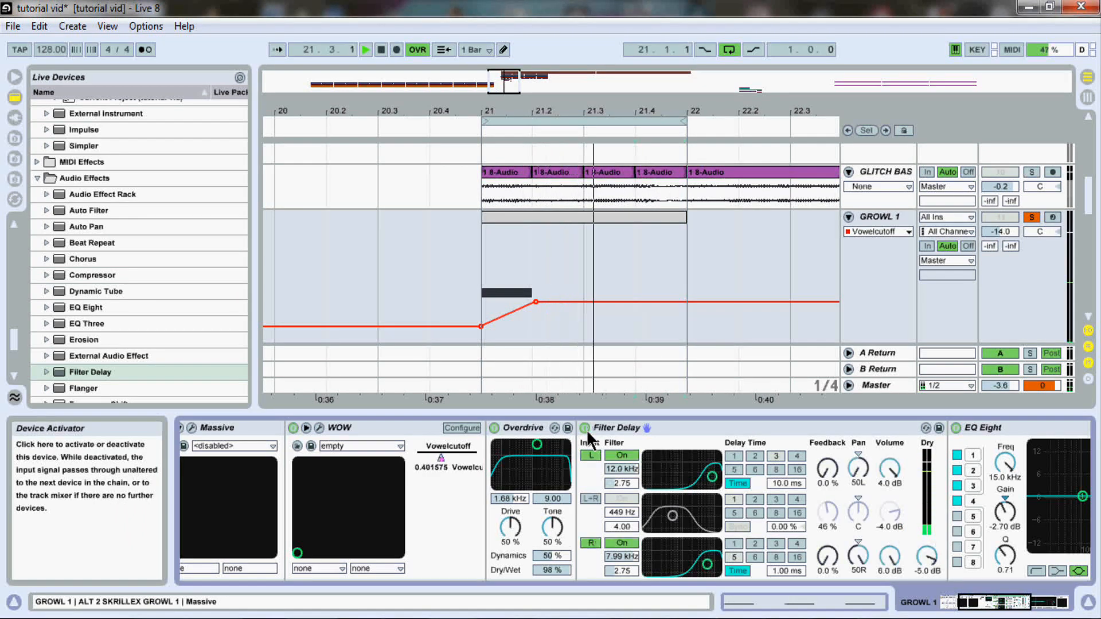
Set Filter Delay's L volume to -3.2 dB, R volume to -2.6 dB and Dry to 0.0 dB, auditioning the balance
click(890, 469)
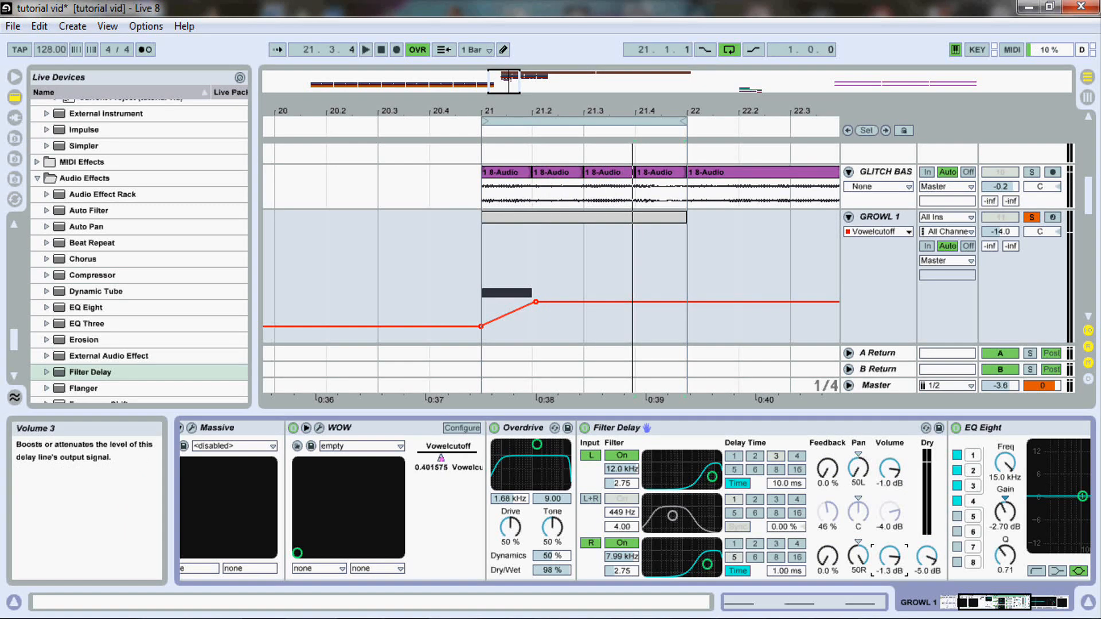
drag(889, 557, 889, 554)
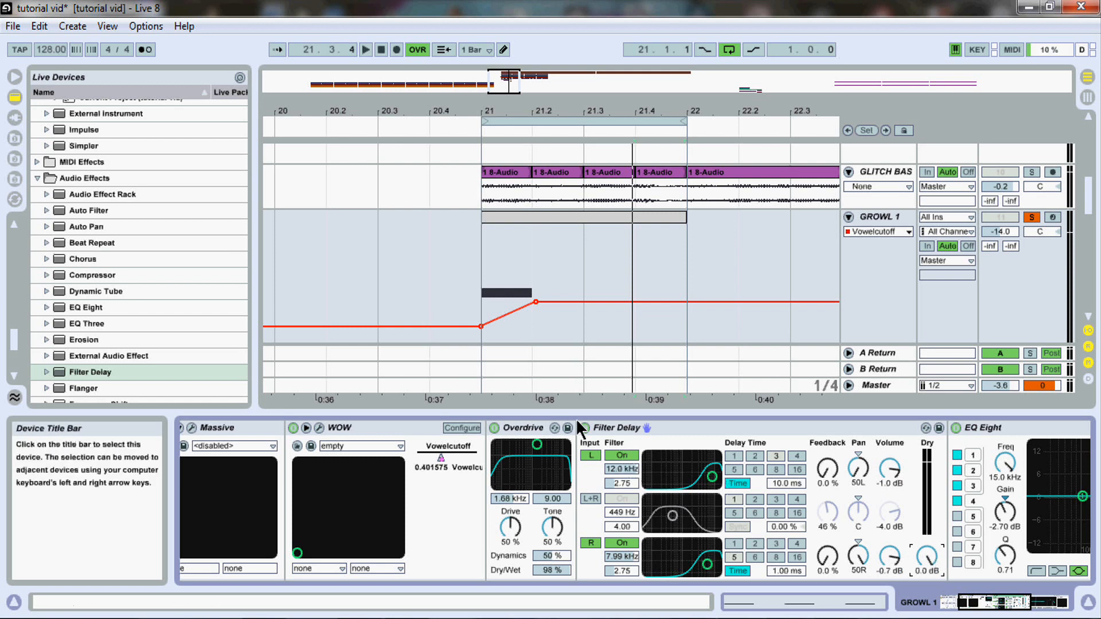
key(space)
key(space)
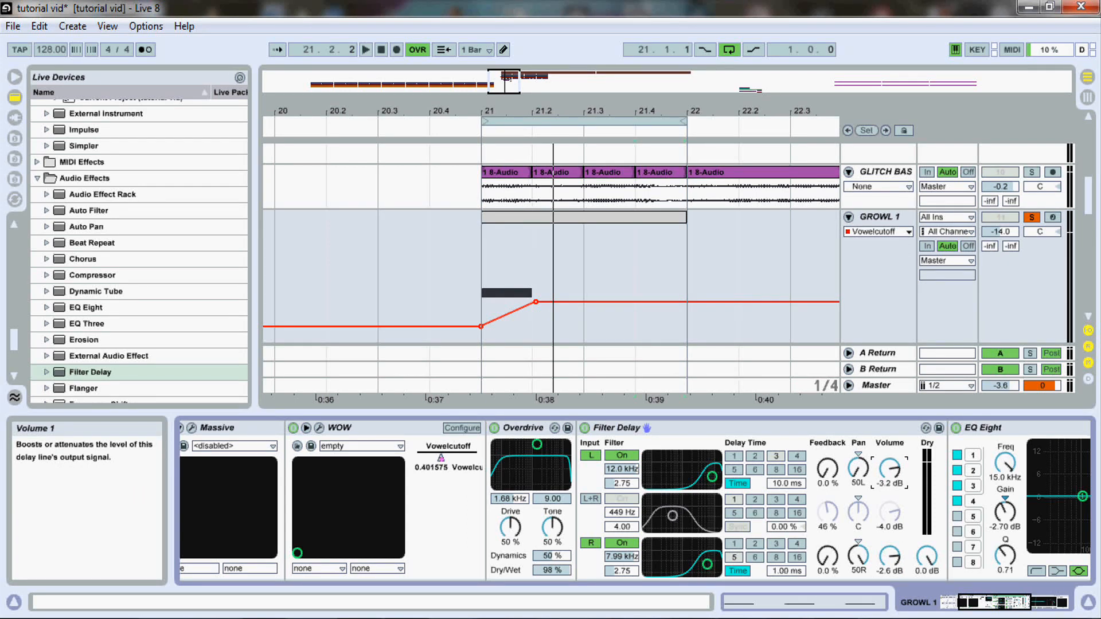
Insert an audio track directly below GROWL 1, unfold it and solo it
drag(652, 112, 650, 107)
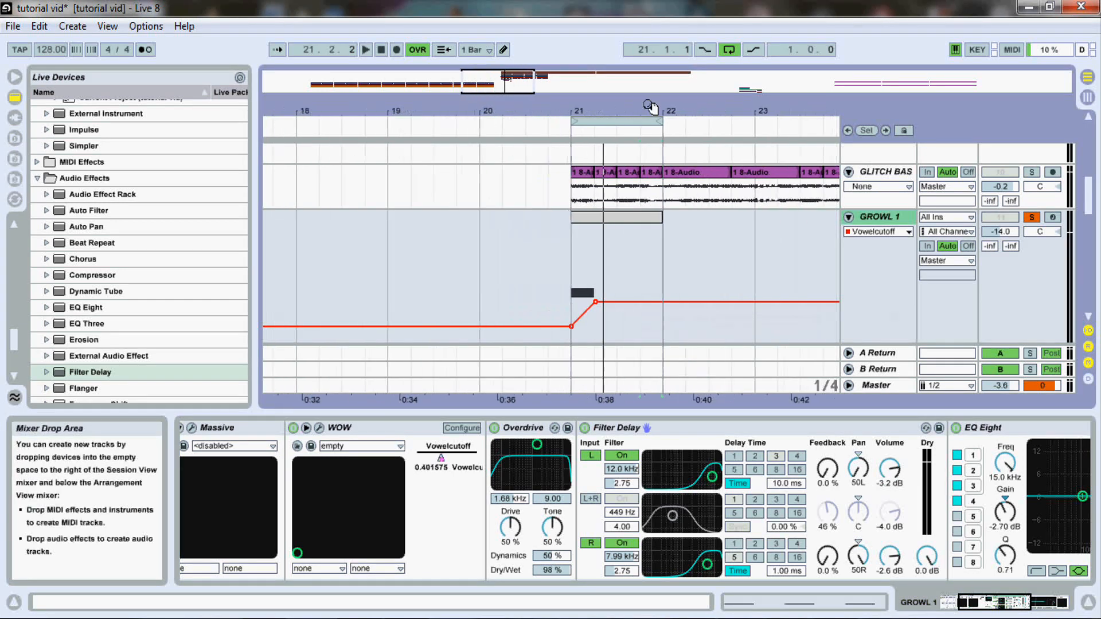
right_click(885, 222)
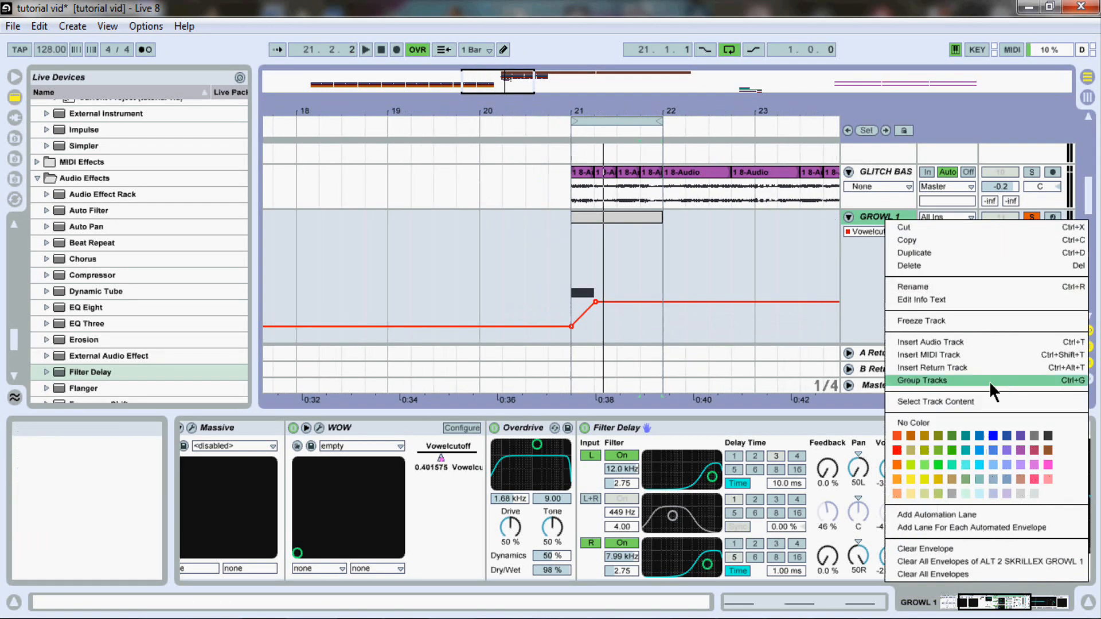
click(940, 343)
scroll(1091, 227, down, 3)
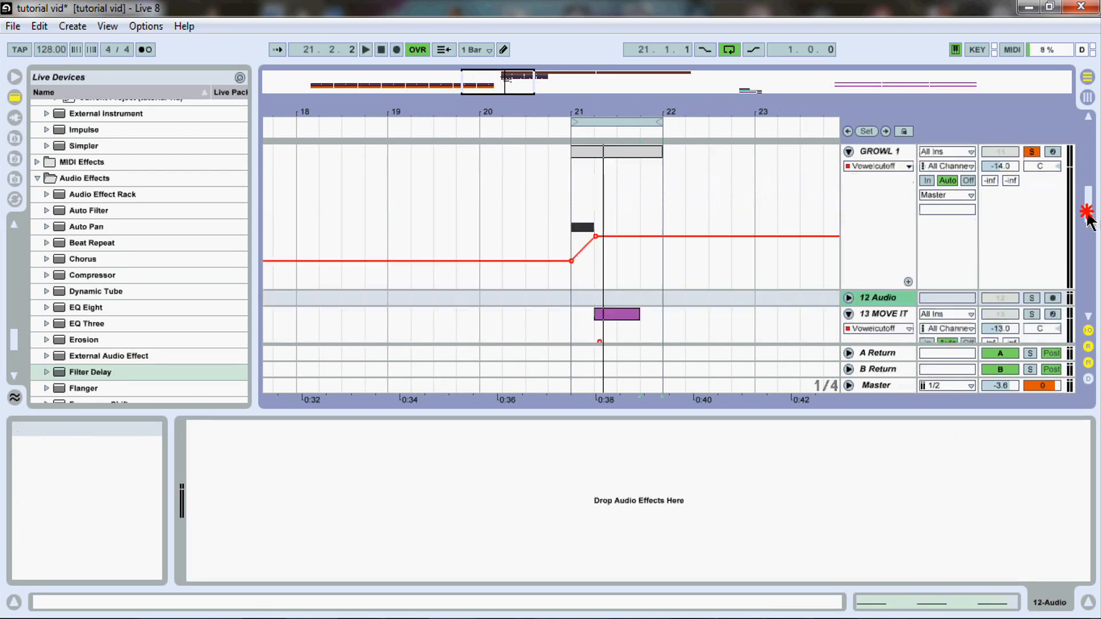
click(891, 250)
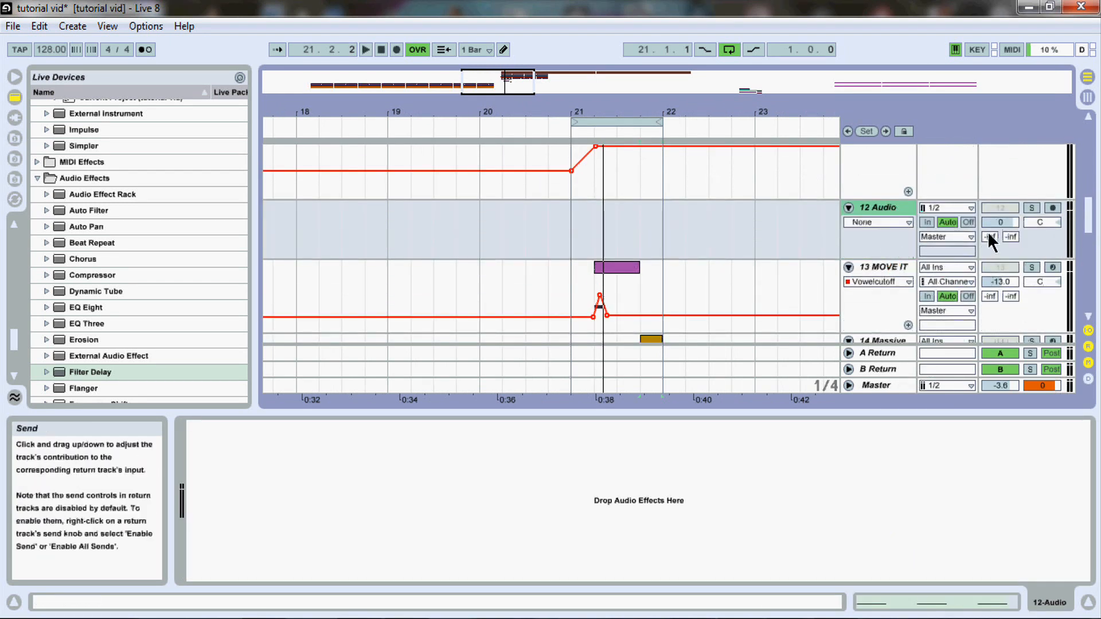
click(1032, 210)
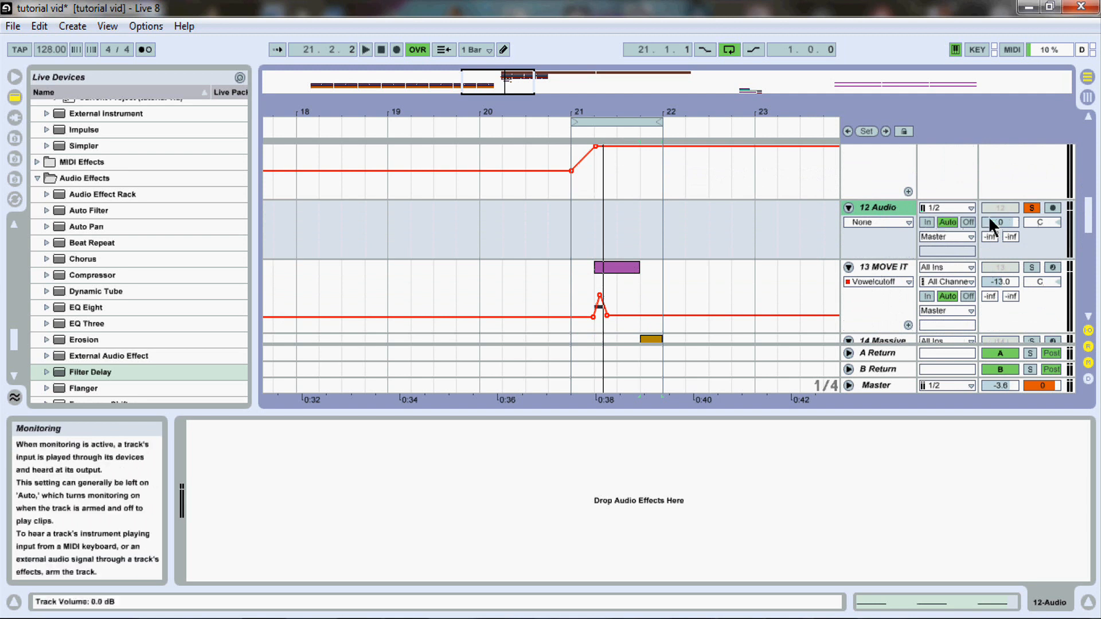
In Session View, set the new audio track's external input to channel 1 and arm the track for recording
key(Tab)
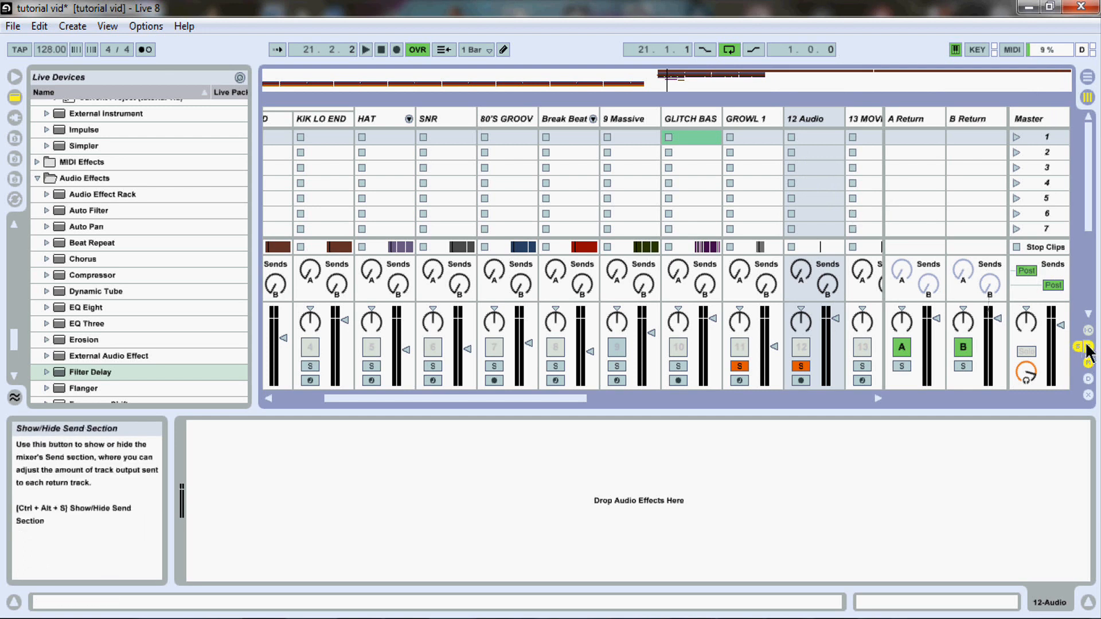
click(1087, 364)
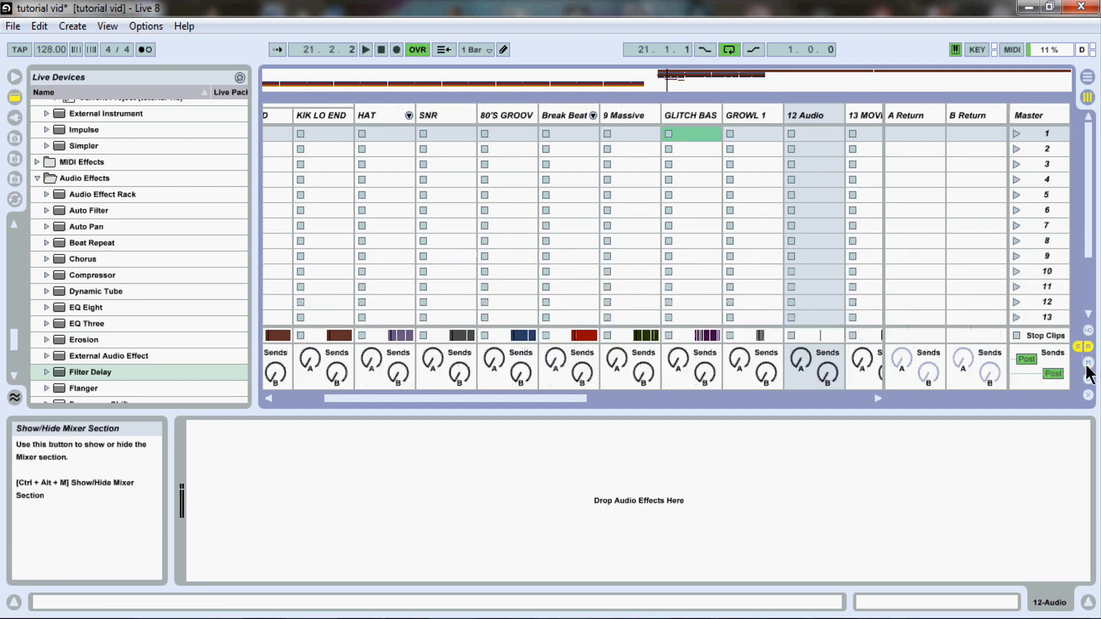
click(1087, 331)
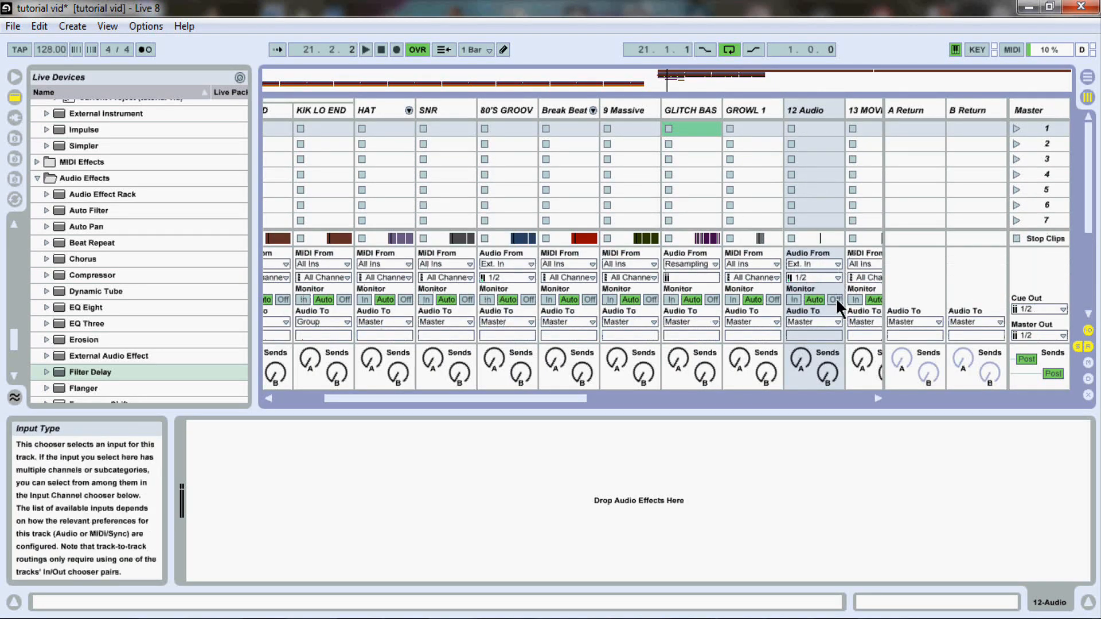
click(828, 264)
click(827, 263)
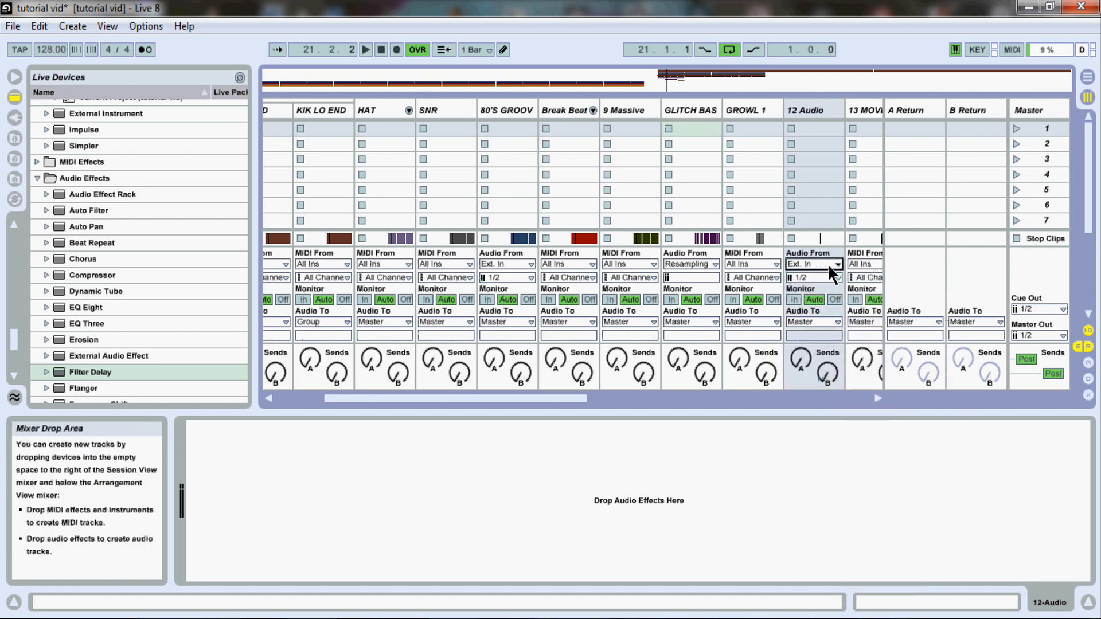
click(828, 278)
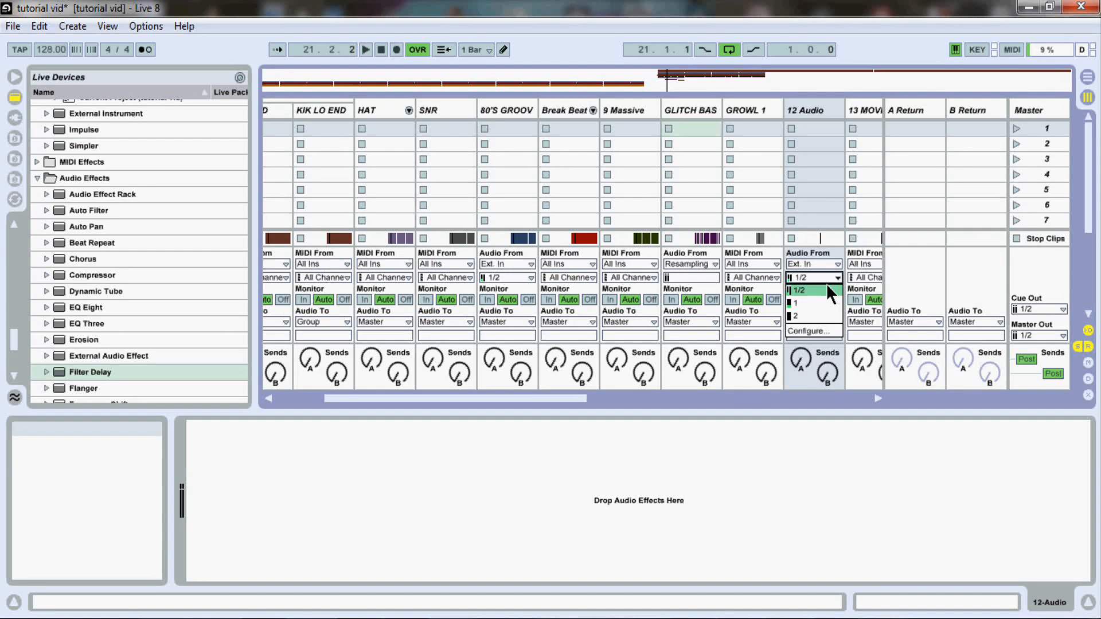
click(827, 290)
click(827, 277)
click(809, 302)
click(1088, 363)
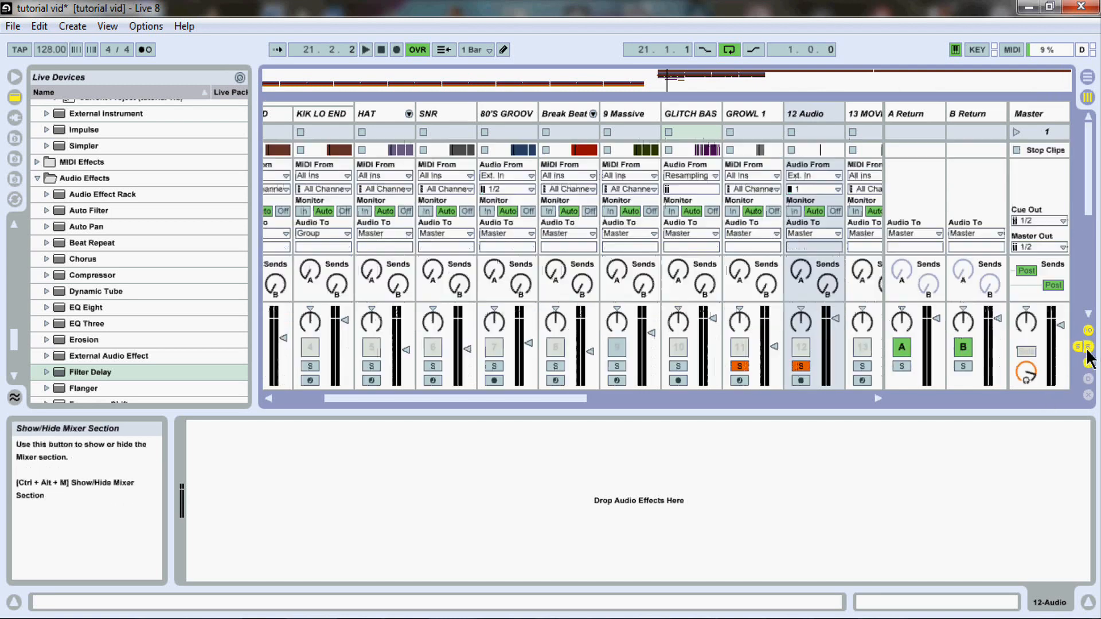
click(1088, 338)
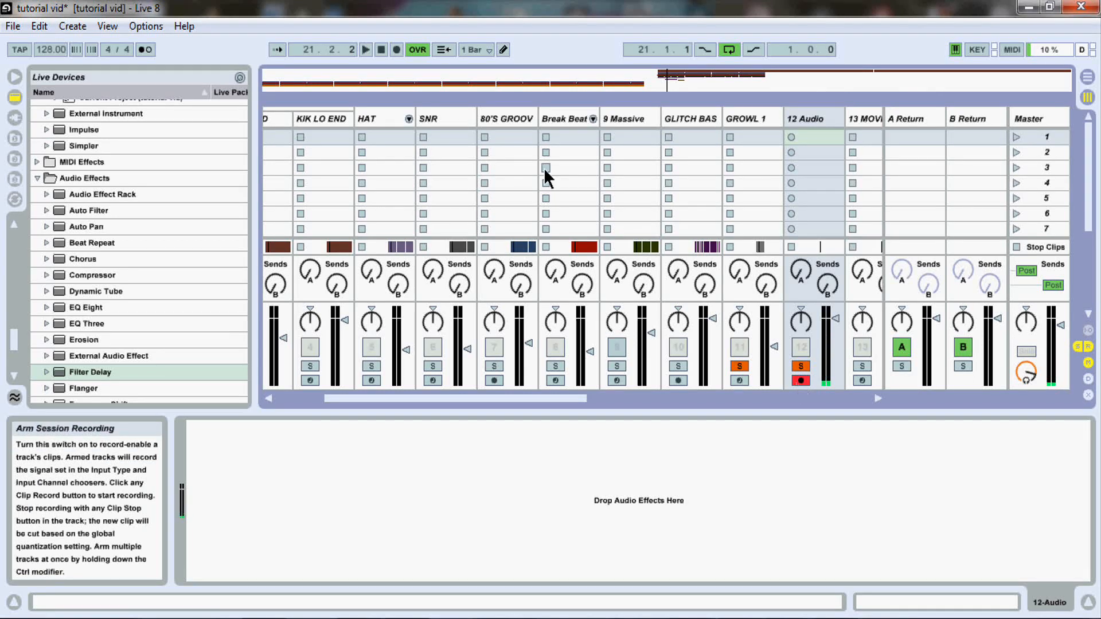
Record a take on the new audio track across the bar 21 loop and play it back in Arrangement View
click(396, 49)
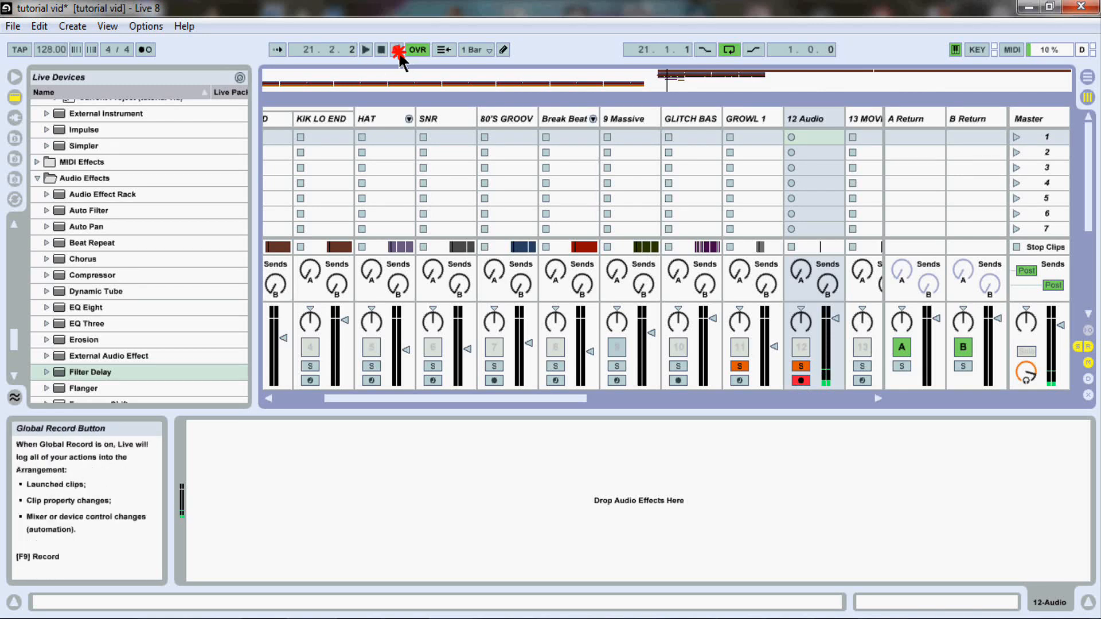
click(367, 50)
key(Tab)
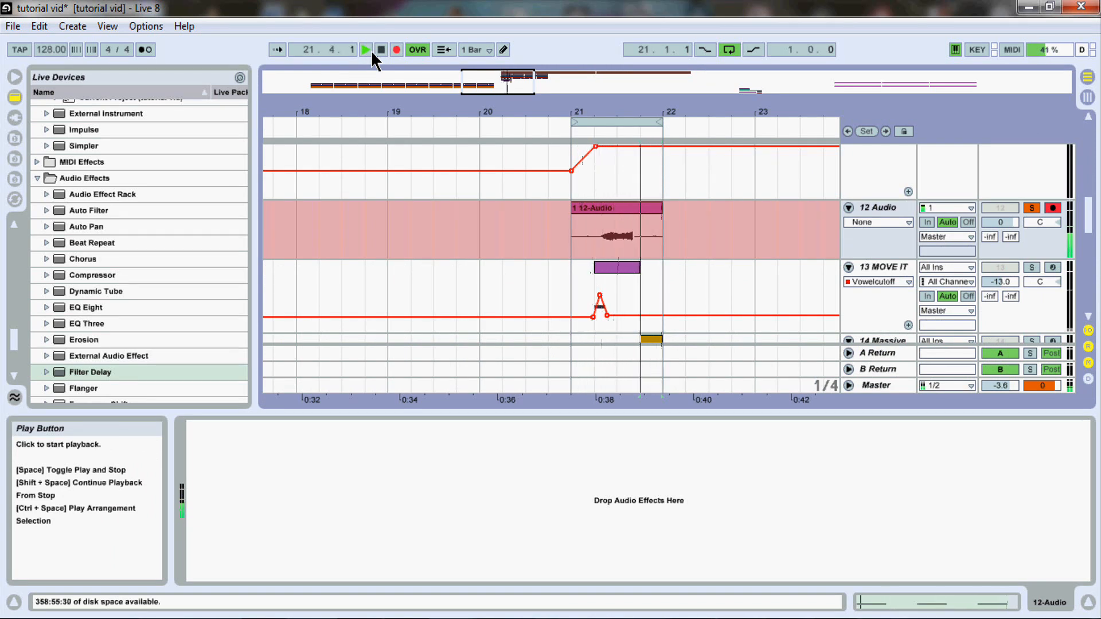
key(space)
click(370, 51)
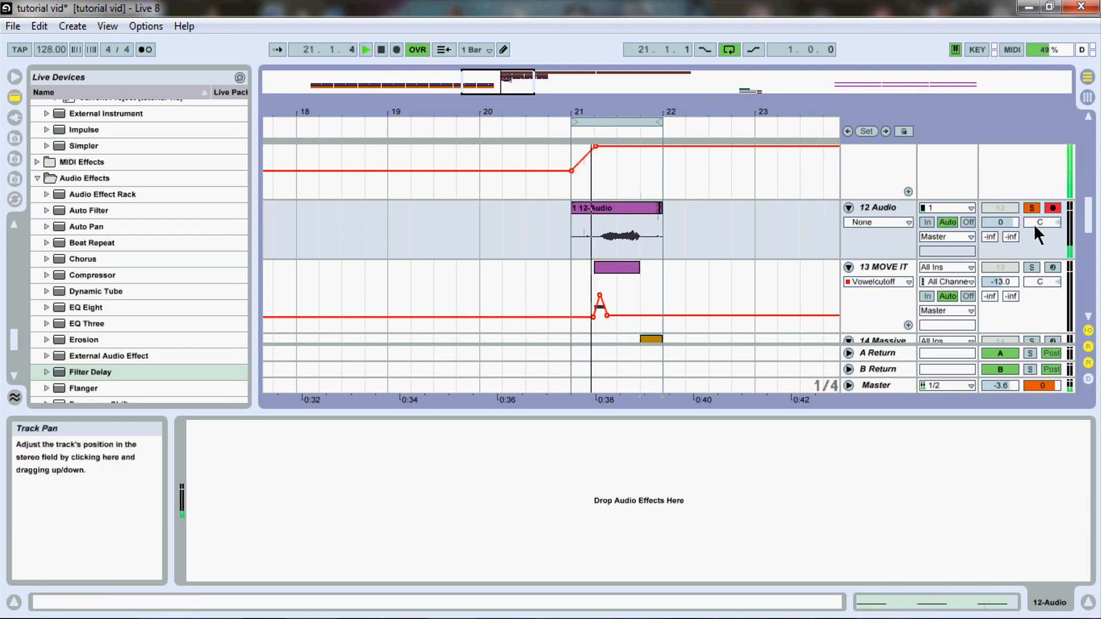
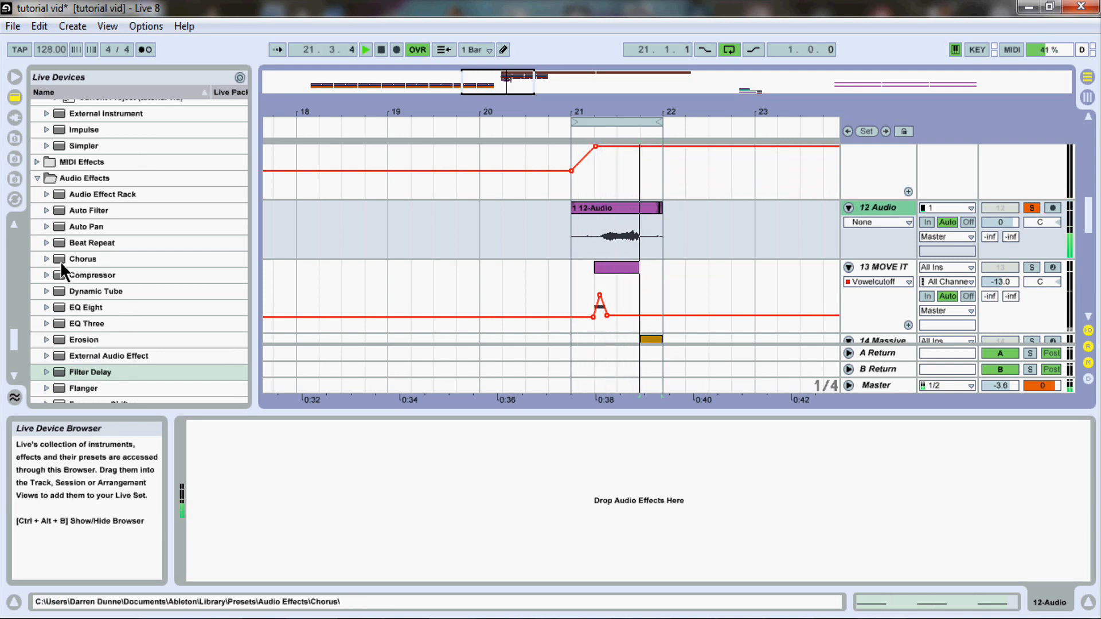
Add the Dynamic Tube effect to the newly recorded audio track
mouse_move(15, 338)
mouse_down()
mouse_move(15, 356)
mouse_move(18, 345)
mouse_up()
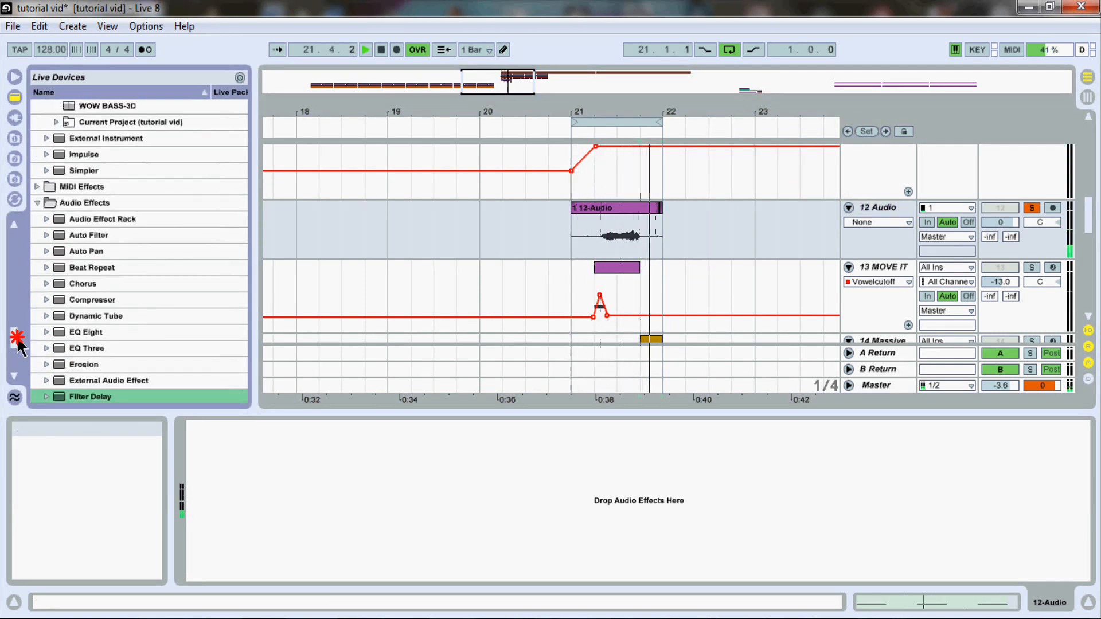
drag(96, 316, 502, 226)
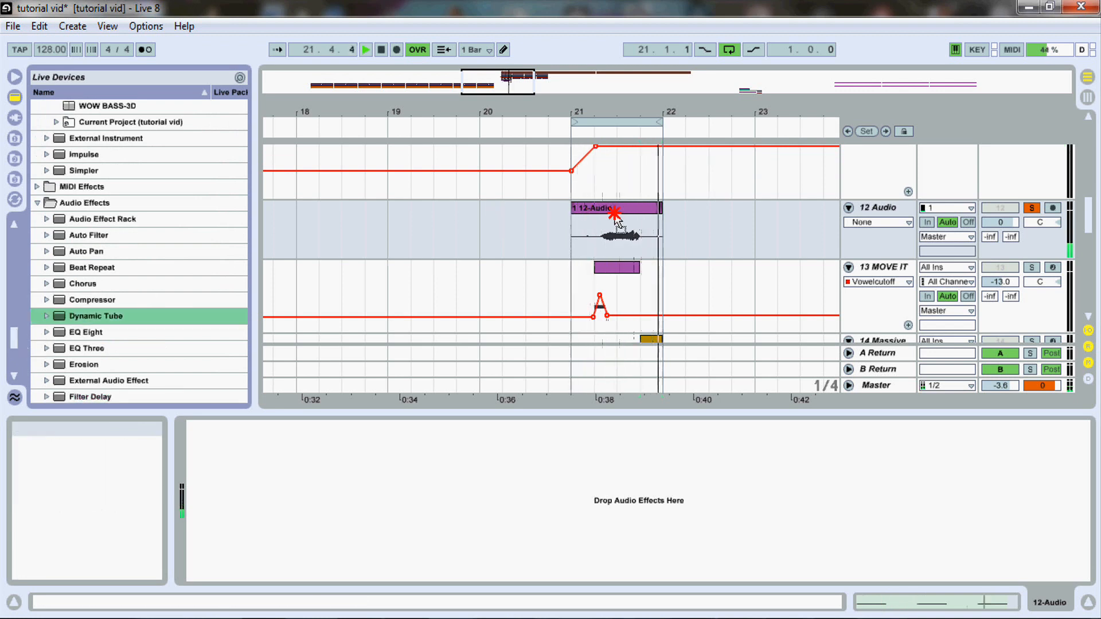
drag(616, 215, 616, 214)
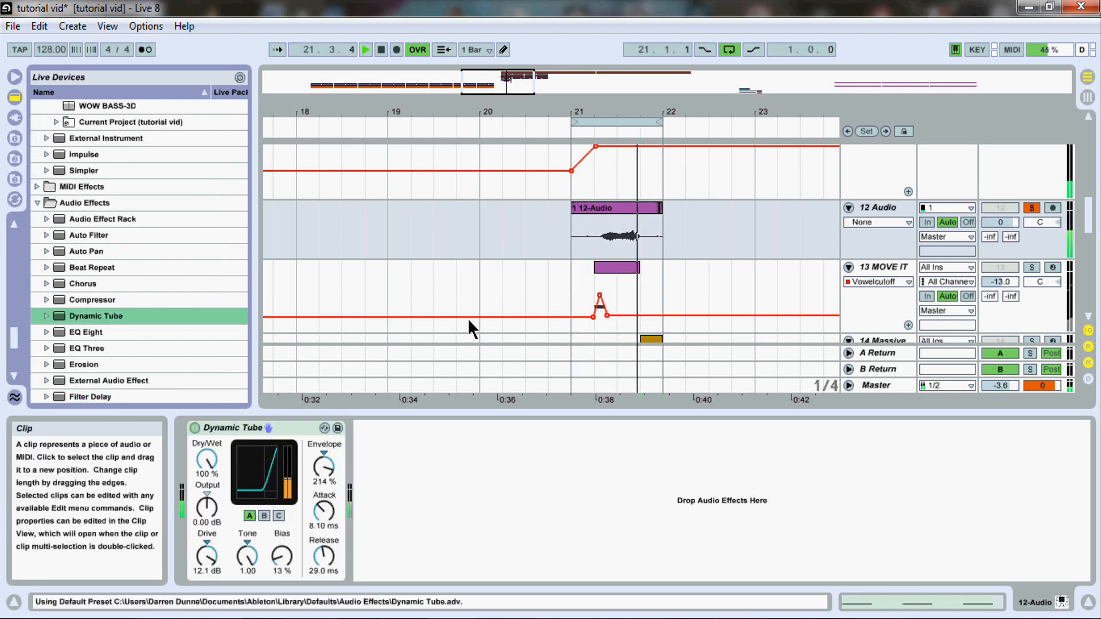
Hot-swap Dynamic Tube through its presets in order, from Broken Tube to Warm Tube, while the recorded take loops
click(323, 429)
drag(14, 331, 13, 344)
click(200, 170)
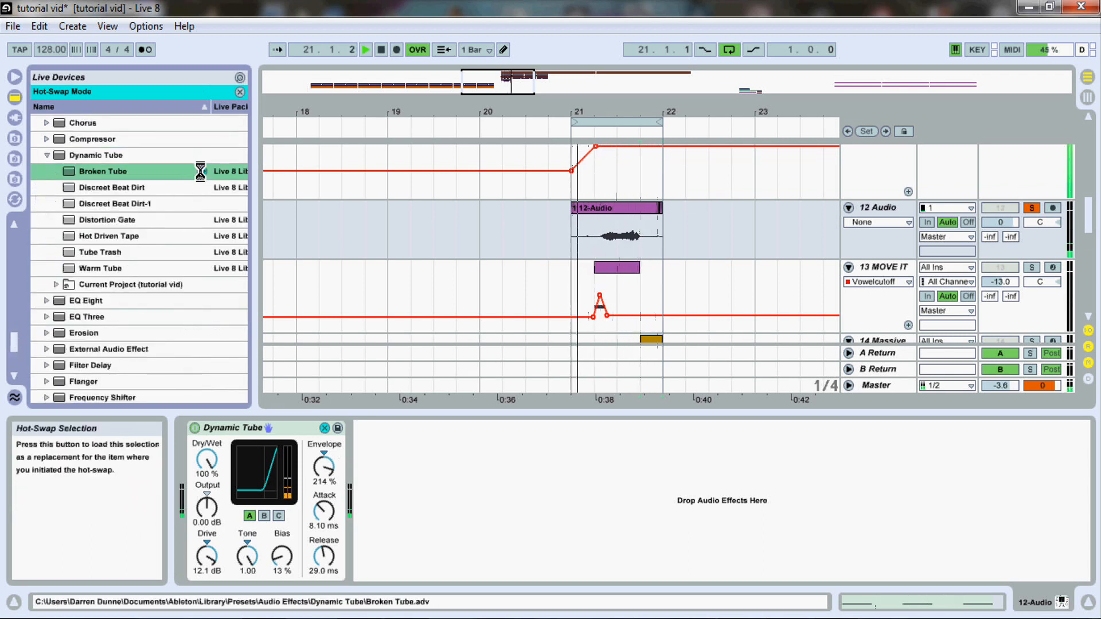
click(201, 187)
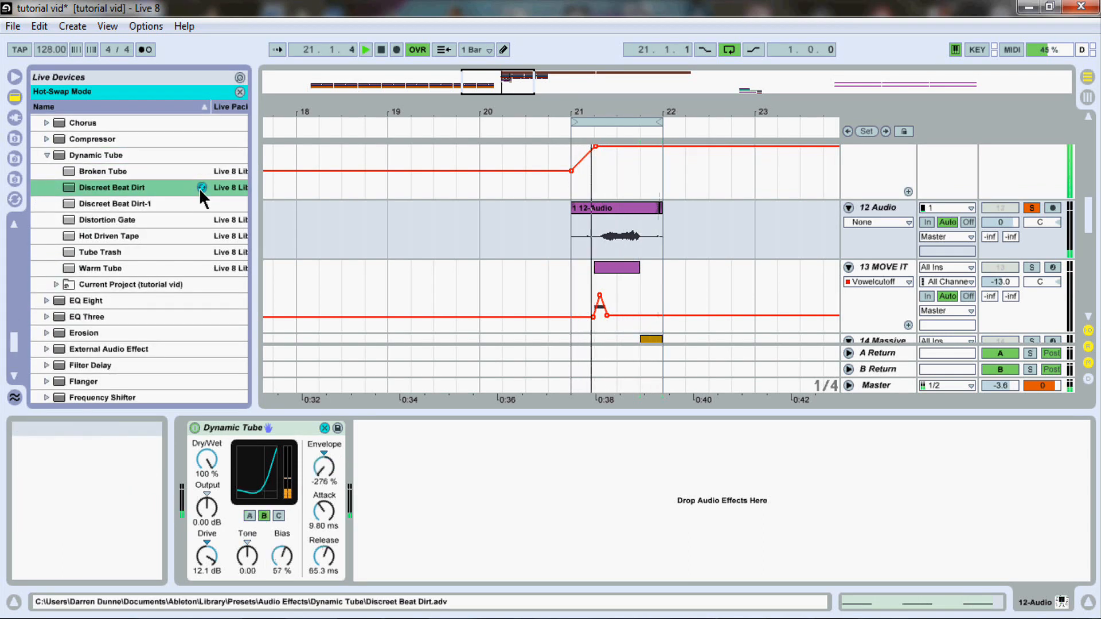
click(200, 203)
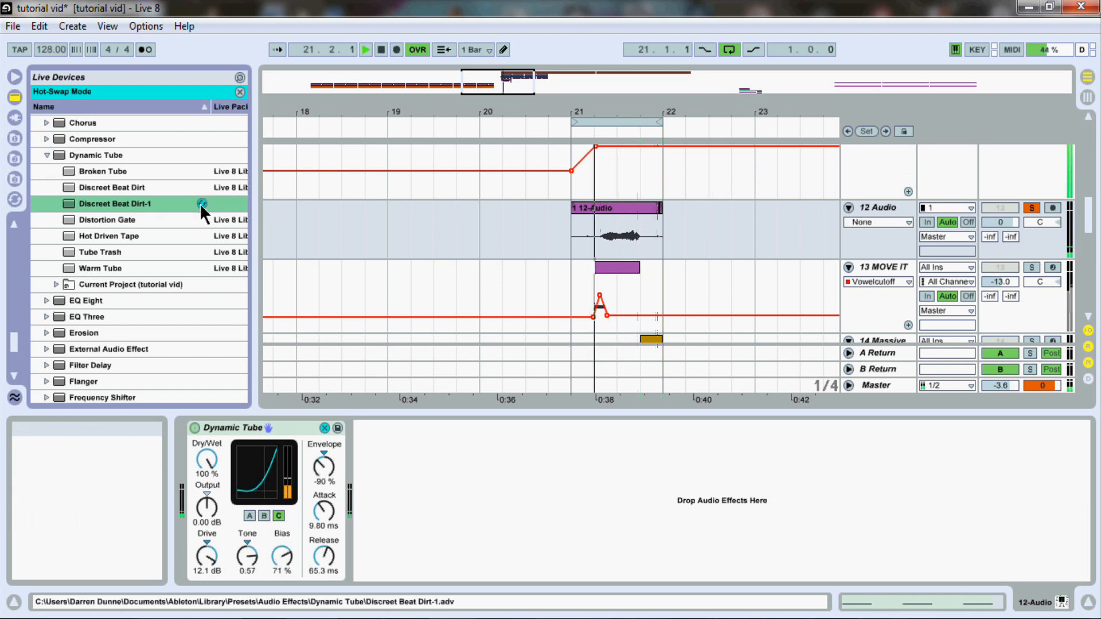
click(202, 221)
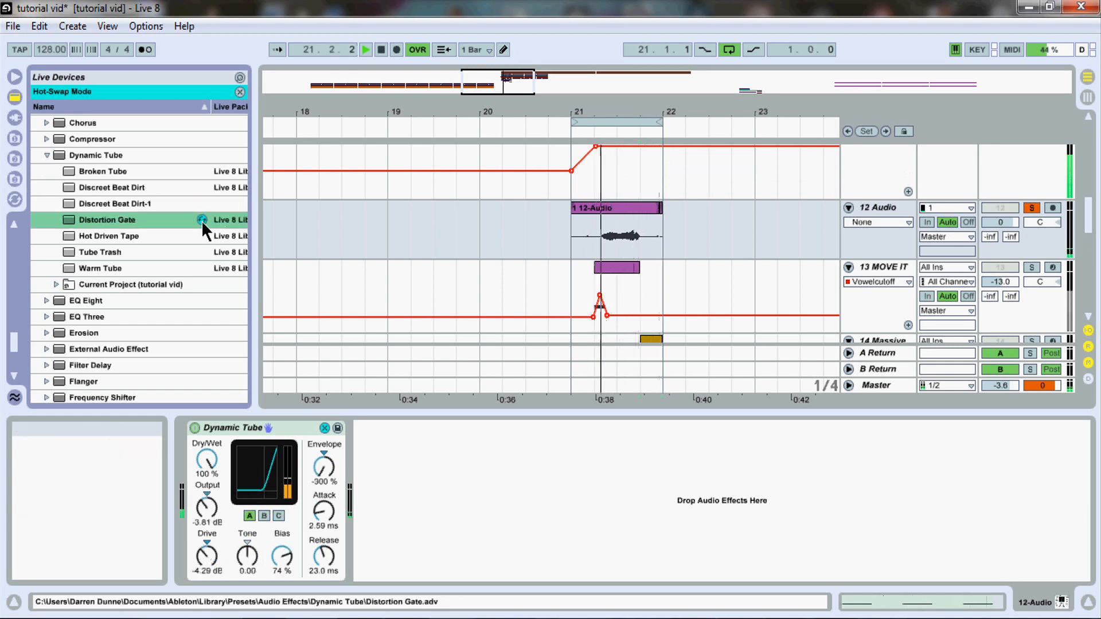
click(202, 236)
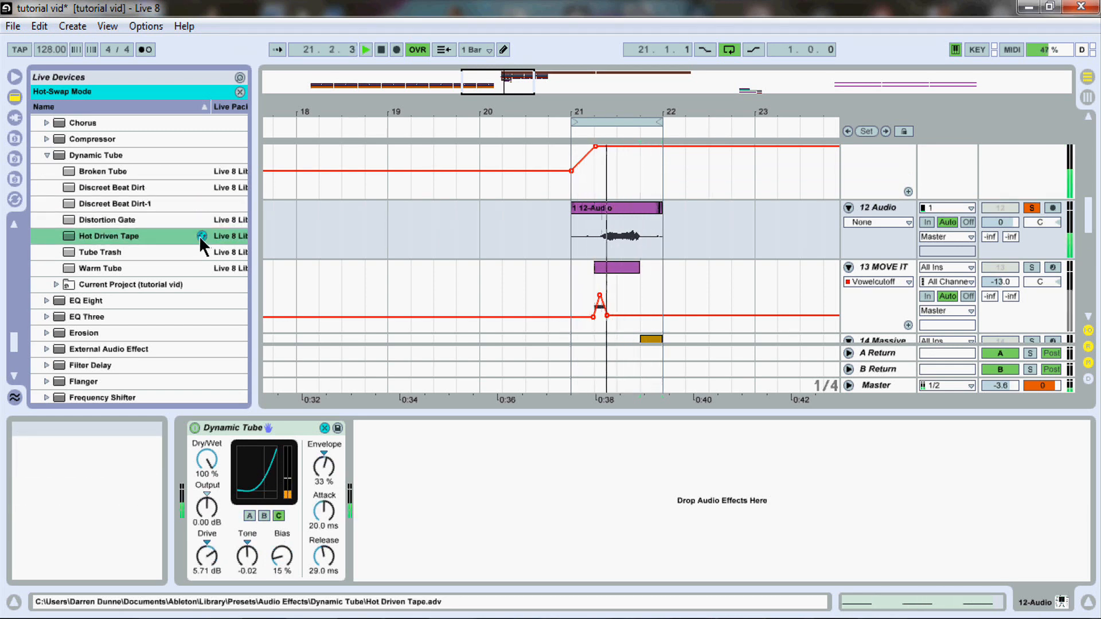
click(199, 252)
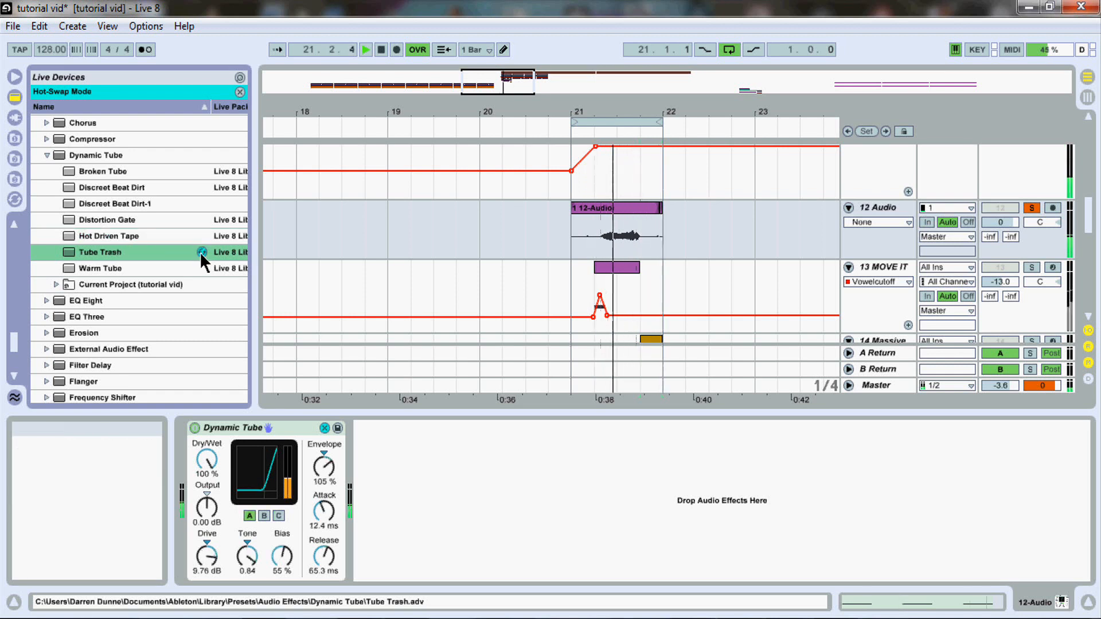
click(201, 267)
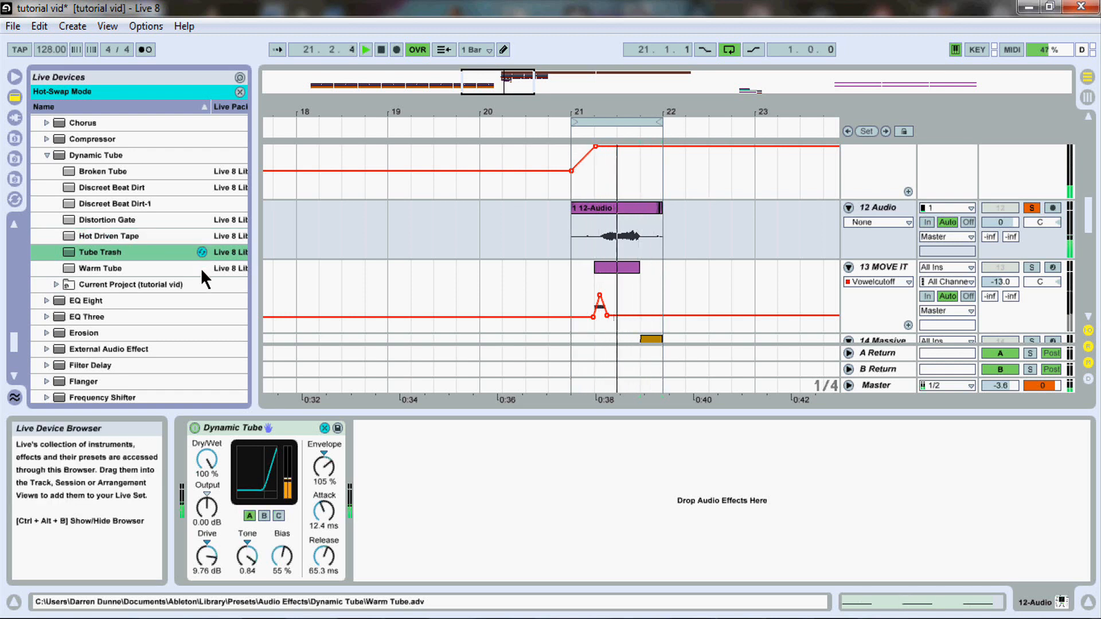
Load the Warm Tube and then the Broken Tube preset into Dynamic Tube and set its Drive to 15.0 dB
click(200, 267)
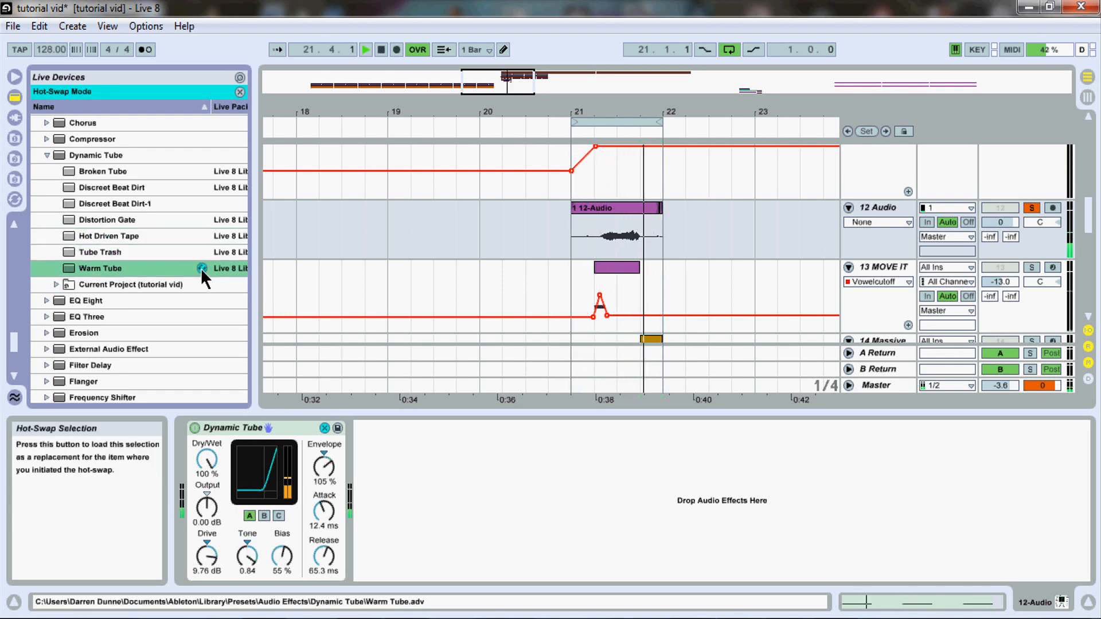
click(201, 171)
click(46, 155)
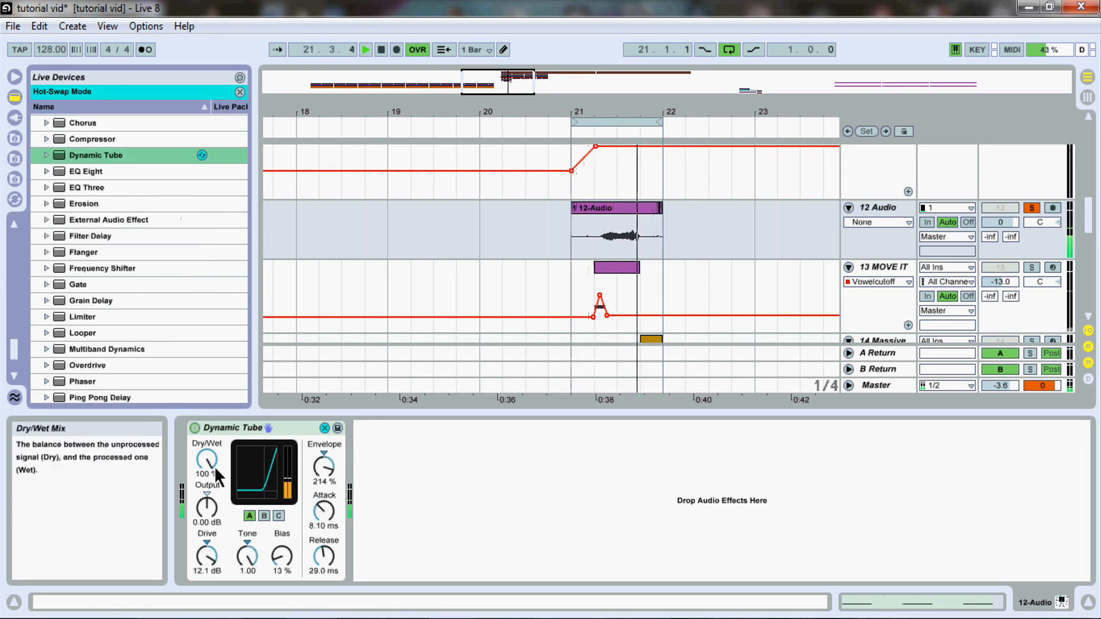
drag(207, 557, 207, 547)
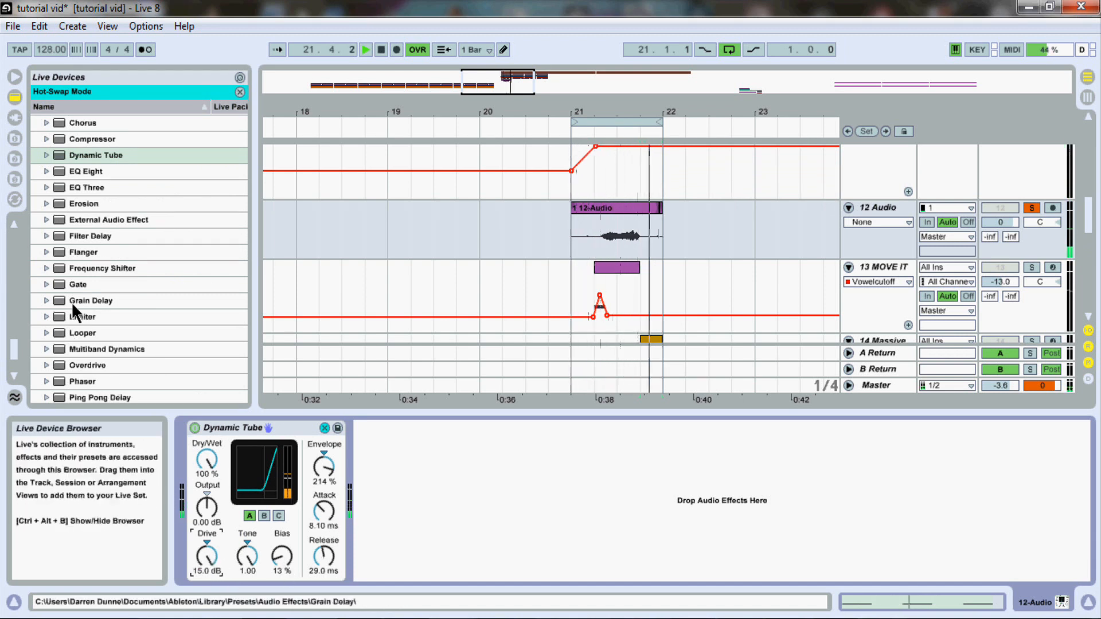
Add the Flanger effect and the CamelCrusher plug-in after Dynamic Tube on the 12 Audio track
drag(64, 252, 439, 499)
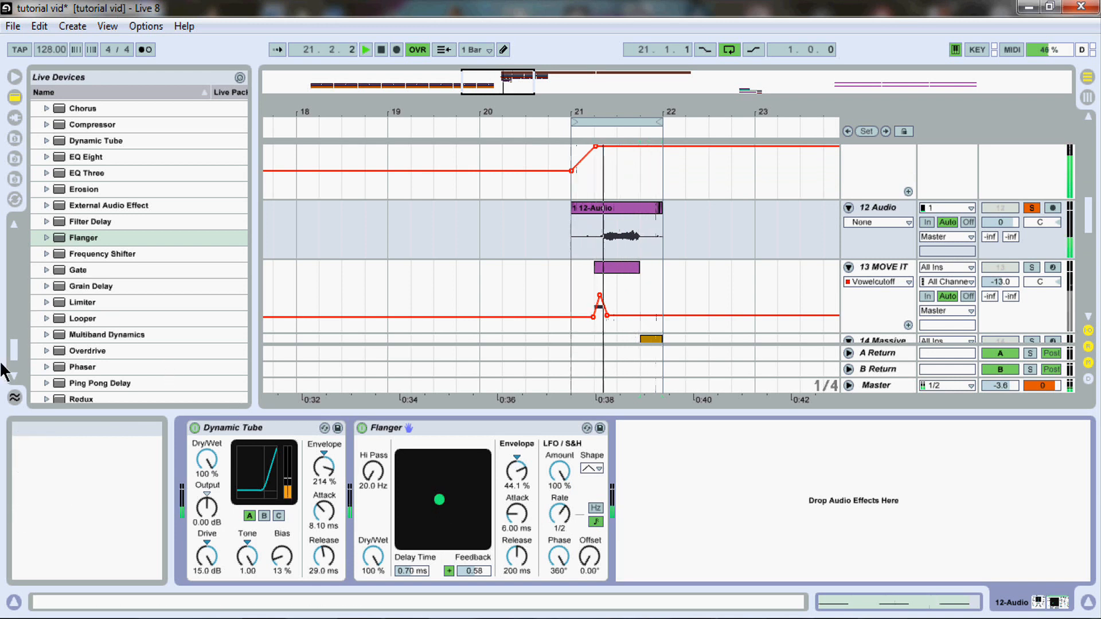
scroll(15, 352, down, 2)
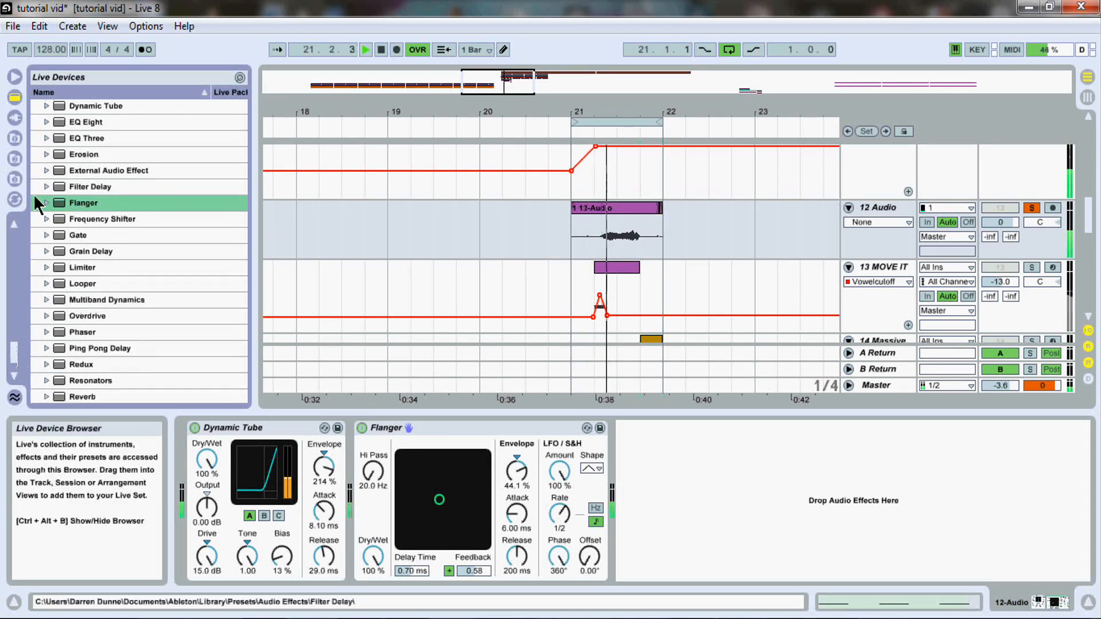
click(15, 117)
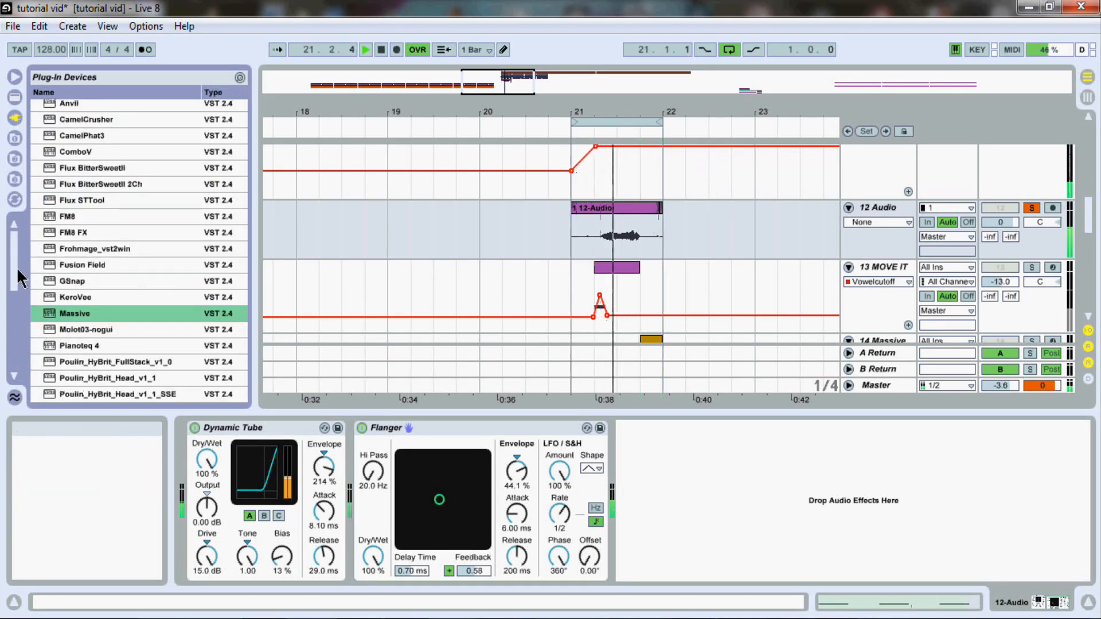
drag(15, 272, 15, 272)
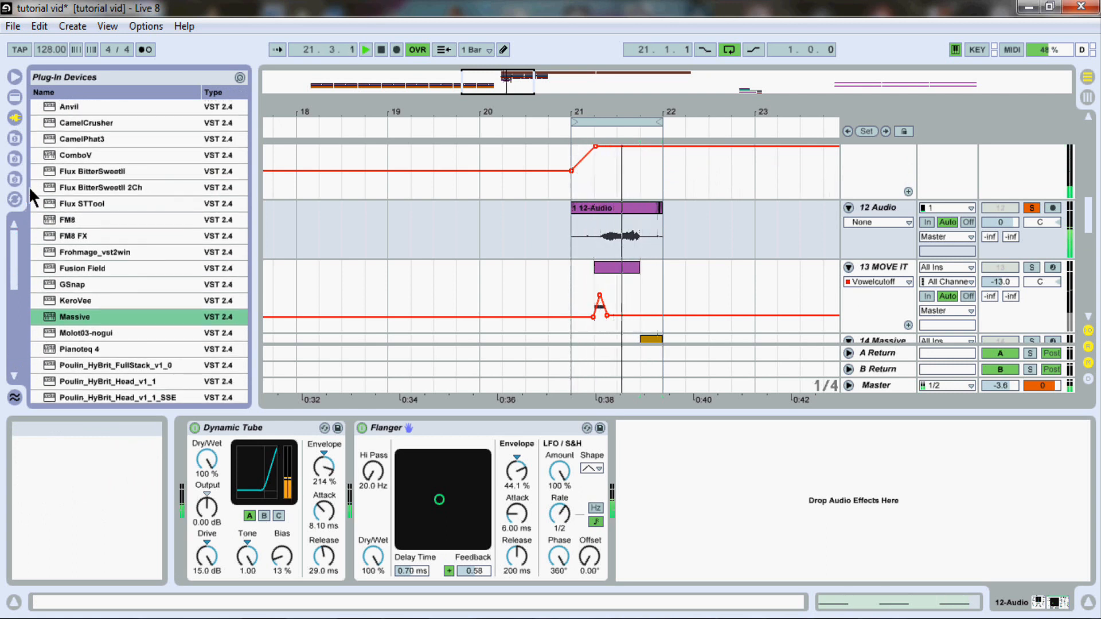
drag(74, 123, 638, 476)
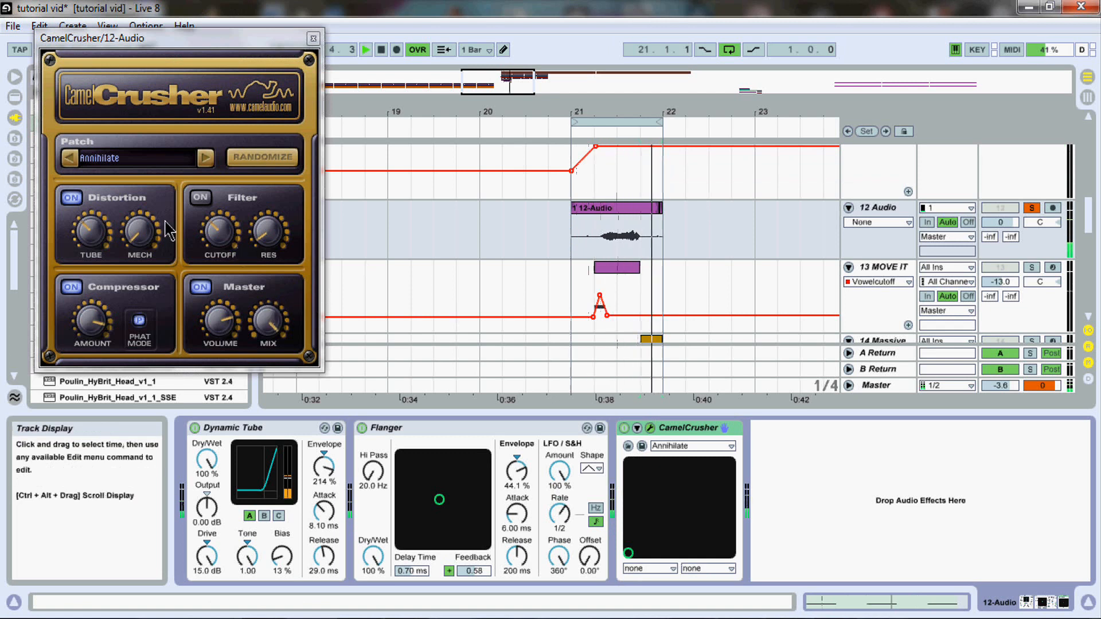
Audition CamelCrusher's patches from American Crunch through to British Crunch, and close the plug-in window
click(206, 158)
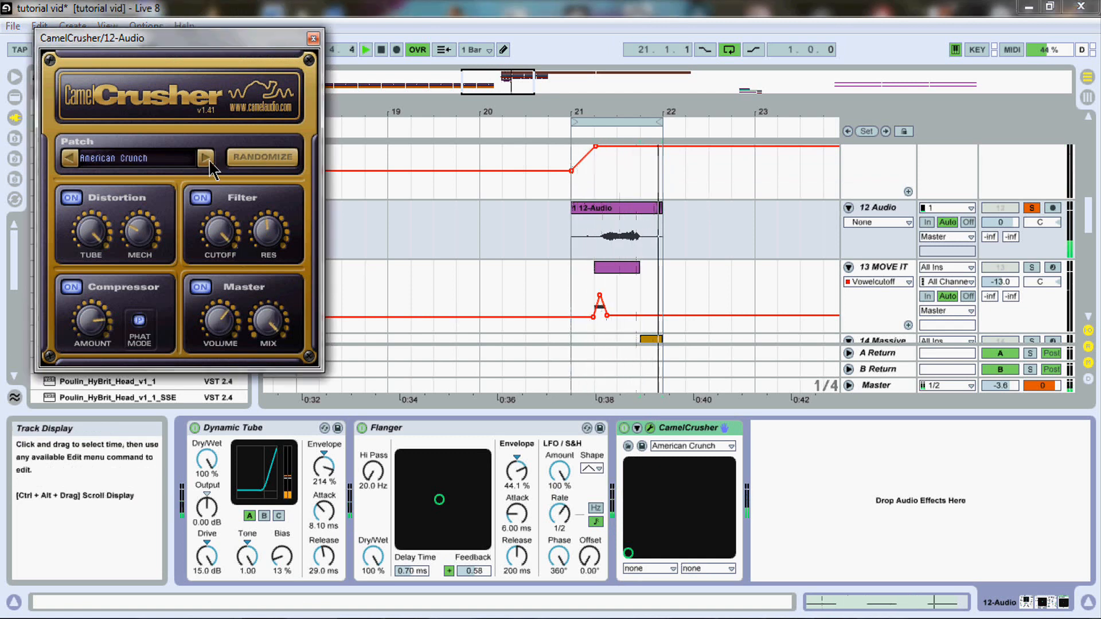
click(206, 159)
click(206, 159)
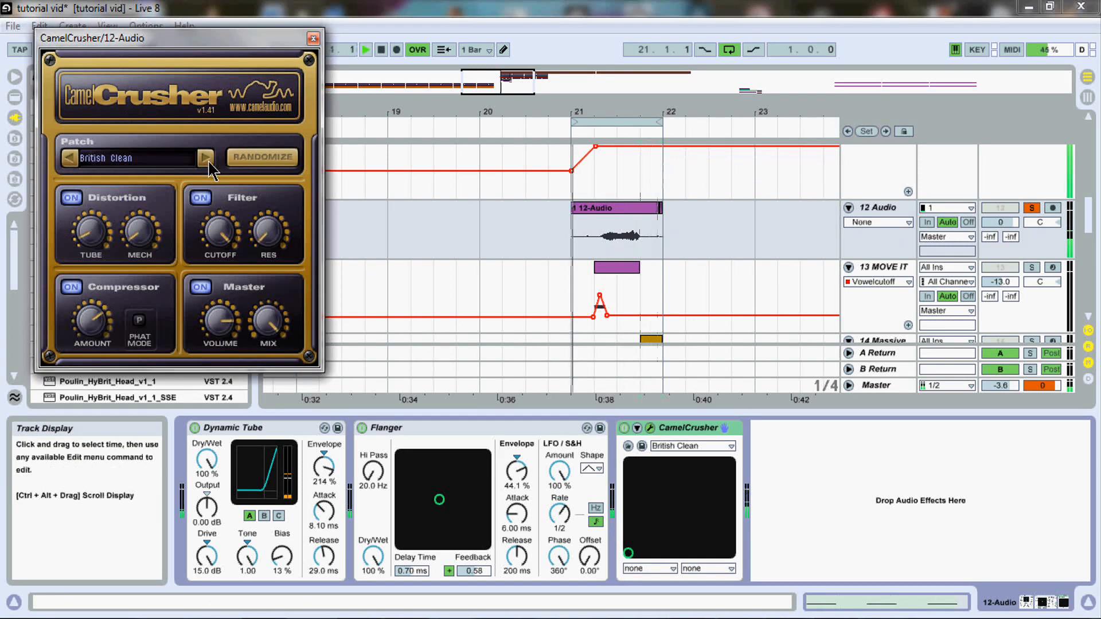
click(206, 158)
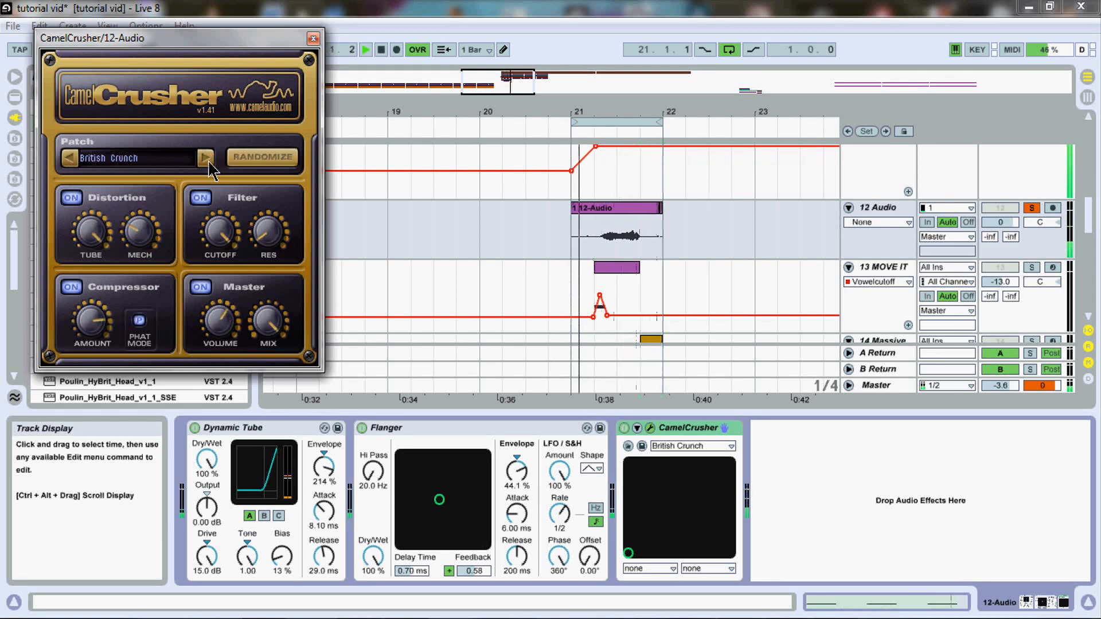
click(313, 38)
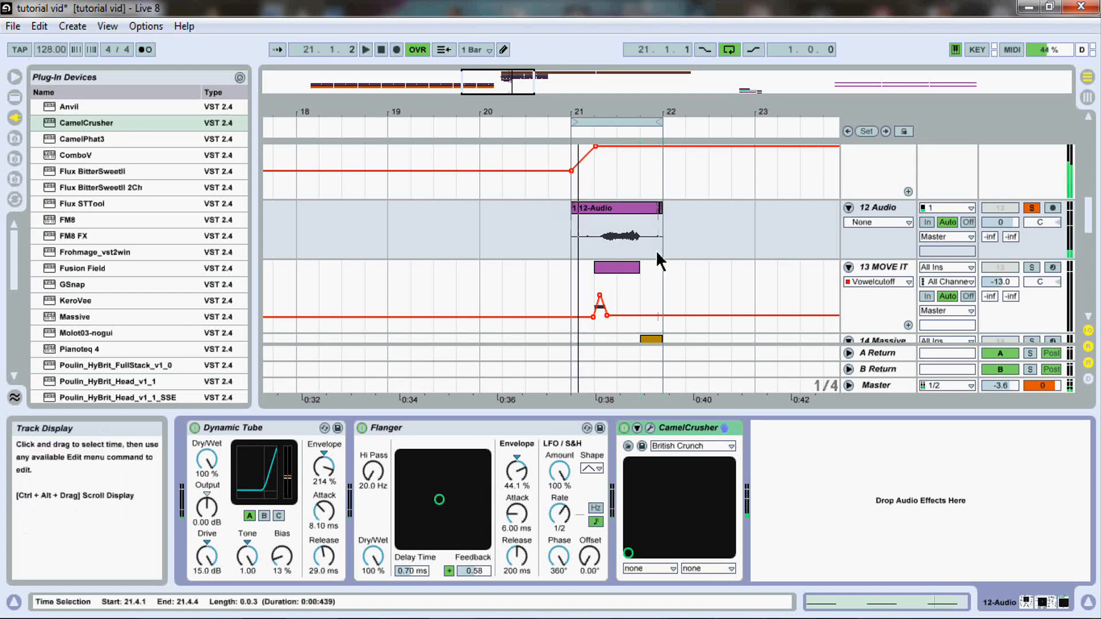
Insert a Gate before Dynamic Tube on the 12 Audio track and set its threshold to -24 dB during loop playback
click(611, 209)
click(14, 97)
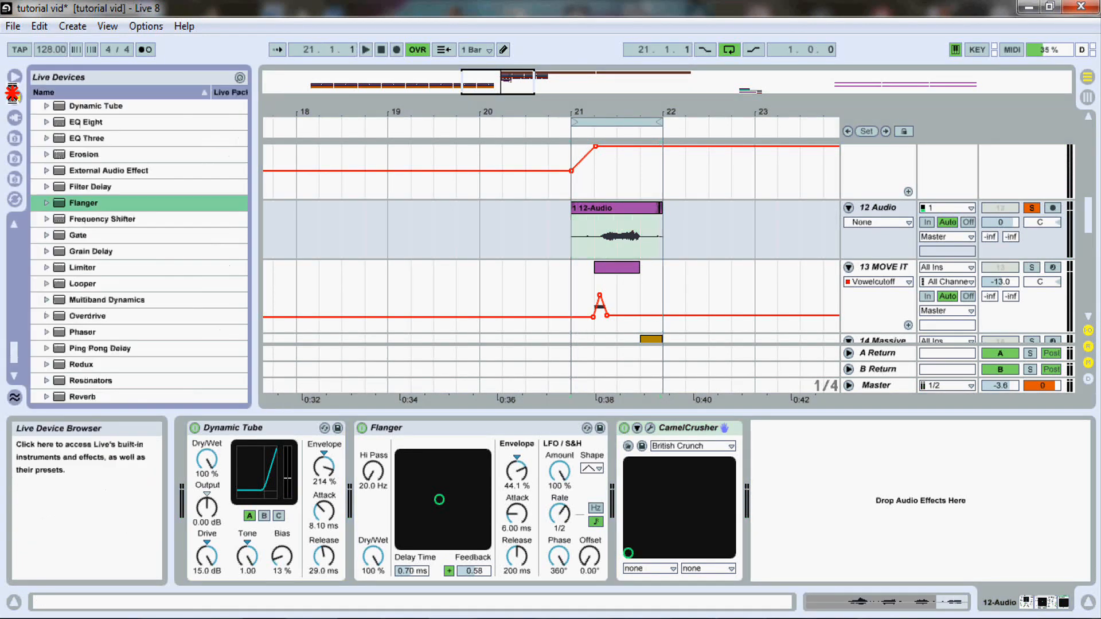
drag(13, 357, 14, 351)
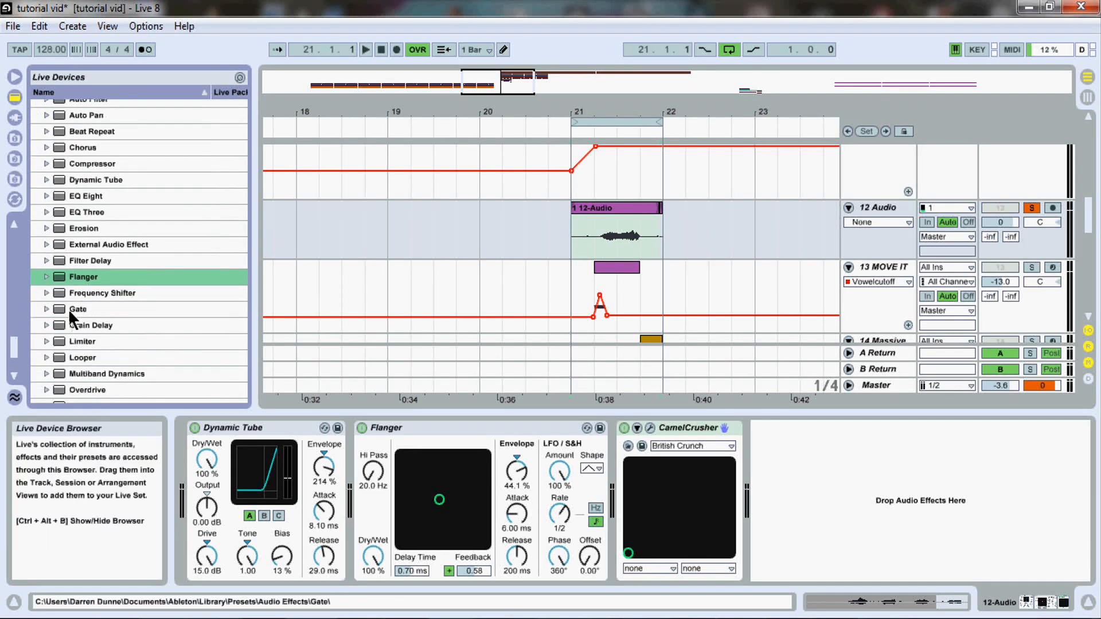
drag(69, 311, 185, 436)
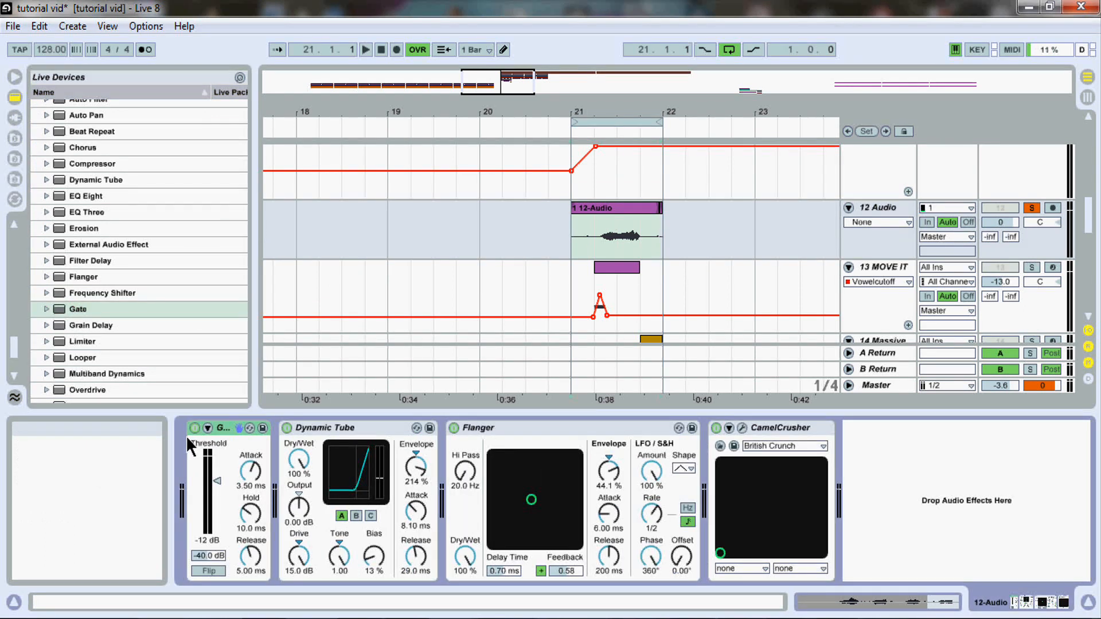
click(572, 235)
key(space)
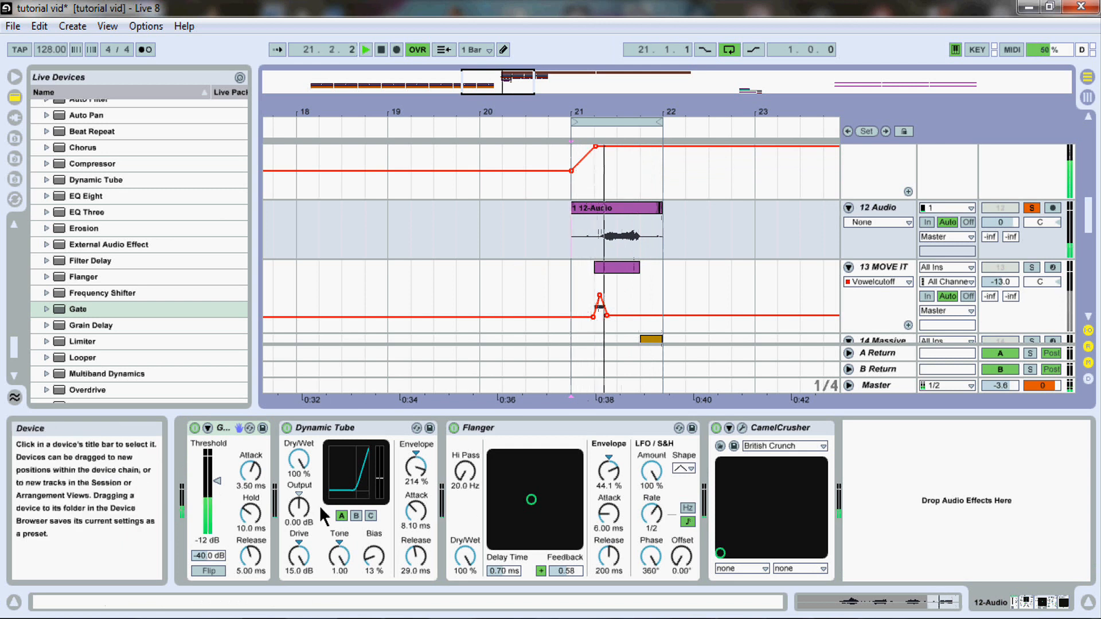
drag(217, 481, 218, 507)
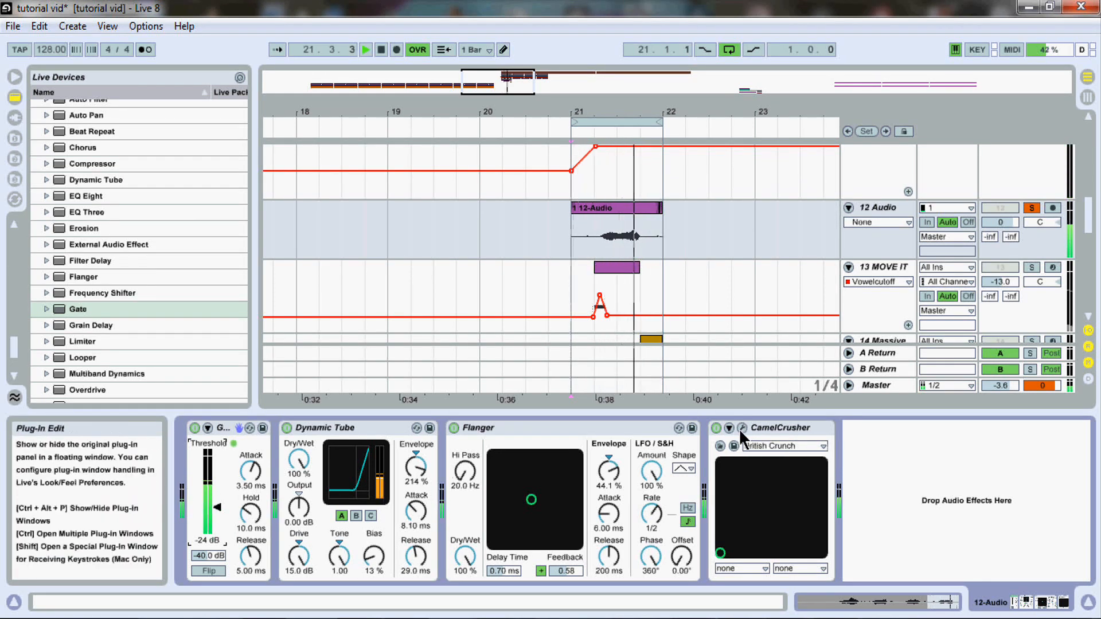
Turn off solo on the 12 Audio track so the take plays with the full mix
click(1034, 208)
scroll(1086, 209, down, 5)
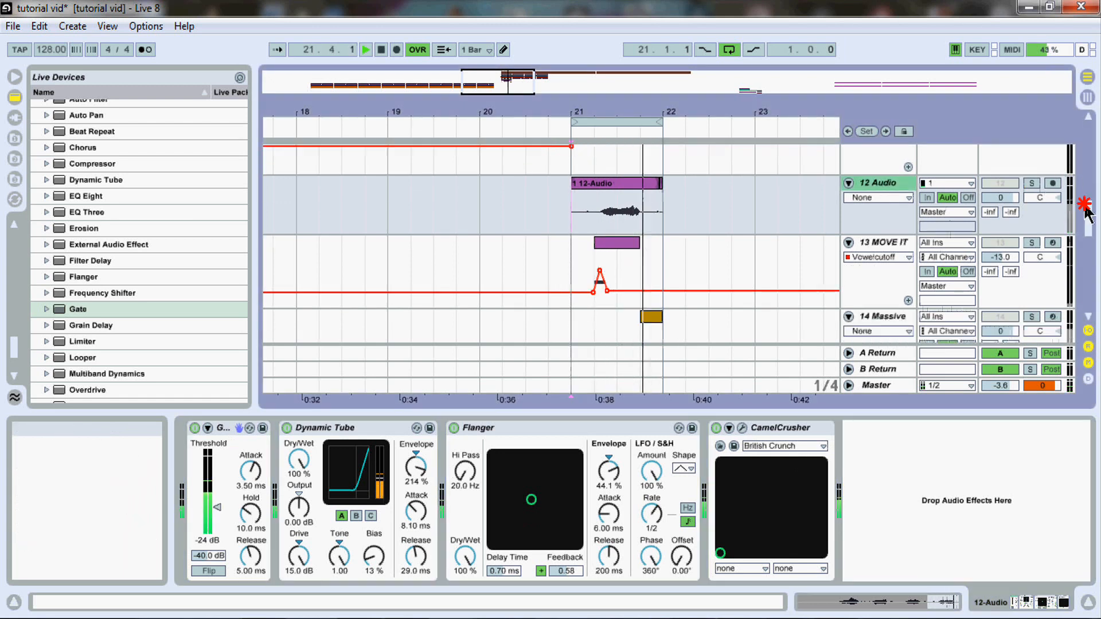
scroll(1086, 209, up, 6)
scroll(1094, 198, up, 3)
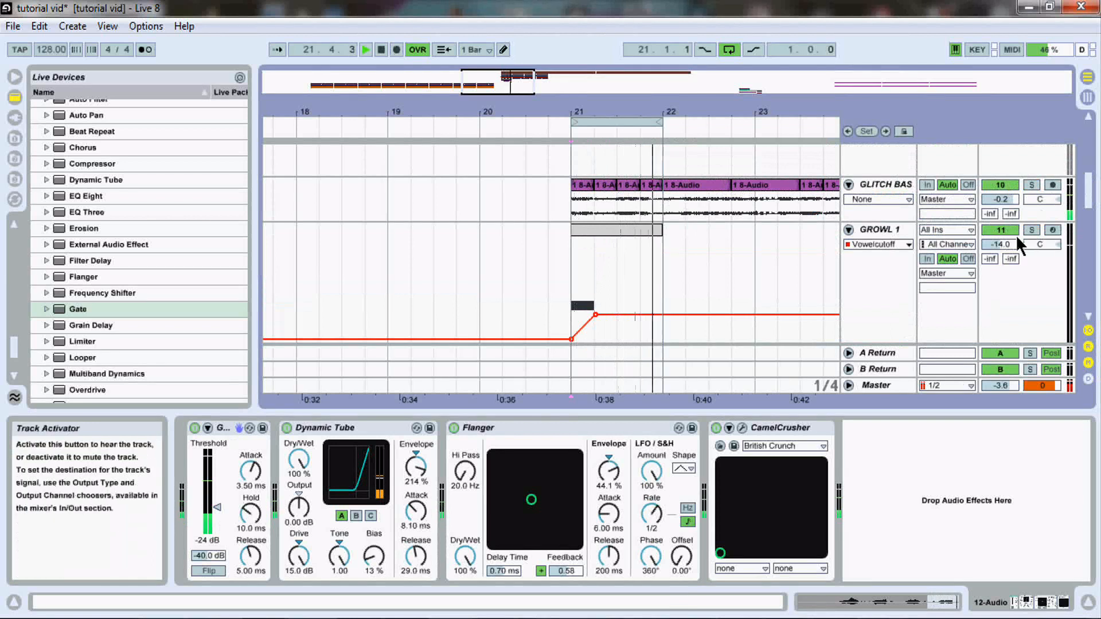
Reopen CamelCrusher on the 12 Audio track, advance through its patches to Tube Warmth, and close the plug-in window
click(741, 428)
click(206, 161)
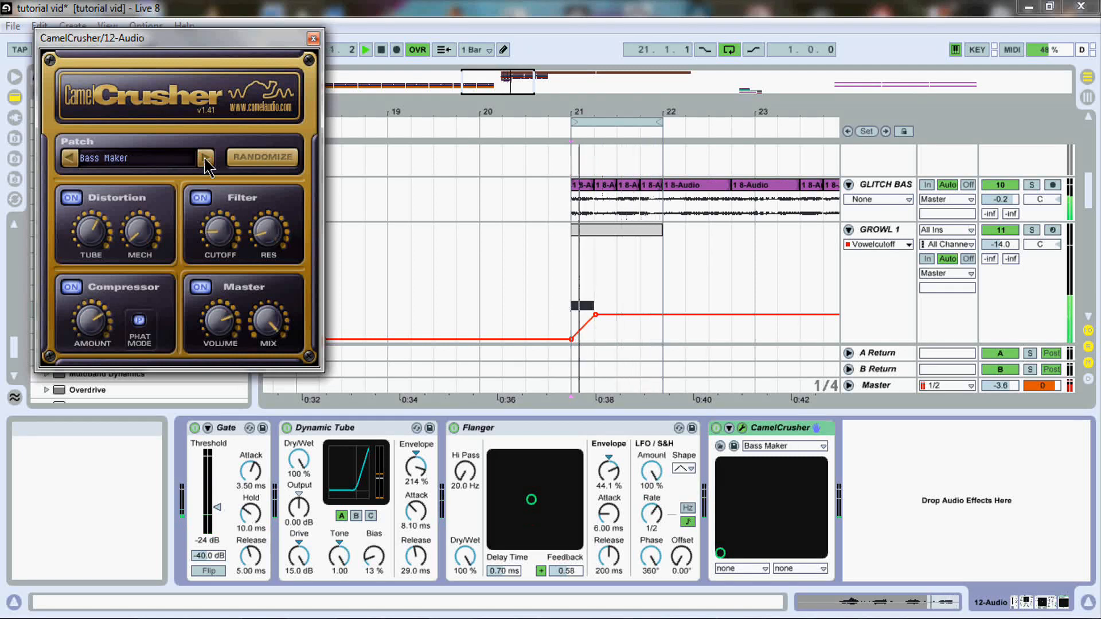
click(205, 160)
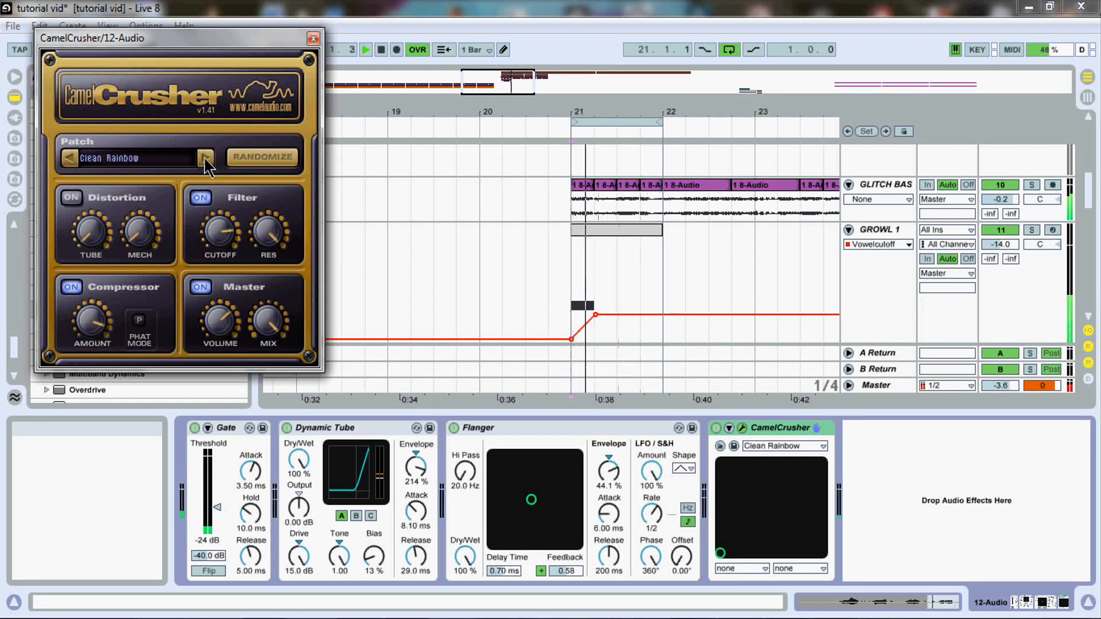
click(205, 160)
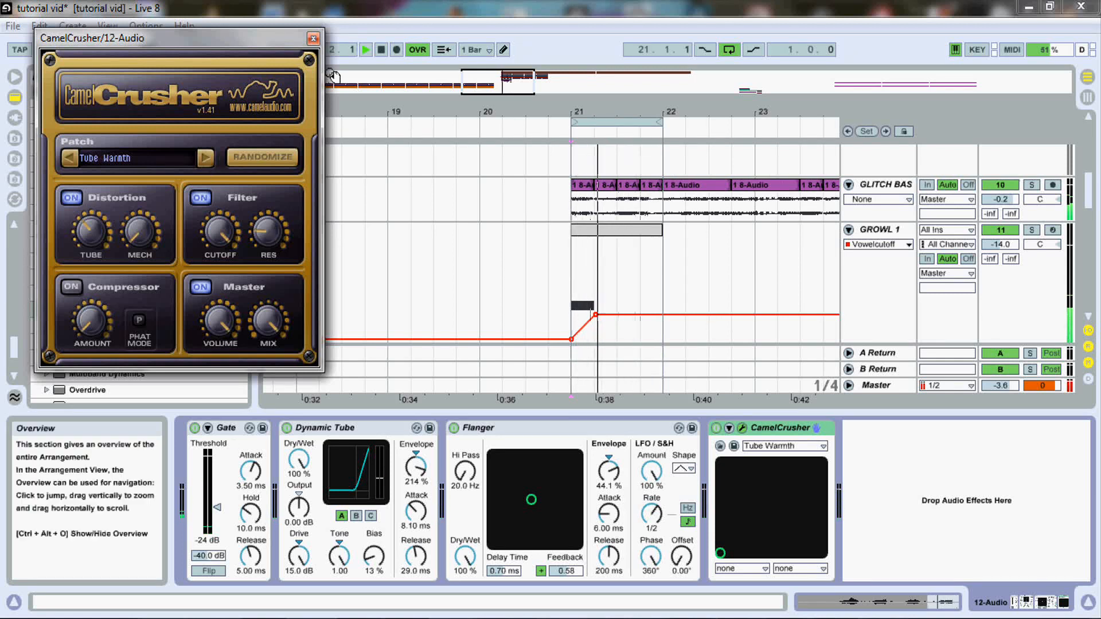
click(314, 39)
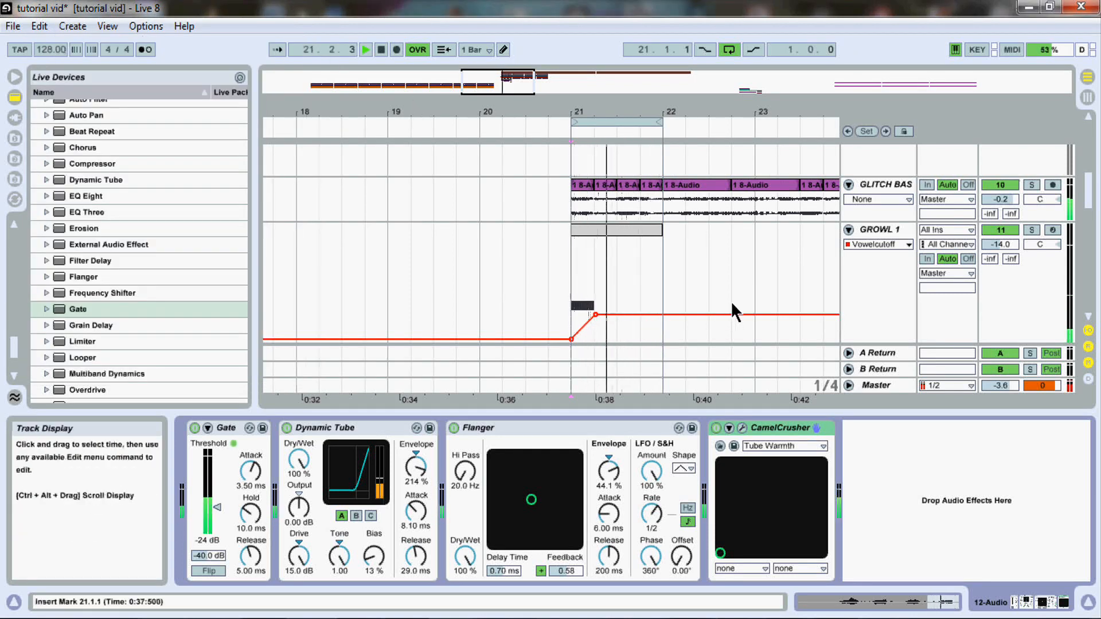
Arm the 12 Audio track and record two new takes in succession over the bar 21 loop, replacing the existing clip
scroll(1089, 202, down, 3)
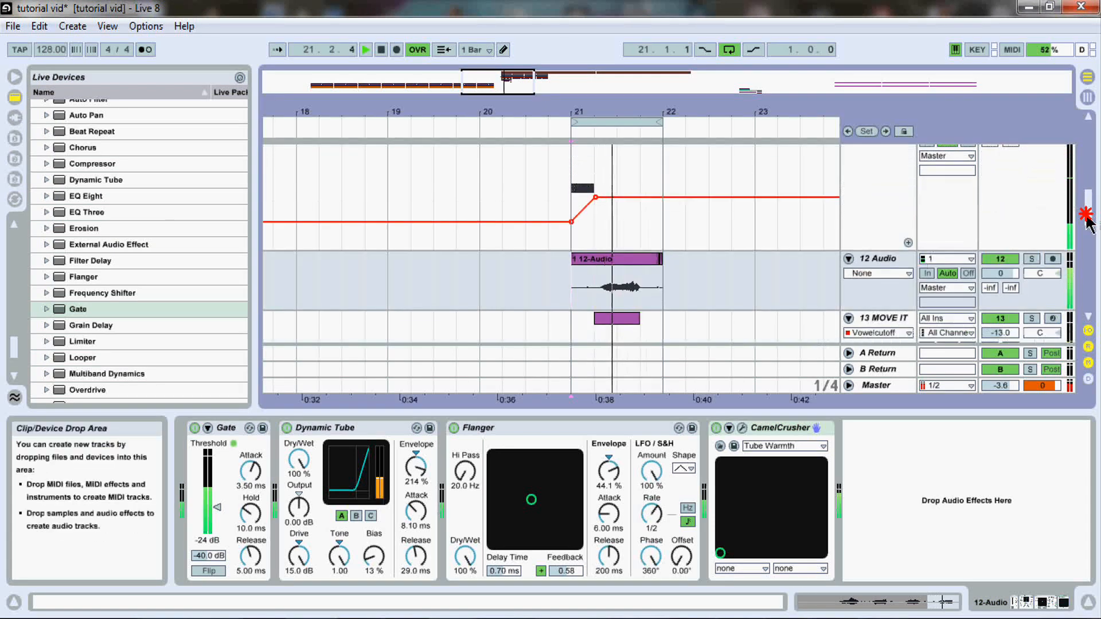
click(554, 295)
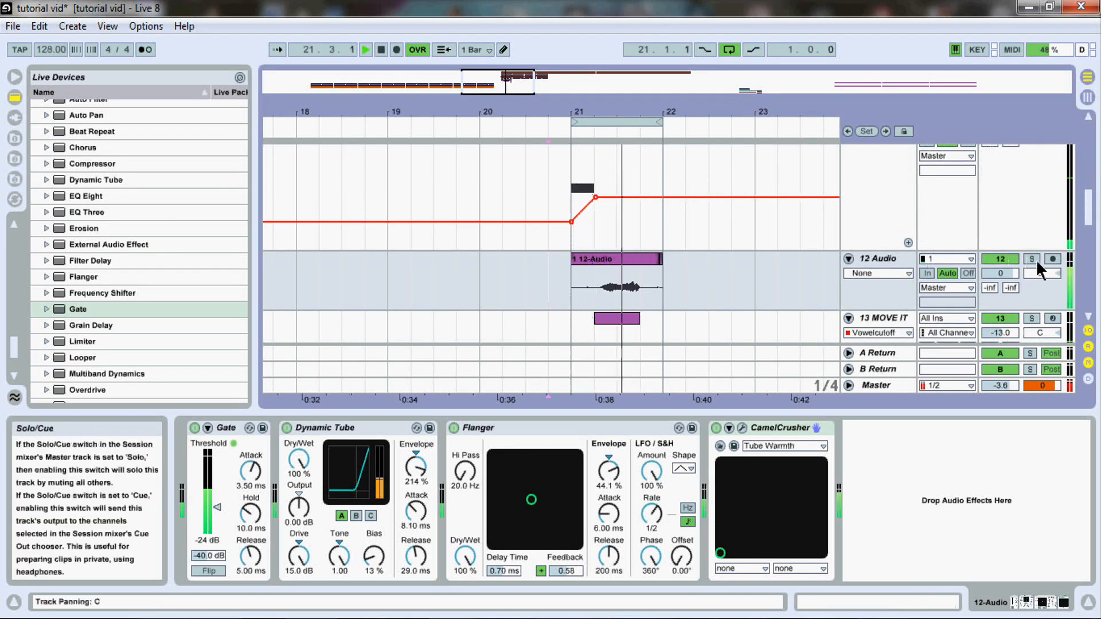
click(1054, 258)
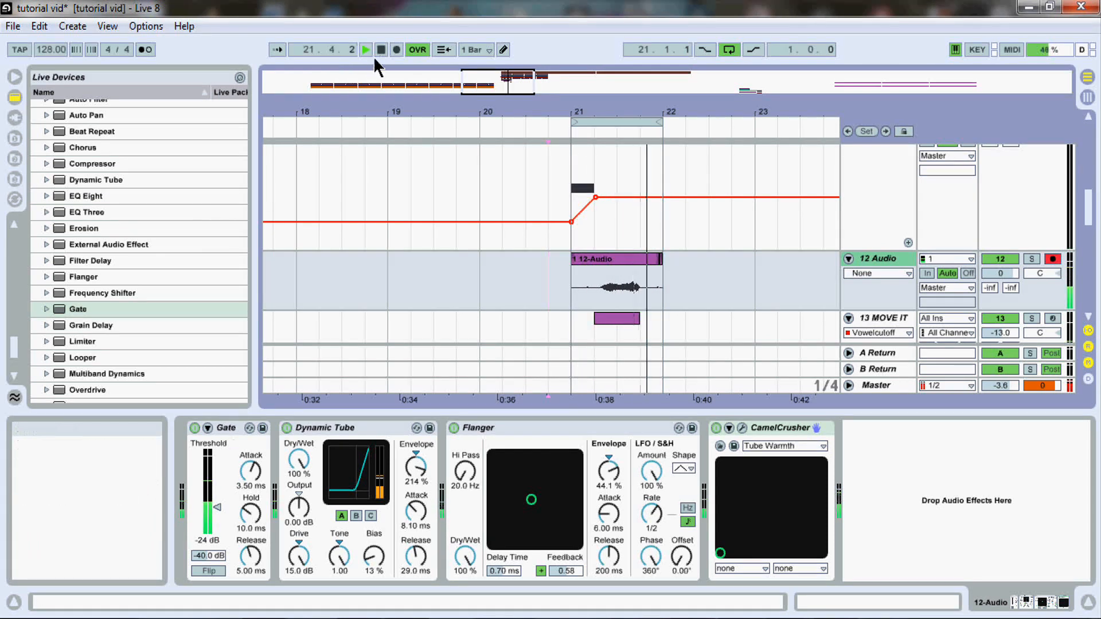
click(396, 50)
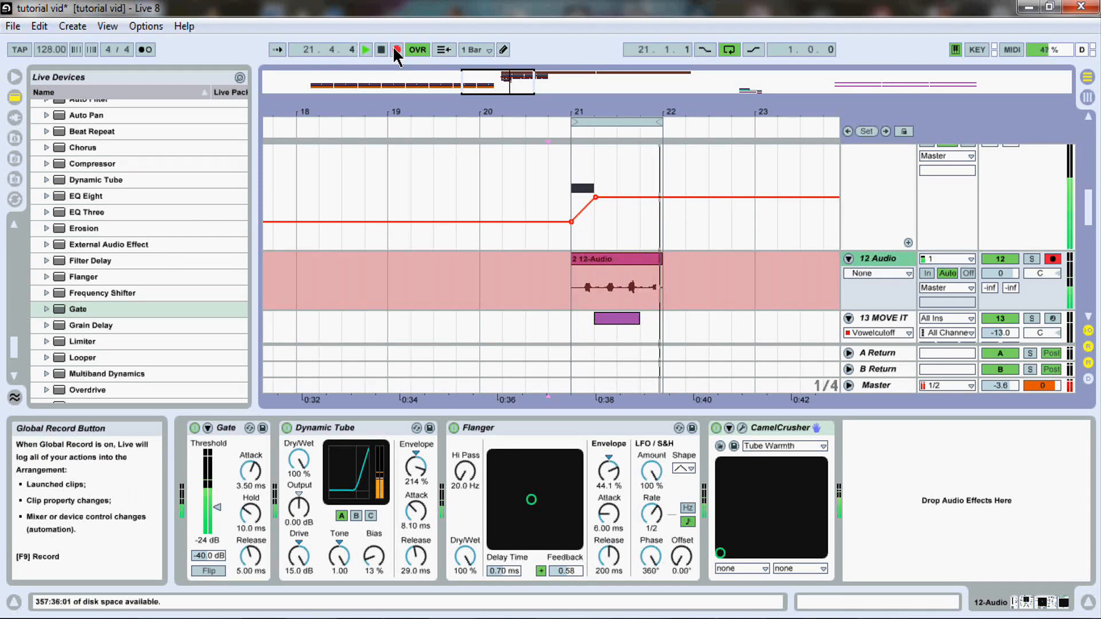
click(397, 50)
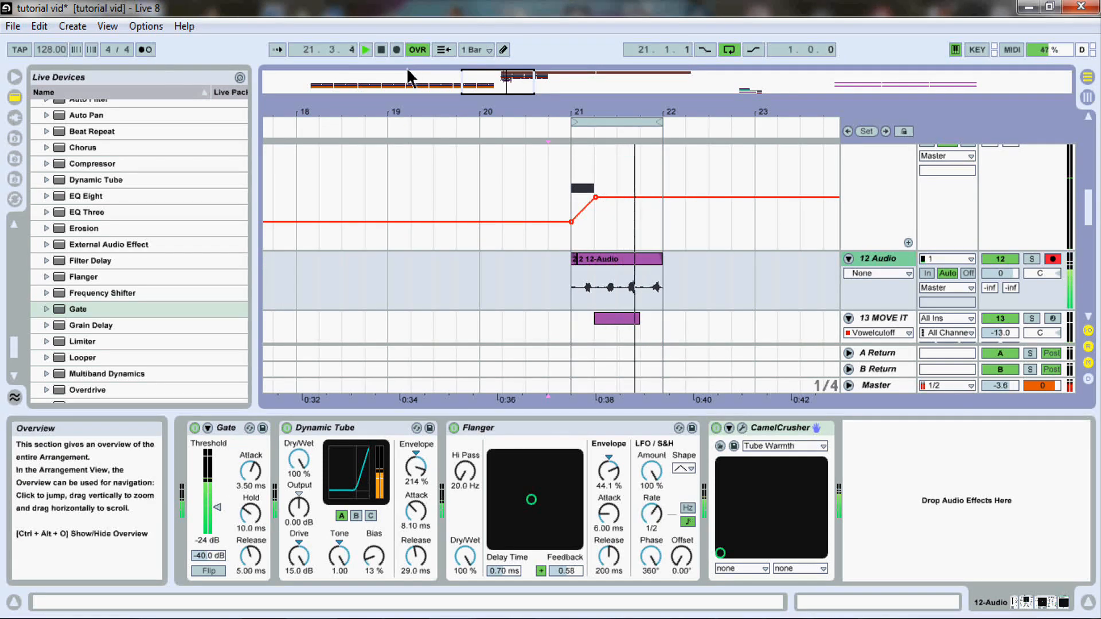
click(397, 52)
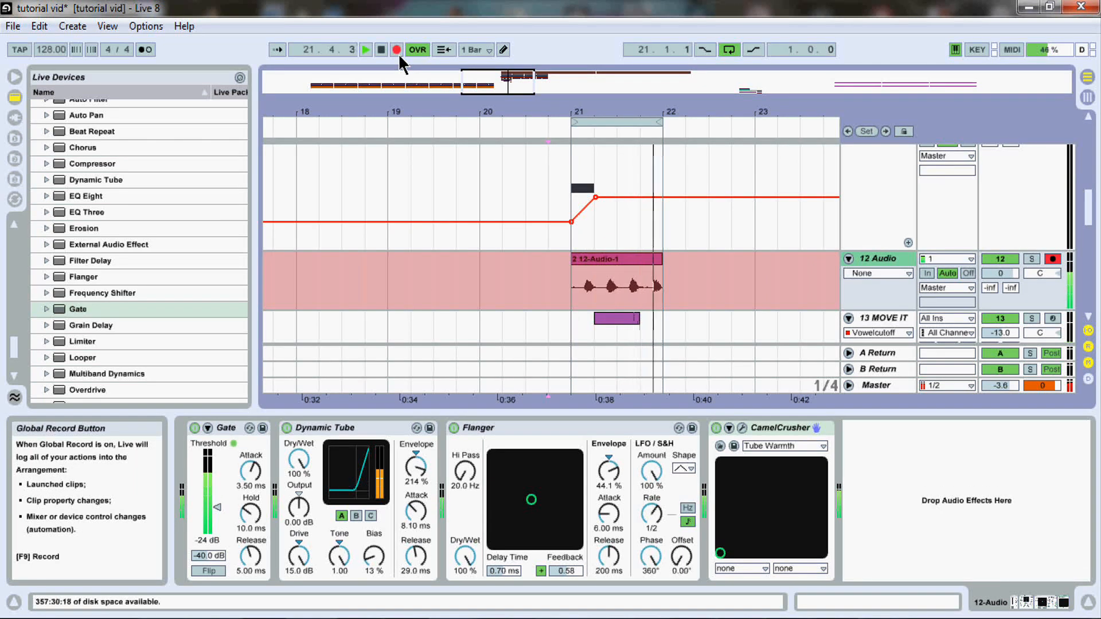
click(397, 49)
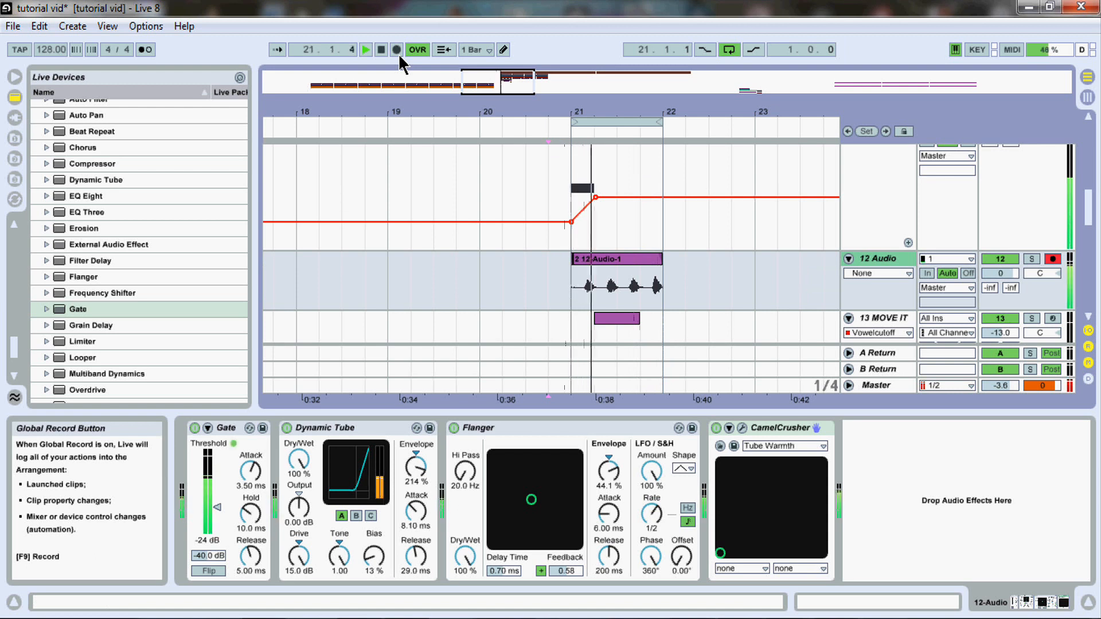
Switch to Session View and lower the 12 Audio track's volume
key(Tab)
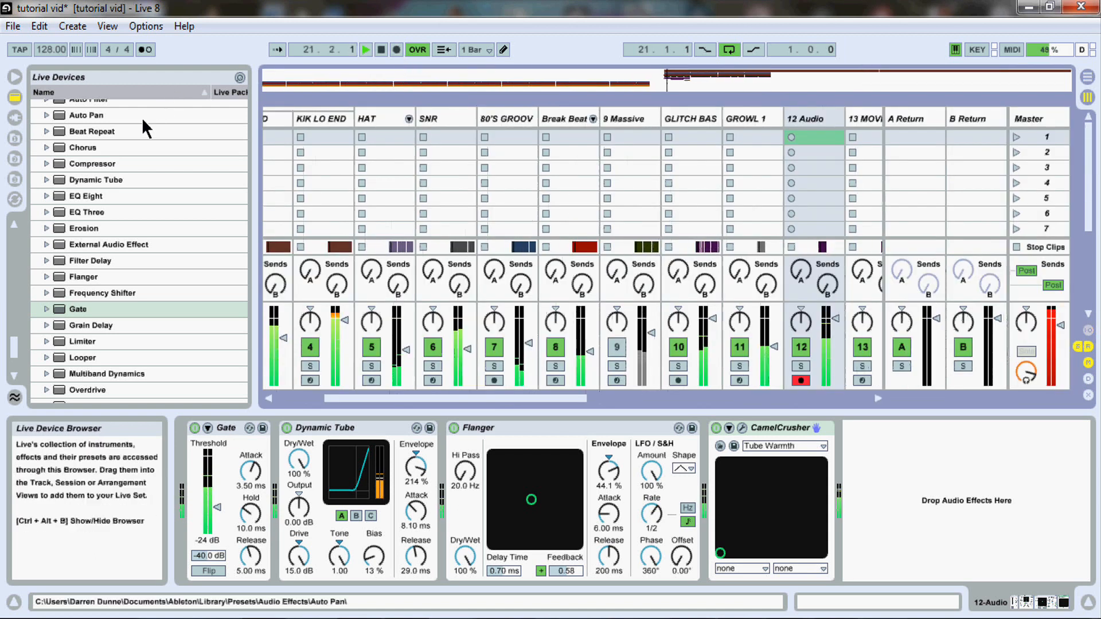
drag(831, 319, 834, 340)
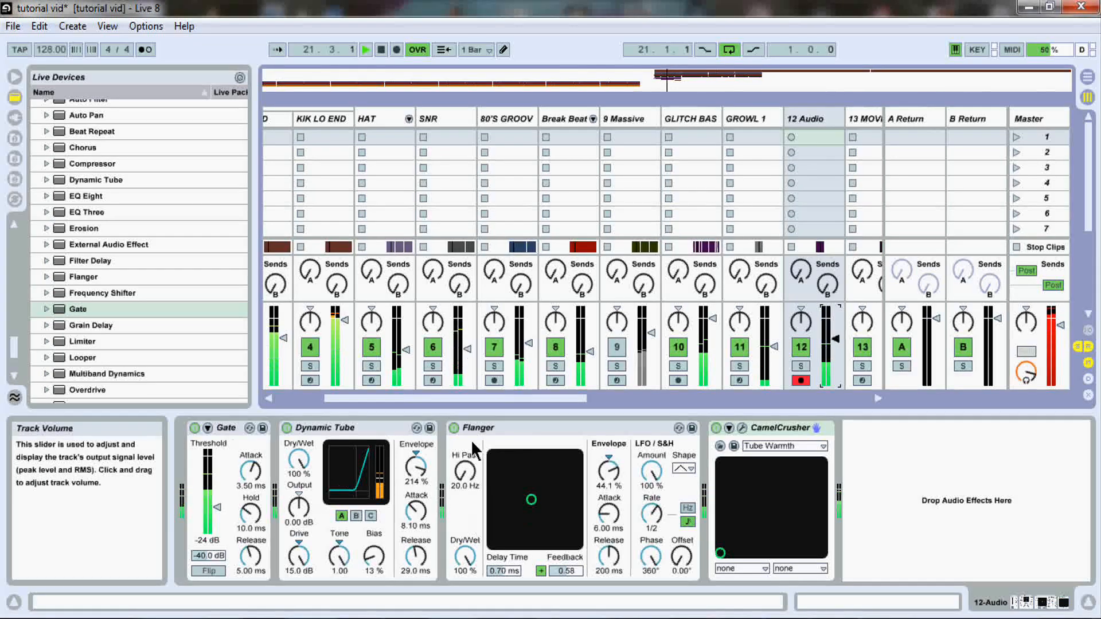
Mute the 80'S GROOV and HAT tracks and raise the SNR track's volume to -14.0 dB
drag(455, 408, 411, 406)
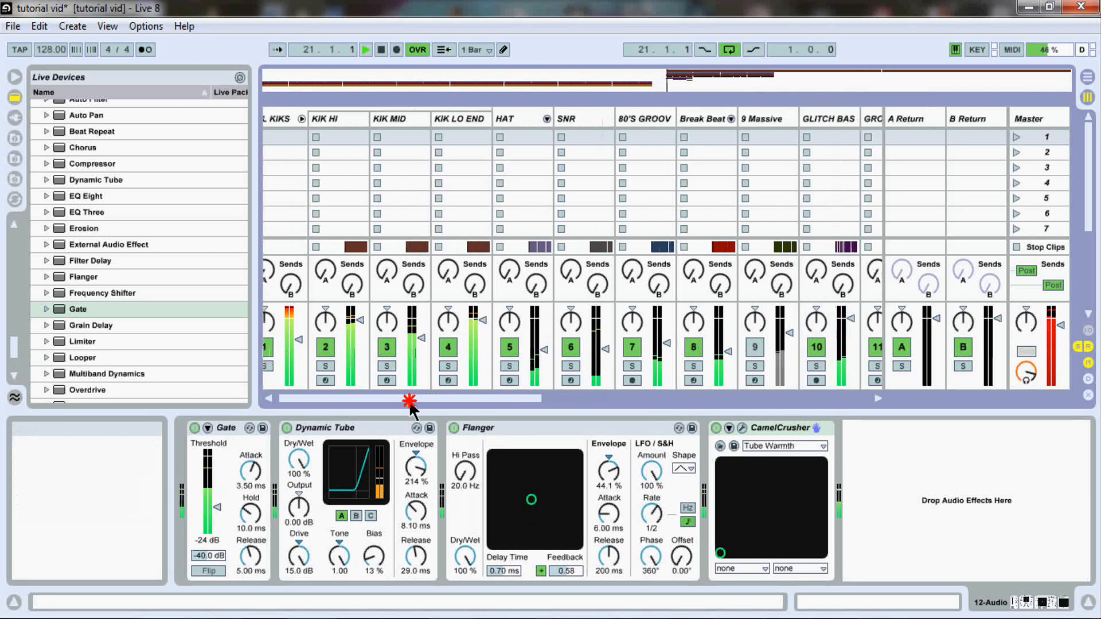
click(640, 344)
click(509, 347)
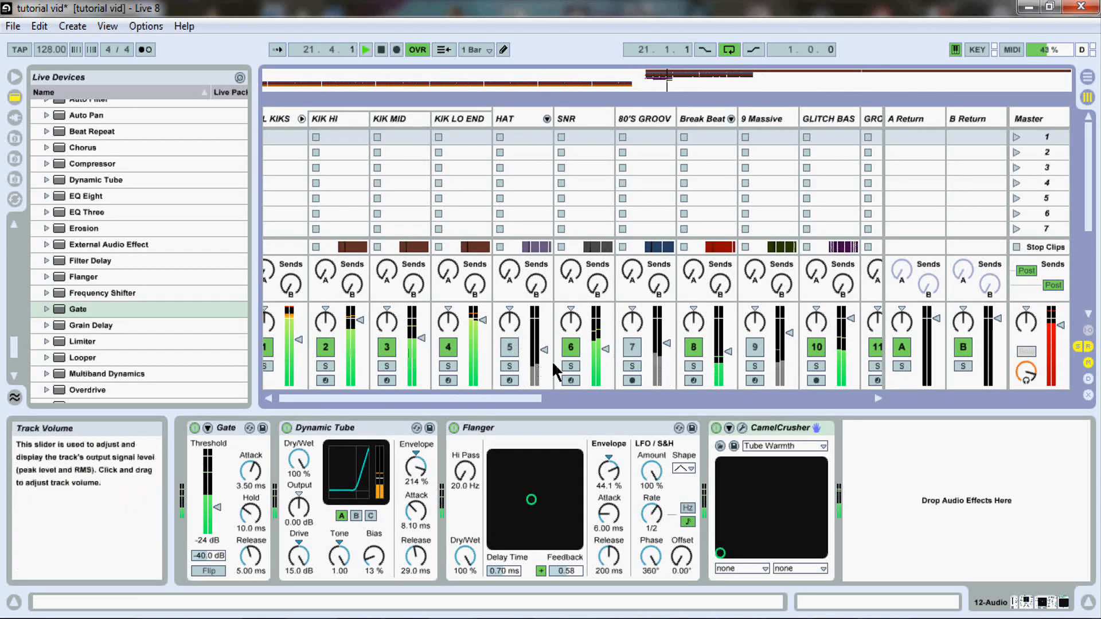
drag(606, 351, 606, 342)
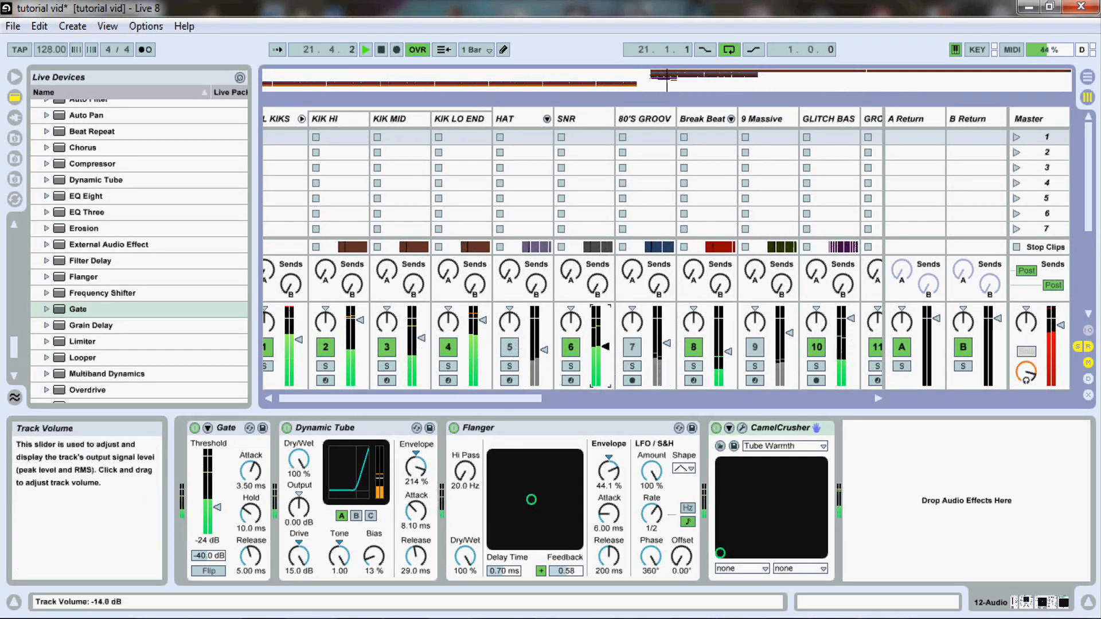
Return to Arrangement View, disarm and mute the 12 Audio track, and reduce its height
drag(527, 398, 642, 395)
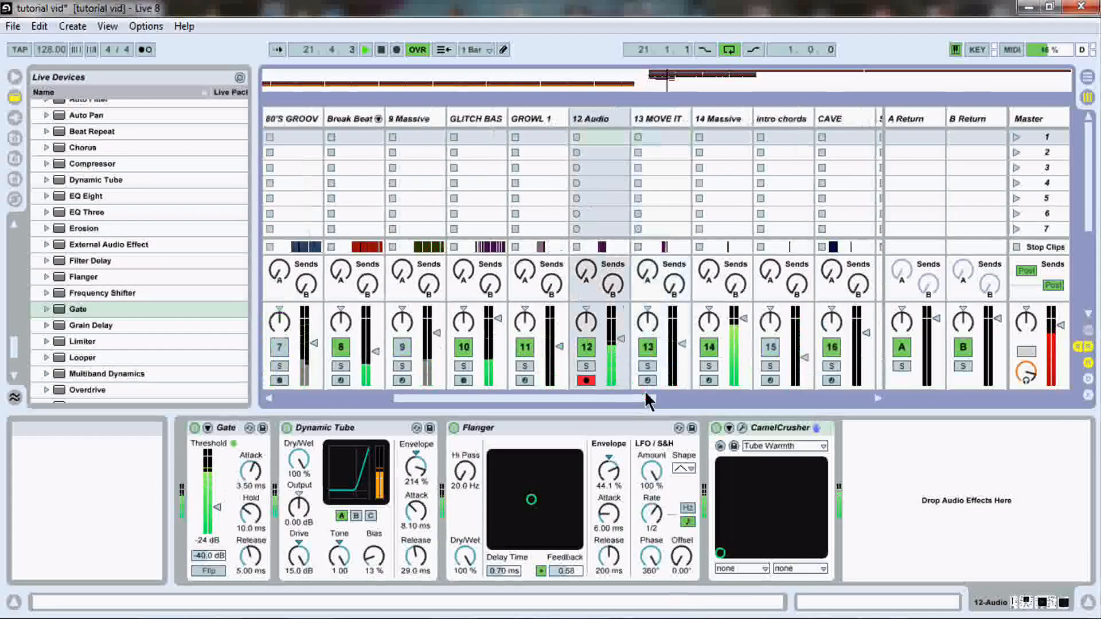
key(Tab)
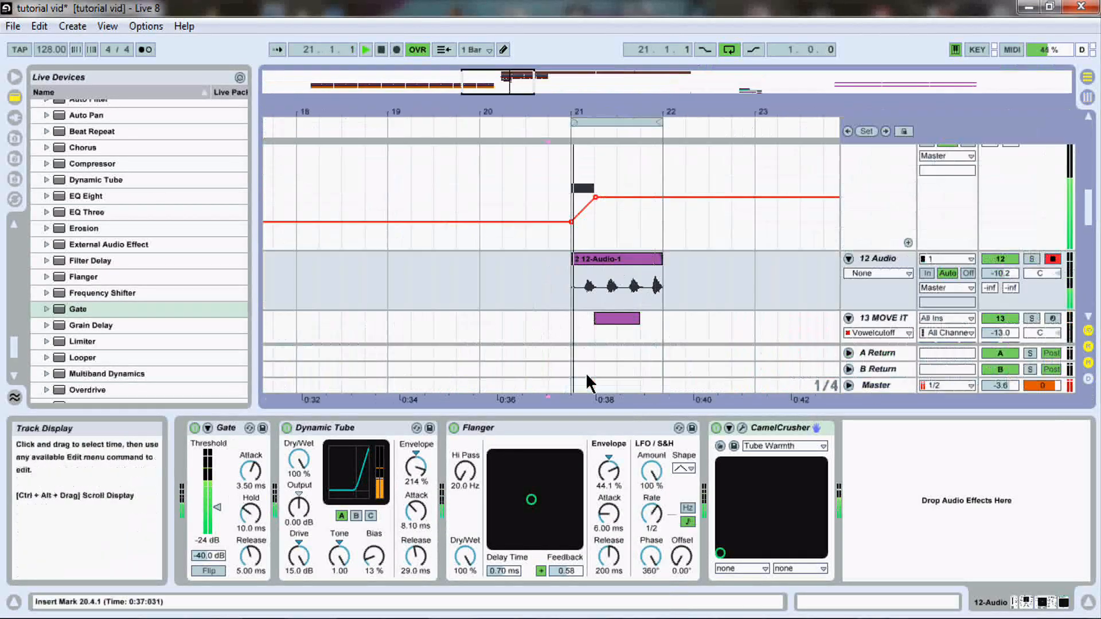
click(1052, 259)
click(995, 259)
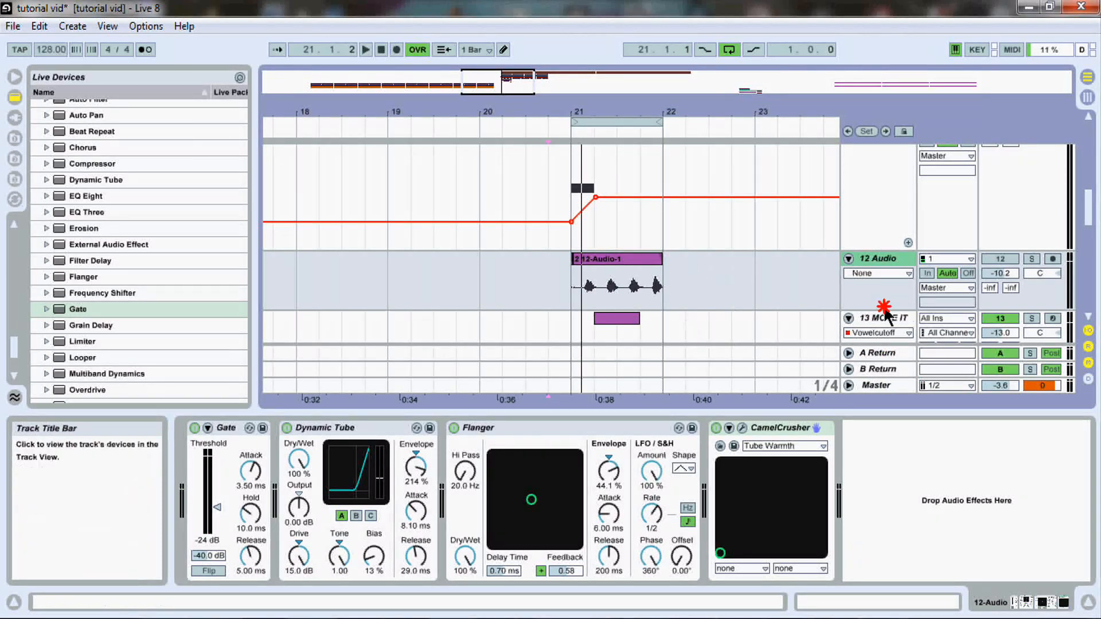
drag(896, 297, 896, 282)
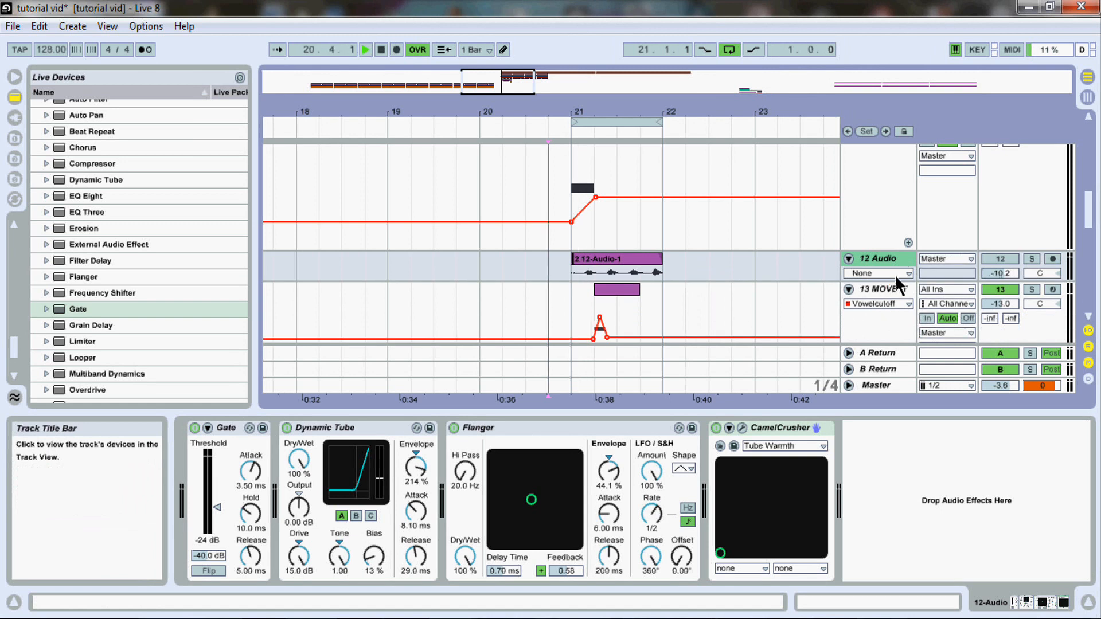
key(space)
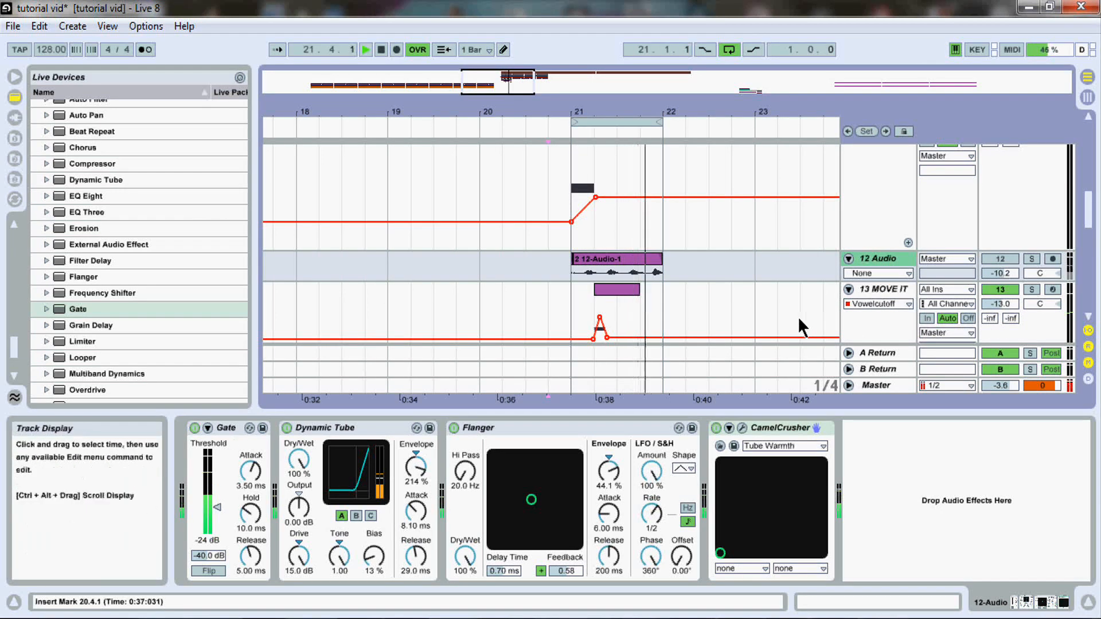
Examine the Massive synth settings on the 14 Massive track during playback, closing the plug-in window after each look
scroll(1089, 239, down, 5)
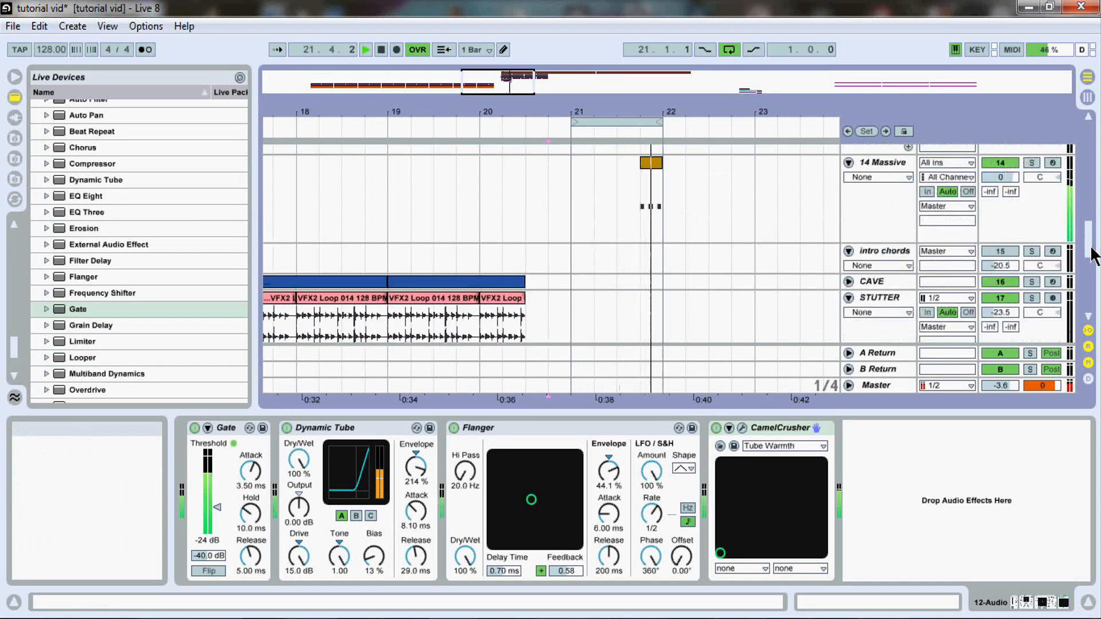
scroll(1089, 257, up, 2)
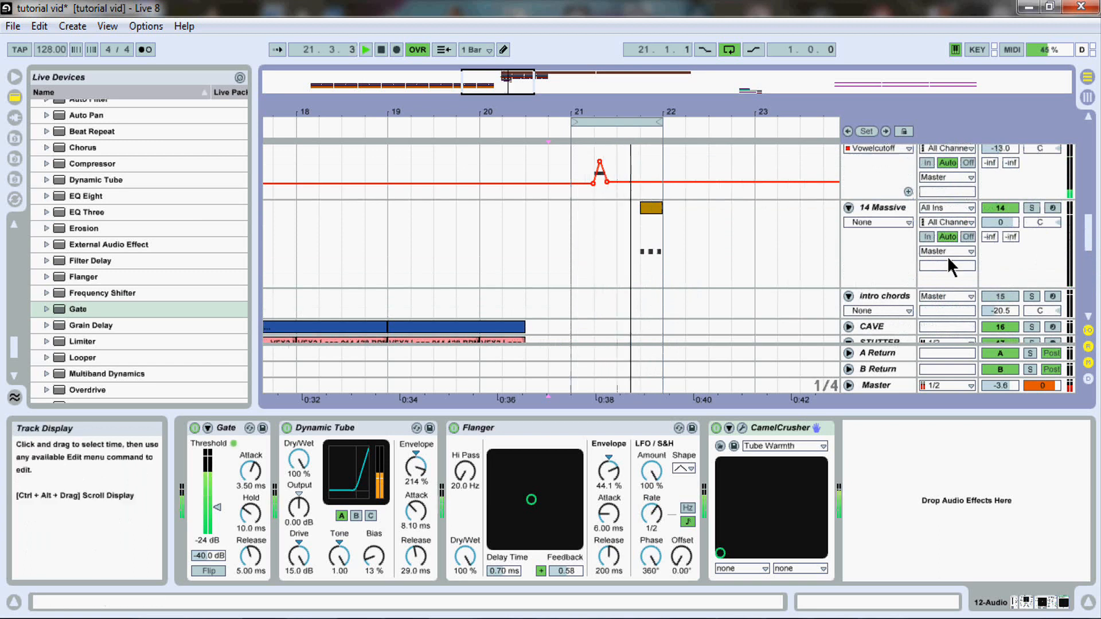
click(889, 207)
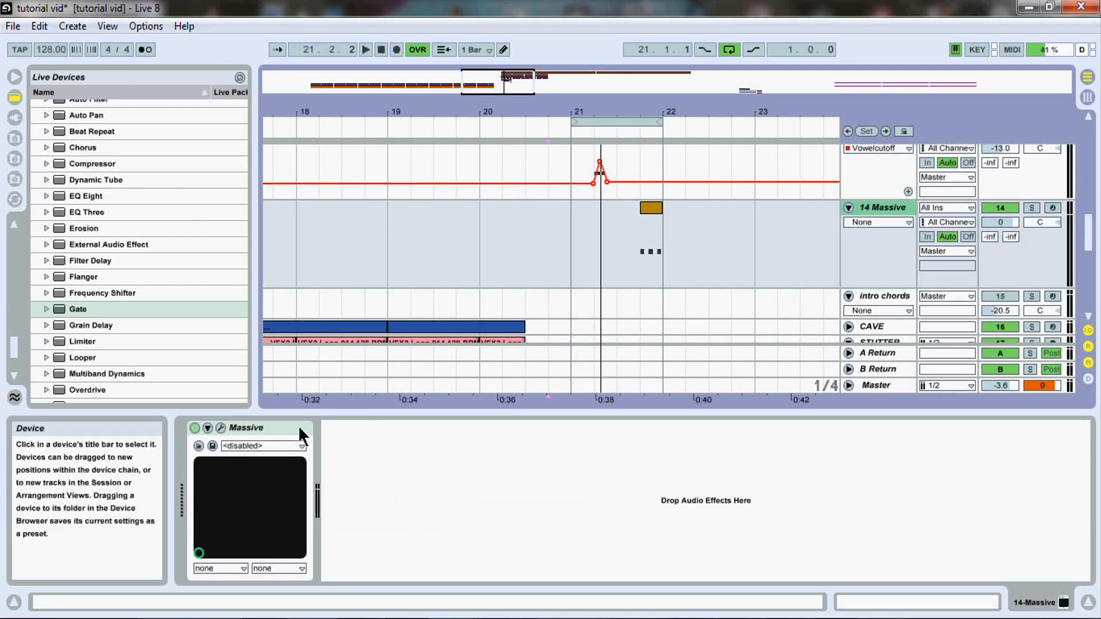
click(221, 427)
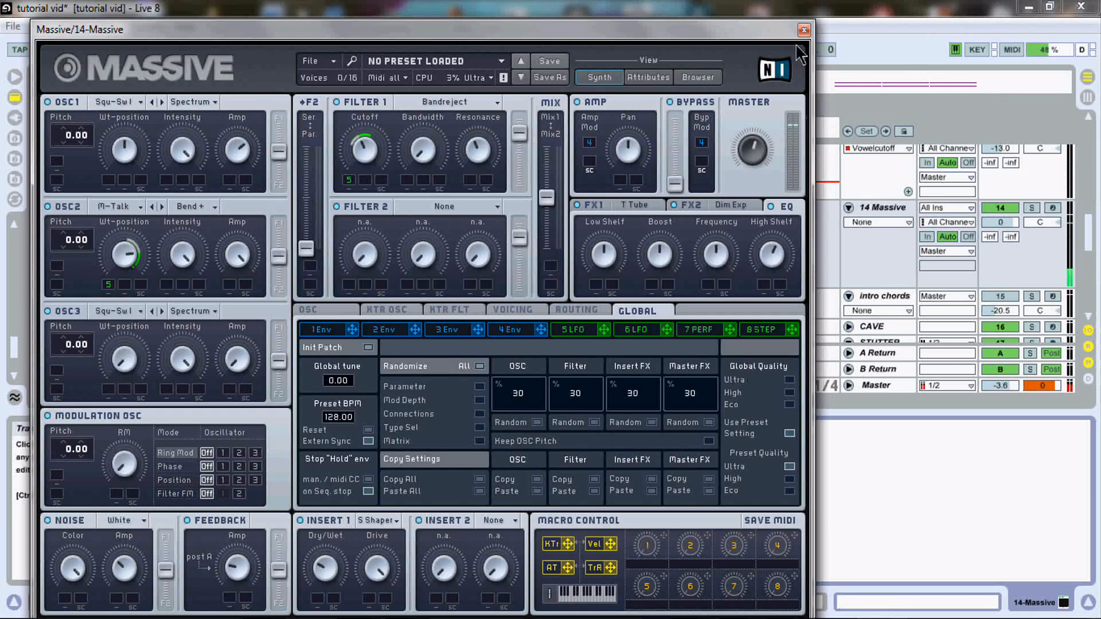
click(805, 30)
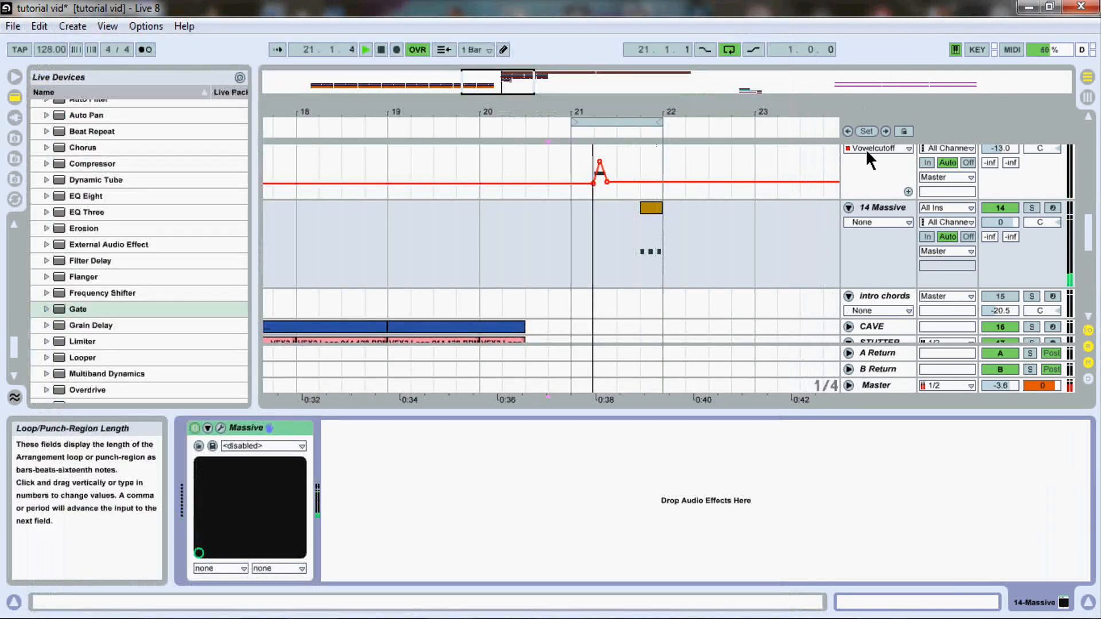
click(220, 428)
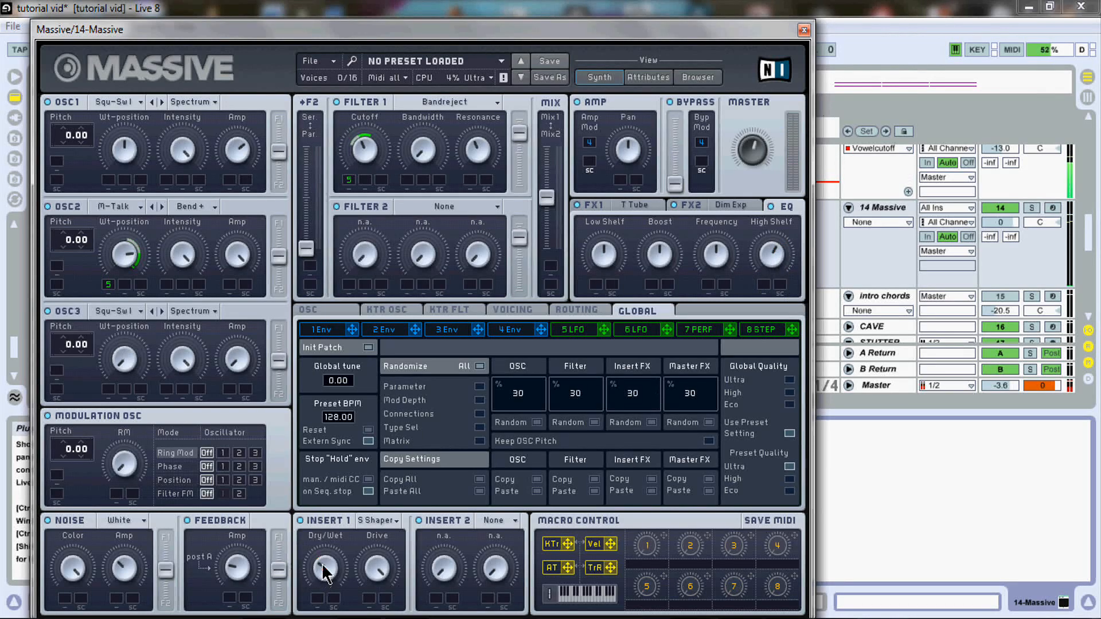
click(804, 30)
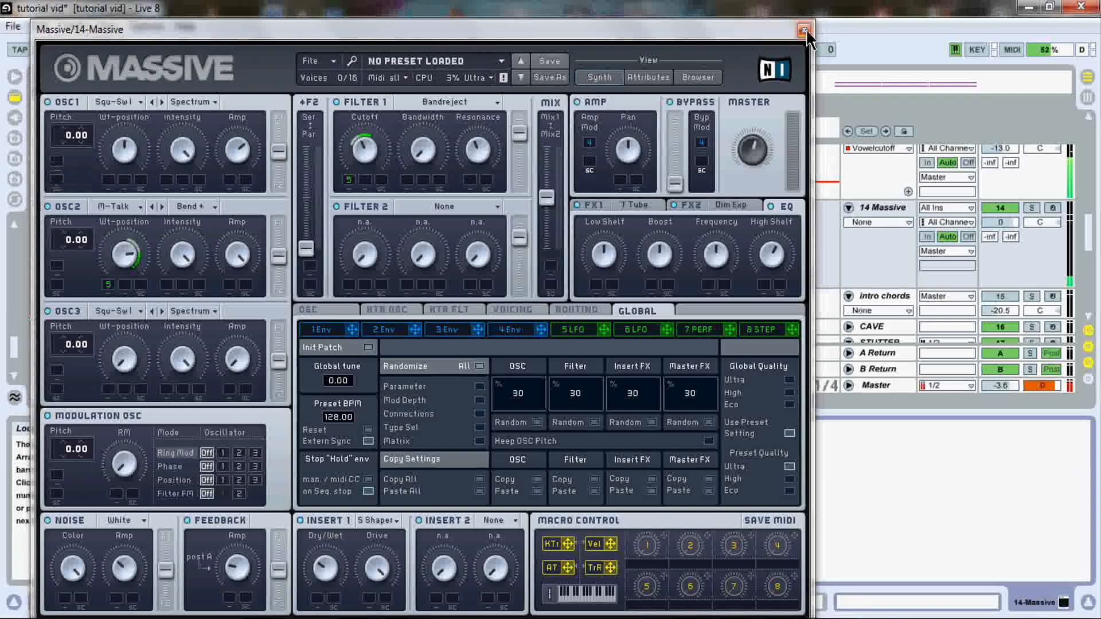
Mute the Break Beat II track and fold both it and the 80'S GROOV track
drag(1092, 241, 1094, 178)
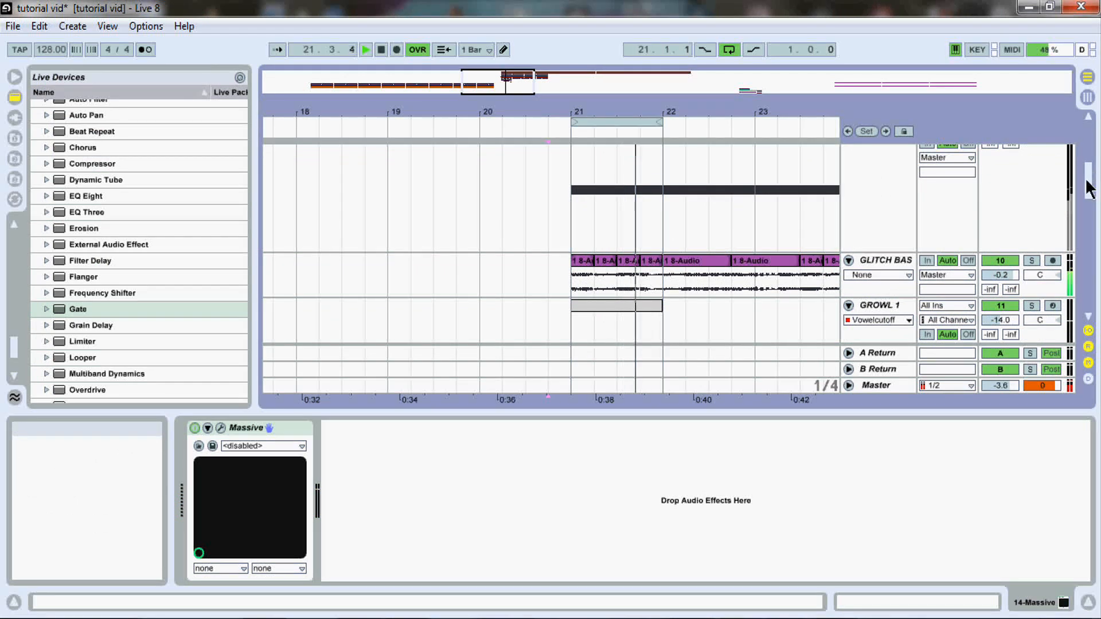
scroll(1089, 188, up, 5)
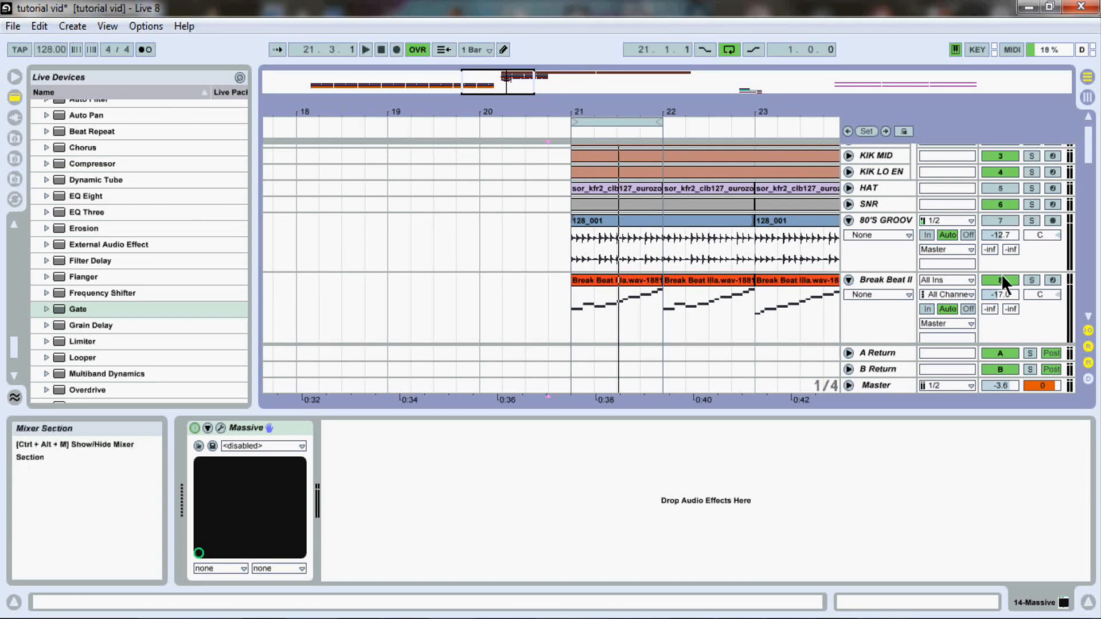
drag(503, 111, 504, 98)
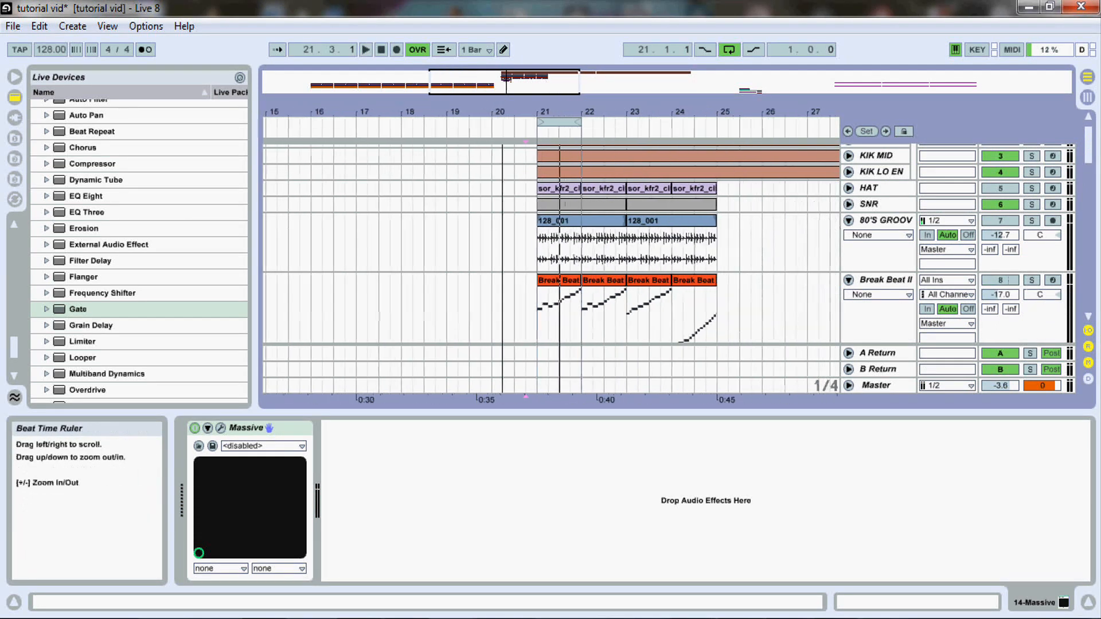
click(848, 280)
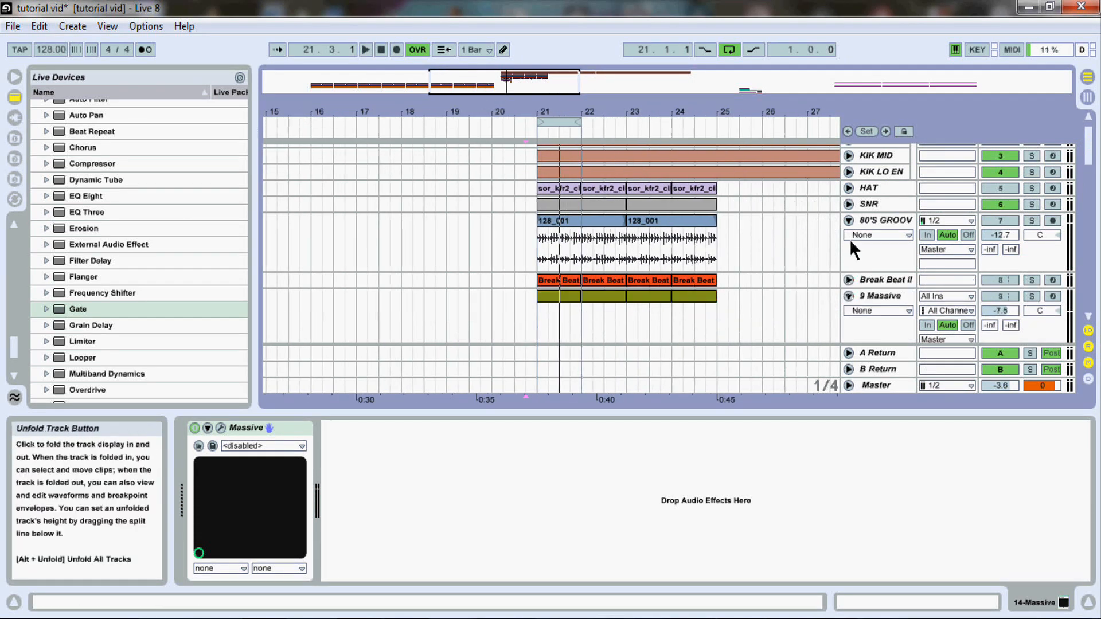
click(848, 220)
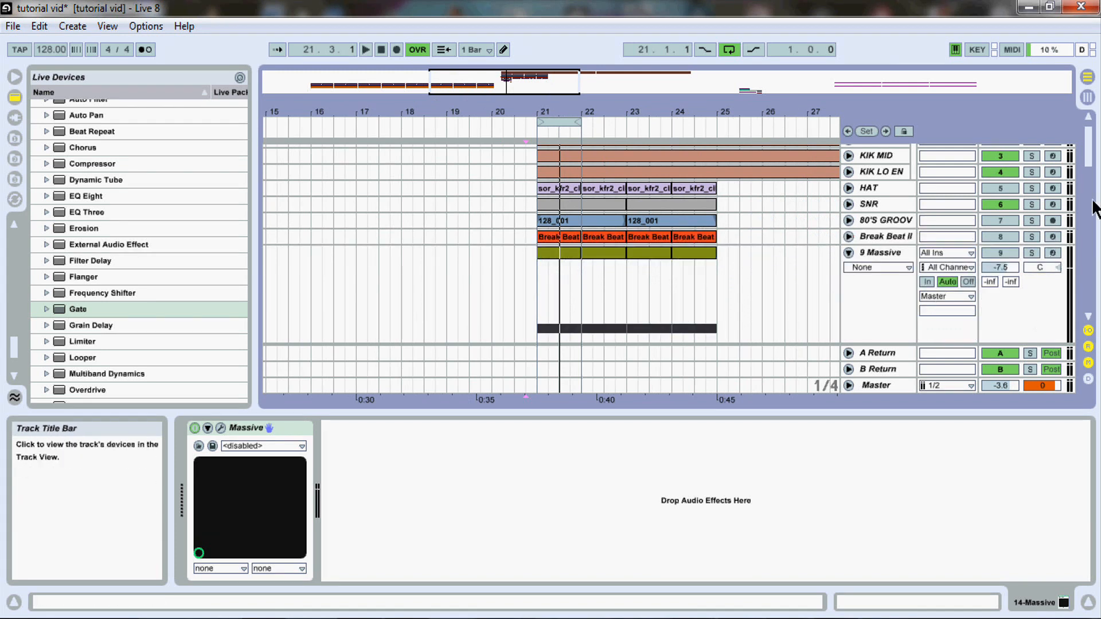
Reduce the heights of the 9 Massive and GROWL 1 tracks to compact the arrangement
drag(1091, 165, 1092, 184)
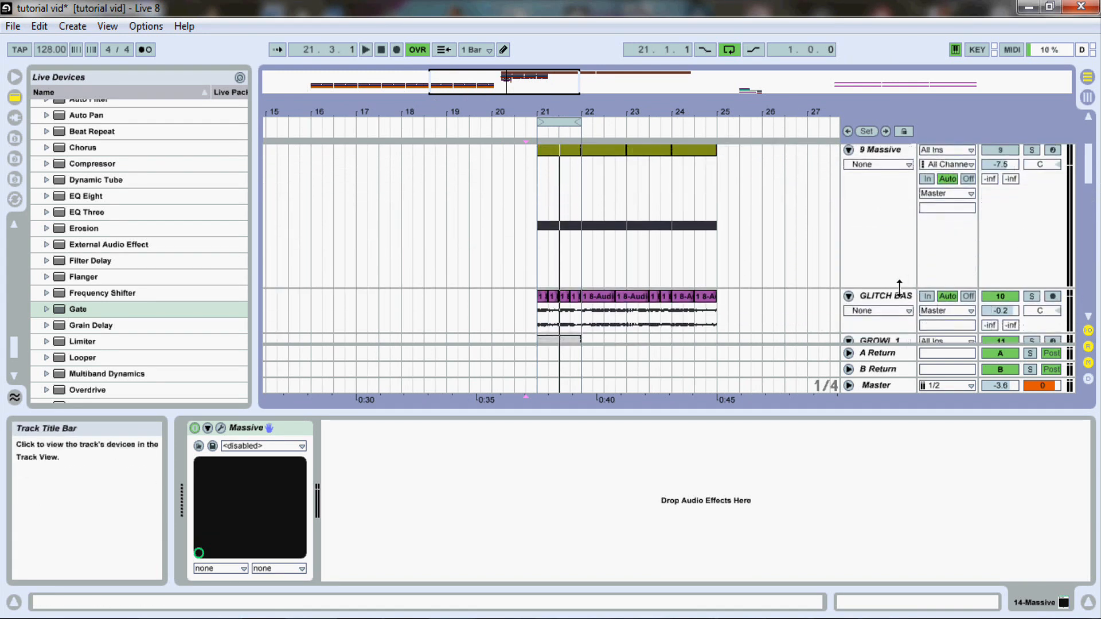
drag(898, 289, 886, 175)
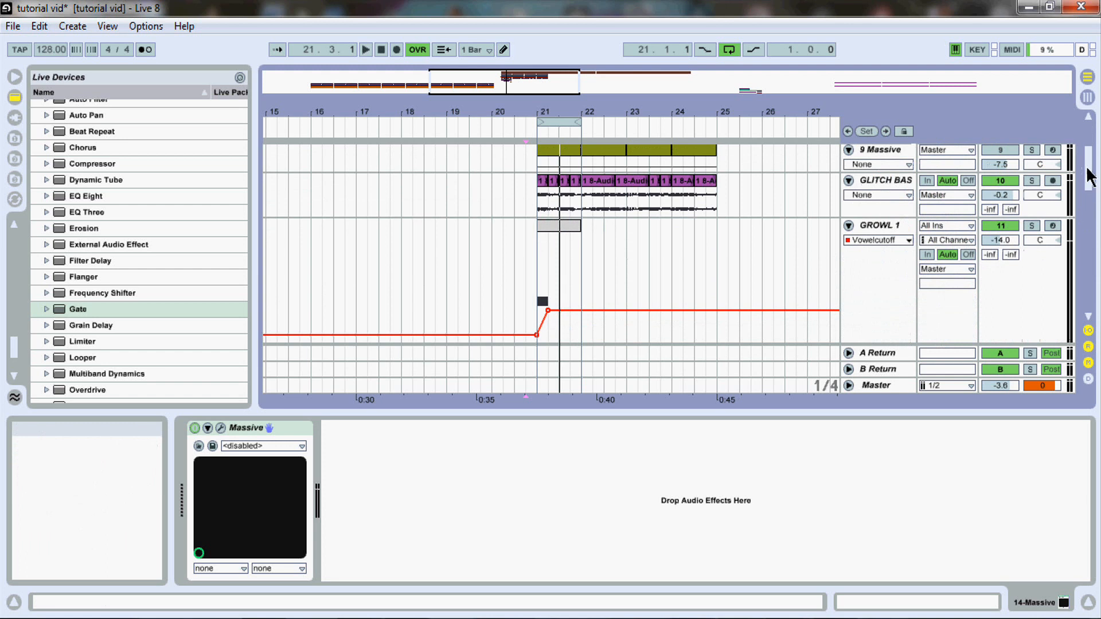
drag(1091, 182, 1094, 200)
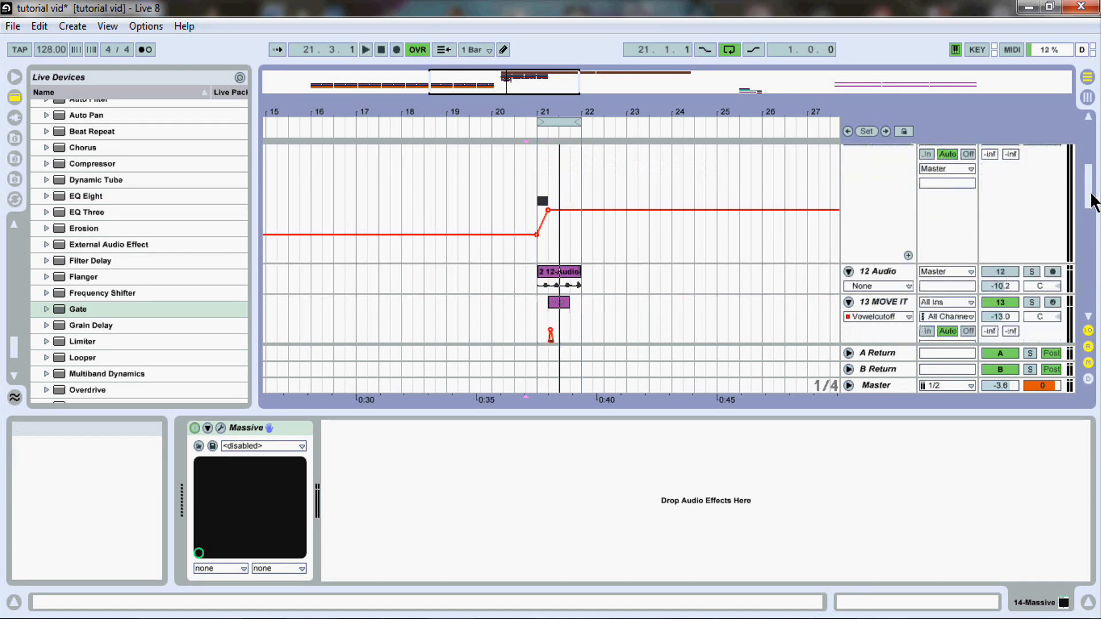
drag(879, 262, 864, 159)
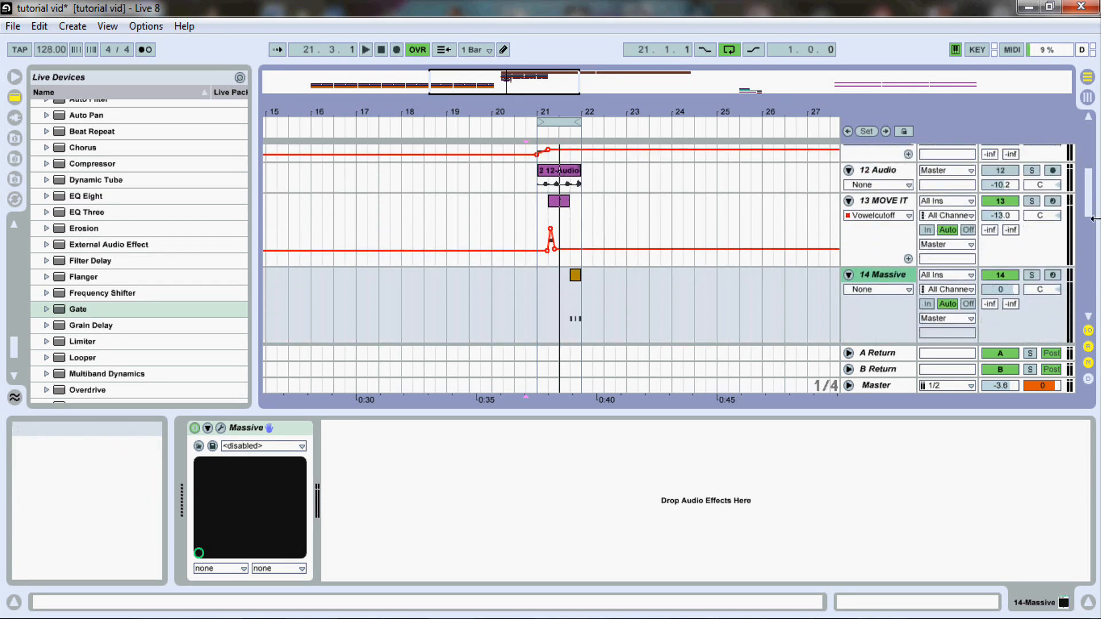
drag(1095, 198, 1092, 178)
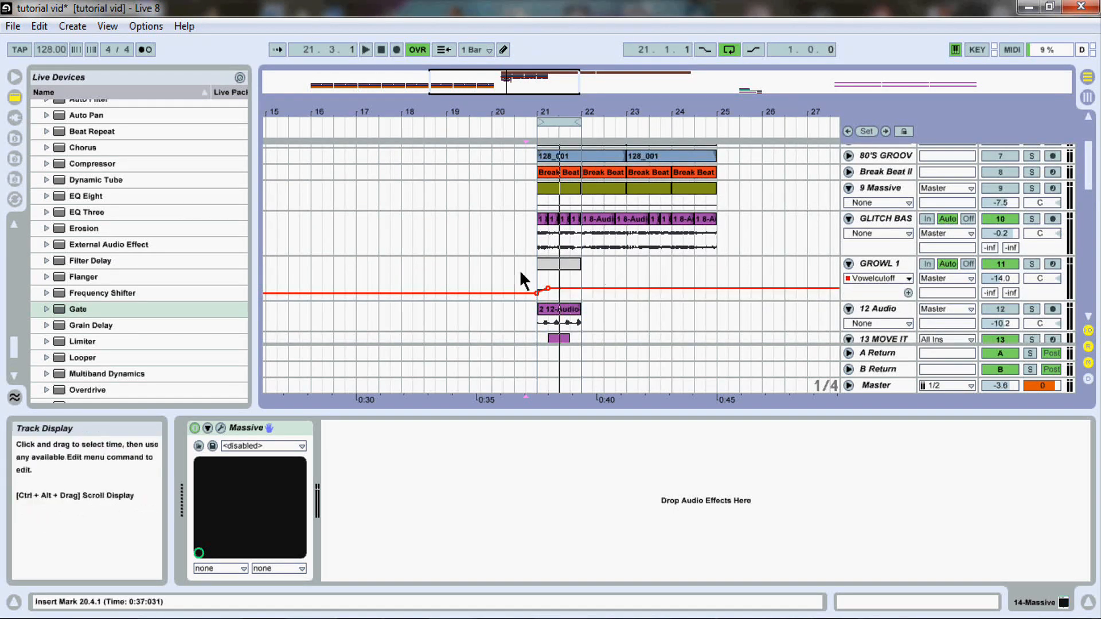
Insert a MIDI track named T HAT below the GLITCH BAS track and unfold it to a taller height
click(542, 251)
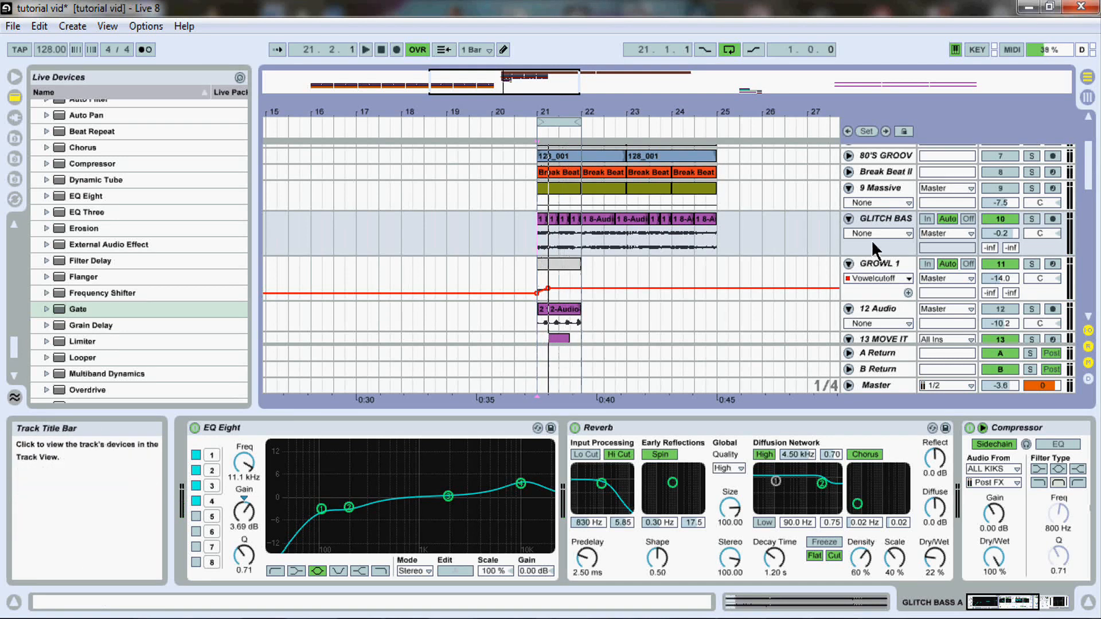
right_click(883, 219)
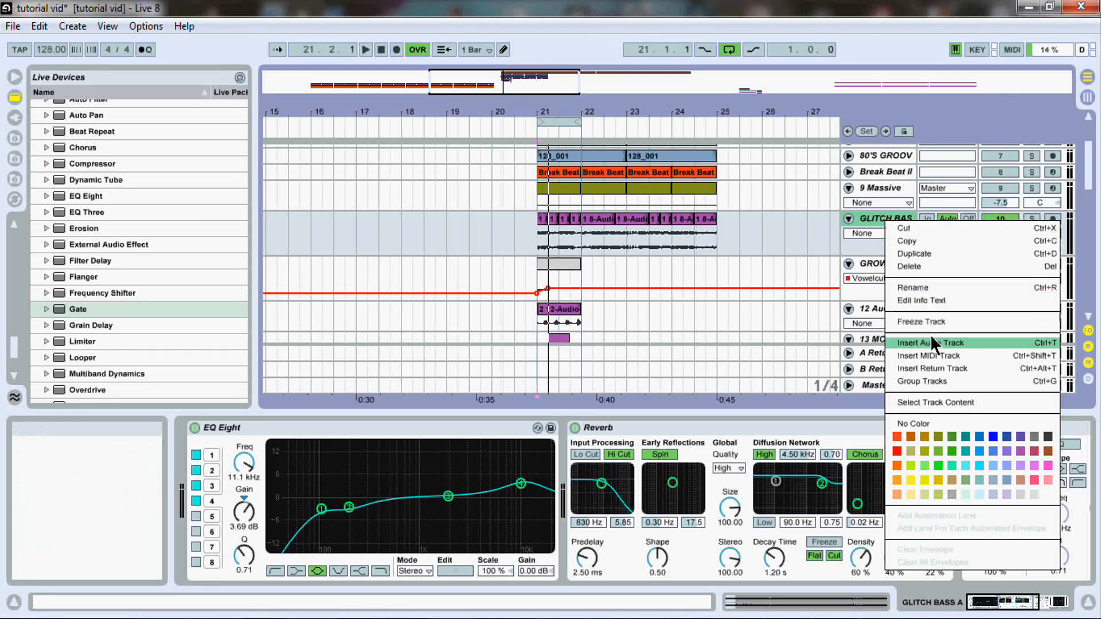
click(928, 352)
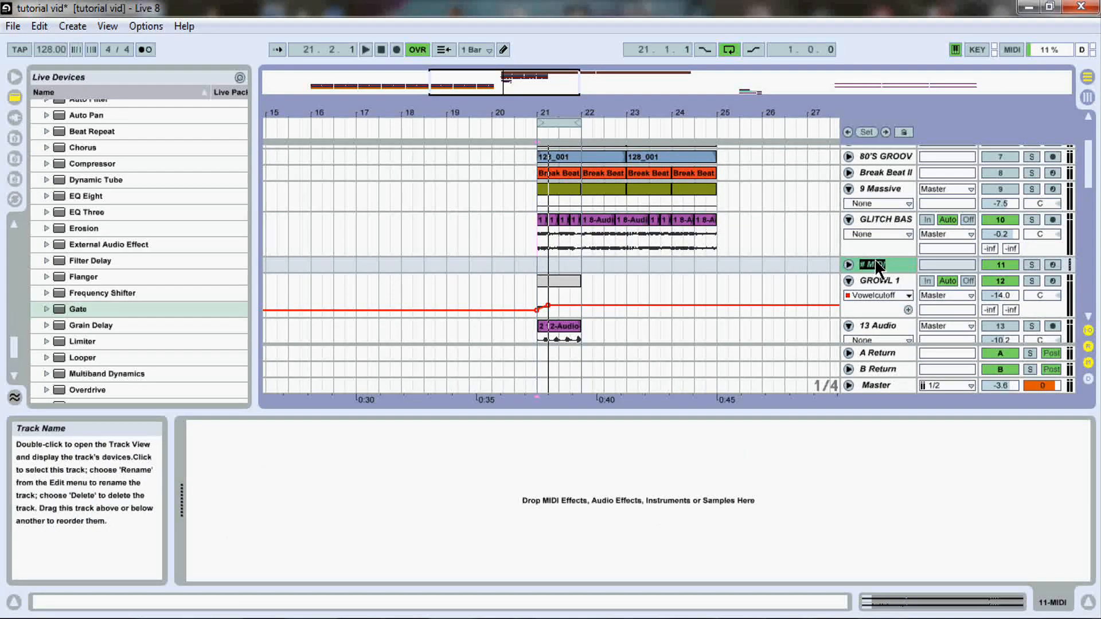
text(THAT)
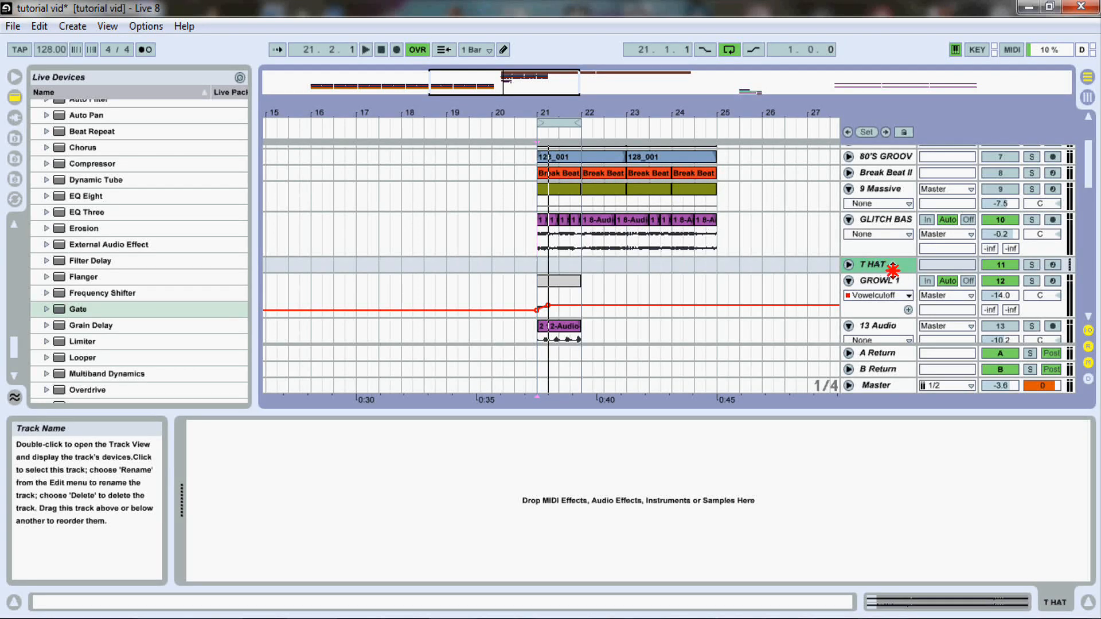
drag(893, 271, 886, 324)
drag(1089, 162, 1089, 171)
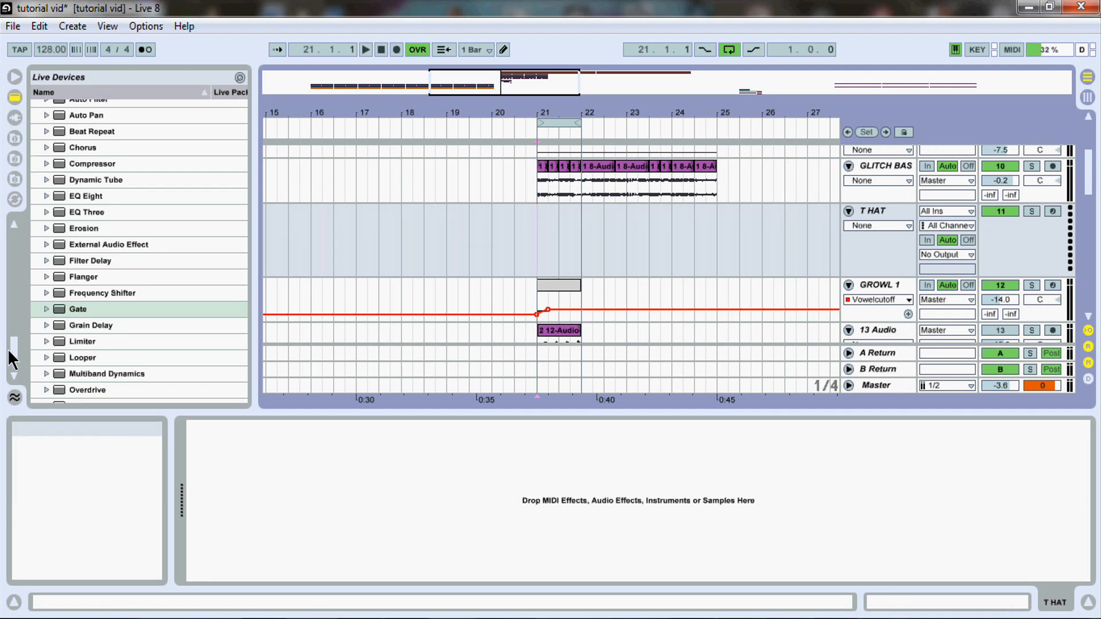
Collapse the Instrument Rack presets in the Live devices and load an Impulse instrument onto the T HAT track
drag(14, 358, 11, 252)
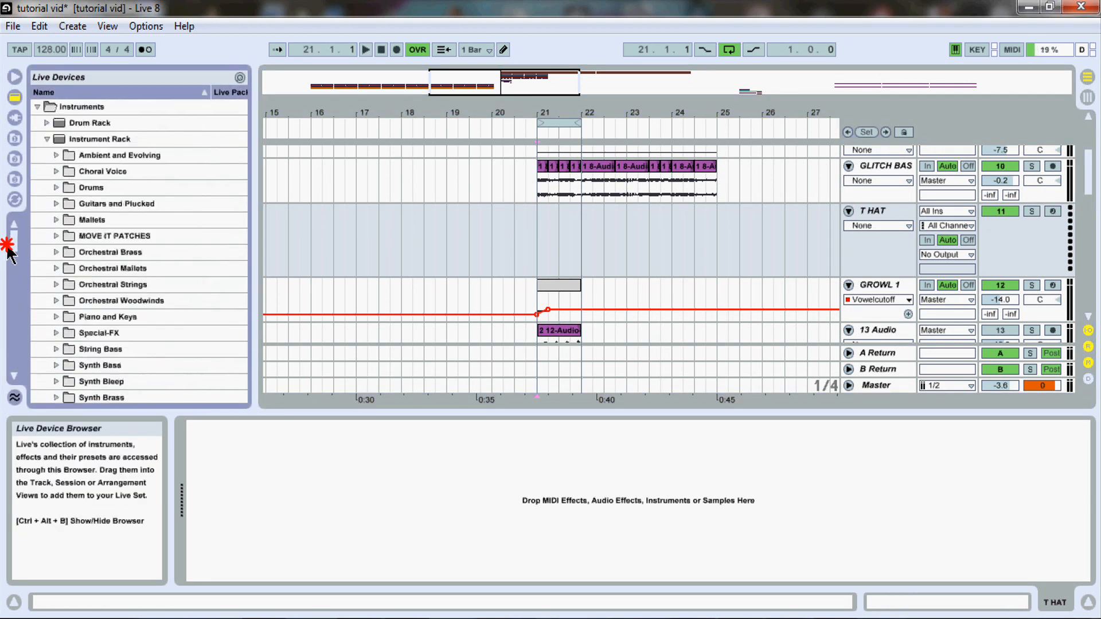
click(47, 140)
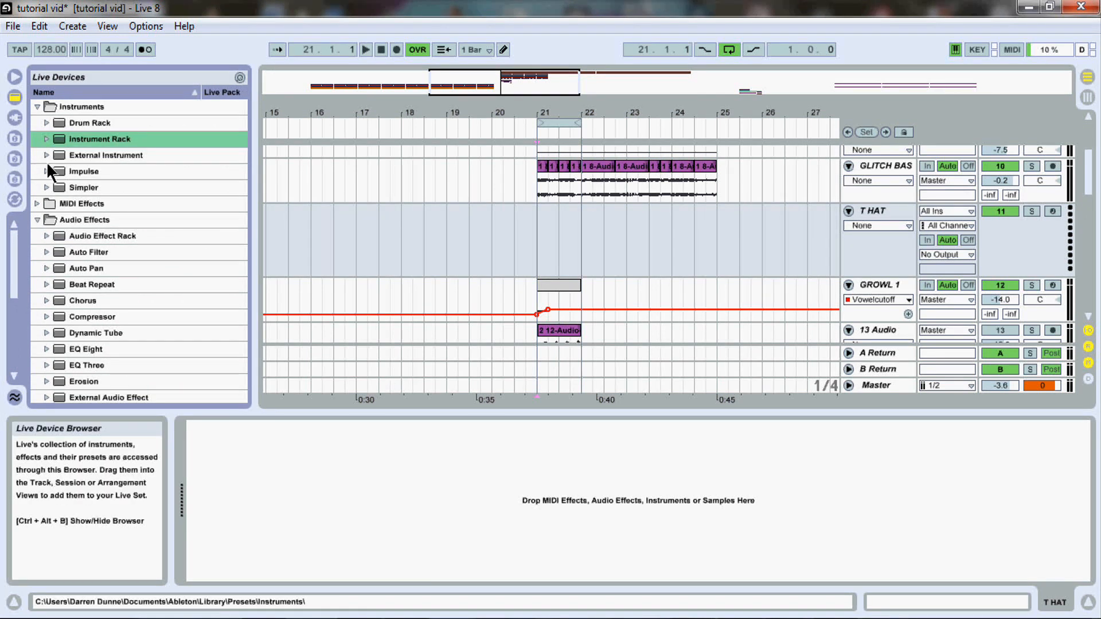
drag(82, 172, 544, 227)
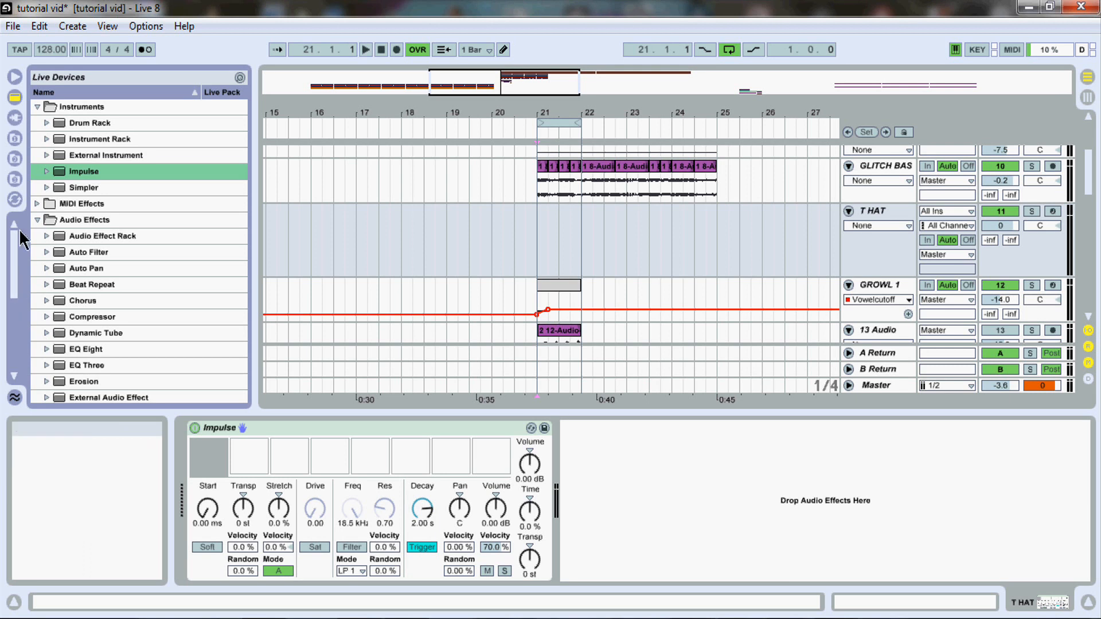
Close the BREAKS N BEATS folder in the sample library and open the 1 SHOTS folder inside HATS &LOOP HATS
click(14, 179)
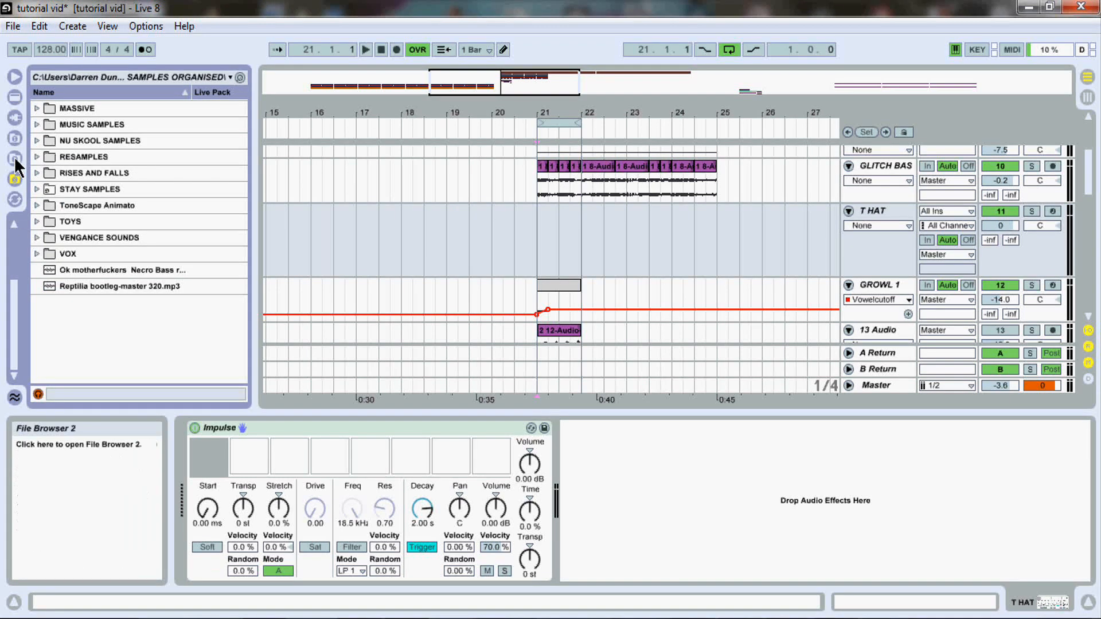
click(15, 160)
click(12, 140)
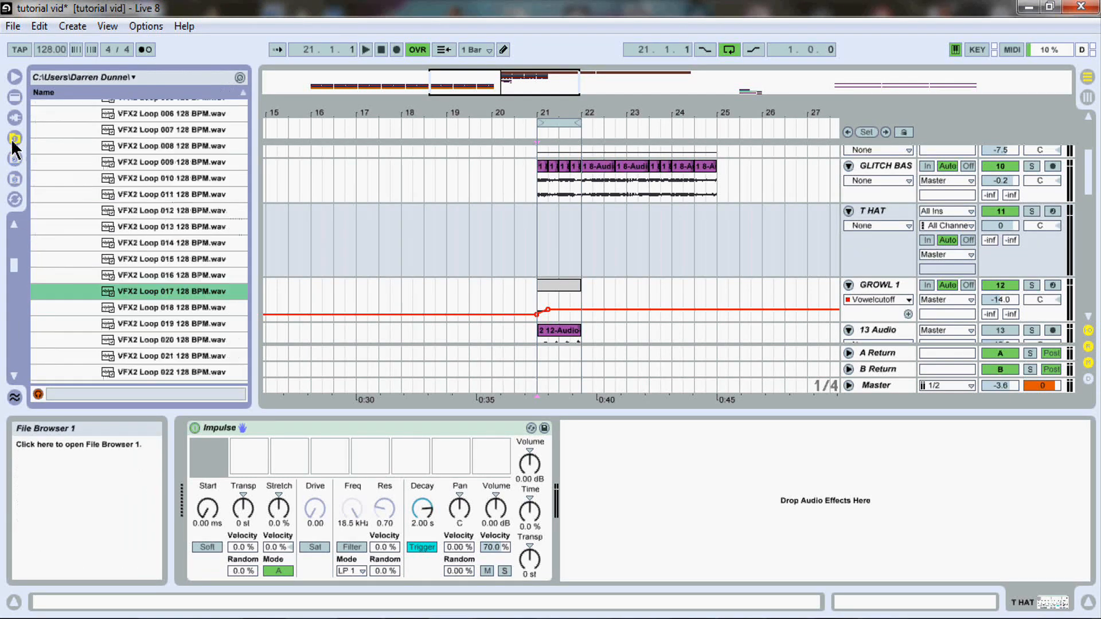
click(15, 159)
drag(18, 255, 18, 248)
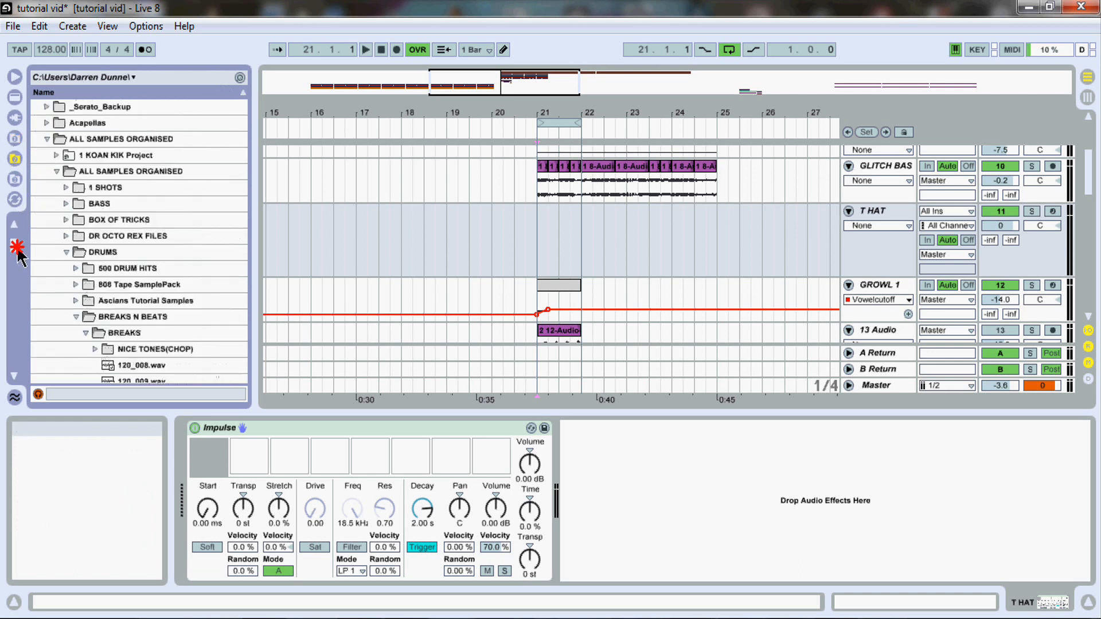
click(85, 333)
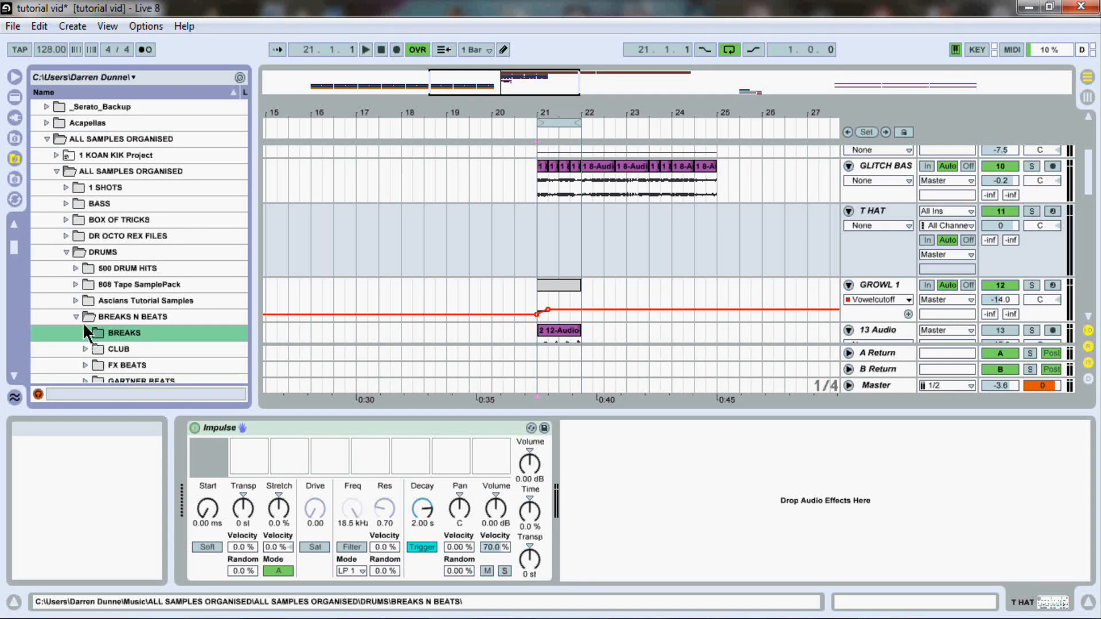
click(77, 316)
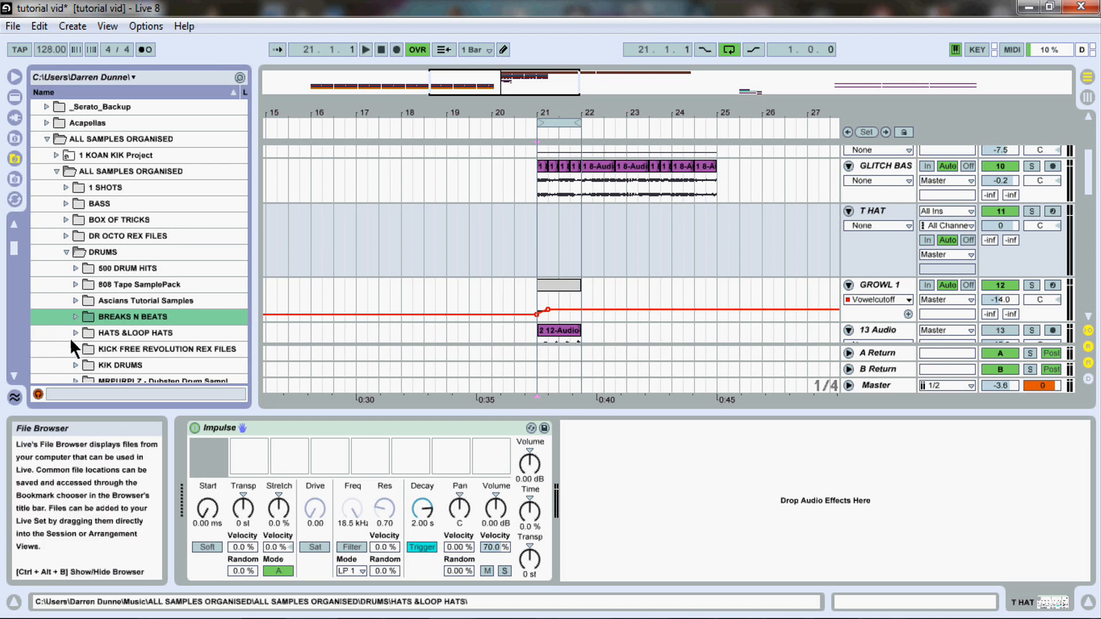
click(75, 333)
click(85, 349)
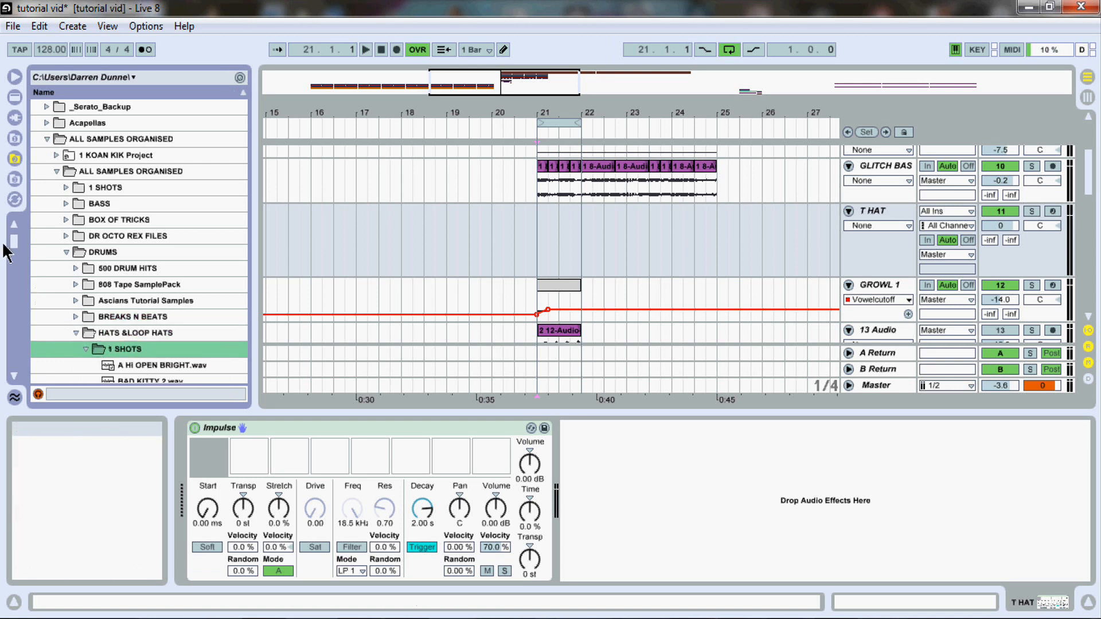
scroll(14, 247, down, 10)
scroll(14, 246, up, 5)
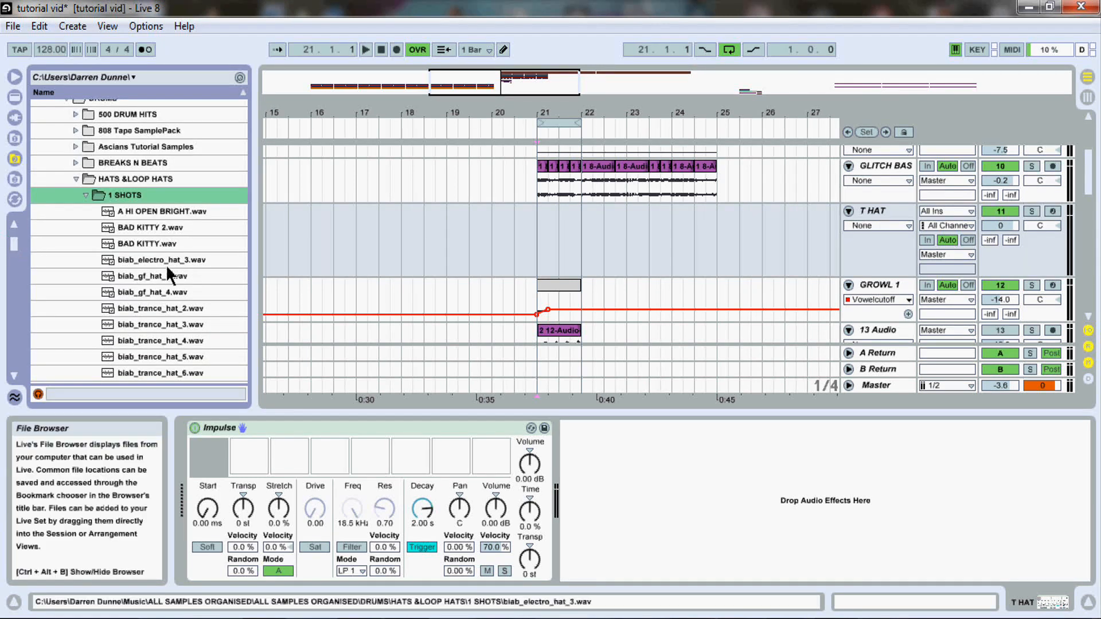
Audition several one-shot hats and load biab_trance_hat_5.wav into the first Impulse slot
click(138, 230)
click(139, 213)
click(142, 243)
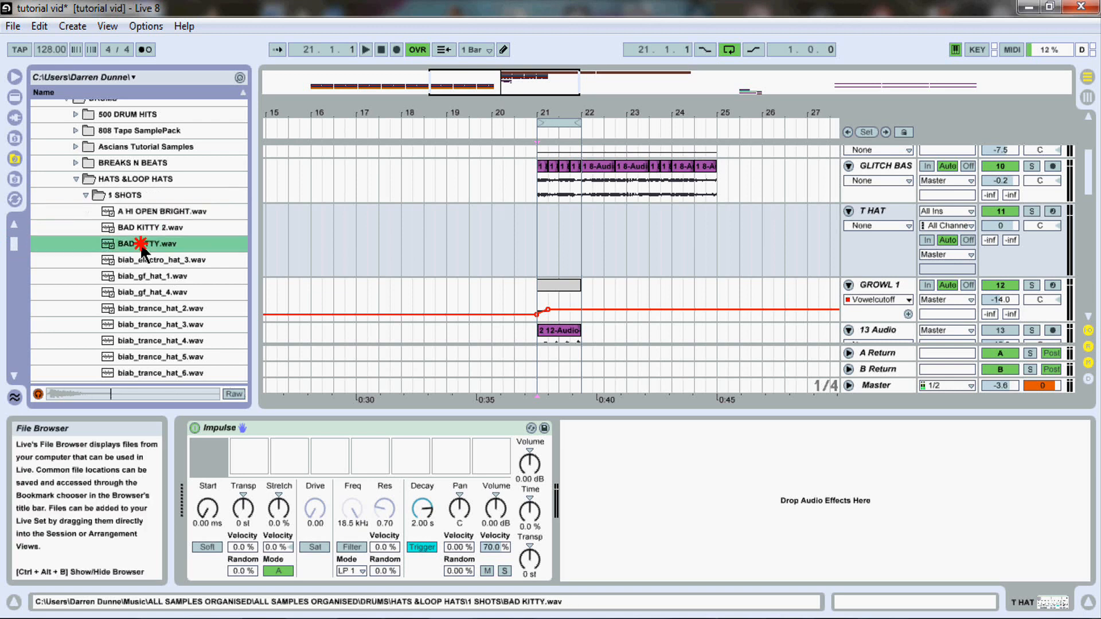
click(141, 265)
click(72, 278)
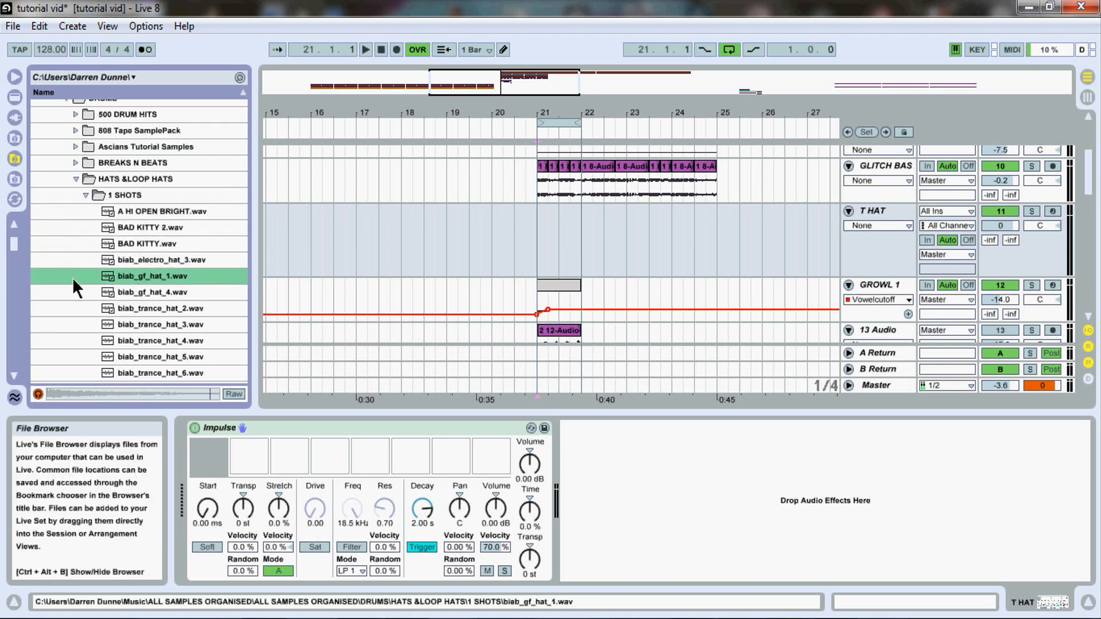
click(15, 246)
drag(15, 247, 15, 248)
click(140, 142)
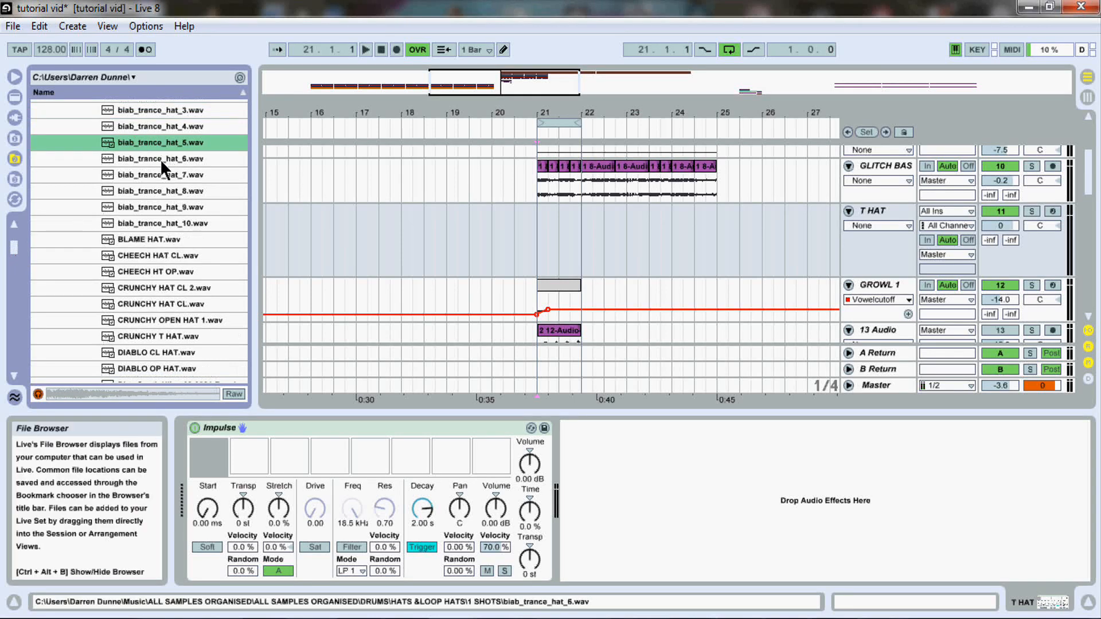
drag(217, 248, 215, 462)
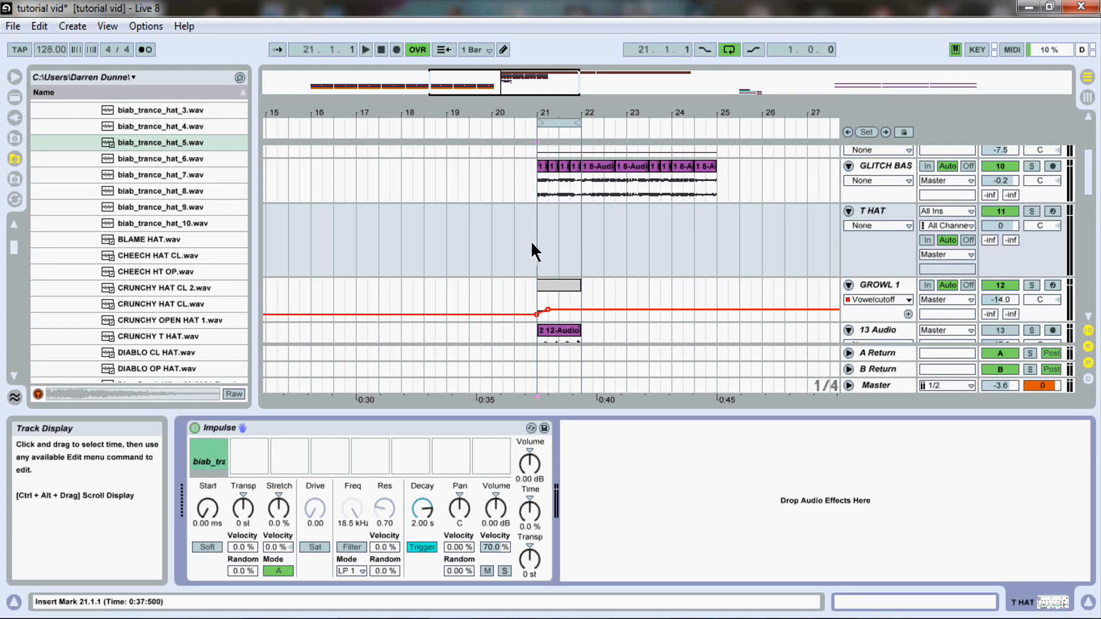
Start playback, create a one-bar MIDI clip on the T HAT track at bar 21, and open its notes
key(space)
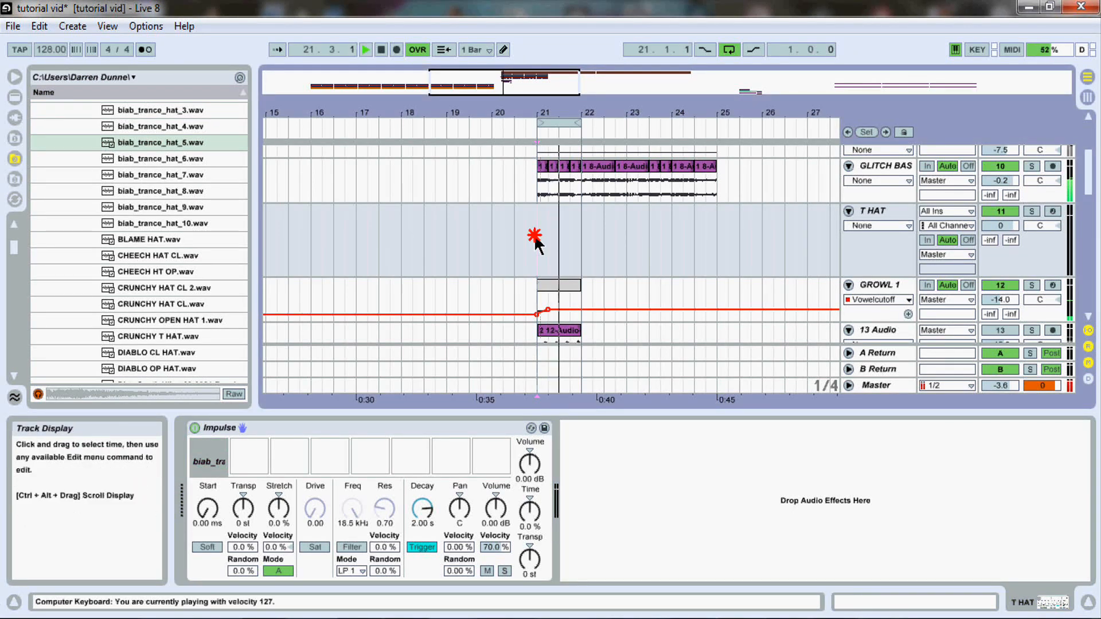
drag(535, 239, 580, 239)
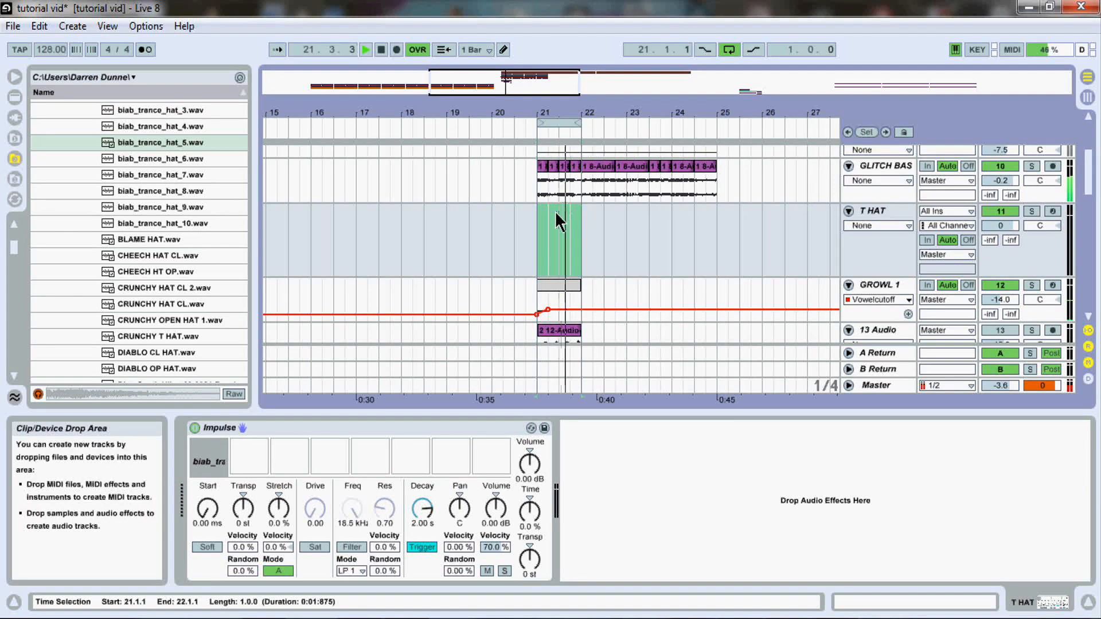
right_click(557, 214)
click(602, 294)
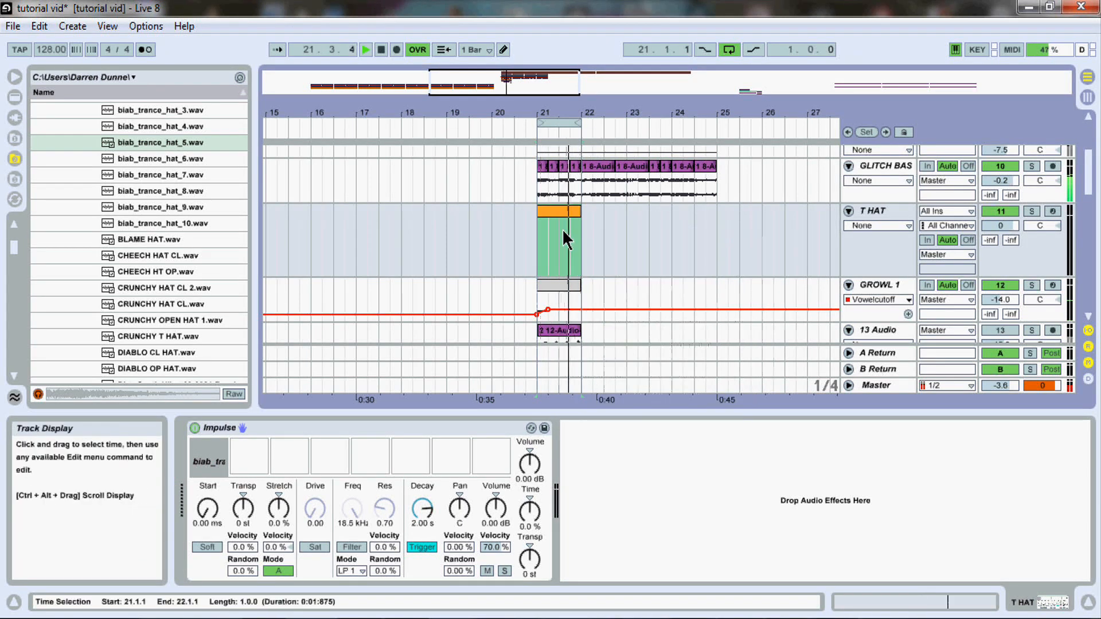
double_click(561, 216)
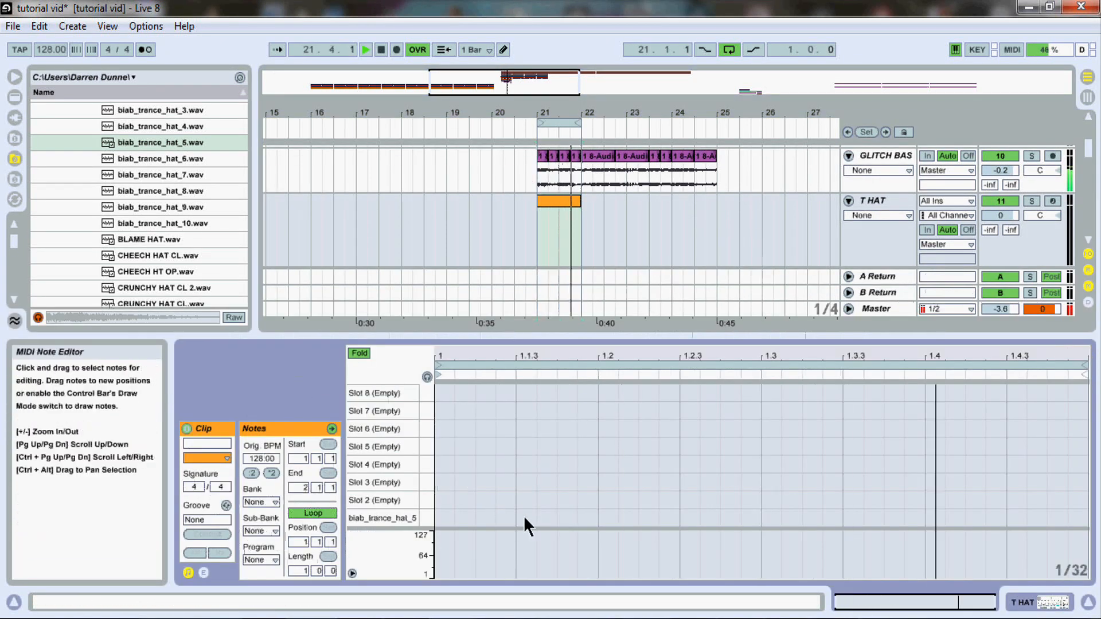
Enter trial biab_trance_hat_5 notes across the first two beats and delete all but one just before 1.1.3
double_click(487, 518)
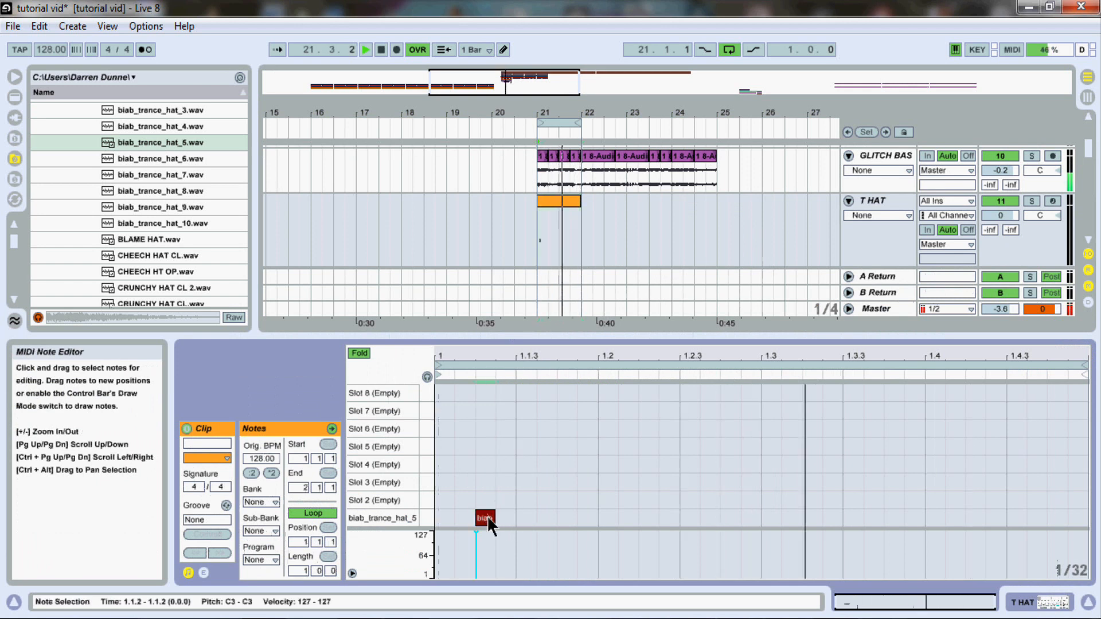
double_click(565, 517)
double_click(642, 518)
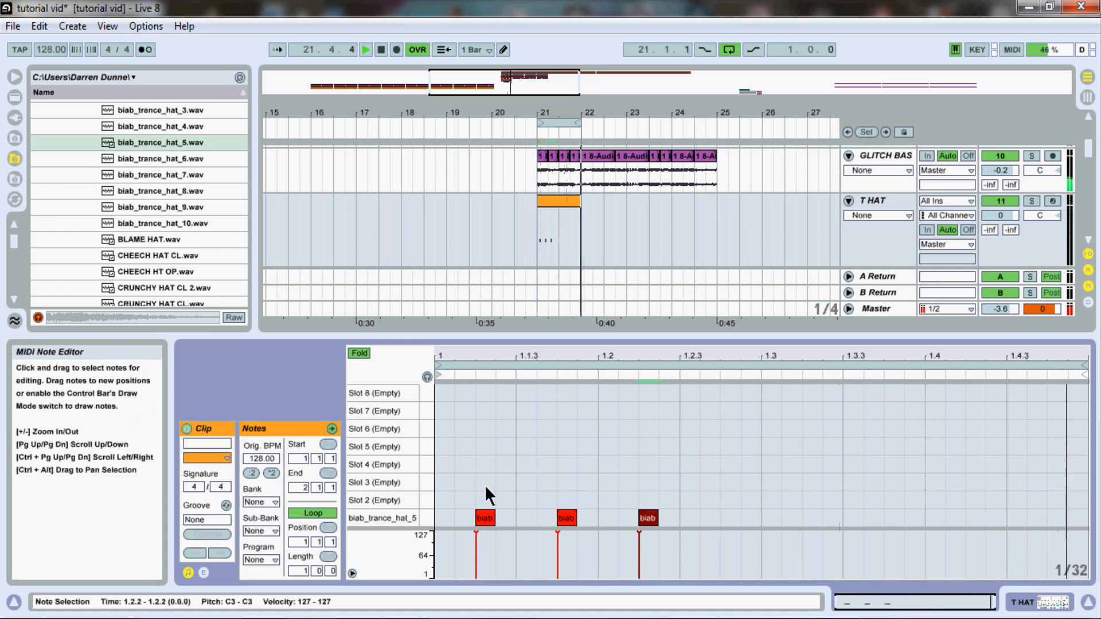
mouse_move(486, 523)
mouse_down()
mouse_move(465, 526)
mouse_move(671, 535)
mouse_up()
key(Delete)
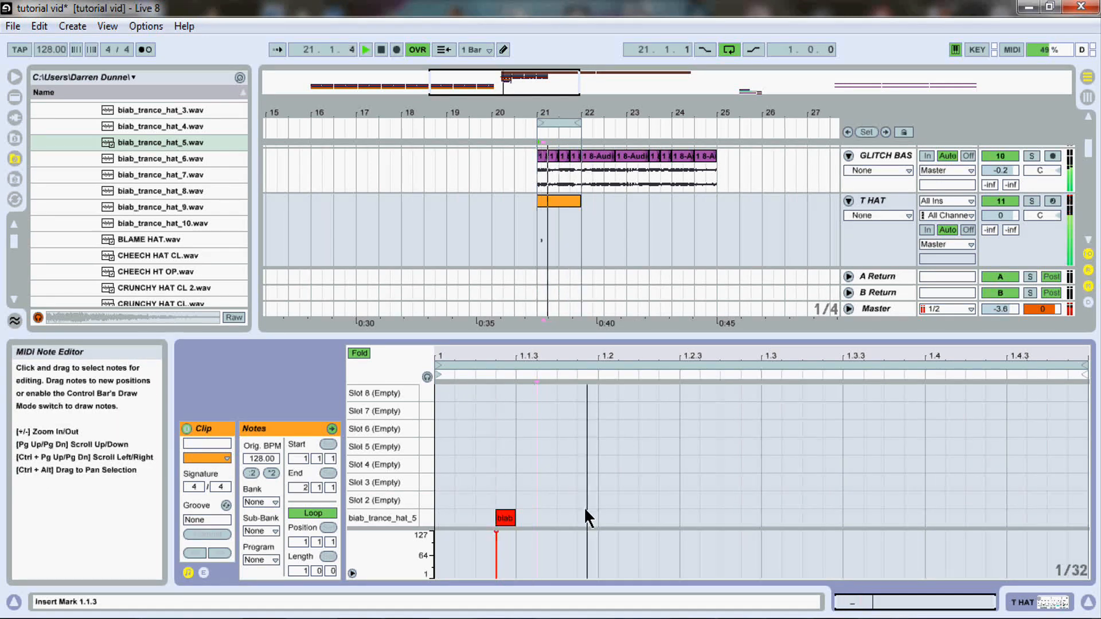
Reopen the T HAT clip and arrange biab_trance_hat_5 notes at 1.1.3, 1.2.3, 1.3.3 and 1.4.3 by moving and copying the note
click(1050, 601)
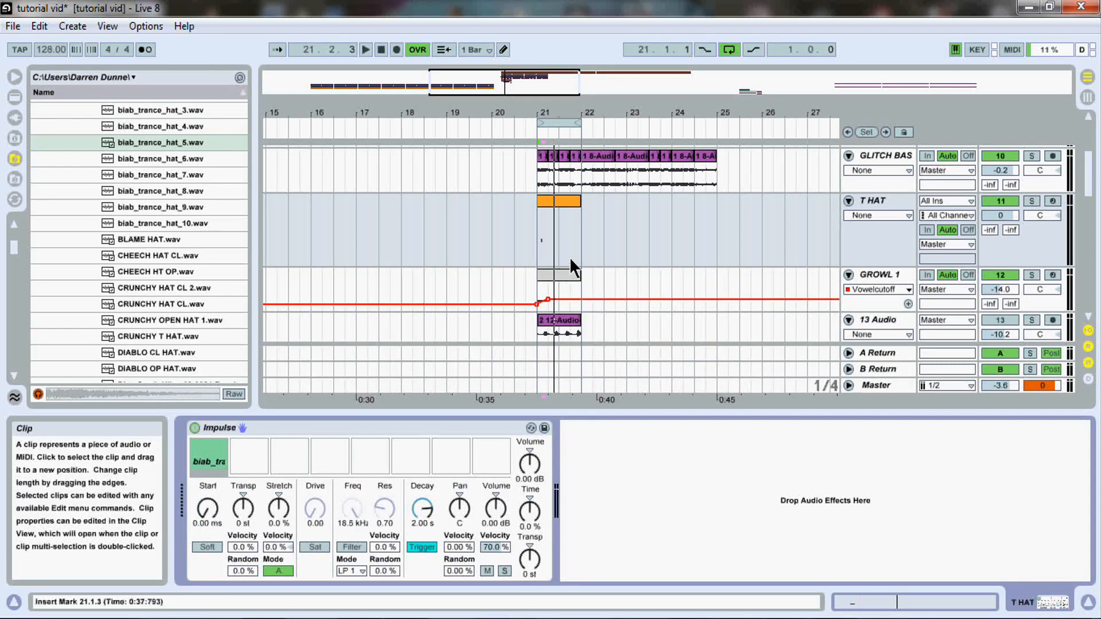
click(561, 204)
double_click(562, 205)
click(498, 351)
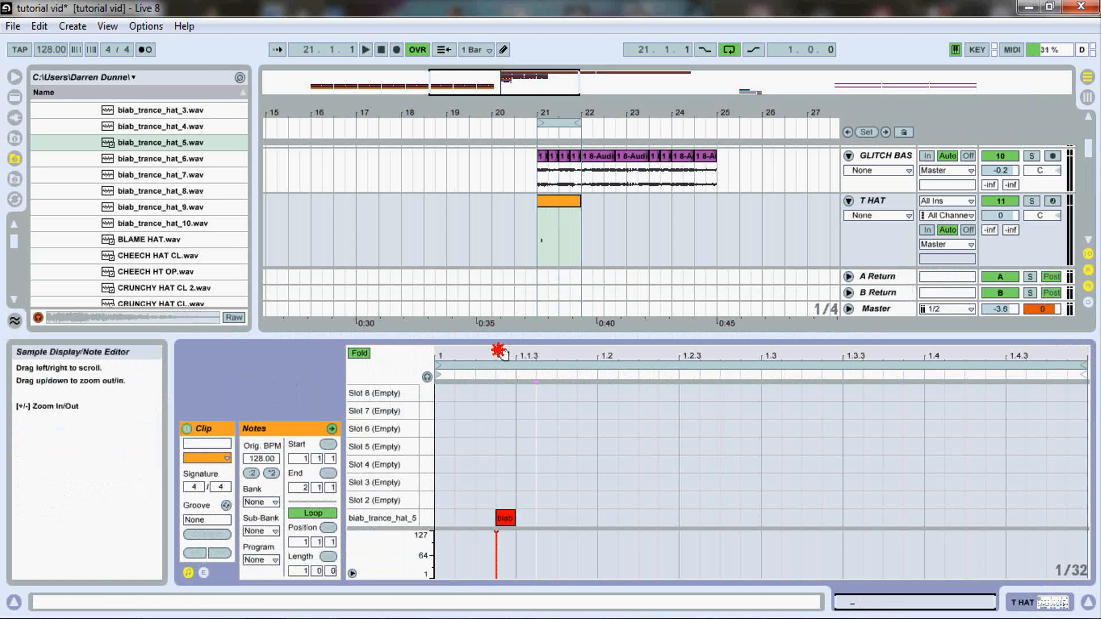
drag(505, 518, 693, 567)
key(space)
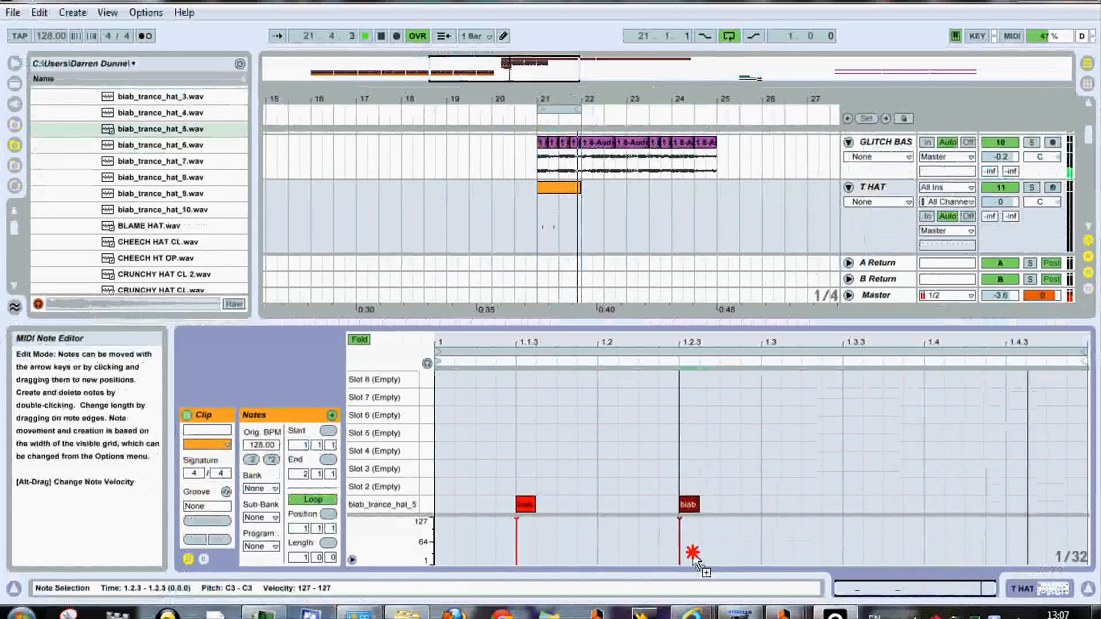
drag(725, 501, 955, 507)
drag(956, 615, 855, 584)
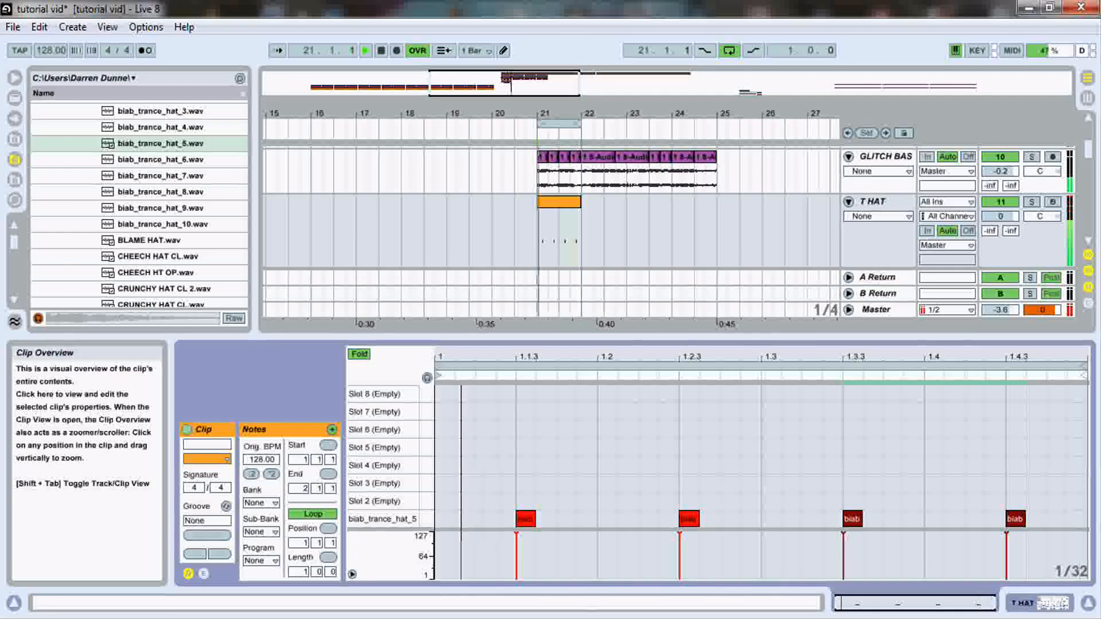
Lower the T HAT track volume to -17.7 dB and raise the SNR track volume slightly in the mixer
key(Tab)
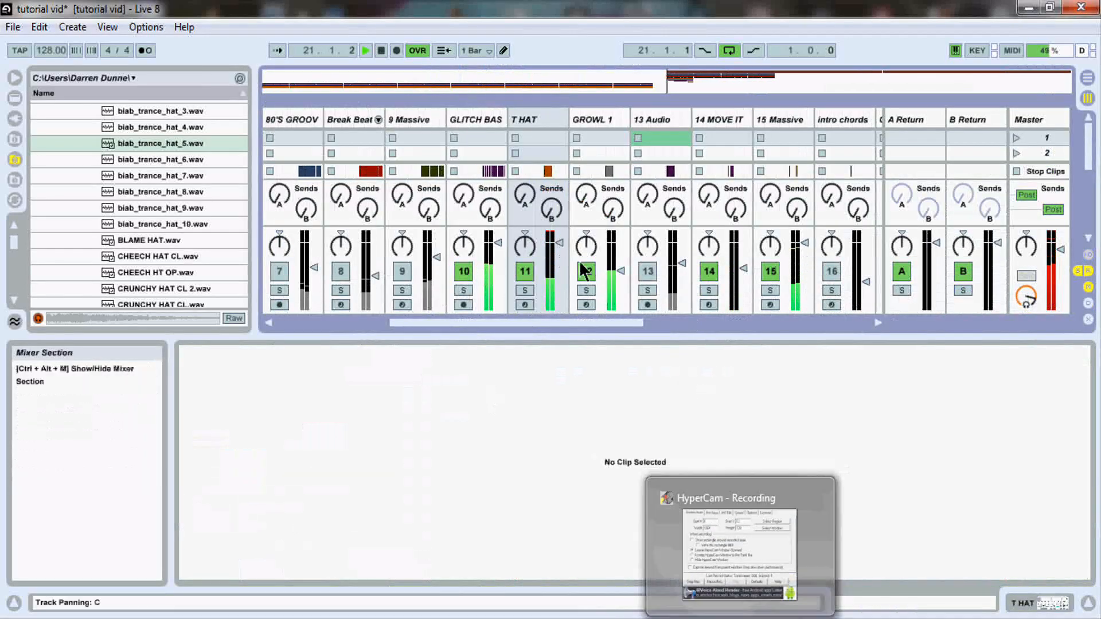
drag(568, 247, 563, 275)
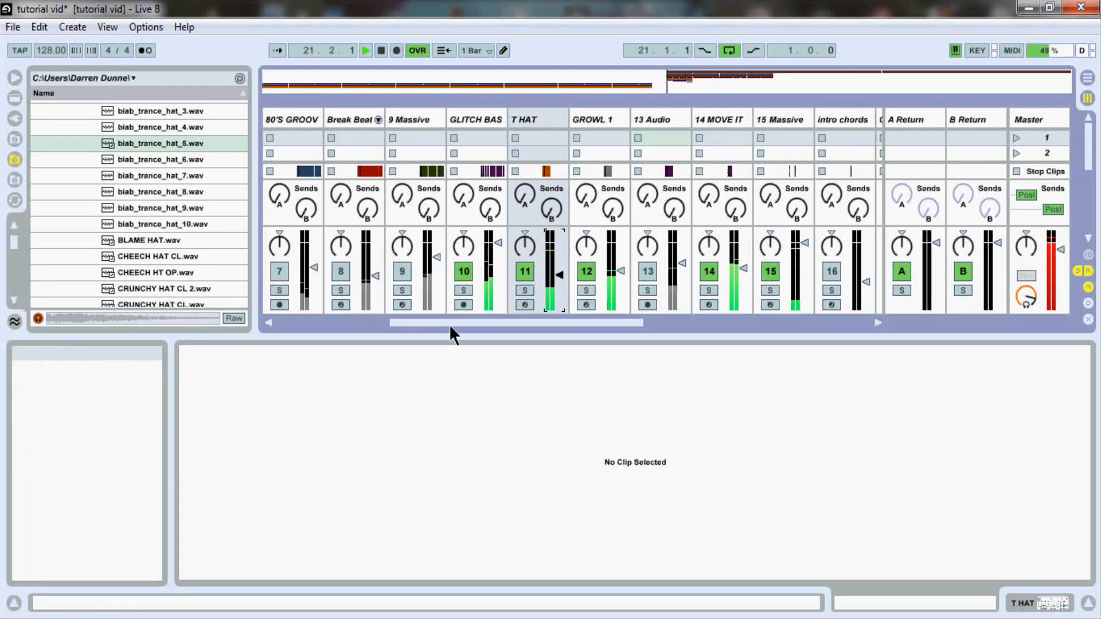
drag(449, 324, 372, 315)
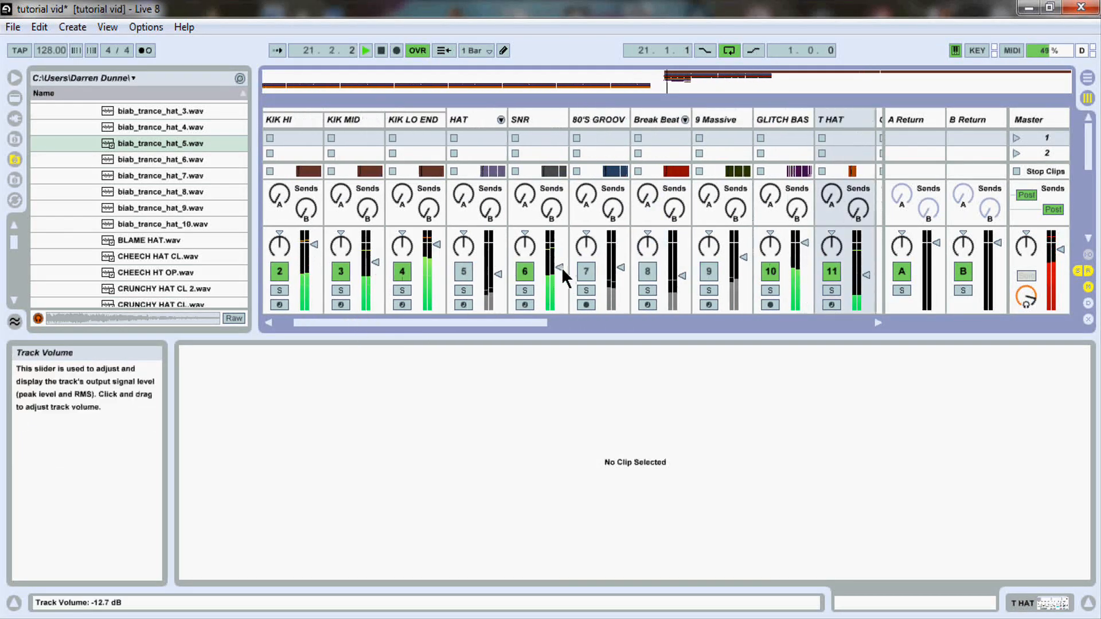
drag(560, 267, 561, 258)
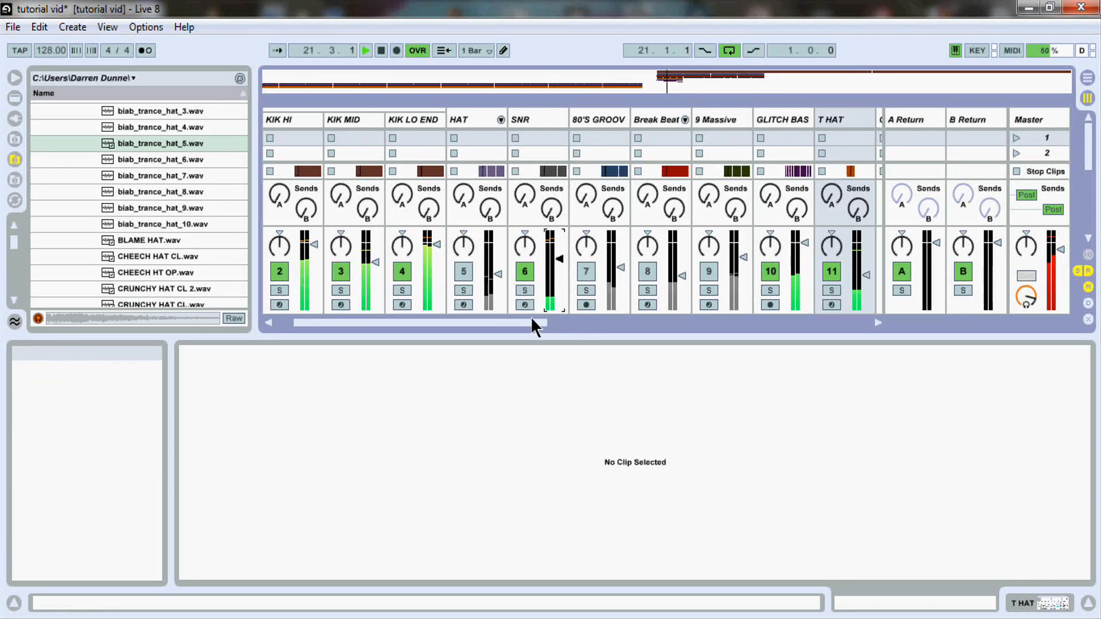
drag(533, 322, 562, 317)
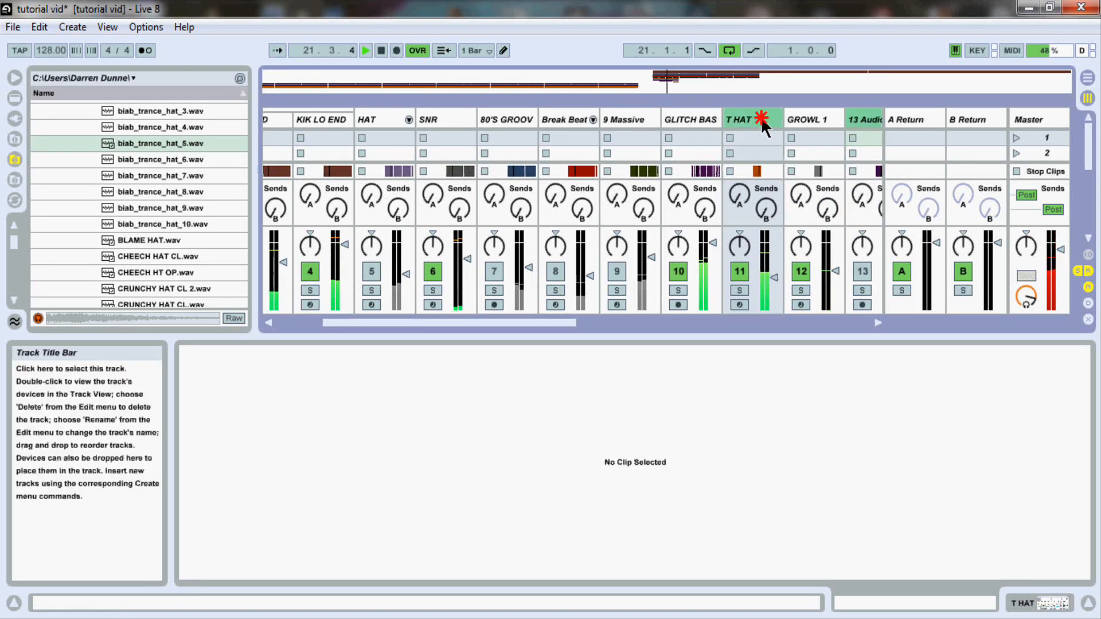
Solo the T HAT track and copy the four hat notes to Slot 2 at 1.1.4, 1.2.4, 1.3.4 and 1.4.4
key(Tab)
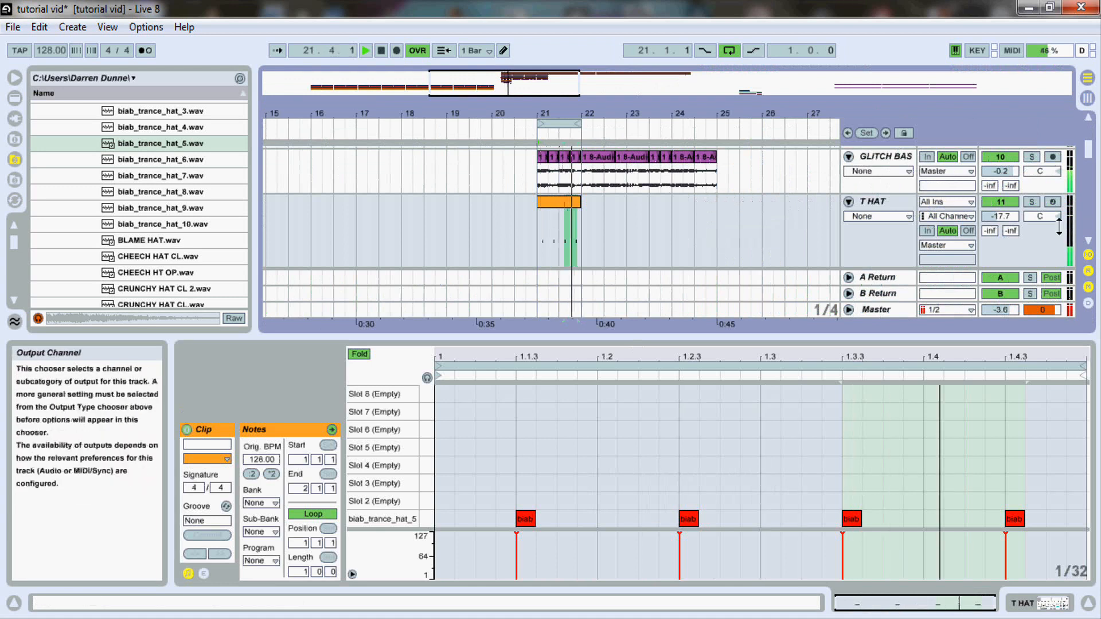
click(1033, 203)
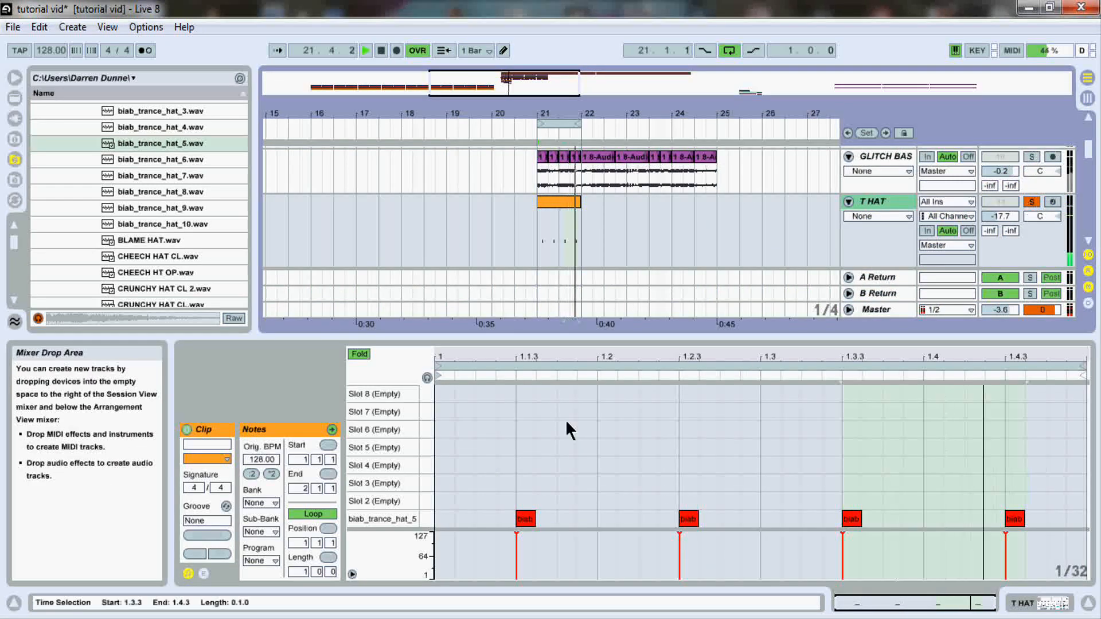
click(524, 518)
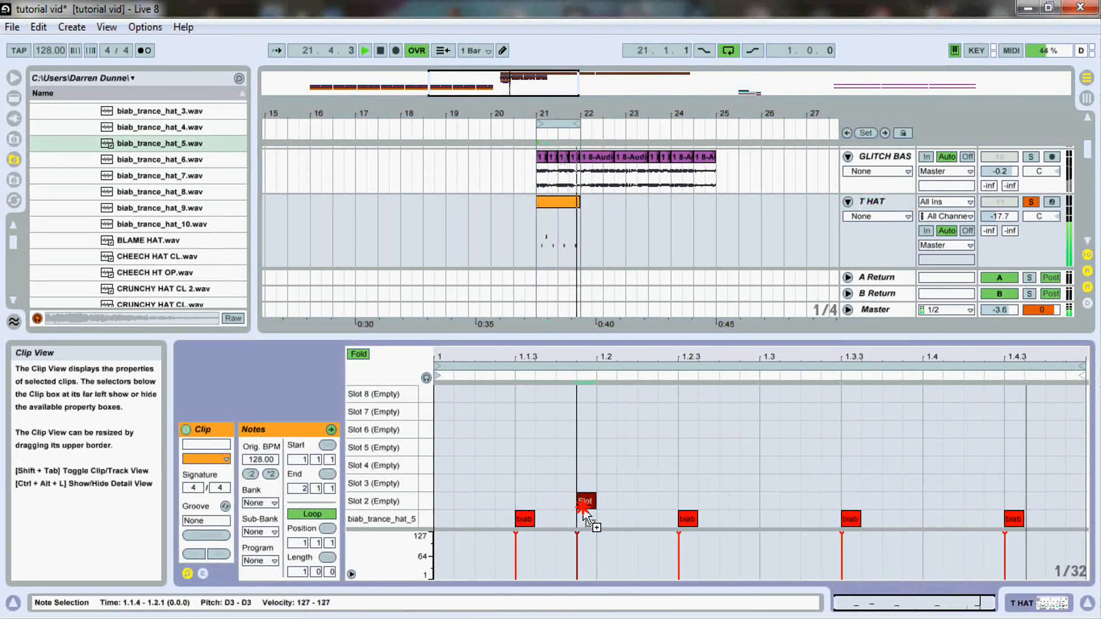
drag(510, 469, 1040, 507)
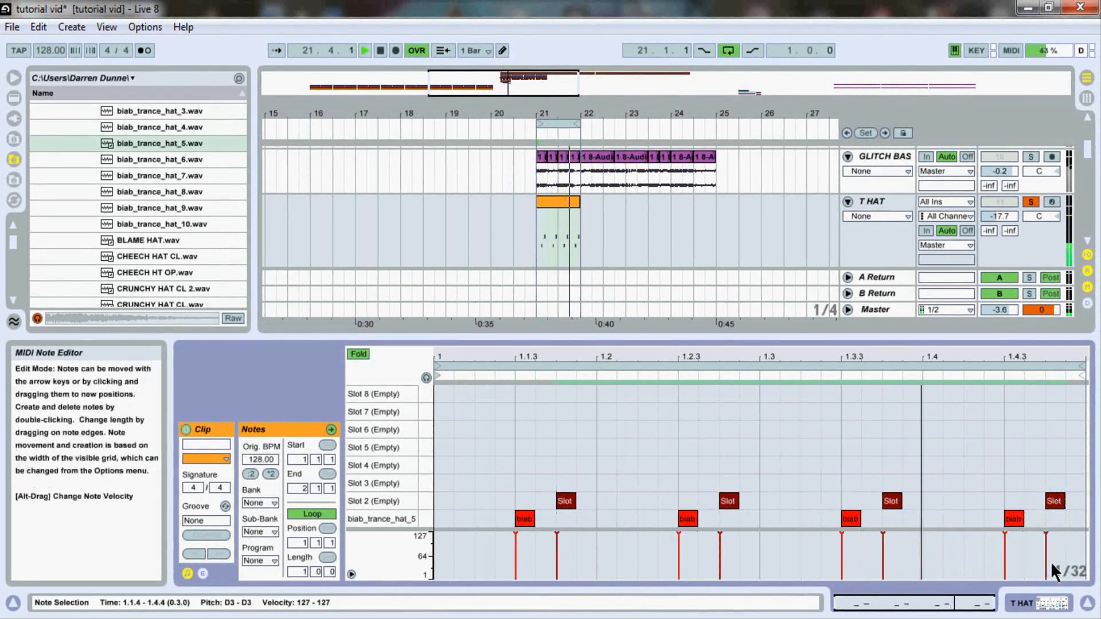
Audition one-shot hat samples in the browser and load BLAME HAT.wav into the second slot of T HAT's Impulse
click(1035, 603)
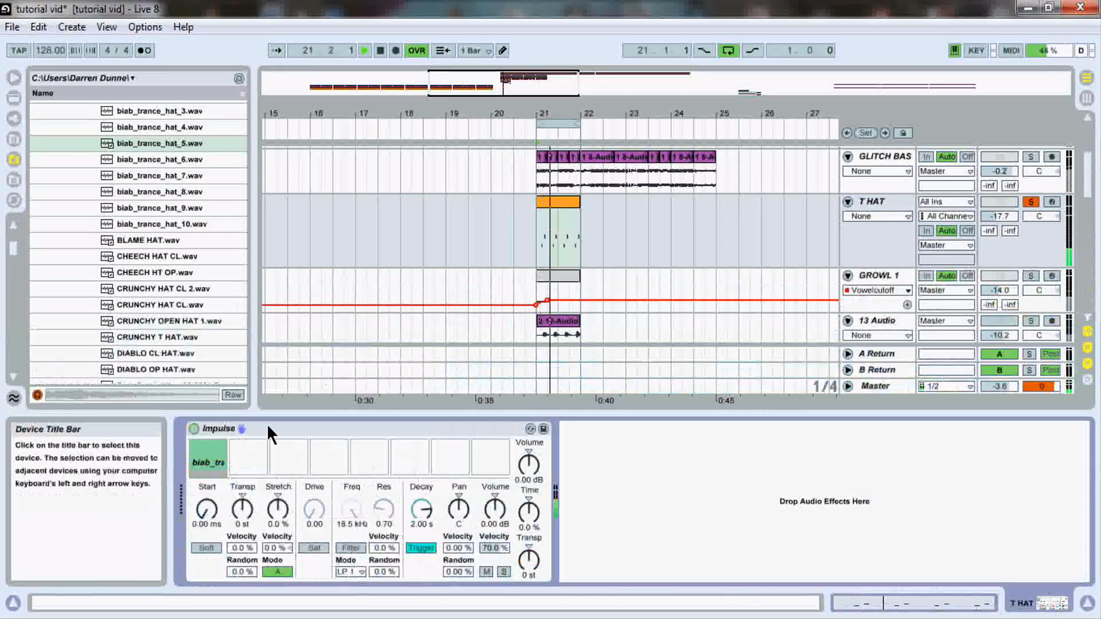
key(space)
click(131, 175)
click(133, 191)
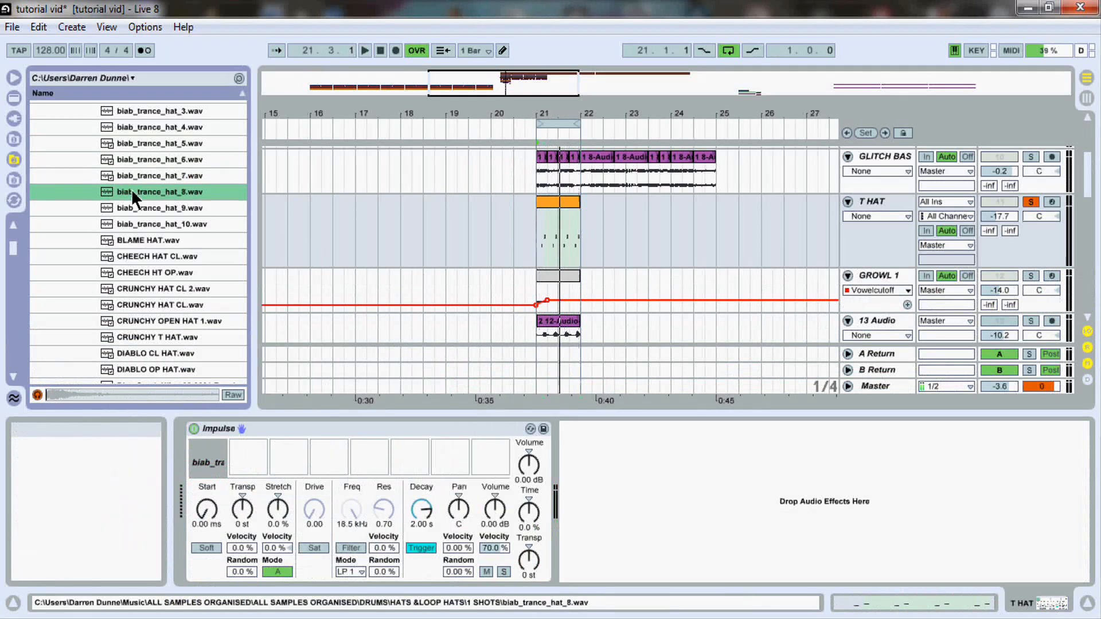
click(133, 208)
click(131, 224)
click(131, 241)
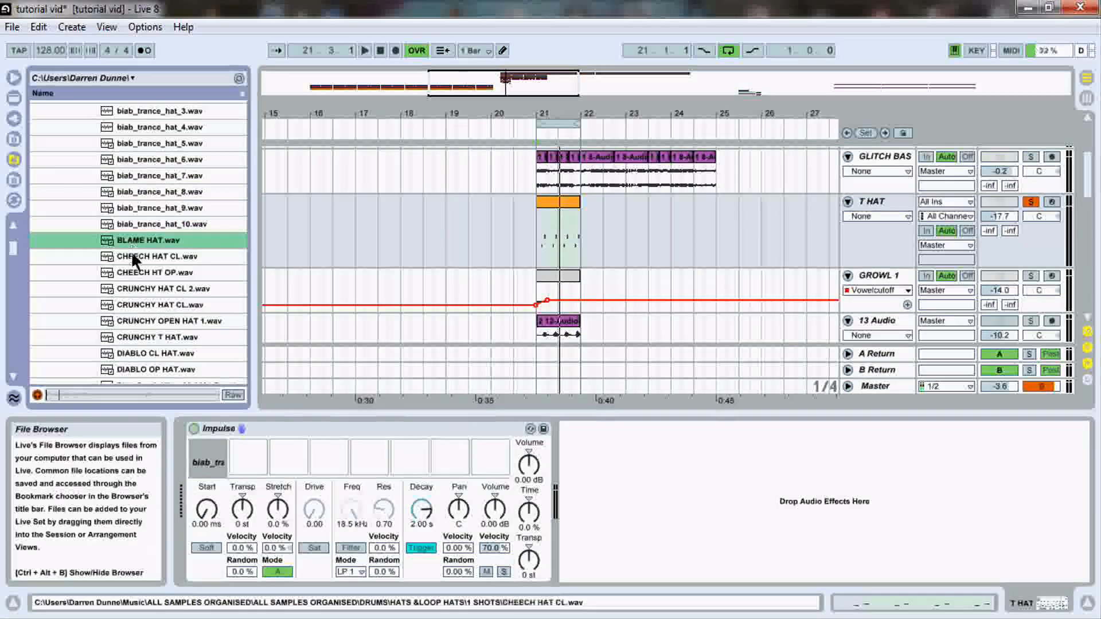
click(133, 256)
click(143, 241)
key(space)
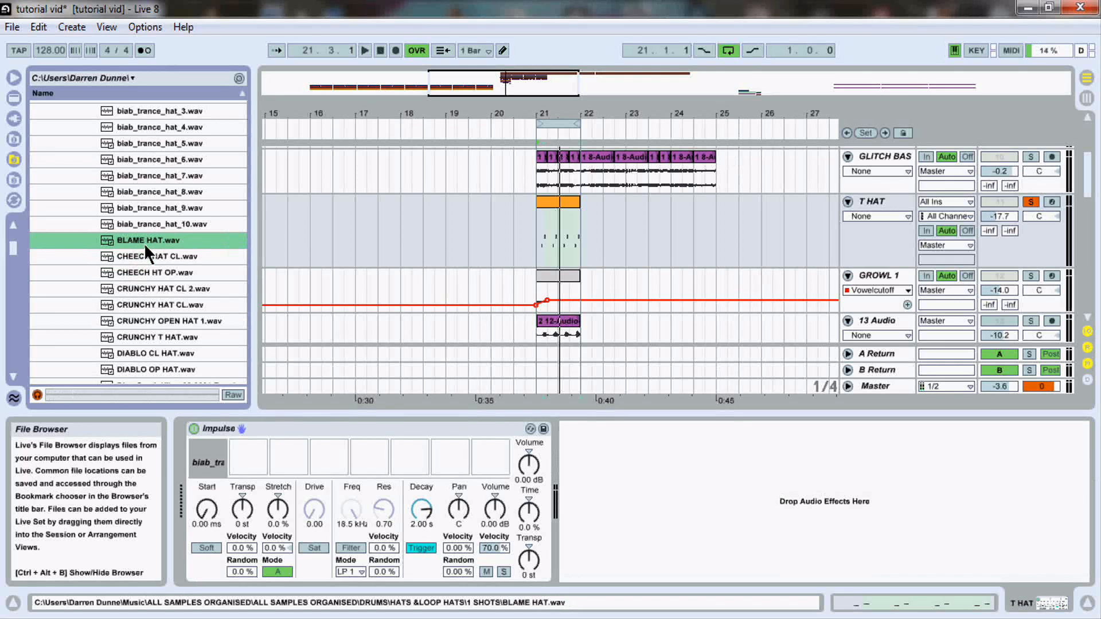
drag(143, 243, 250, 463)
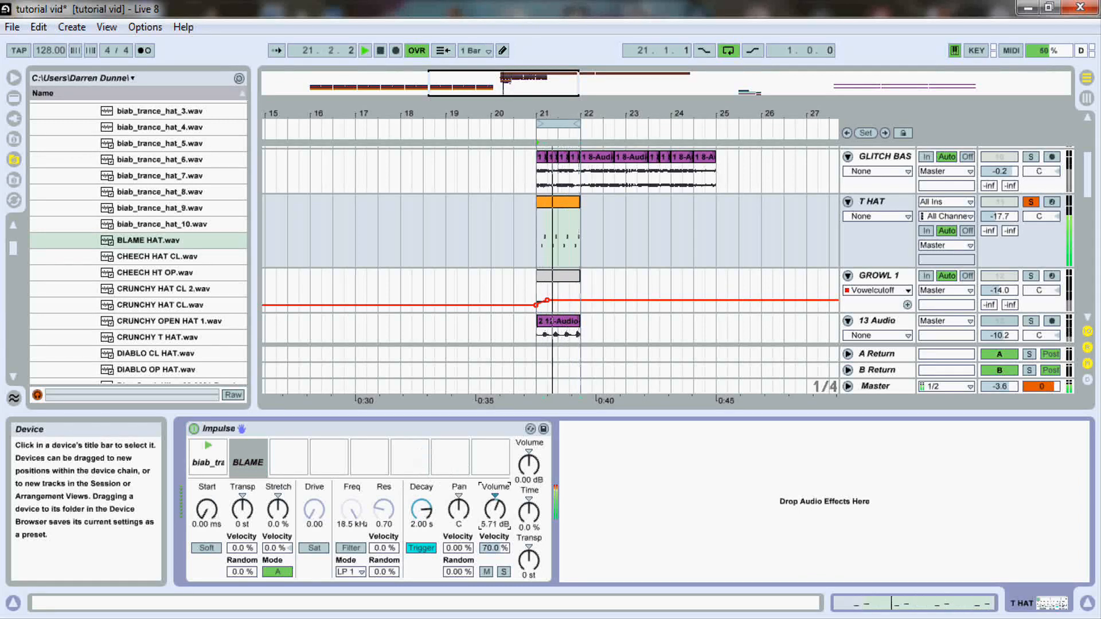
Unsolo the T HAT track and set the BLAME HAT slot's volume to 2.86 dB
click(1032, 202)
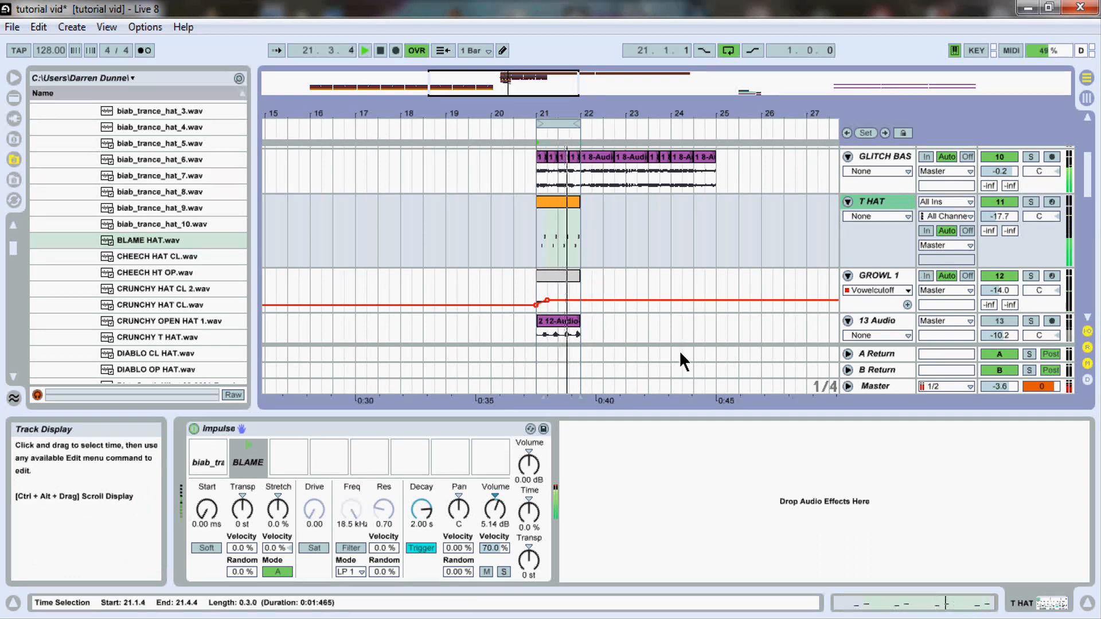
drag(495, 510, 503, 514)
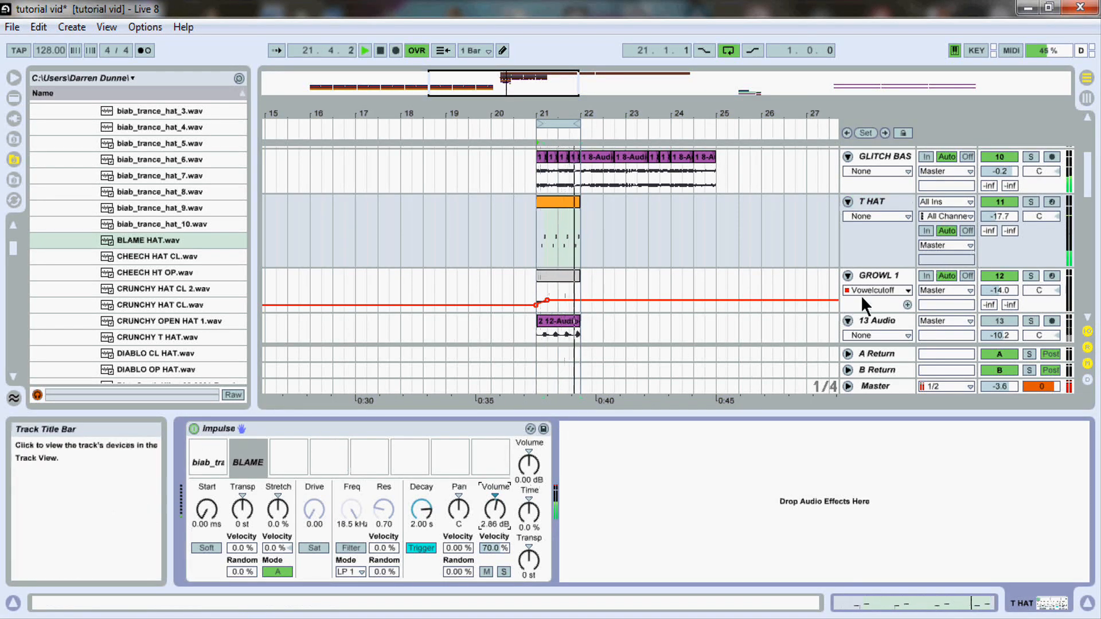
Solo SNR and check its Impulse samples, setting the second slot's volume to -7.43 dB and the fourth's to -0.57 dB, and unsolo it
drag(1093, 195, 1090, 152)
click(866, 235)
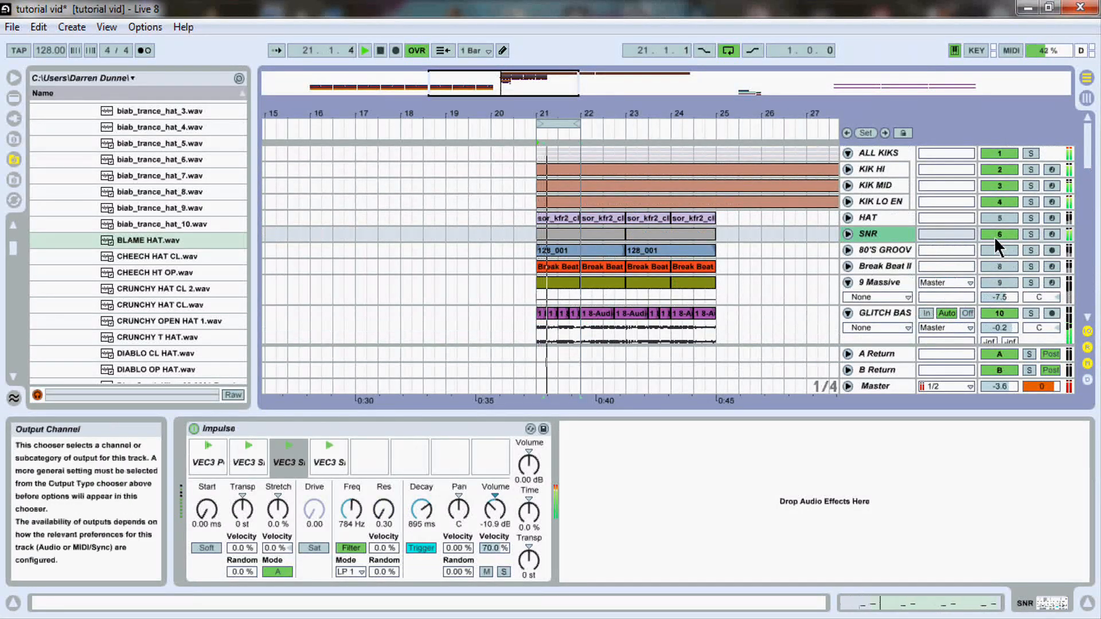
click(1030, 235)
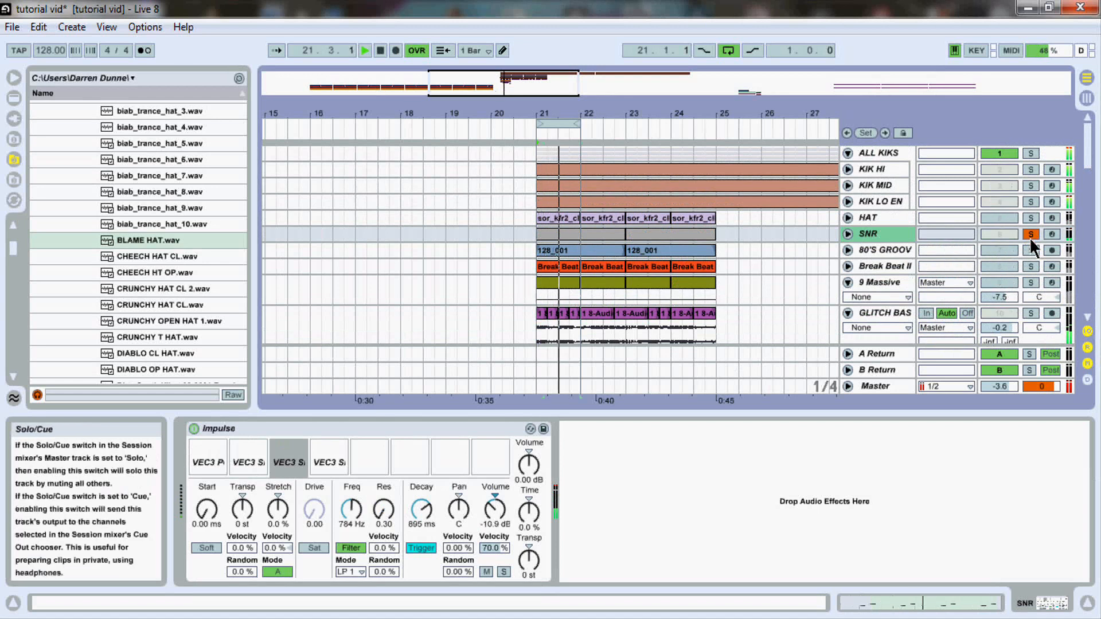
click(342, 445)
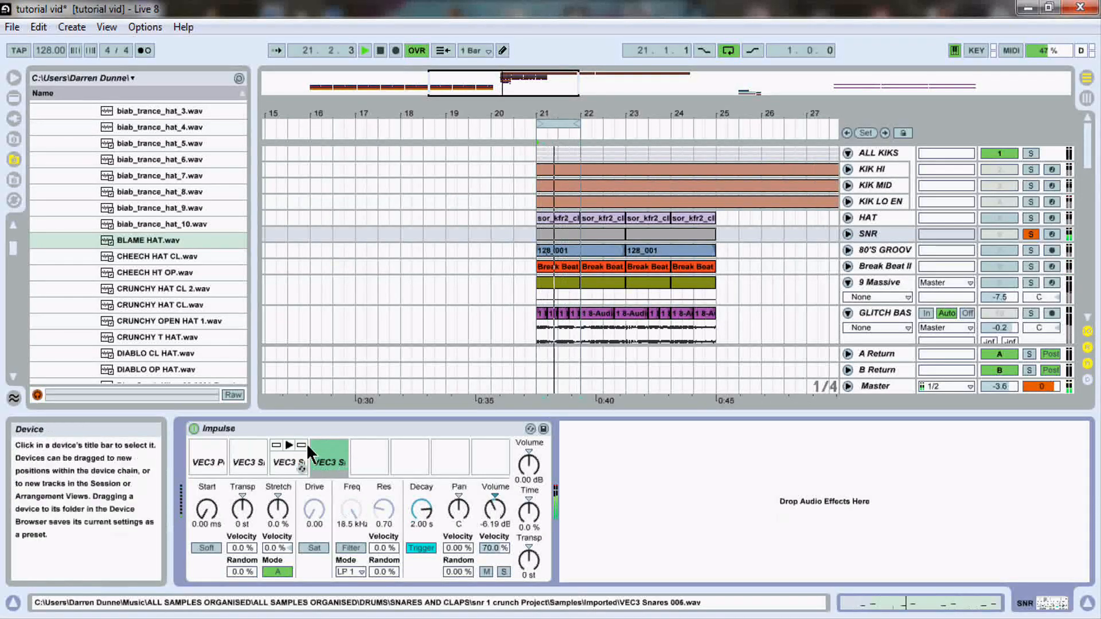
click(277, 458)
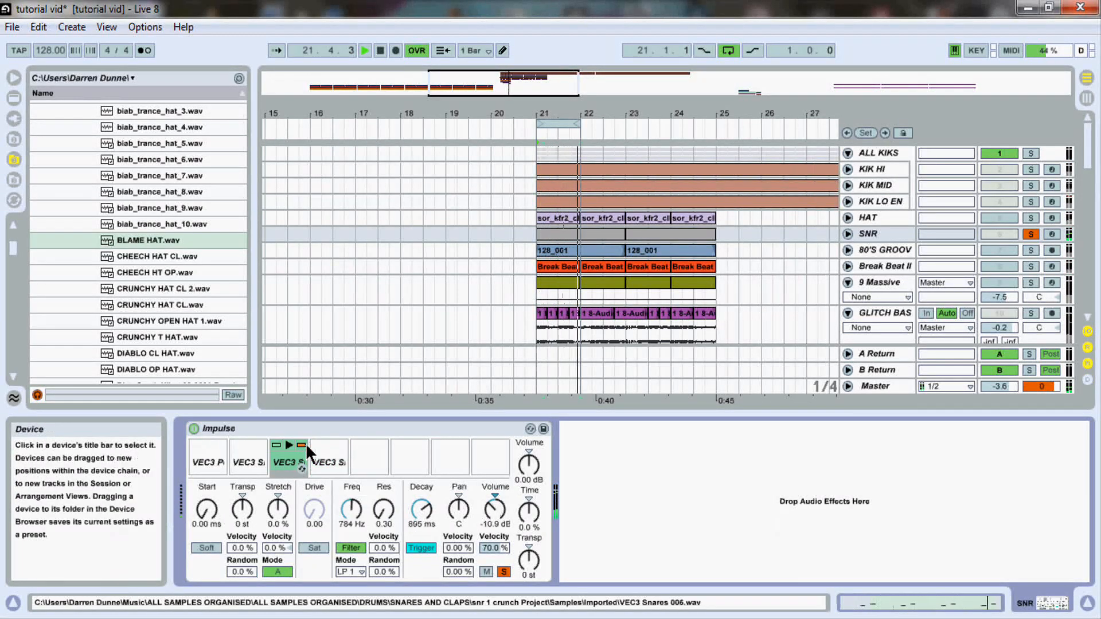
click(260, 446)
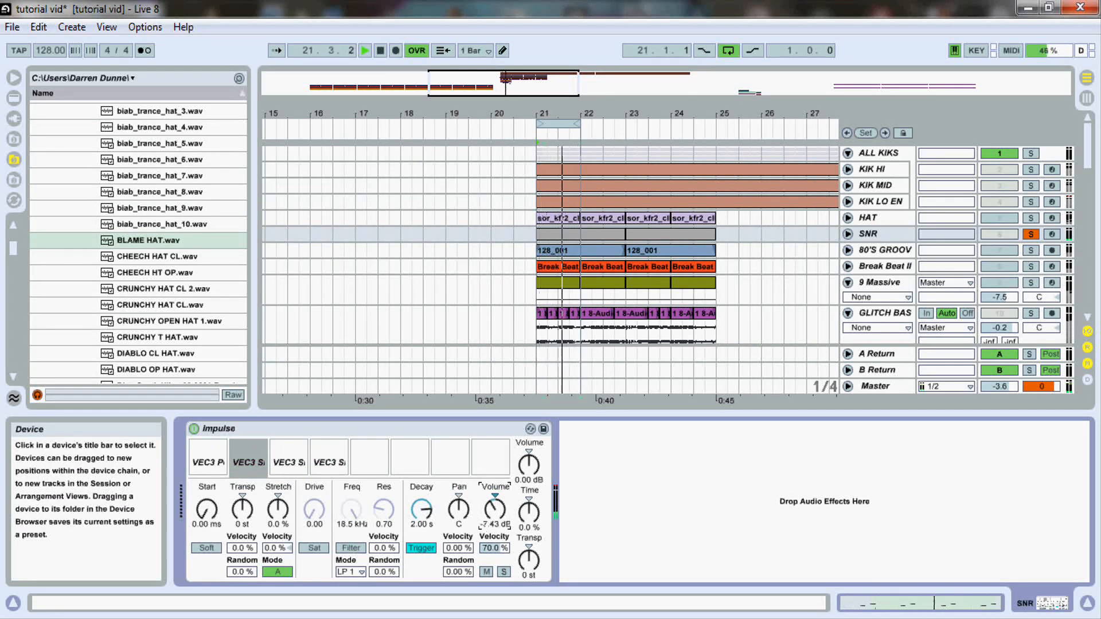
click(210, 467)
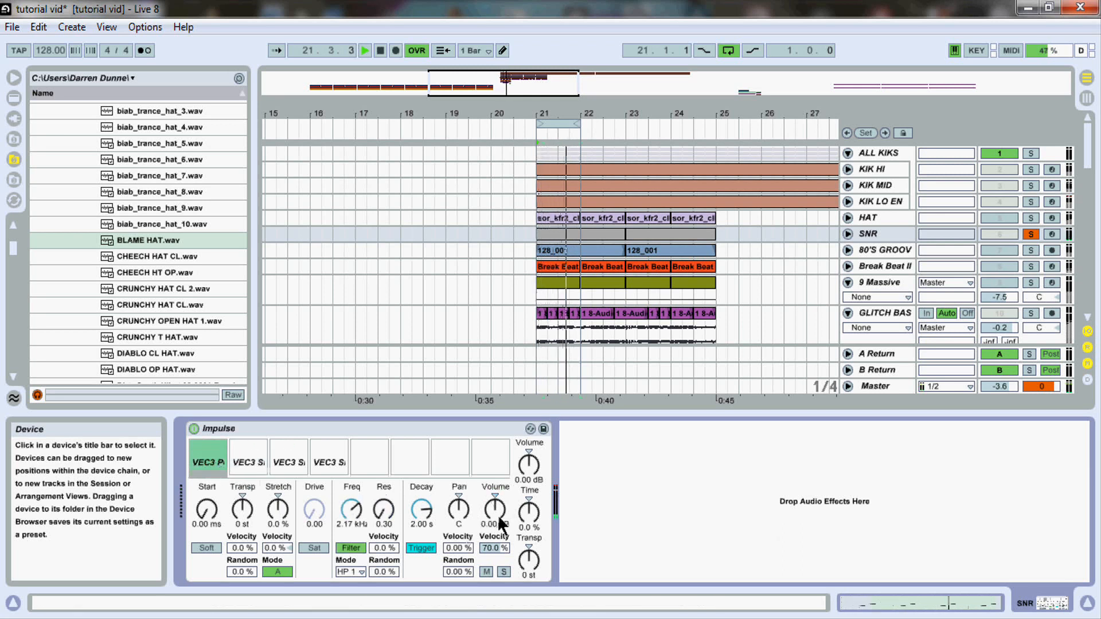
click(325, 464)
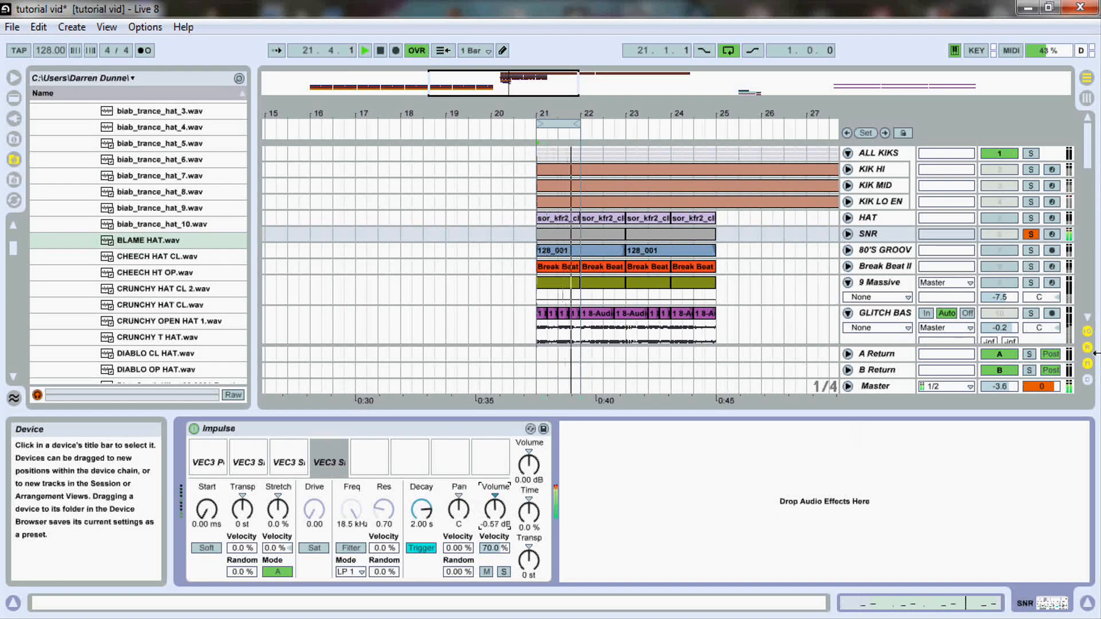
click(1030, 234)
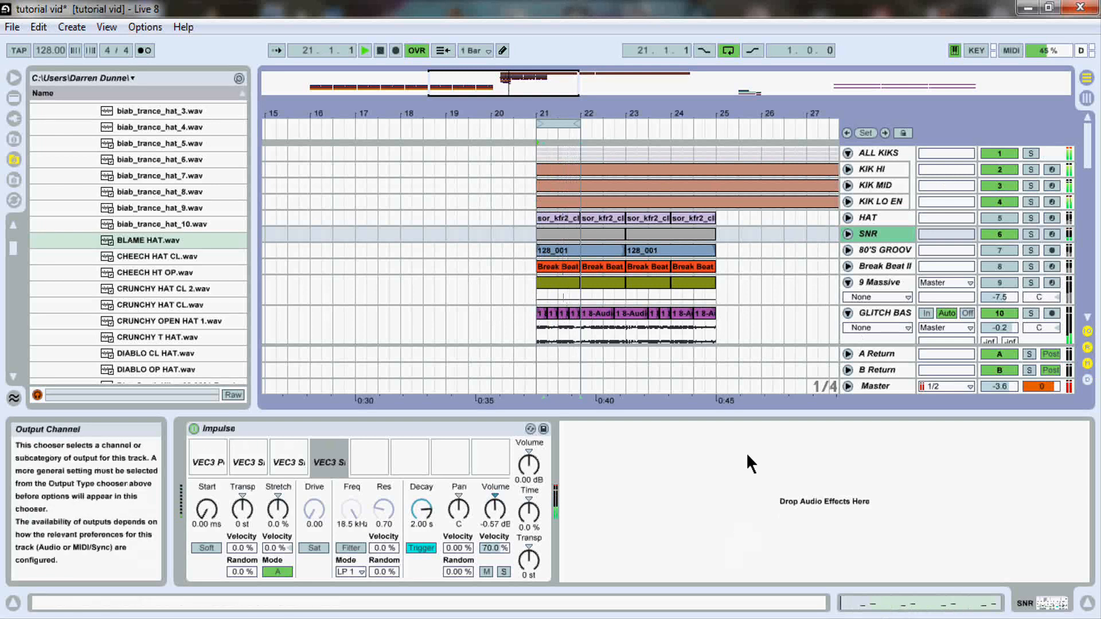
Raise the KIK MID track volume to -5.7 dB in the Session mixer during playback and return to the arrangement
key(Tab)
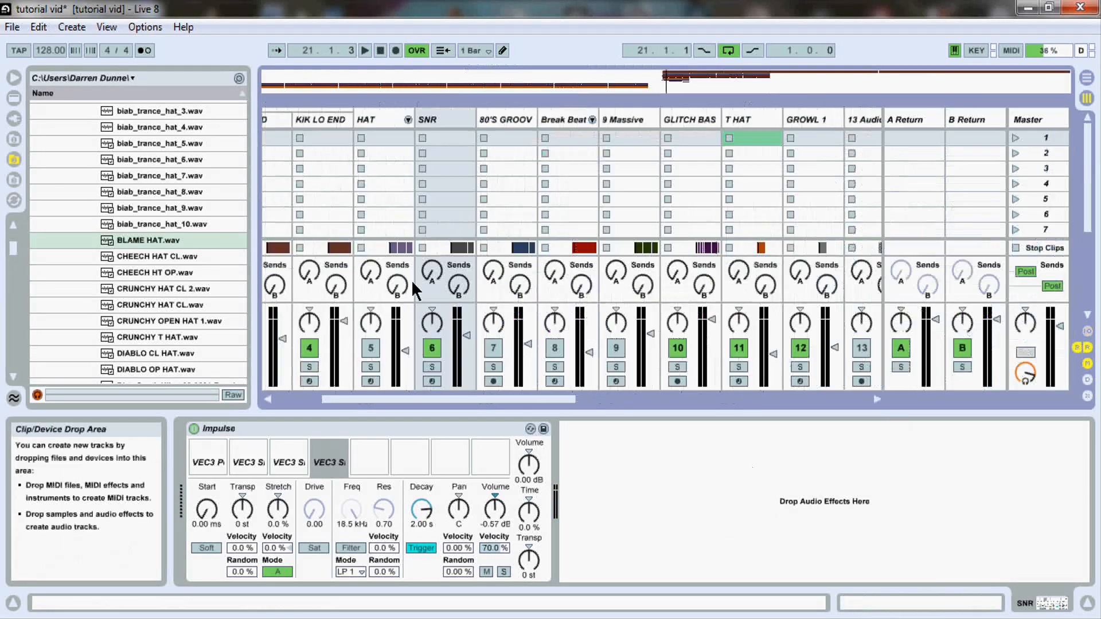
drag(447, 399, 341, 397)
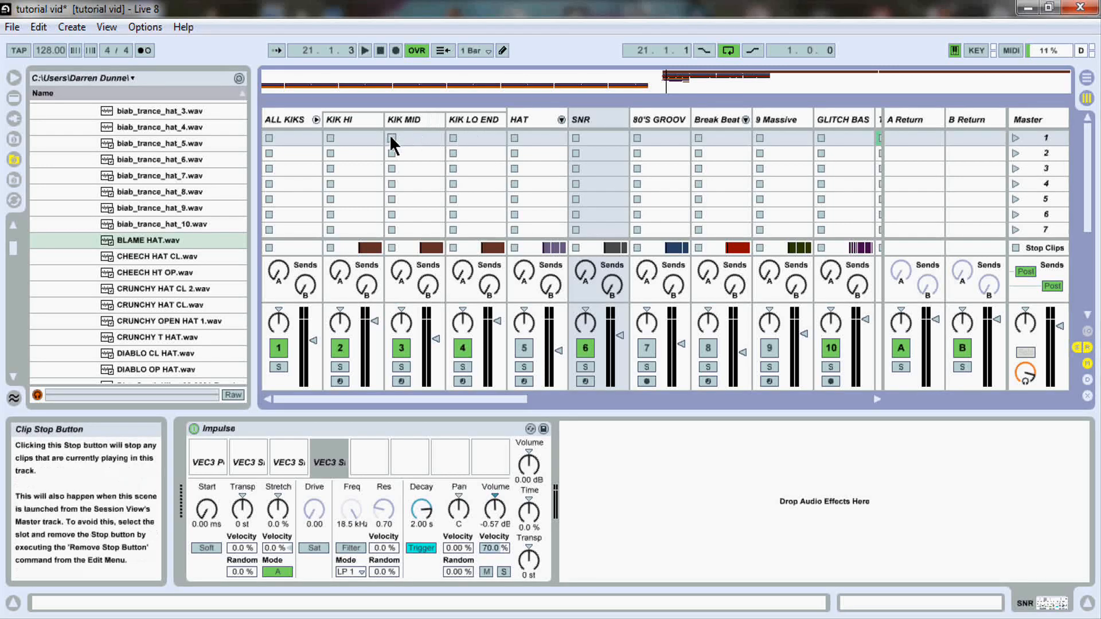
key(space)
click(434, 340)
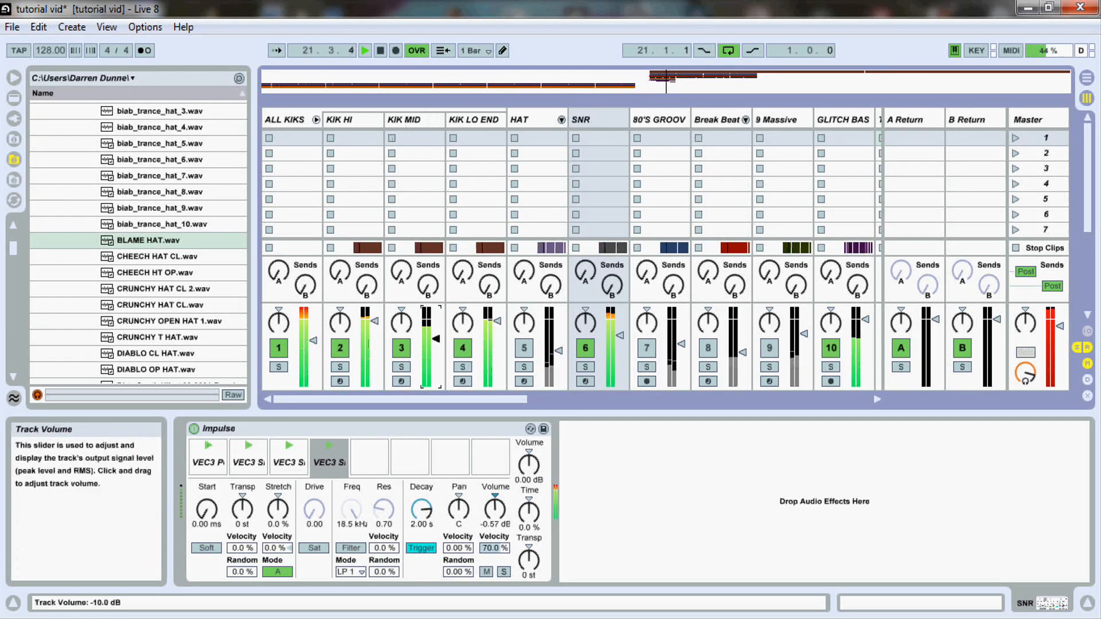
drag(436, 339, 436, 330)
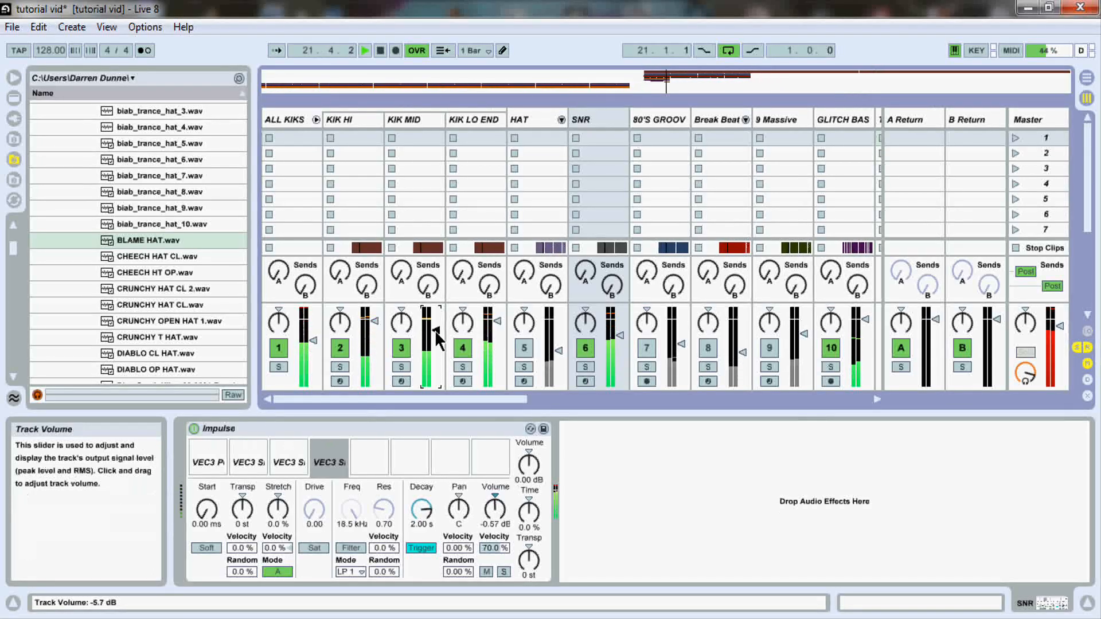
key(space)
key(Tab)
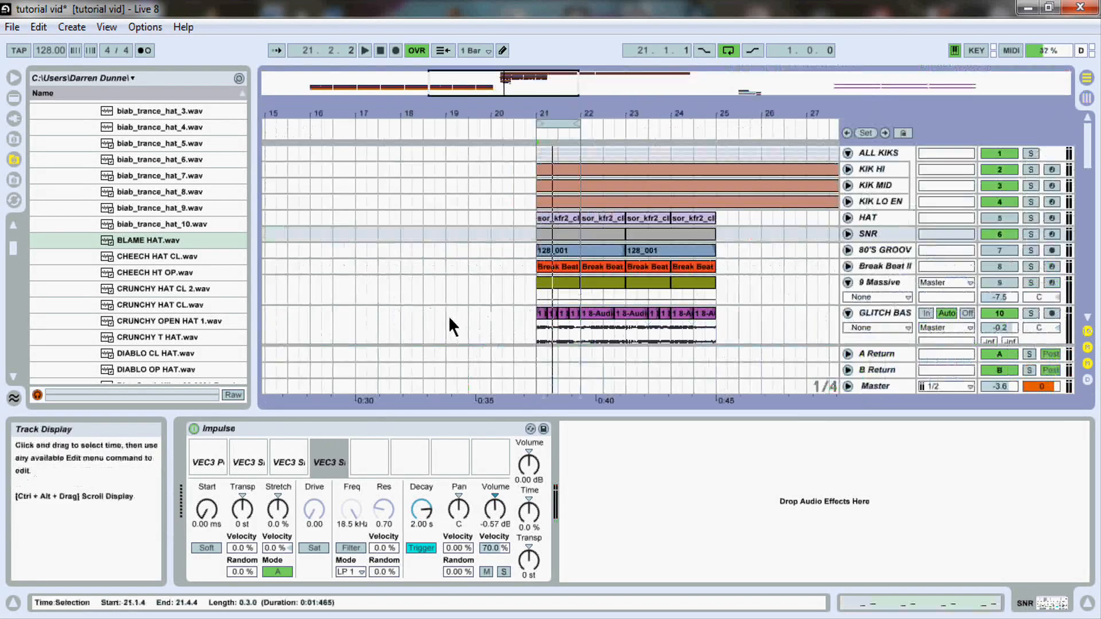
Add a Compressor after Sausage Fattener at the end of the GROWL 1 effects chain
drag(1089, 161, 1092, 172)
click(892, 235)
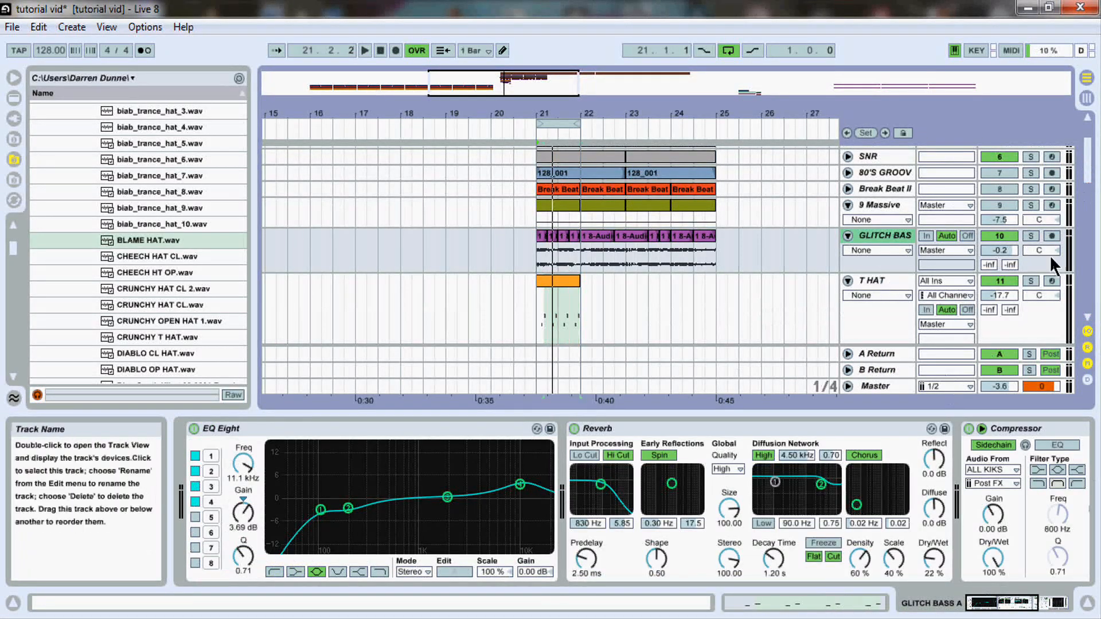
drag(1094, 172, 1089, 200)
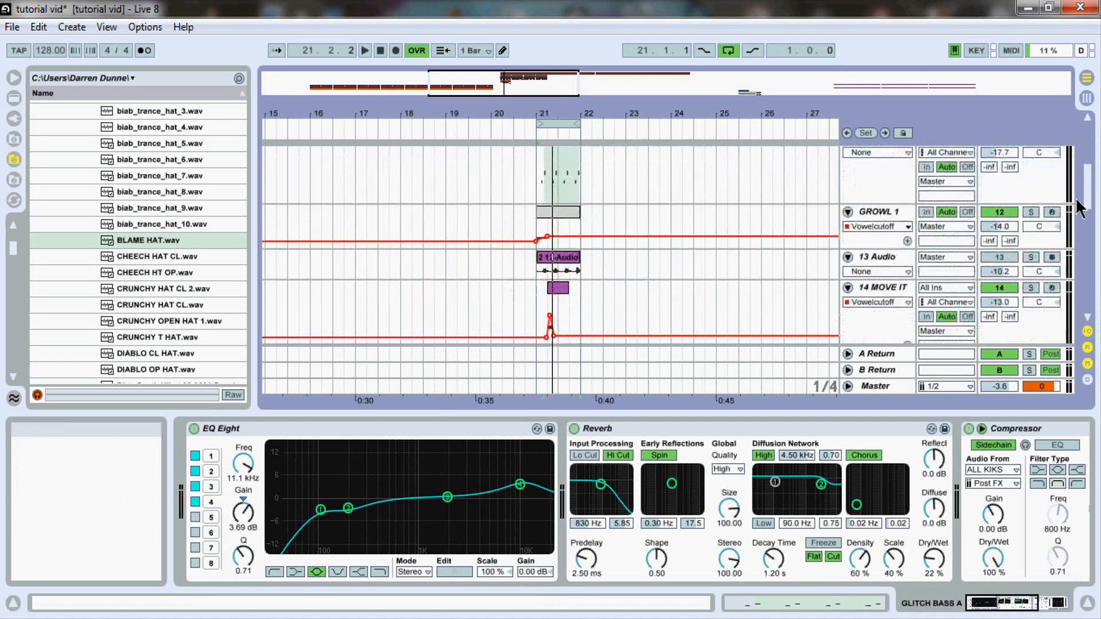
click(898, 213)
click(1041, 602)
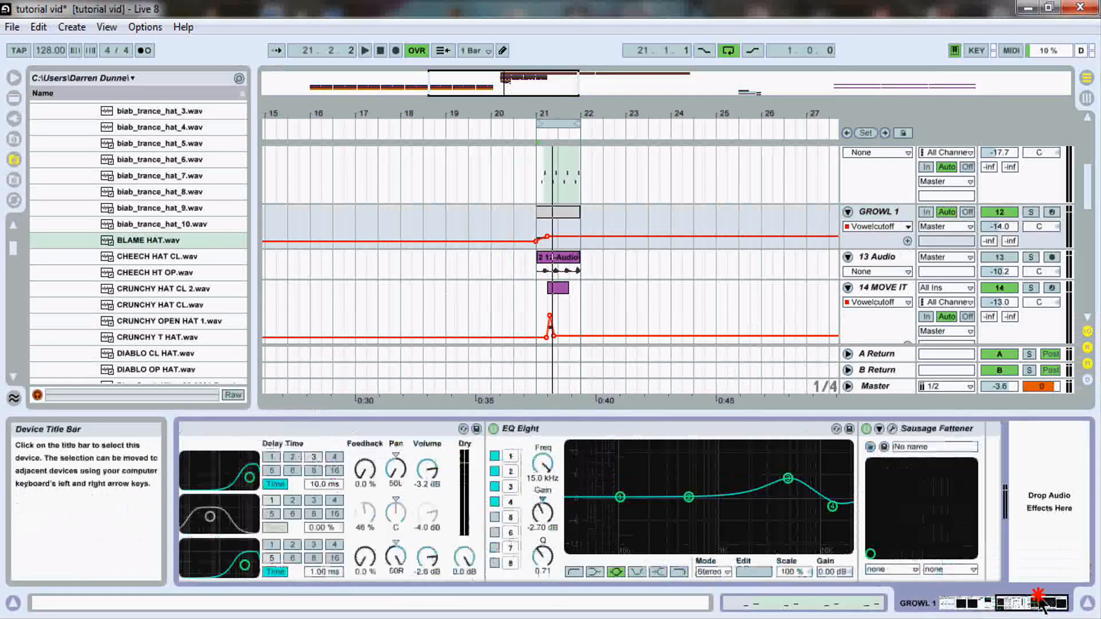
click(14, 98)
mouse_move(76, 321)
mouse_down()
mouse_move(466, 375)
mouse_move(1009, 496)
mouse_move(973, 488)
mouse_up()
Enable the GROWL 1 Compressor's external sidechain and set its audio source to ALL KIKS
click(819, 438)
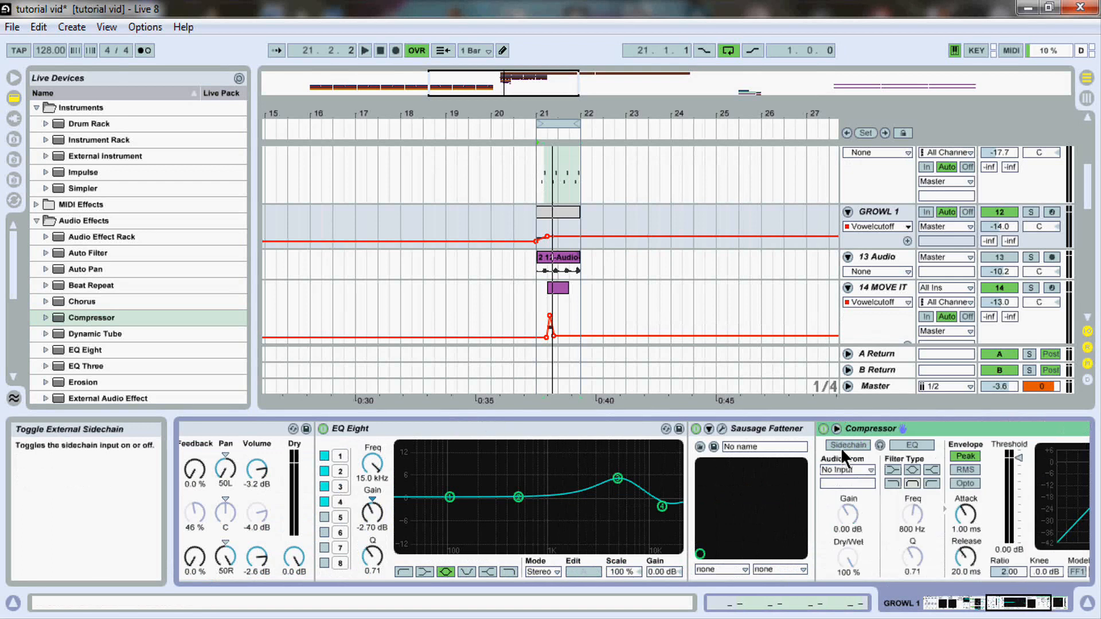
click(840, 447)
click(861, 471)
click(850, 68)
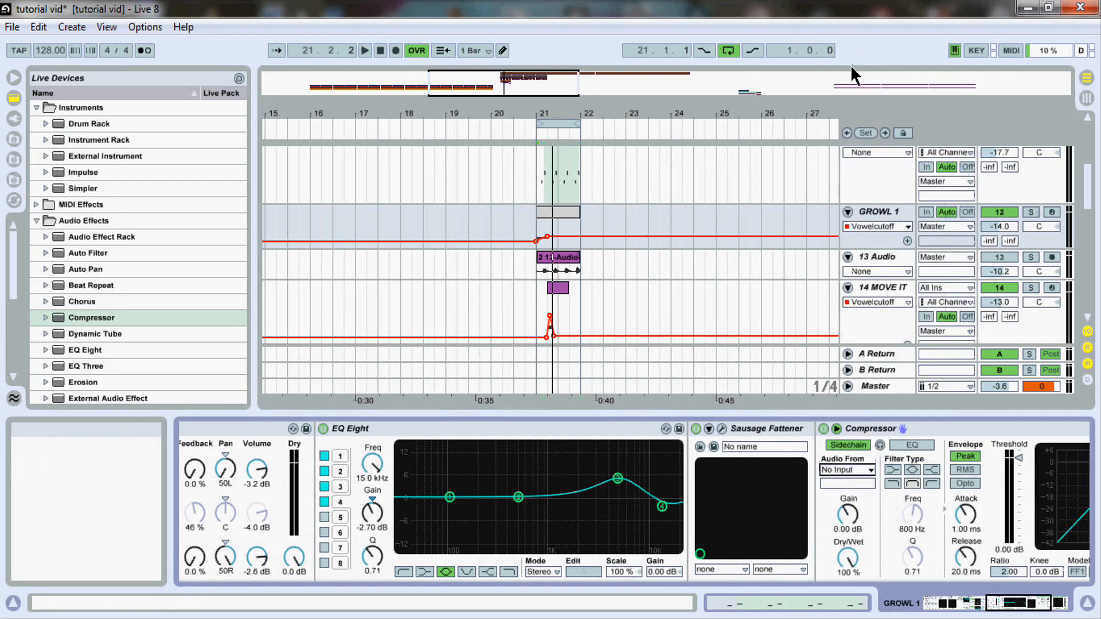
click(861, 471)
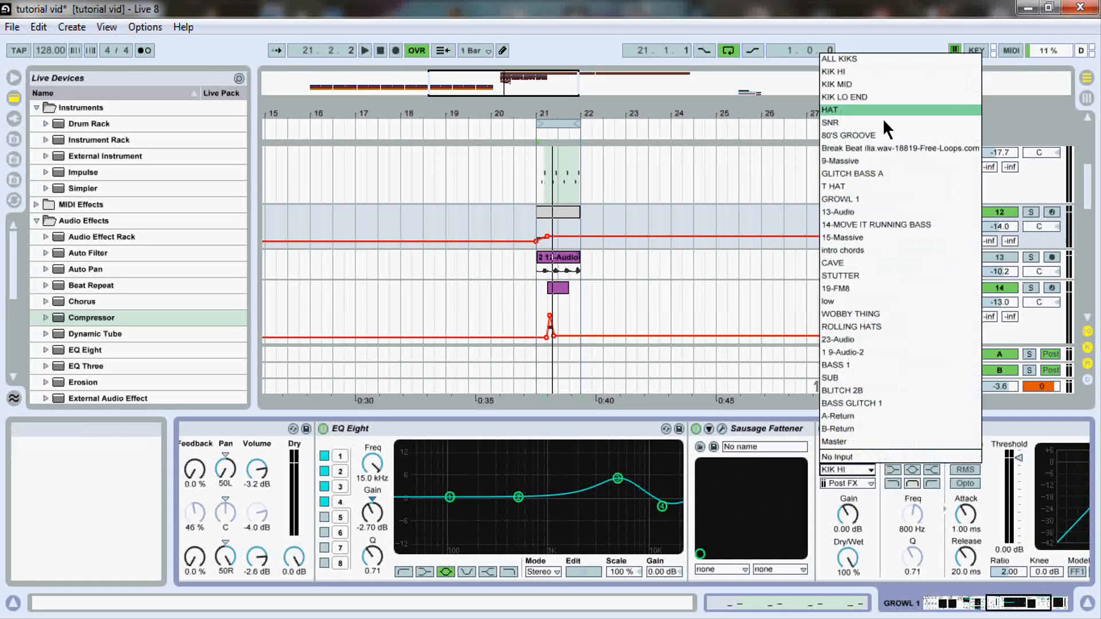
click(858, 58)
Set the GROWL 1 Compressor's attack to 0.01 ms, ratio to 6.10 and threshold to -15.6 dB
drag(964, 514, 965, 565)
drag(994, 602, 1015, 602)
drag(776, 572, 776, 569)
key(space)
drag(786, 458, 786, 478)
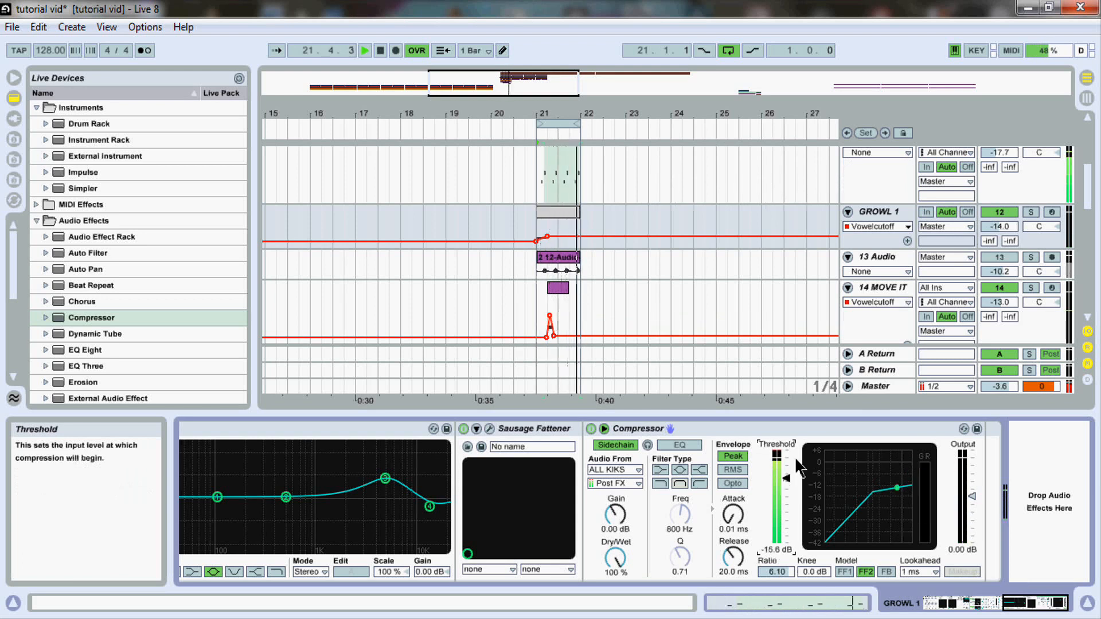
Activate the 13 Audio track, record a new one-bar take from 21.1.1 over its existing clip, and disarm the track
click(874, 257)
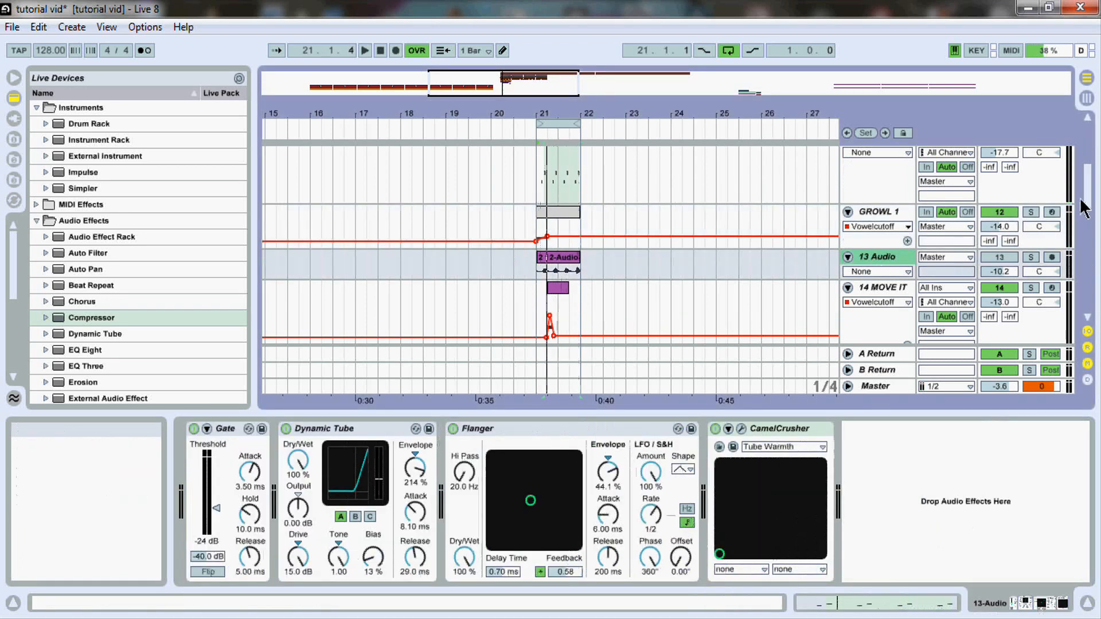
click(1001, 257)
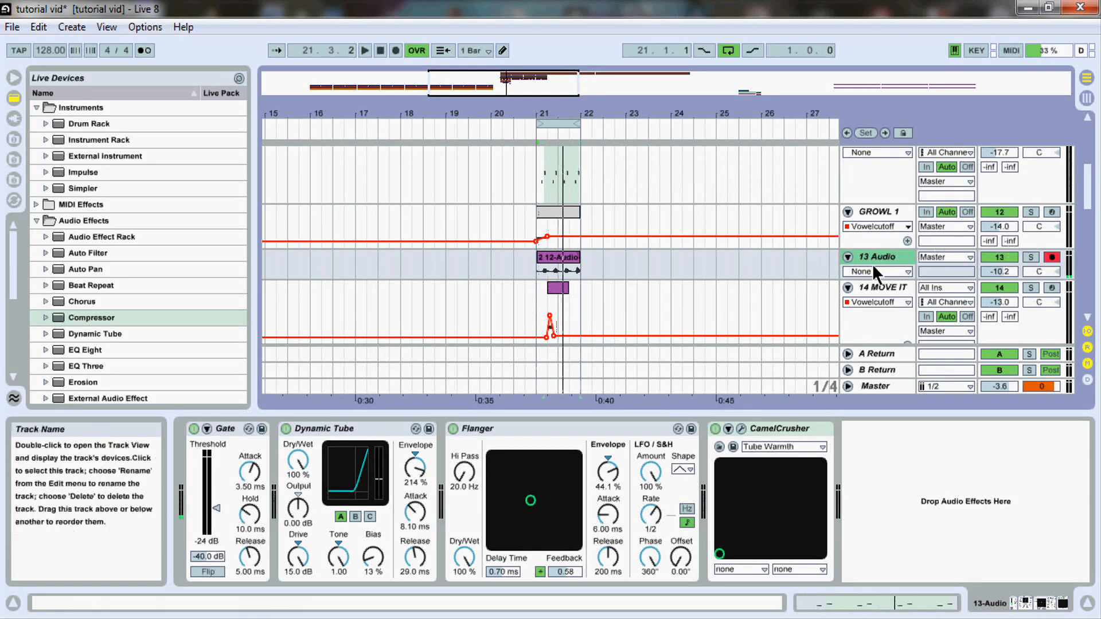
click(541, 278)
click(396, 50)
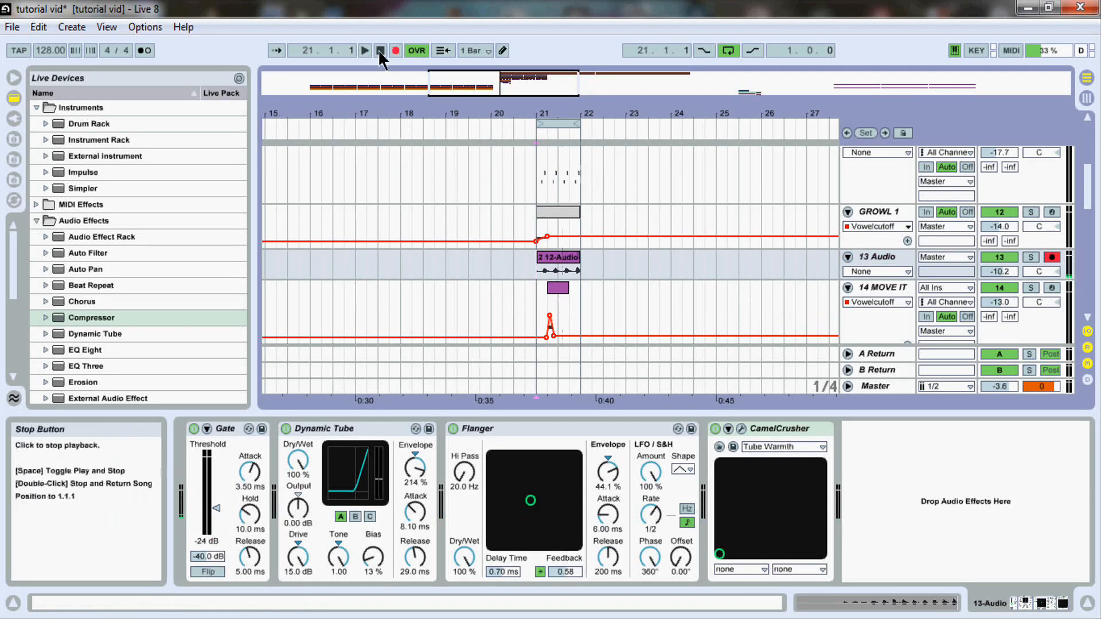
click(365, 50)
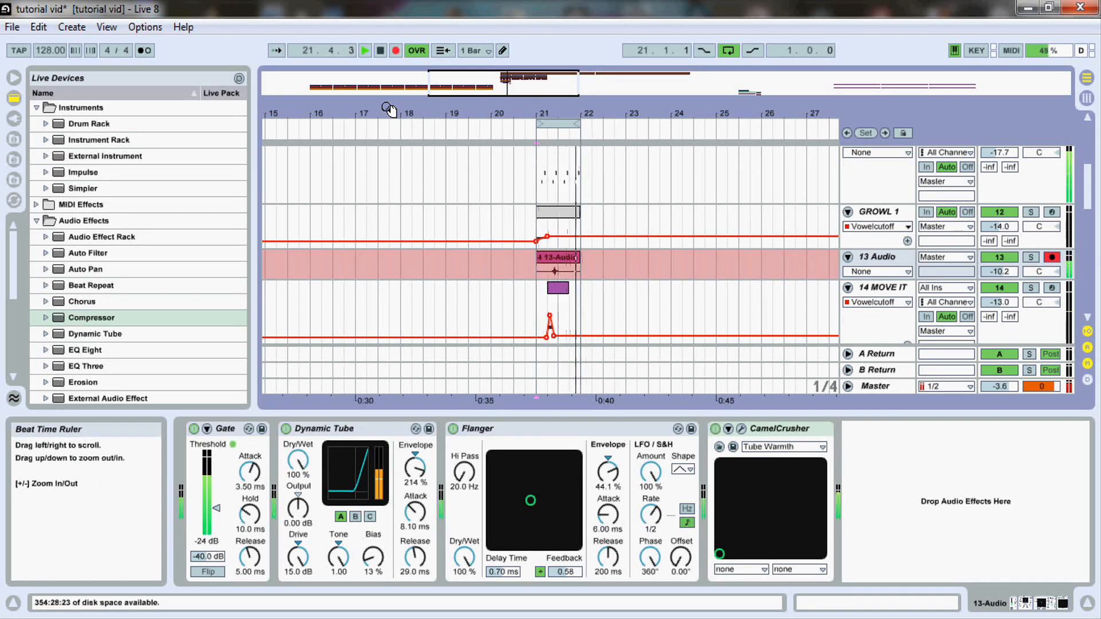
key(space)
click(1054, 247)
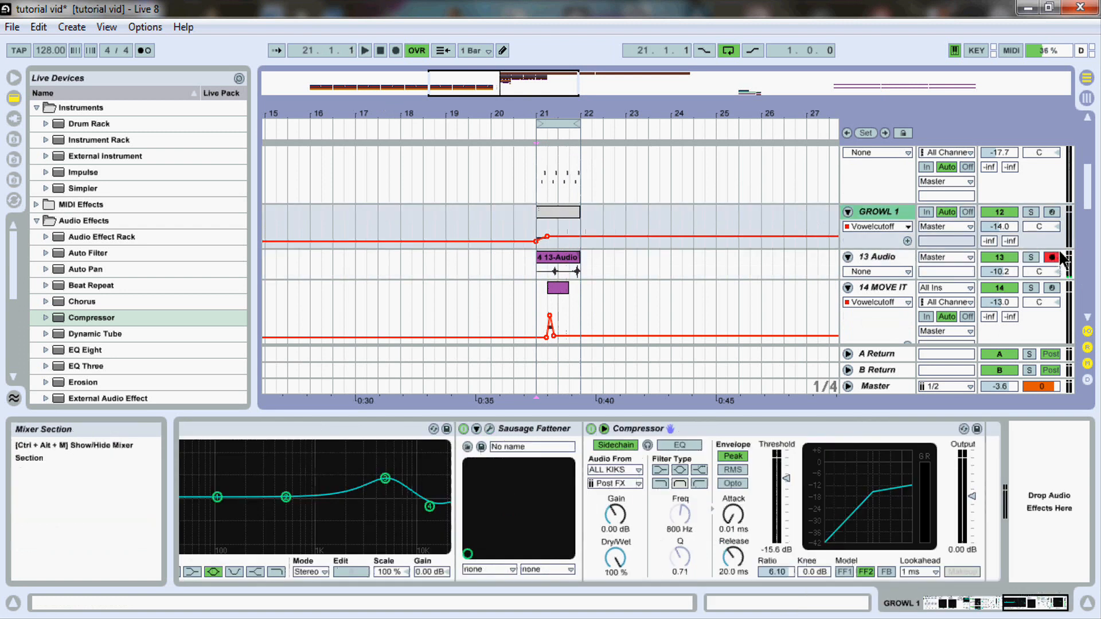
click(1054, 257)
Play back the new 13 Audio take and turn off the Dynamic Tube on that track
key(space)
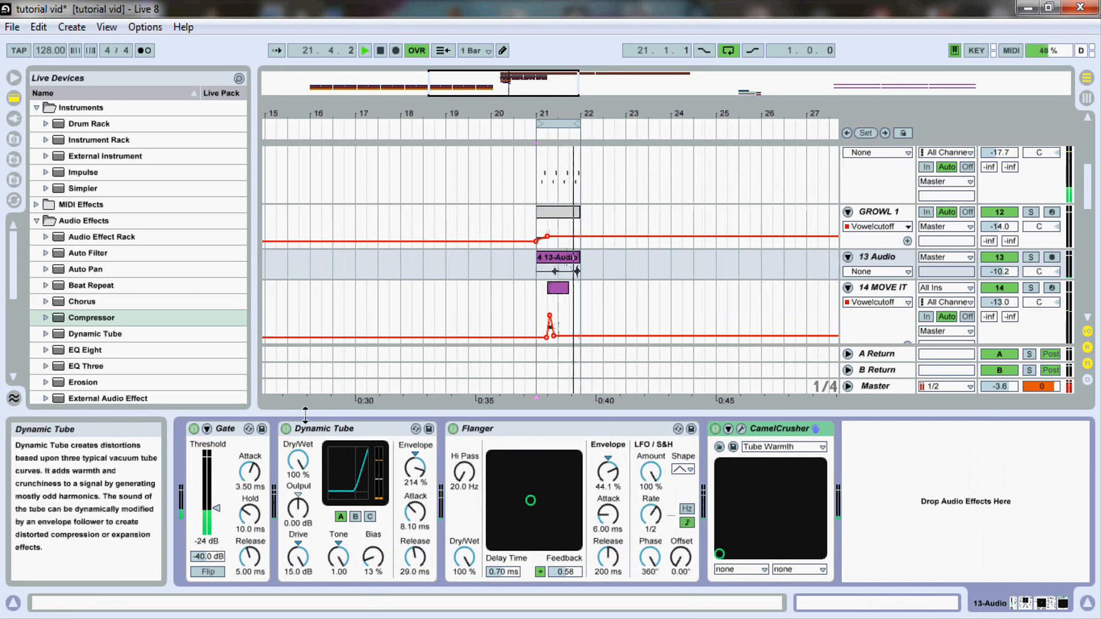
click(290, 430)
click(285, 429)
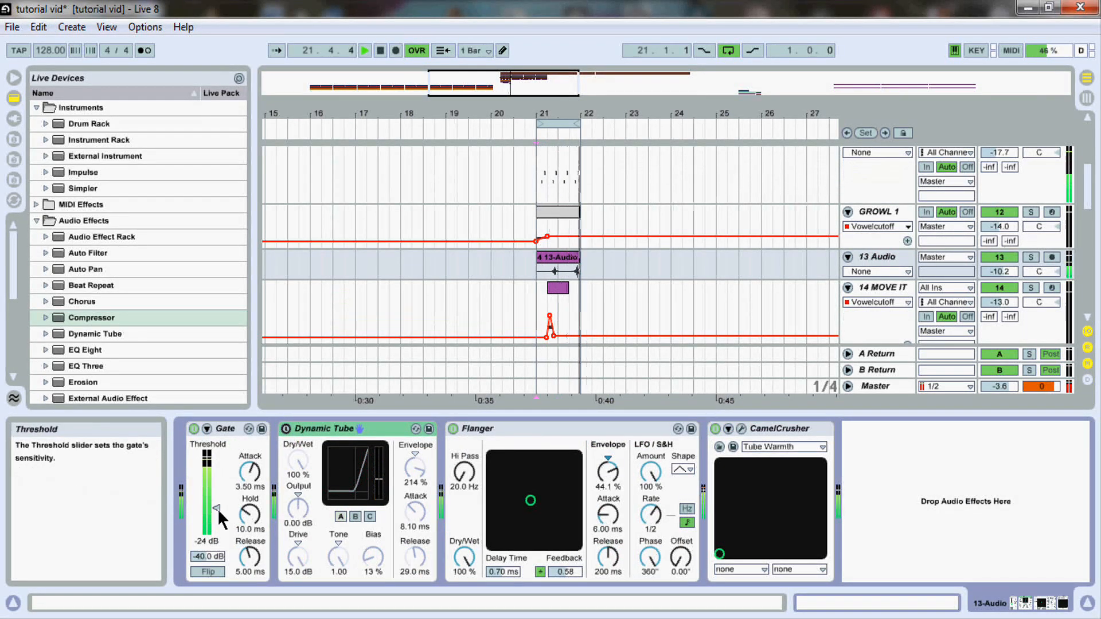
key(space)
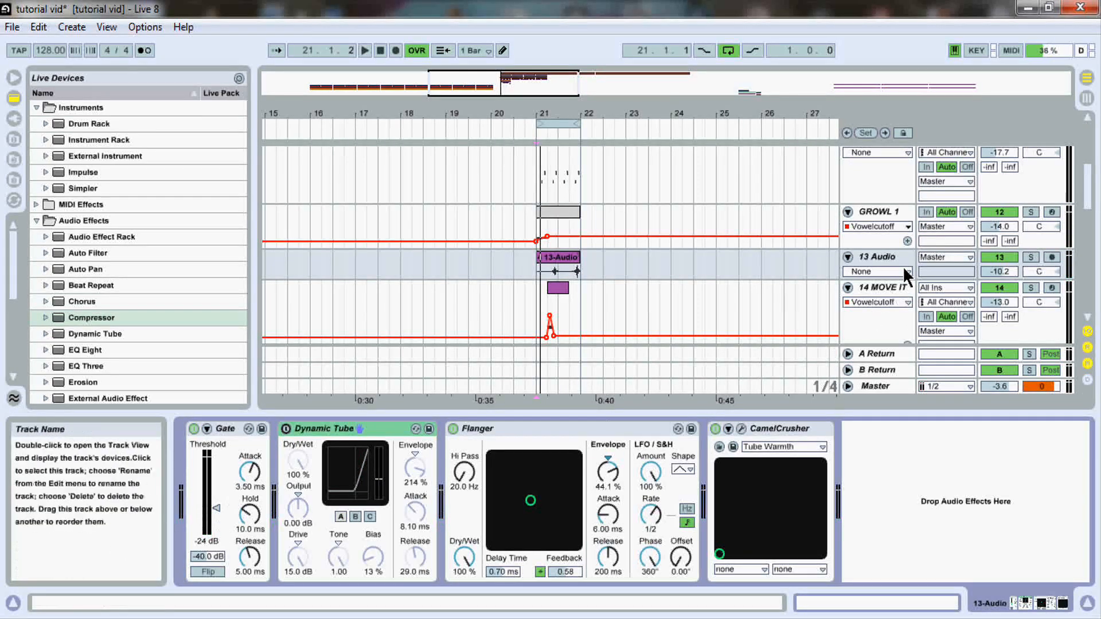
During playback, lower the 13 Audio track's volume to -13.6 dB in the session mixer, and return to the arrangement
key(Tab)
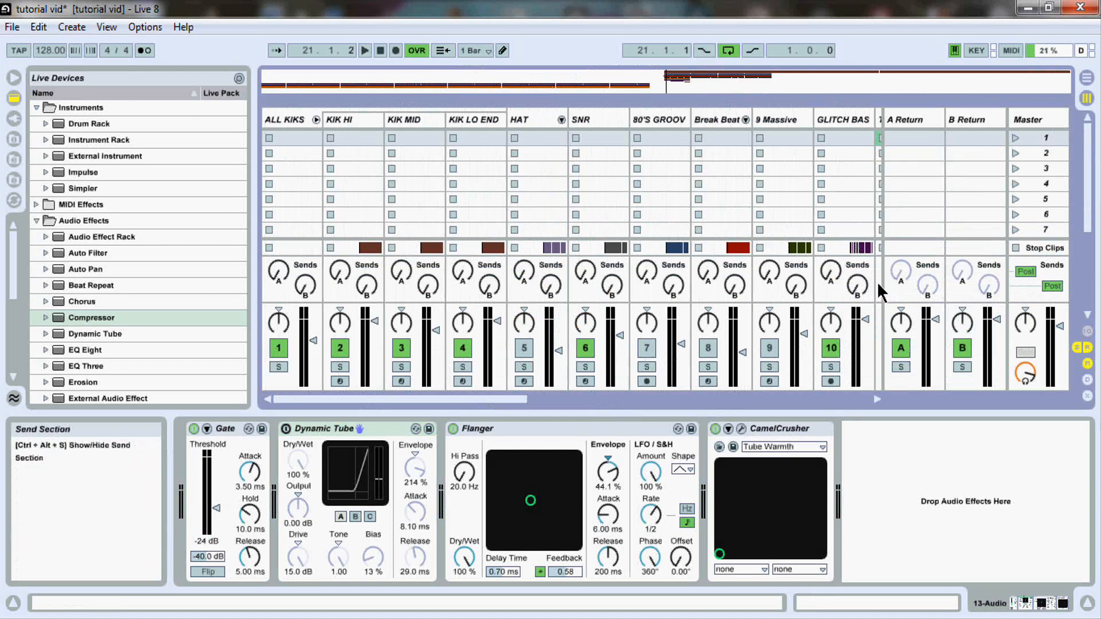
key(space)
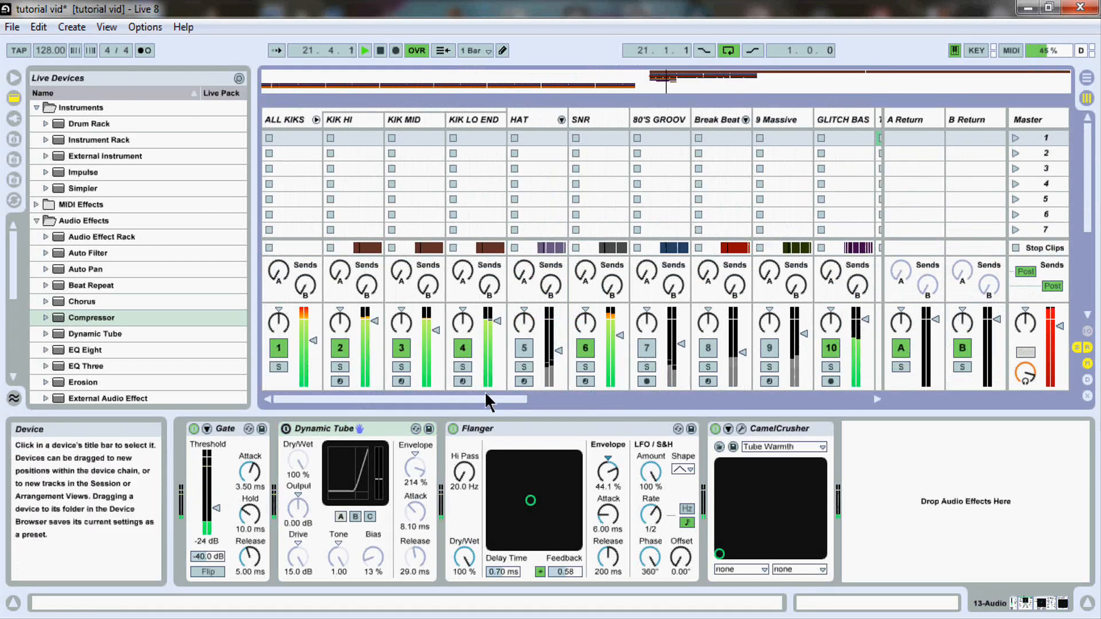
drag(479, 400, 545, 400)
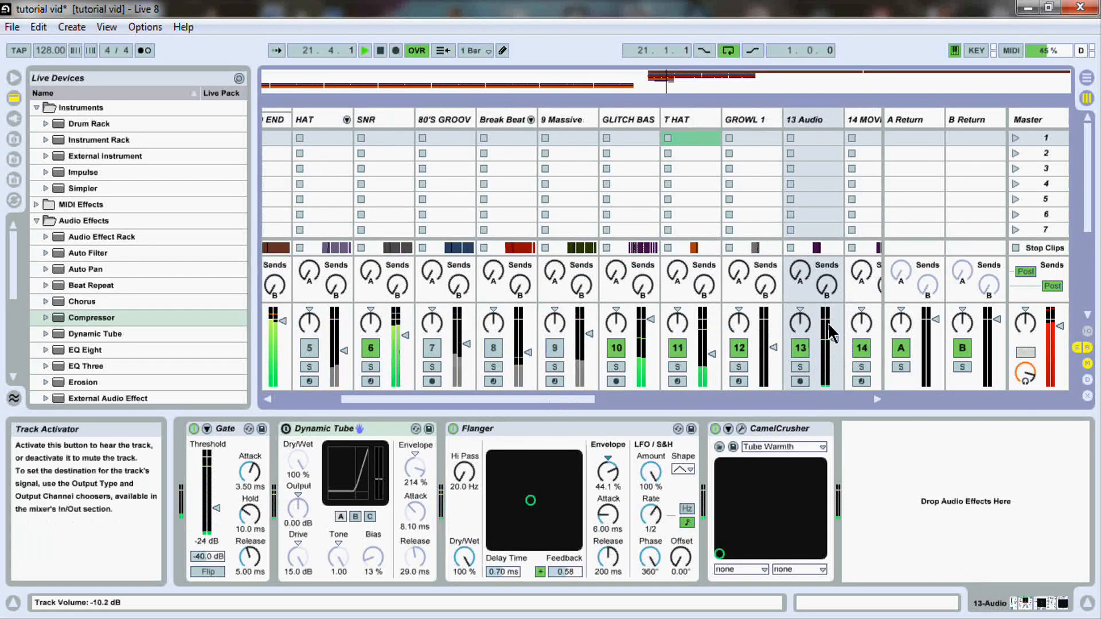
drag(836, 342, 836, 349)
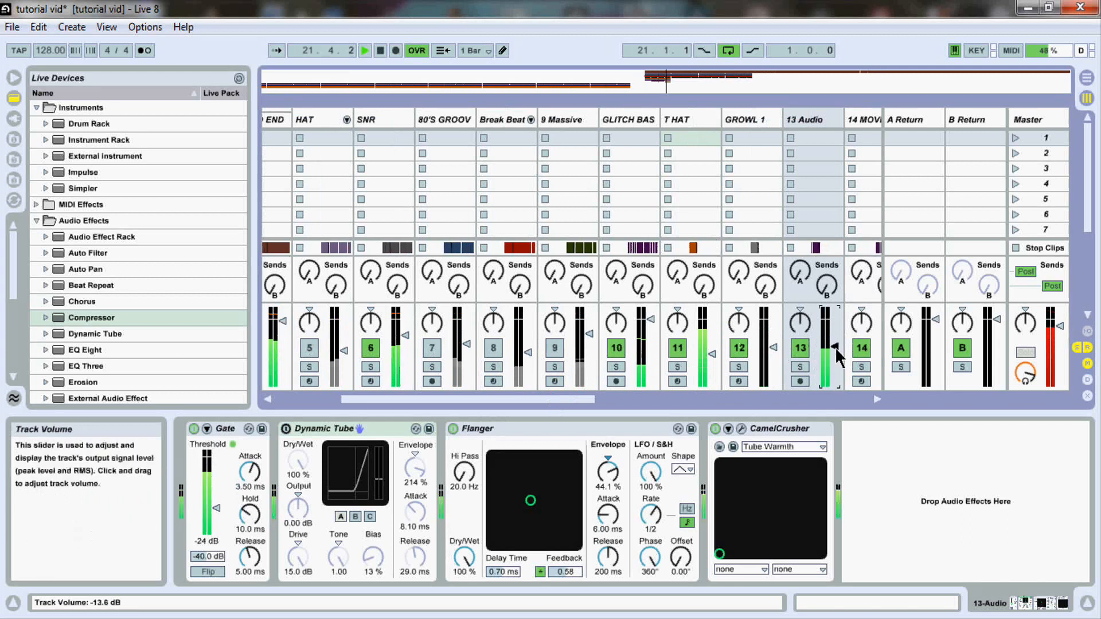
key(Tab)
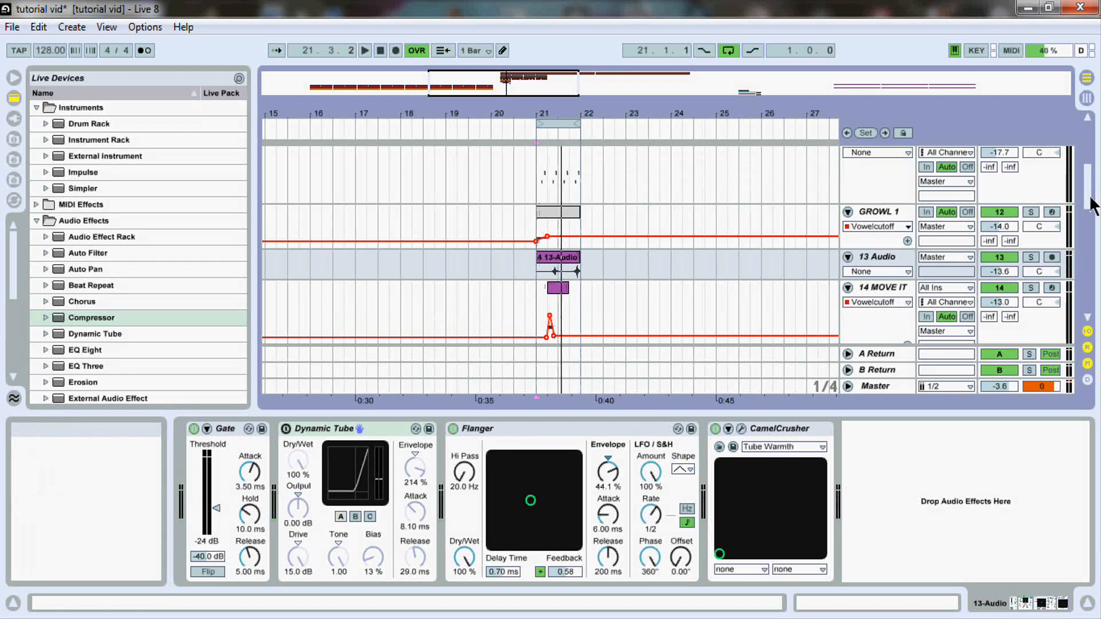
Save the Live set, select the GROWL 1 track and make its lane taller
drag(1090, 198, 1090, 210)
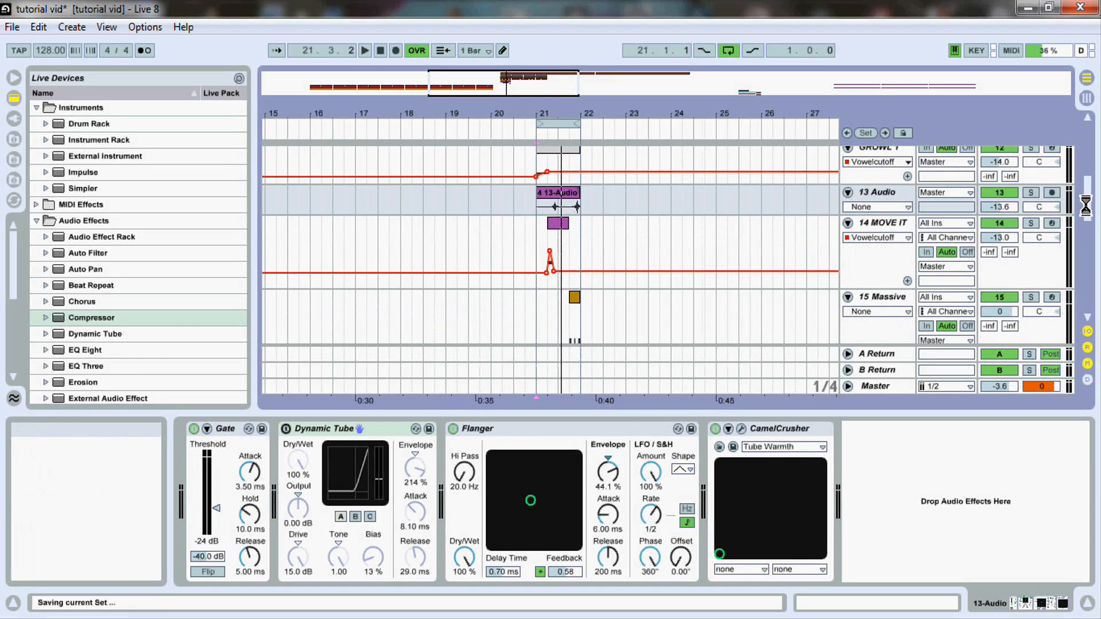
drag(1089, 212, 1095, 184)
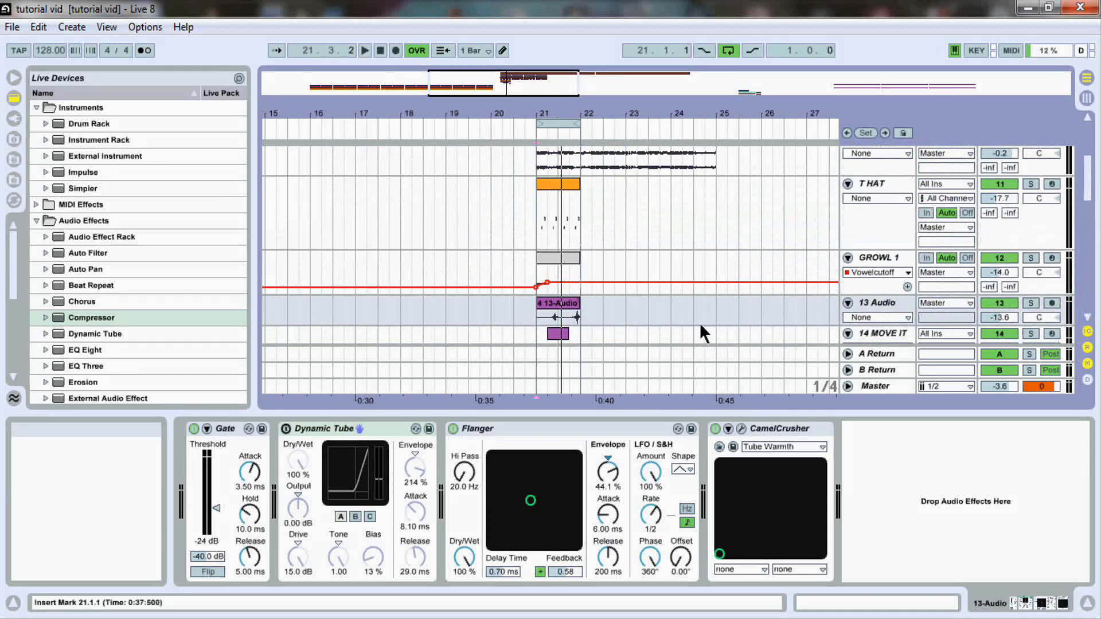
click(859, 289)
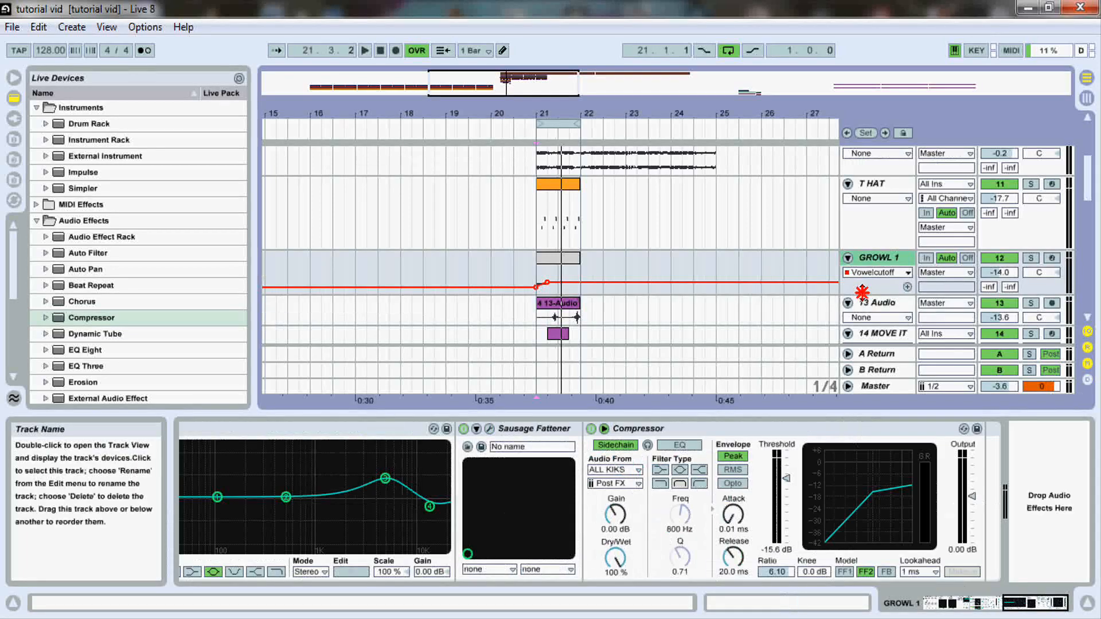
drag(862, 293, 861, 322)
drag(625, 113, 625, 163)
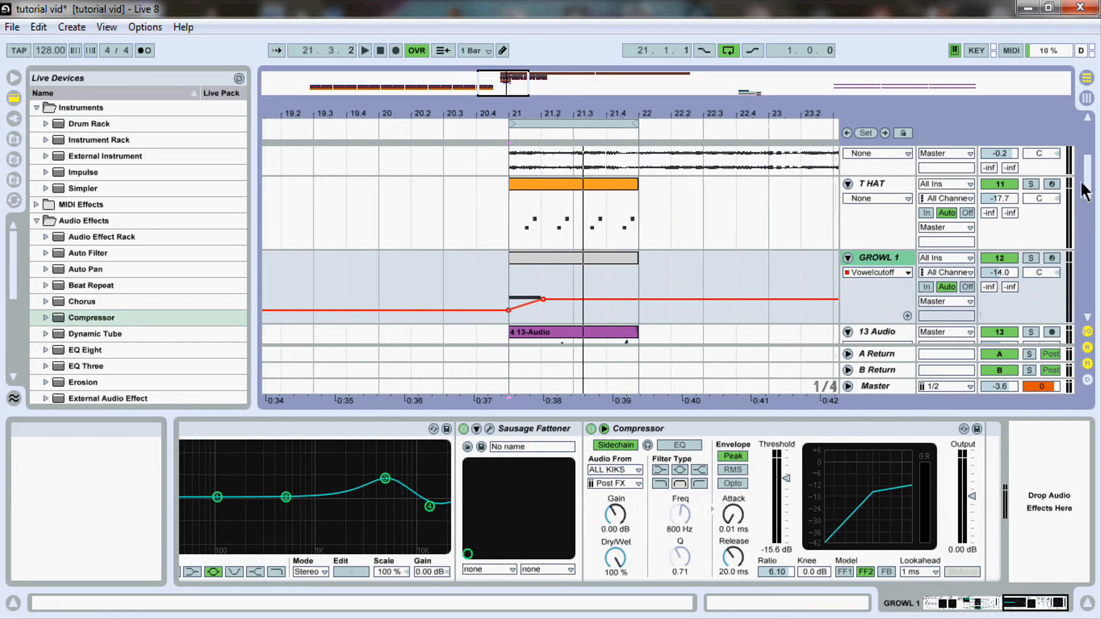
Select the GLITCH BASS track and examine the Compressor at the end of its device chain
drag(1085, 180, 1085, 150)
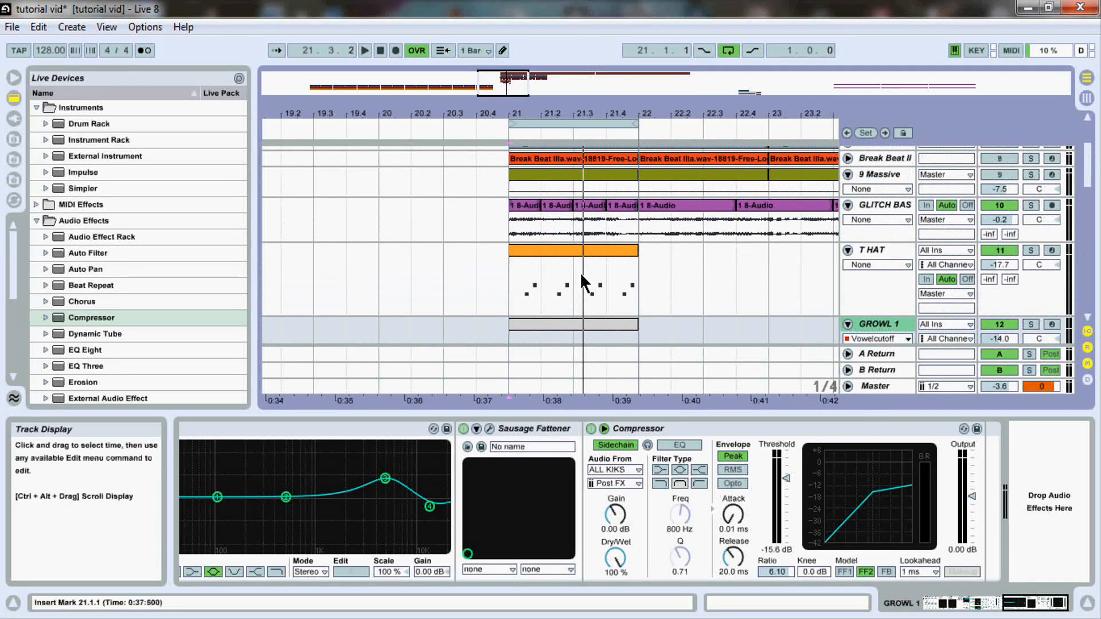
click(854, 205)
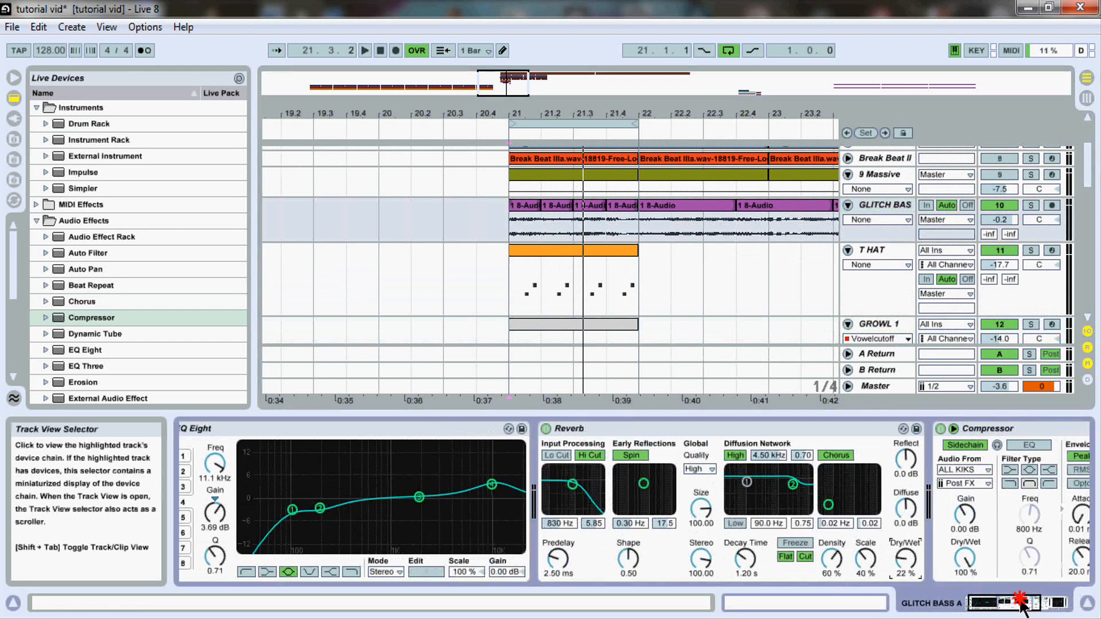
click(1044, 596)
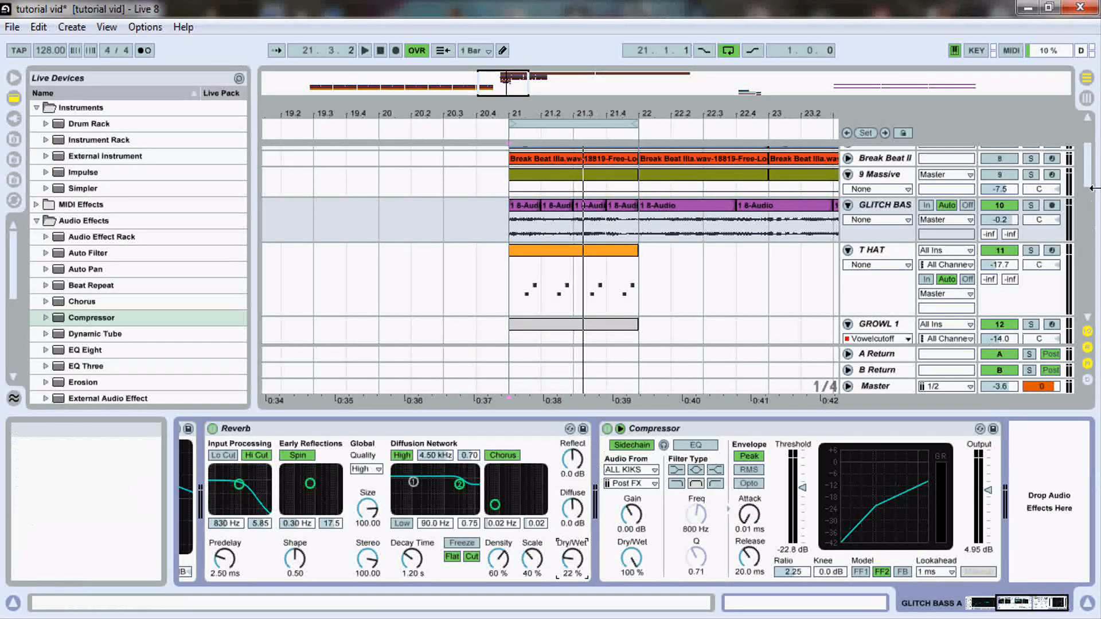
Make the 9 Massive track lane taller and start playback
scroll(969, 193, up, 3)
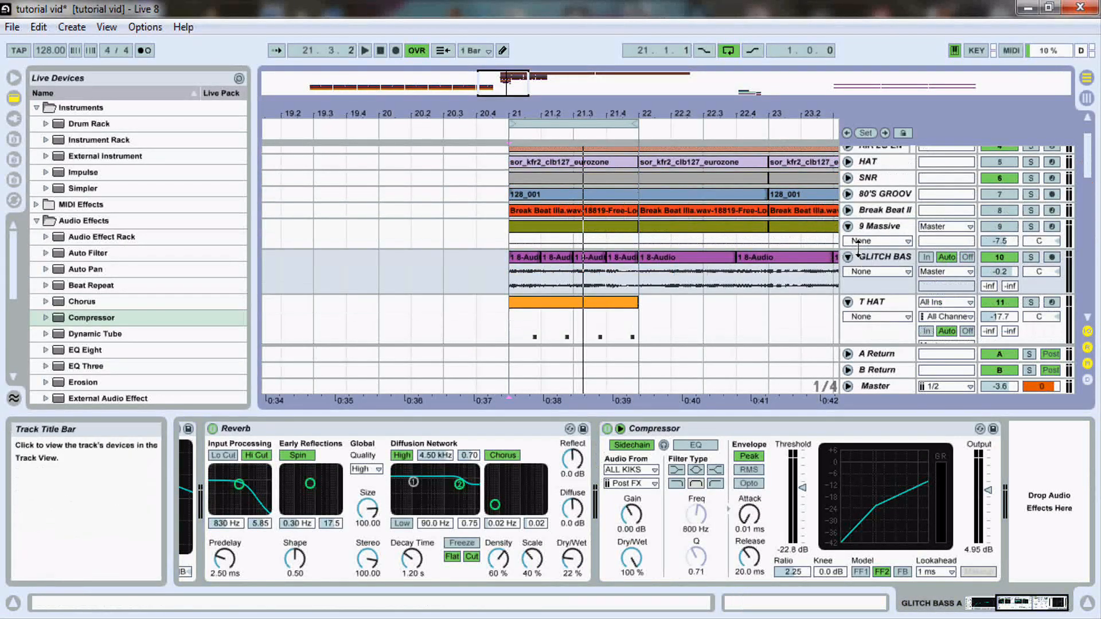
drag(859, 246, 849, 287)
key(space)
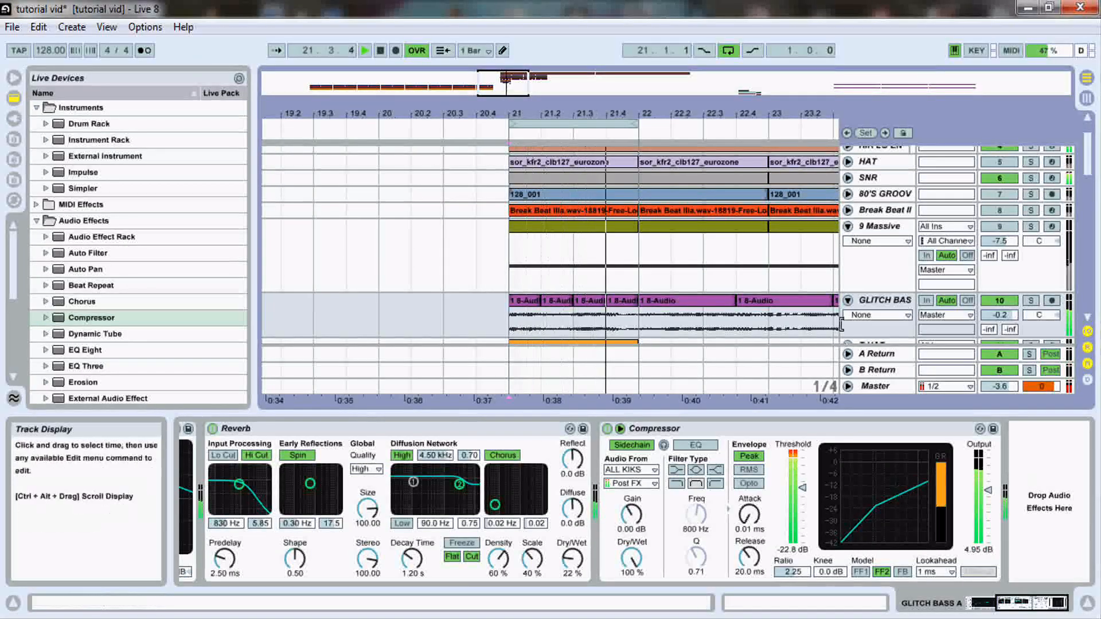
Set the arrangement loop to four bars starting at 21.1.1 and play it
drag(531, 114, 530, 84)
drag(553, 124, 787, 124)
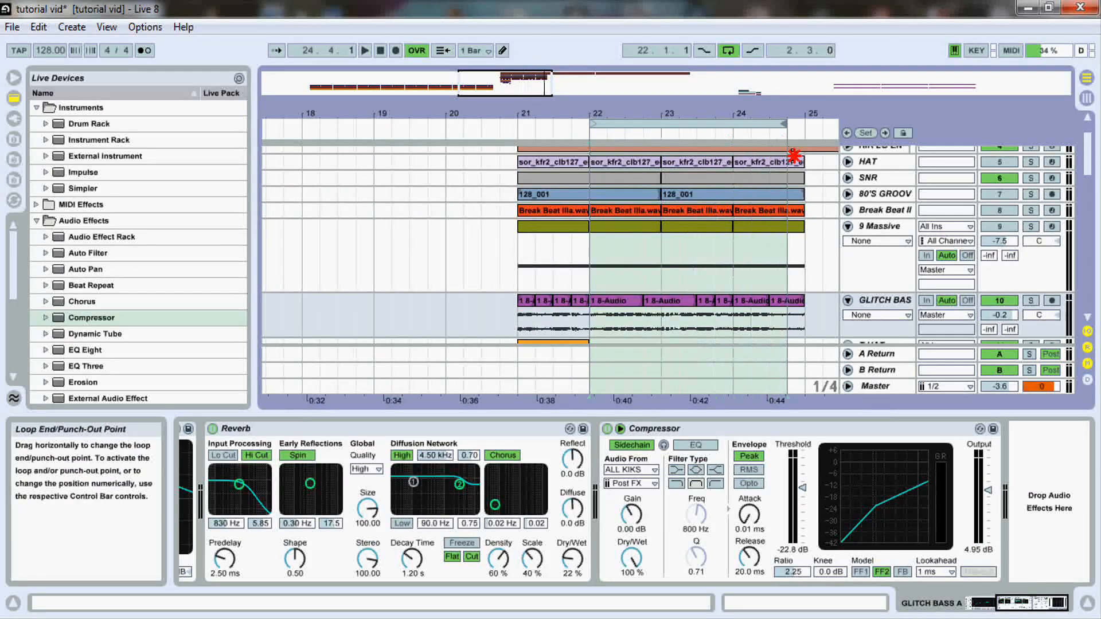
drag(633, 120, 576, 137)
key(space)
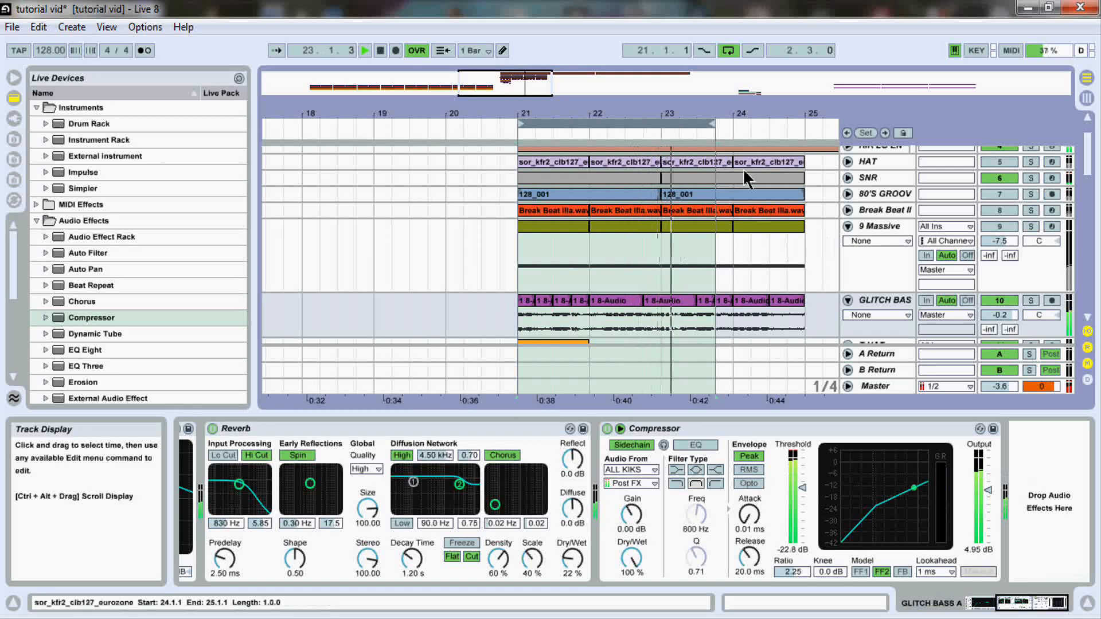
drag(713, 124, 802, 124)
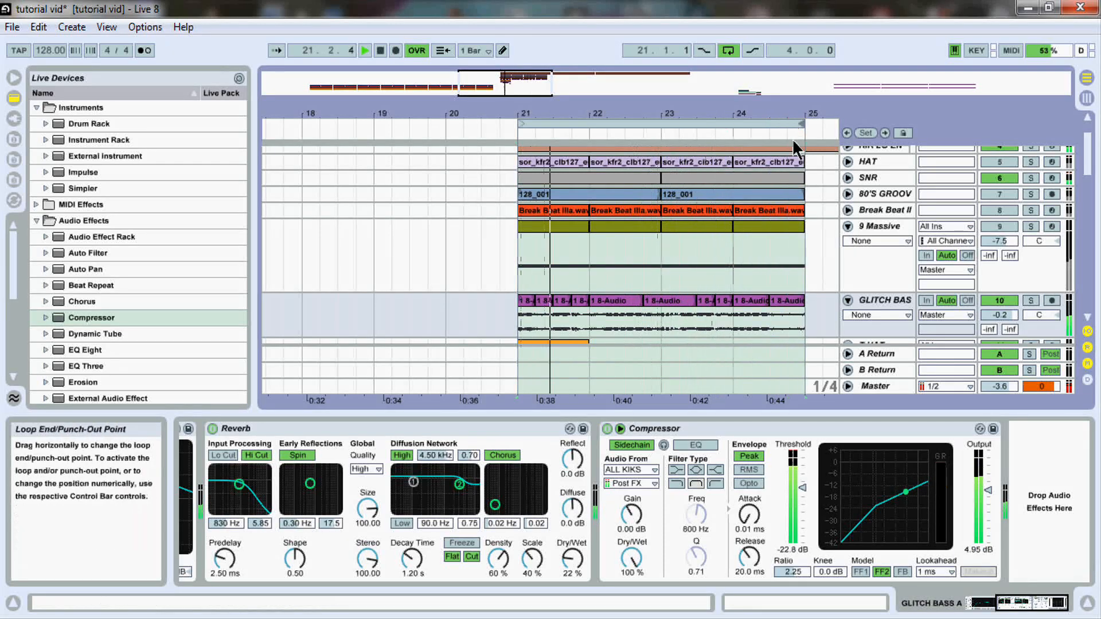
Duplicate the one-bar T HAT and GROWL 1 clips from bar 21 into bars 22, 23 and 24
drag(1090, 151, 1085, 170)
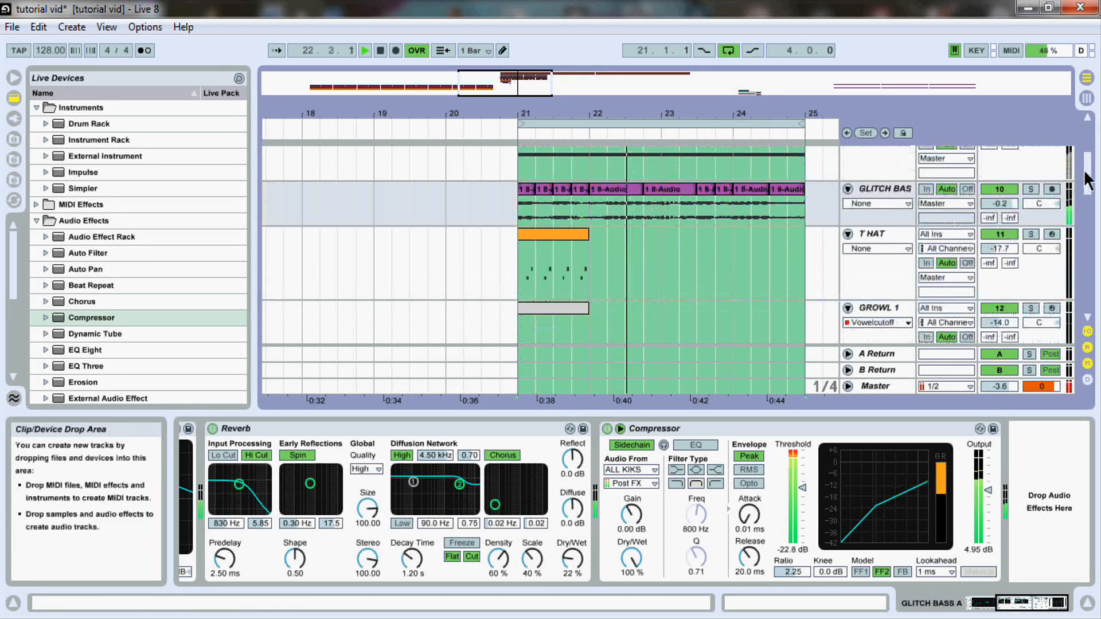
drag(590, 245, 524, 325)
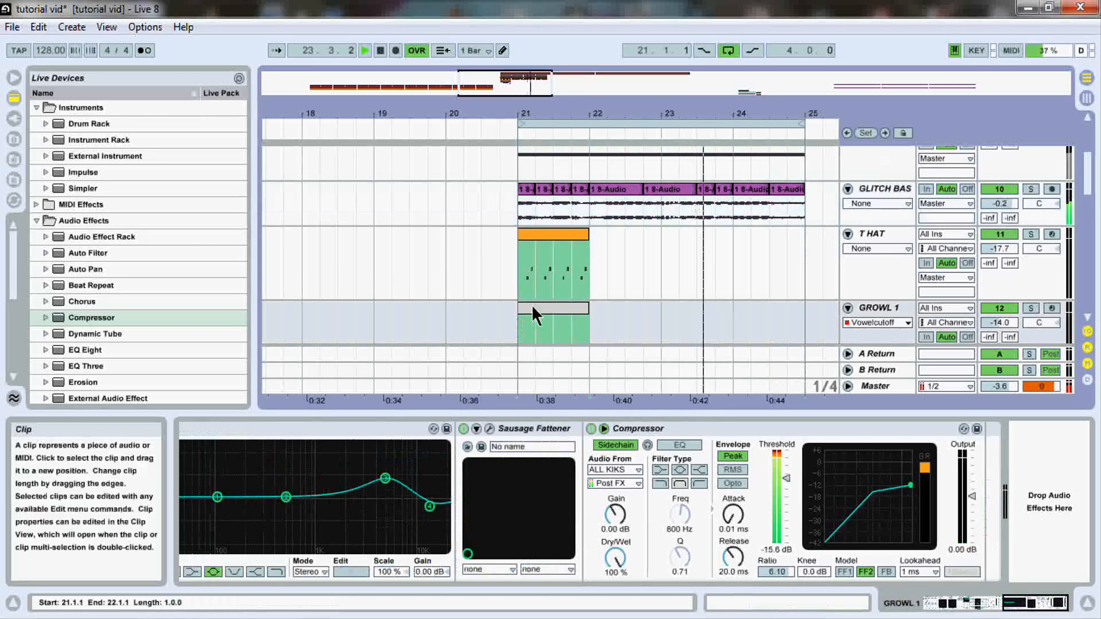
key(ctrl+d)
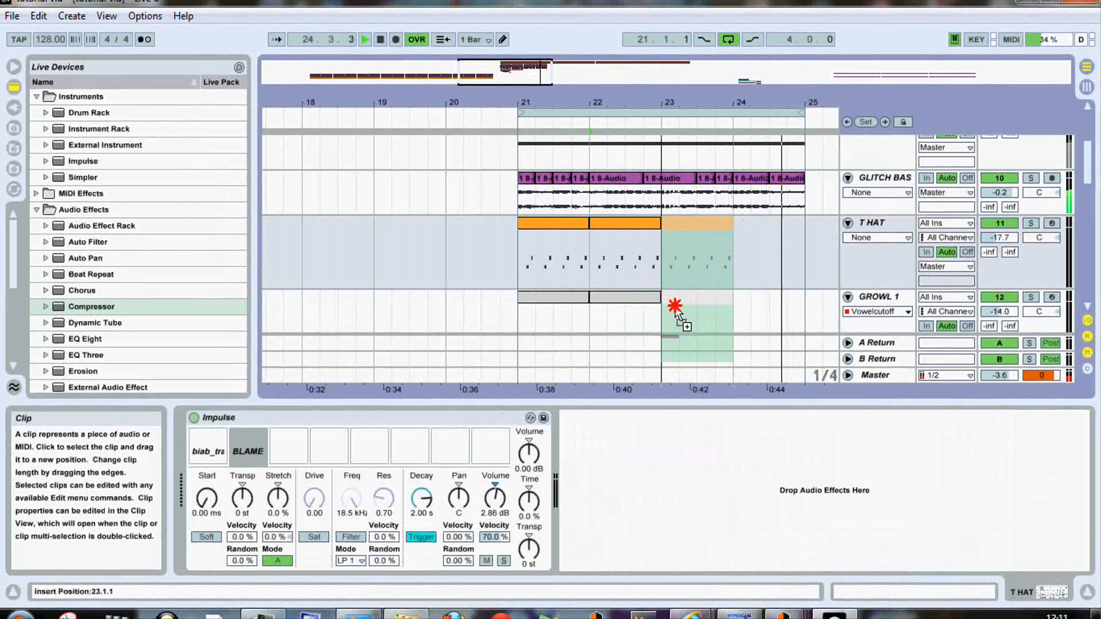
key(ctrl+d)
key(ctrl+d)
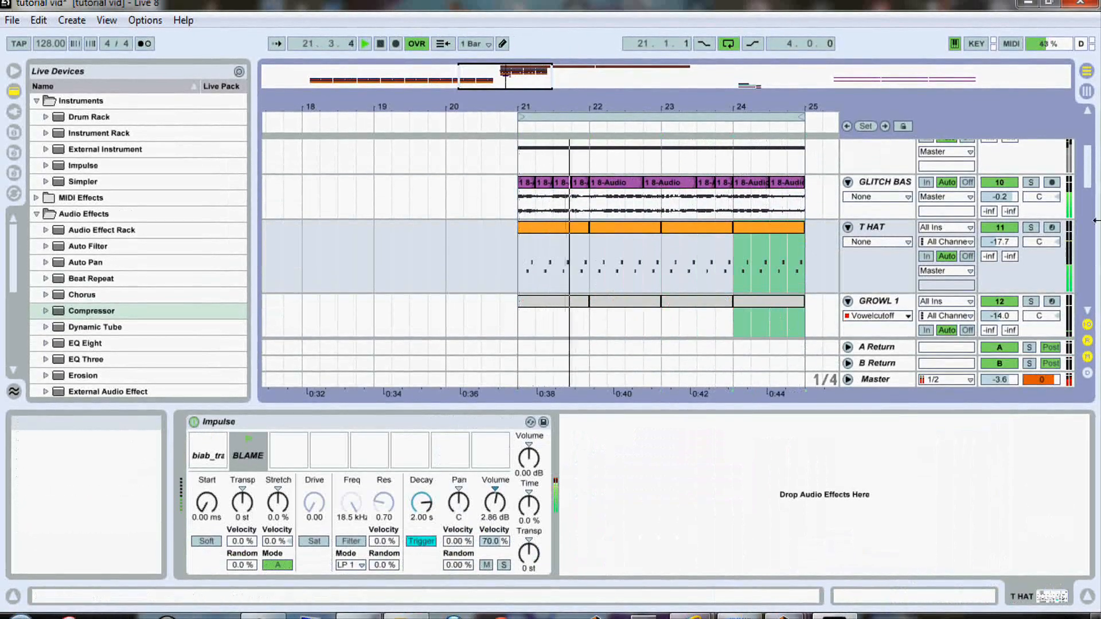
Repeat the 13 Audio clip and the 14 MOVE IT clip from bar 21 in bars 22, 23 and 24
scroll(1093, 192, down, 5)
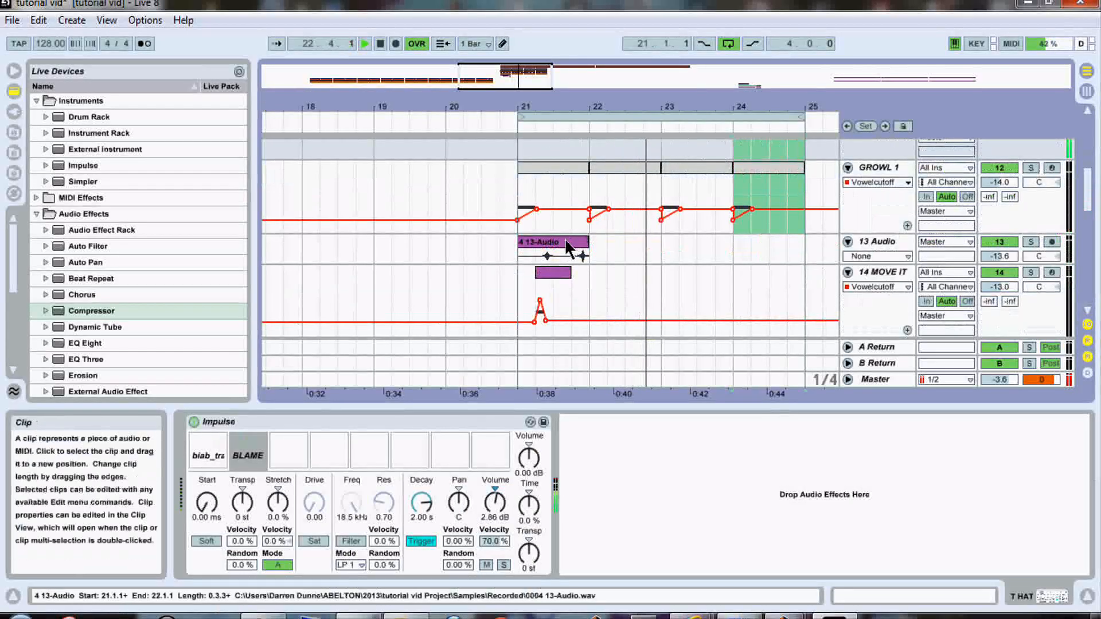
click(556, 255)
key(ctrl+d)
key(ctrl+d)
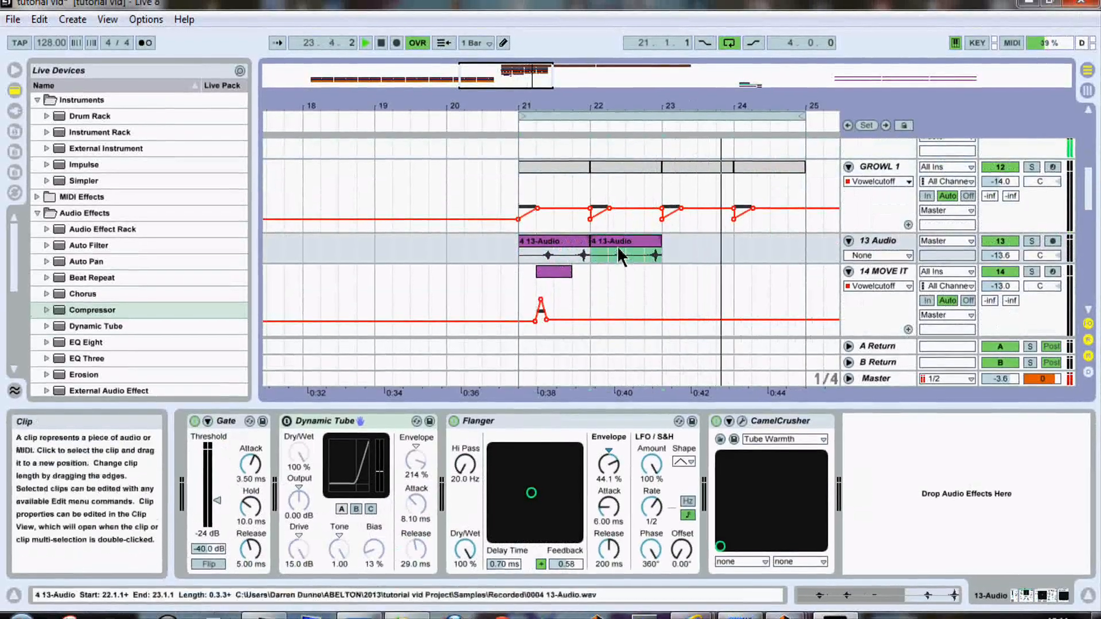
key(ctrl+d)
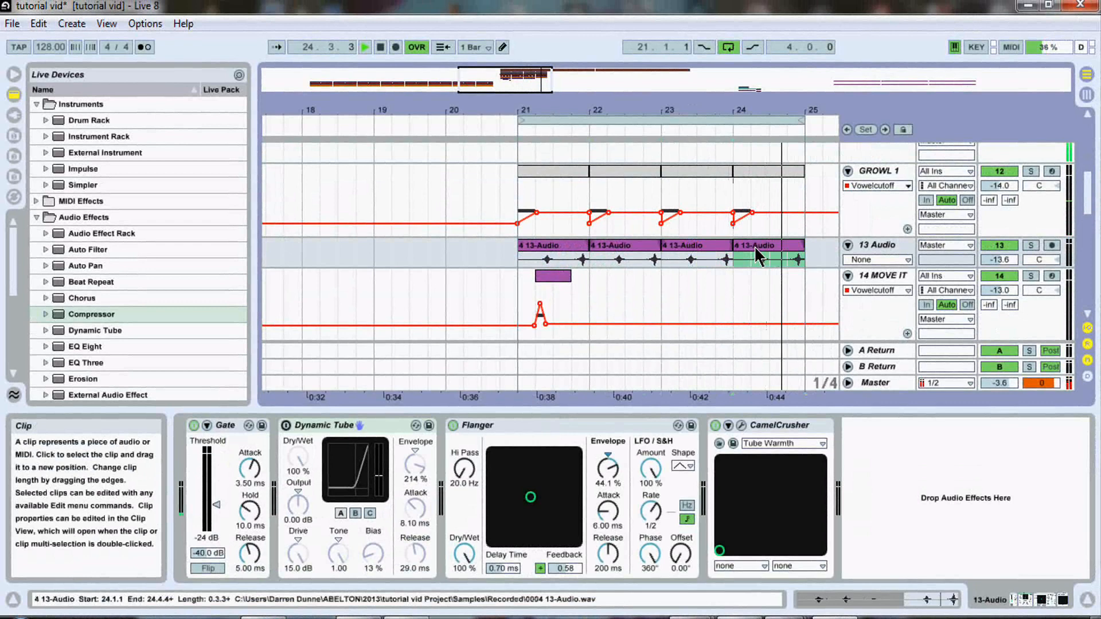
click(544, 272)
drag(546, 280, 765, 266)
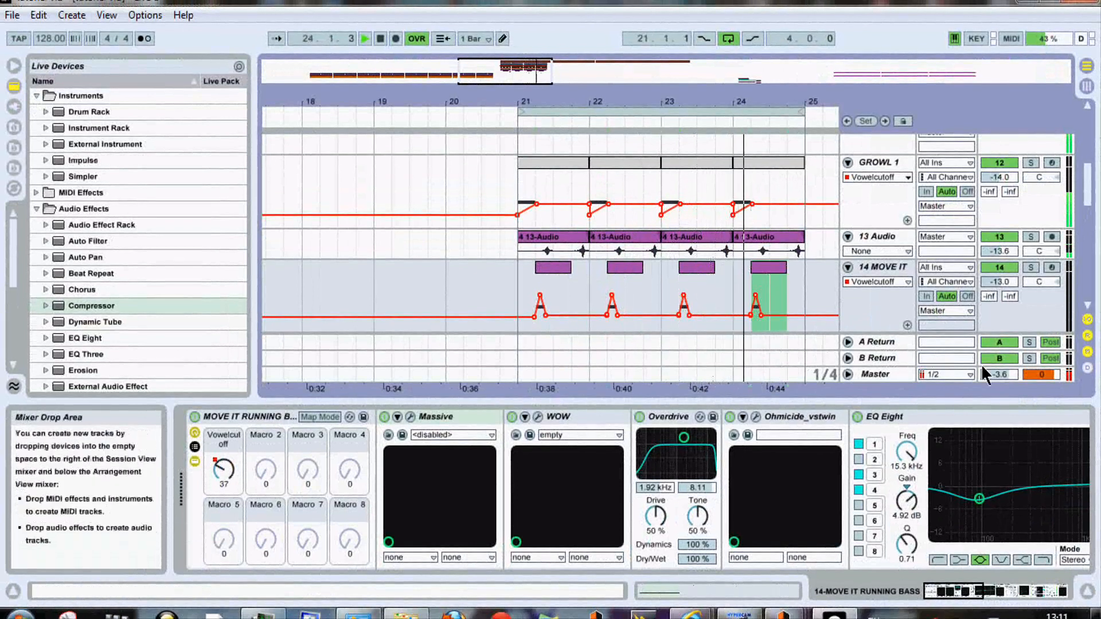
Copy the 15 Massive clip from 21.4.1 to 22.4.1 and shorten the loop to that single beat
scroll(1084, 214, down, 3)
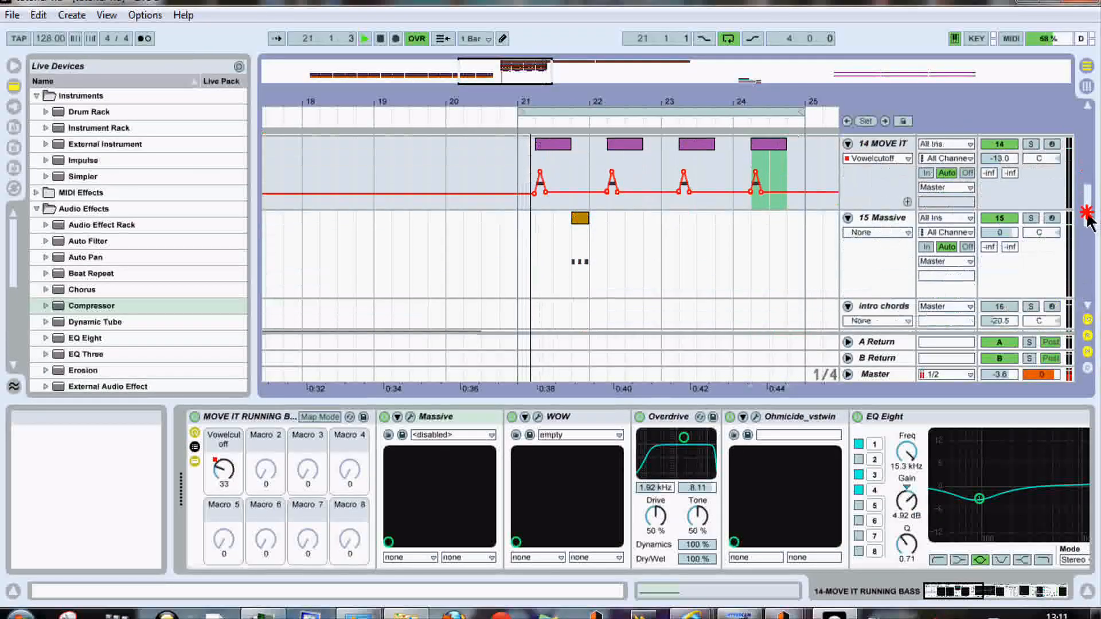
click(578, 215)
drag(578, 217, 651, 214)
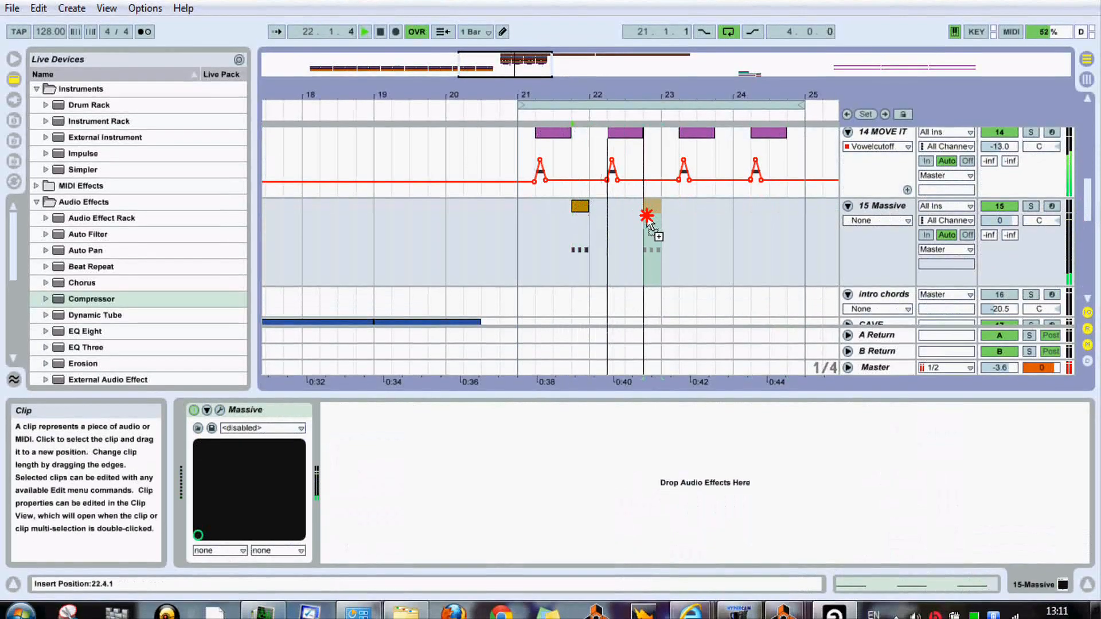
drag(803, 104, 661, 103)
drag(541, 105, 634, 105)
Rework the copied 15 Massive clip at 22.4.1 into four evenly spaced F1 notes starting at 1.1.1, 1.1.2, 1.1.3 and 1.1.4
click(655, 205)
double_click(655, 204)
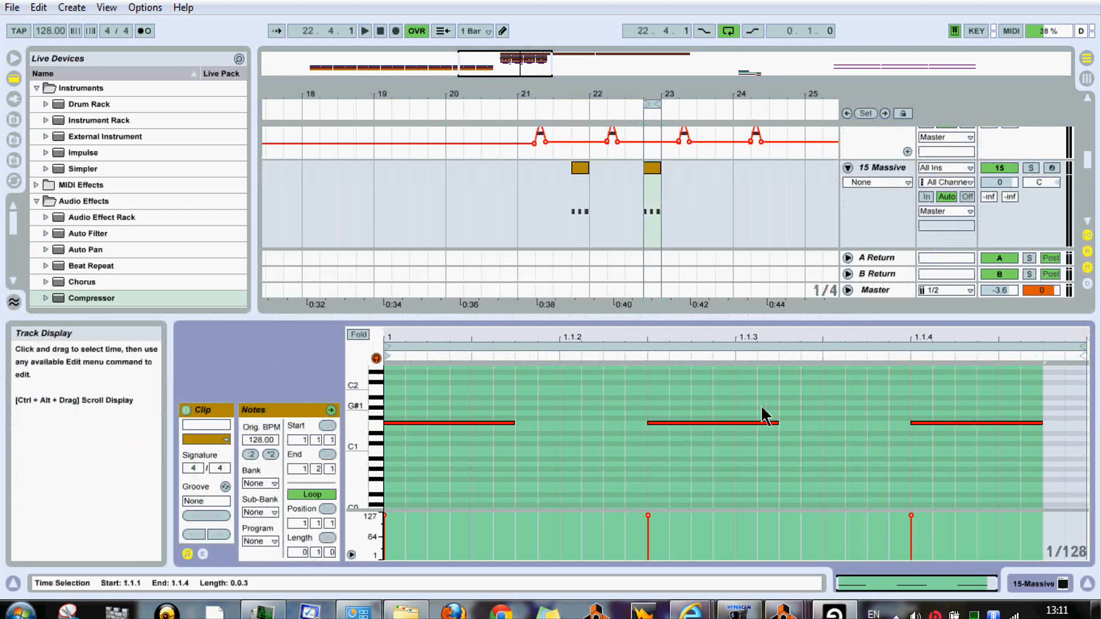
click(534, 423)
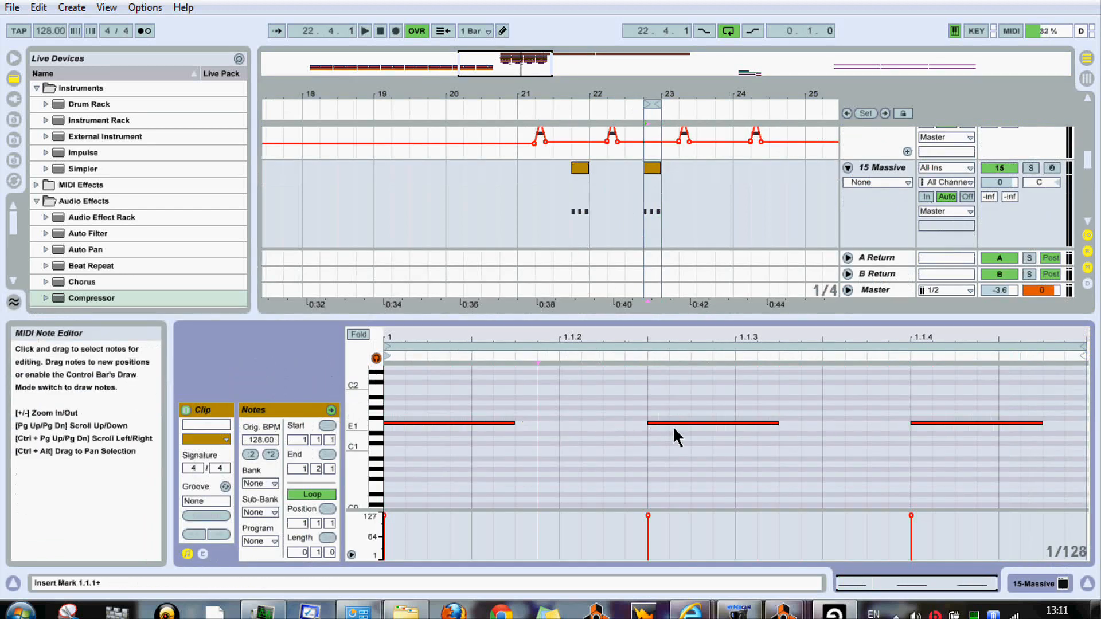
drag(666, 429, 750, 427)
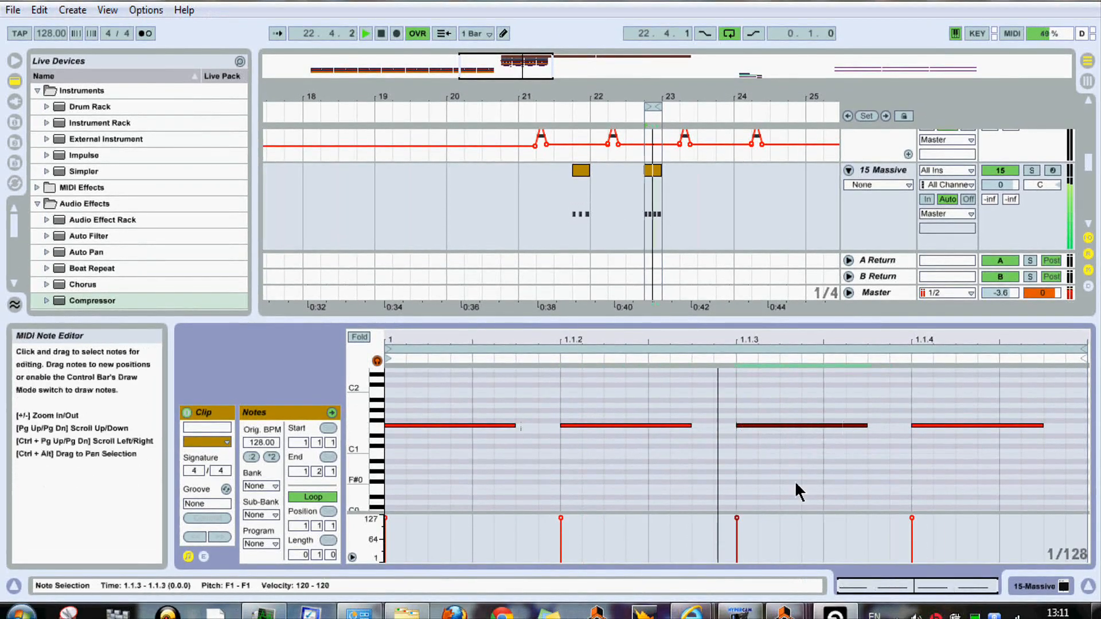
drag(1059, 405, 600, 456)
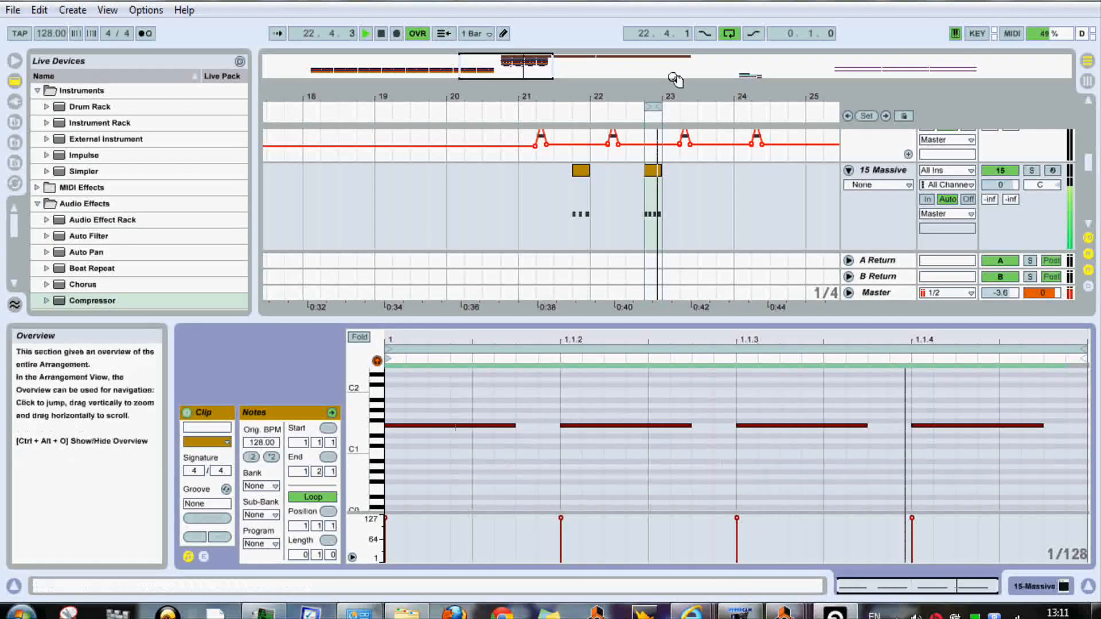
Select the one-beat loop at 22.4.1 and play it back to hear the edited notes
click(647, 106)
mouse_move(647, 107)
mouse_down()
mouse_move(525, 132)
mouse_move(644, 122)
mouse_up()
key(space)
key(space)
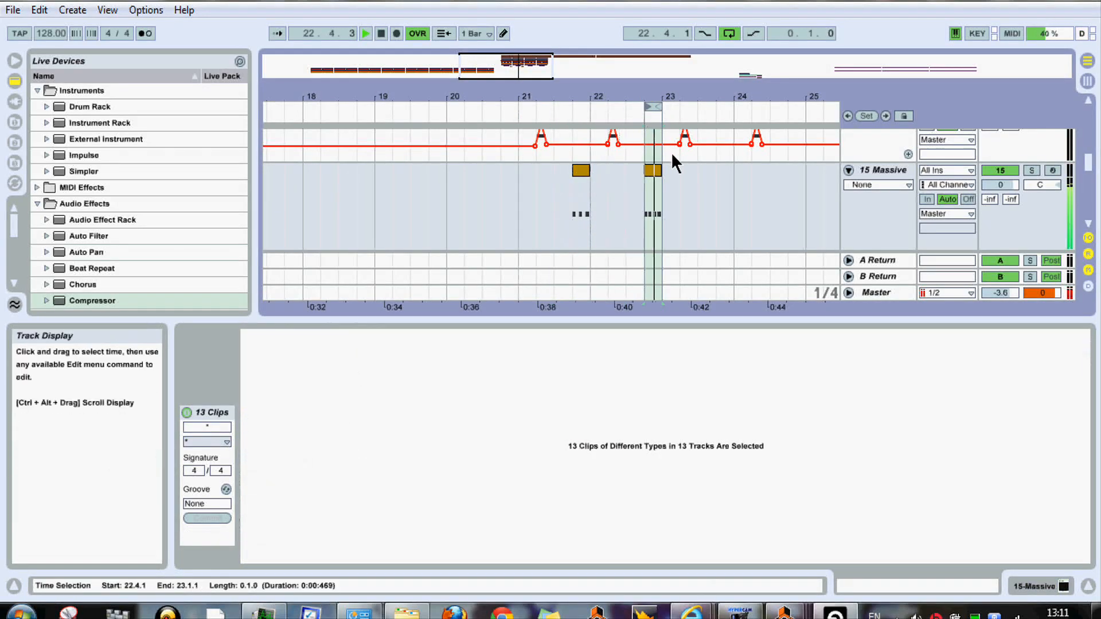
Extend the loop to two bars from 21.1.1 to 23.1.1 and play it back
drag(650, 107, 528, 124)
key(space)
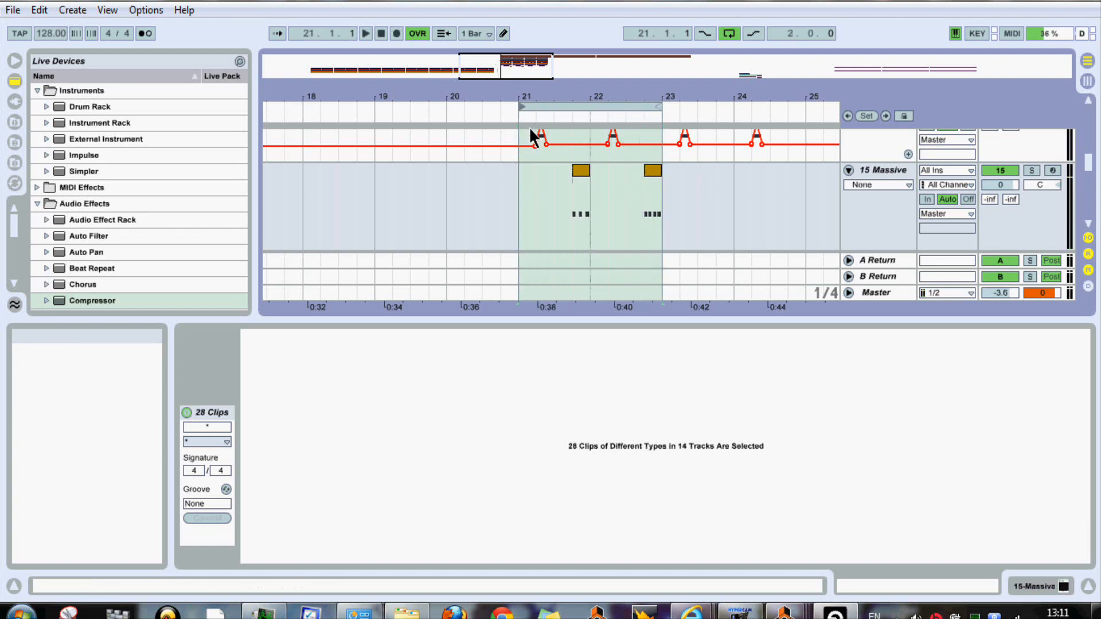
key(space)
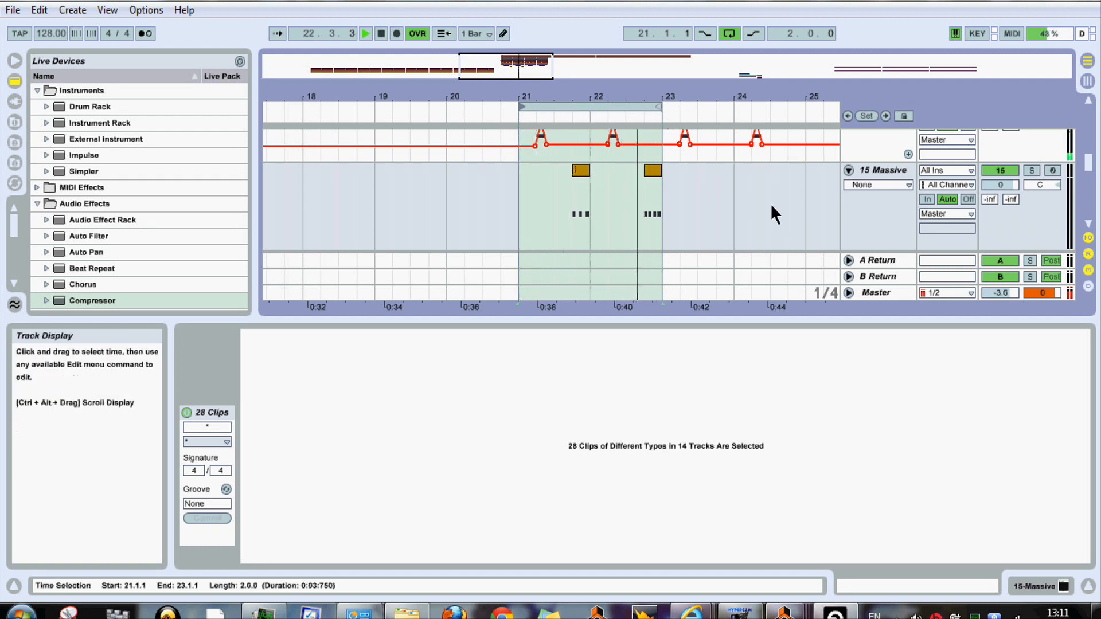
mouse_move(1087, 161)
mouse_down()
mouse_move(1081, 209)
mouse_move(1084, 144)
mouse_move(1086, 154)
mouse_up()
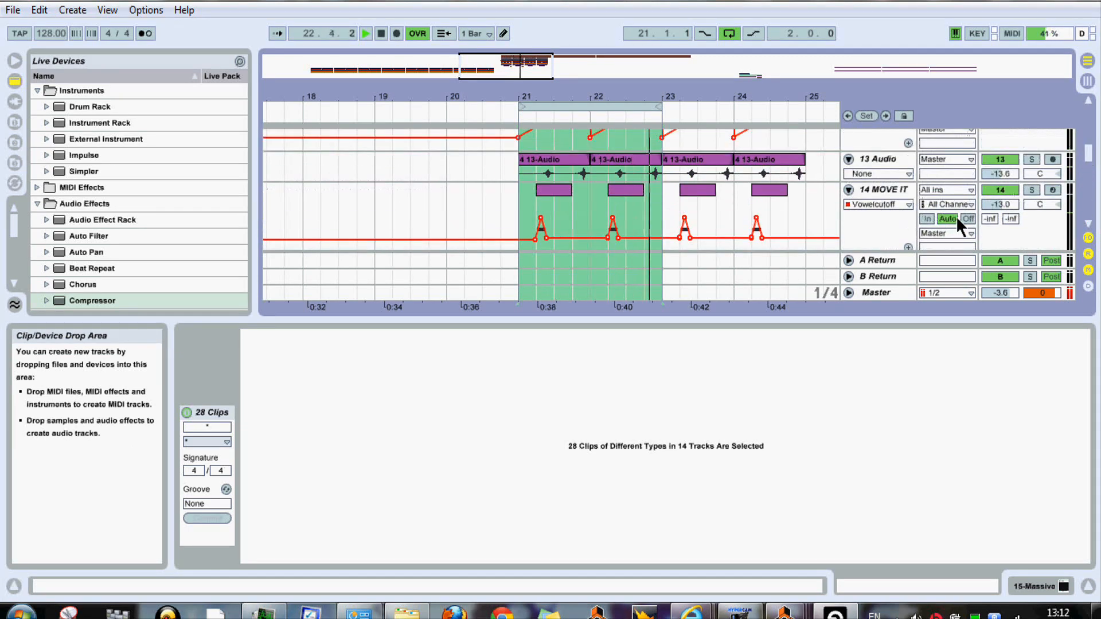
Delete the GROWL 1 clip in bar 22 and play back the two-bar loop
click(626, 192)
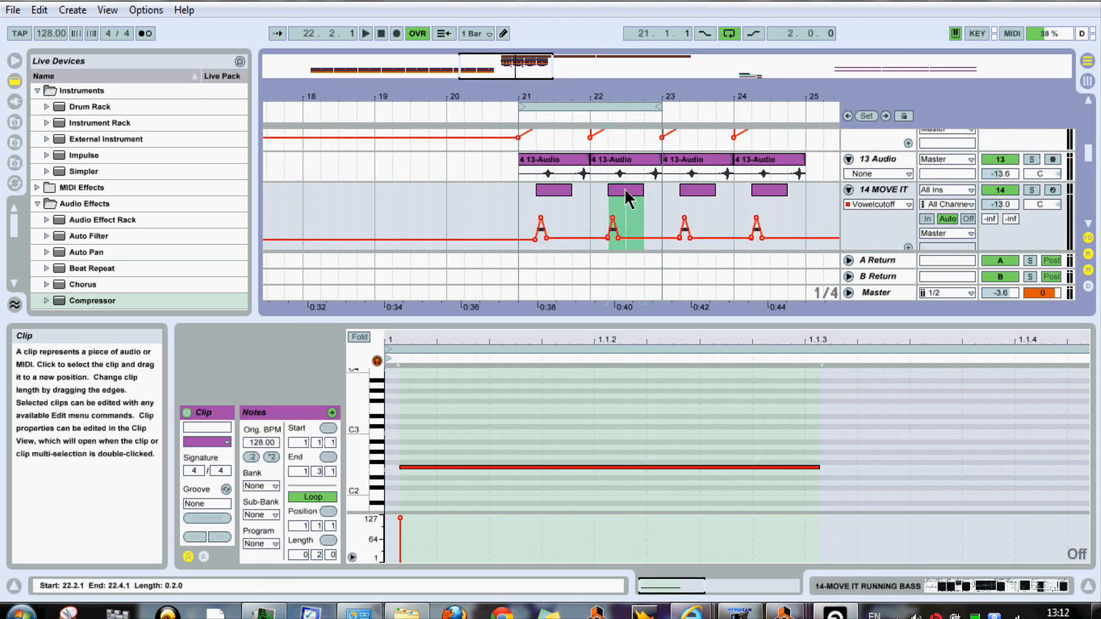
drag(1093, 158, 1091, 148)
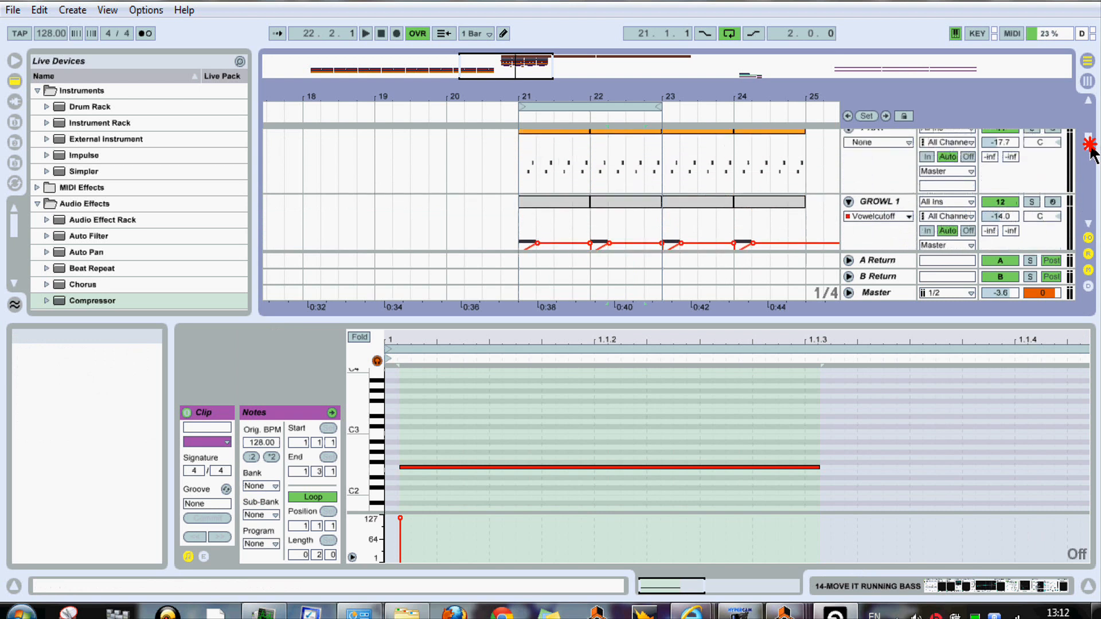
click(618, 198)
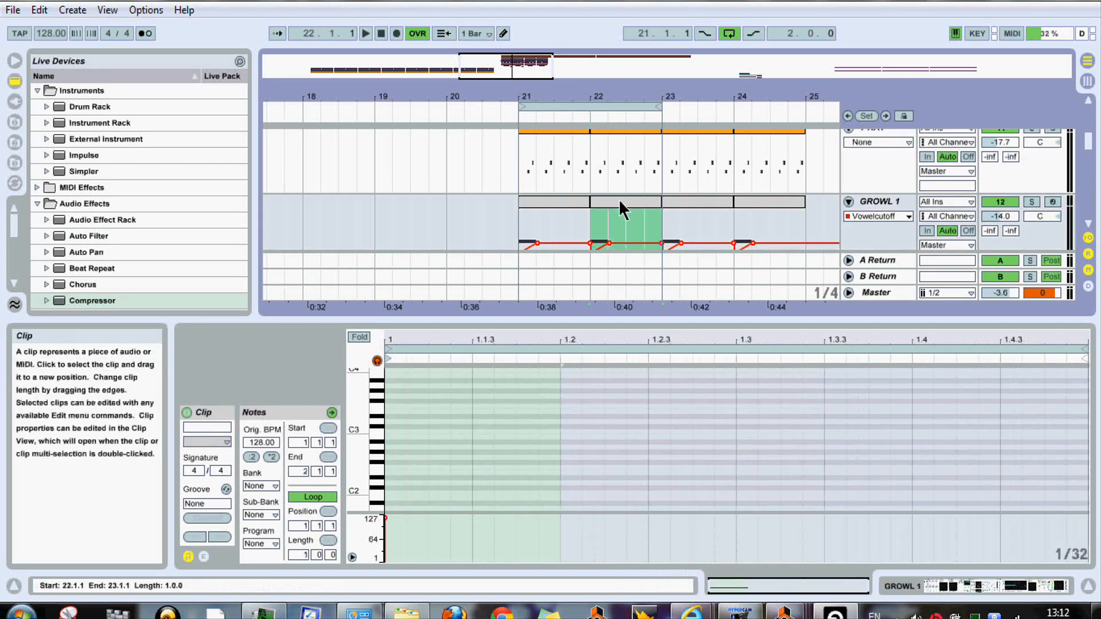
key(space)
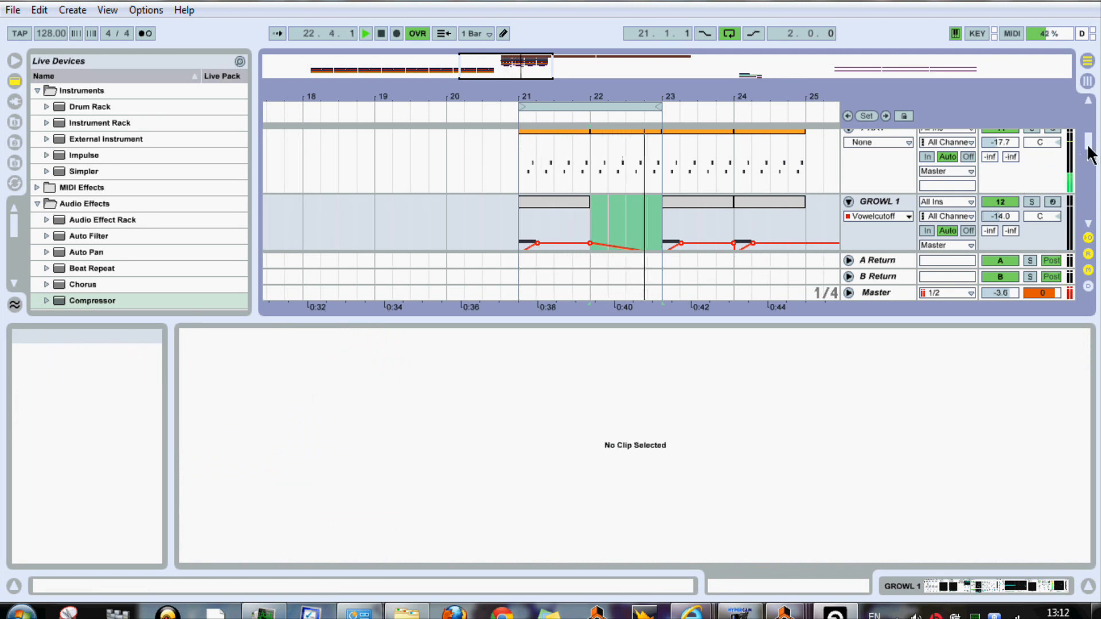
scroll(1090, 150, down, 1)
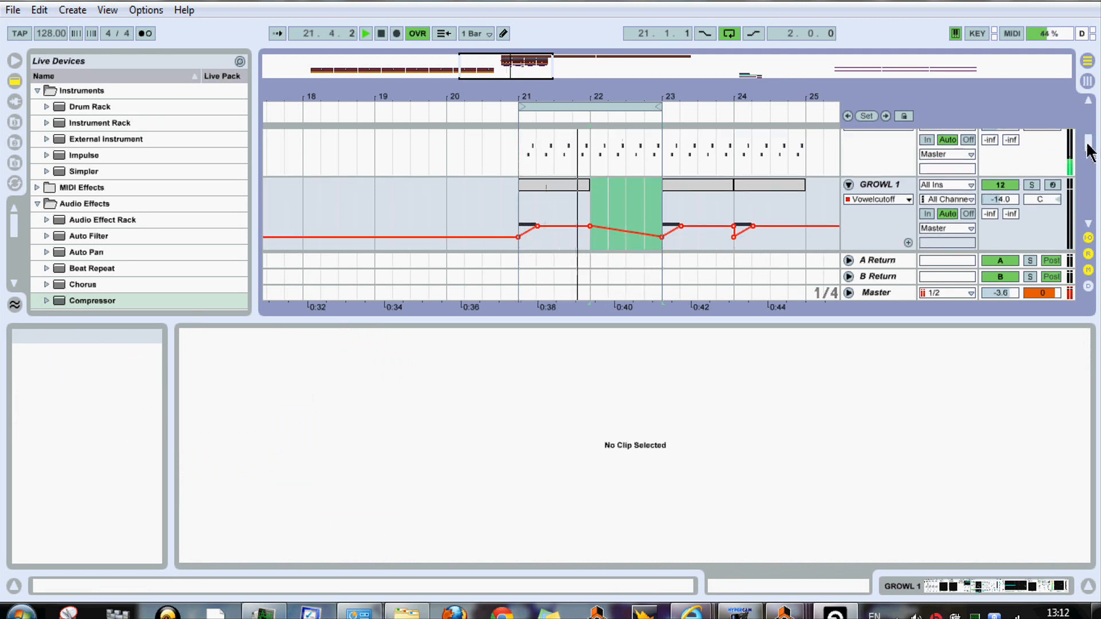
drag(1087, 142, 1088, 142)
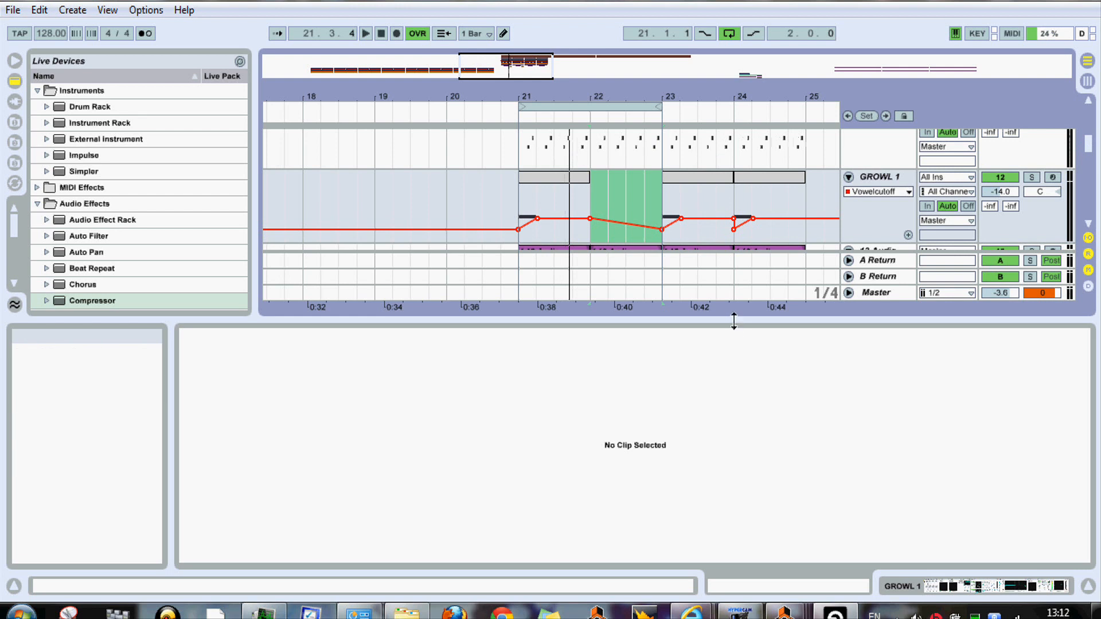
Deactivate the first clip on the GLITCH BASS track, from 21.1.1 to 21.2.1
drag(730, 318, 729, 401)
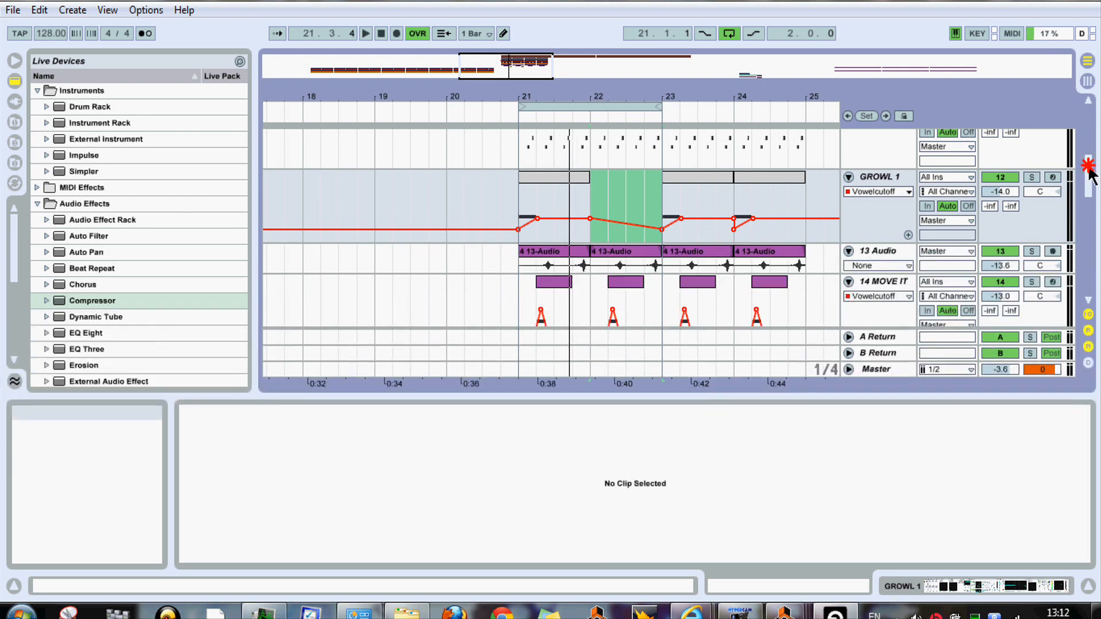
drag(1091, 172, 1095, 153)
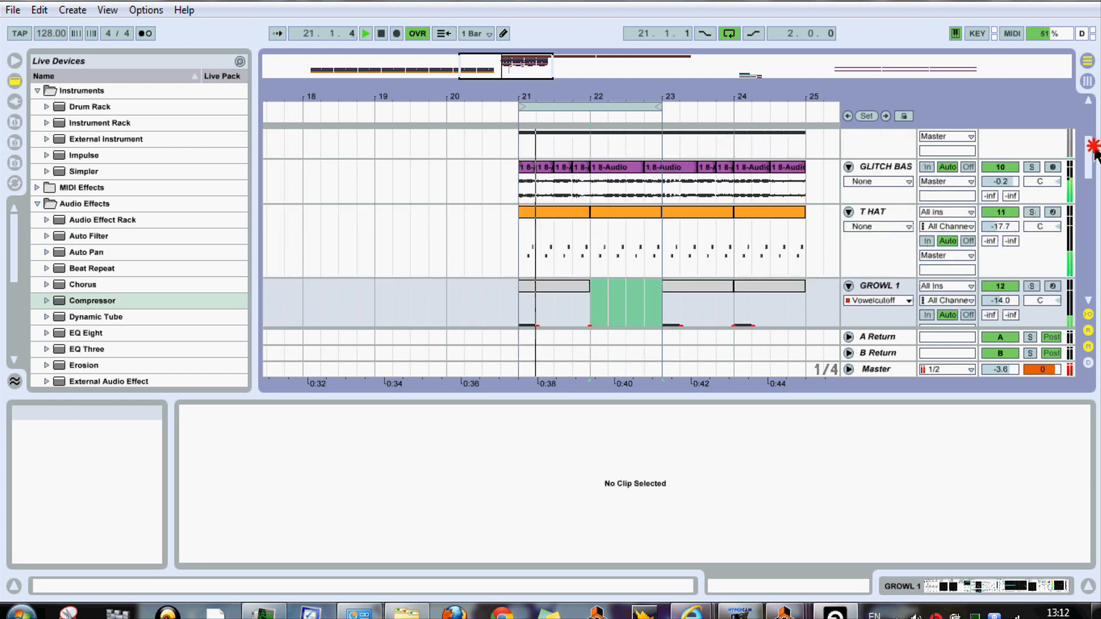
click(529, 168)
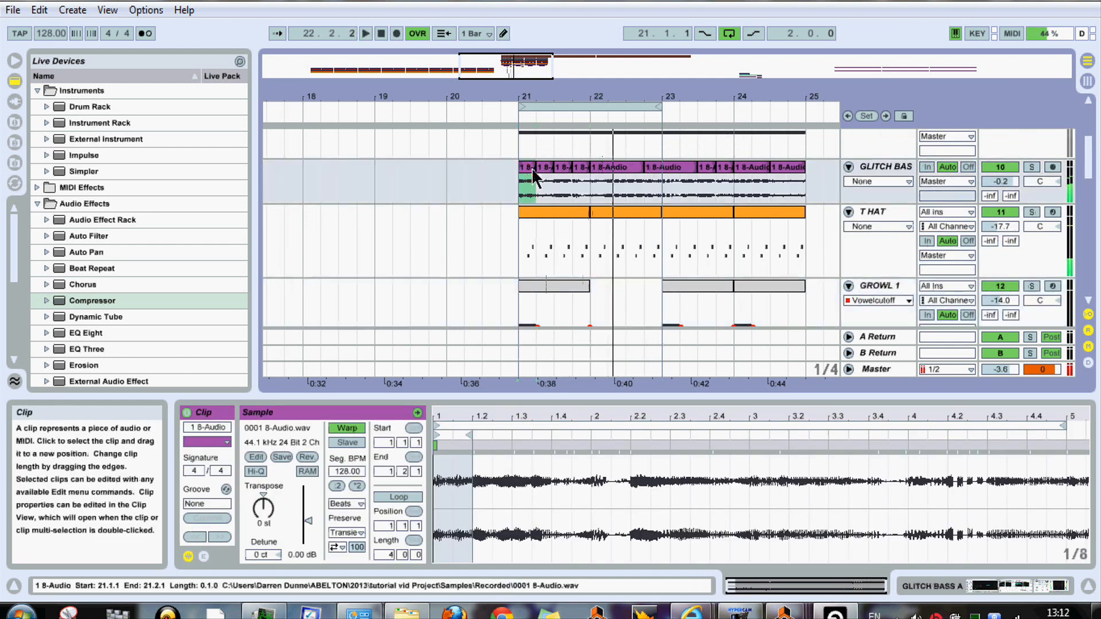
right_click(529, 169)
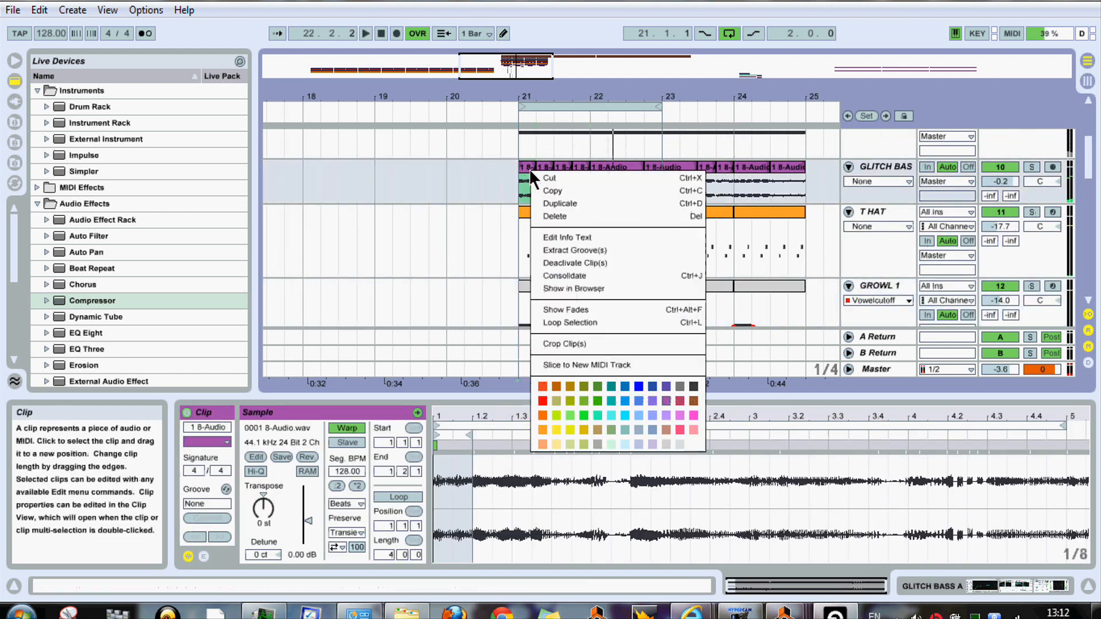
click(574, 262)
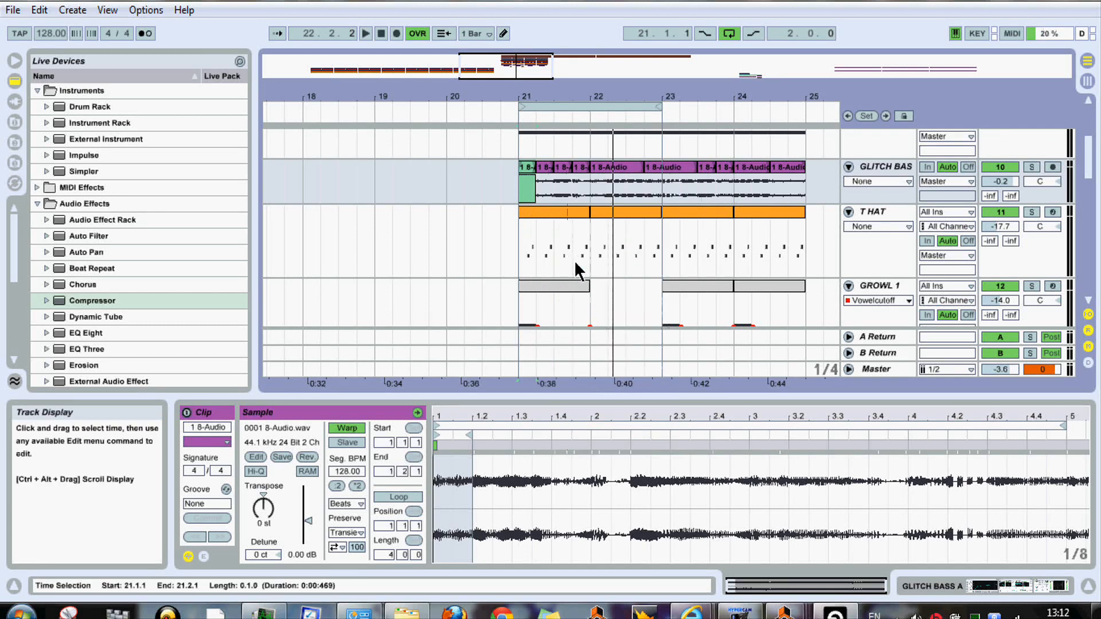
click(518, 201)
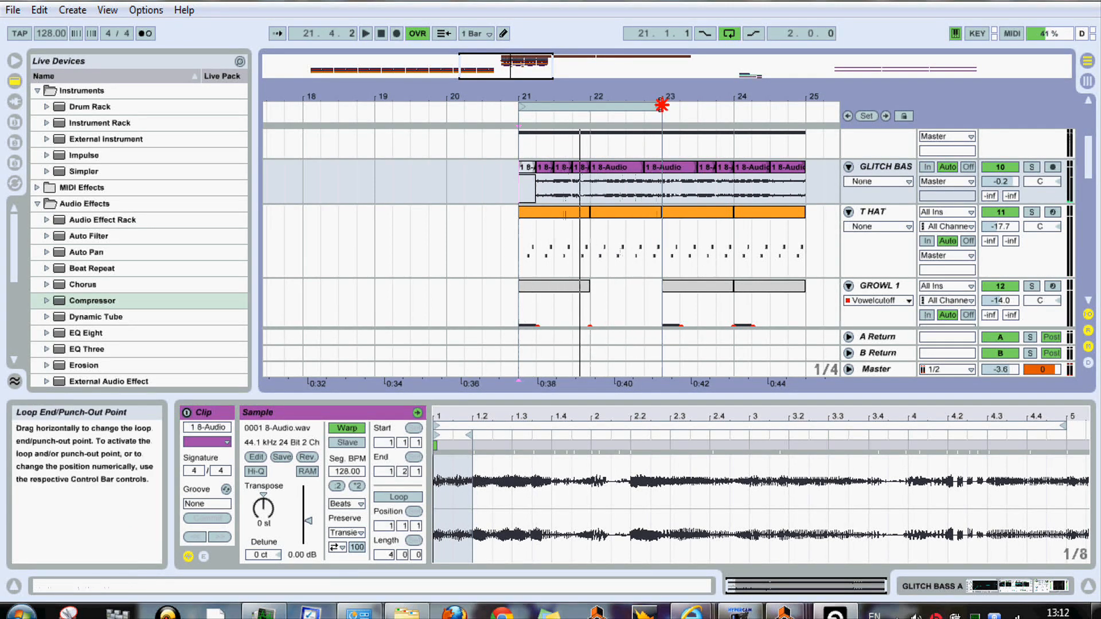
Move the loop to bar 24, from 24.1.1 to 25.1.1, and play it back
drag(662, 103, 811, 135)
drag(734, 104, 734, 105)
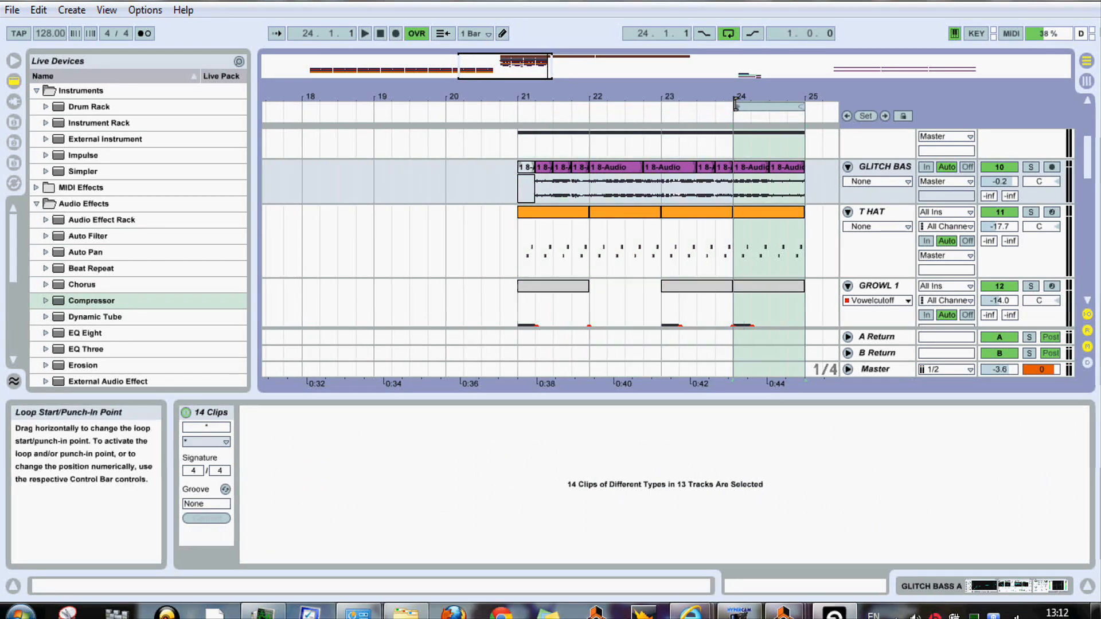
drag(1093, 166, 1081, 129)
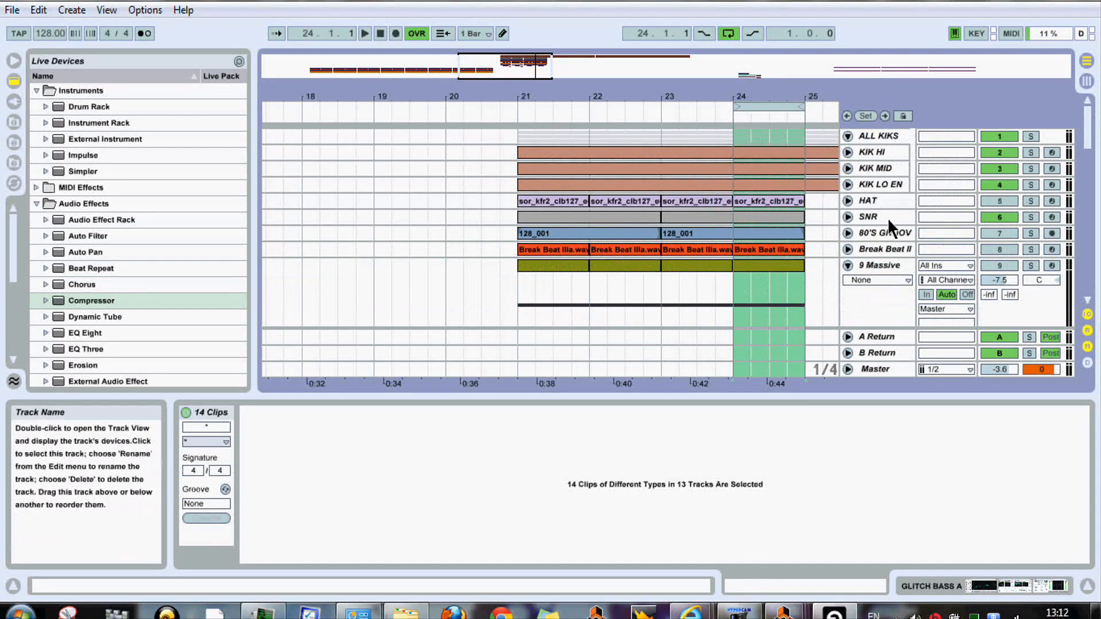
key(space)
Rework the end of the SNR clip at bar 23 into a fill of stacked snare hits at 2.3.2, 2.3.4, 2.4.3 and 2.4.4
click(847, 217)
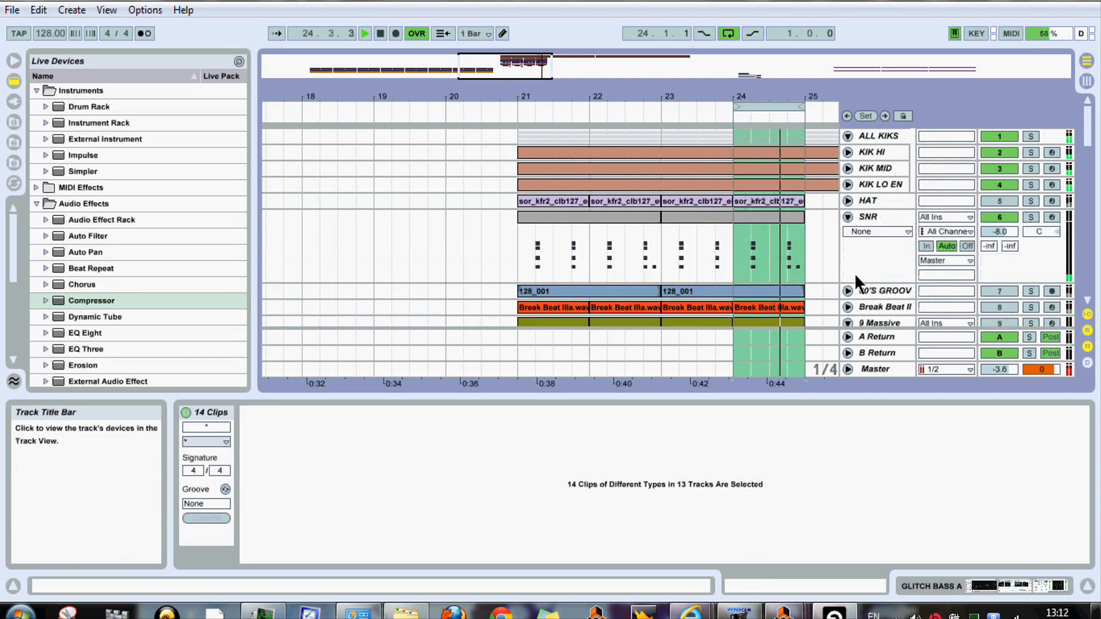
click(788, 219)
drag(814, 389, 791, 240)
drag(1000, 380, 1018, 465)
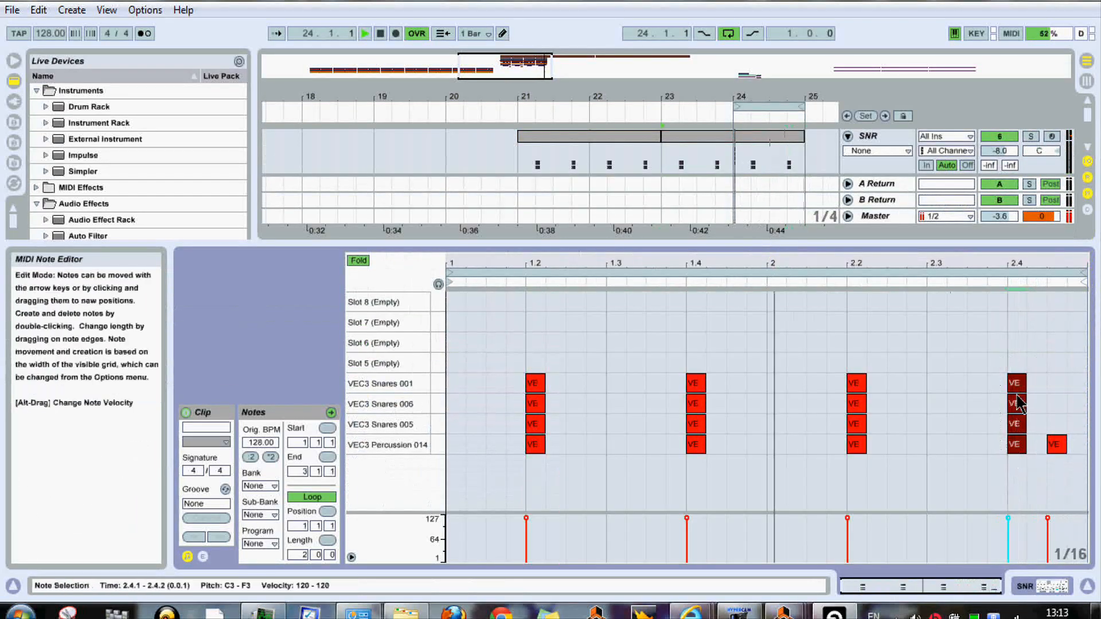
drag(1017, 388, 982, 391)
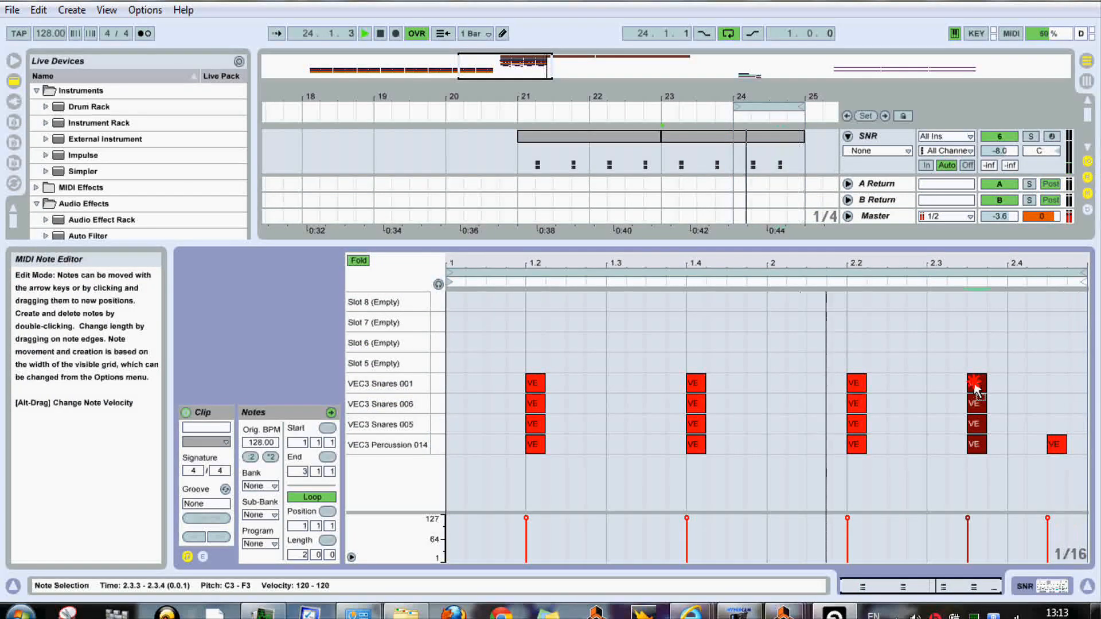
drag(979, 387, 1088, 402)
key(Delete)
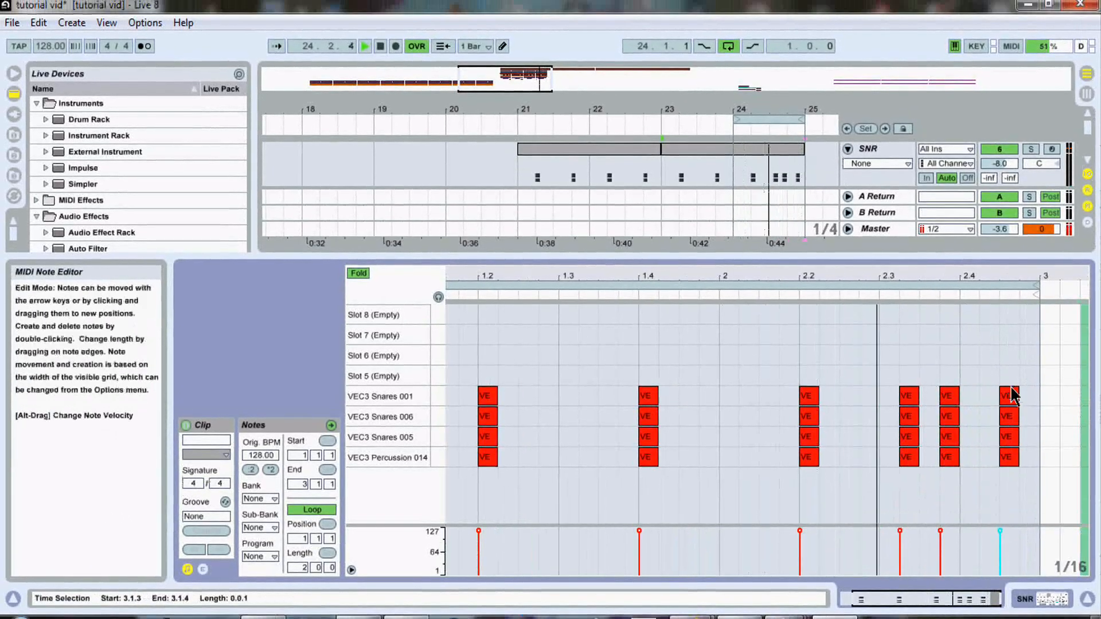
drag(1009, 362, 1018, 444)
drag(1017, 395, 1034, 396)
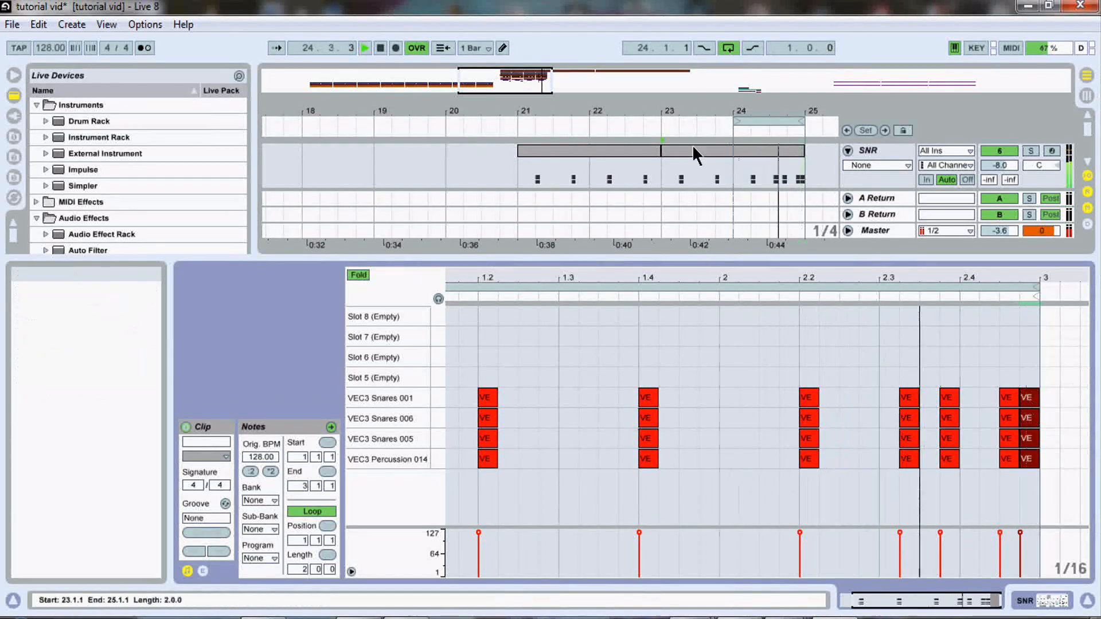
Extend the loop to four bars, from 21.1.1 to 25.1.1, while the arrangement plays
drag(733, 118, 518, 125)
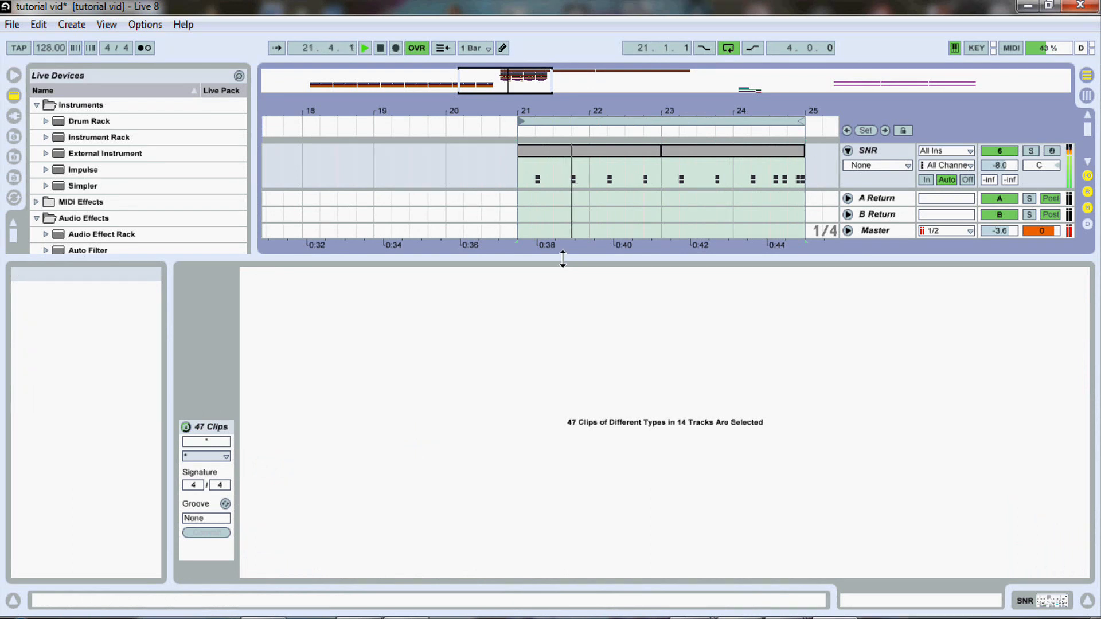
drag(562, 260, 571, 399)
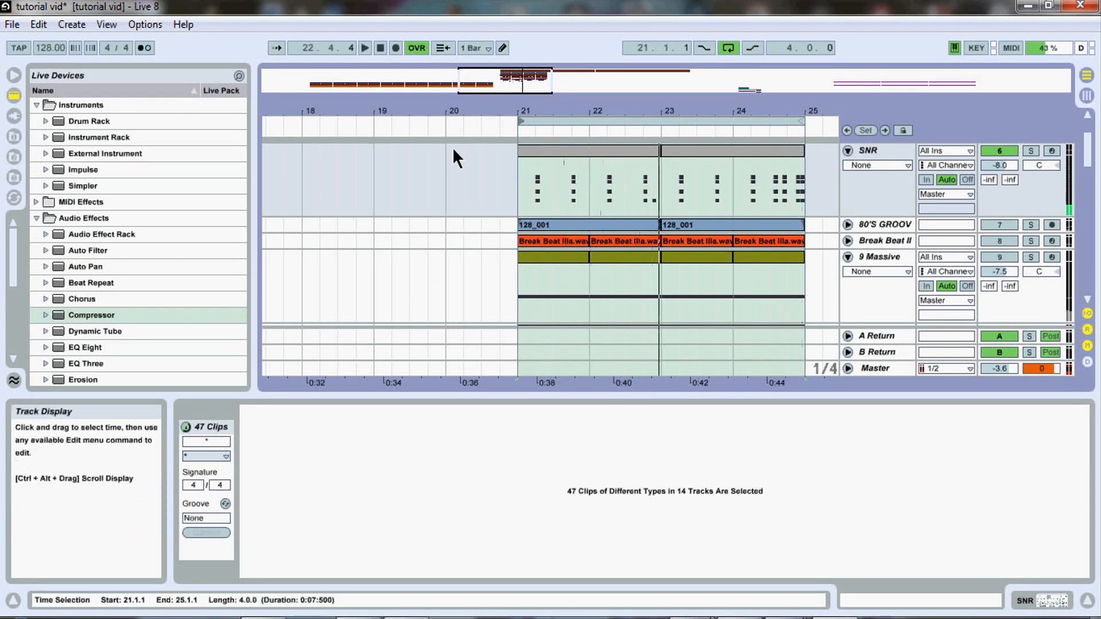
Extend the loop start back to 5.1.1 and play the arrangement from the intro
drag(418, 105, 590, 57)
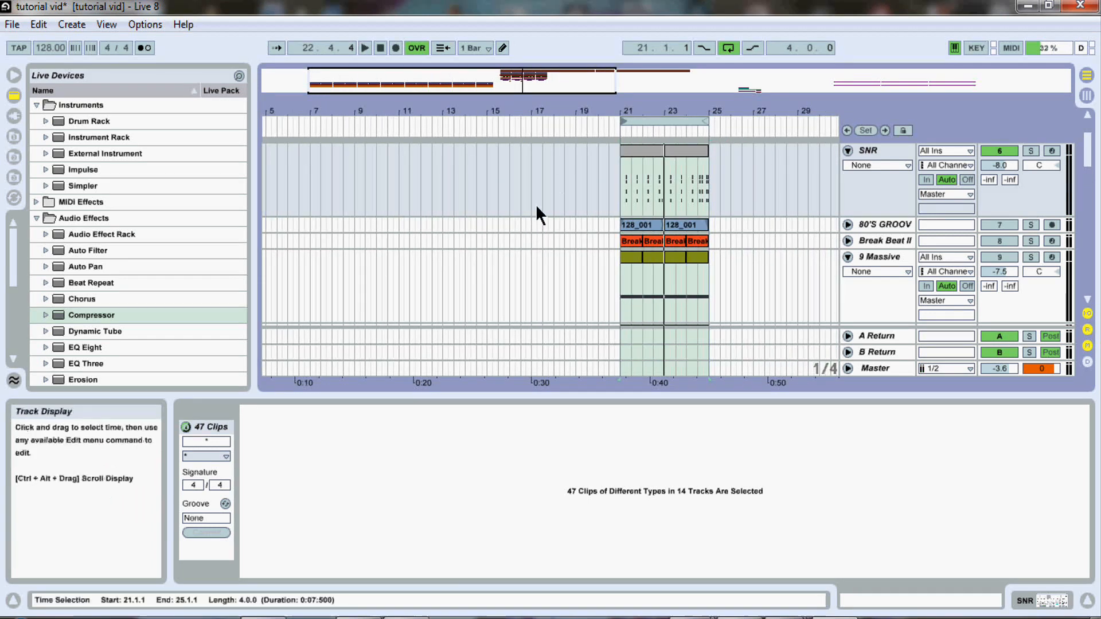
drag(1087, 155, 1074, 232)
drag(307, 102, 368, 97)
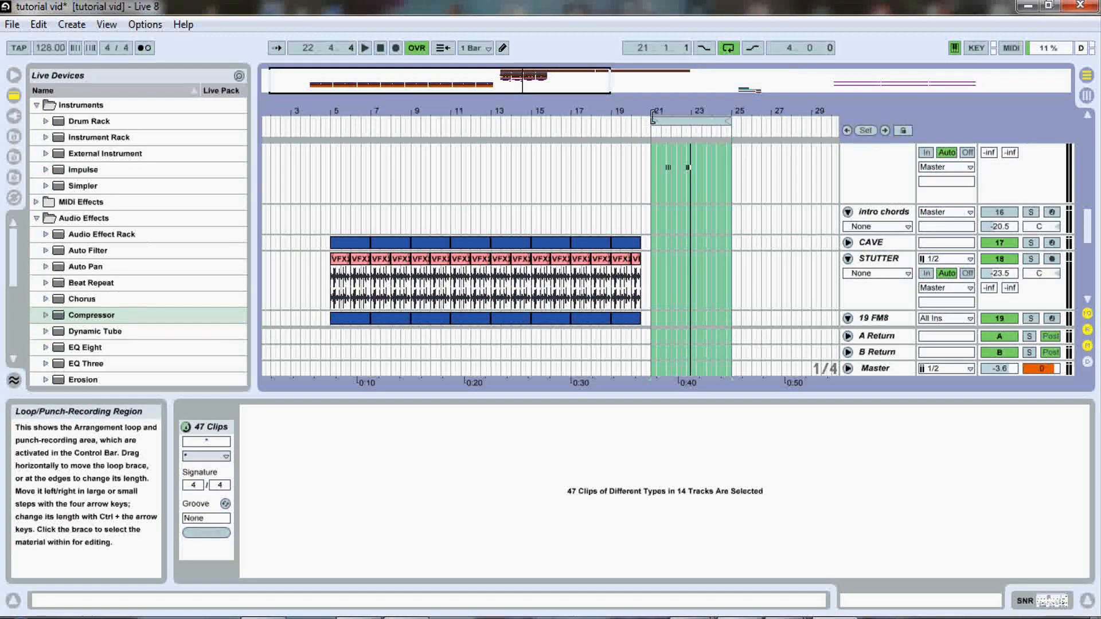
drag(652, 117, 335, 161)
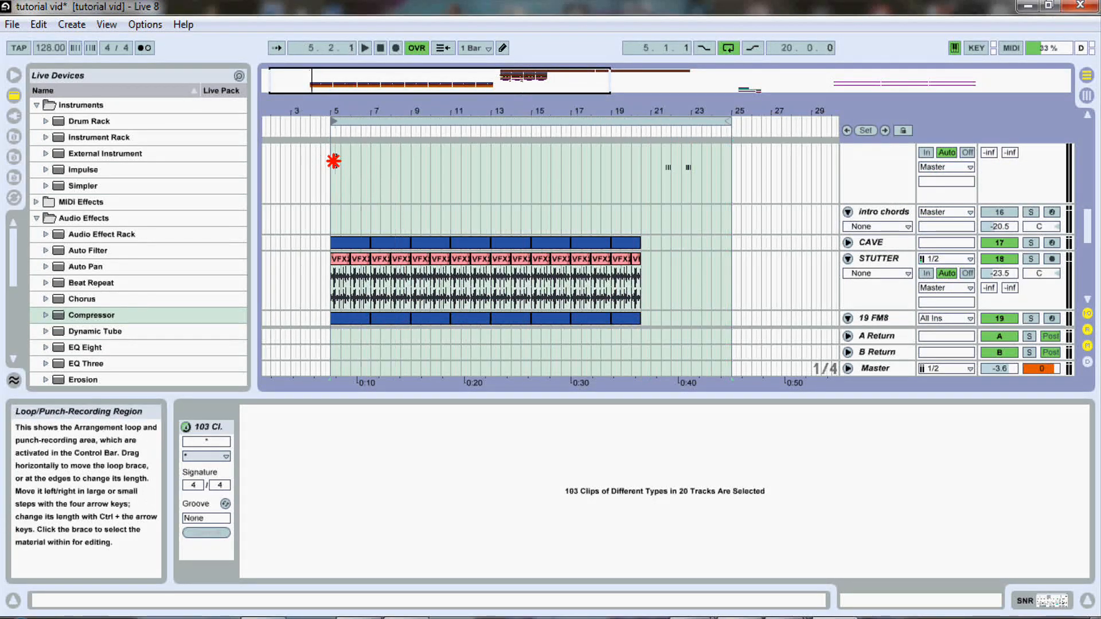
click(333, 160)
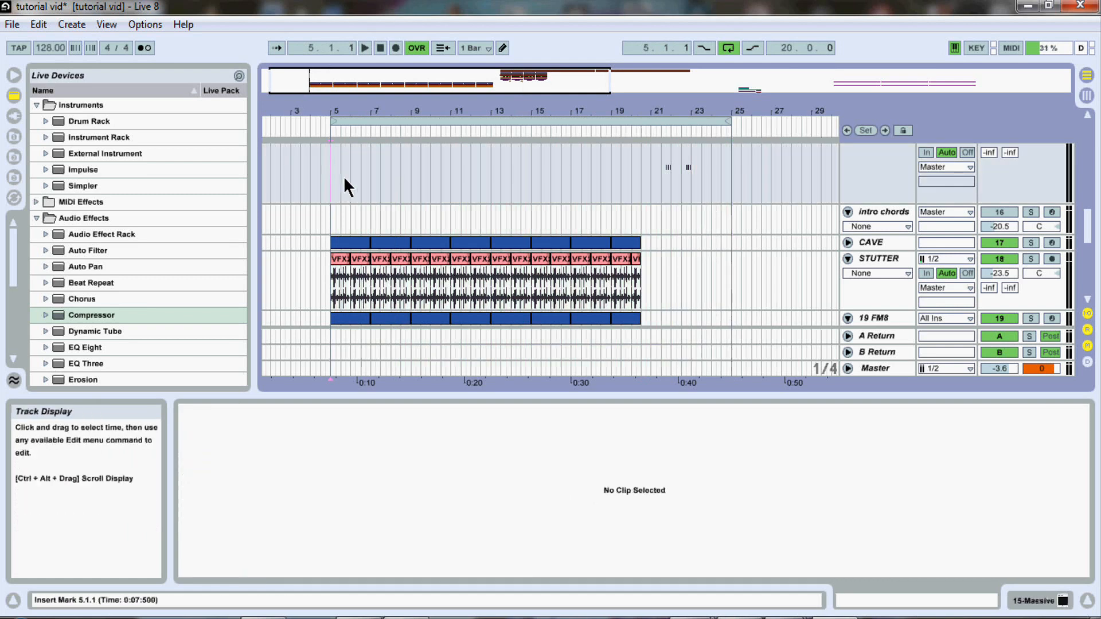
key(space)
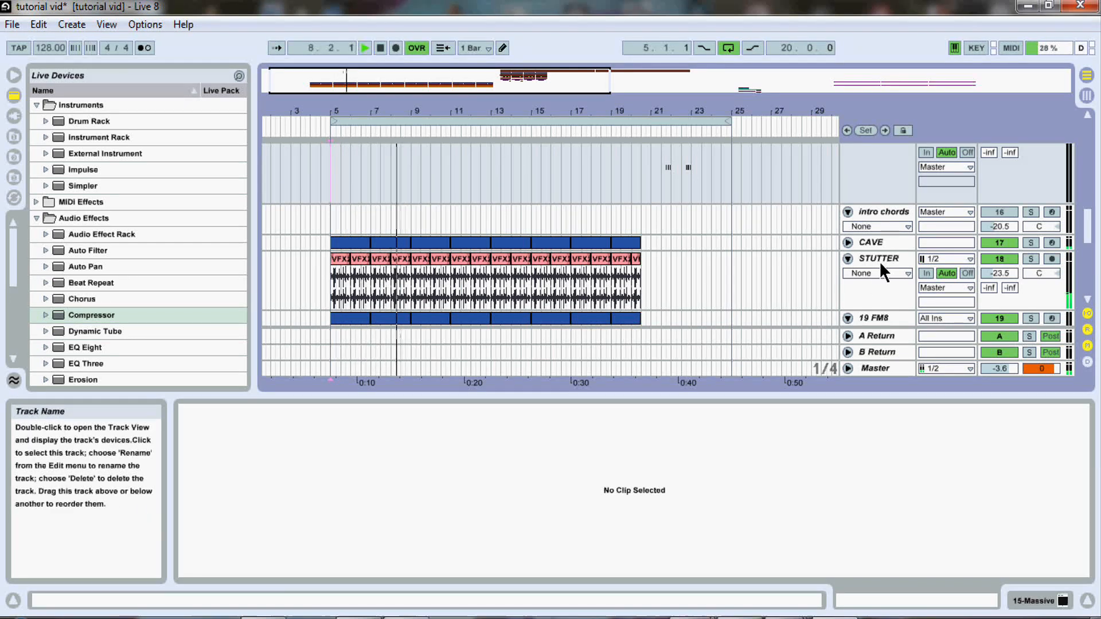
Group the CAVE, STUTTER, 19 FM8, low, WOBBY THING and ROLLING HATS tracks in the Session mixer
key(Tab)
drag(572, 392, 756, 410)
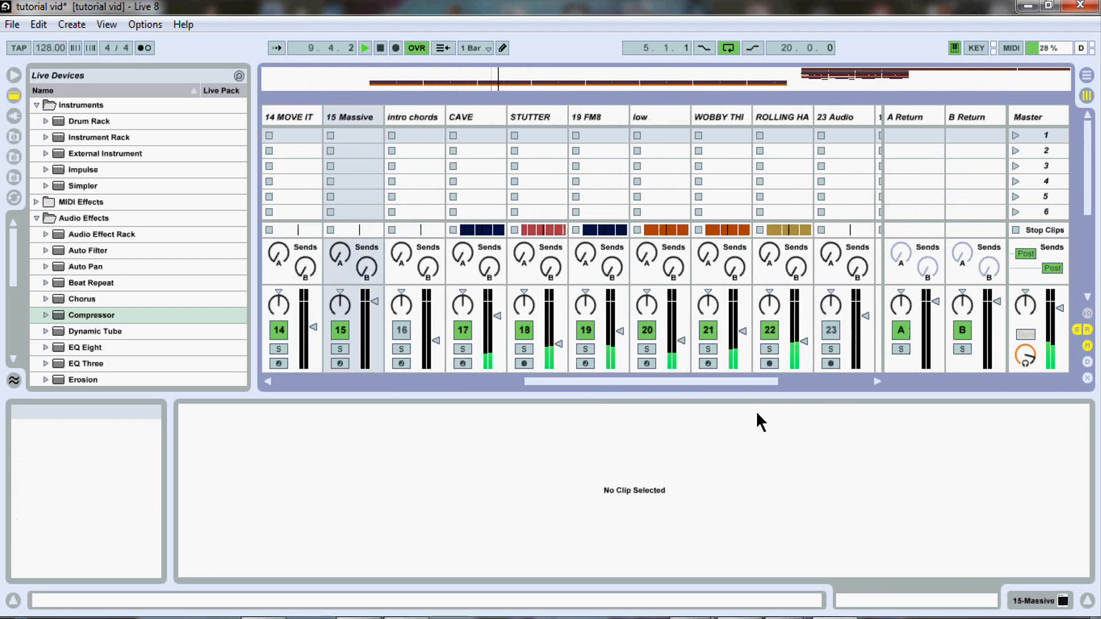
click(470, 116)
shift+click(533, 116)
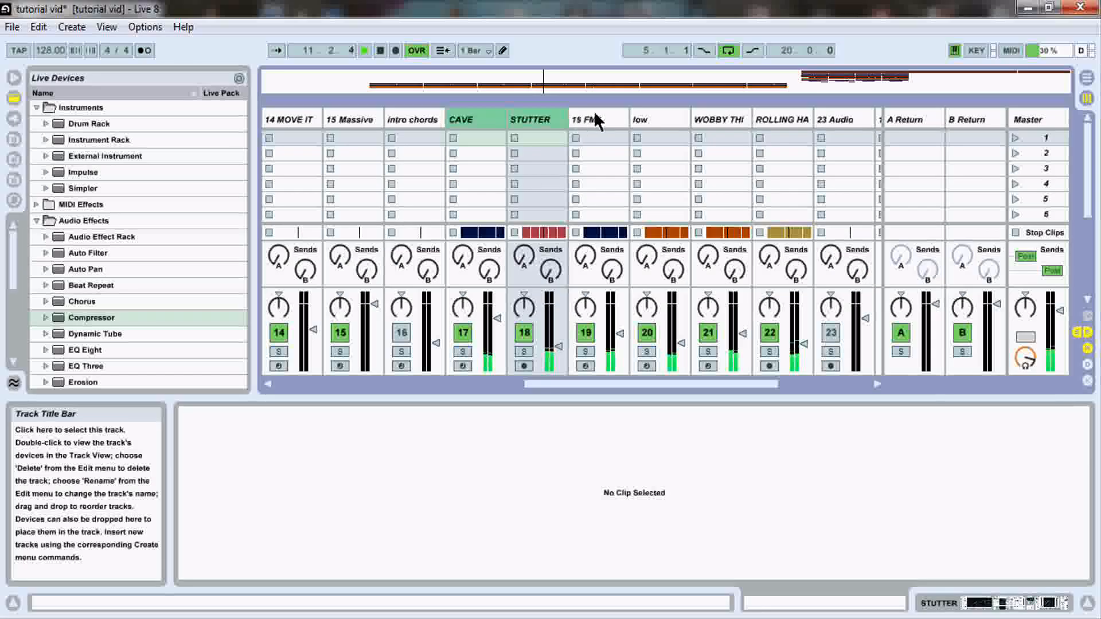
shift+click(597, 121)
shift+click(659, 120)
shift+click(717, 122)
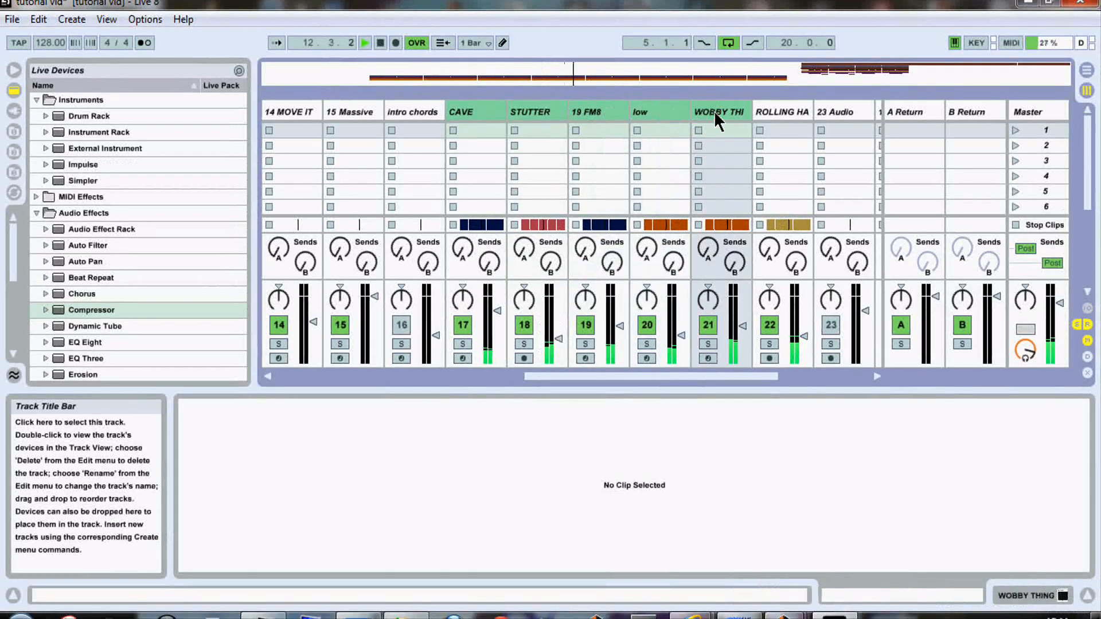
shift+click(774, 112)
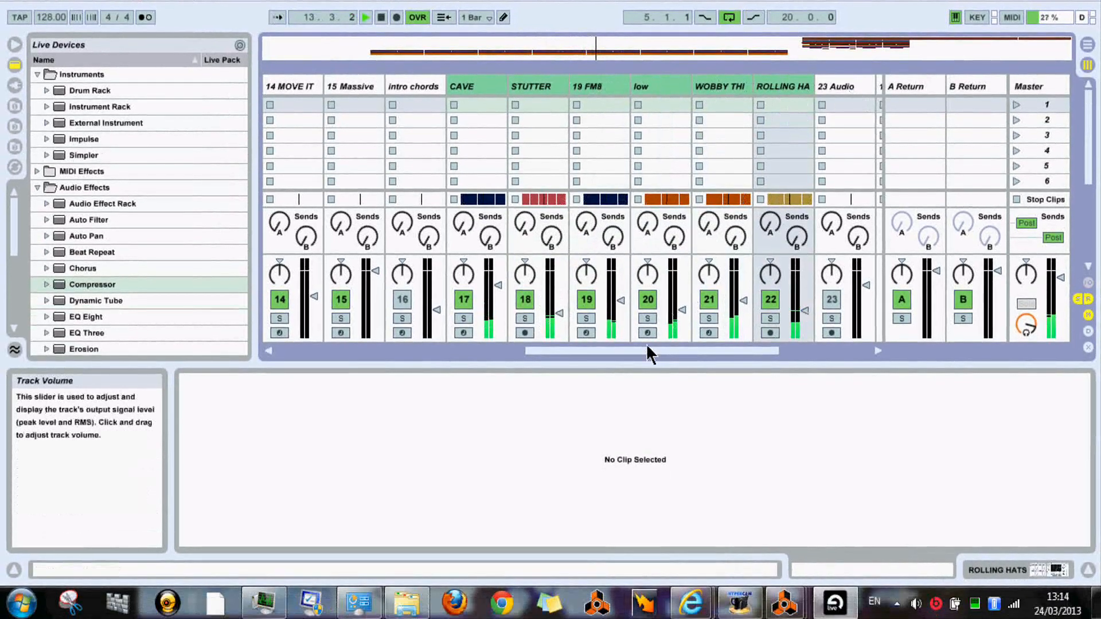
drag(648, 352, 620, 376)
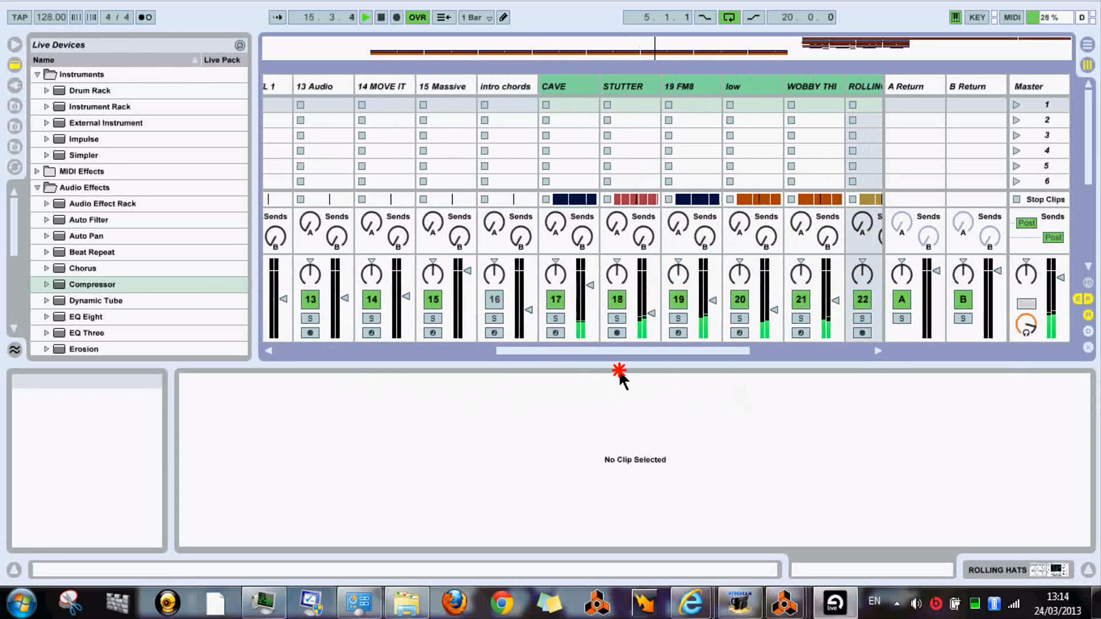
right_click(560, 85)
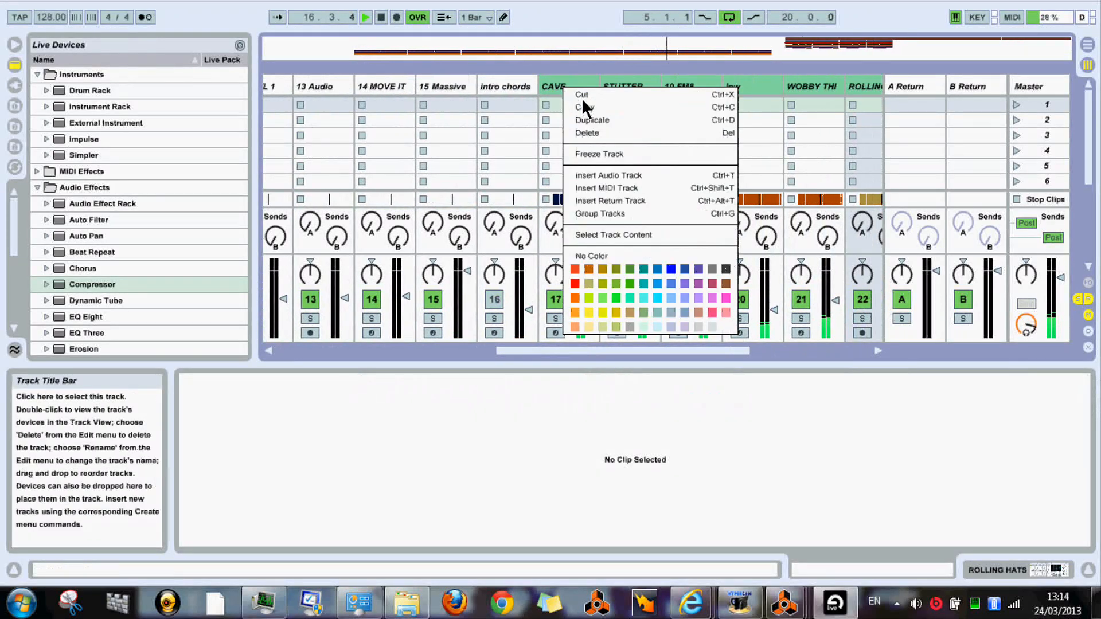
click(606, 213)
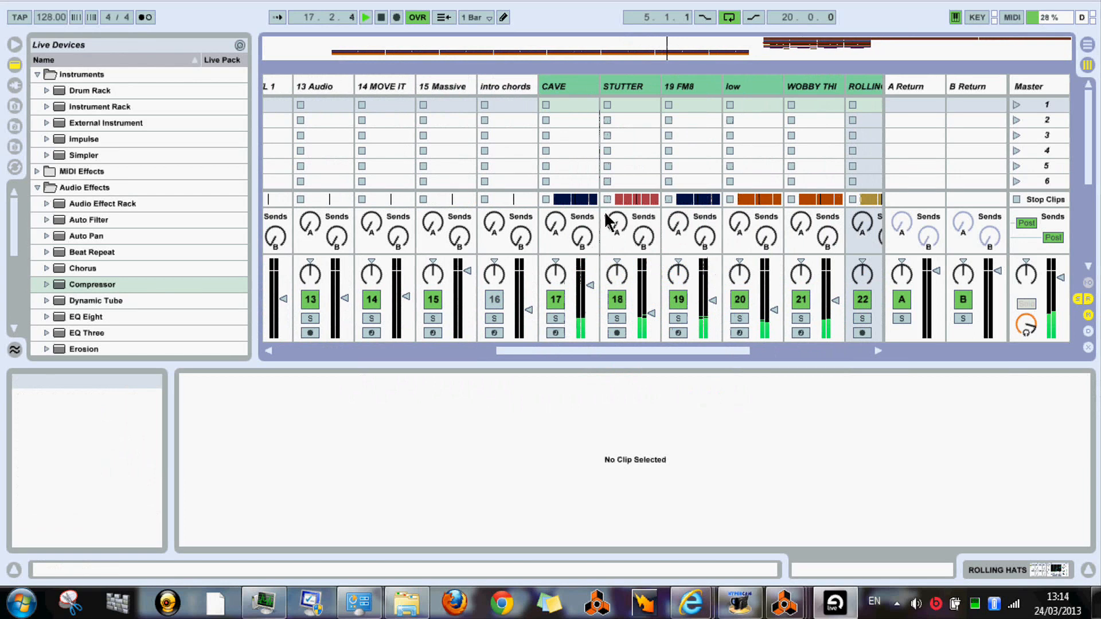
Raise the volumes of all six tracks inside 17 Group together, bringing 20 FM8 to -12.3 dB
click(637, 88)
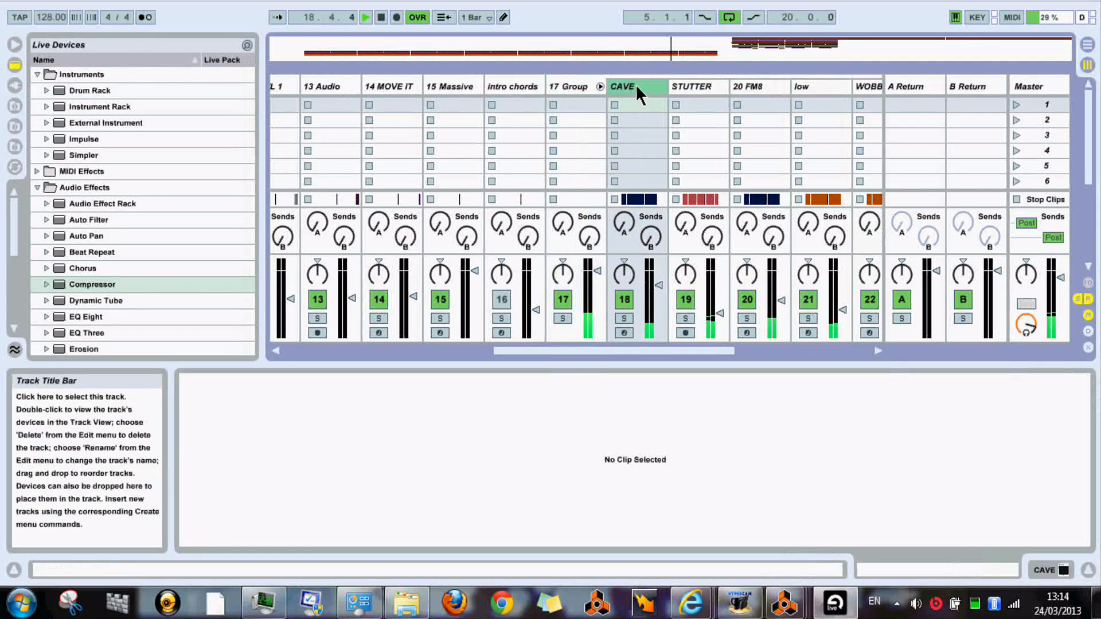
key(ctrl+a)
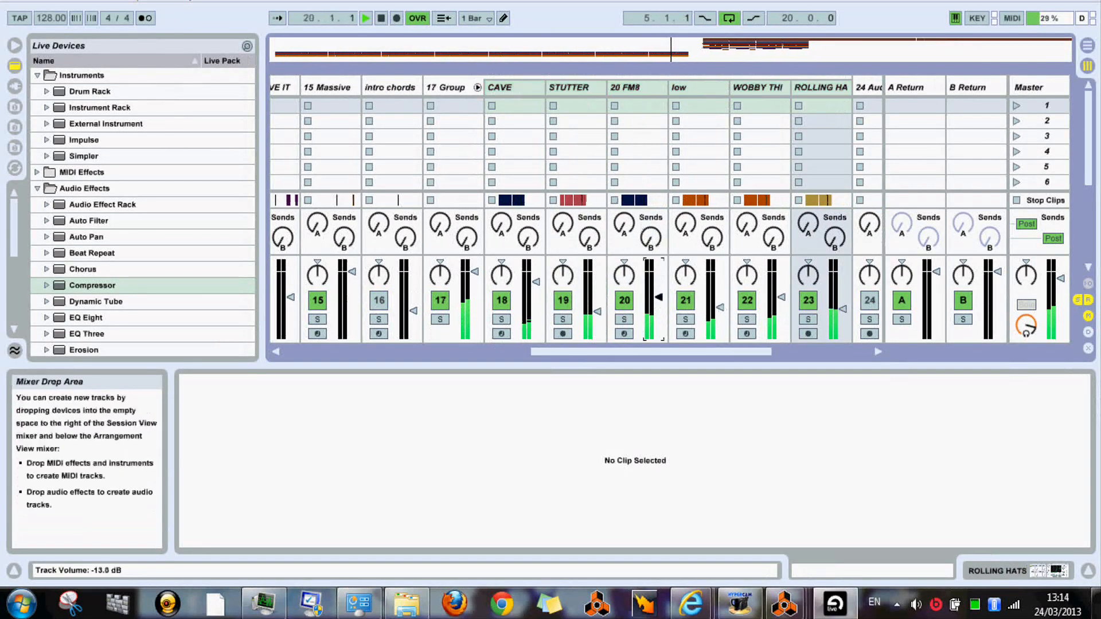
drag(656, 301, 655, 293)
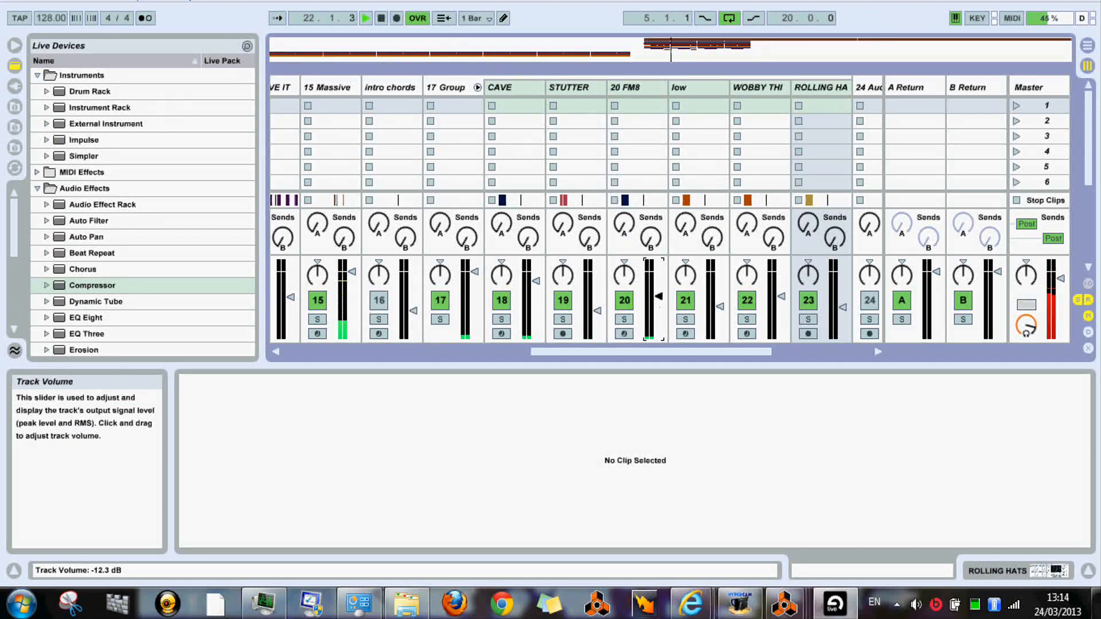
Shorten the loop to run from 20.3.1 to 25.1.1 in the Arrangement and save the Live set
key(Tab)
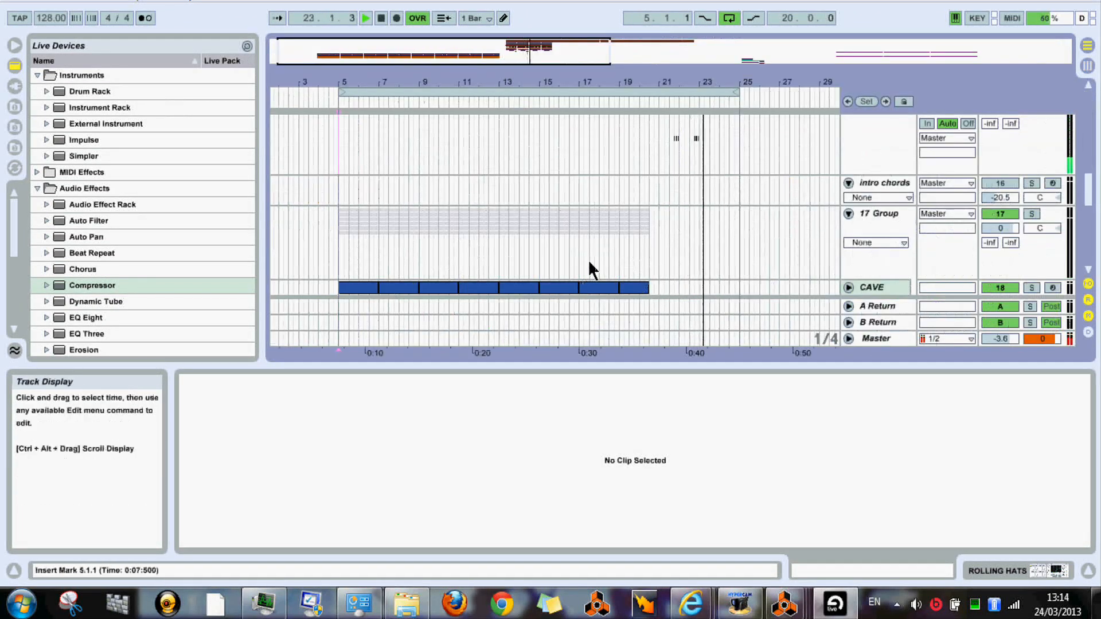
drag(340, 92, 657, 183)
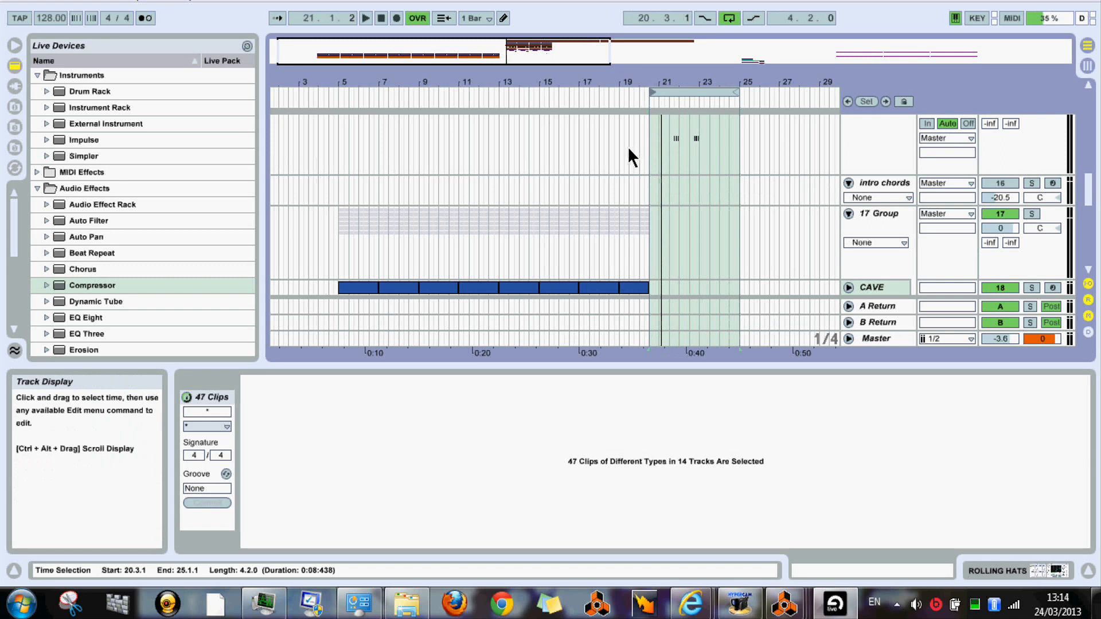
key(ctrl+s)
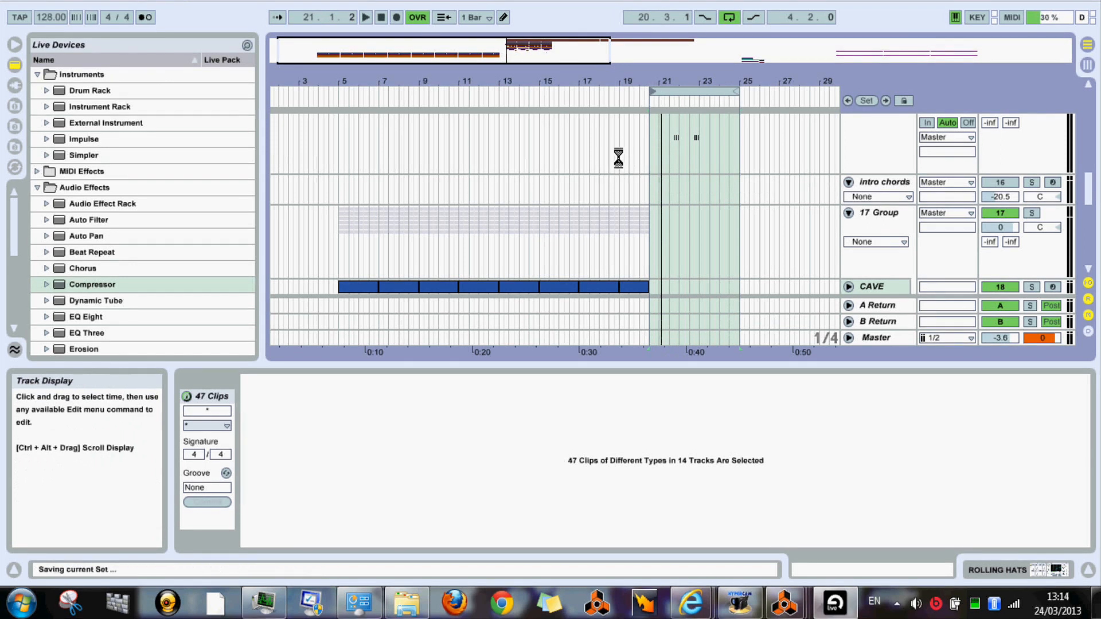